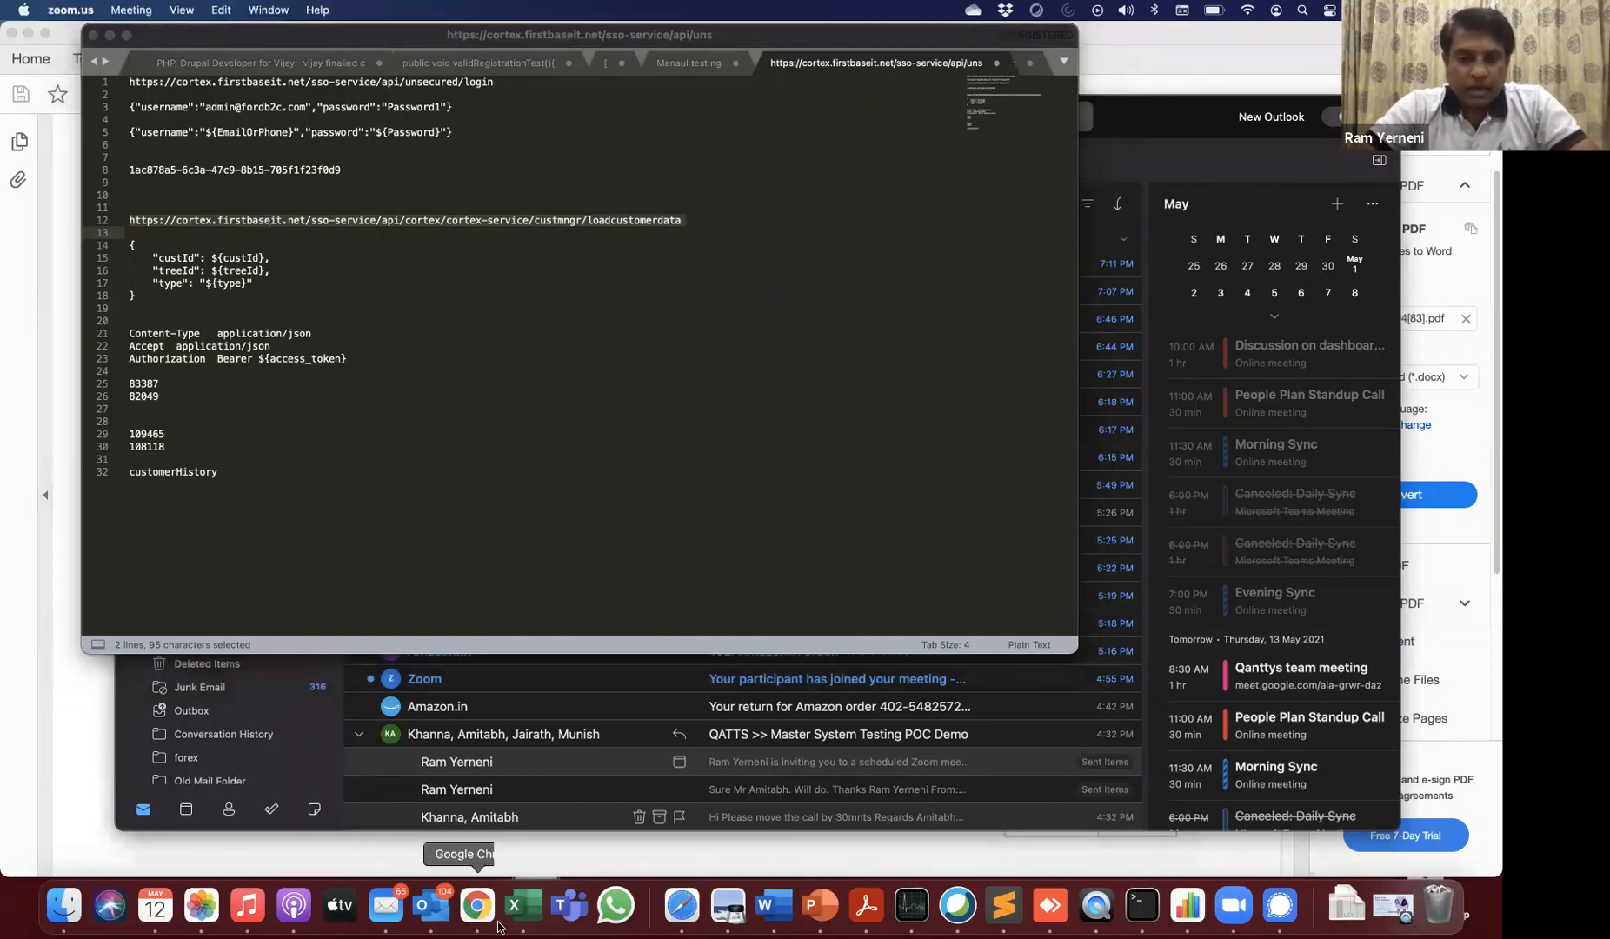
left_click(477, 906)
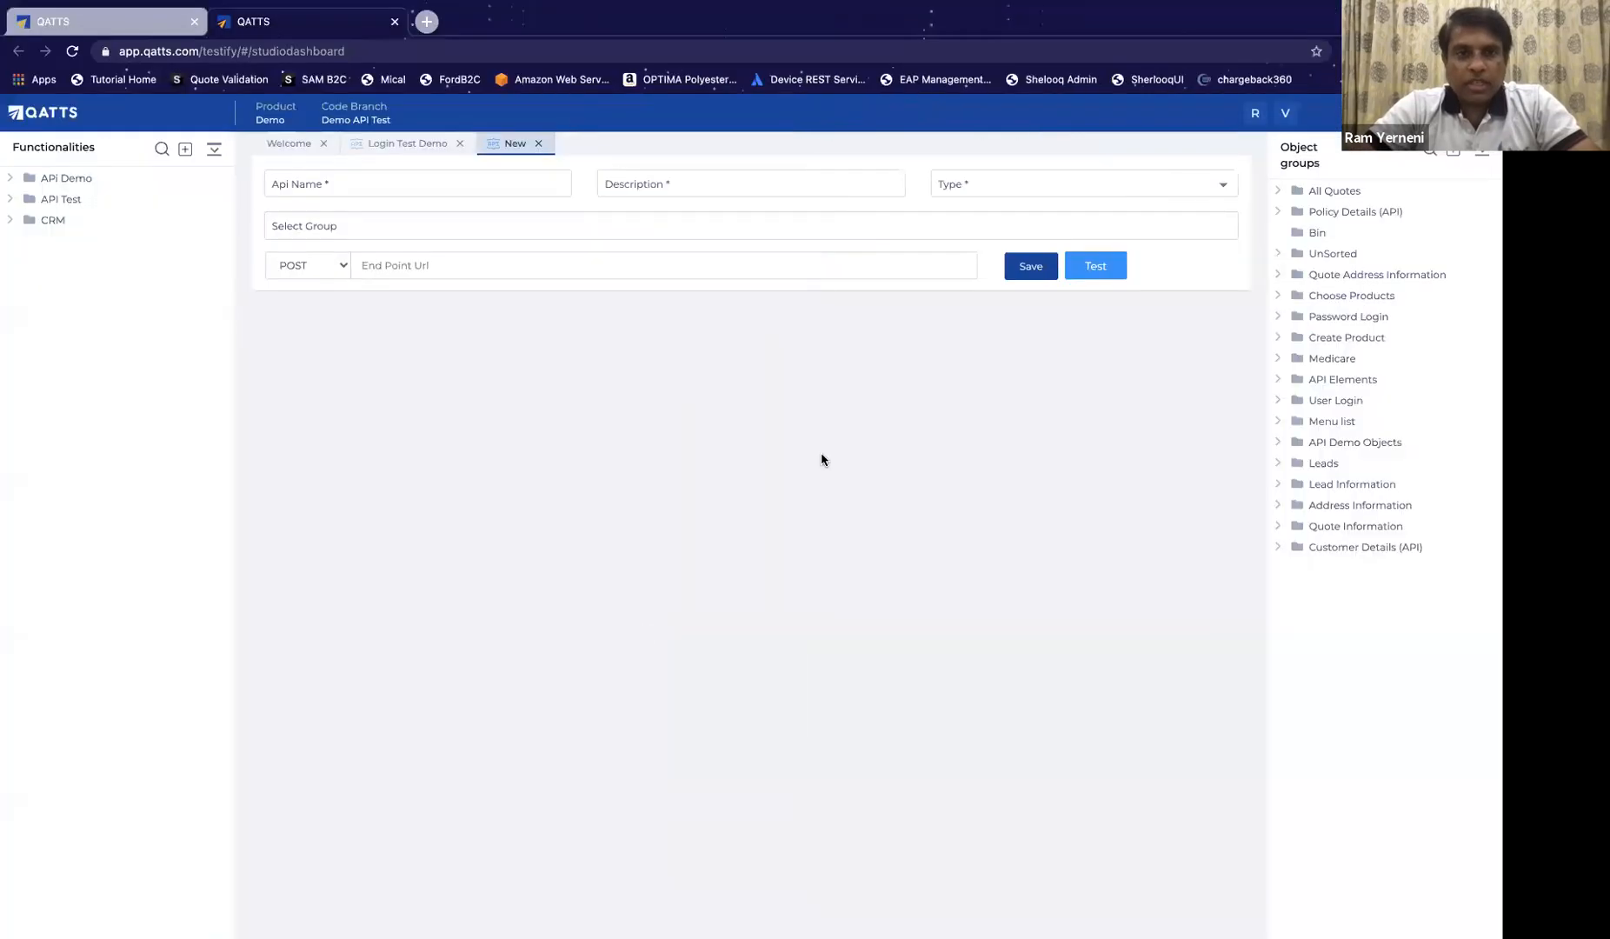
left_click(850, 263)
type("https://cortex.firstbaseit.net/sso-service/api/cortex/cortex-service/custmngr/loadcustomerdata")
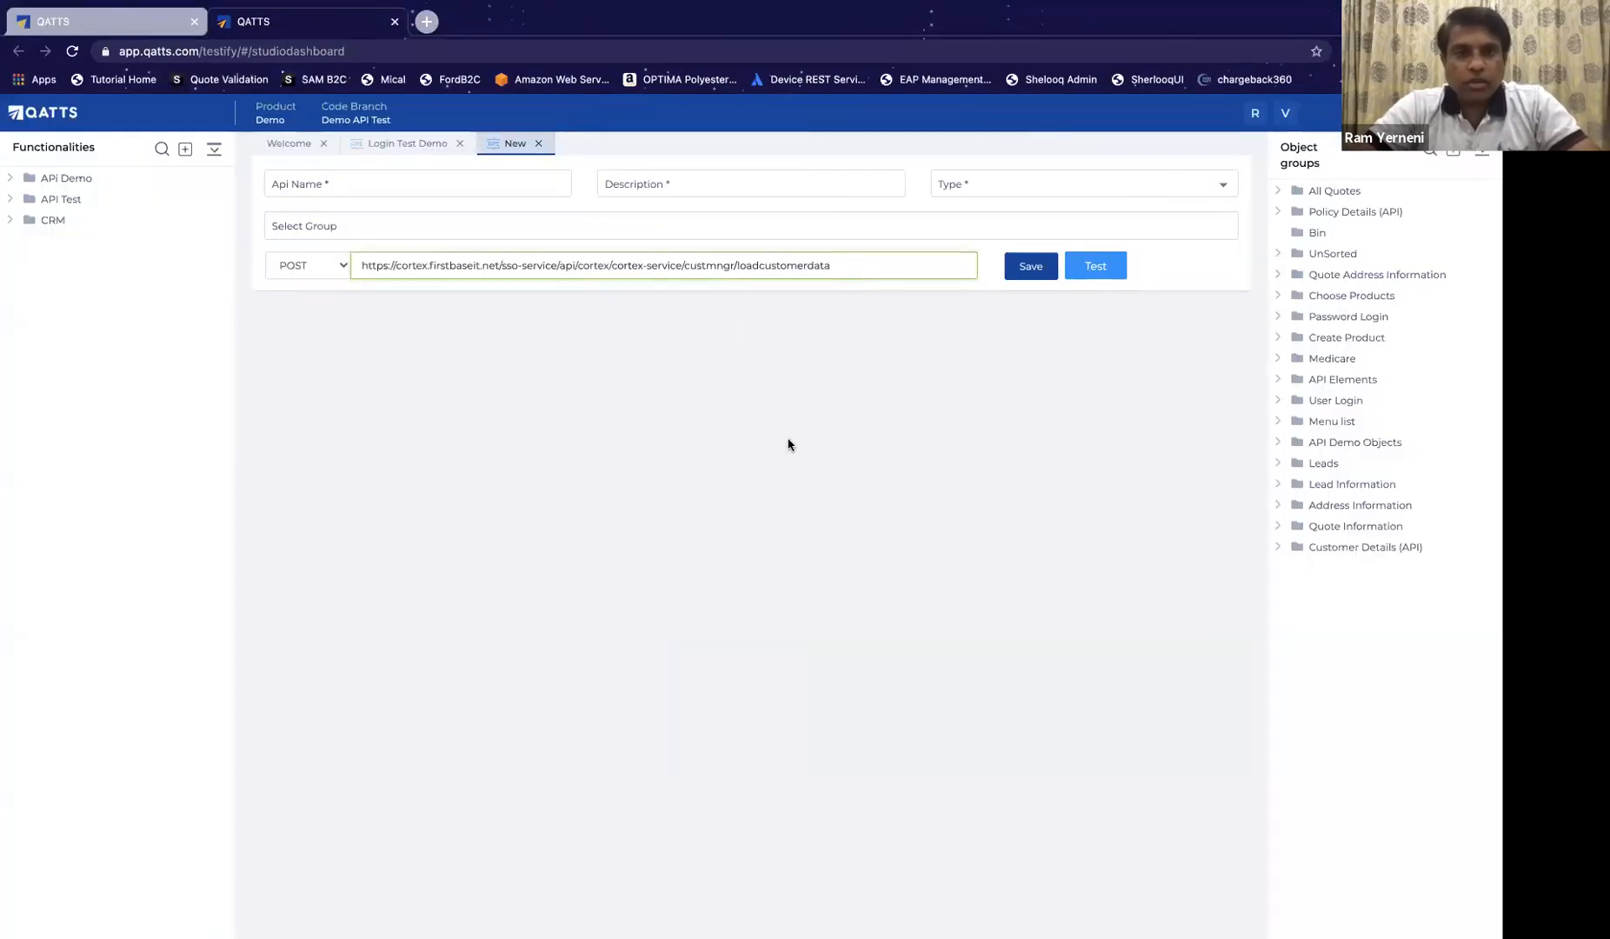
left_click(788, 444)
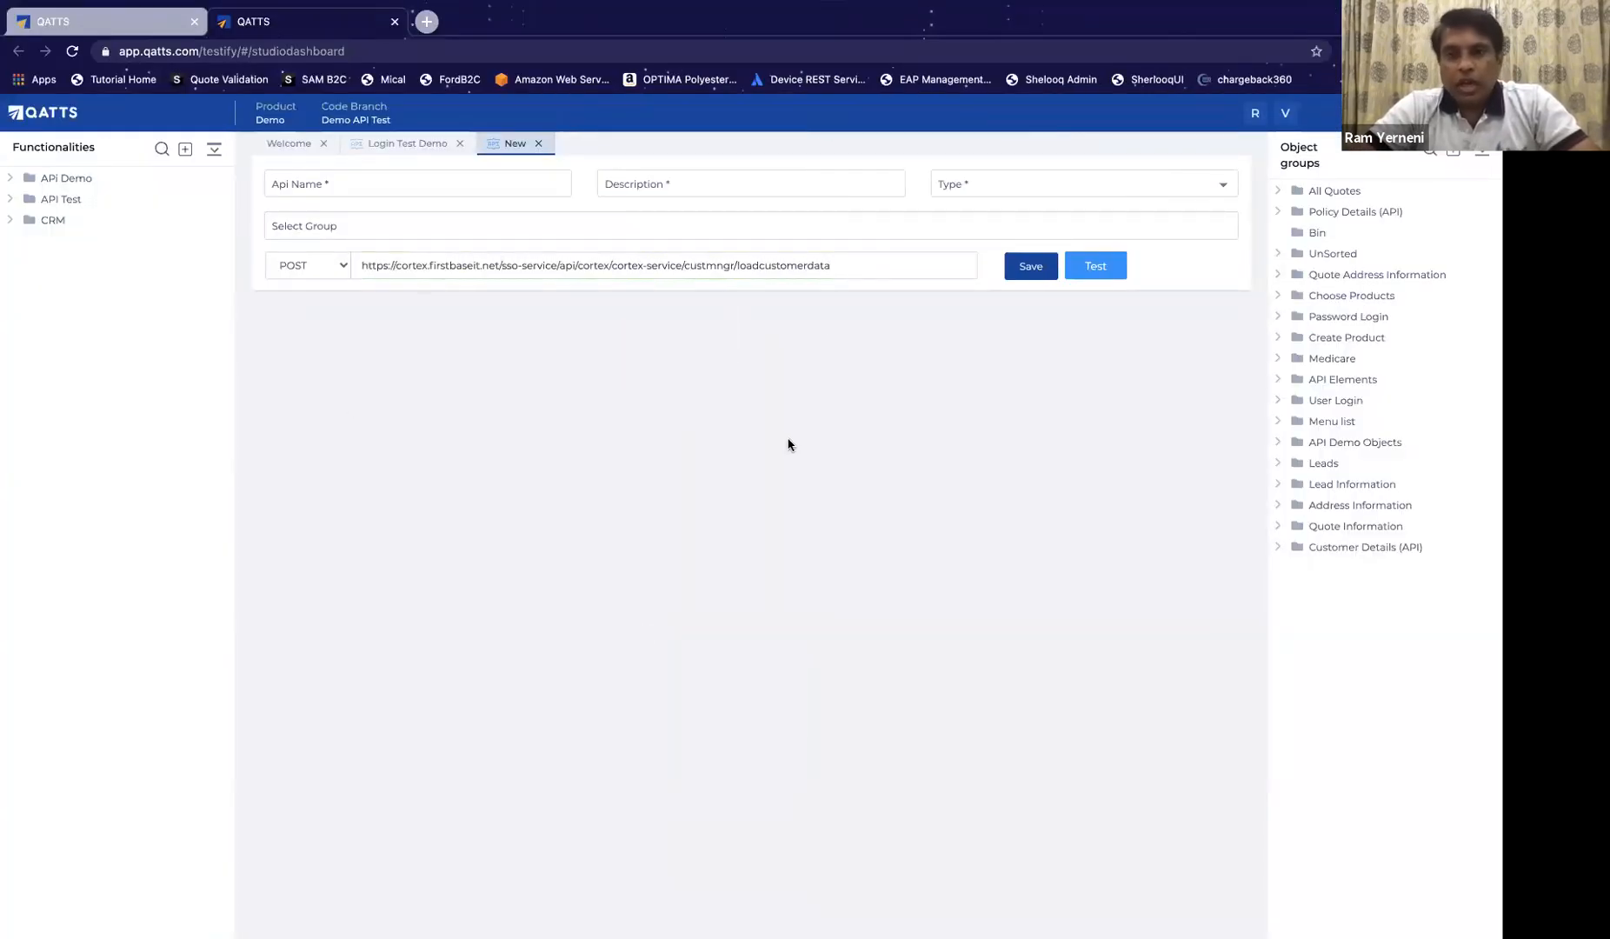
Step: Enter GetCustomerData as the name of the new API
left_click(476, 188)
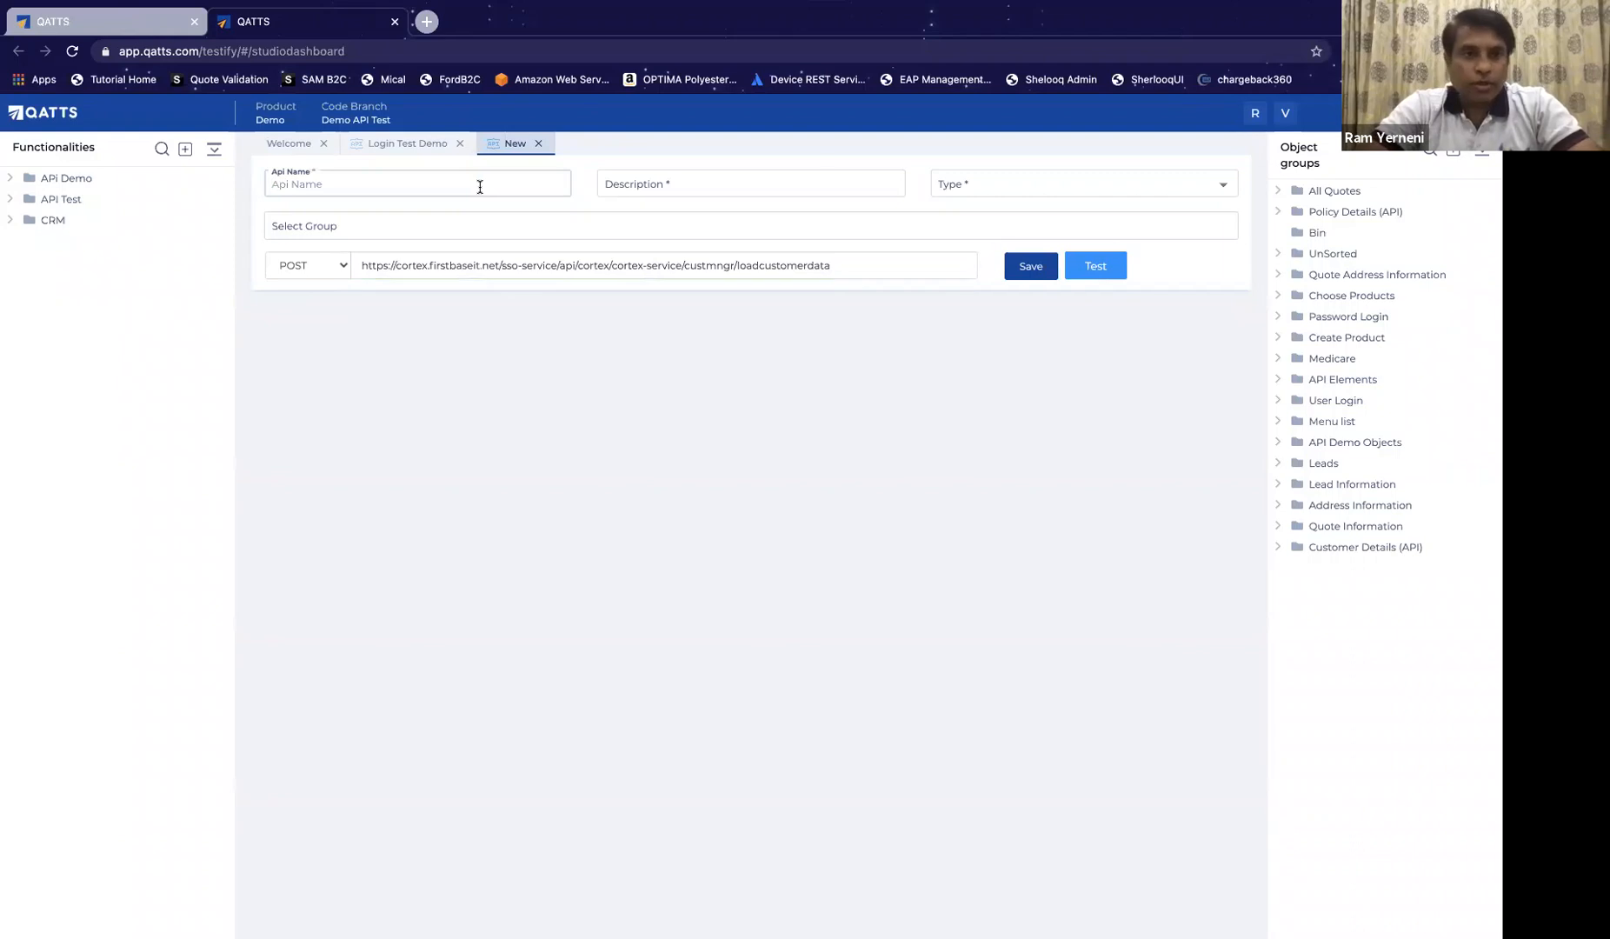
type("Fet")
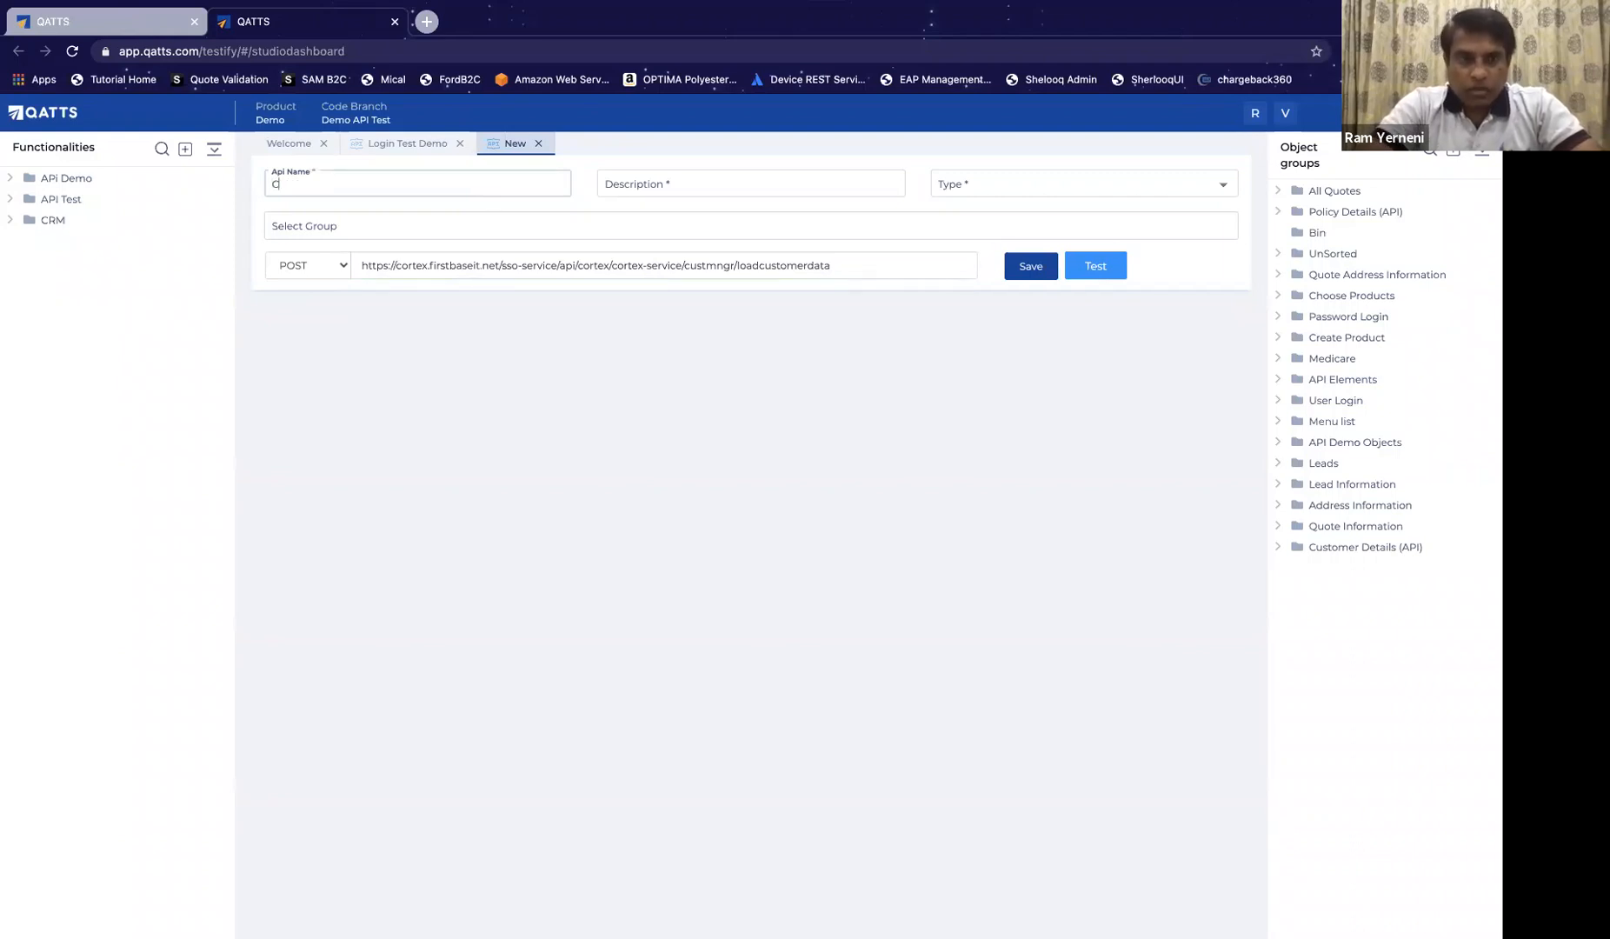
key("BackSpace")
key("BackSpace")
key("BackSpace")
type("Get")
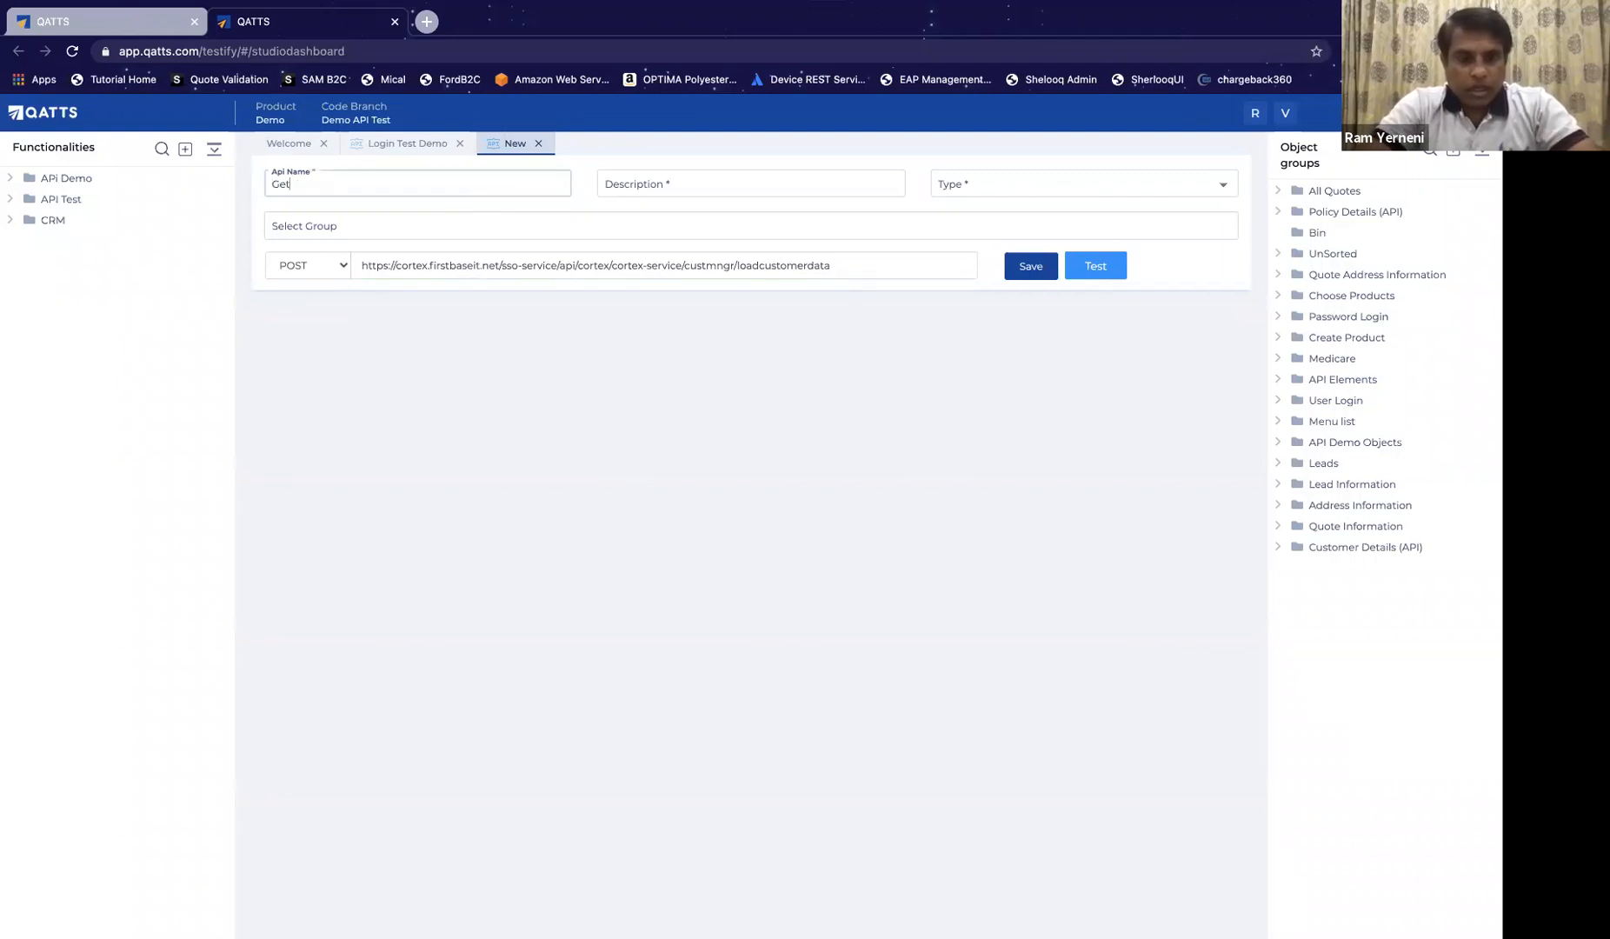
type("Custo")
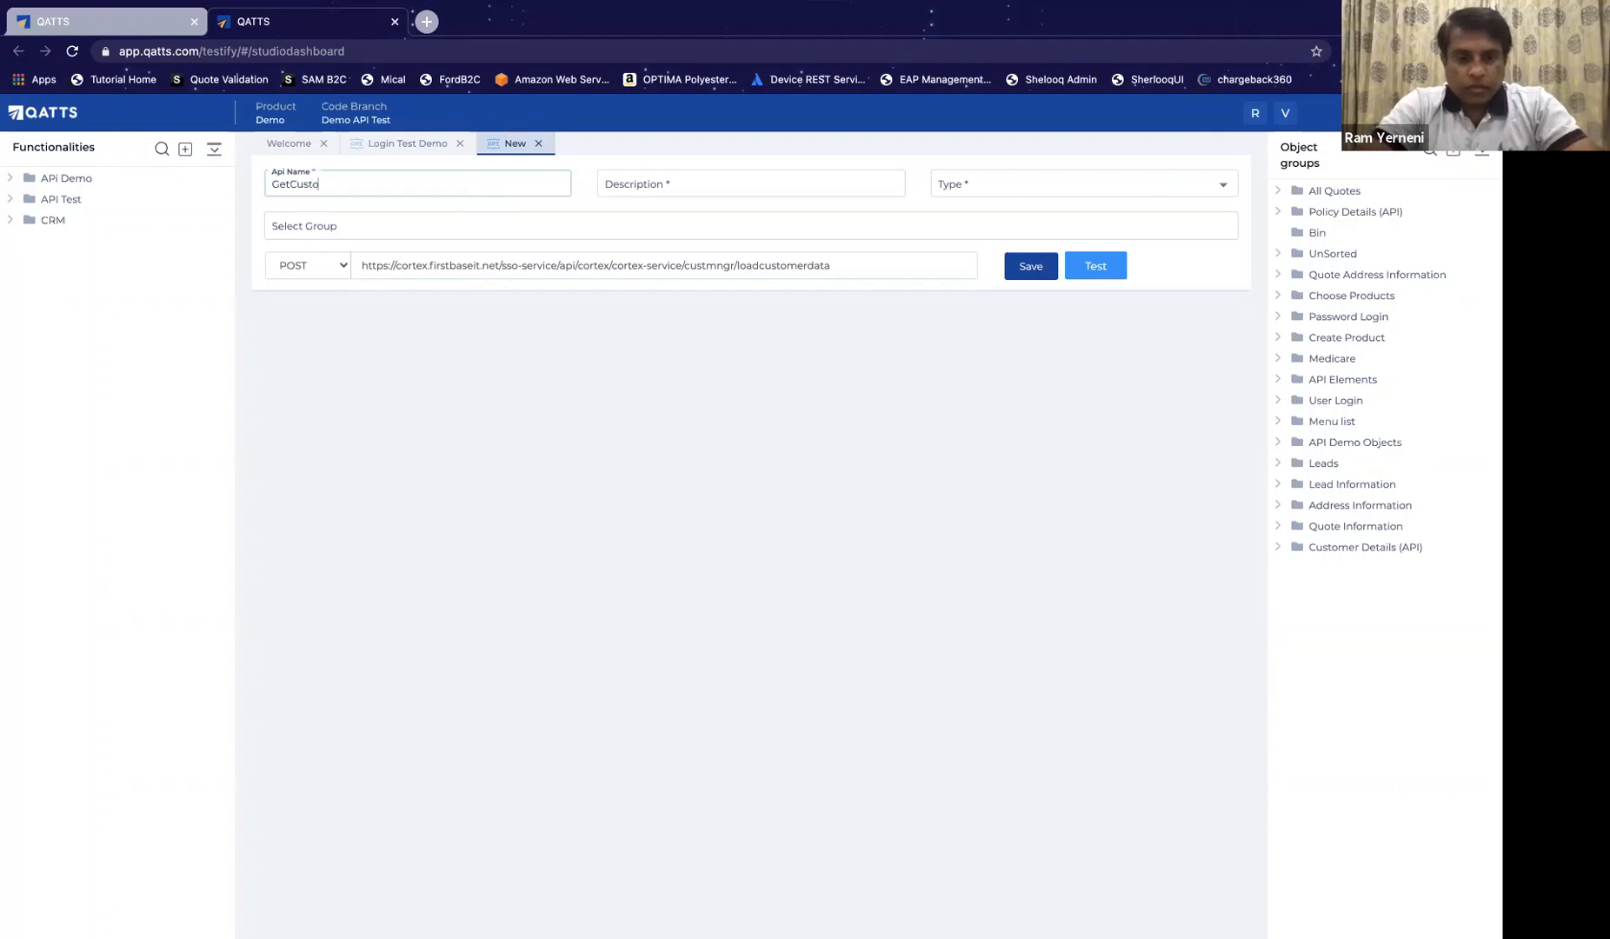
type("merData")
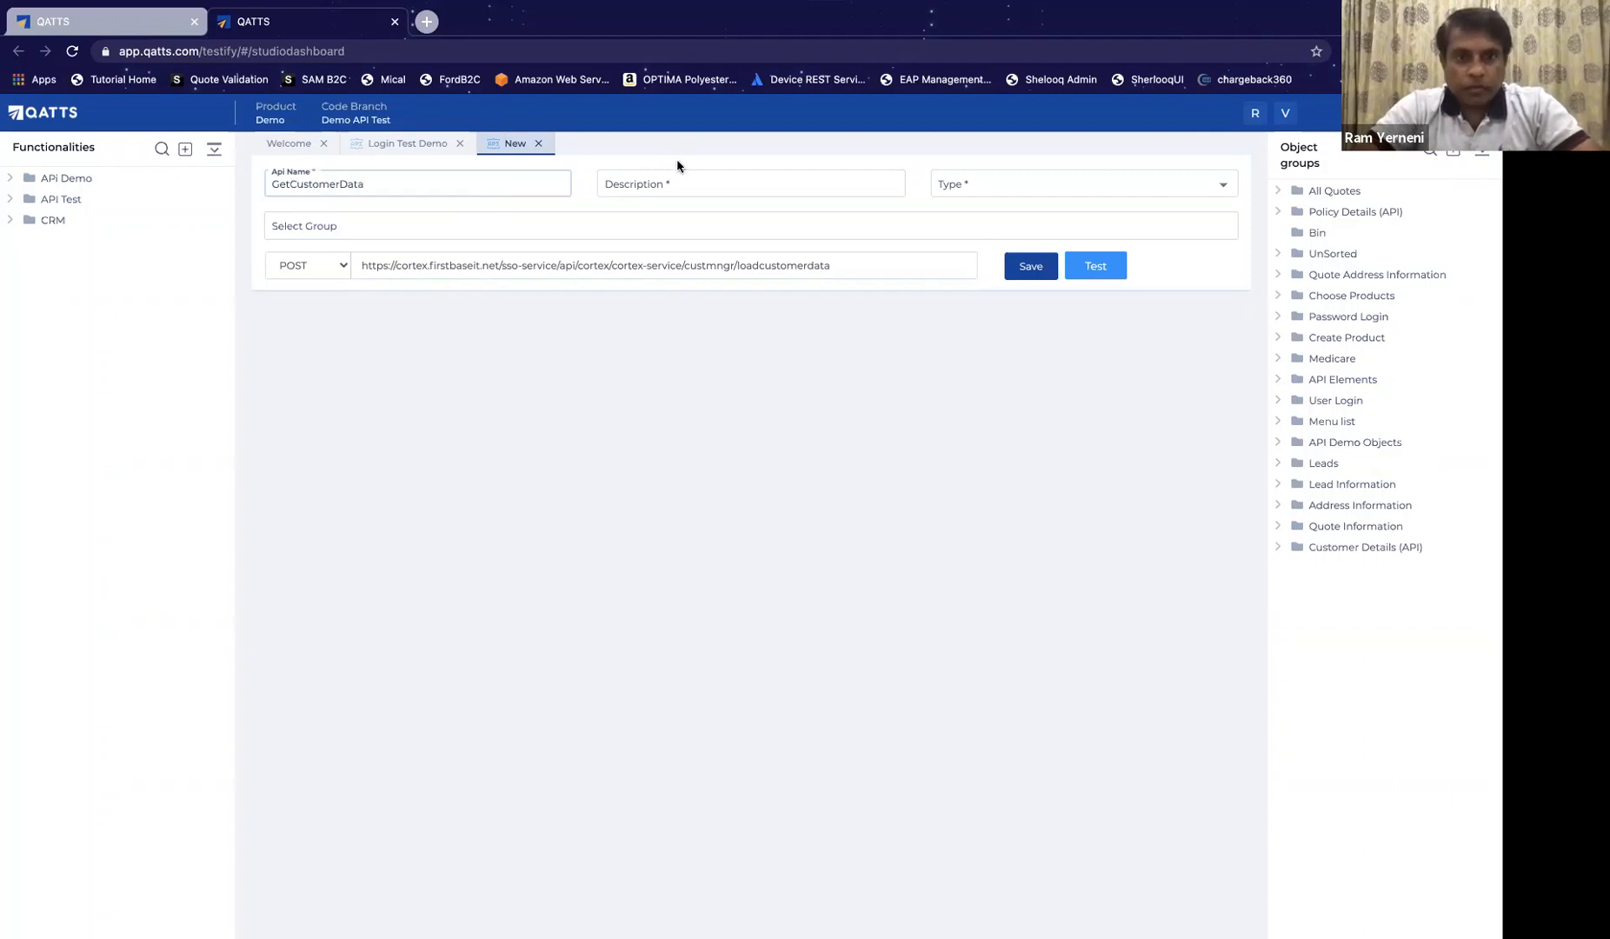
Step: Start the API description with "Get" and extend the API name to "GetCustomerData Demo"
left_click(673, 185)
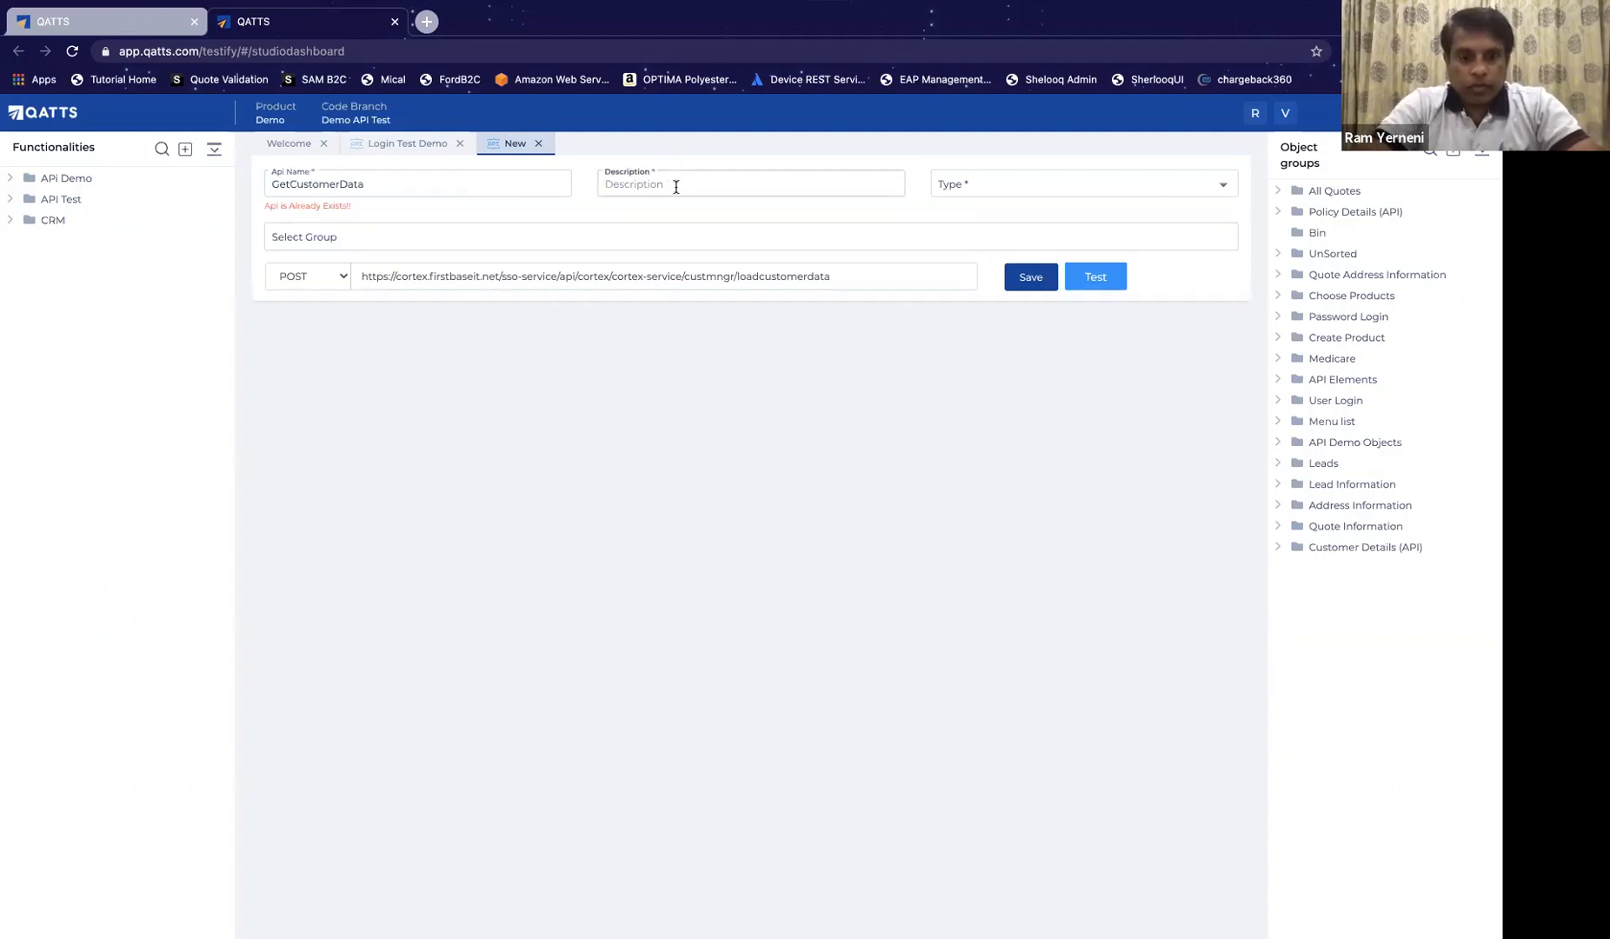
type("Get")
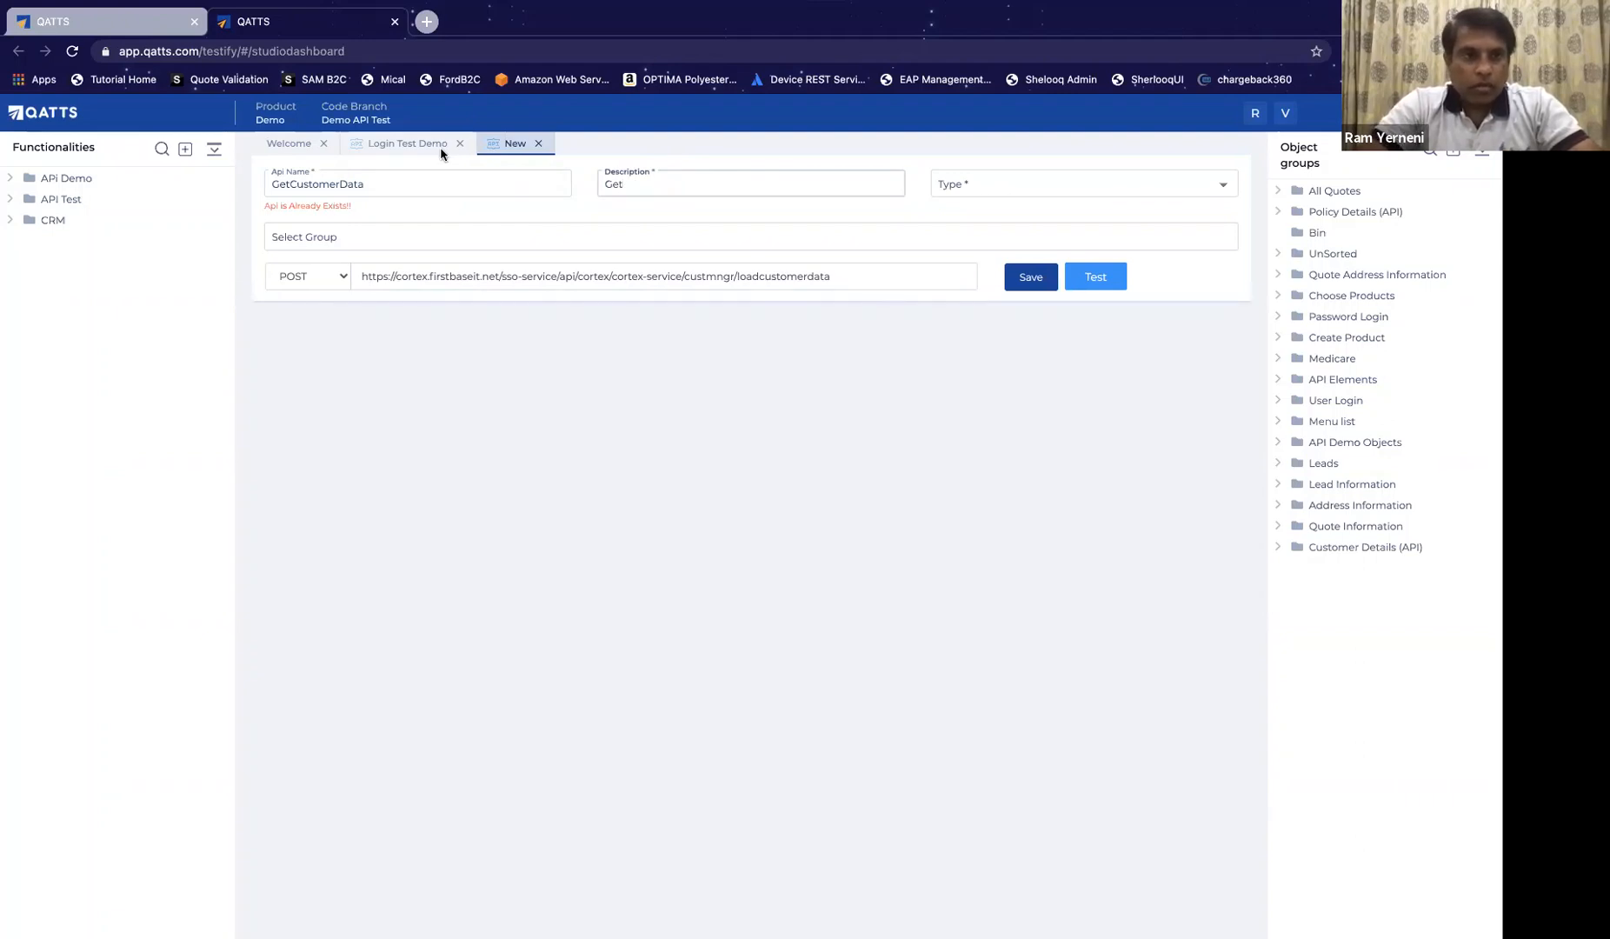
left_click(439, 184)
type("Demo")
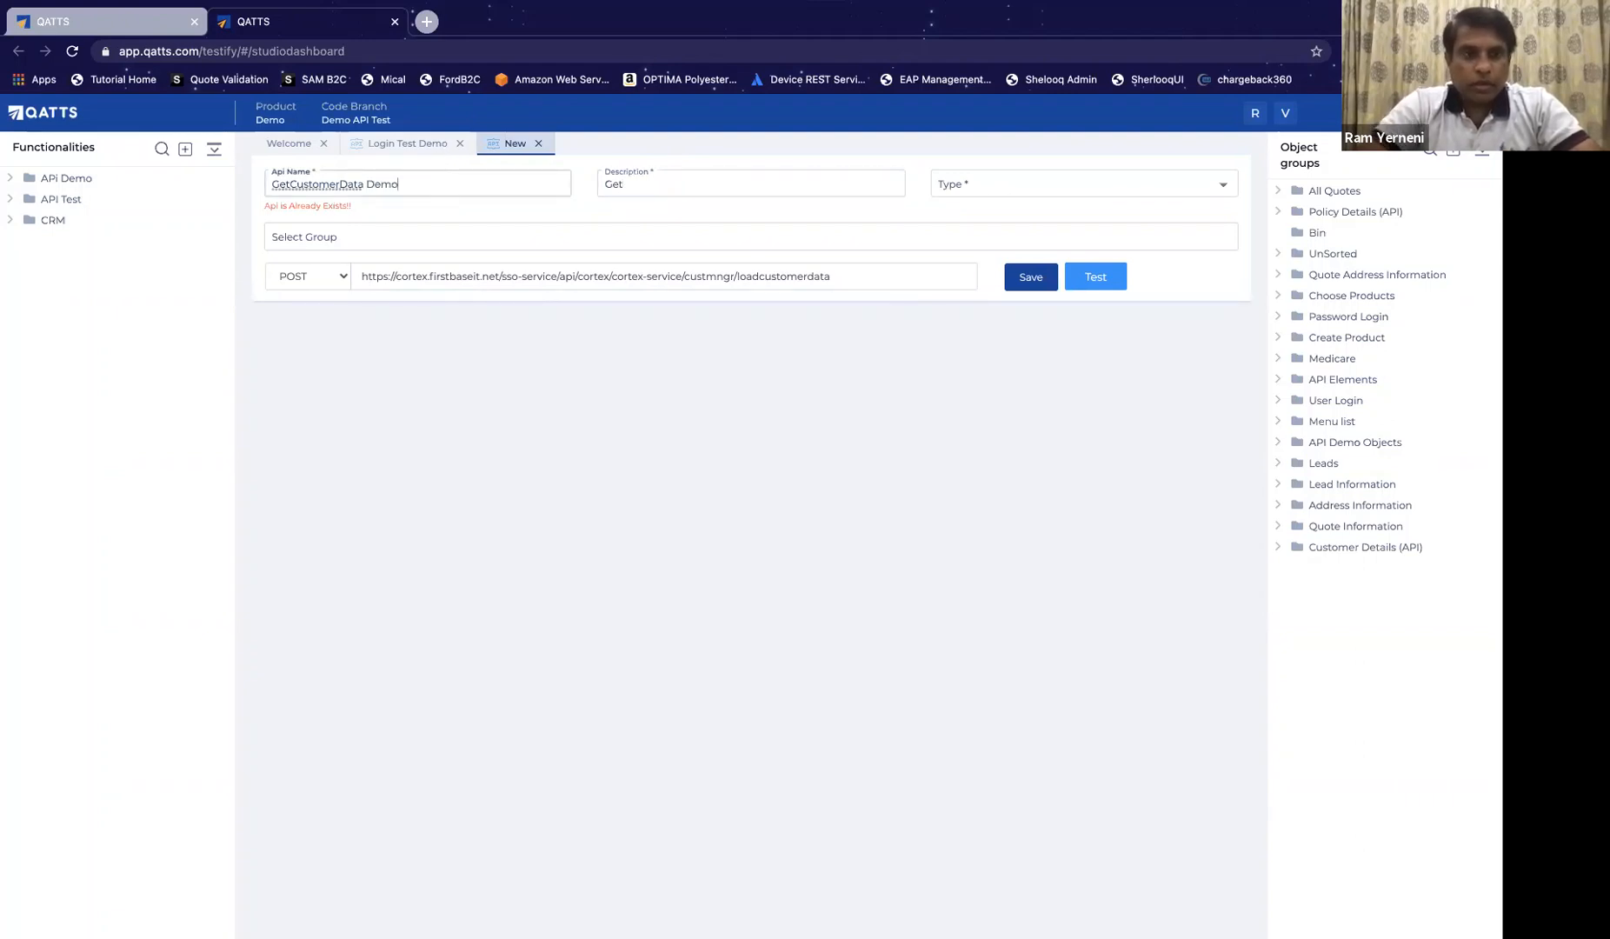
Step: Complete the API description so it reads "Get Customer Data based on treeid"
left_click(677, 187)
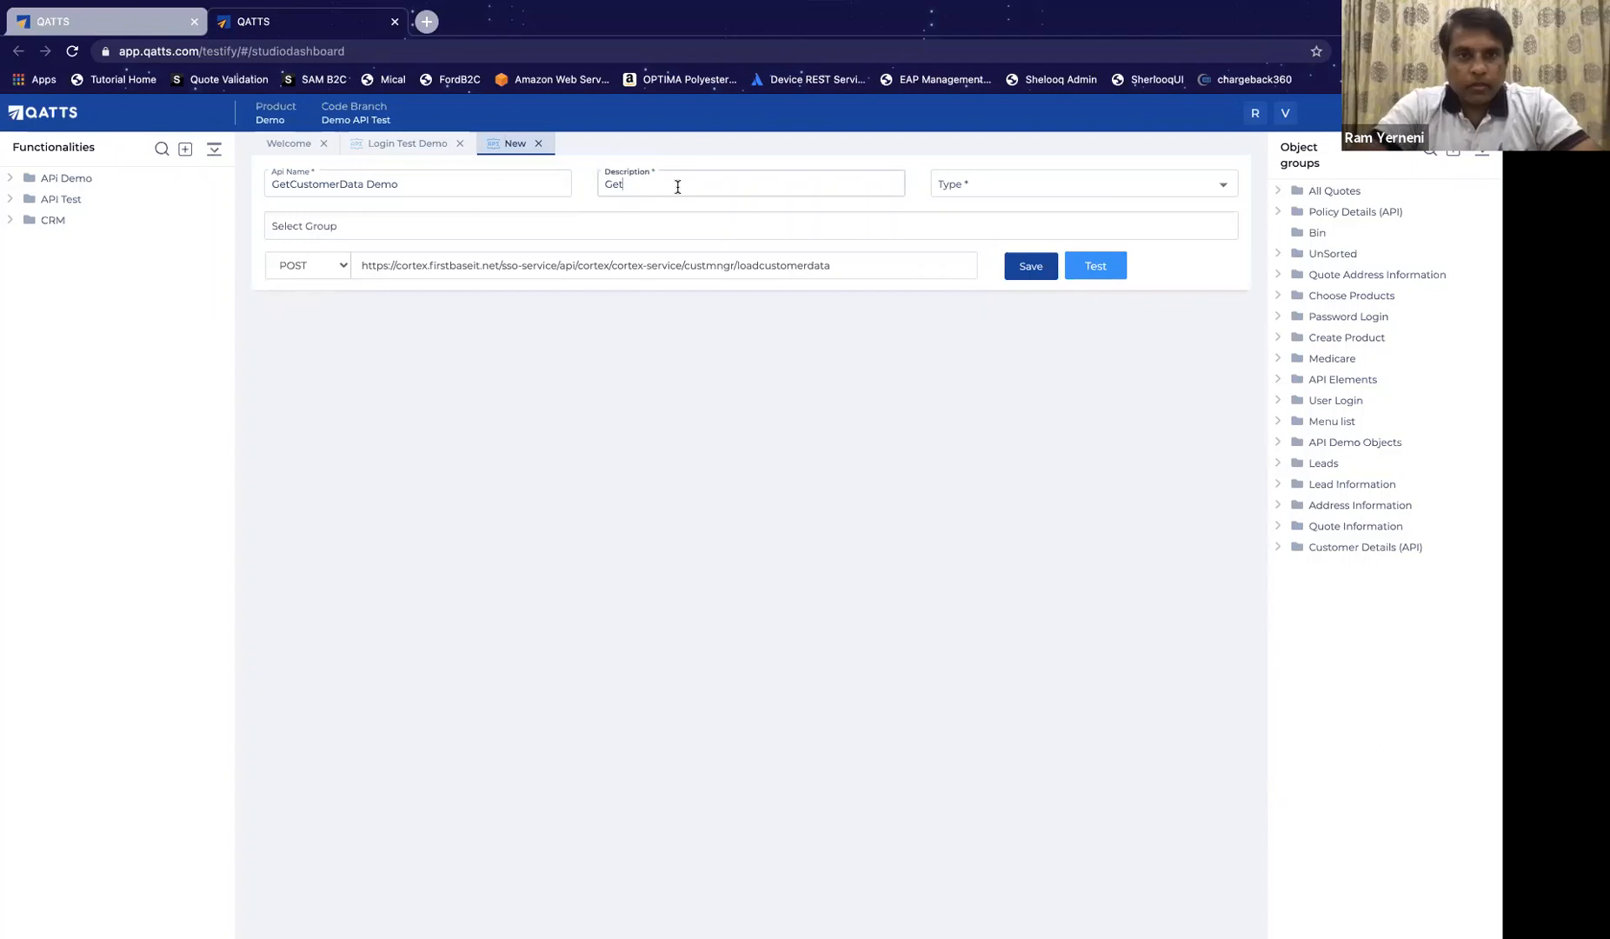
type("Customer D")
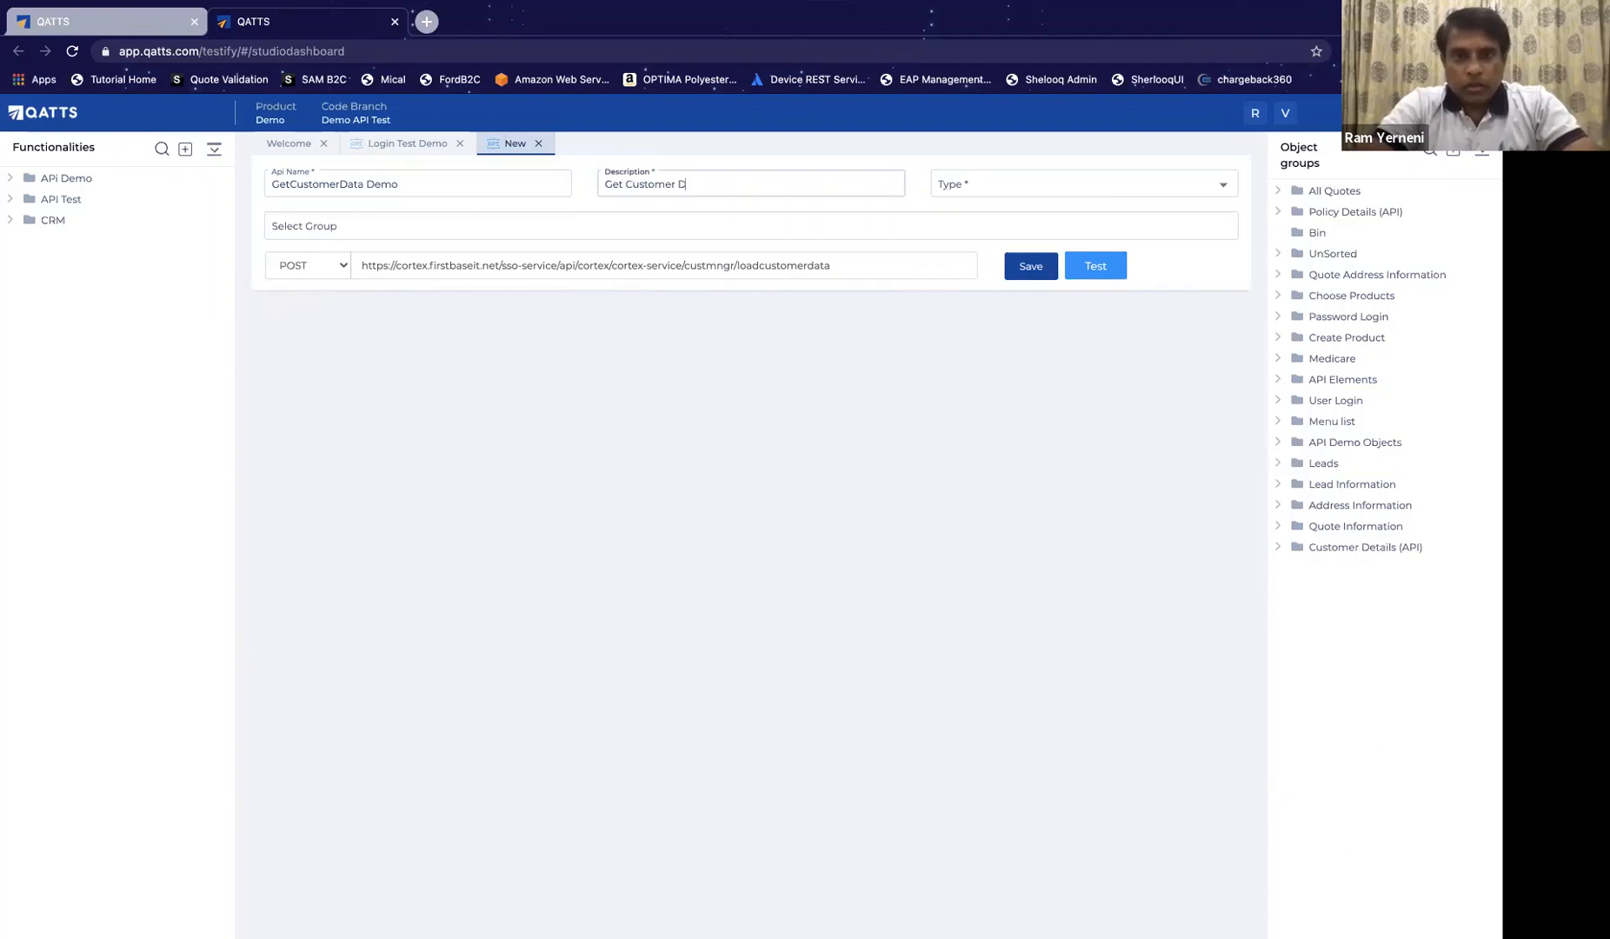
type("ata")
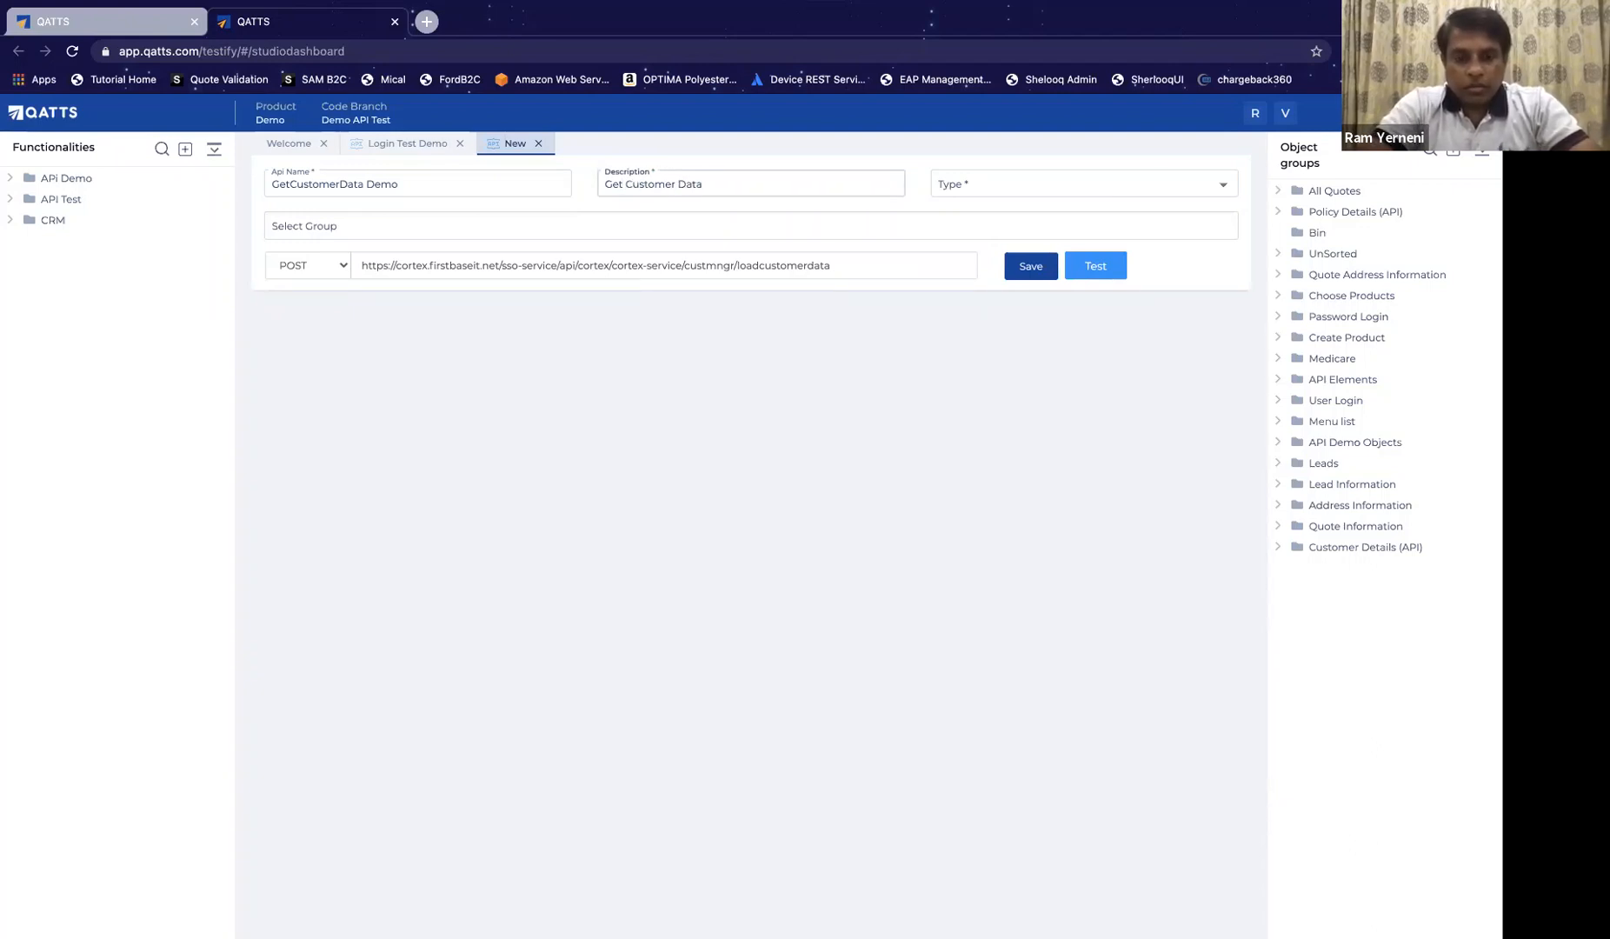
type("te based on tr")
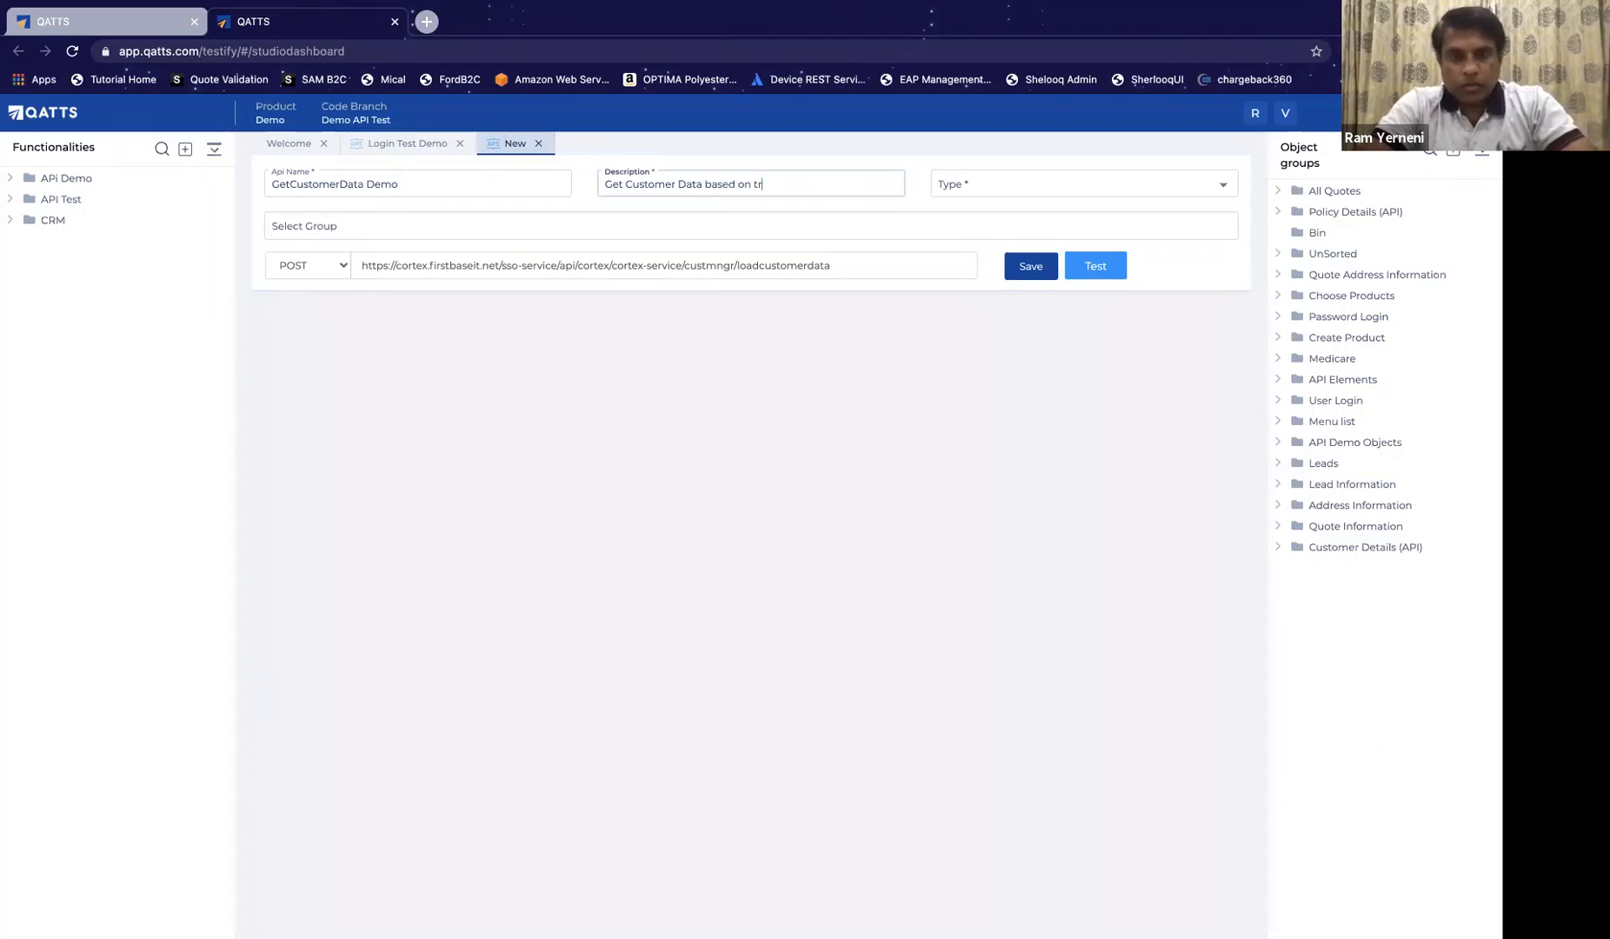
type("eeid")
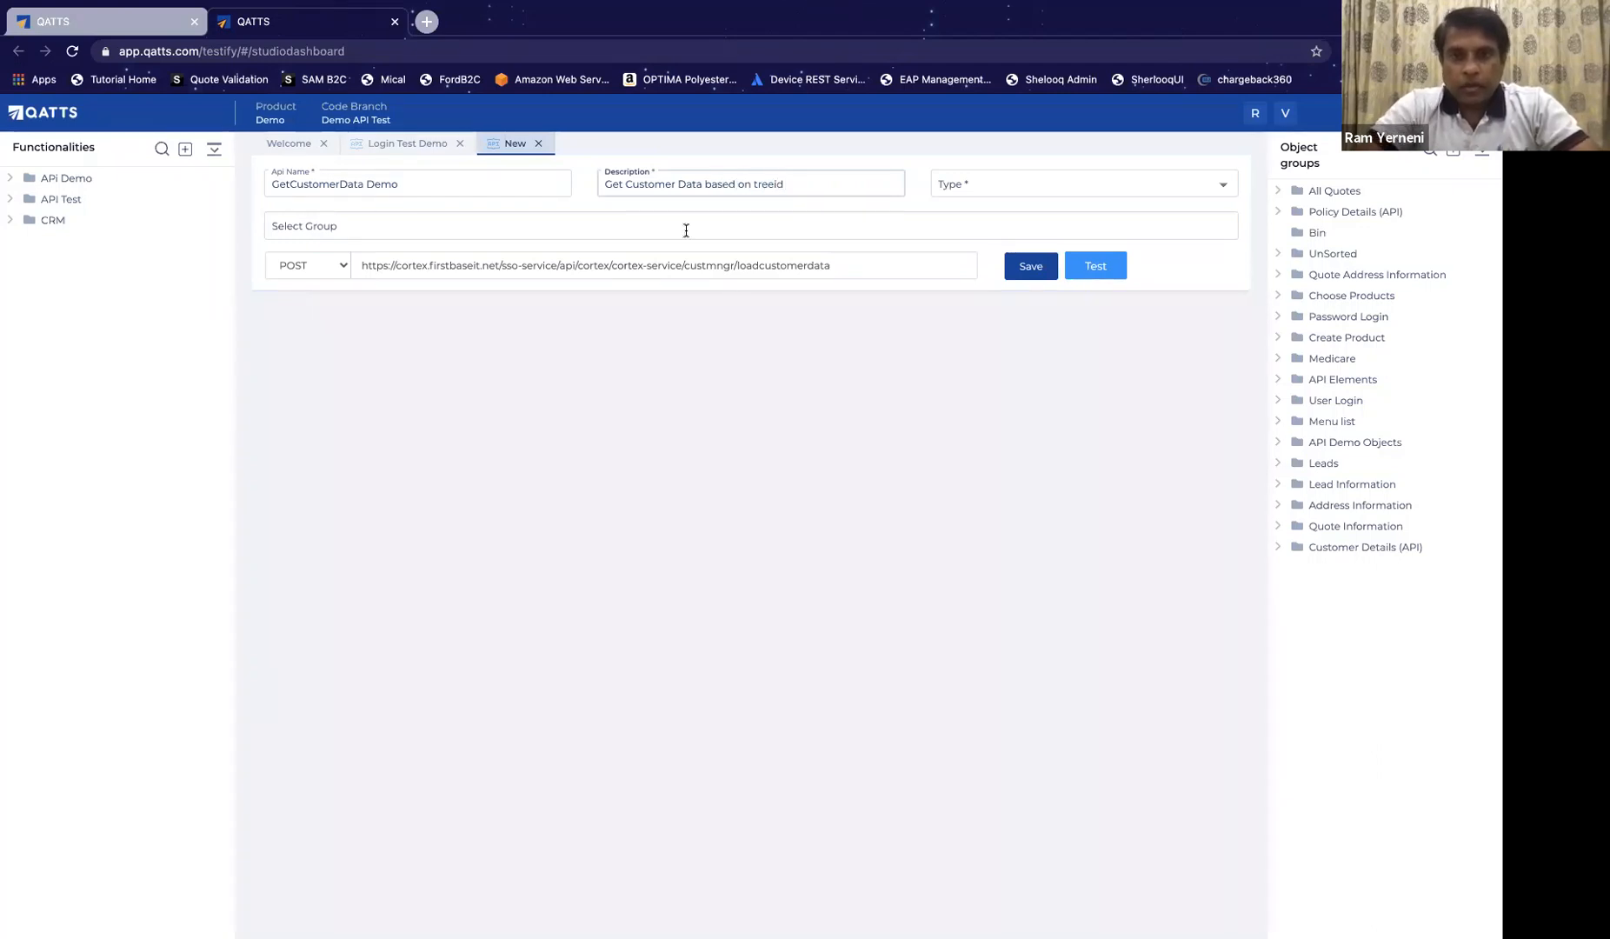
Step: Set the API type to REST and its group to API Demo Objects, and save the API
left_click(1003, 193)
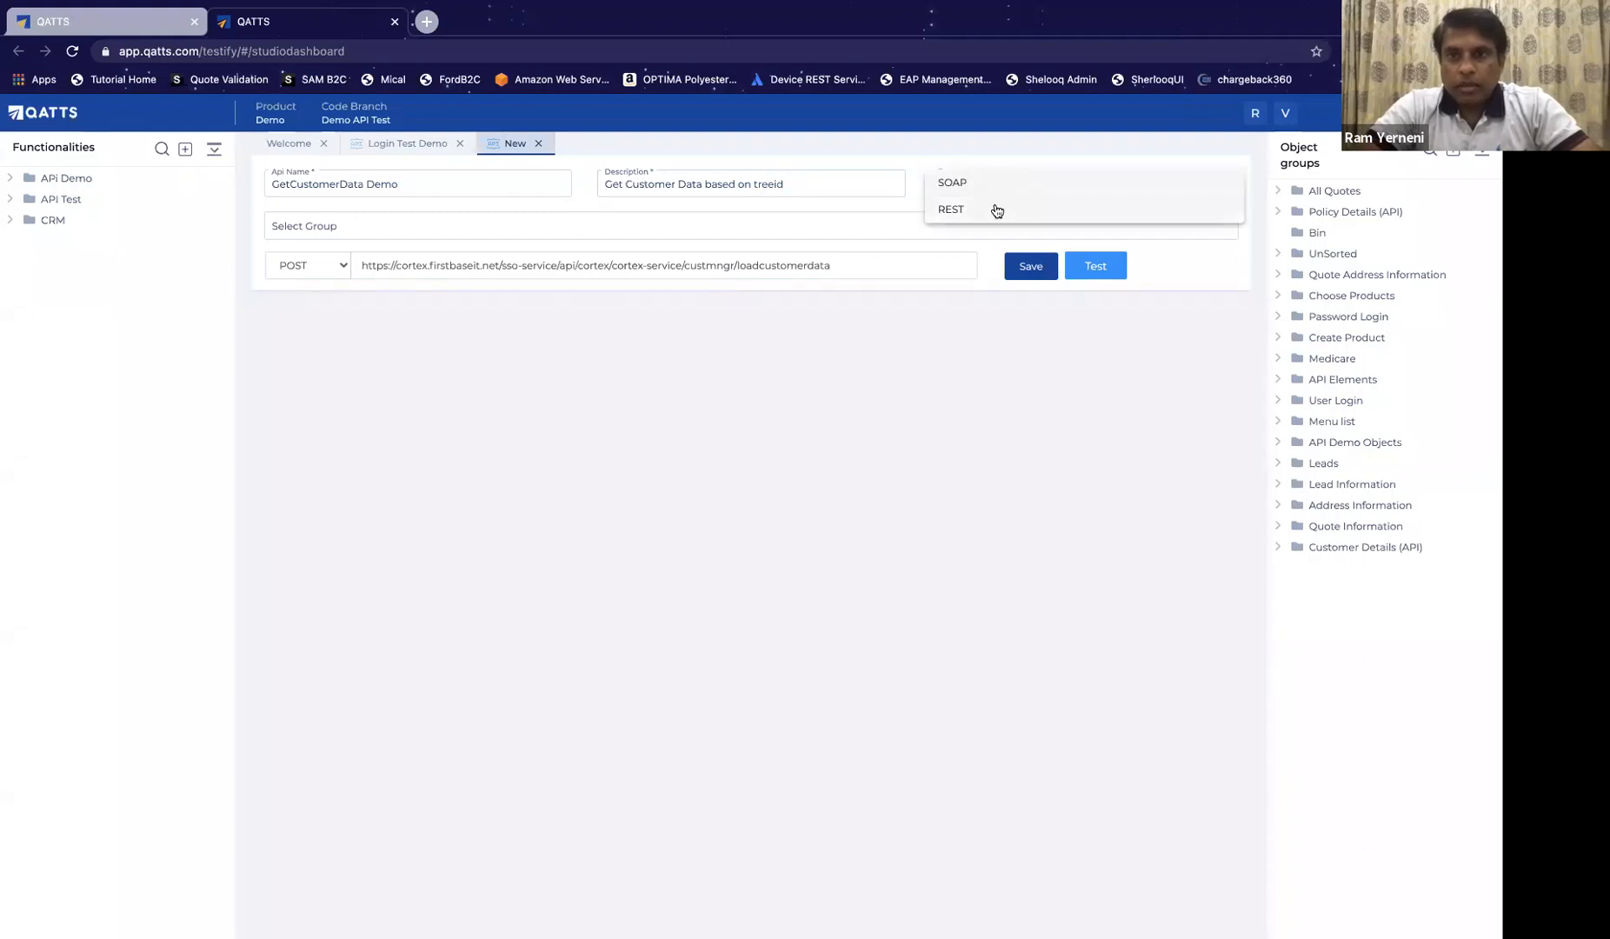
left_click(993, 210)
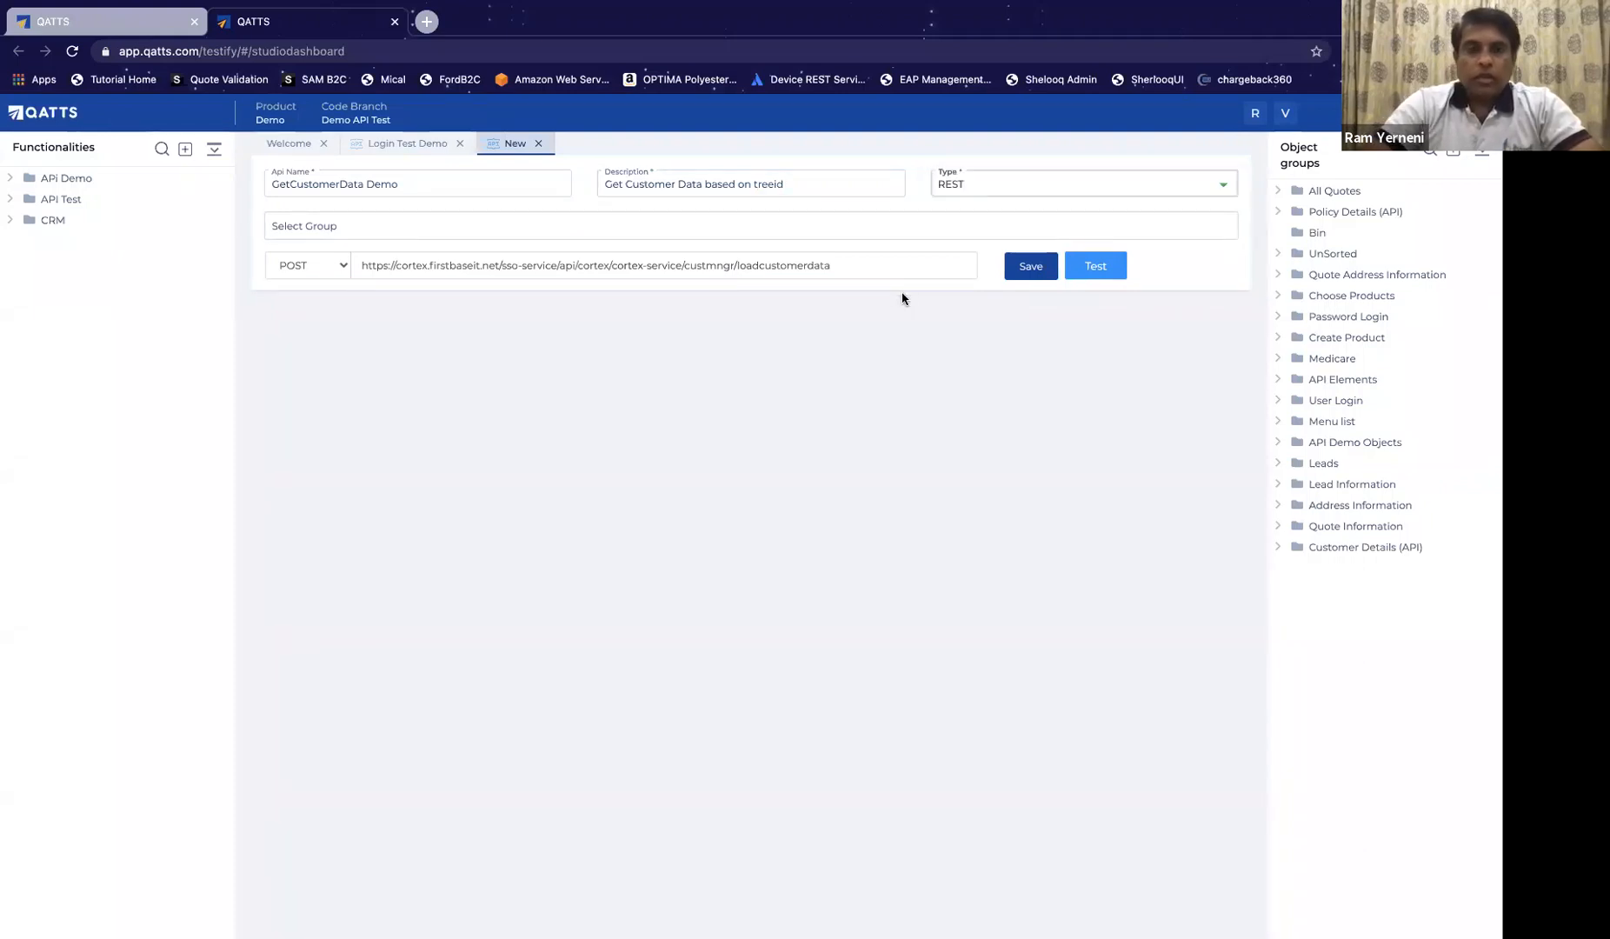
left_click(901, 226)
left_click(660, 597)
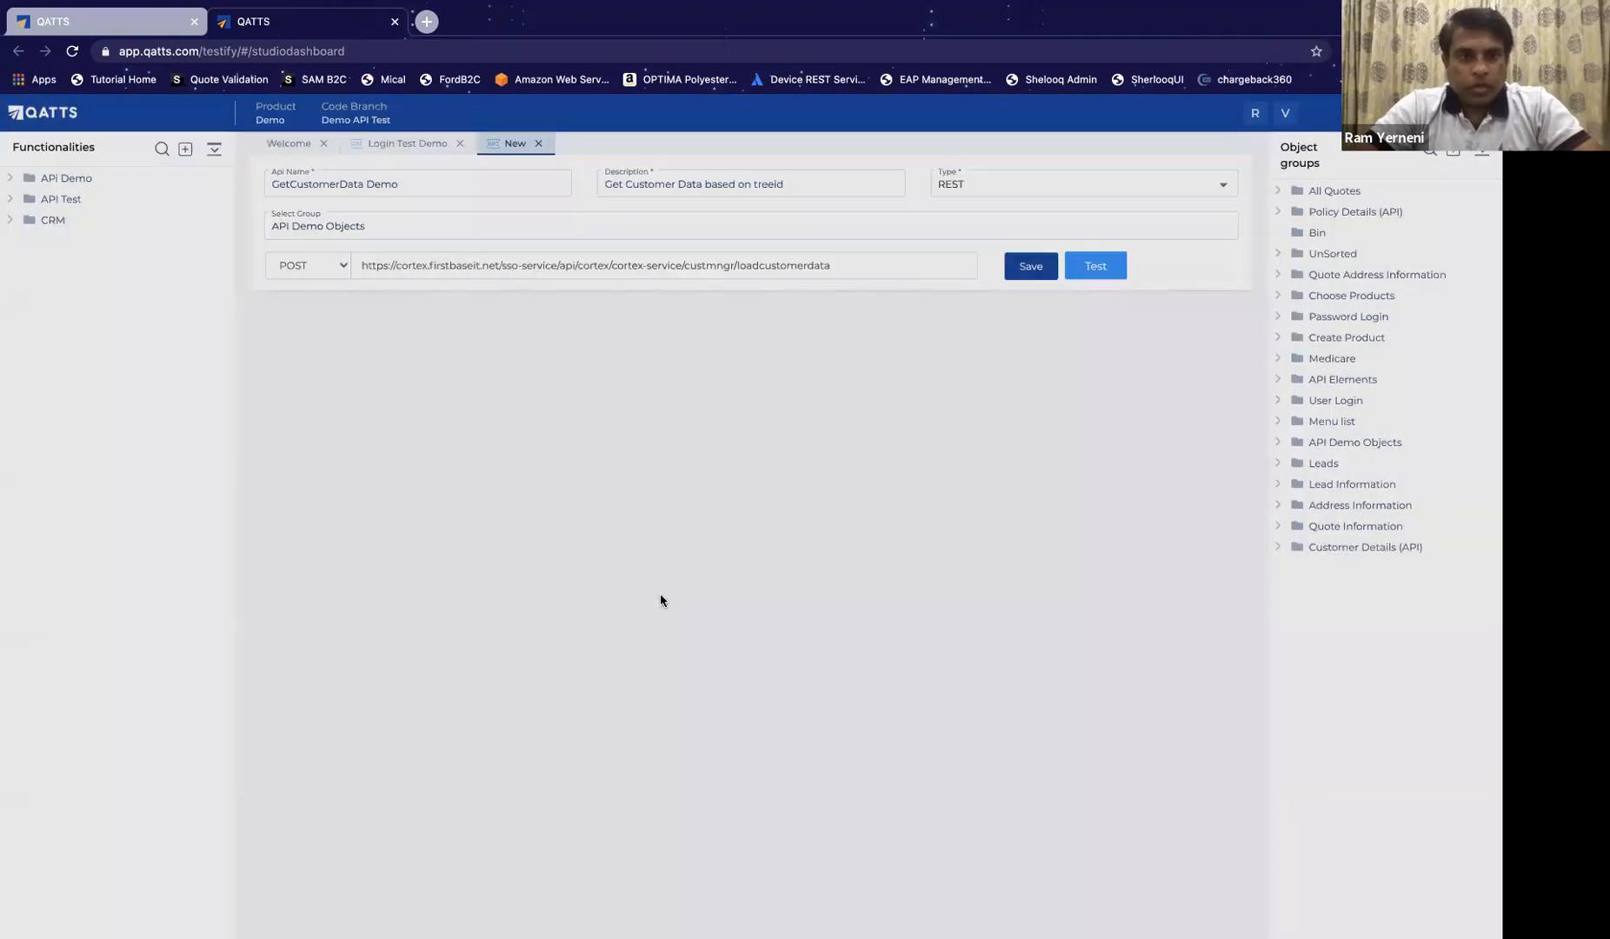
left_click(1035, 278)
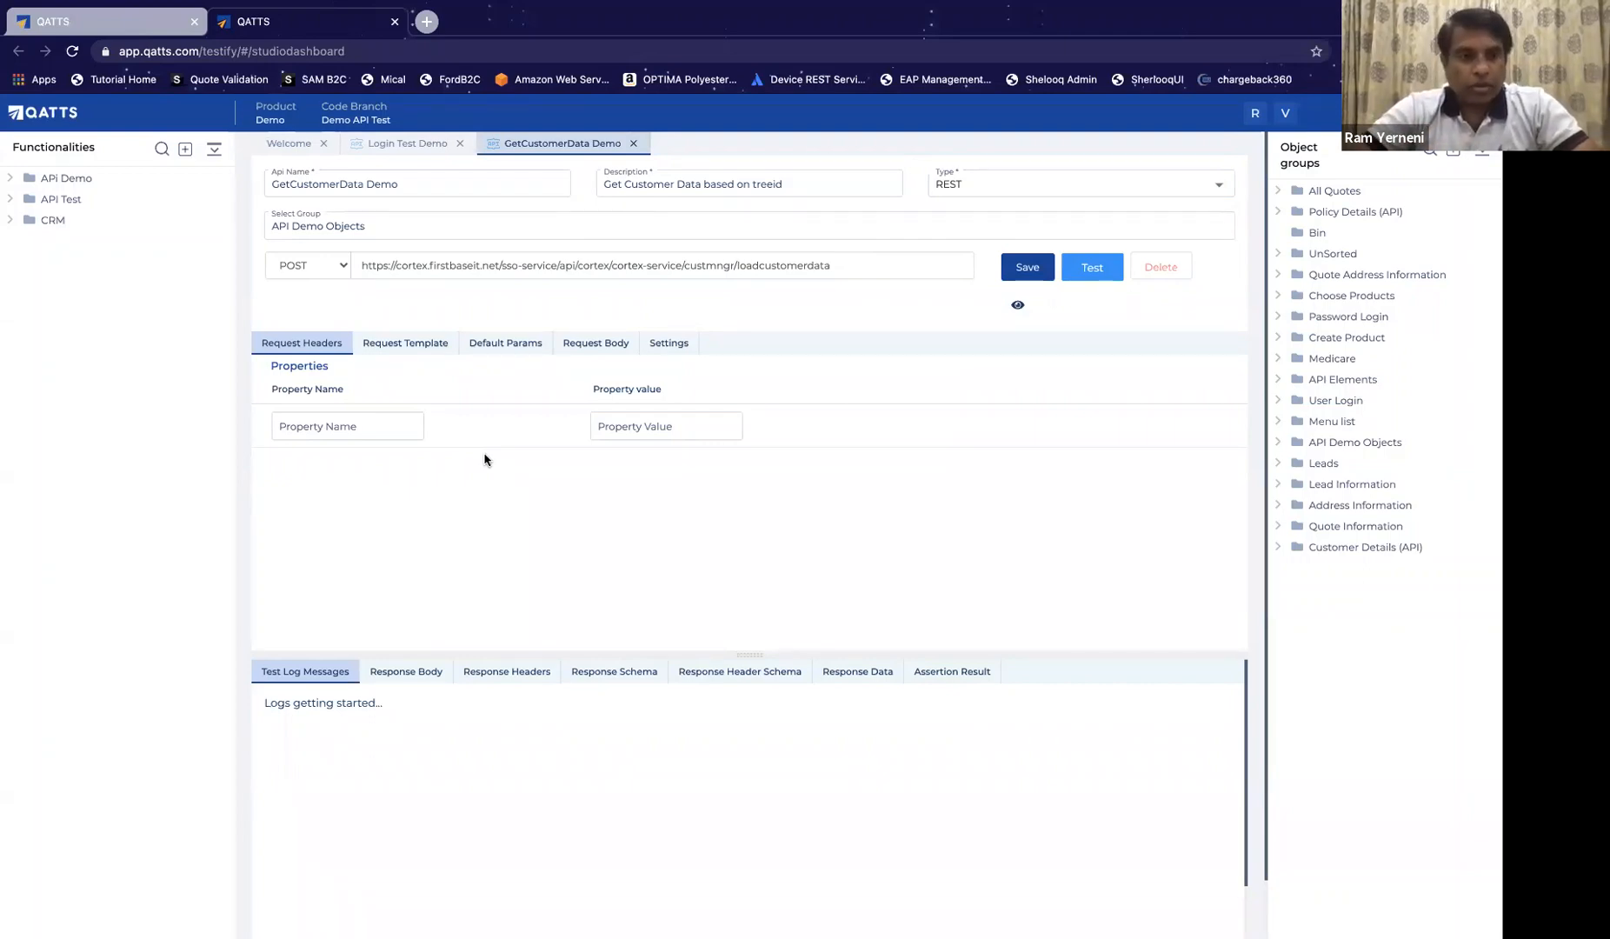
Step: Switch to the Sublime Text notes and copy the JSON block containing the custId, treeId and type parameters
key("ctrl+Left")
key("ctrl+Left")
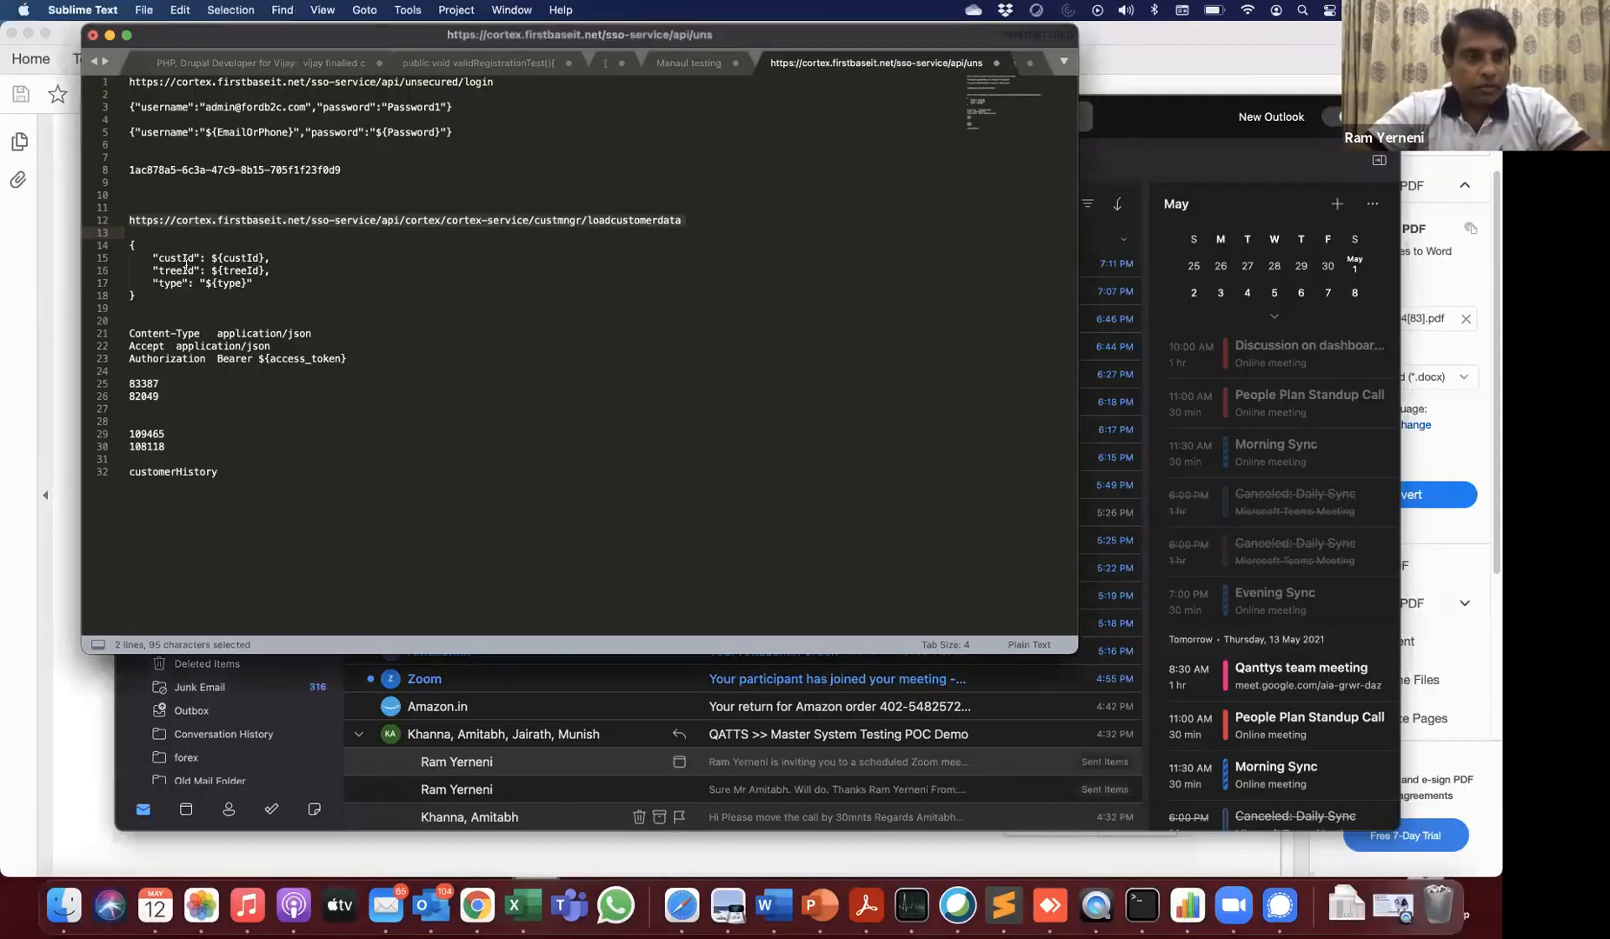
key("Down")
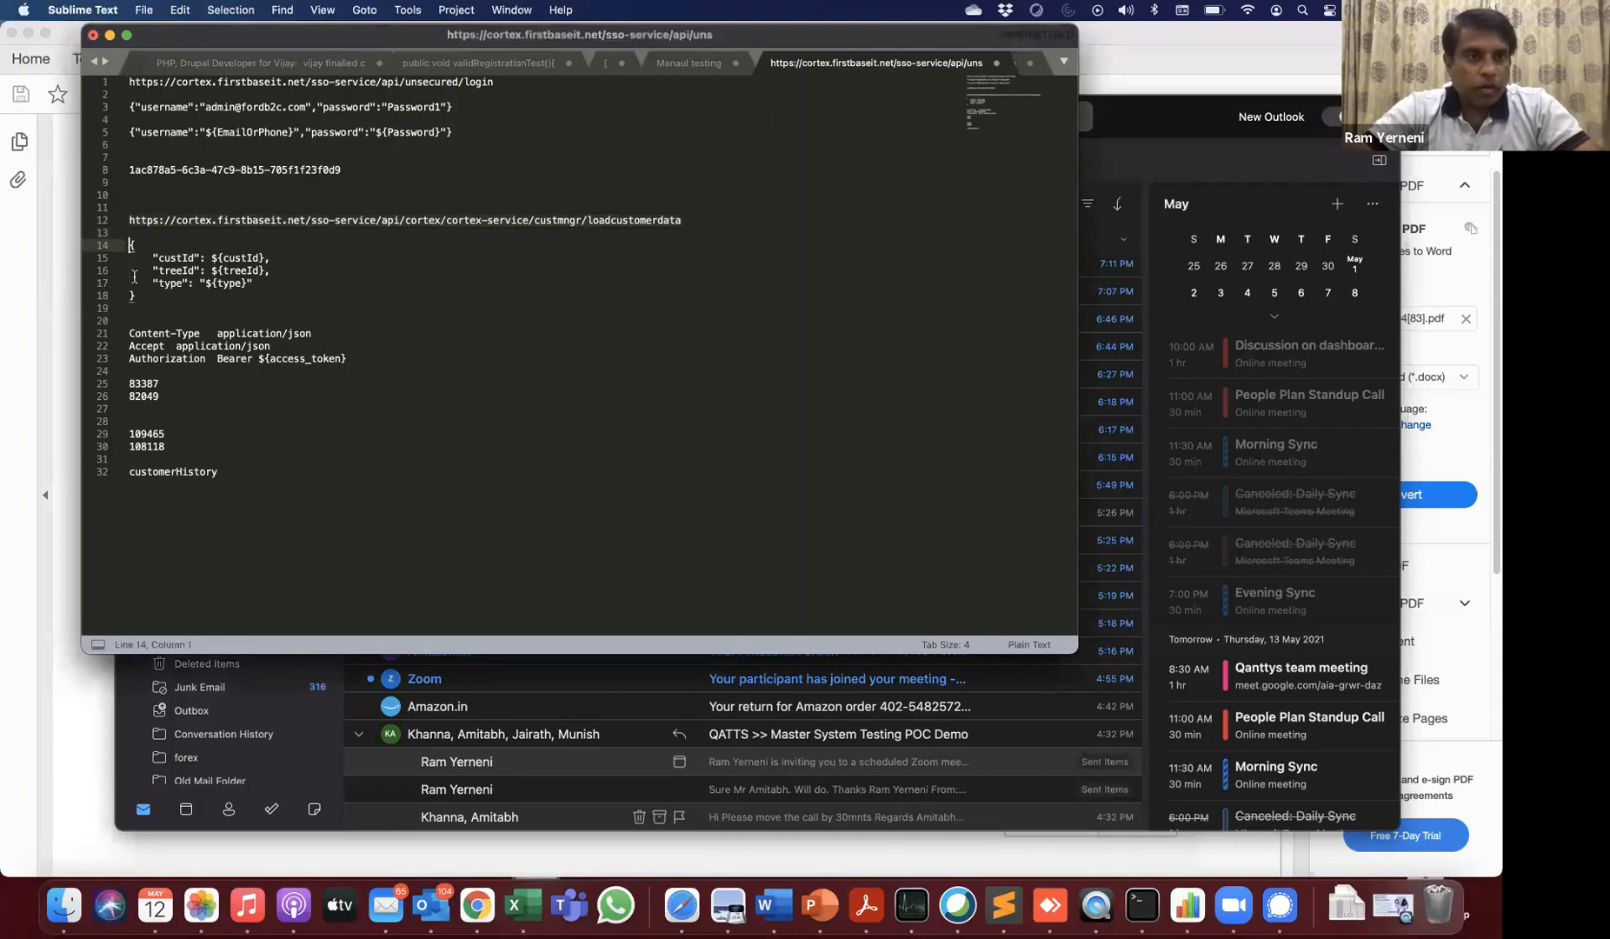
left_click(146, 296, "shift")
key("super+c")
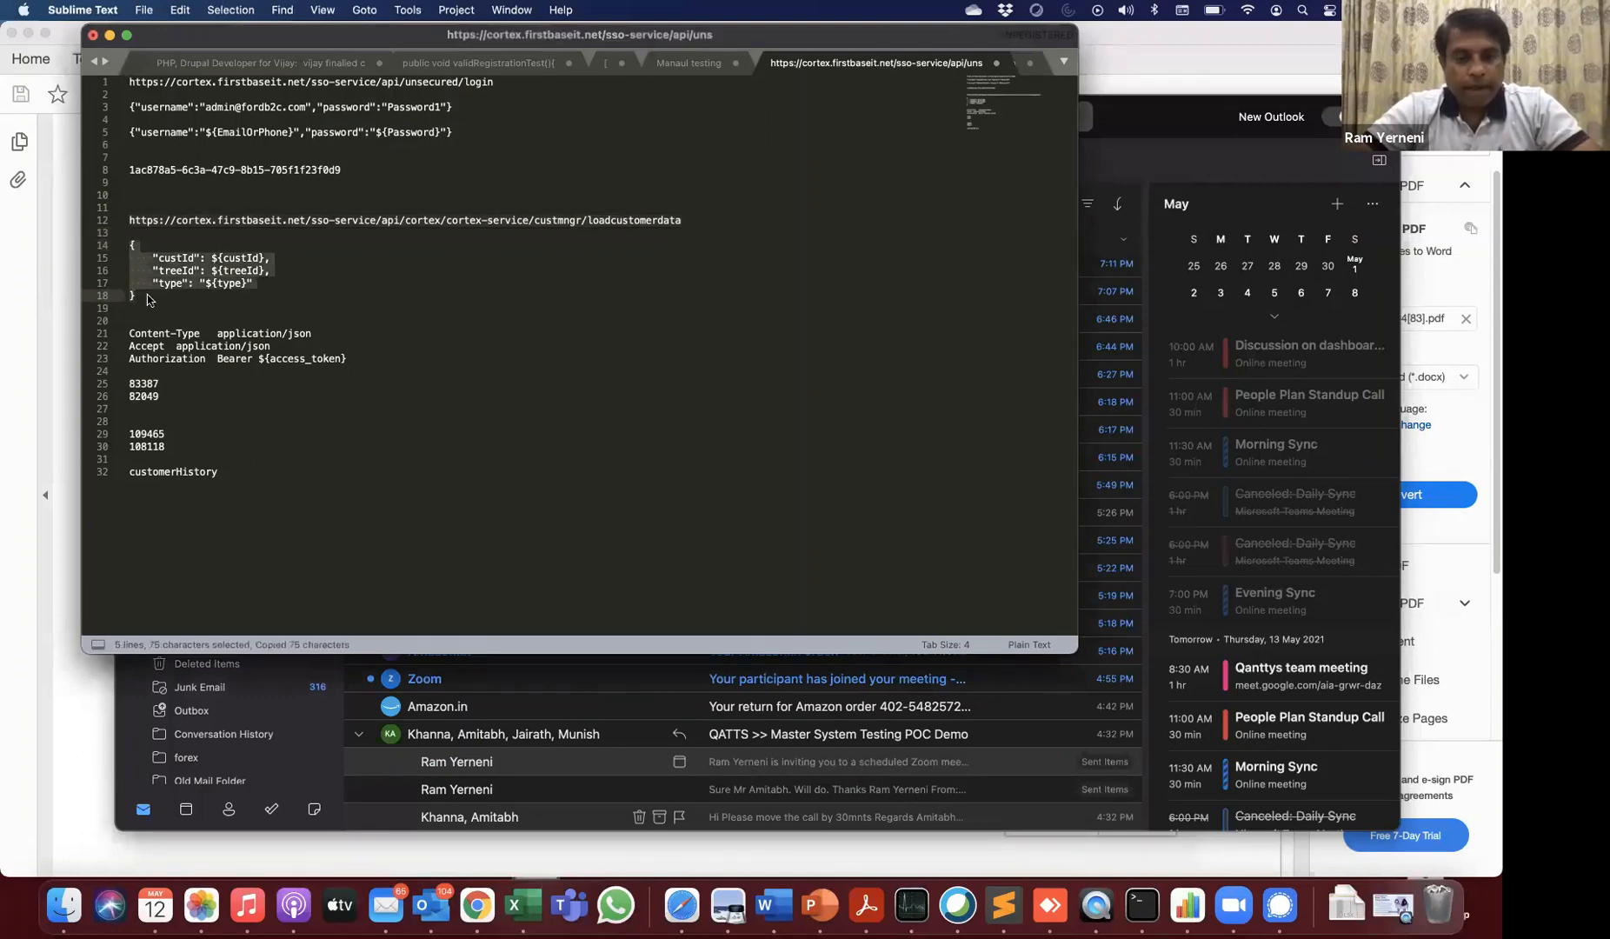
Step: Return to QATTS in Chrome and paste the copied custId, treeId and type JSON into the API's request template
key("ctrl+Right")
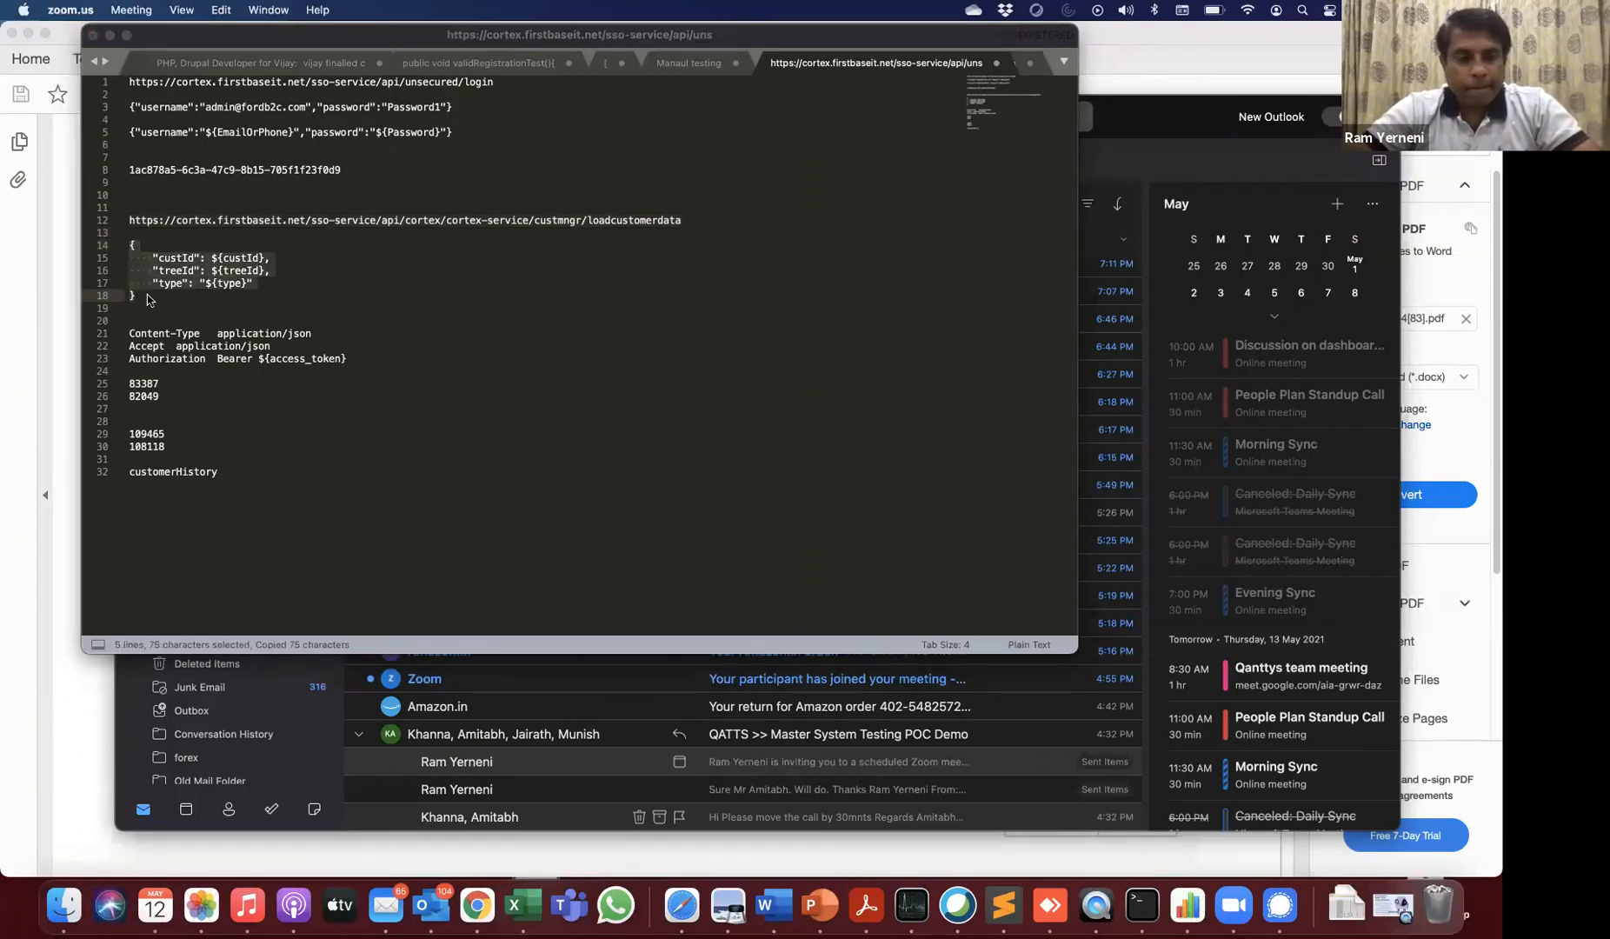
key("super+Tab")
key("ctrl+Right")
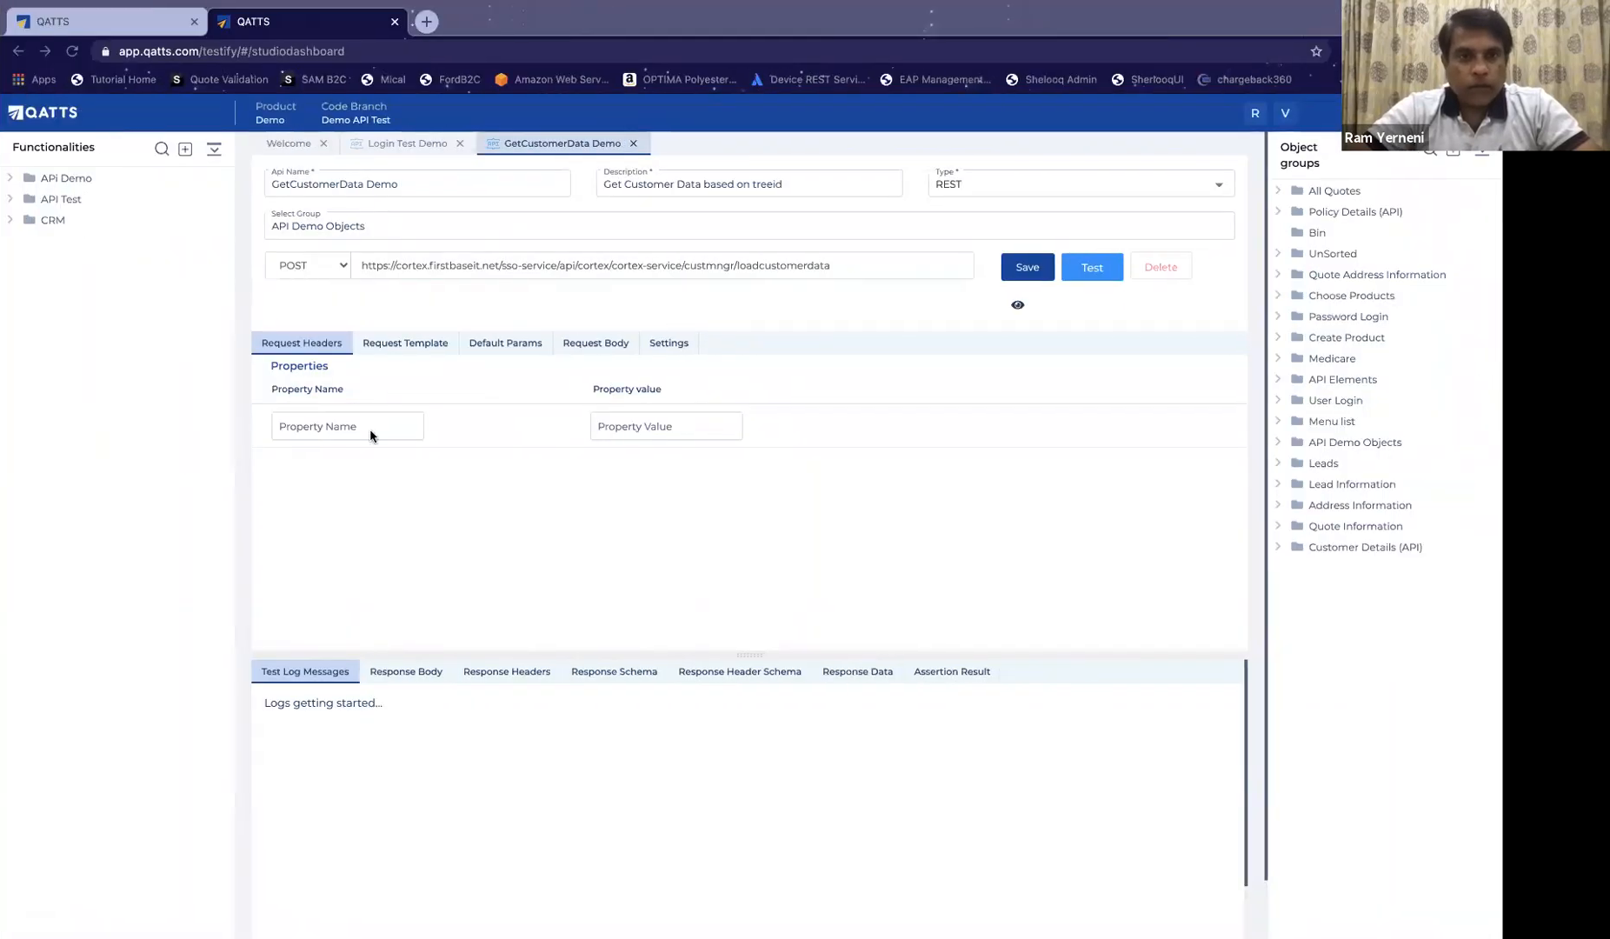
left_click(404, 345)
left_click(421, 458)
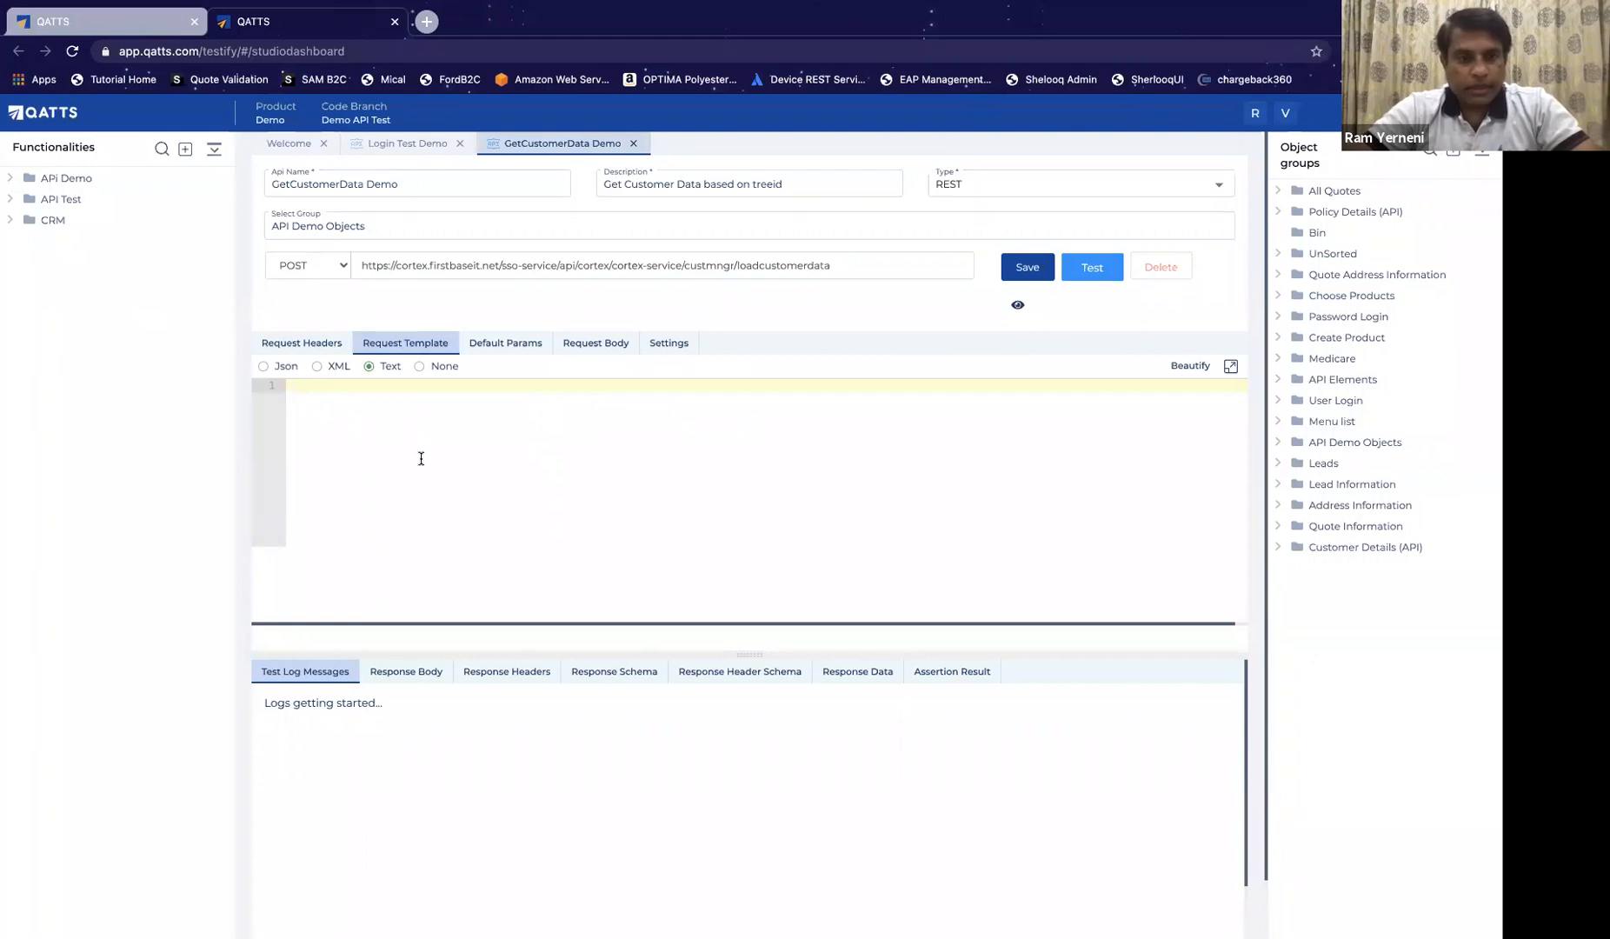
key("ctrl+v")
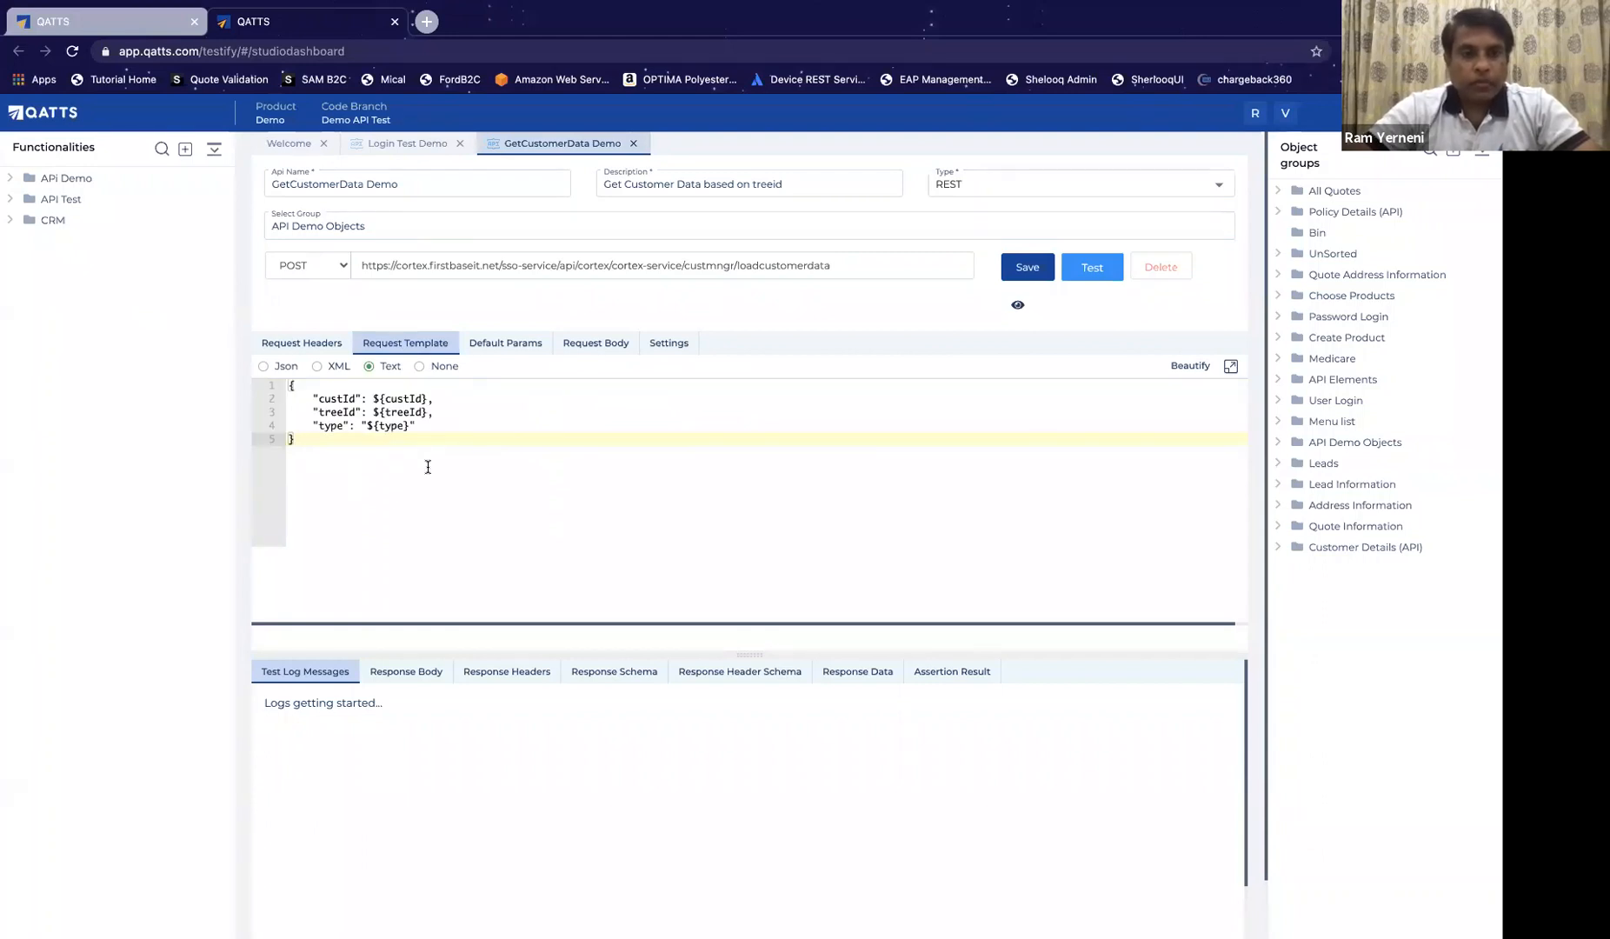
Step: Copy Content-Type from the Sublime Text notes and enter it as the first request header's property name in QATTS
left_click(316, 347)
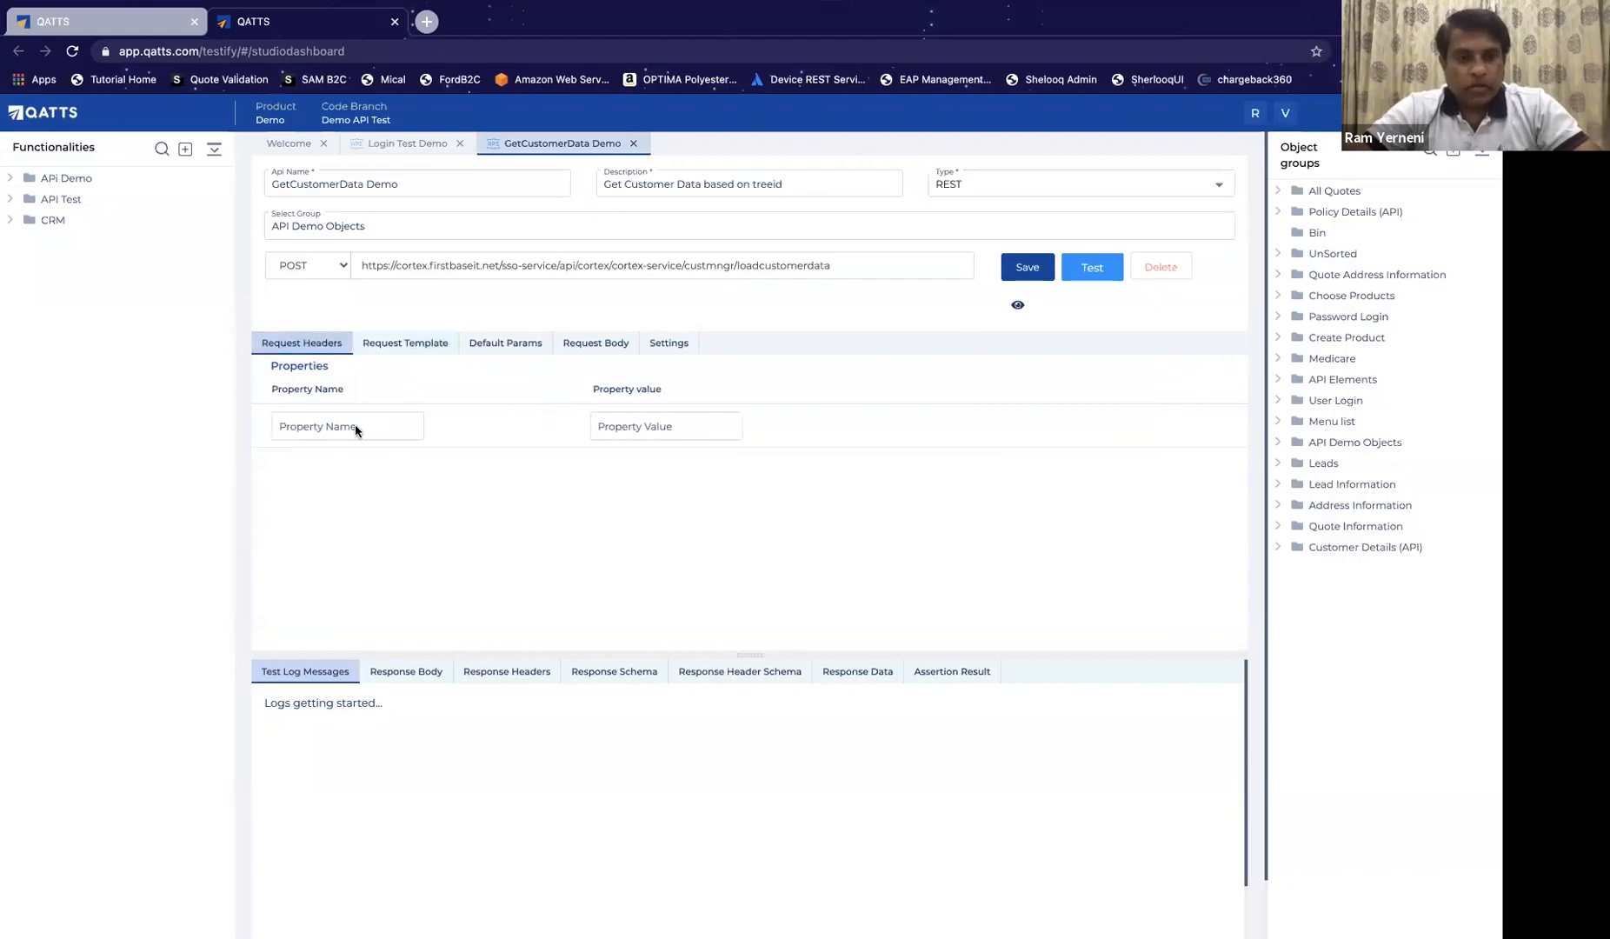
key("super+Tab")
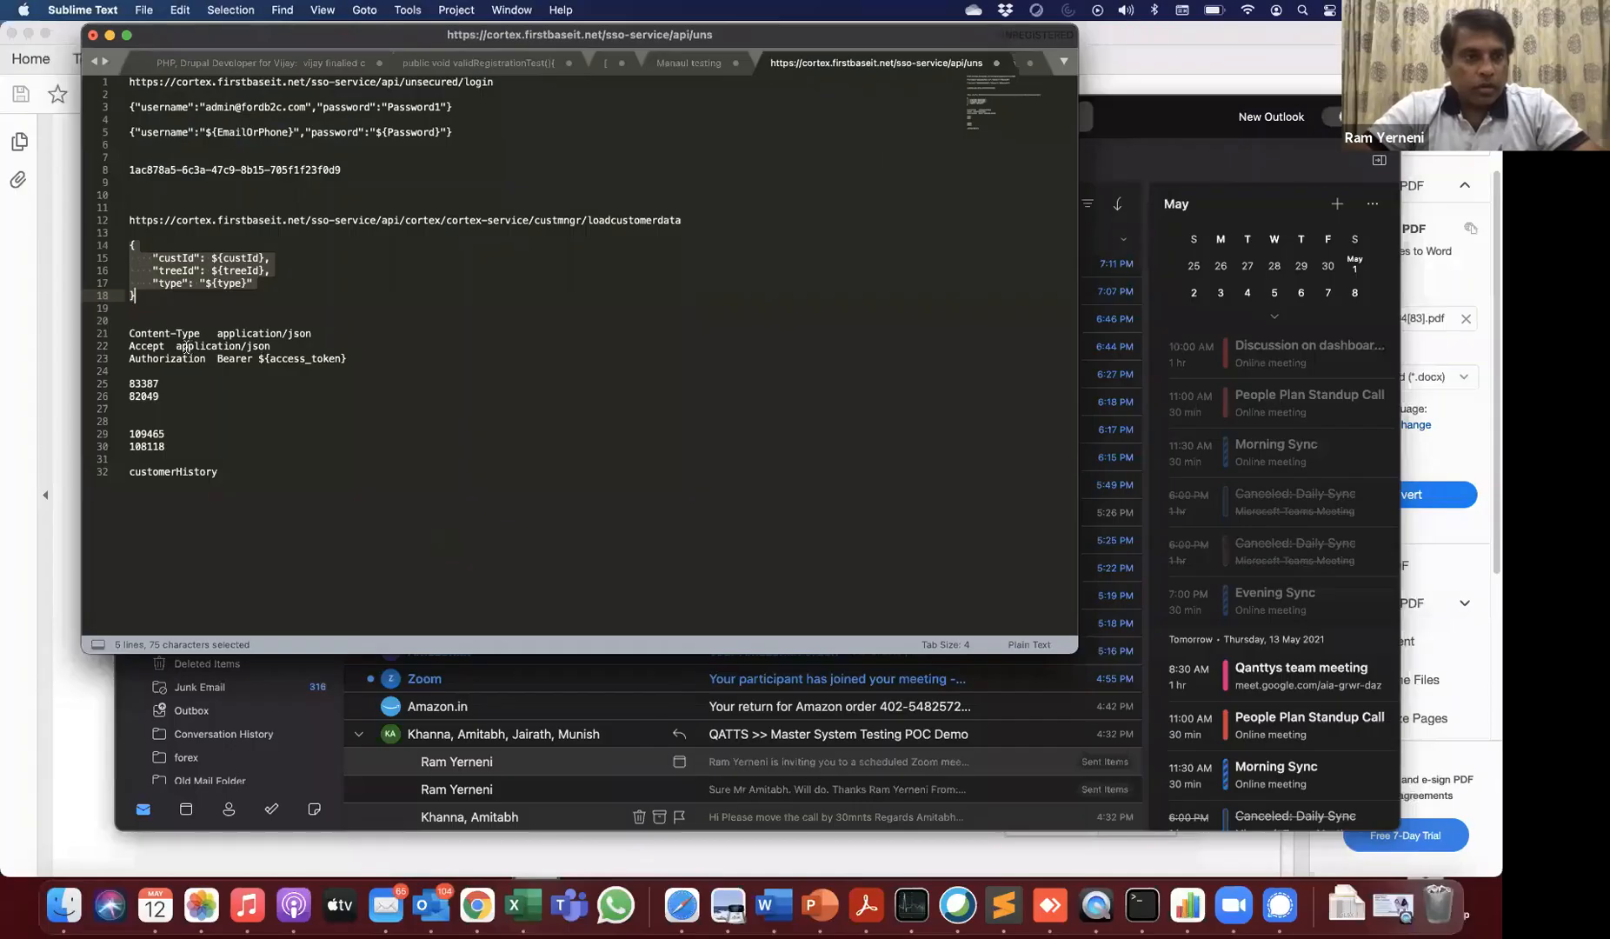
left_click_drag(129, 333, 205, 333)
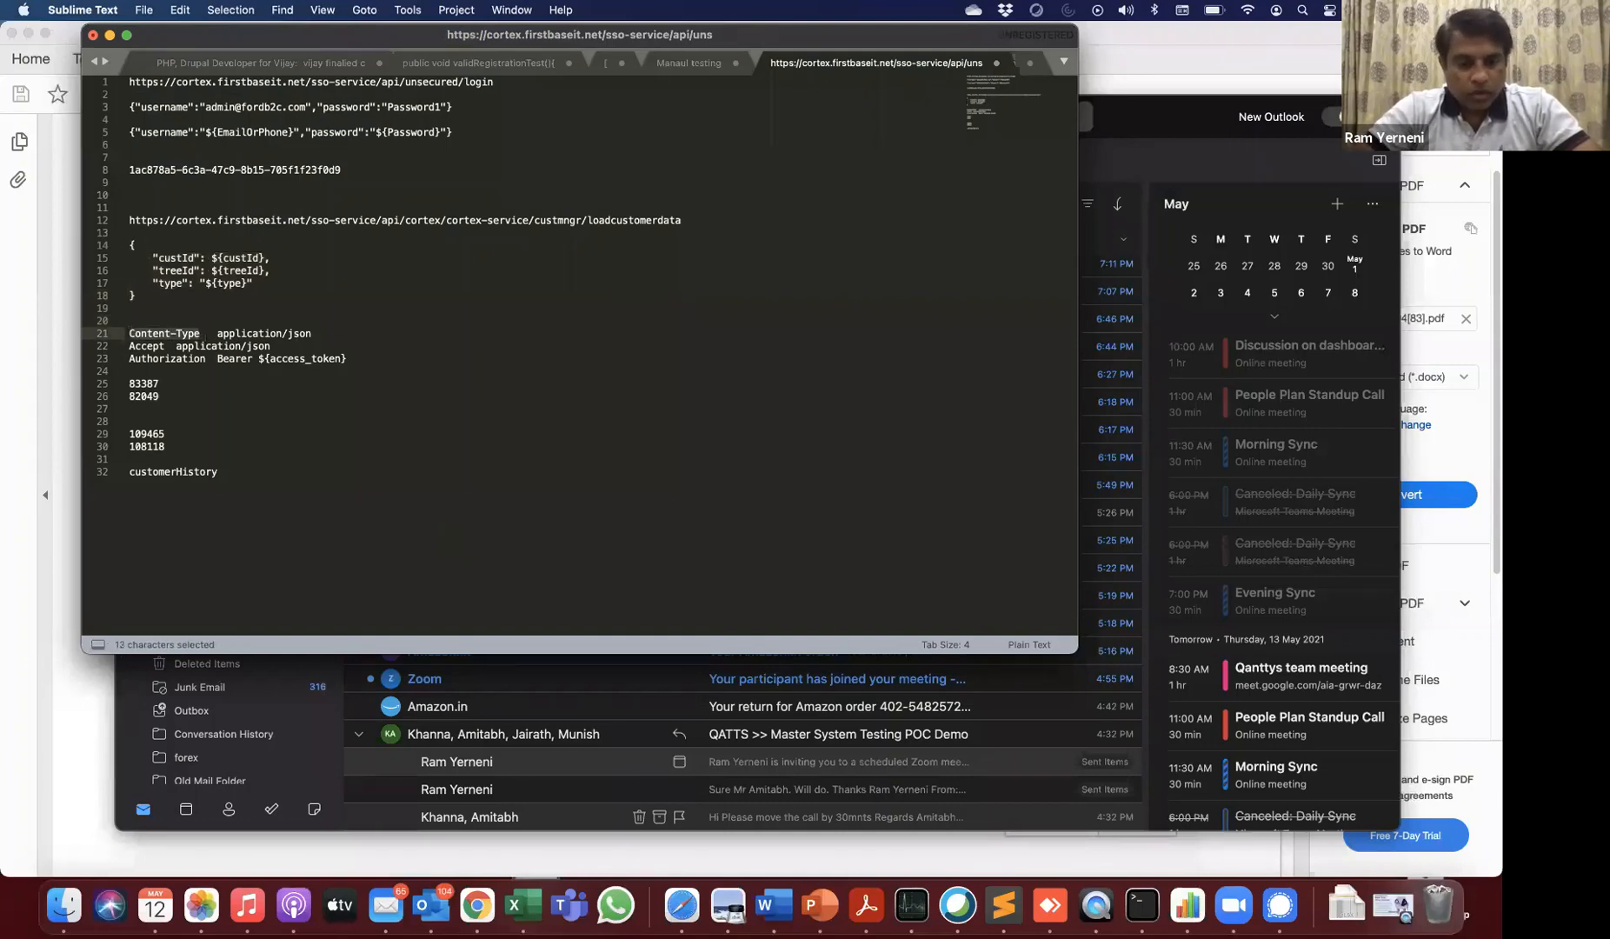
key("super+Tab")
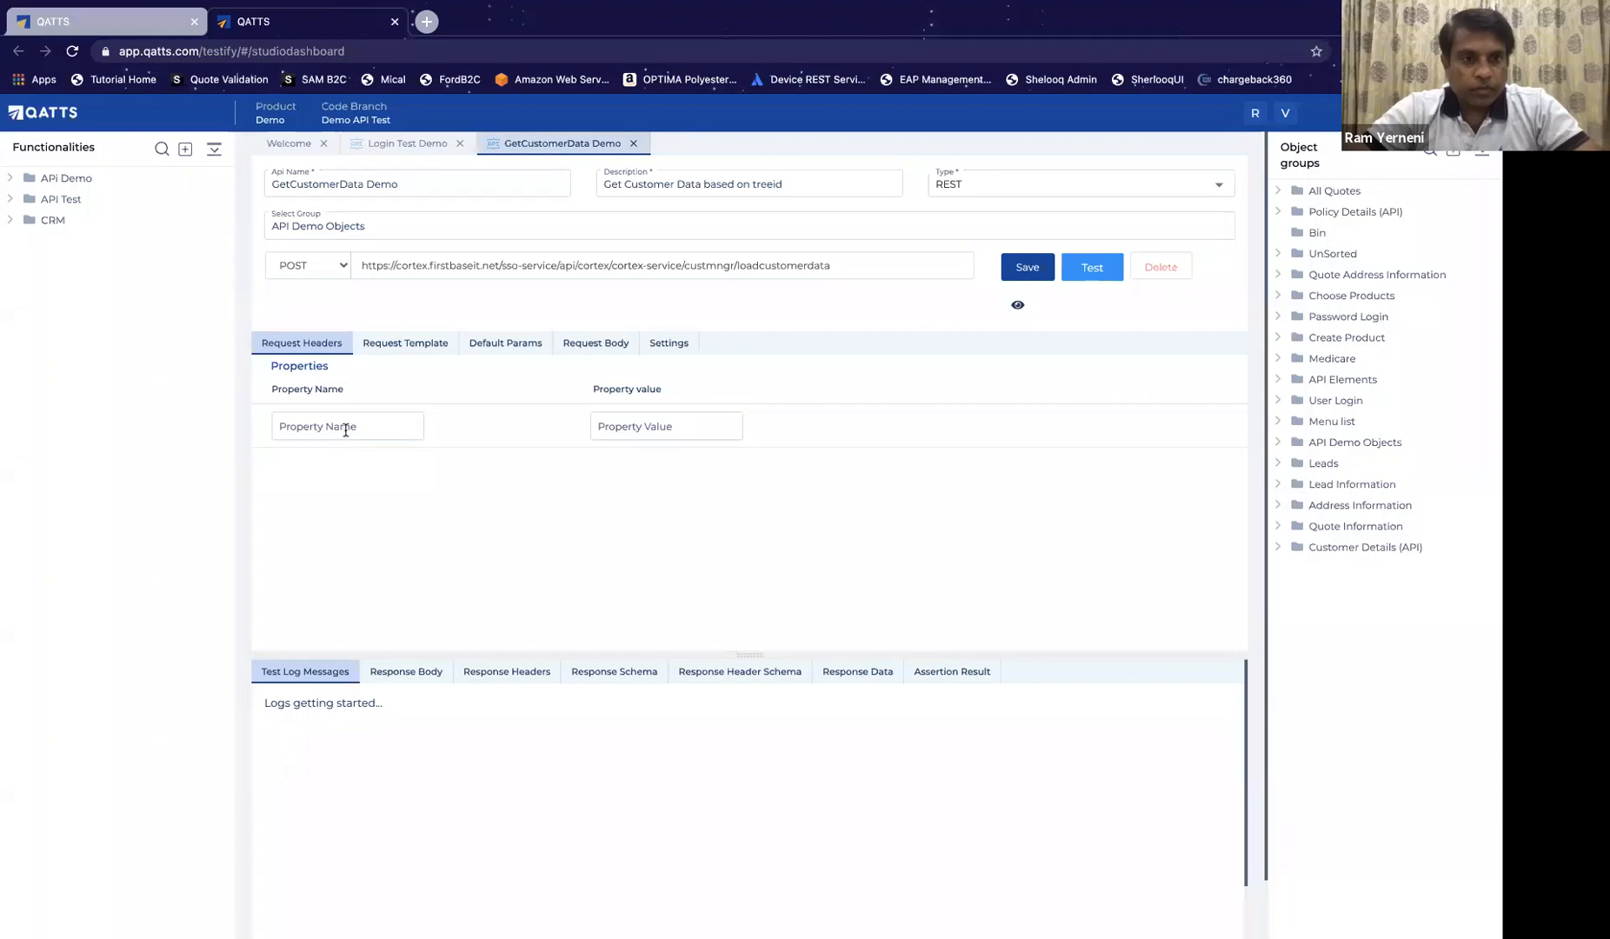
left_click(360, 424)
key("ctrl+v")
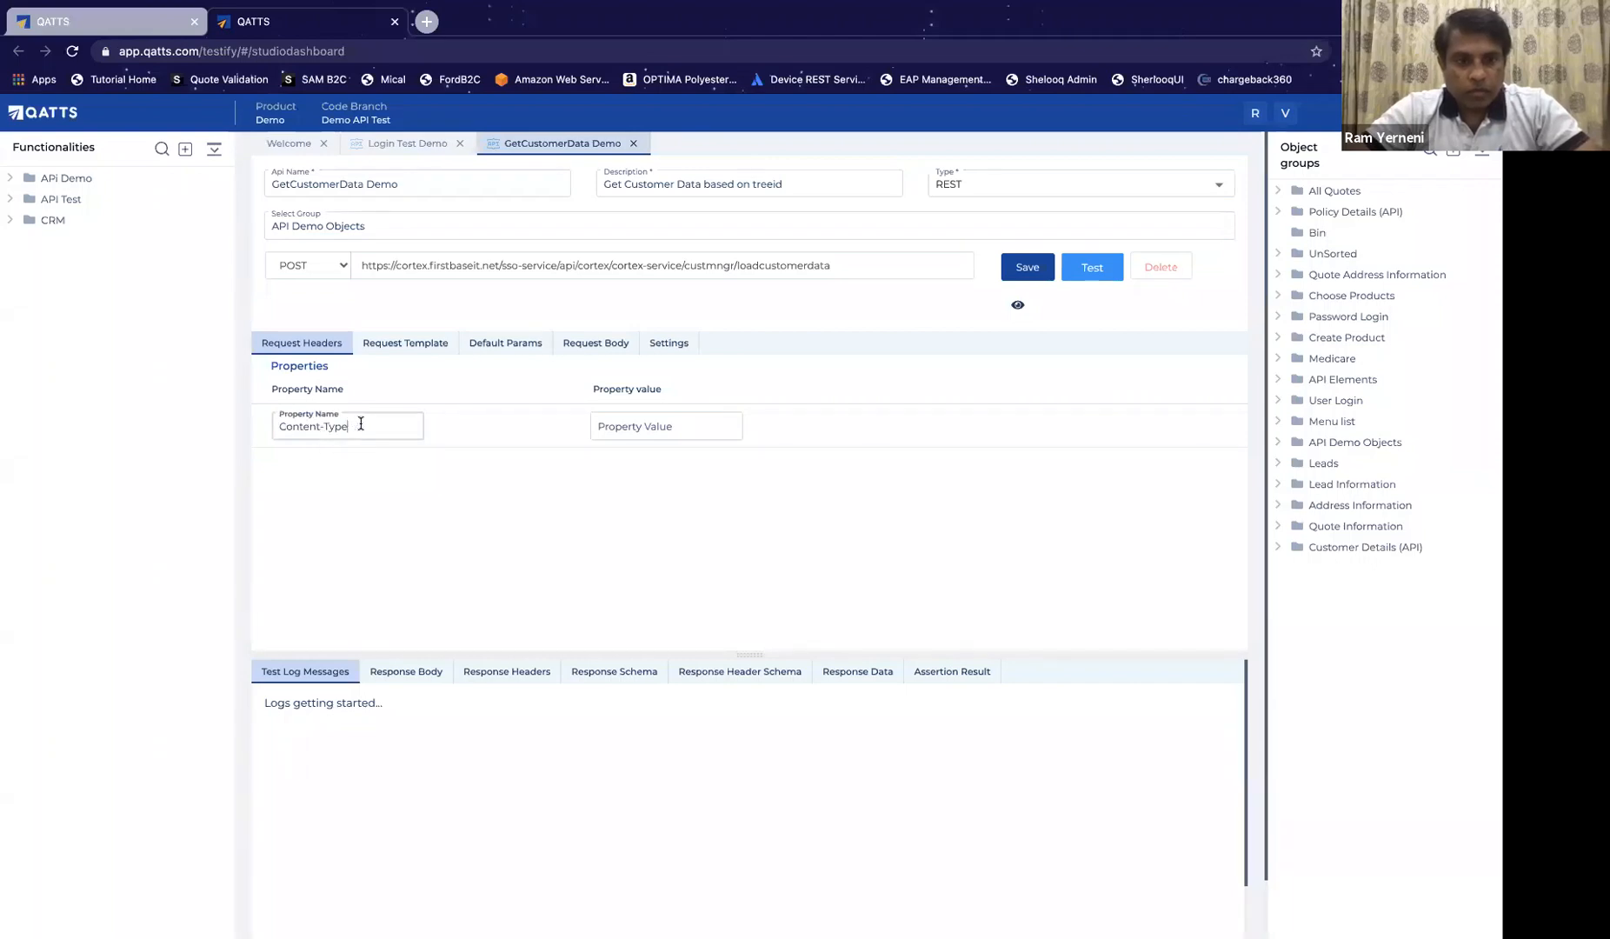
Step: Copy application/json from the Content-Type line in the Sublime Text notes and add it in QATTS as the Content-Type header's value
key("Tab")
key("super+Tab")
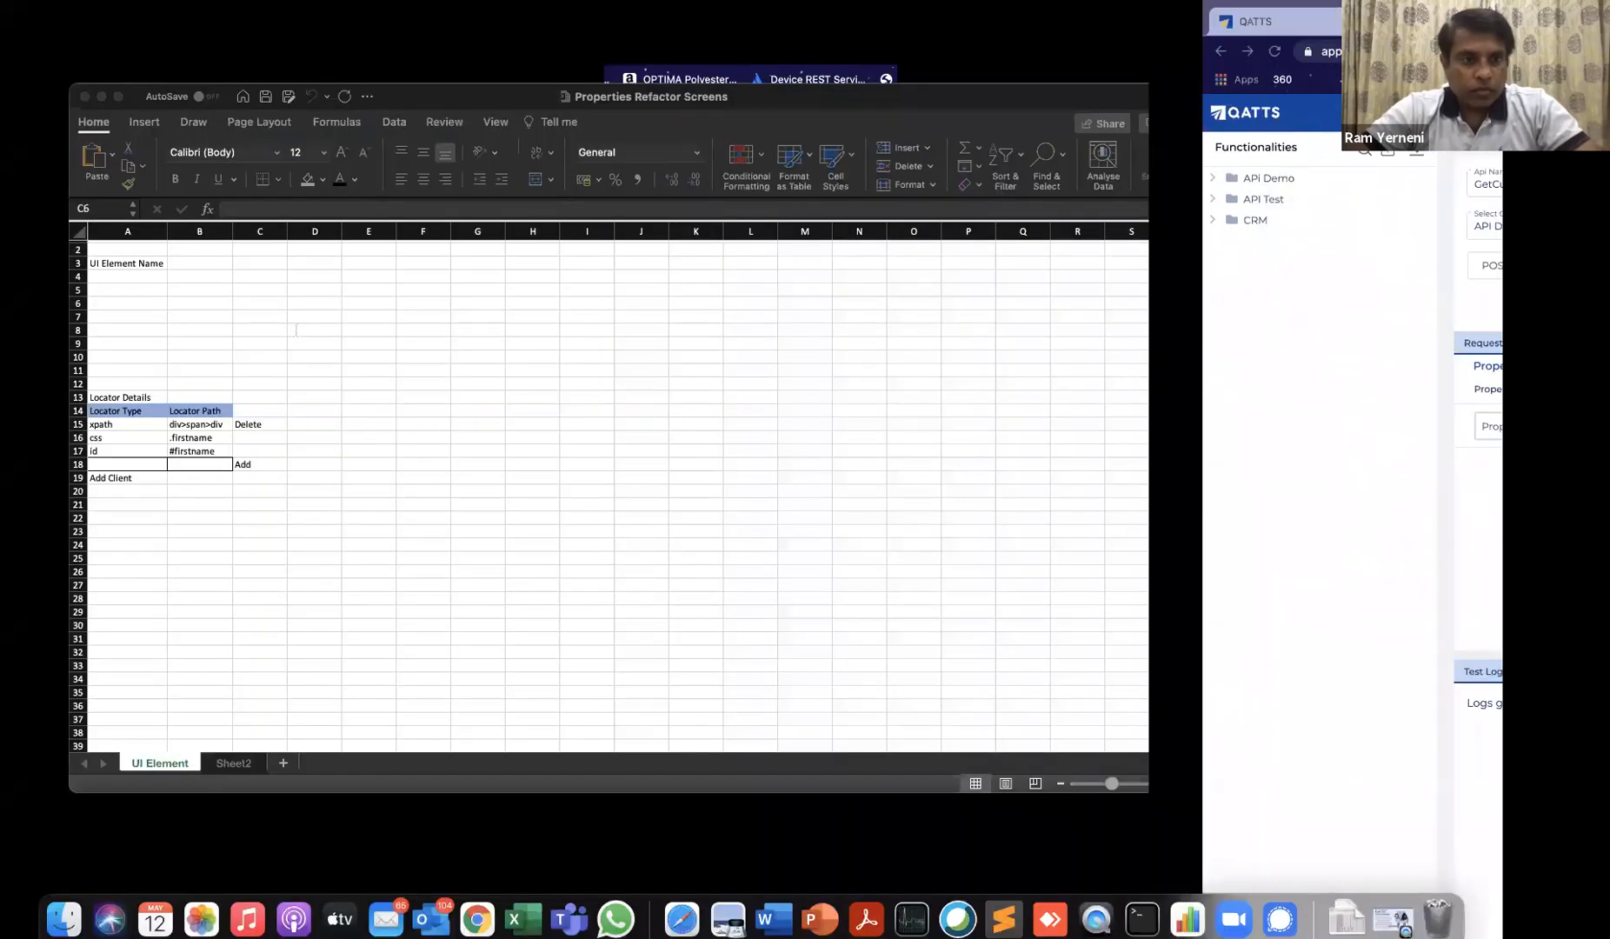
left_click_drag(217, 333, 322, 336)
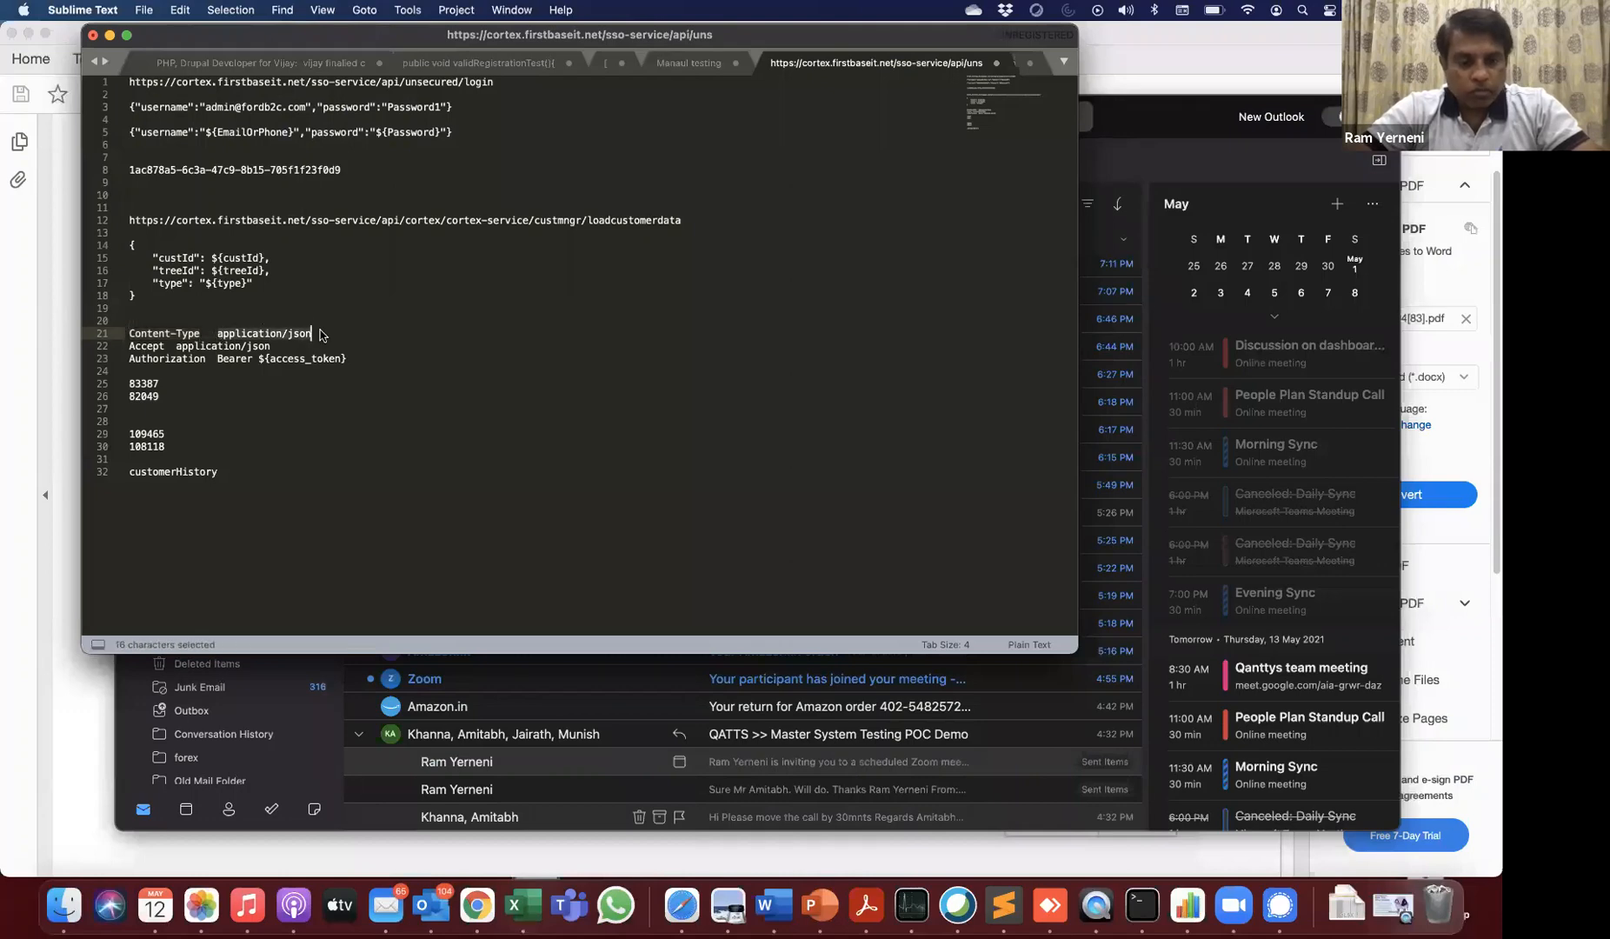
key("super+Tab")
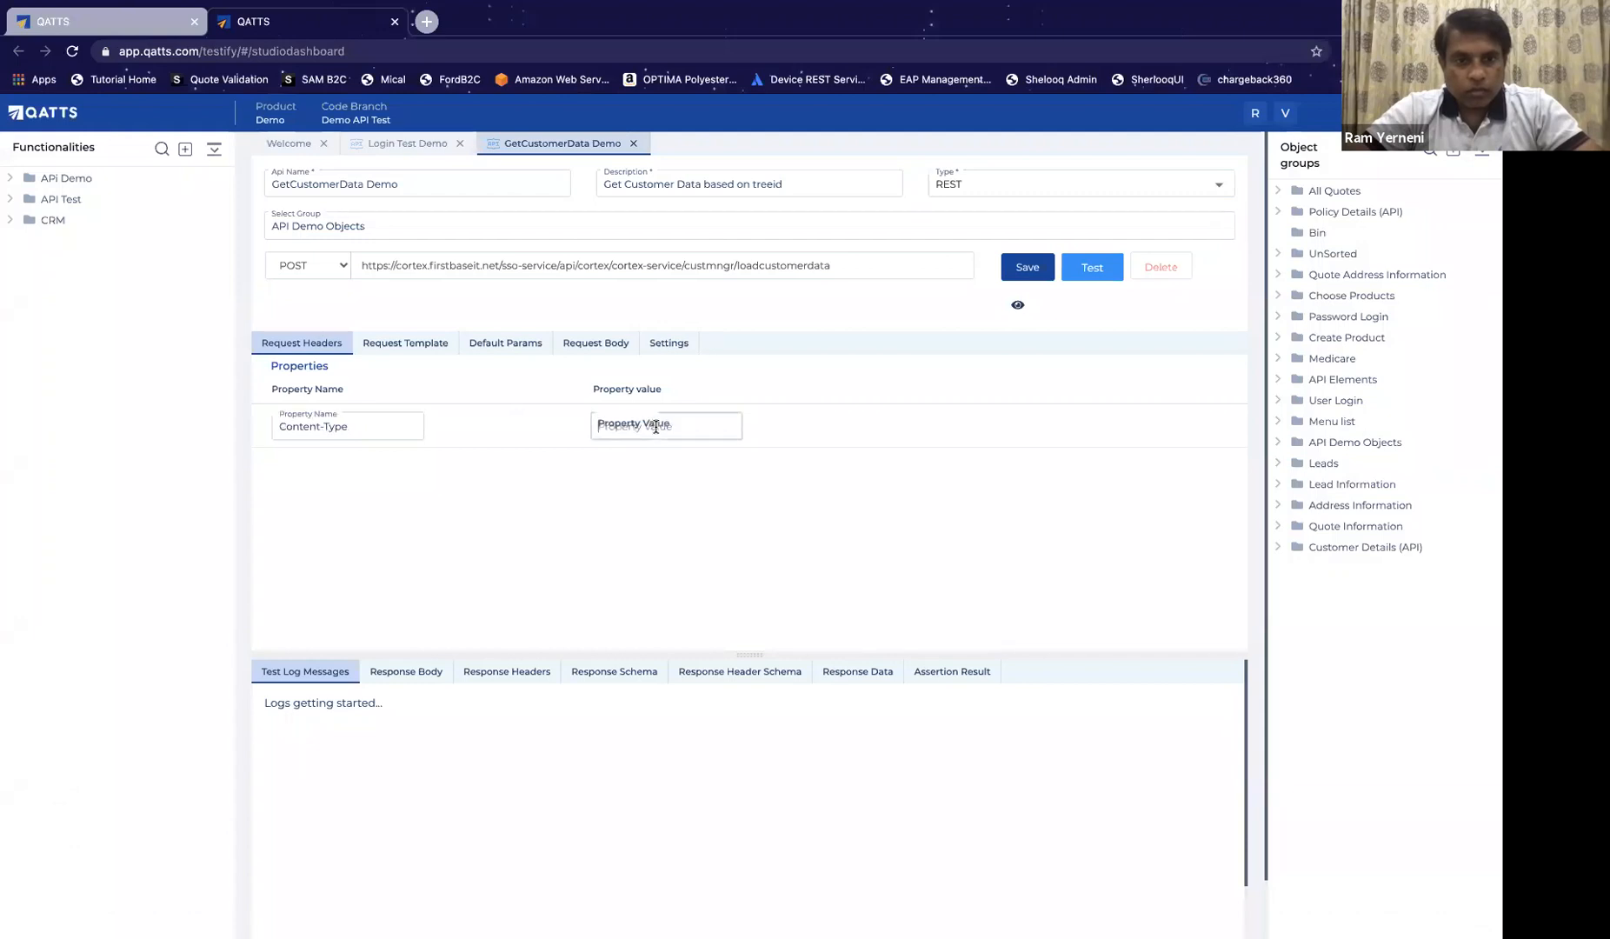
key("super+v")
key("Return")
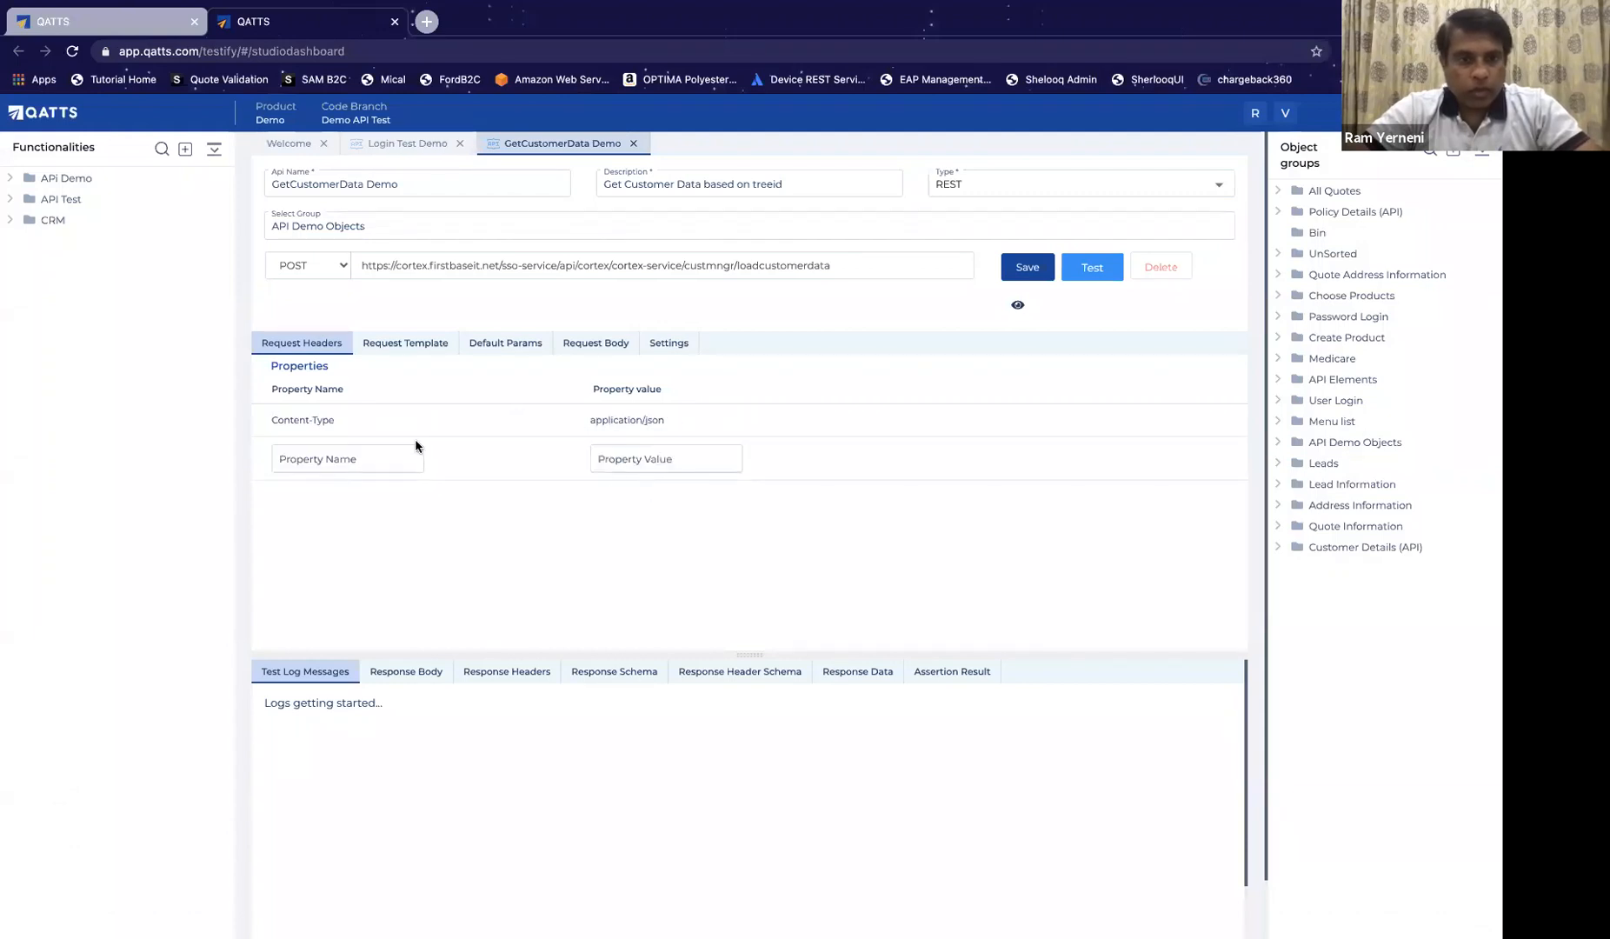
Step: Copy Accept from the Sublime Text notes and enter it as the second request header's property name in QATTS
left_click(391, 456)
key("super+Tab")
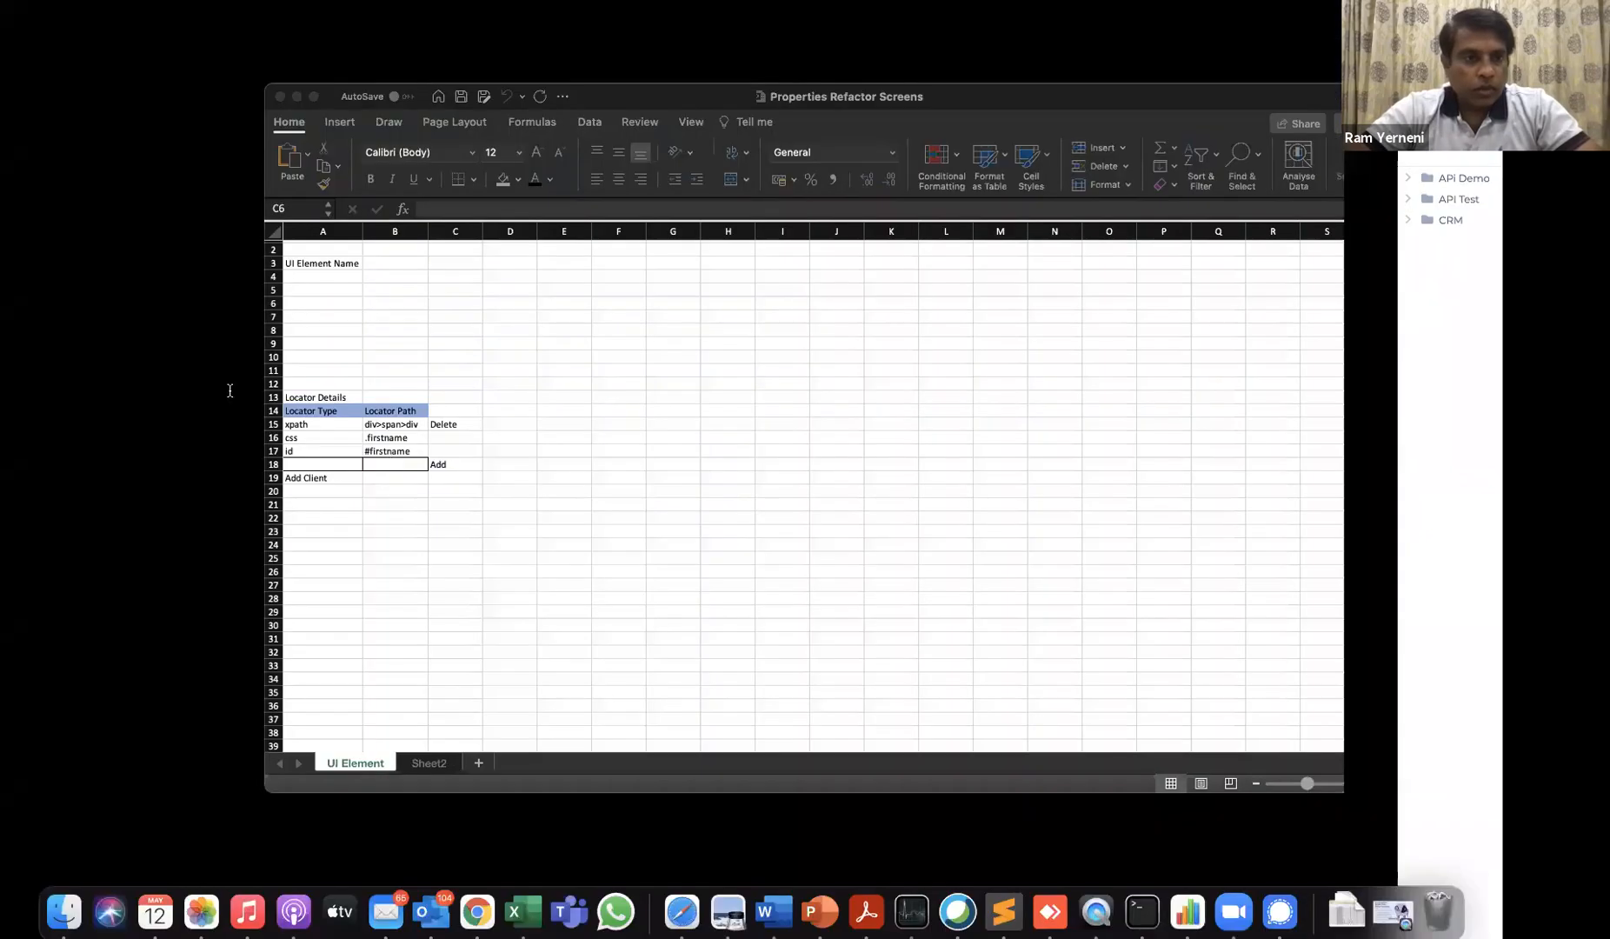
double_click(146, 346)
key("ctrl+c")
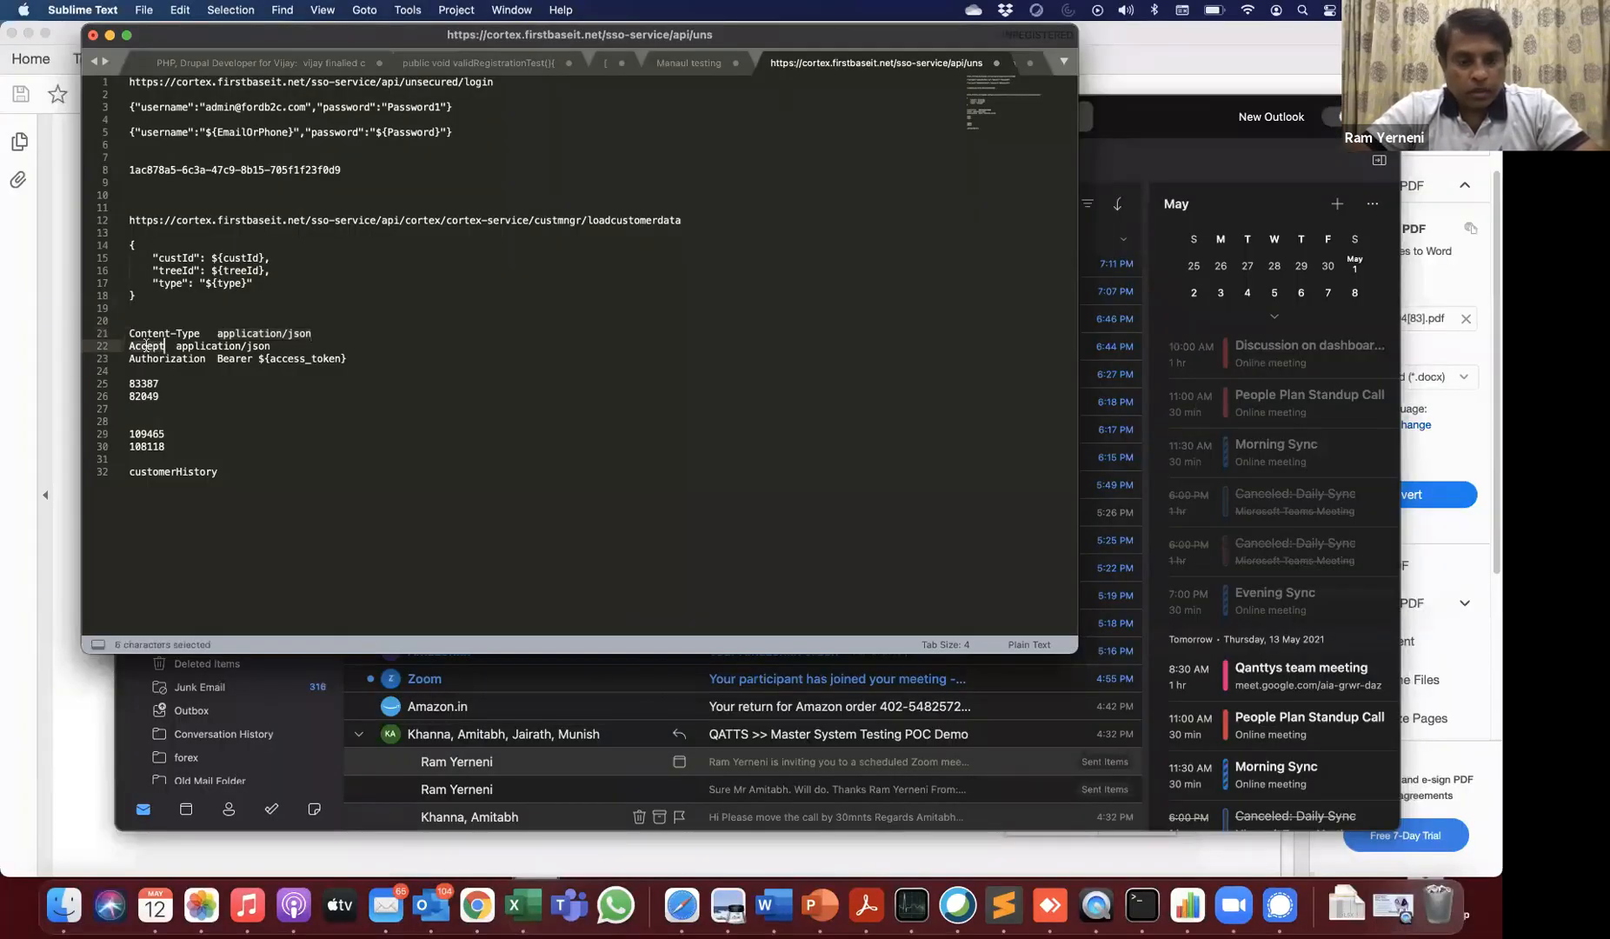
key("super+Tab")
left_click(380, 468)
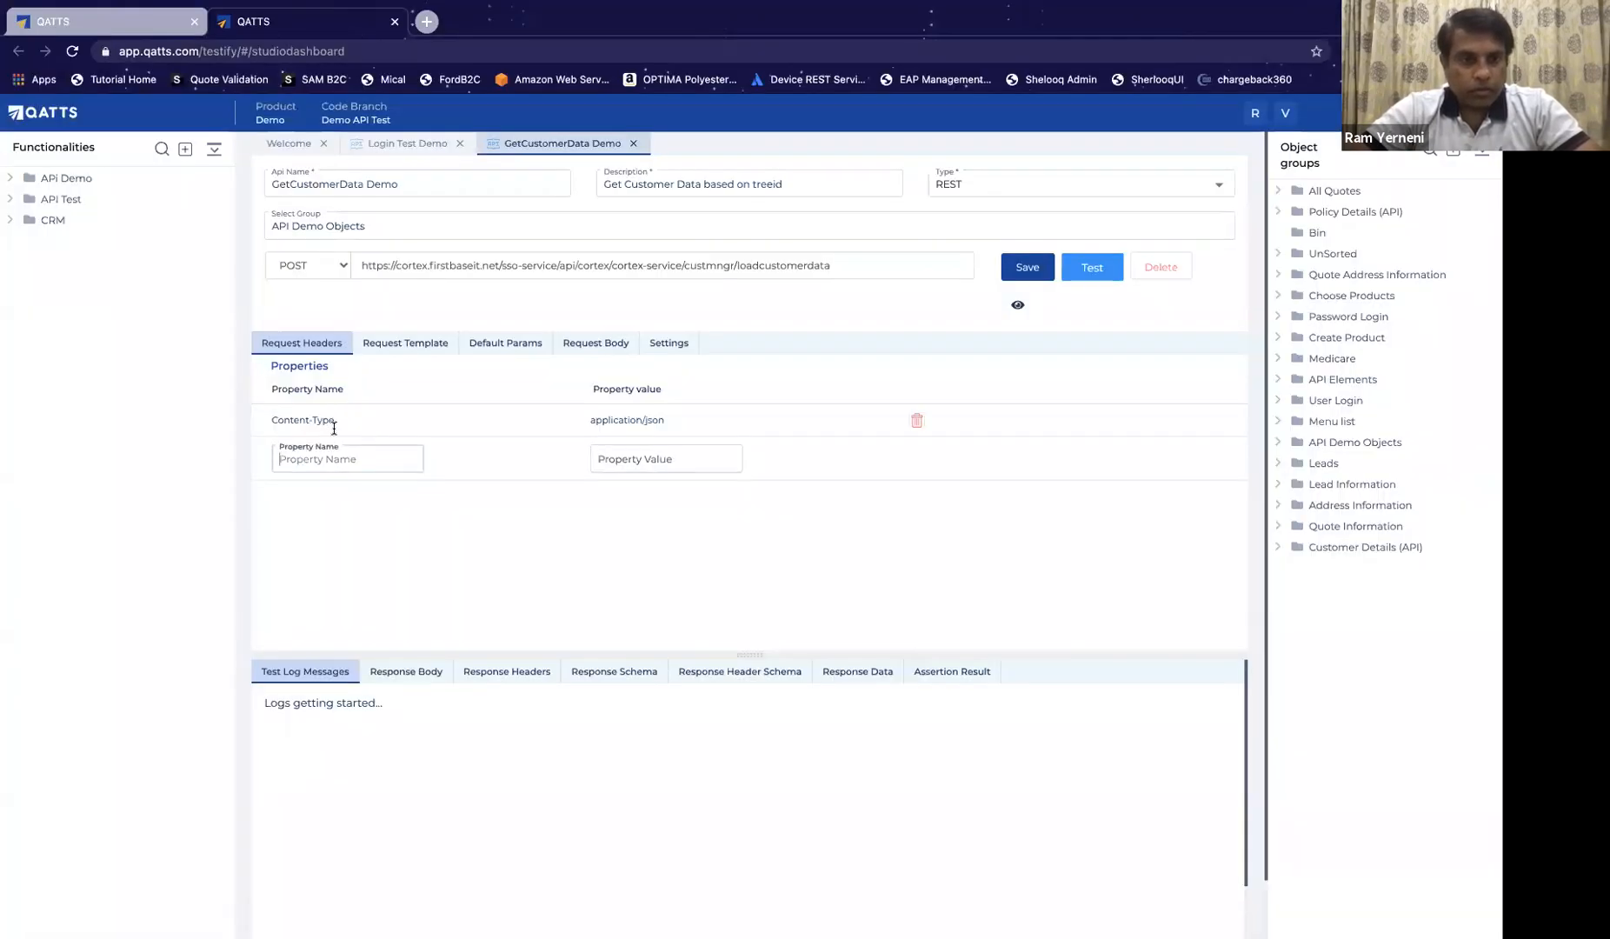
key("ctrl+v")
key("Tab")
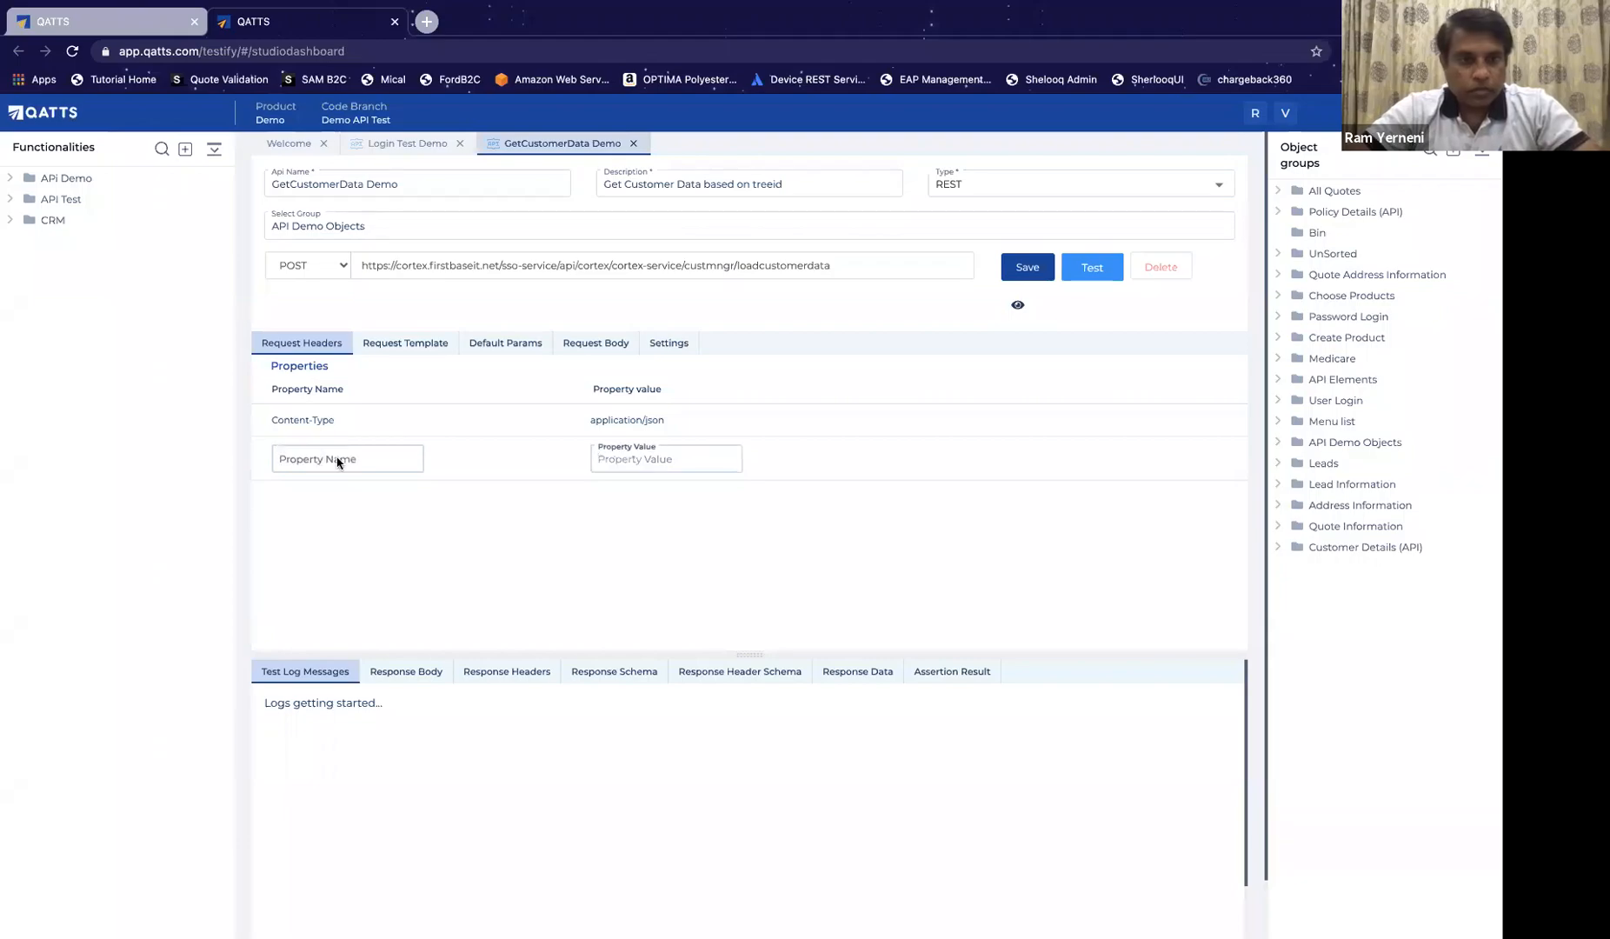
Step: Copy application/json from the Accept line in the Sublime Text notes and add it in QATTS as the Accept header's value
key("super+Tab")
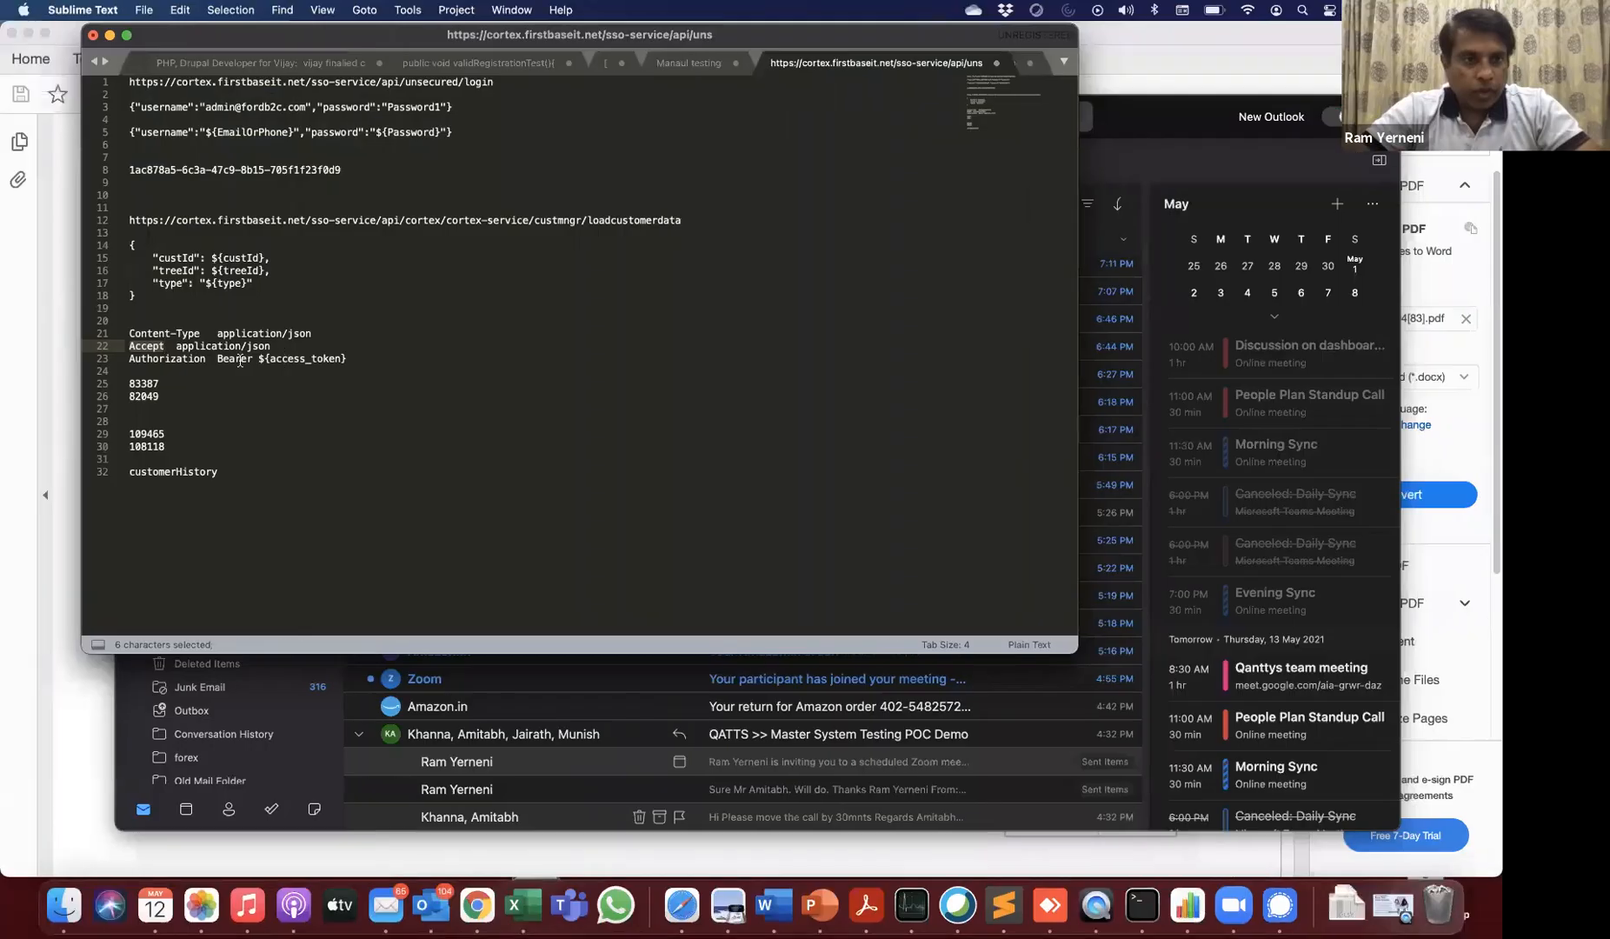
left_click(180, 346)
left_click_drag(223, 346, 272, 347)
key("super+c")
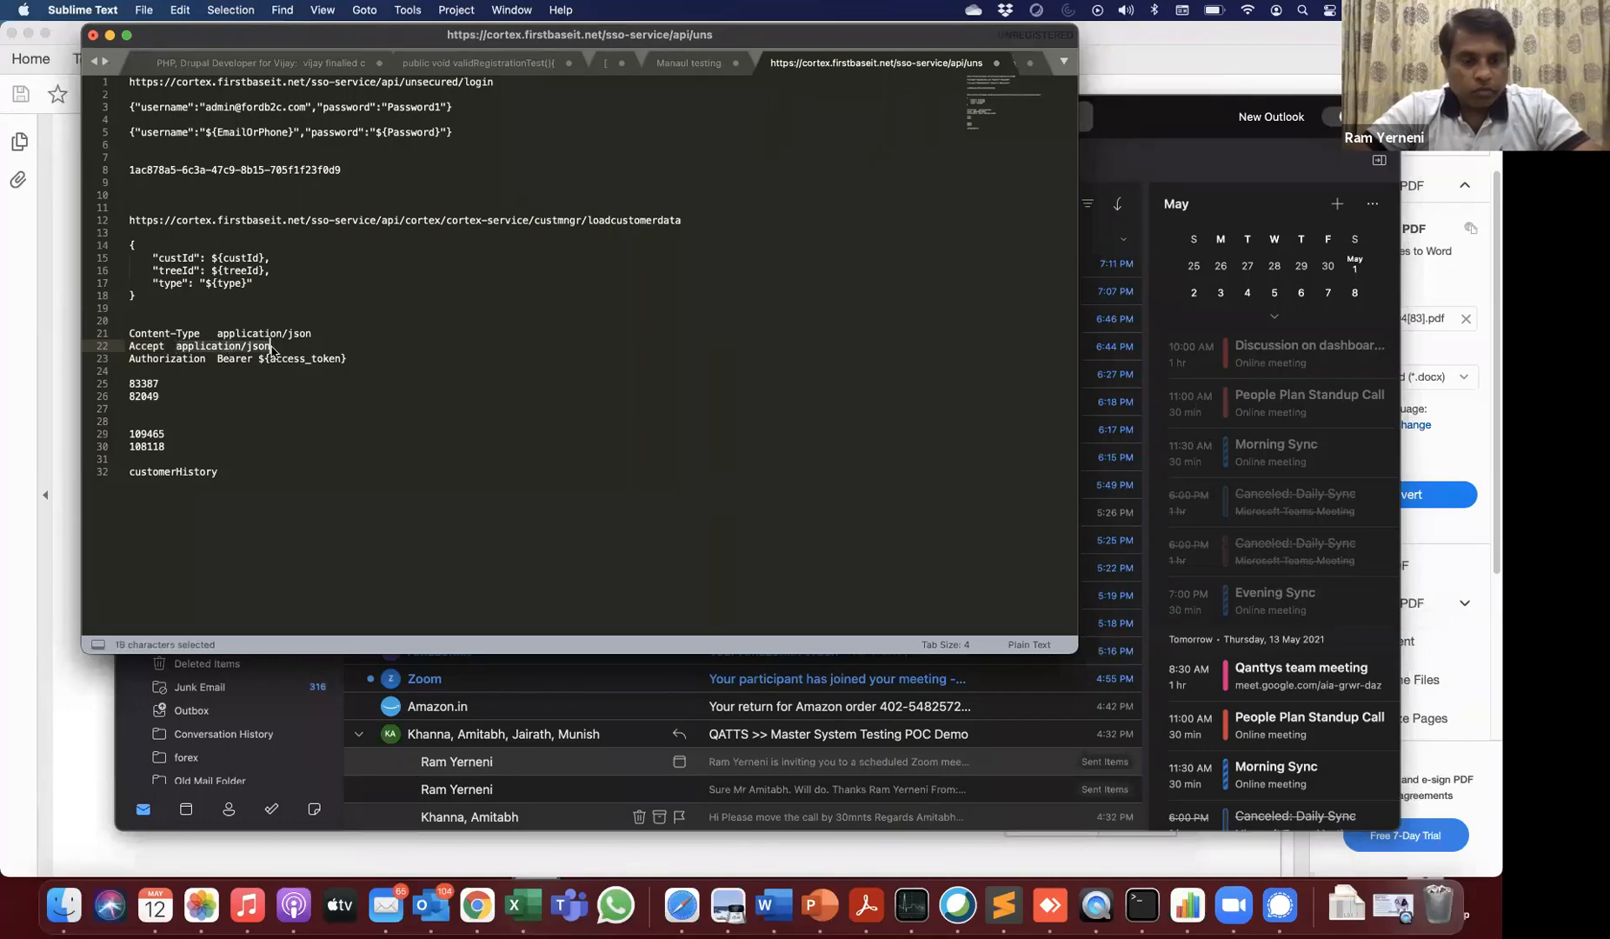
key("super+Tab")
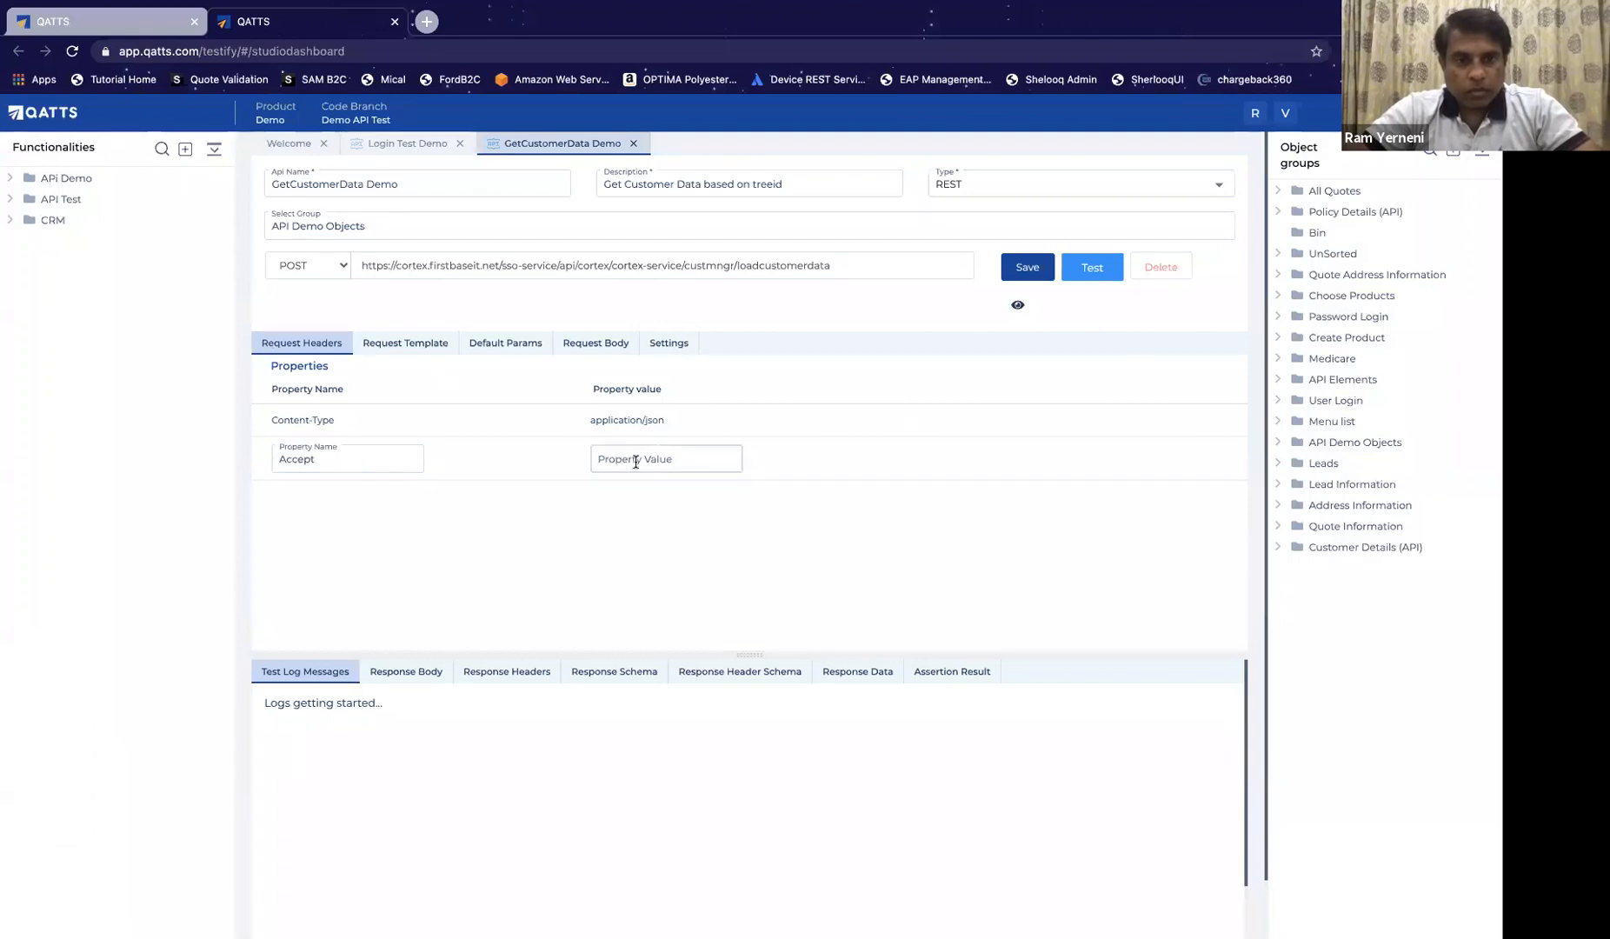
left_click(636, 461)
key("super+v")
key("Return")
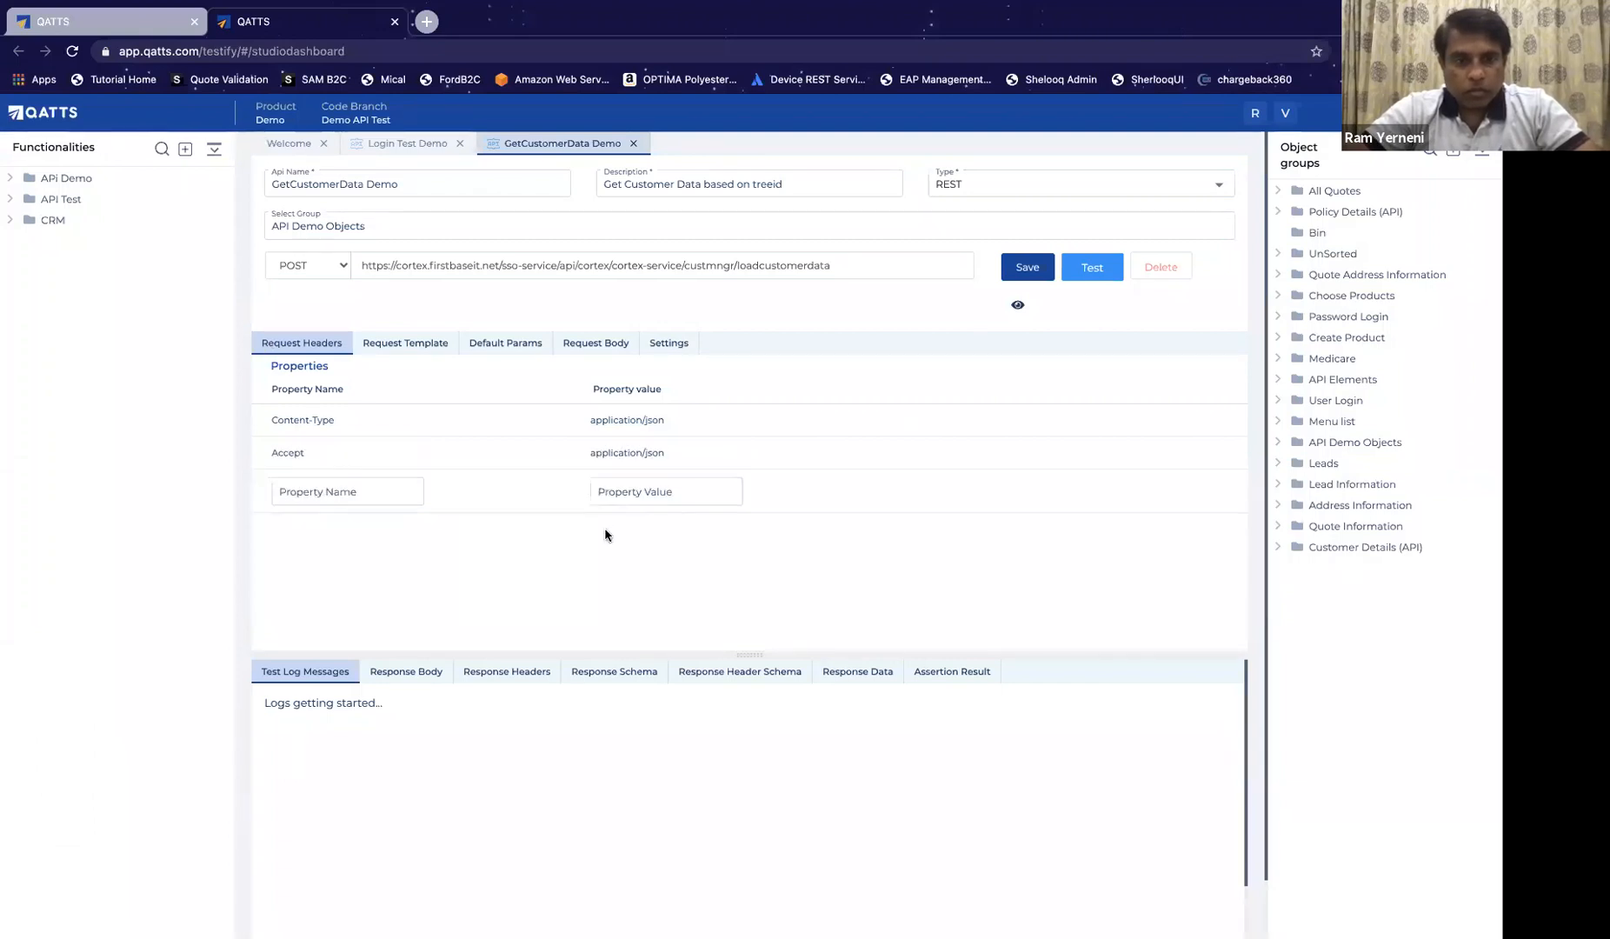
Step: Copy Authorization from the Sublime Text notes and enter it as the third request header's property name in QATTS
key("super+Tab")
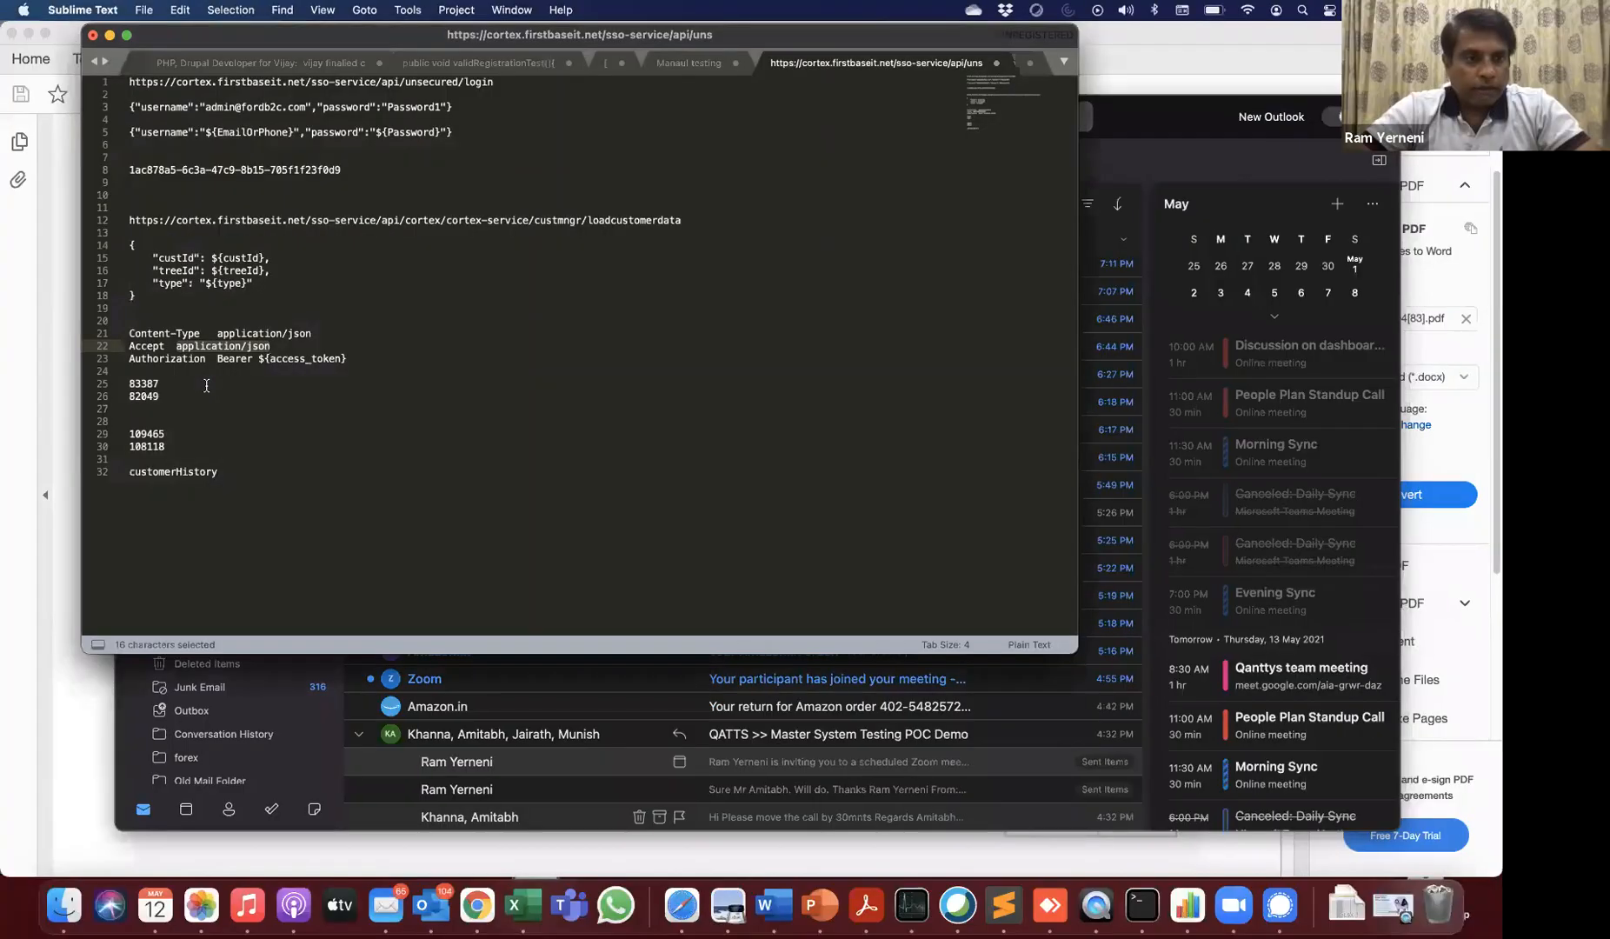
double_click(165, 359)
key("super+c")
key("super+Tab")
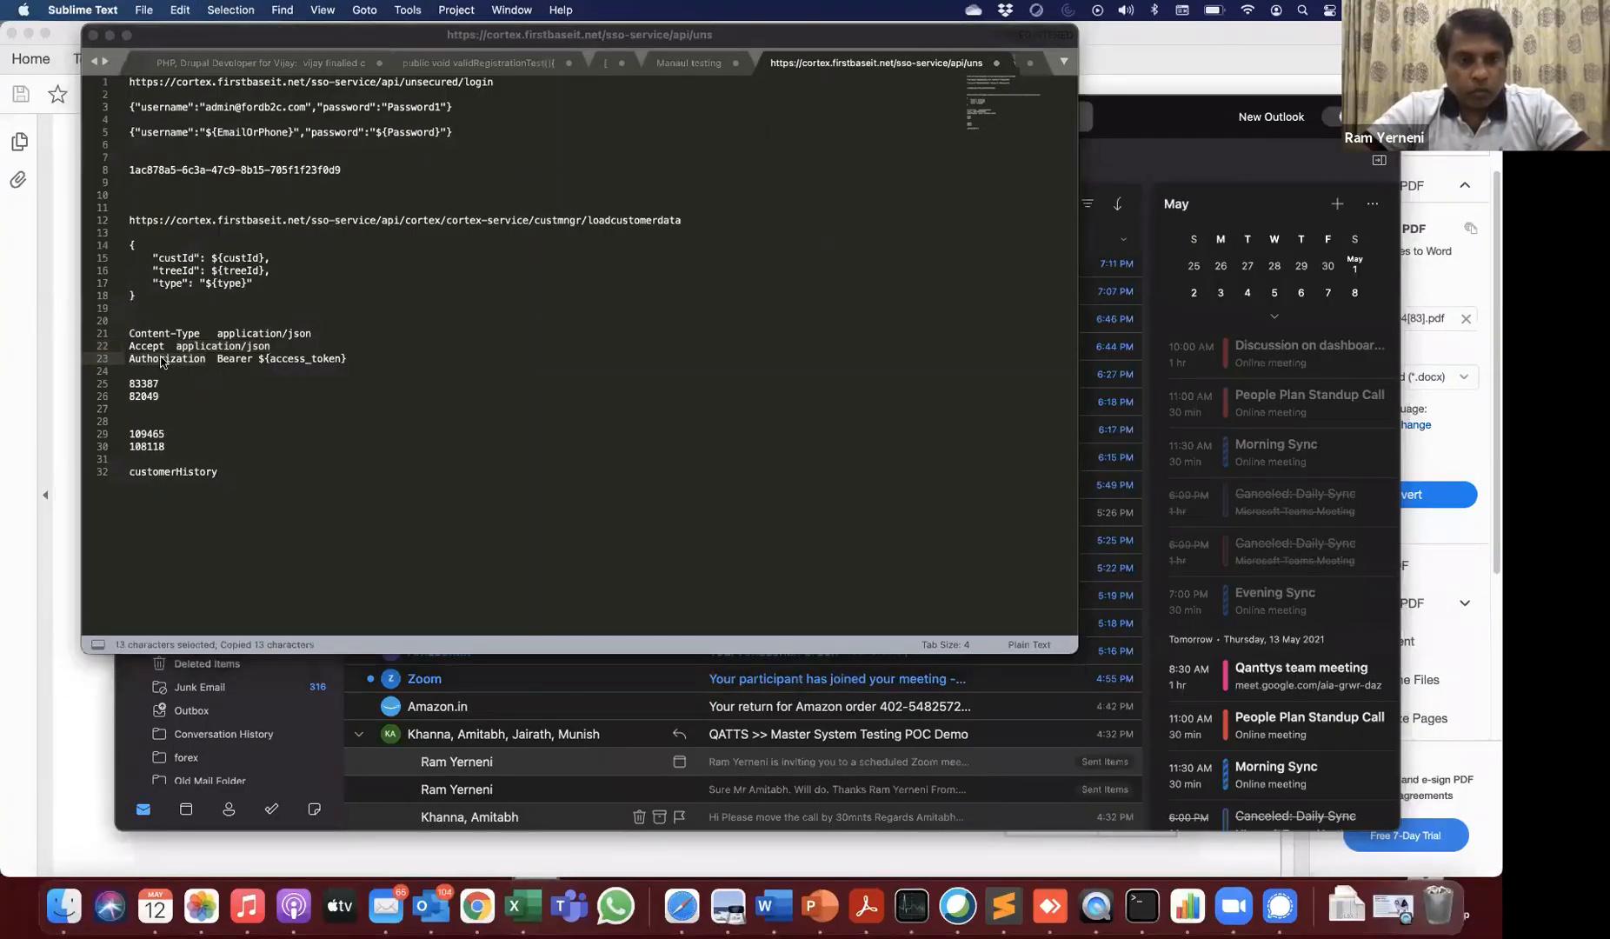
left_click(354, 494)
key("super+v")
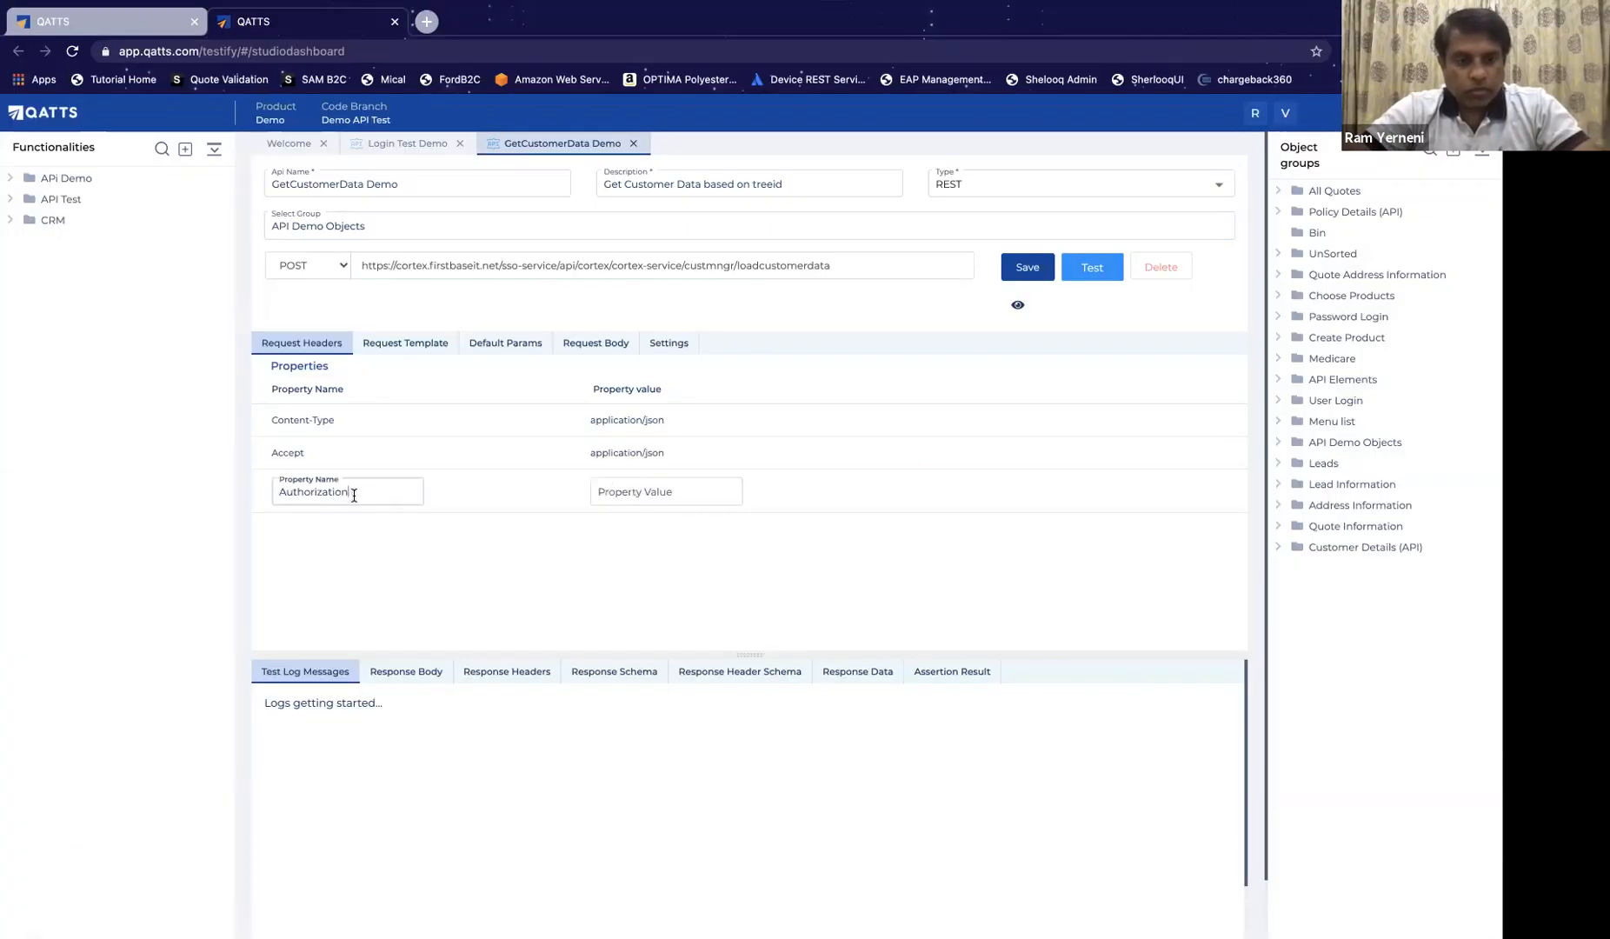
Step: Copy Bearer ${access_token} from the Sublime Text notes and add it in QATTS as the Authorization header's value
key("super+Tab")
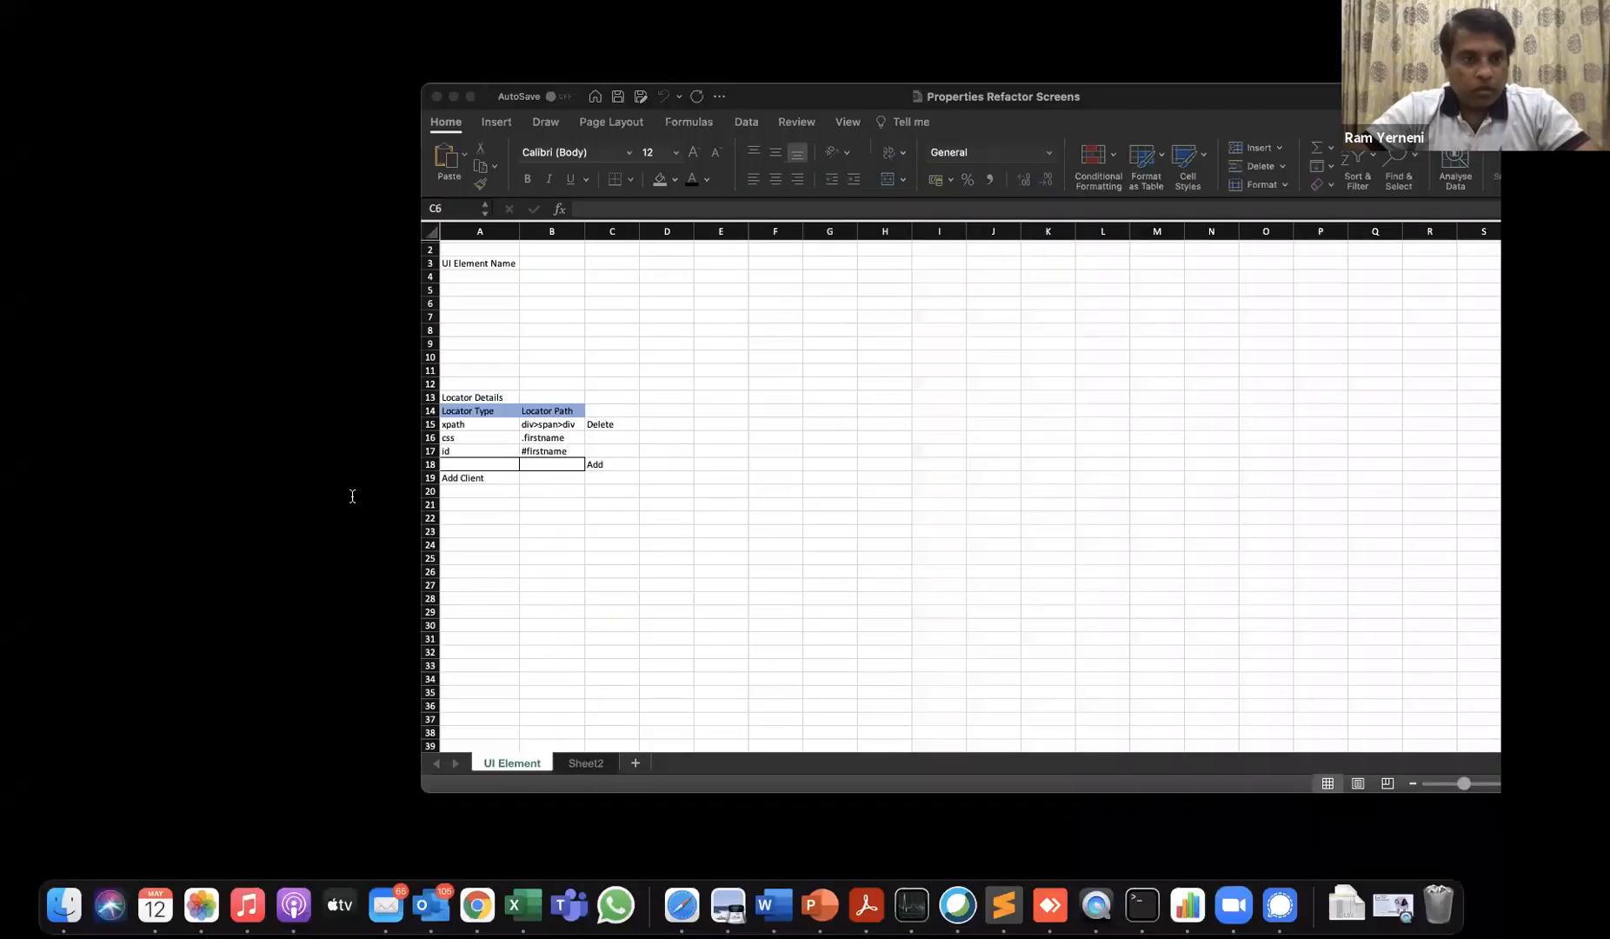
left_click_drag(218, 361, 352, 360)
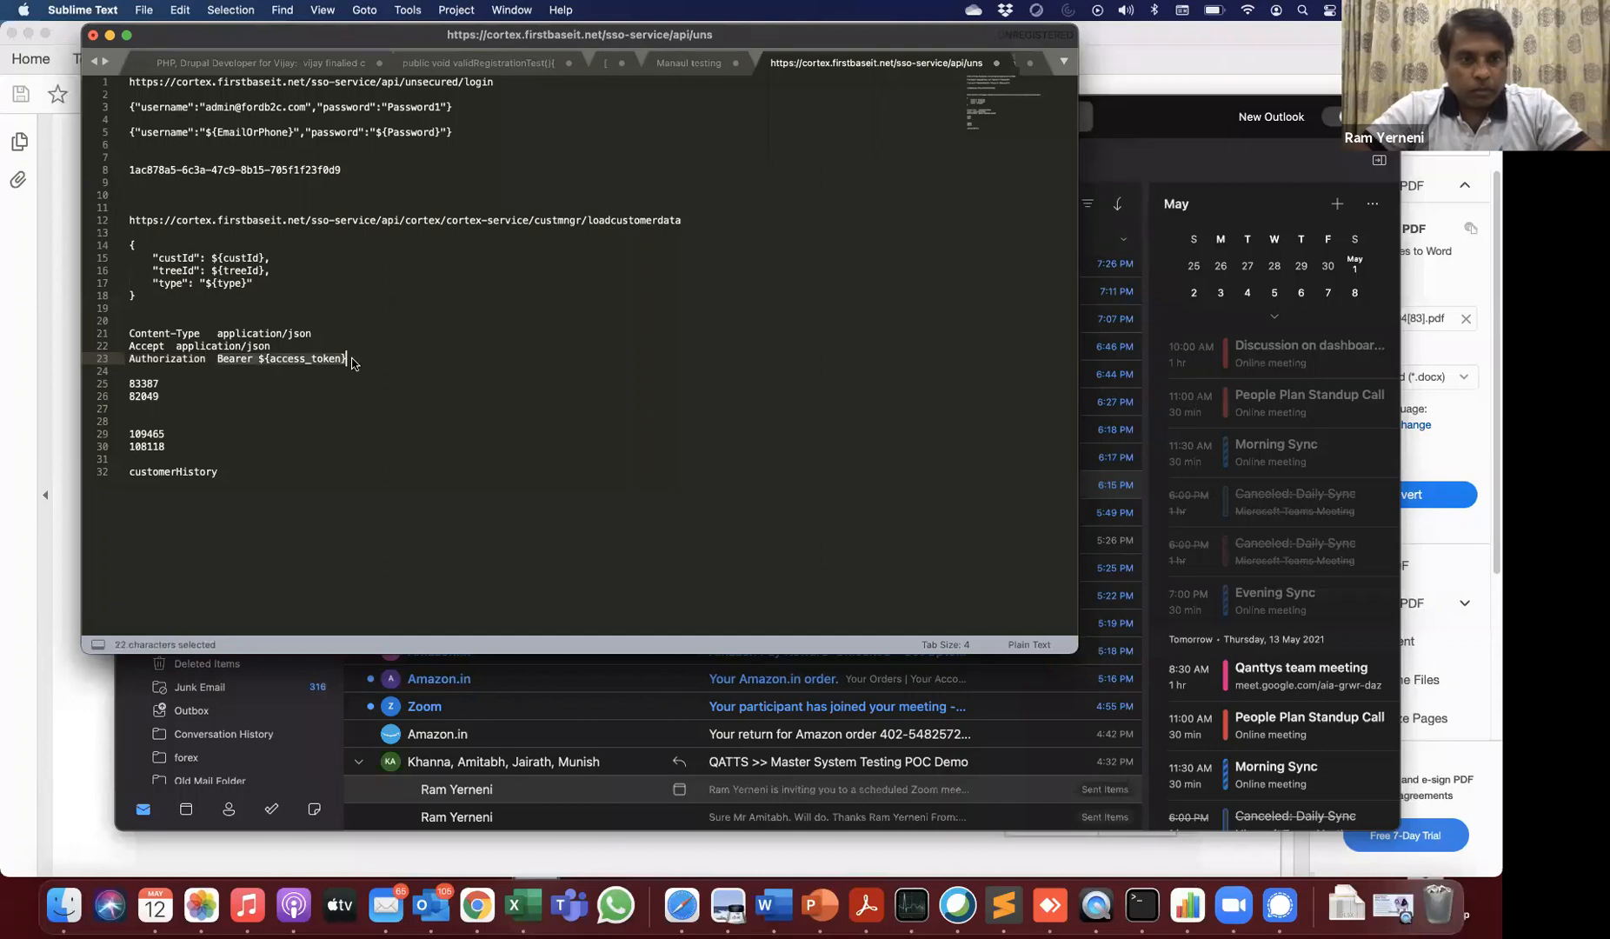
key("super+Tab")
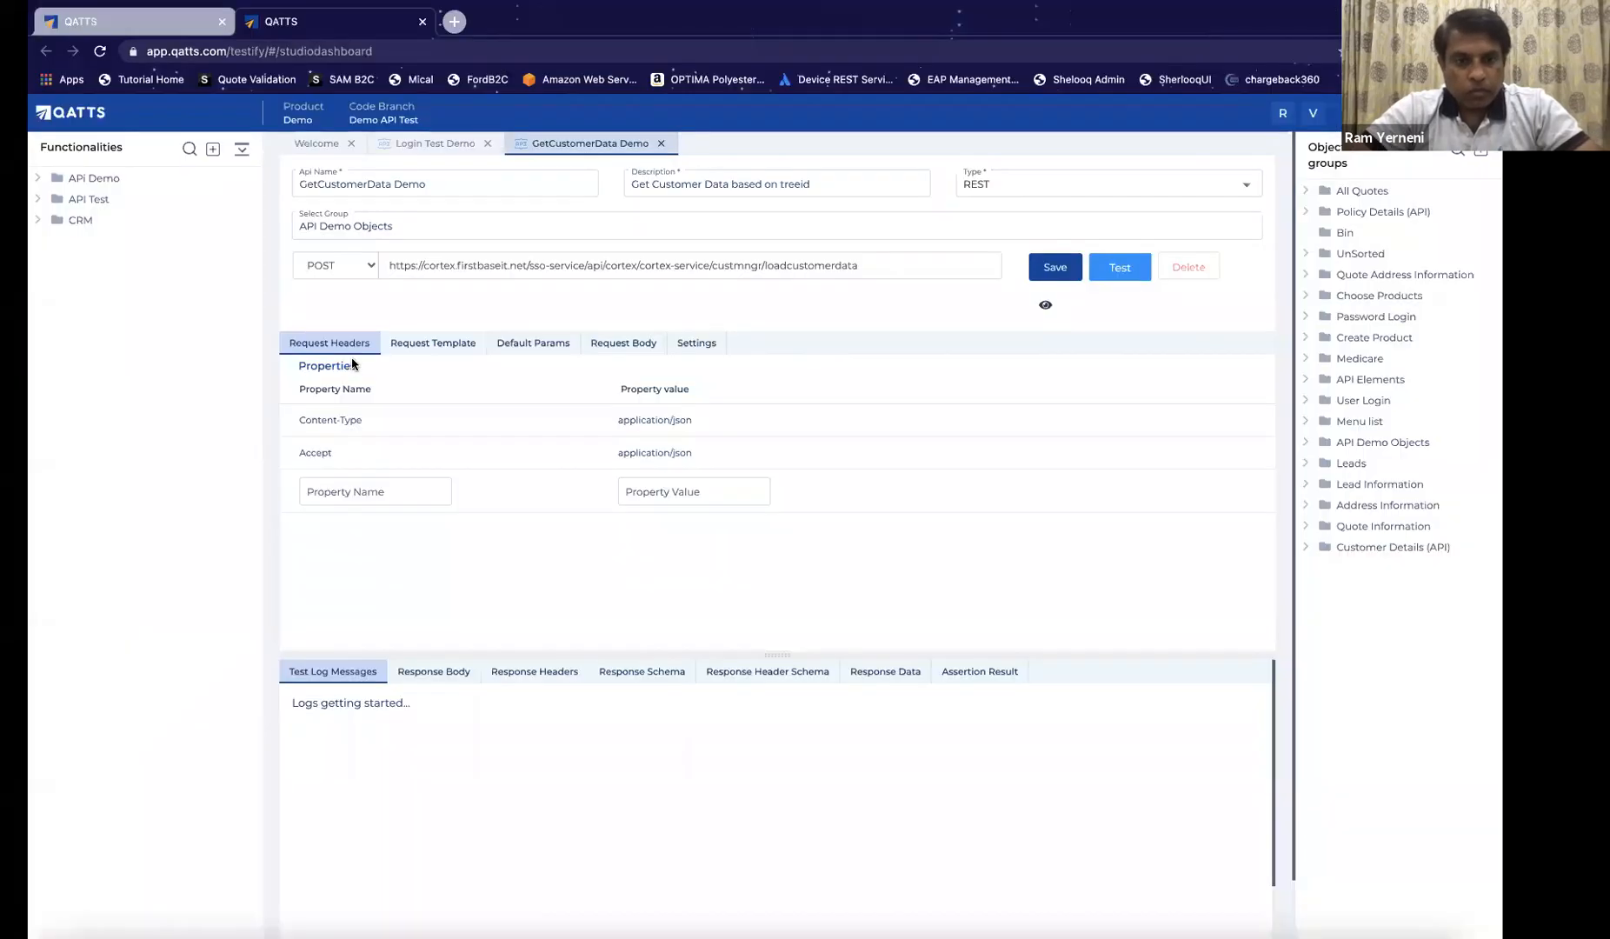
left_click(628, 490)
key("super+z")
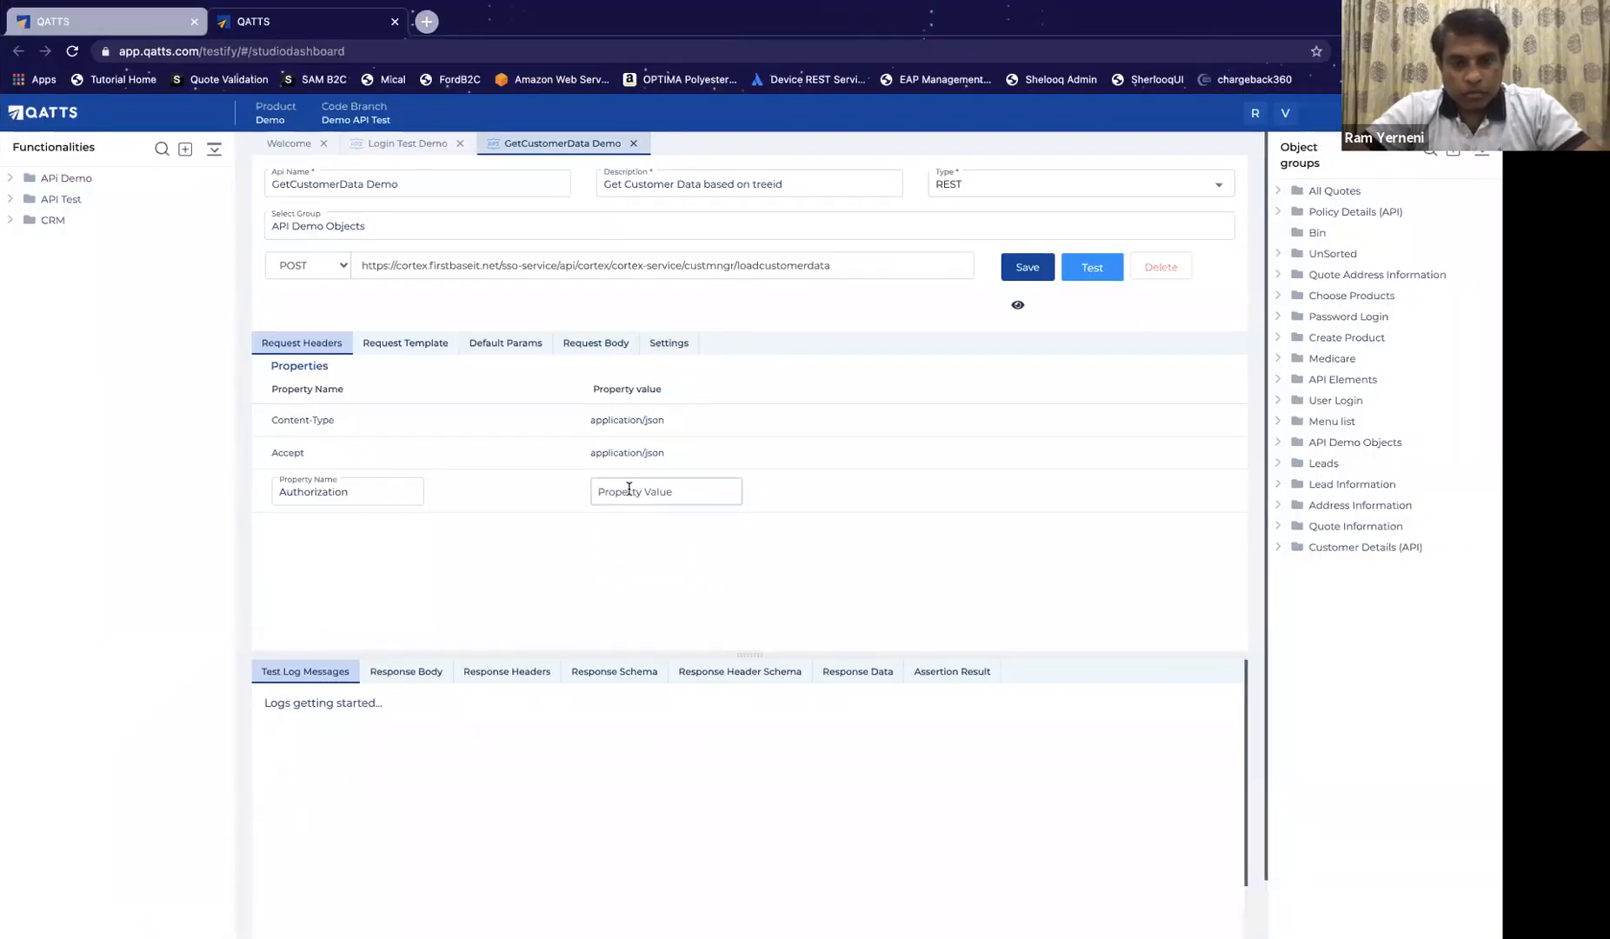
left_click(644, 500)
type("Bearer ${access_token}")
key("Return")
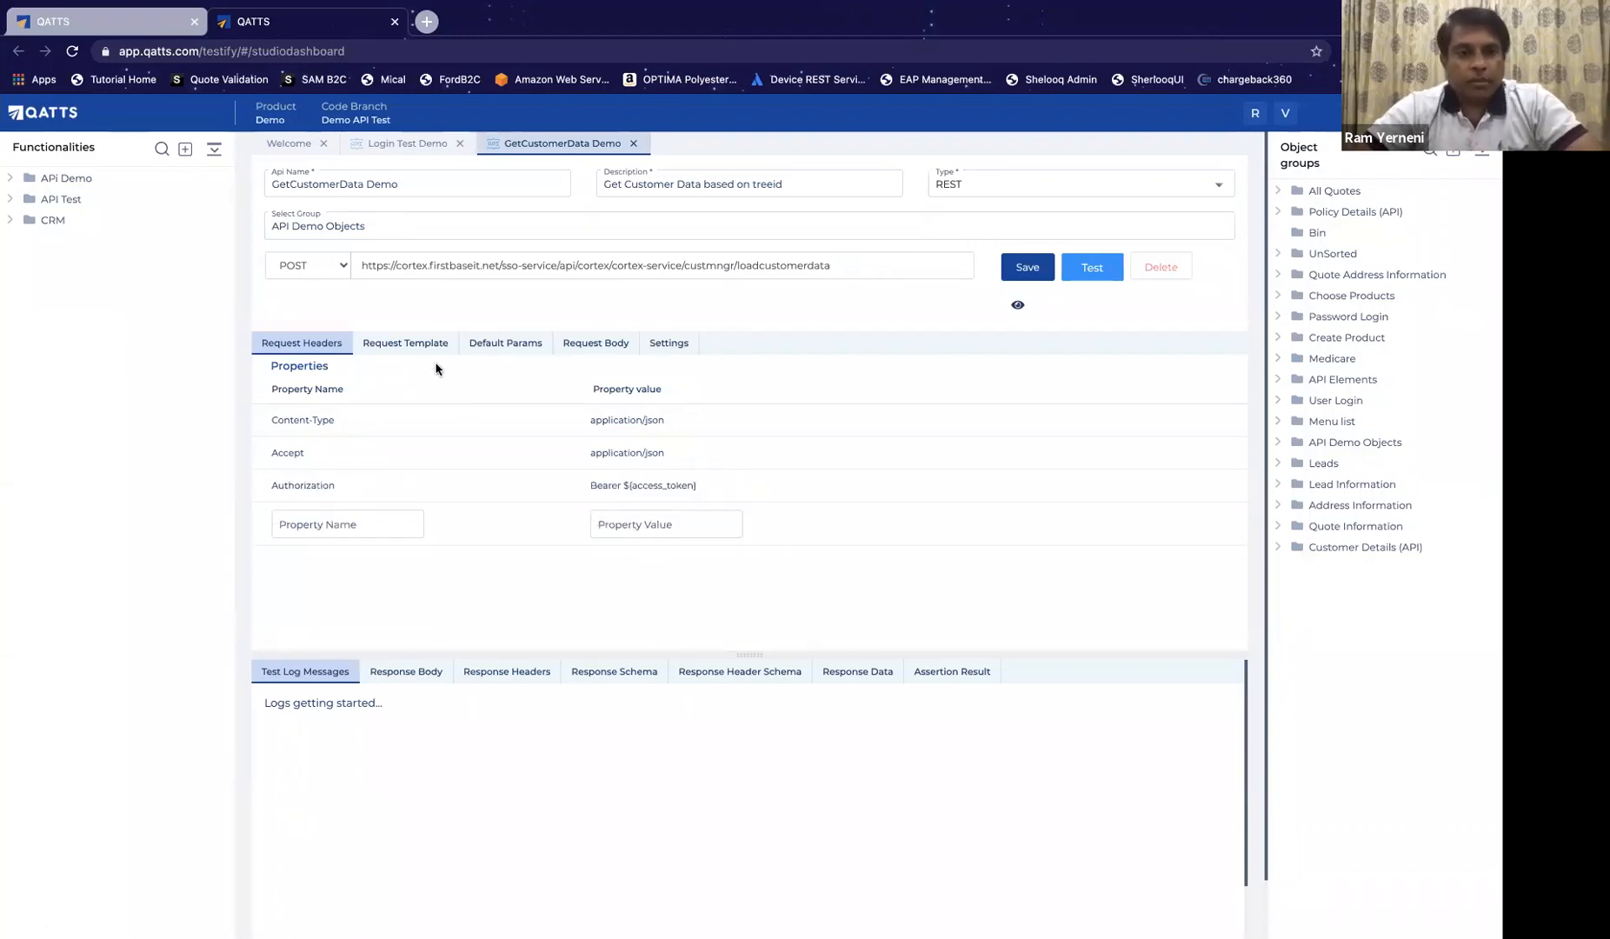
Step: Set the format of the API's request template to Json
left_click(417, 346)
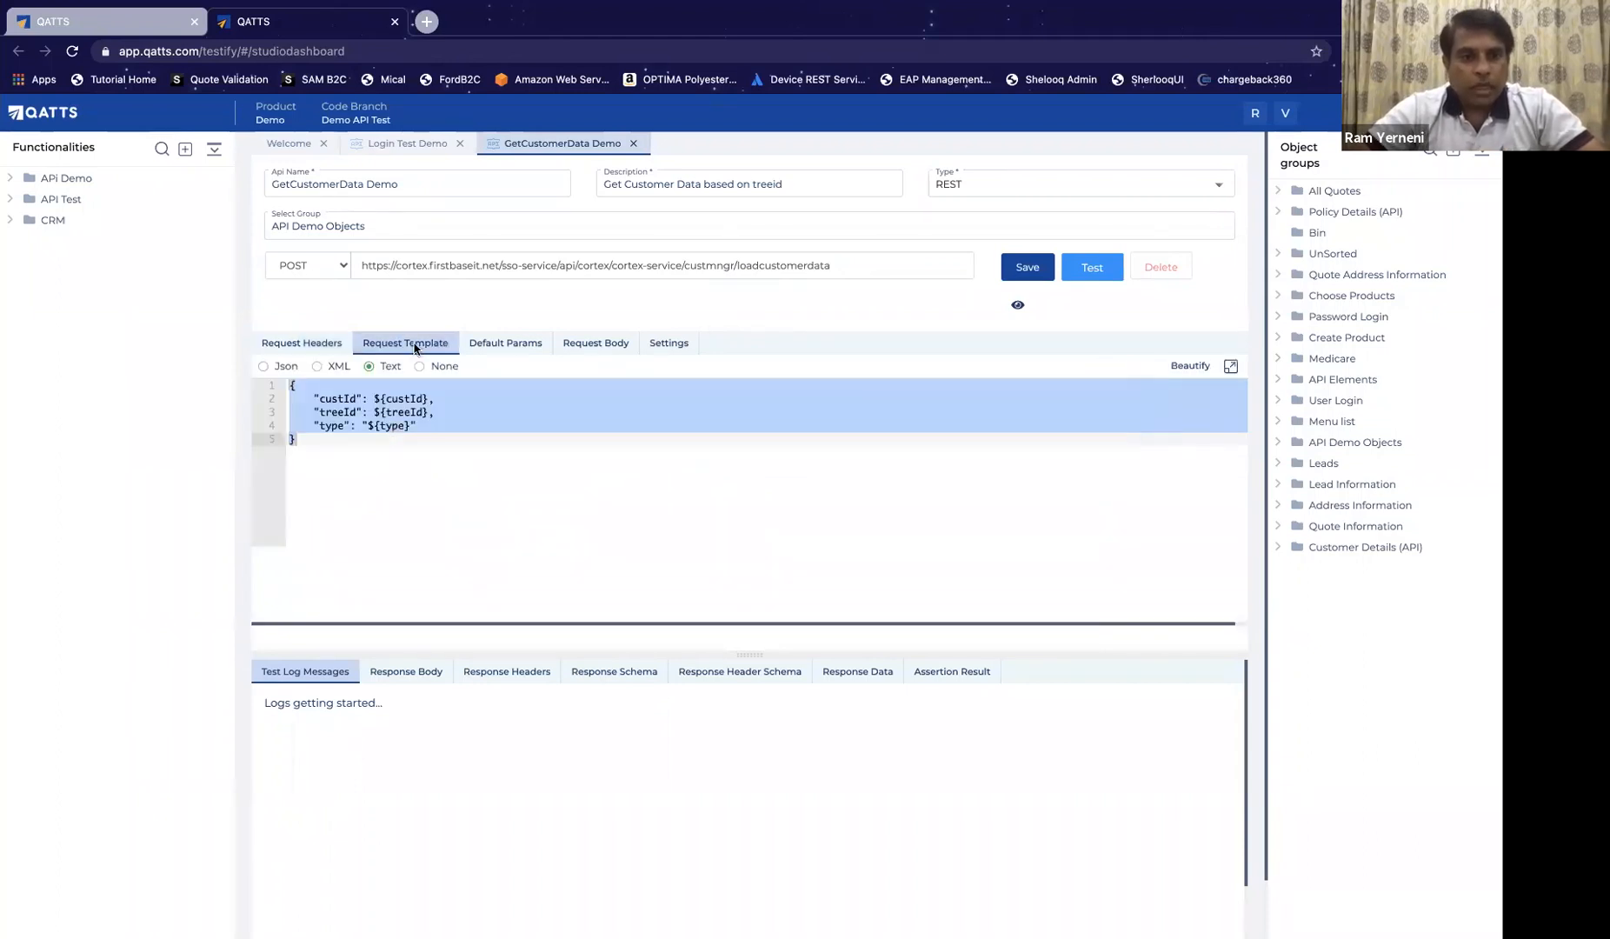
left_click(423, 448)
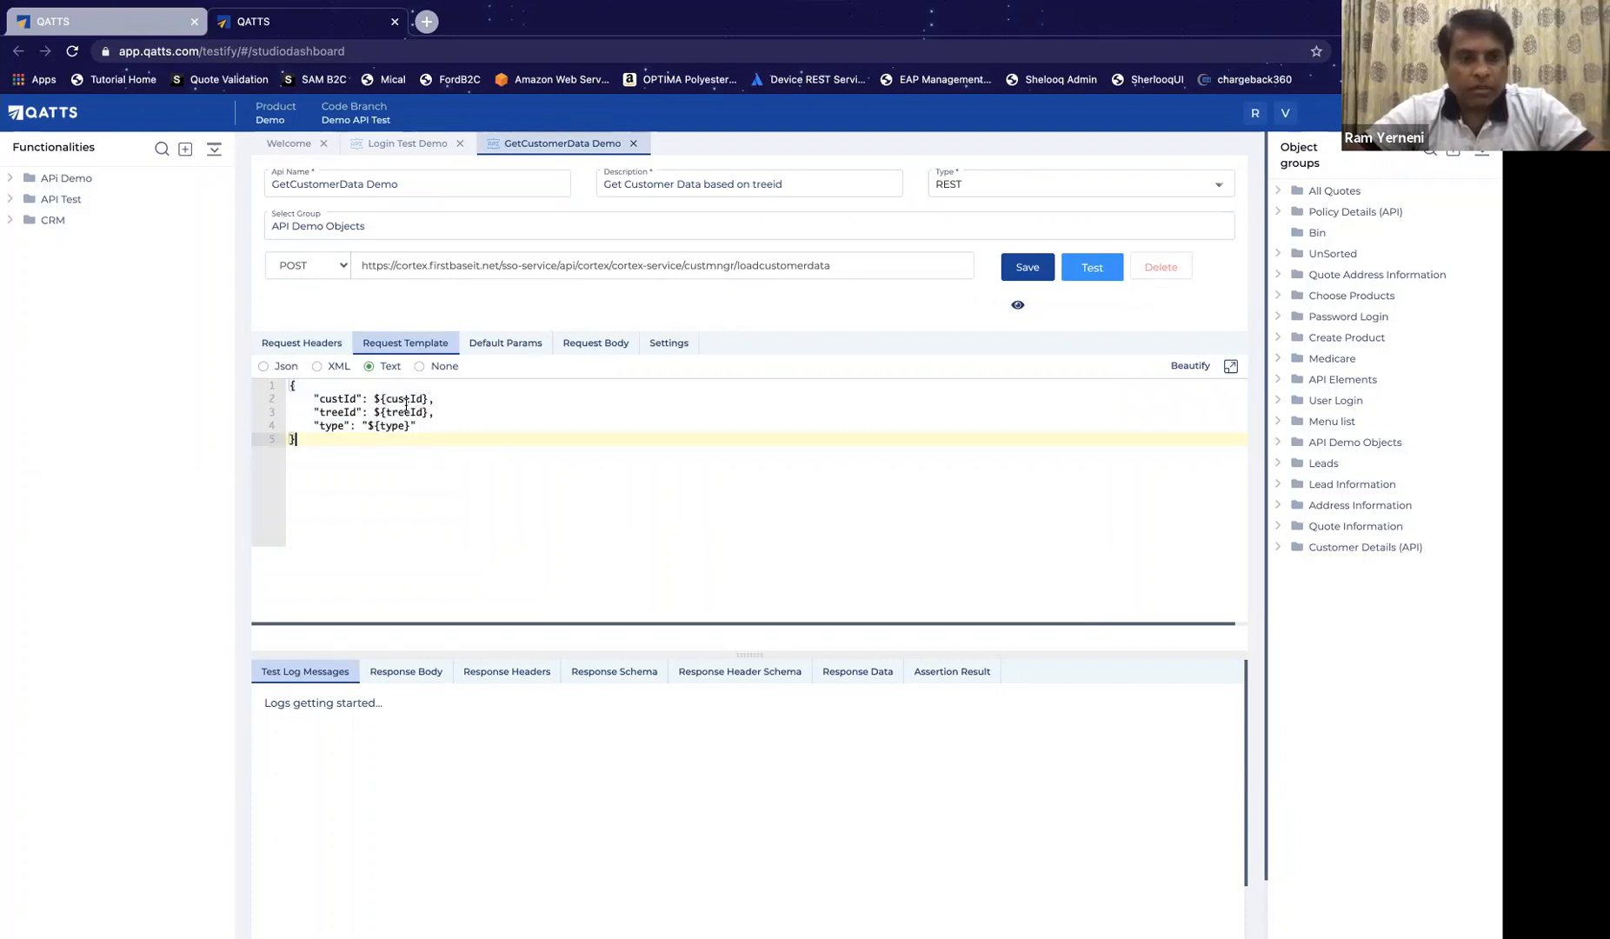
left_click(264, 366)
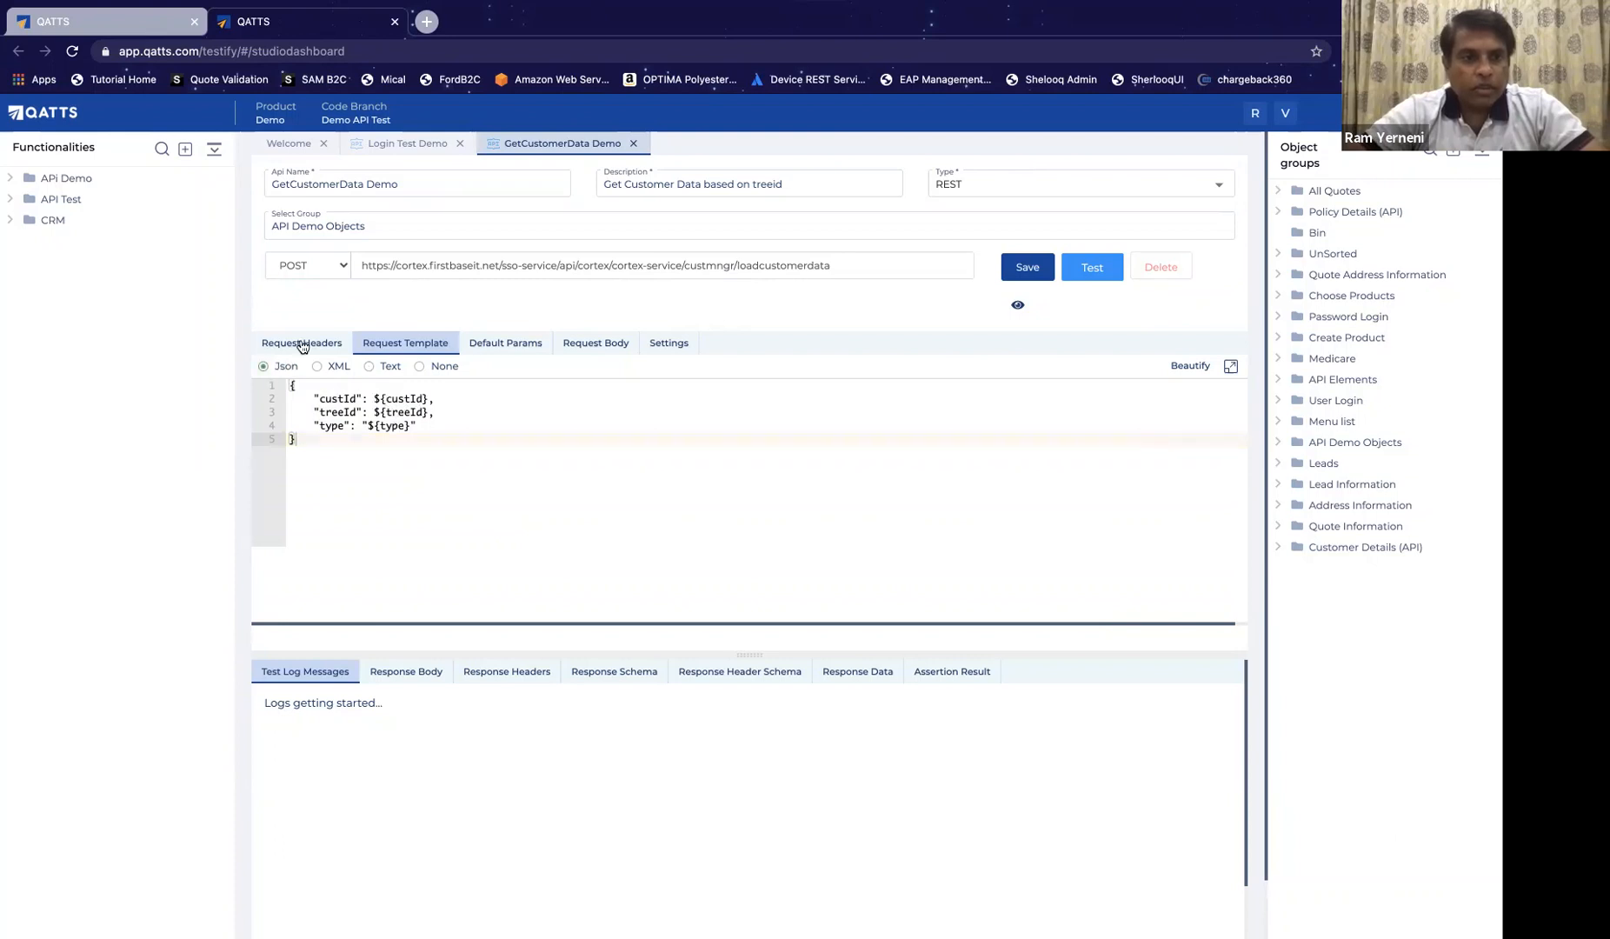
Step: Review the Authorization header against the request template, keep its Bearer ${access_token} value, and save the API
left_click(301, 344)
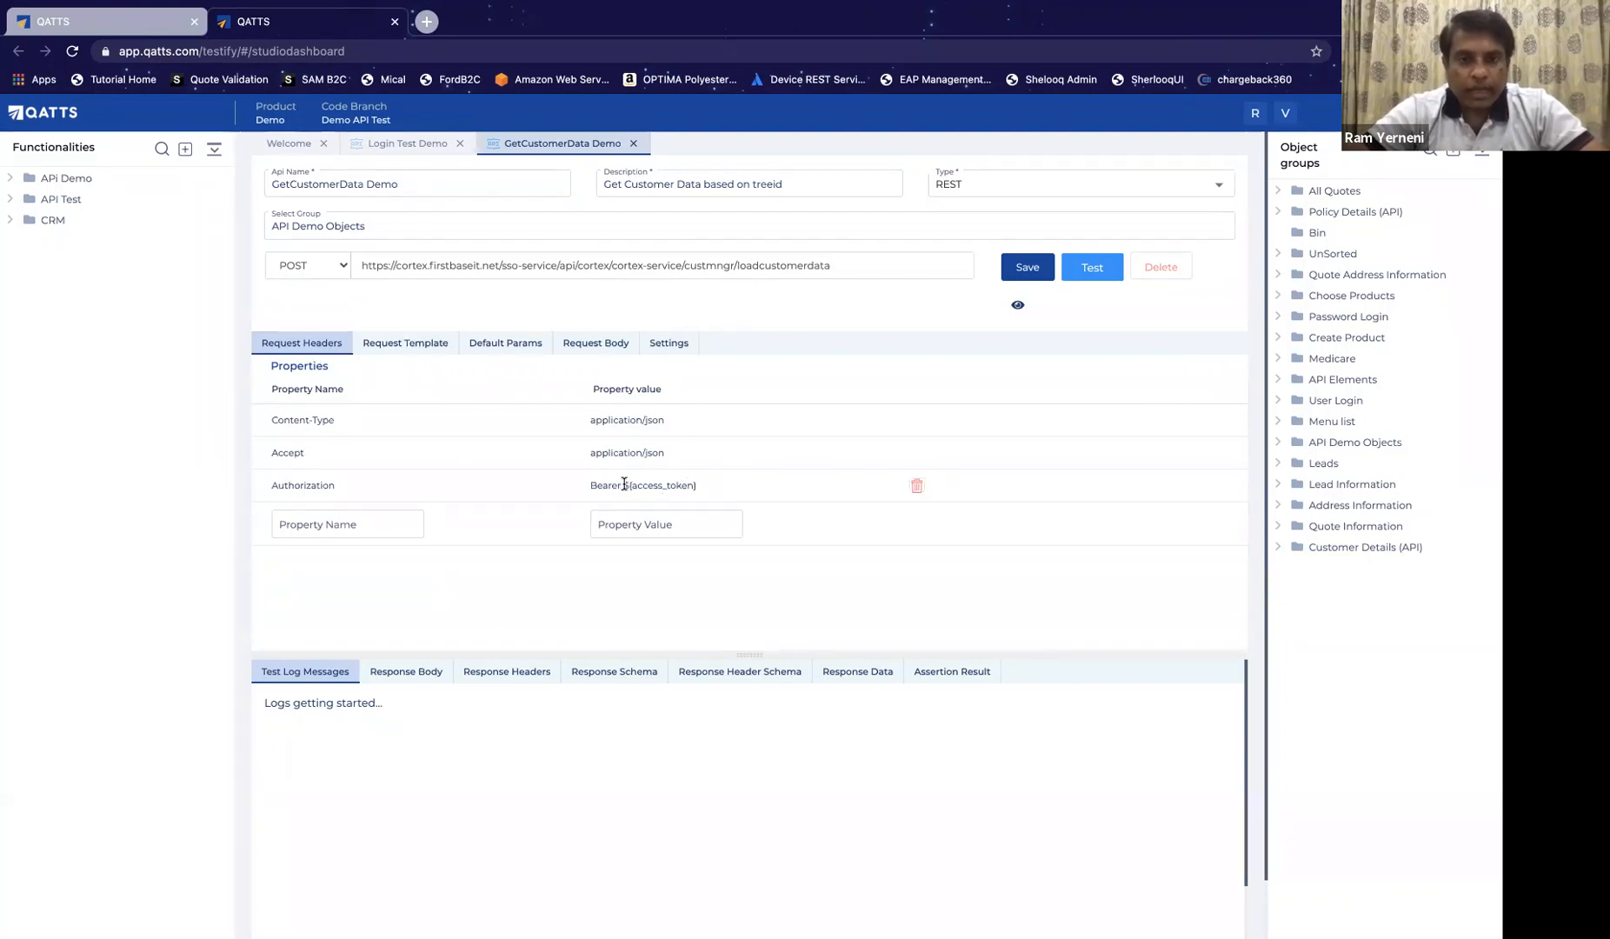
left_click_drag(623, 483, 695, 485)
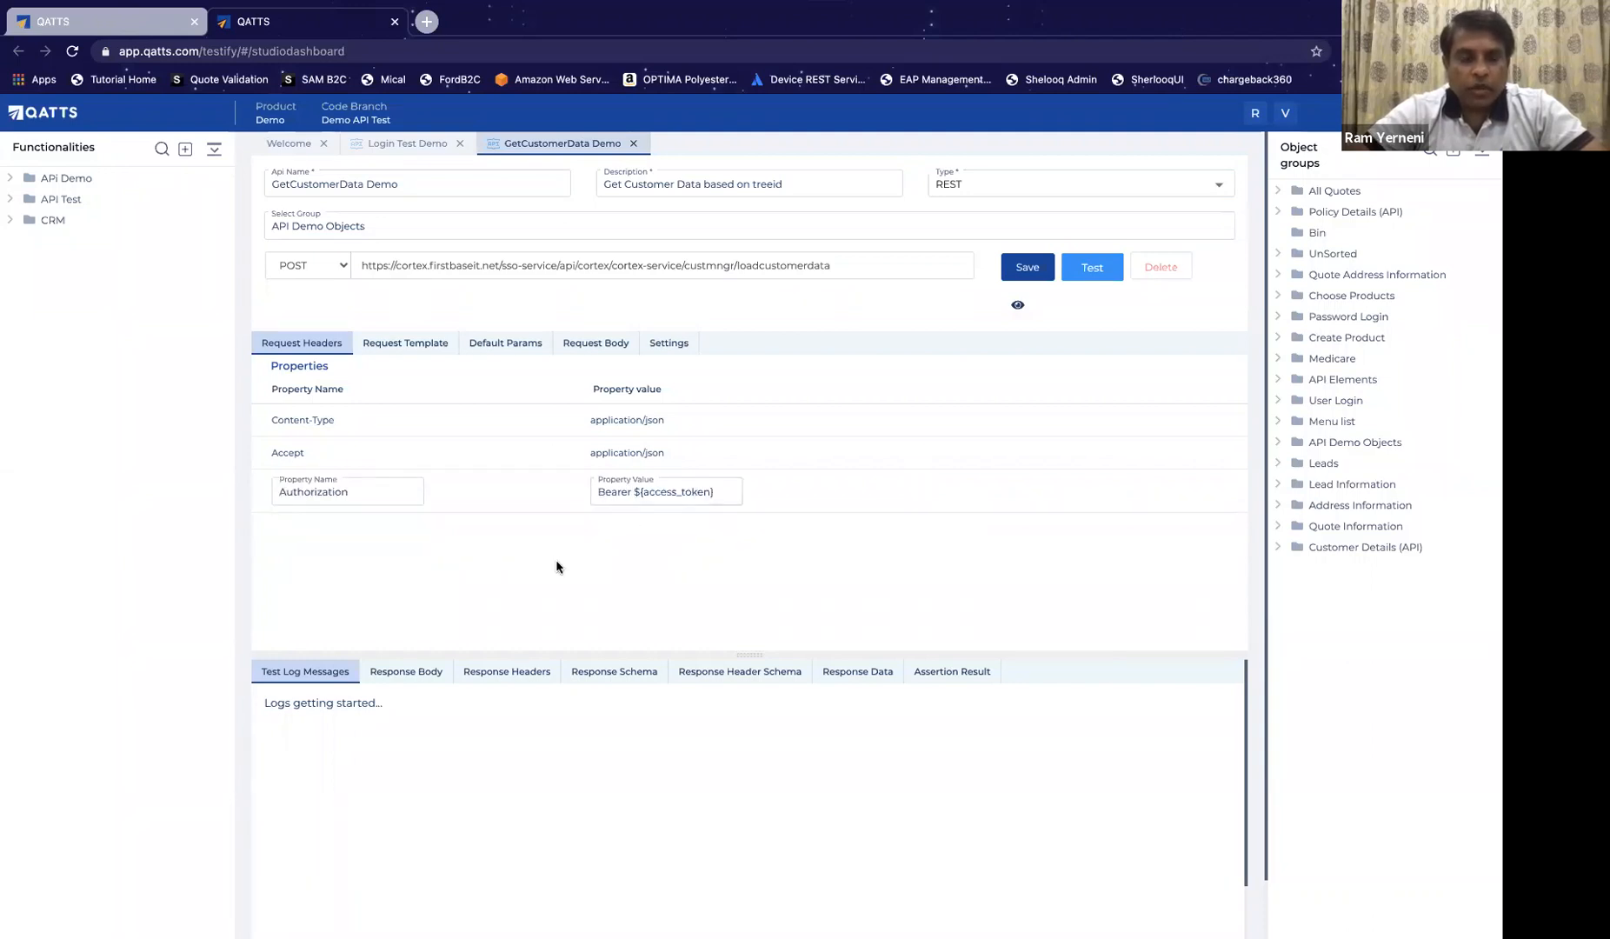
left_click(399, 342)
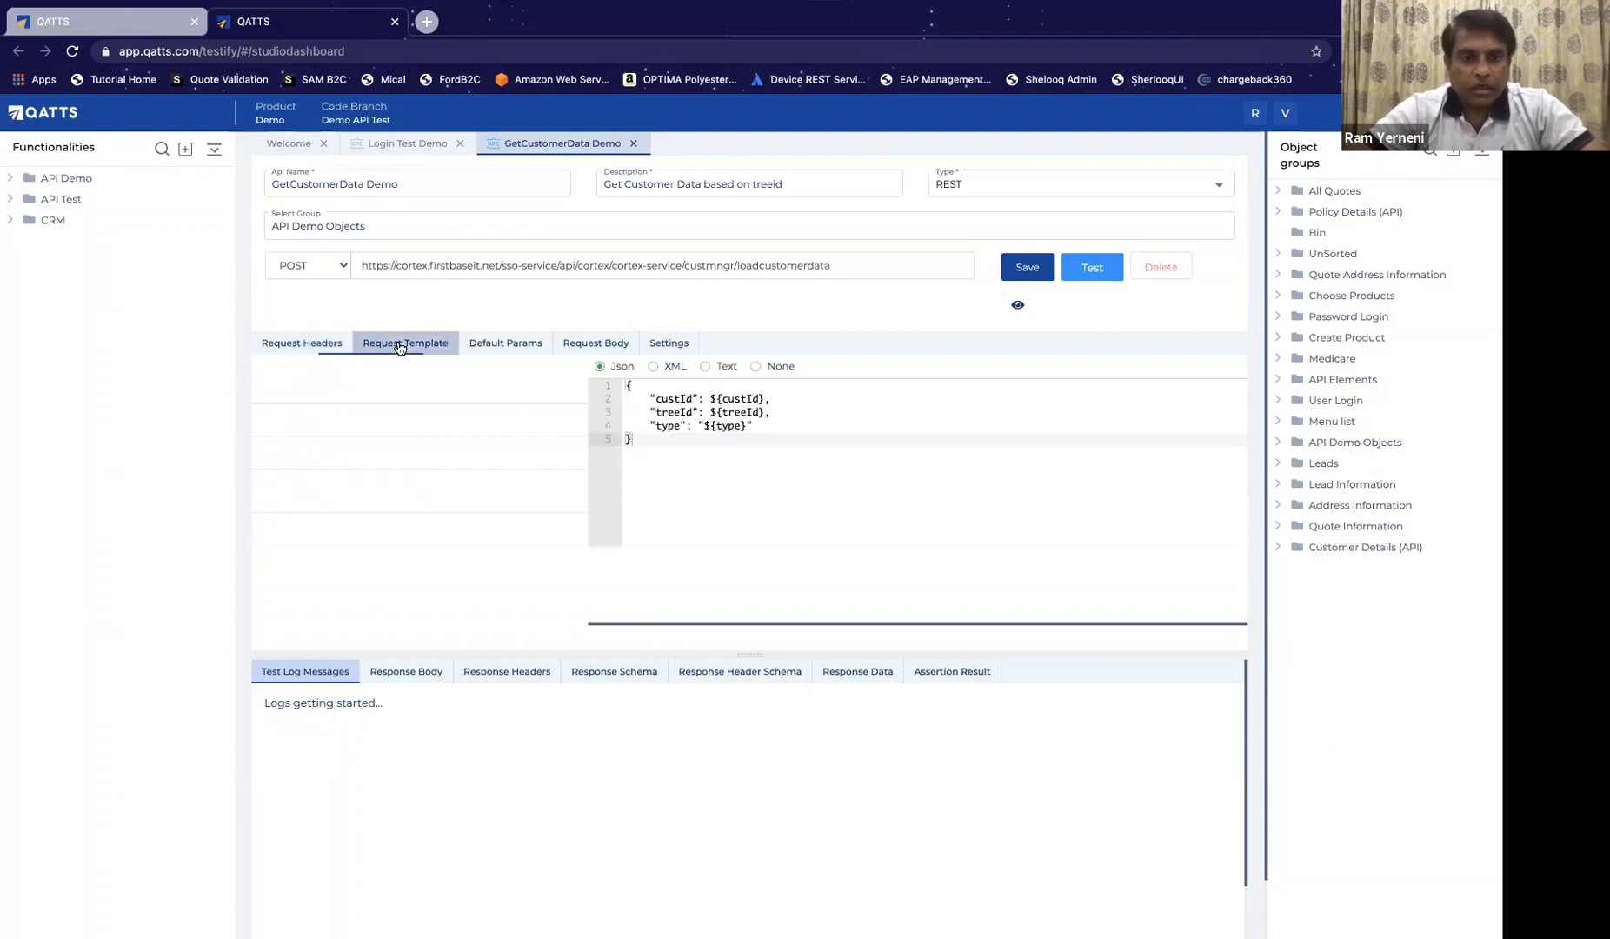
left_click(294, 348)
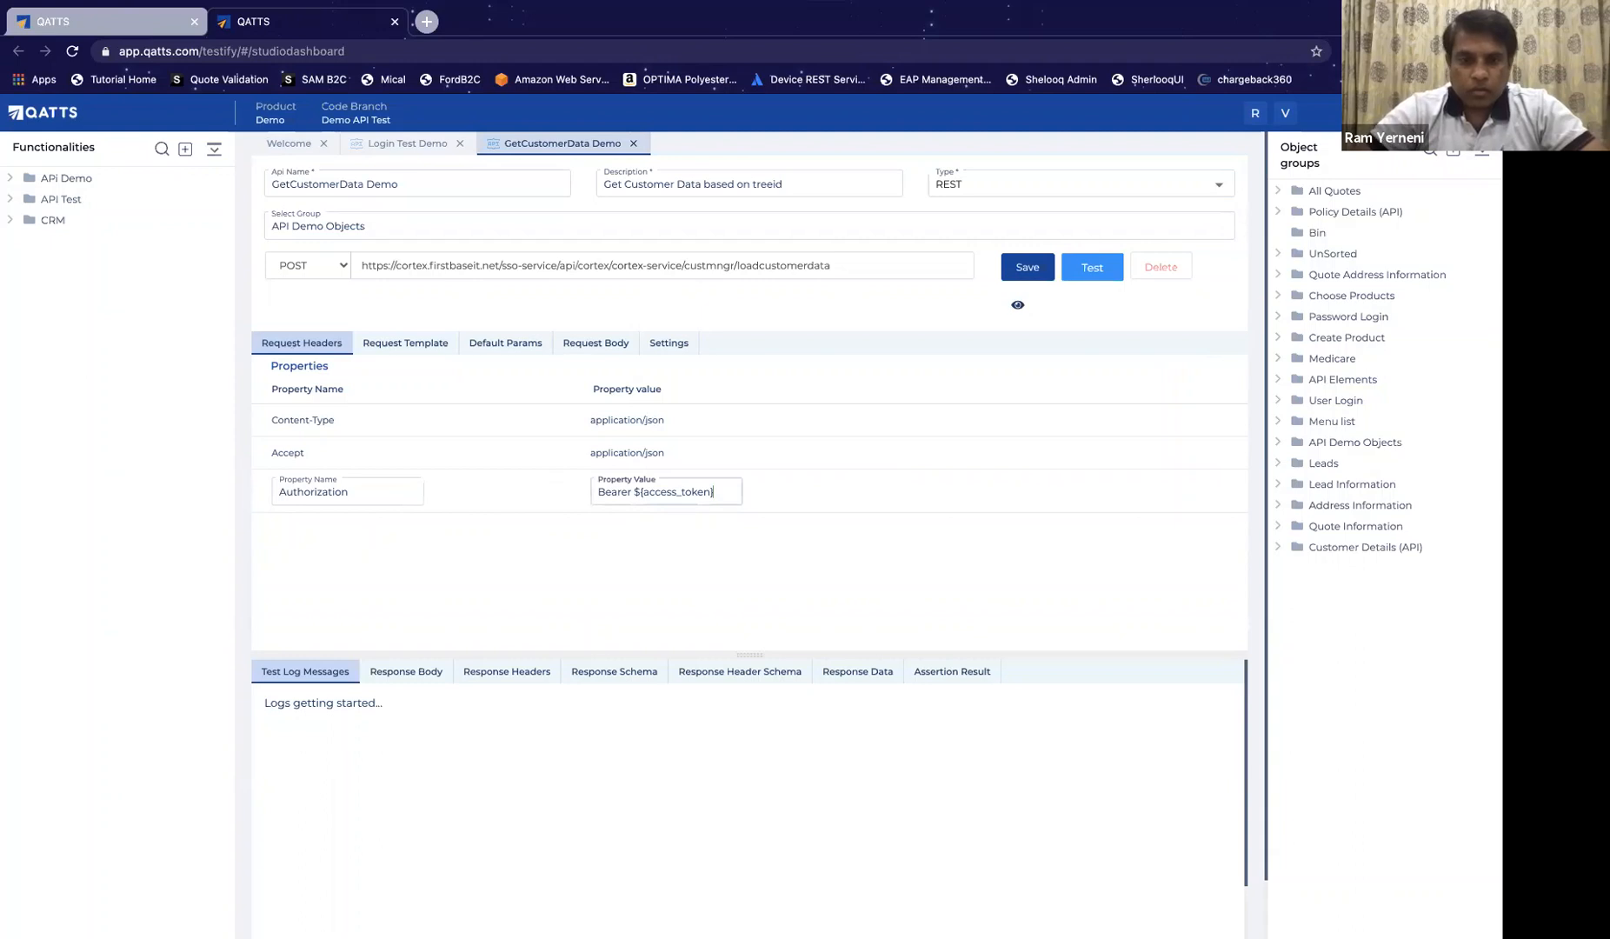
key("Return")
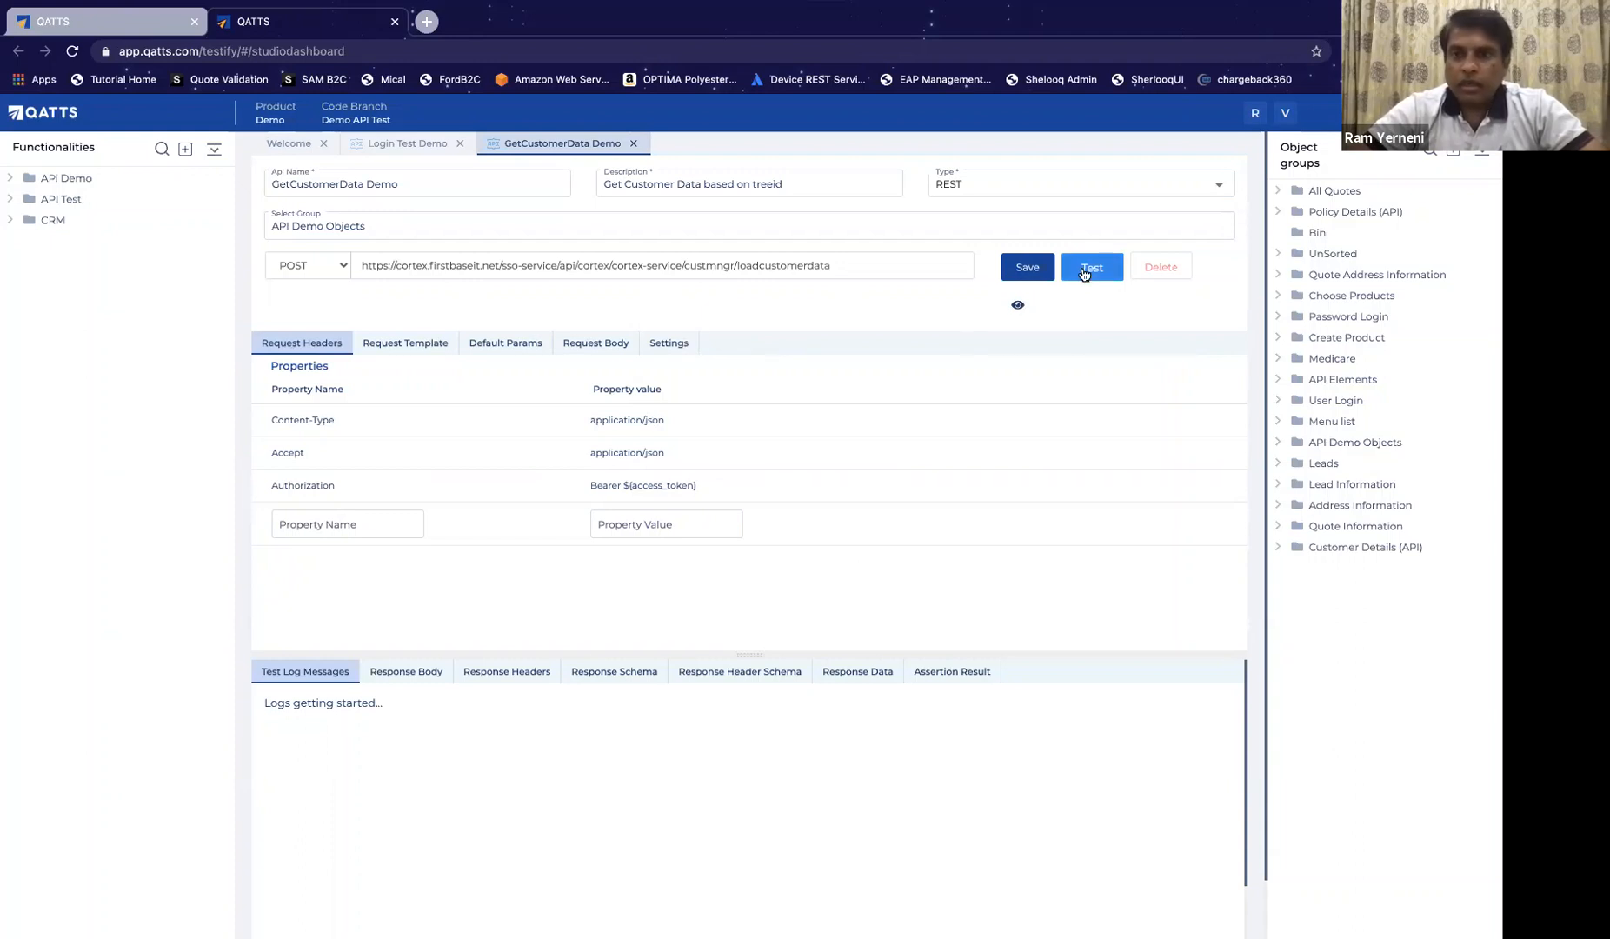
left_click(1026, 271)
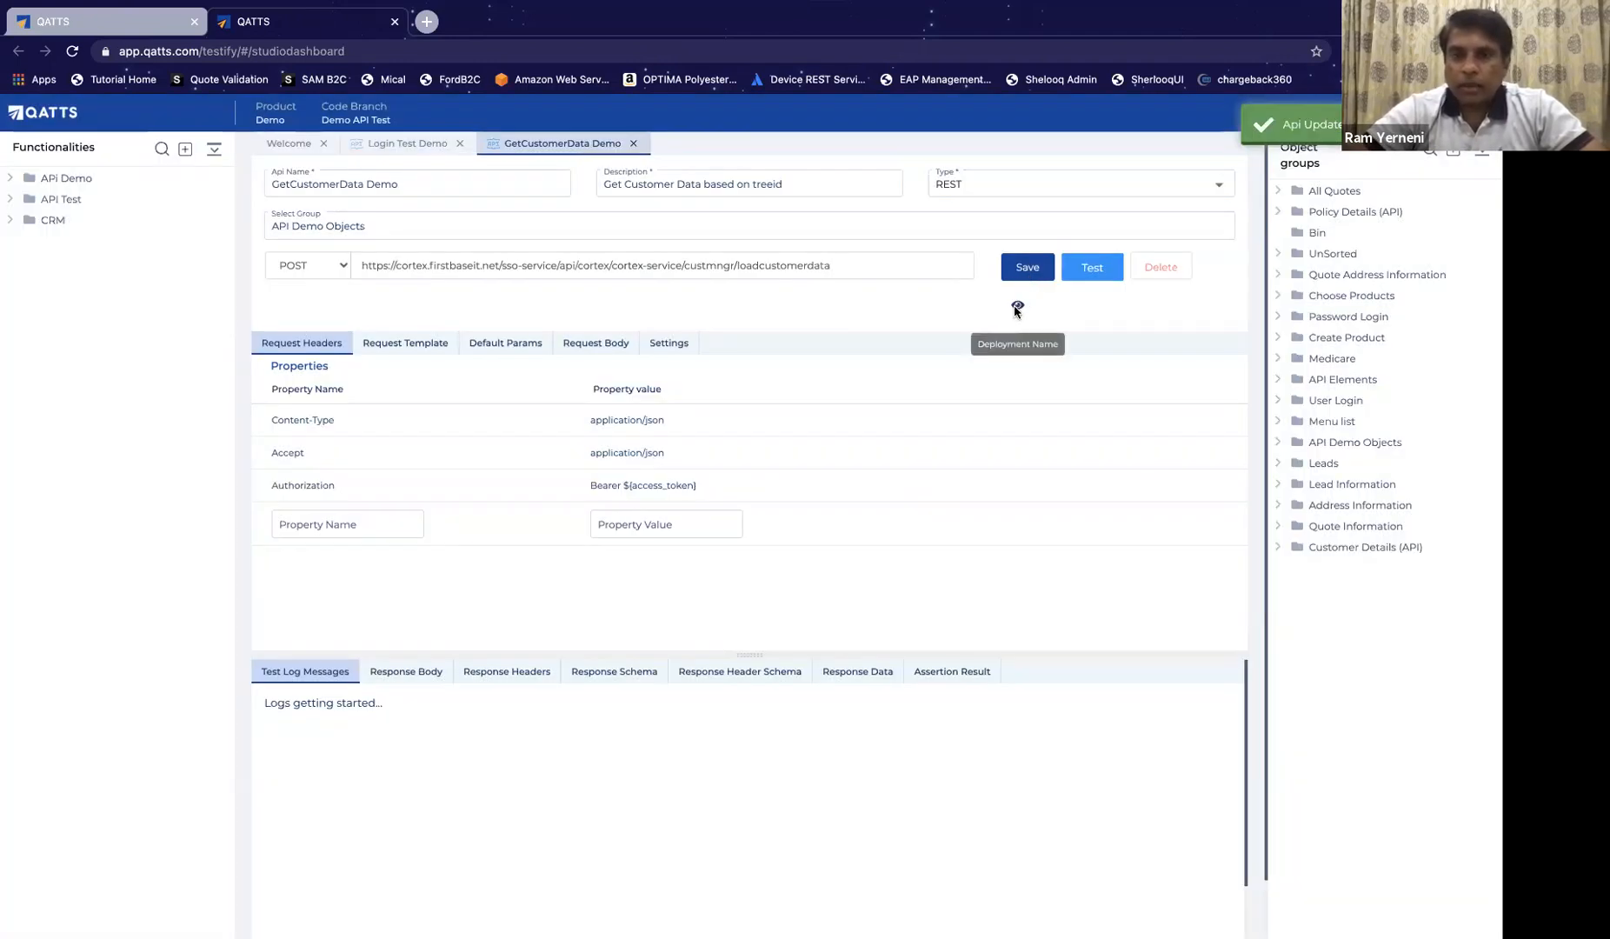
Step: Choose Development as the API's deployment and run a test of the API
left_click(1017, 310)
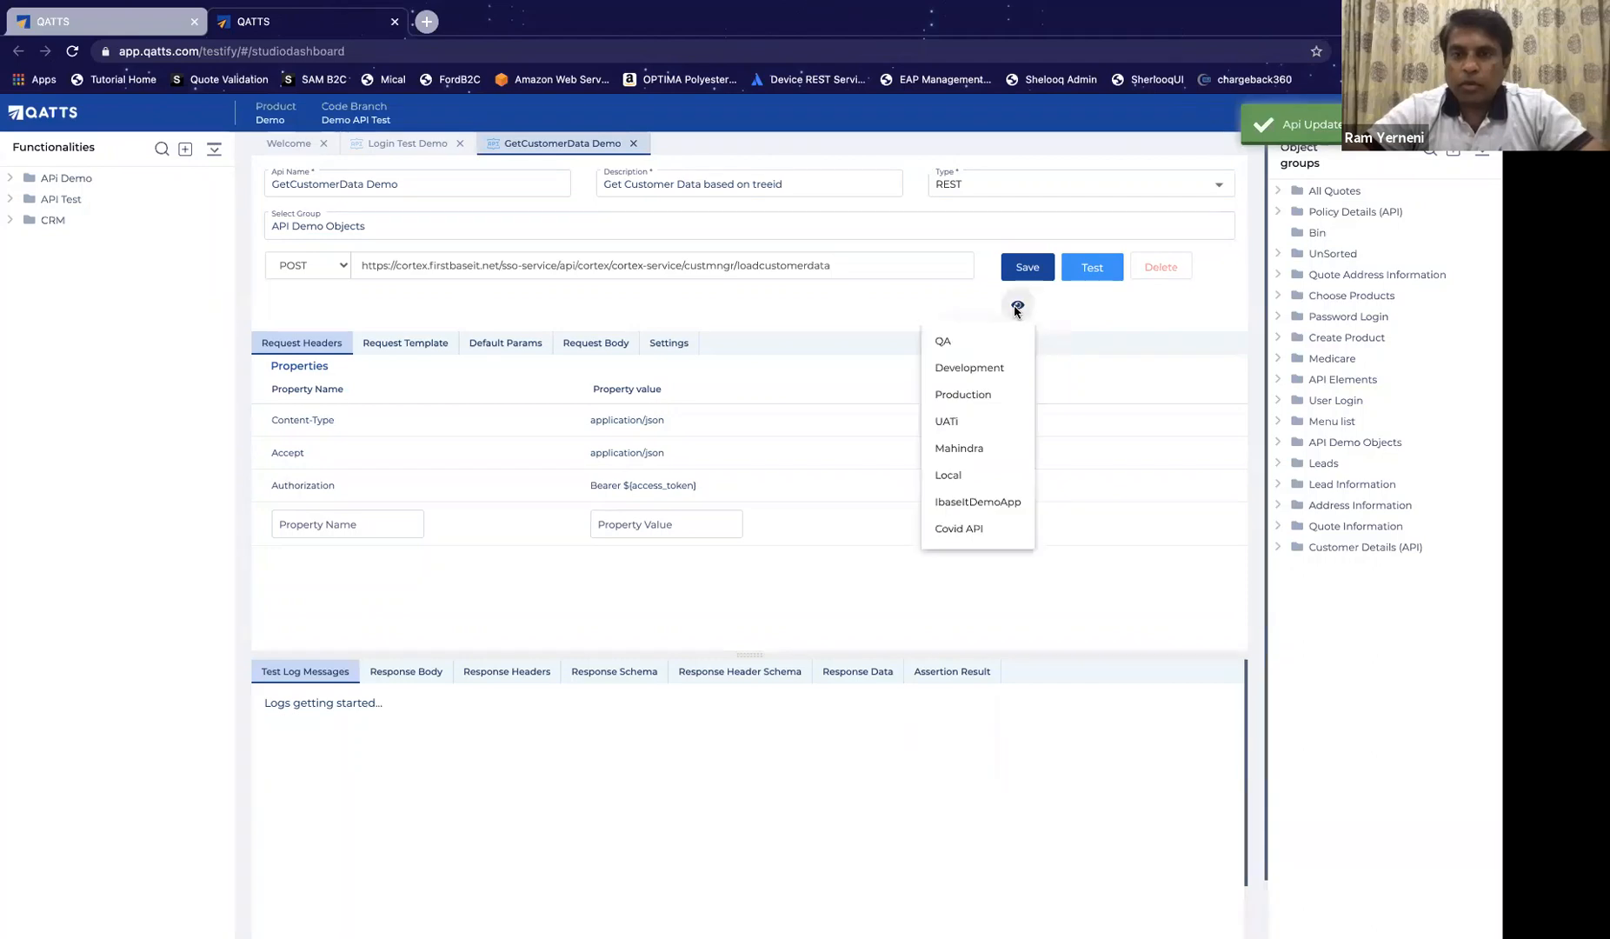
left_click(995, 369)
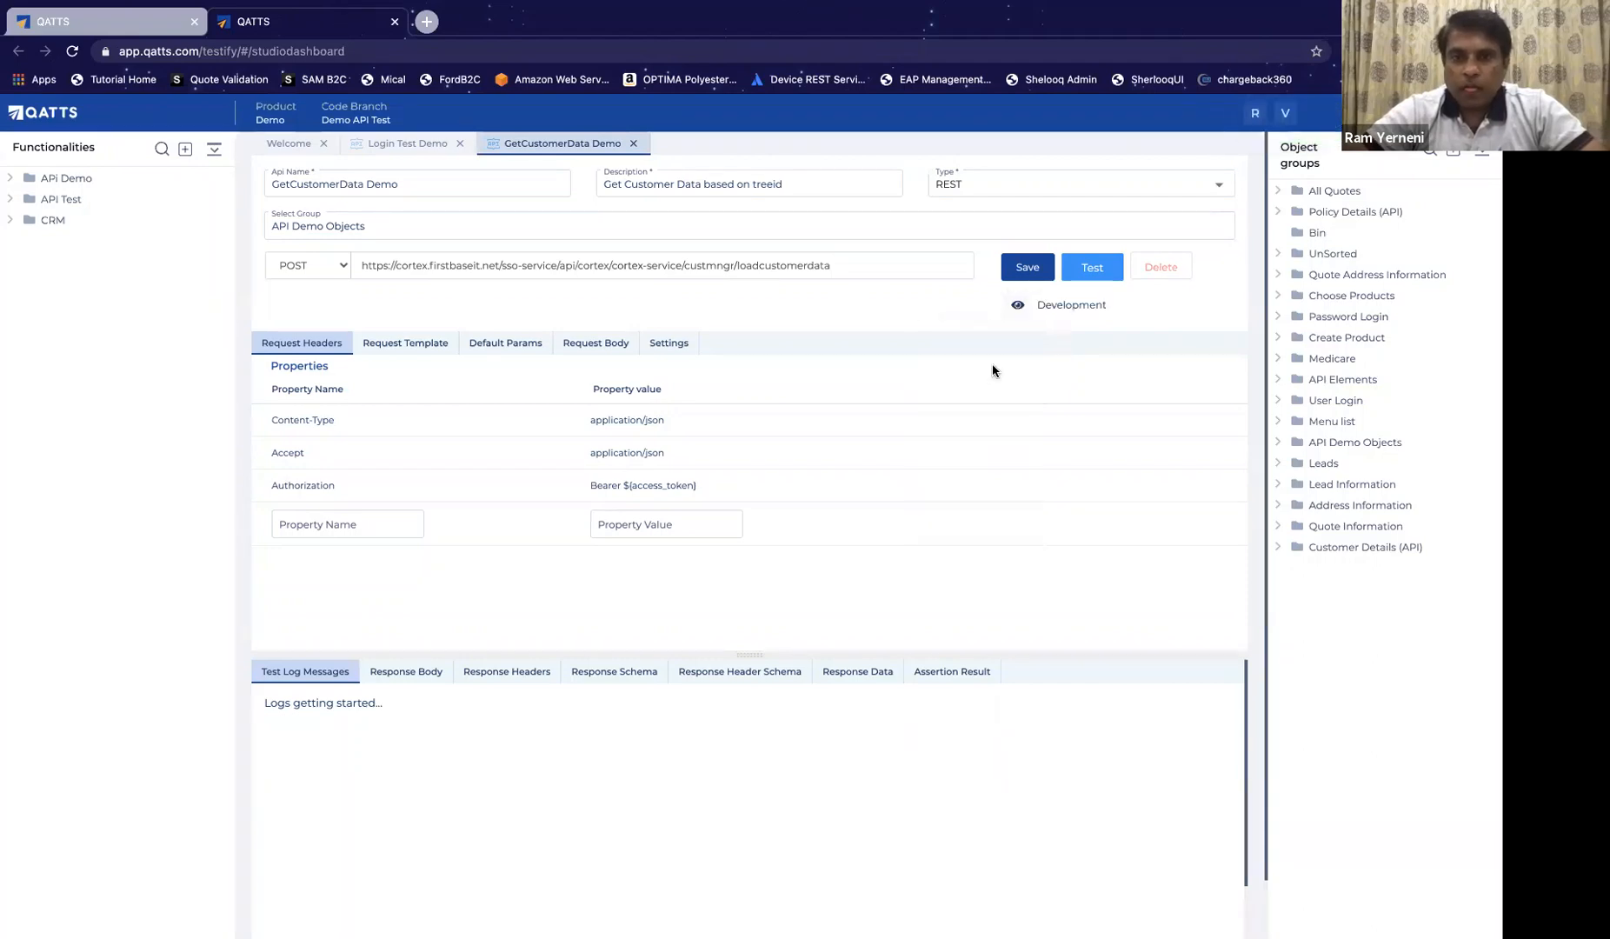
left_click(1102, 276)
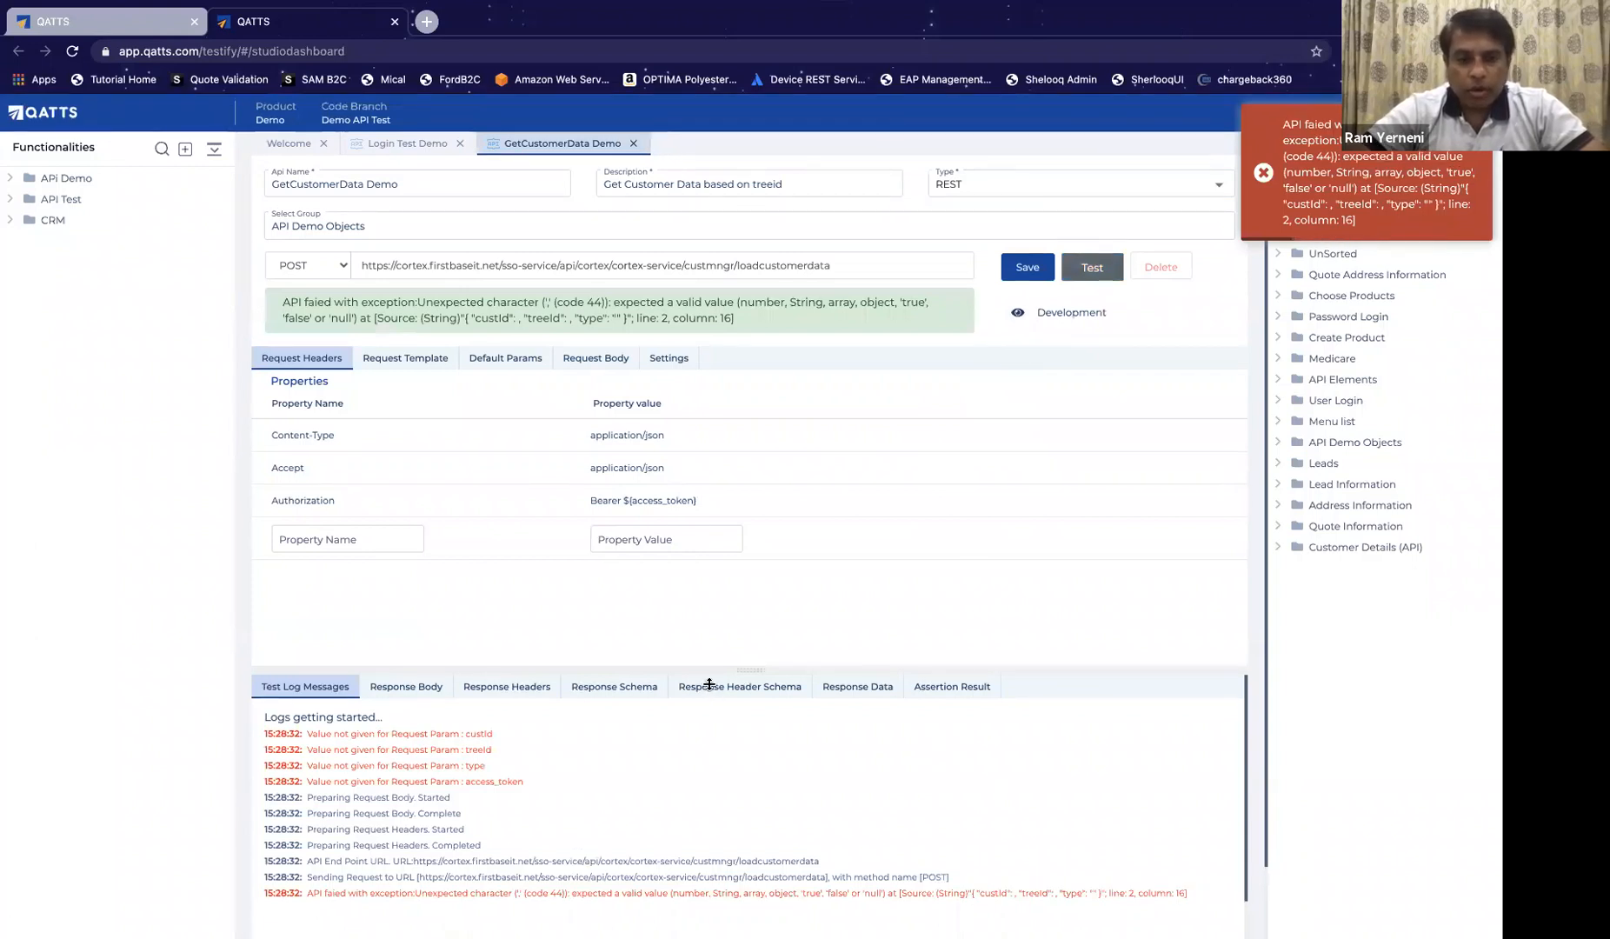
Step: Check the test log against the request template, then copy the customer ID on line 29 of the Sublime Text notes into QATTS as default custId
left_click_drag(748, 672, 749, 548)
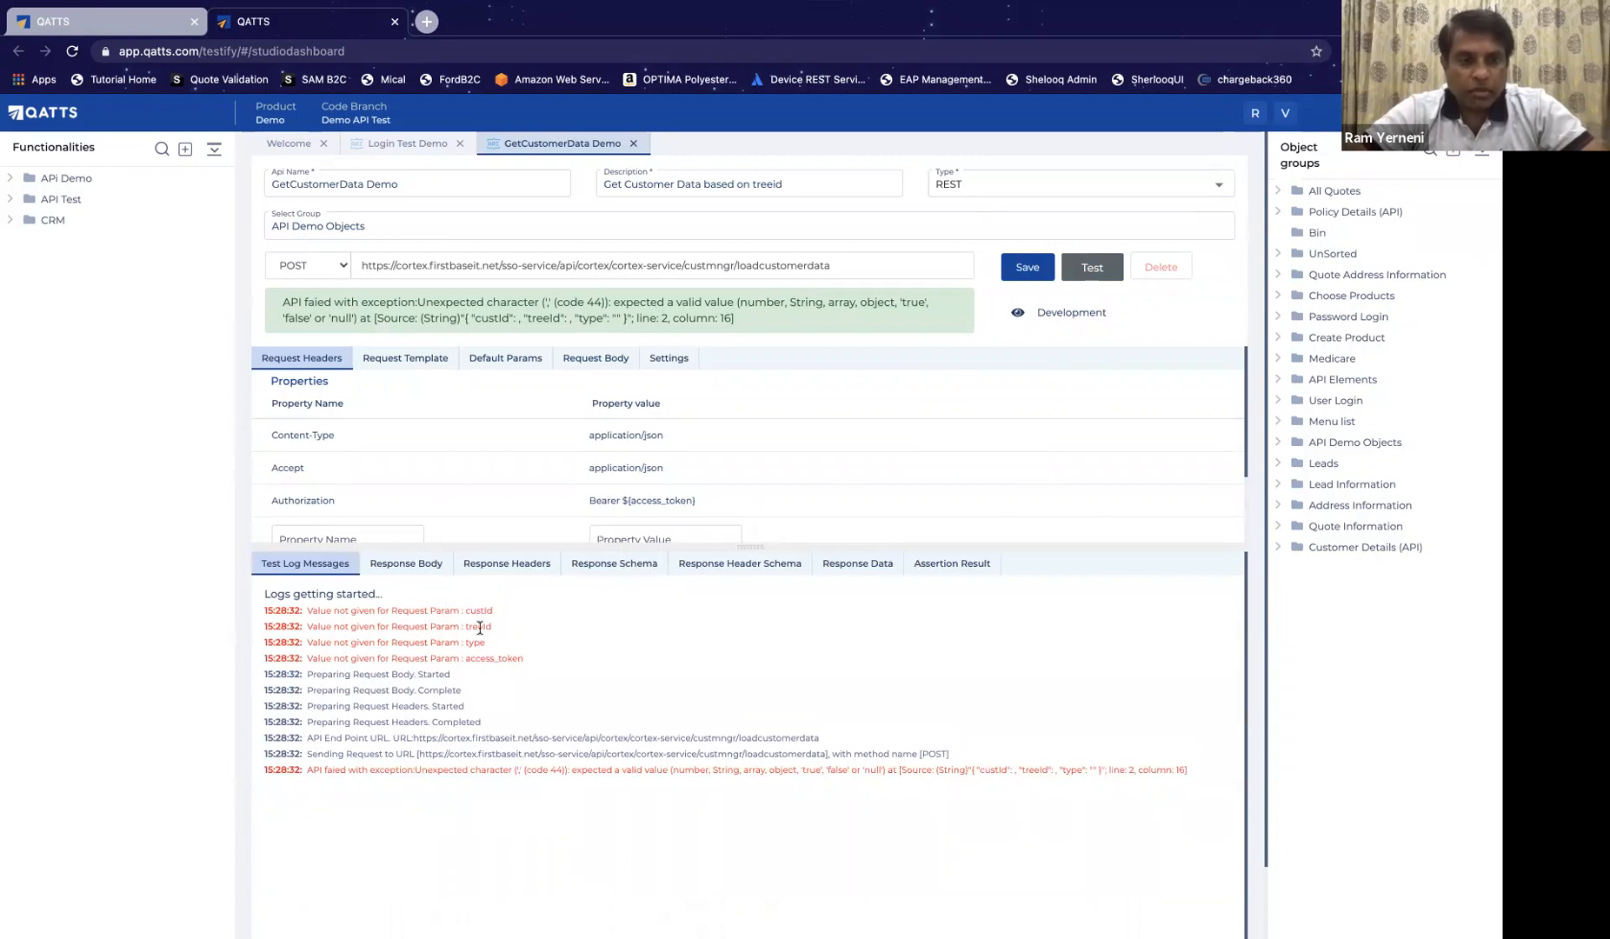
left_click(435, 361)
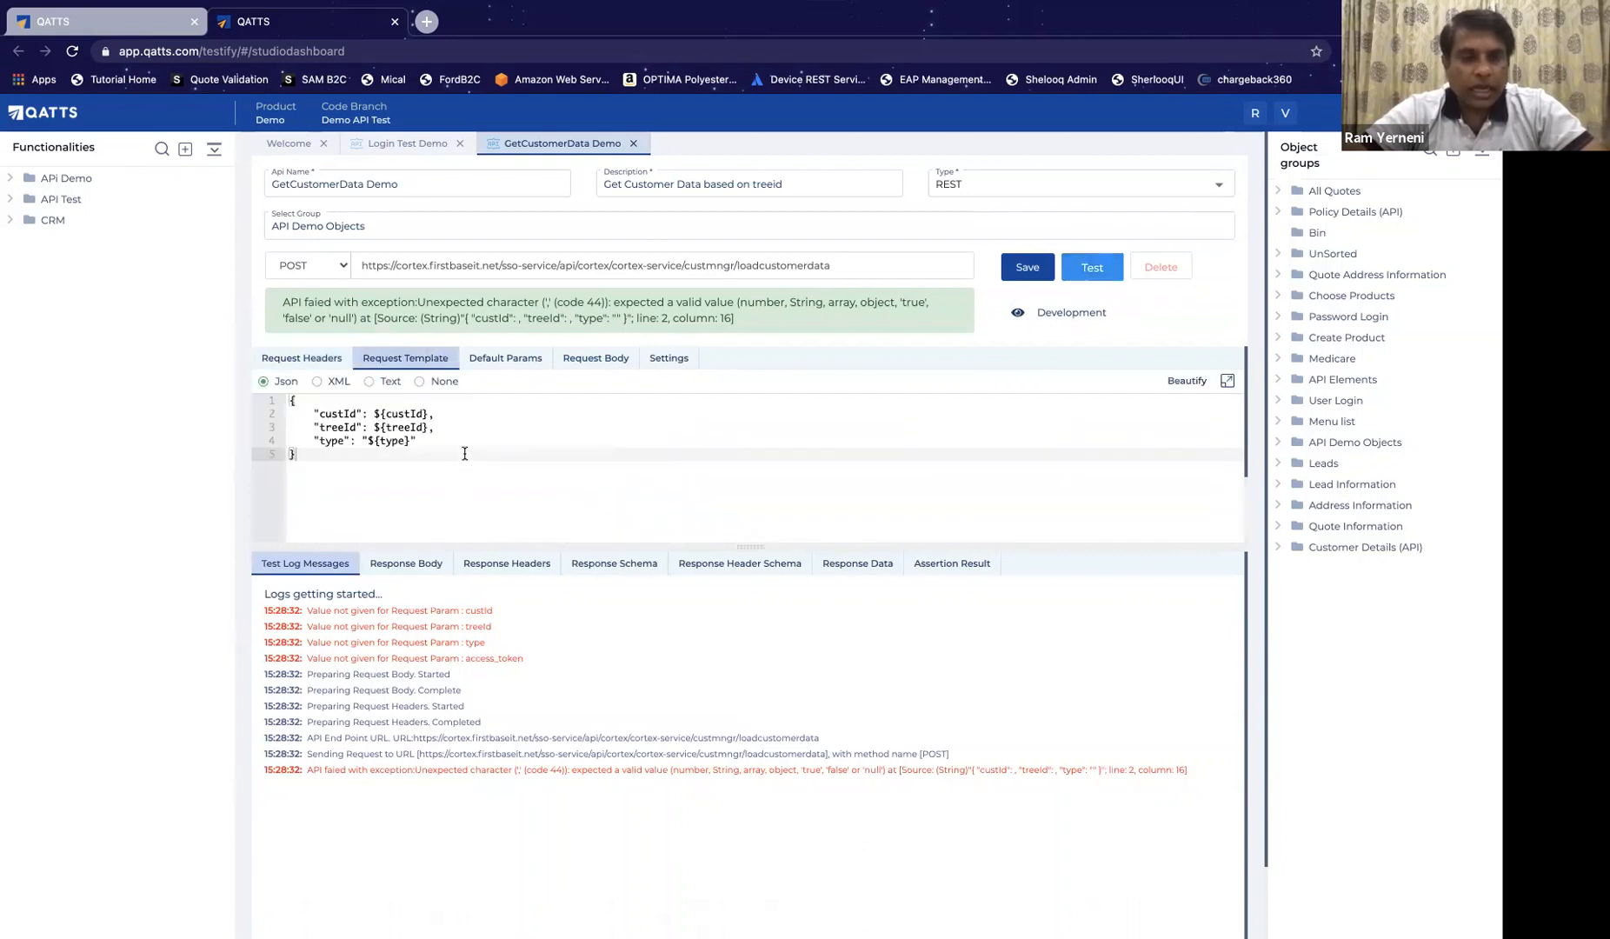
left_click(510, 363)
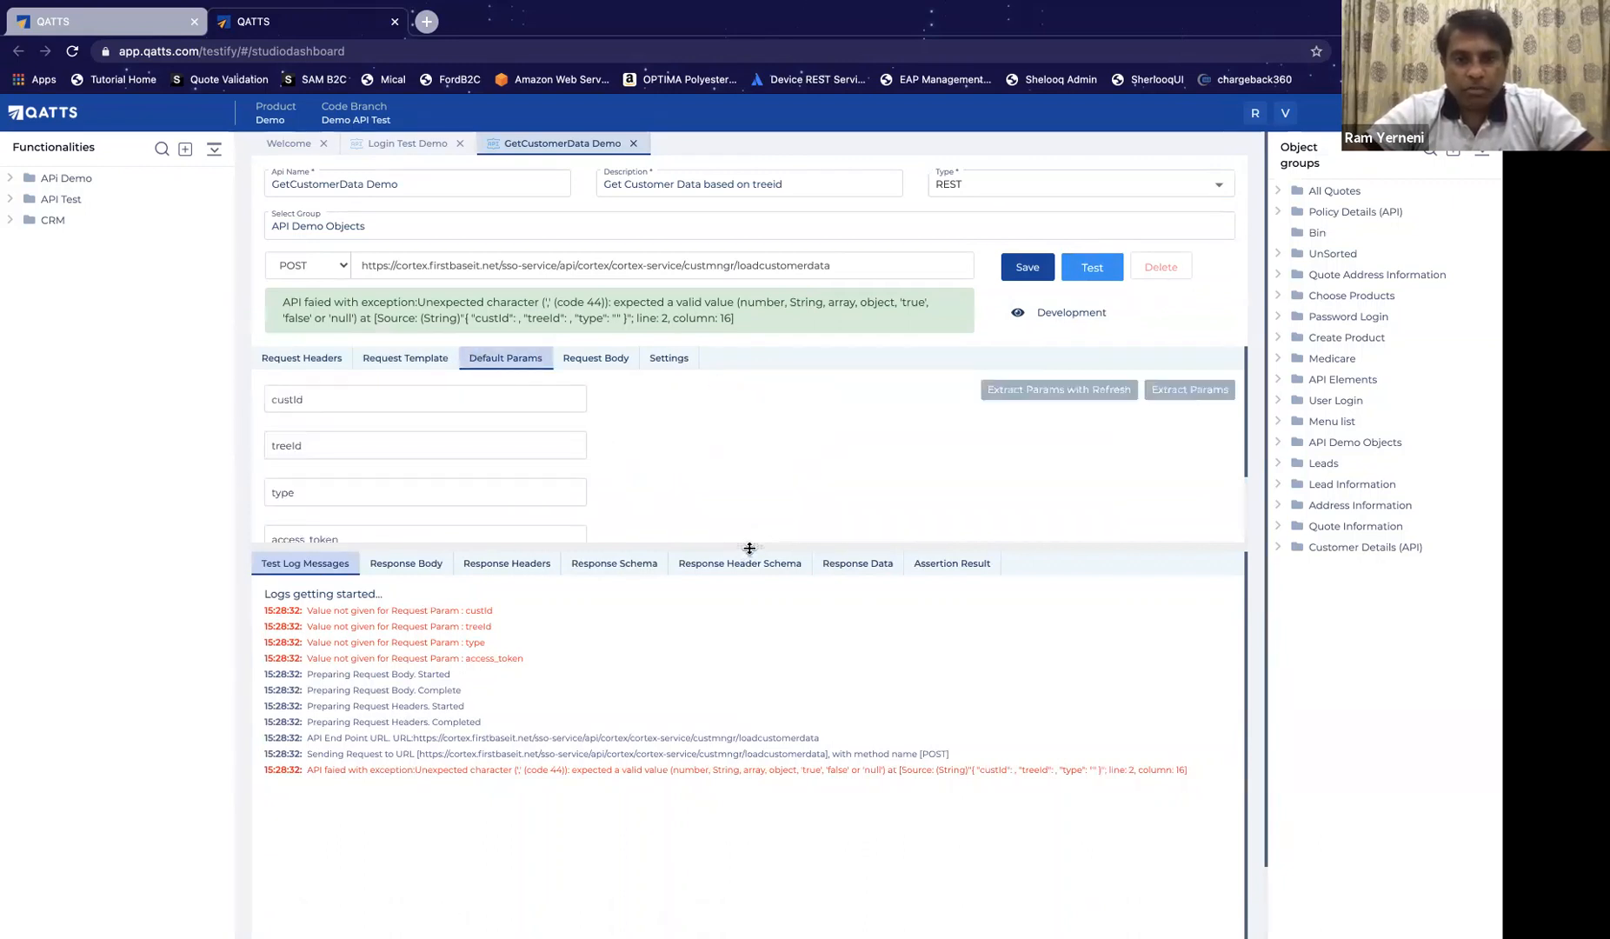
left_click_drag(749, 547, 746, 635)
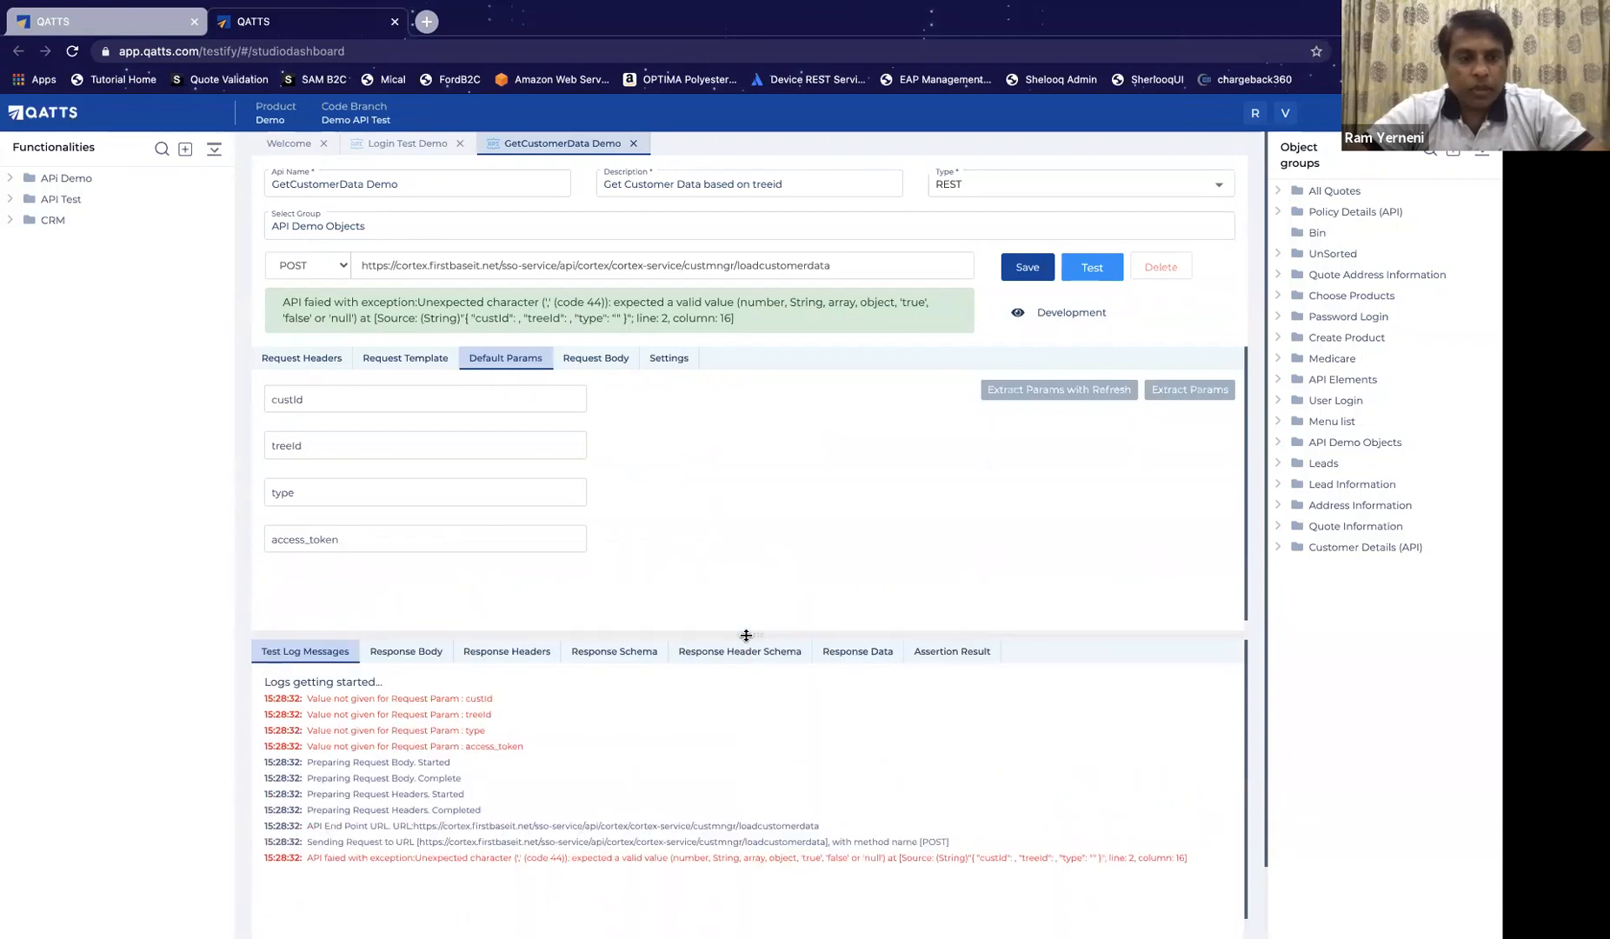
left_click(543, 397)
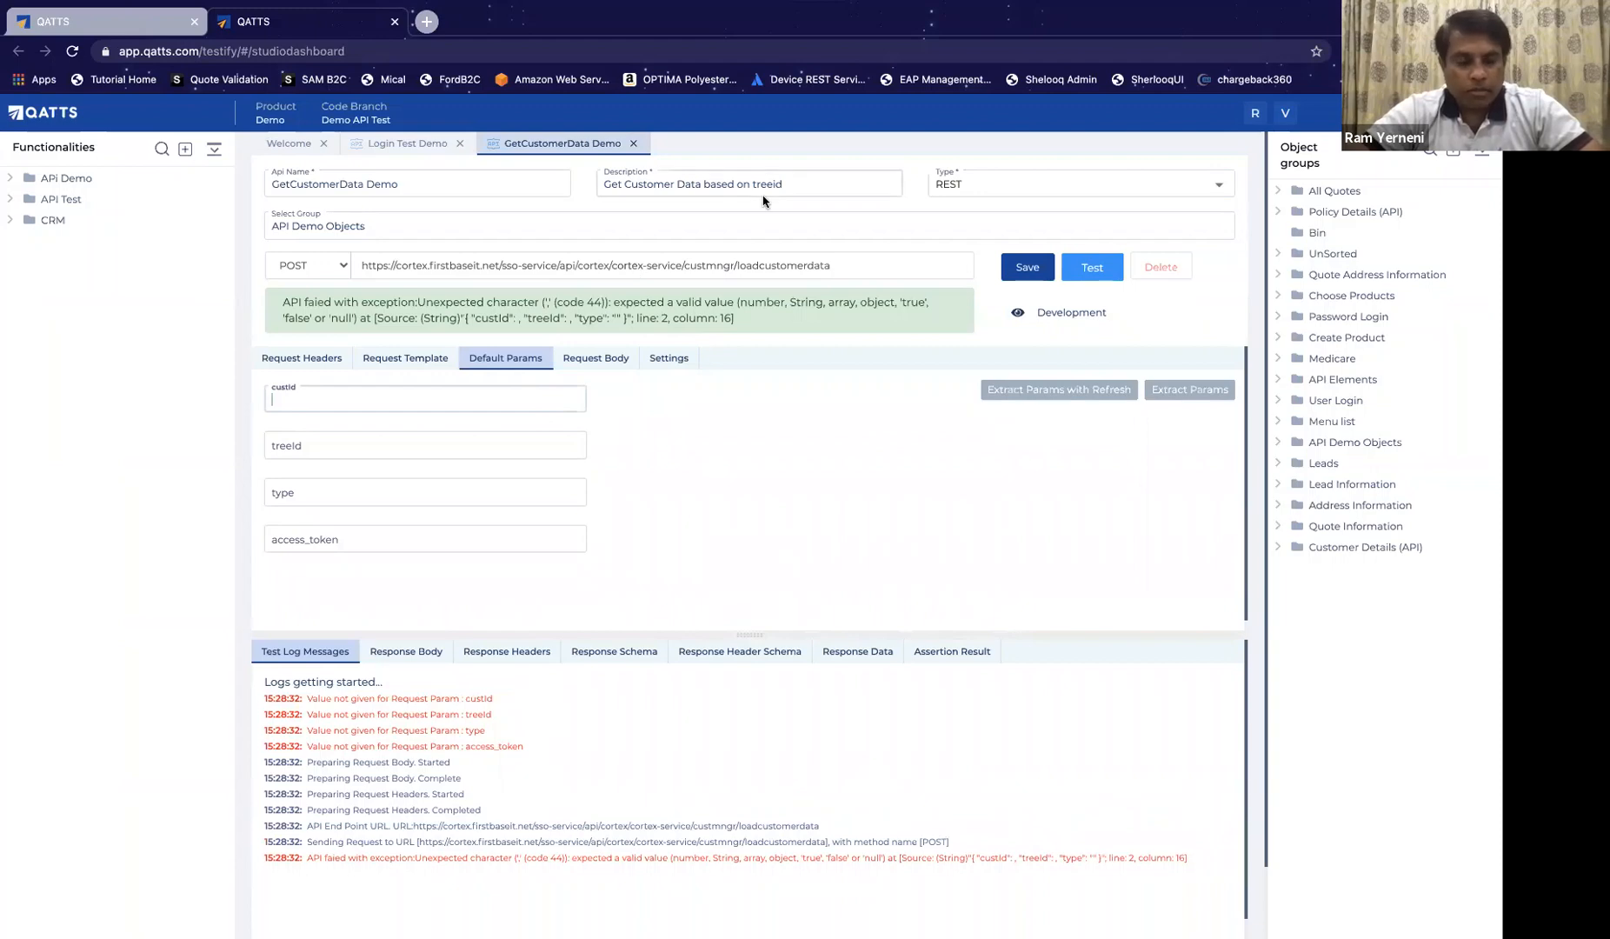
key("super+Tab")
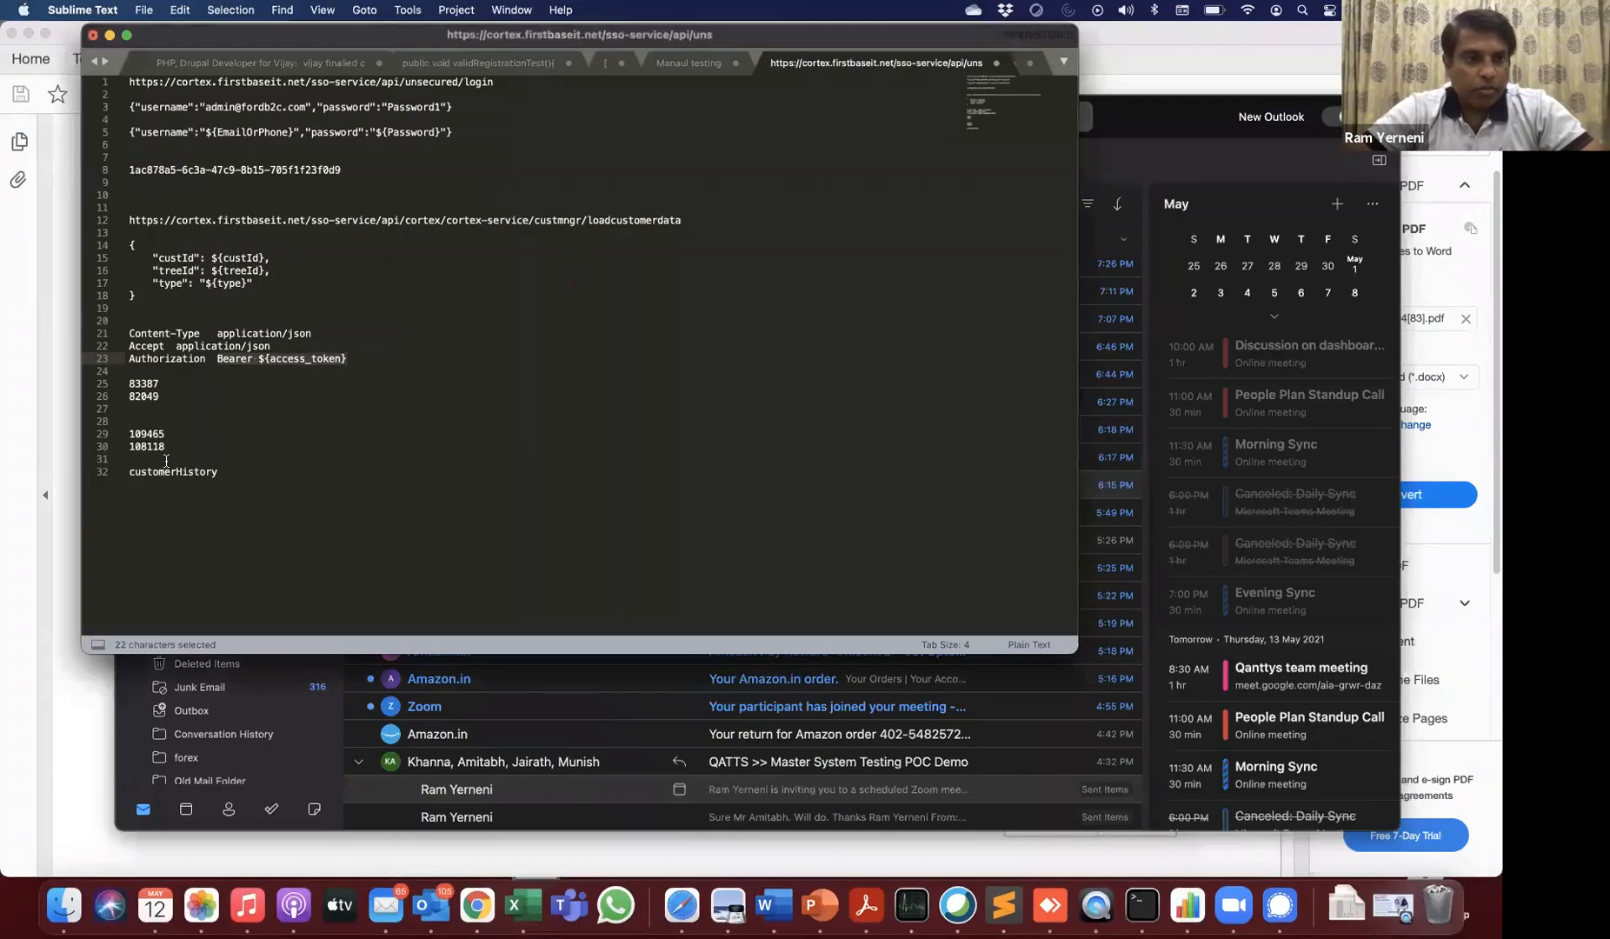
double_click(144, 433)
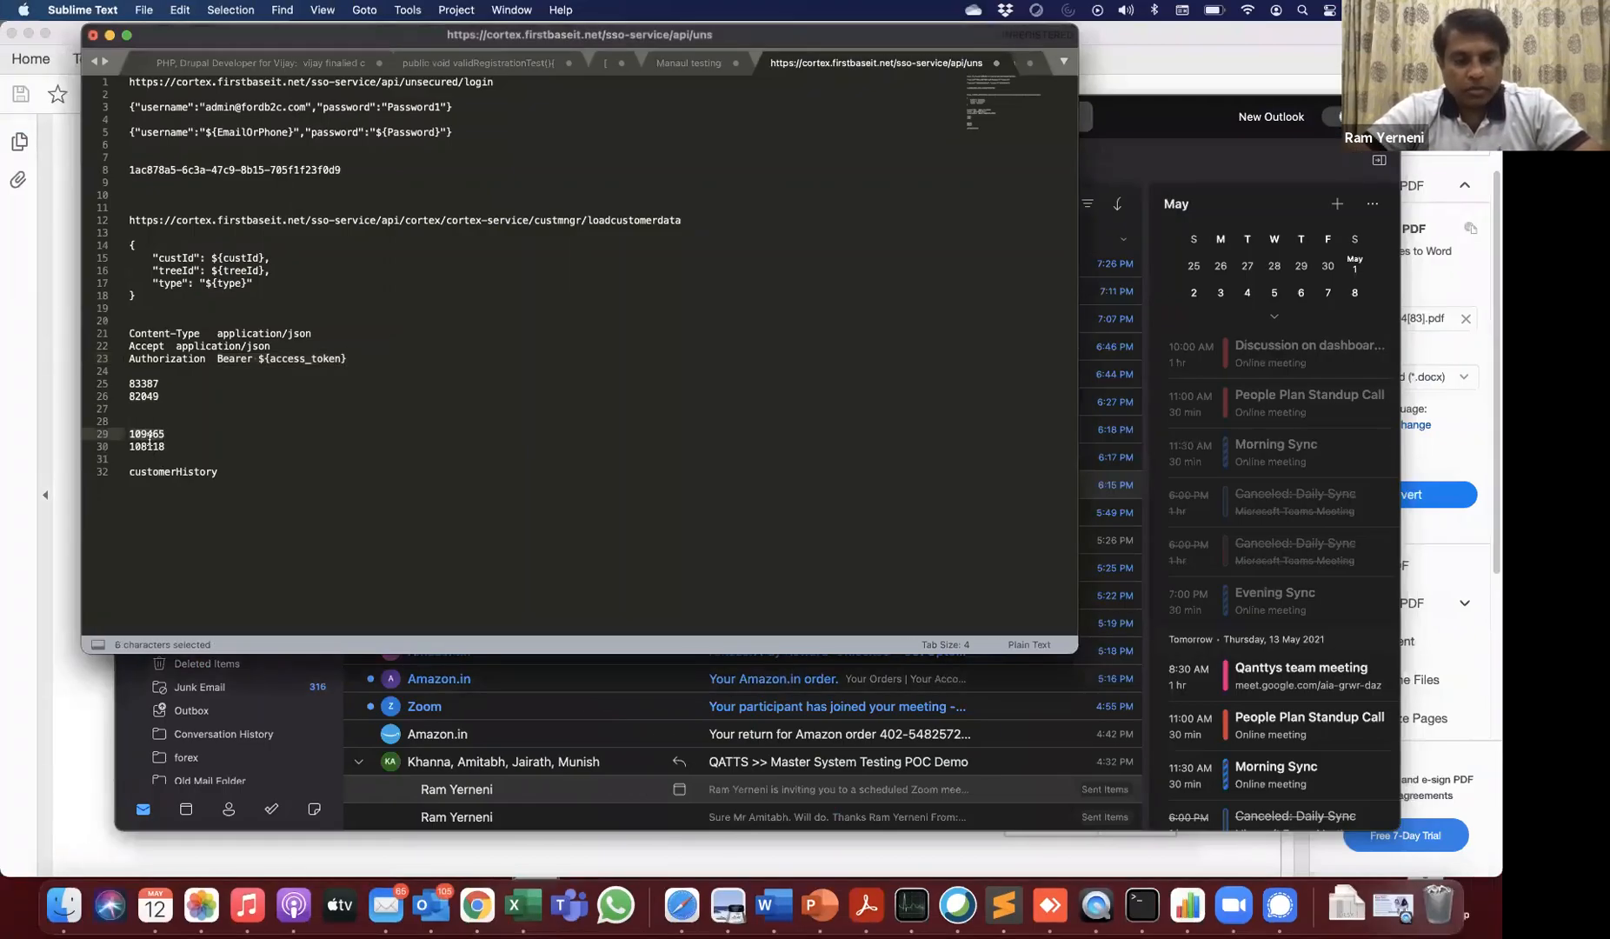
key("super+c")
key("super+Tab")
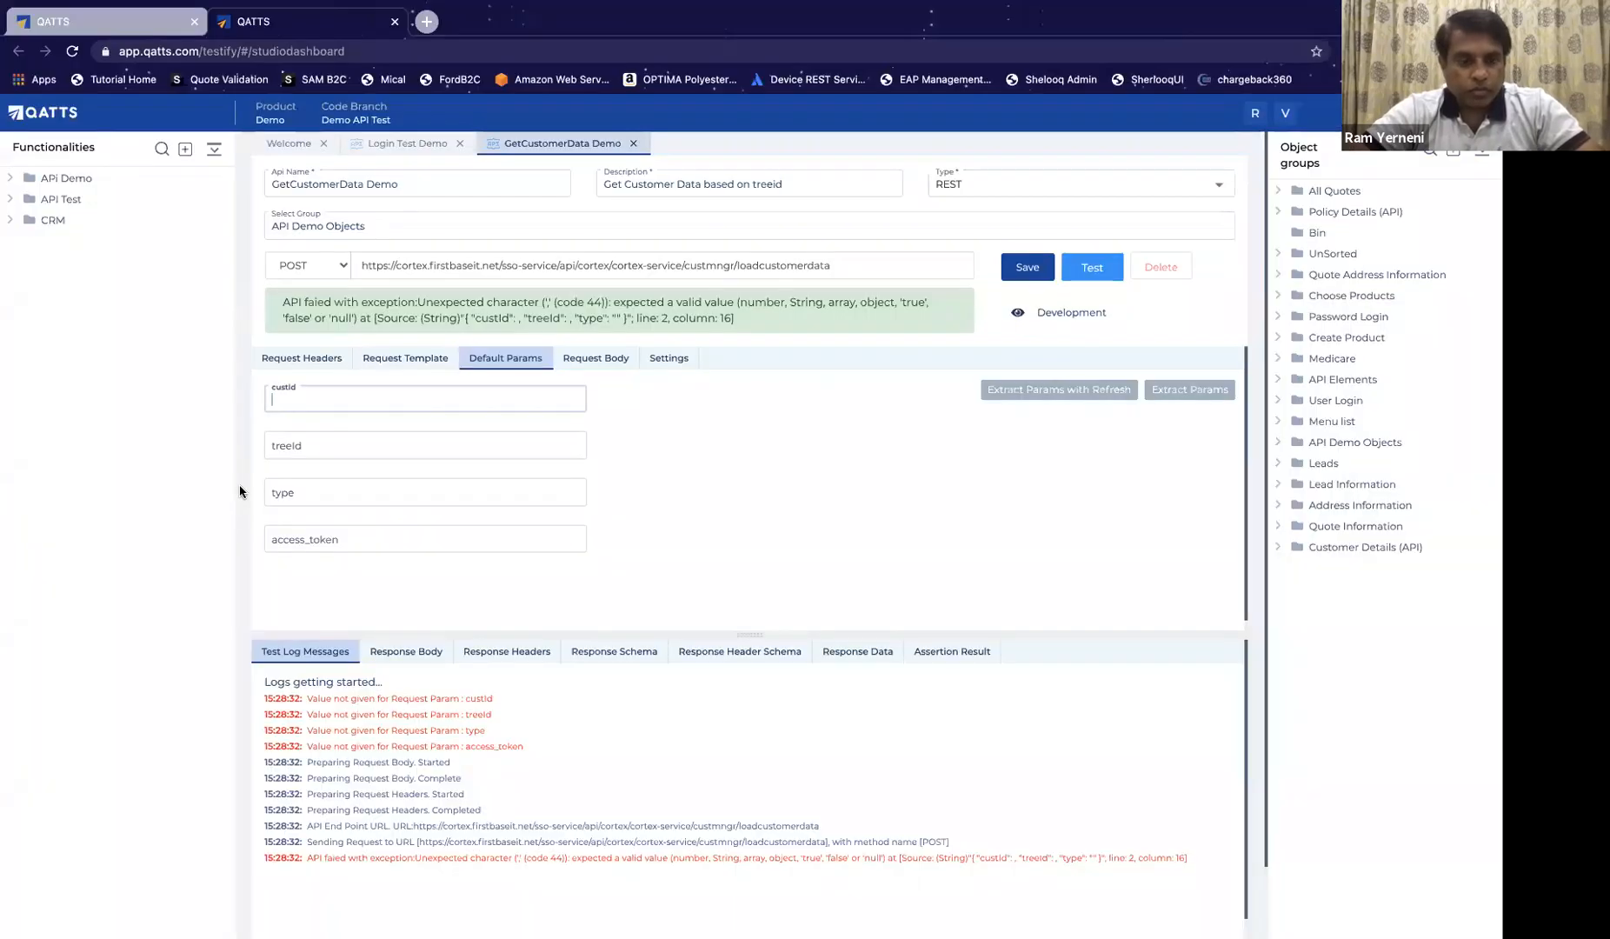
key("super+v")
Step: Copy the tree ID on line 30 of the Sublime Text notes and enter it in QATTS as the default treeId
left_click(381, 443)
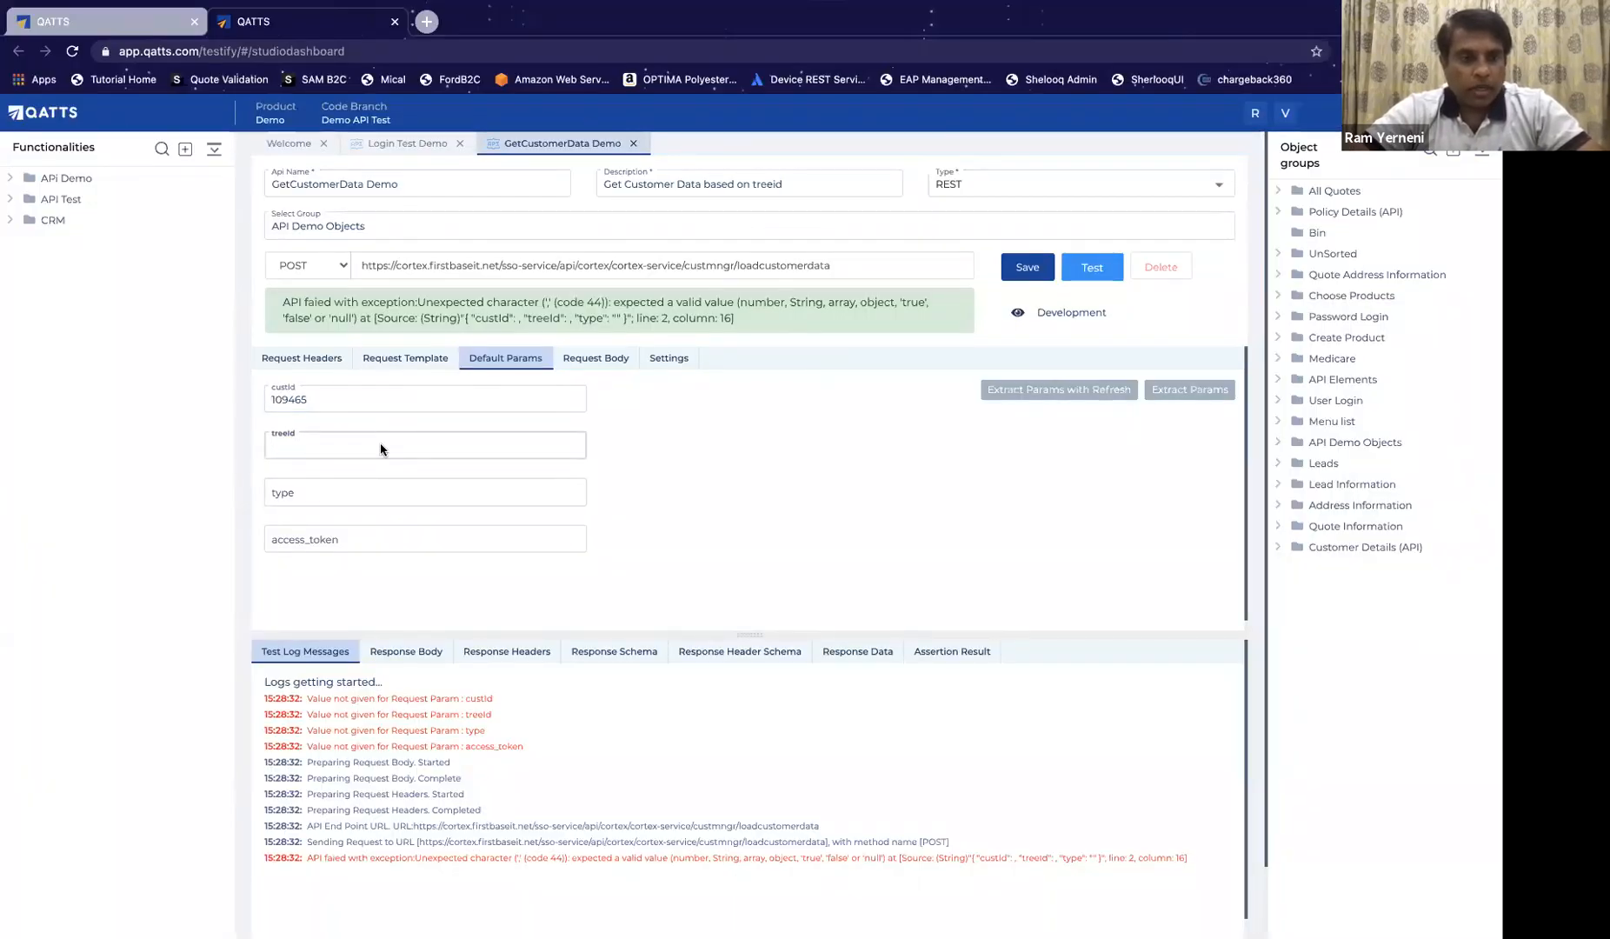
key("super+Tab")
double_click(146, 447)
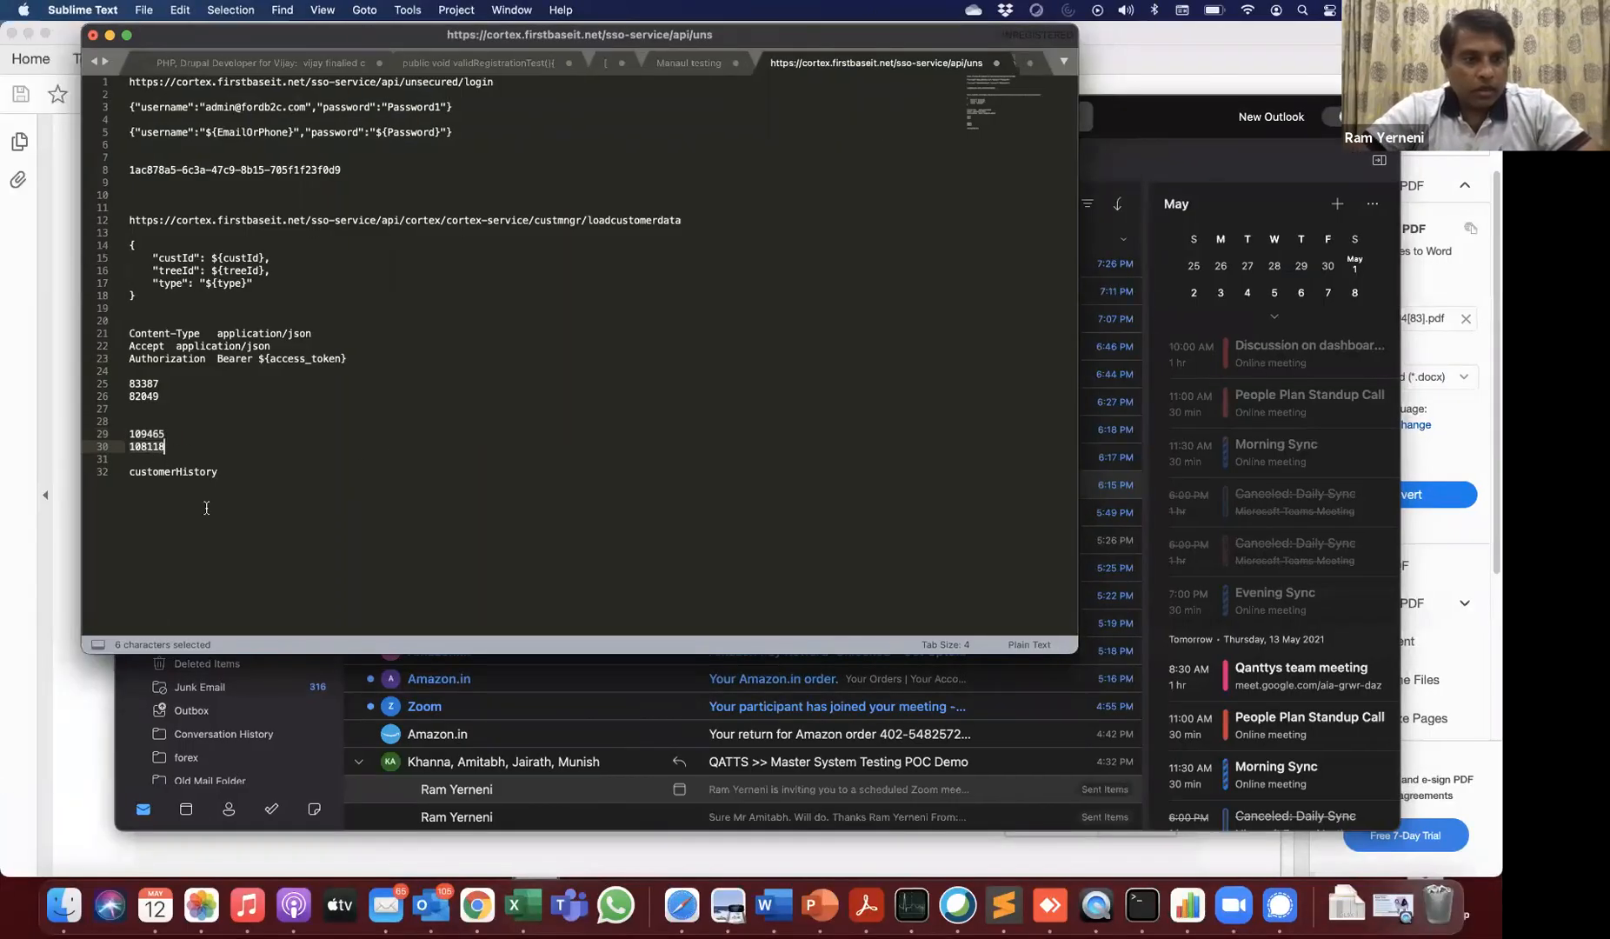
key("super+Tab")
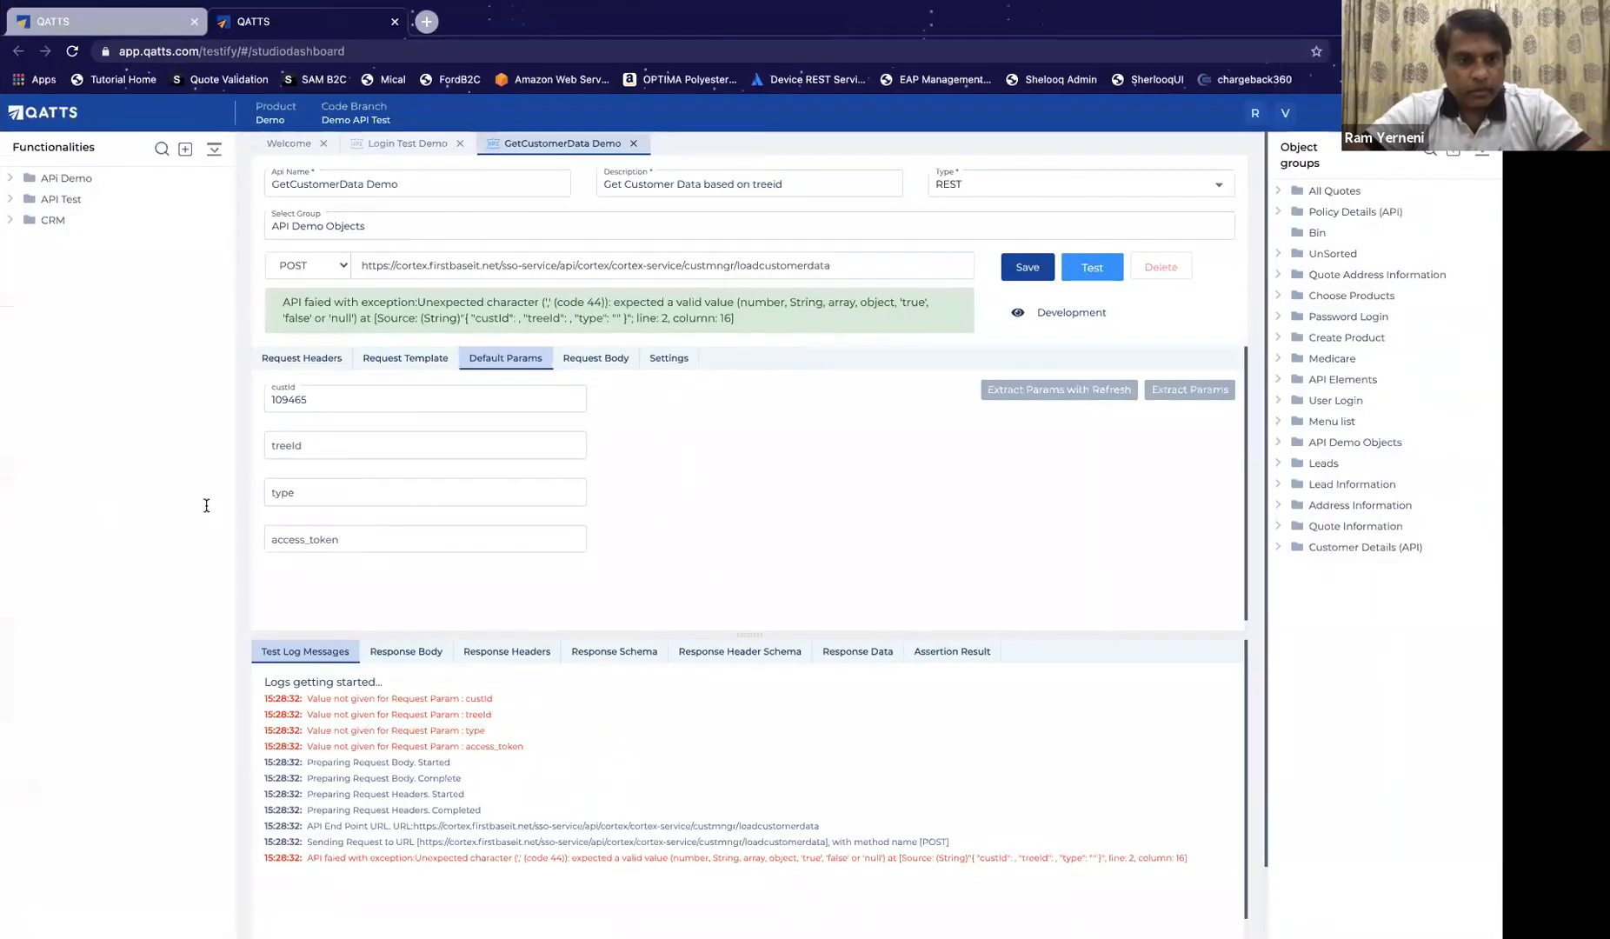
left_click(427, 494)
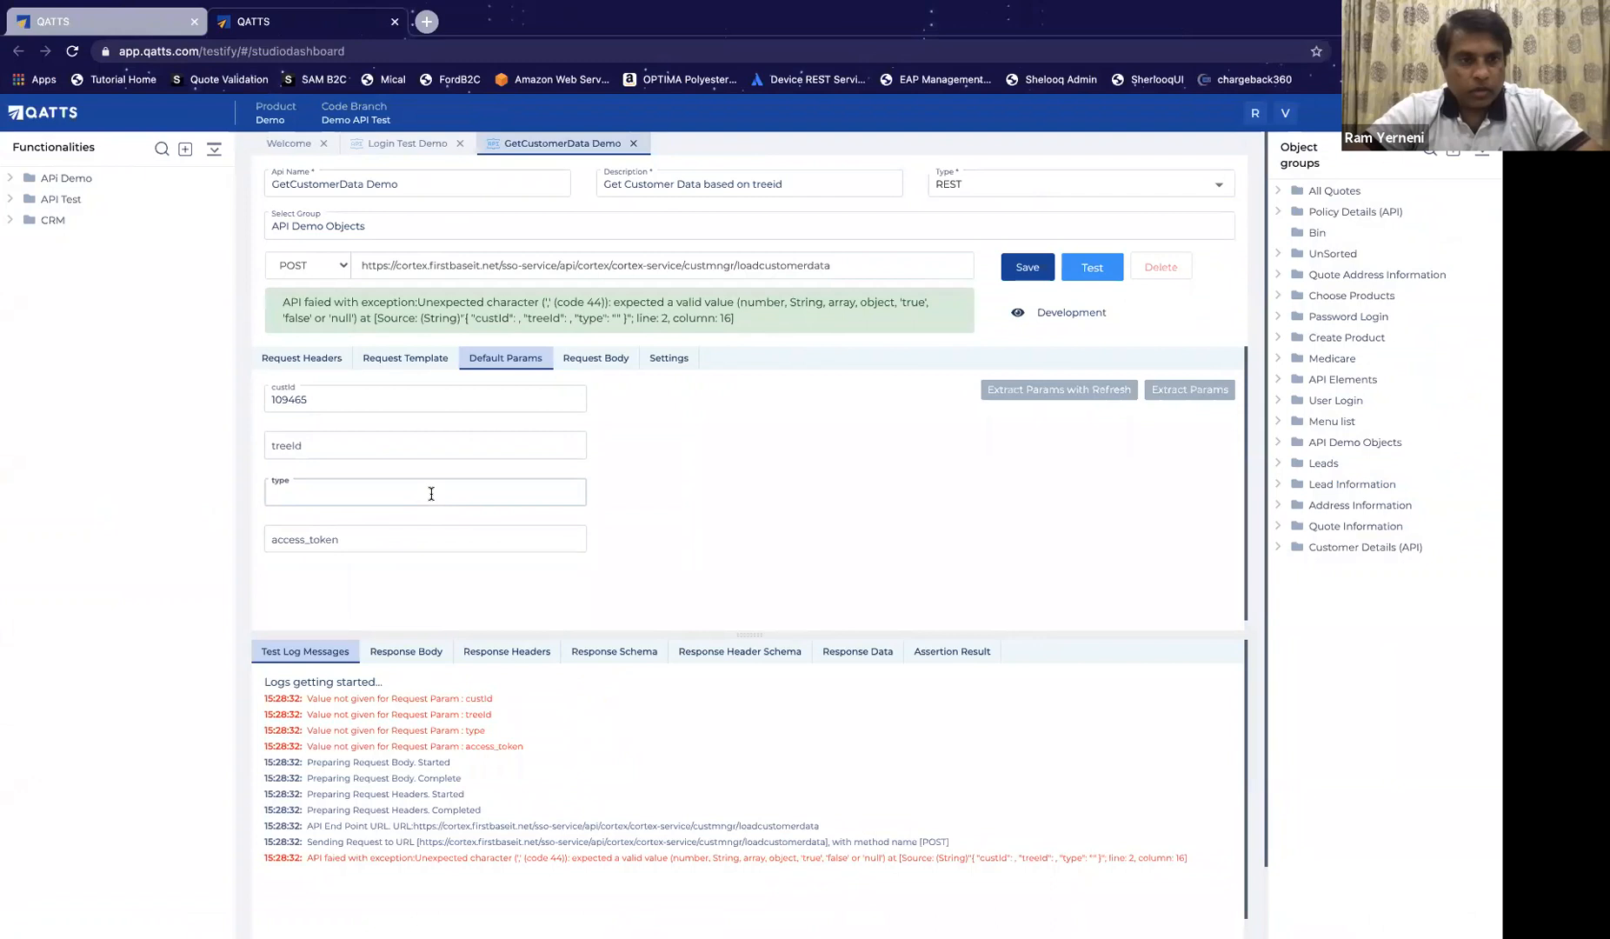
left_click(476, 444)
key("ctrl+v")
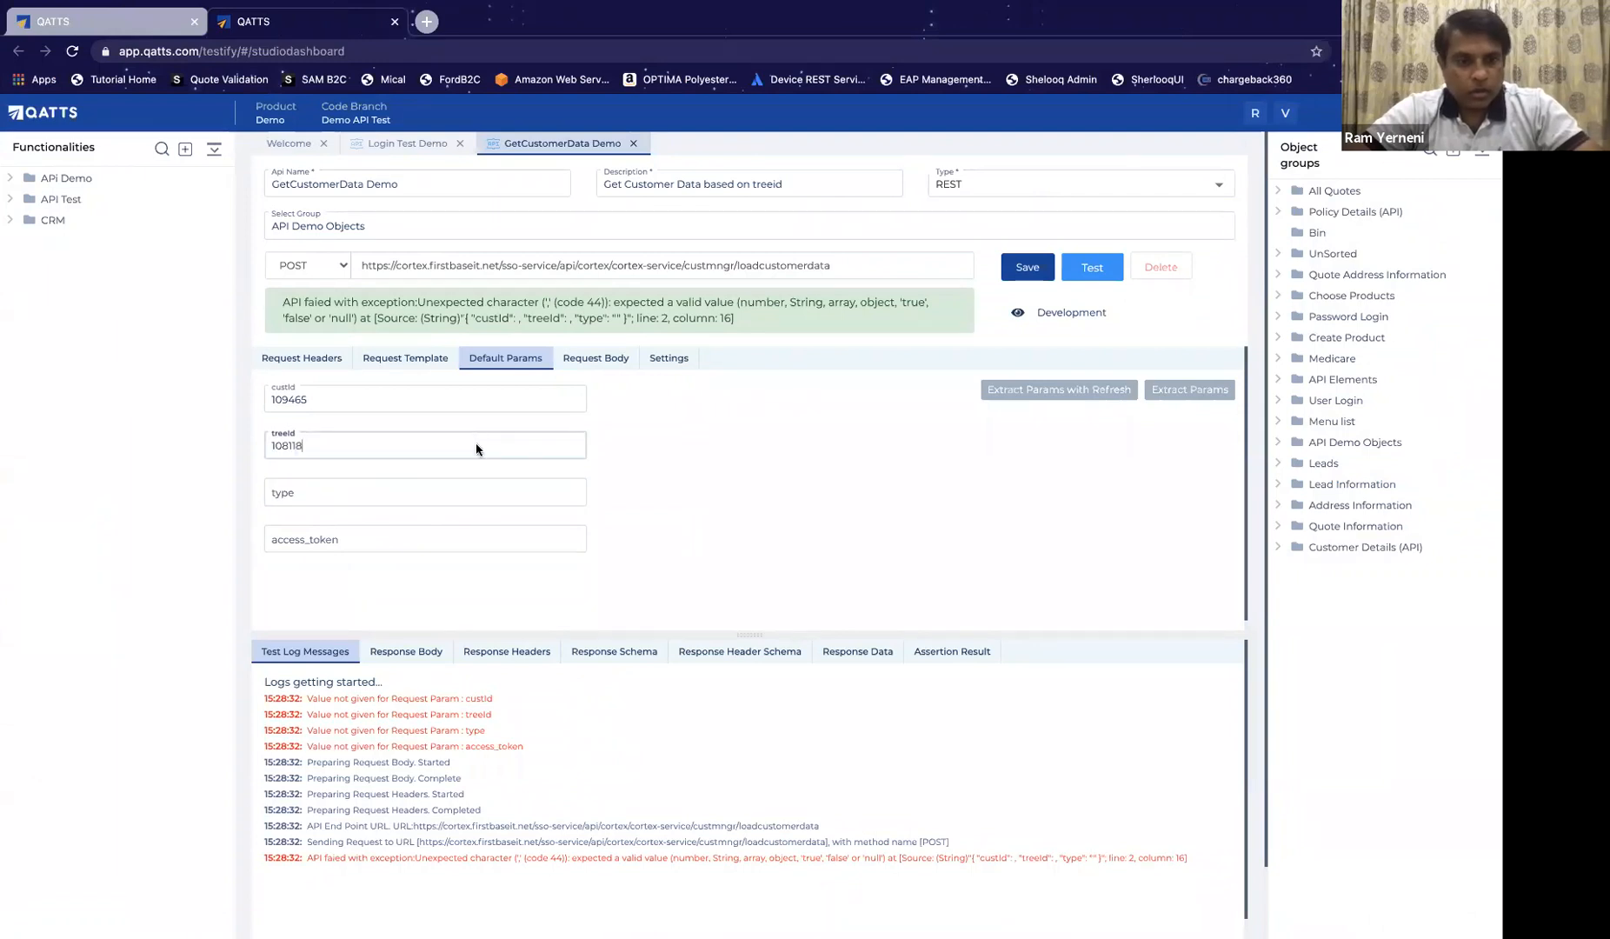
Step: Copy customerHistory from the Sublime Text notes, set it in QATTS as the default type parameter, and save the API
left_click(421, 492)
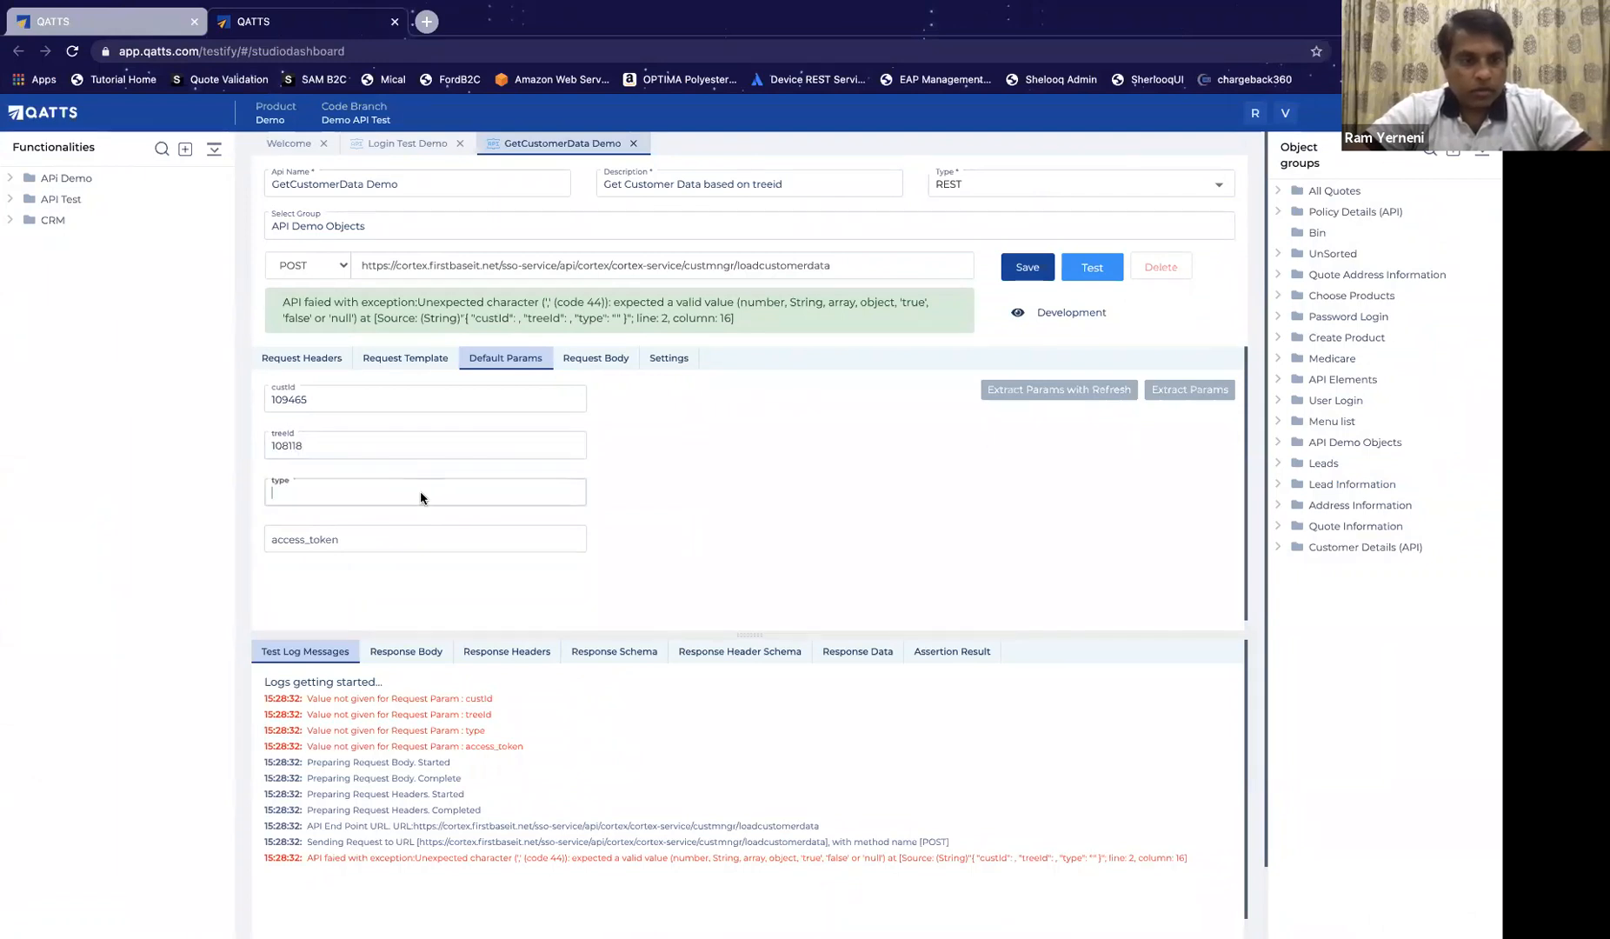
key("super+Tab")
double_click(186, 473)
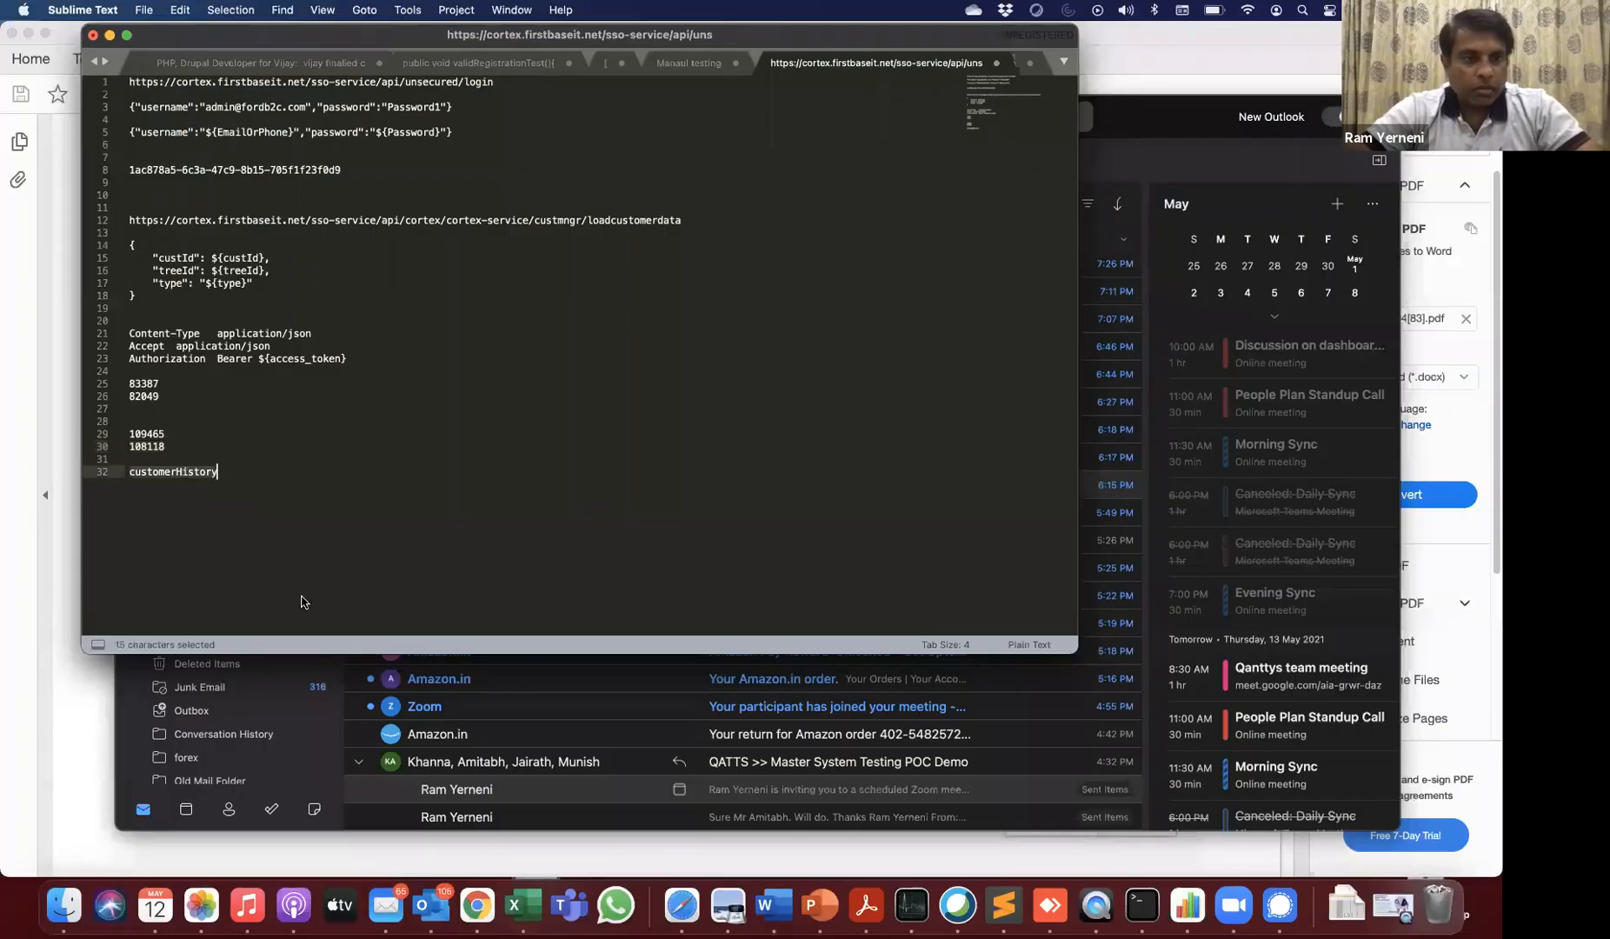
key("super+c")
key("super+Tab")
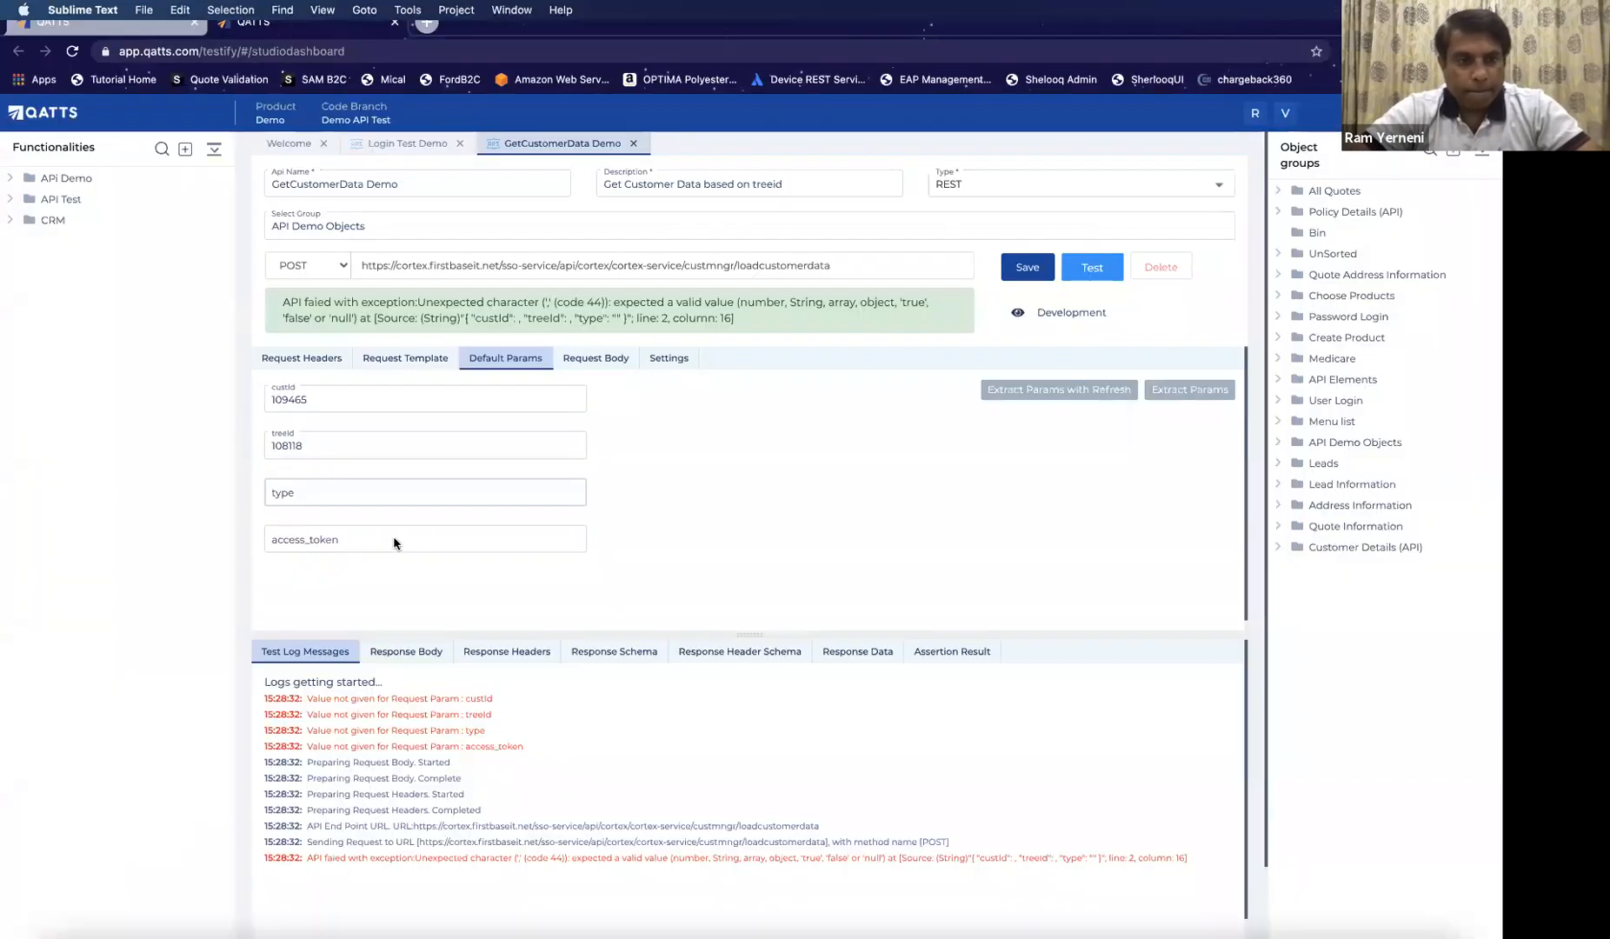
left_click(374, 539)
key("super+v")
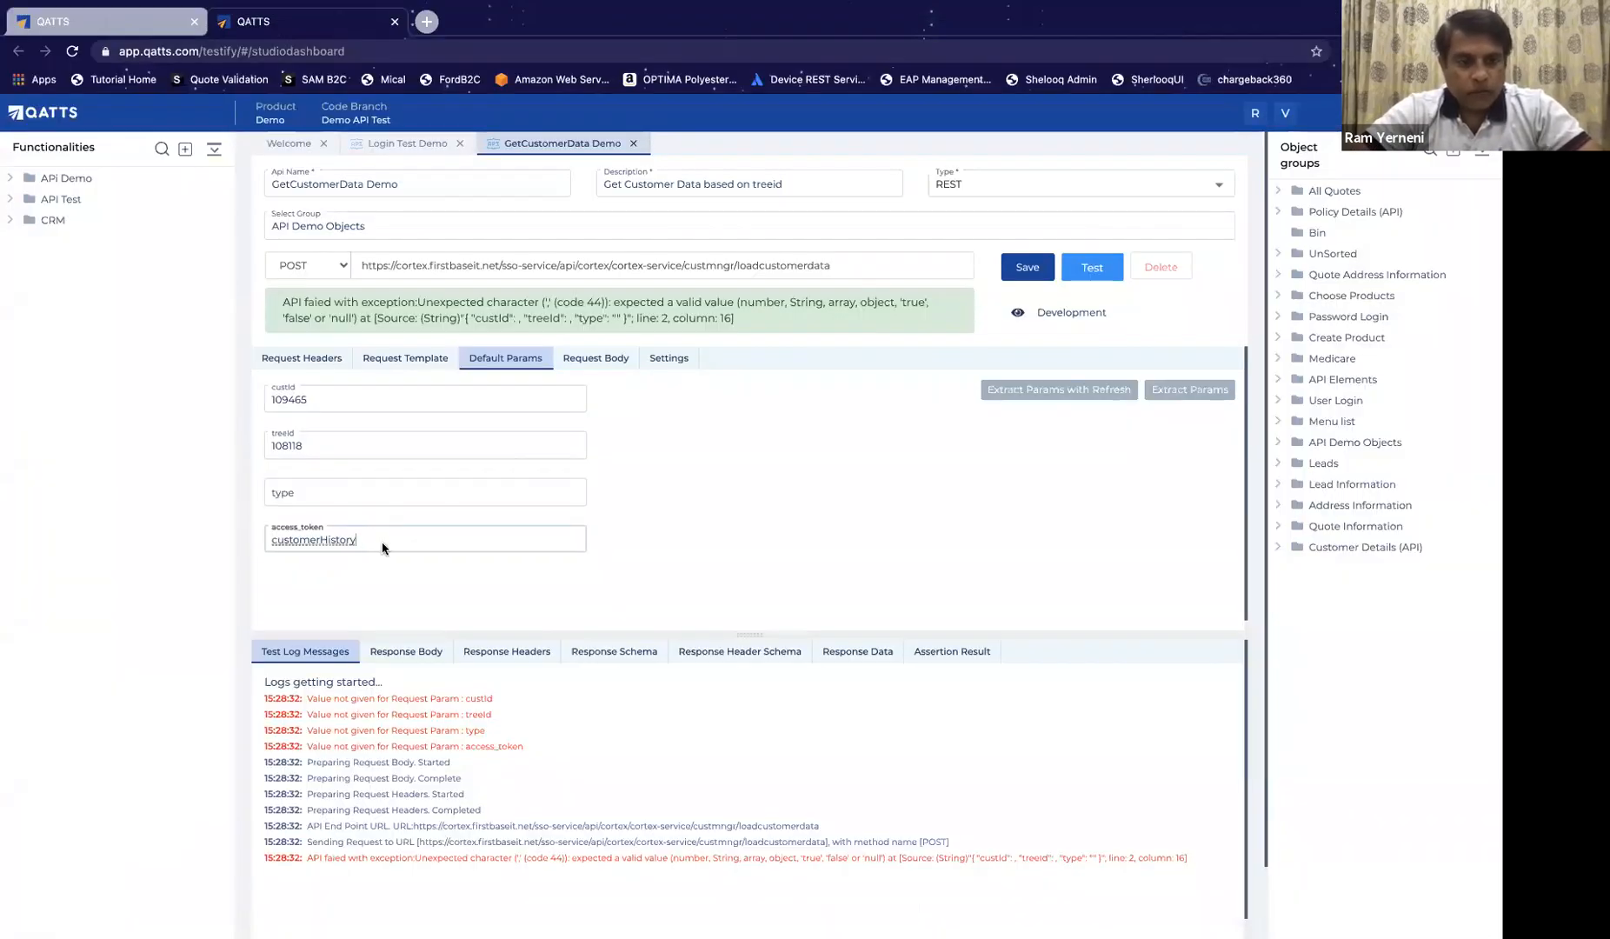
left_click(352, 492)
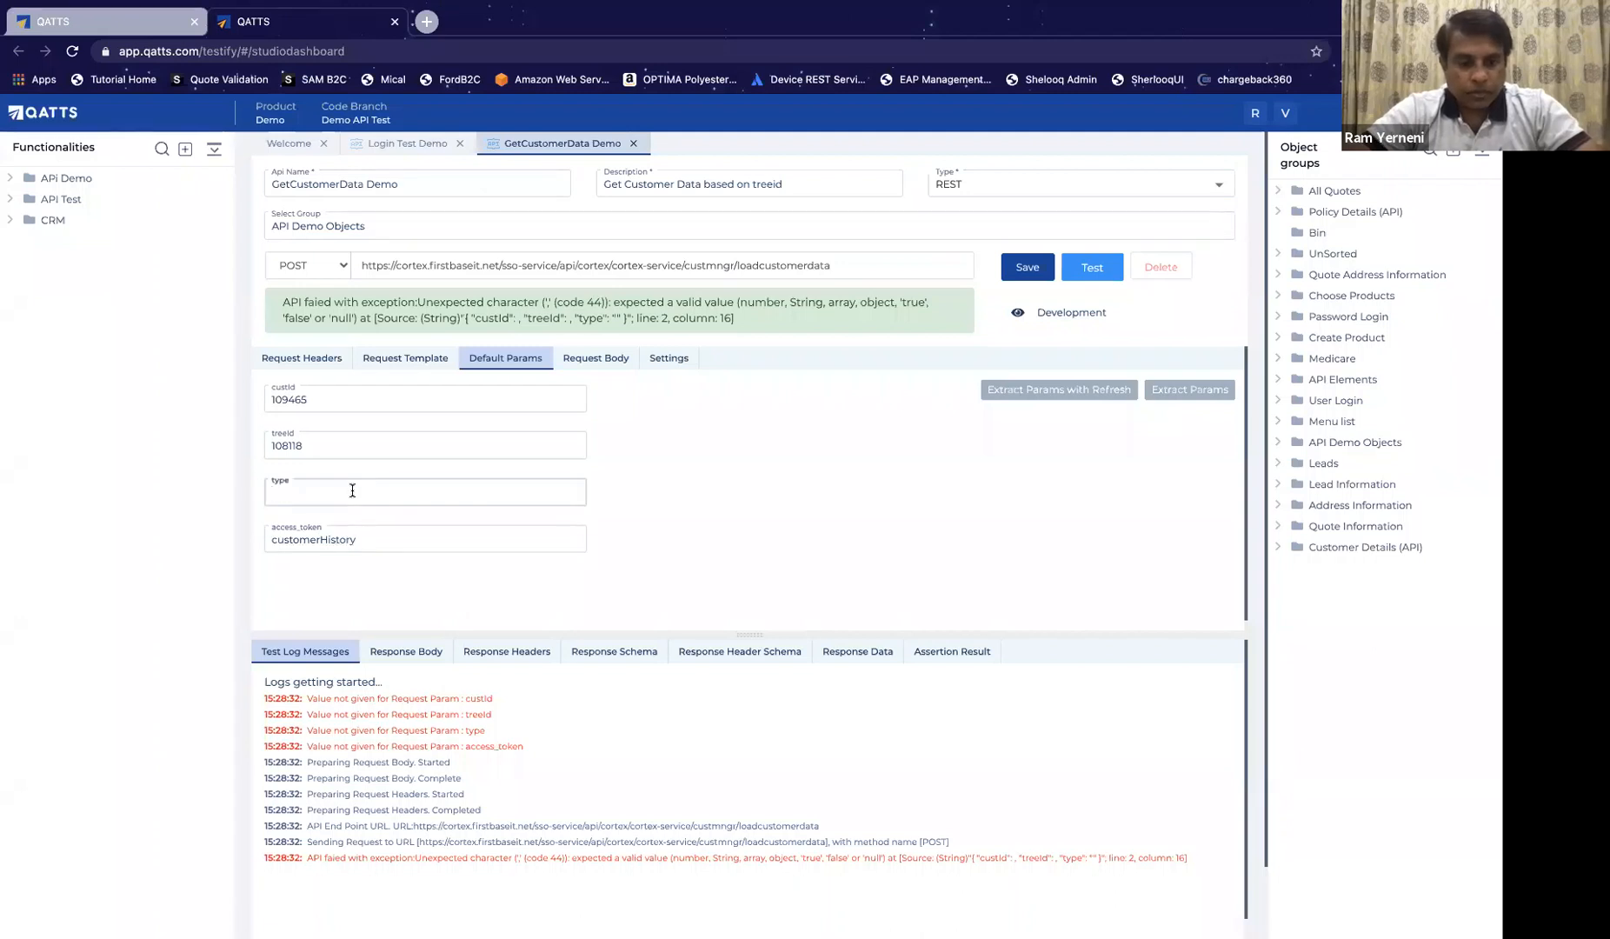
key("super+v")
left_click(354, 570)
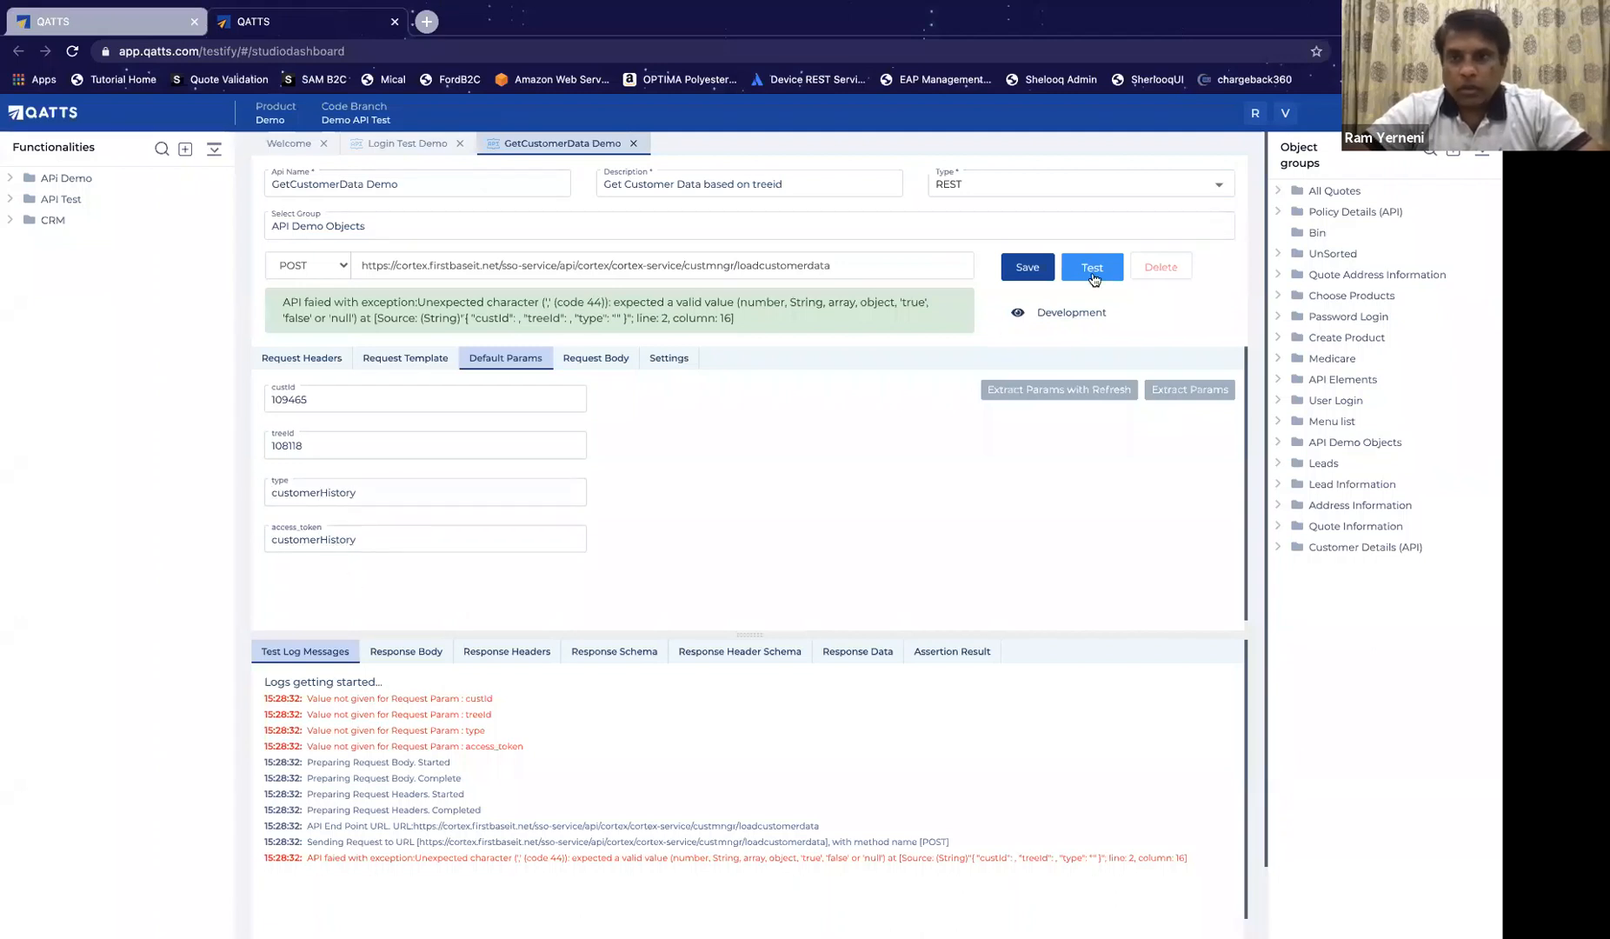
left_click(1027, 268)
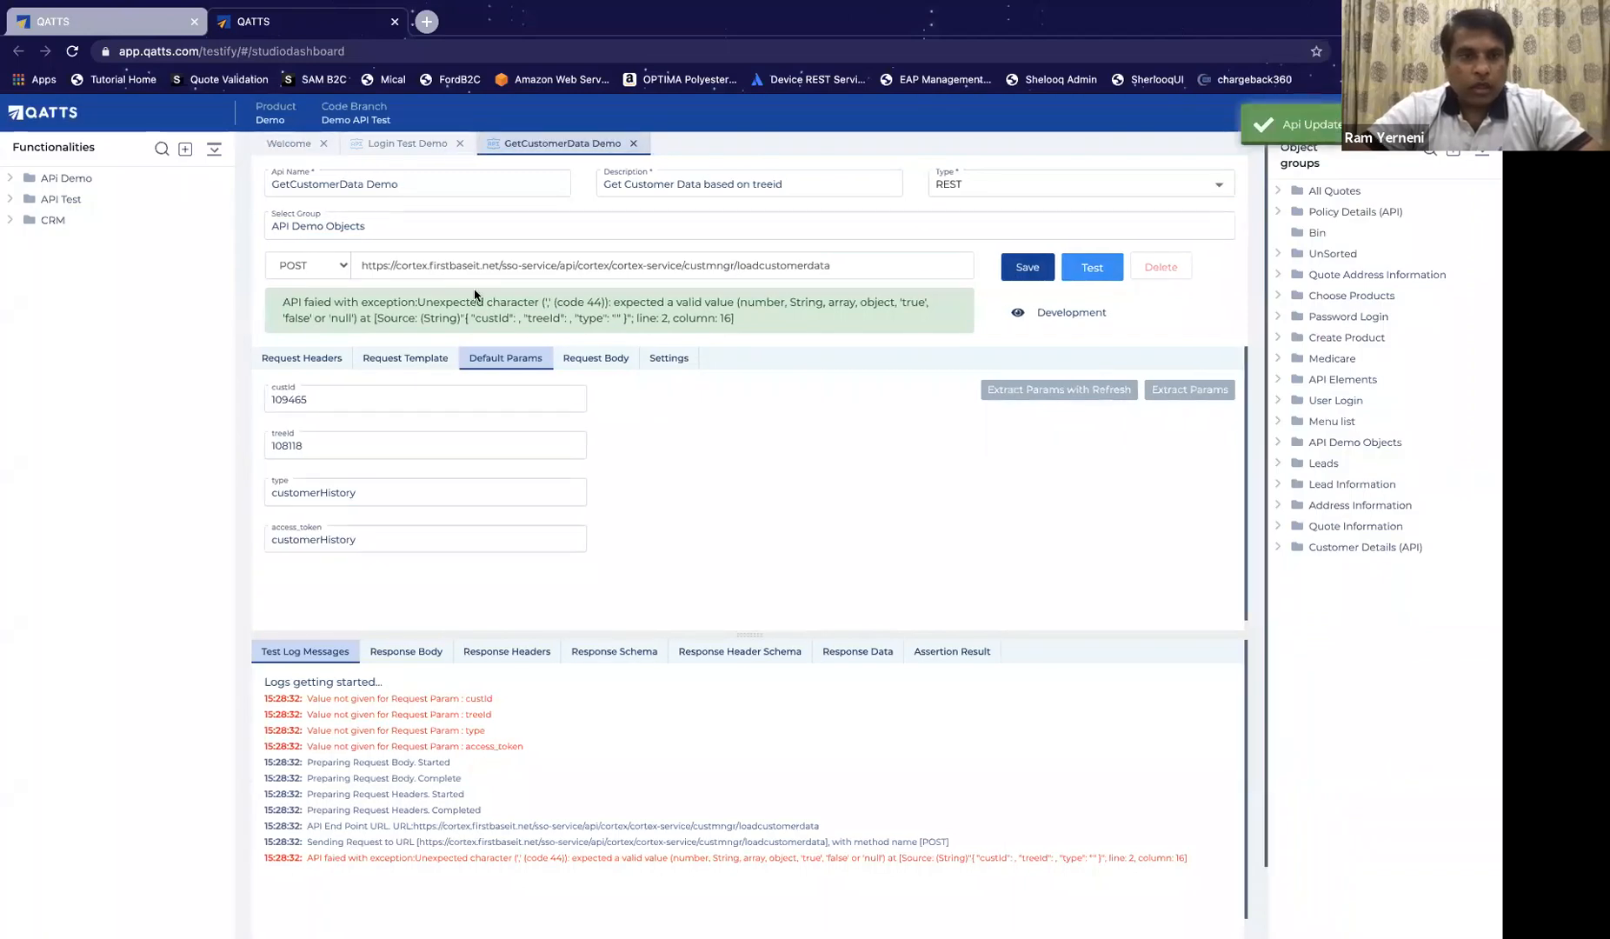
Step: Run a test of the Login Test Demo API with its default parameters and expand authDetails in the response body
left_click(408, 146)
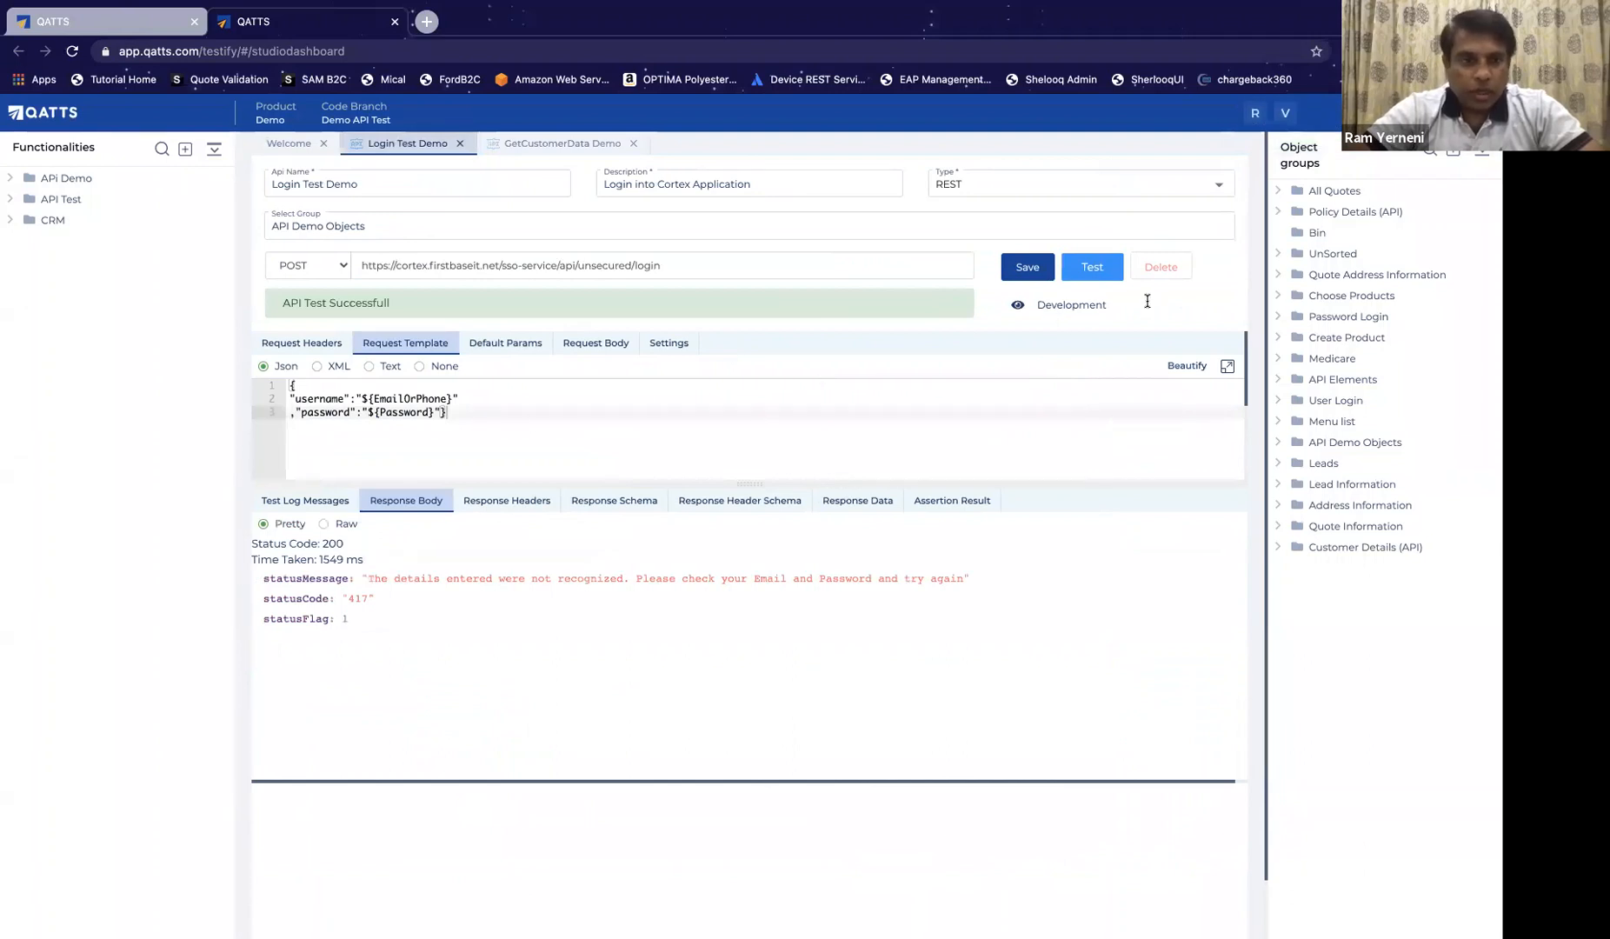
left_click(529, 342)
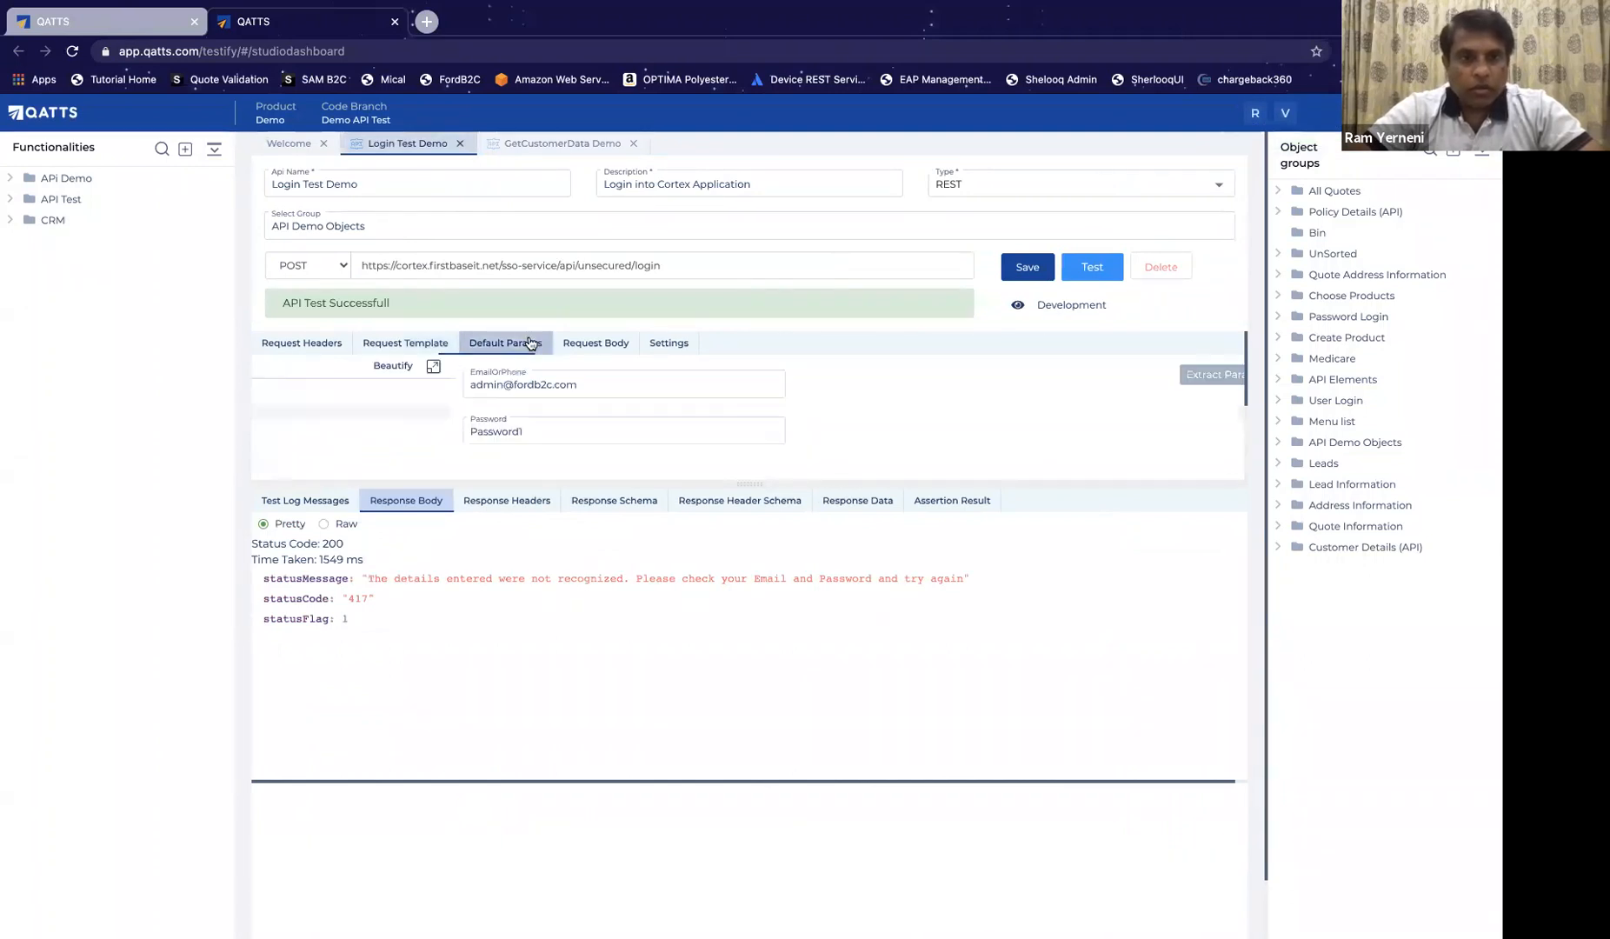
left_click(1085, 270)
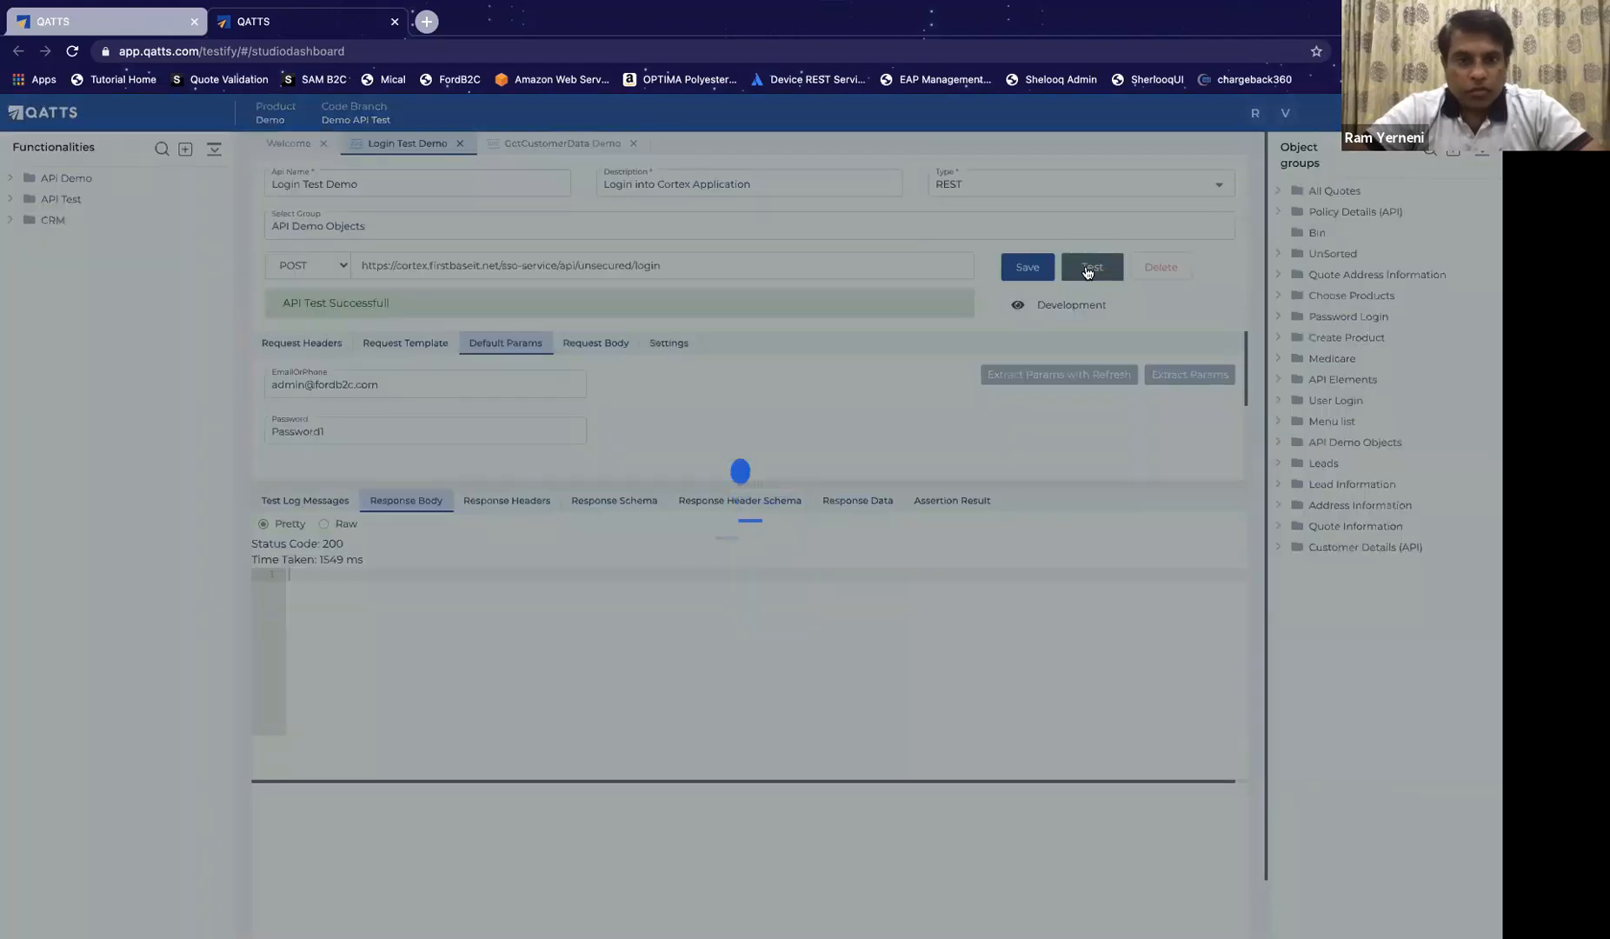
scroll(729, 682, "down", 1)
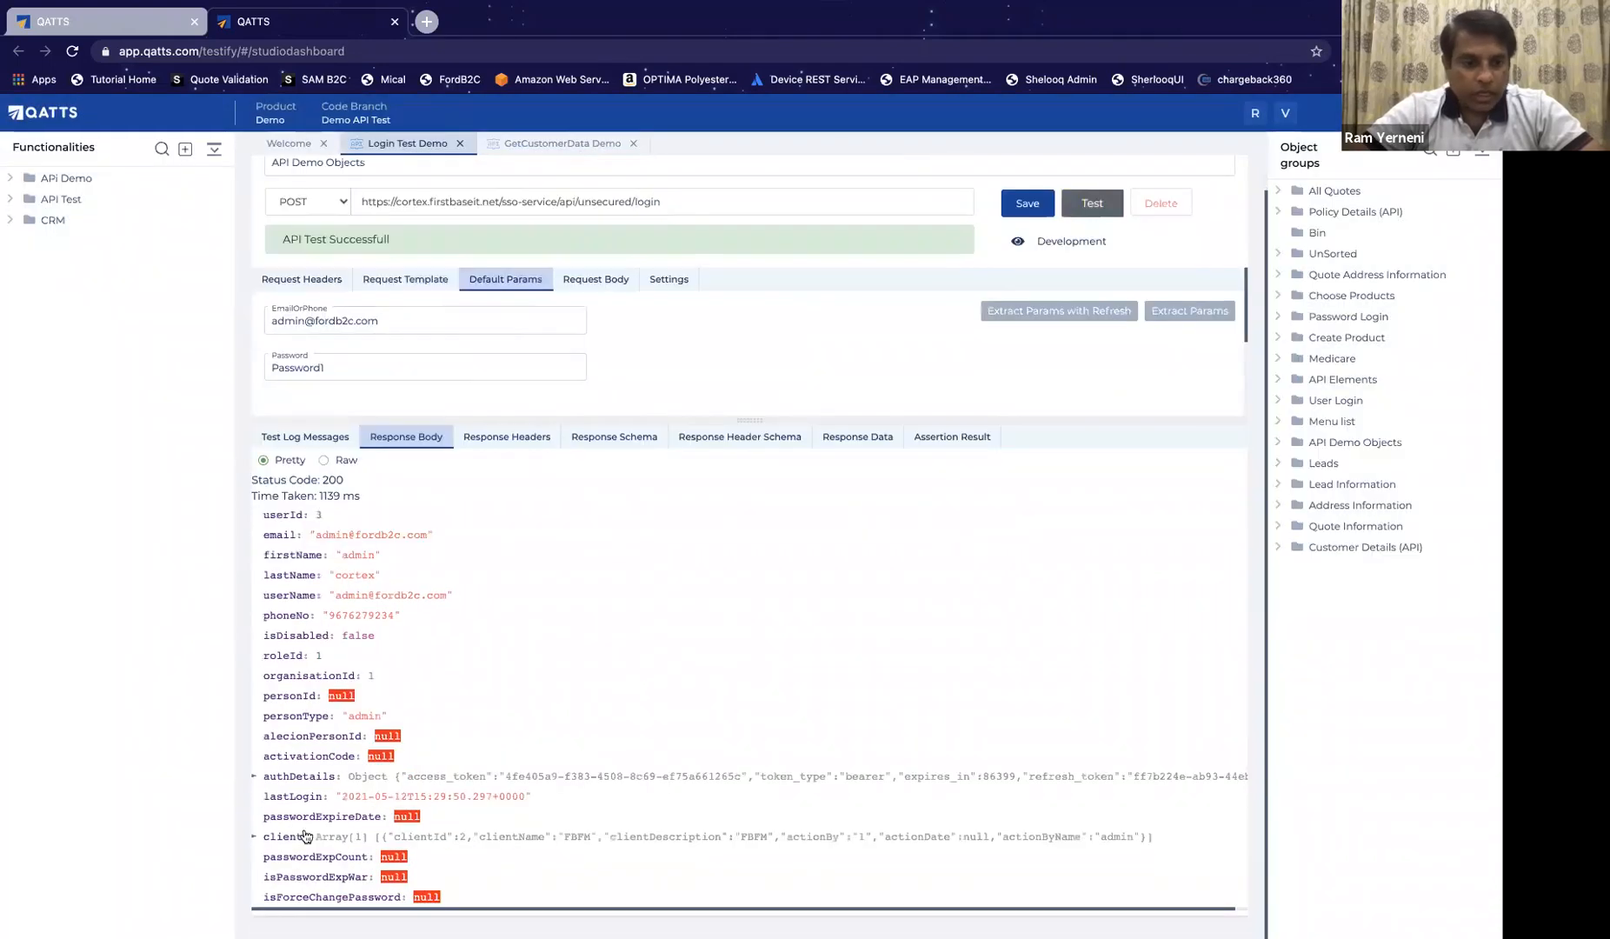
left_click(254, 777)
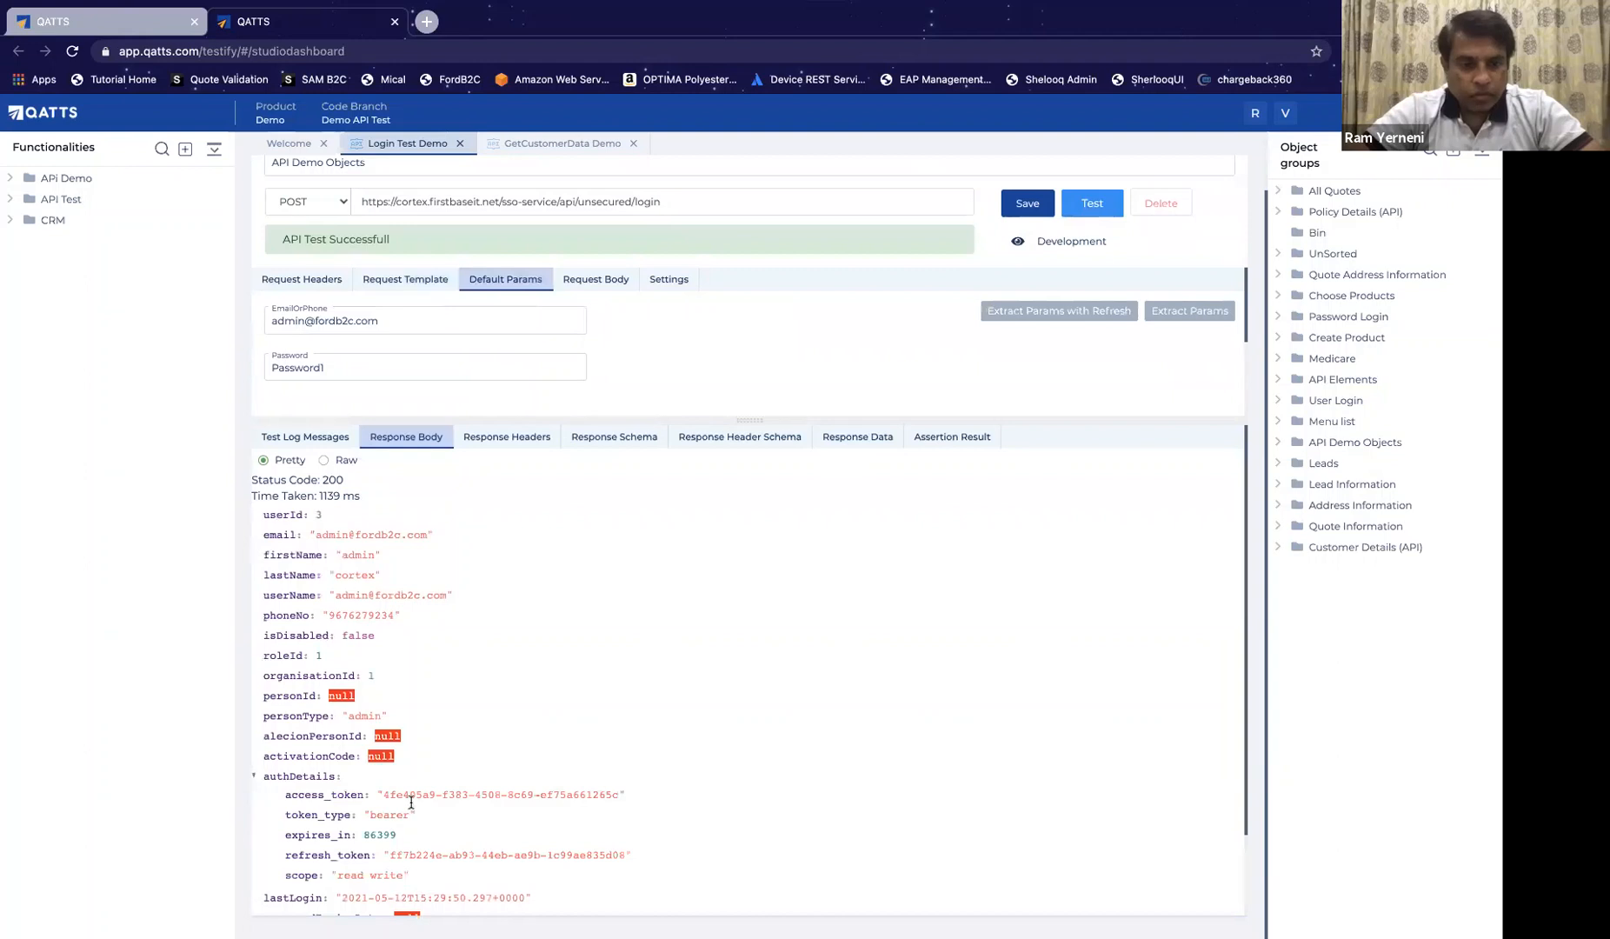
Step: Copy the access token from the login response, replace GetCustomerData Demo's default access_token with it, and save the API
left_click_drag(386, 794, 619, 793)
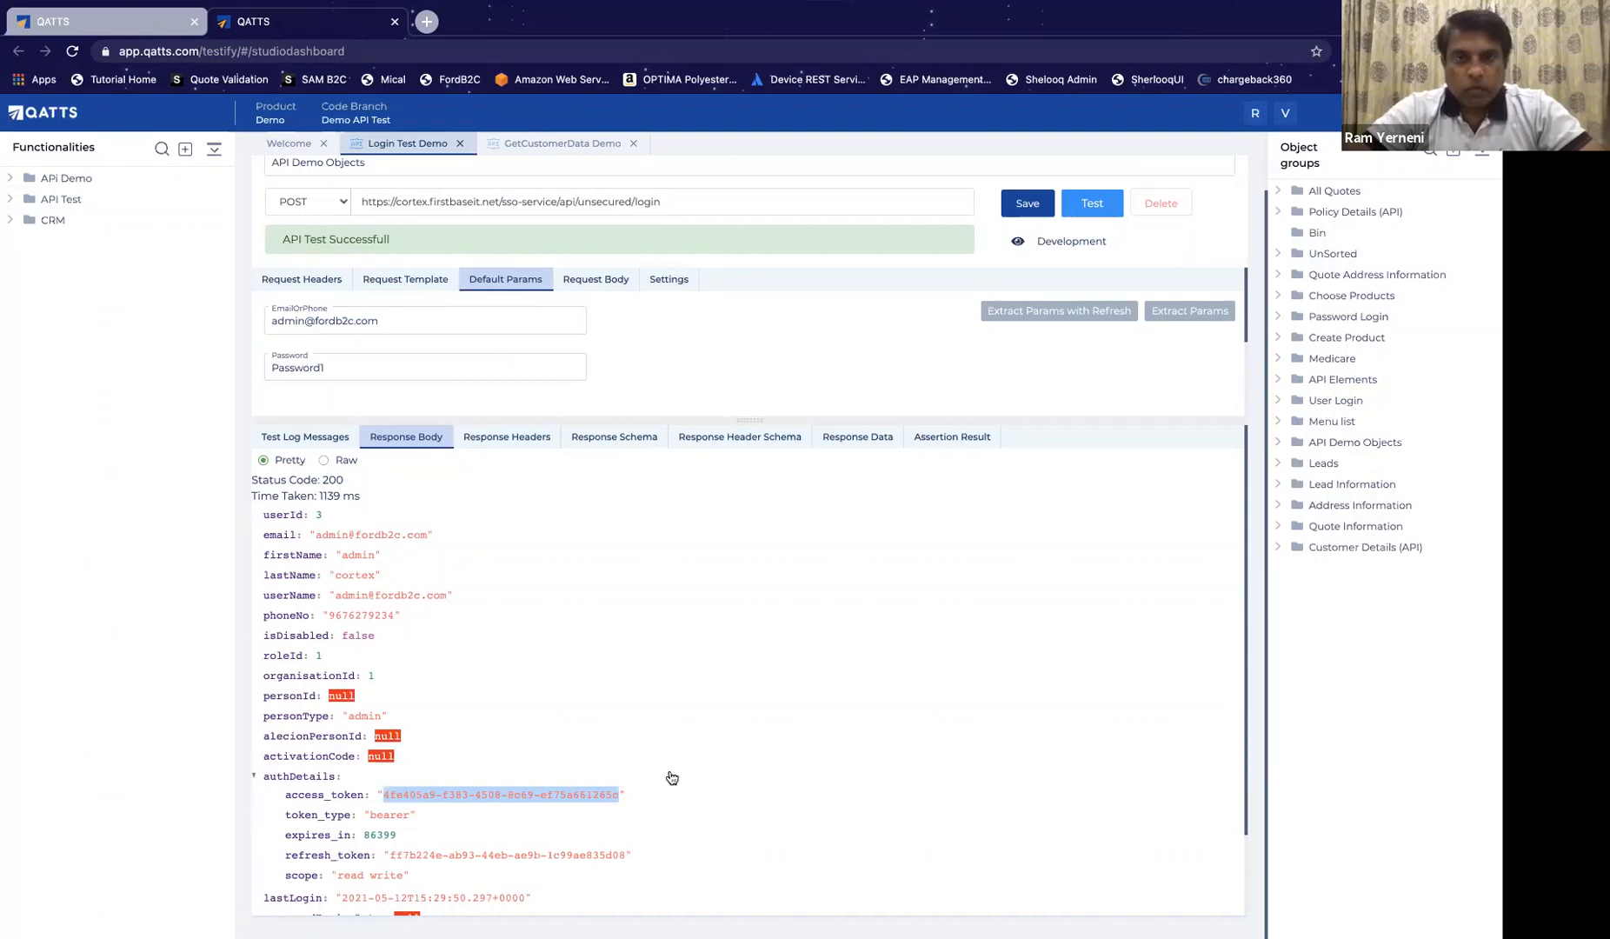
left_click(570, 156)
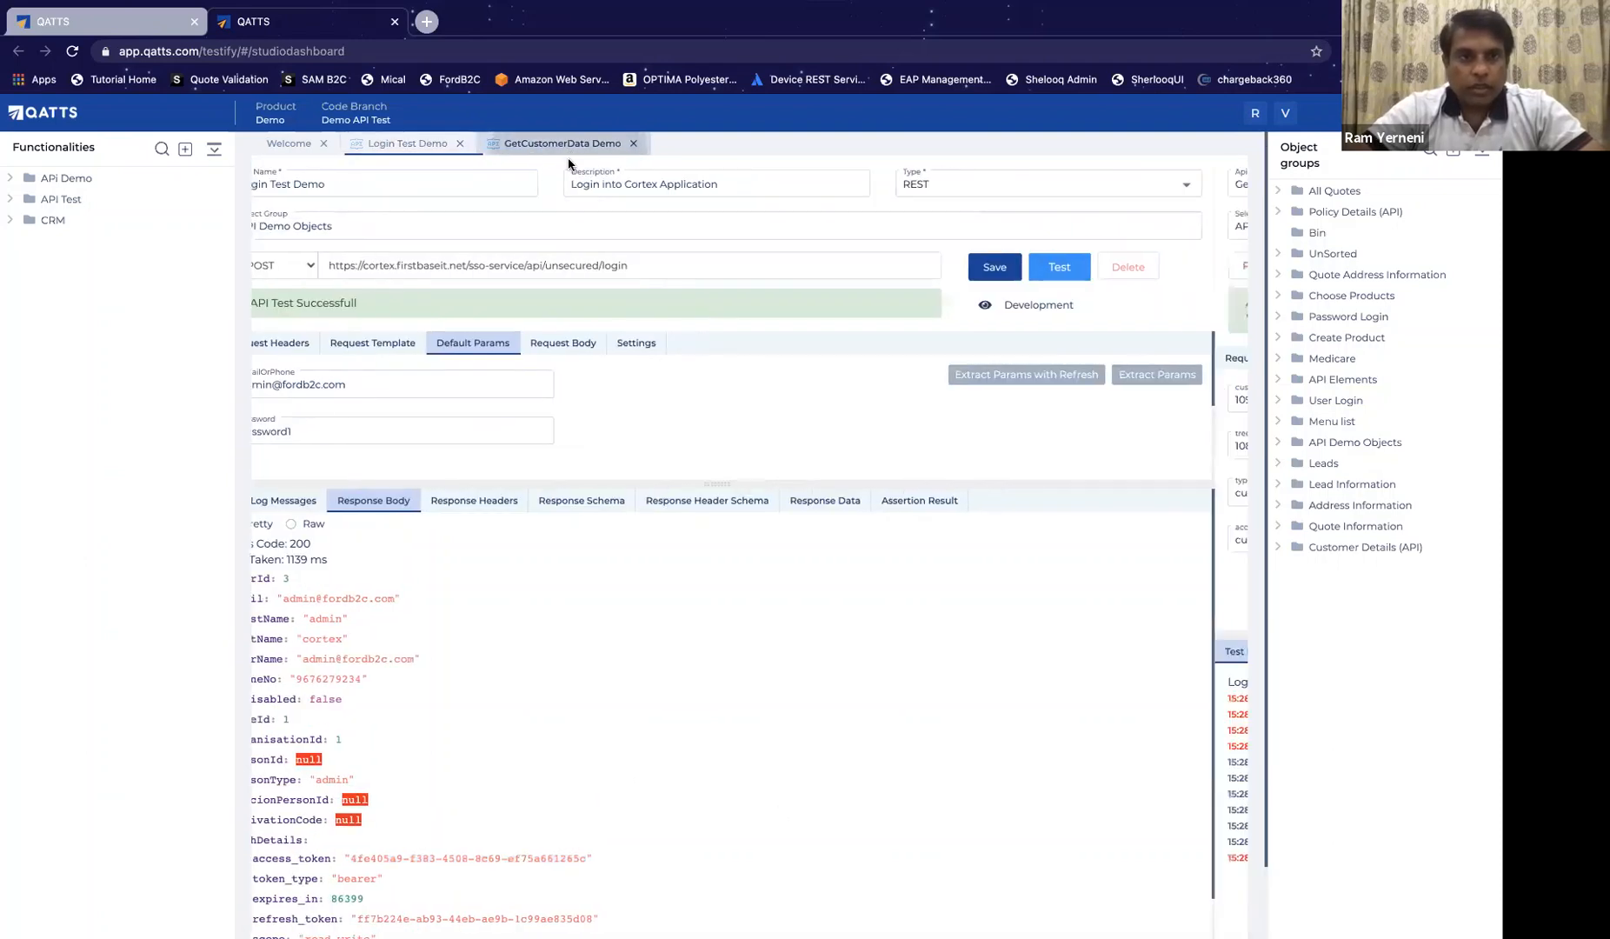
double_click(445, 540)
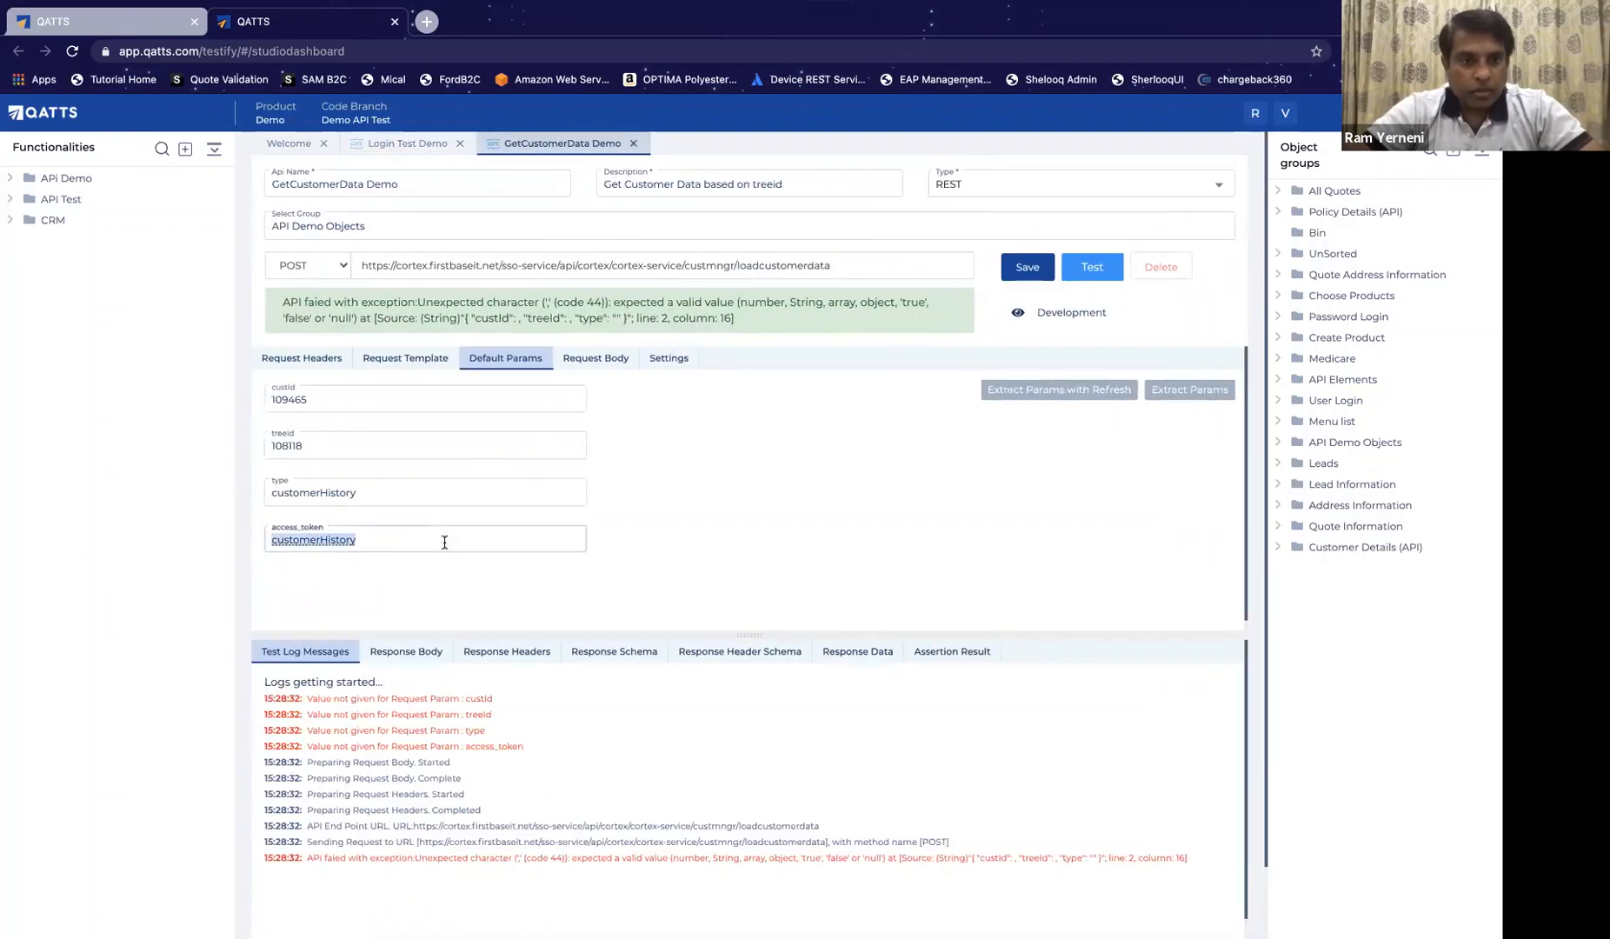
key("ctrl+v")
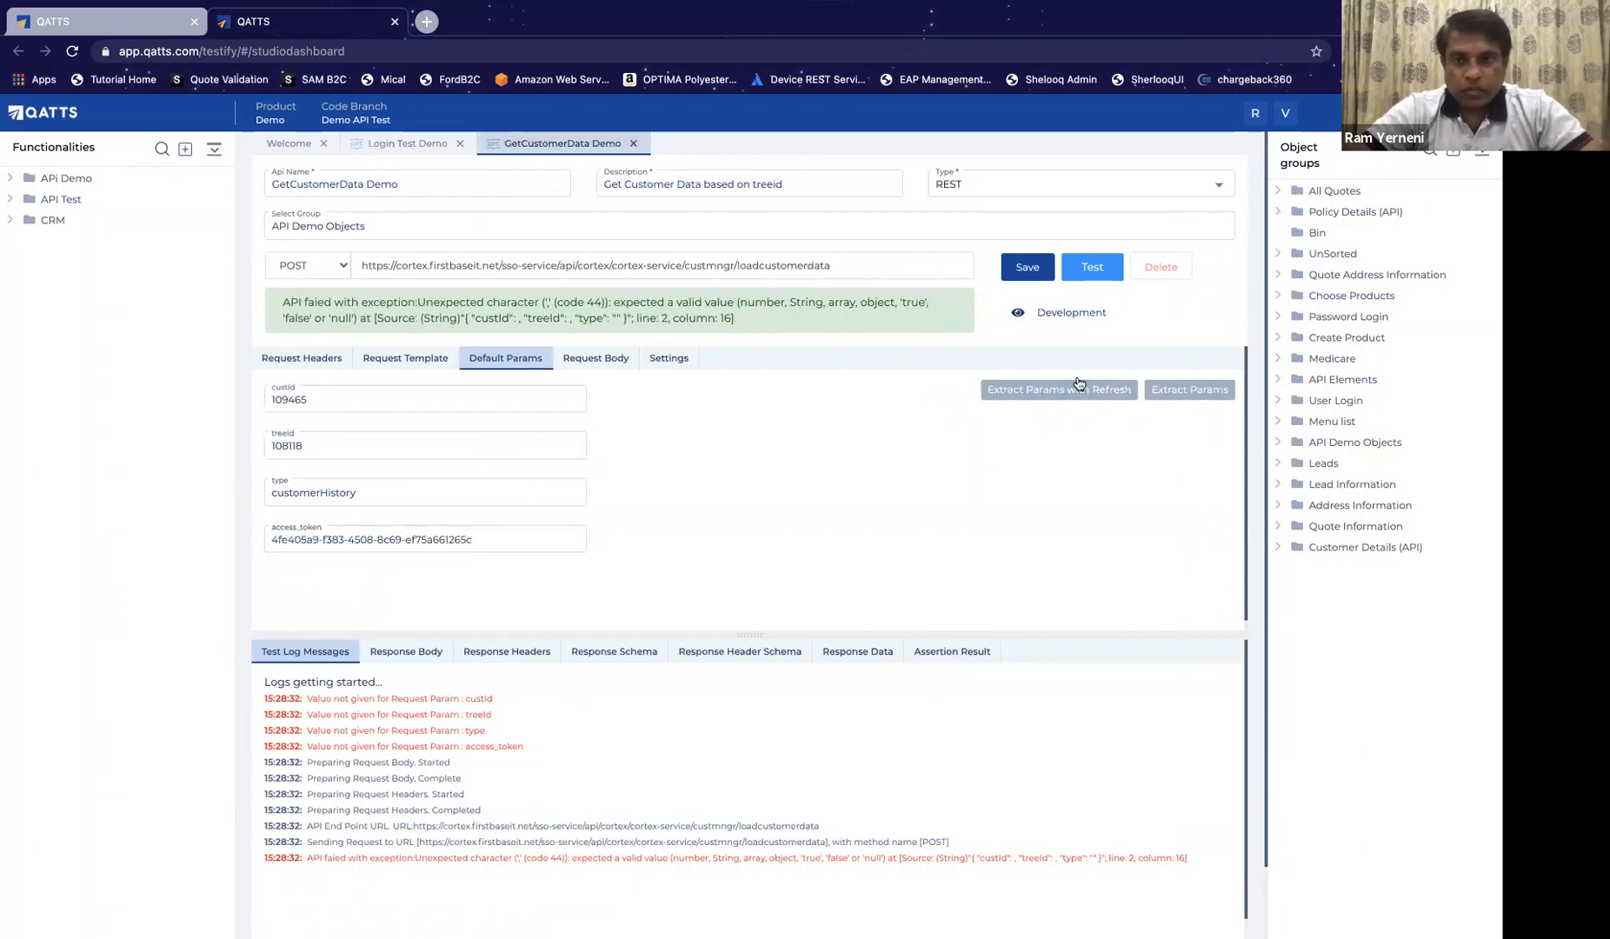
left_click(1027, 268)
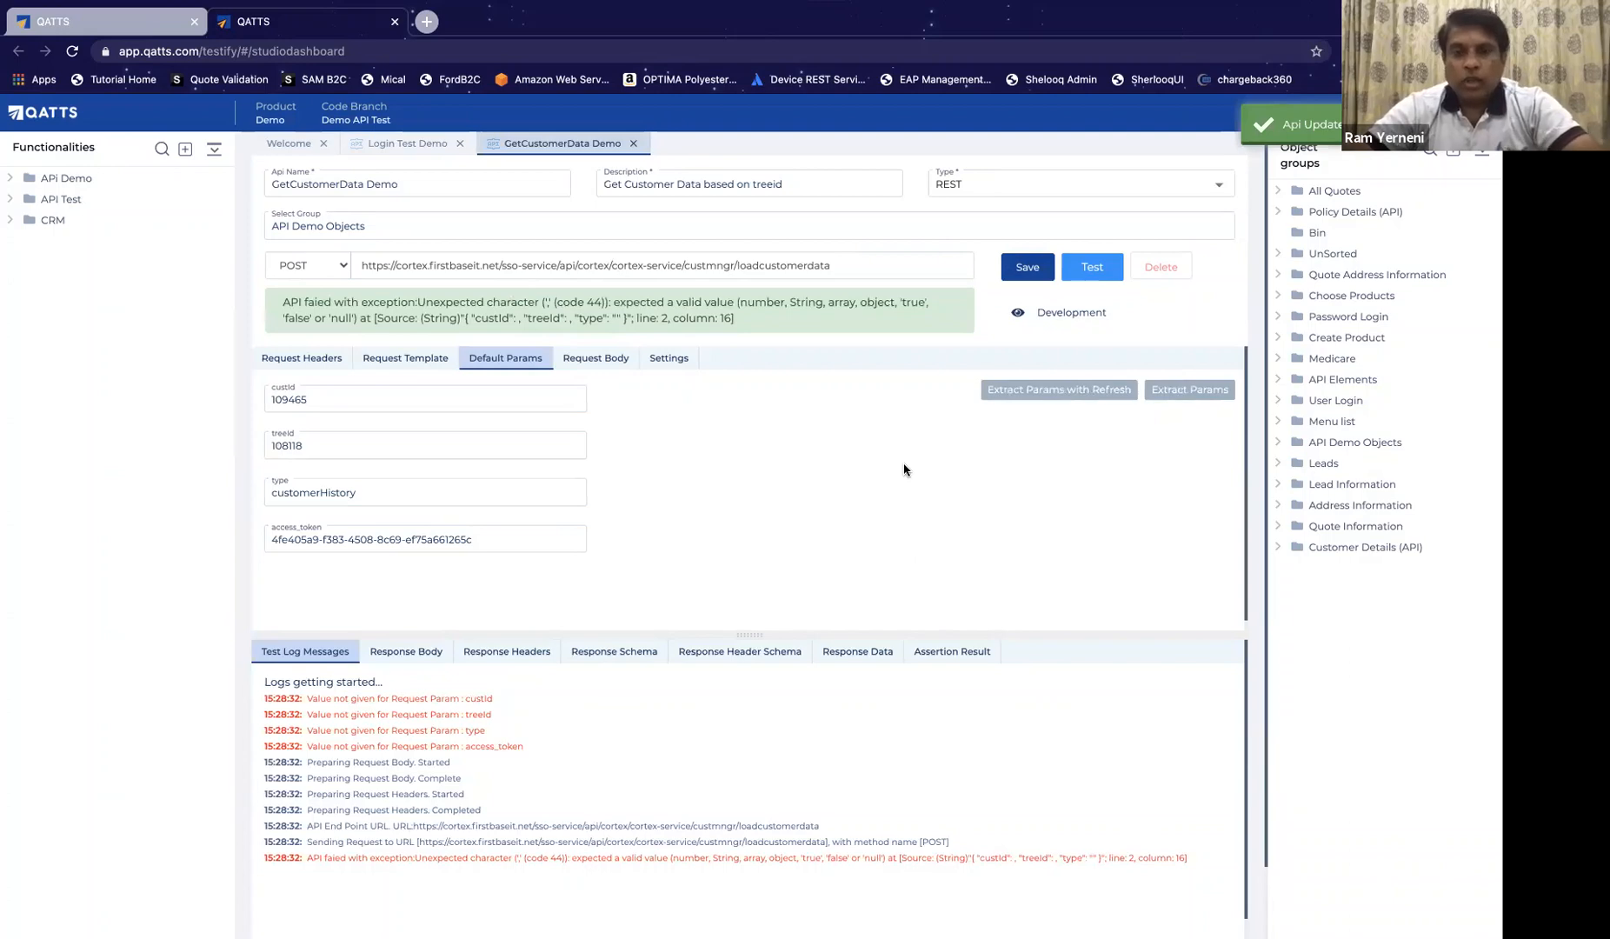
Step: Test the GetCustomerData Demo API and examine the response body's status code and the customer records under responseObject
left_click(1099, 275)
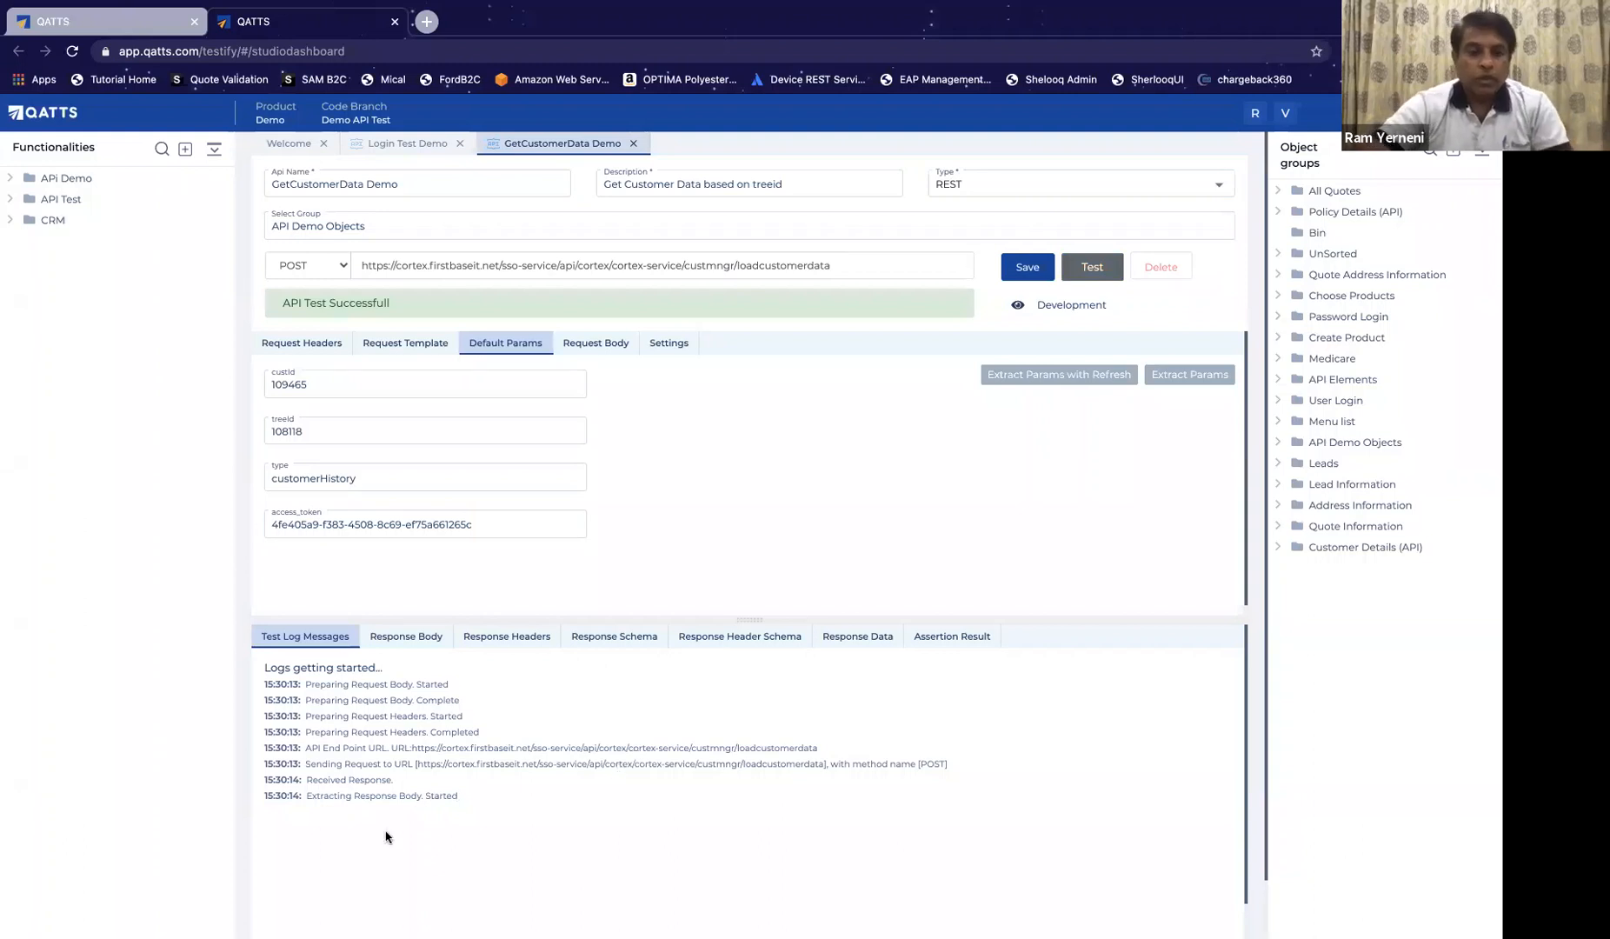
left_click(412, 638)
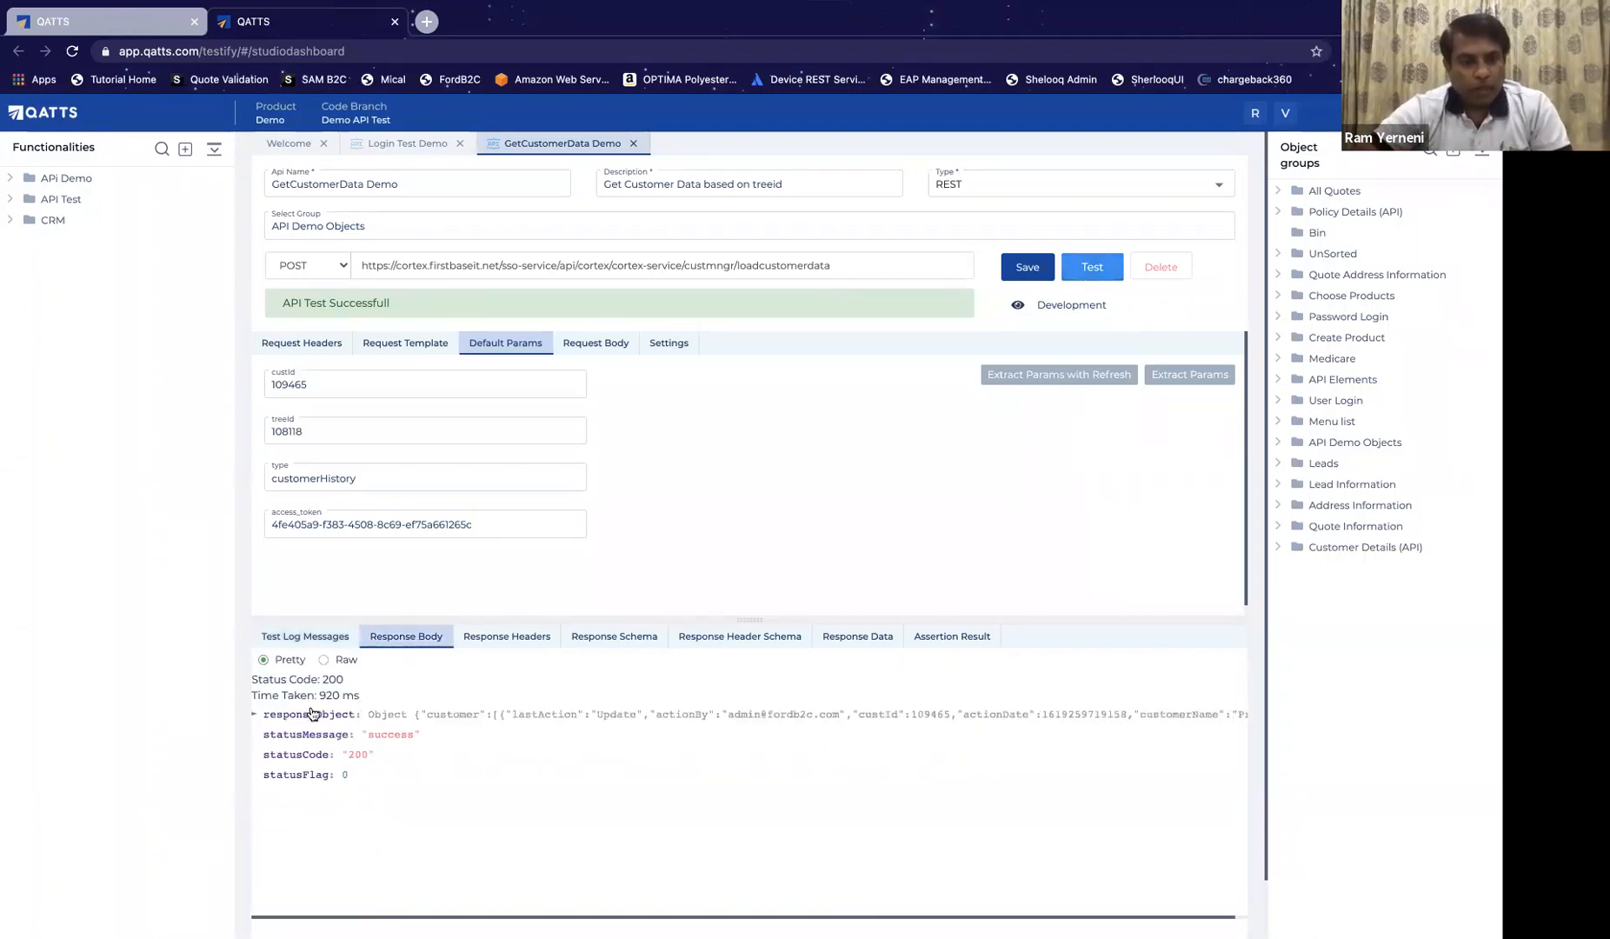
left_click(254, 714)
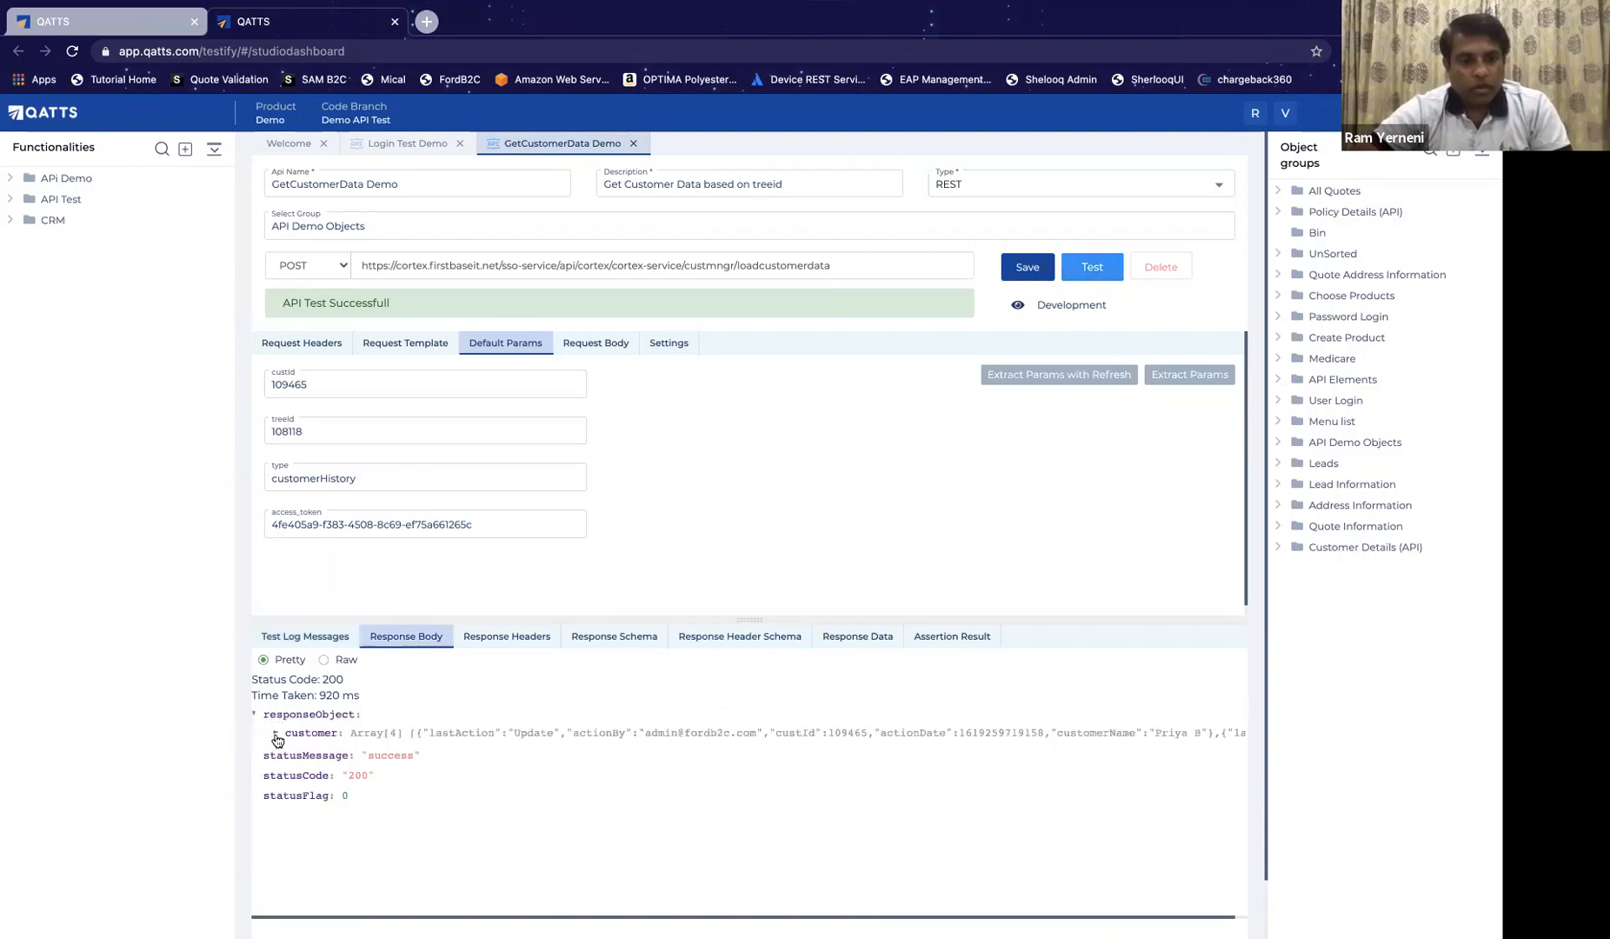
left_click(276, 734)
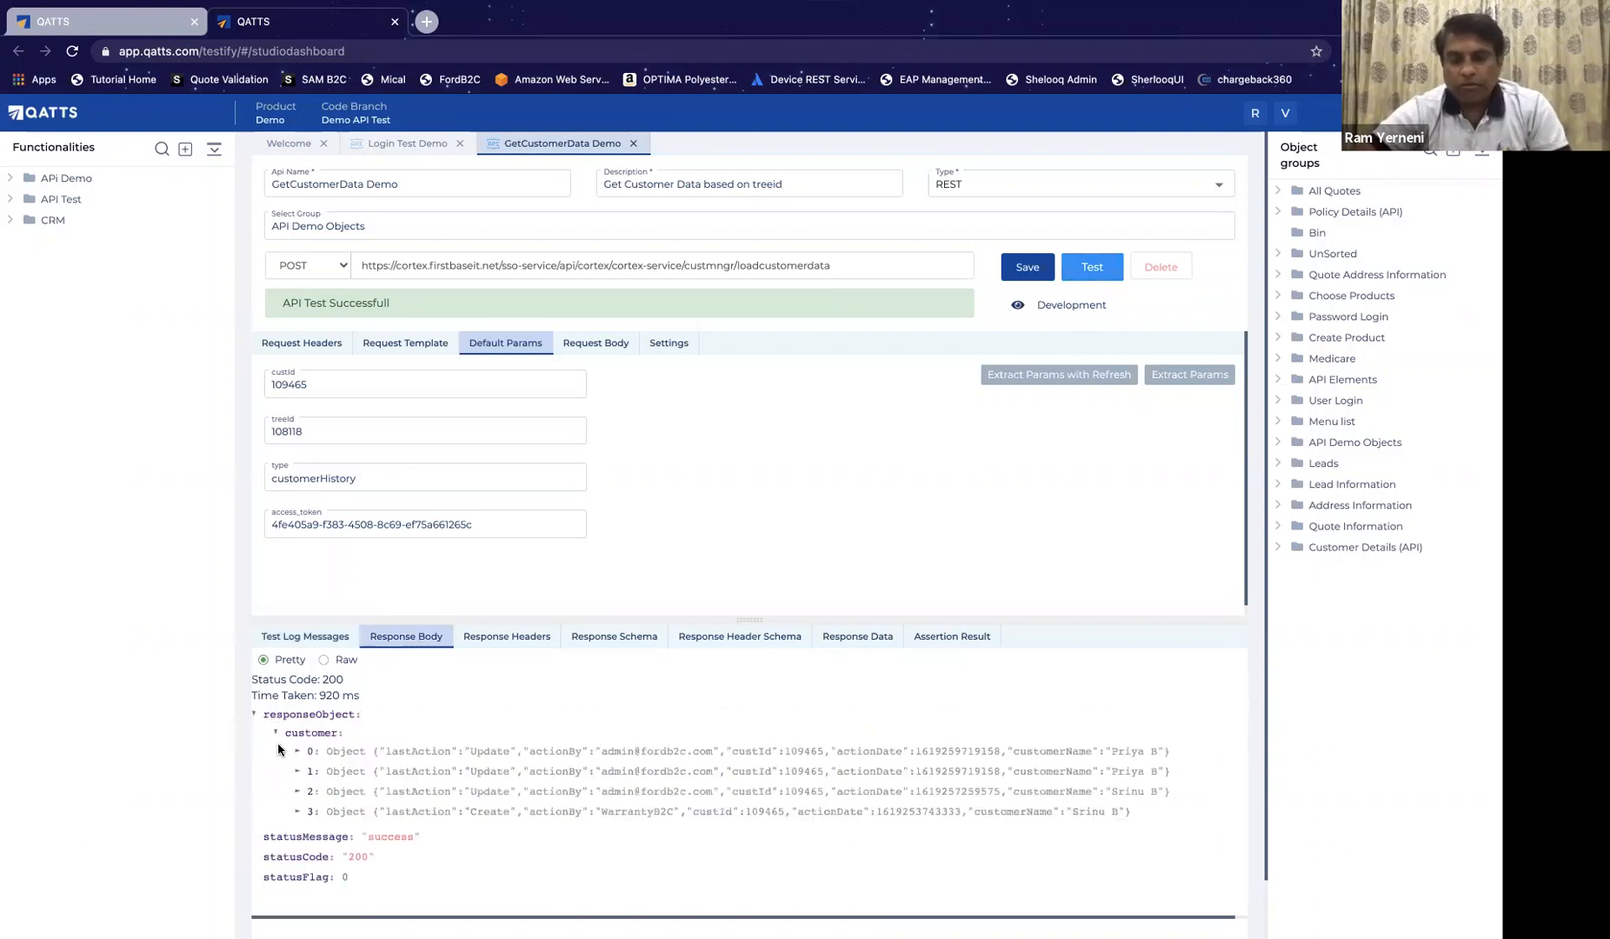
double_click(328, 681)
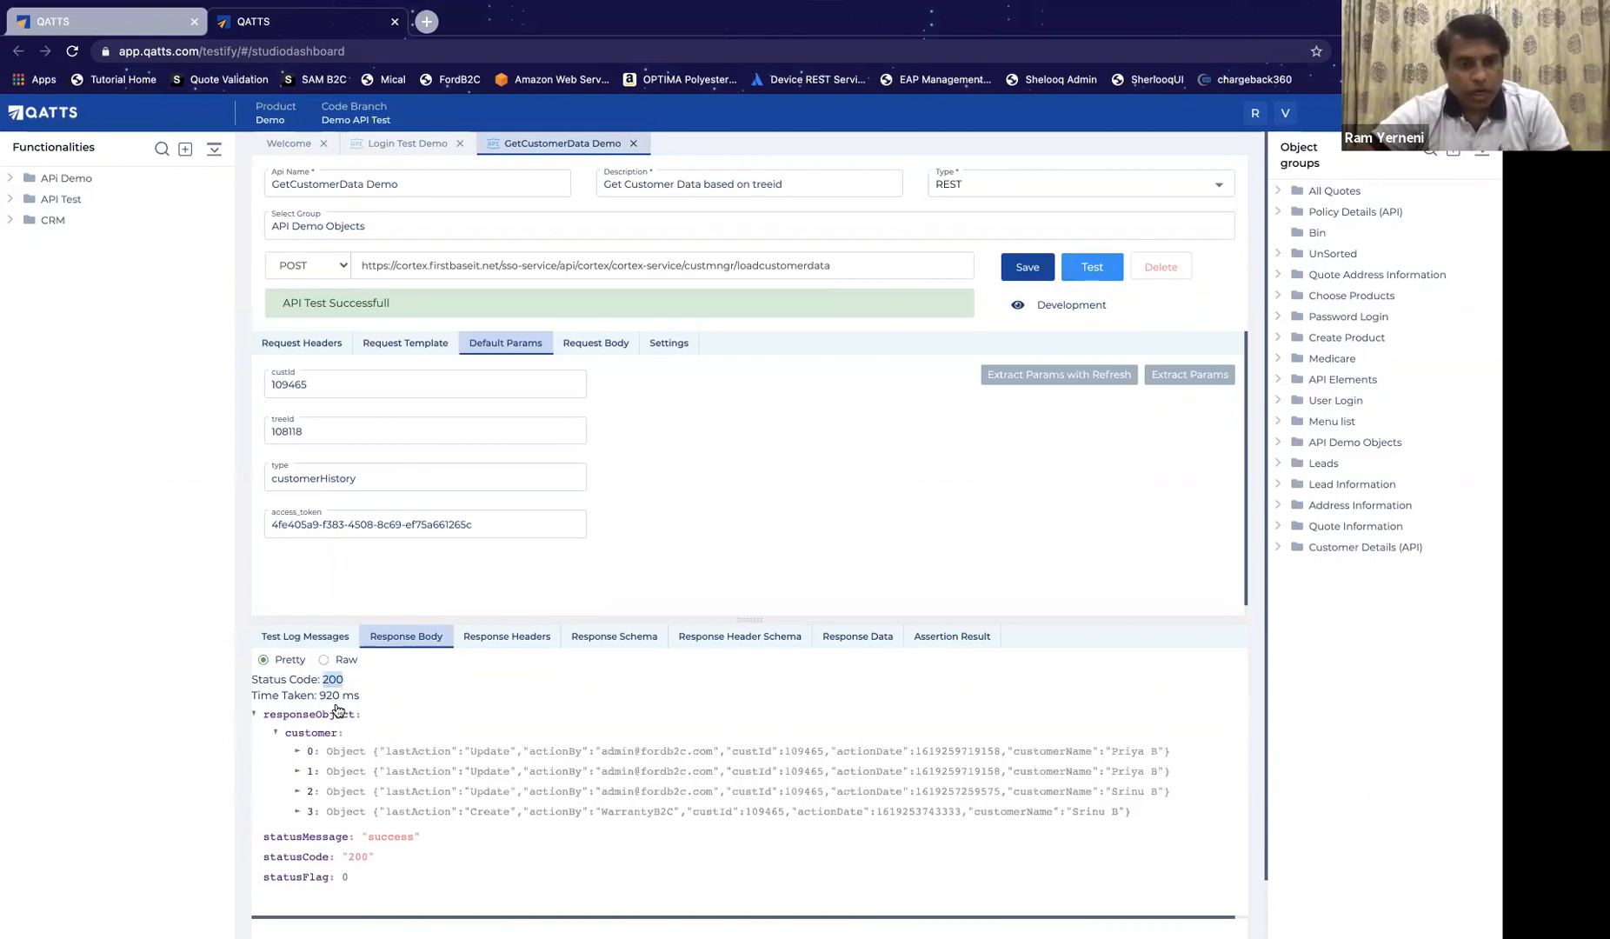
Step: Examine the GetCustomerData Demo test's time taken, response headers and the customer array in the response body
double_click(329, 695)
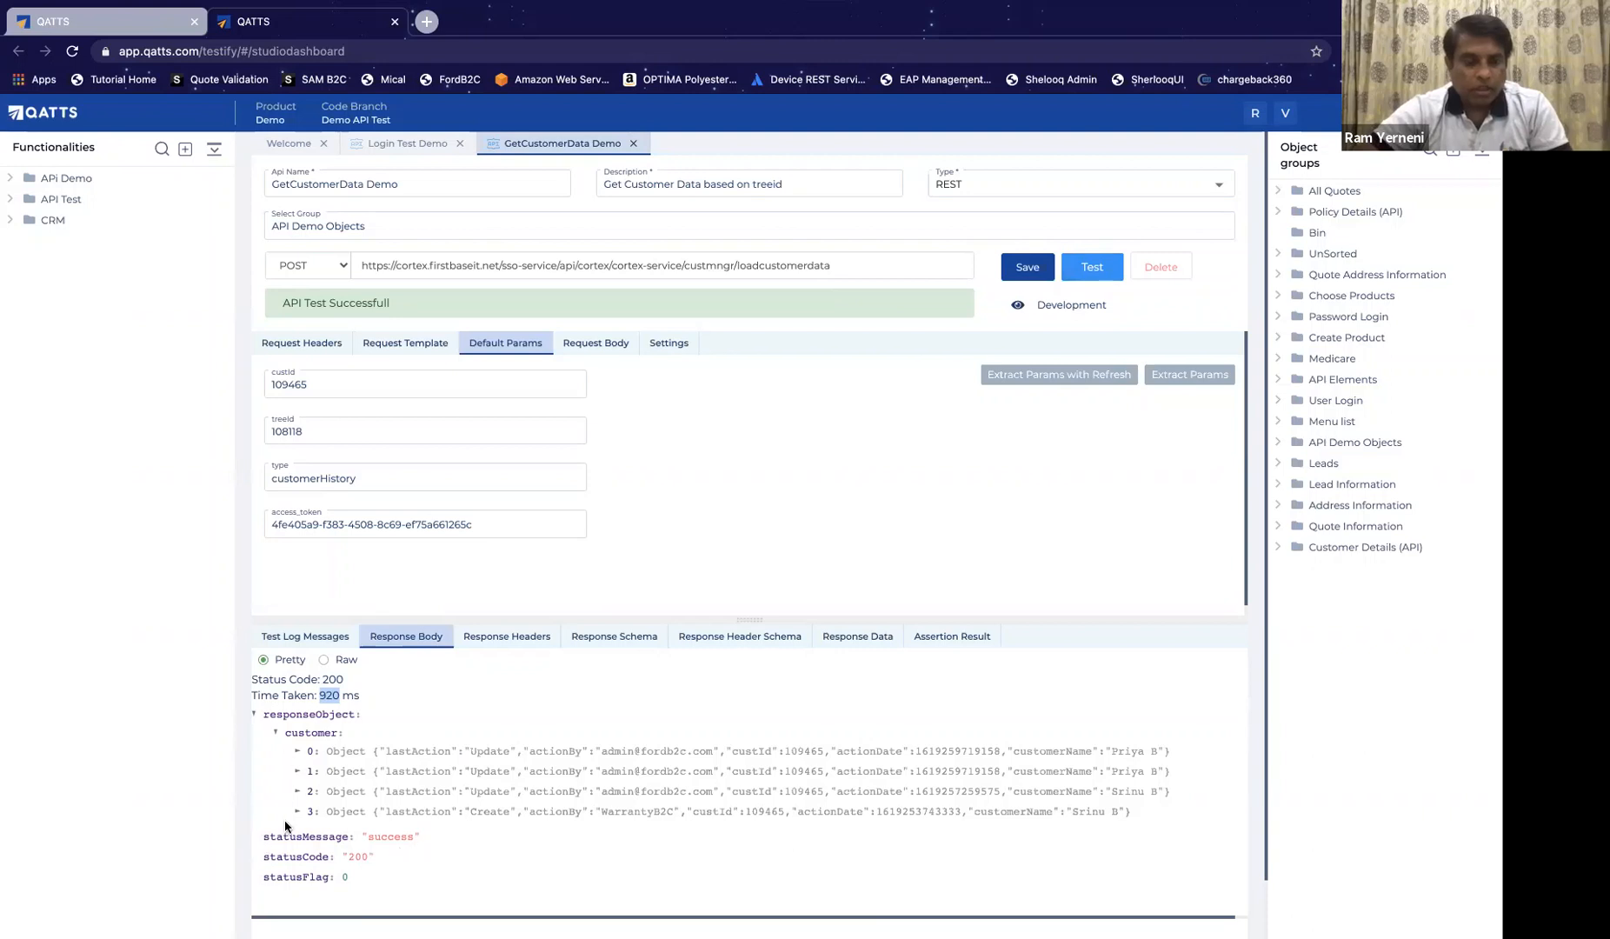
left_click(527, 637)
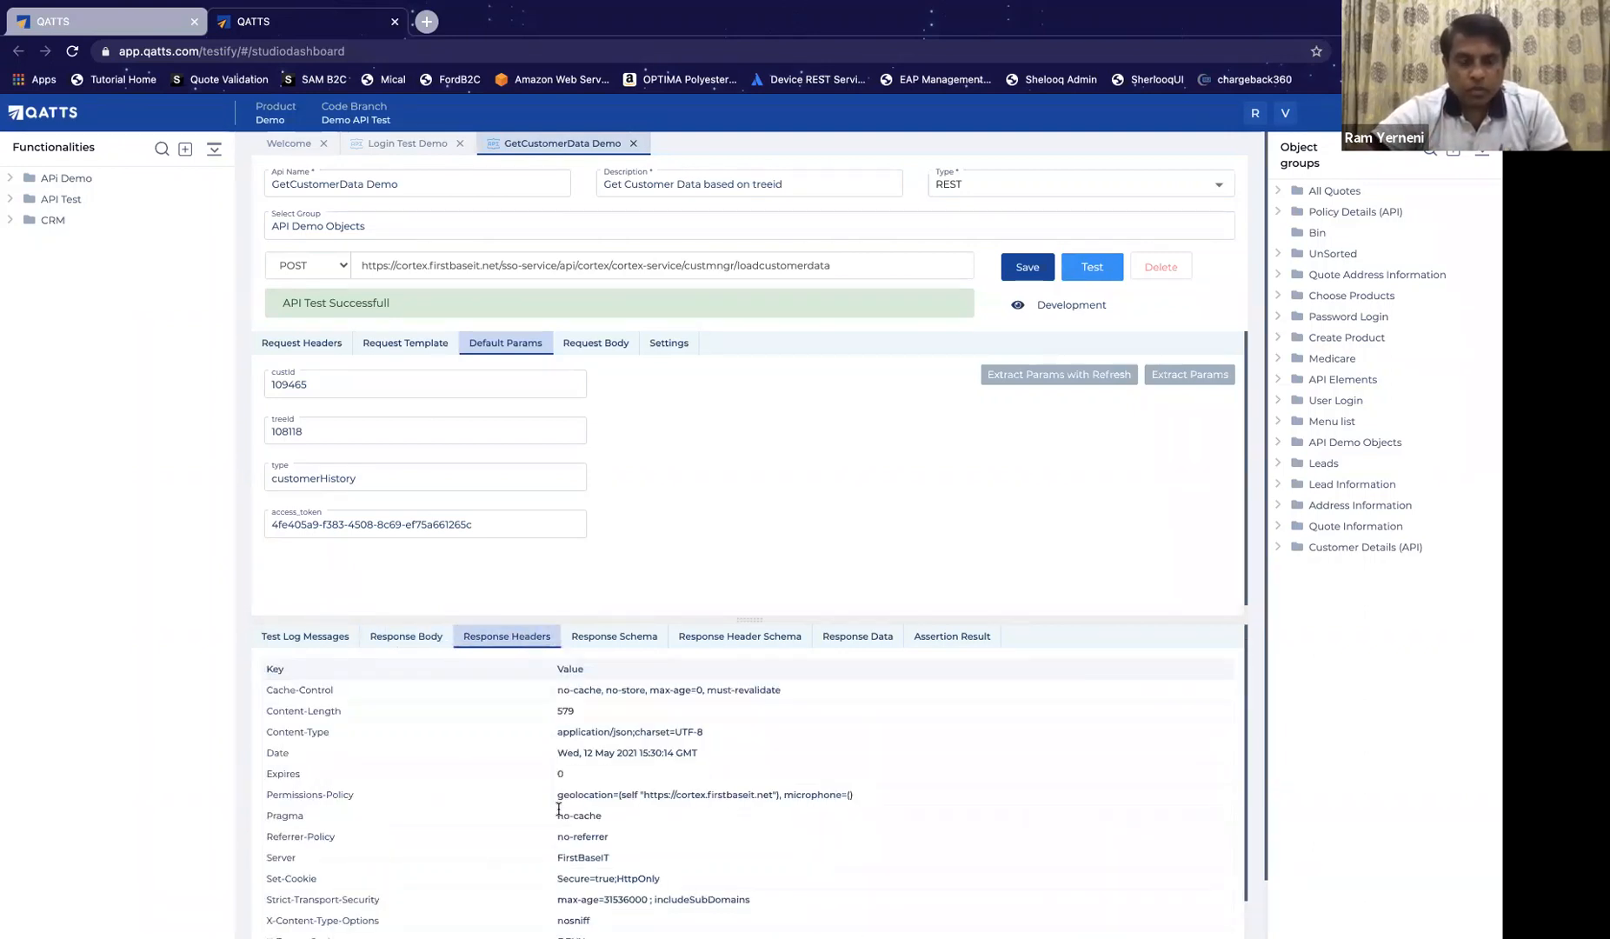
scroll(559, 809, "down", 2)
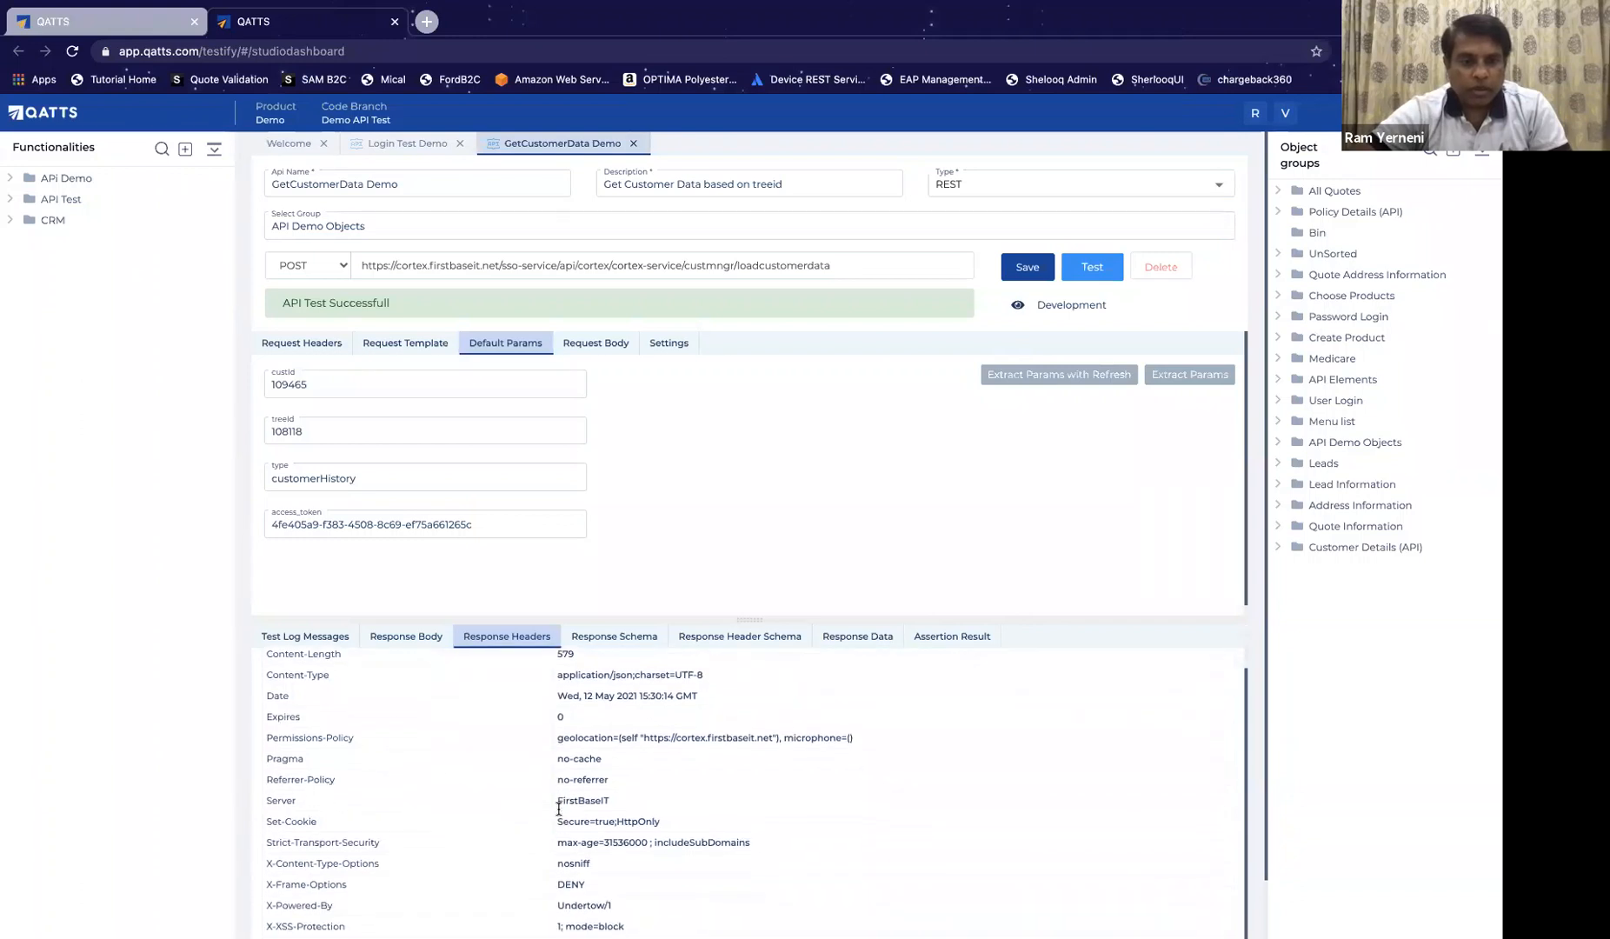
scroll(559, 810, "up", 2)
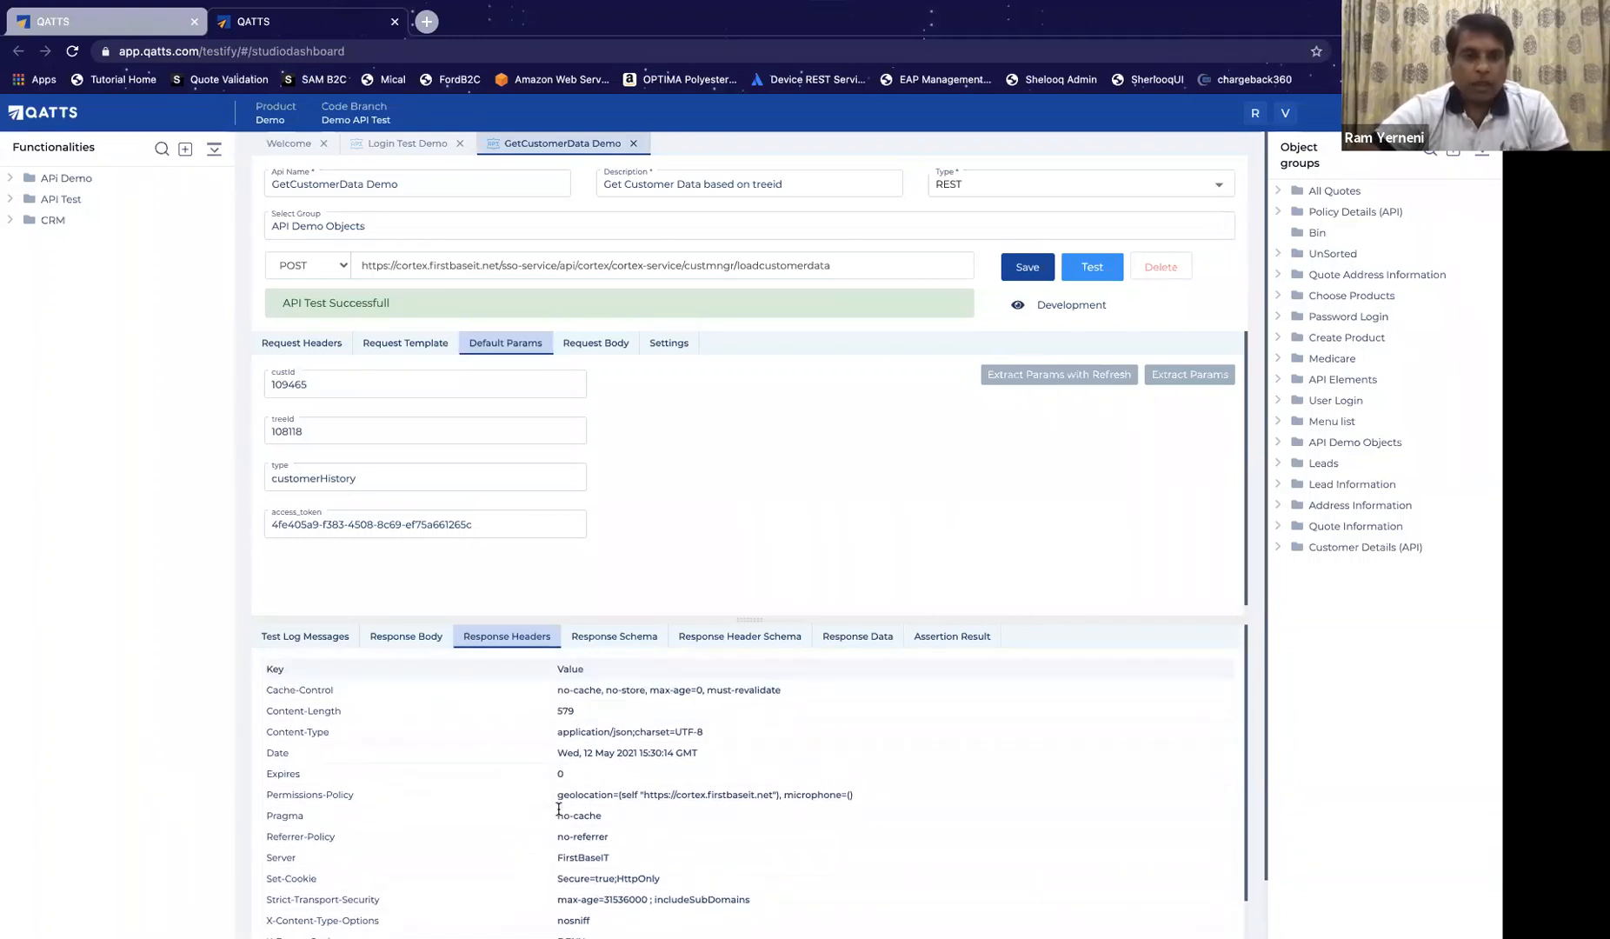
left_click(421, 637)
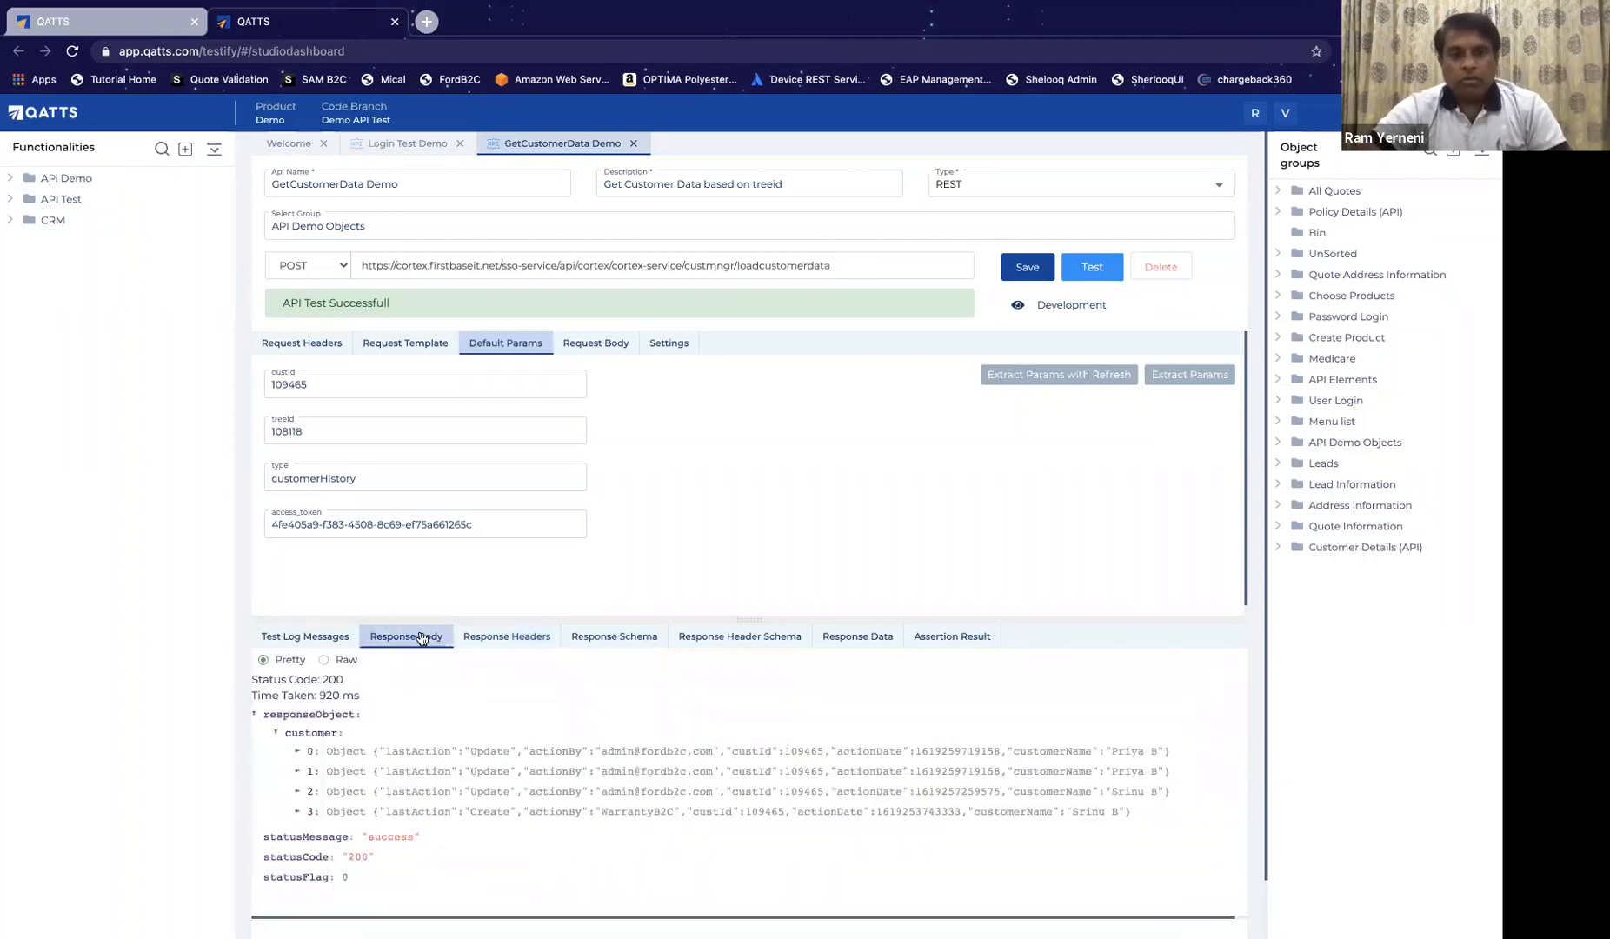
left_click(497, 638)
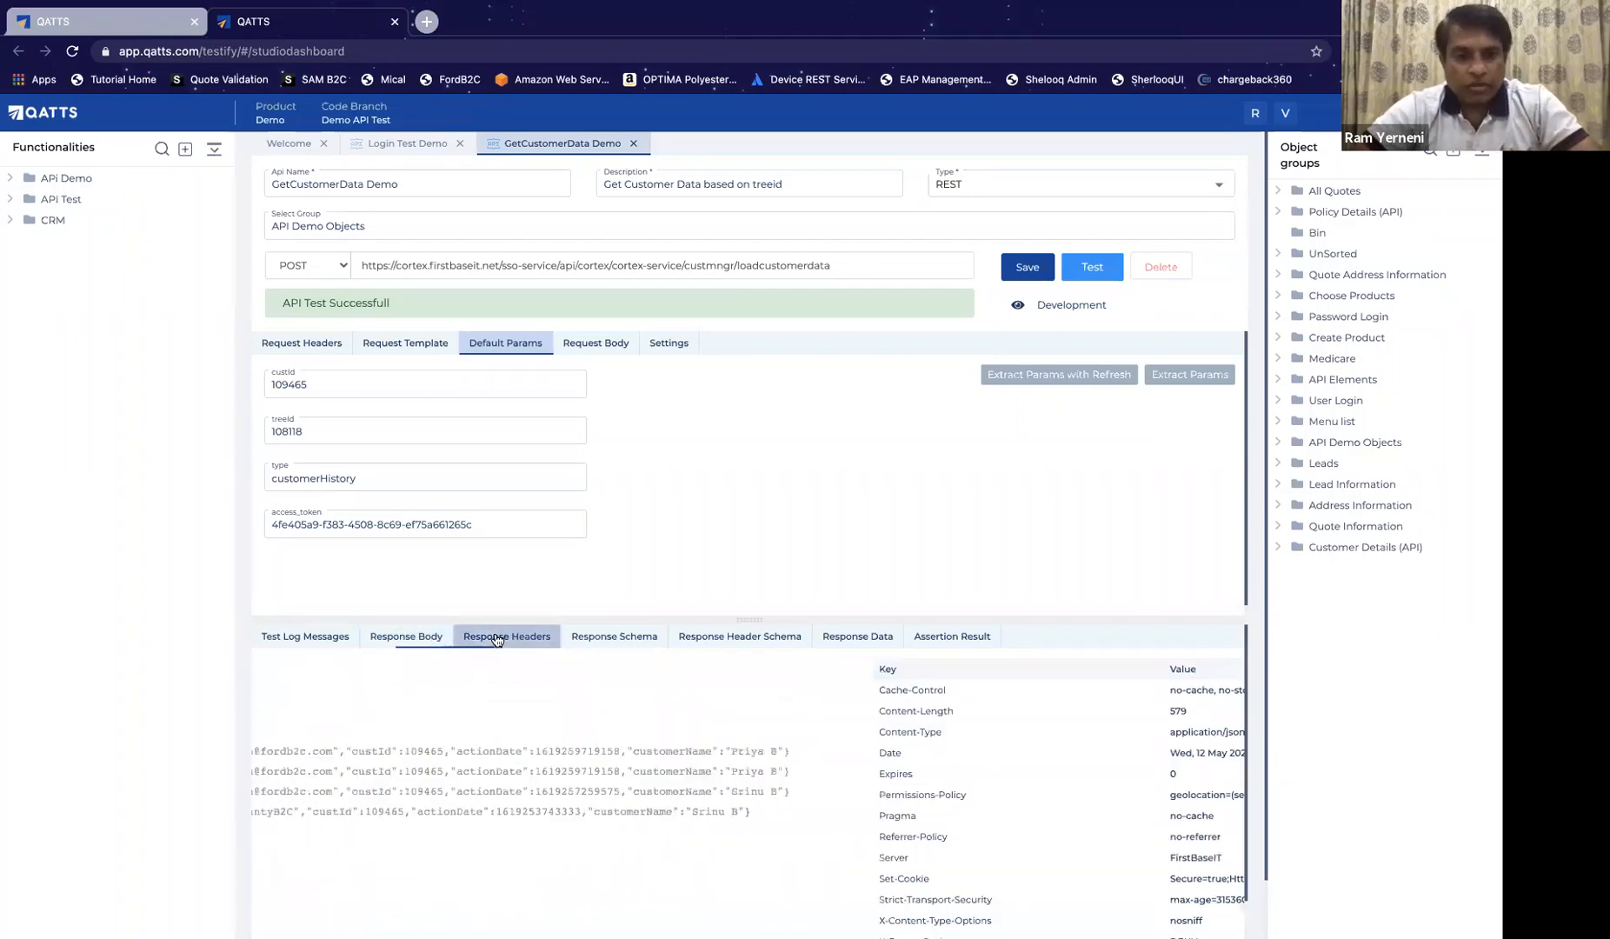
left_click(405, 638)
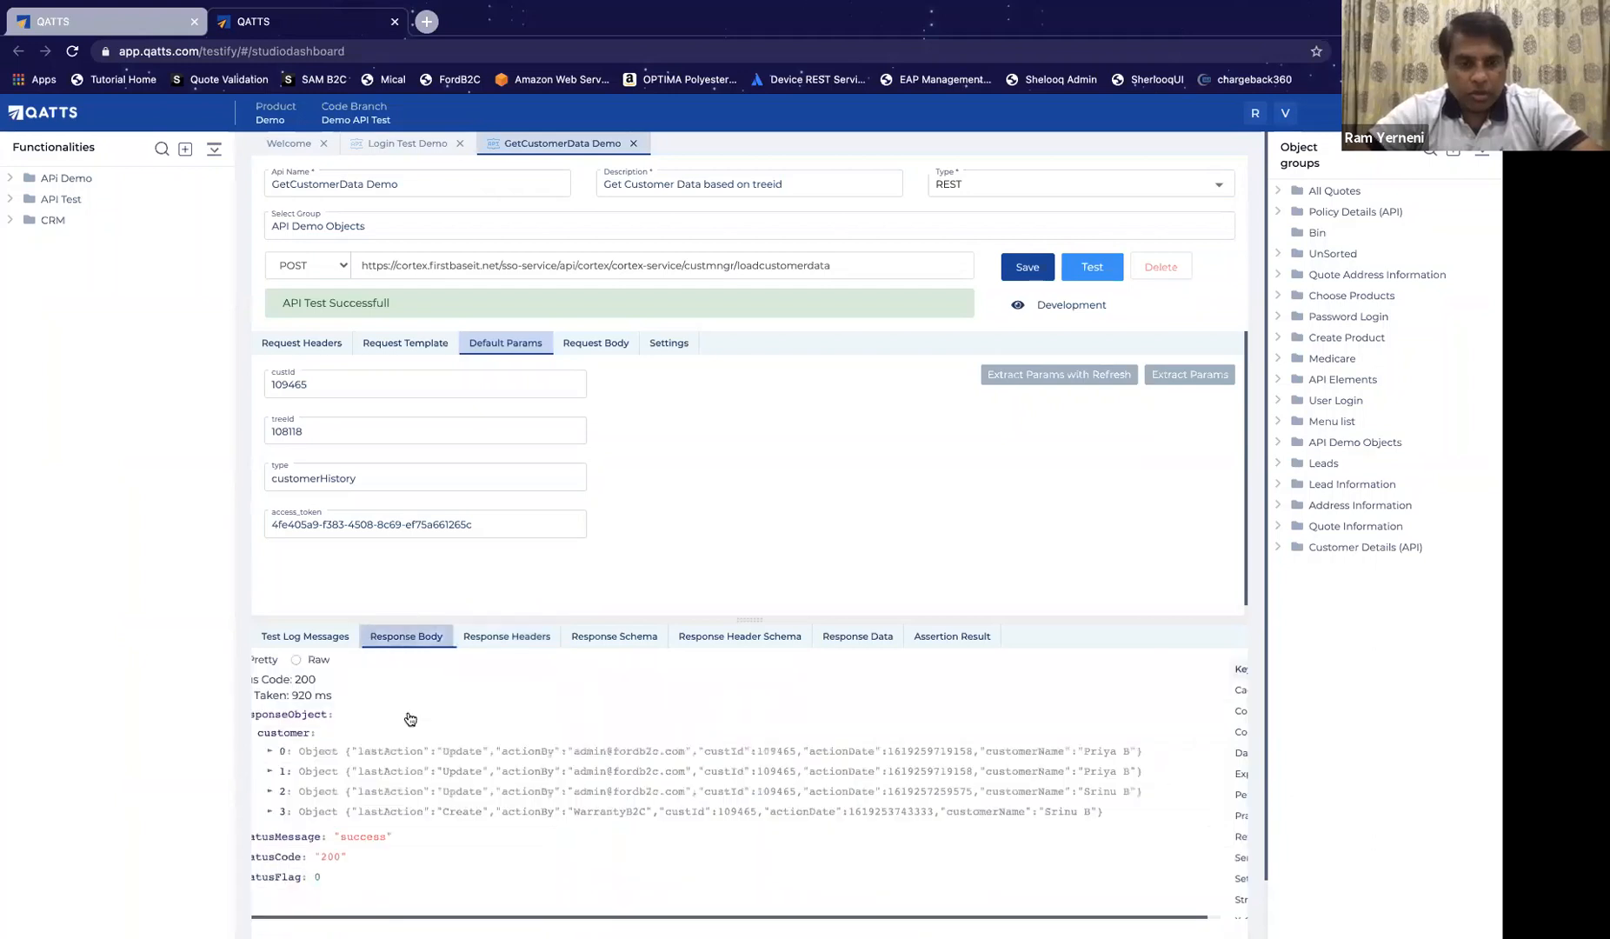
left_click(275, 734)
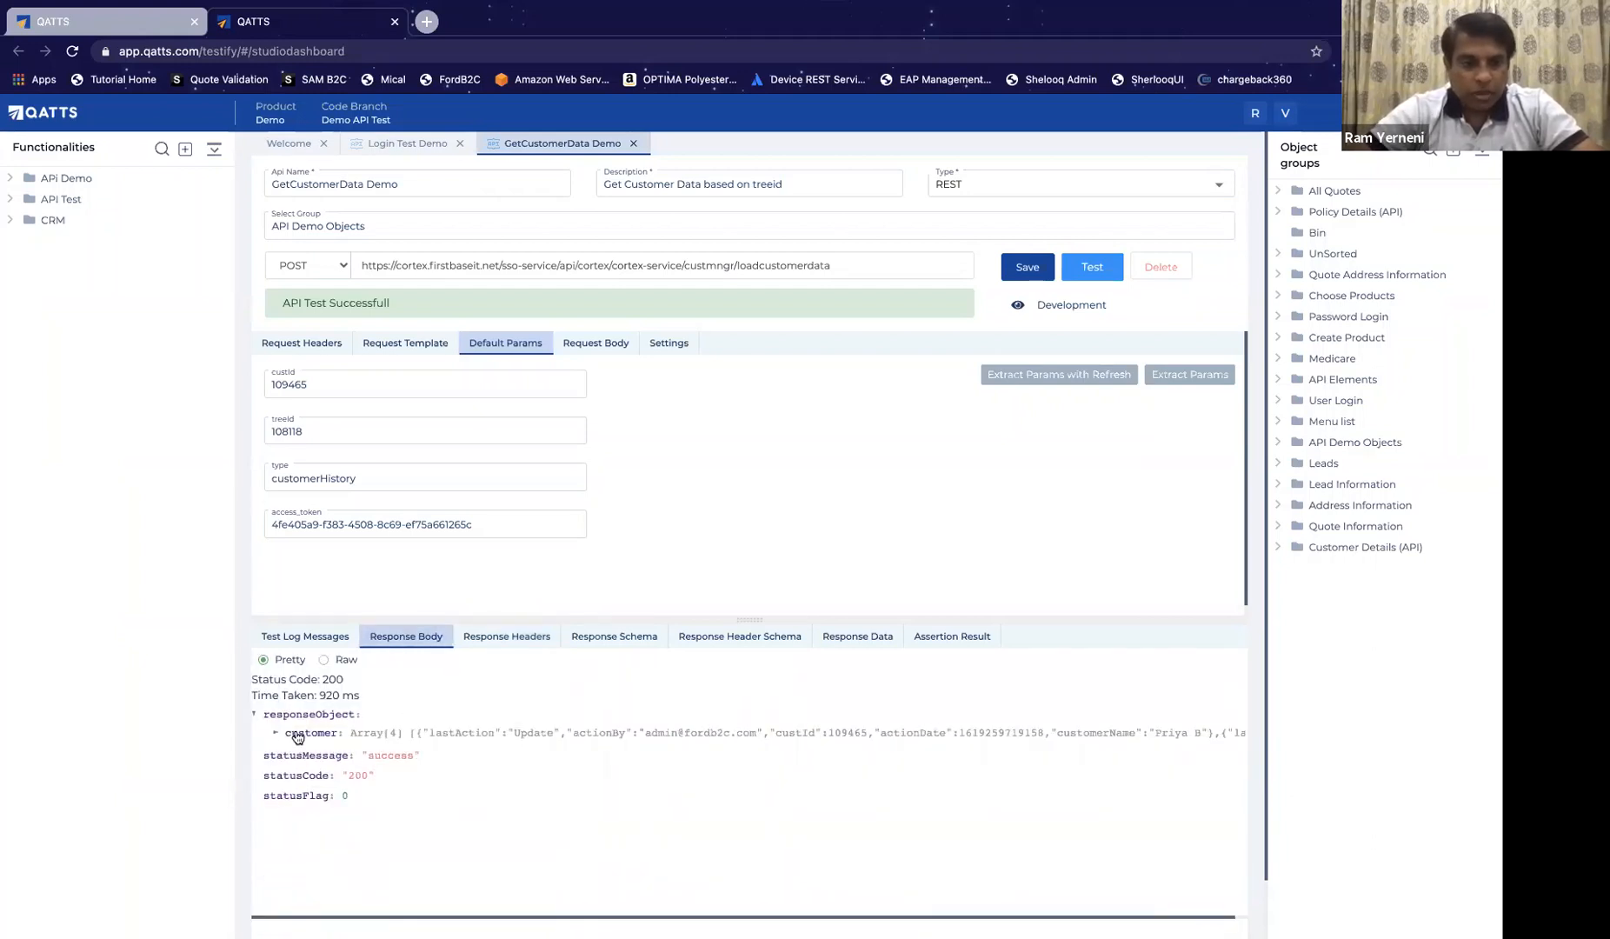
left_click(277, 733)
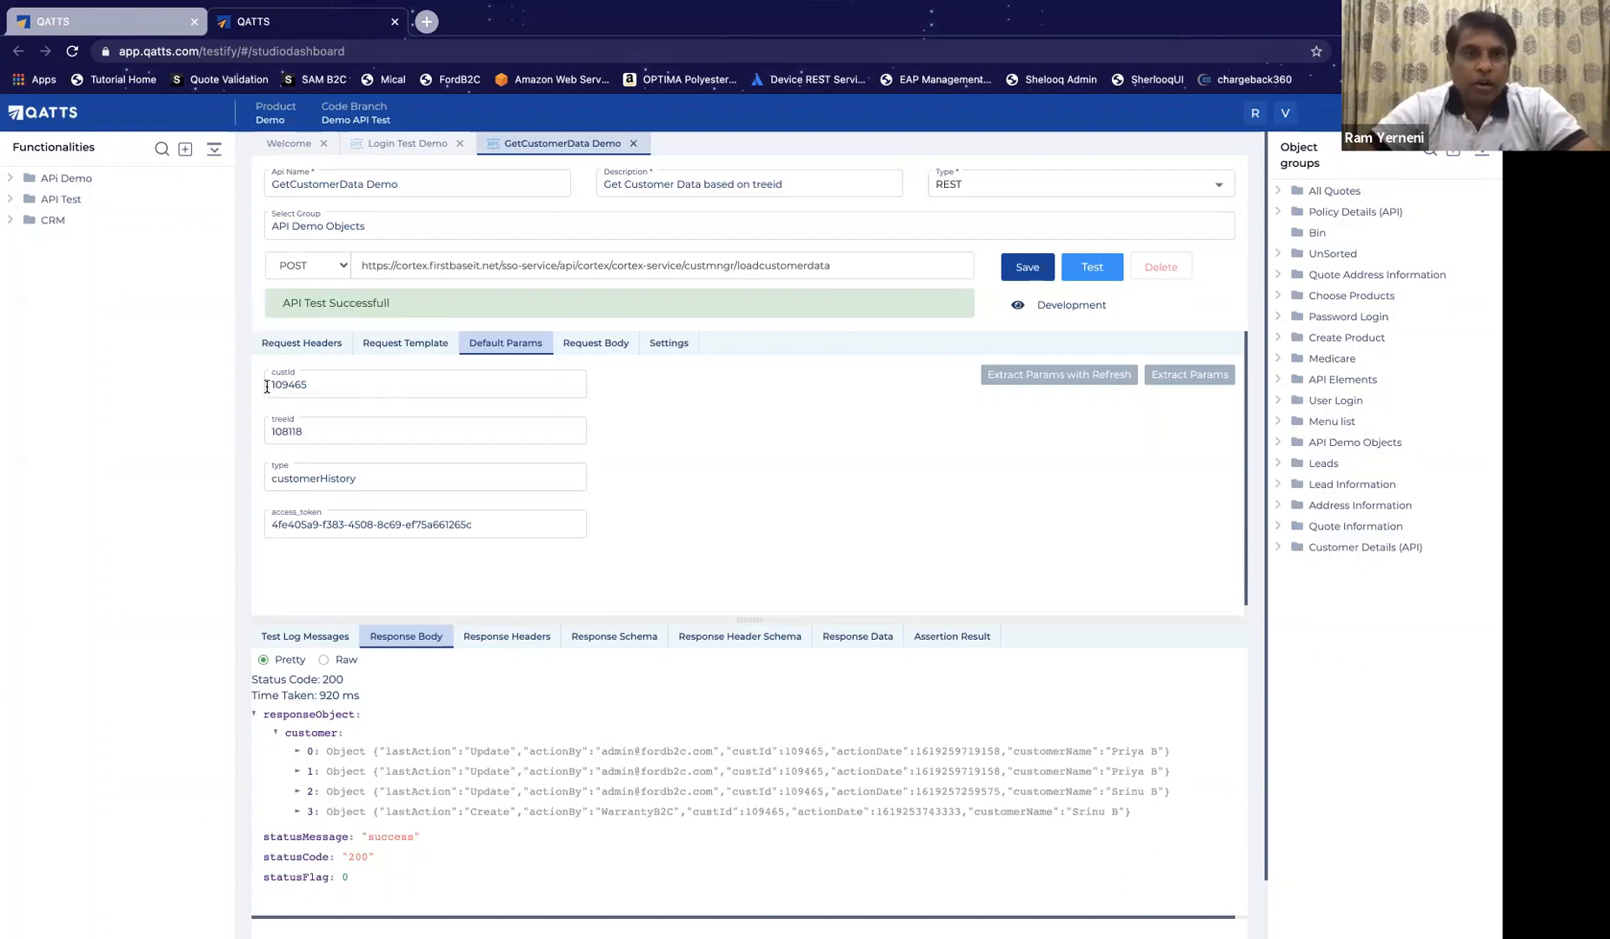
left_click(394, 144)
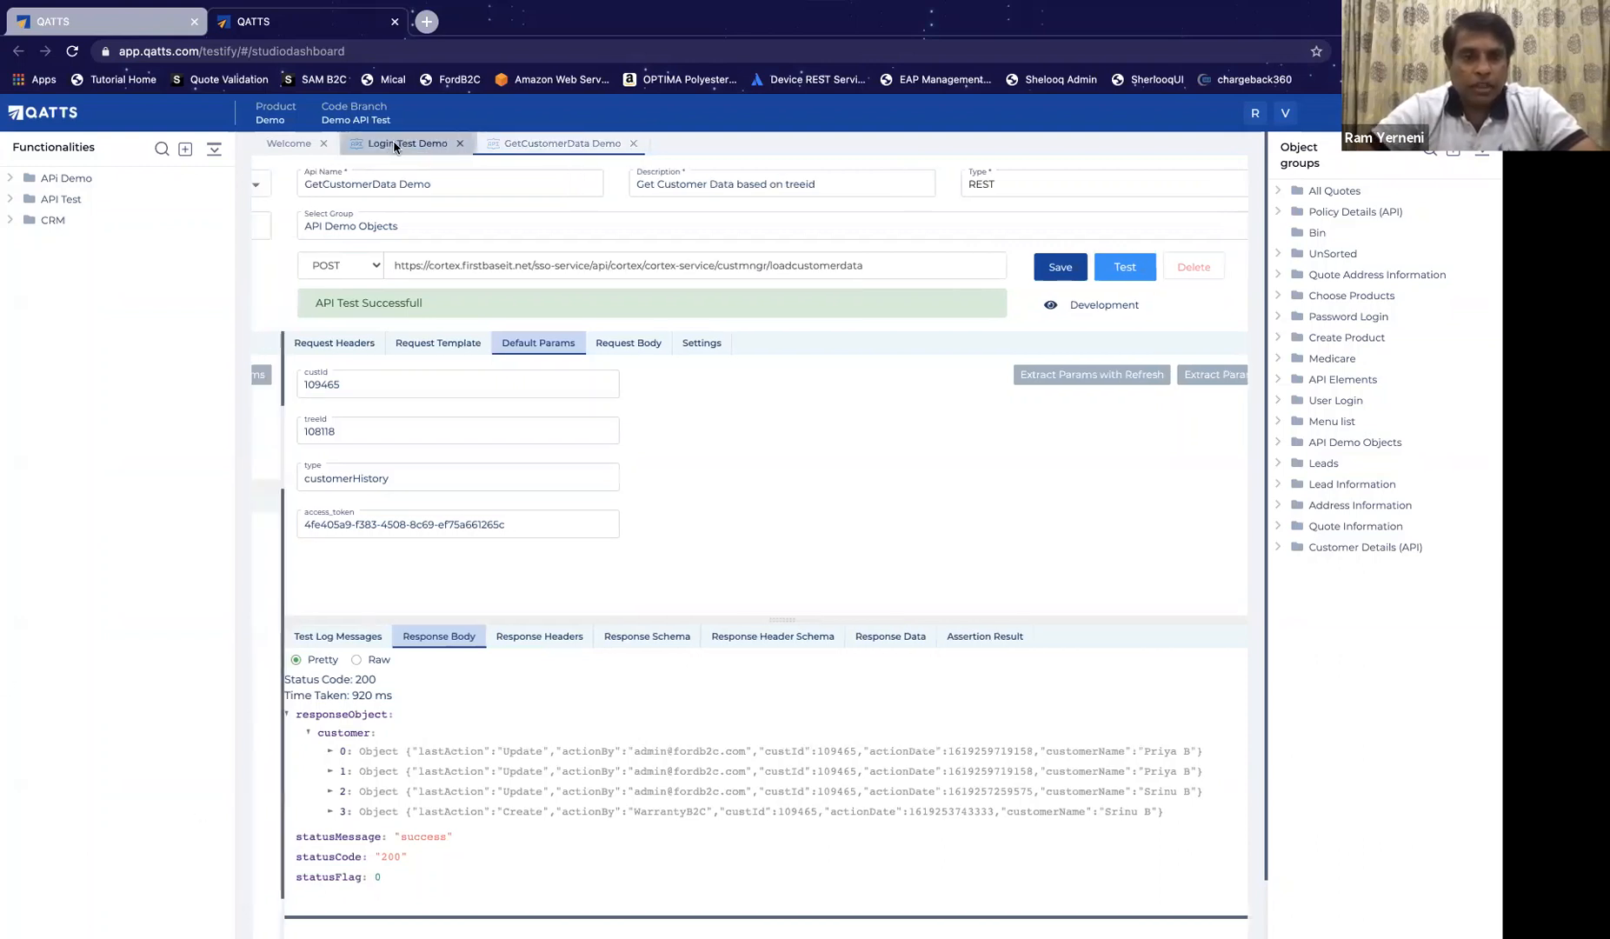
left_click(587, 146)
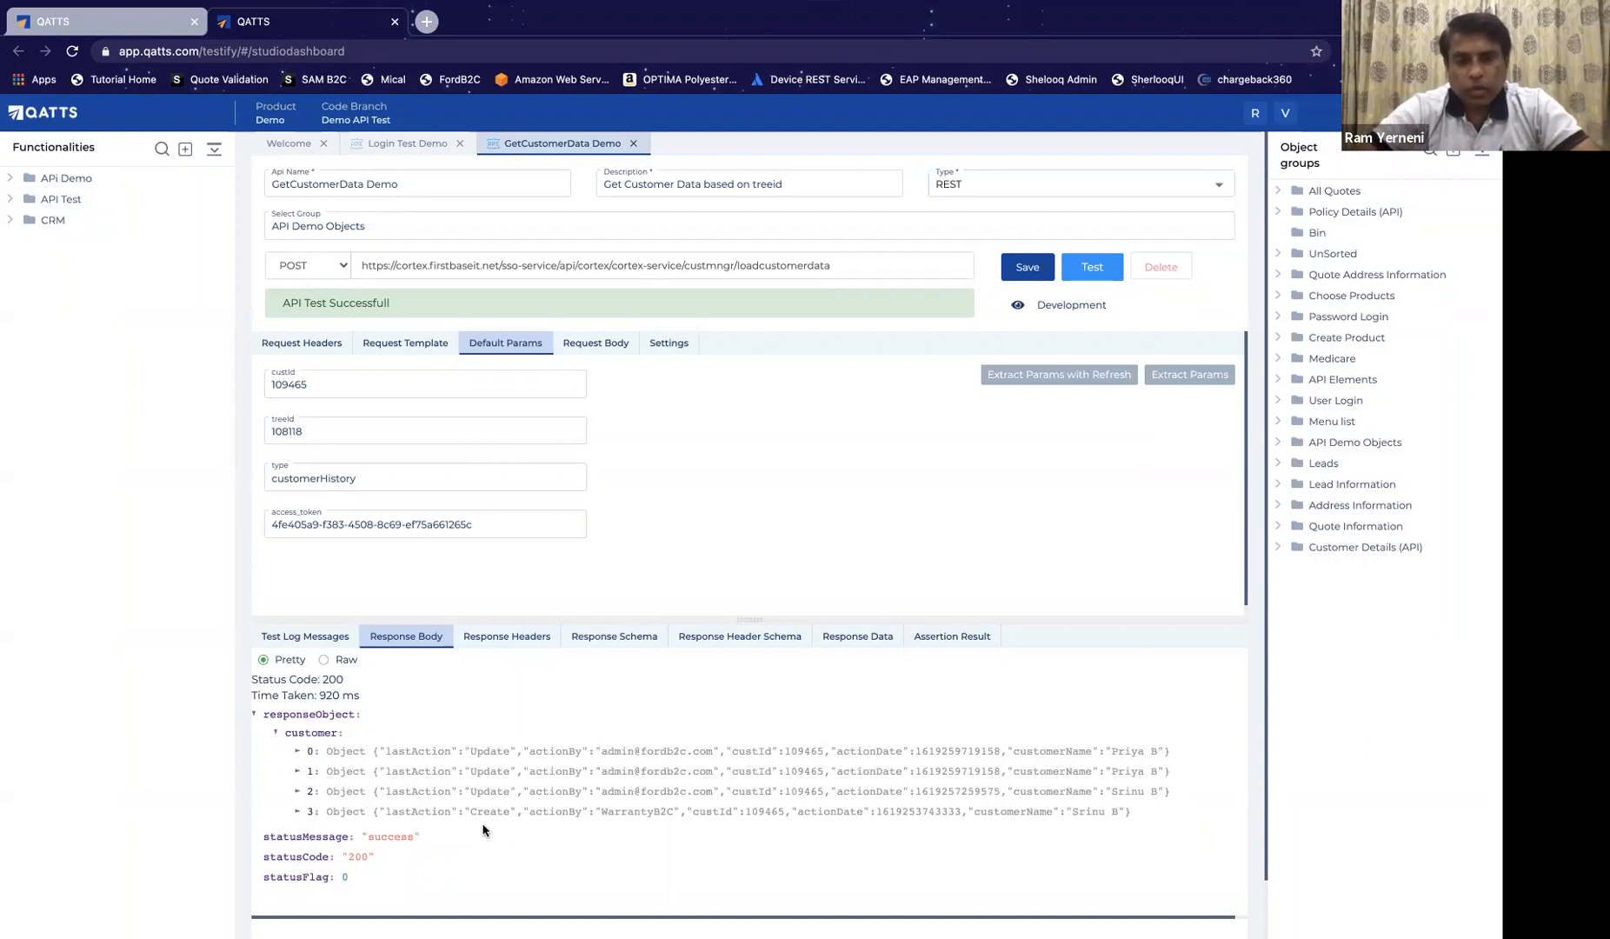
Step: Enlarge the response area and add a new response schema named "Default Schema" to GetCustomerData Demo
left_click(639, 639)
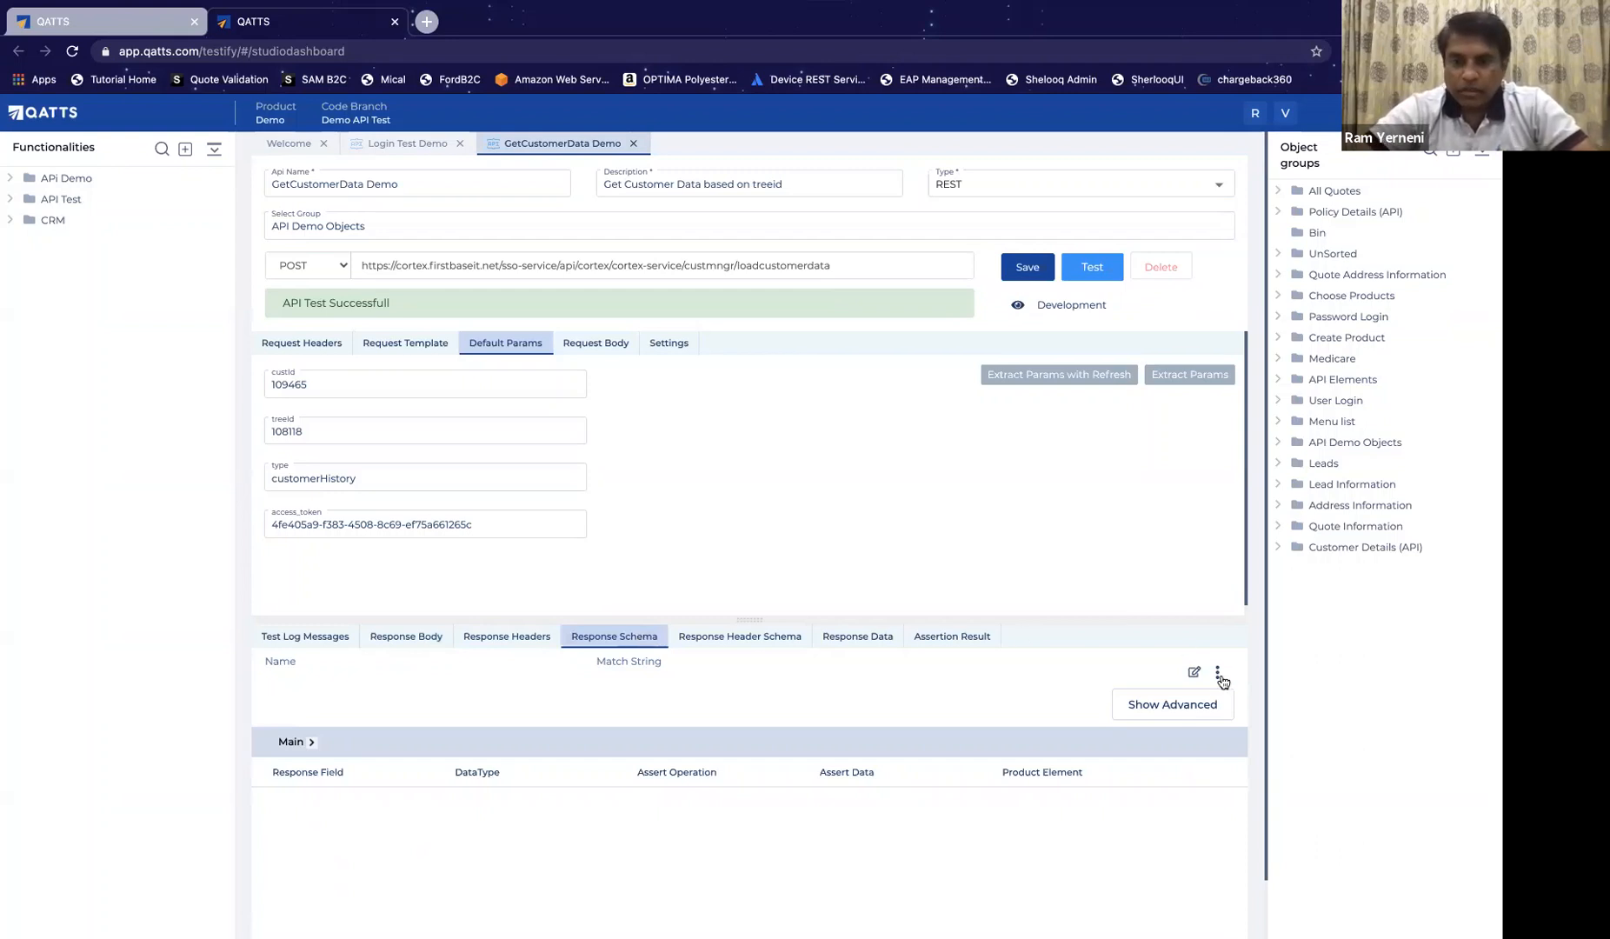
left_click_drag(747, 621, 752, 420)
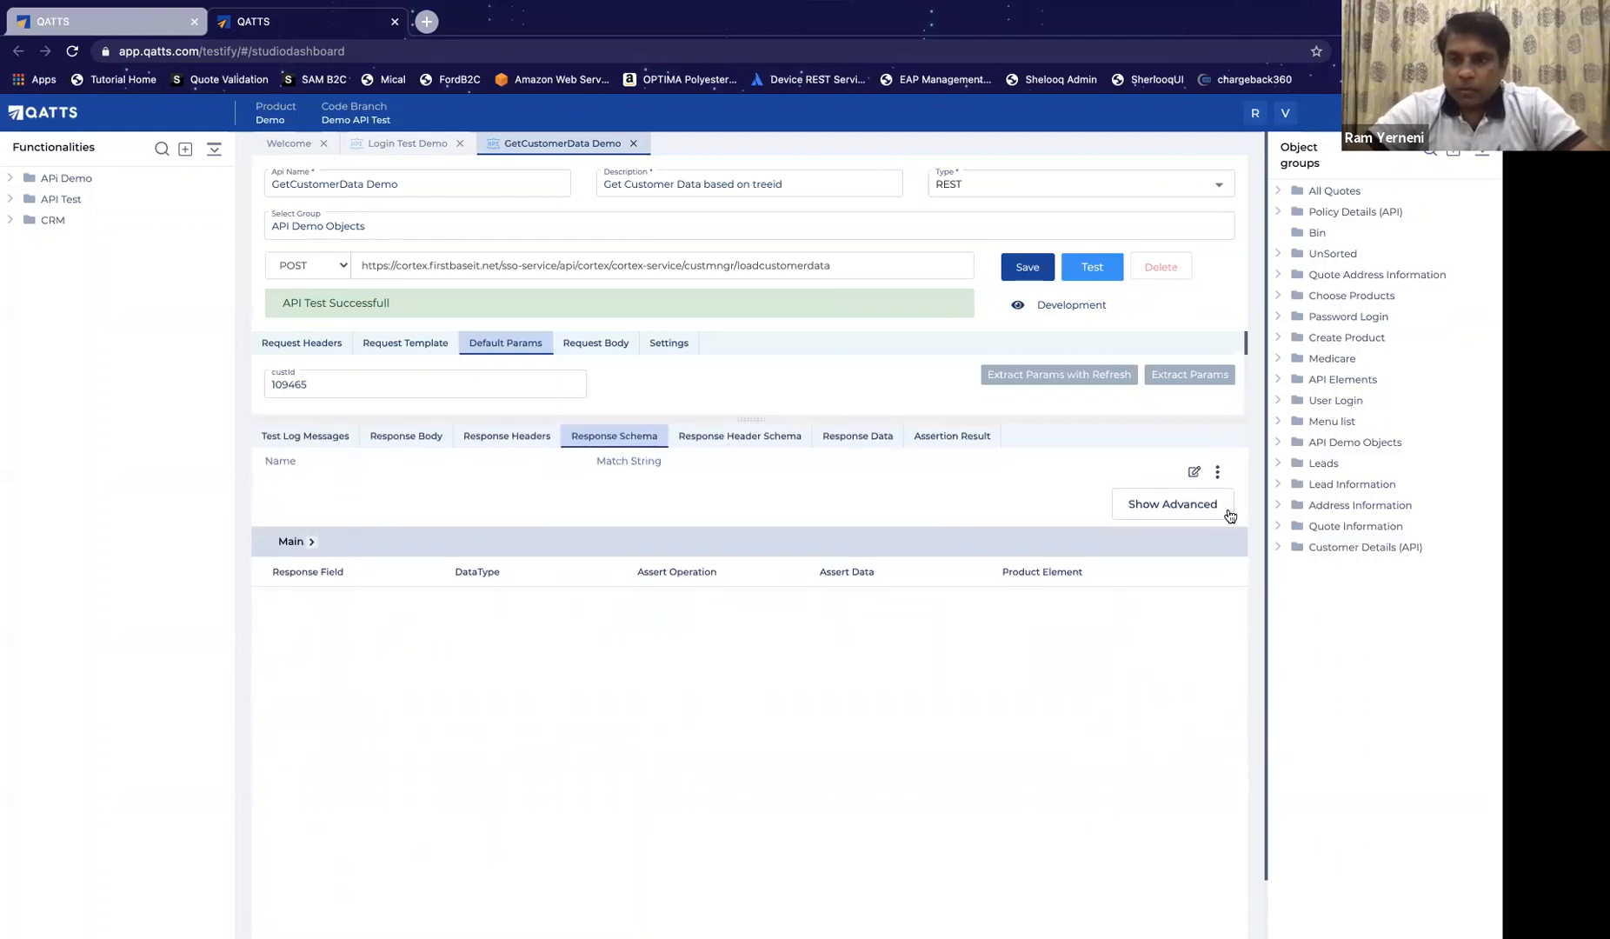
left_click(1217, 472)
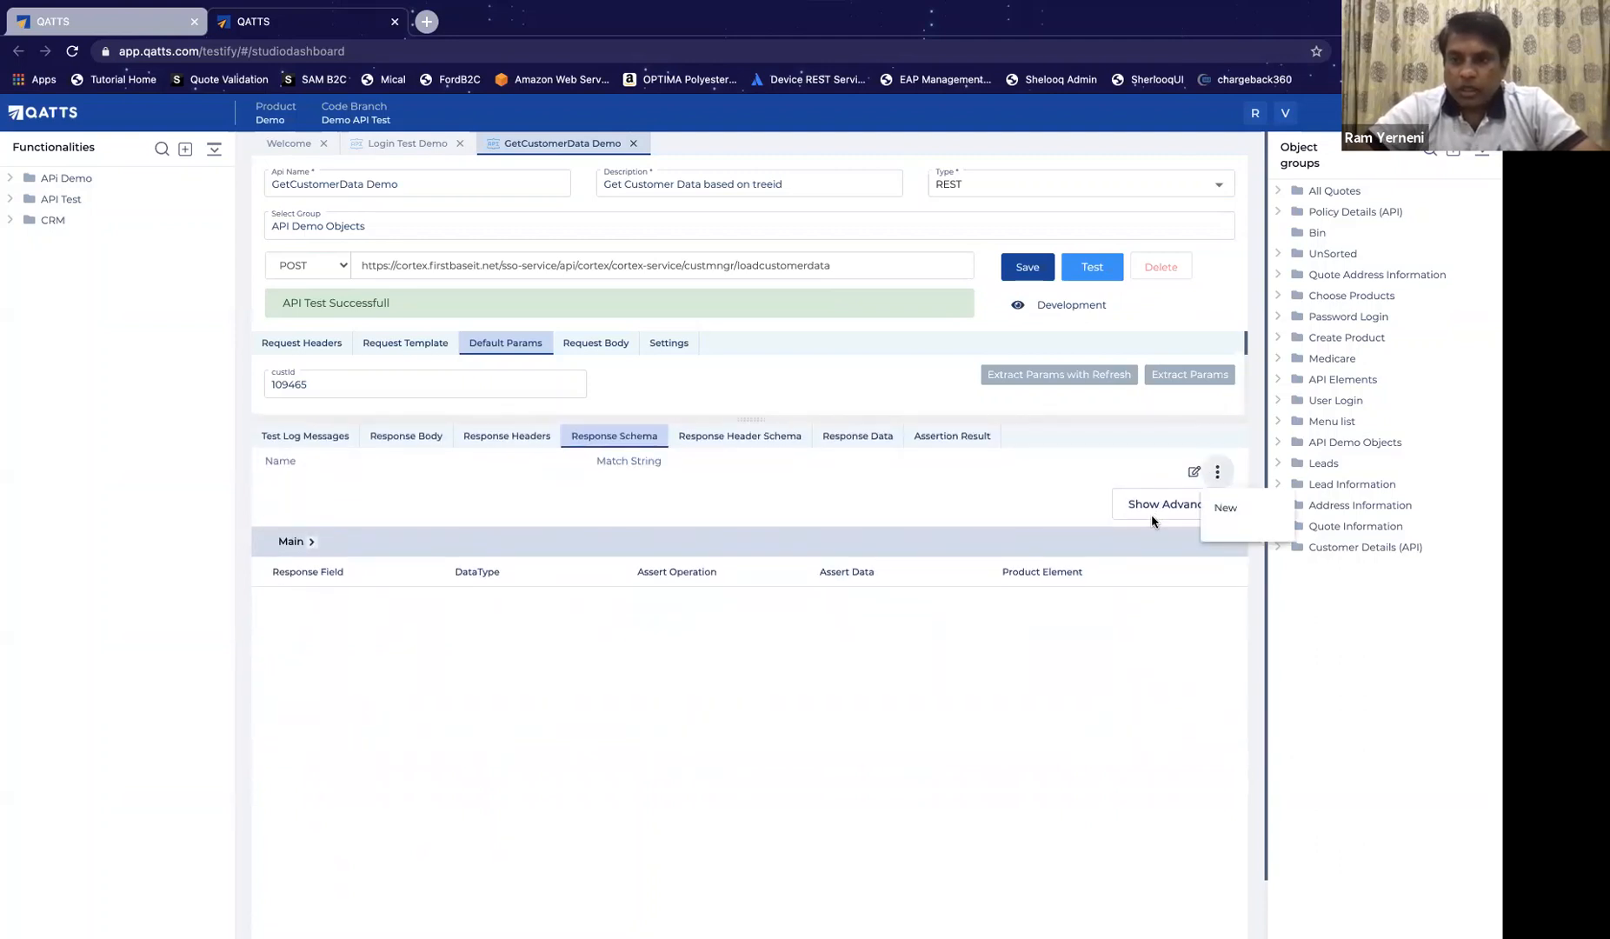
left_click(1227, 509)
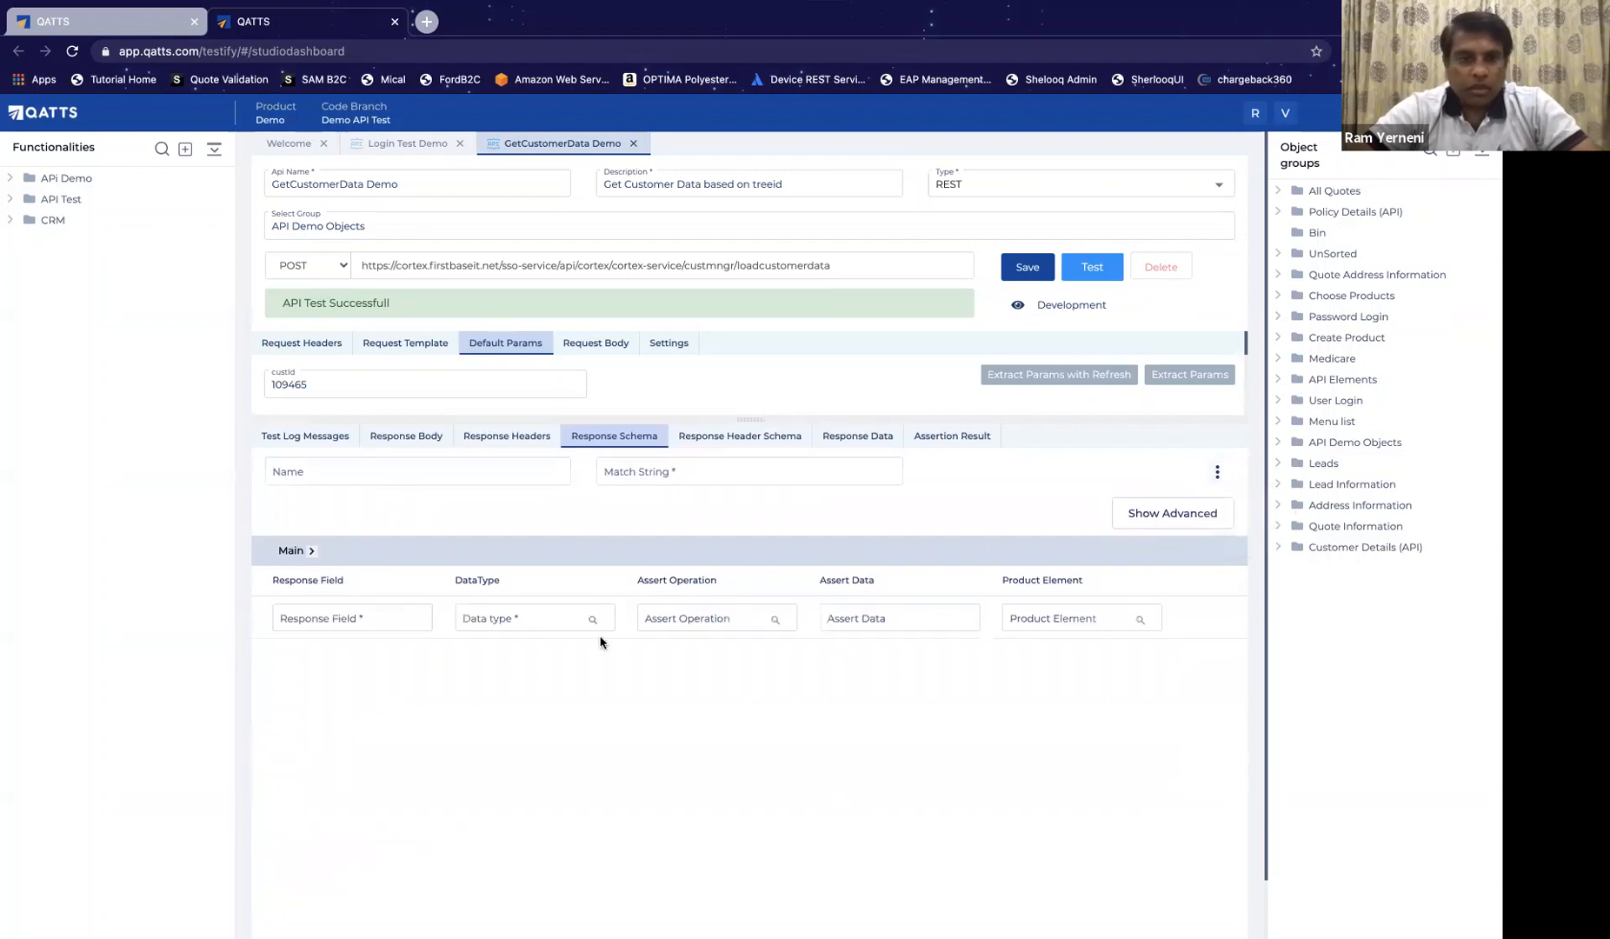
left_click(543, 477)
type("De")
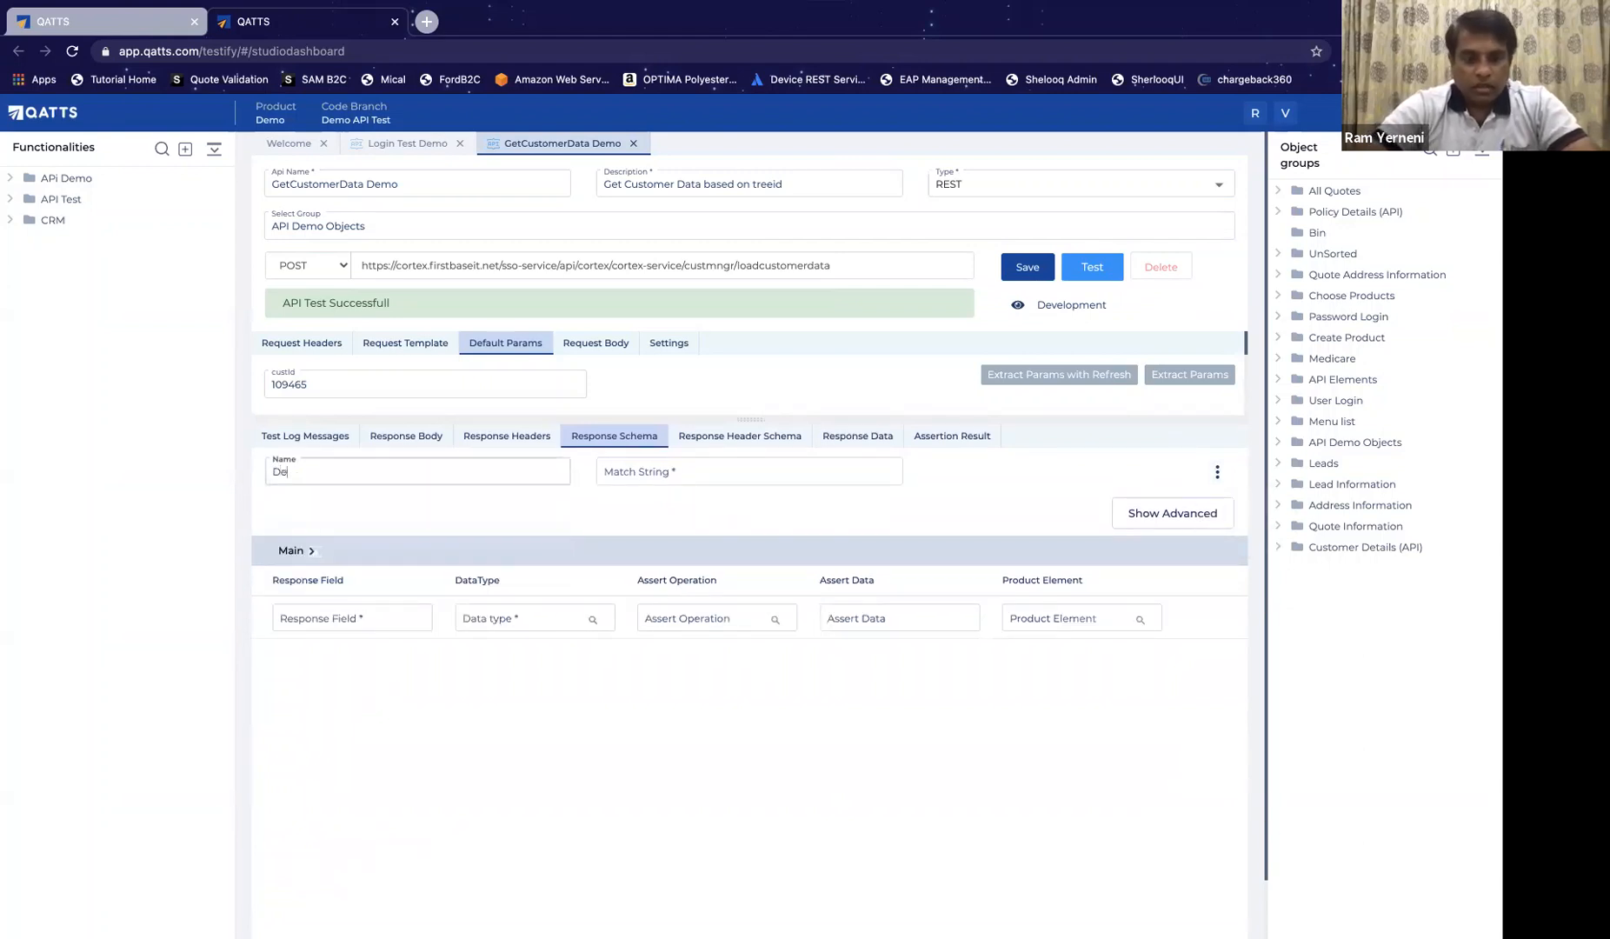
type("fault Sc")
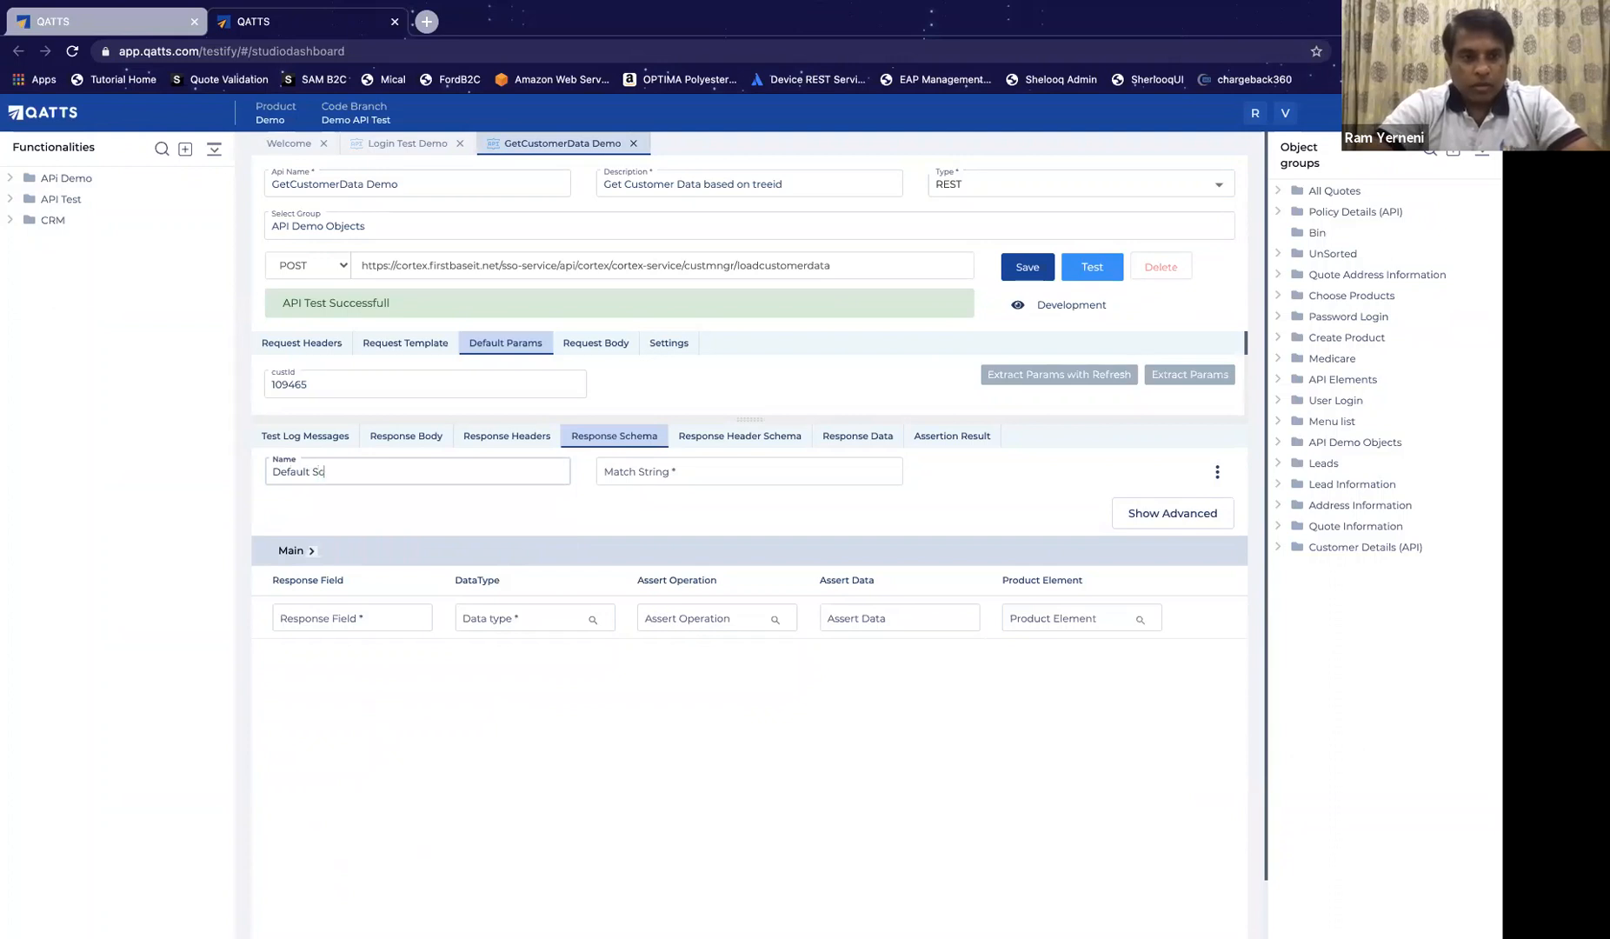
type("hema")
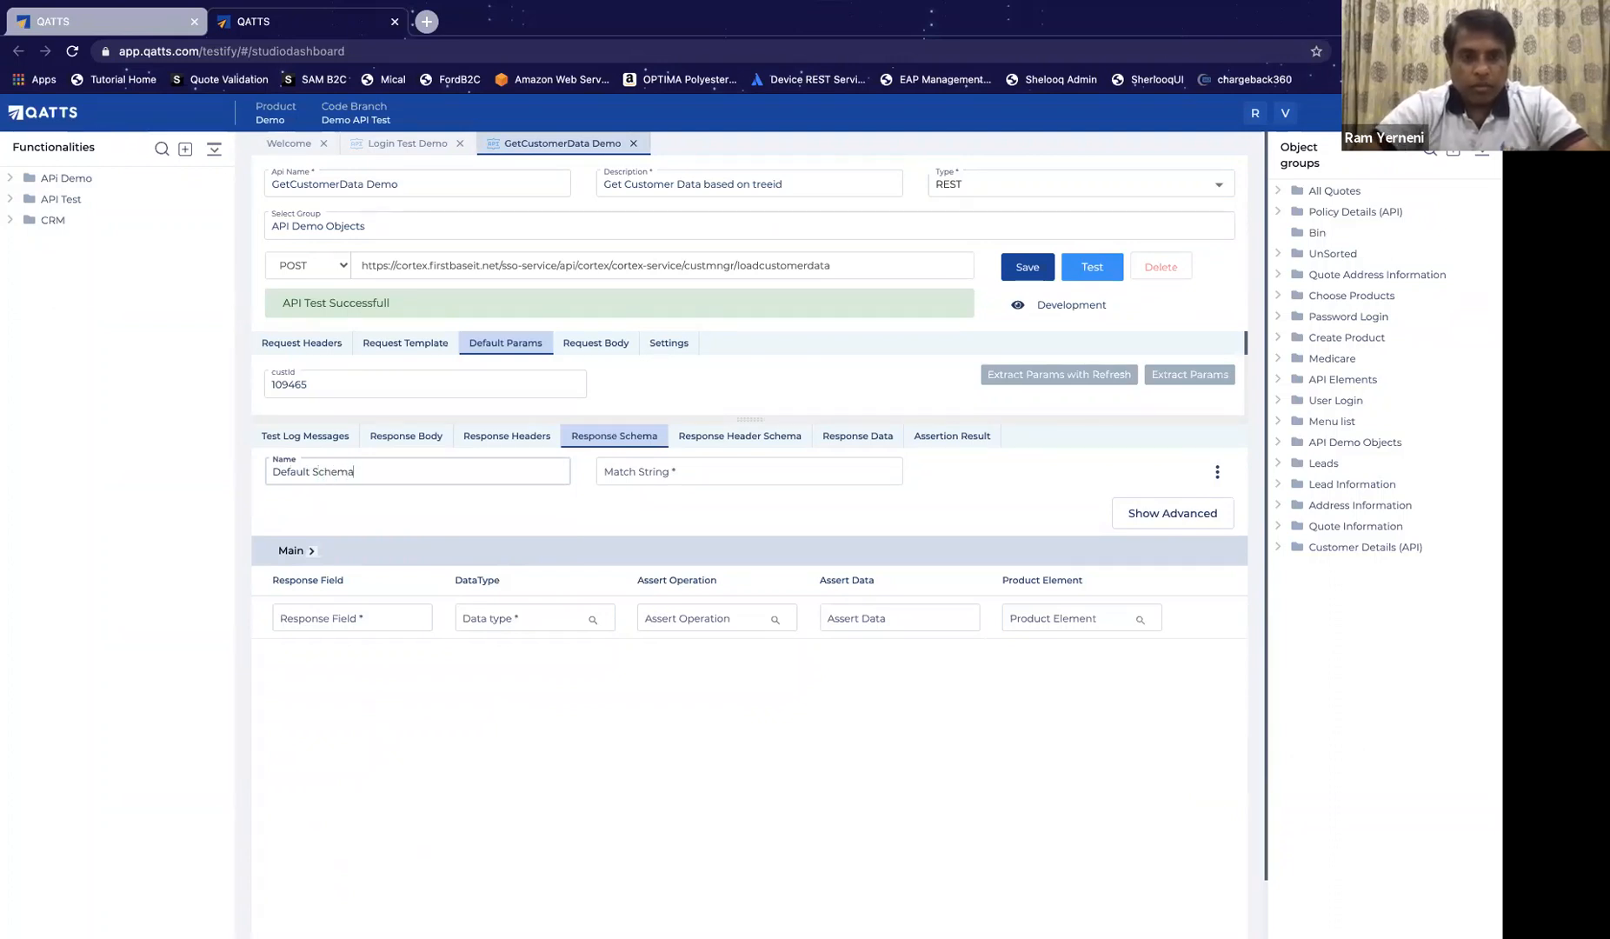
Step: Set the Default Schema's match string to "customer" and compare it with the customer key in the response body
left_click(654, 472)
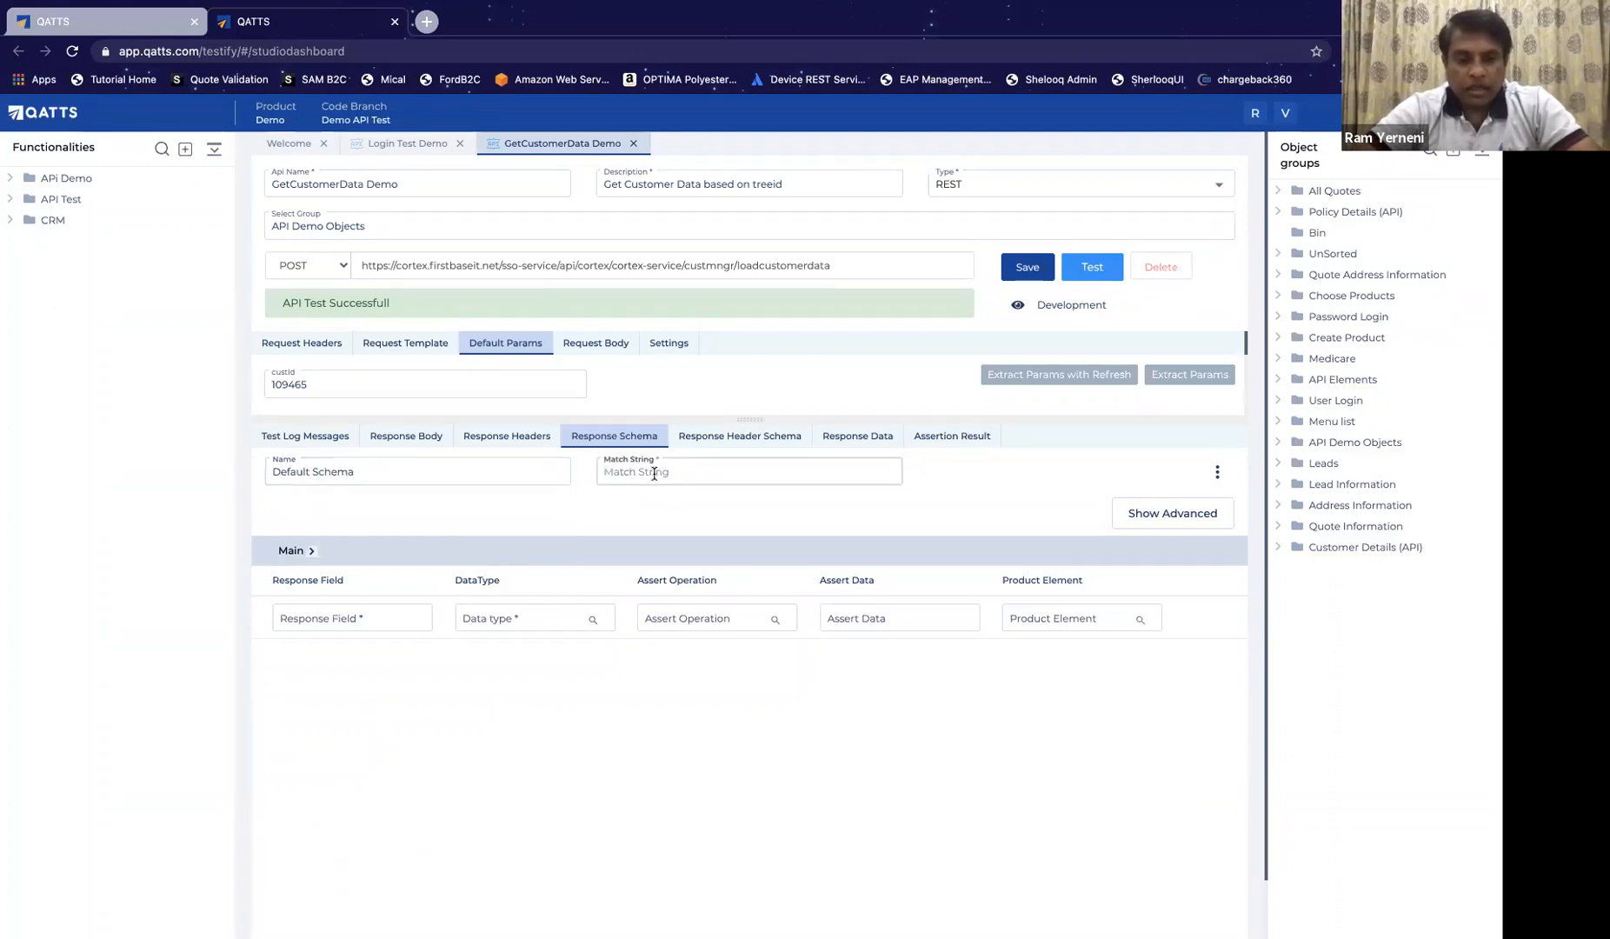
type("cus")
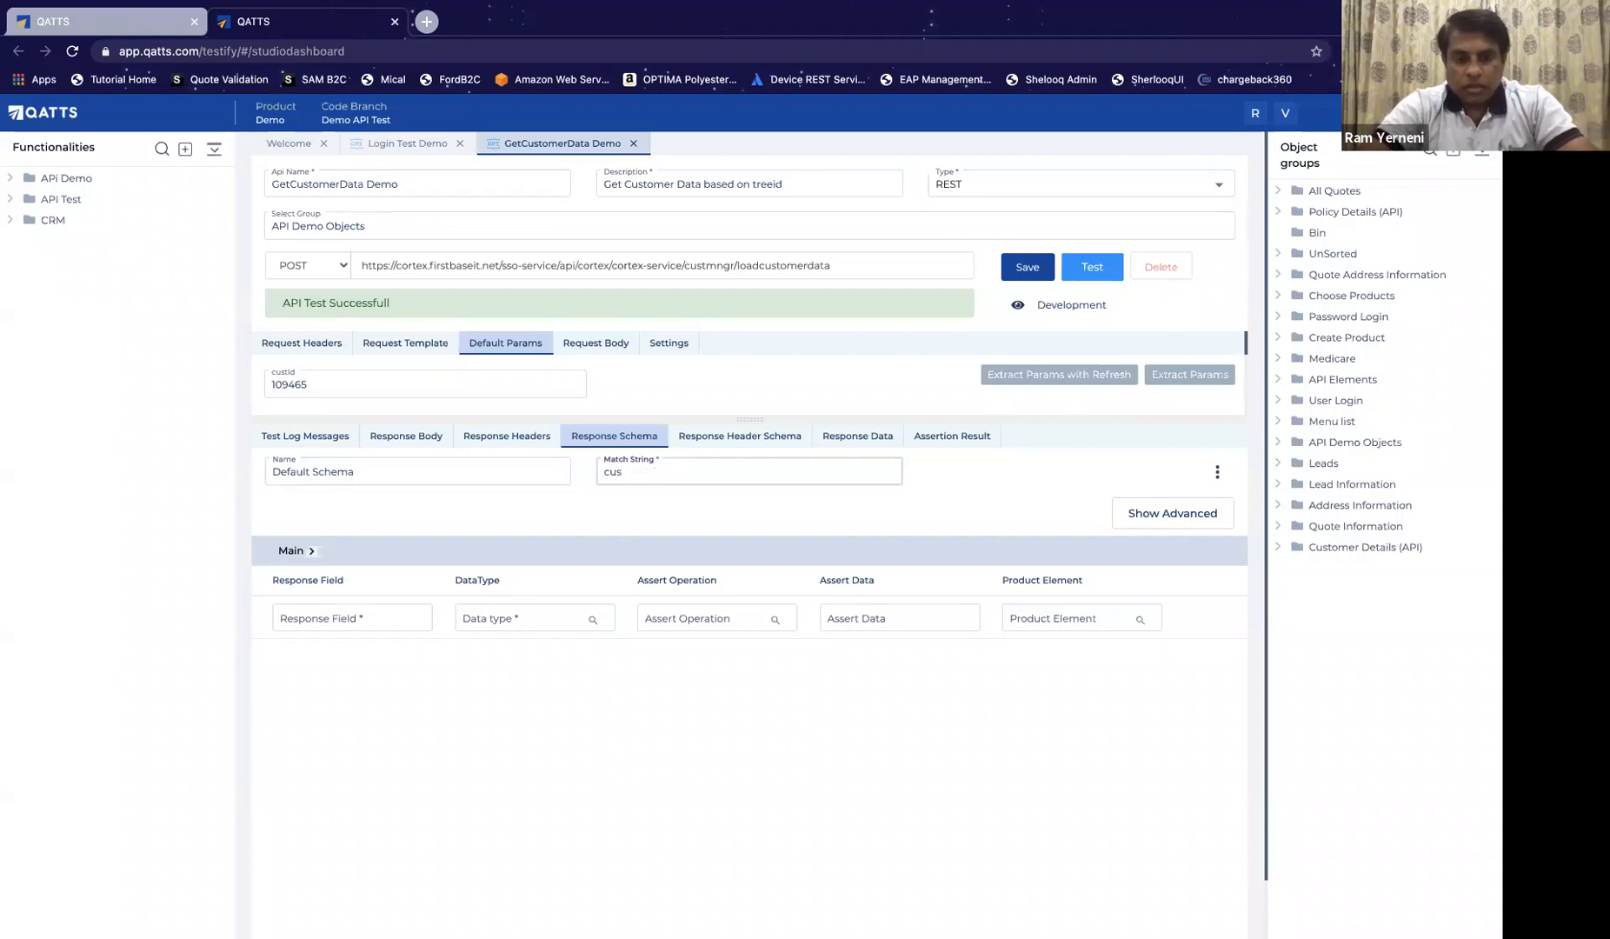
type("tomer")
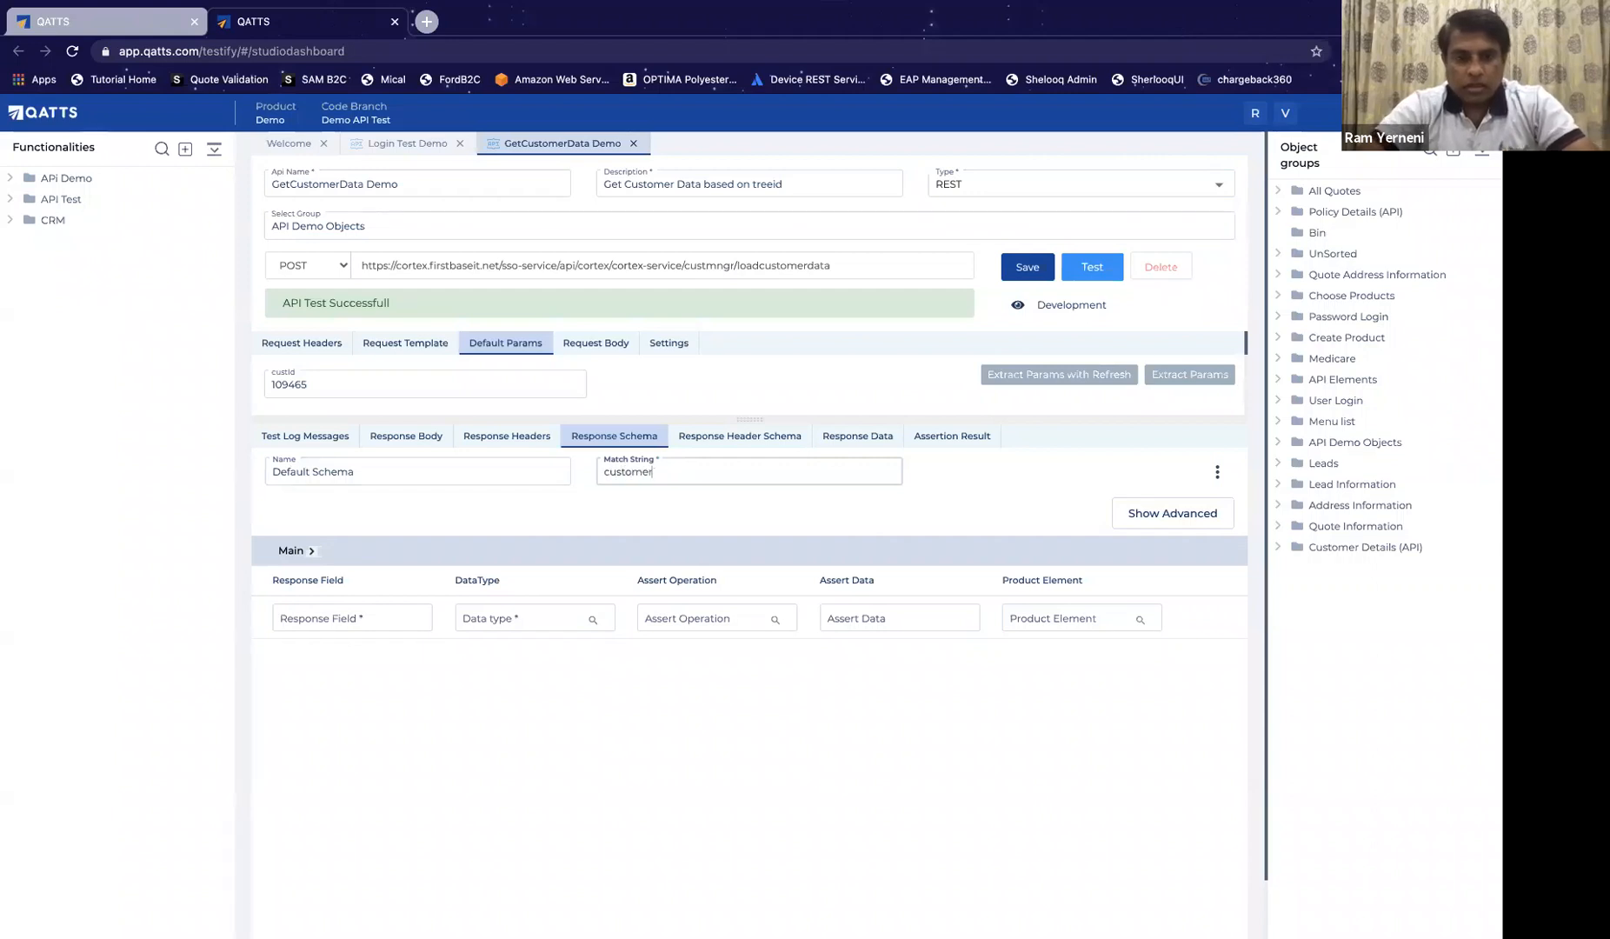
left_click(413, 436)
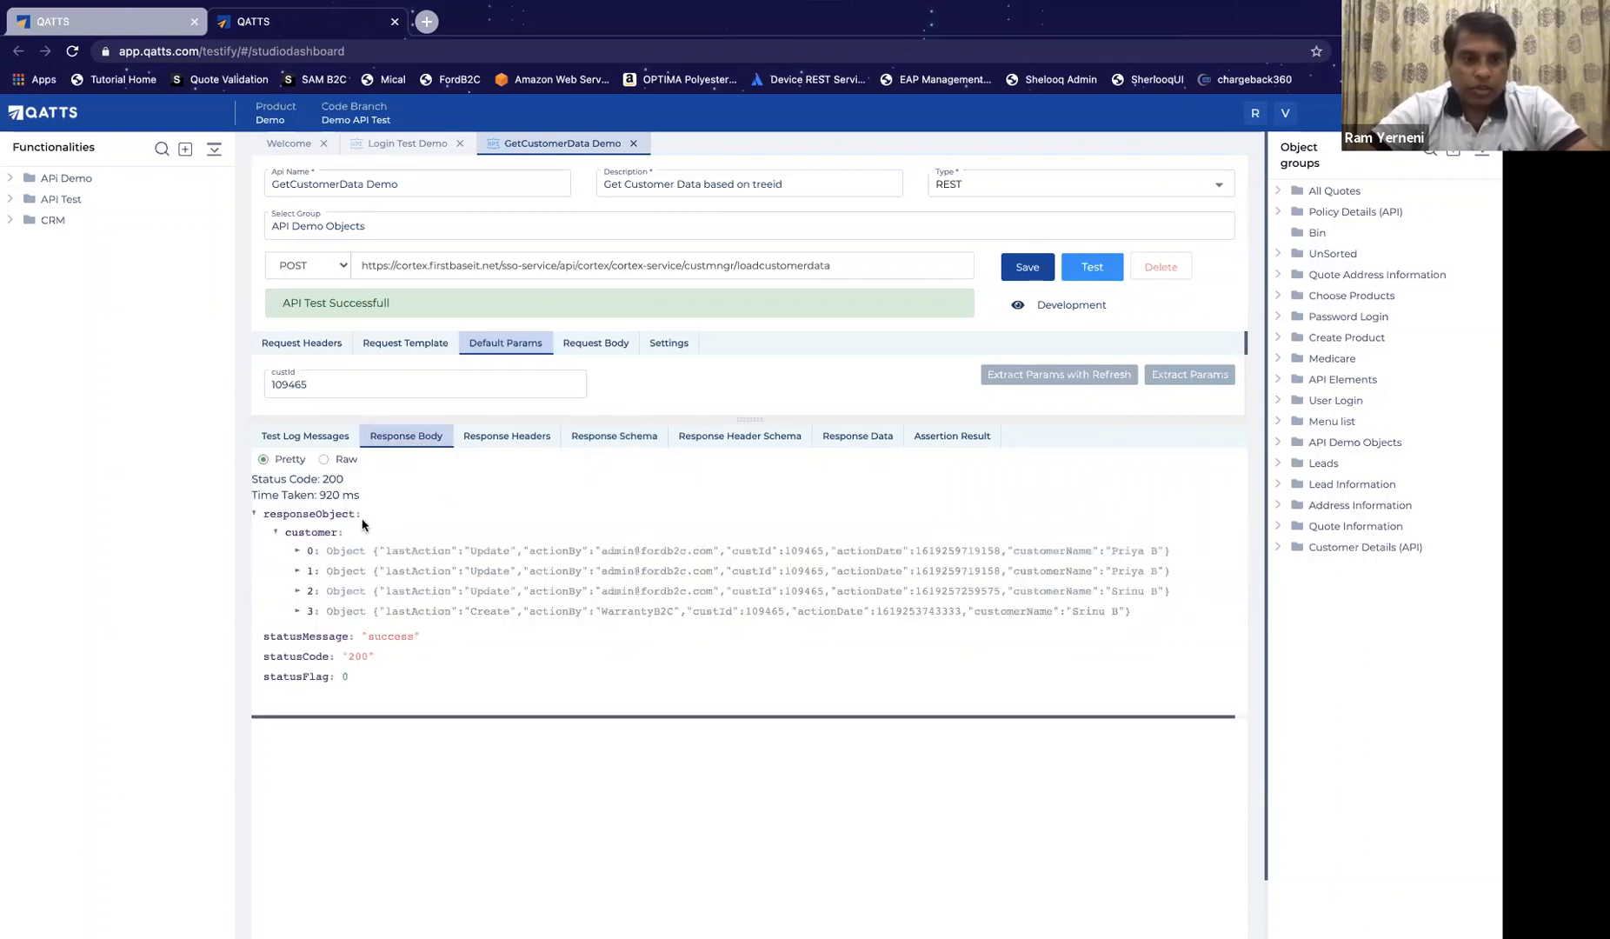
double_click(310, 533)
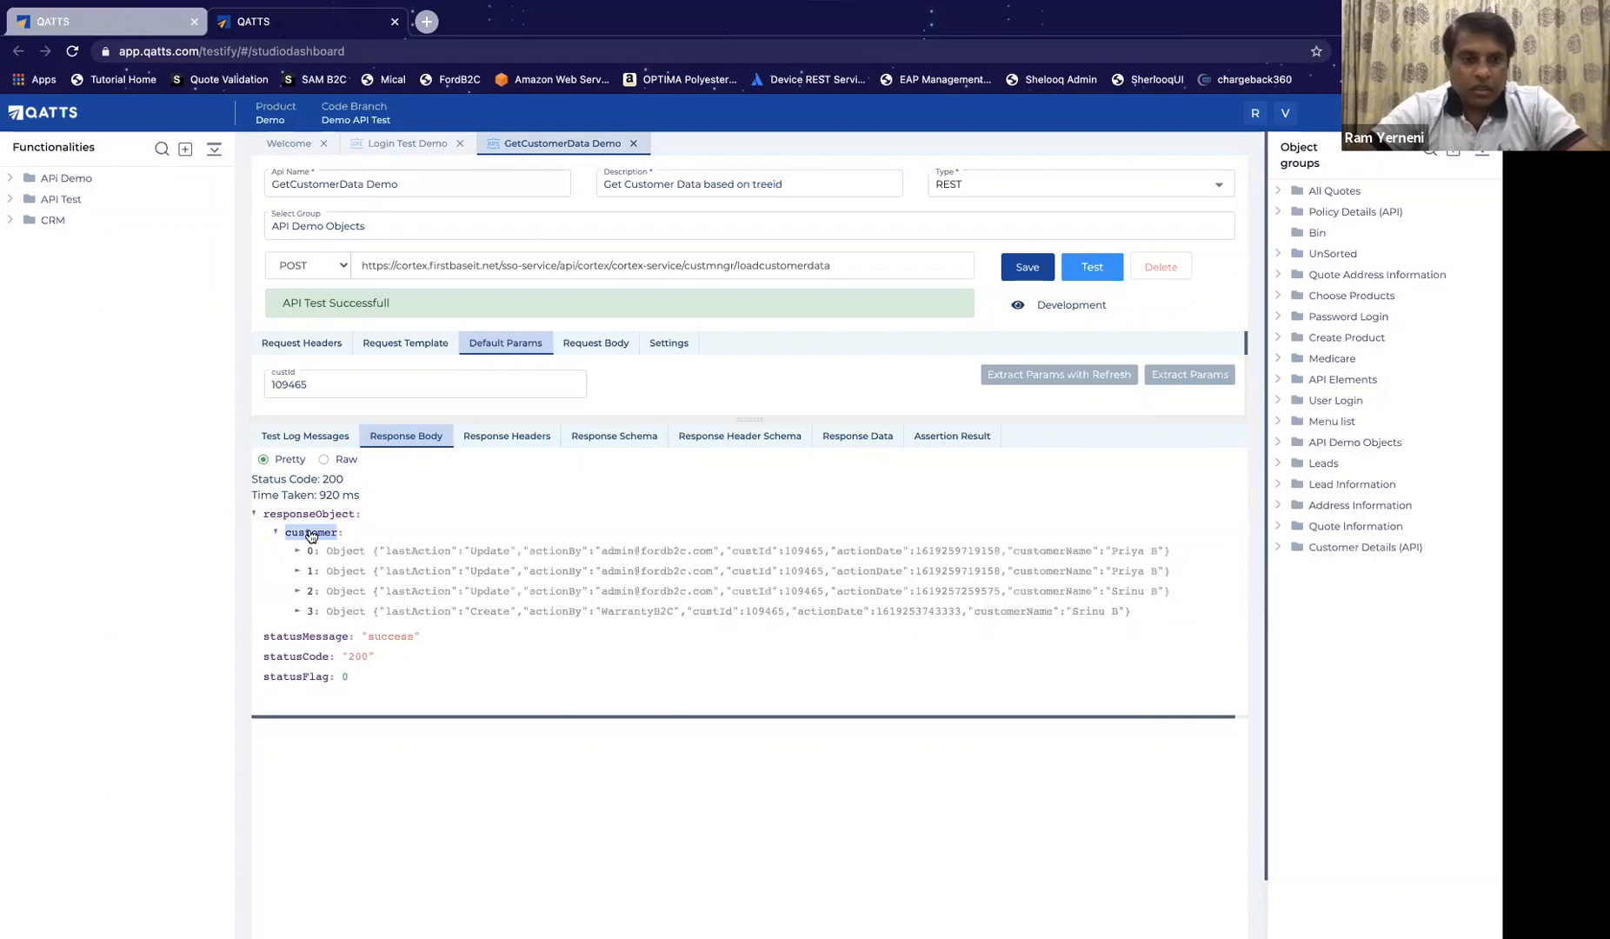
left_click(630, 437)
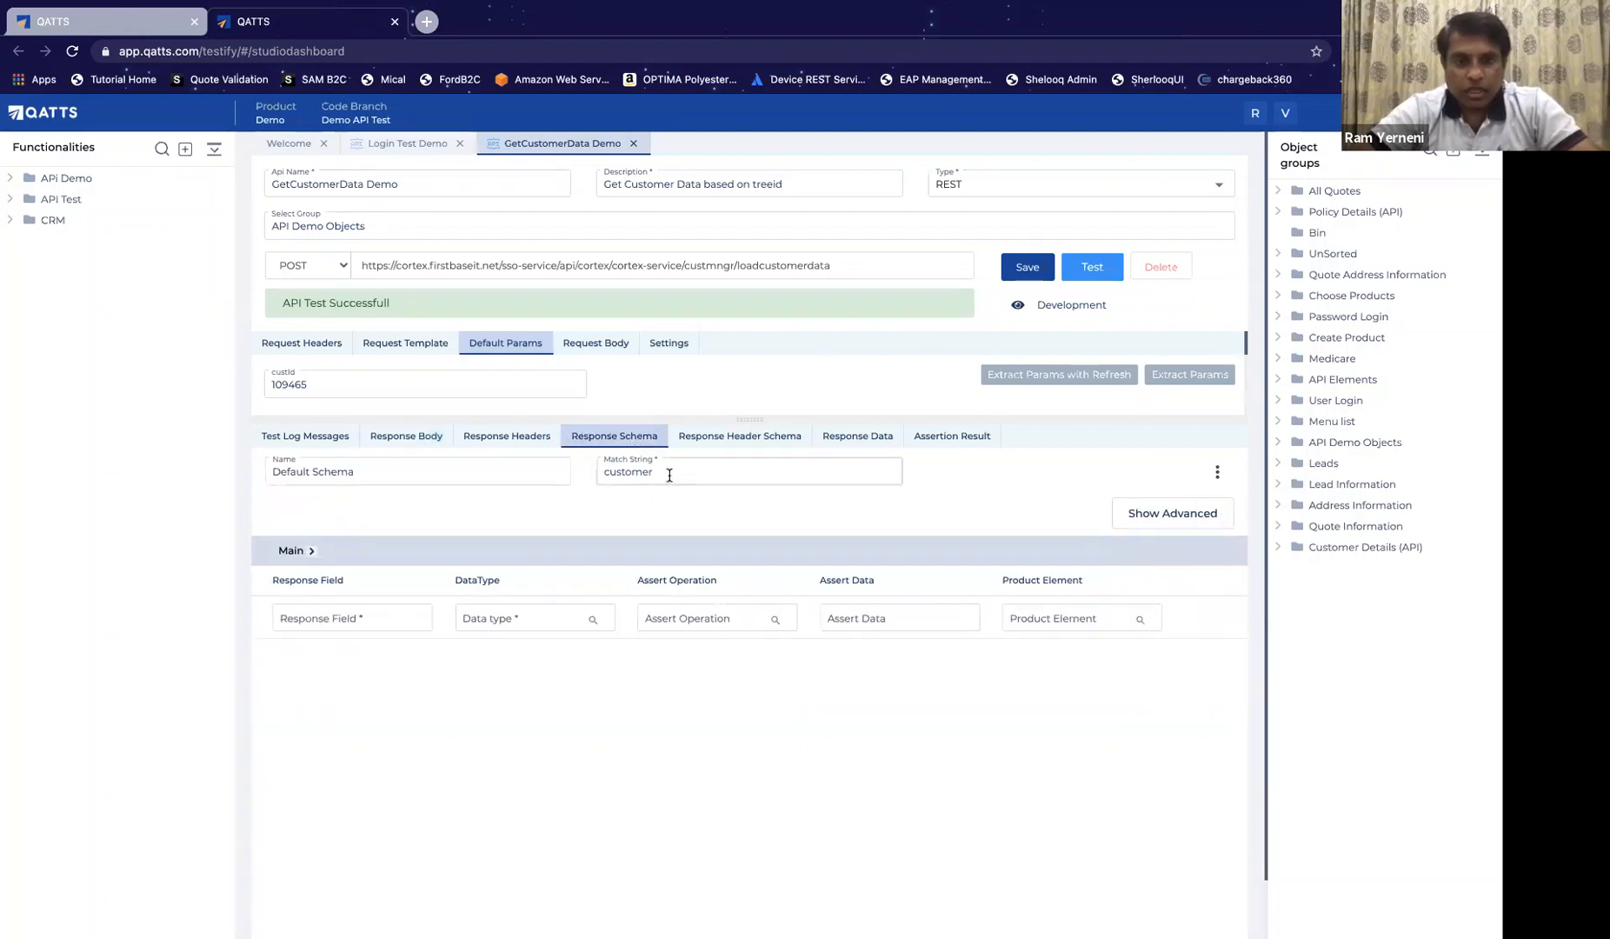
double_click(668, 476)
left_click(669, 475)
left_click(652, 701)
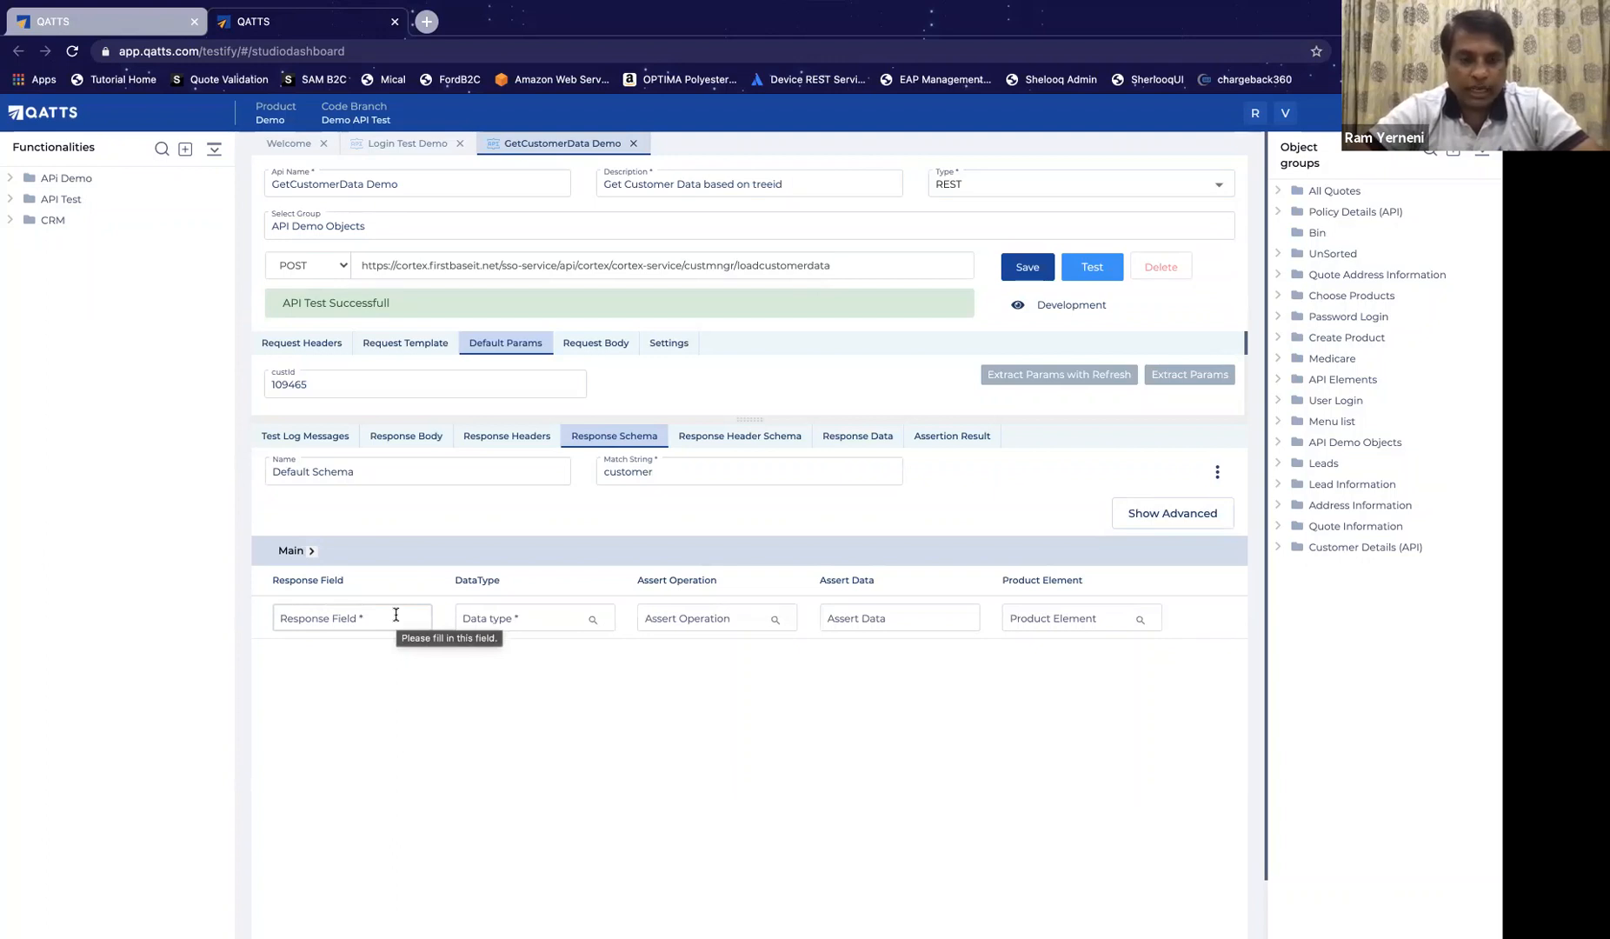
Step: Review how the customer array is nested in the response body and copy the responseObject key
left_click(418, 439)
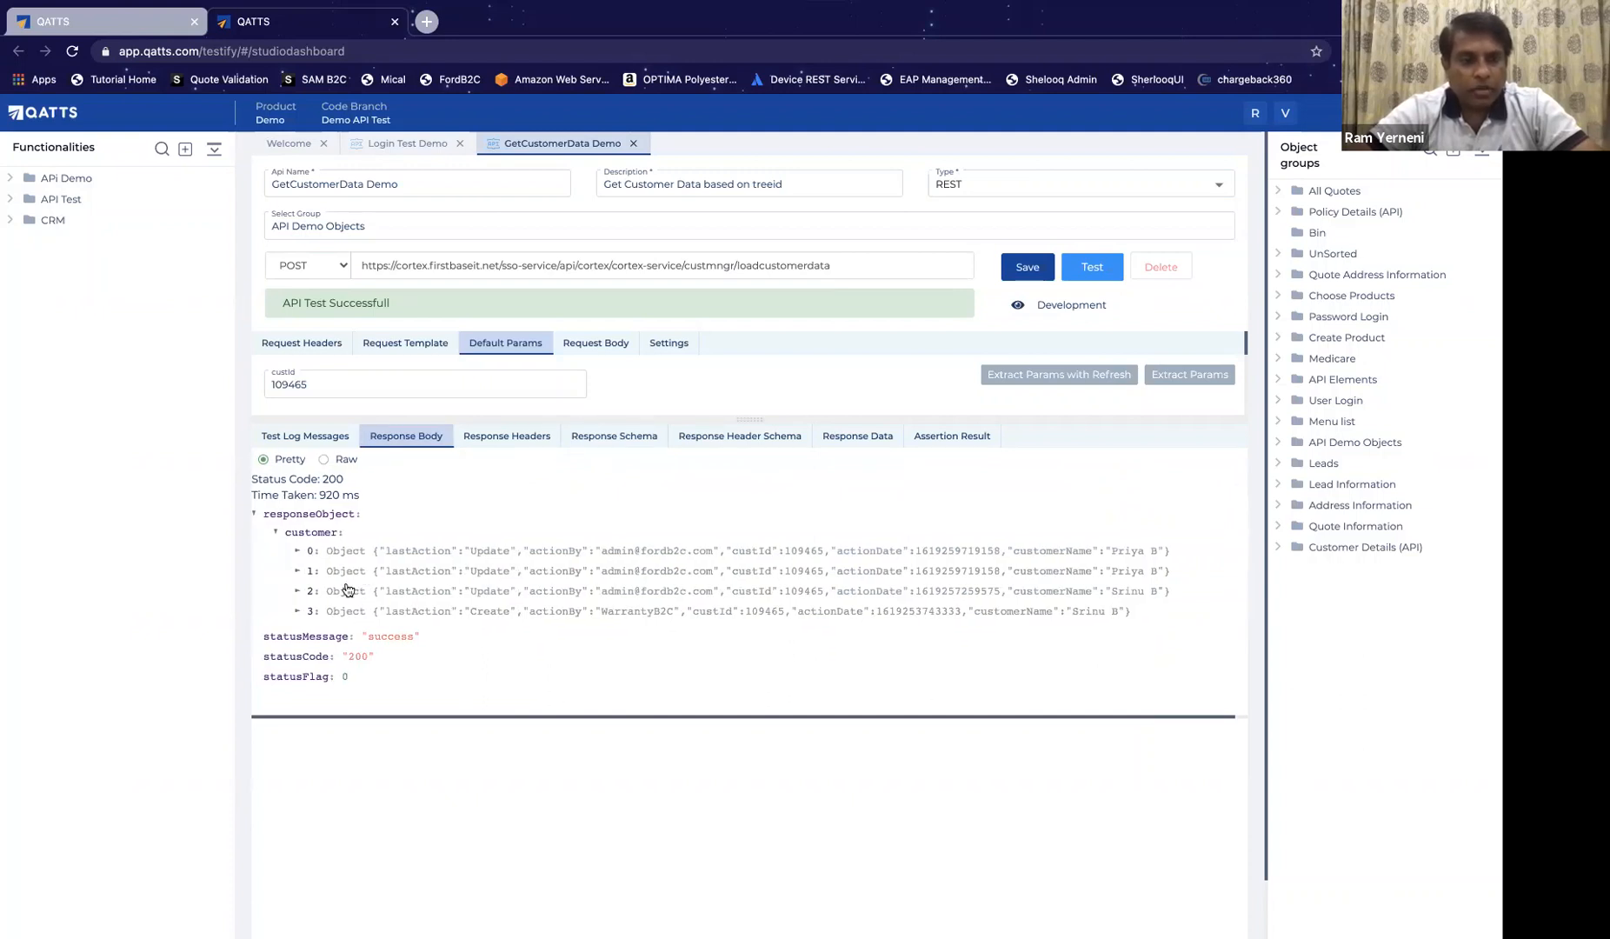
left_click(278, 533)
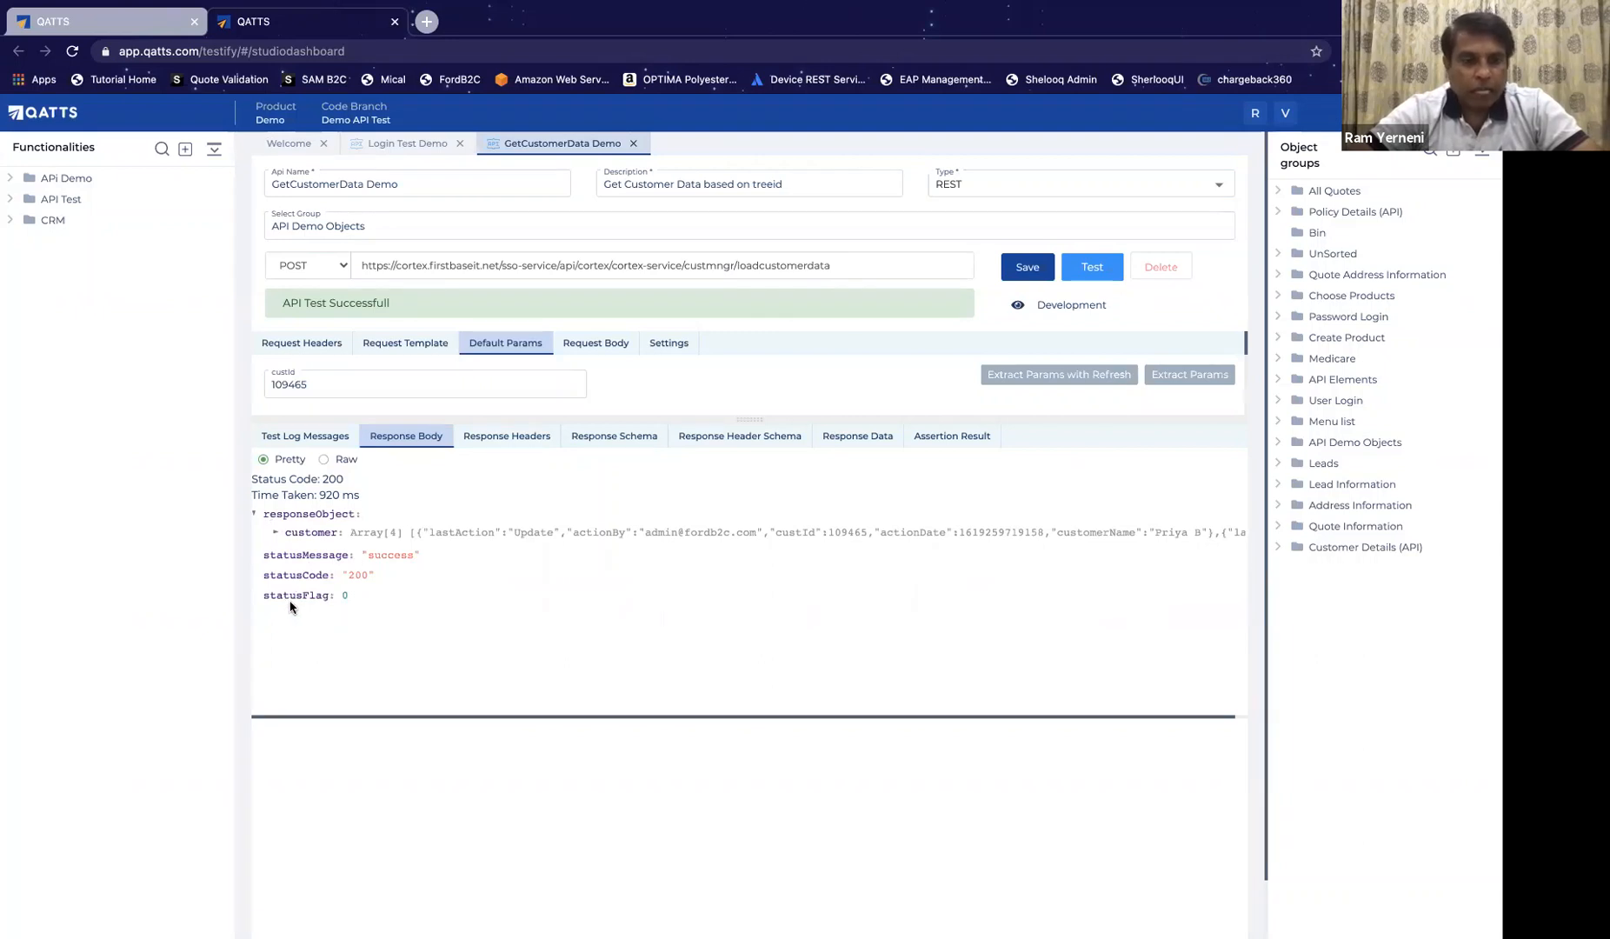
left_click(277, 533)
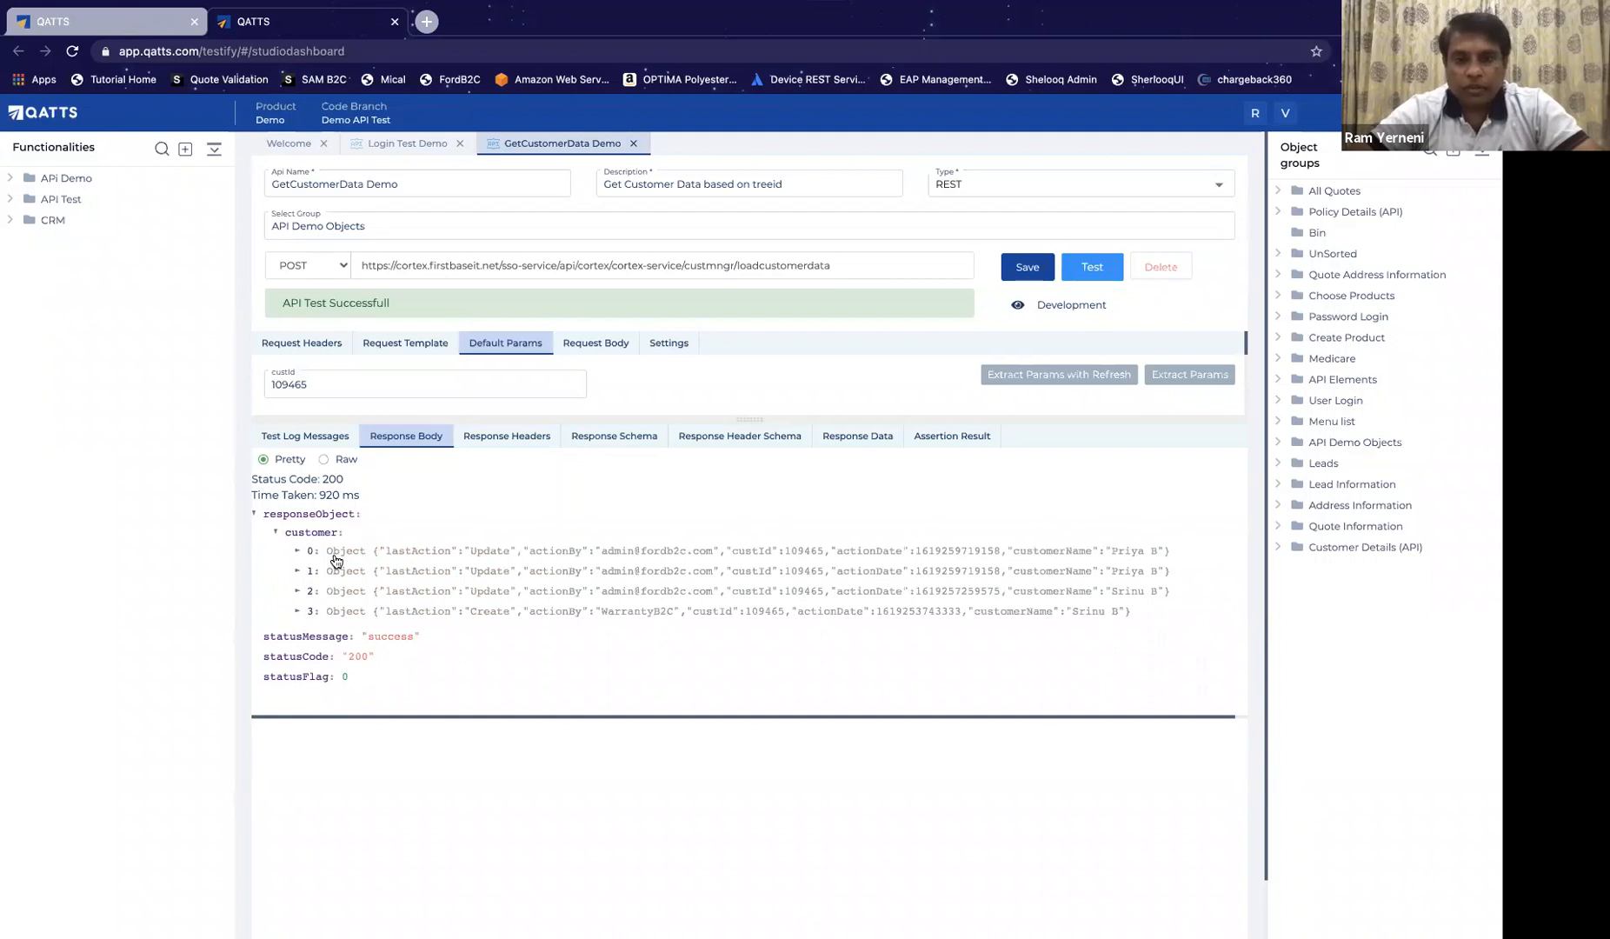
left_click(617, 438)
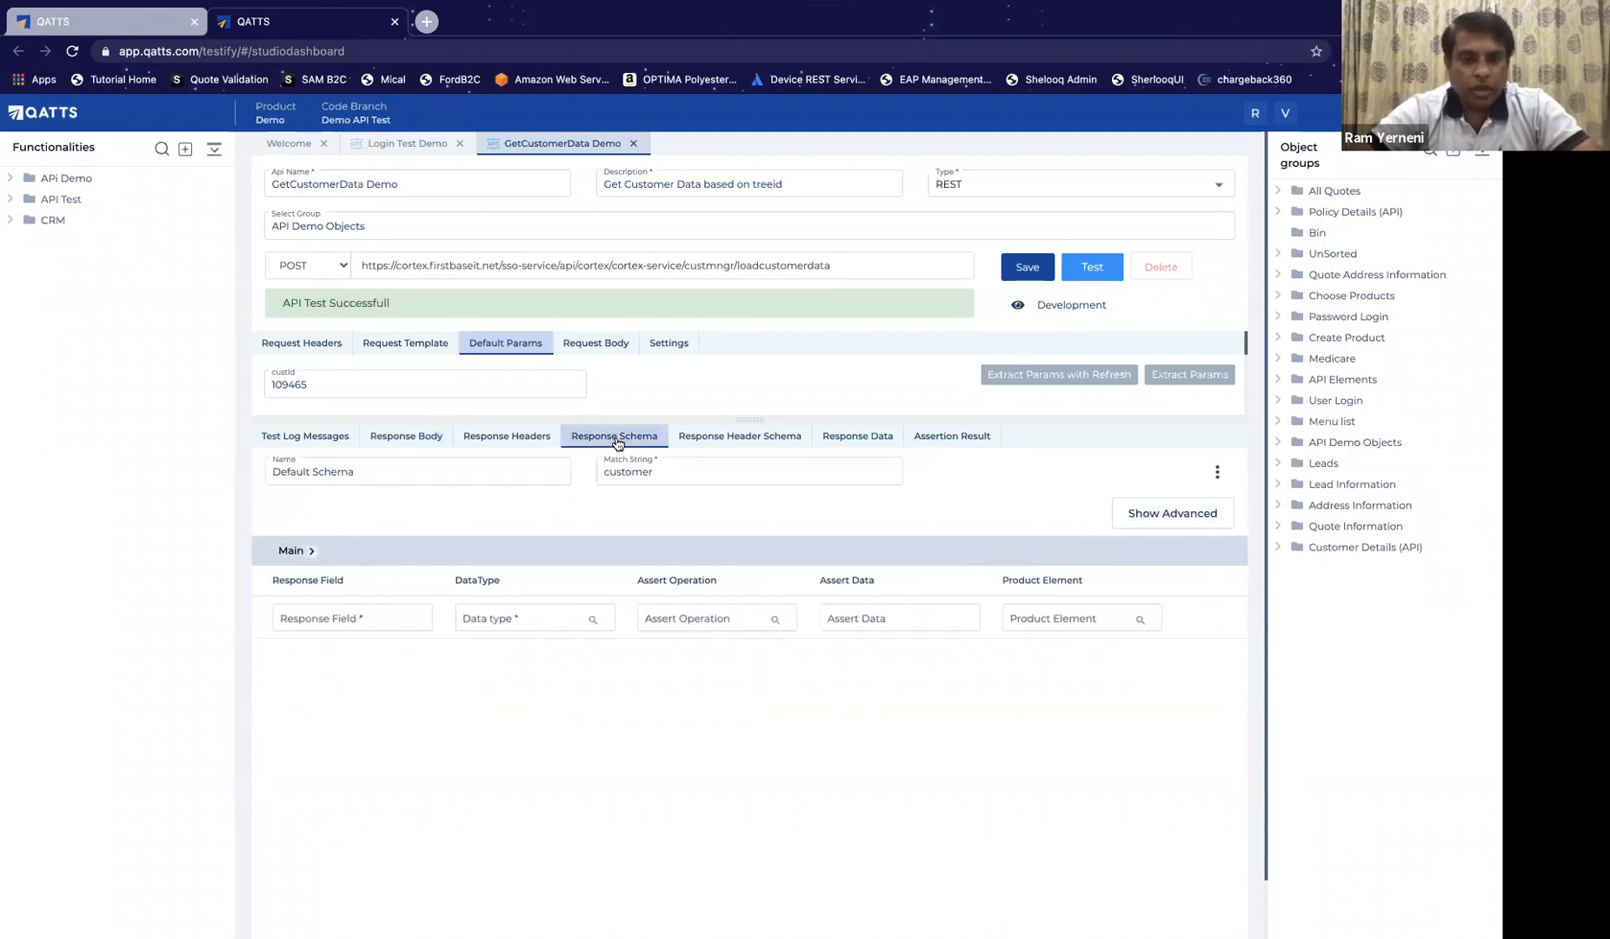
left_click(414, 441)
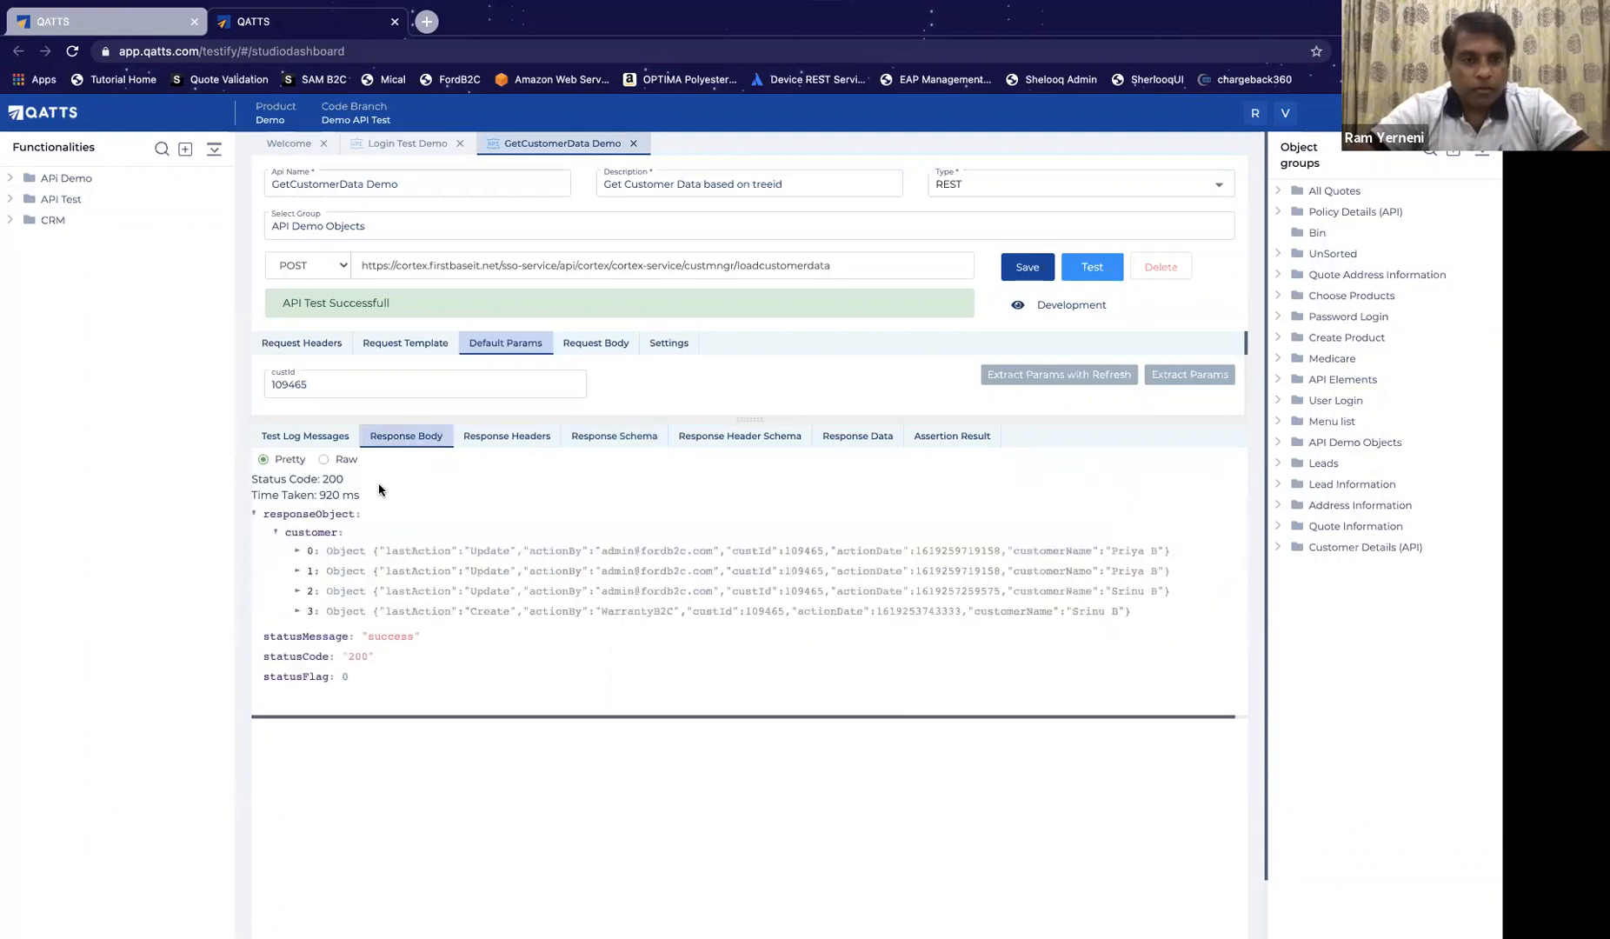
double_click(321, 515)
key("ctrl+c")
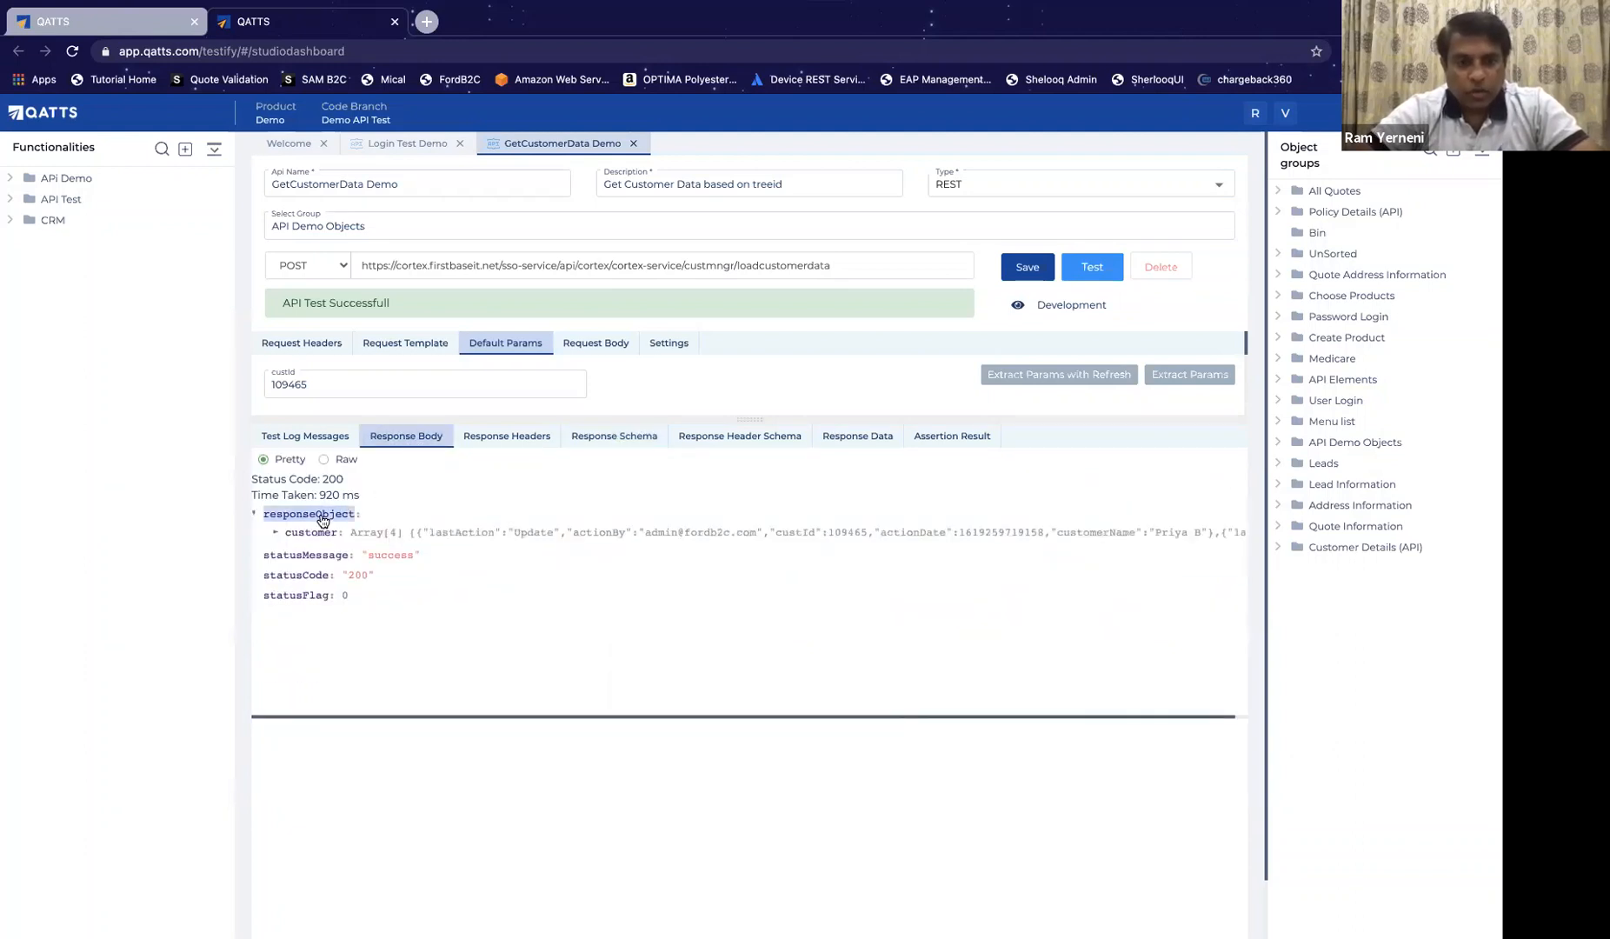
Step: Enter responseObject.statusCode as a response field of the Default Schema with data type Integer
left_click(590, 441)
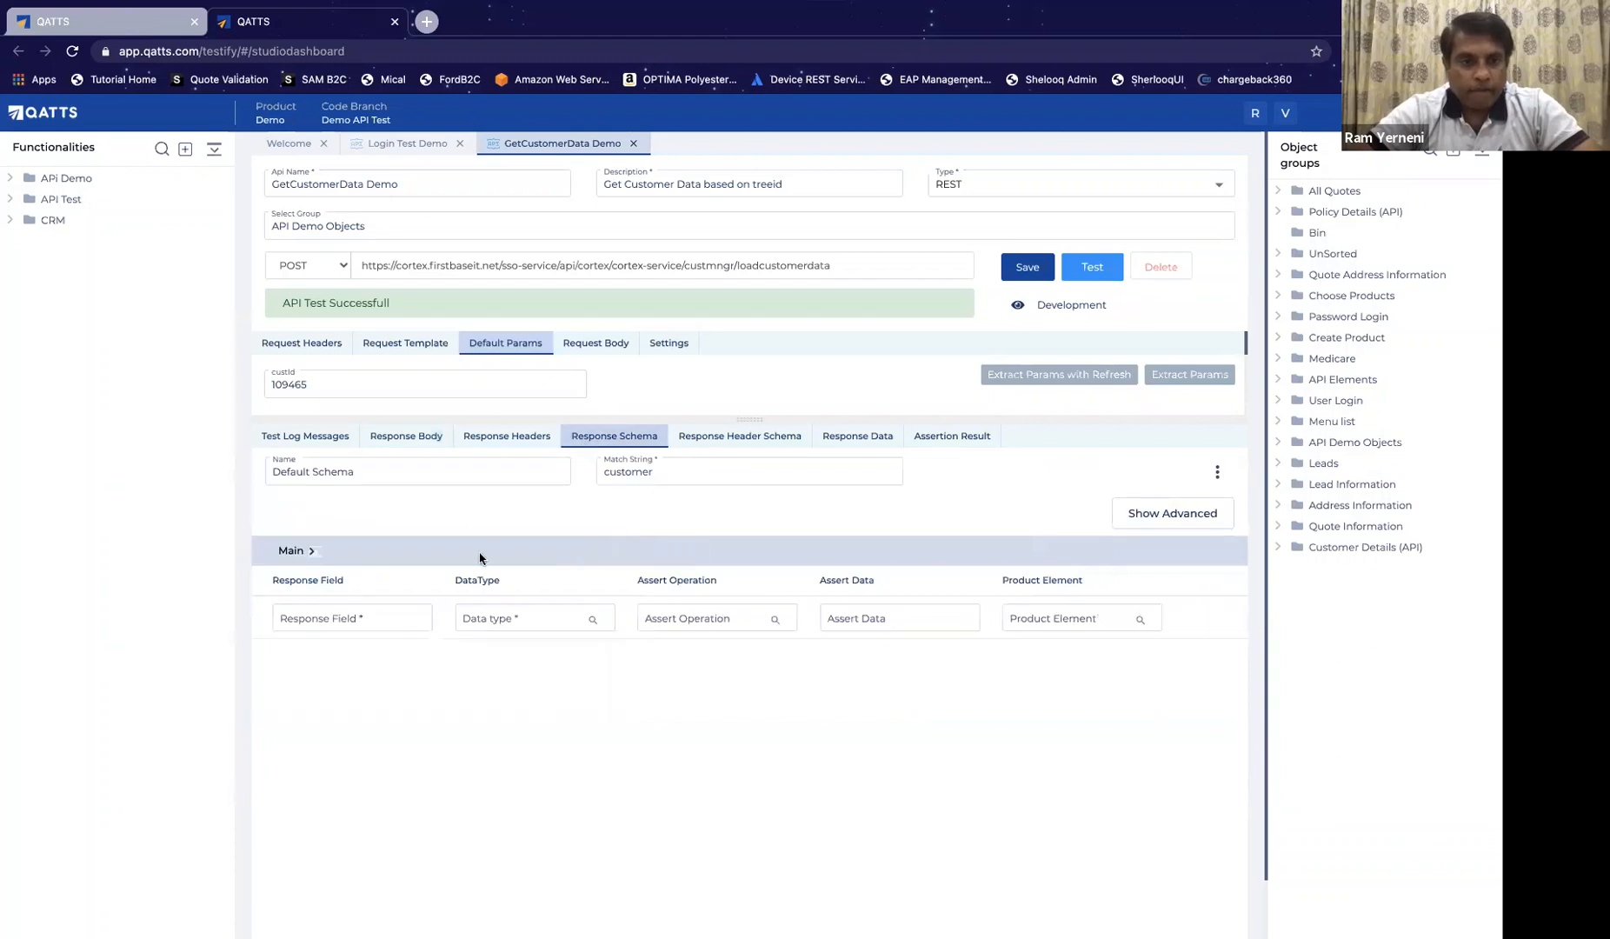
left_click(381, 620)
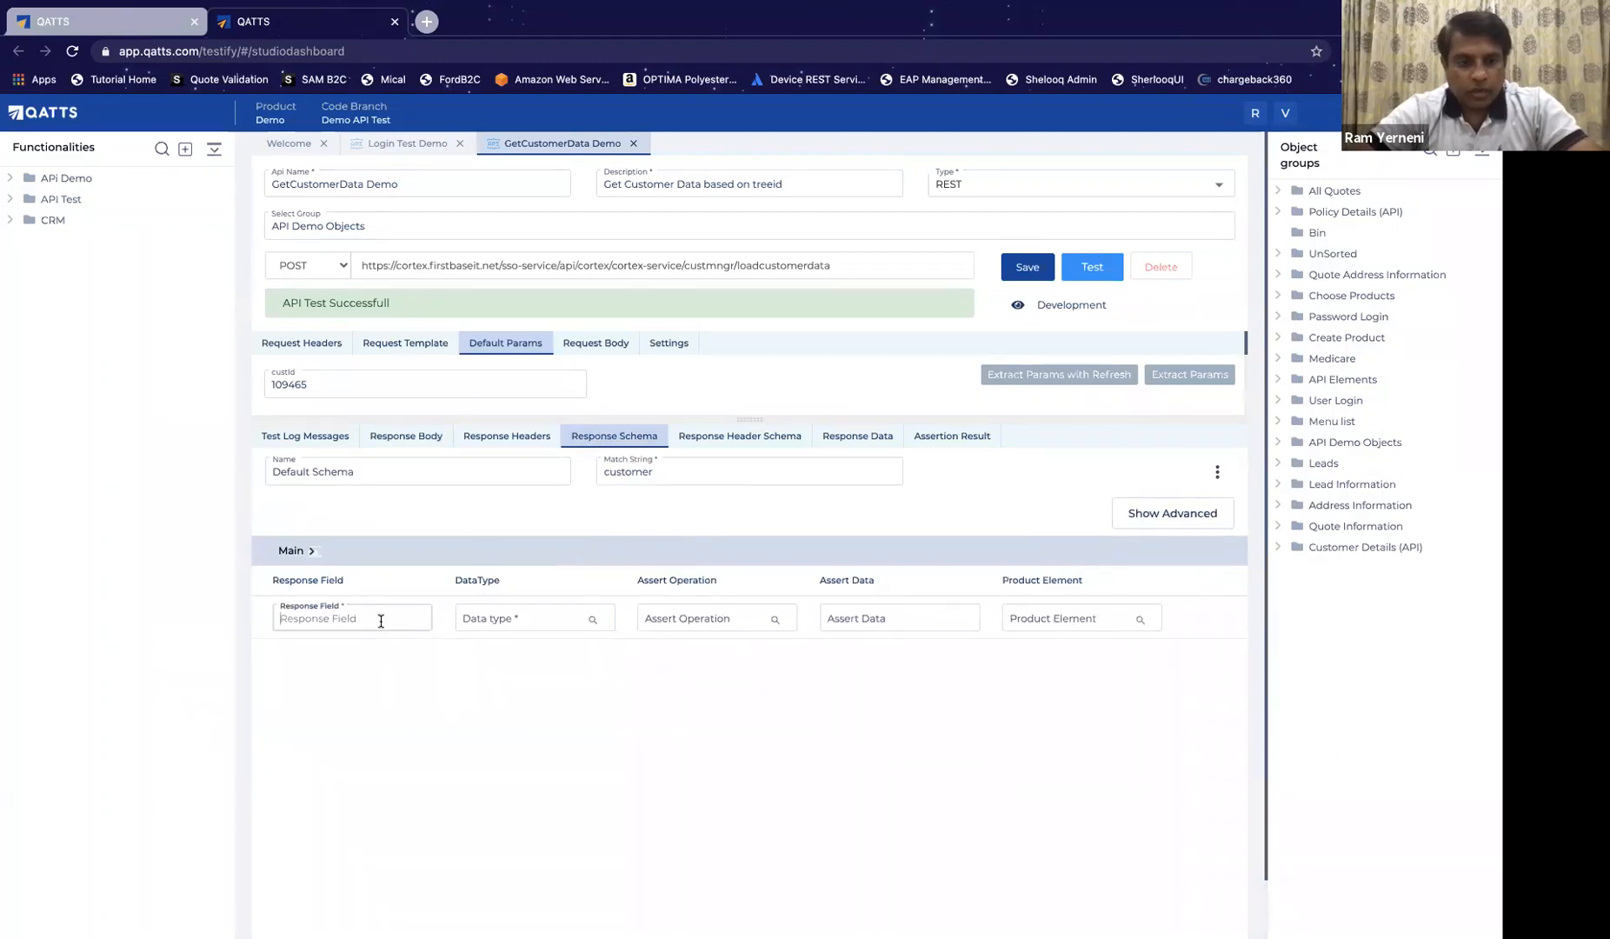
key("ctrl+v")
type(".")
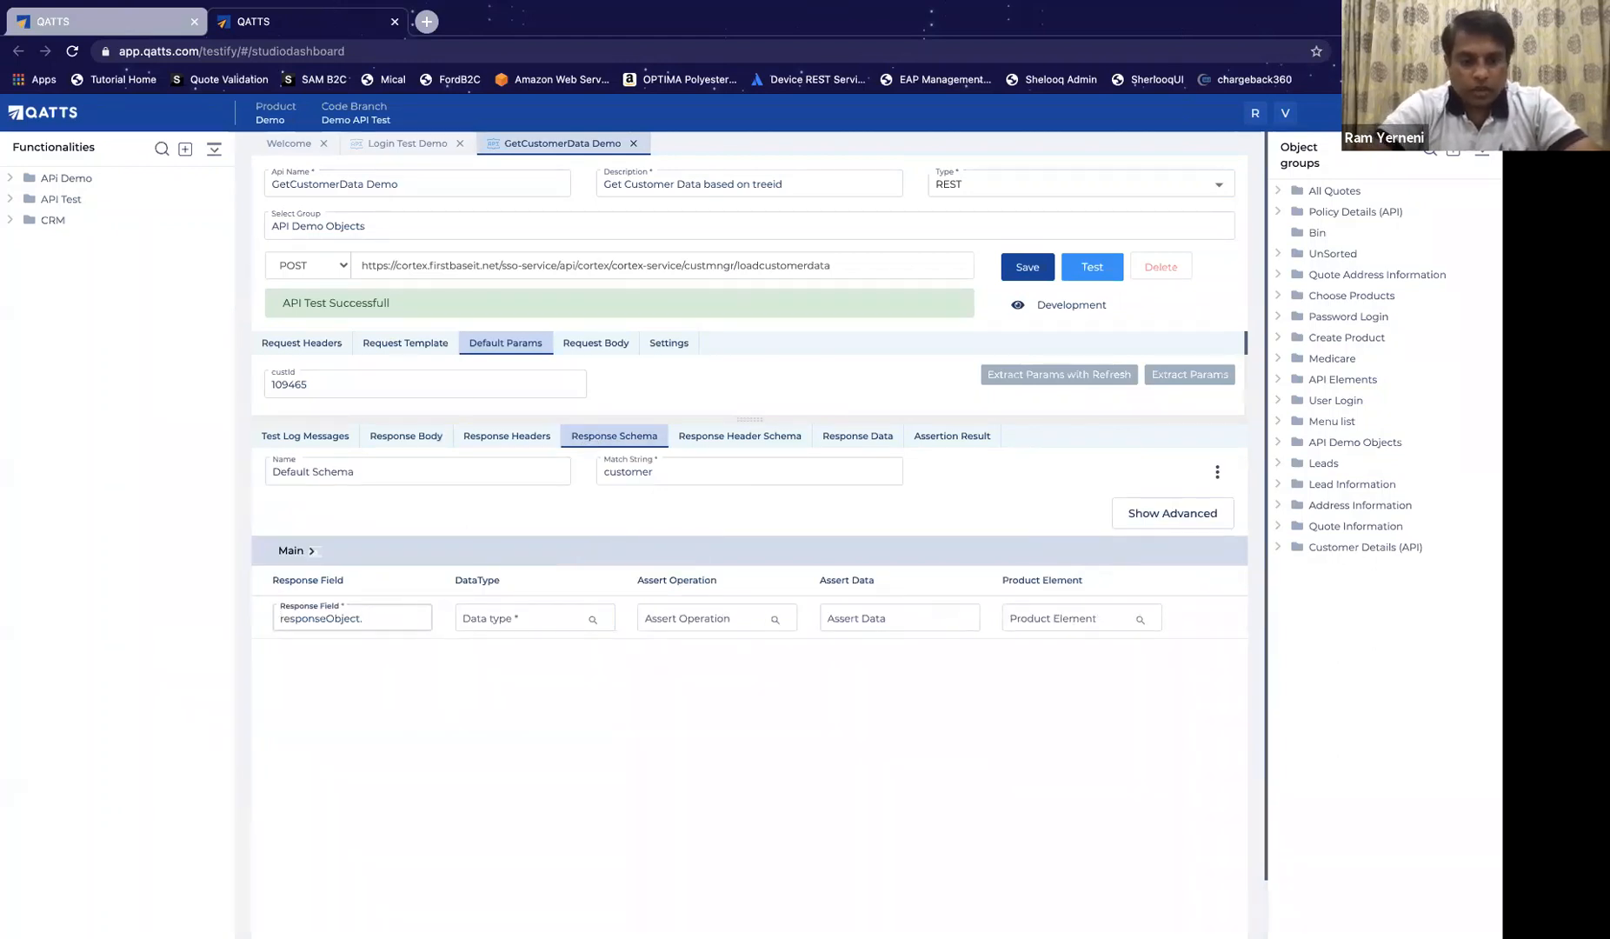
type("stat")
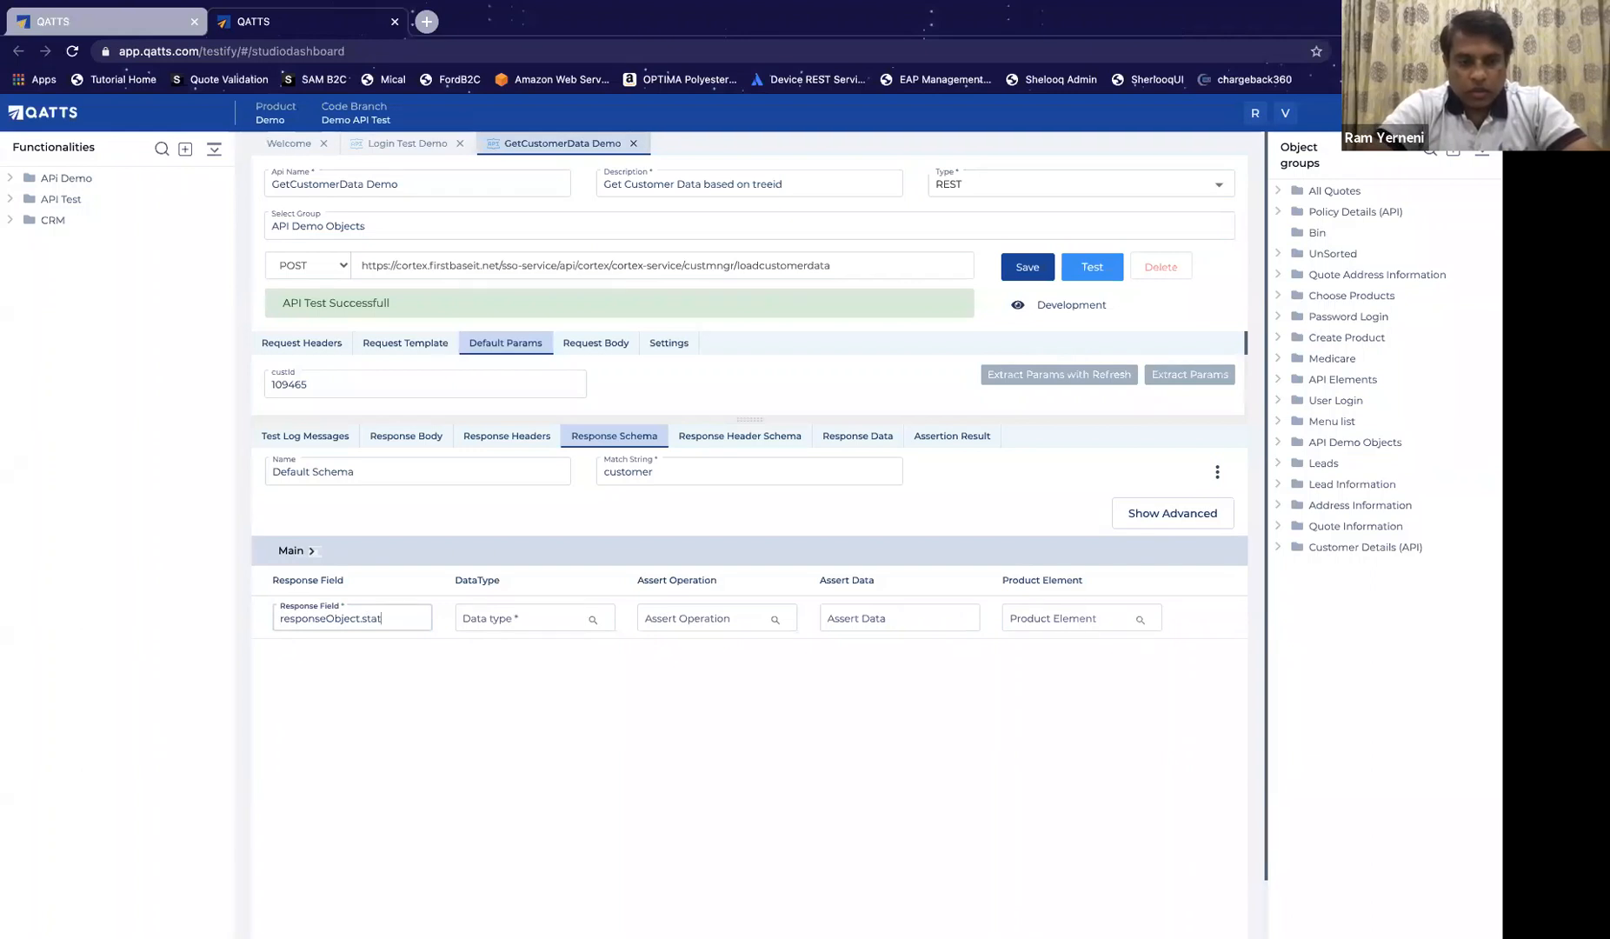
type("usCode")
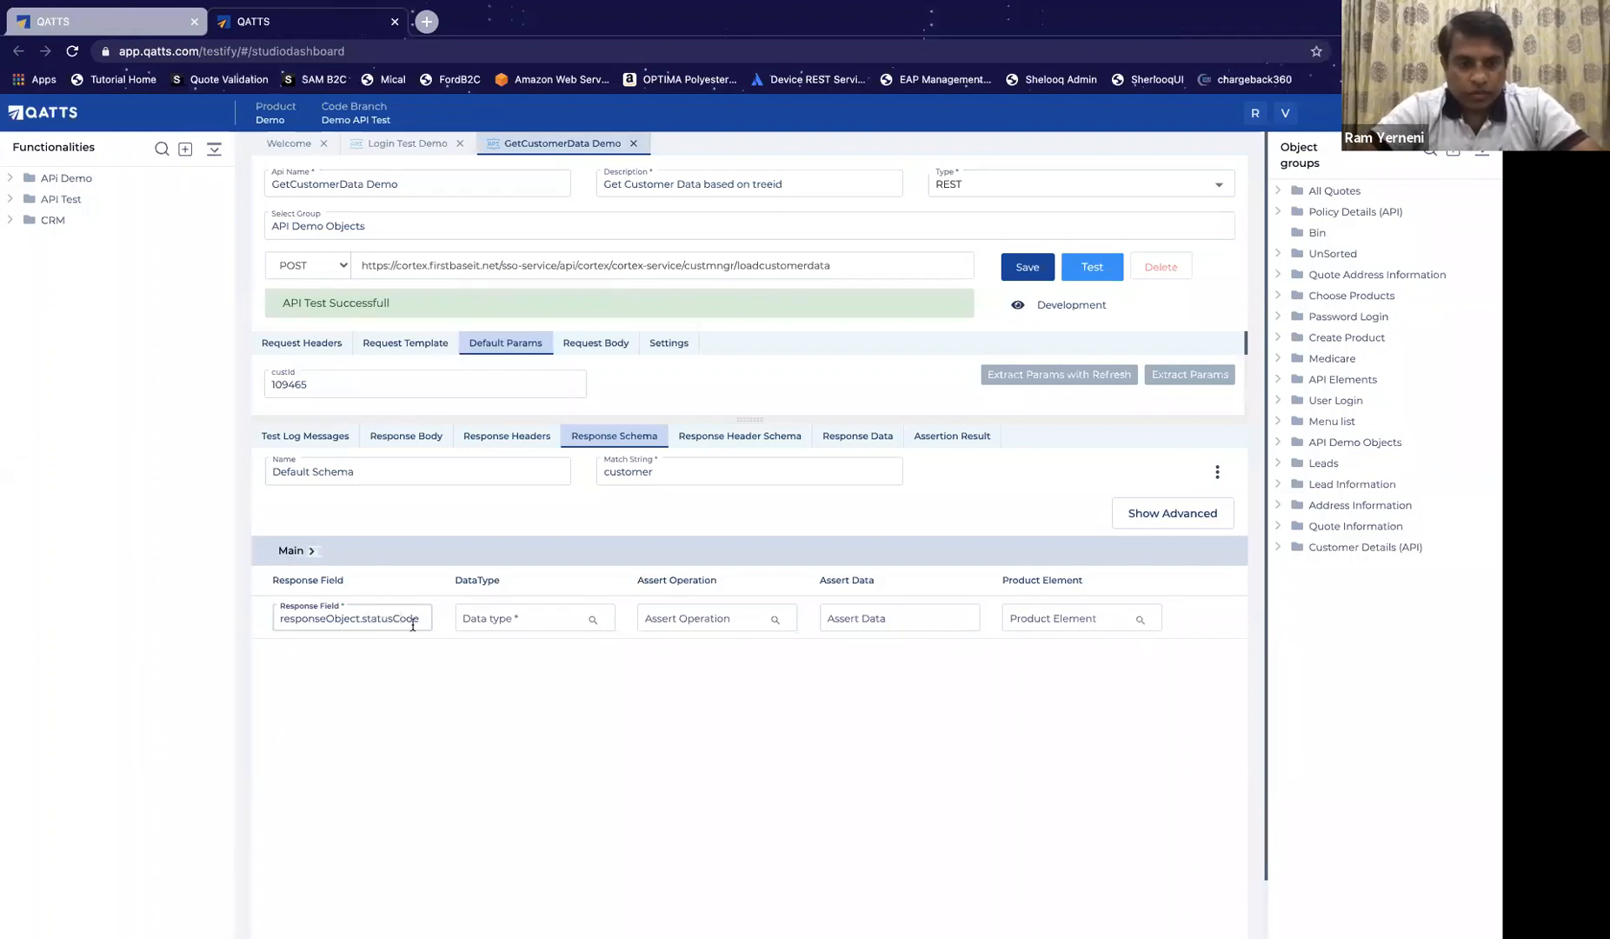
left_click(507, 619)
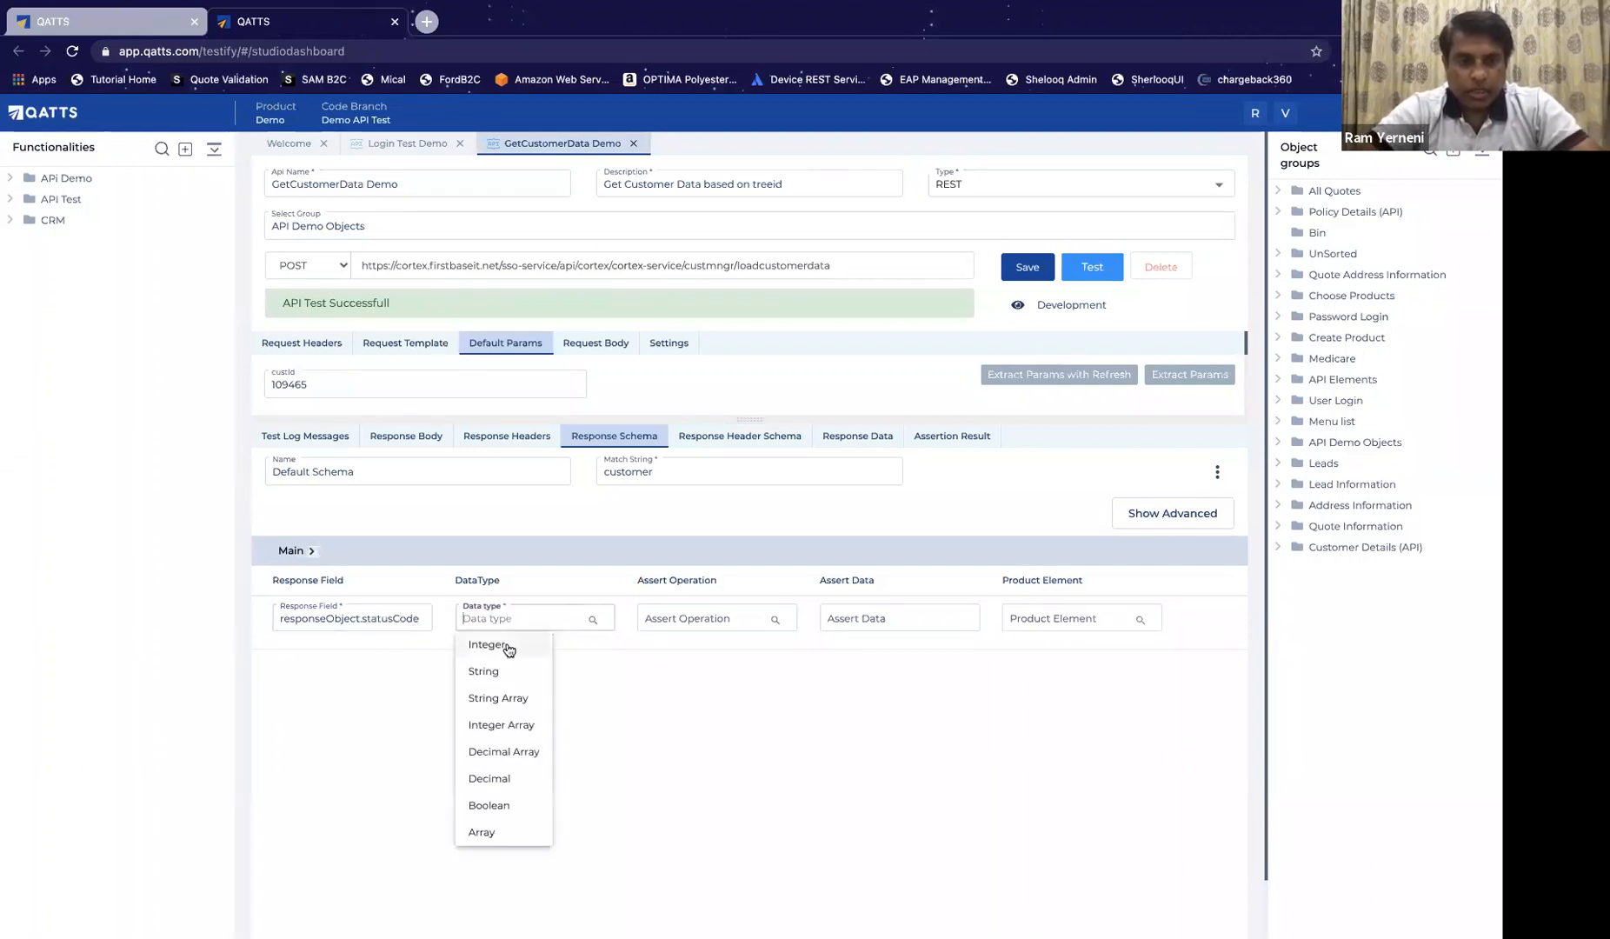
left_click(509, 647)
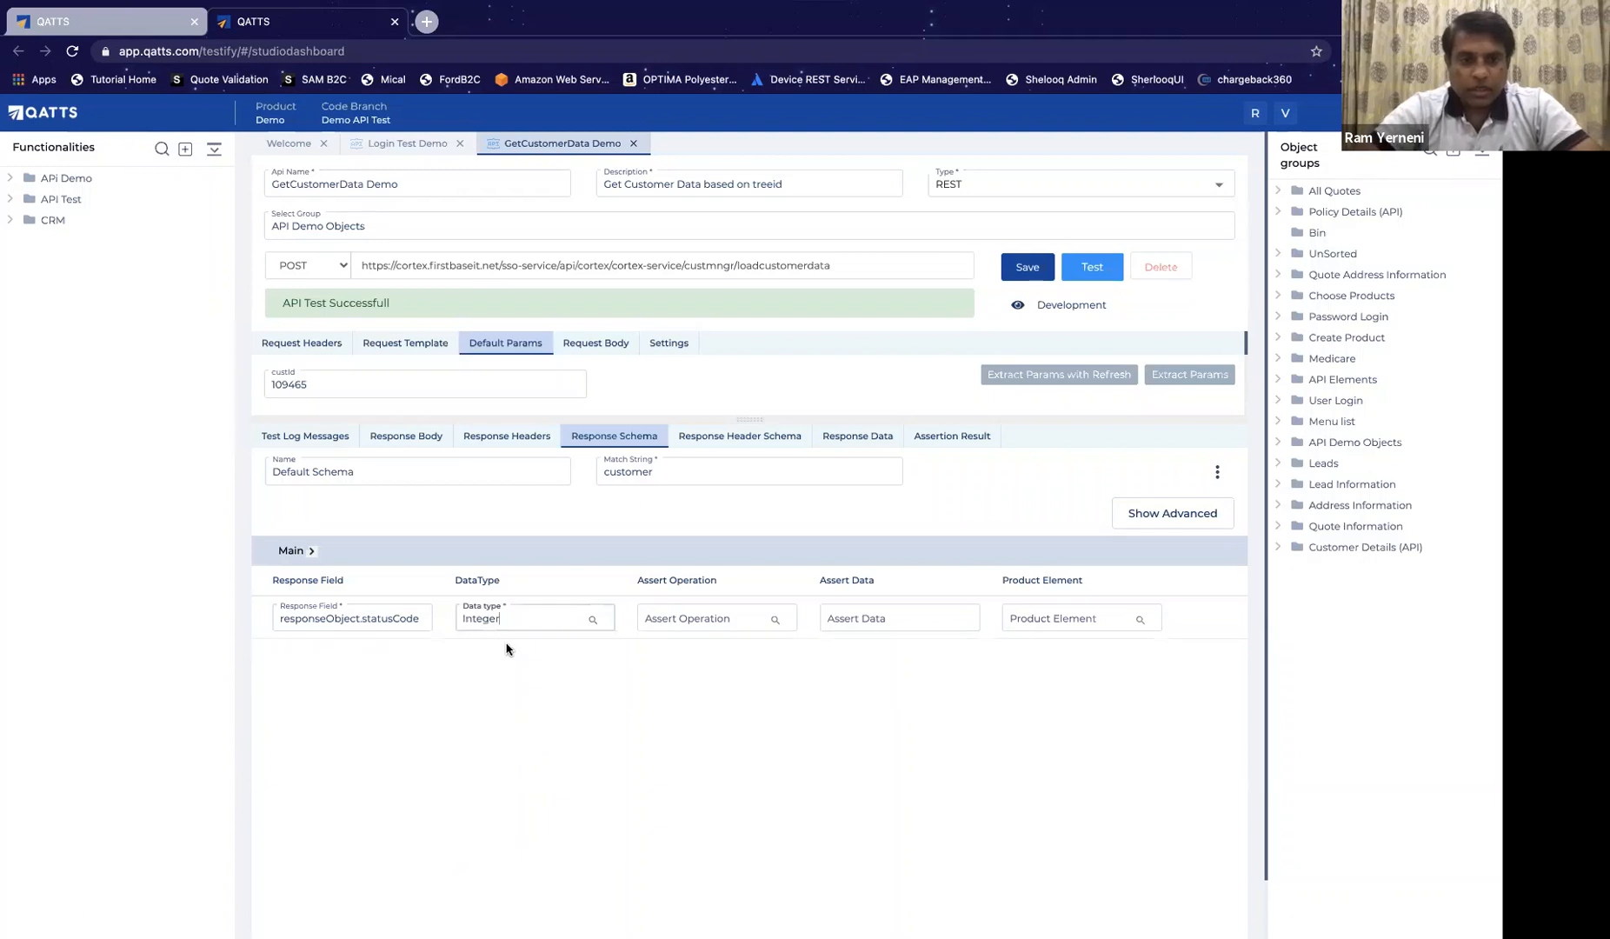
Step: Assert that the responseObject.statusCode field equals (=) 200 and add the row to the schema
left_click(718, 619)
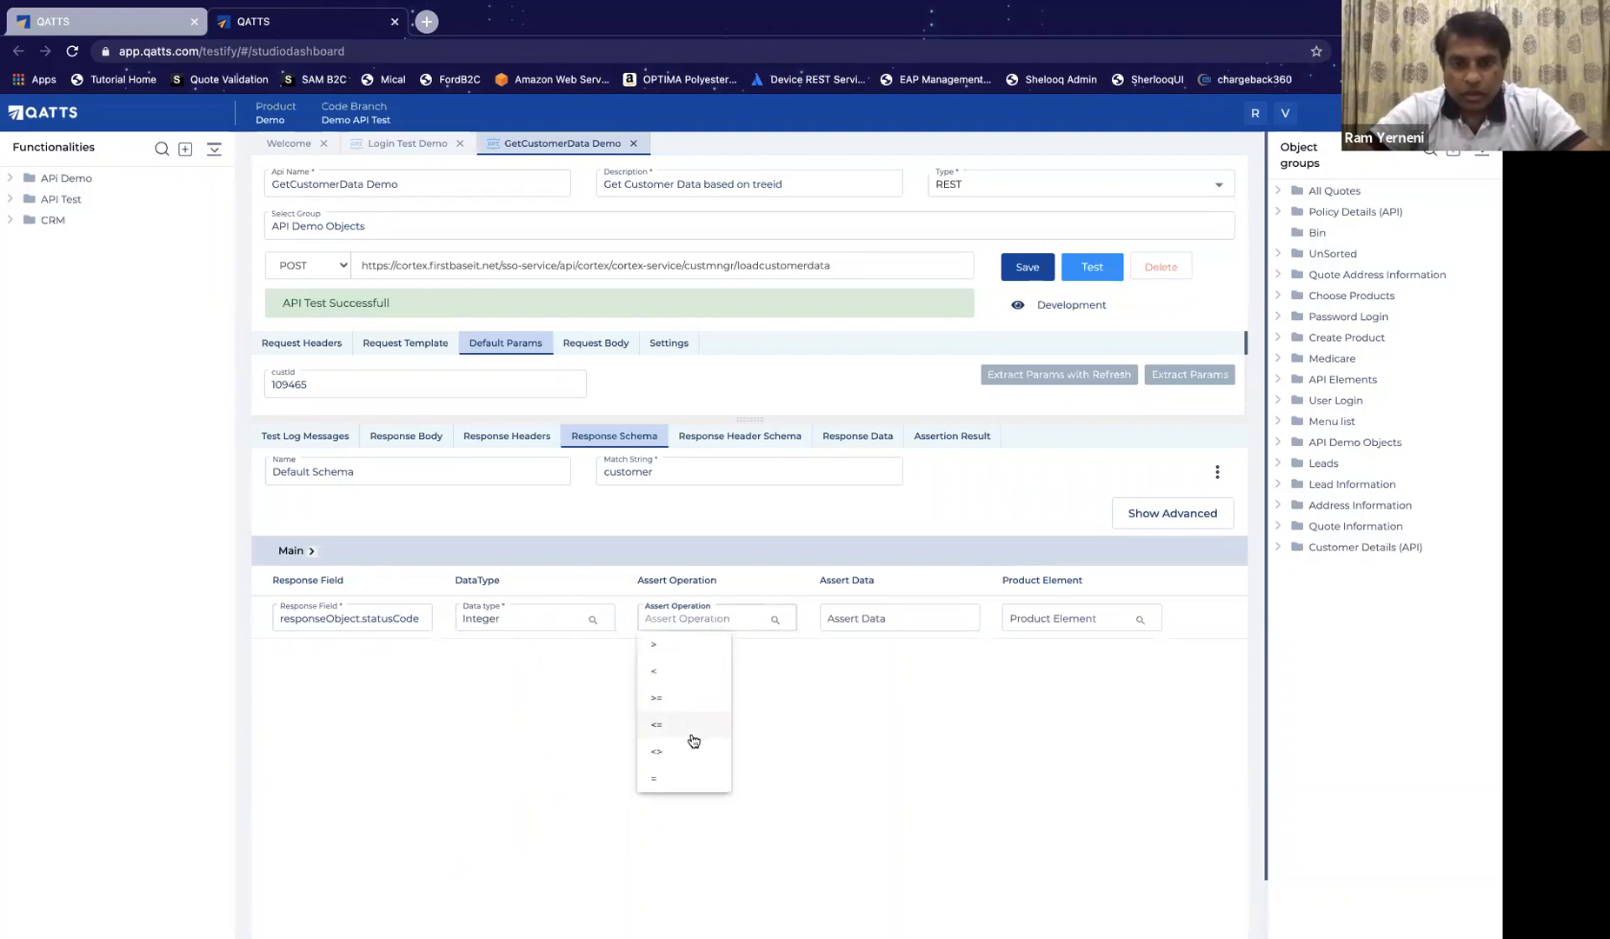
left_click(689, 778)
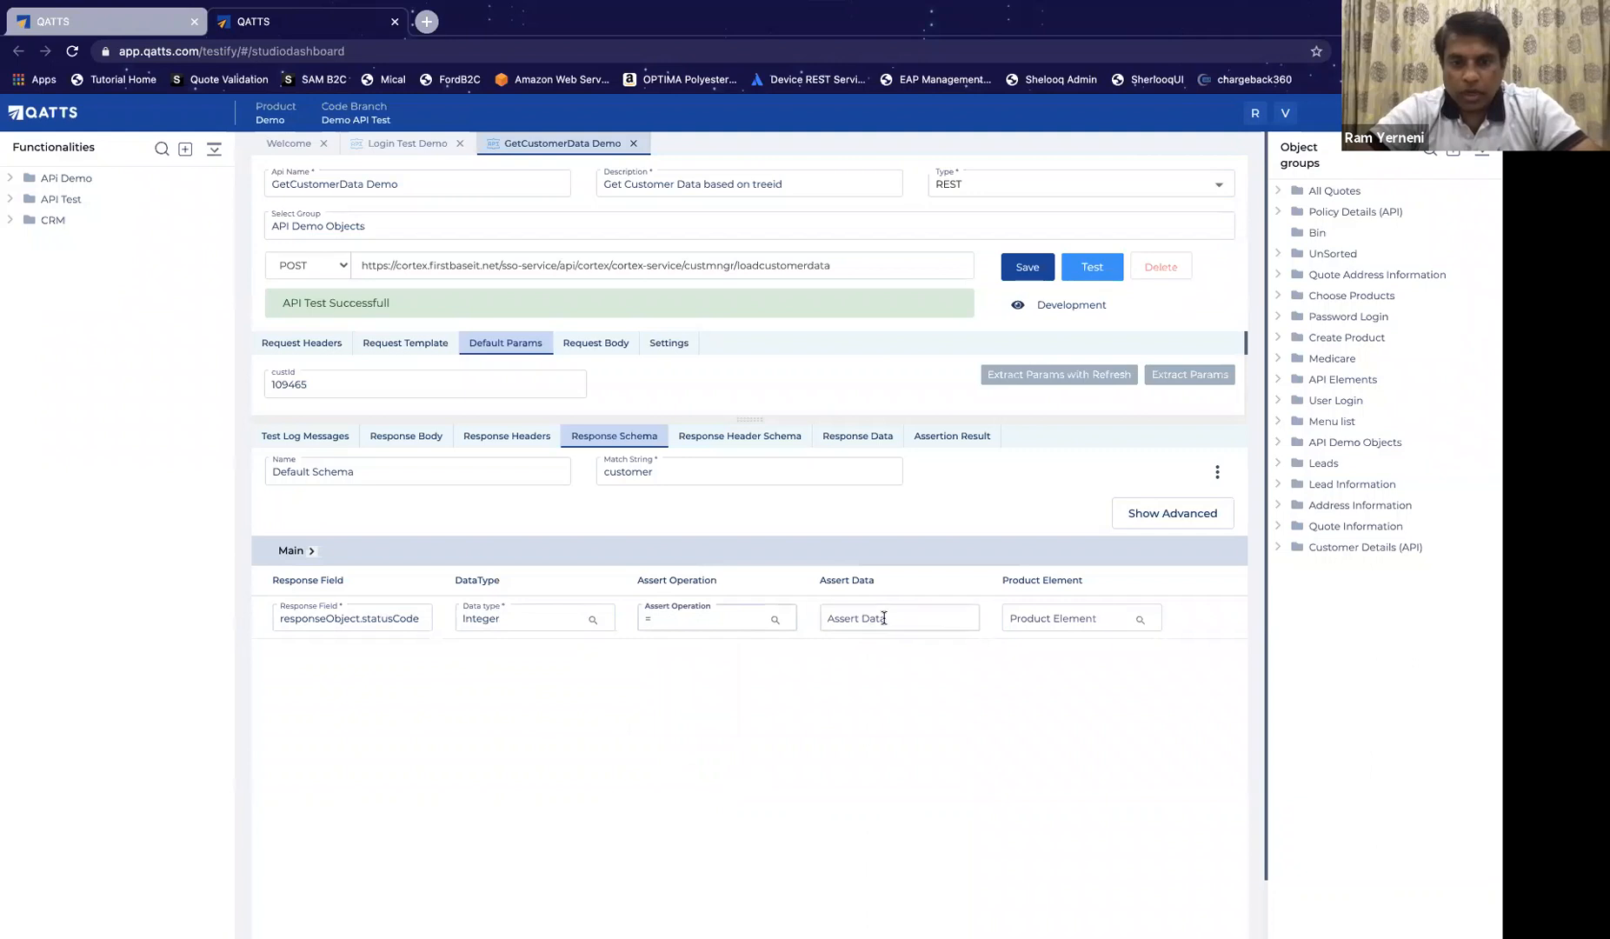
left_click(883, 618)
type("200")
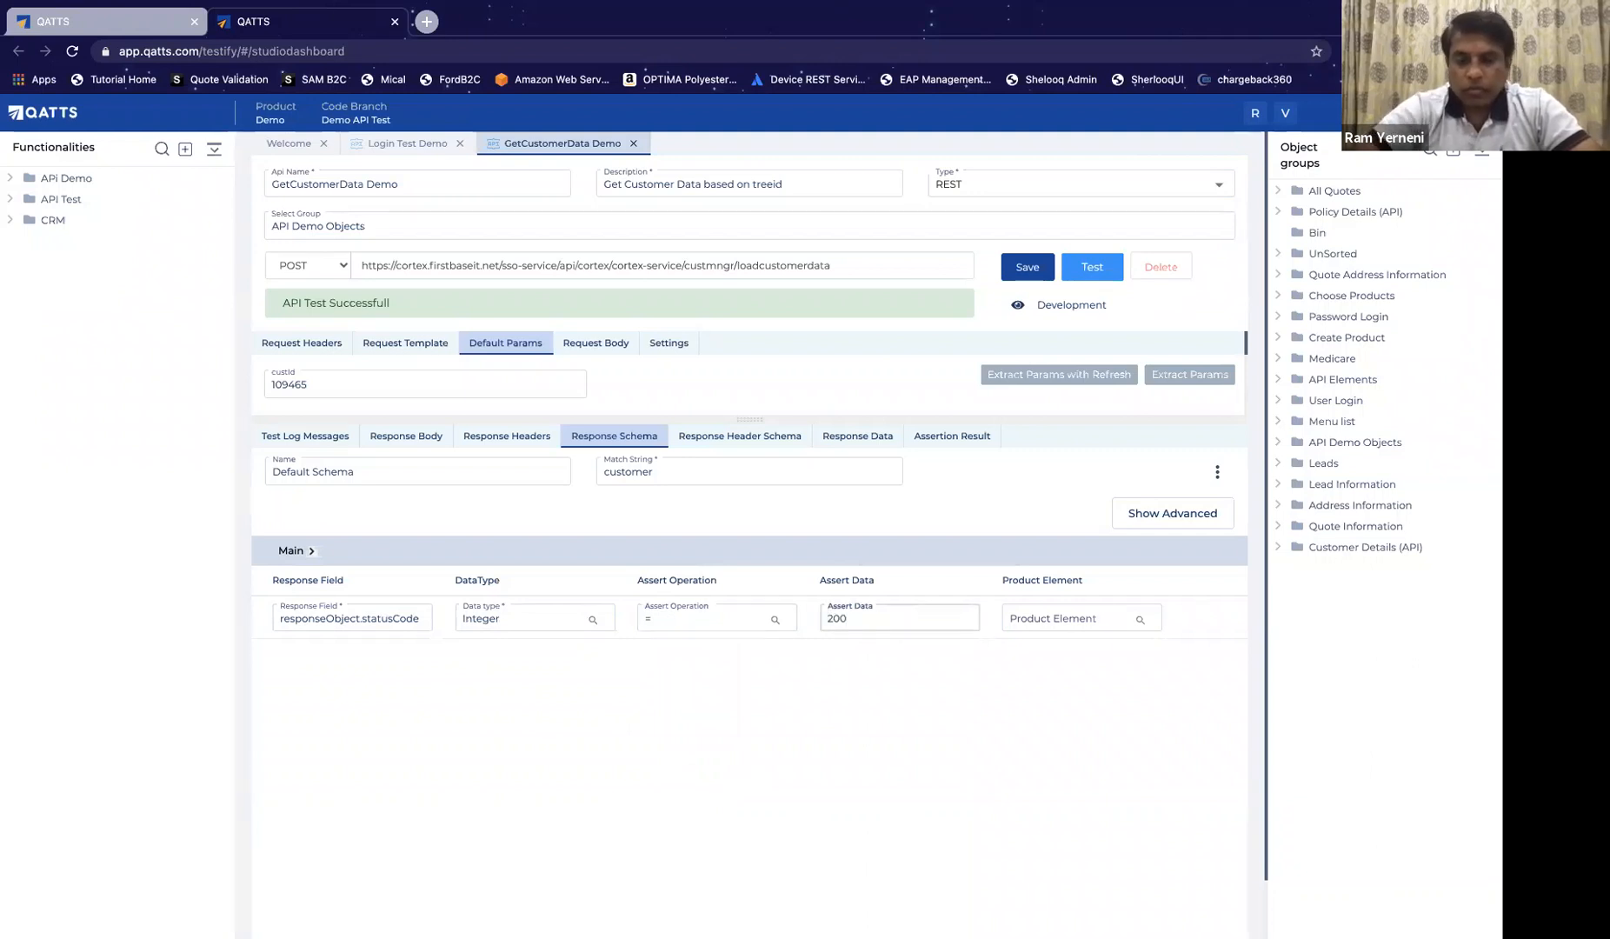
left_click(865, 782)
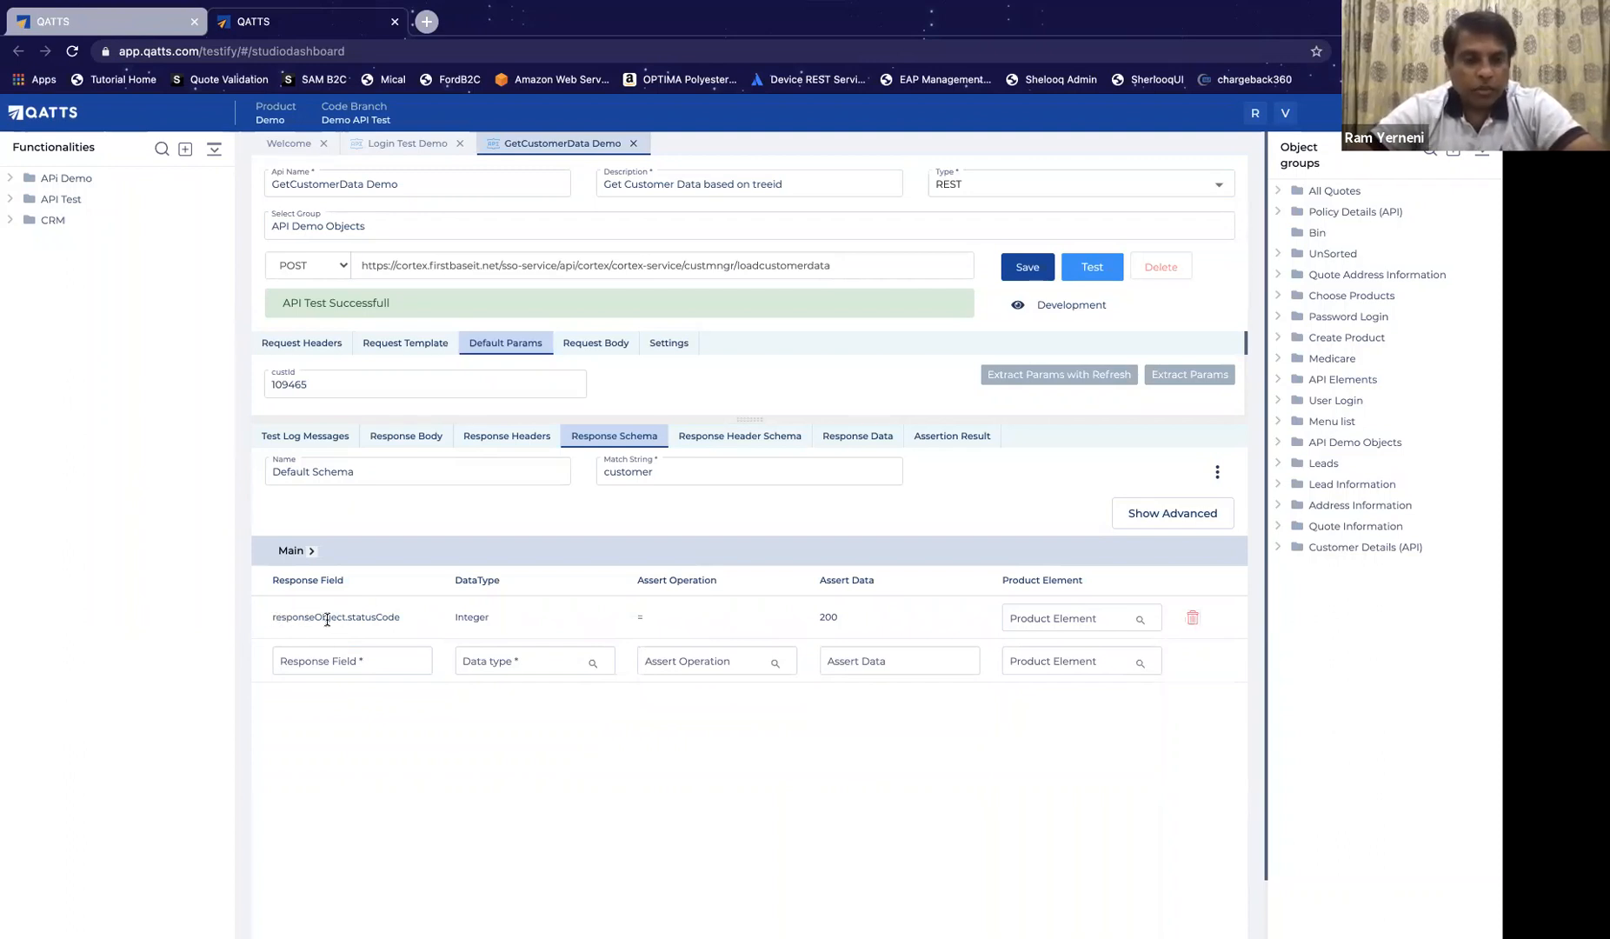
Step: Check statusCode's nesting in the response body and shorten the schema's response field to statusCode
left_click(406, 435)
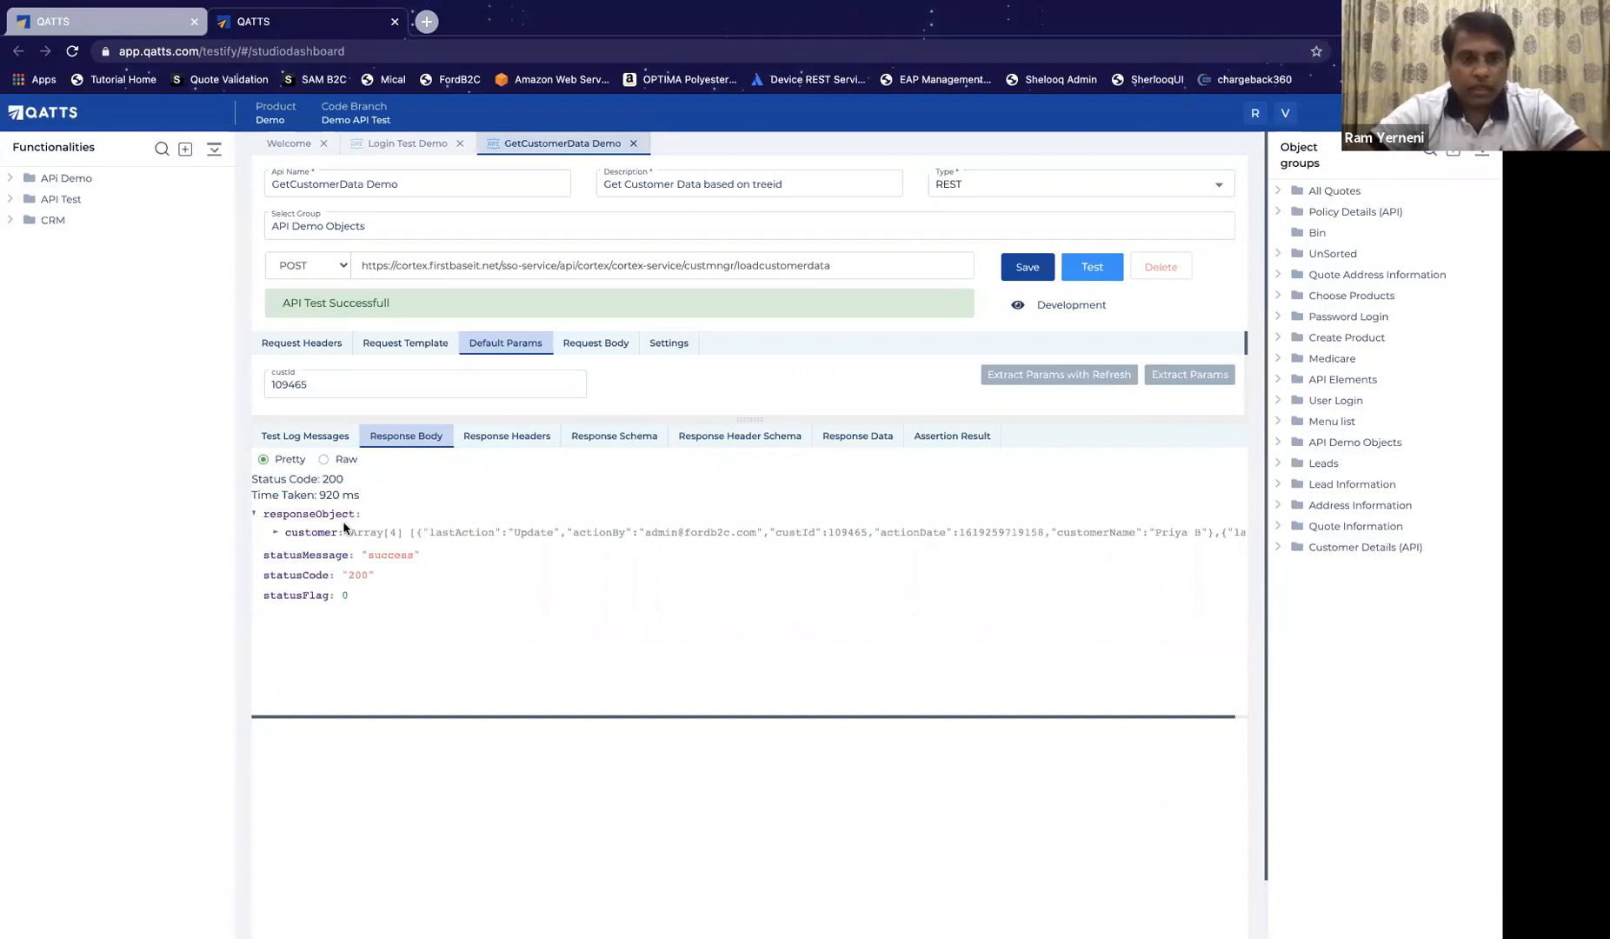
left_click(600, 436)
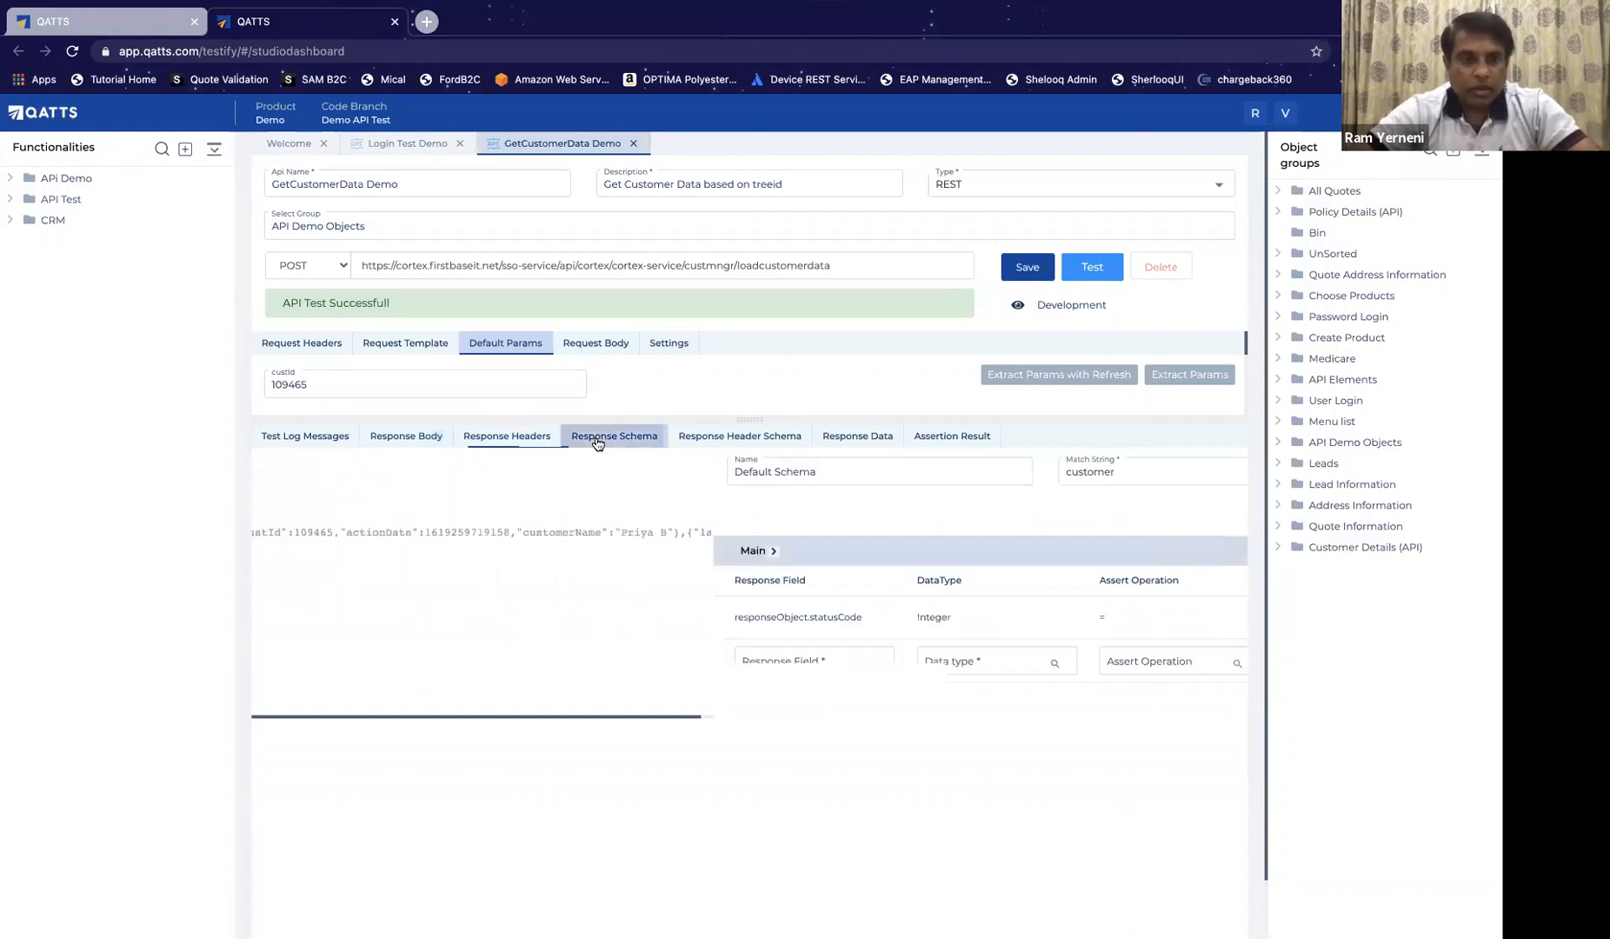
left_click(332, 616)
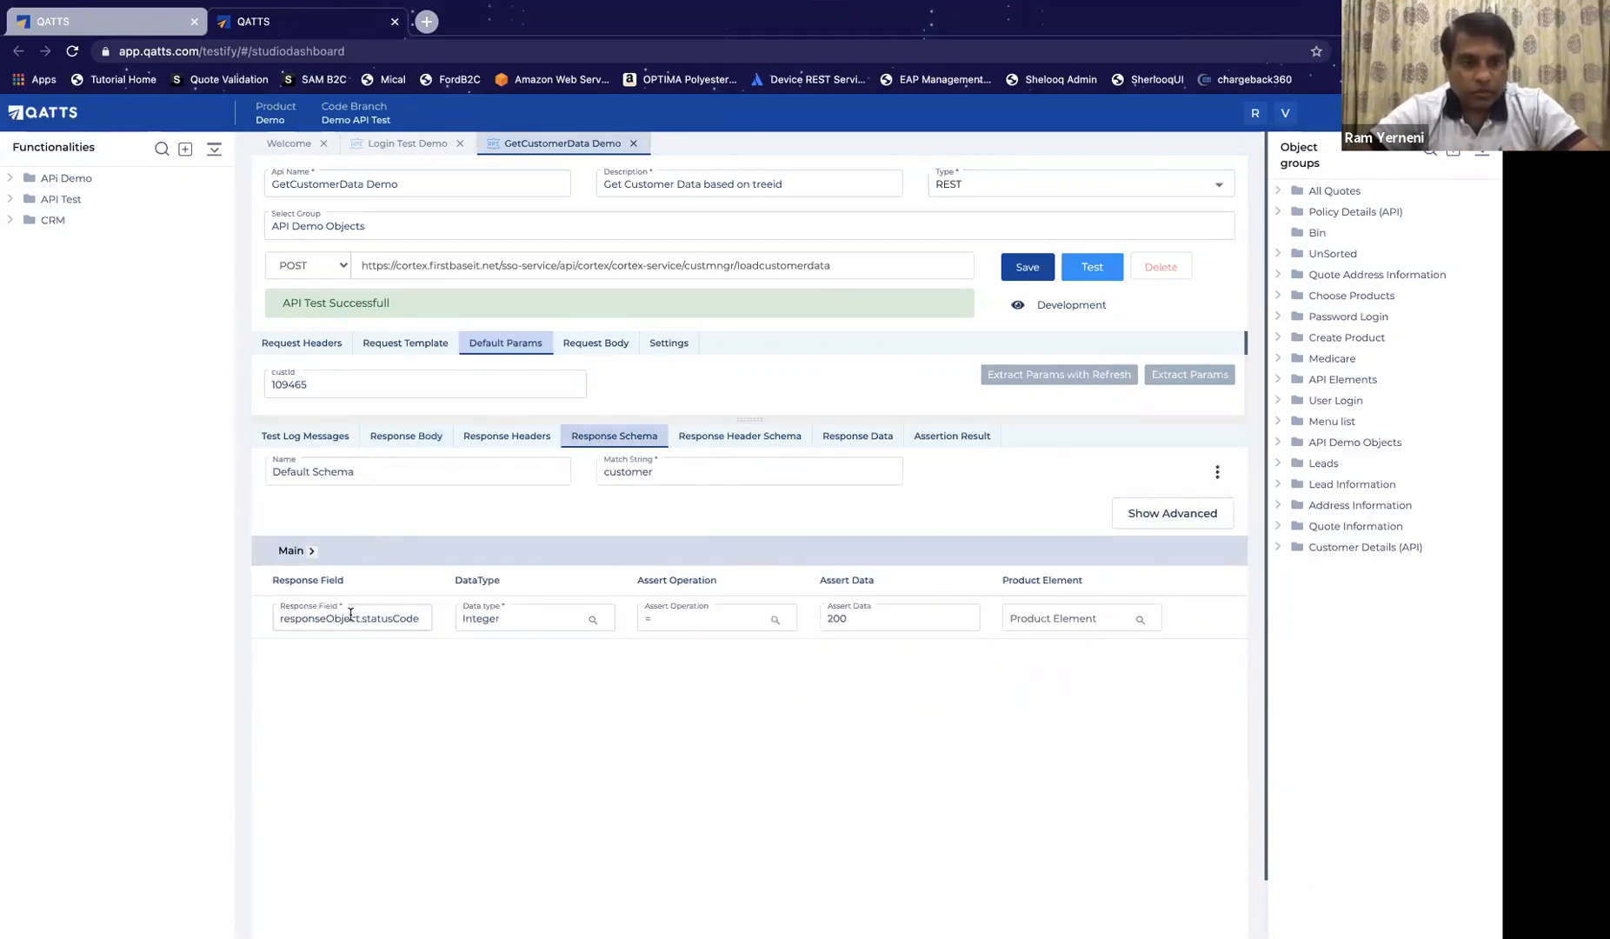
left_click(363, 618)
key("BackSpace")
key("BackSpace")
key("BackSpace")
key("BackSpace")
key("BackSpace")
key("BackSpace")
key("BackSpace")
key("BackSpace")
key("BackSpace")
key("BackSpace")
key("BackSpace")
key("BackSpace")
key("BackSpace")
key("BackSpace")
key("BackSpace")
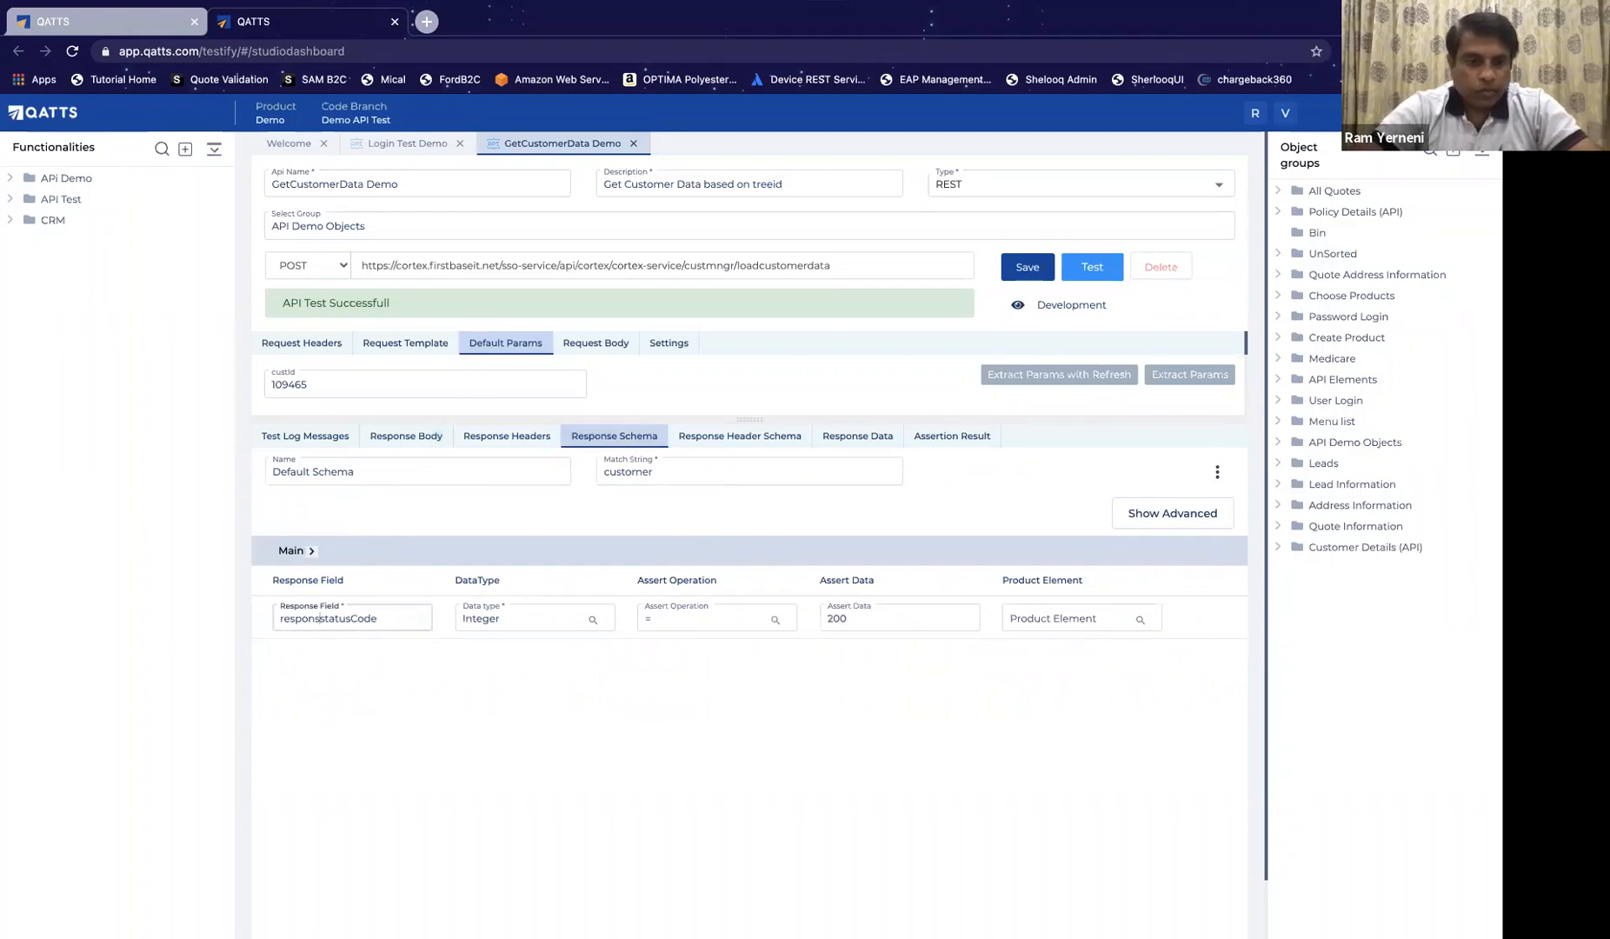
left_click(440, 864)
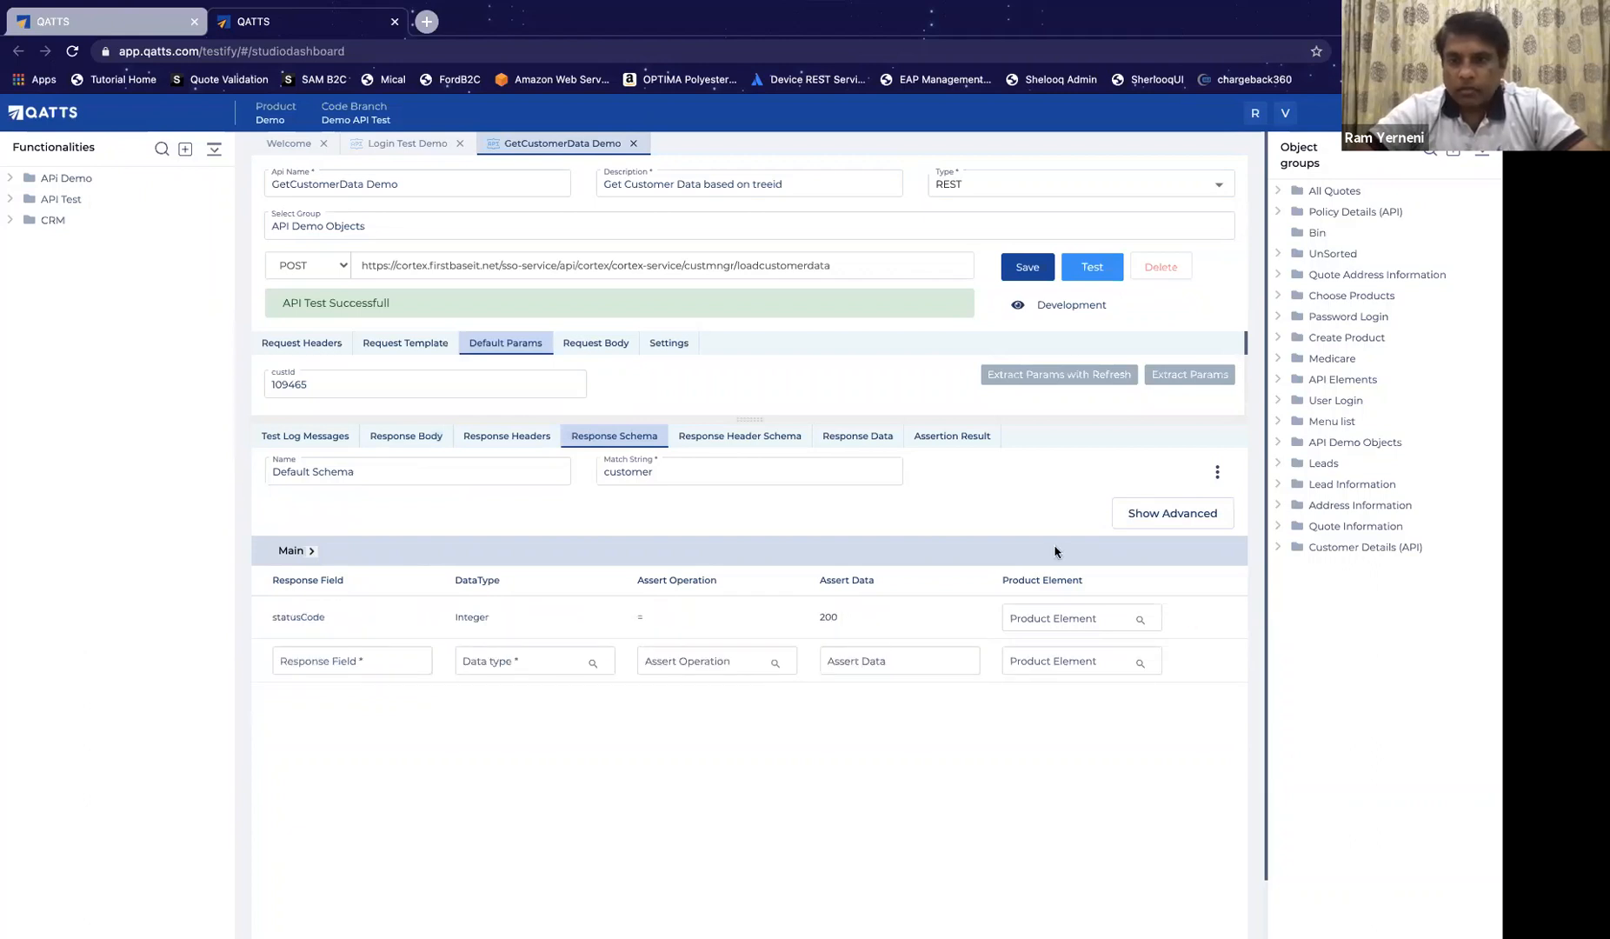
Step: Save GetCustomerData Demo, run its test again and inspect the assertion result for statusCode
left_click(1027, 268)
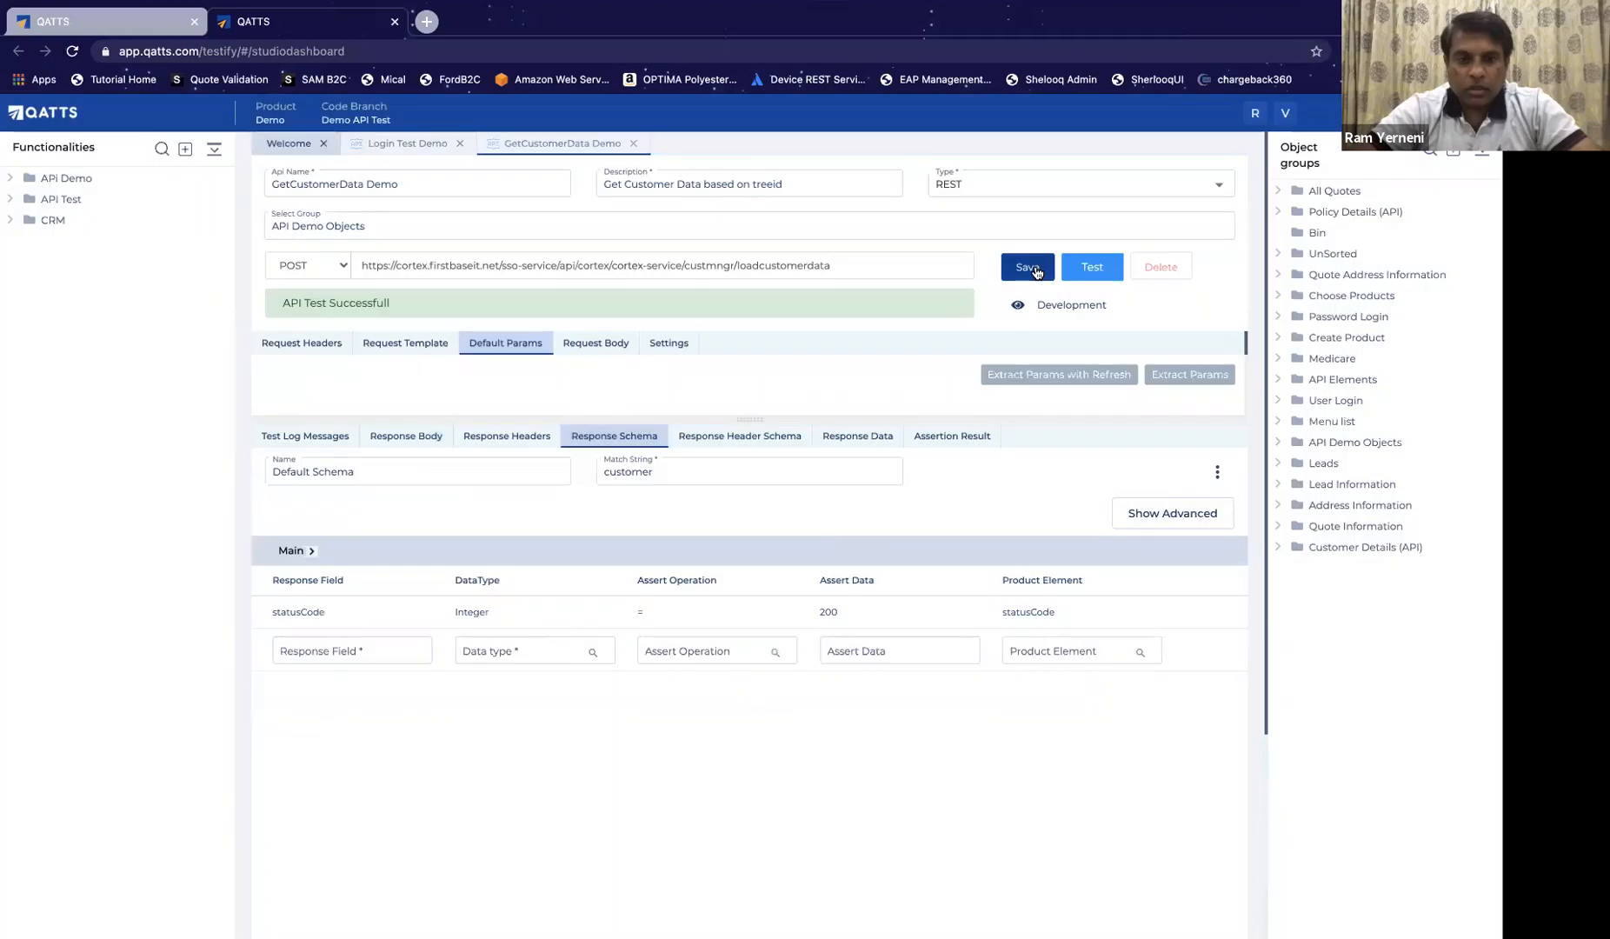
left_click(1097, 271)
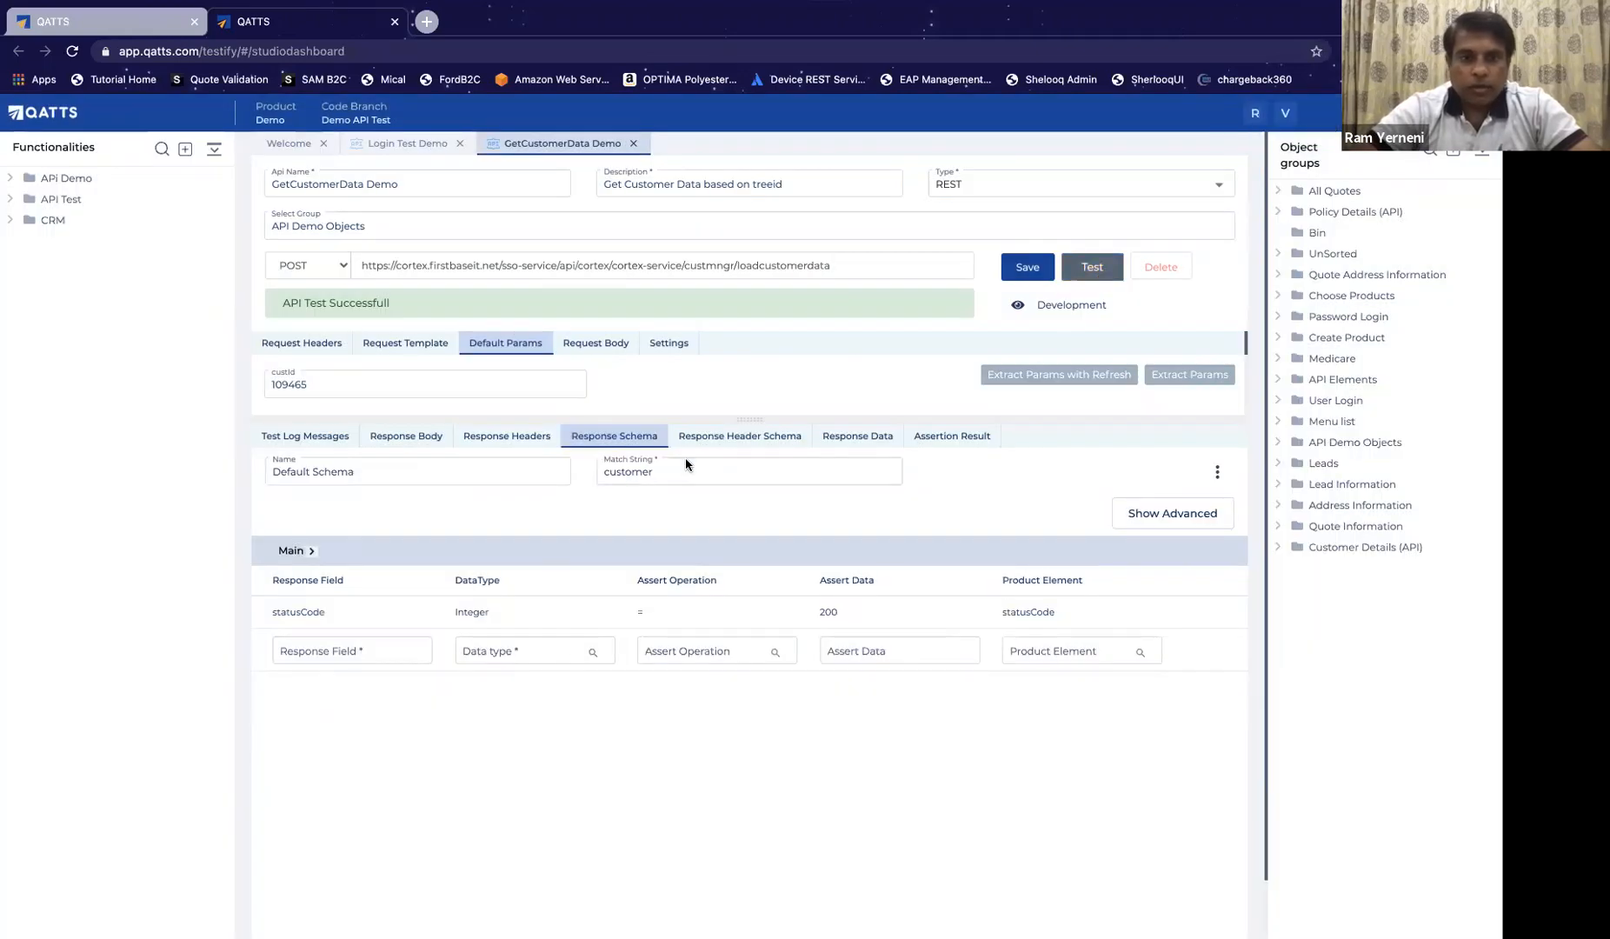
left_click(956, 437)
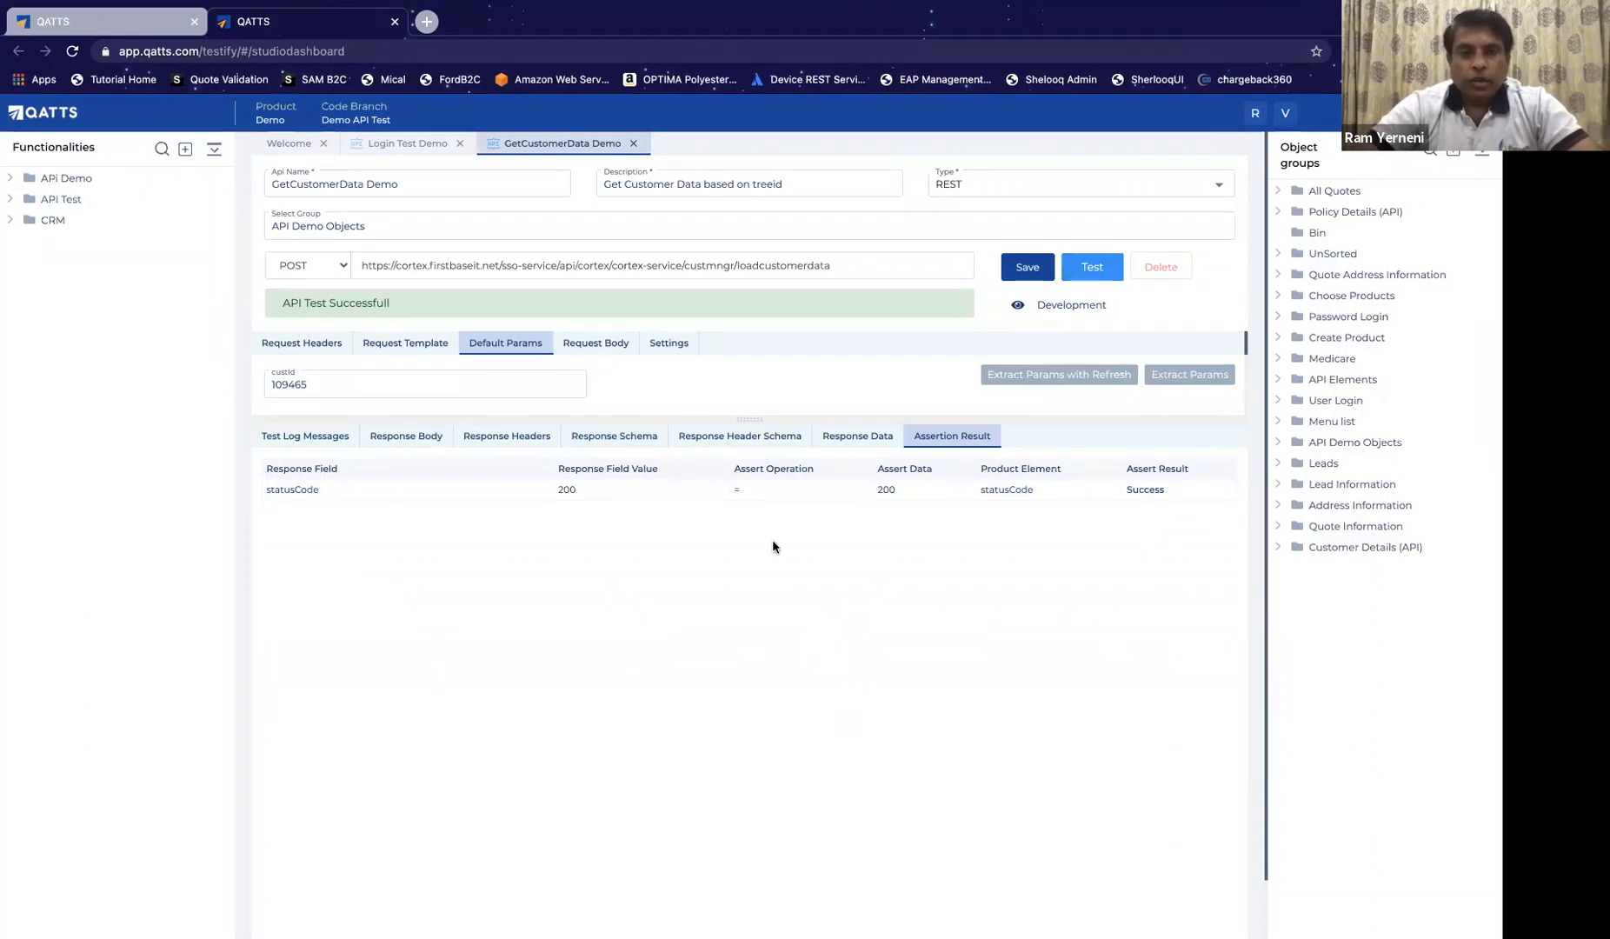
Step: Enter responseObject.customer as a second response field in the Default Schema with data type Array
left_click(619, 441)
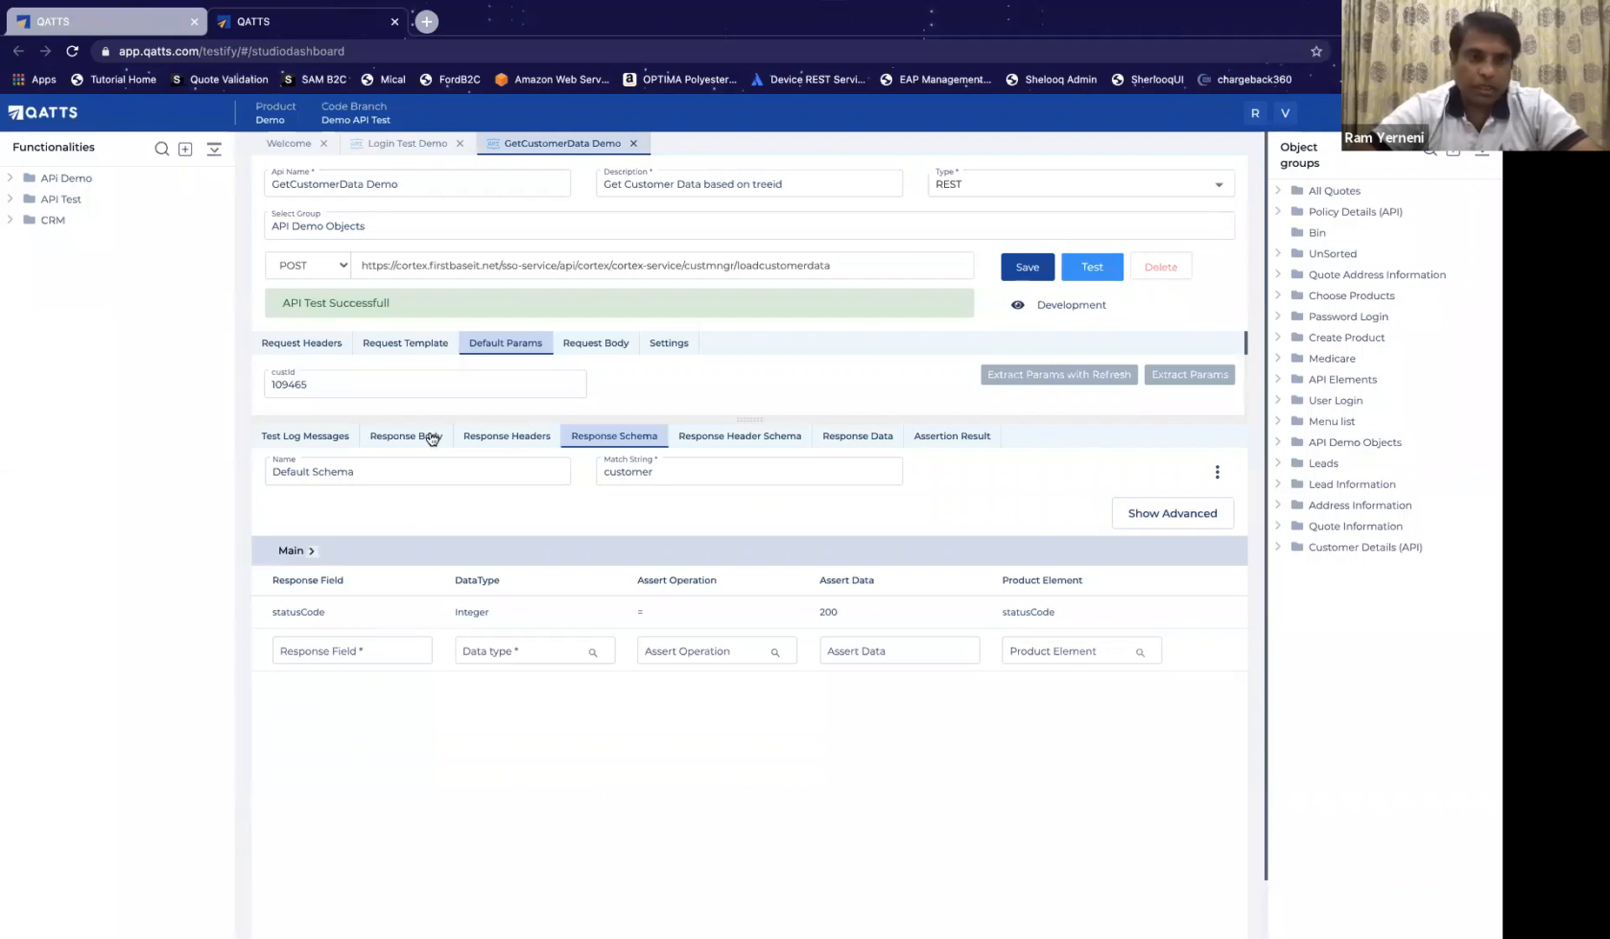
left_click(400, 651)
type("responseObject")
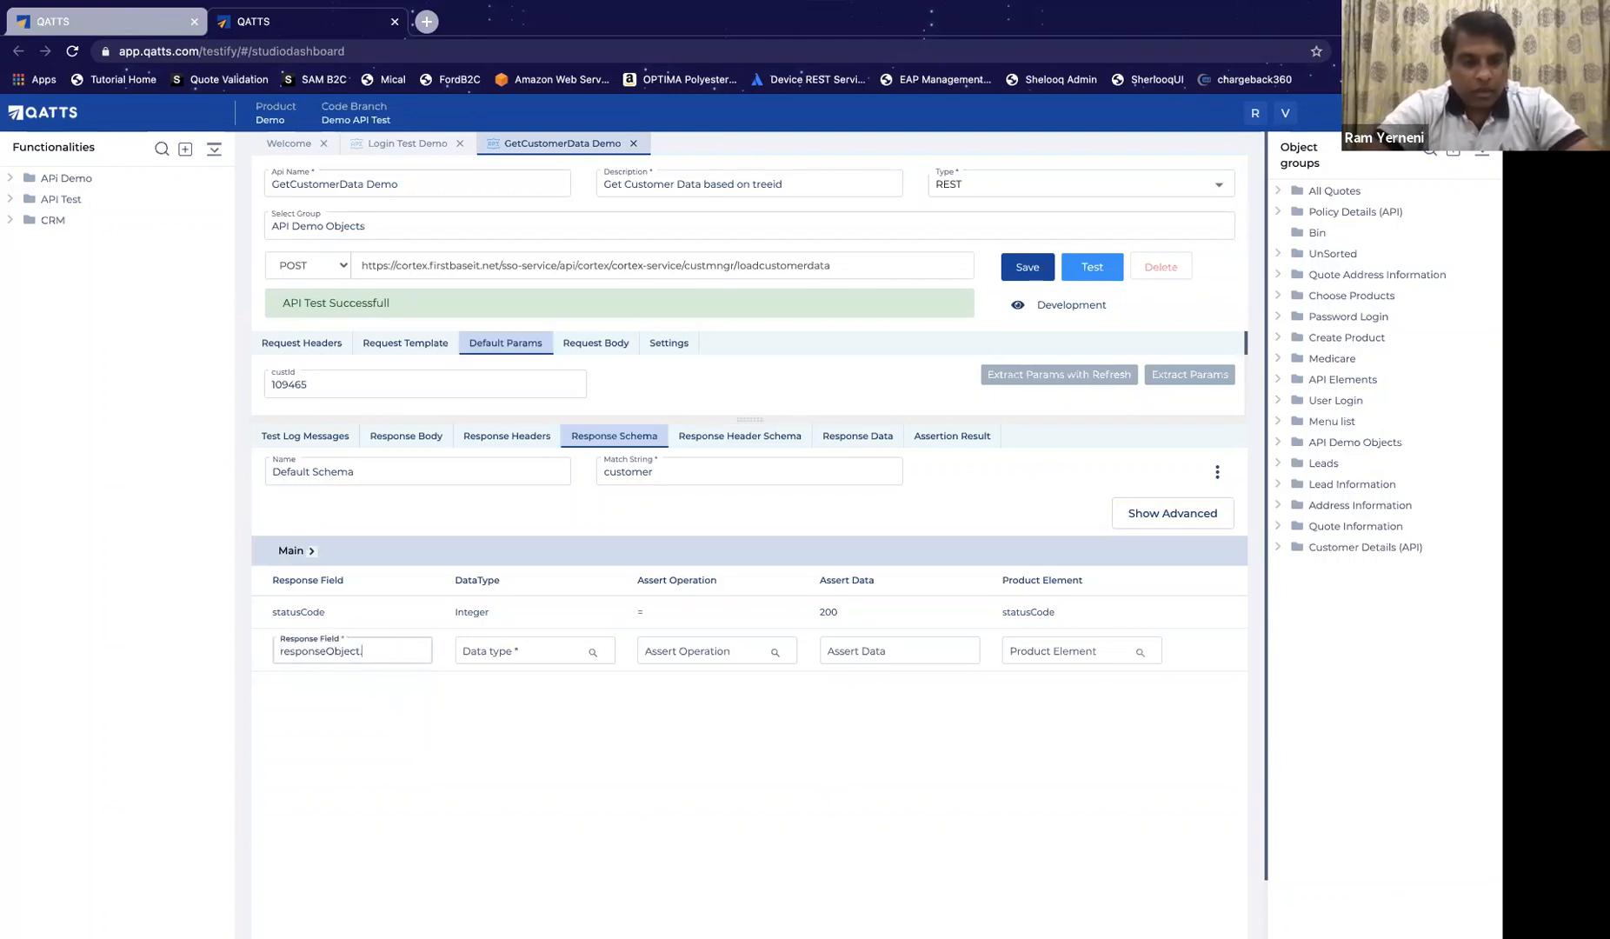
type(".cus")
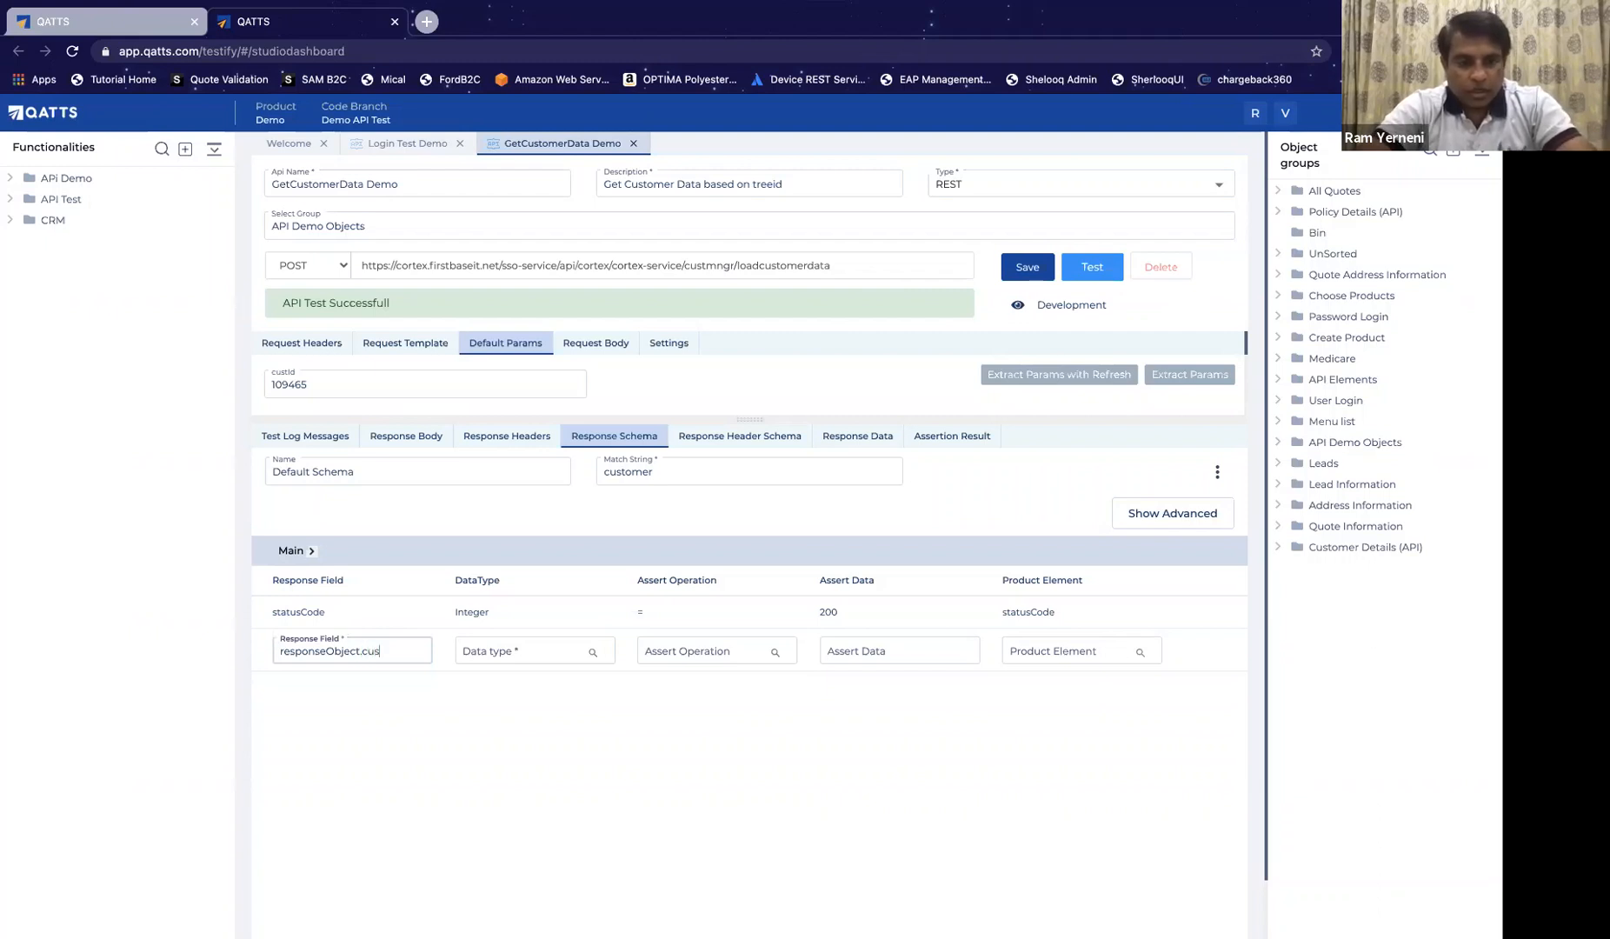
type("tomer")
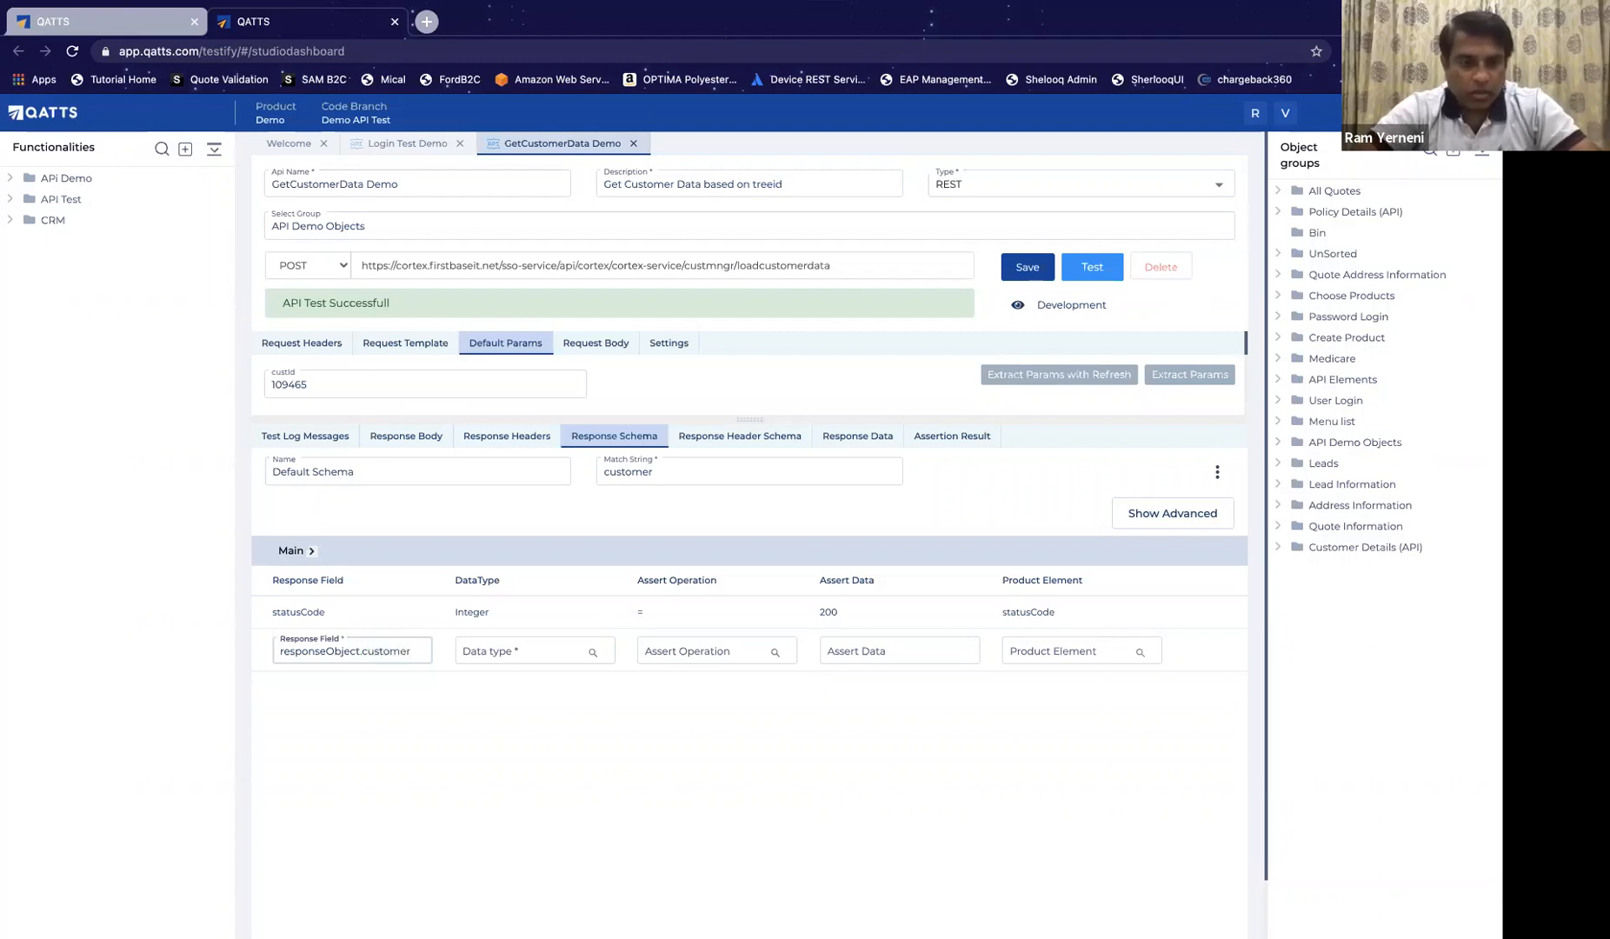
left_click(554, 651)
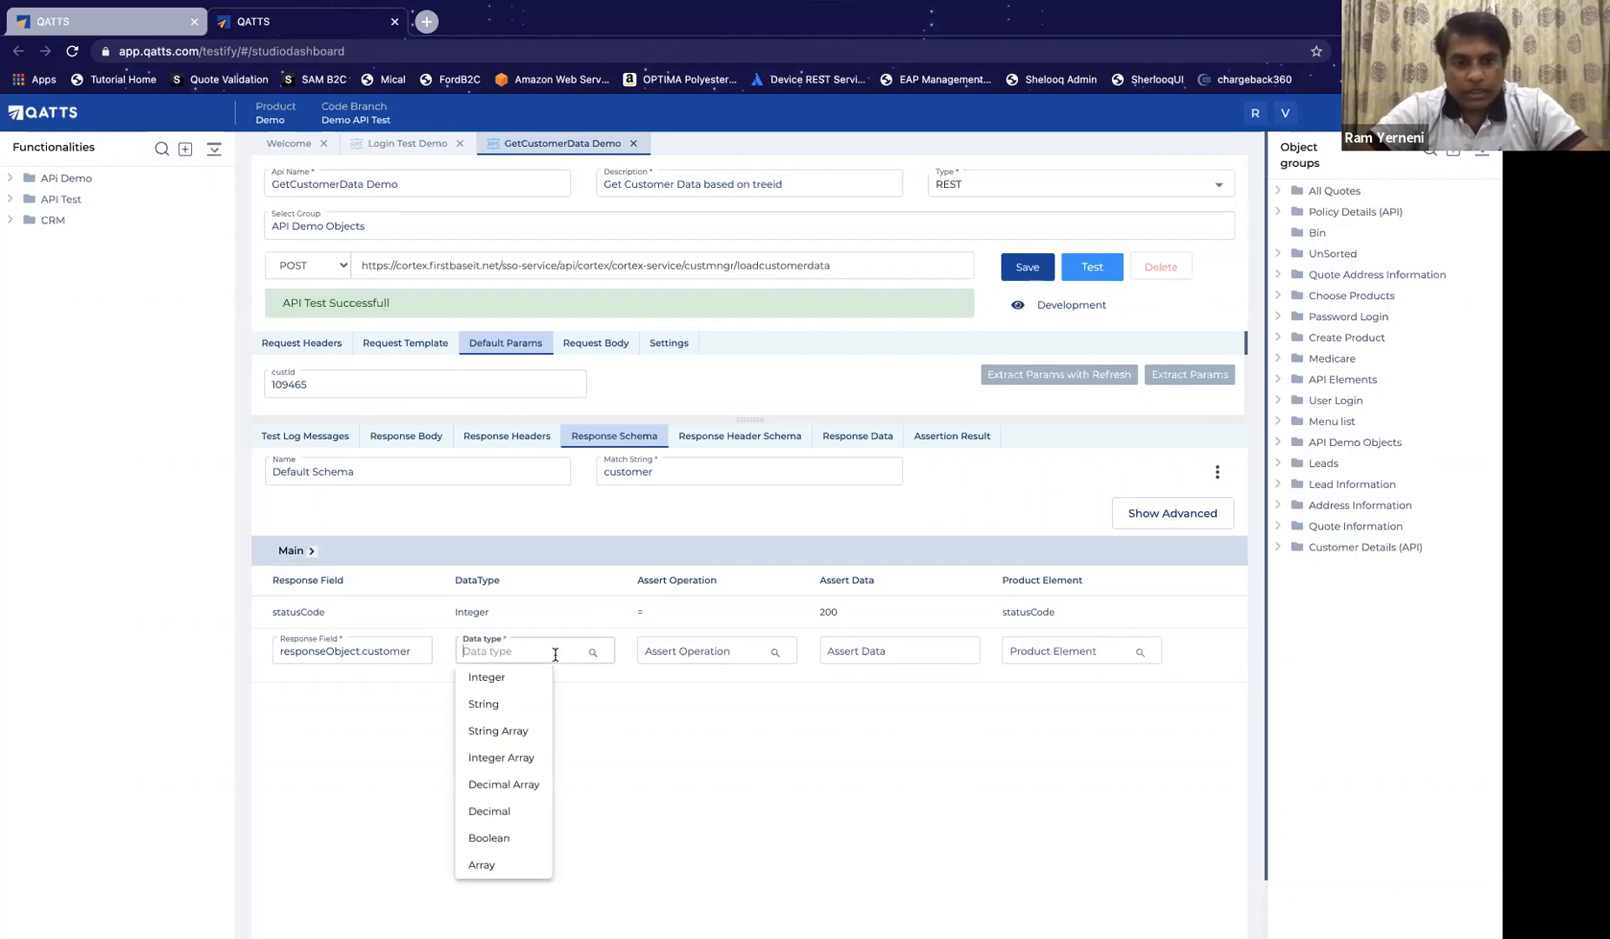
left_click(527, 875)
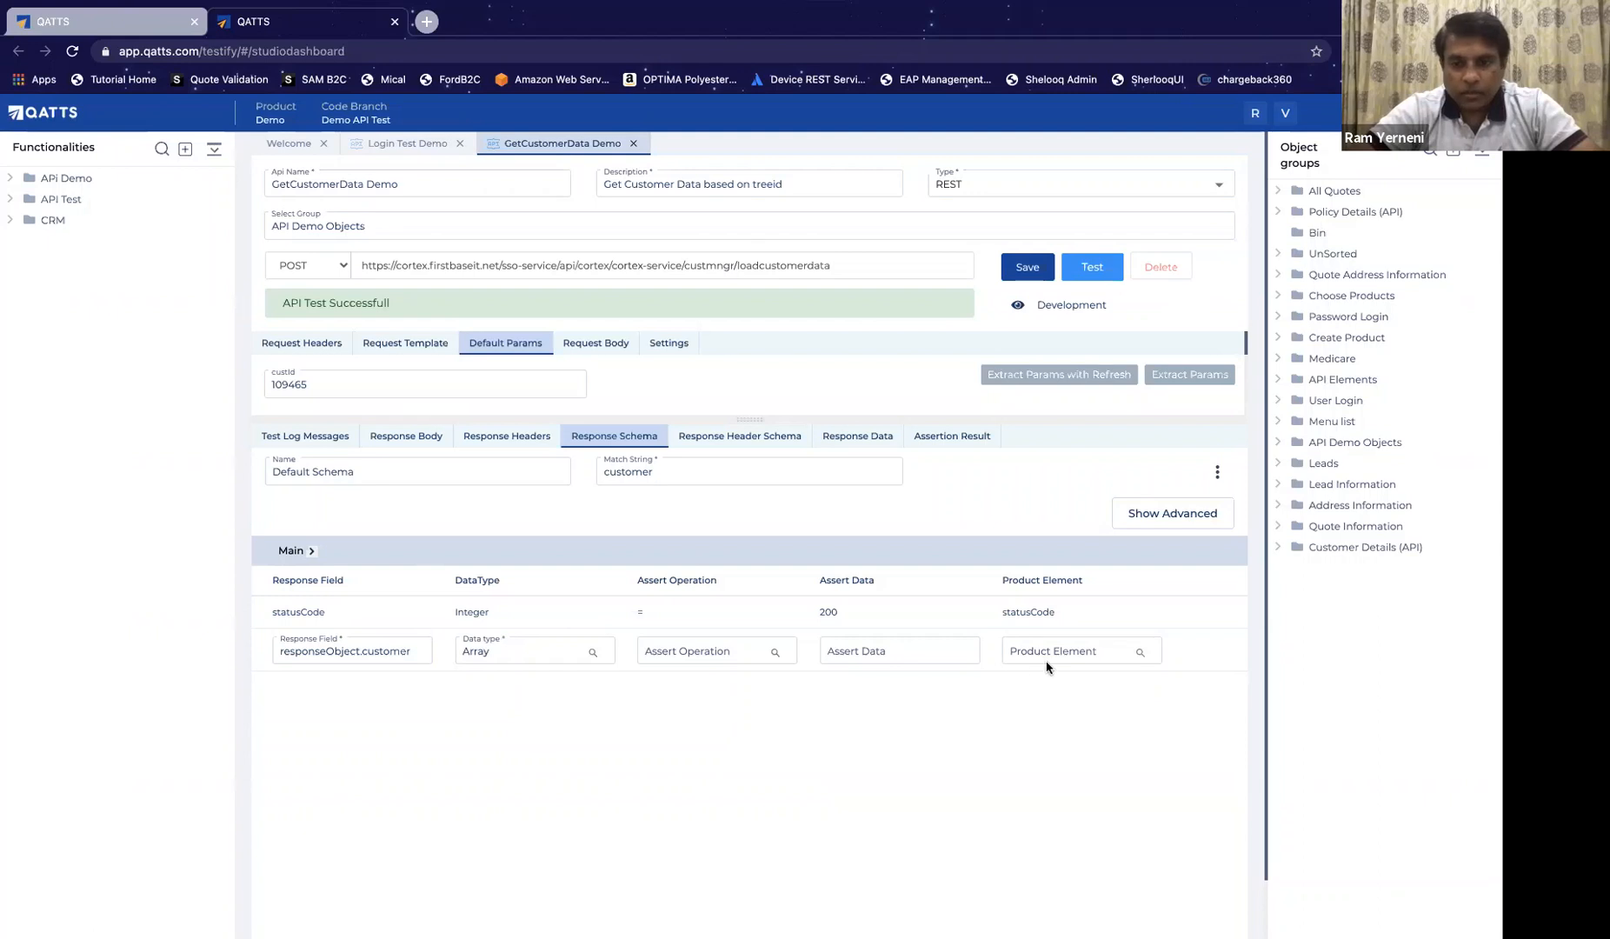
Step: Map the responseObject.customer field to the product element customer_audit
left_click(1067, 652)
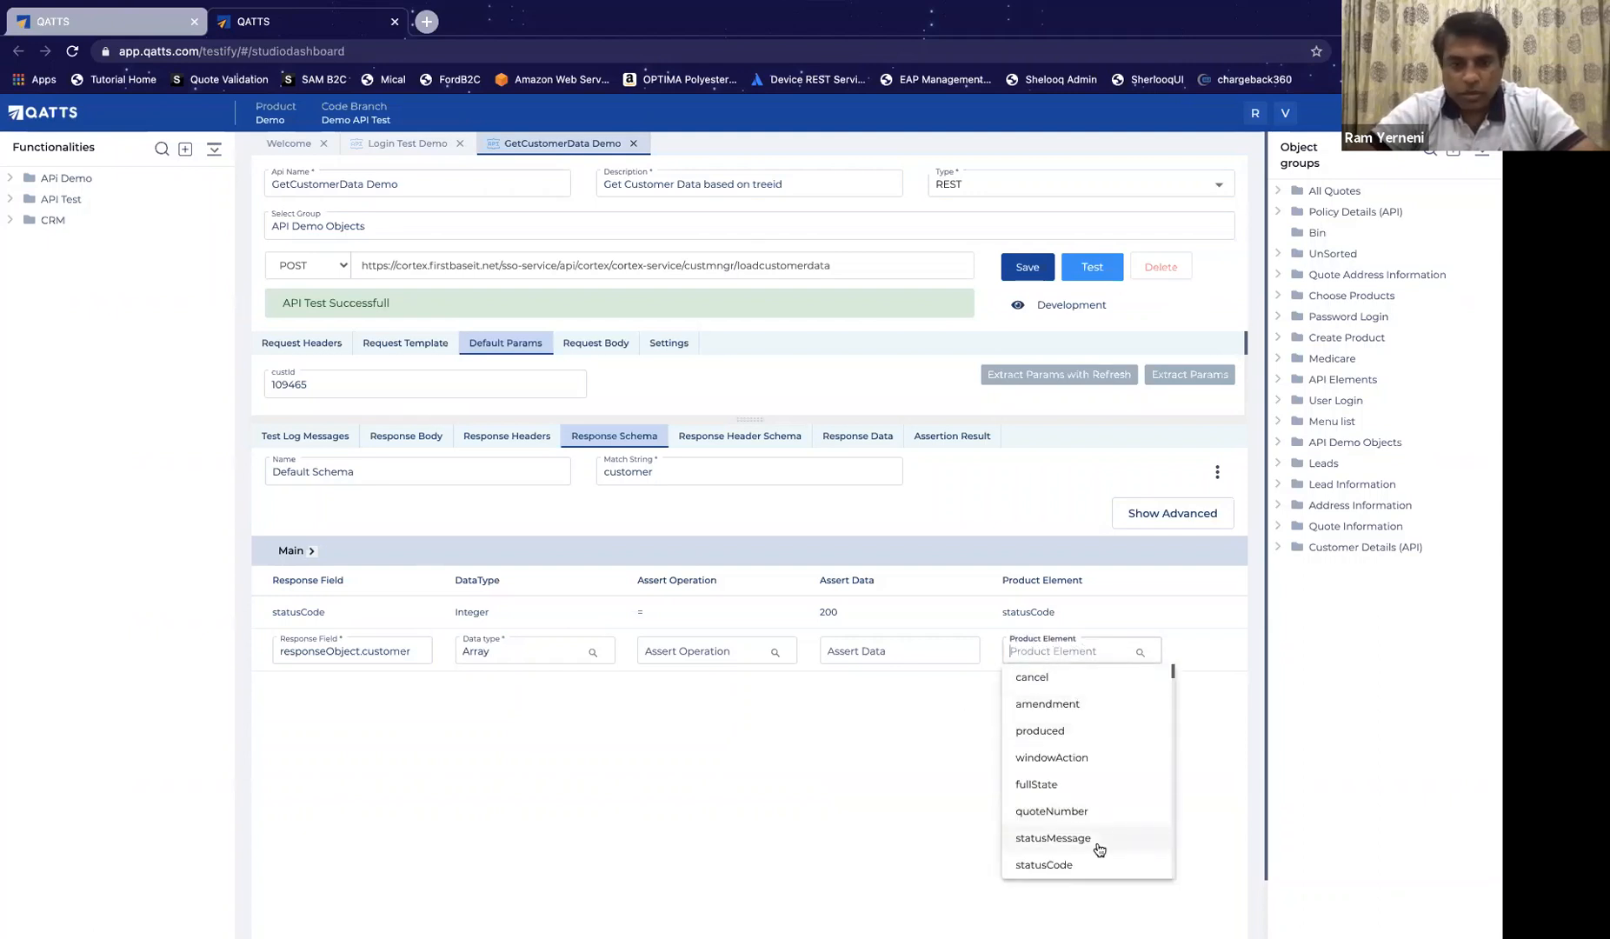
type("cus")
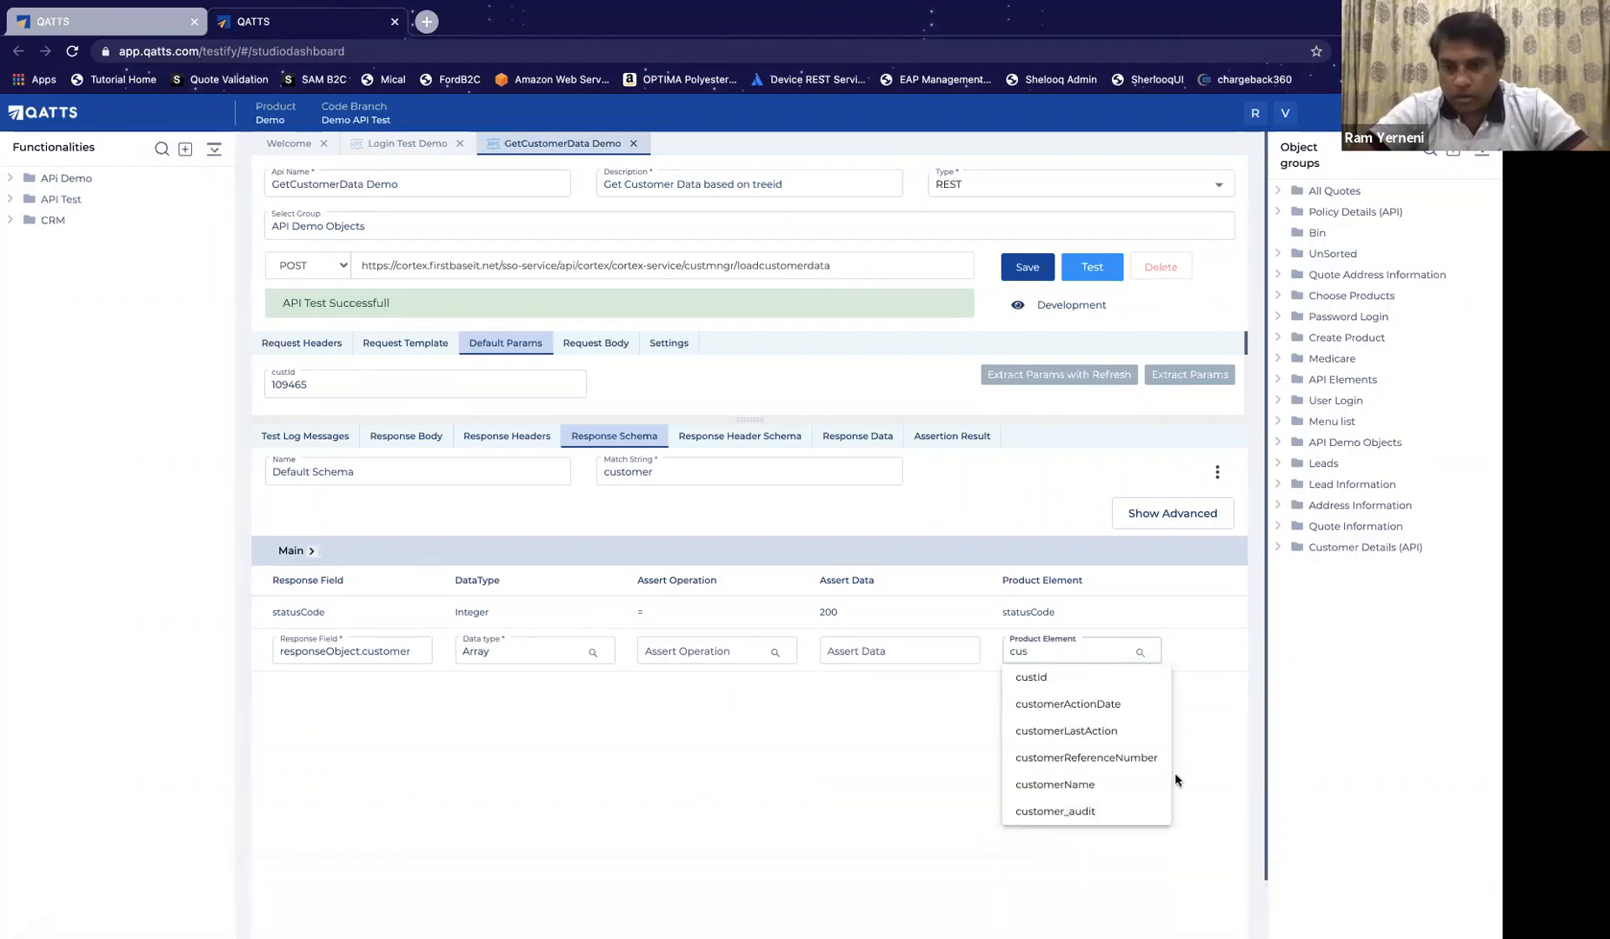
left_click(1102, 817)
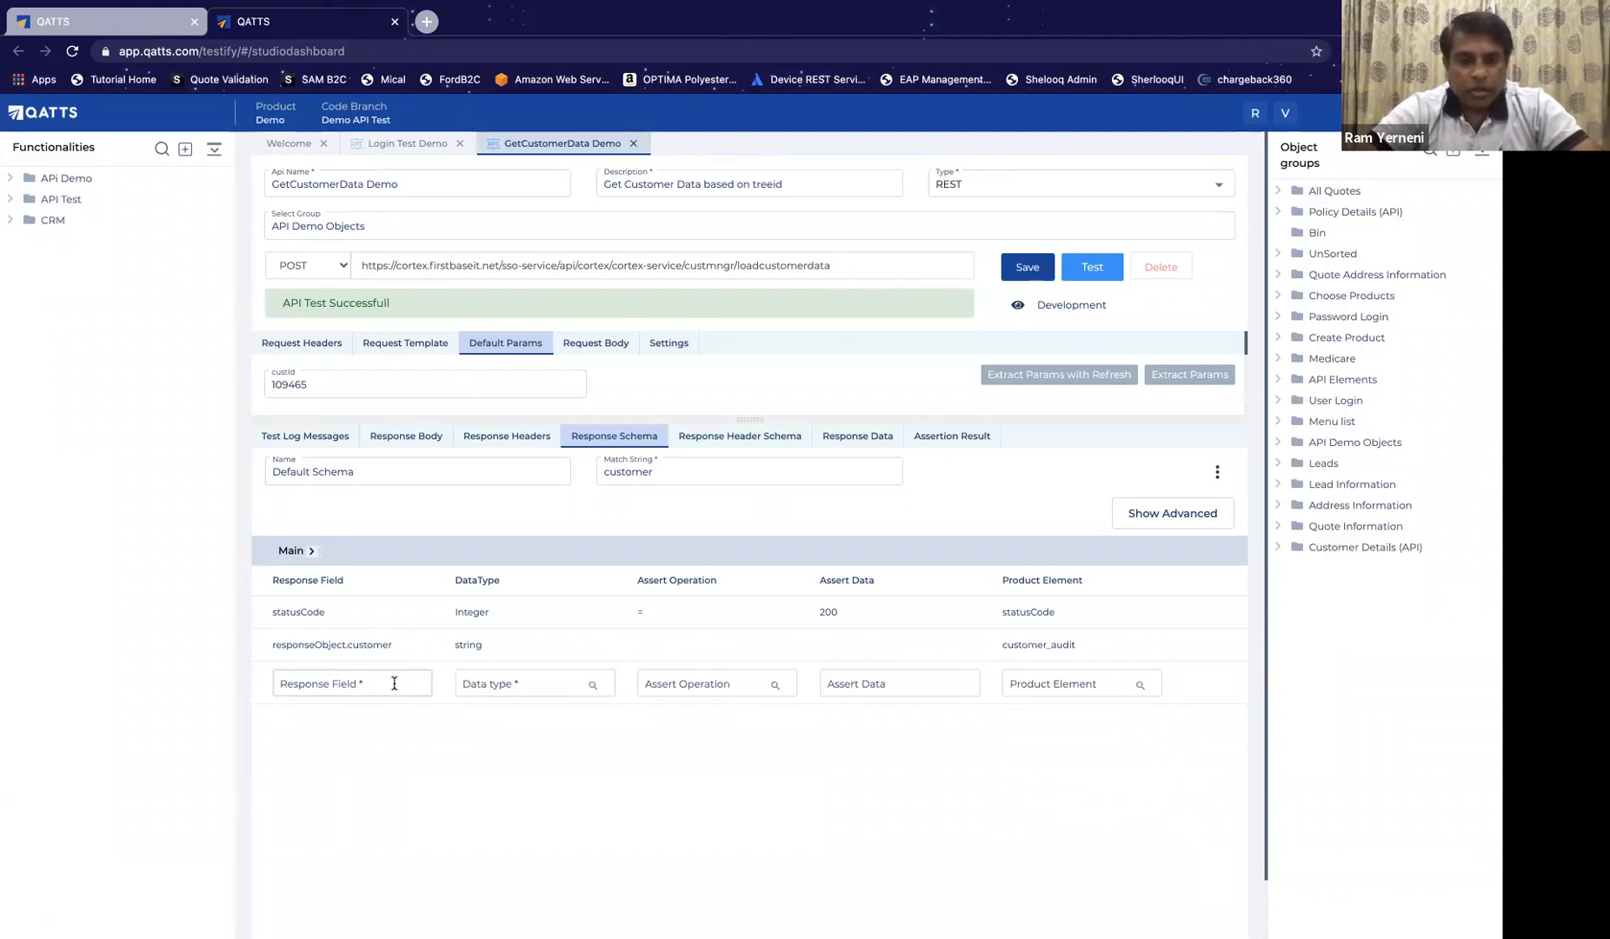
Step: Set the data type of the responseObject.customer field in the Default Schema to Array
left_click(504, 651)
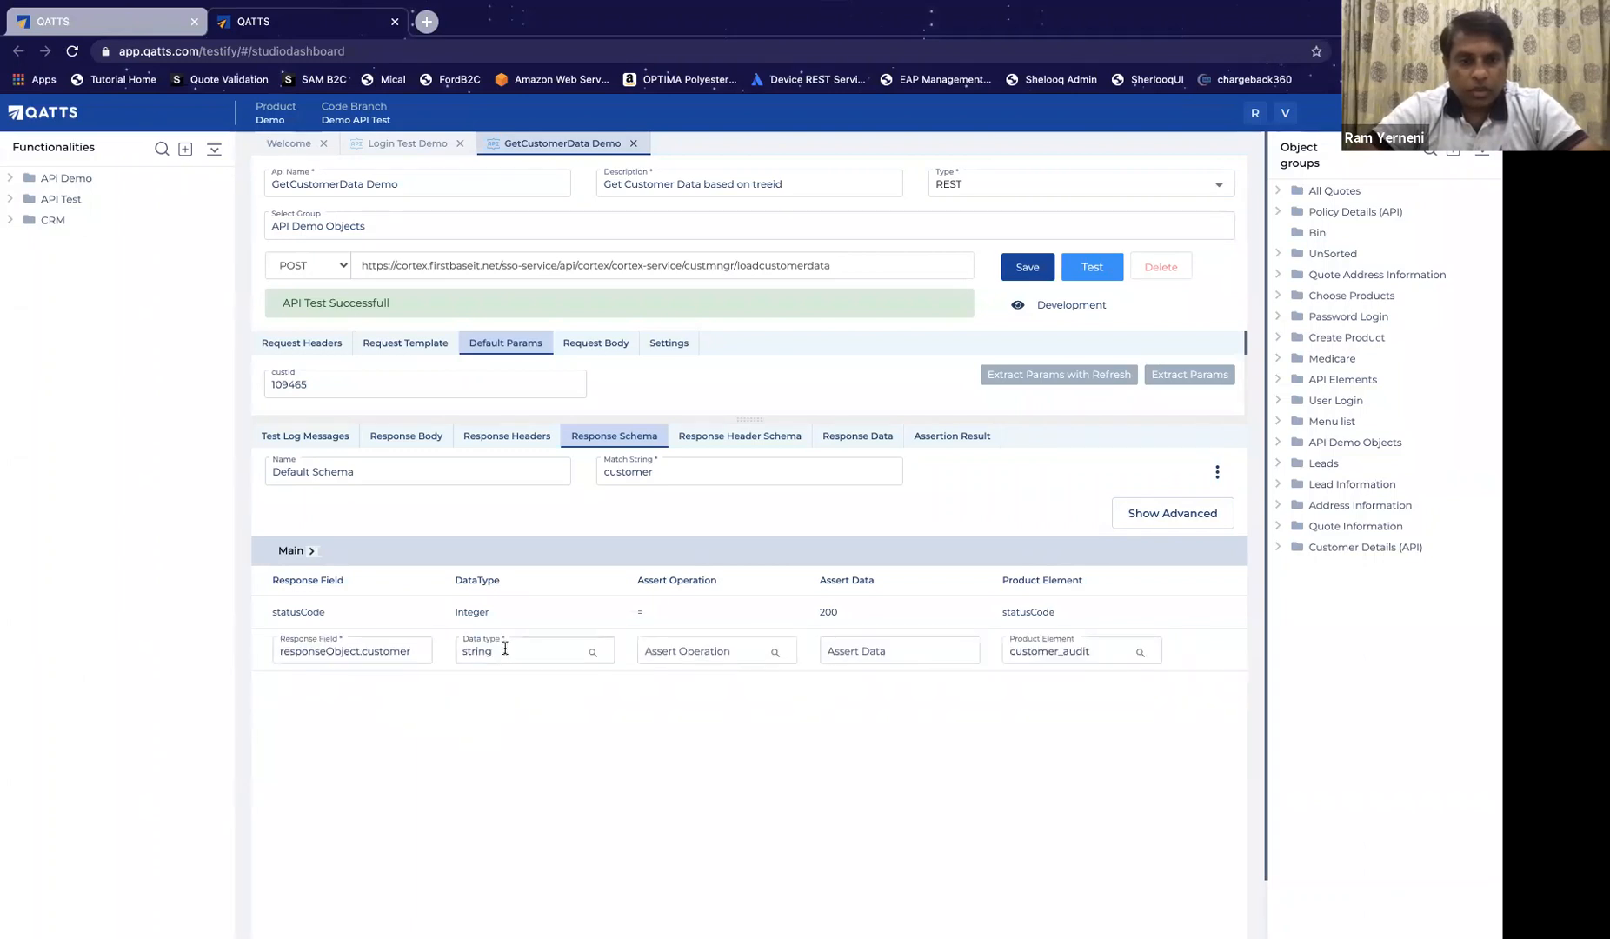
left_click(505, 650)
type("a")
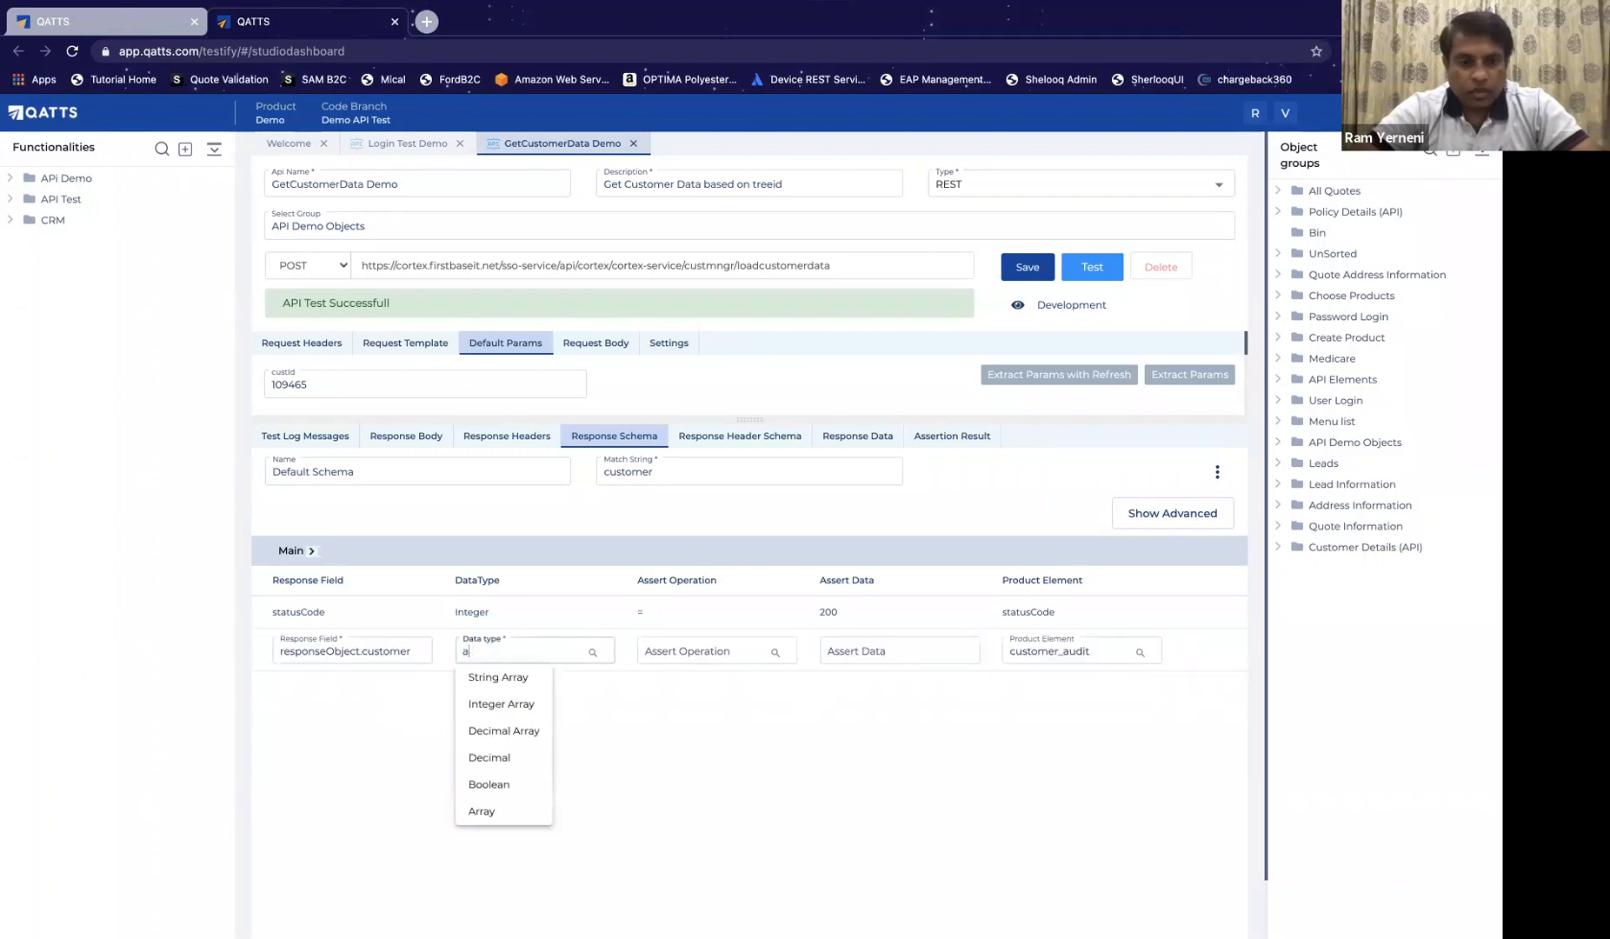
left_click(479, 811)
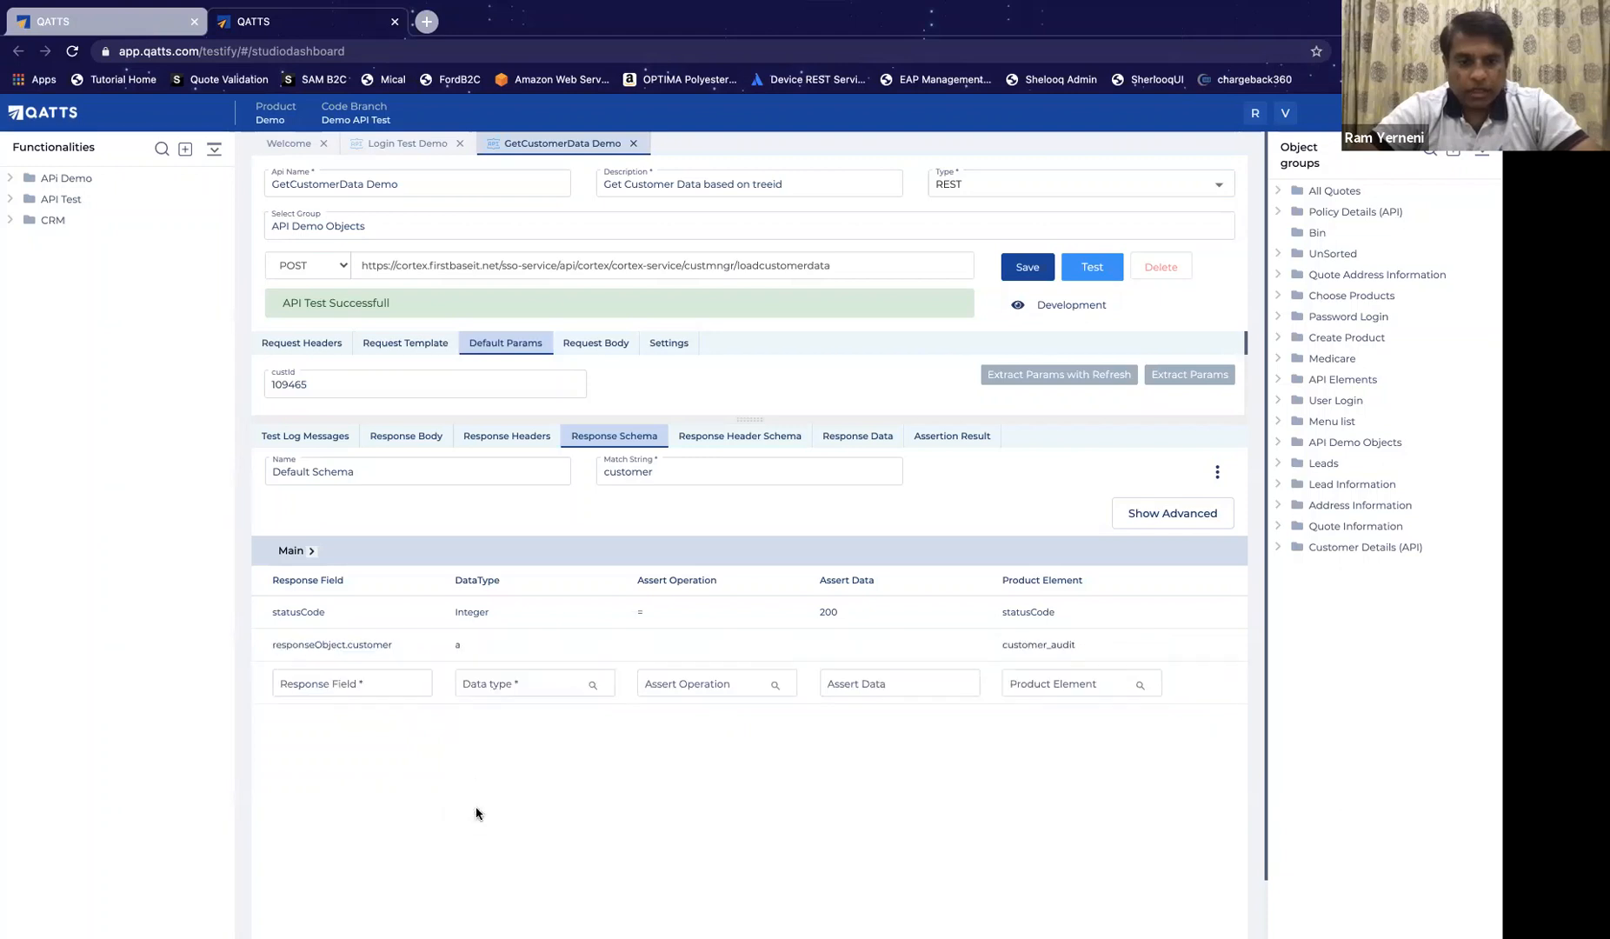
left_click(480, 646)
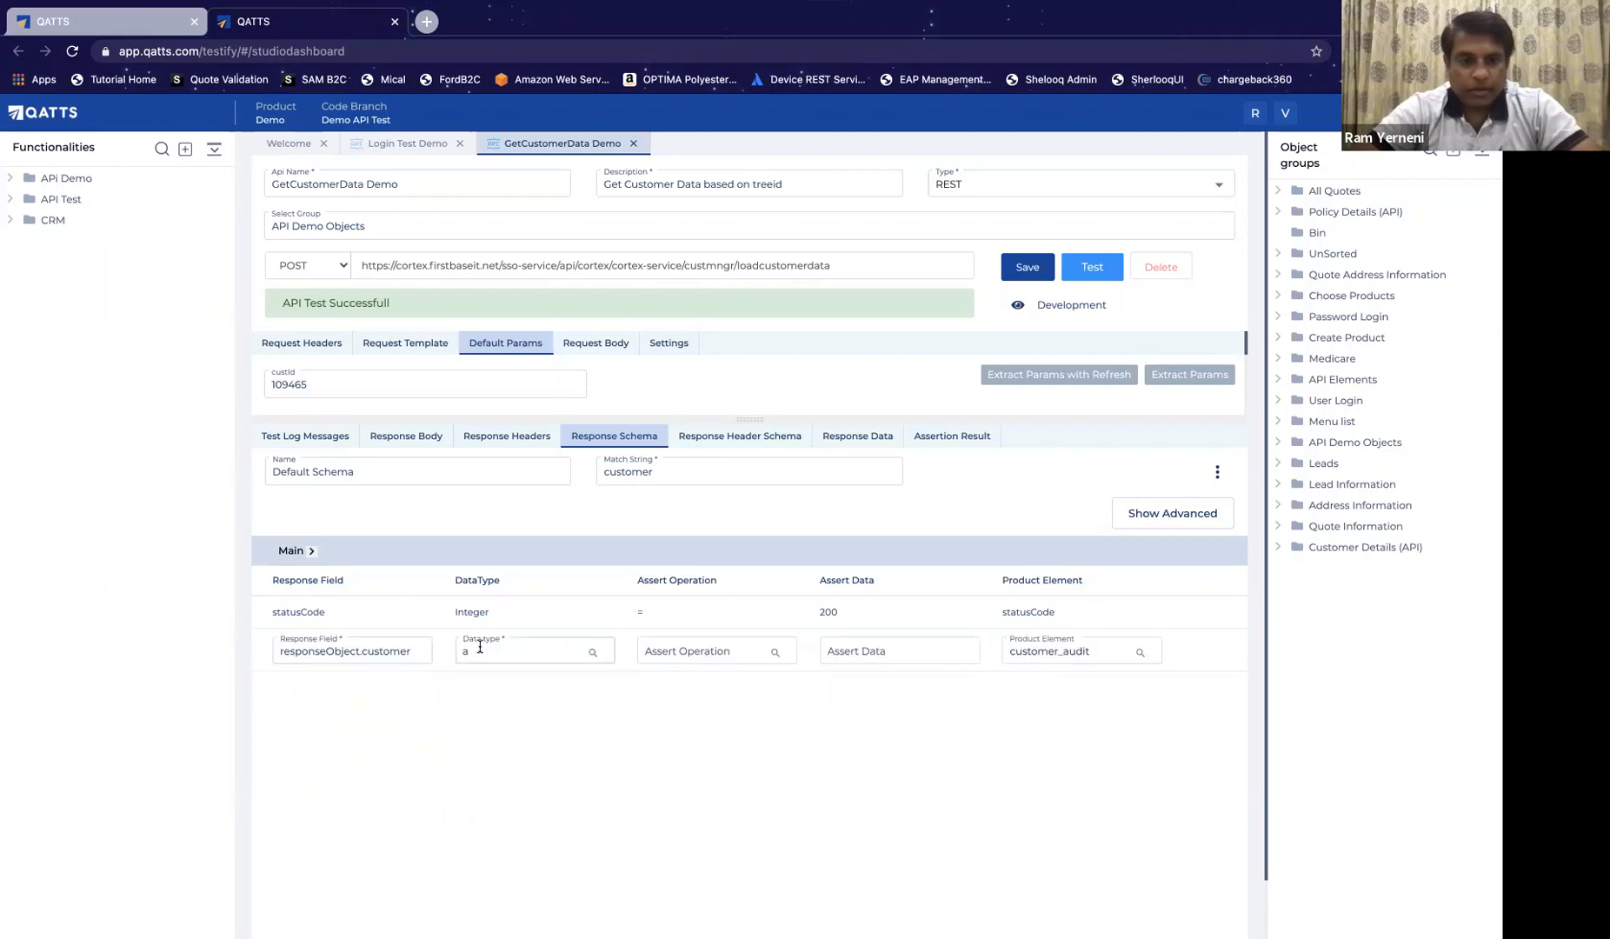
left_click(482, 651)
type("ar")
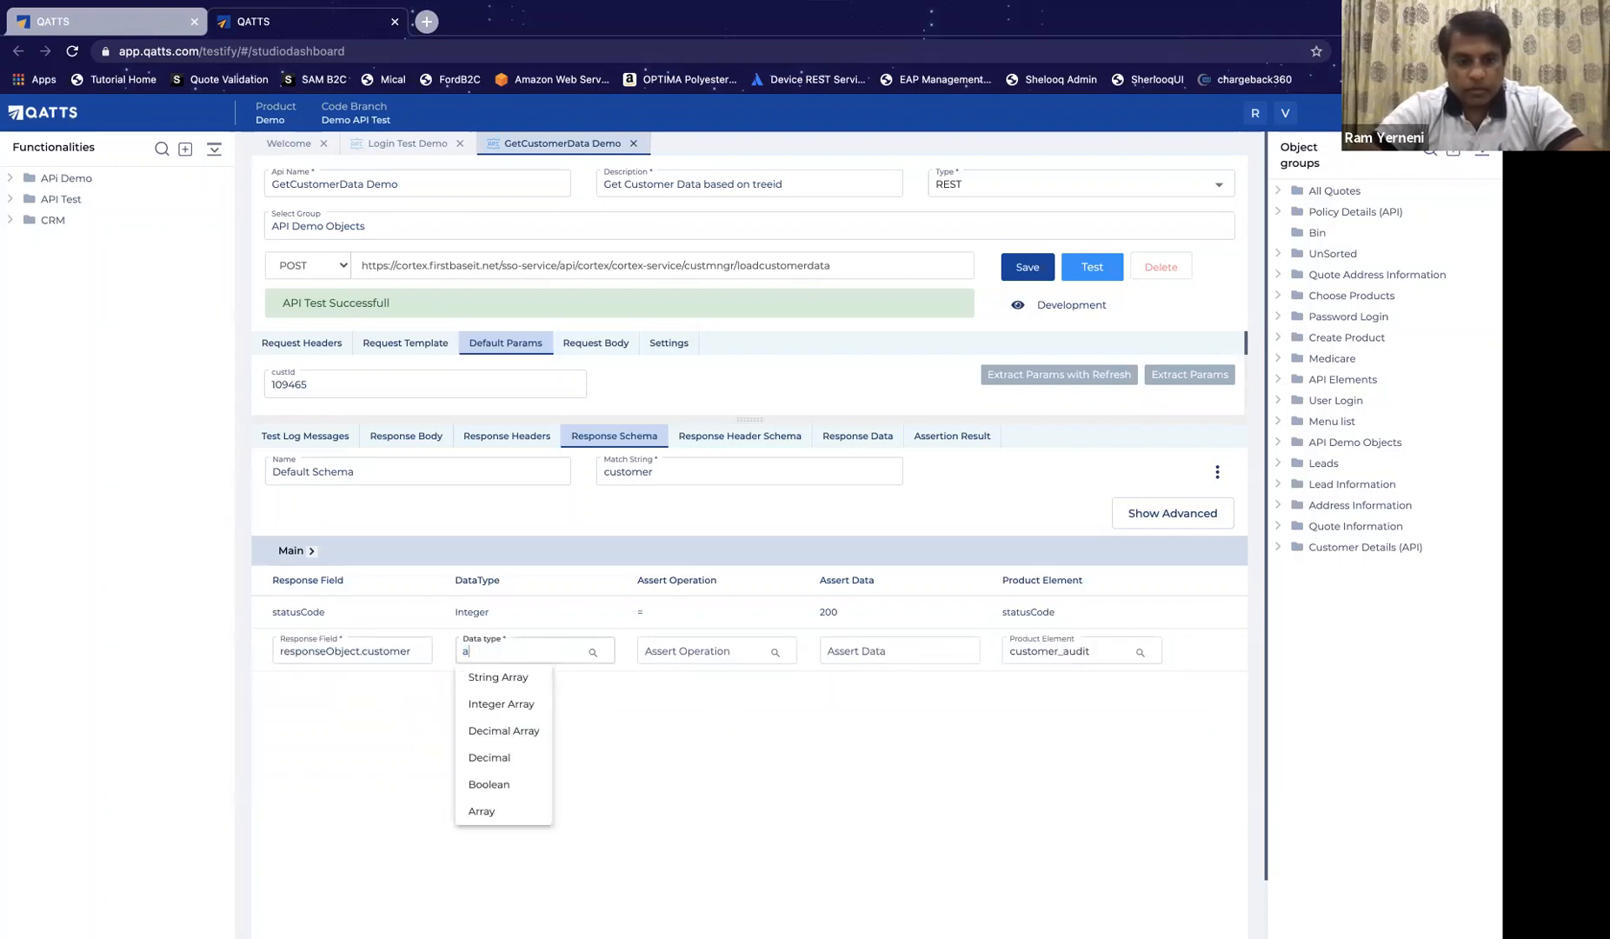
left_click(500, 765)
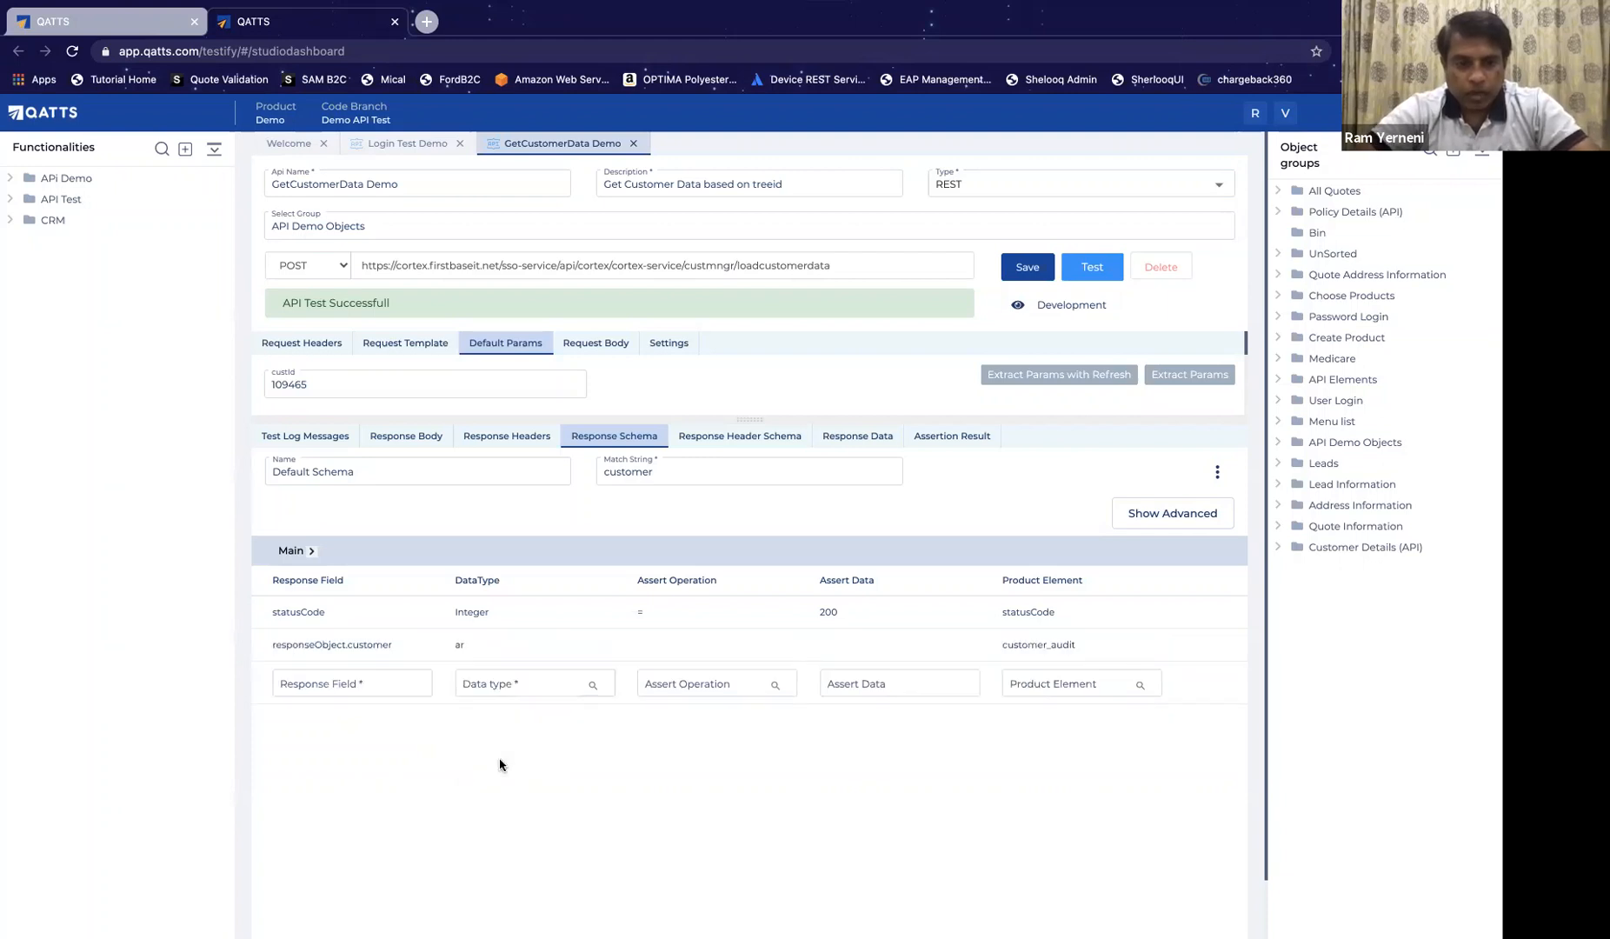
left_click(513, 650)
left_click(514, 650)
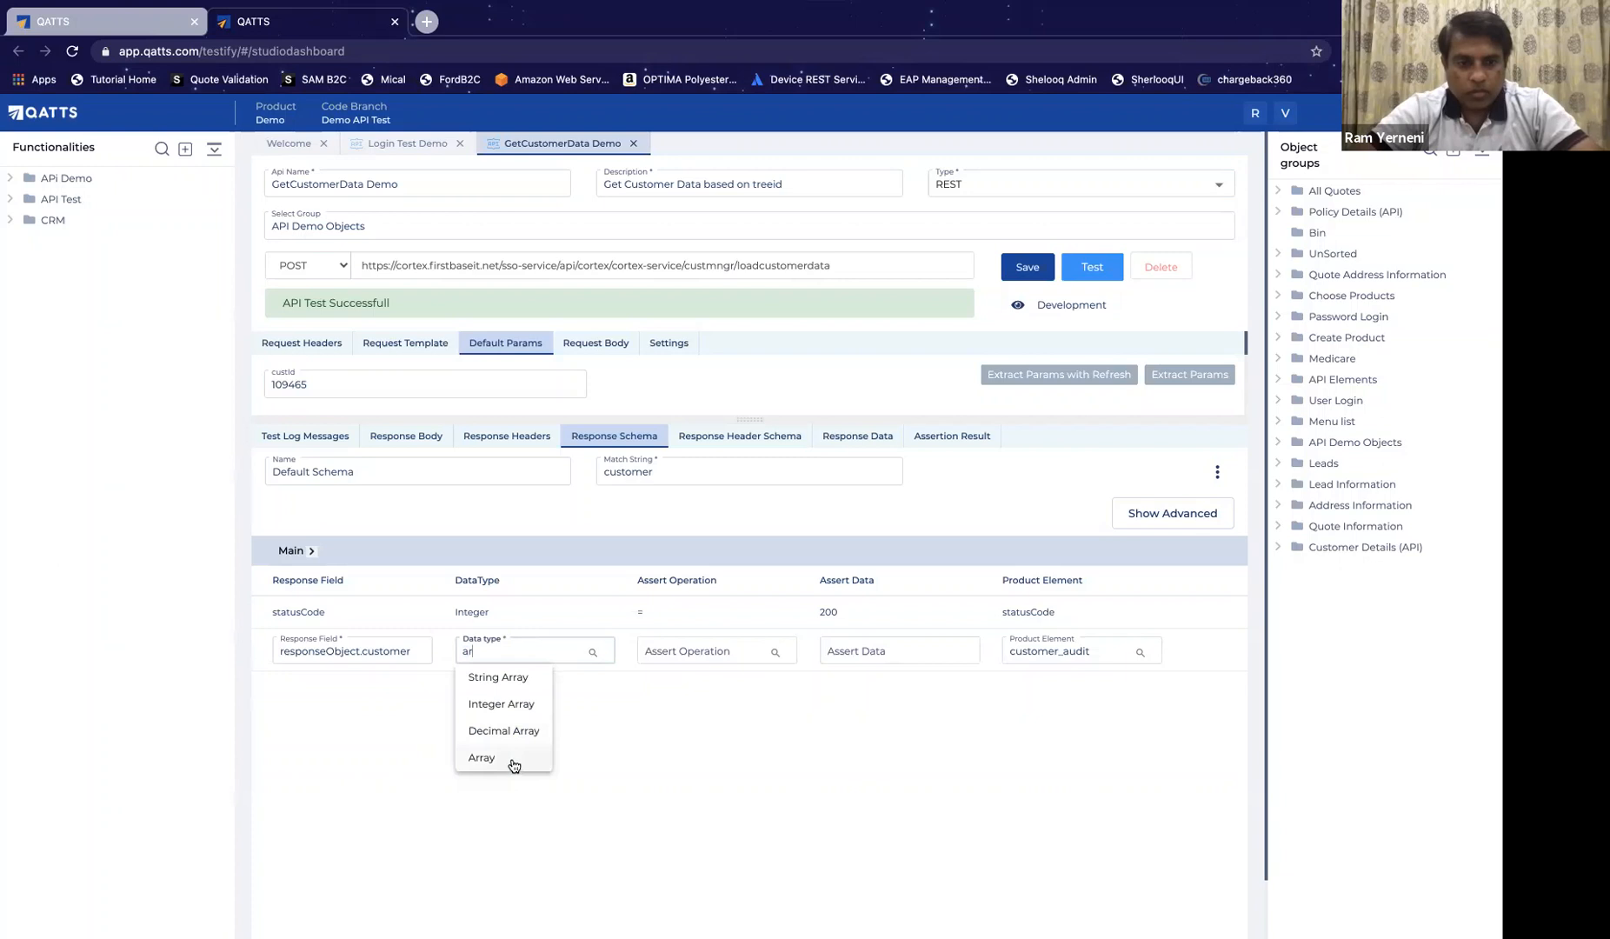
left_click(512, 757)
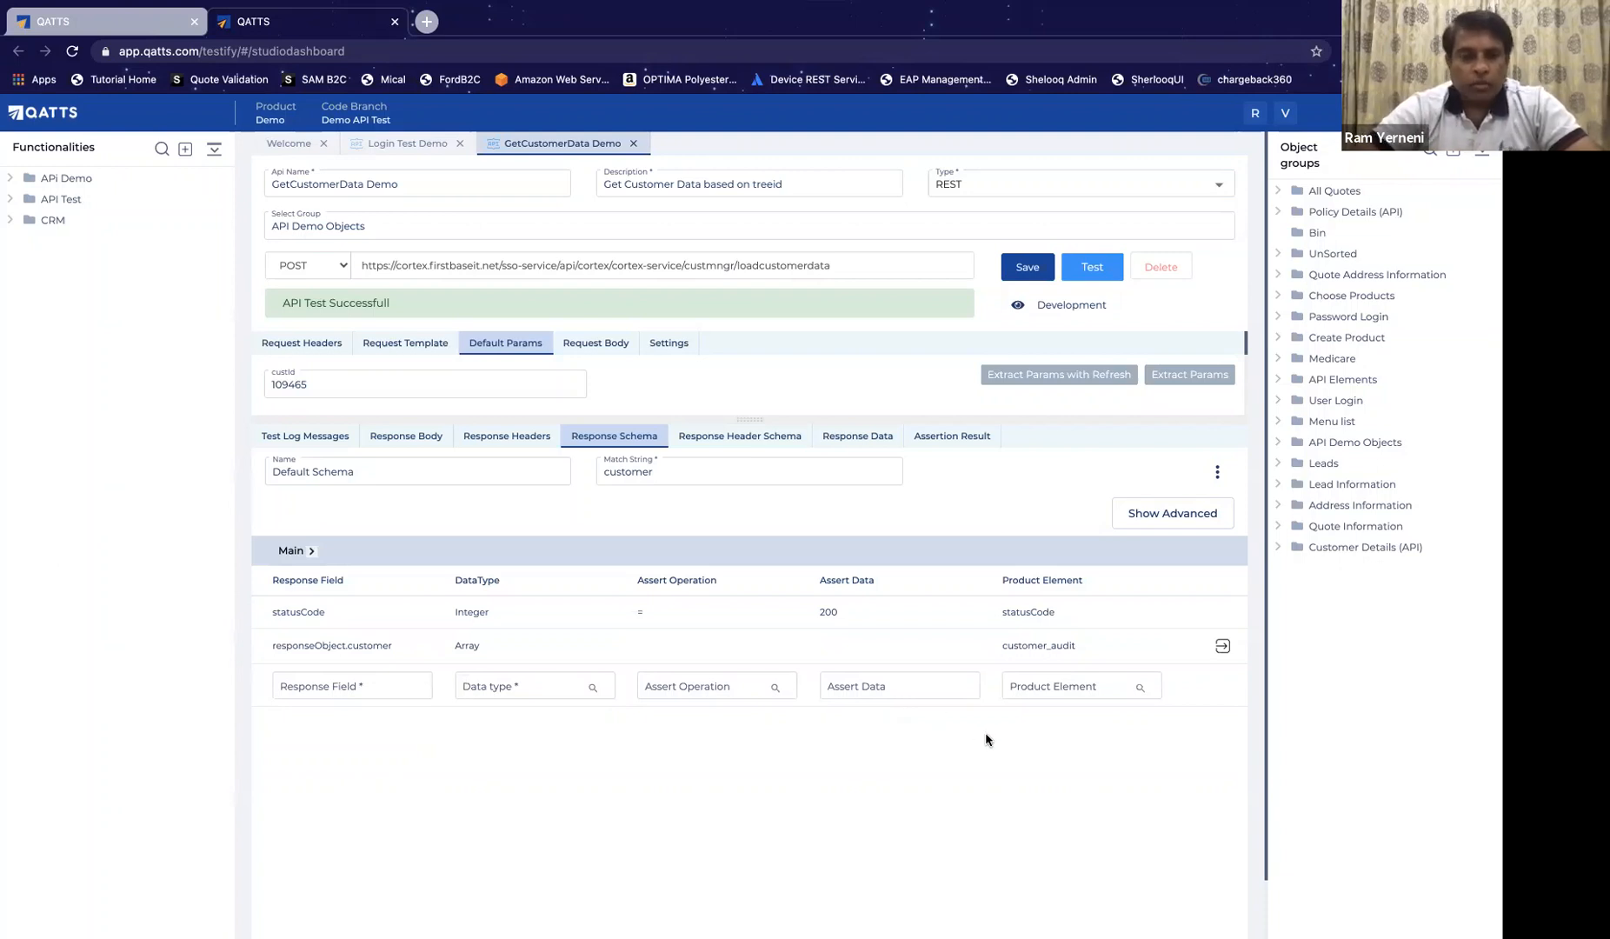
Step: Examine the fields of the first customer record in the response body and open the nested customer_audit schema of responseObject.customer
left_click(409, 435)
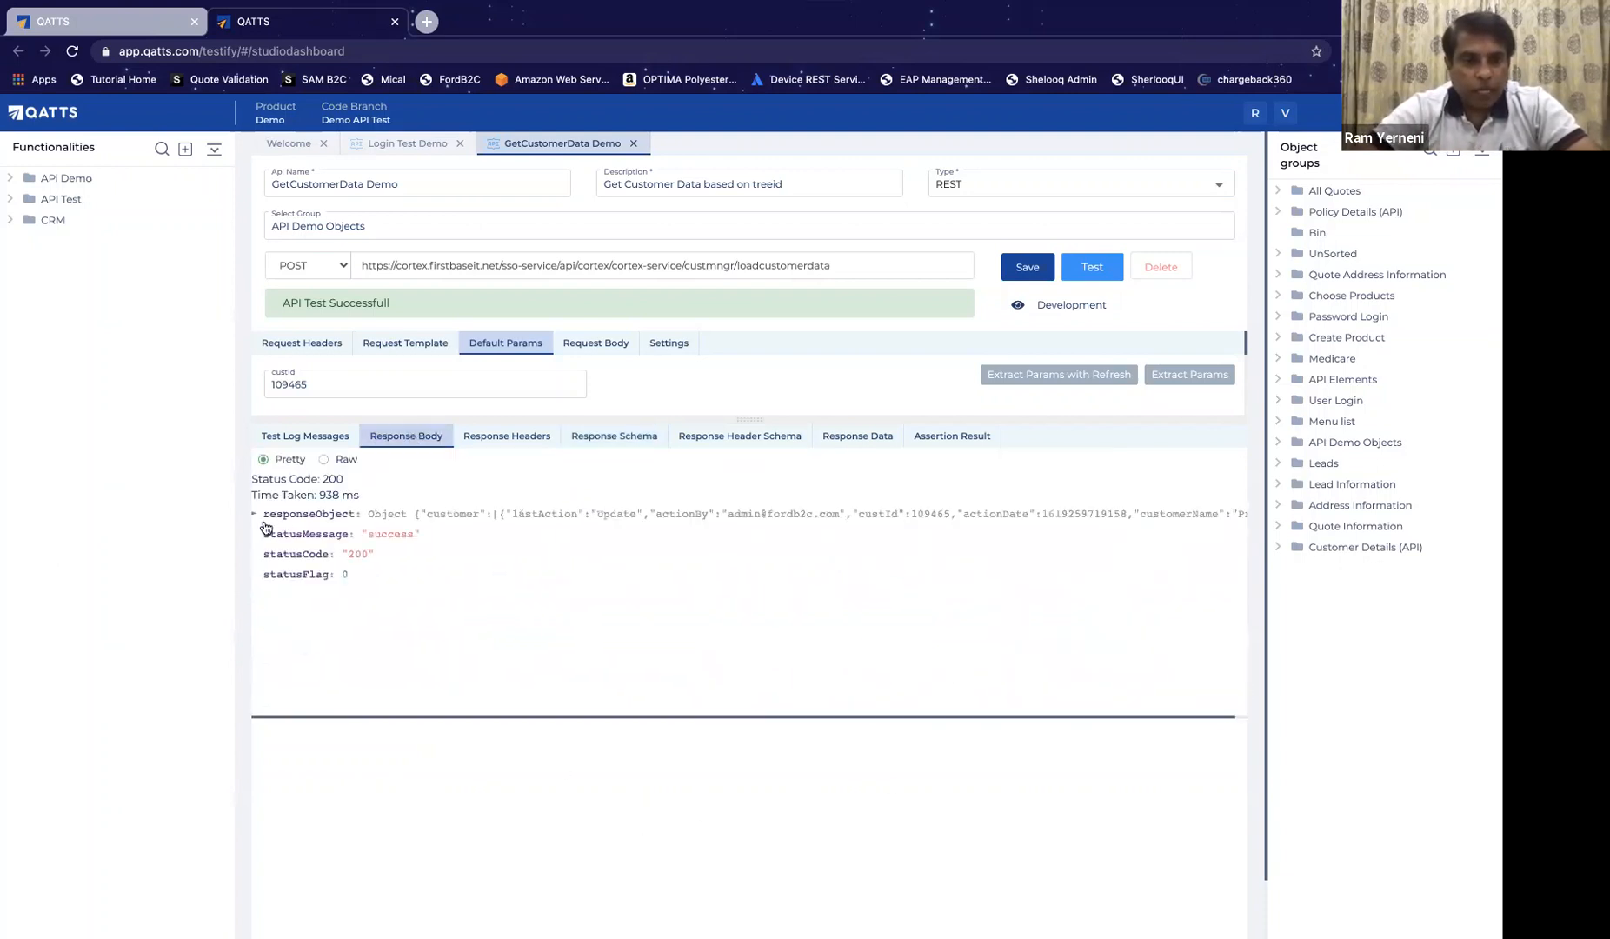
left_click(253, 514)
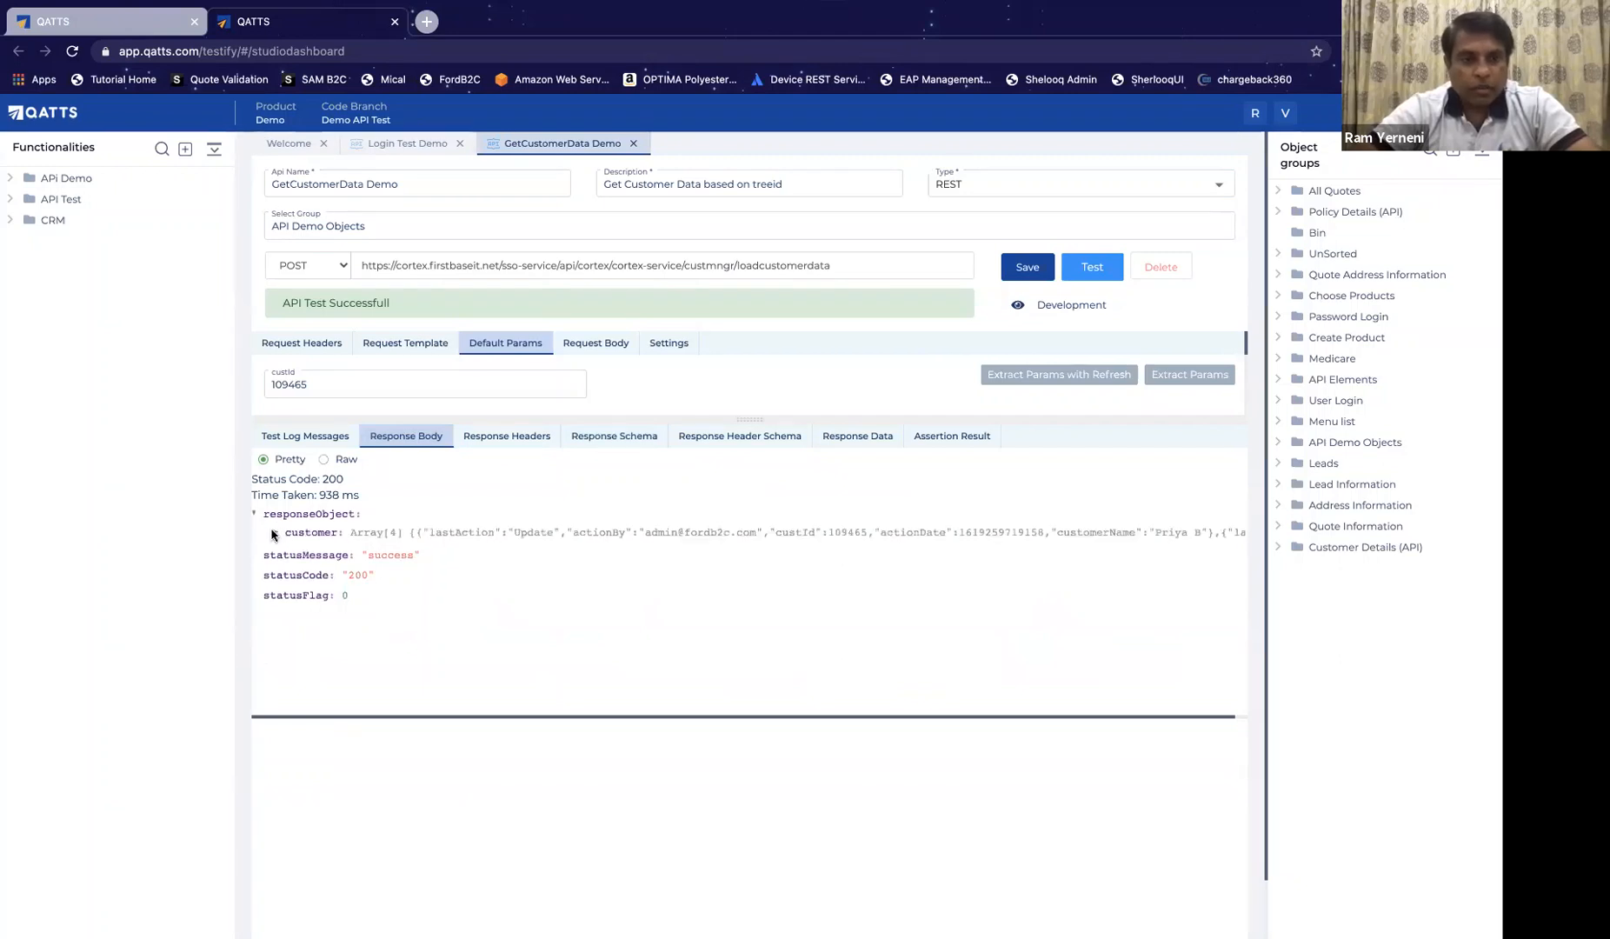
left_click(290, 537)
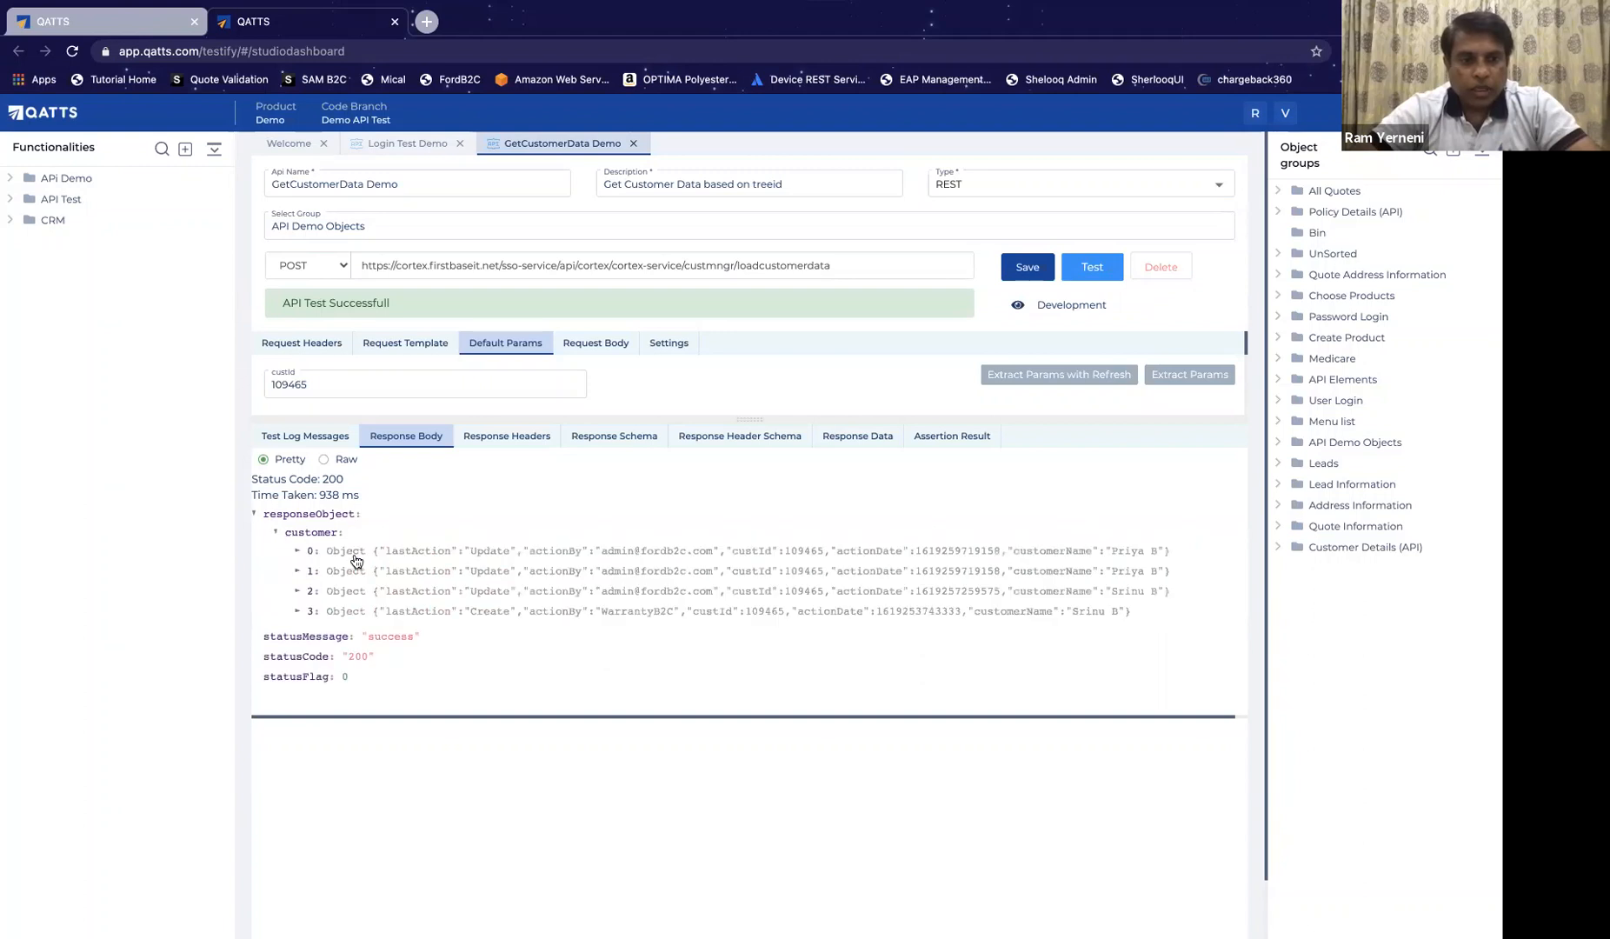
left_click(297, 552)
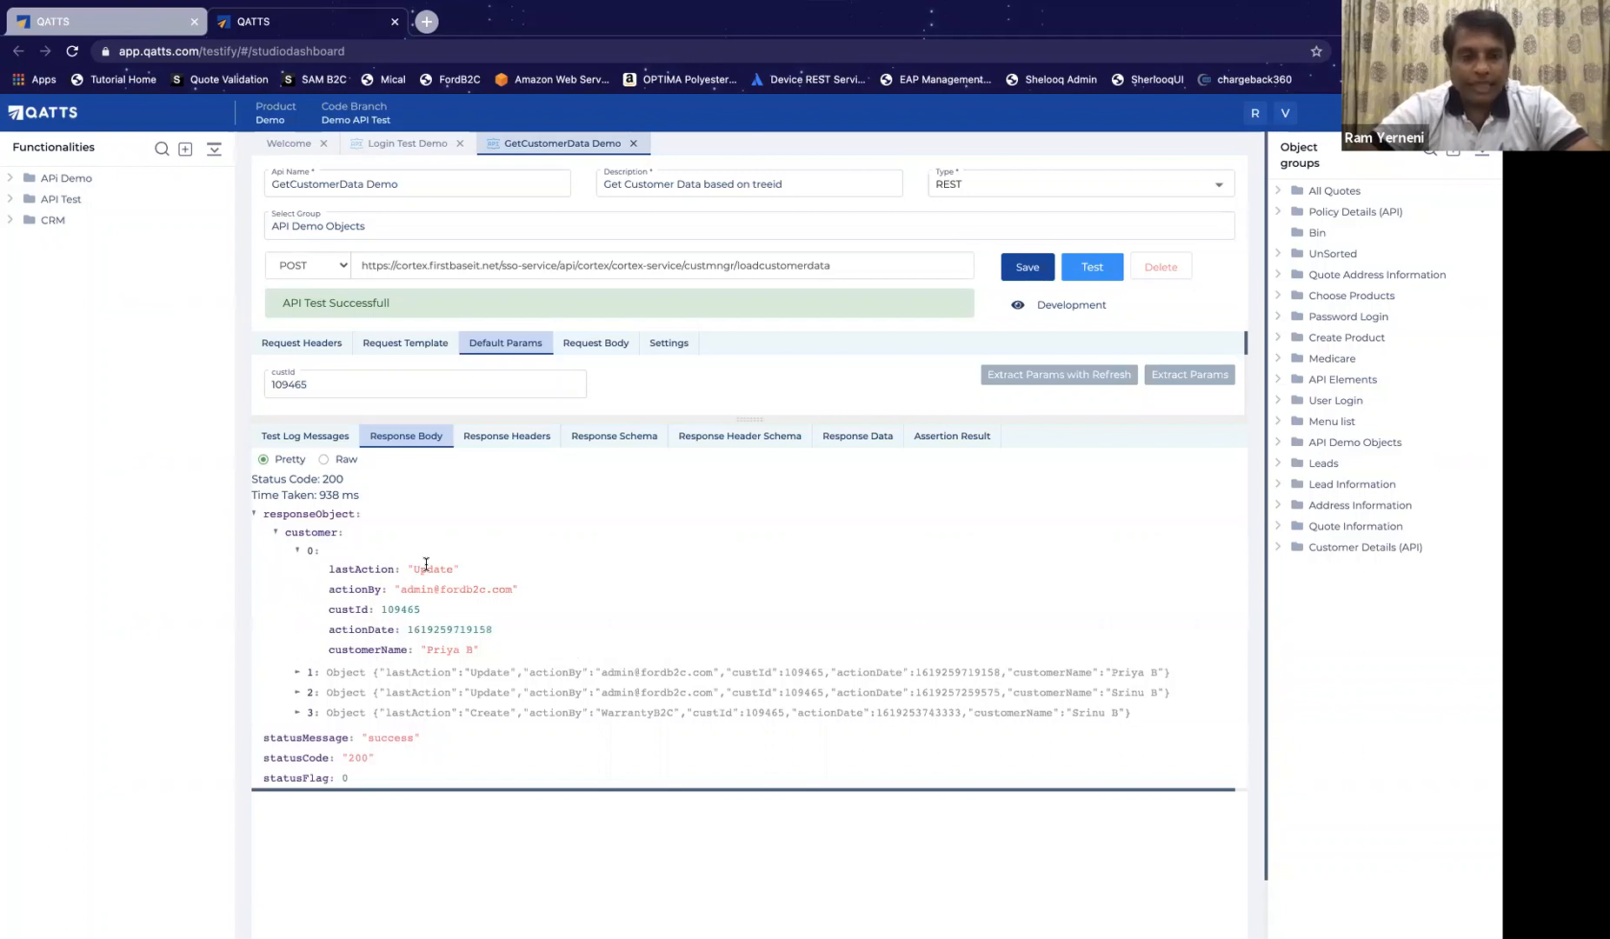
left_click(589, 440)
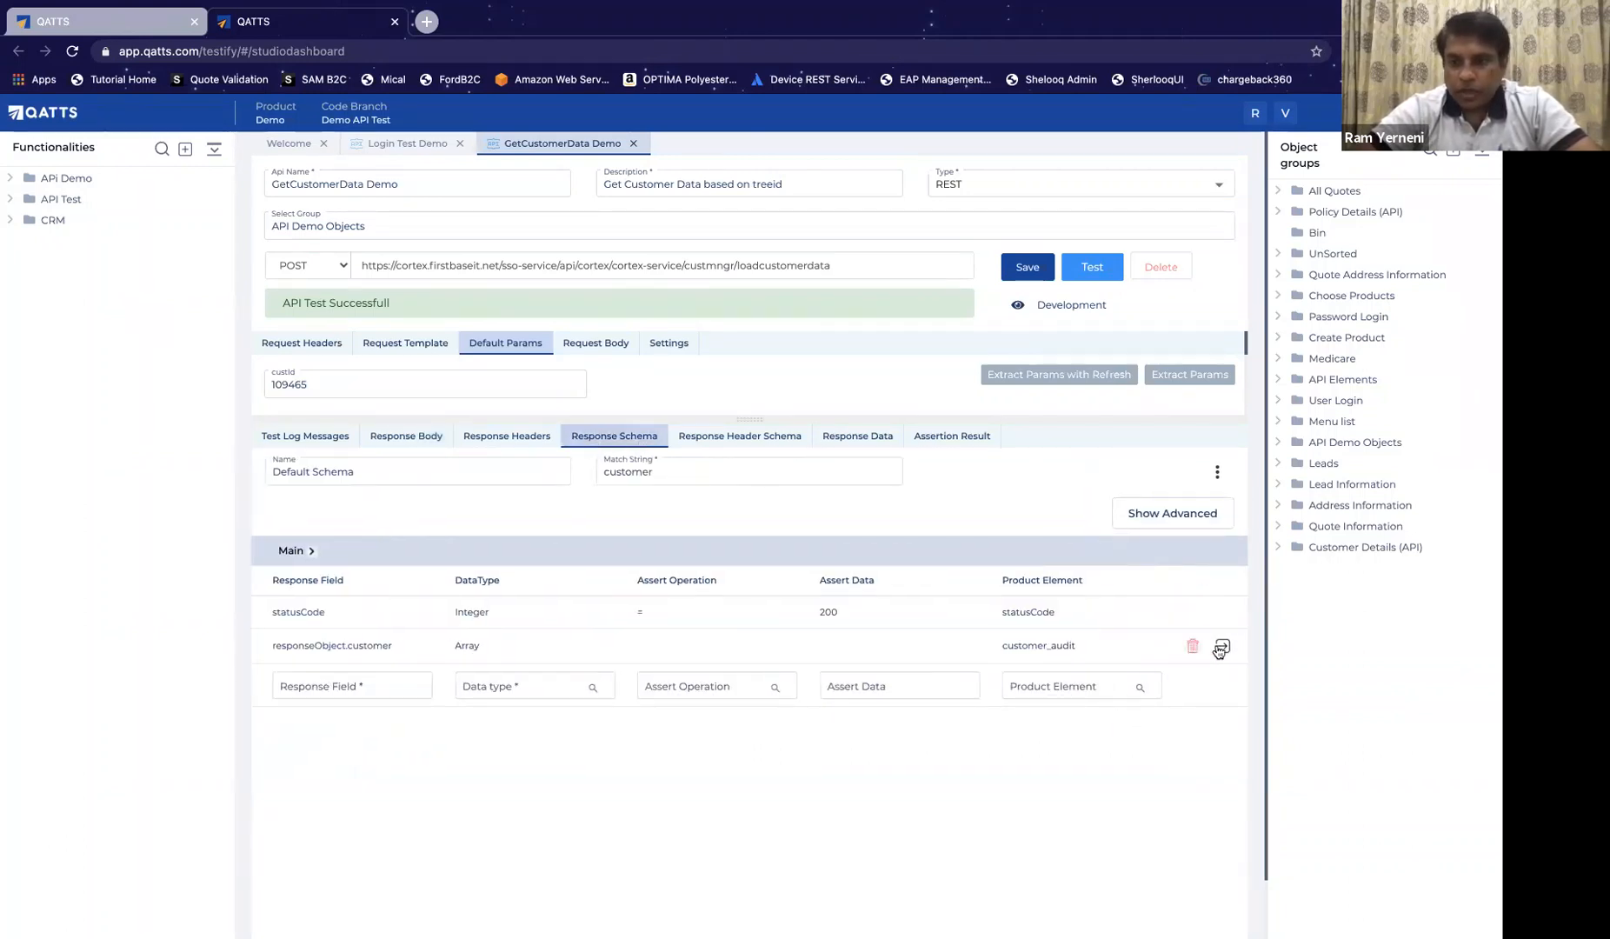
left_click(1223, 647)
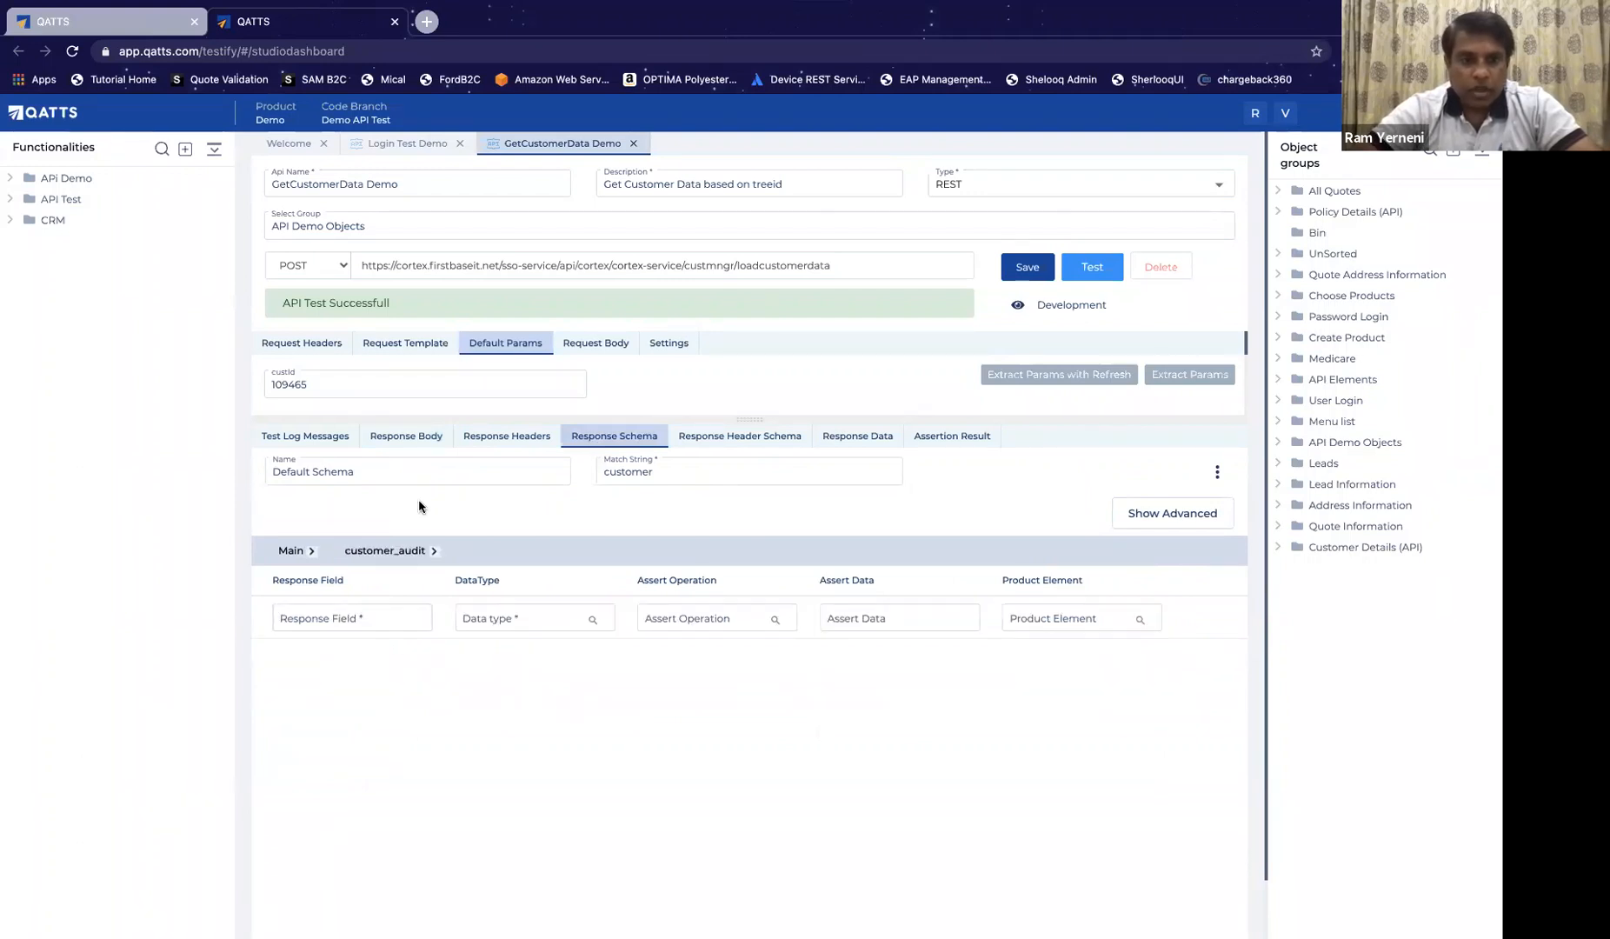
Step: Copy lastAction from the response body into the customer_audit schema as a response field with data type String
left_click(404, 437)
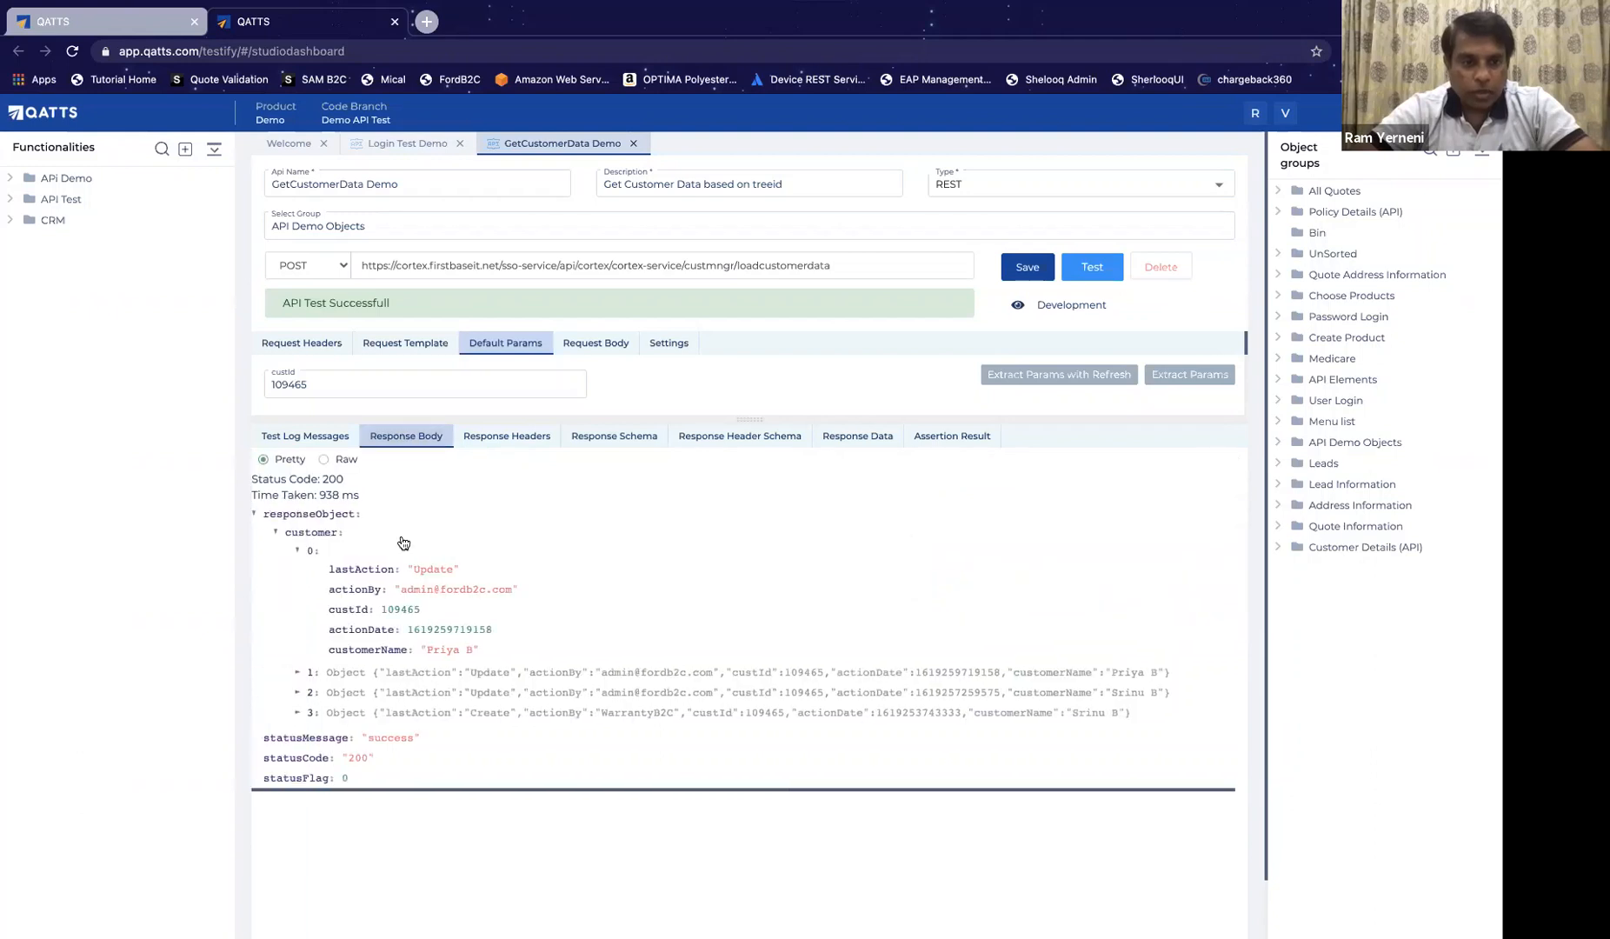
double_click(359, 570)
key("ctrl+c")
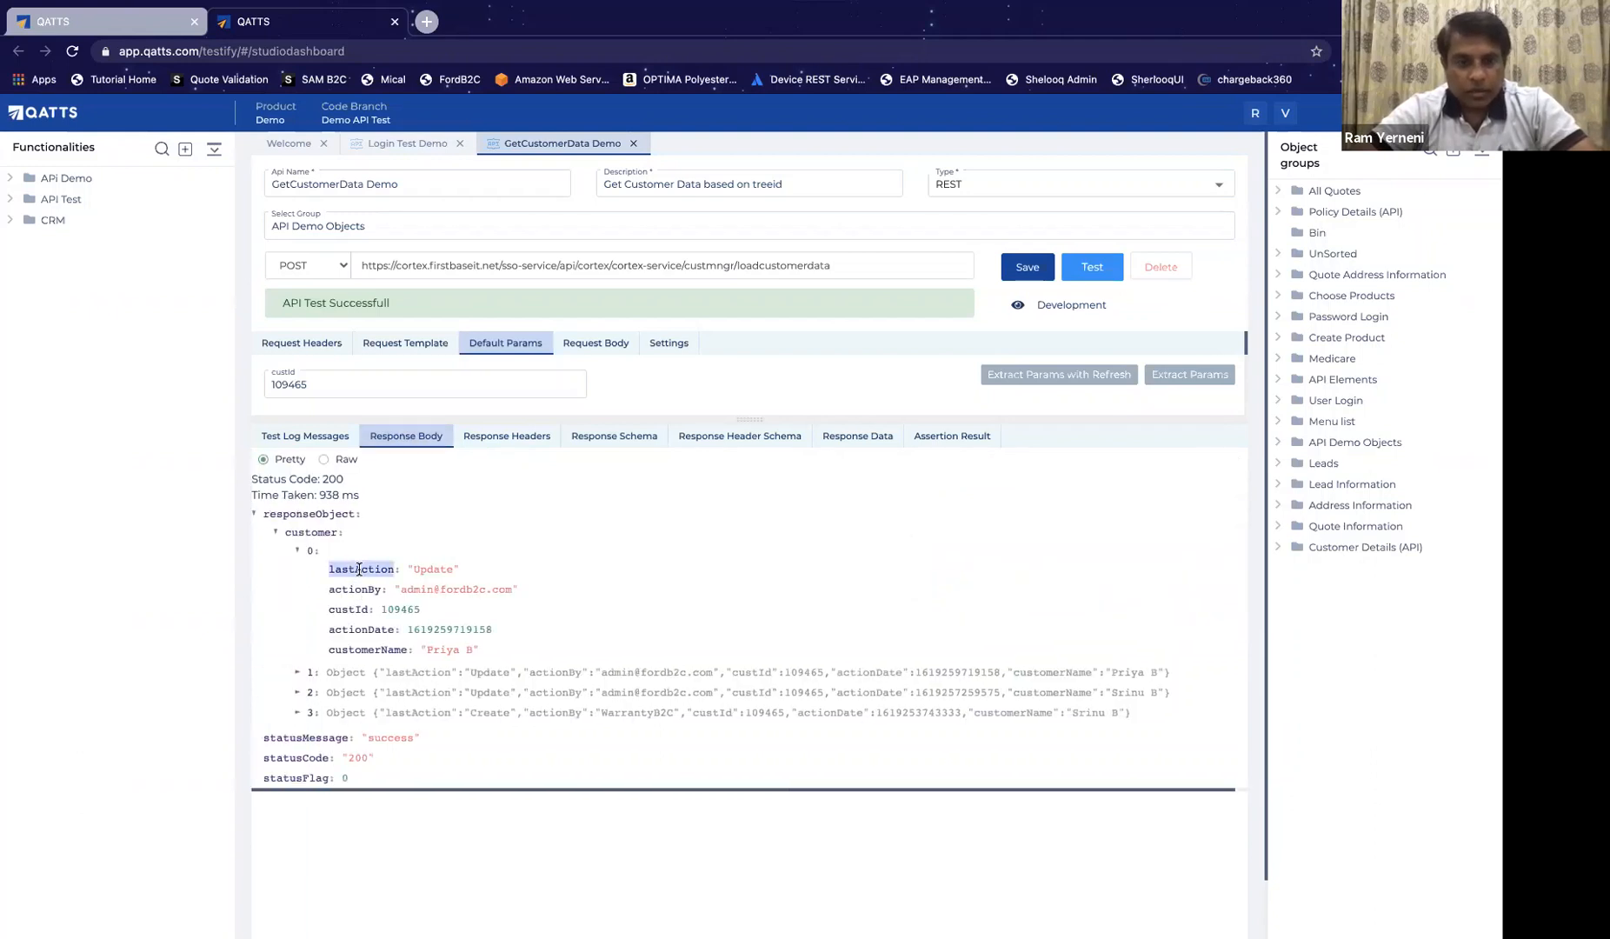
left_click(614, 437)
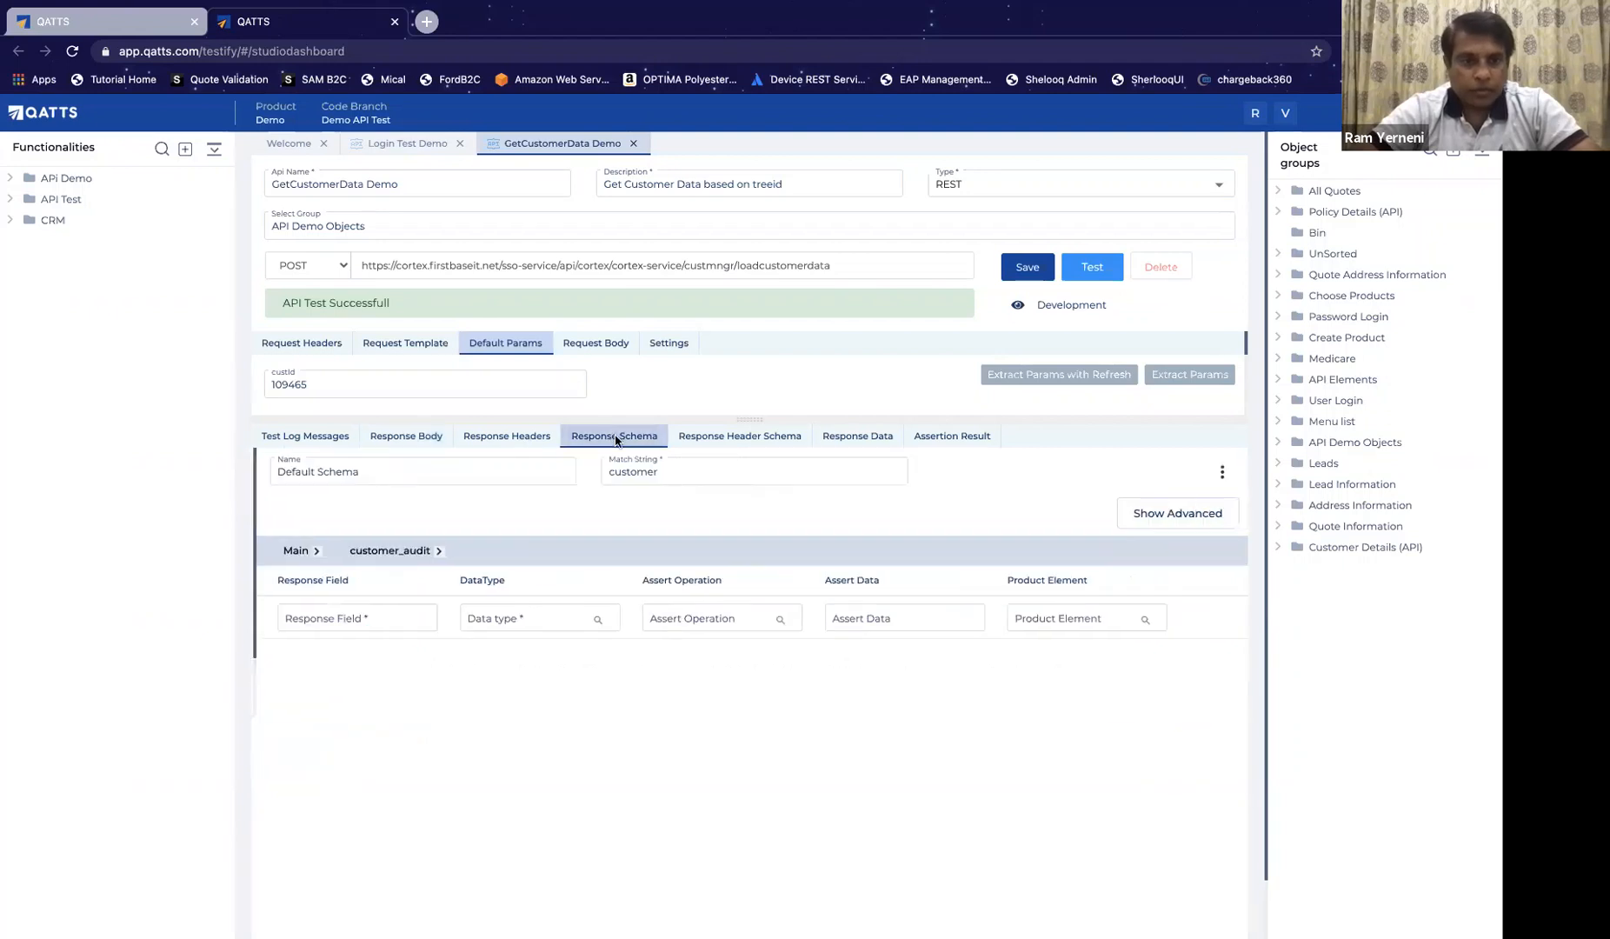
left_click(378, 613)
key("ctrl+v")
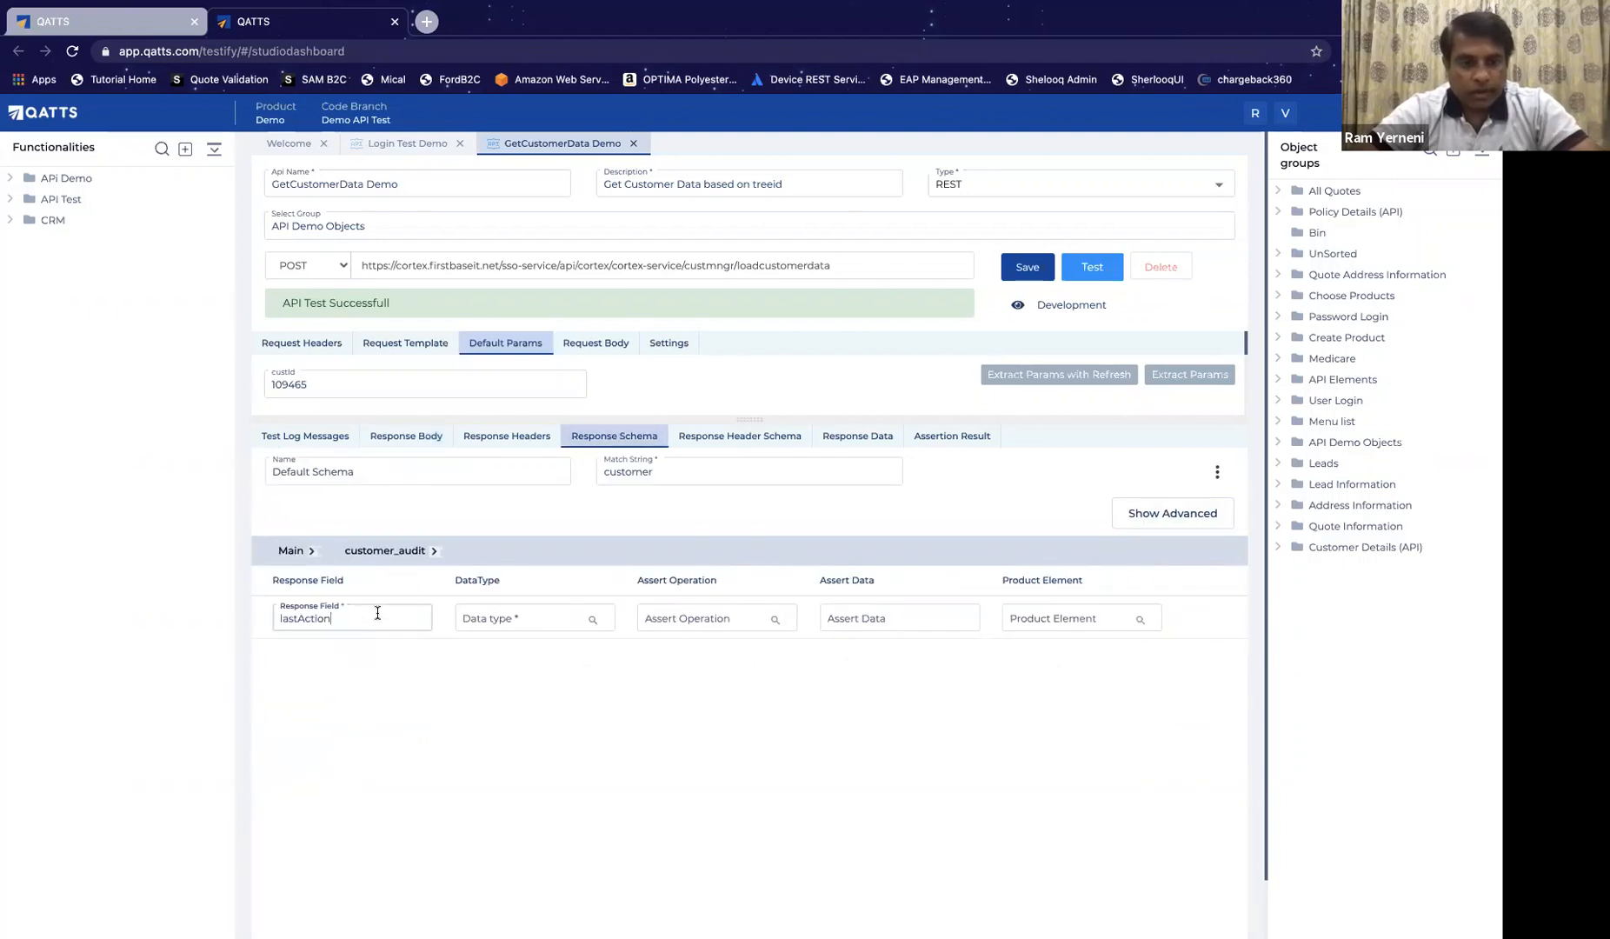
left_click(522, 619)
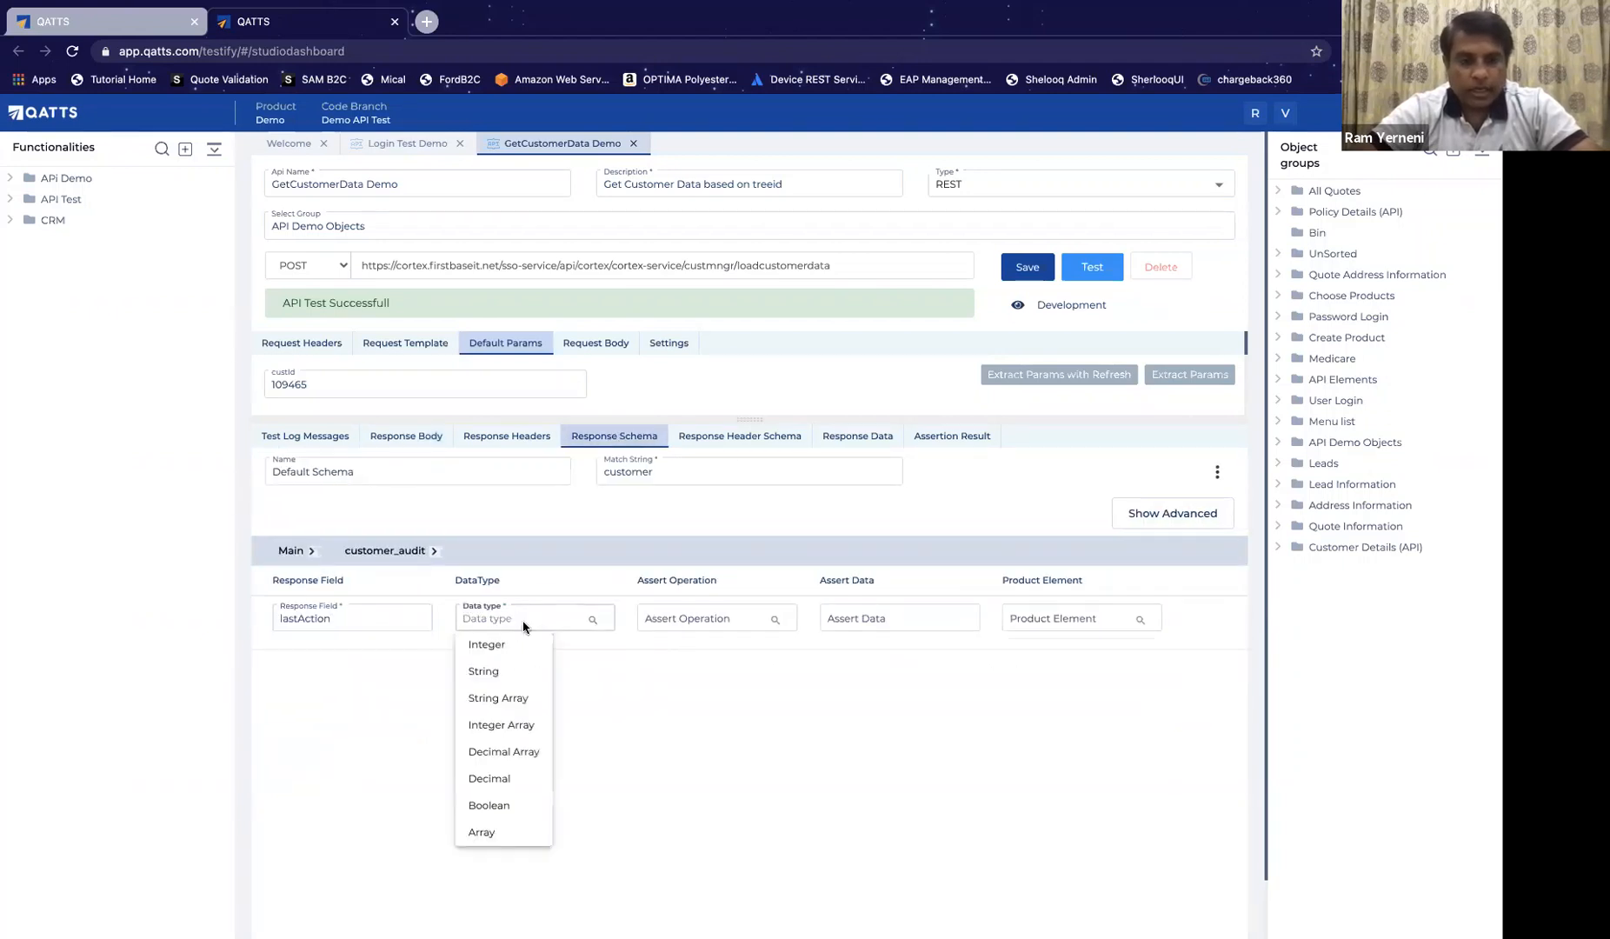
left_click(505, 672)
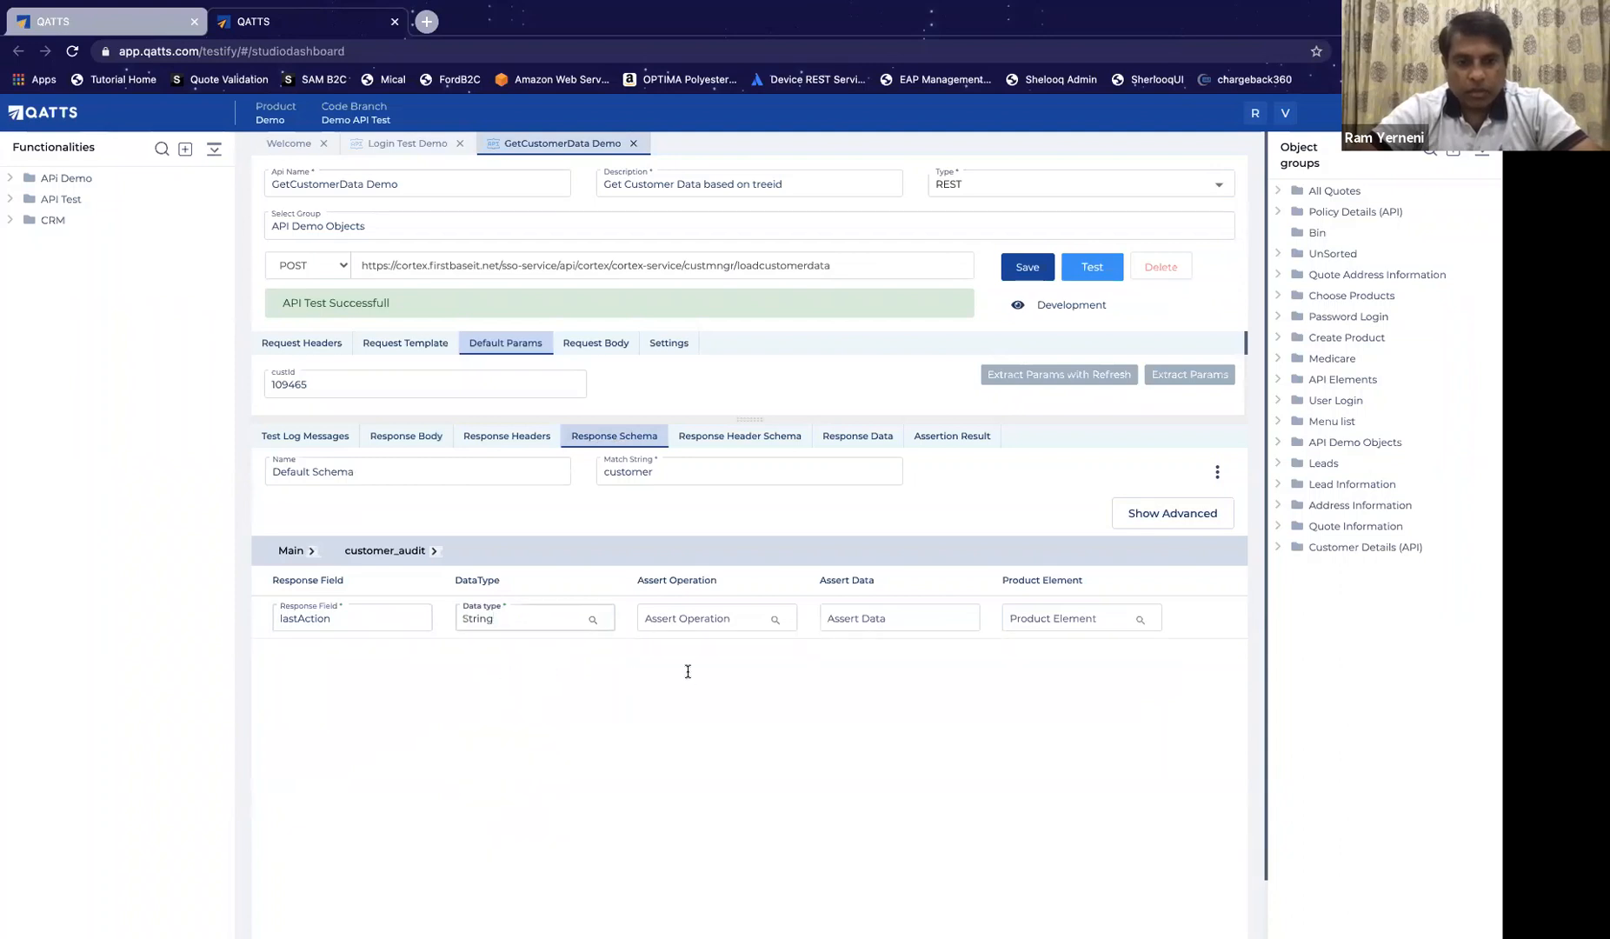
Step: Give the lastAction field a stringlength> assertion with assert data 5 and add the row to the customer_audit schema
left_click(700, 618)
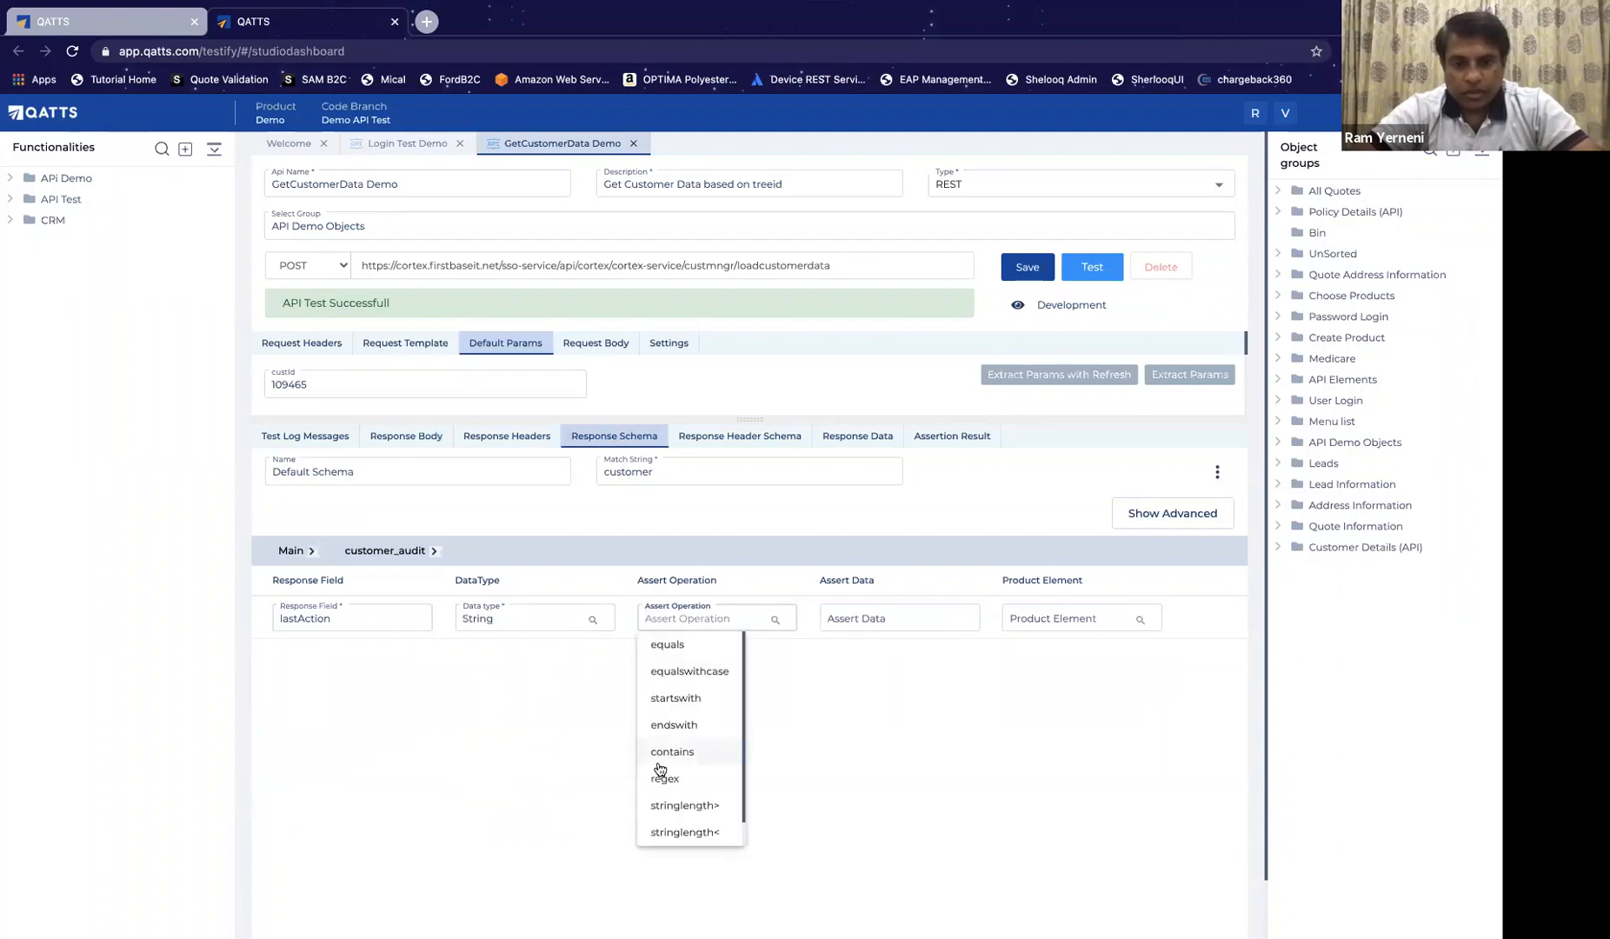
left_click(662, 807)
left_click(879, 620)
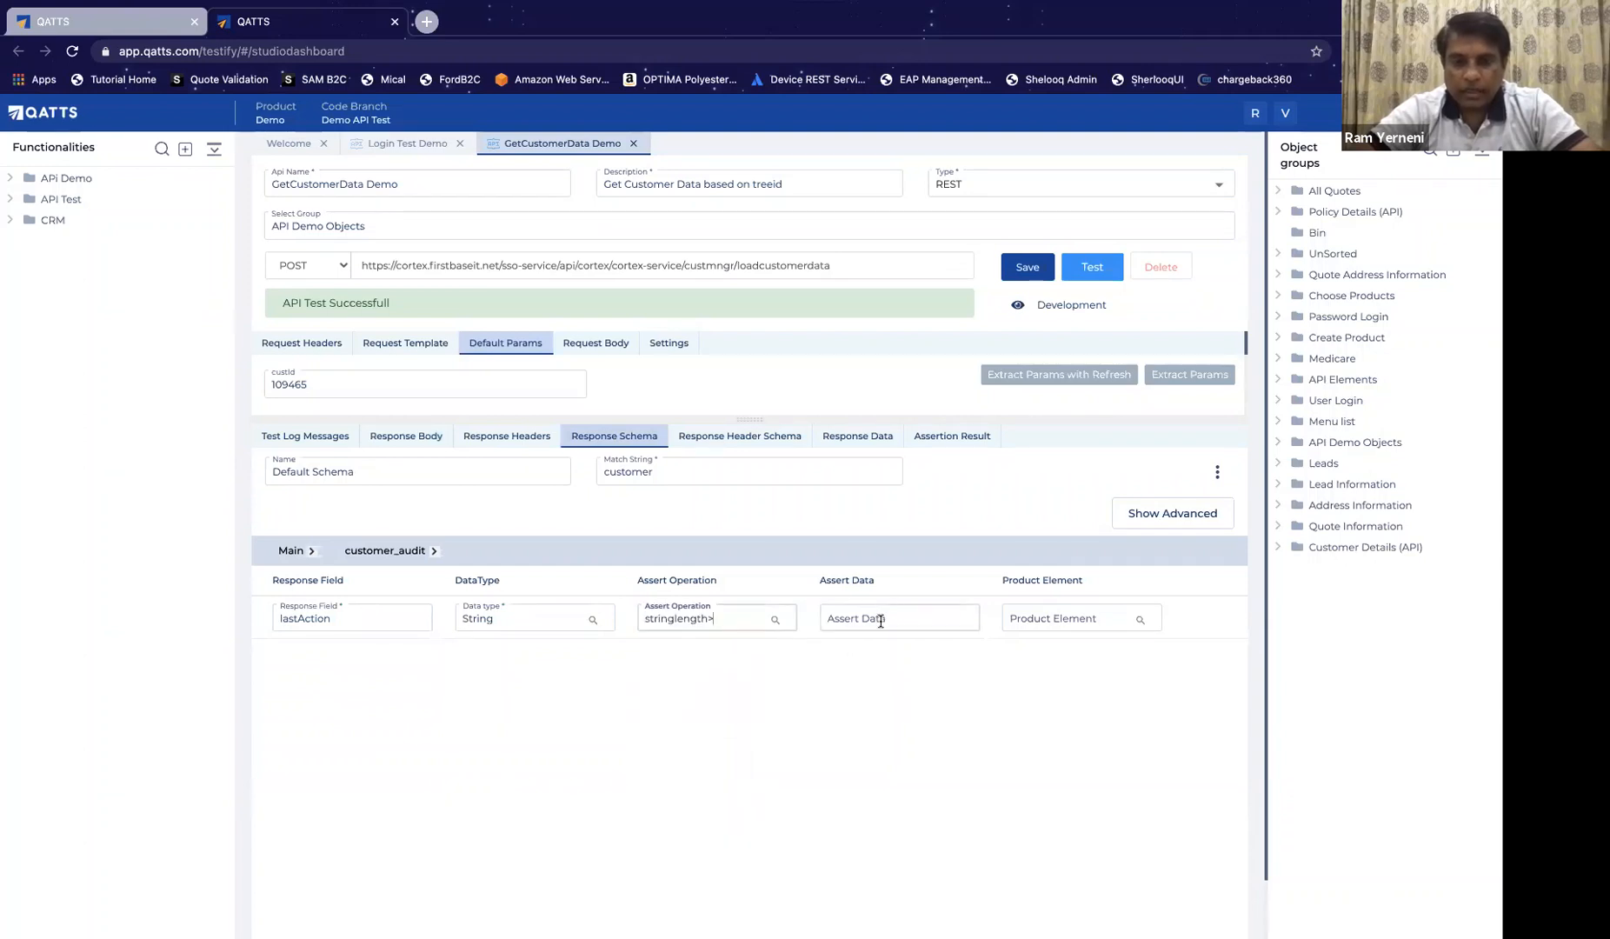
type("5")
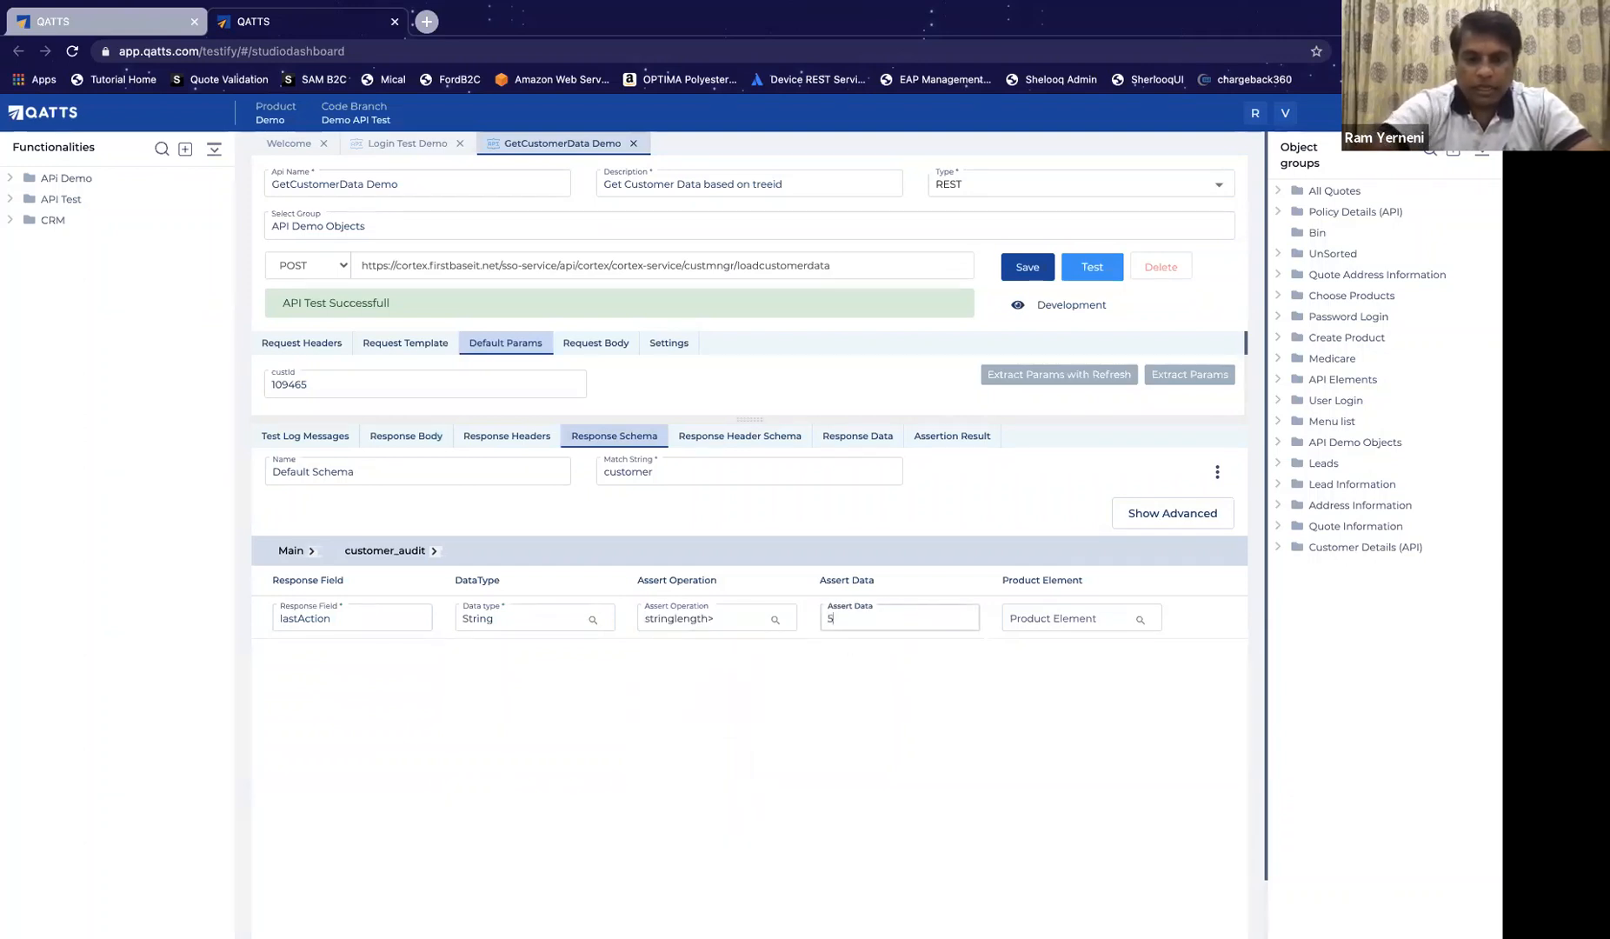
key("Return")
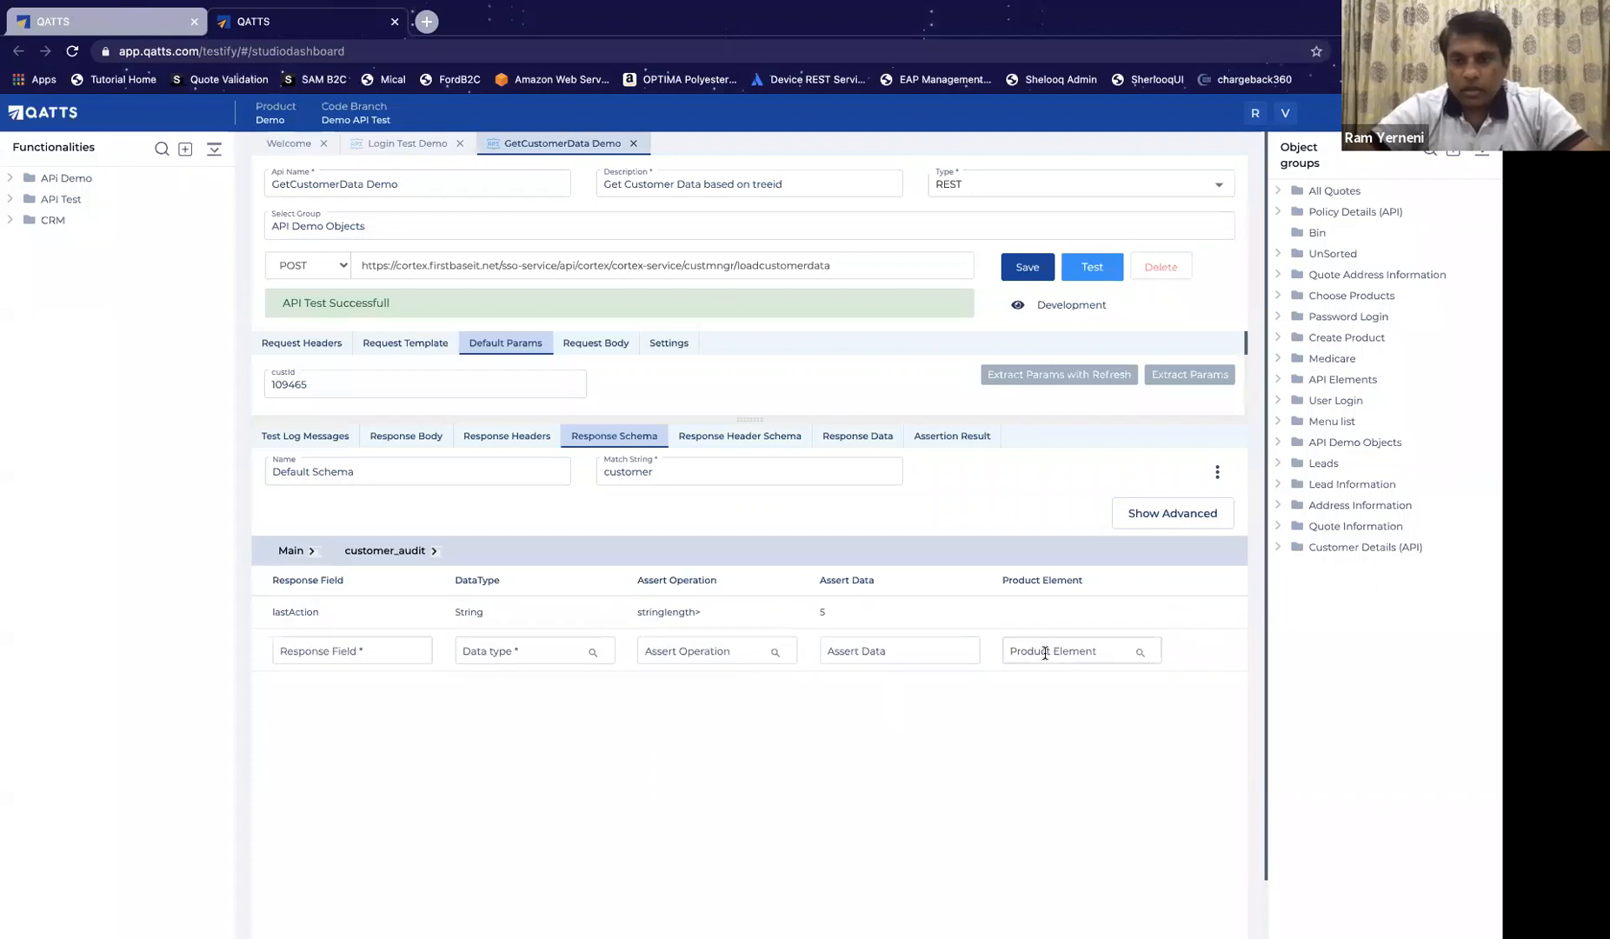
Step: Map the lastAction response field in the customer_audit schema to the product element lastAction
left_click(1040, 612)
left_click(1040, 617)
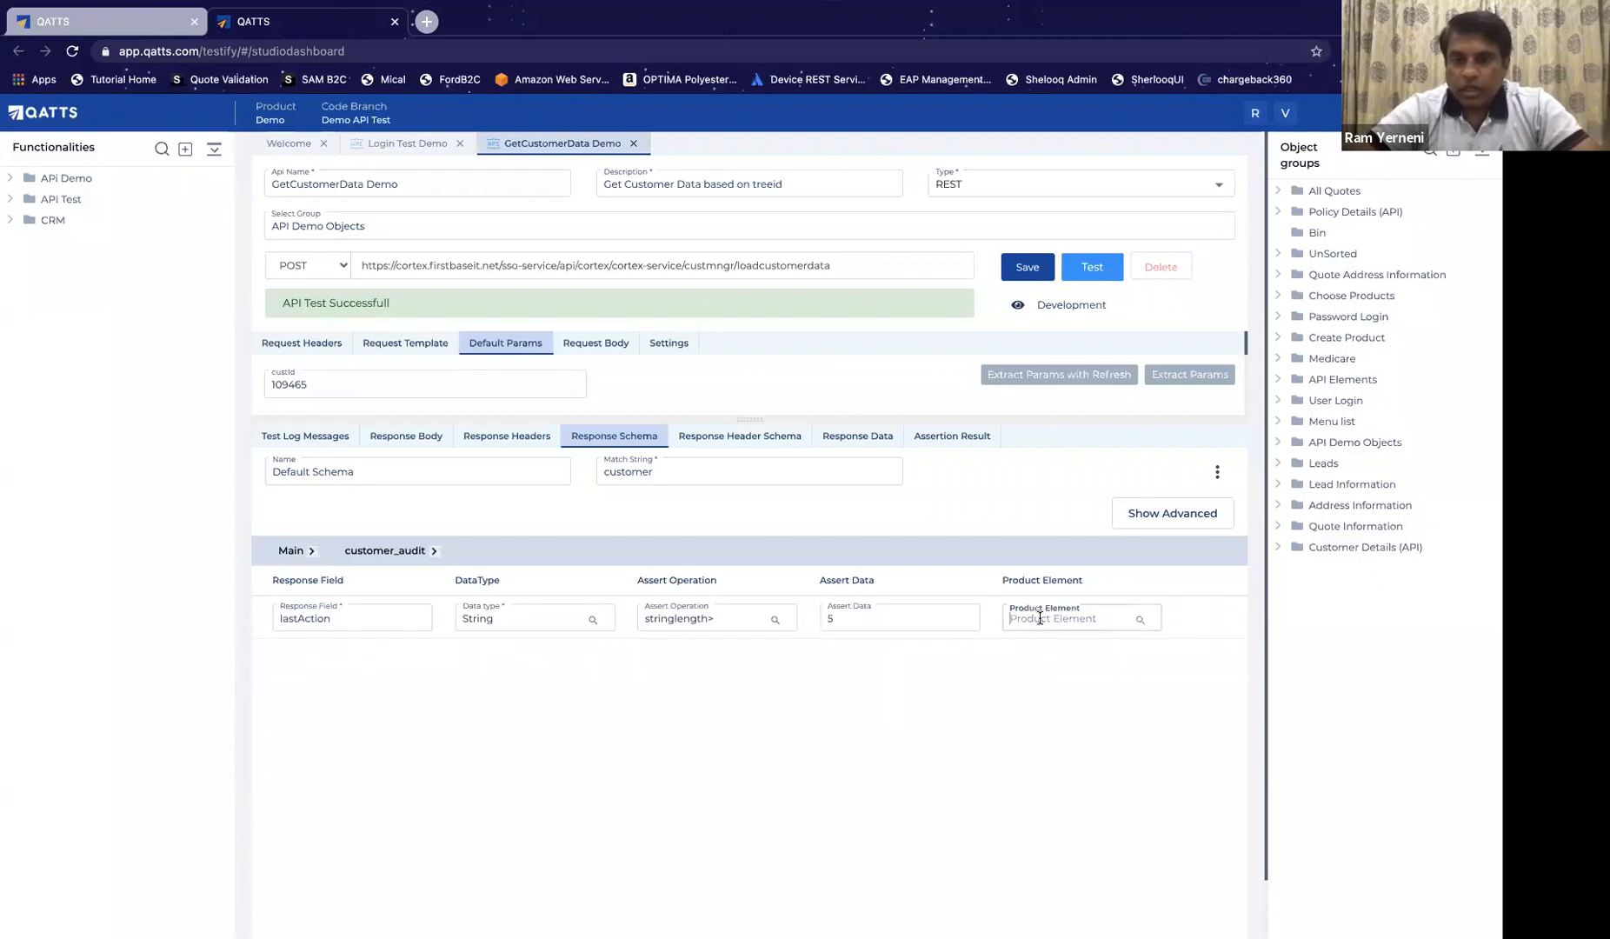
type("l")
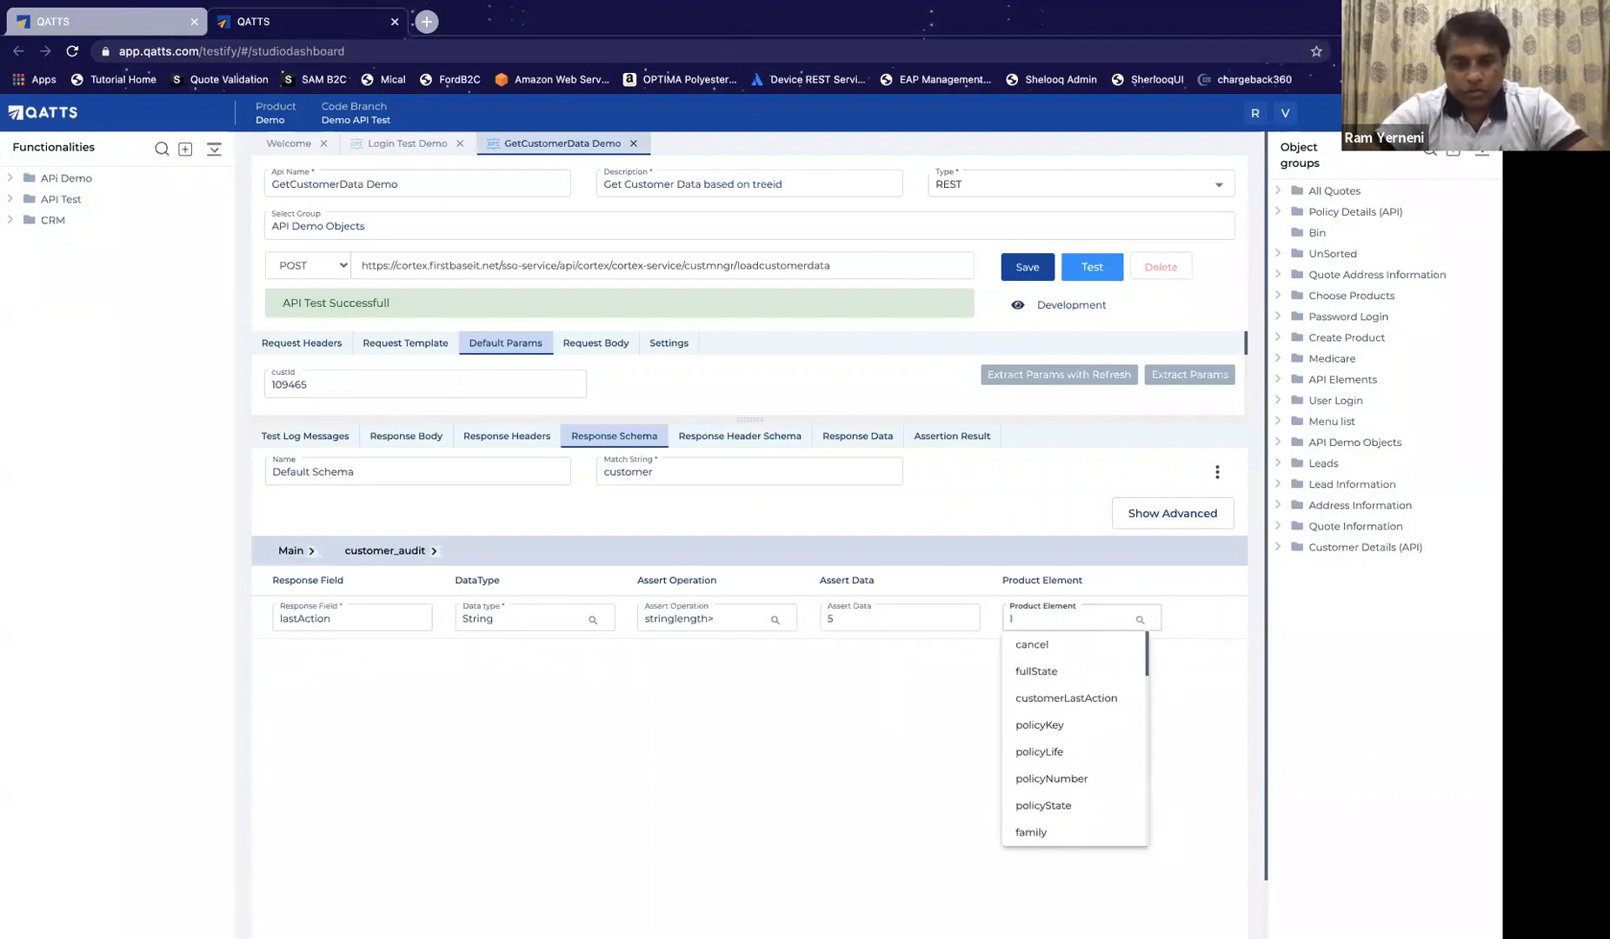
type("as")
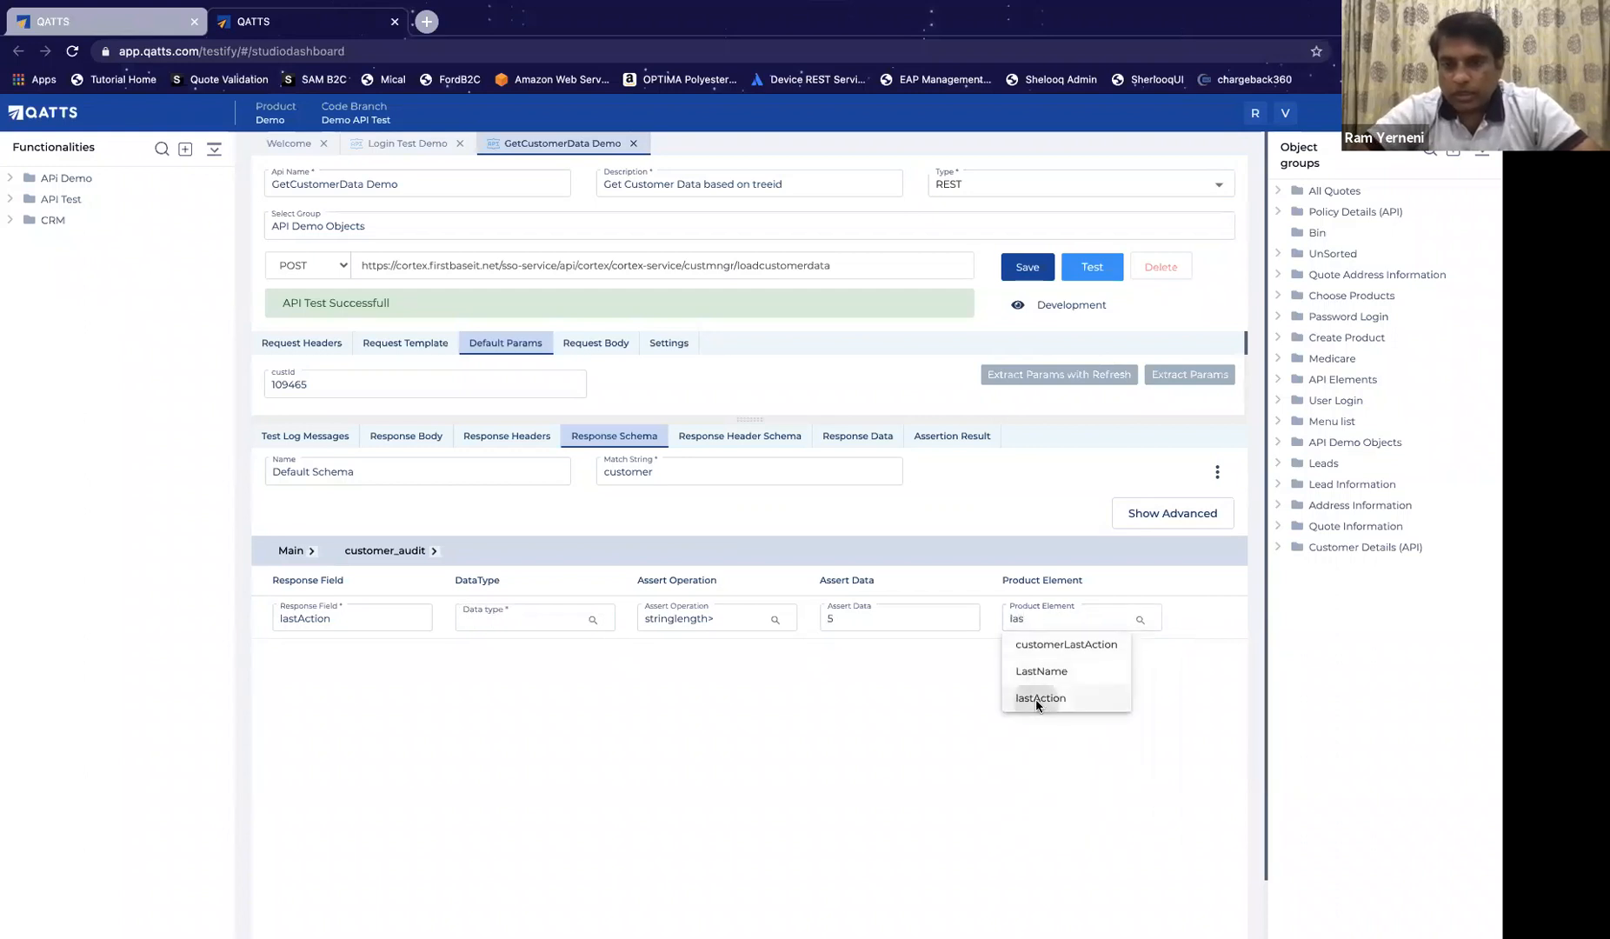
left_click(1035, 699)
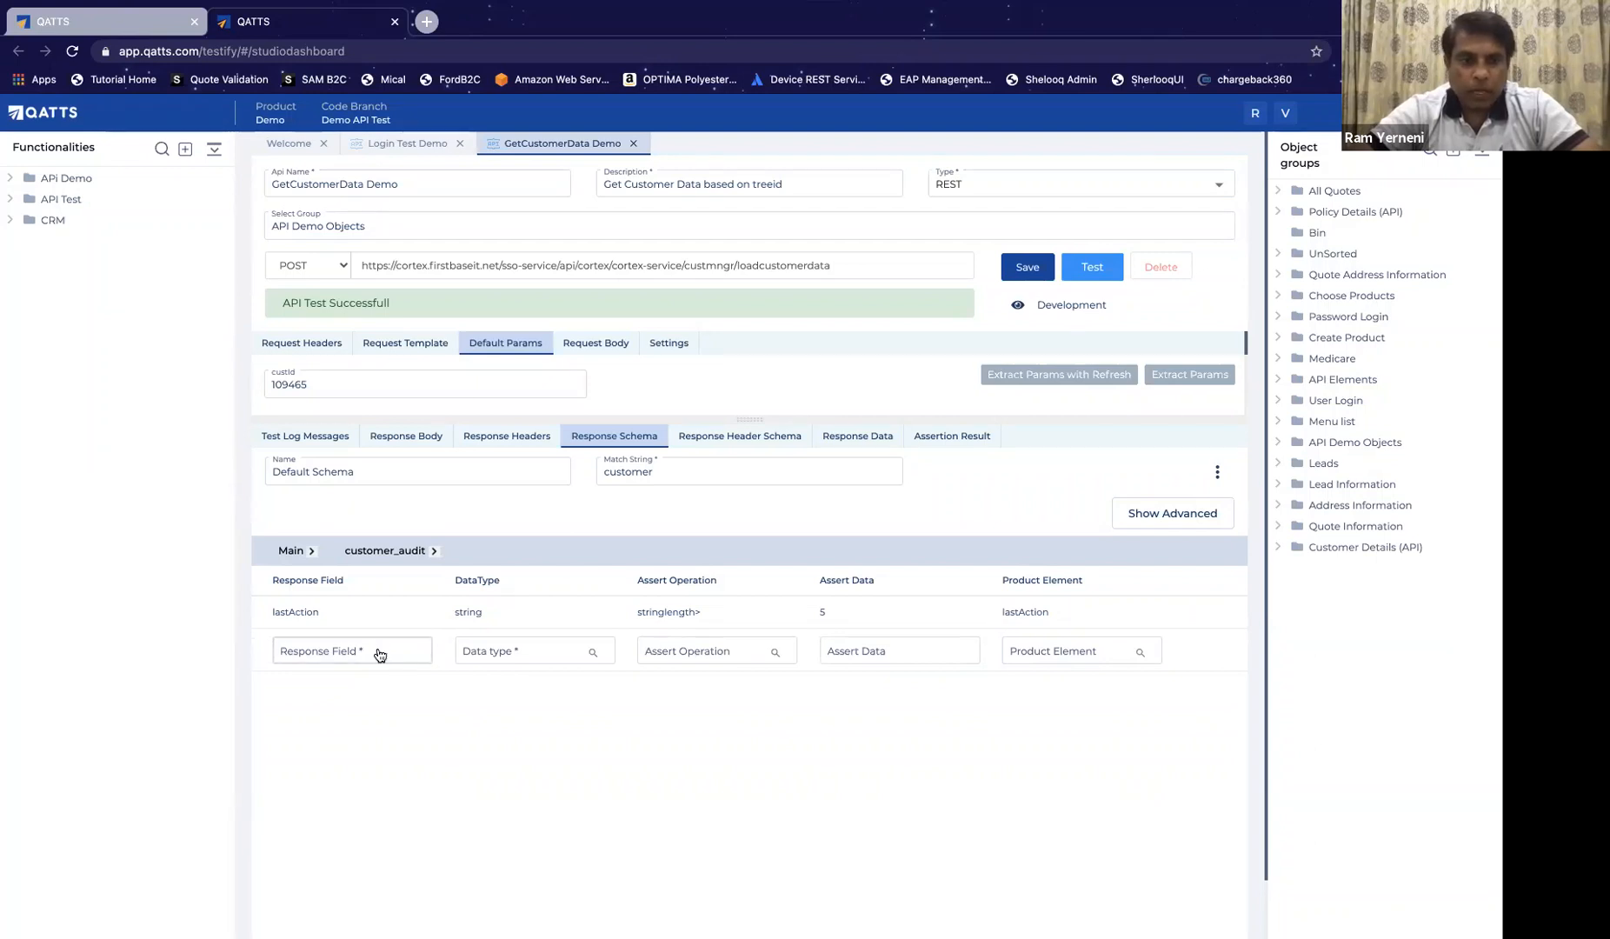
Step: Copy customerName from the response body into the customer_audit schema as a response field with data type String
left_click(425, 438)
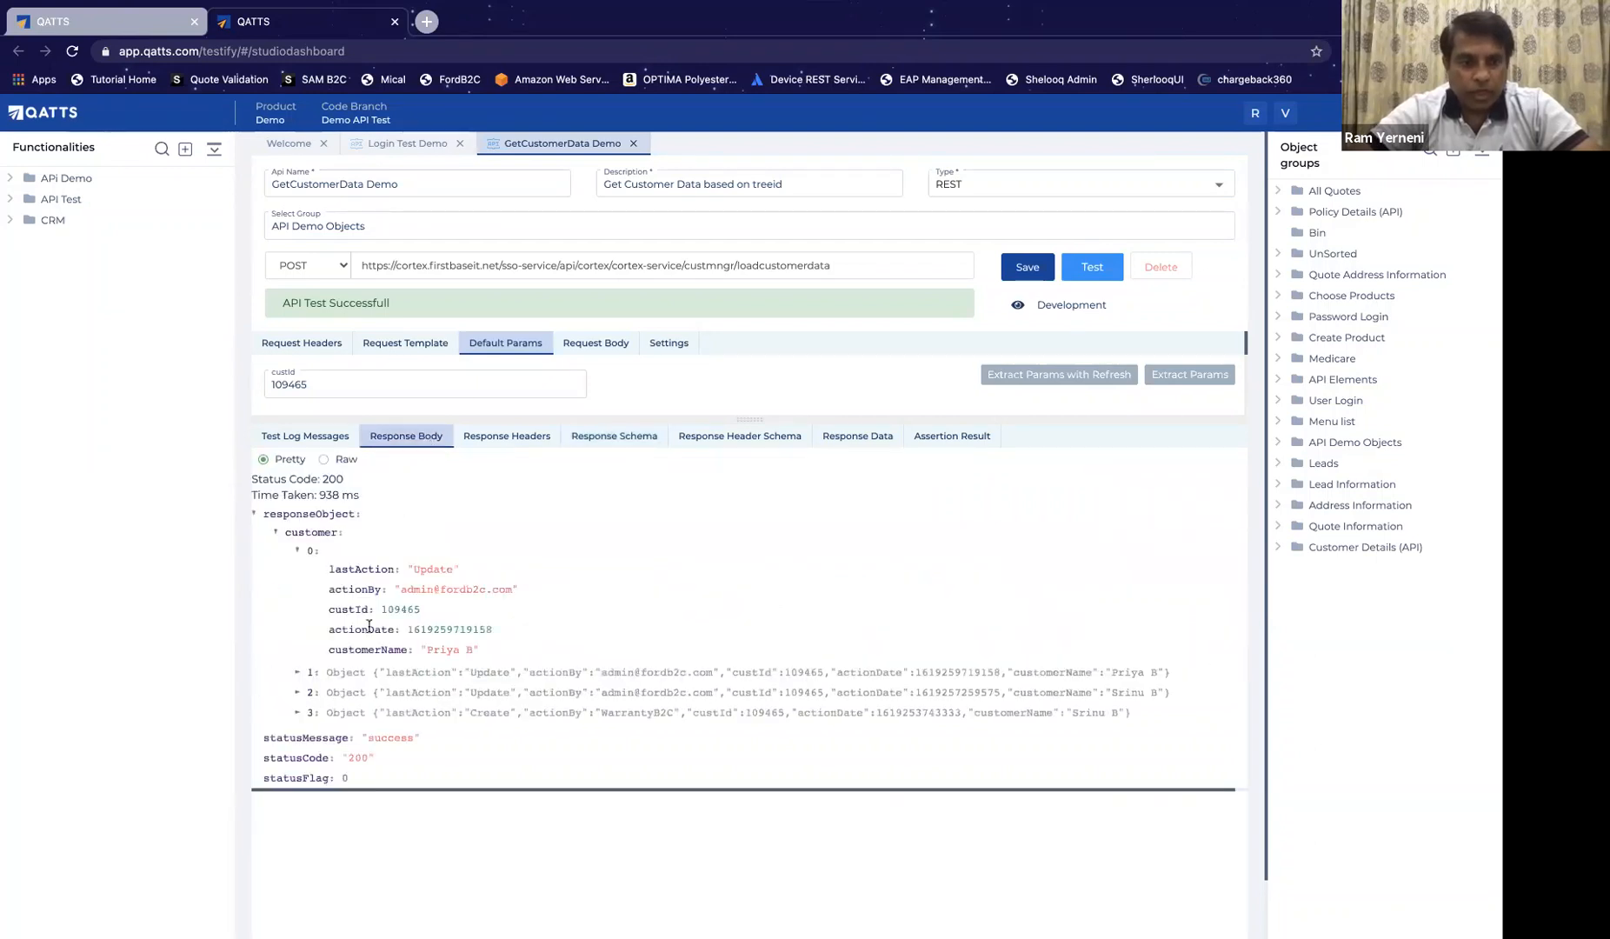
double_click(370, 651)
key("ctrl+c")
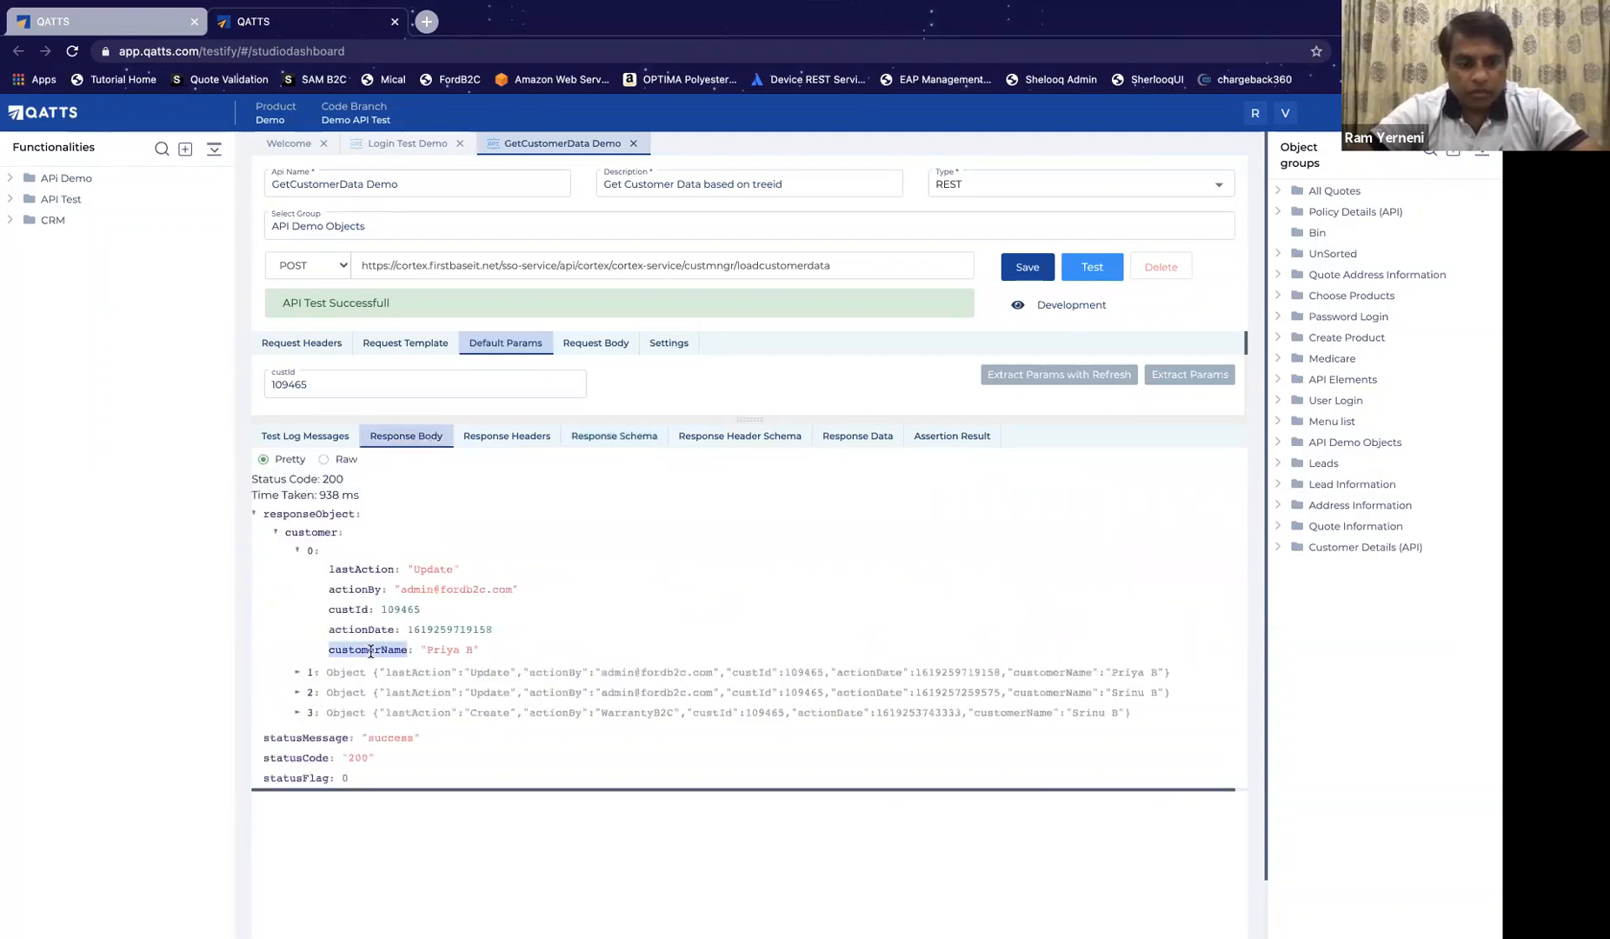
left_click(592, 435)
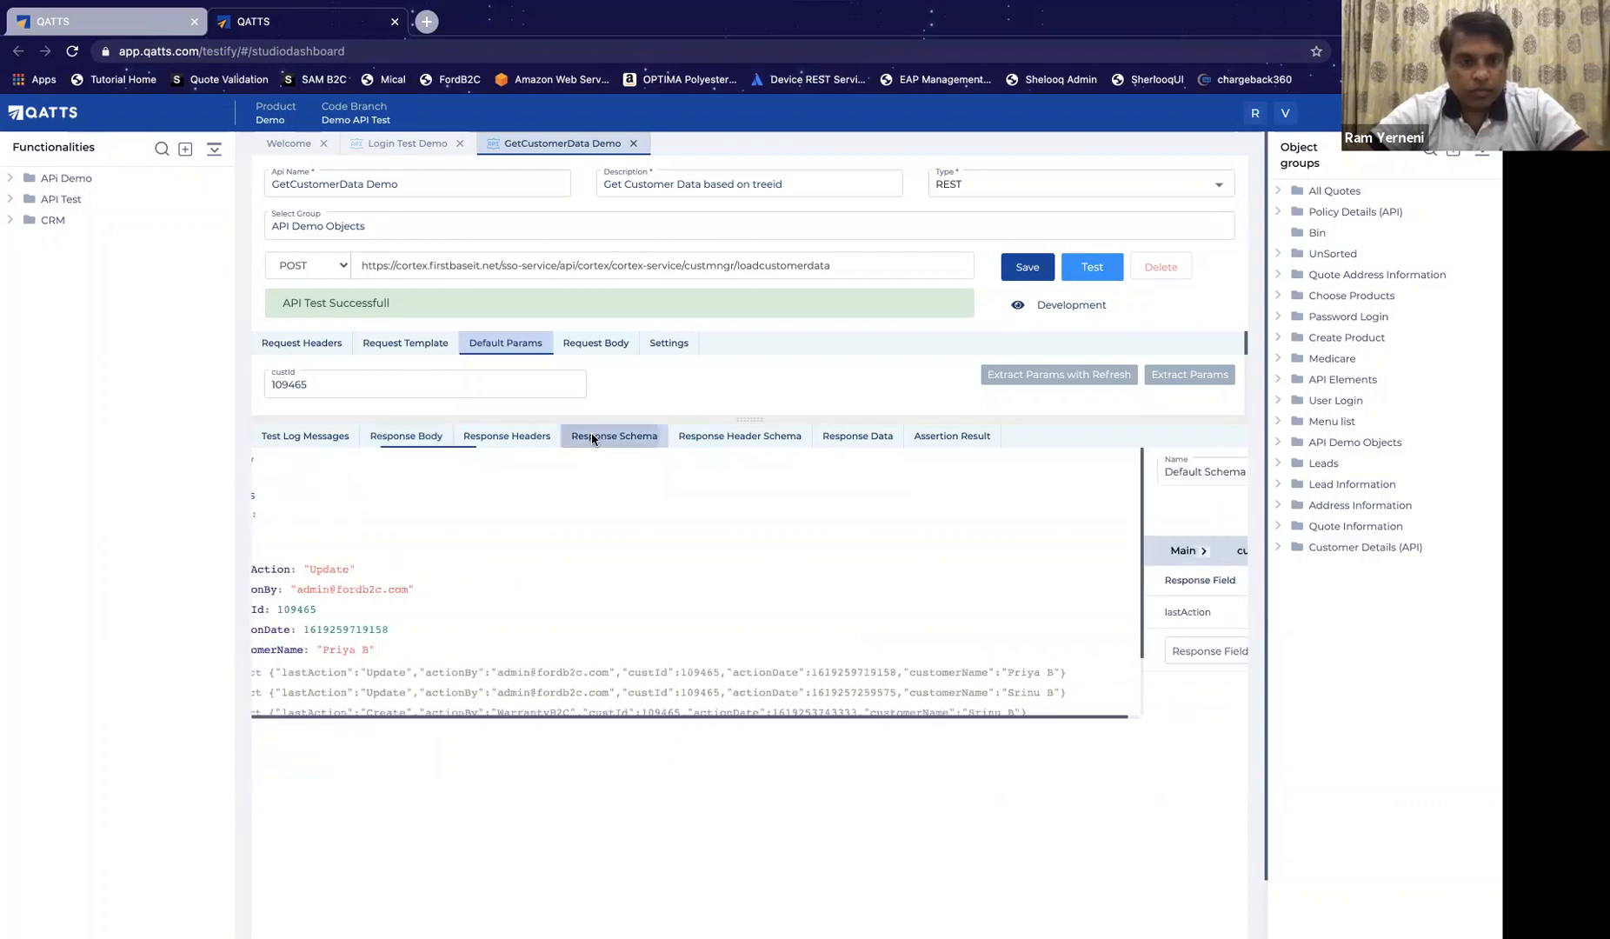
left_click(370, 652)
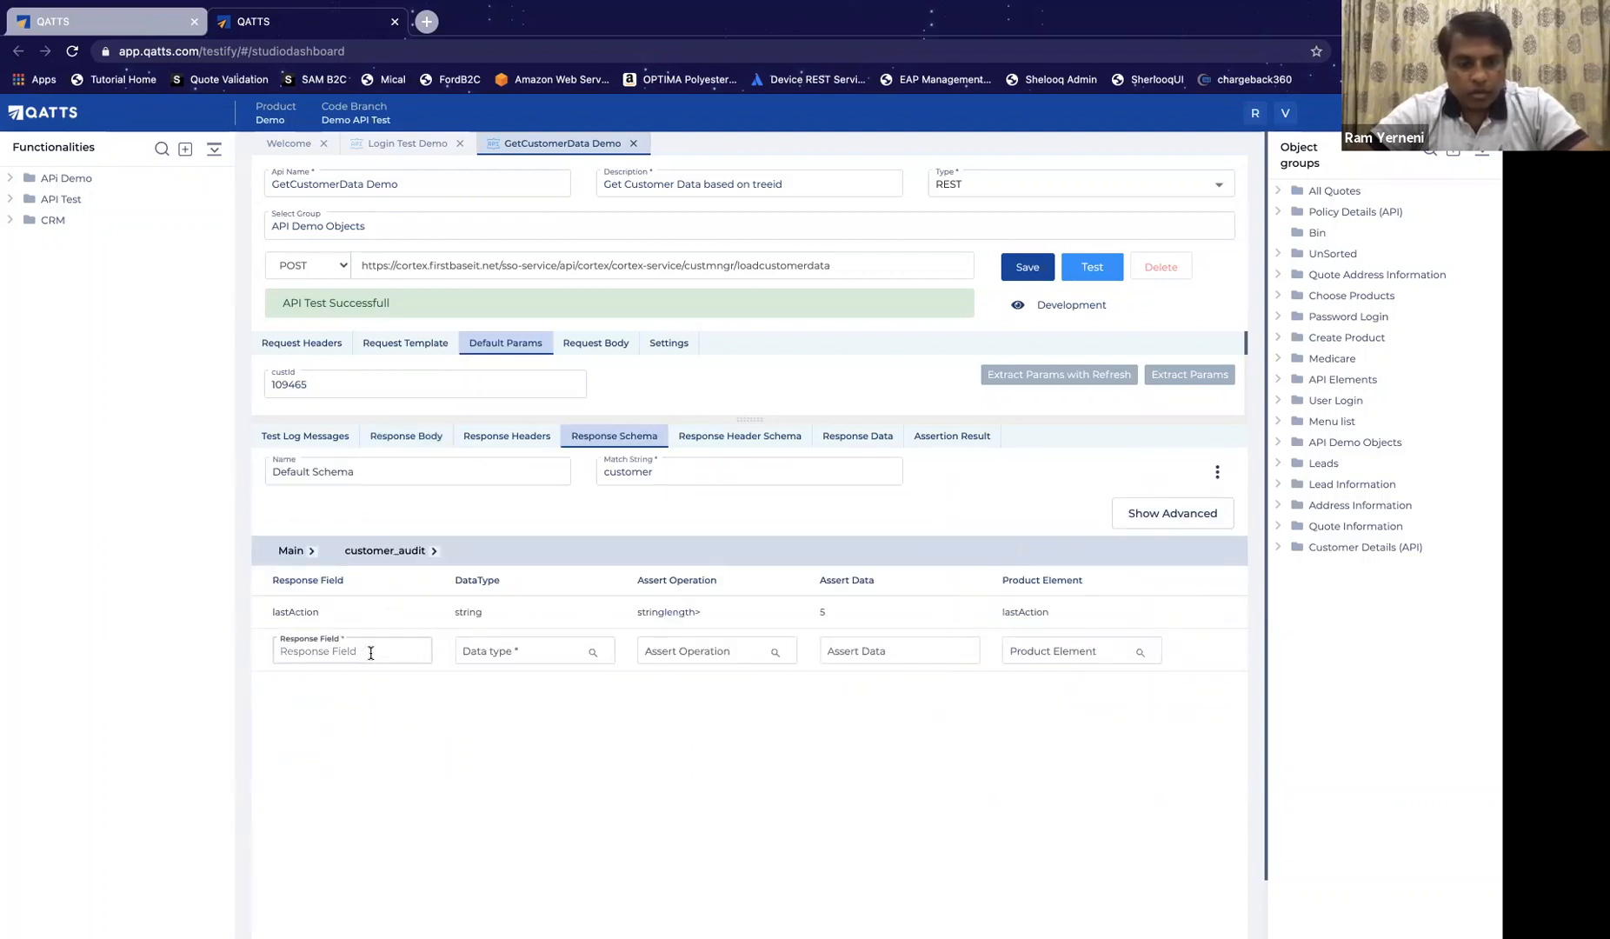
key("ctrl+v")
left_click(508, 650)
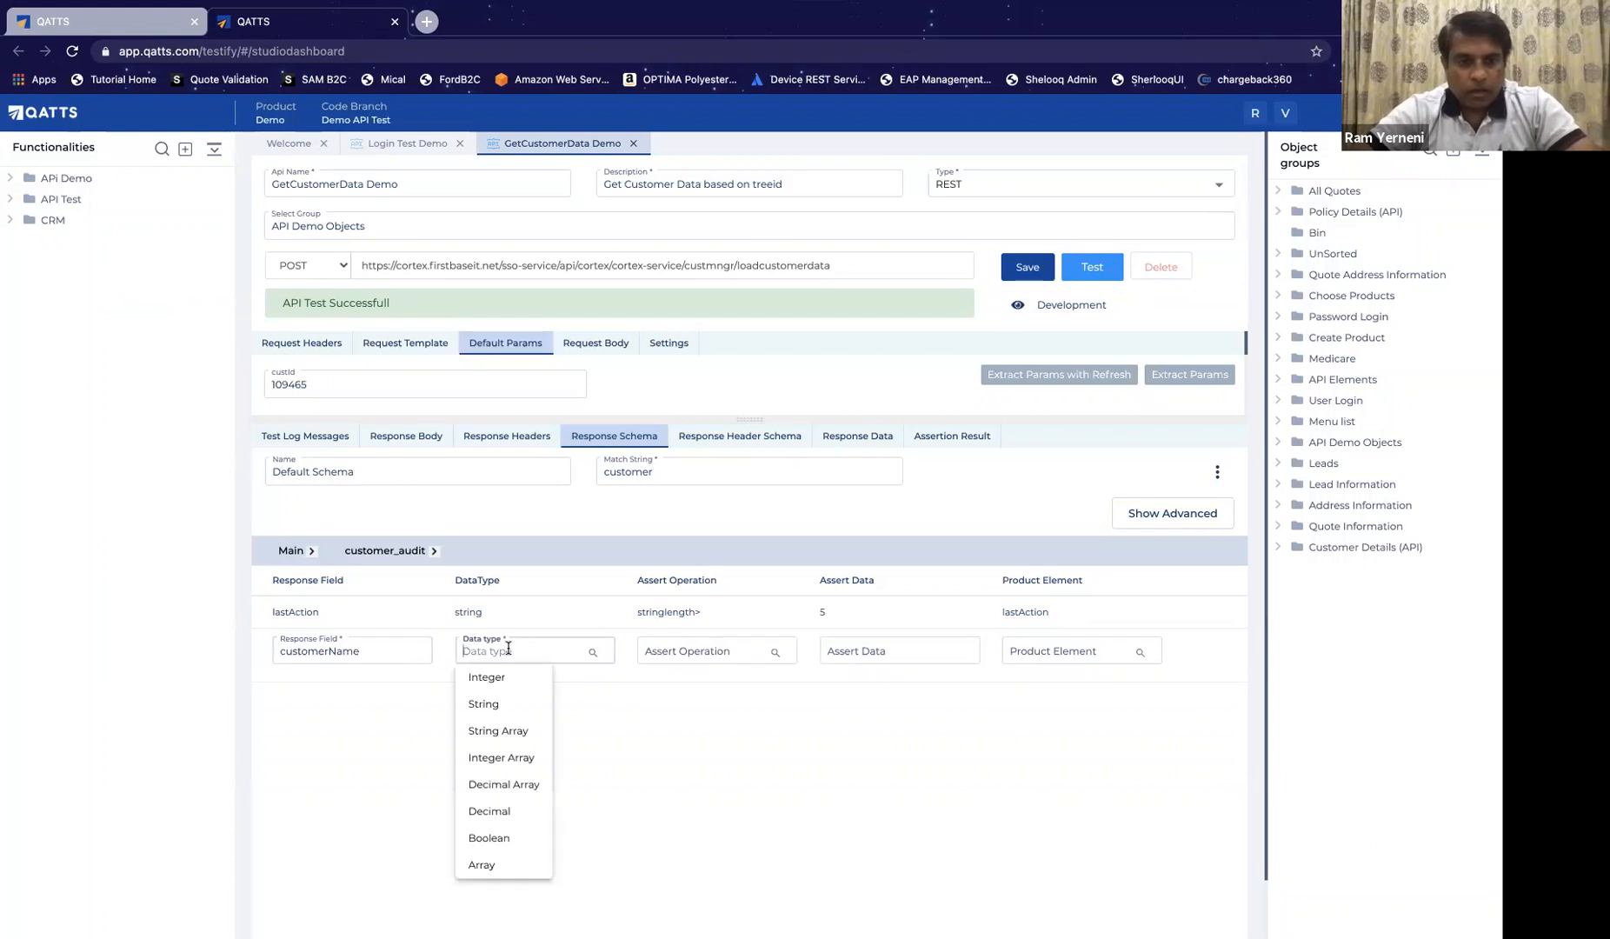
left_click(500, 705)
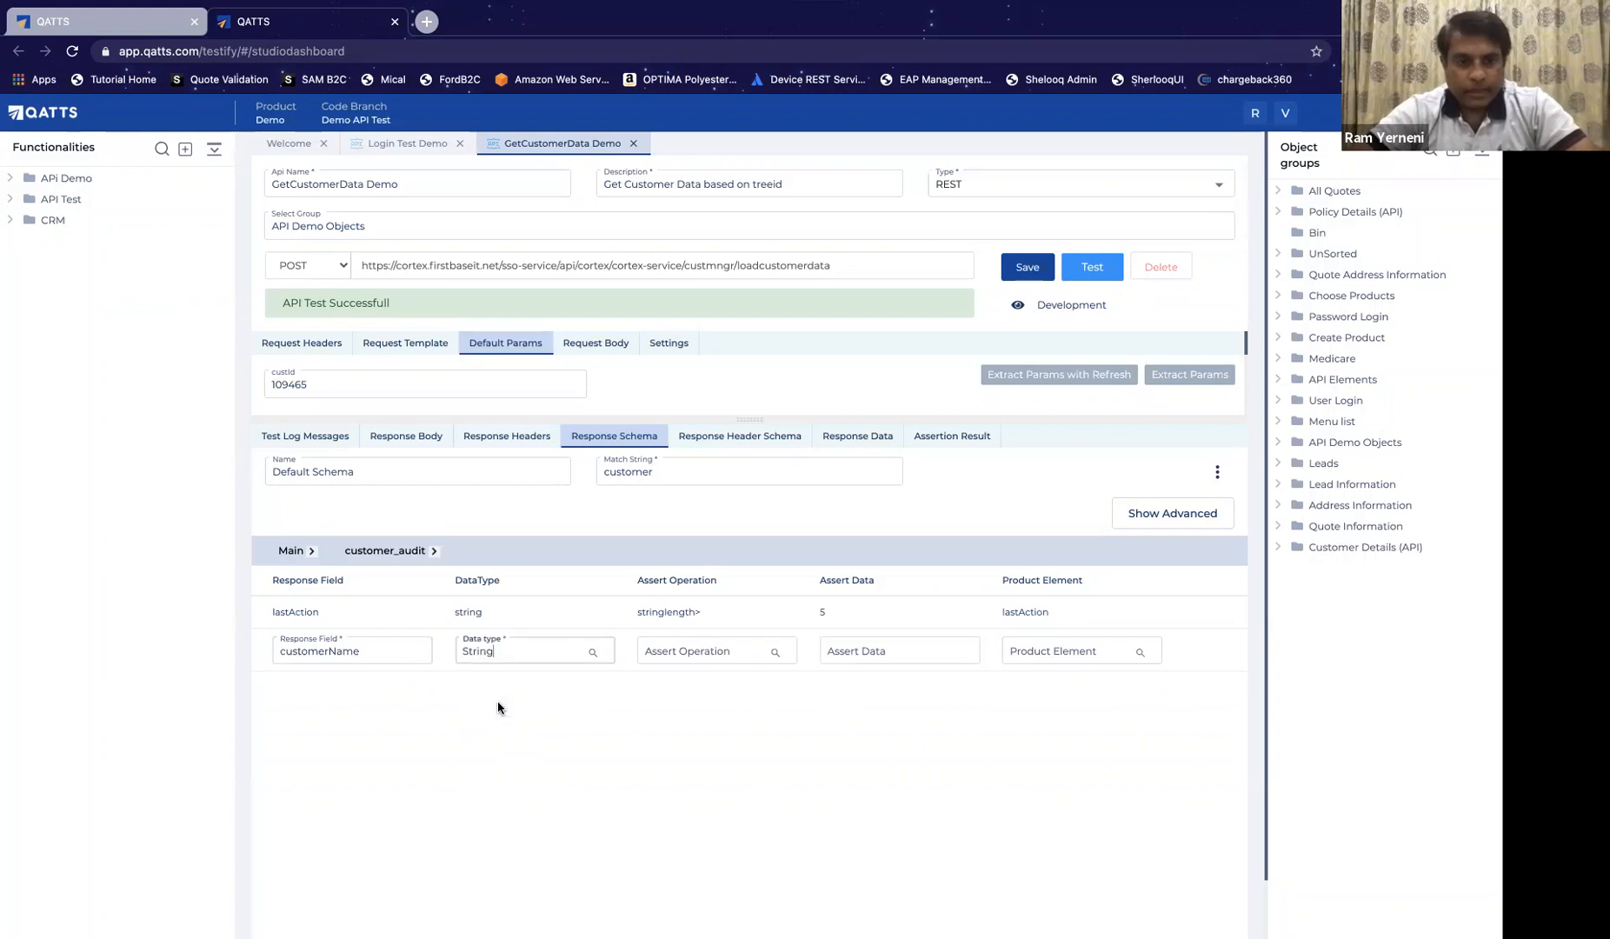
Step: Give the customerName field a stringlength> assertion with assert data 5 and add the row to the customer_audit schema
left_click(676, 651)
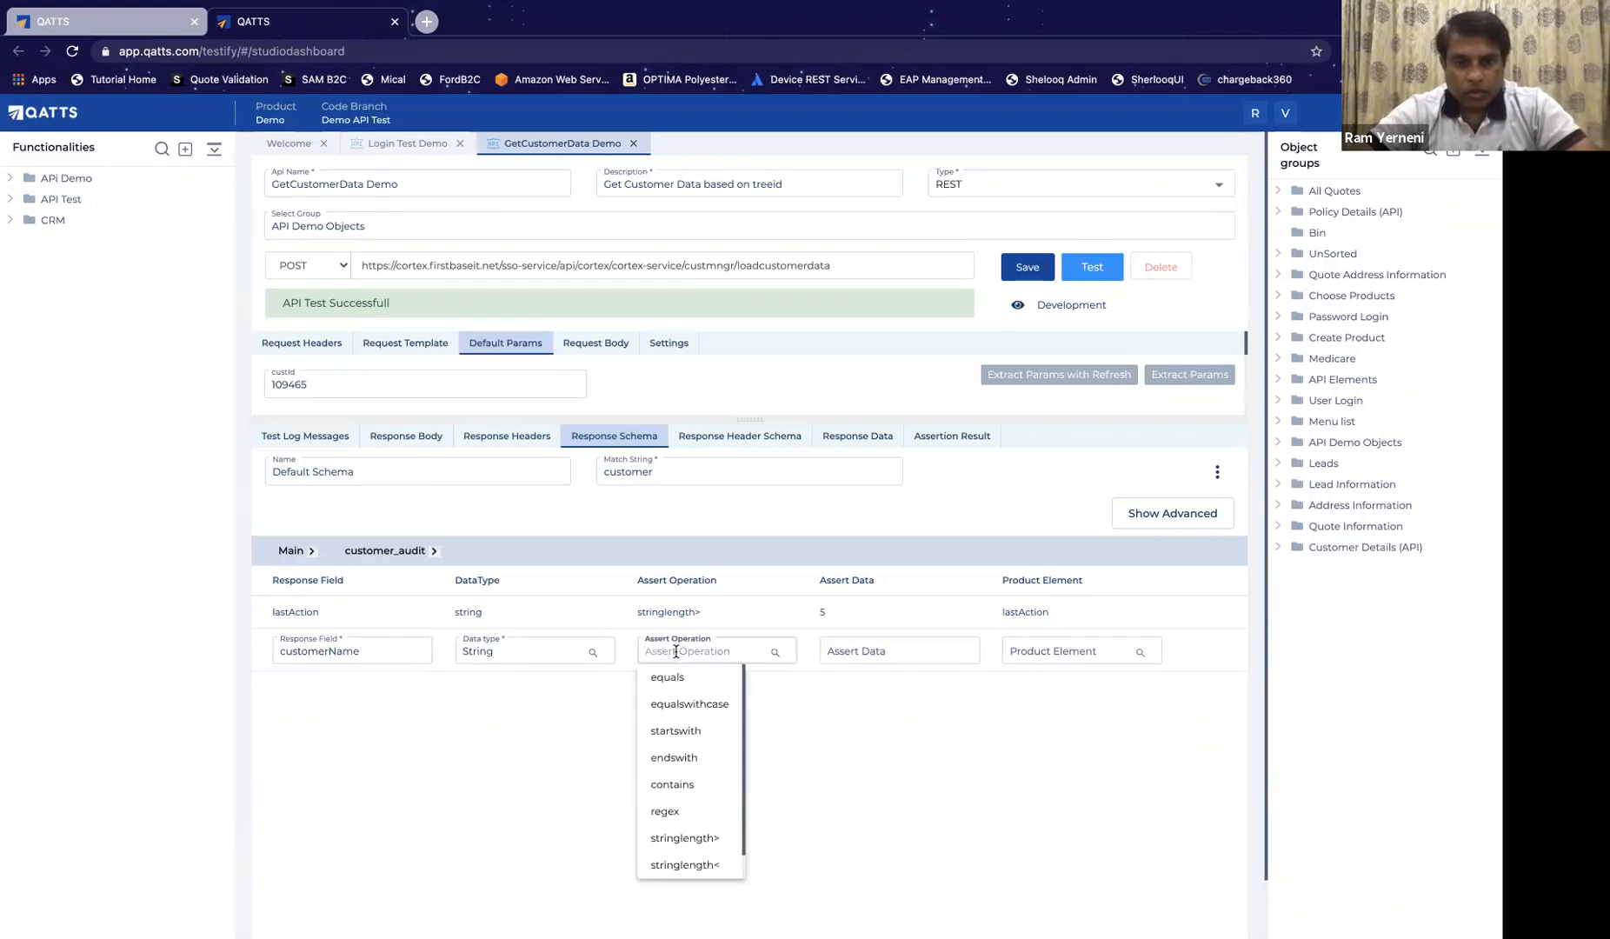
left_click(684, 839)
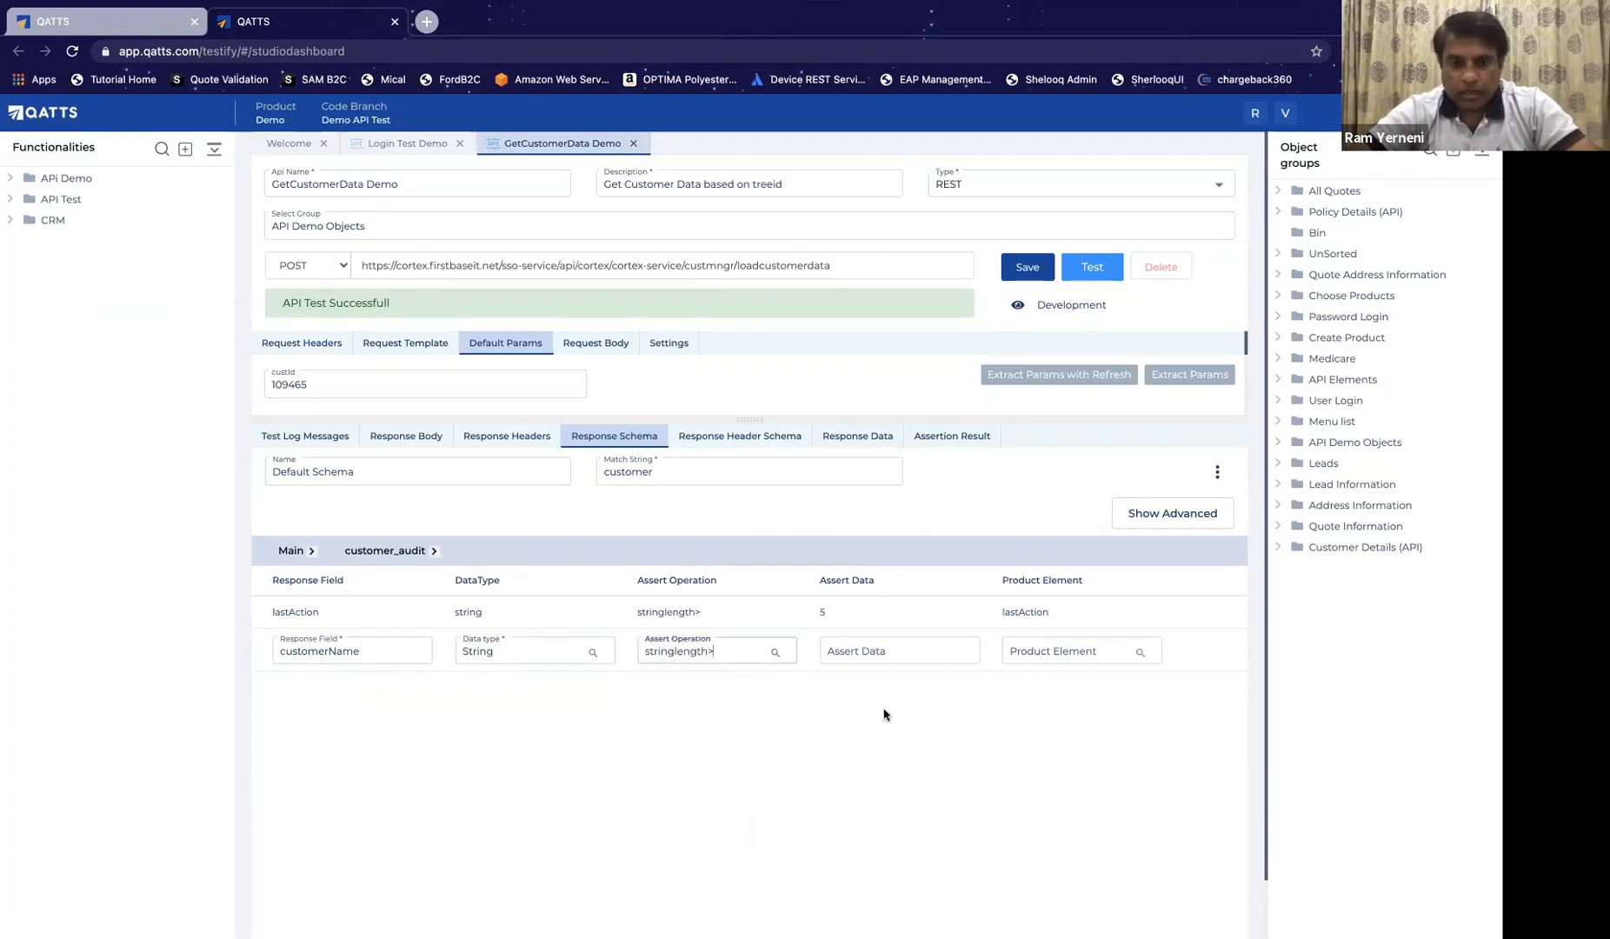
left_click(906, 648)
type("5")
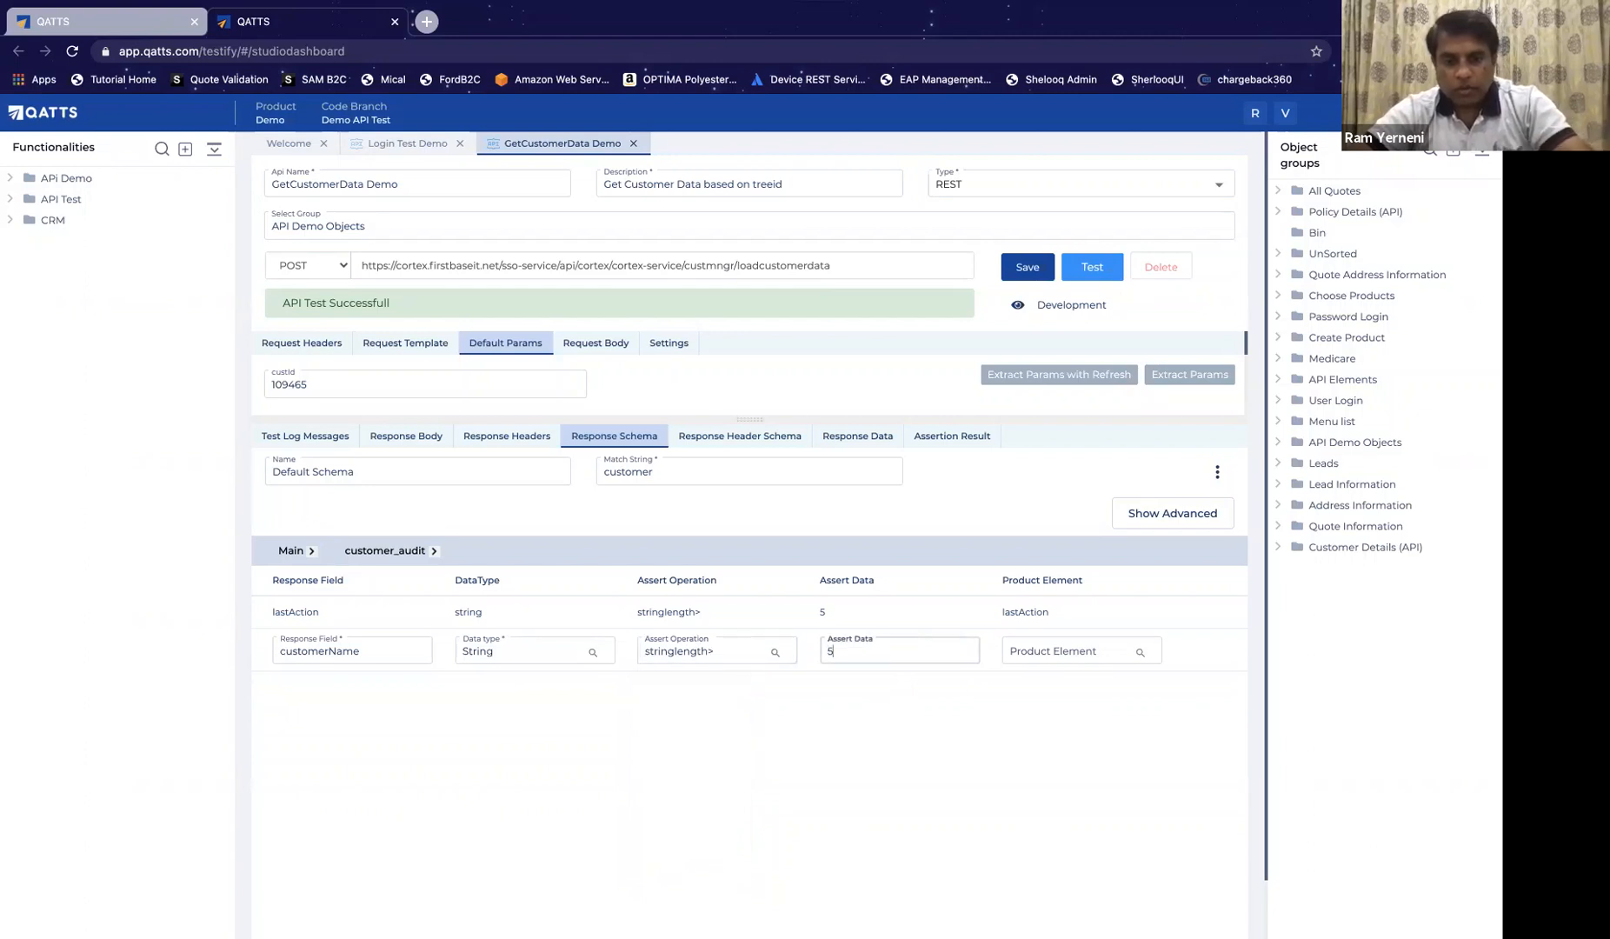
key("Return")
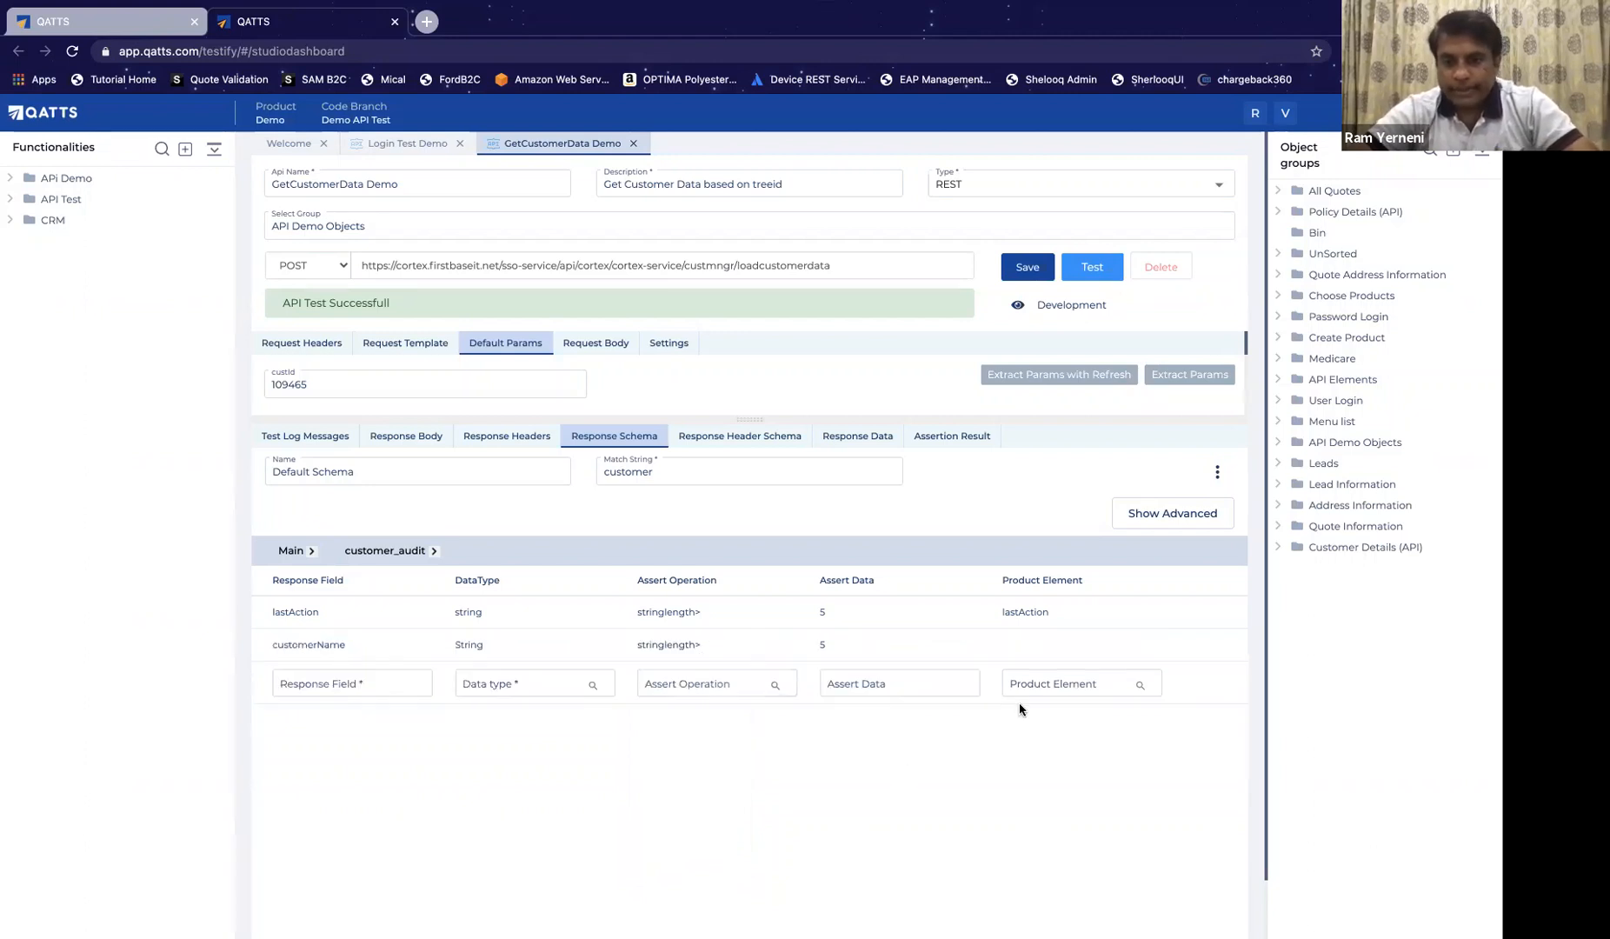
Step: Map the customerName response field in the customer_audit schema to the product element customerName
left_click(1068, 645)
left_click(1068, 650)
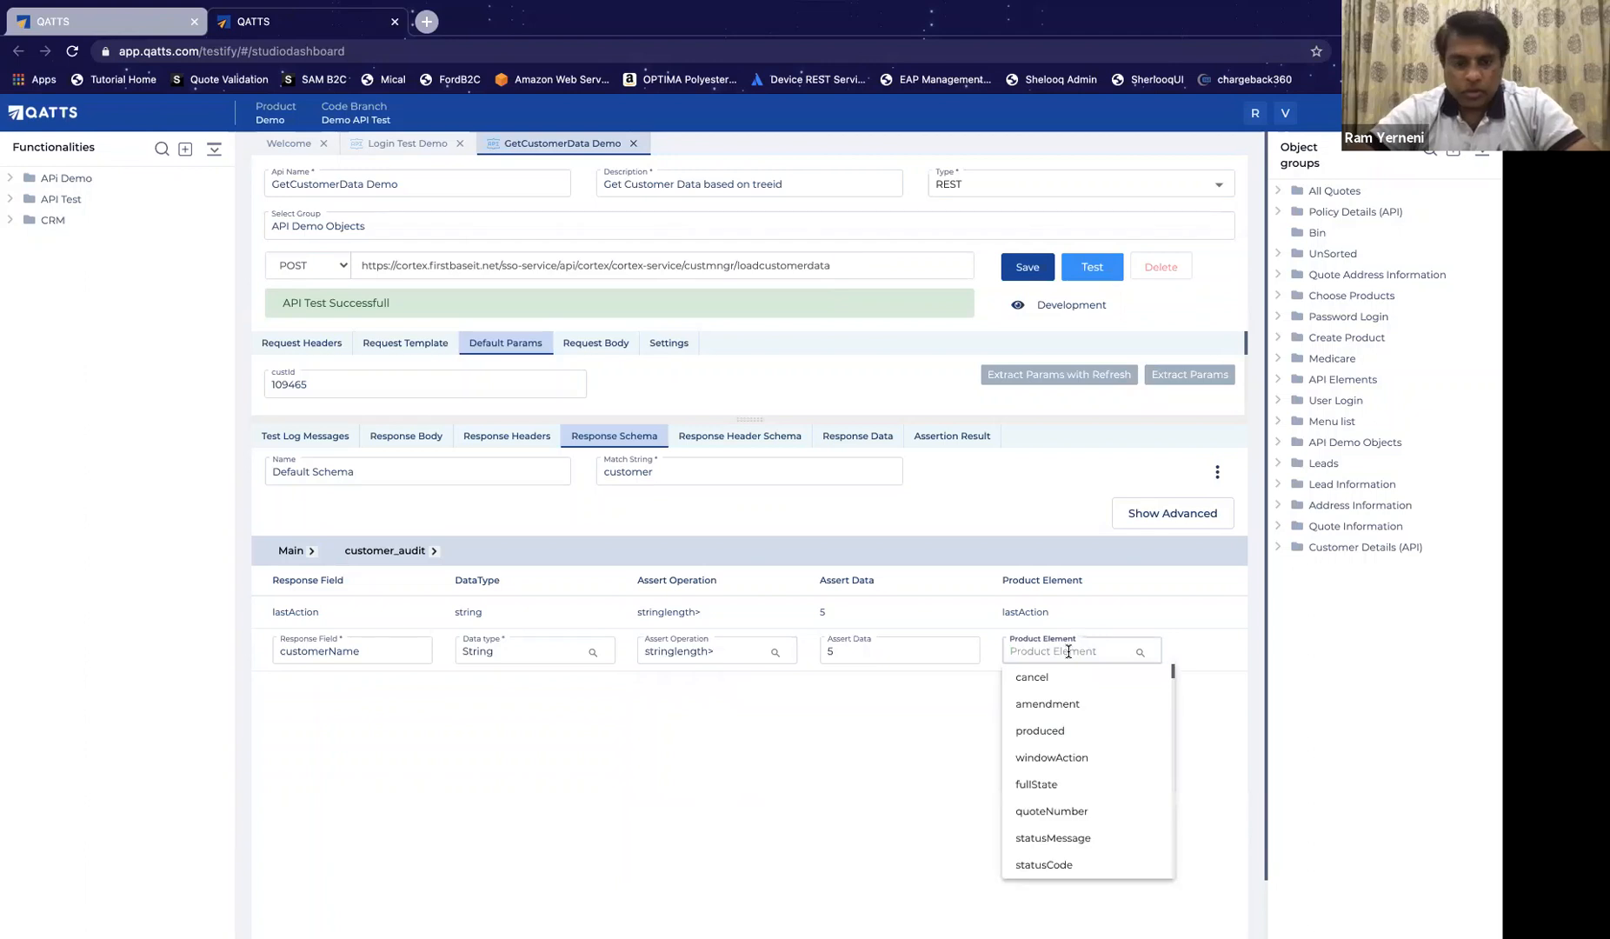
type("cus")
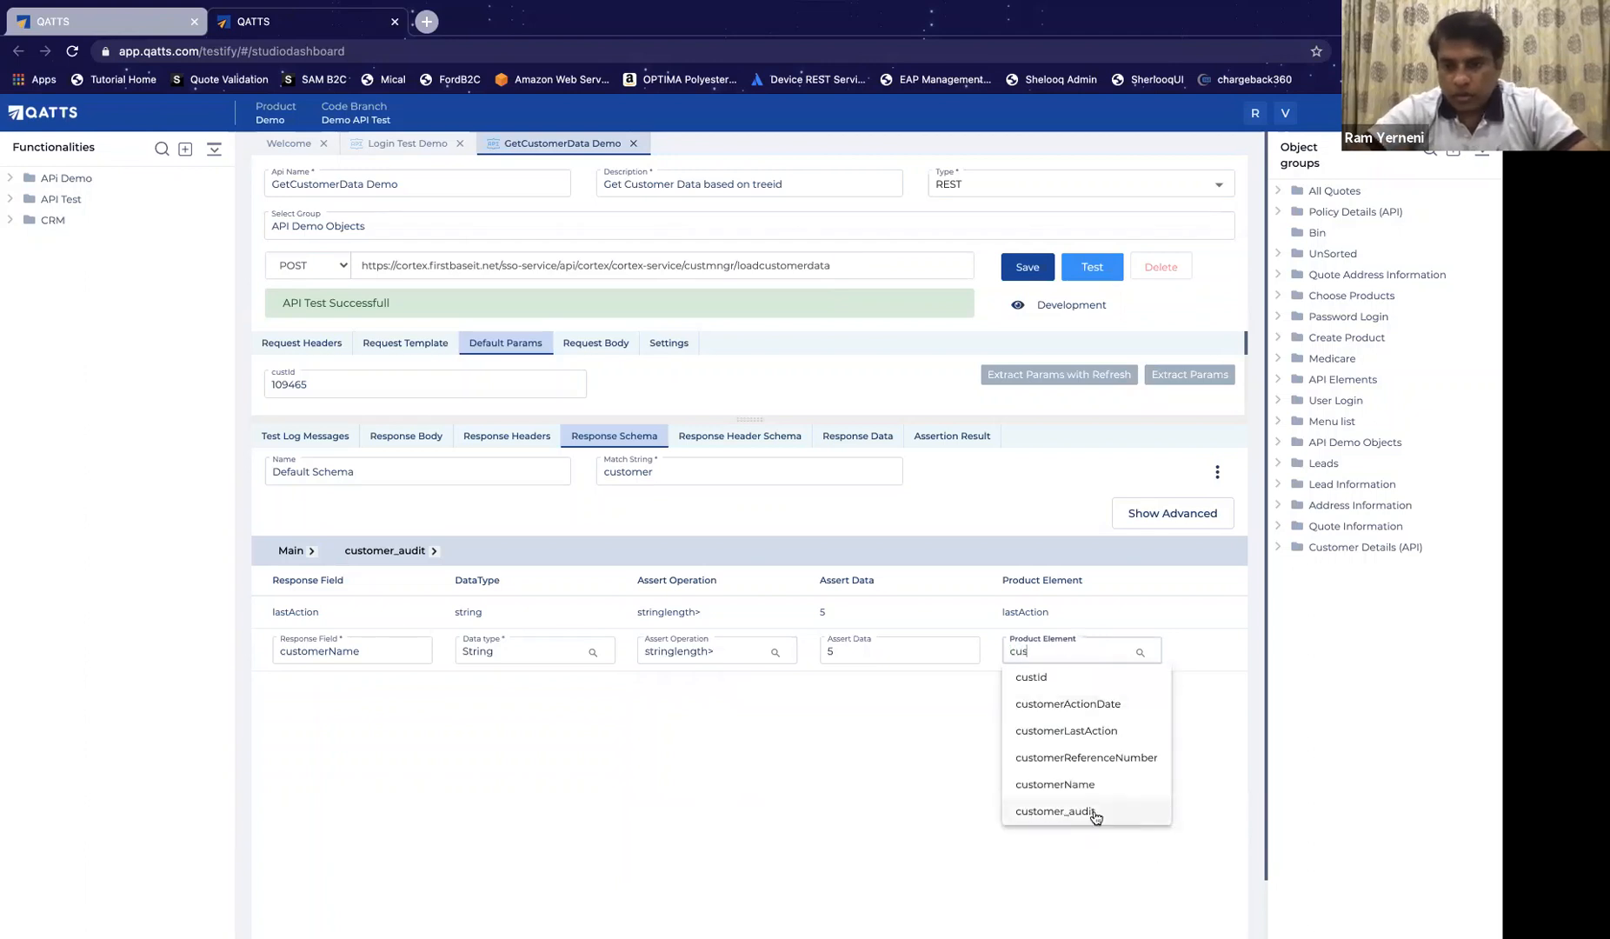
left_click(1111, 785)
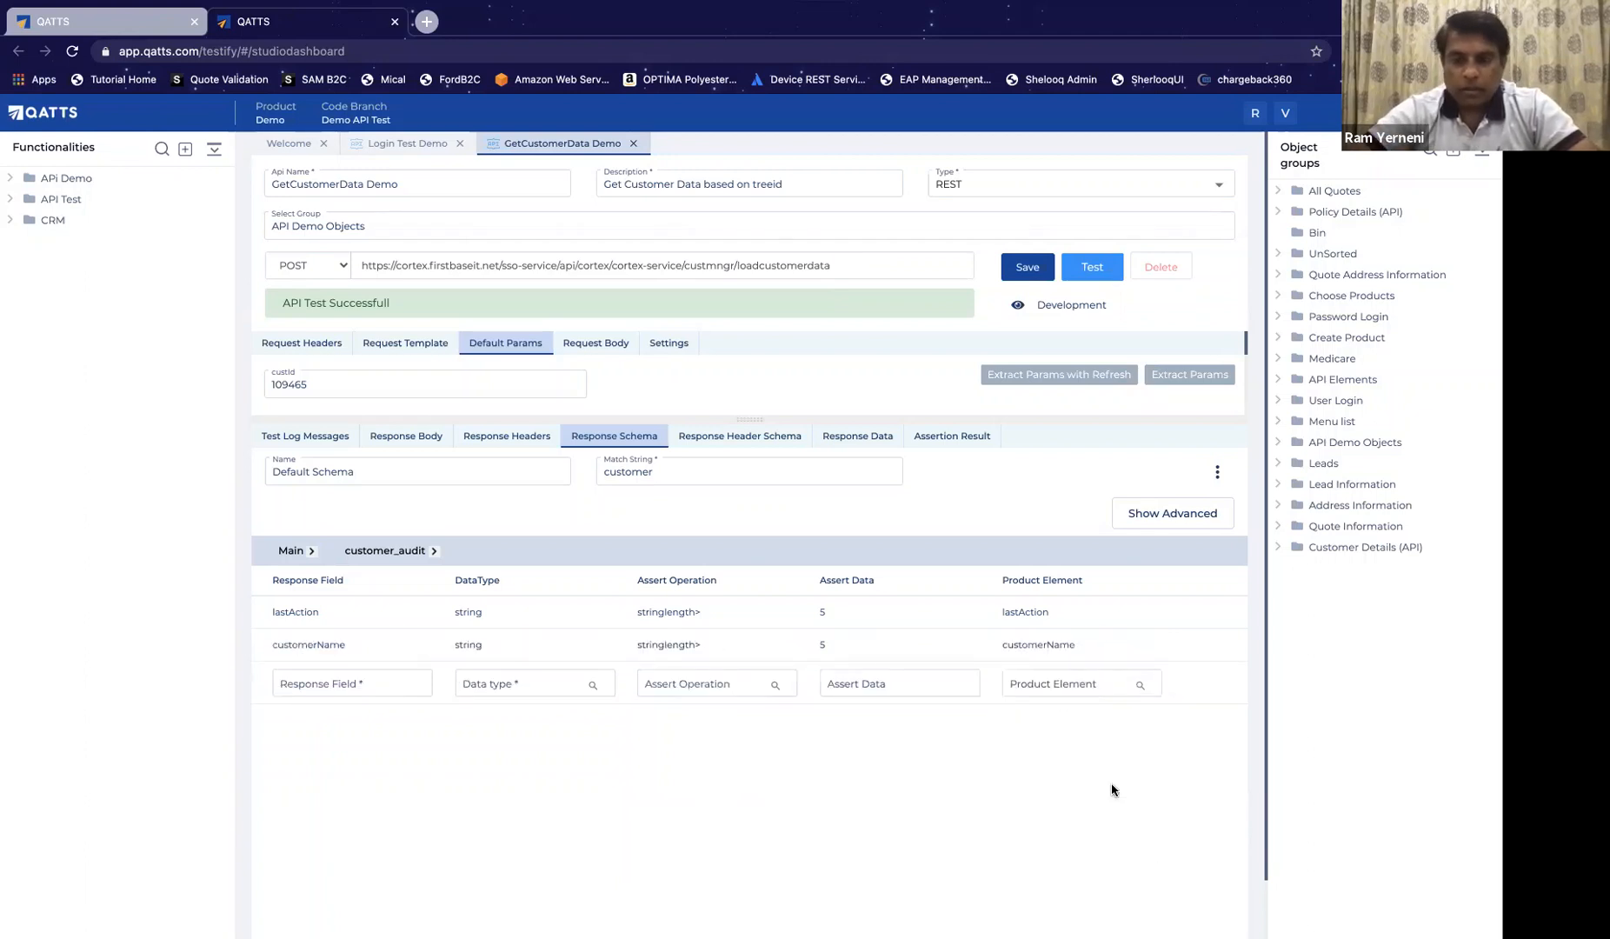
Step: Save and test the GetCustomerData Demo API, and open its assertion results
left_click(1027, 269)
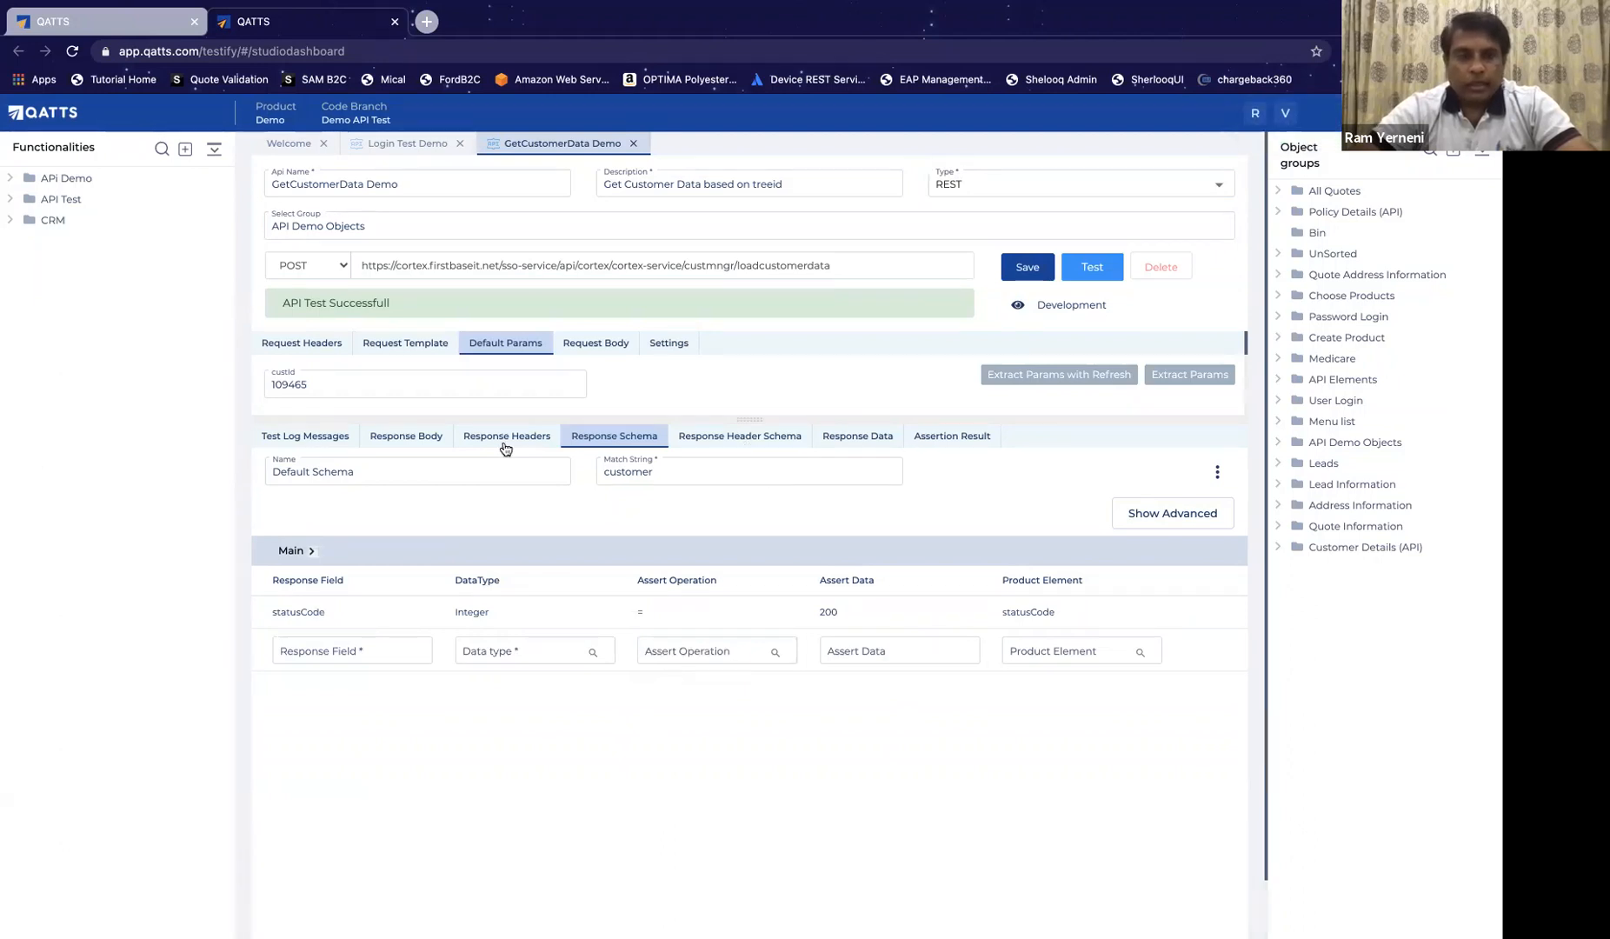
left_click(1092, 268)
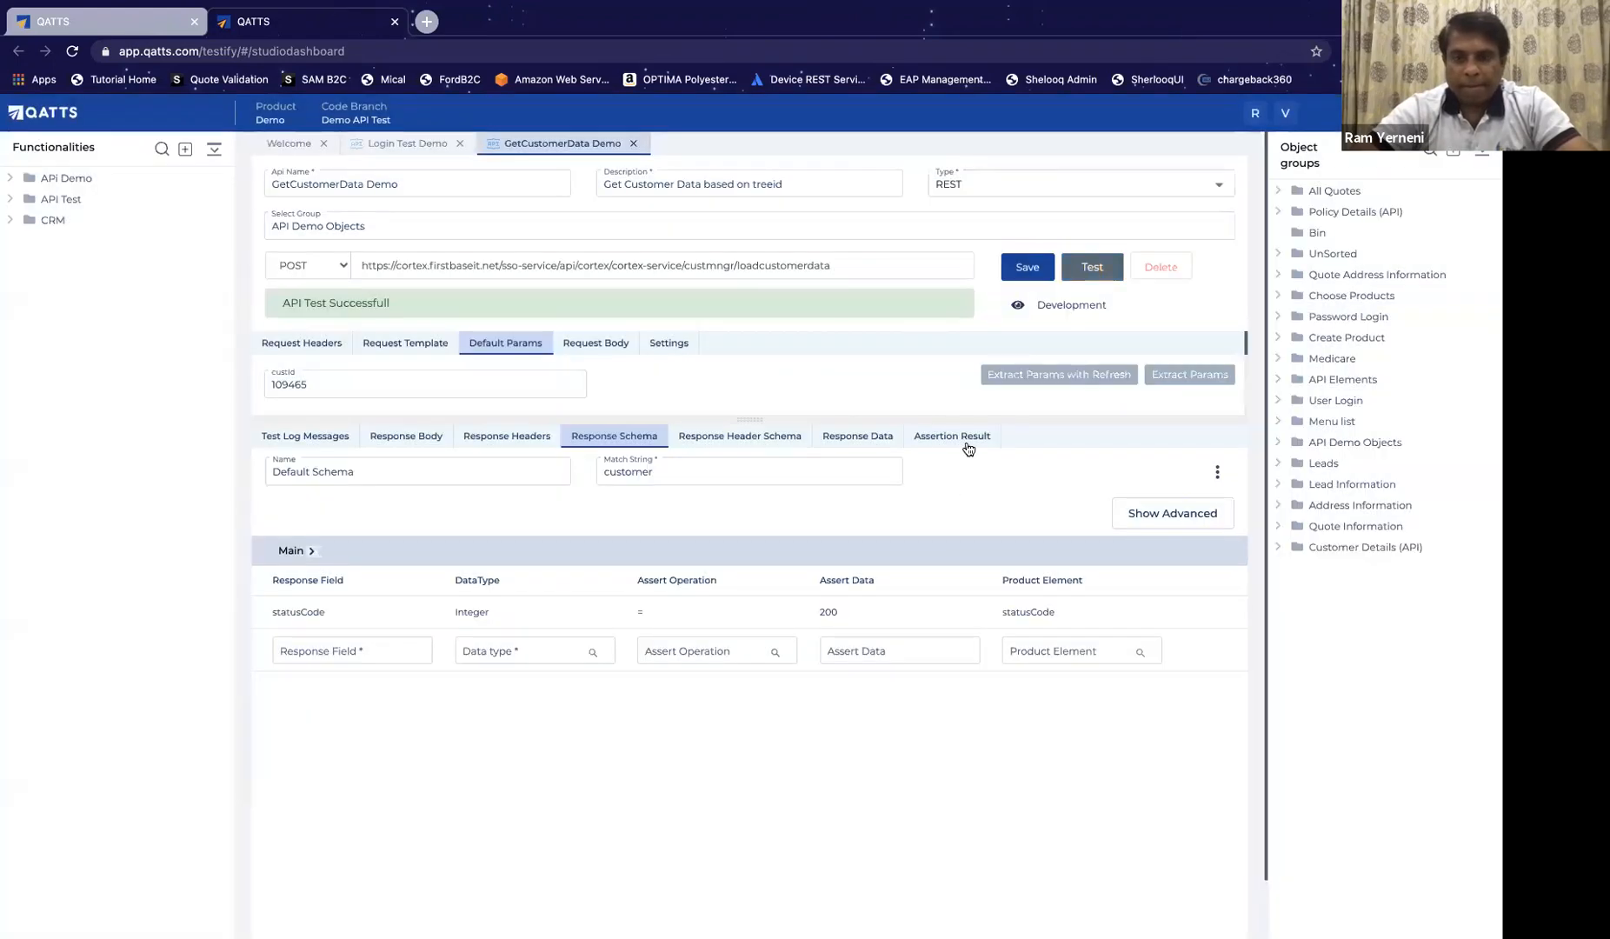
left_click(968, 441)
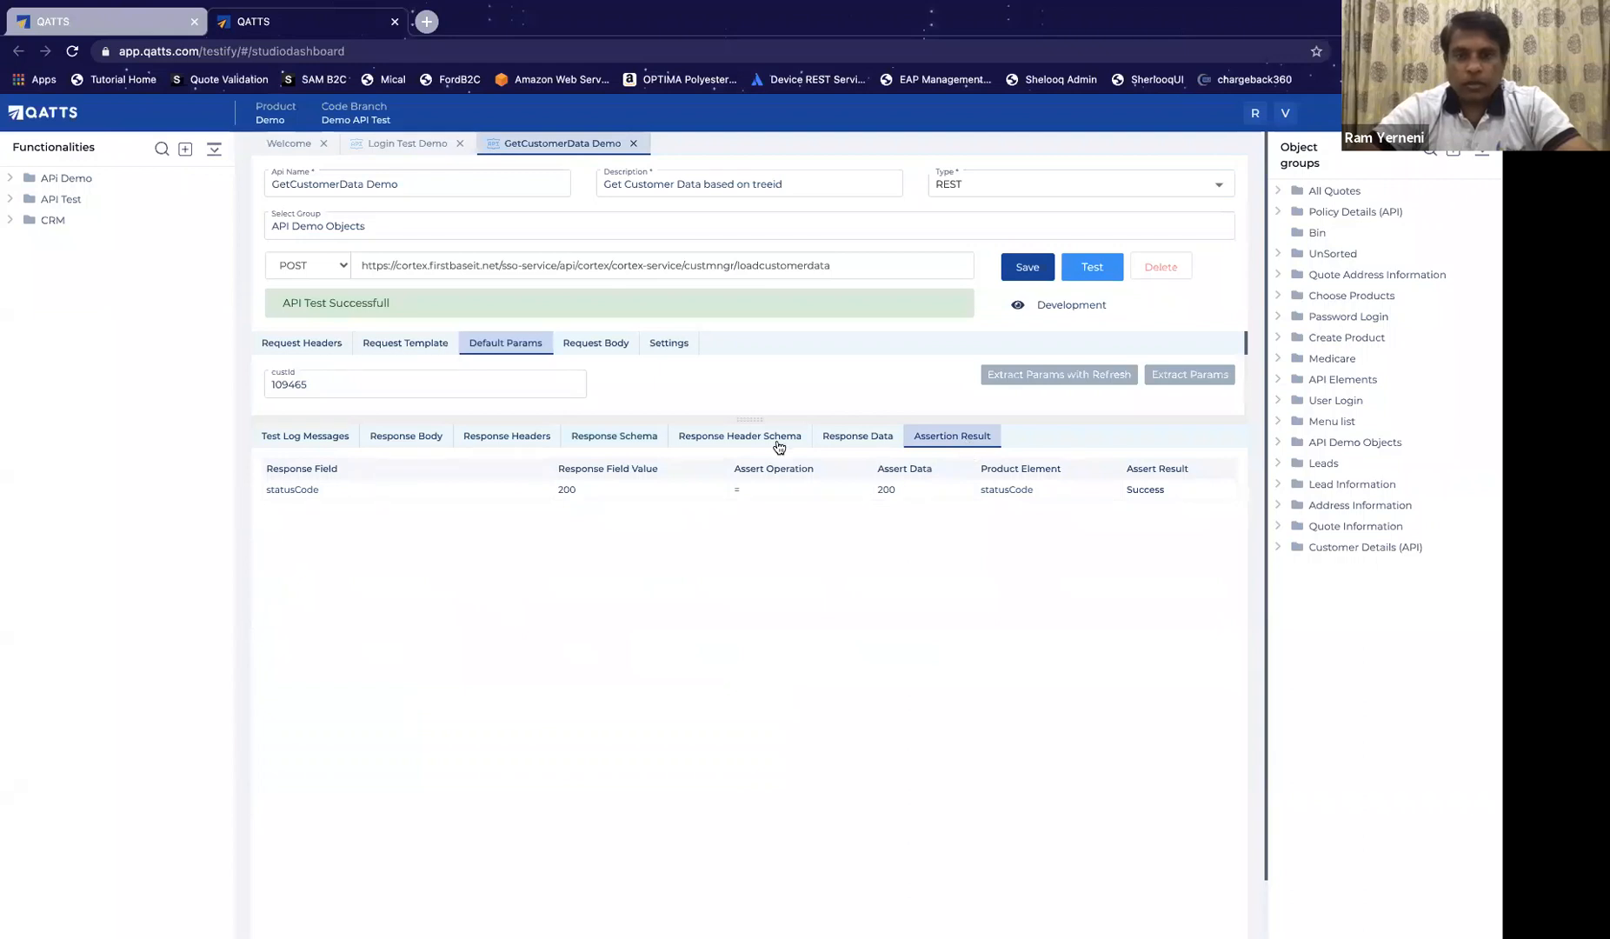
Step: Enter responseObject.customer as a new response field in the Main schema, checking the object's name in the response body
left_click(590, 439)
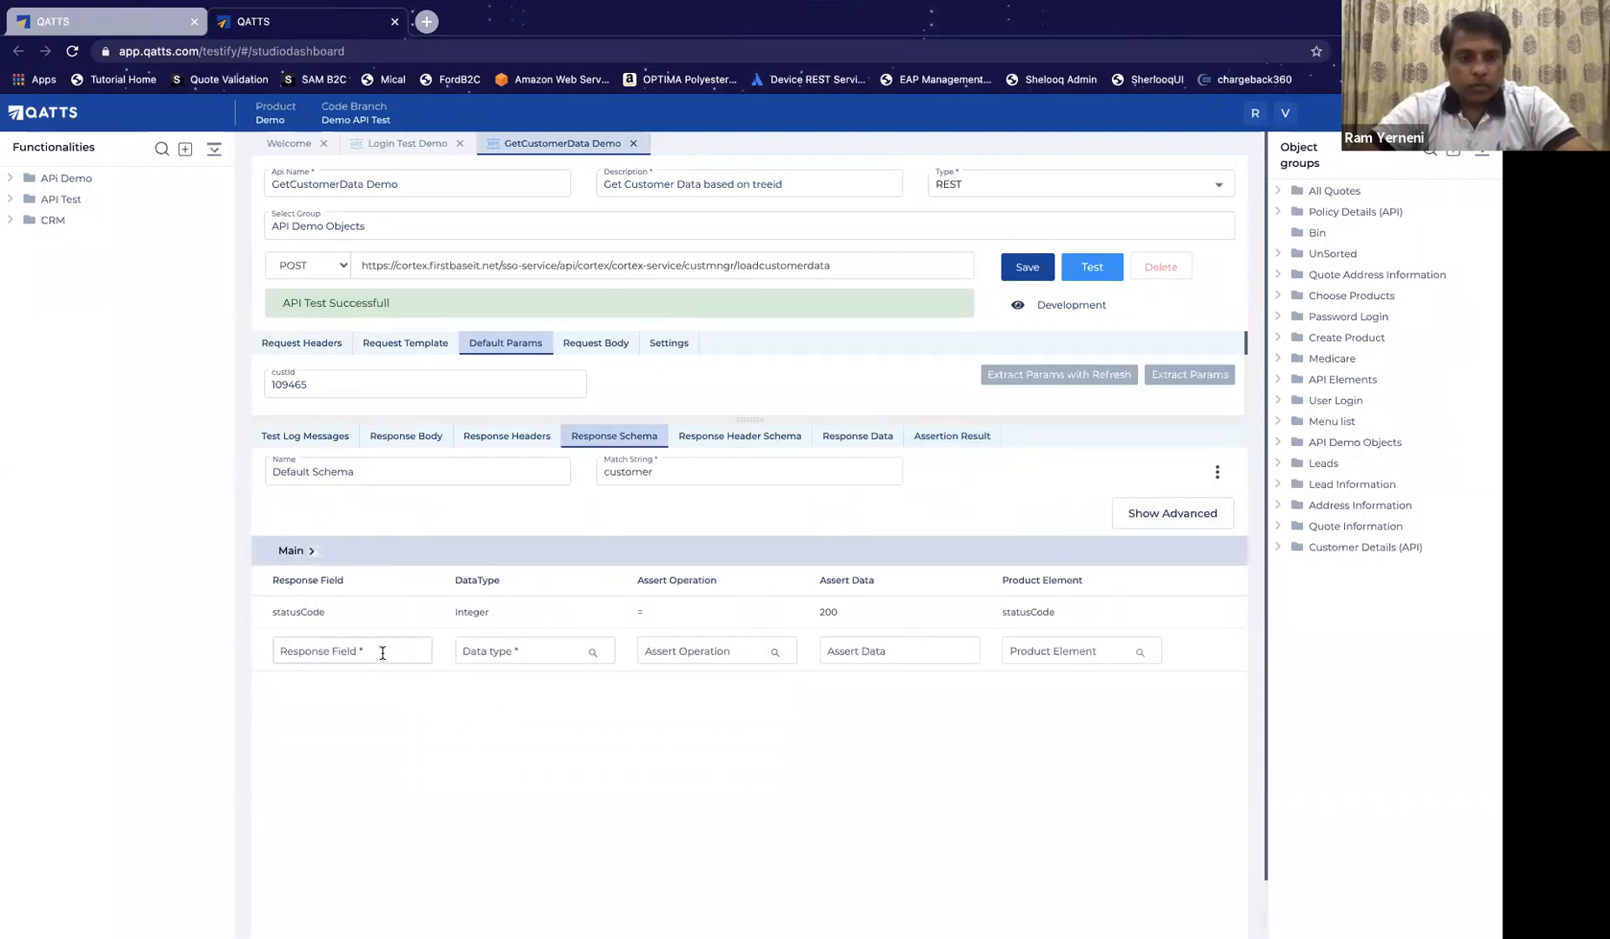
left_click(383, 653)
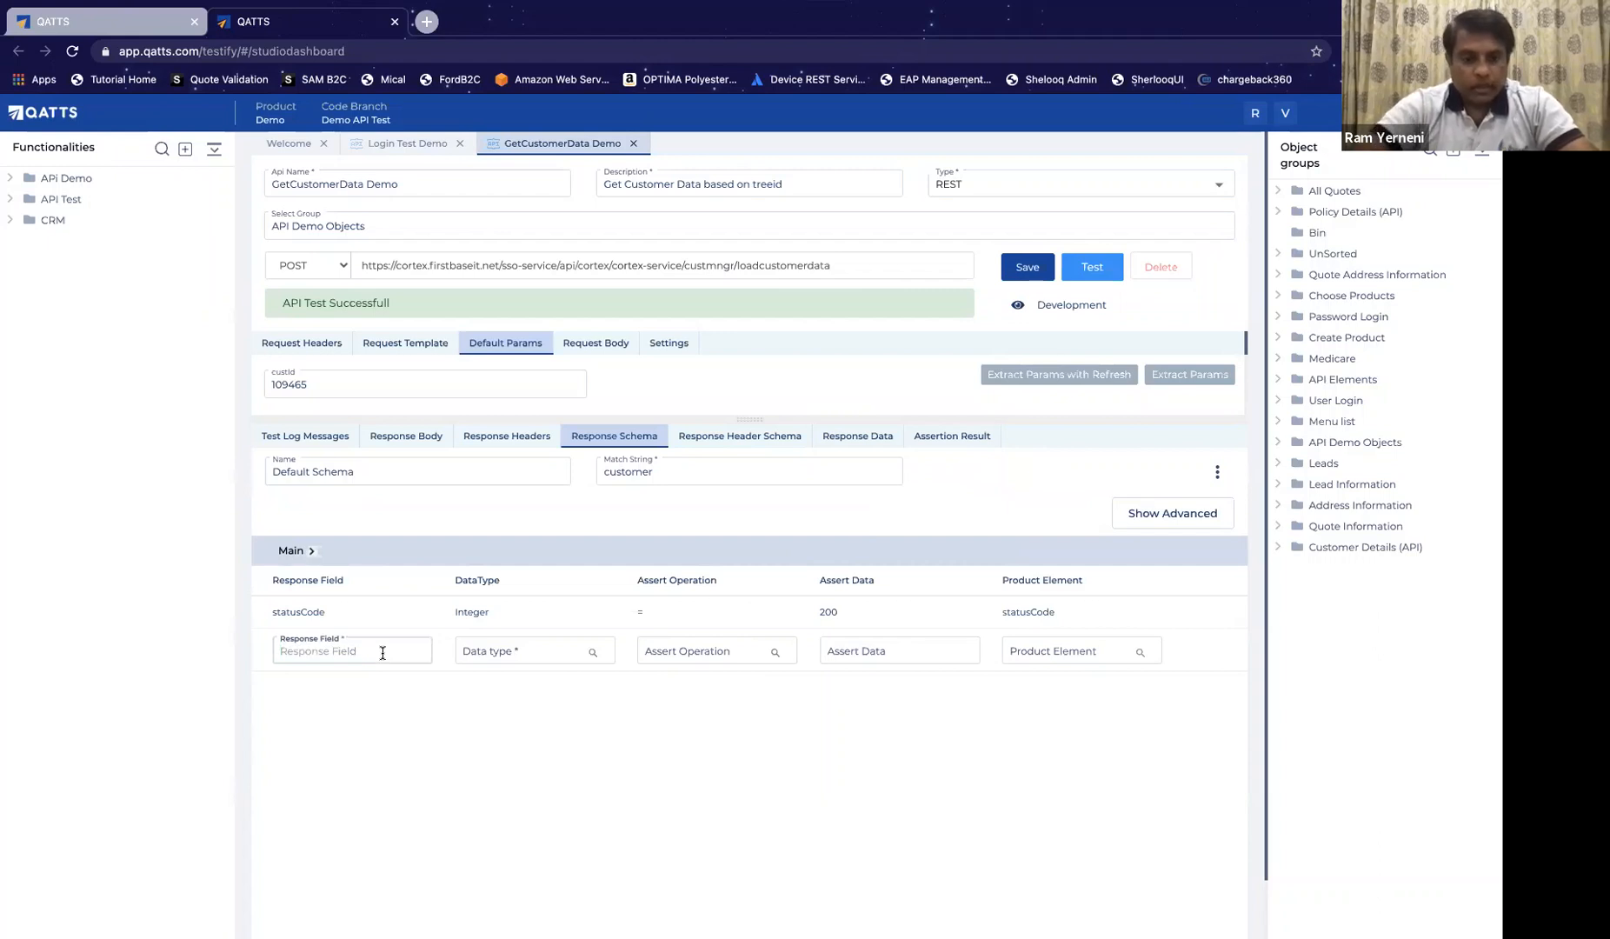
type("res")
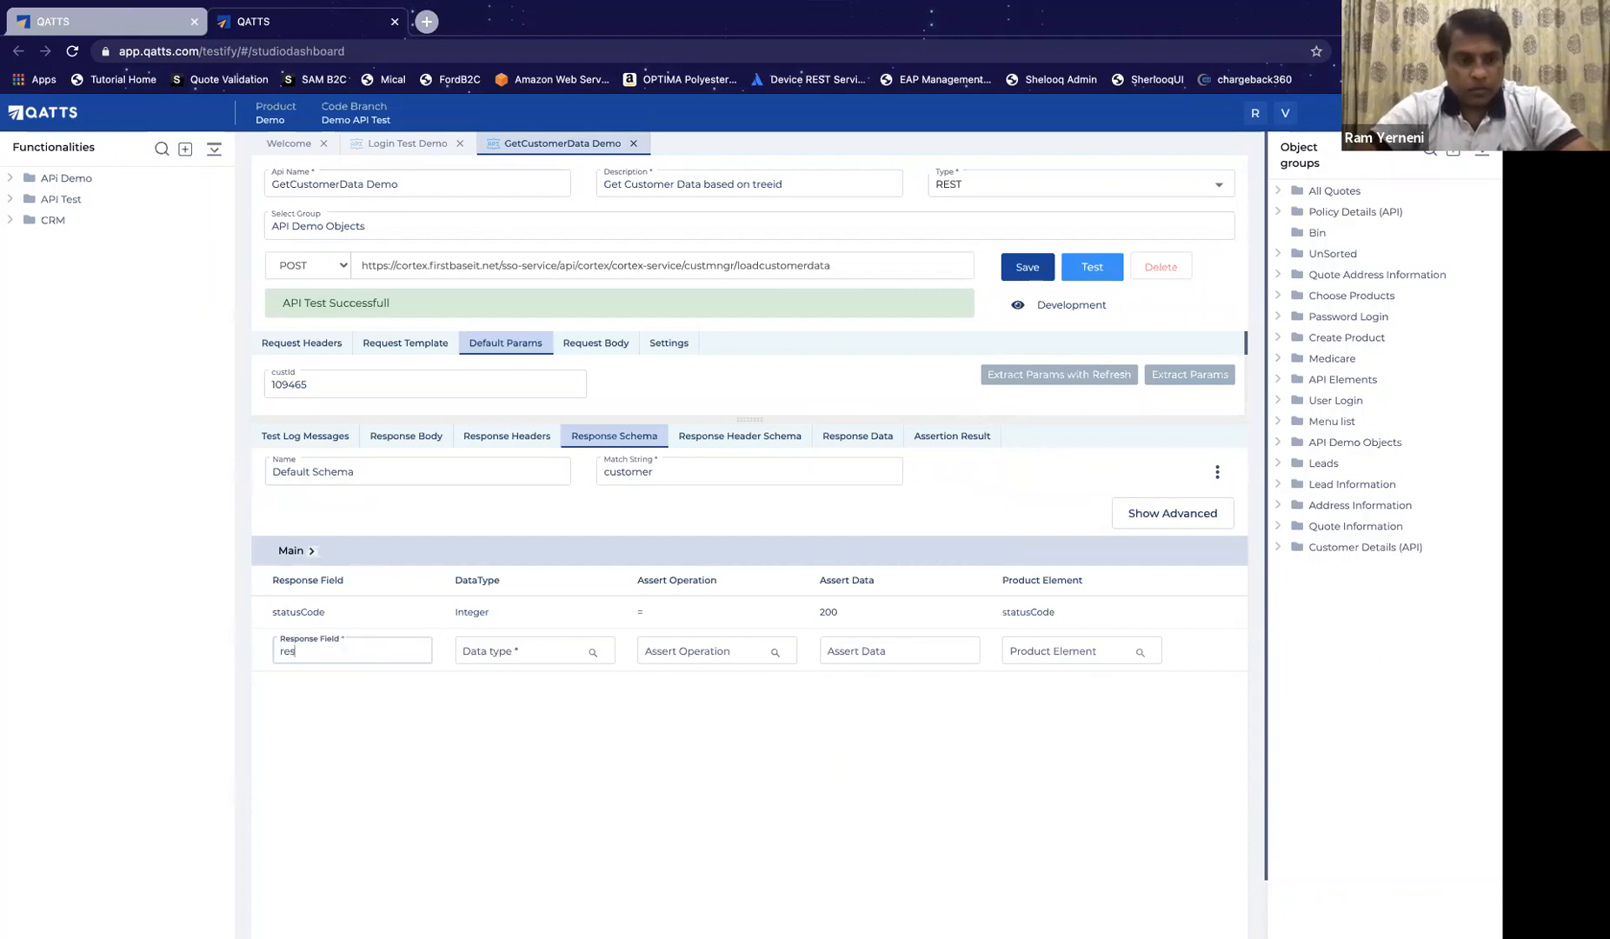
type("ponse.")
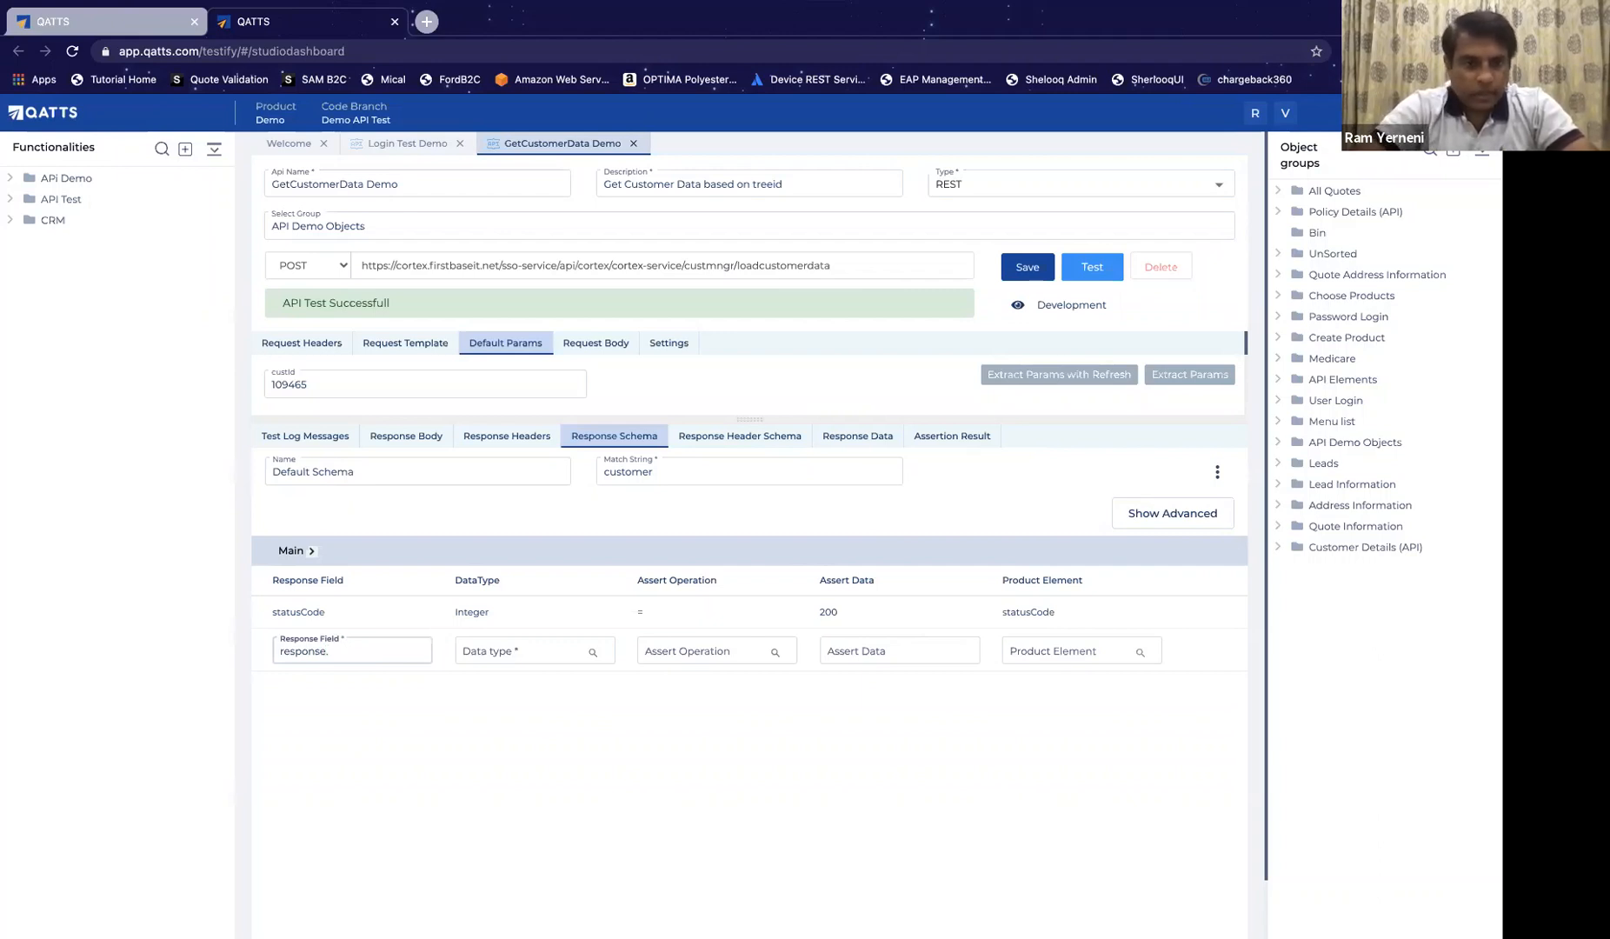
left_click(421, 444)
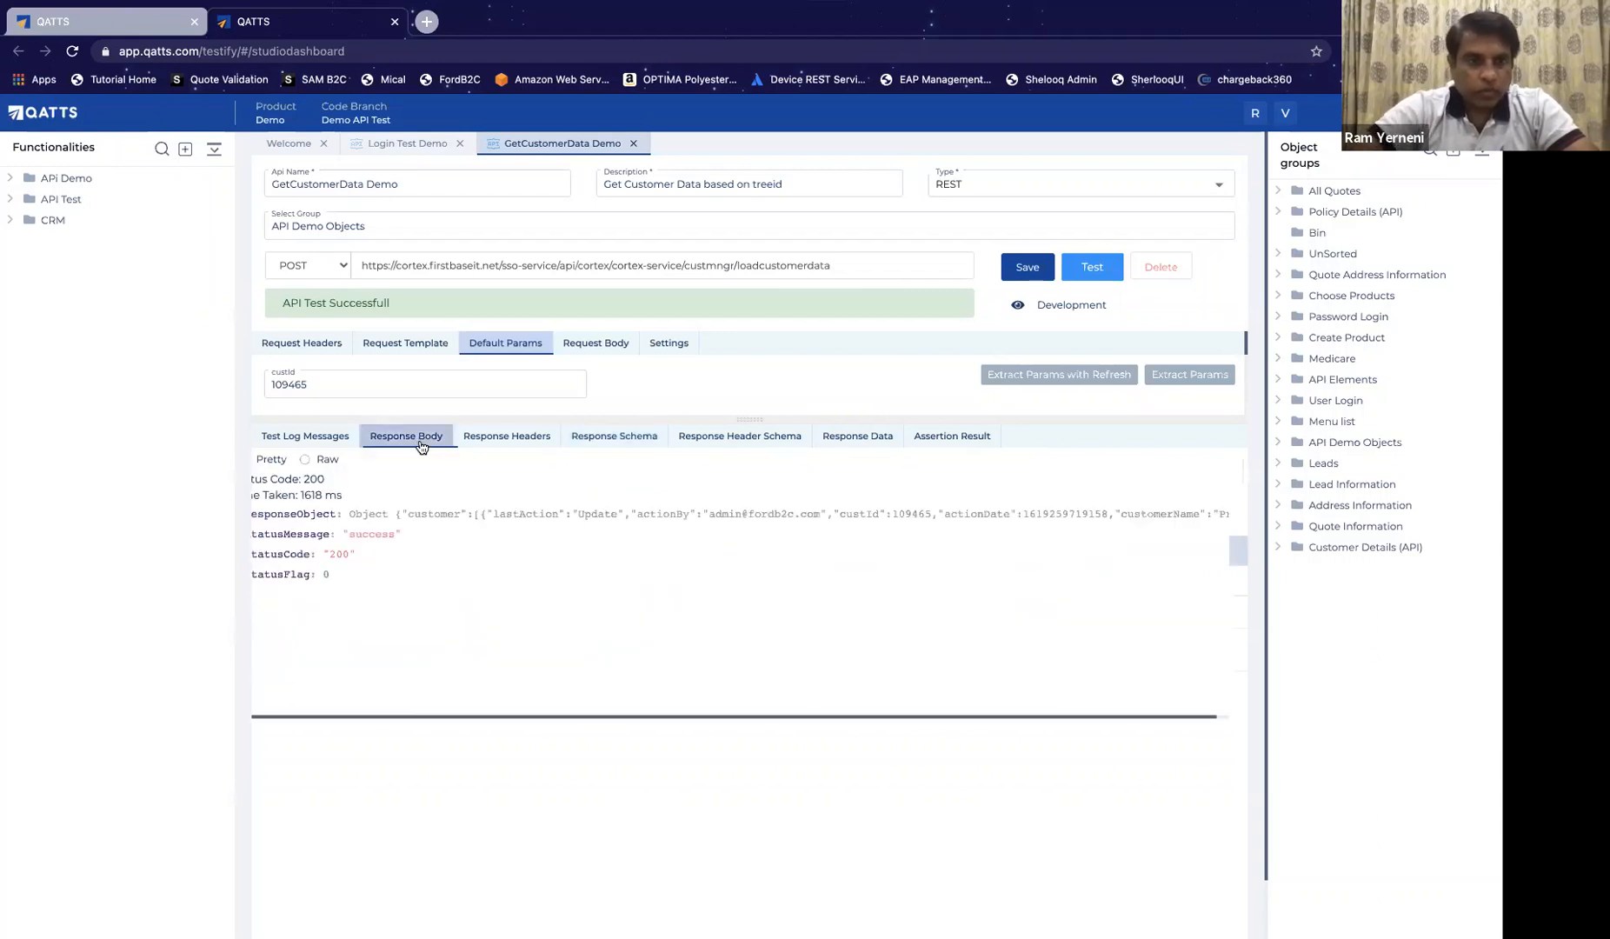
left_click(321, 516)
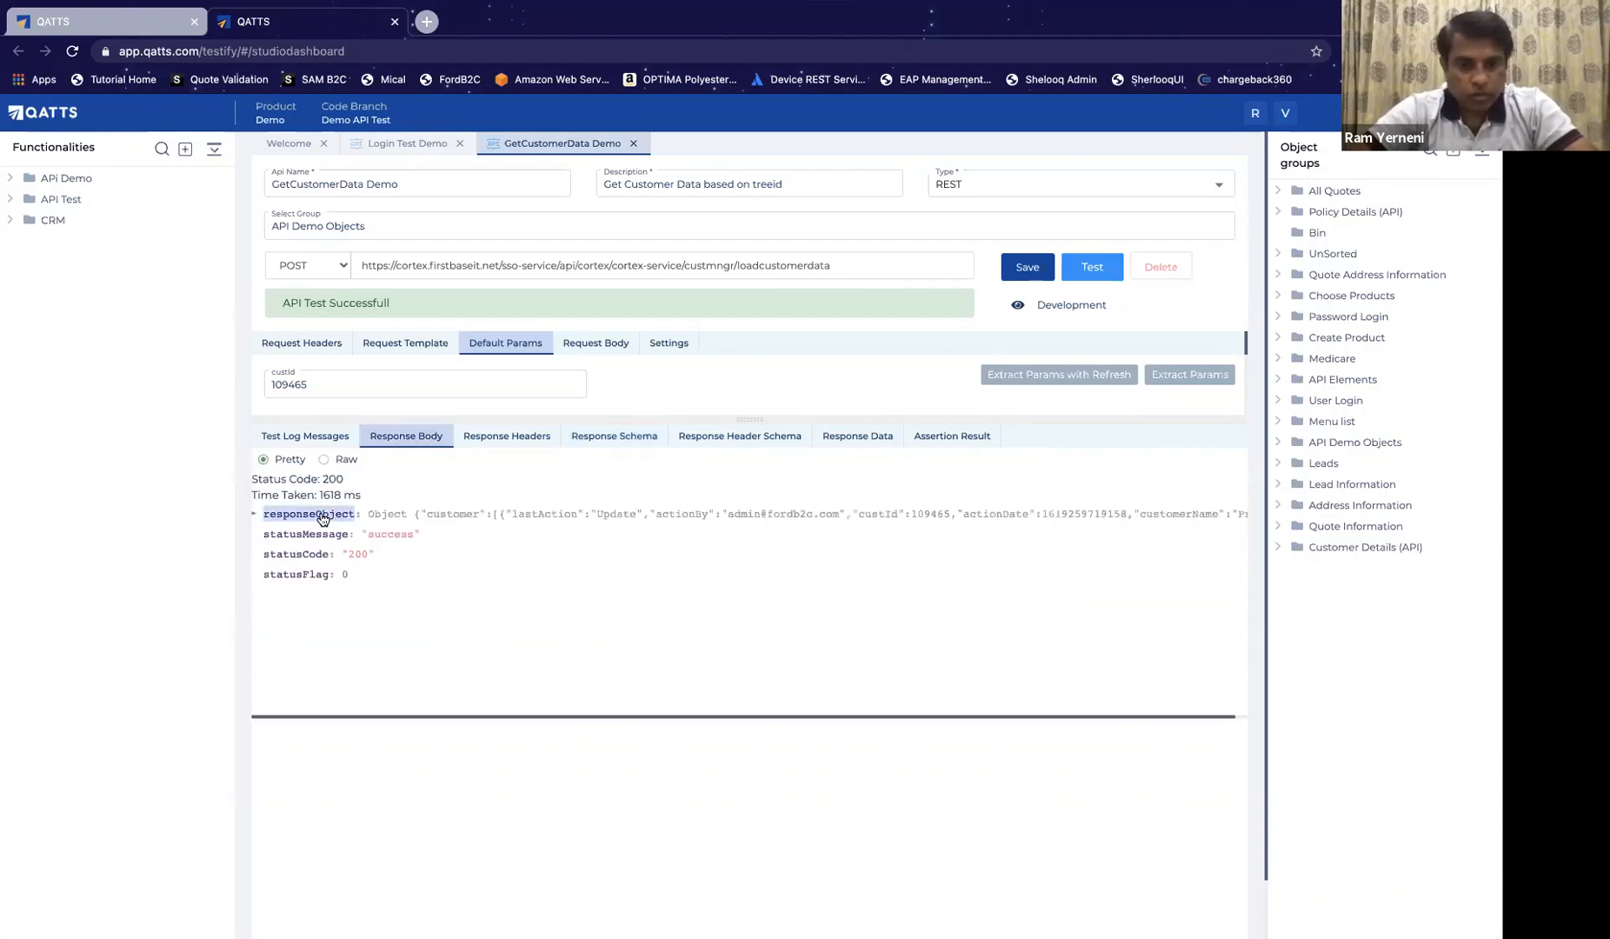
left_click(592, 442)
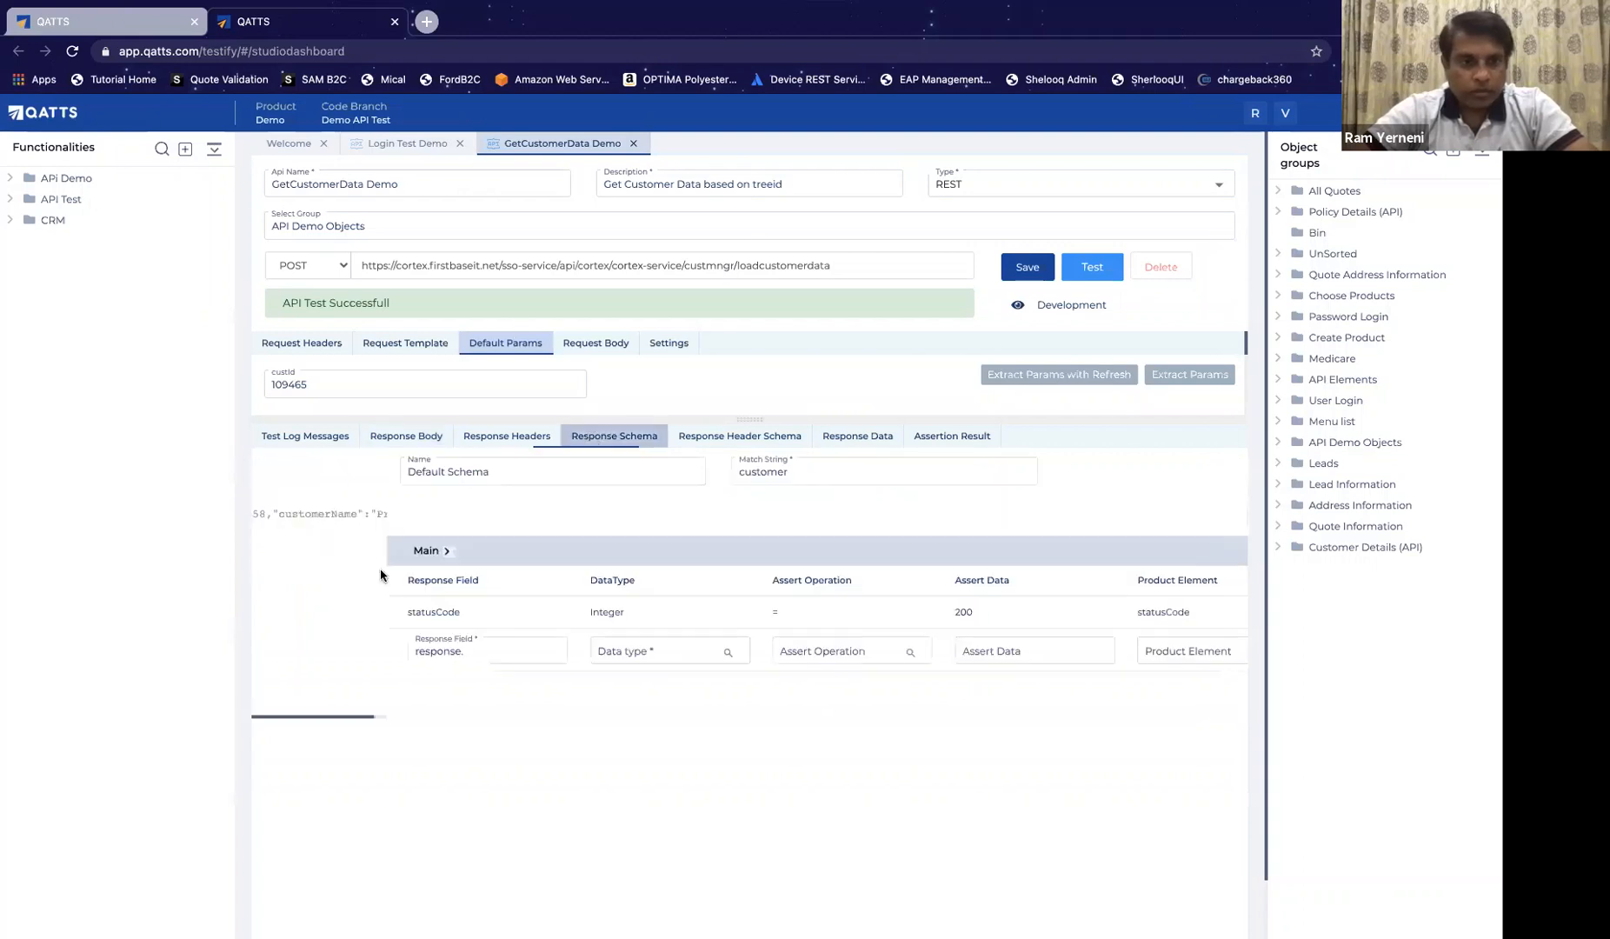
left_click(353, 650)
key("ctrl+a")
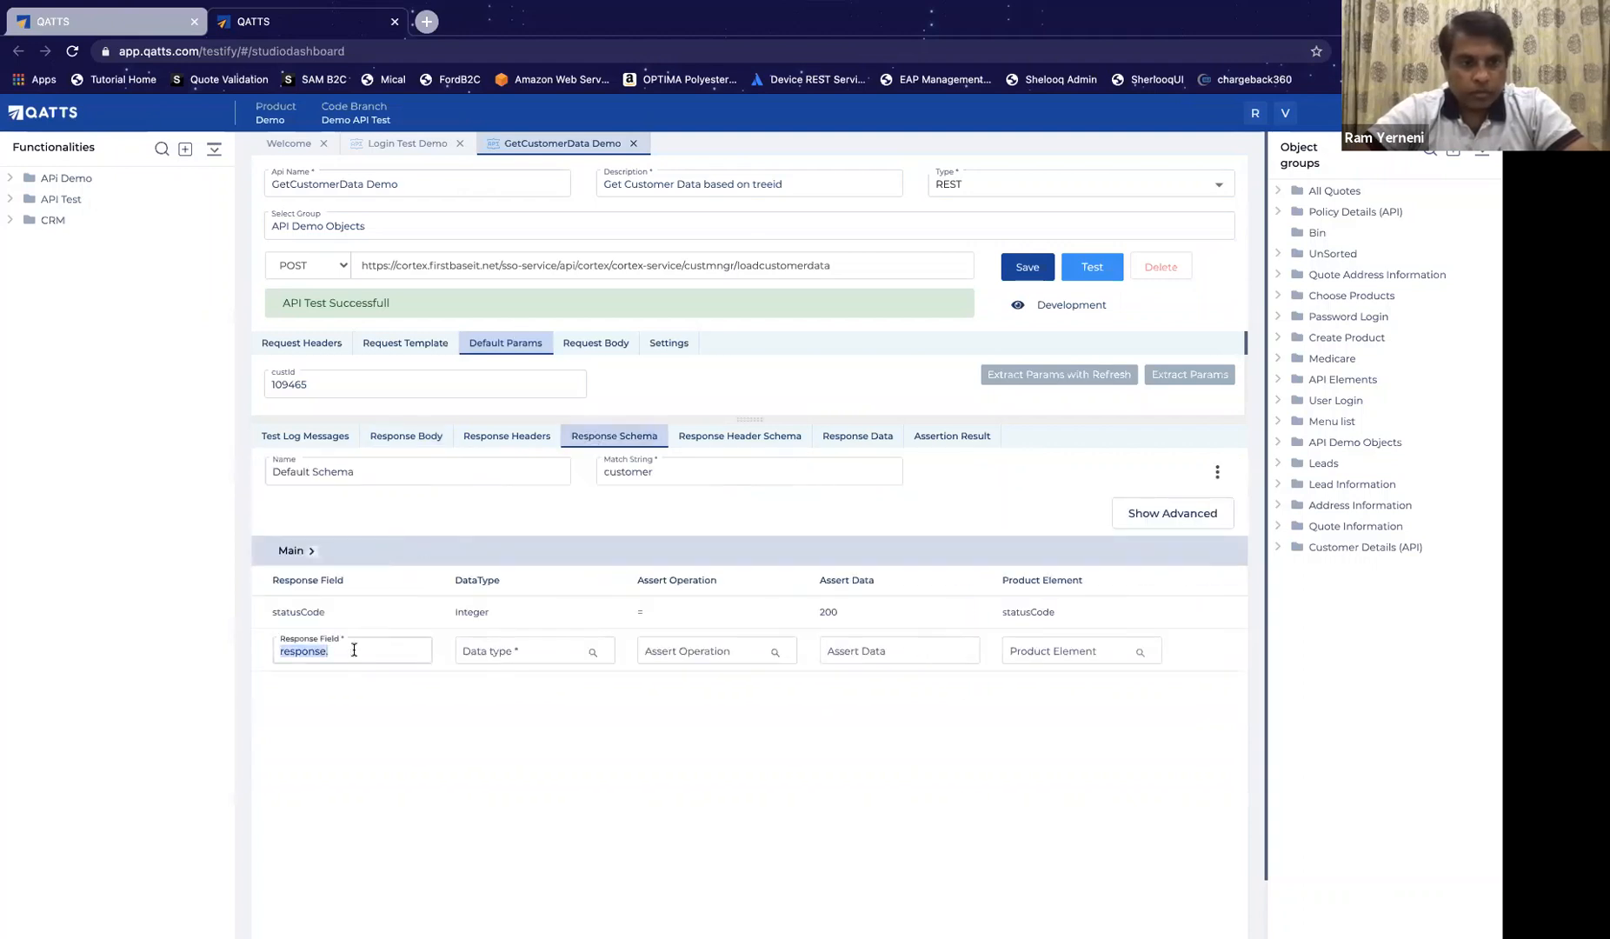
type("responseObject.")
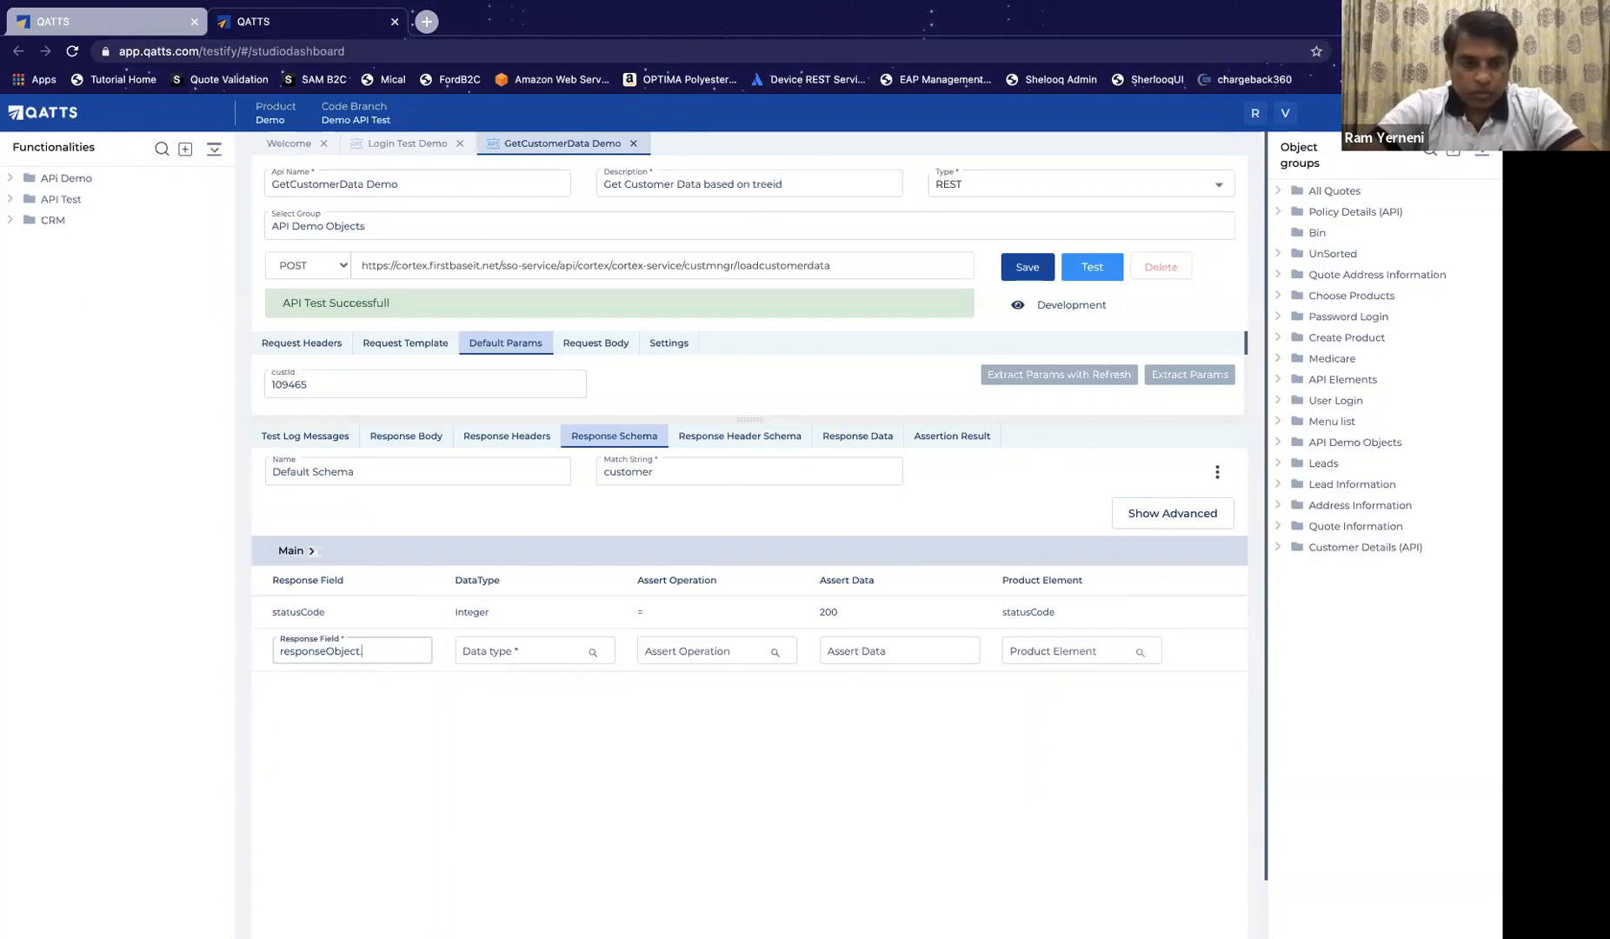
type("cust")
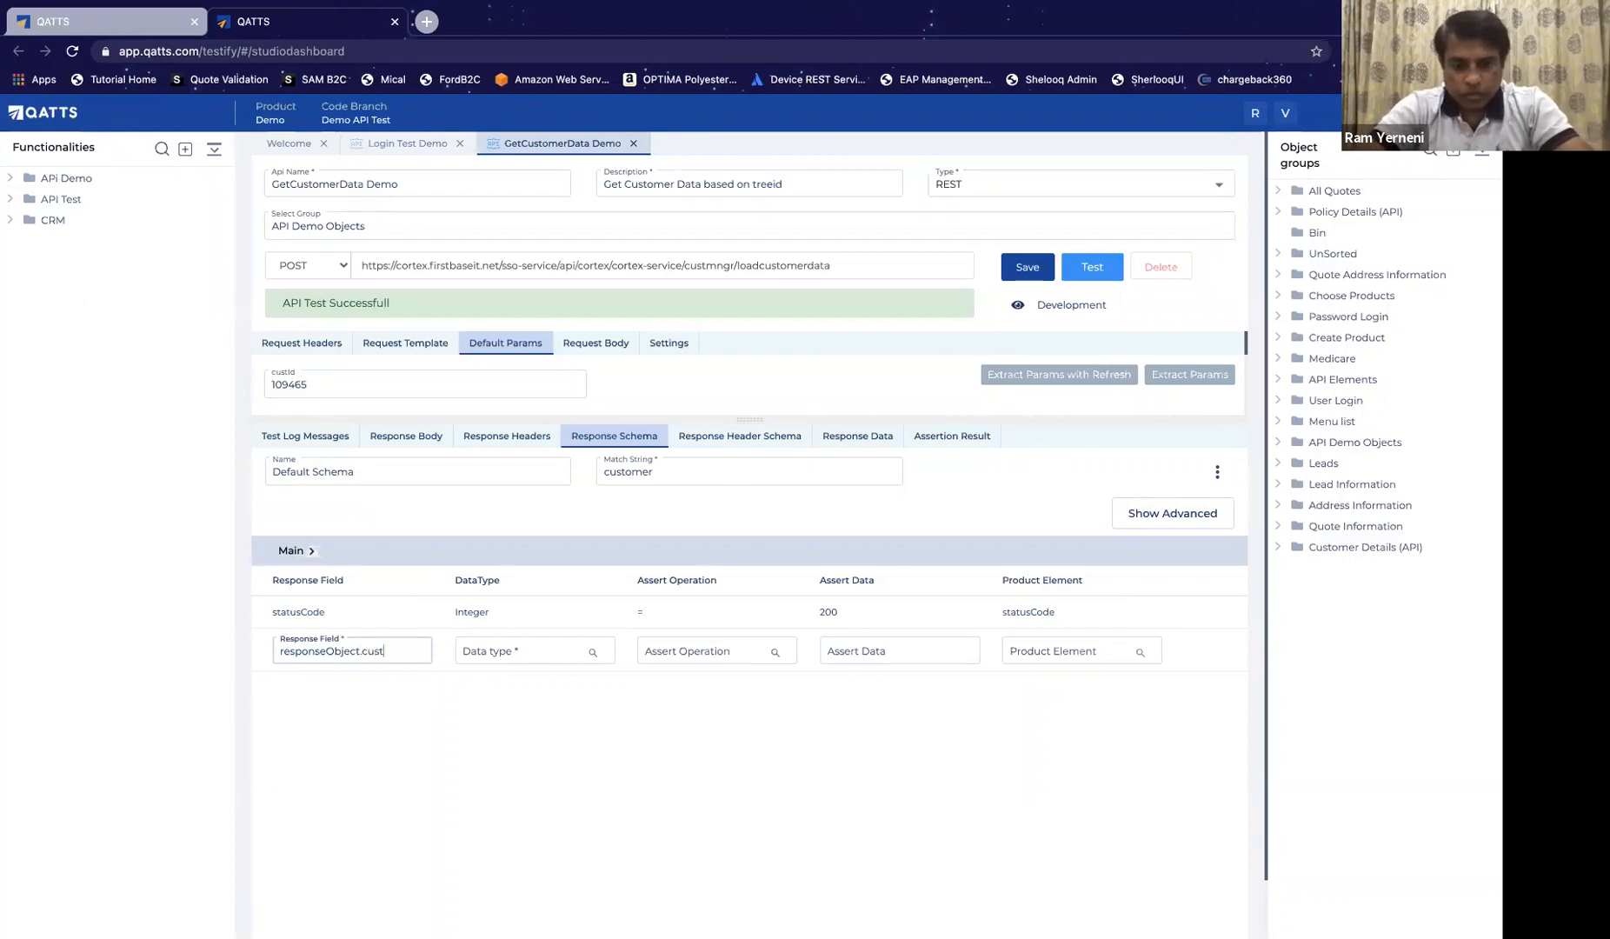
type("omer")
Step: Choose data type Array for the responseObject.customer row and map it to the product element customer_audit
key("Tab")
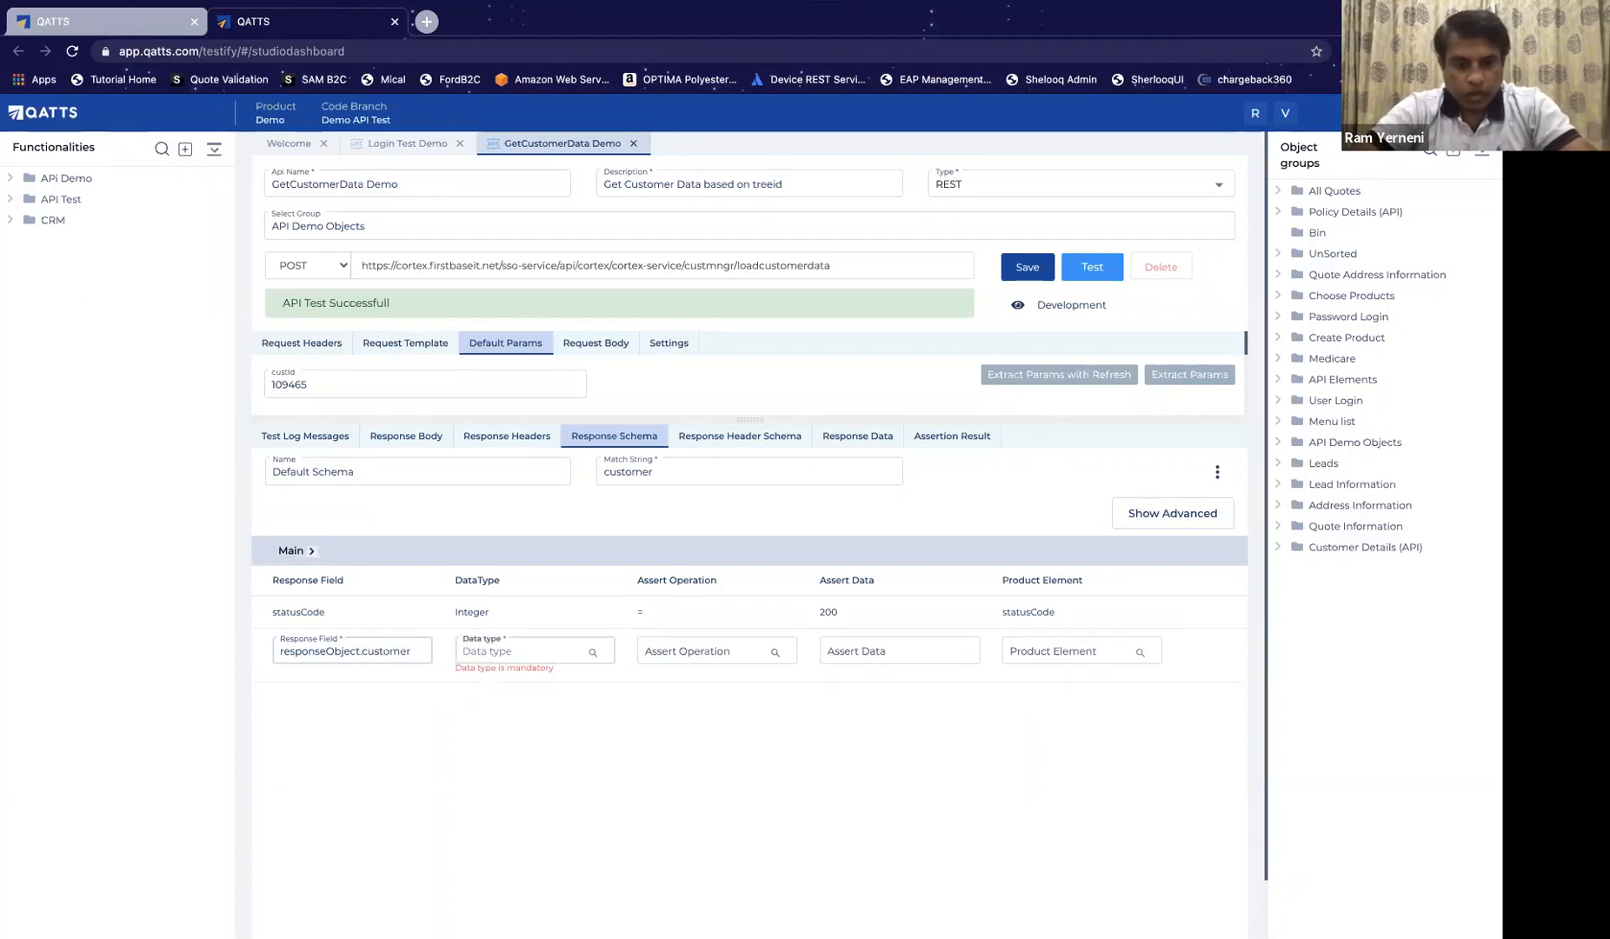
type("A")
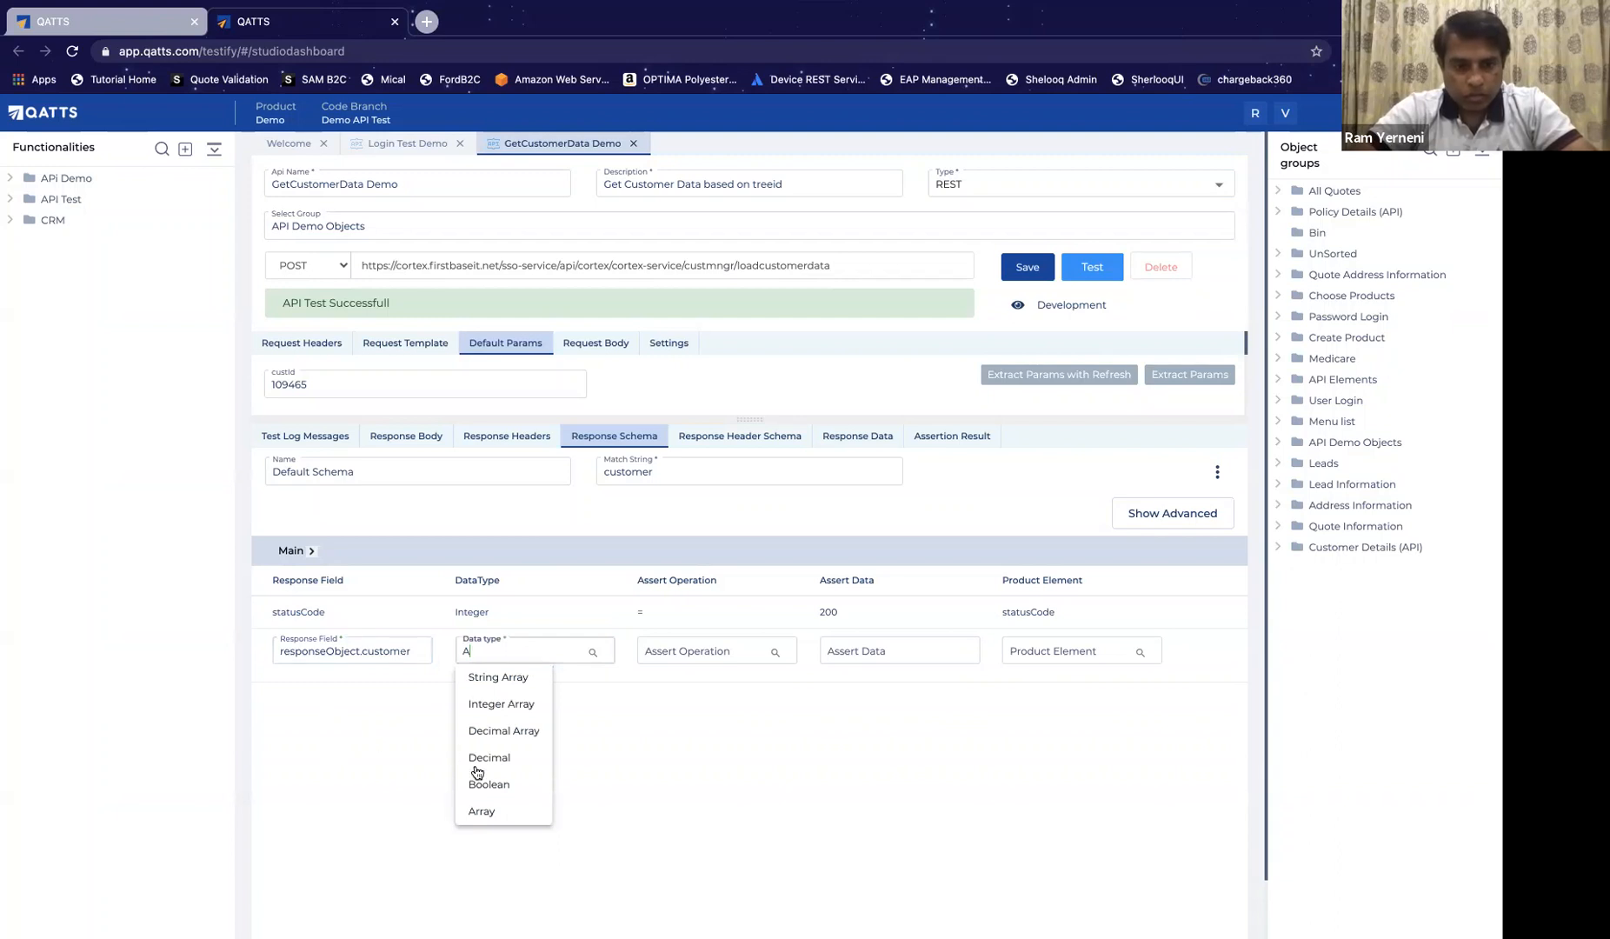
left_click(488, 809)
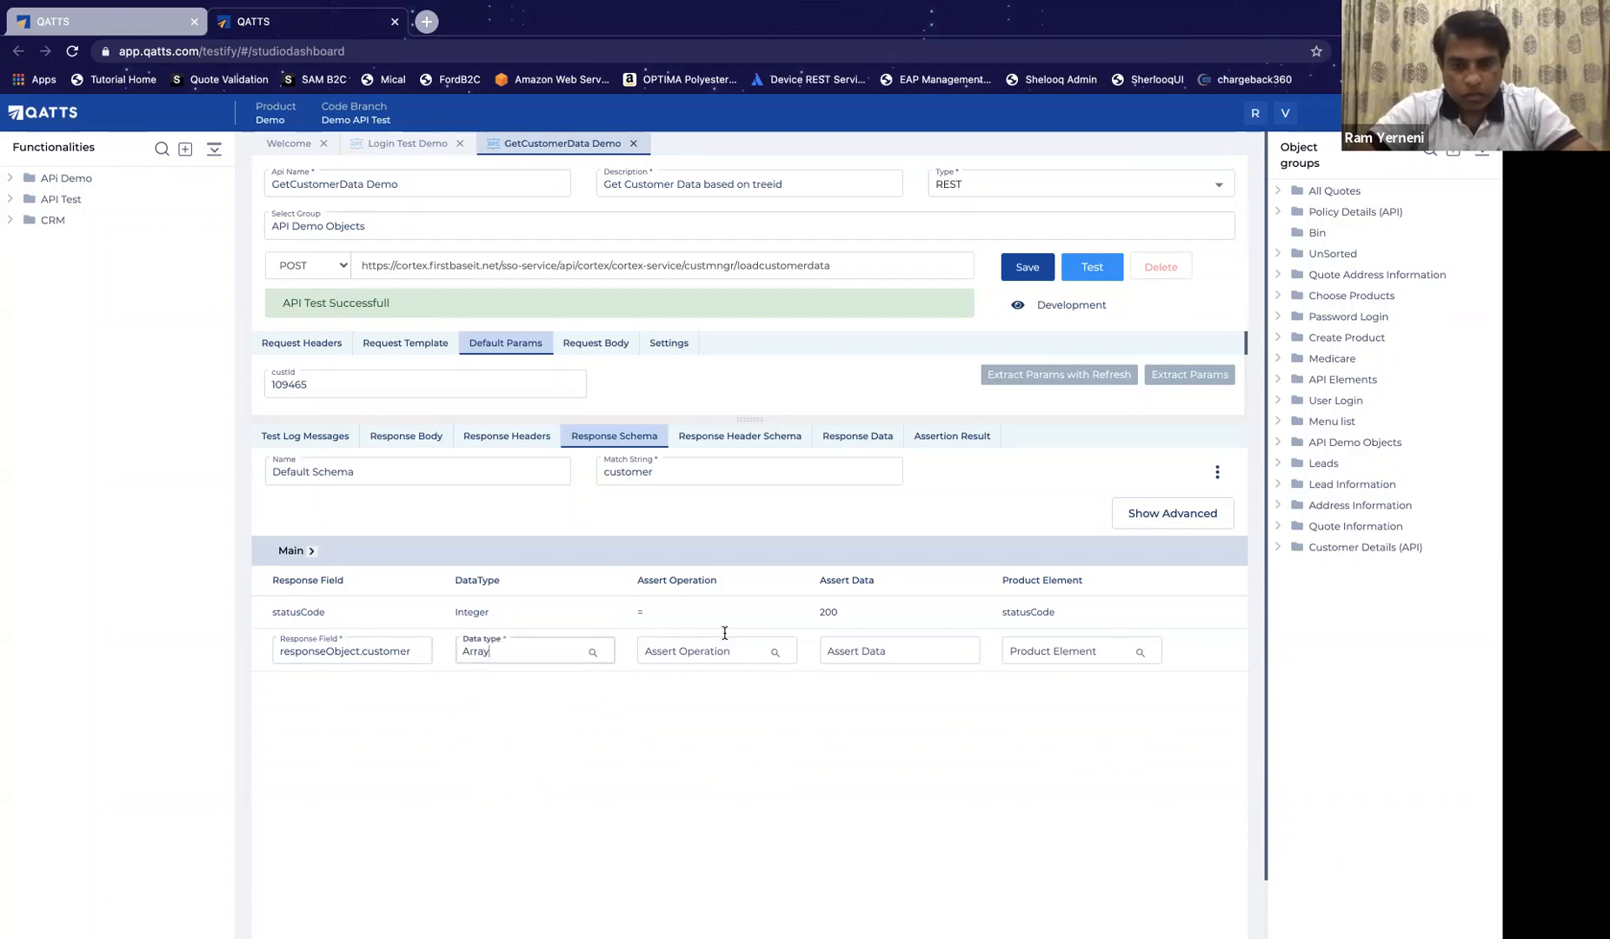
left_click(1055, 651)
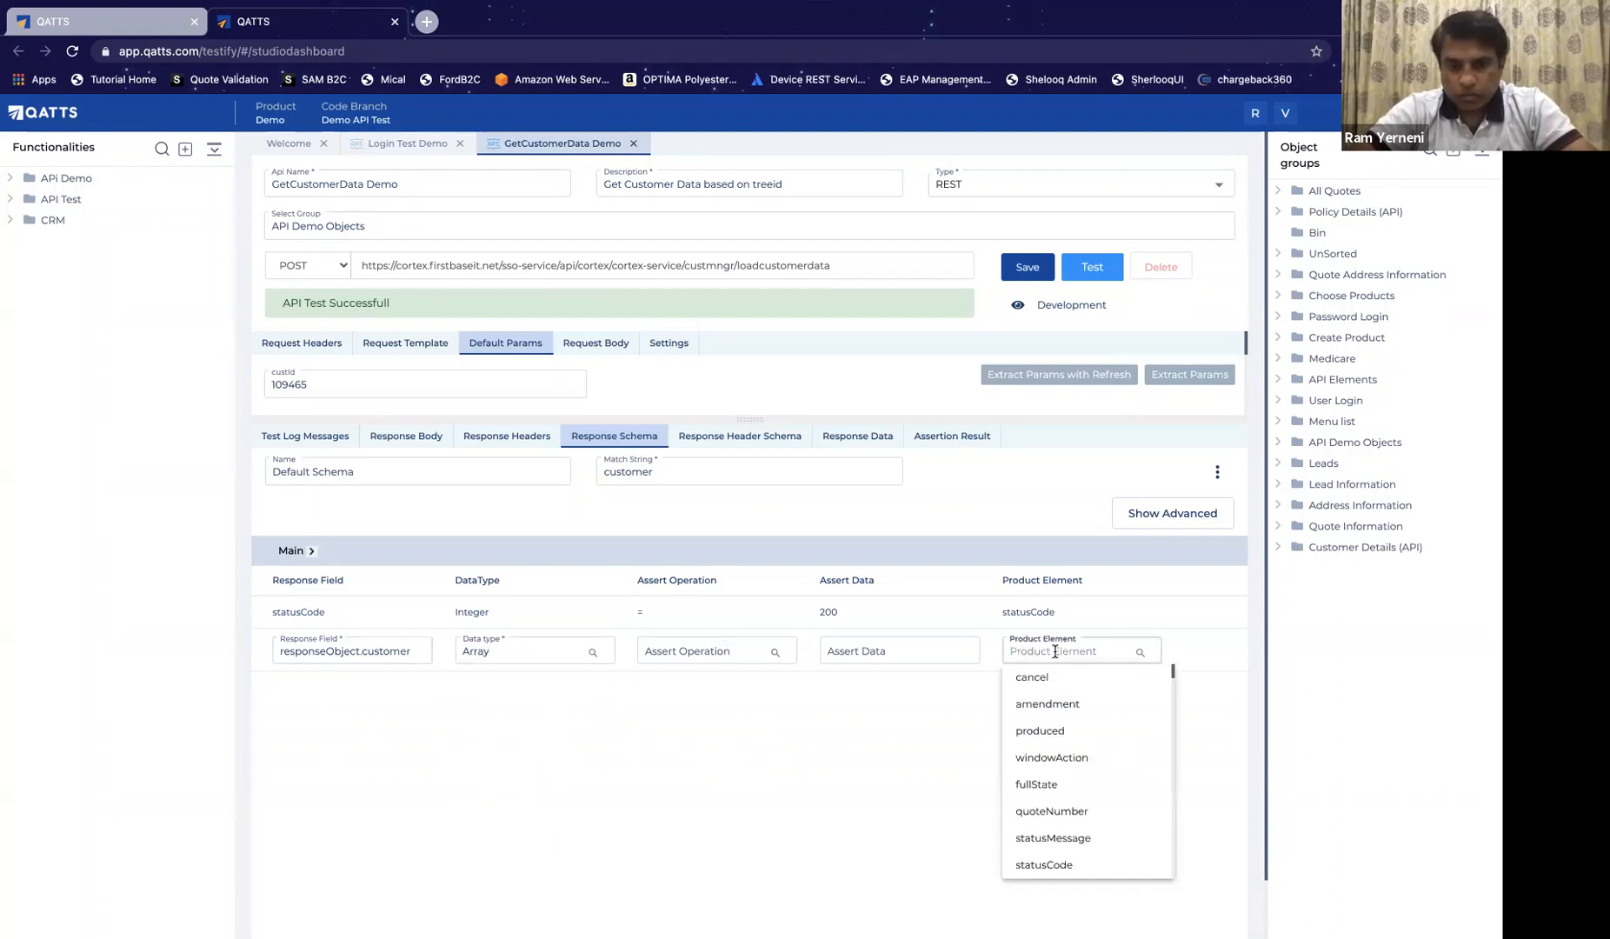
type("c")
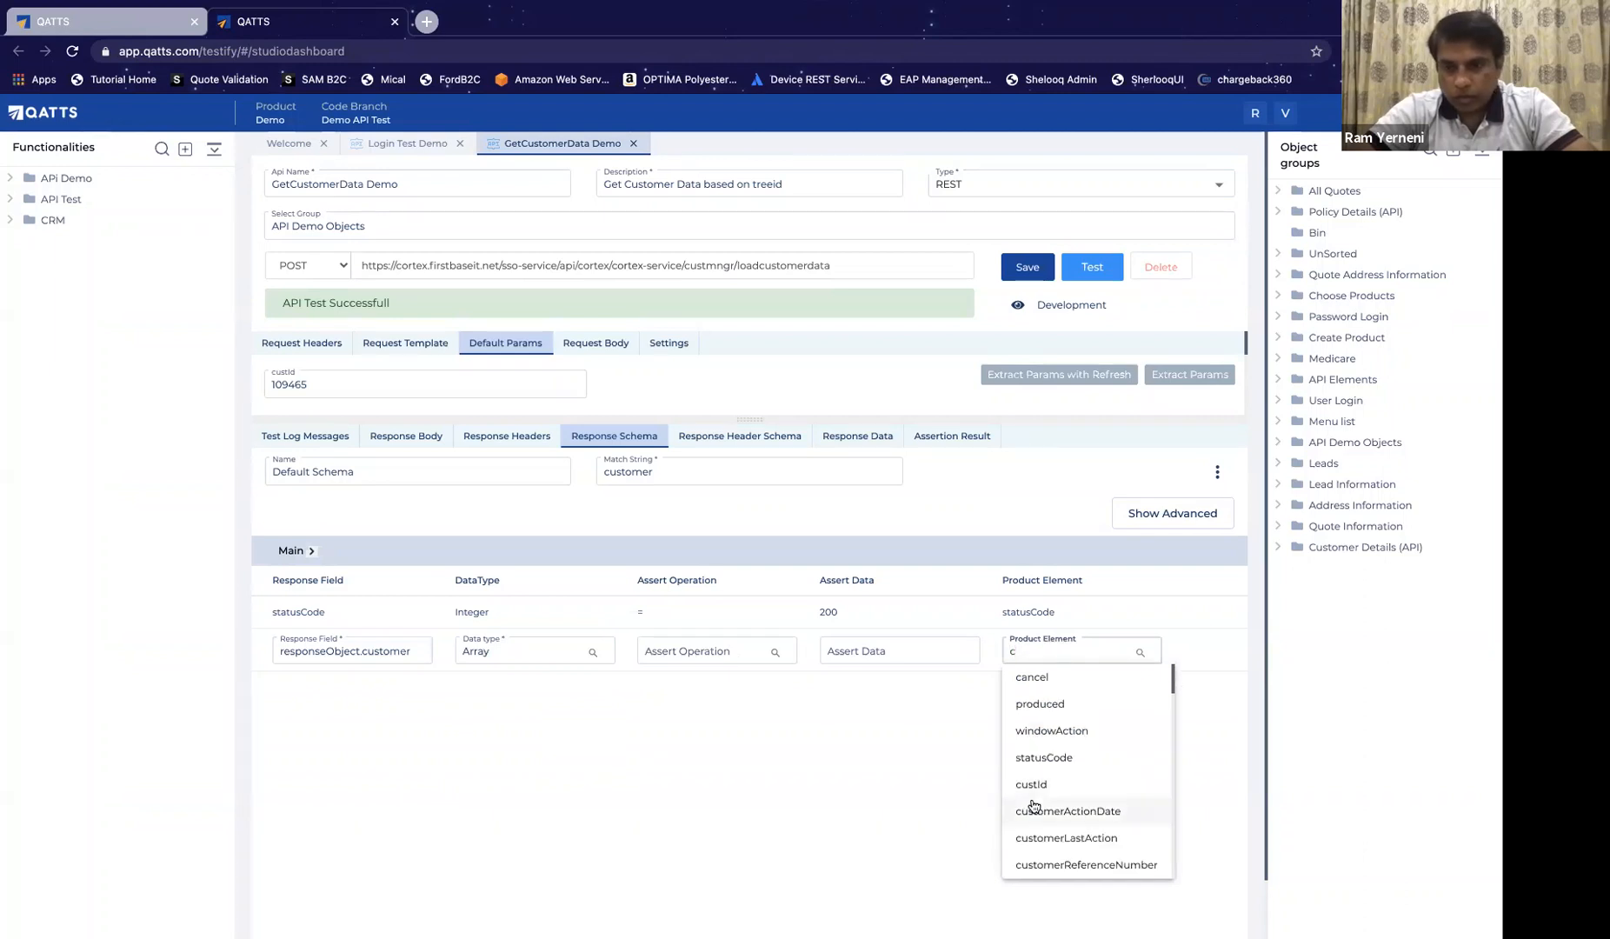
type("ust")
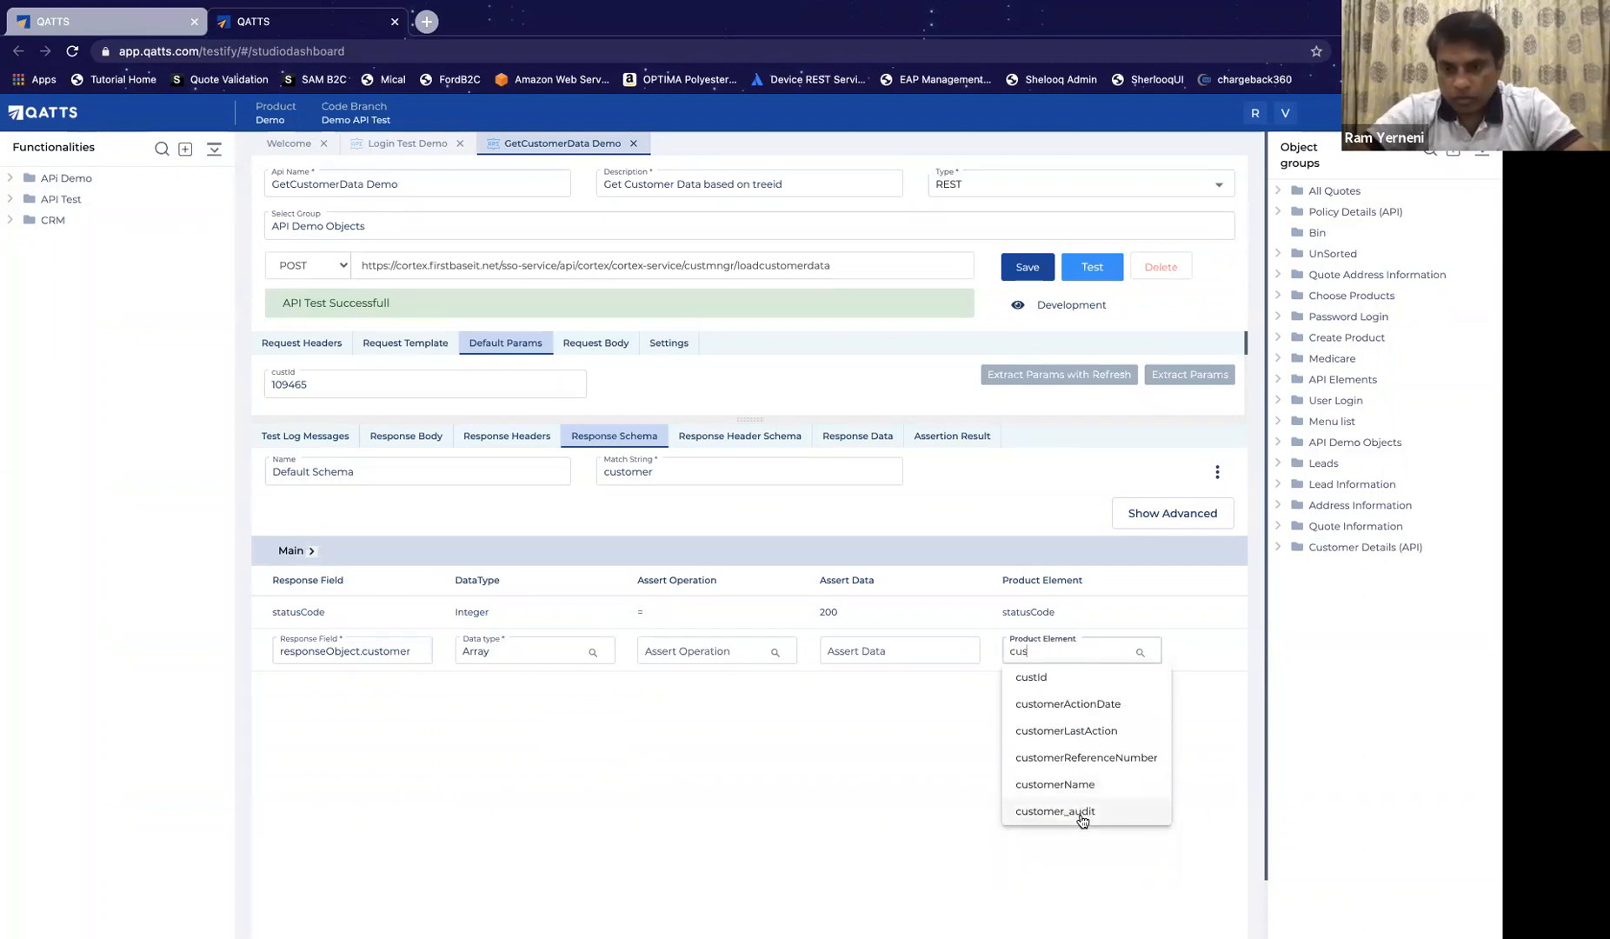
left_click(1081, 816)
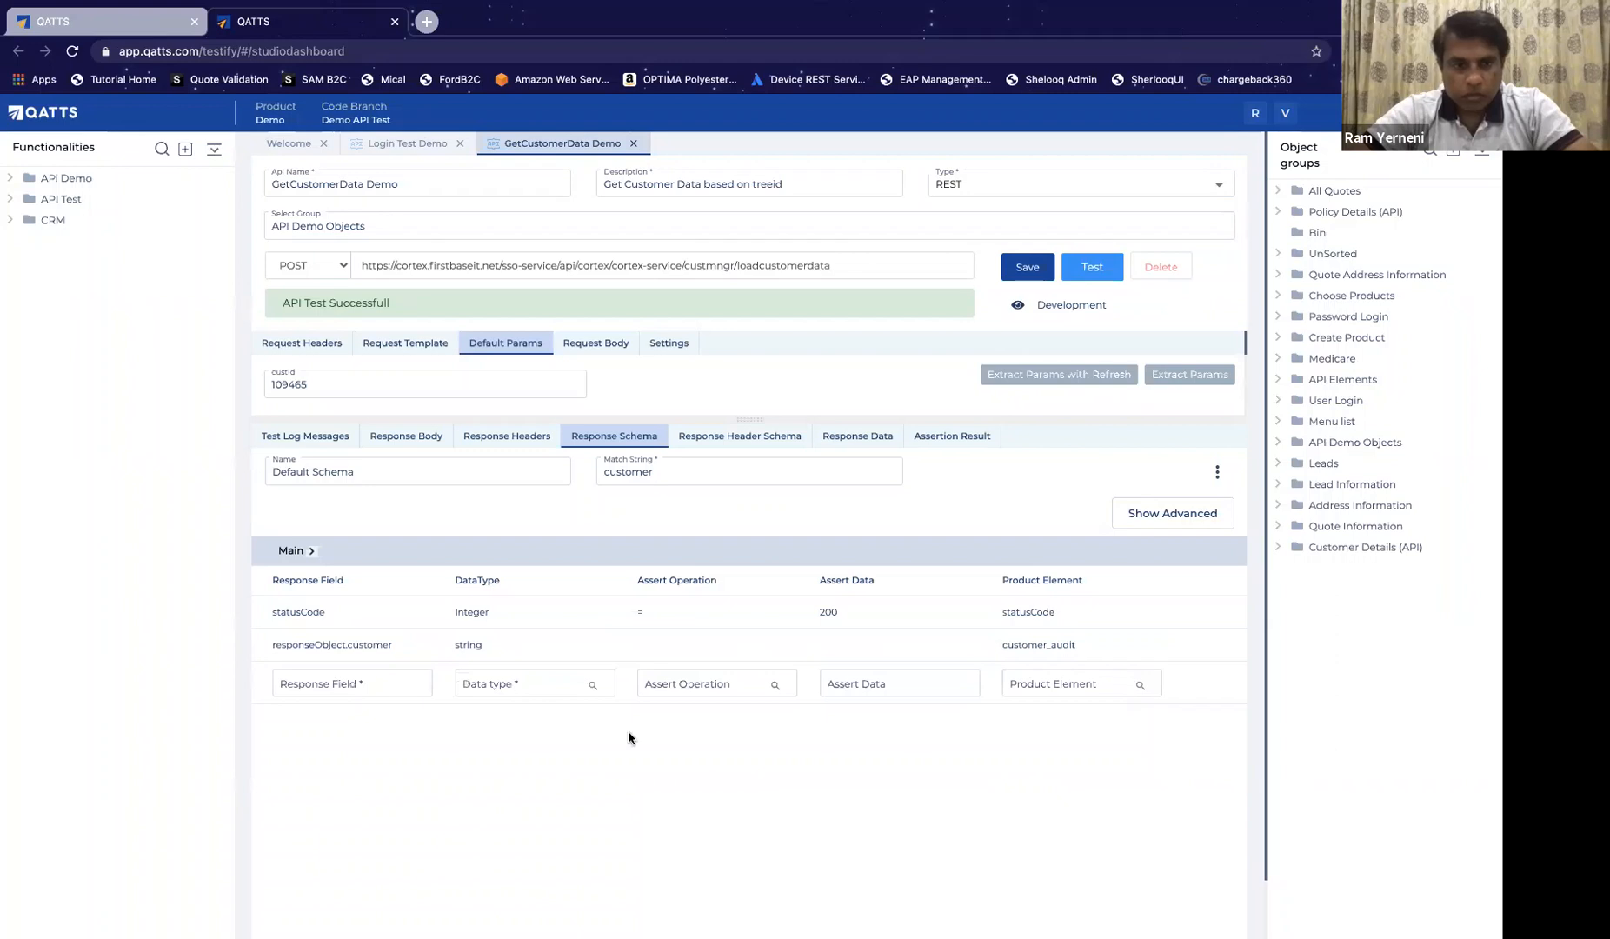
Step: Change the data type of the responseObject.customer row in the Main schema to Array
left_click(521, 647)
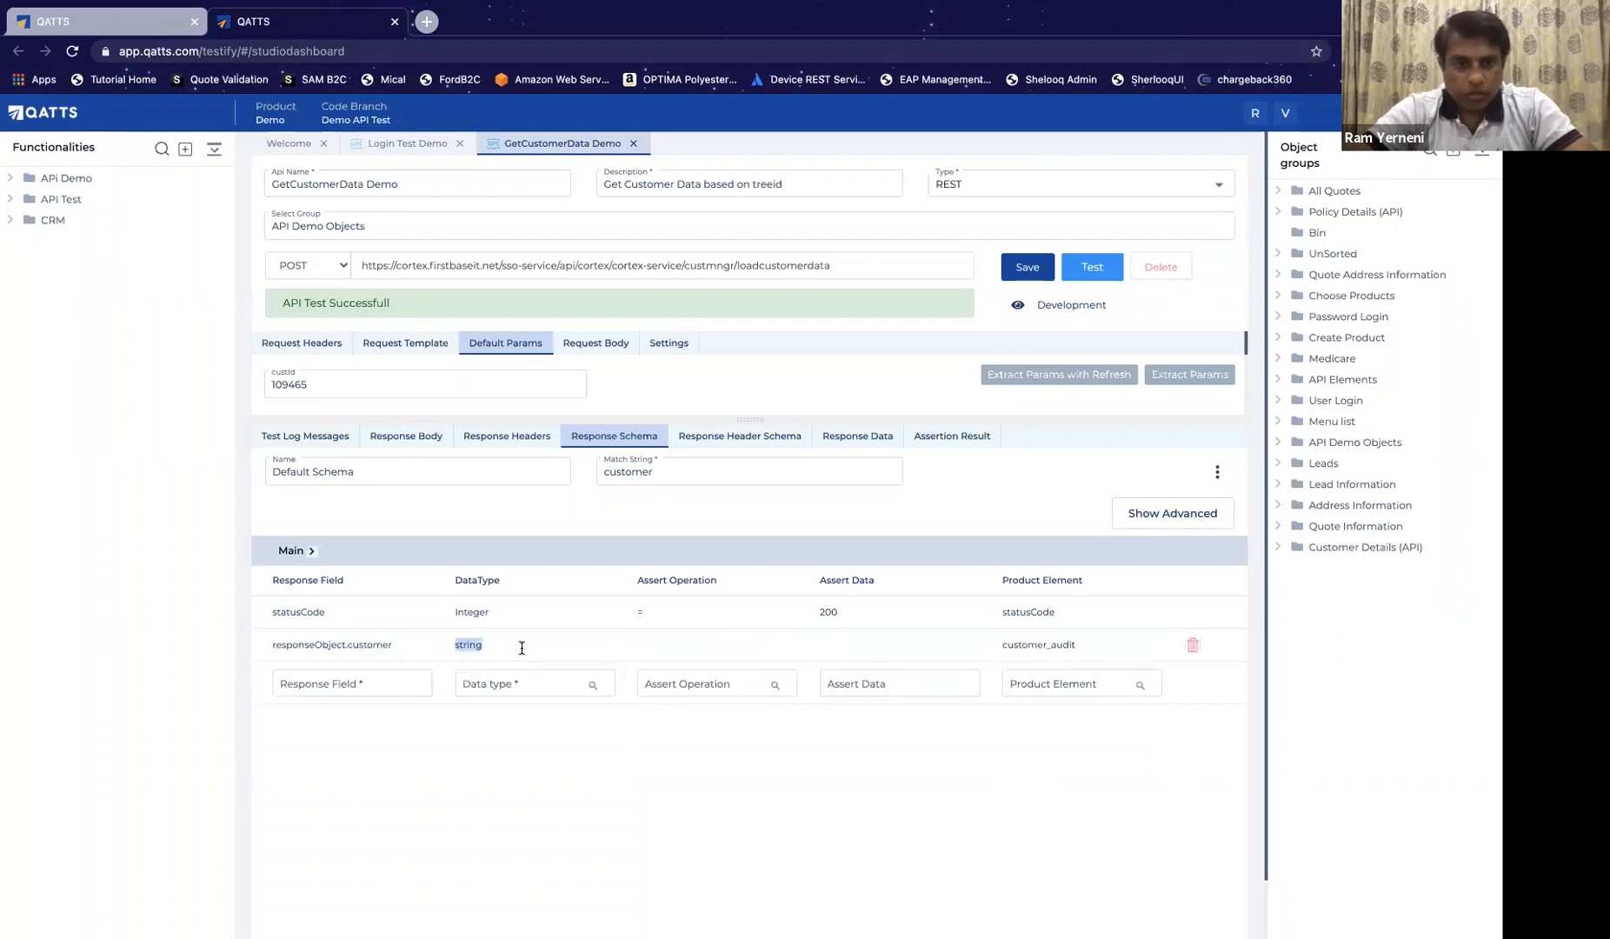
left_click(522, 650)
type("A")
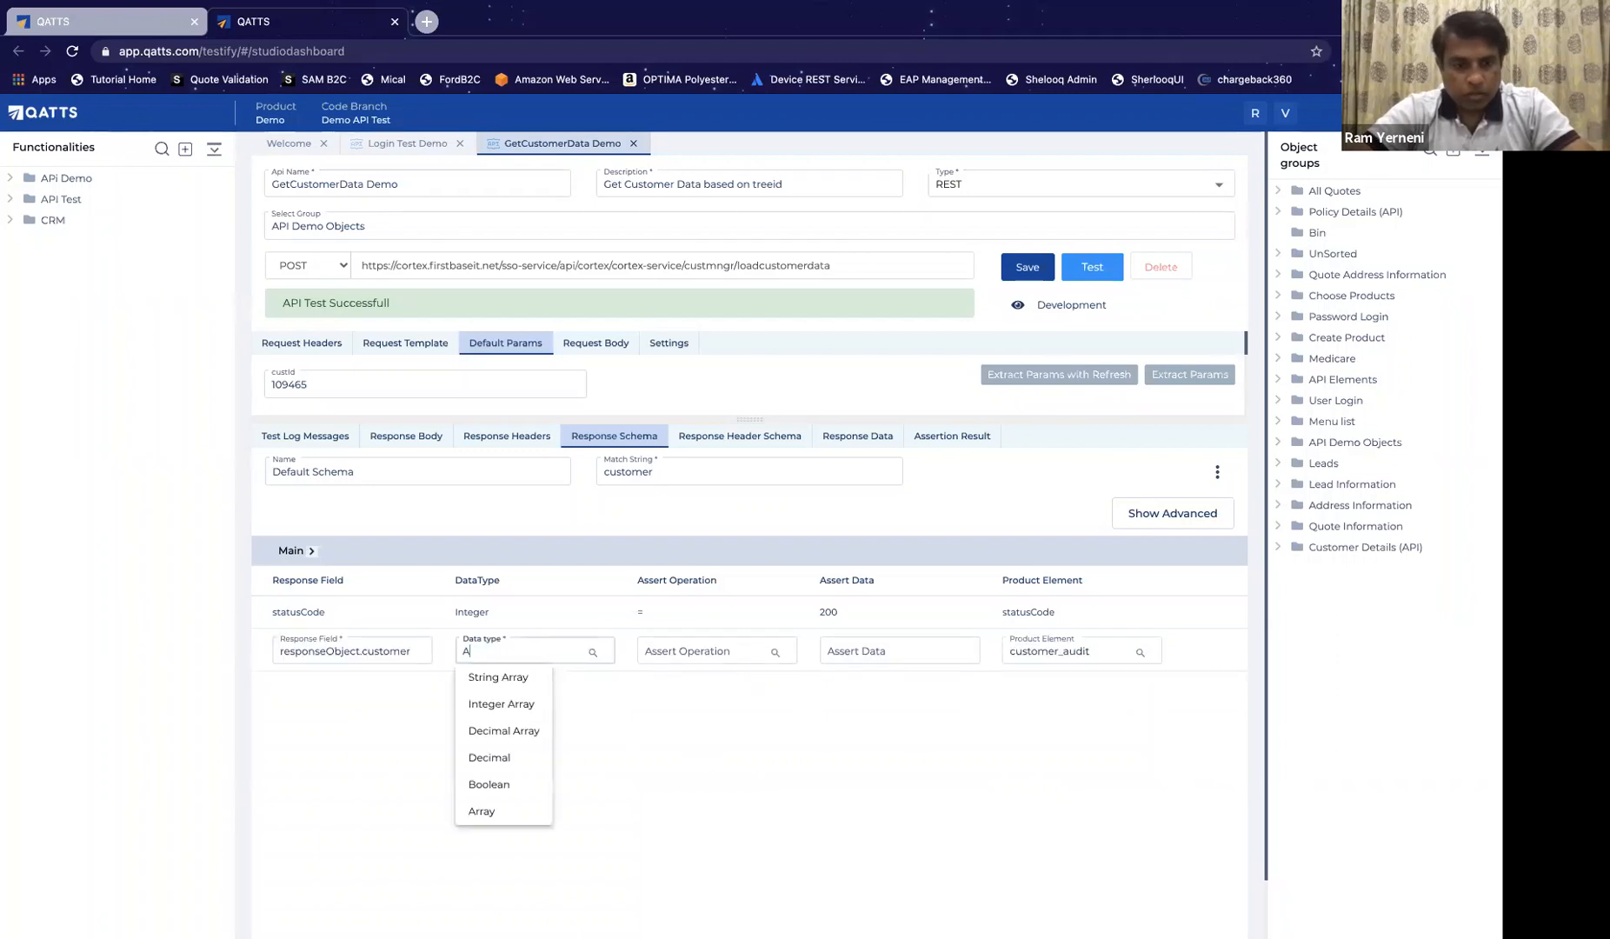
left_click(520, 811)
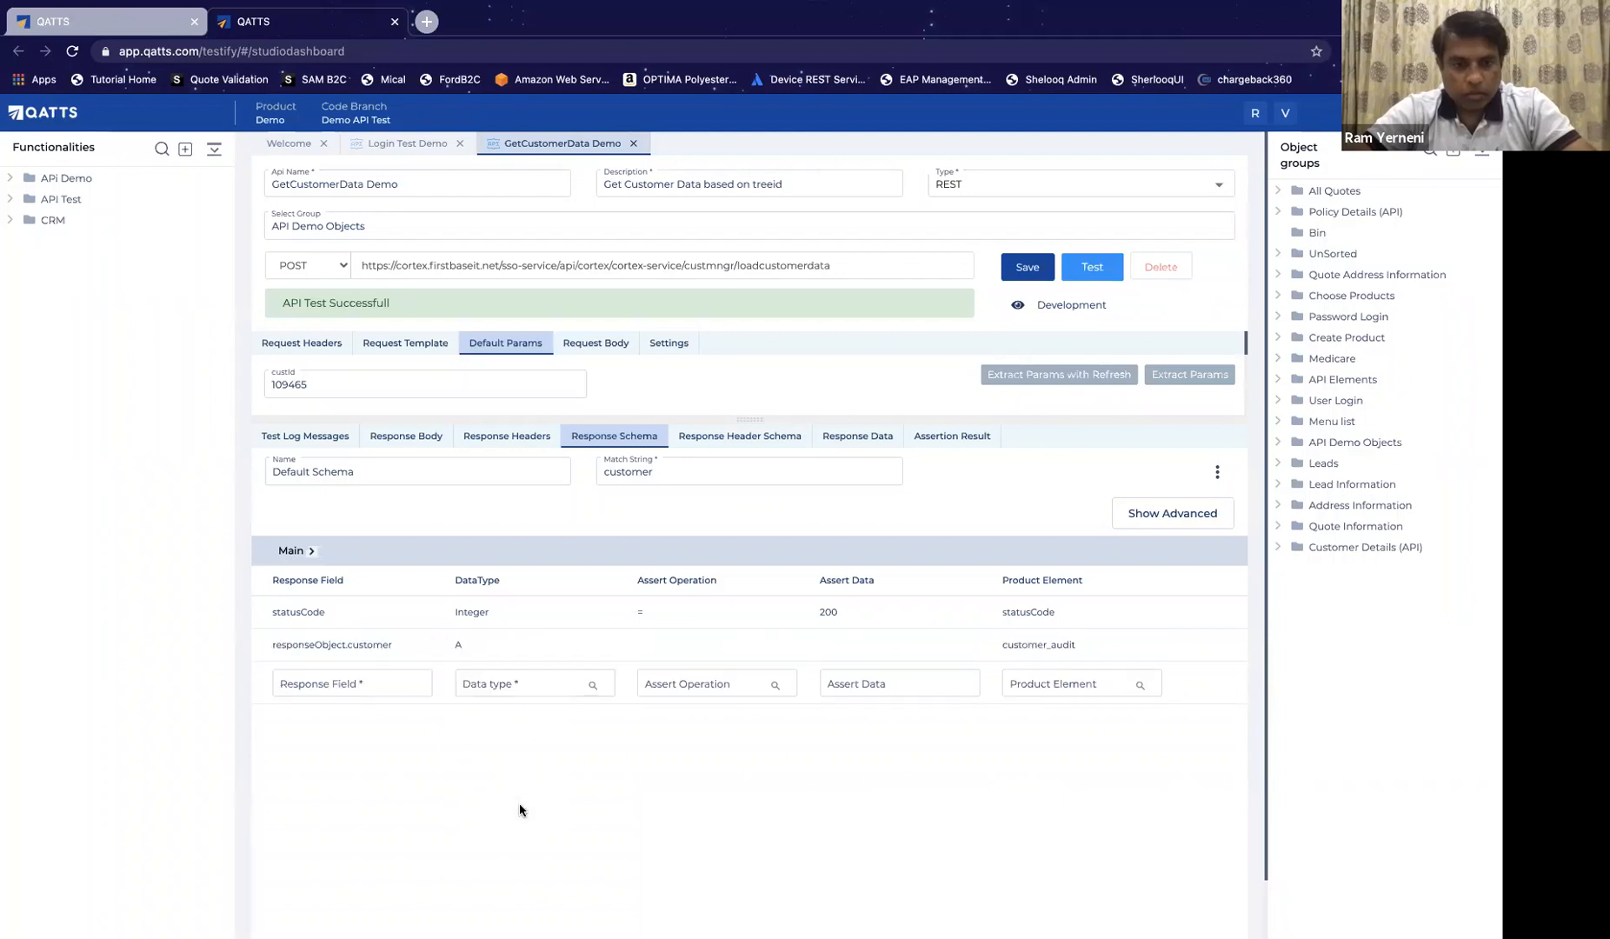
left_click(491, 645)
left_click(498, 650)
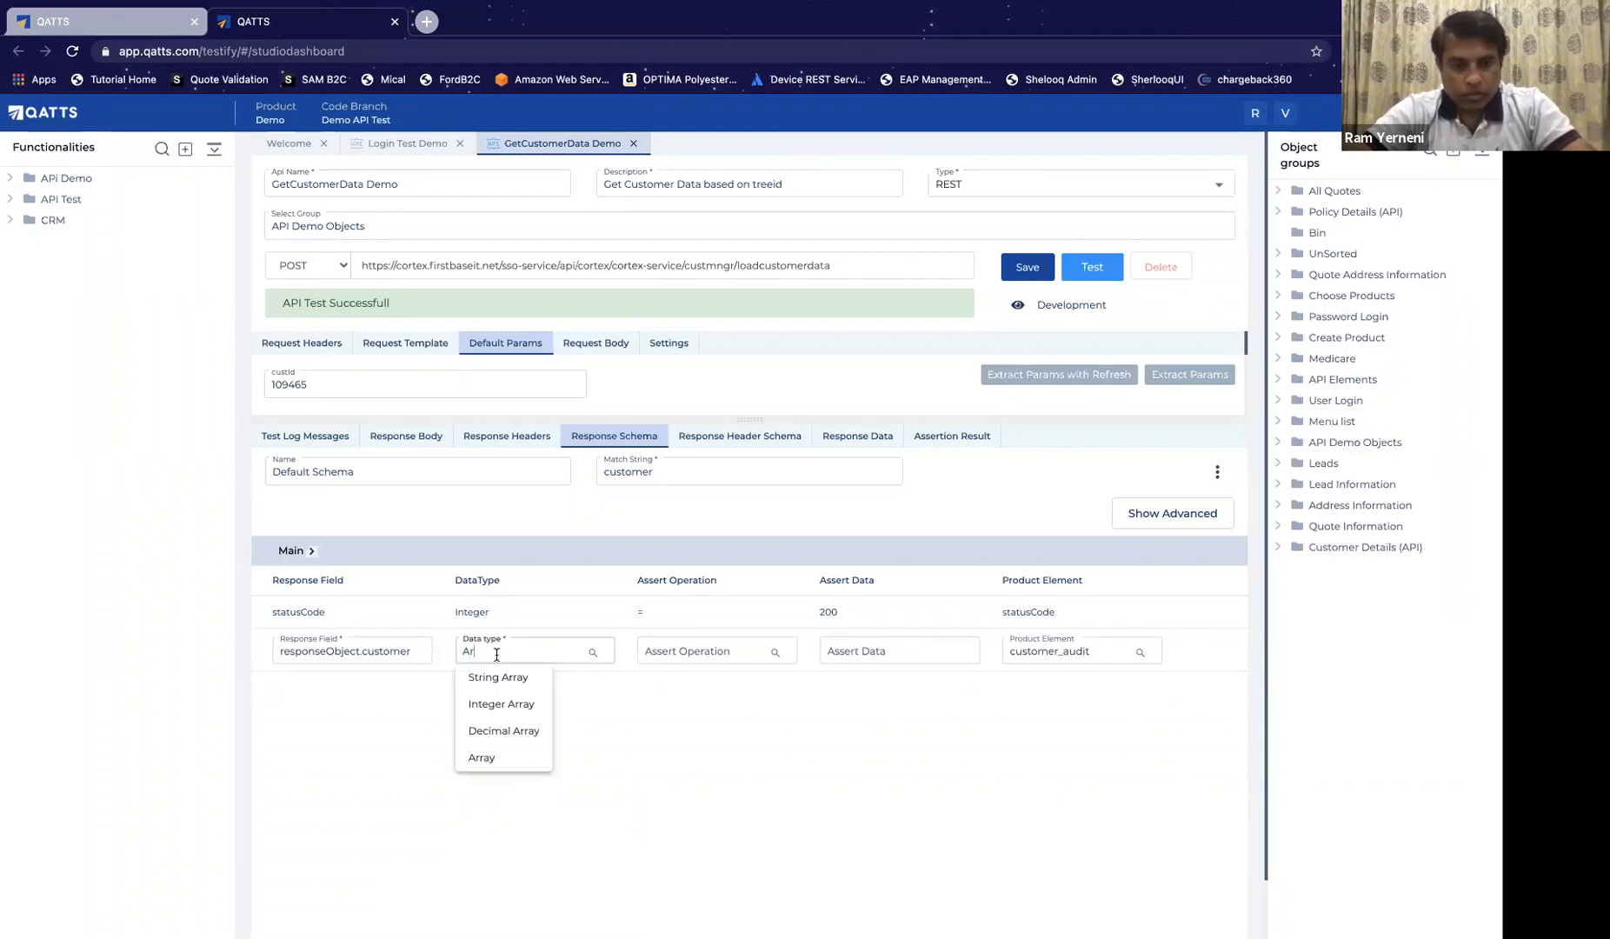
type("rray")
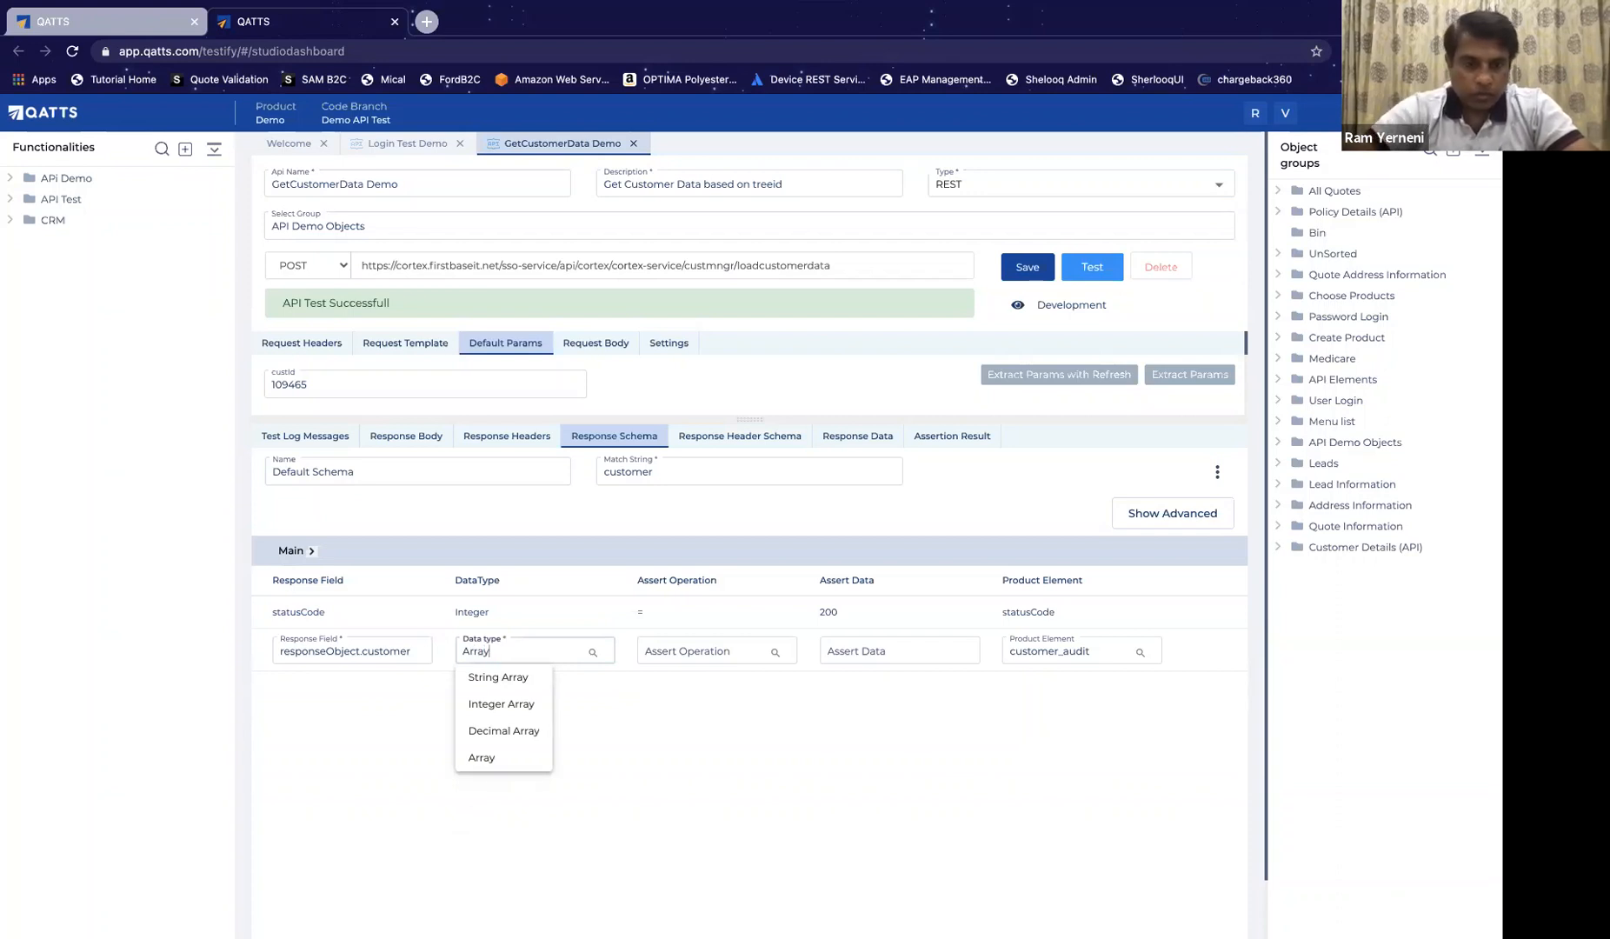
left_click(484, 763)
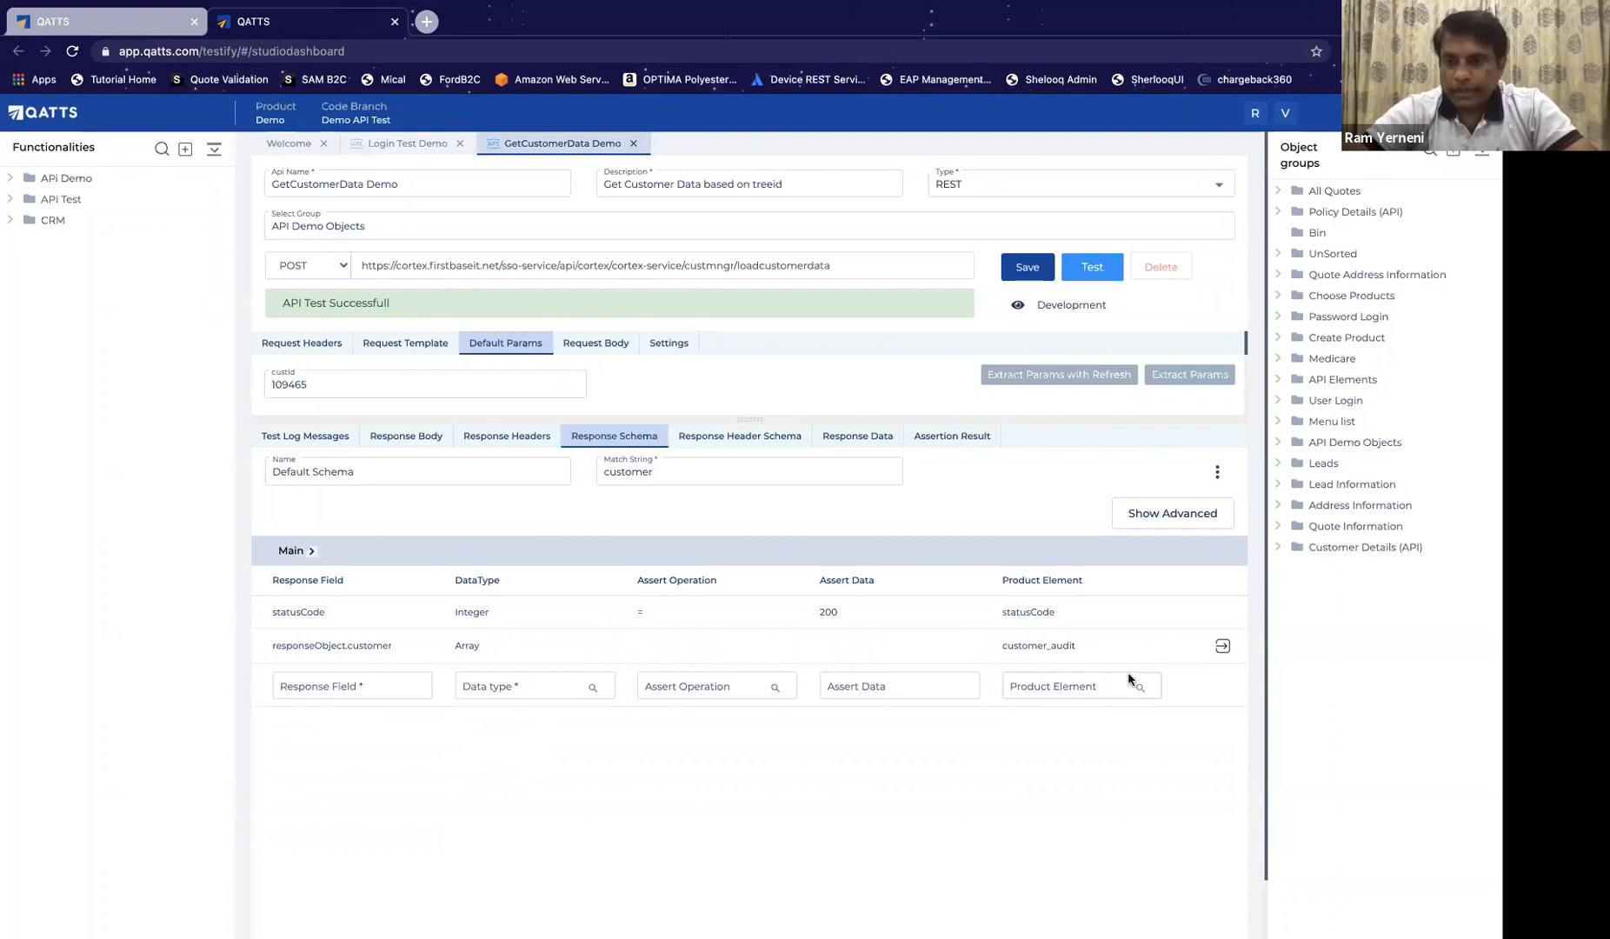
Step: Open the nested customer_audit schema and enter lastAction as its response field, copying the field name from the first customer record in the response body
left_click(1223, 648)
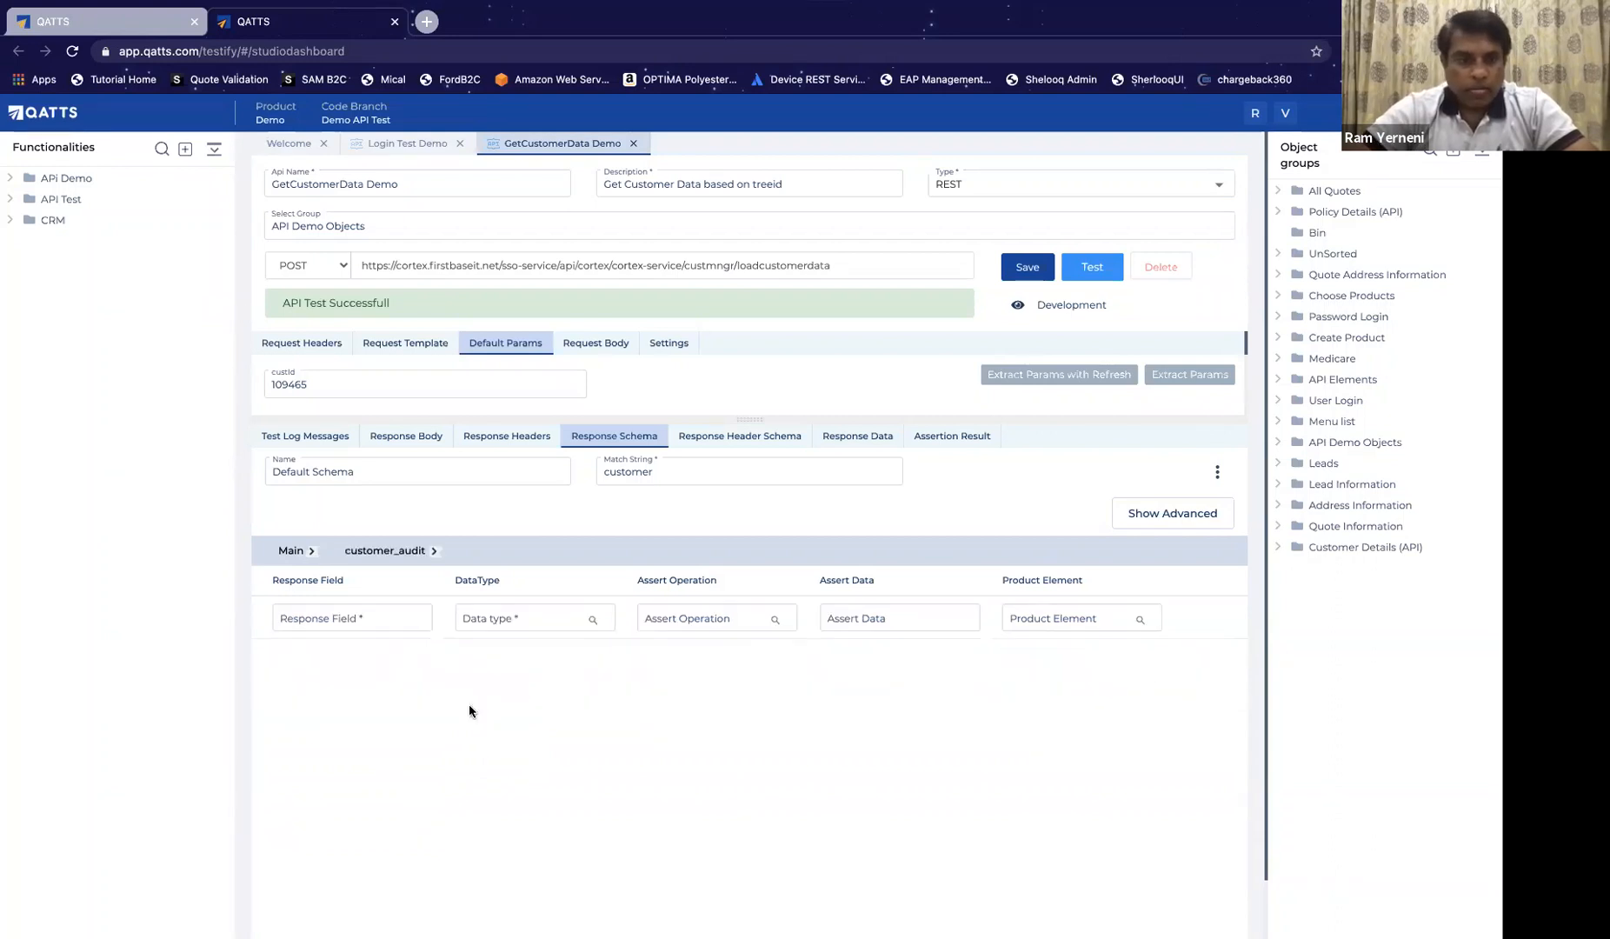
left_click(368, 615)
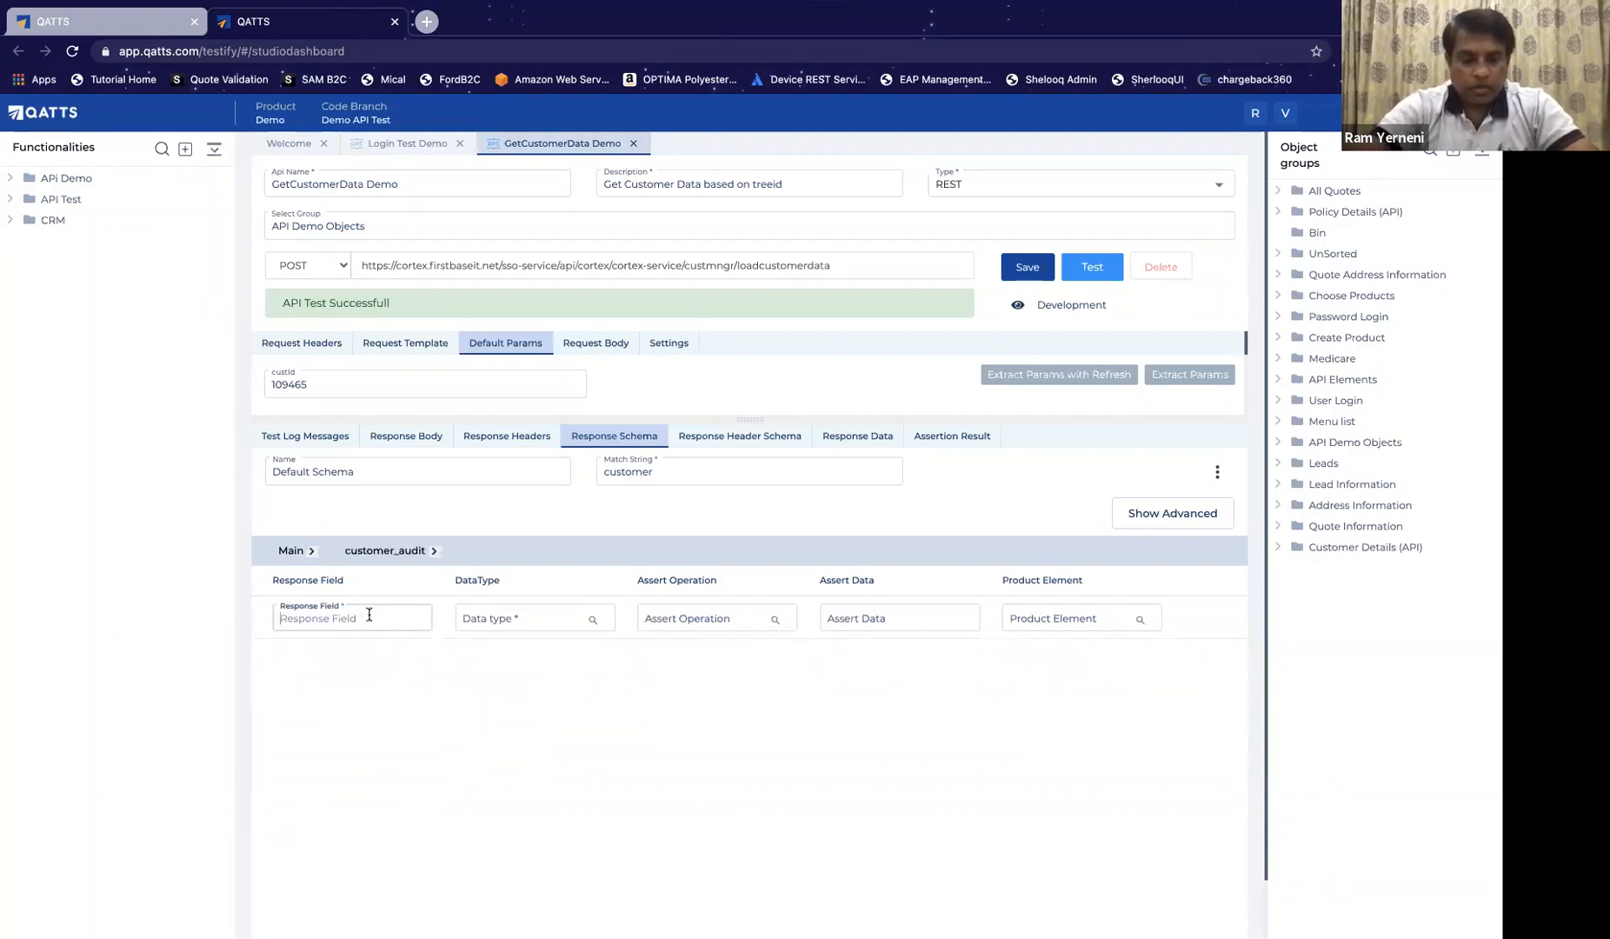
left_click(399, 448)
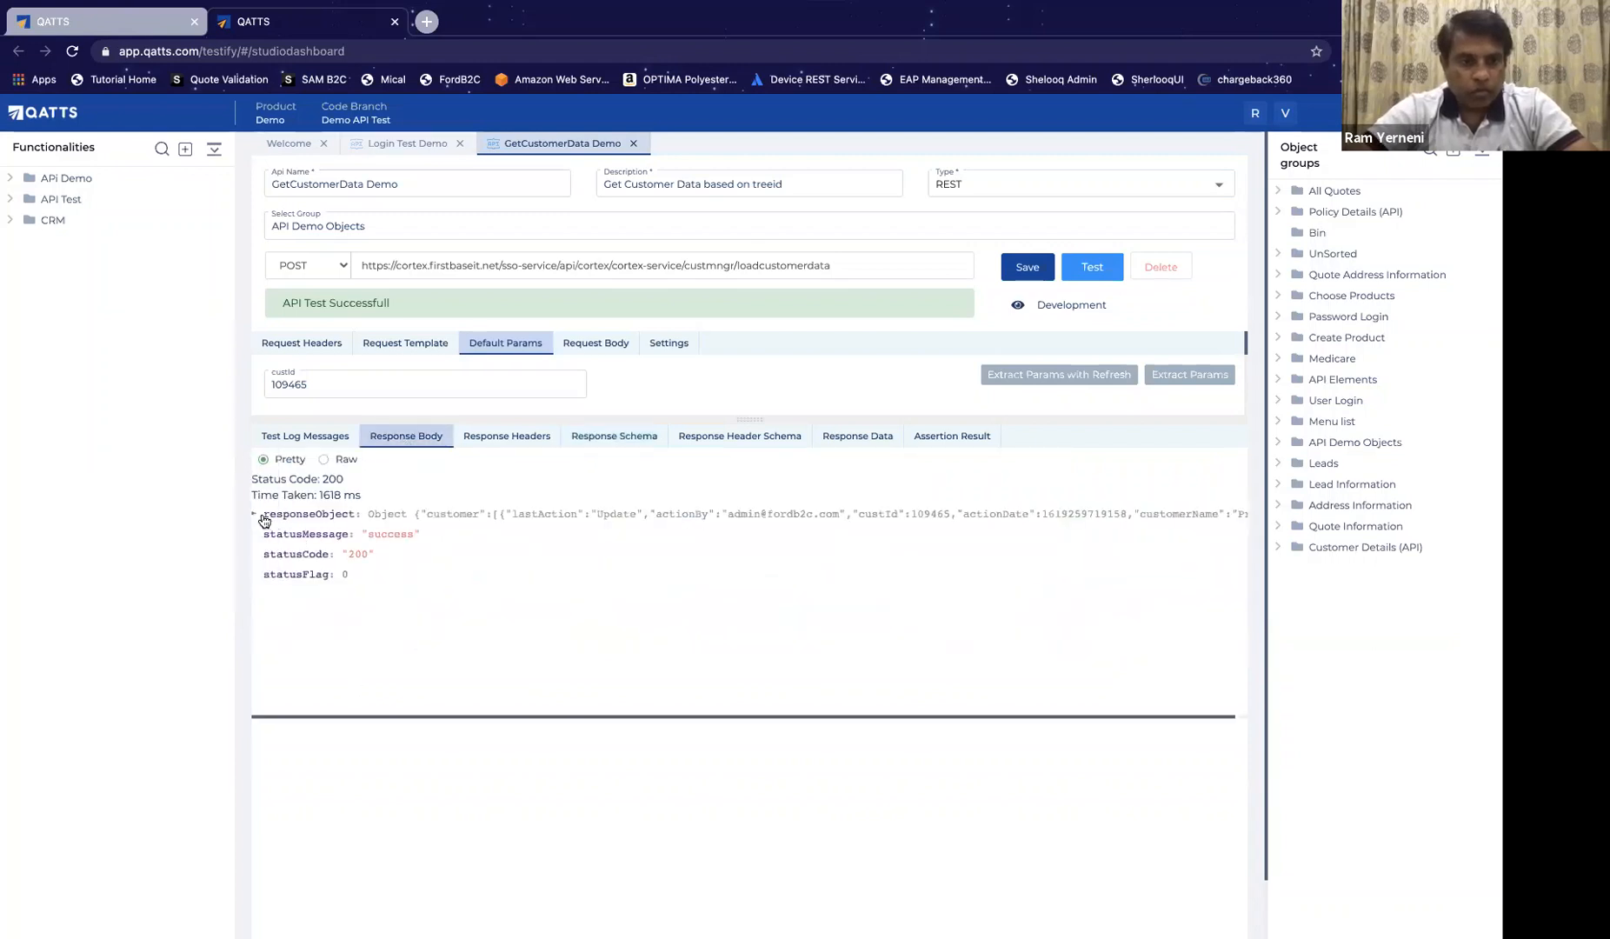
left_click(264, 516)
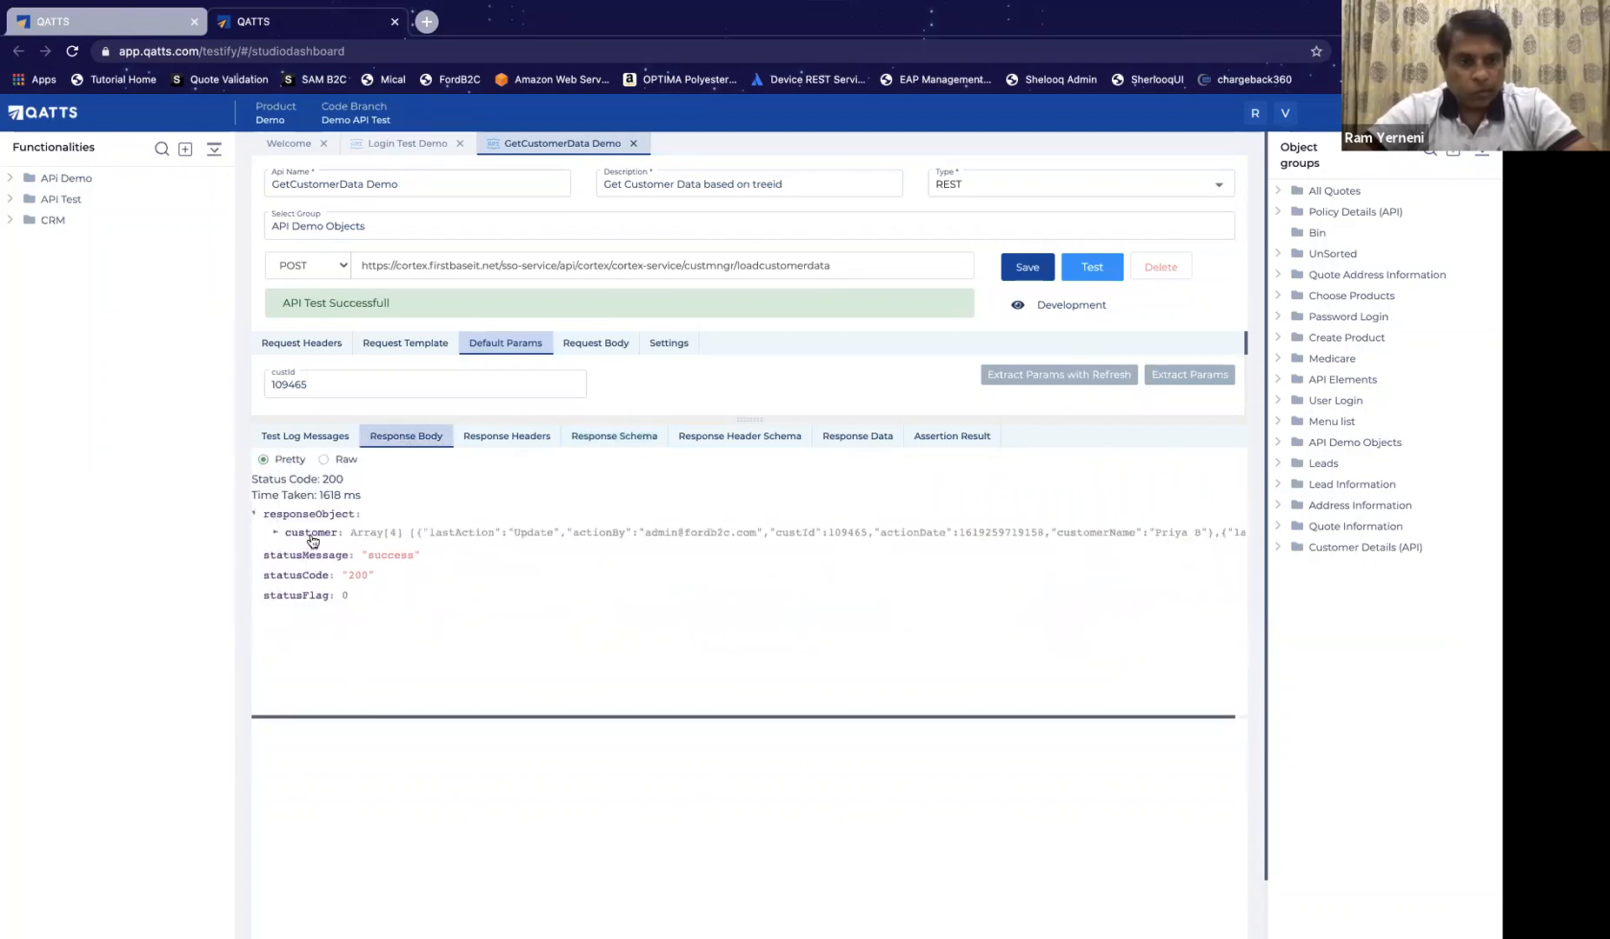
left_click(312, 534)
left_click(304, 551)
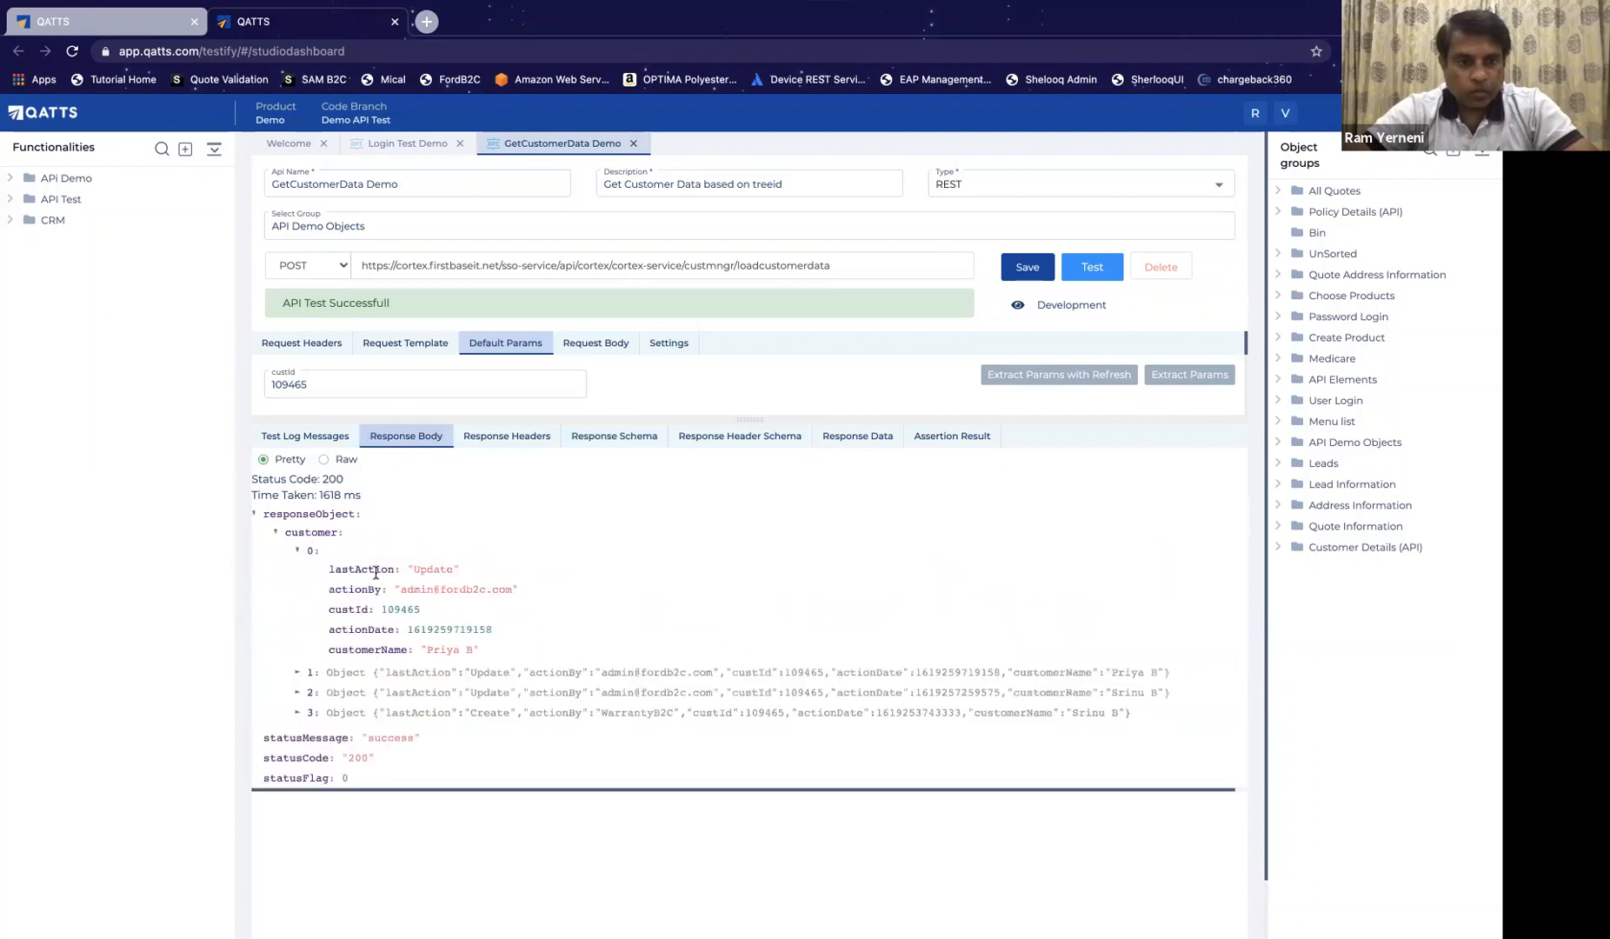
double_click(375, 570)
key("ctrl+c")
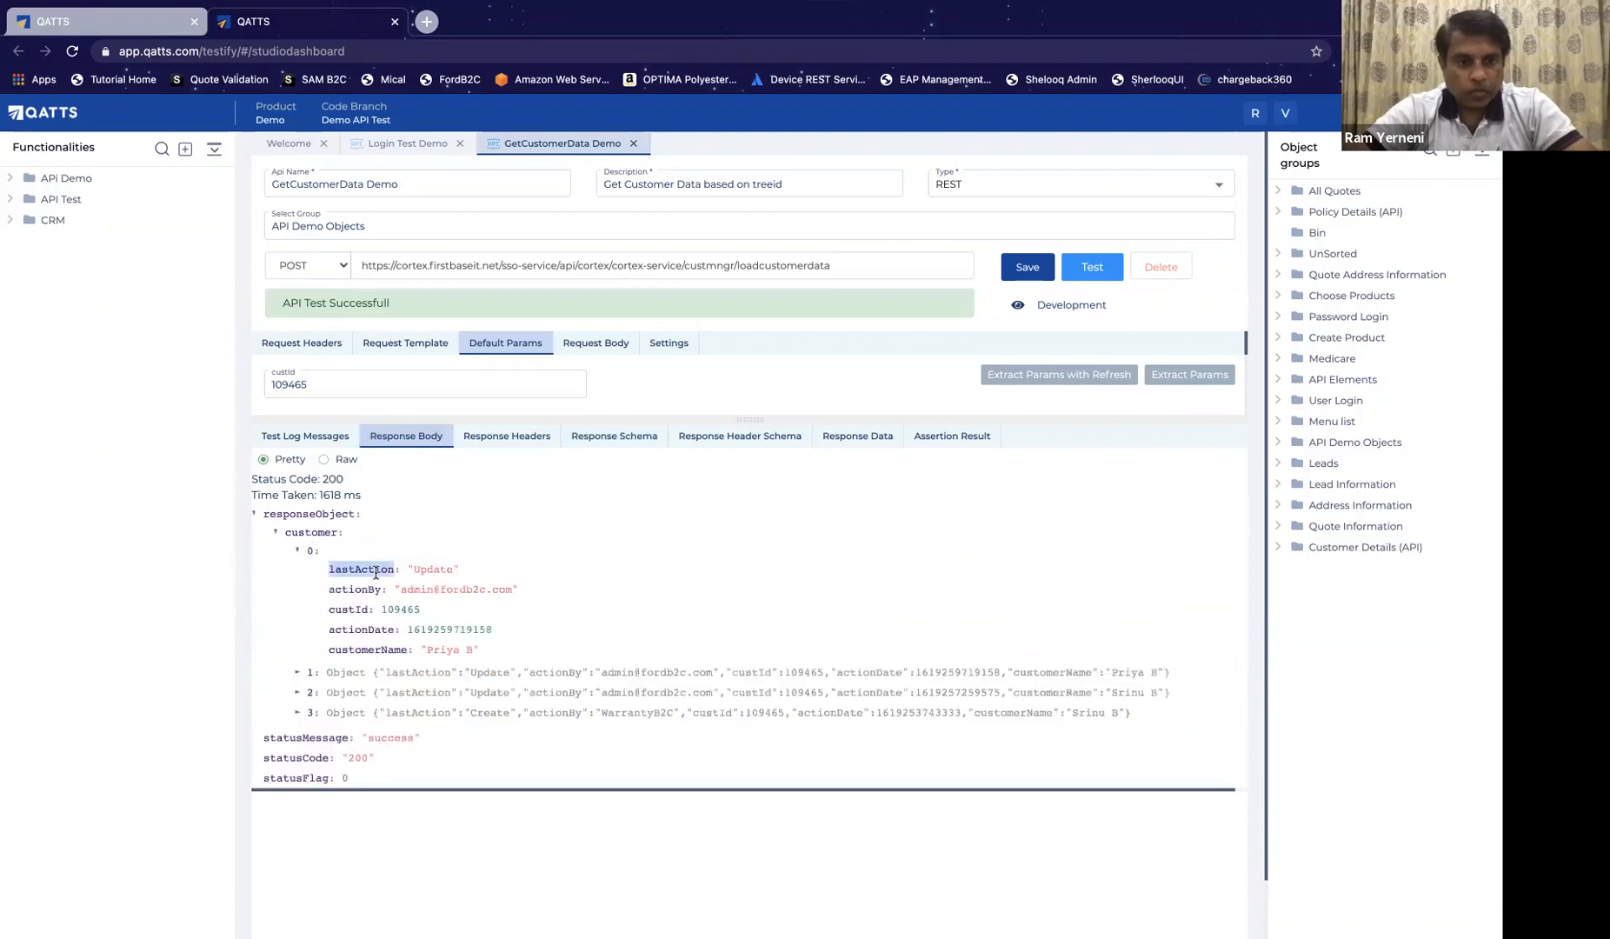
left_click(609, 435)
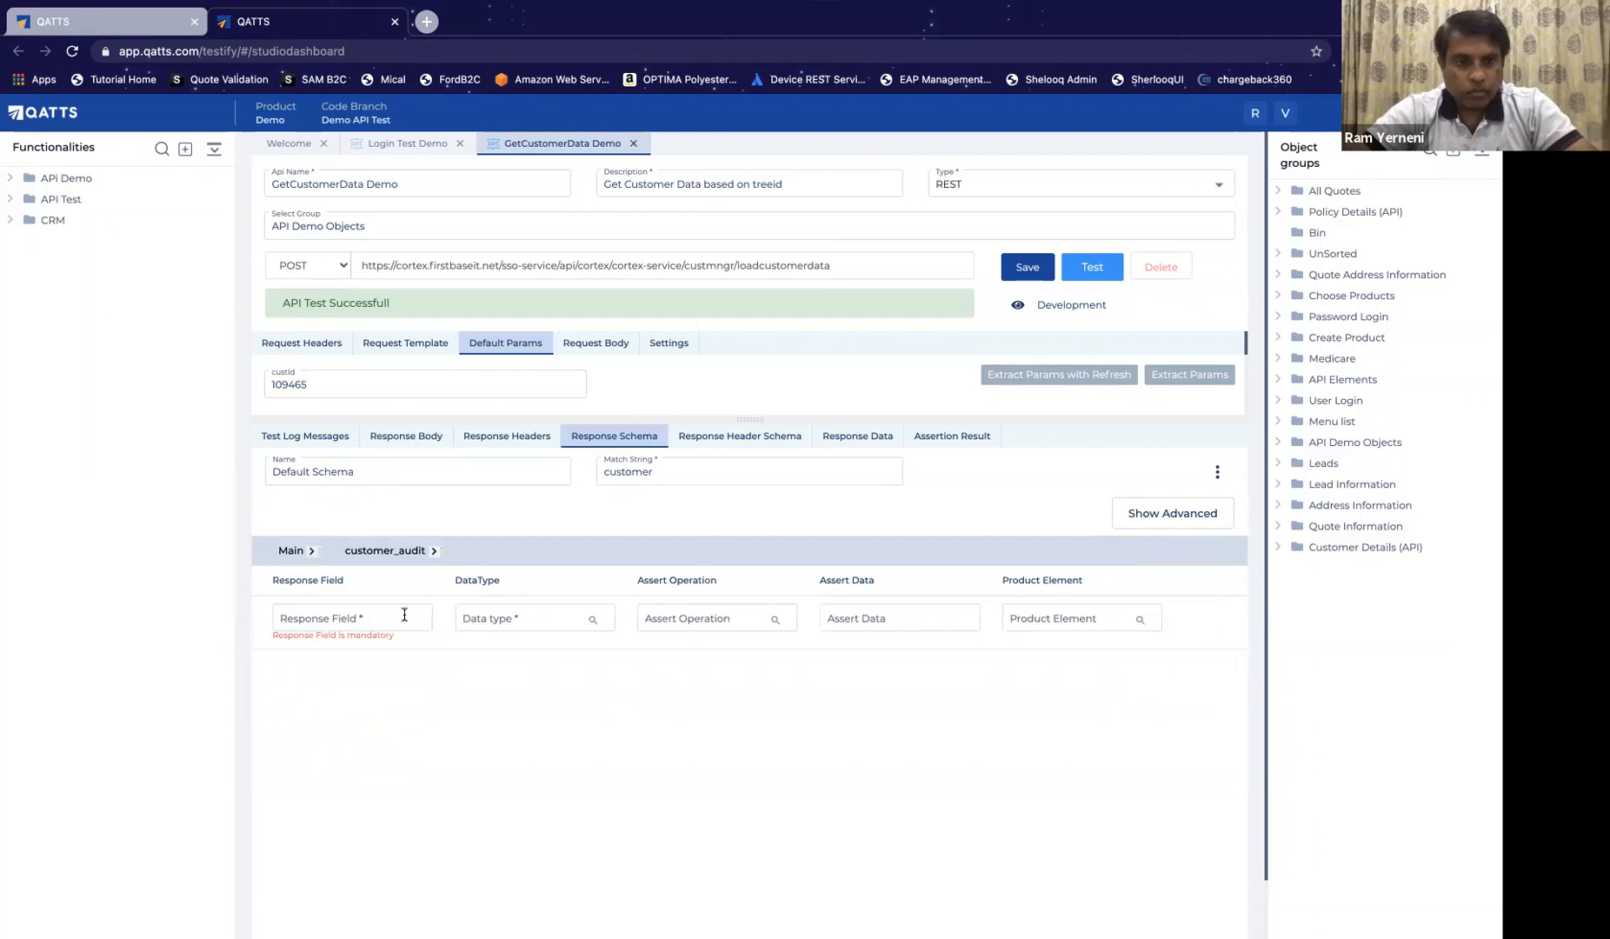
left_click(402, 615)
key("ctrl+v")
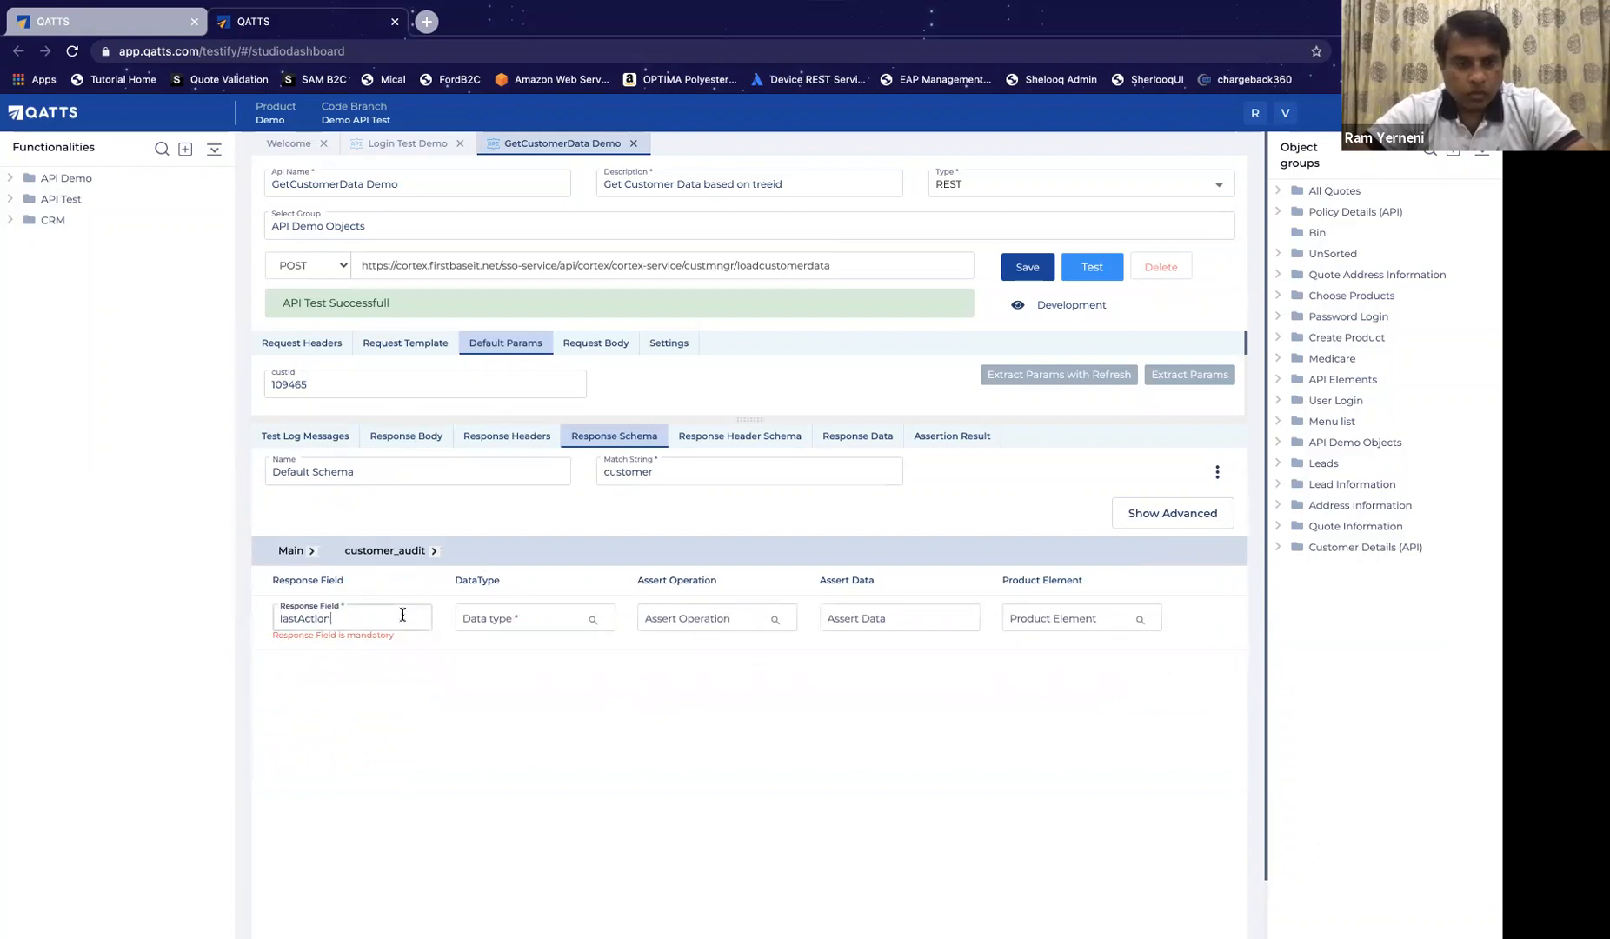
Step: Give the lastAction row data type String and the assertion stringlength> with assert data 5
left_click(493, 618)
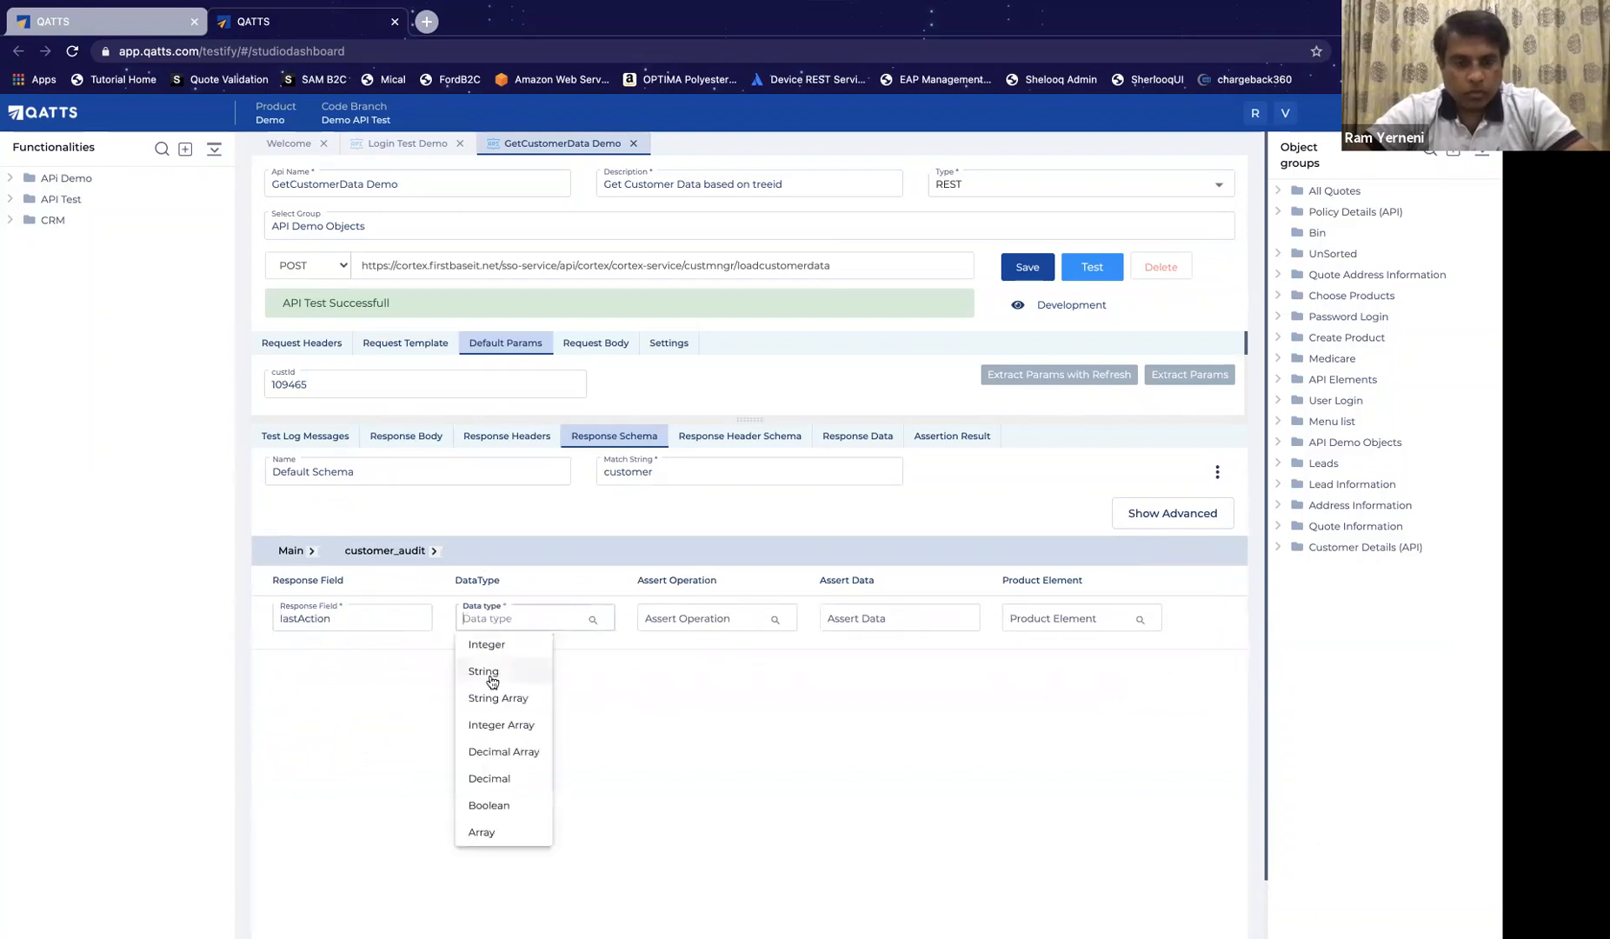
left_click(489, 676)
left_click(702, 619)
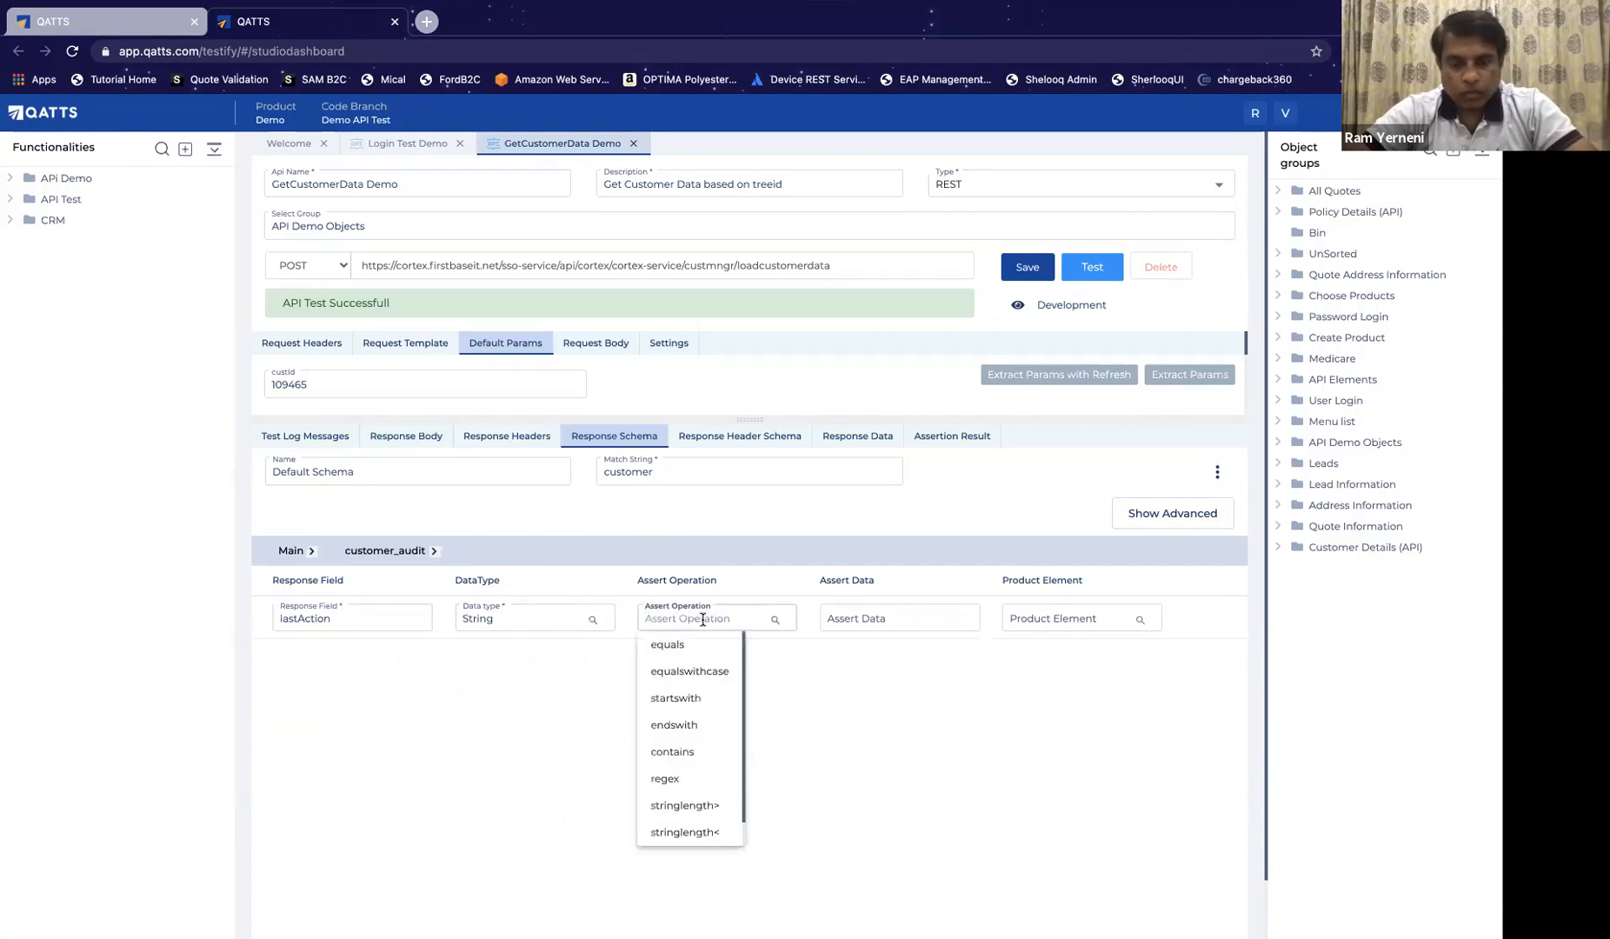
left_click(696, 805)
left_click(897, 624)
type("5")
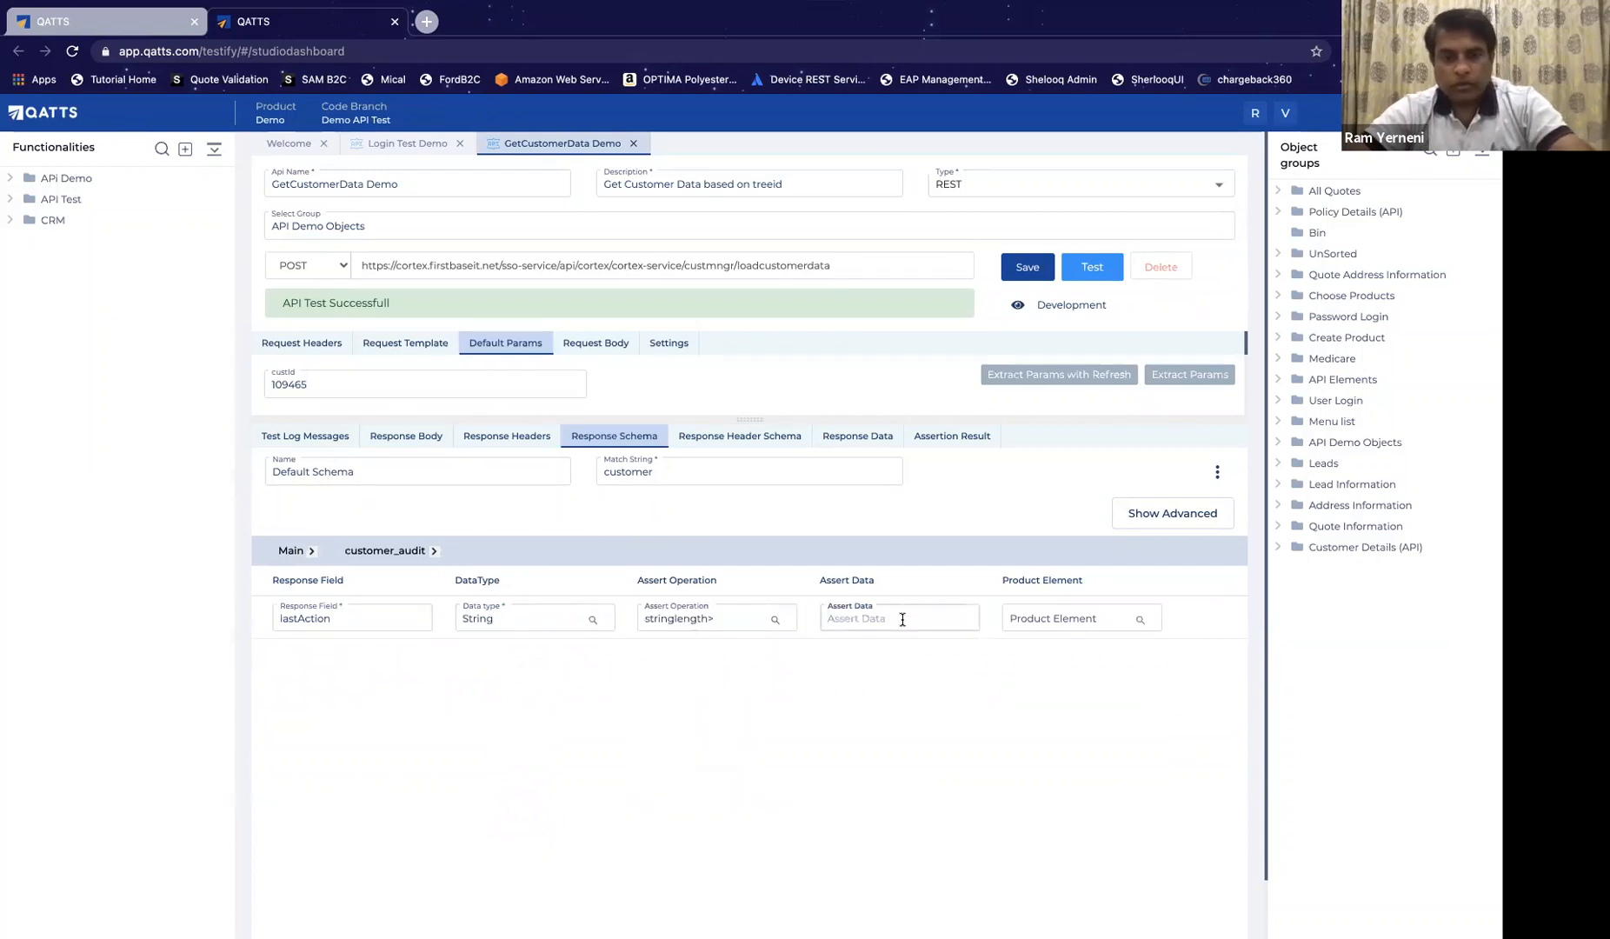
key("Return")
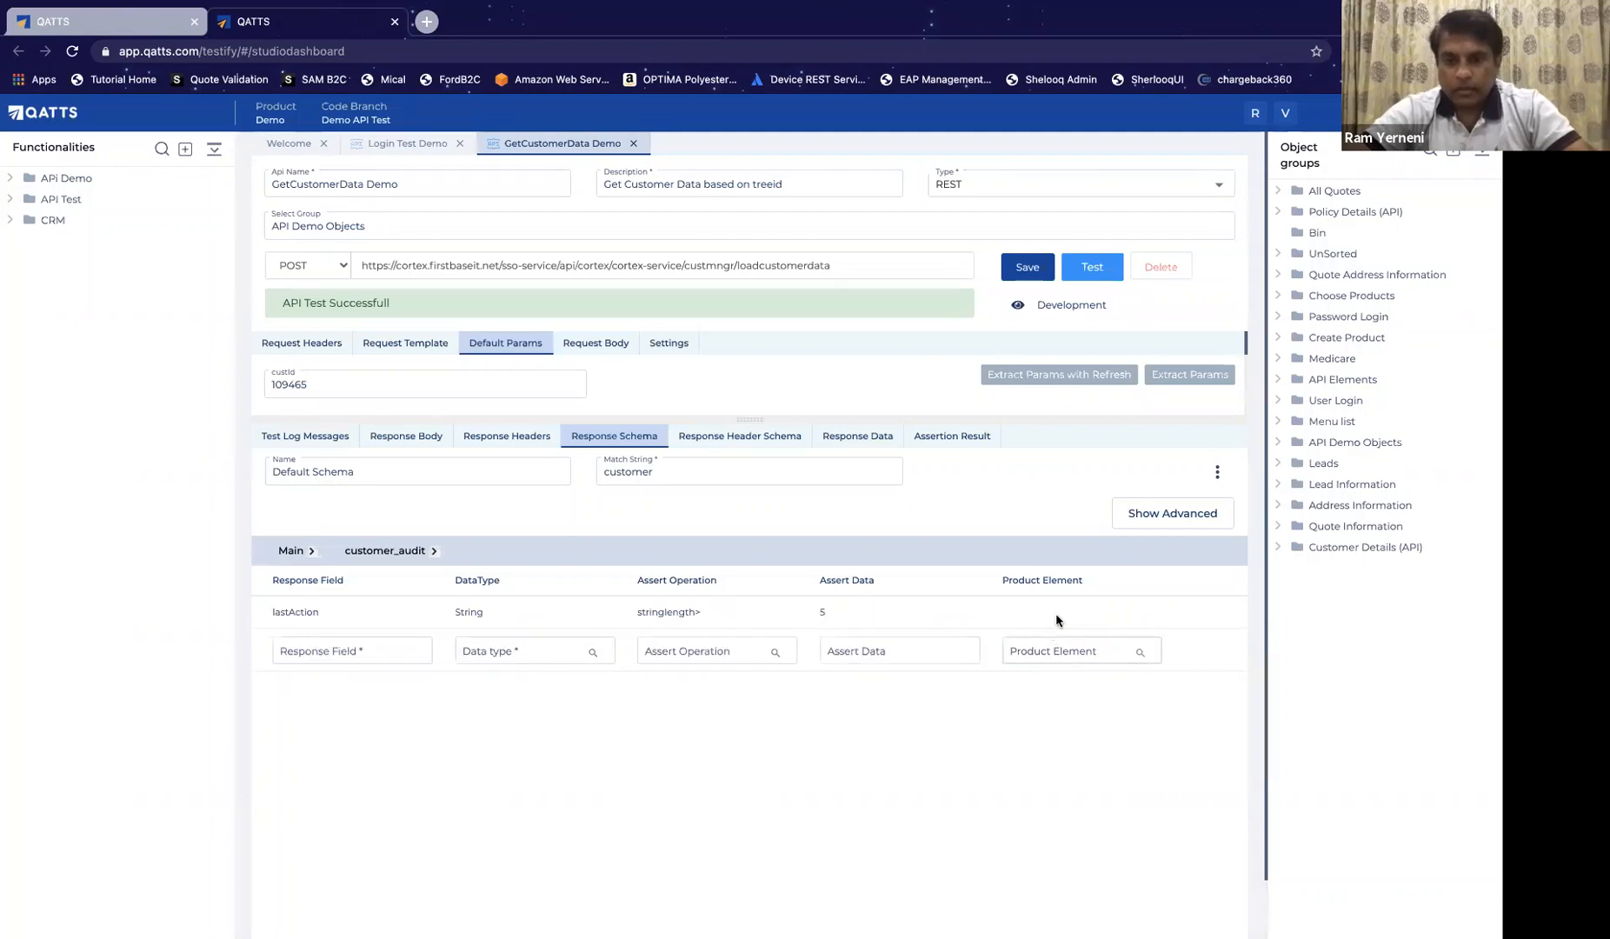
Step: Map the lastAction row in the customer_audit schema to the product element lastAction
left_click(1056, 609)
left_click(1055, 616)
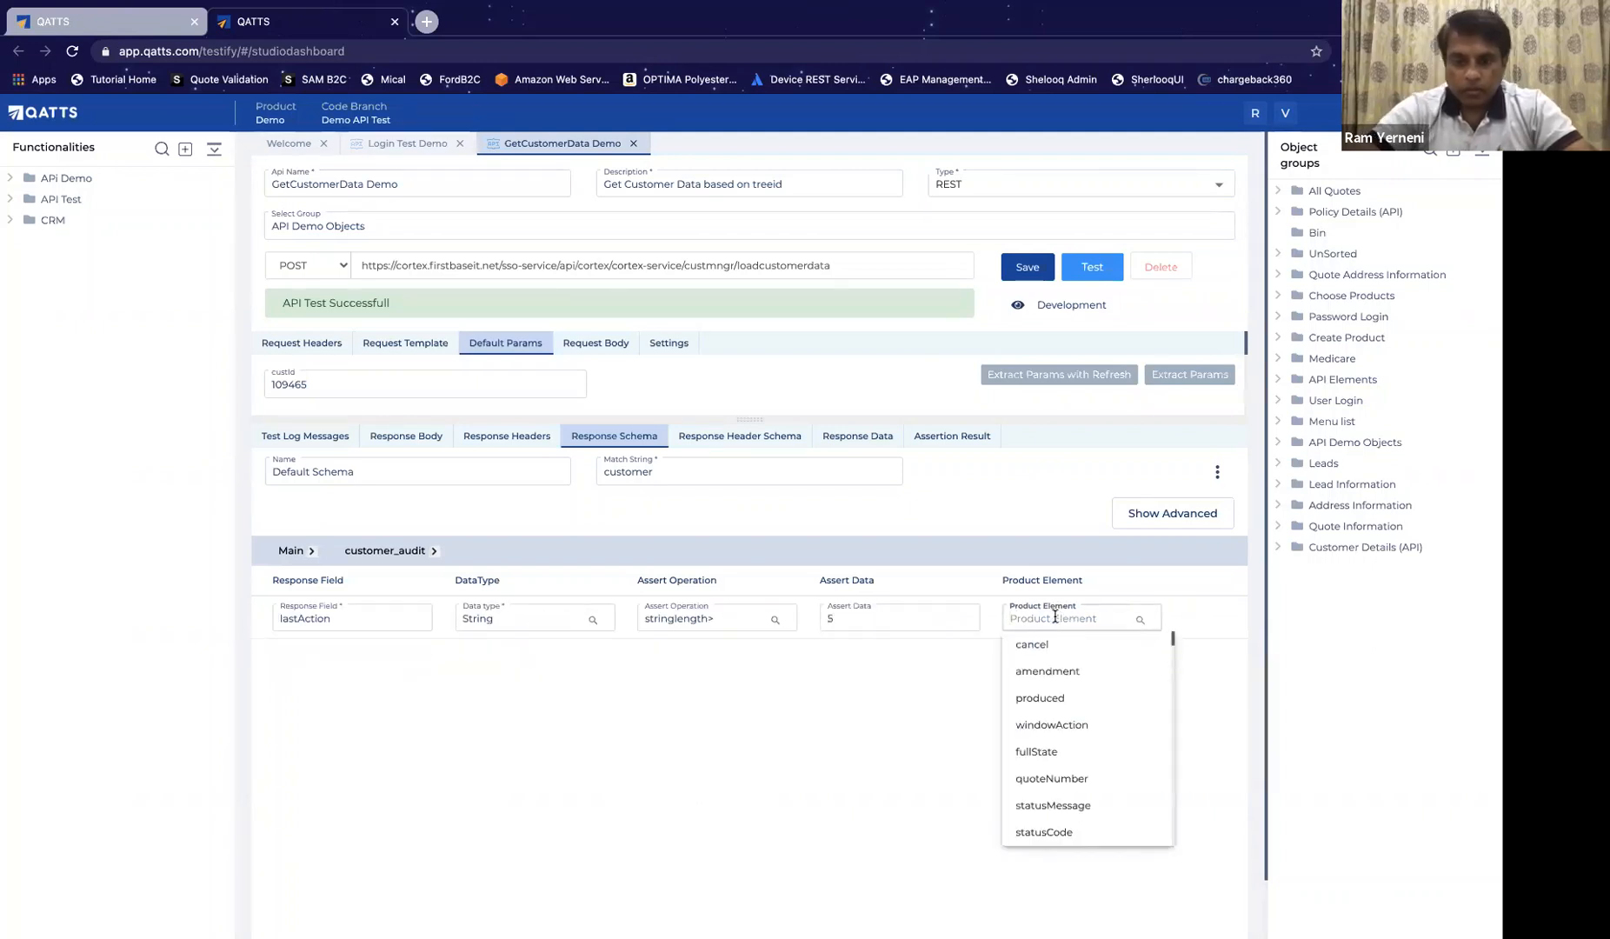
type("las")
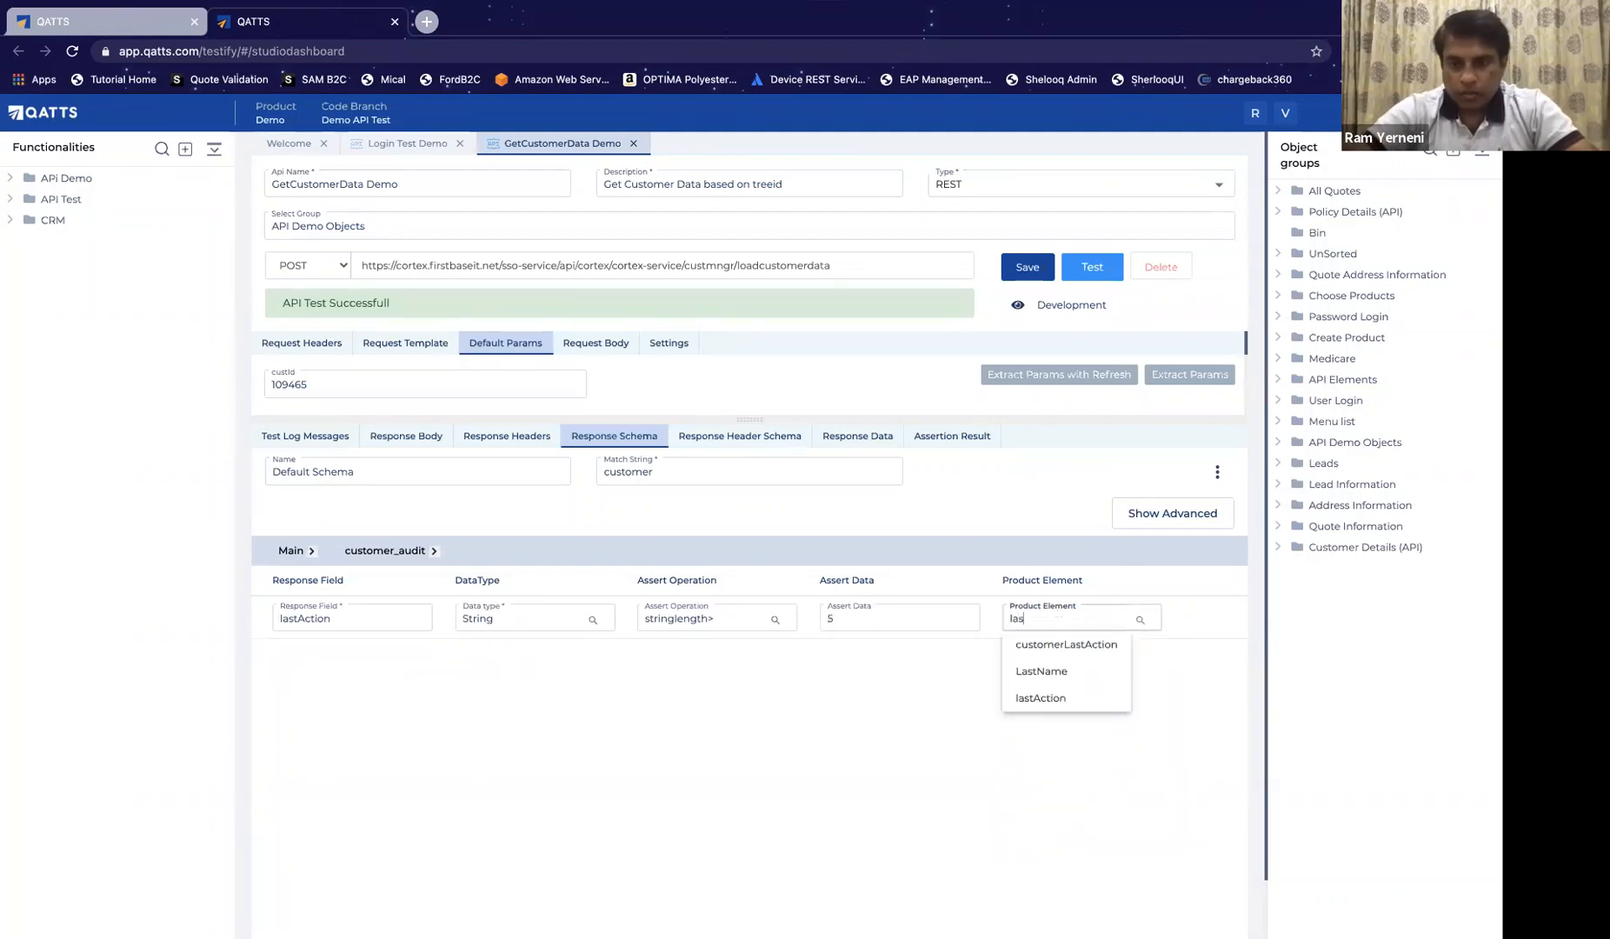
left_click(1055, 700)
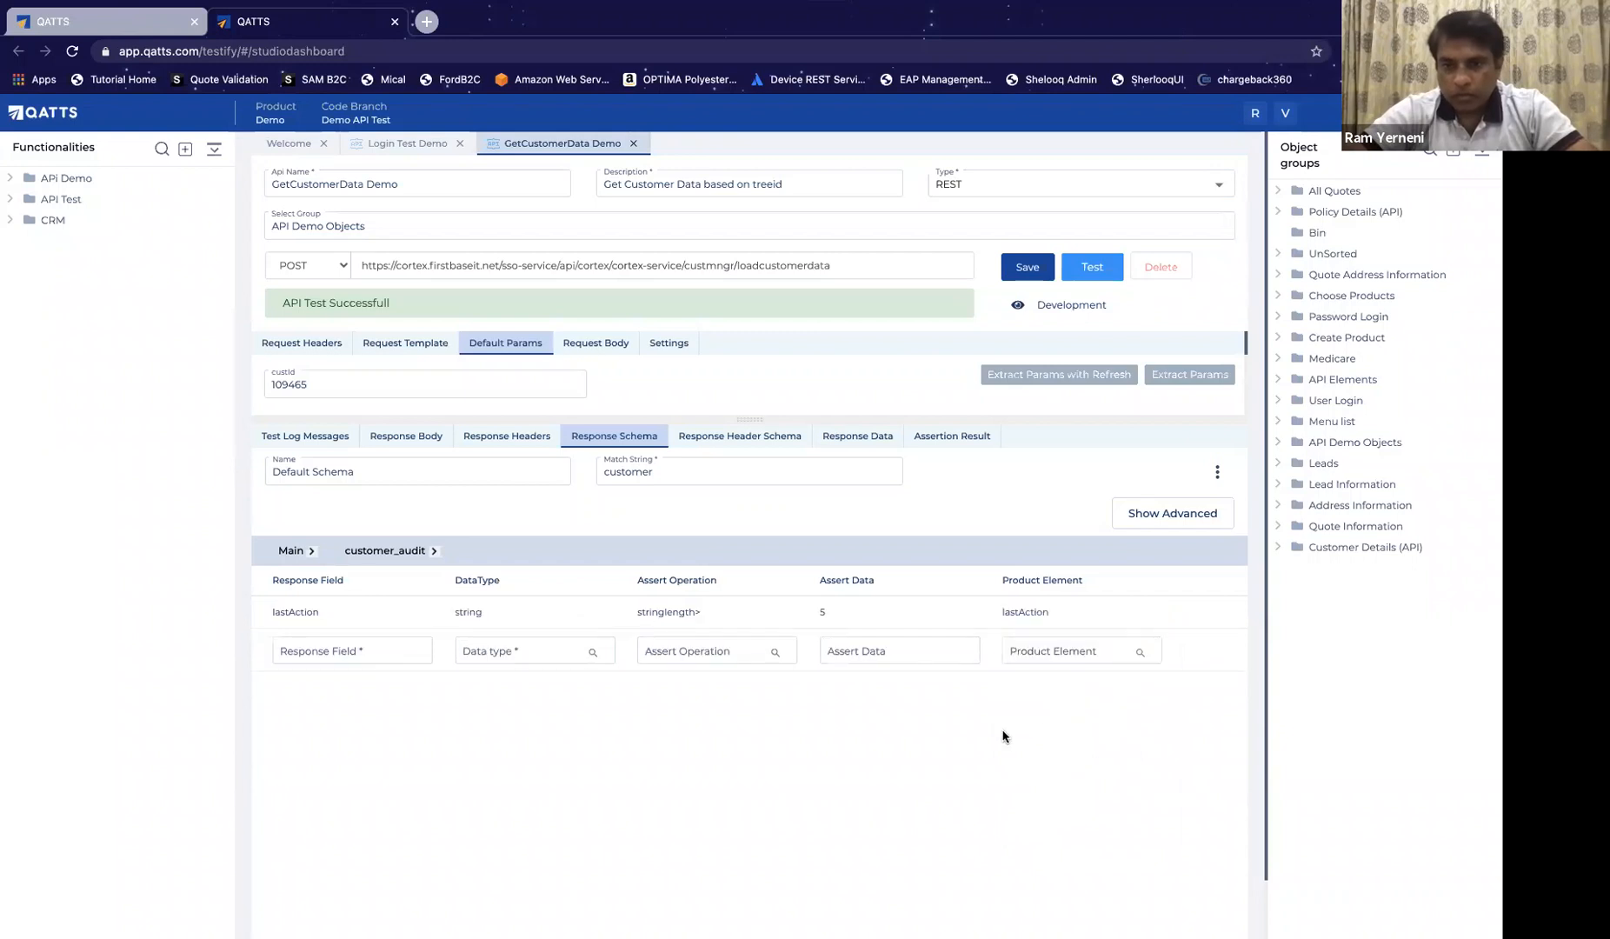
Step: Enter customerName as a second response field in the customer_audit schema, copying the field name from the response body
left_click(350, 648)
type("c")
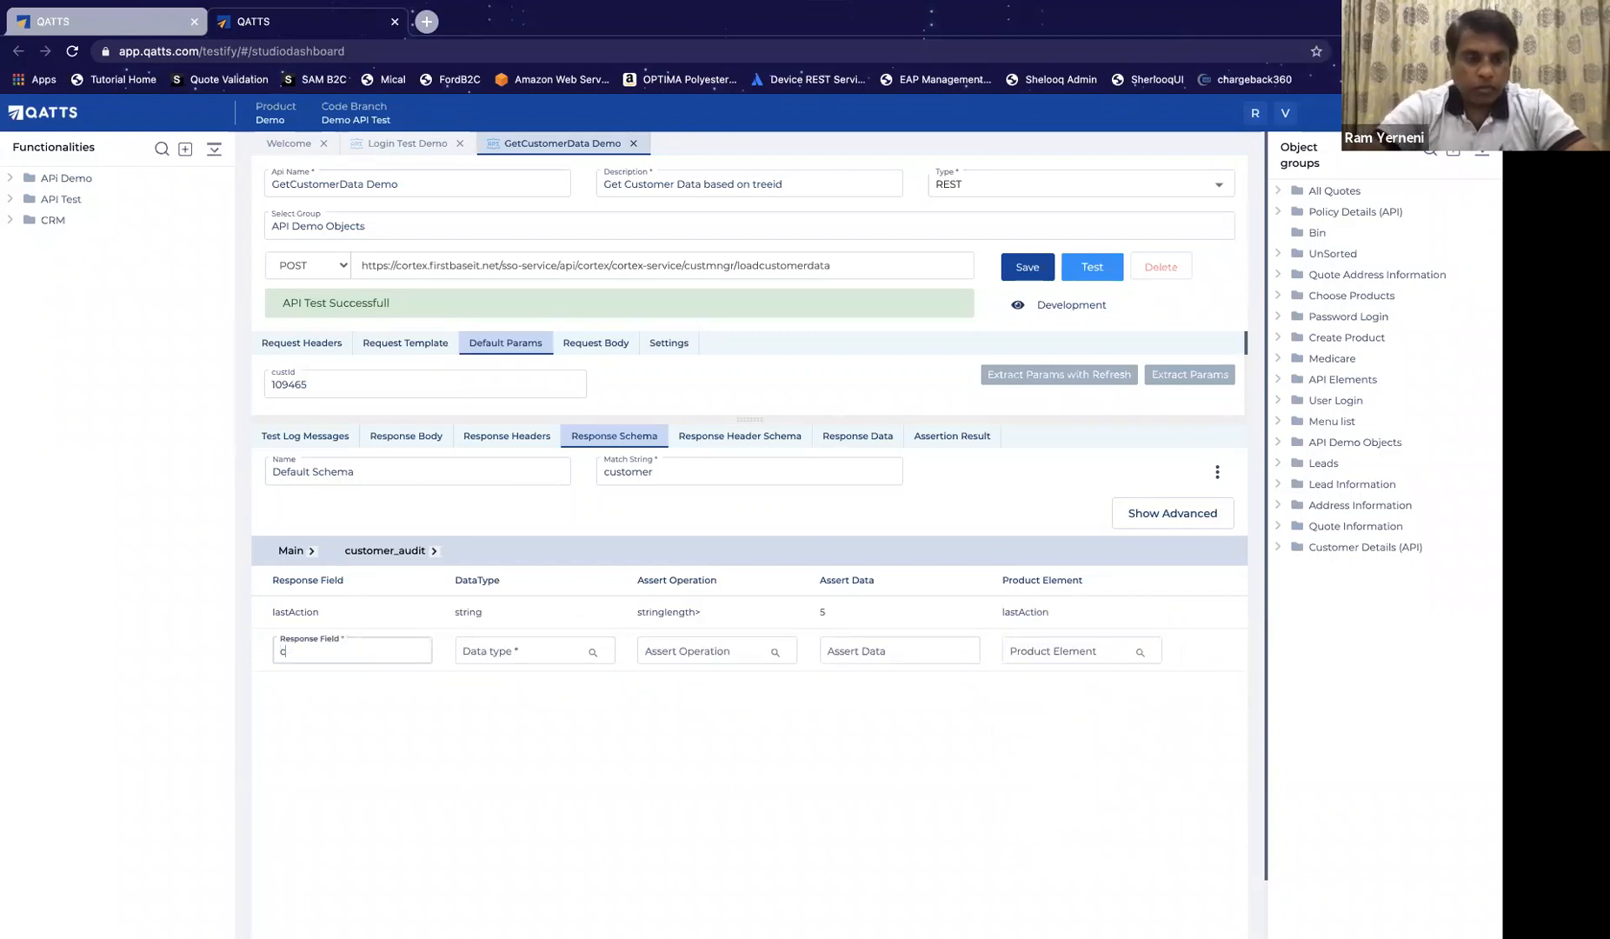
key("BackSpace")
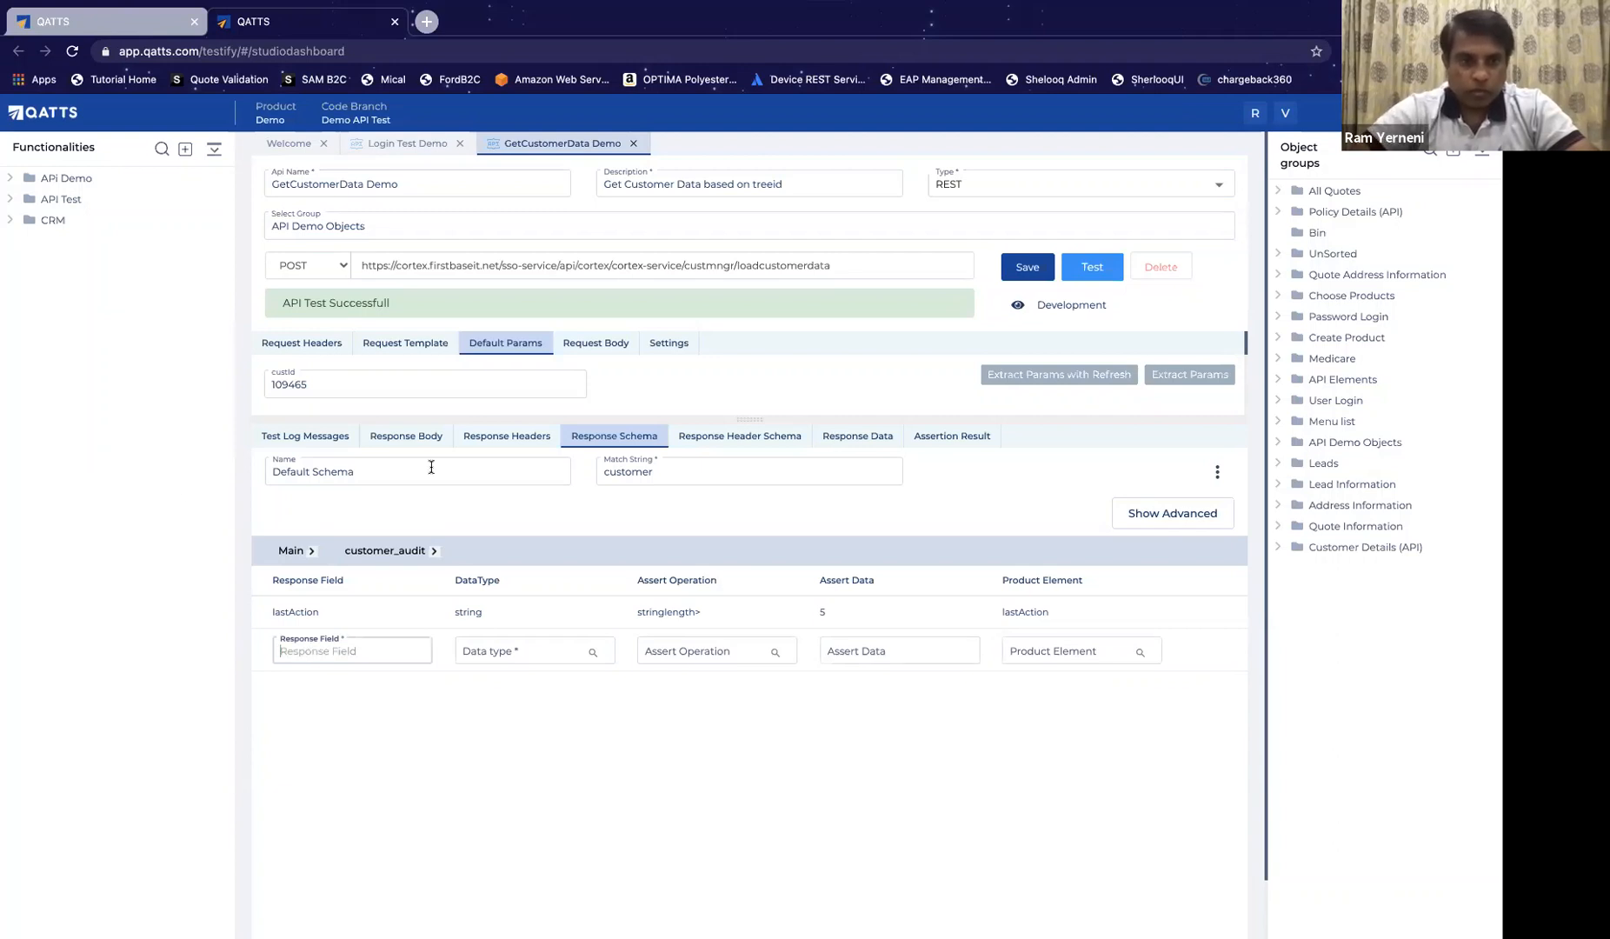
left_click(417, 438)
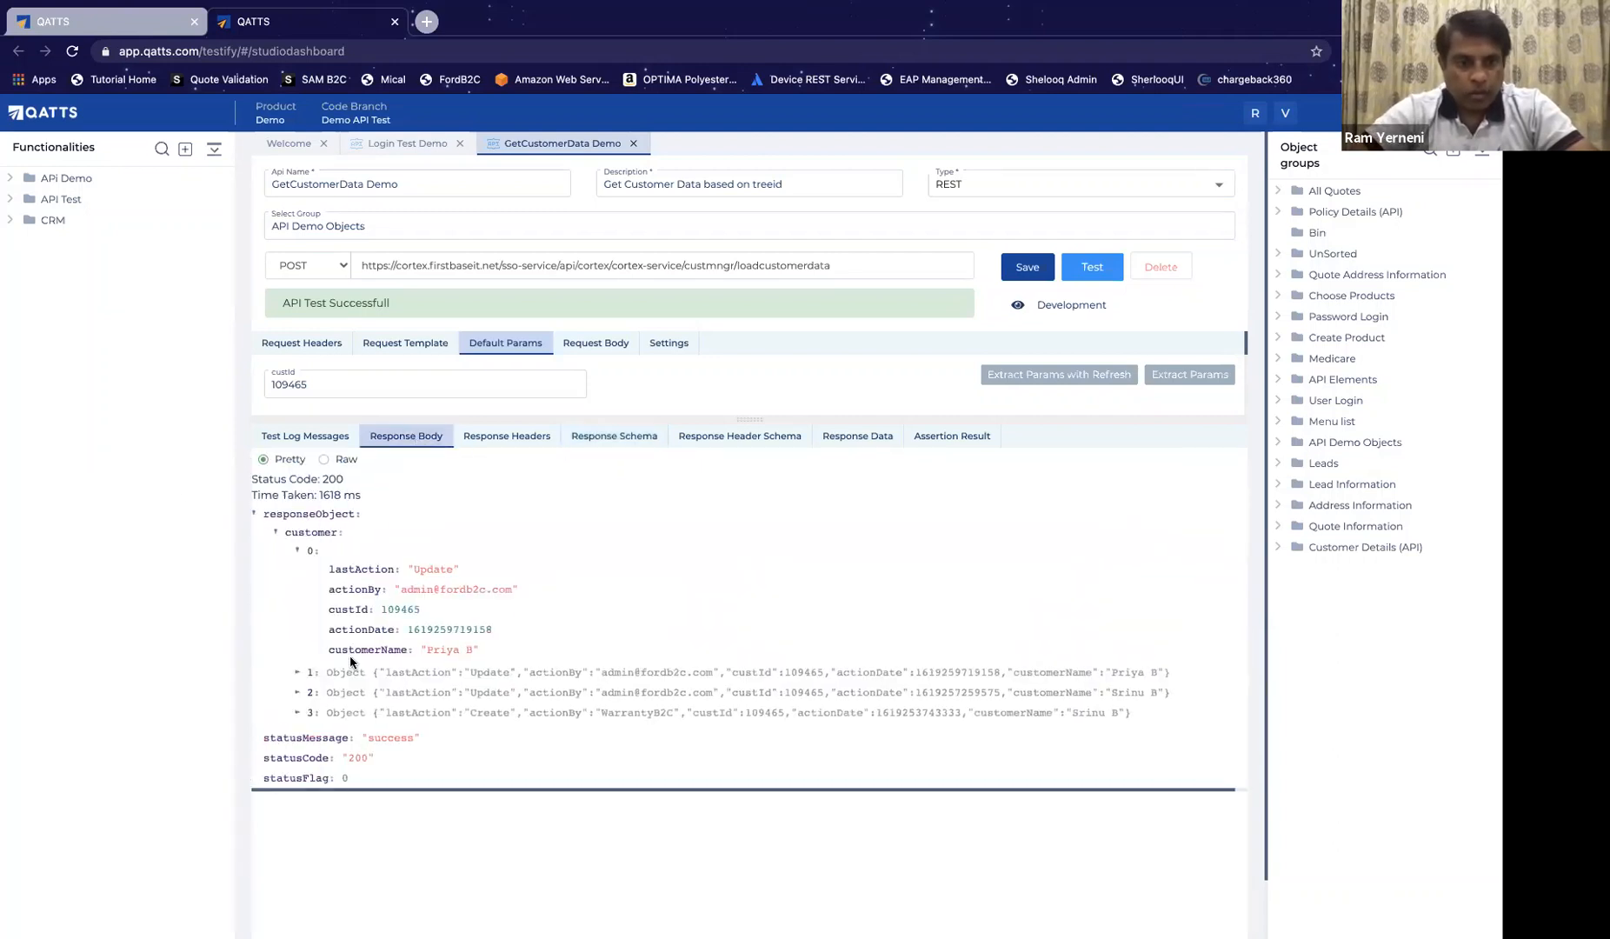
double_click(371, 652)
key("ctrl+c")
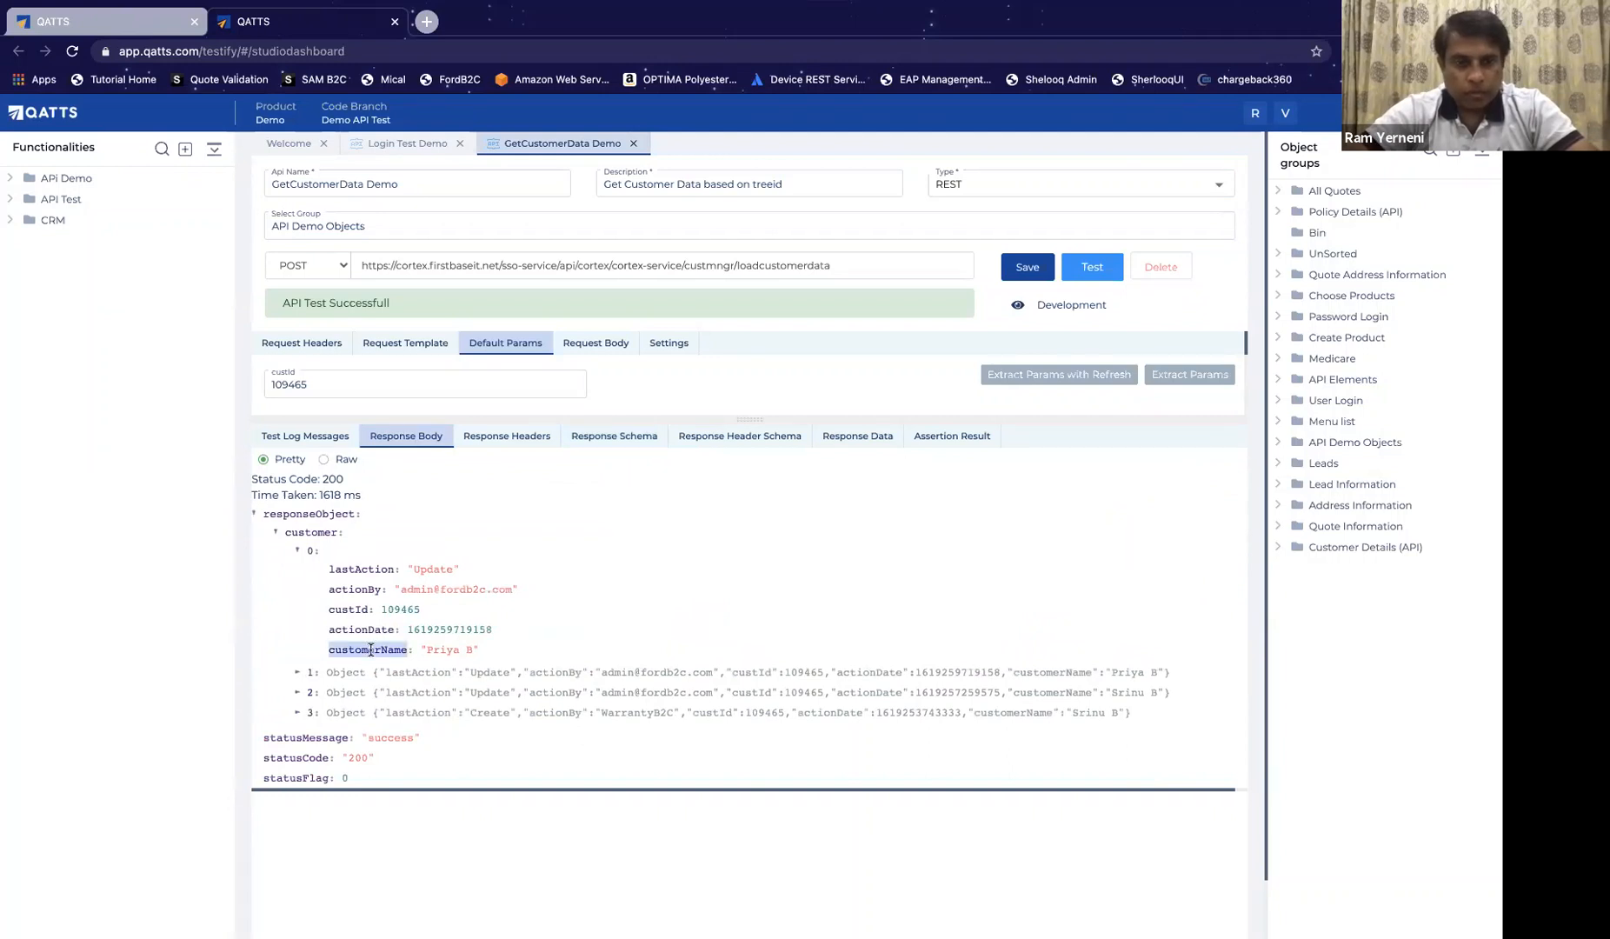
left_click(514, 438)
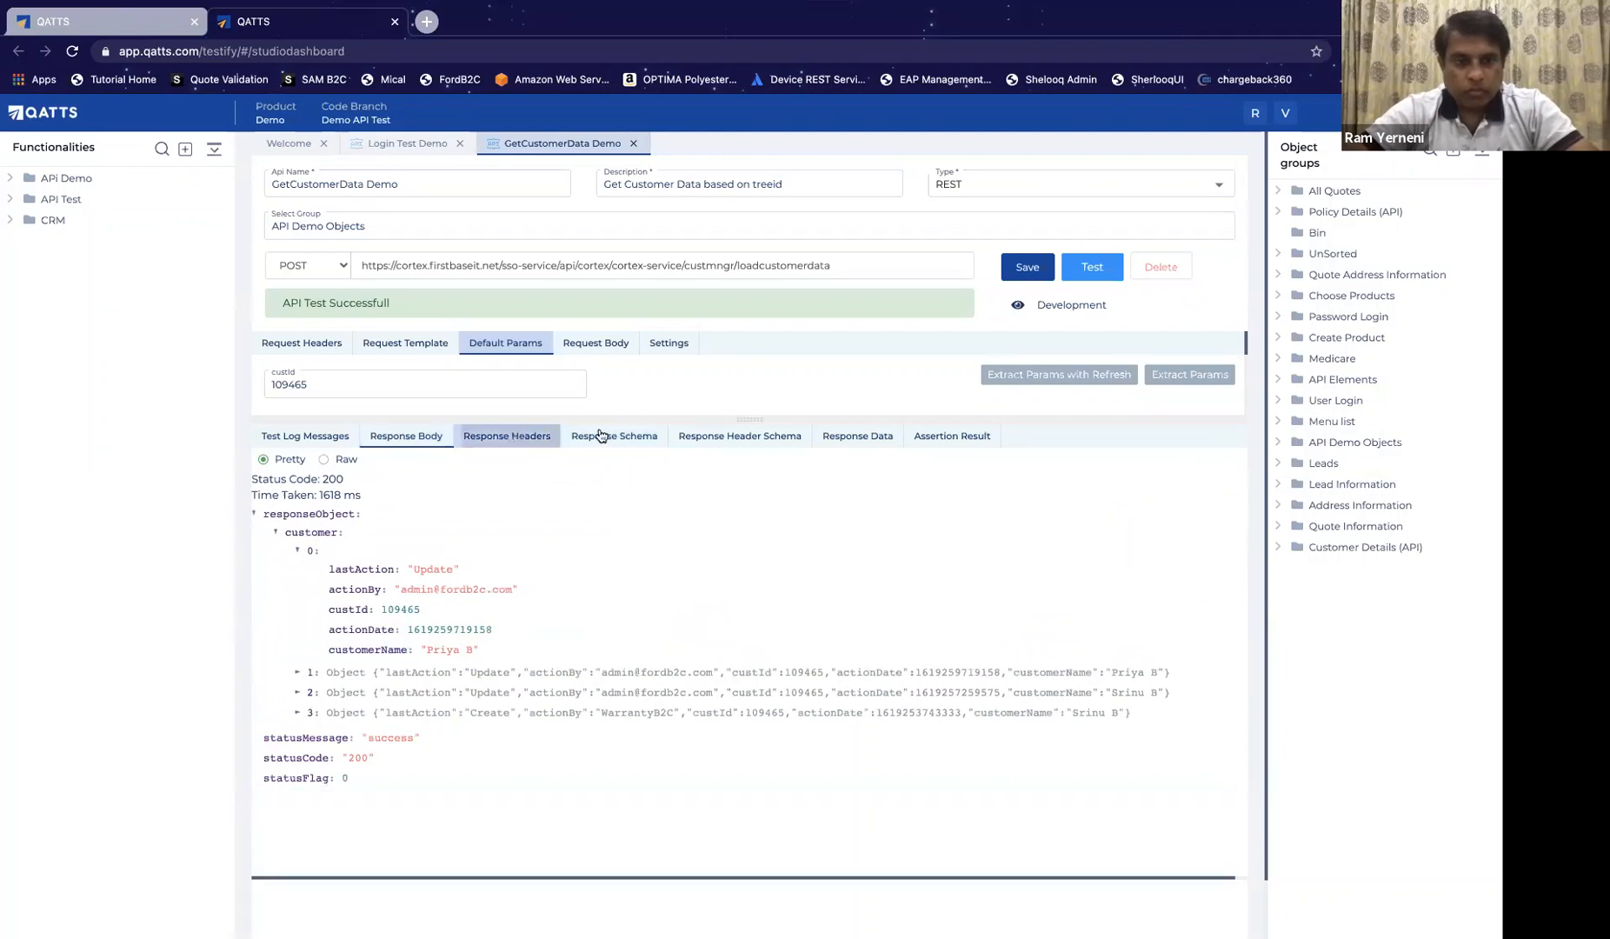
left_click(602, 437)
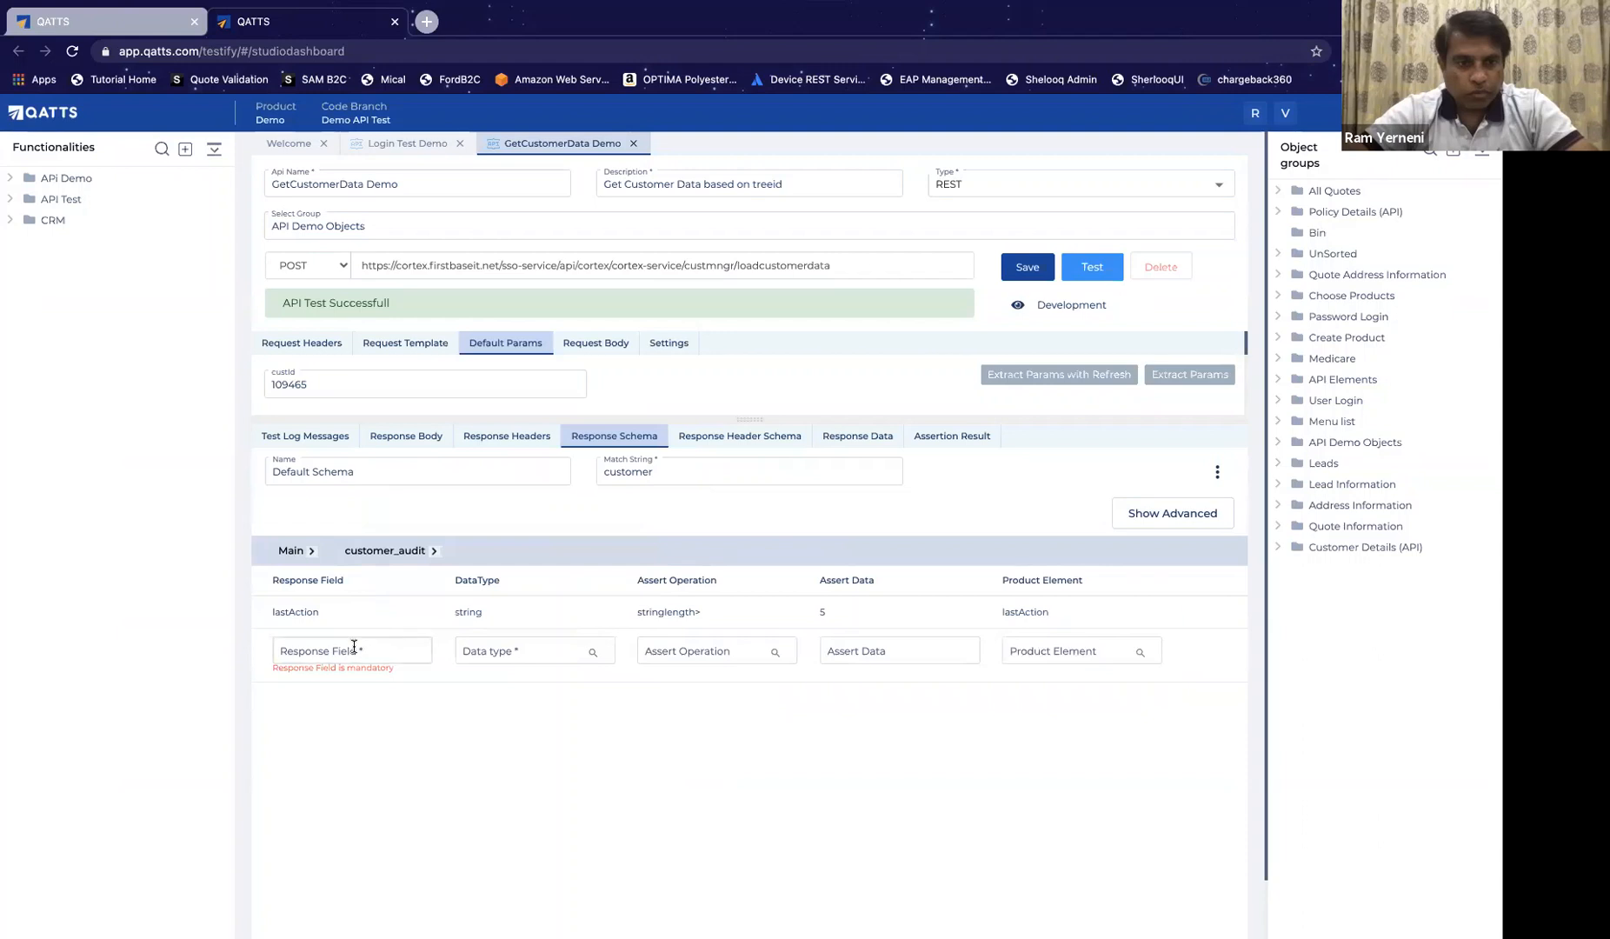
left_click(357, 651)
key("ctrl+v")
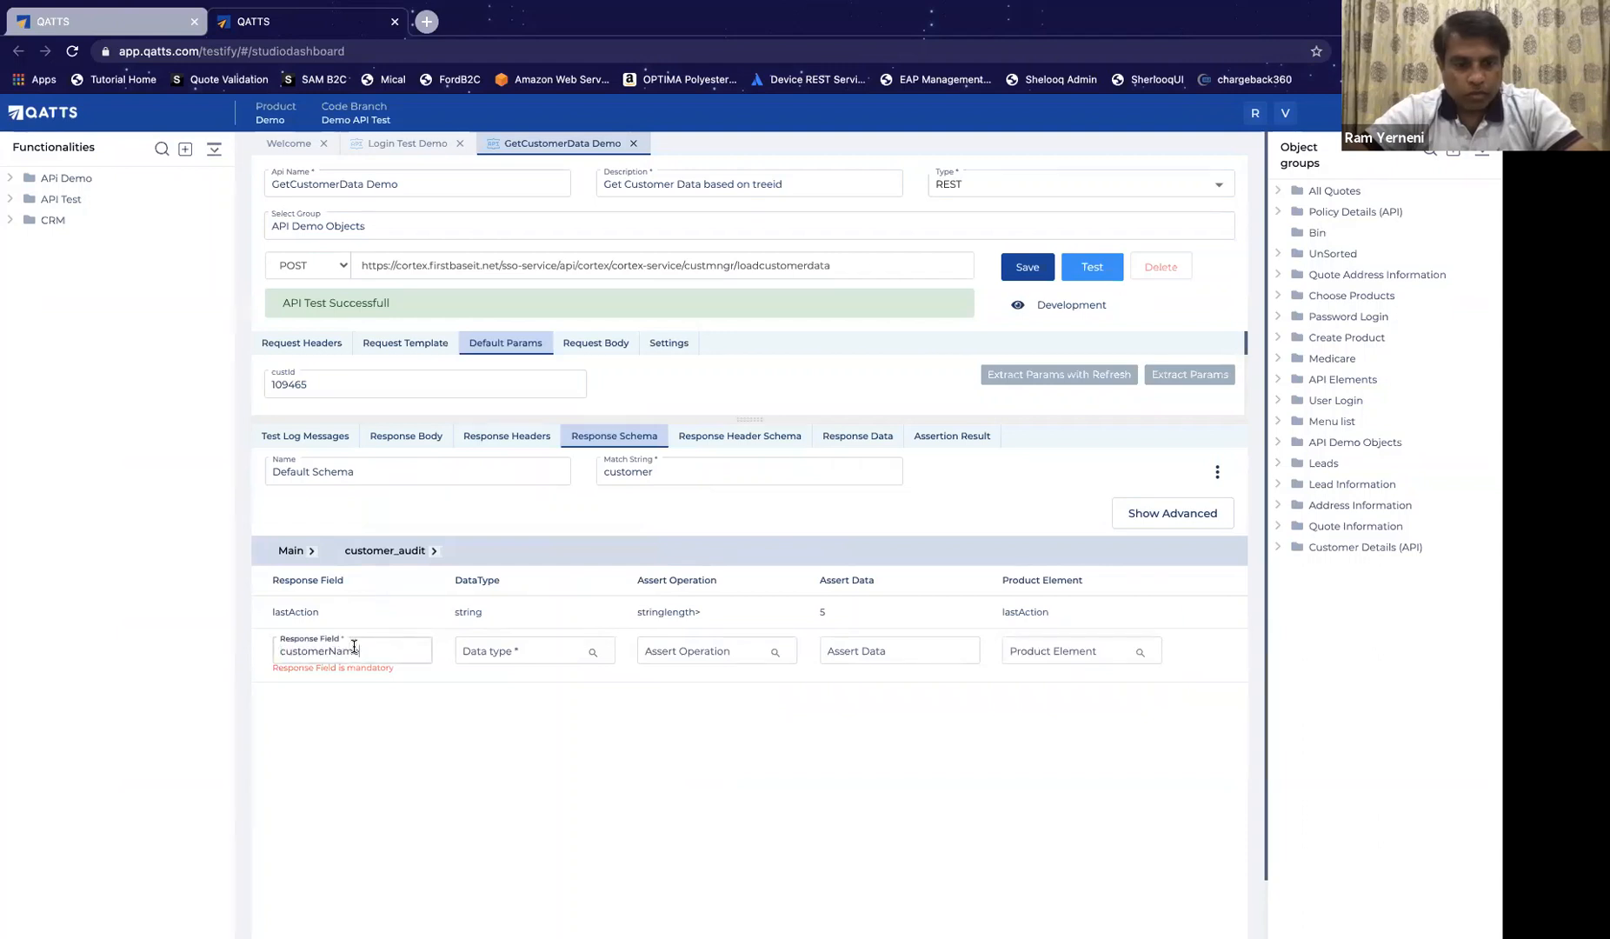
Step: Give the customerName row data type String and the assertion stringlength> with assert data 5
left_click(498, 653)
left_click(487, 705)
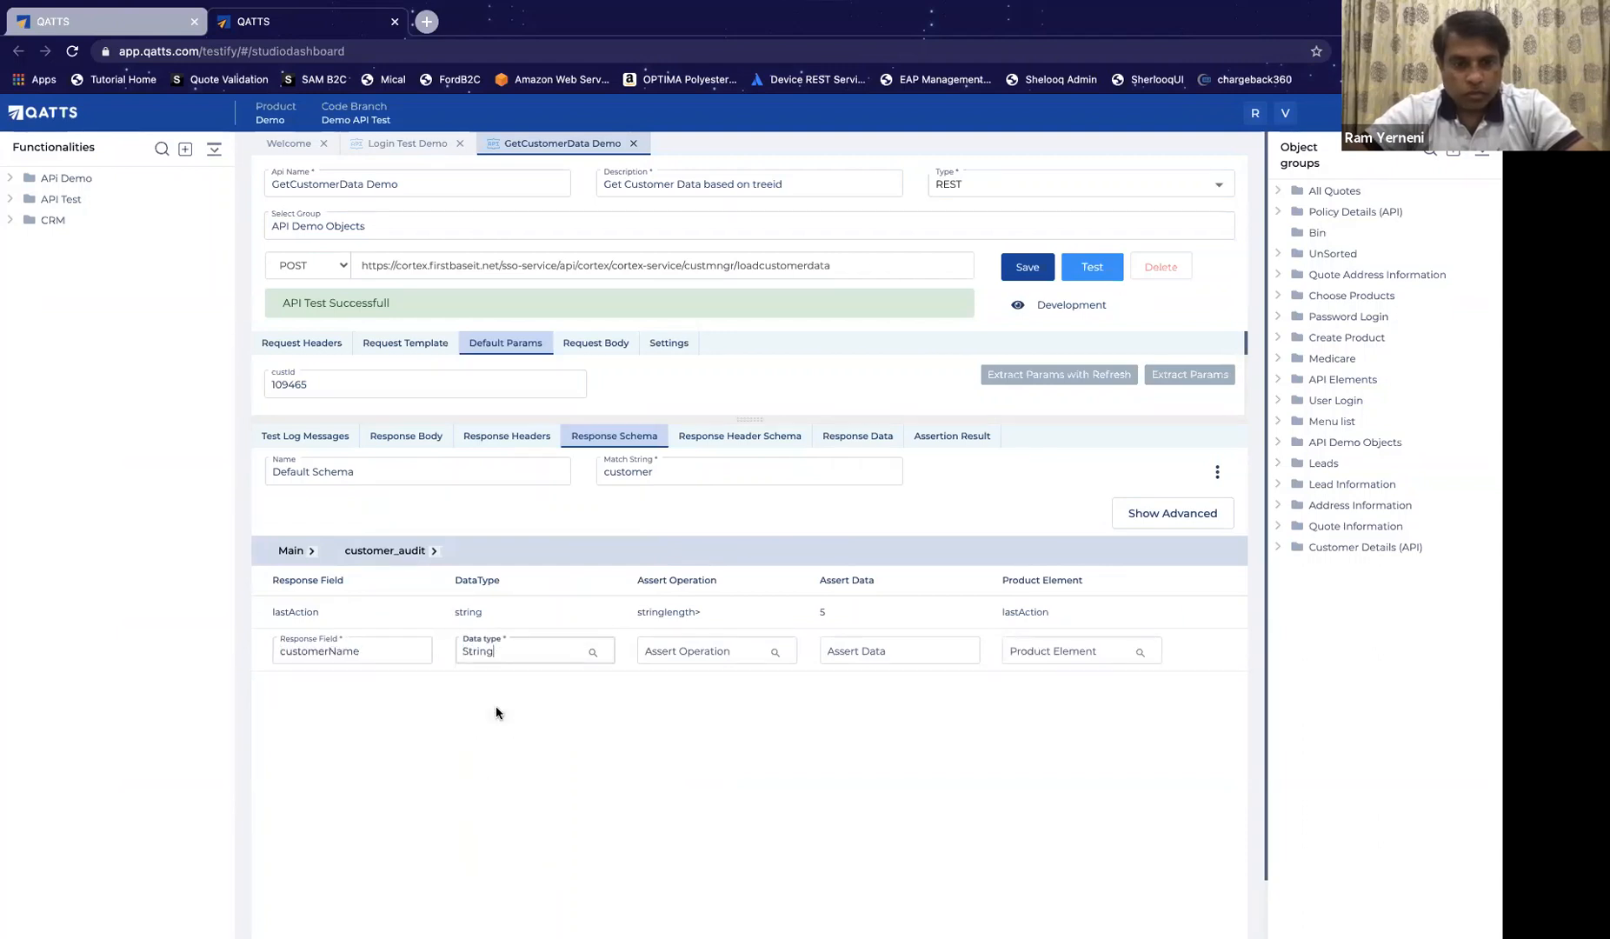
left_click(686, 656)
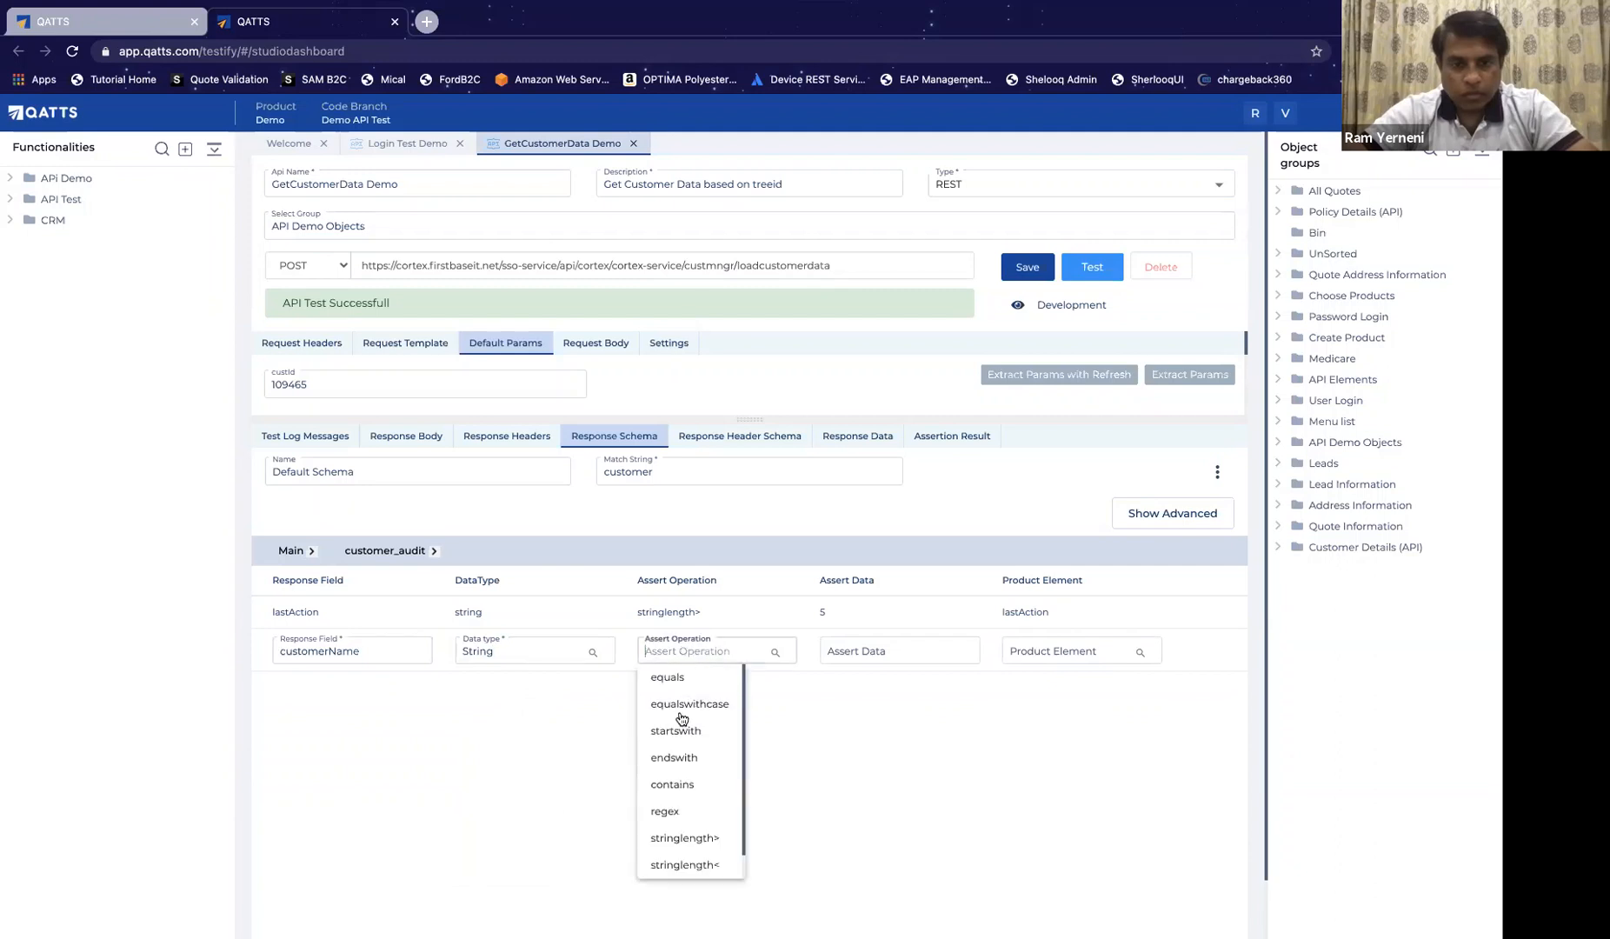
left_click(670, 844)
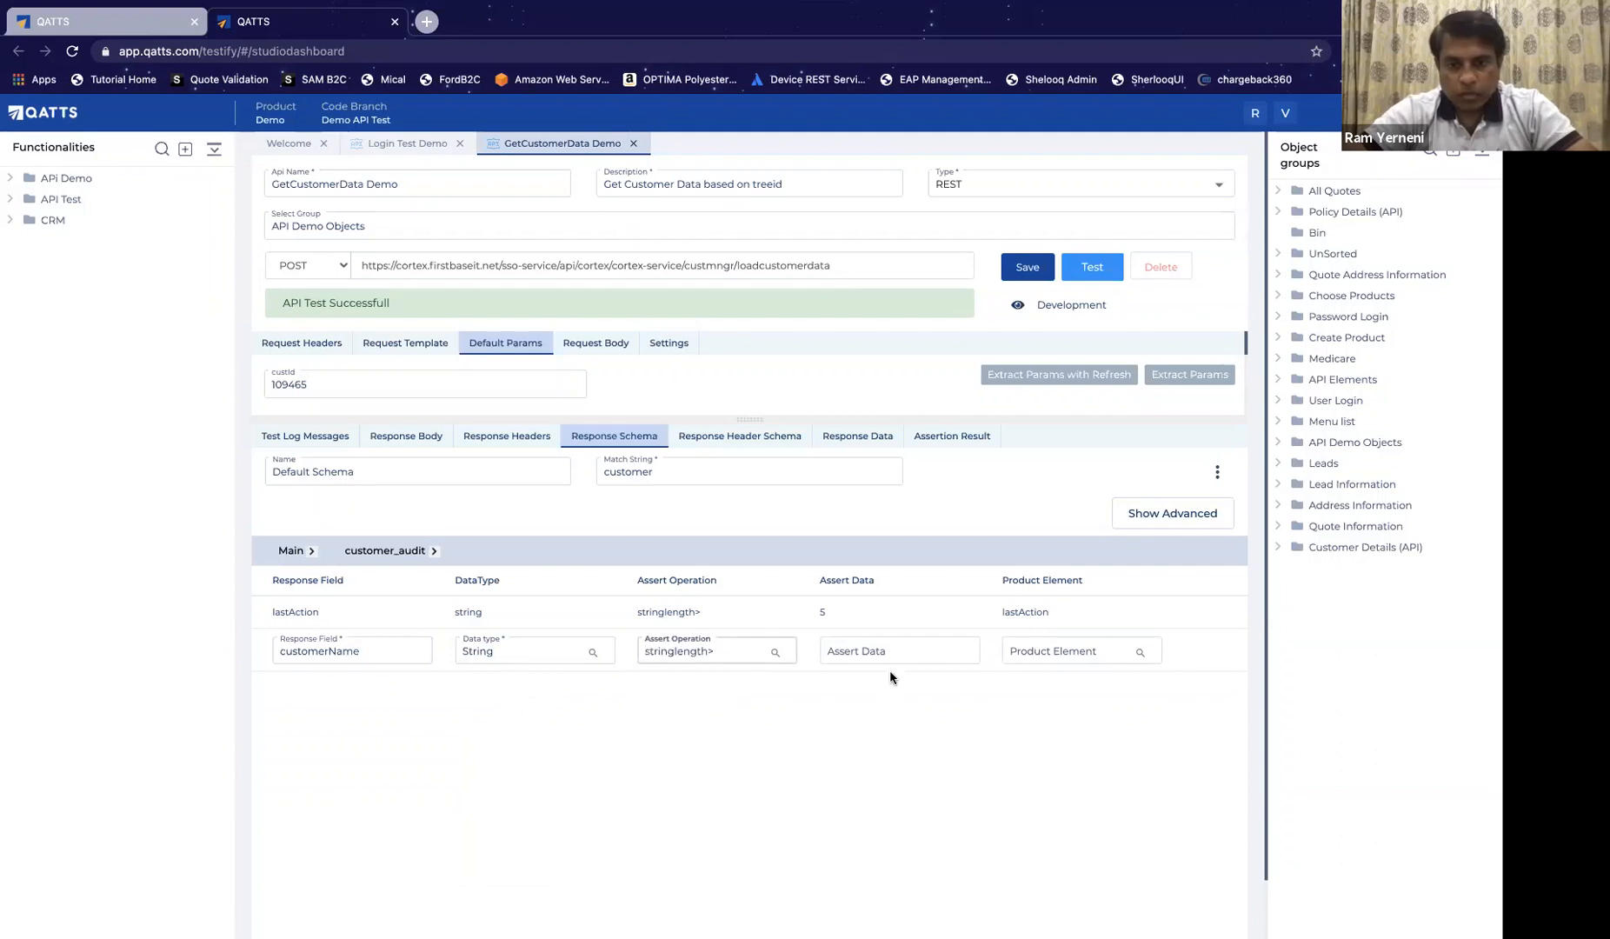
left_click(886, 651)
type("5")
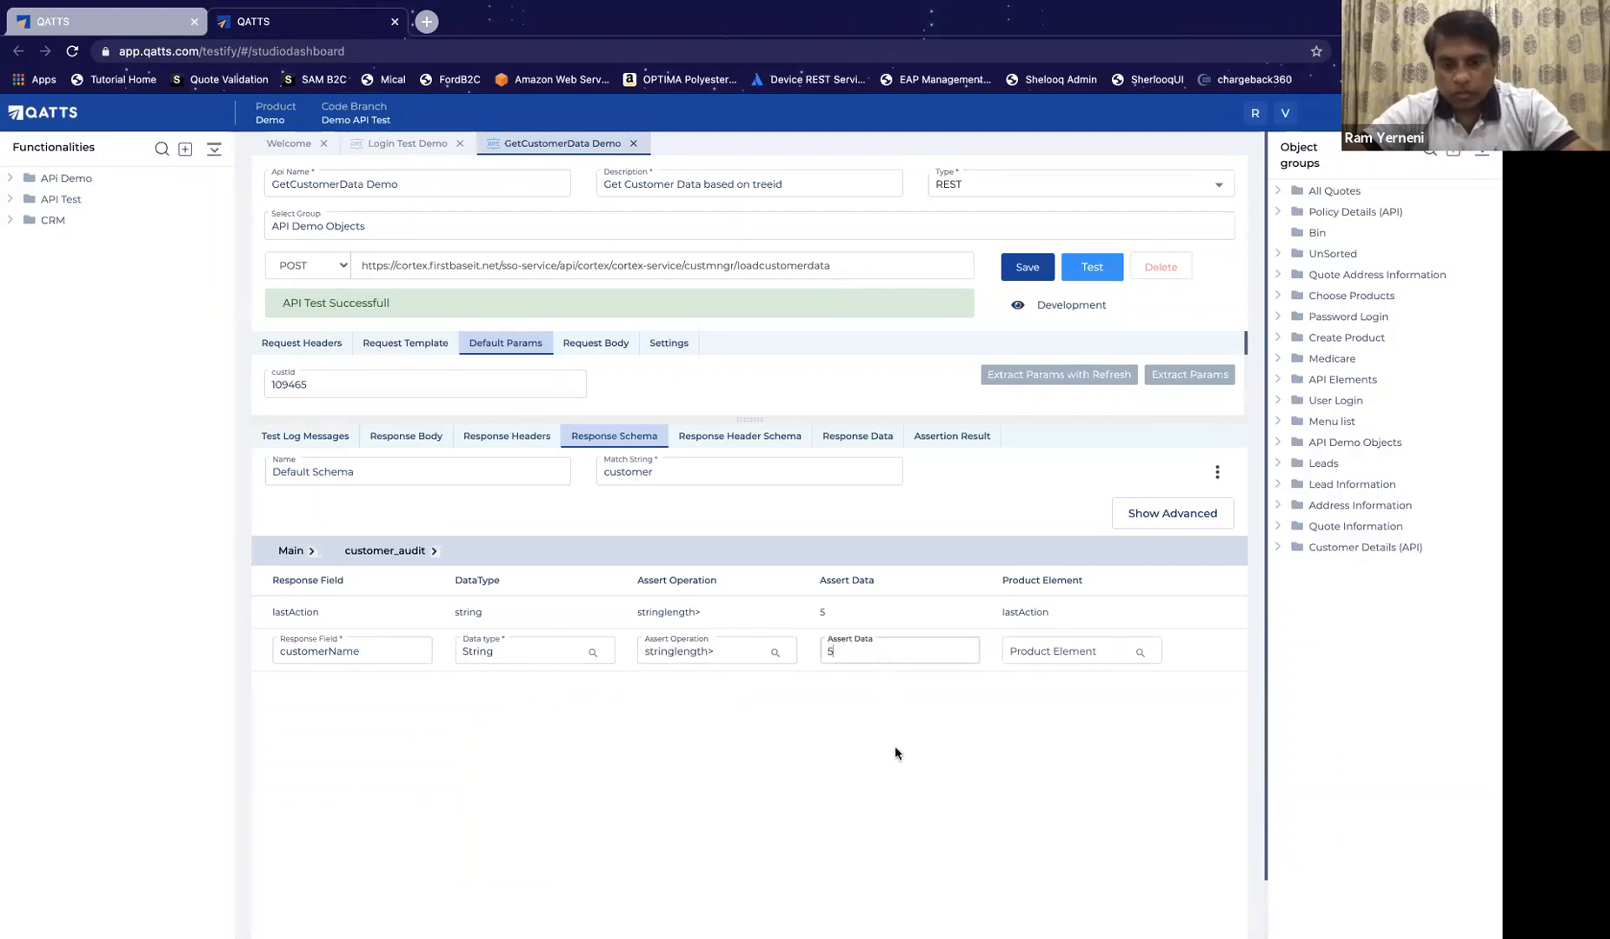
key("Return")
Step: Map the customerName row to the product element customerName
left_click(1042, 644)
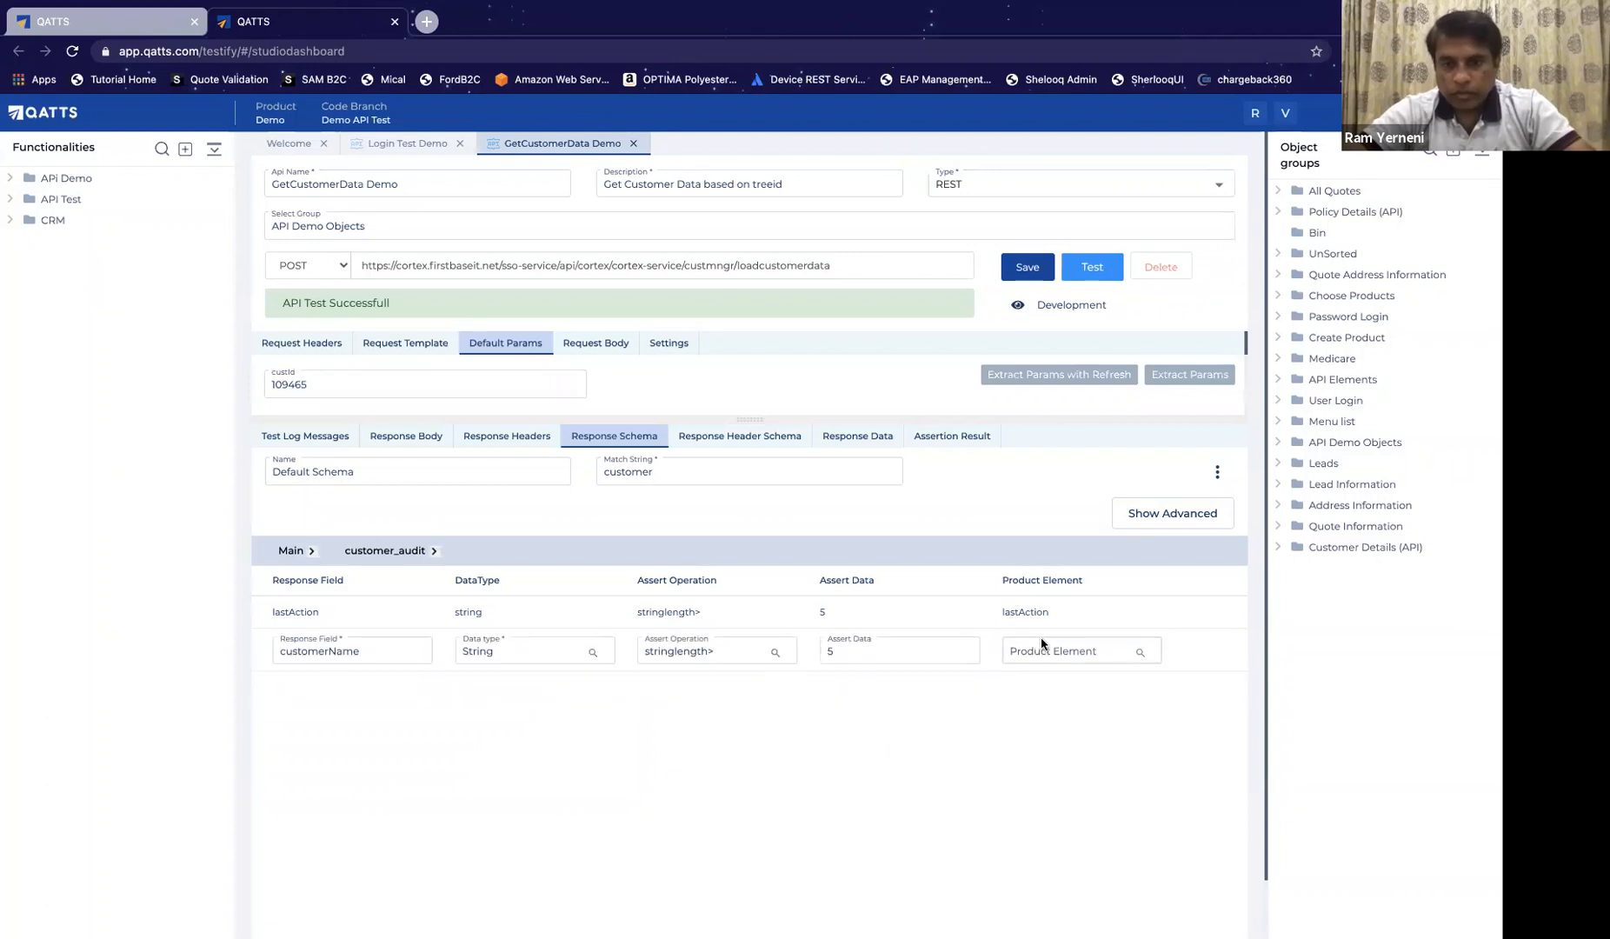
left_click(1038, 651)
type("Cus")
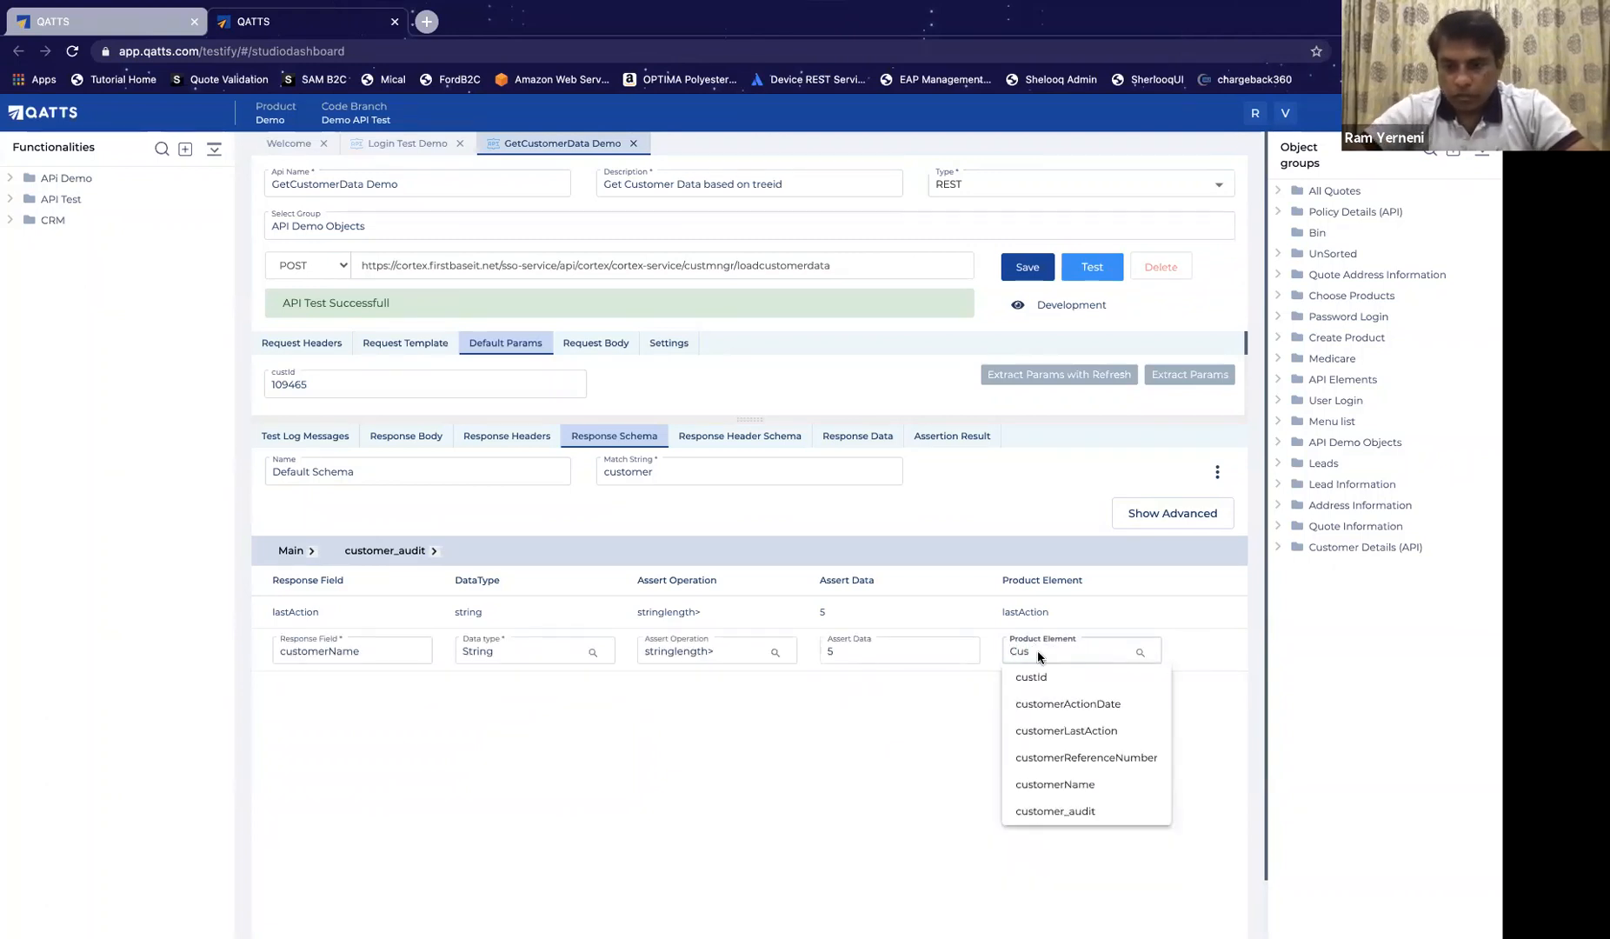
left_click(1054, 784)
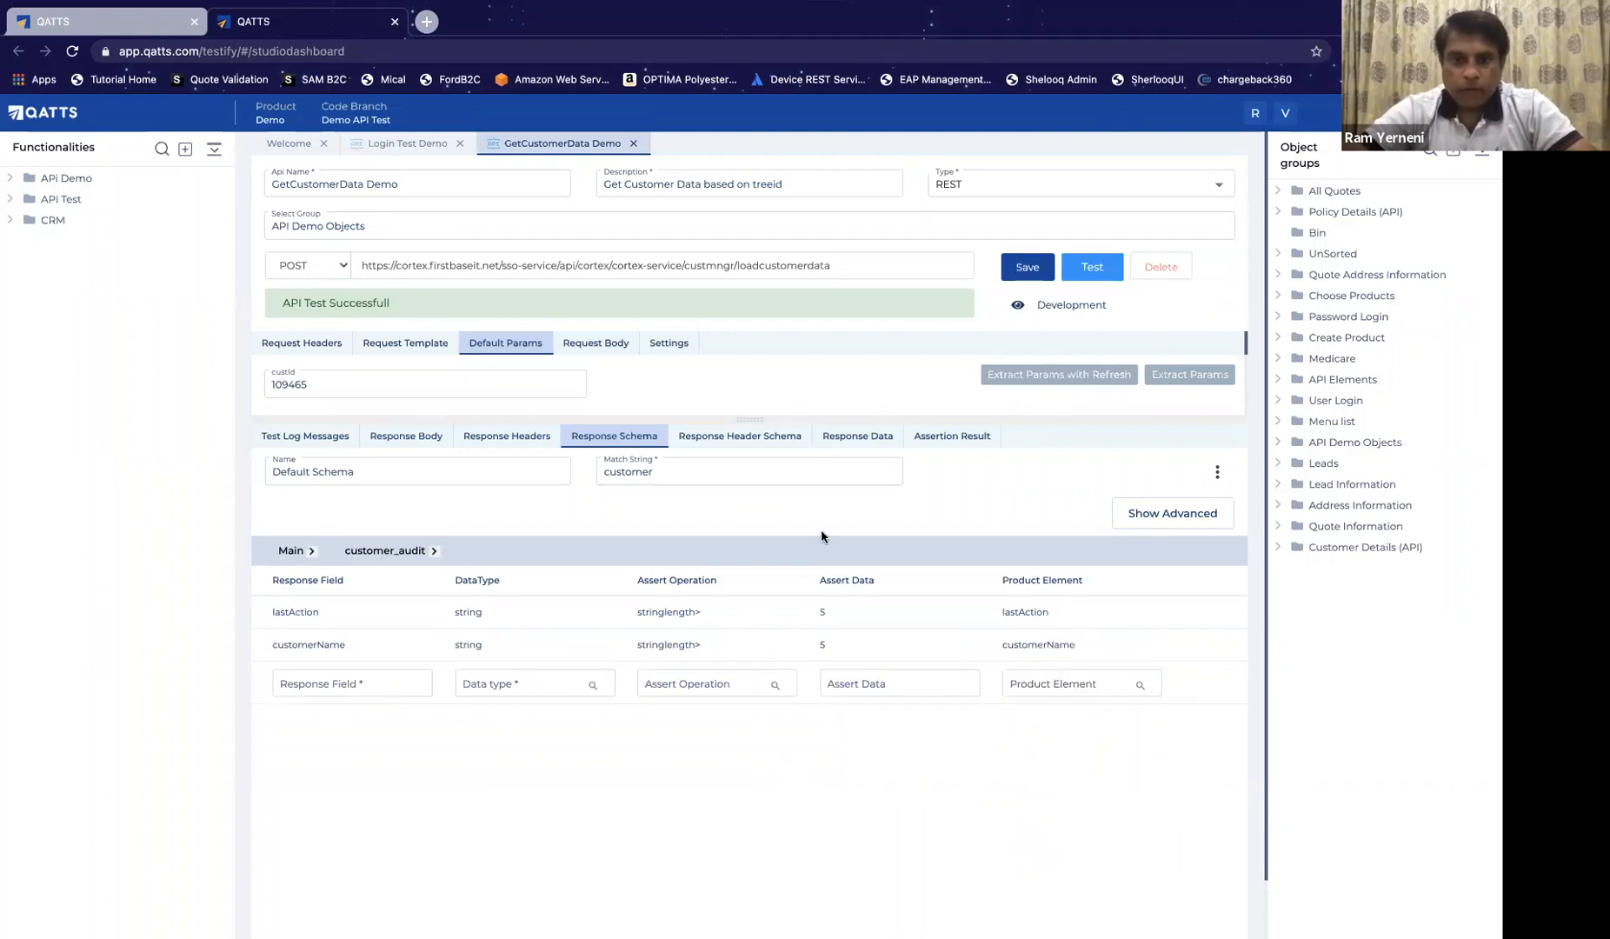
Step: Save the API and enter statusMessage as a new response field in the Main schema, copying the field name from the response body
left_click(1030, 266)
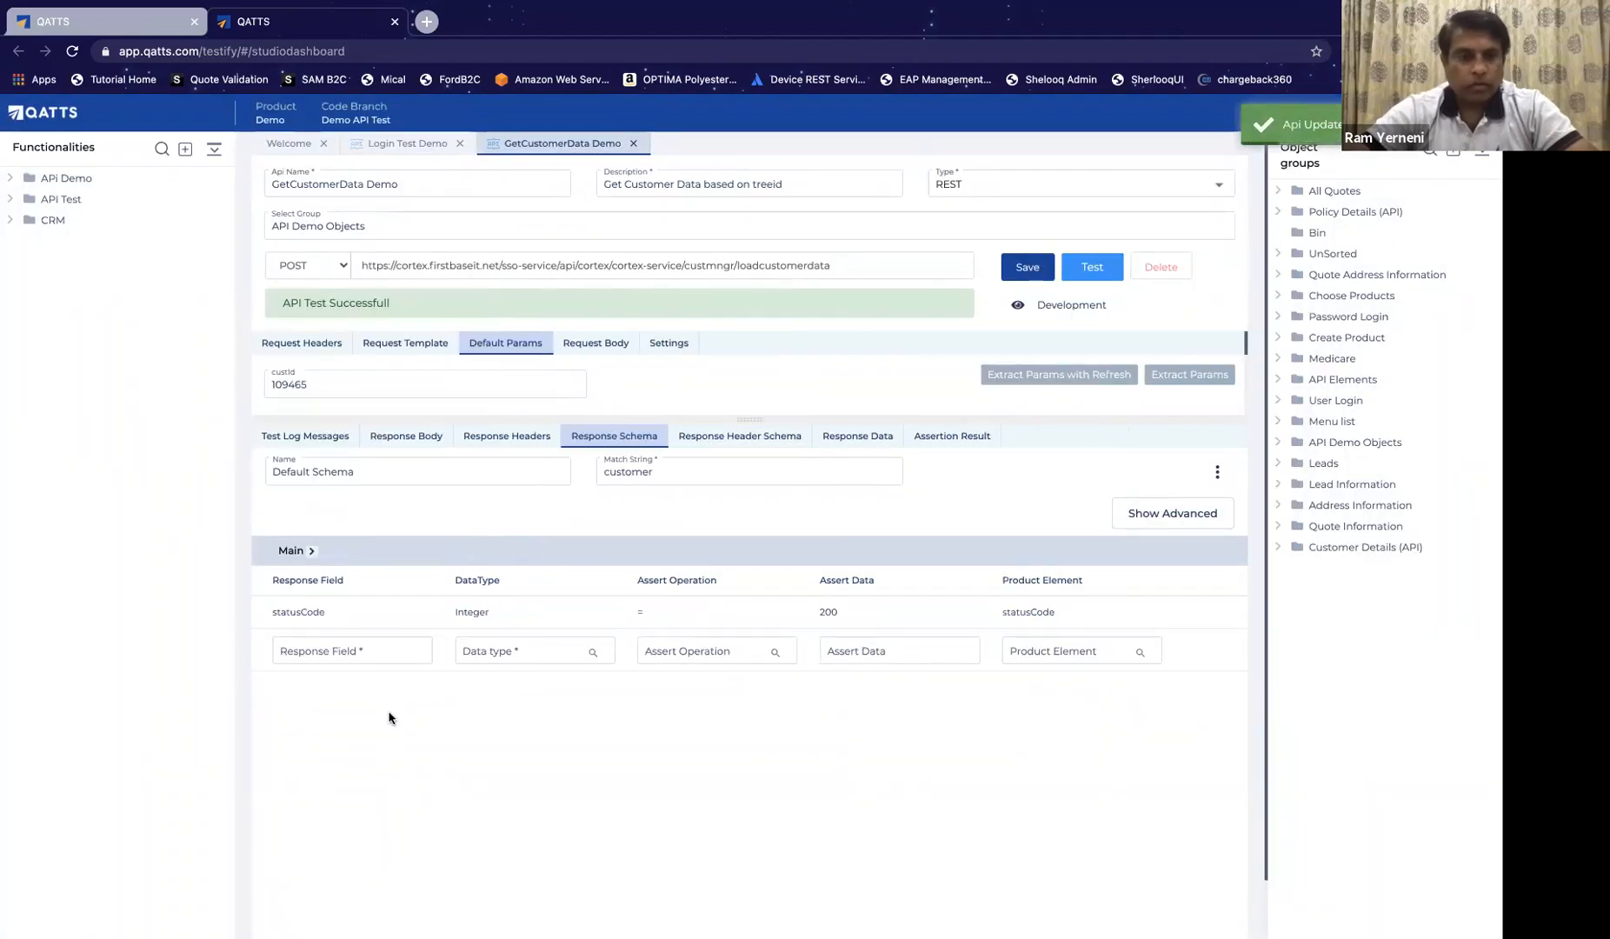
left_click(384, 653)
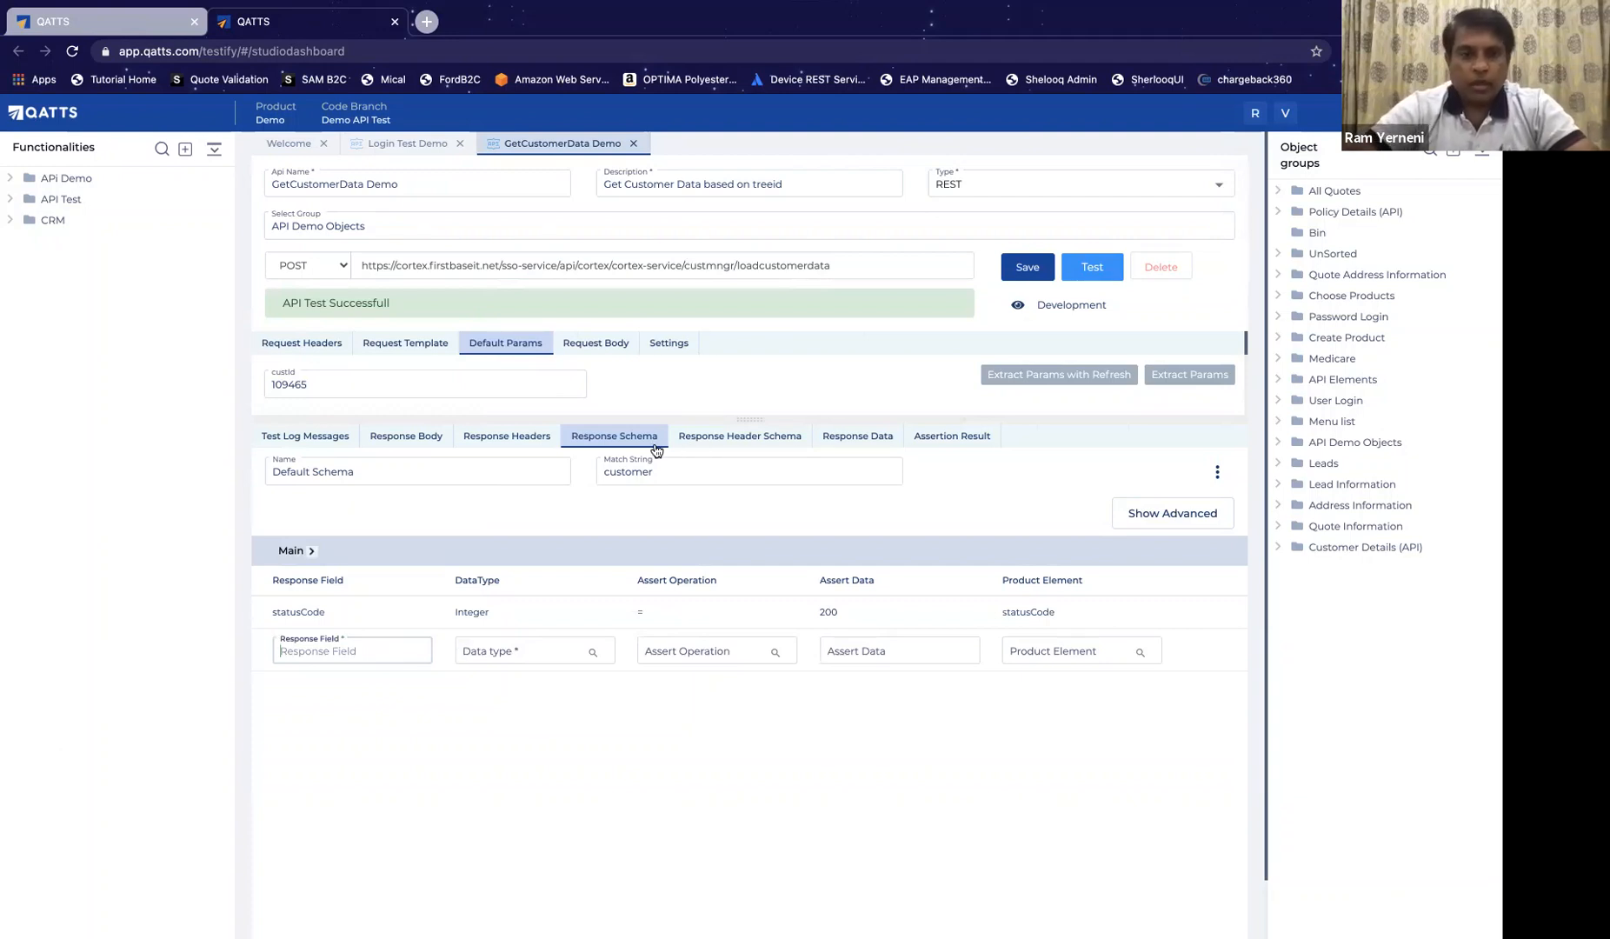
left_click(428, 443)
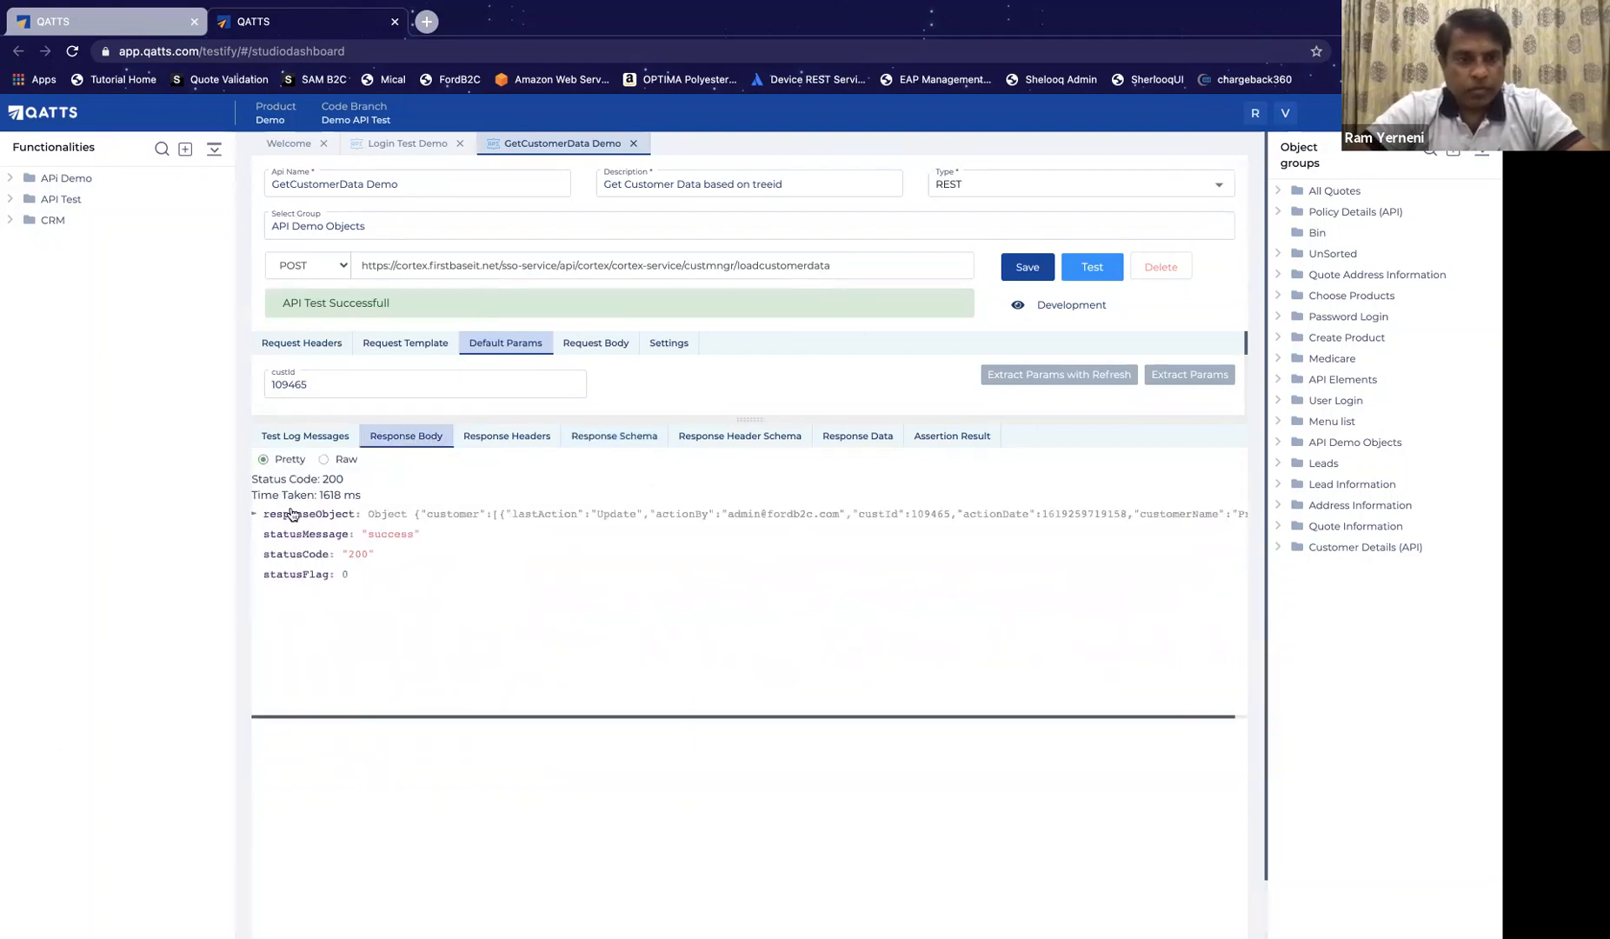
left_click(255, 515)
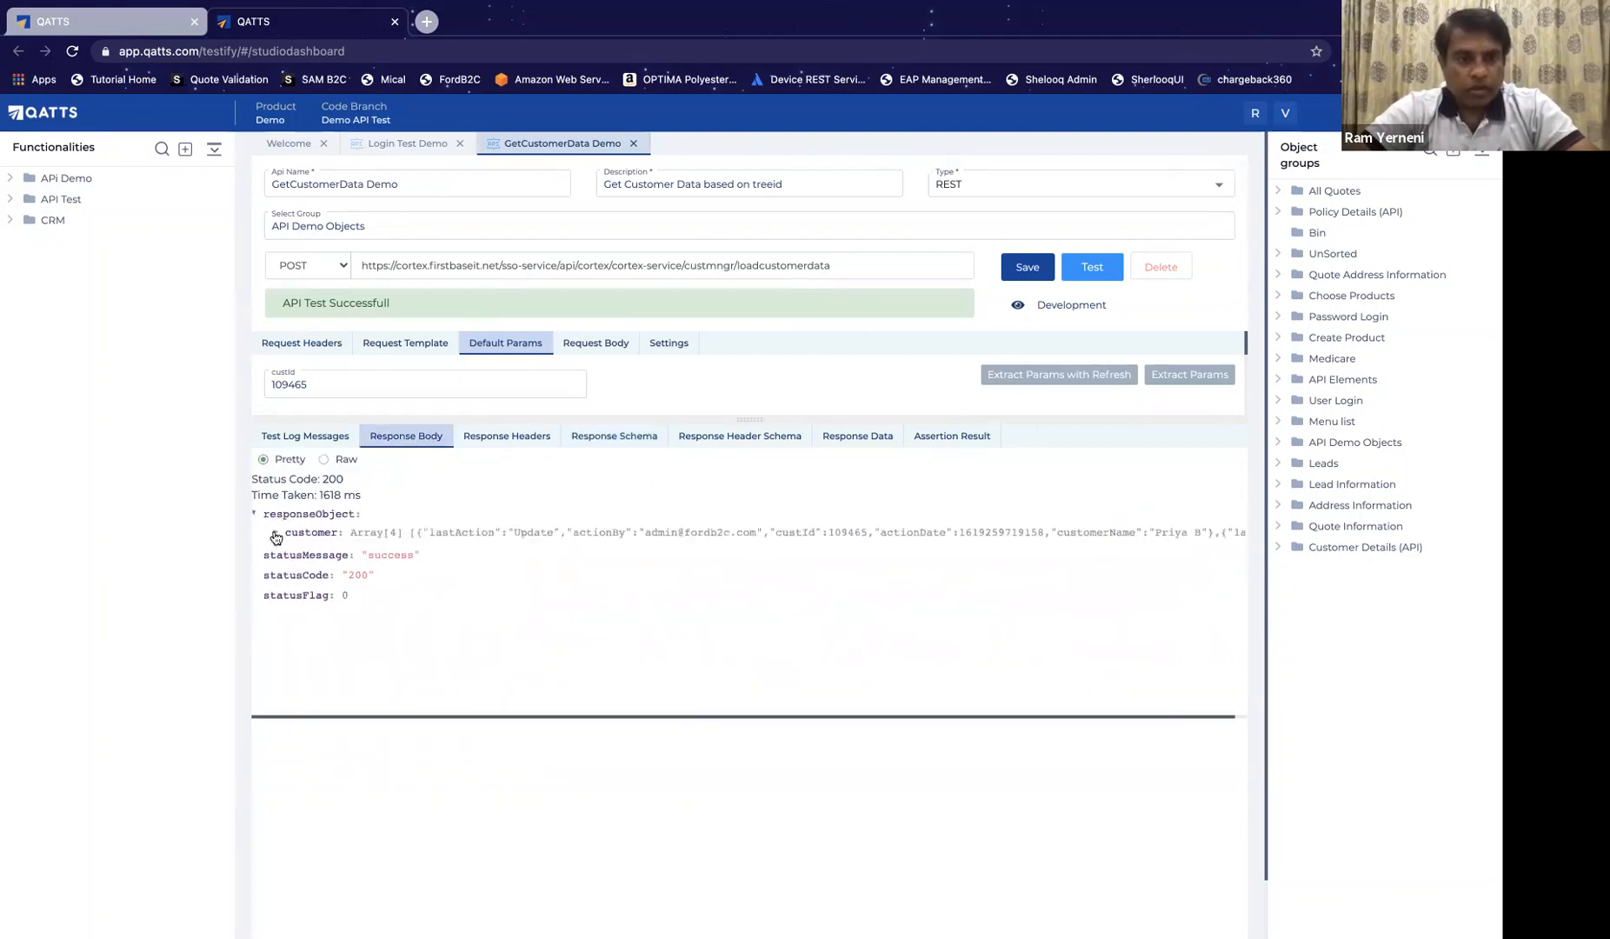
left_click(275, 532)
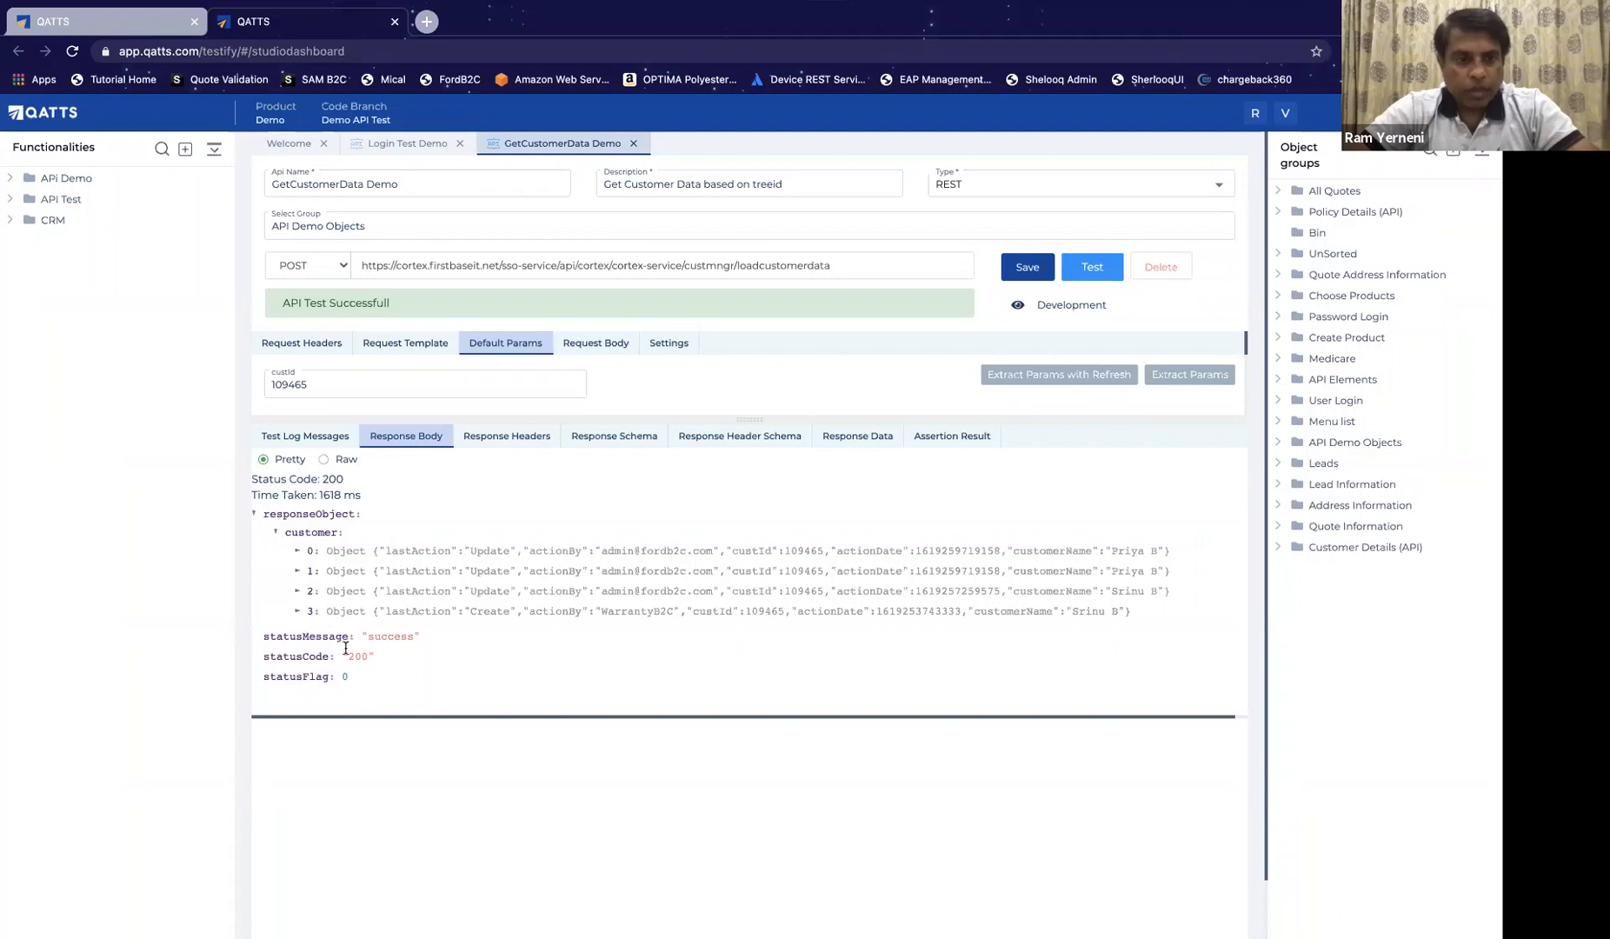
double_click(319, 639)
key("ctrl+c")
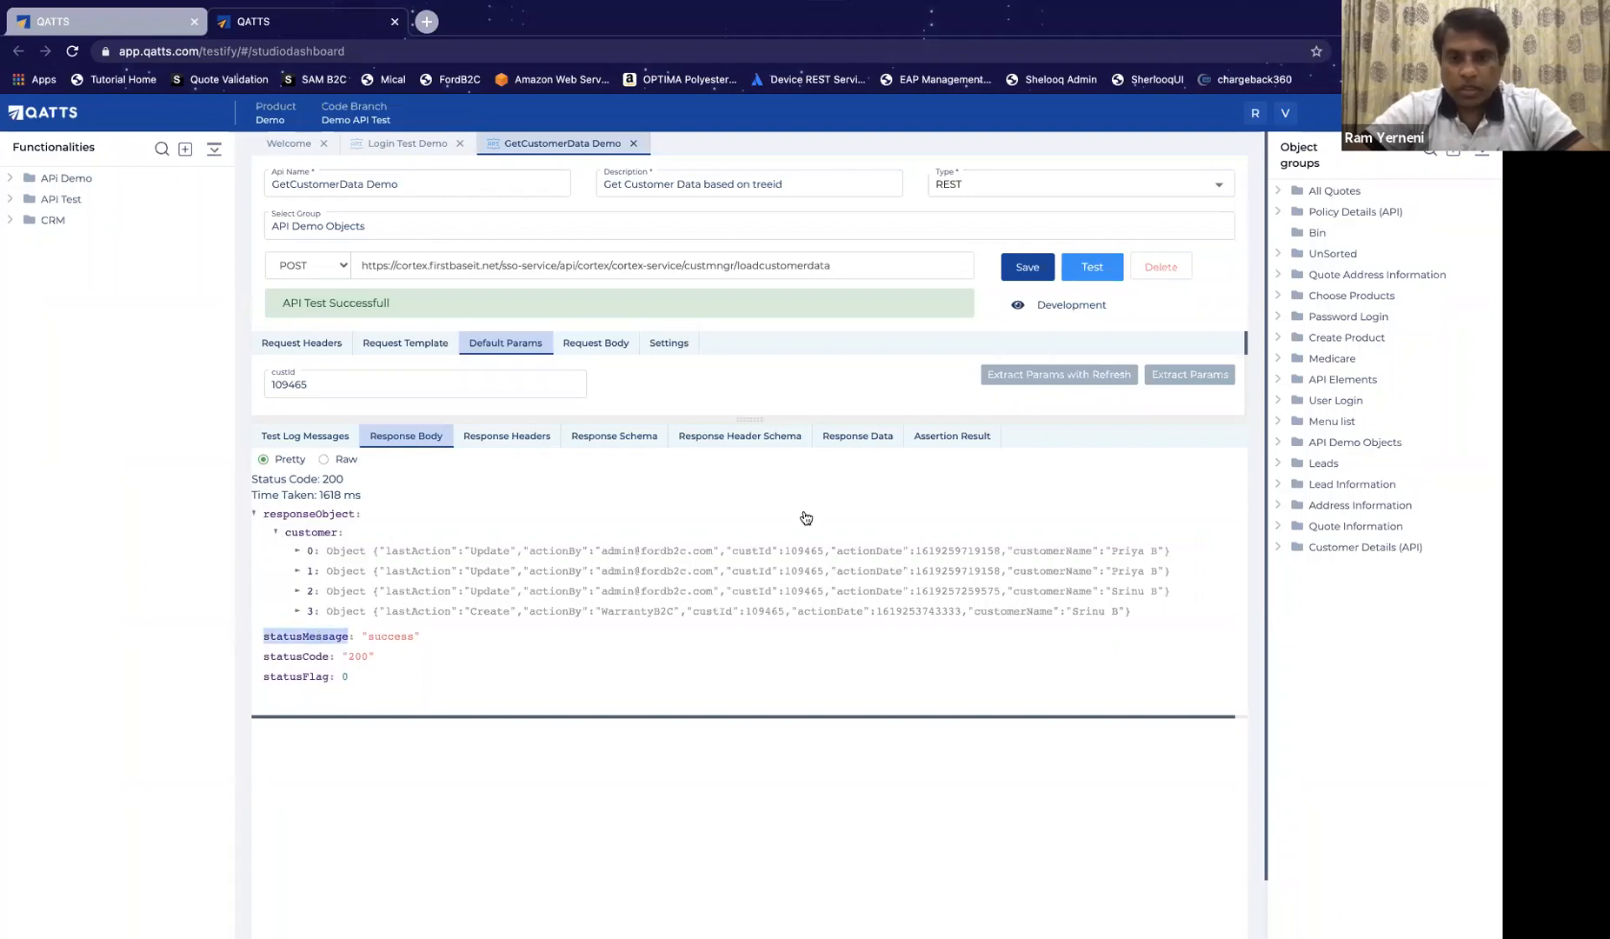
left_click(622, 441)
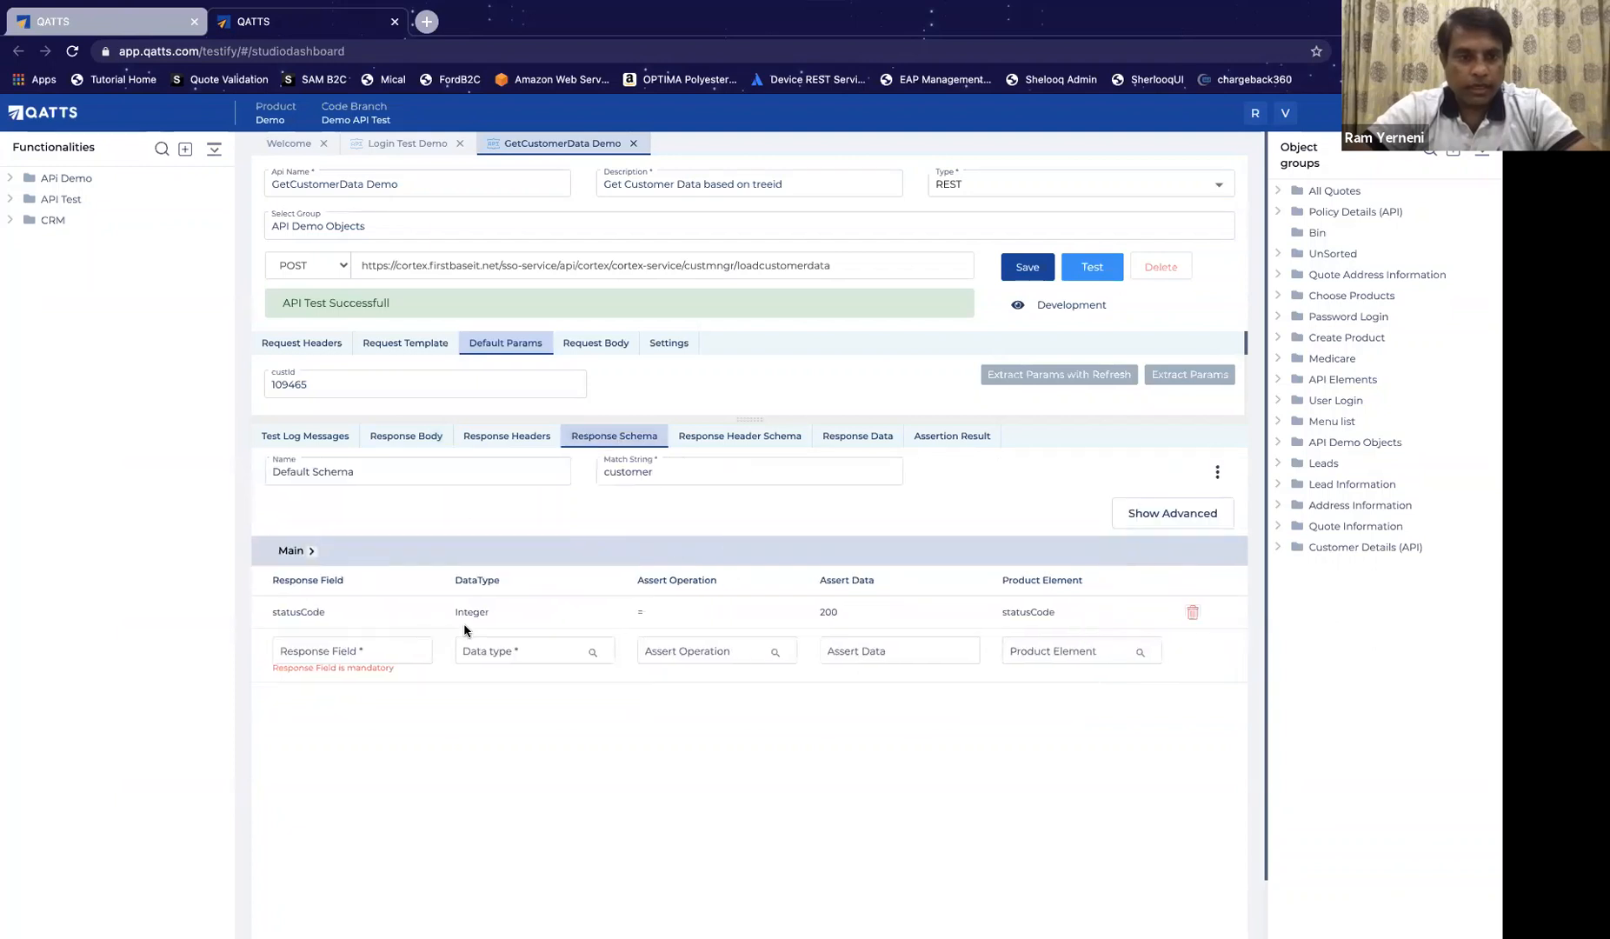
left_click(384, 651)
key("ctrl+v")
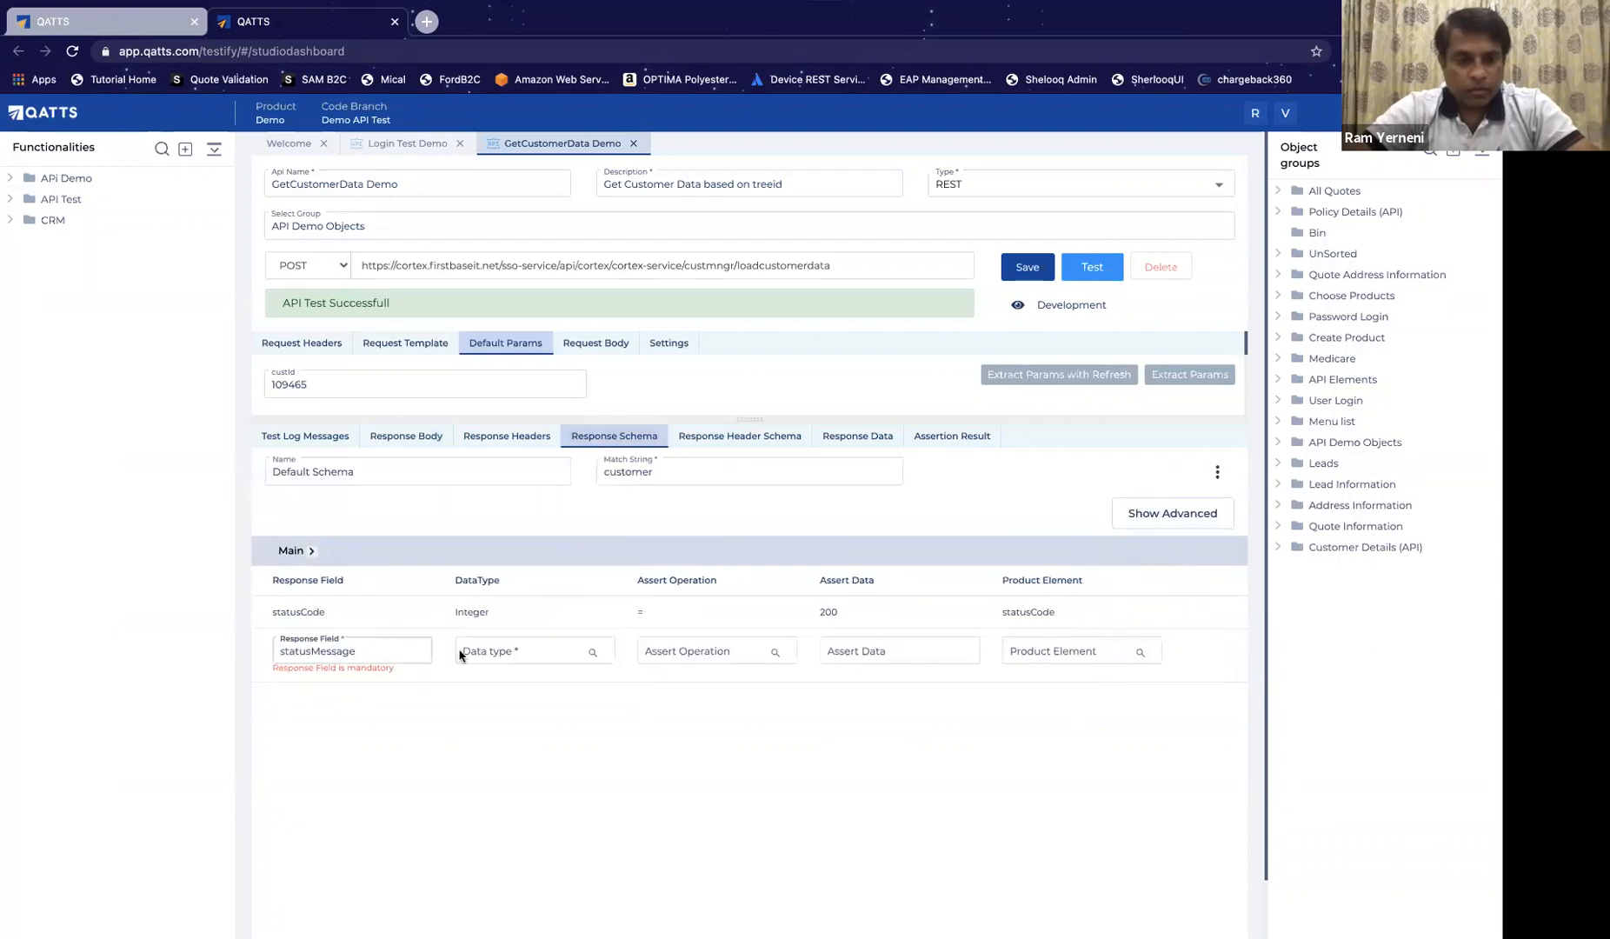
Step: Give the statusMessage row the data type String and the assert operation equals
left_click(515, 653)
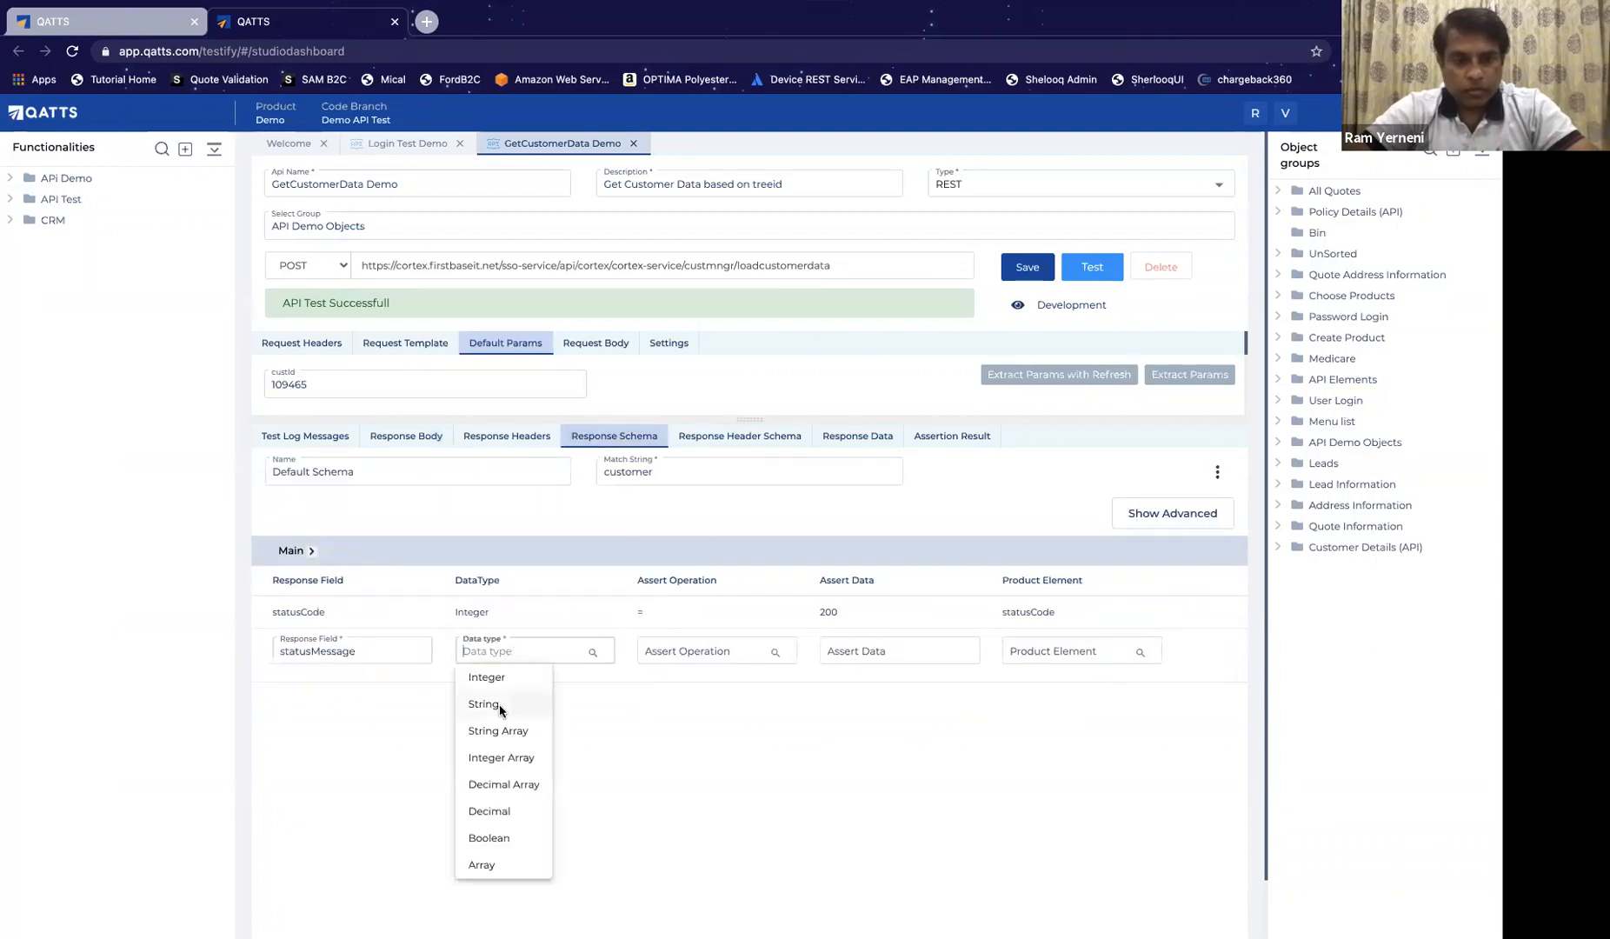
left_click(499, 704)
left_click(701, 651)
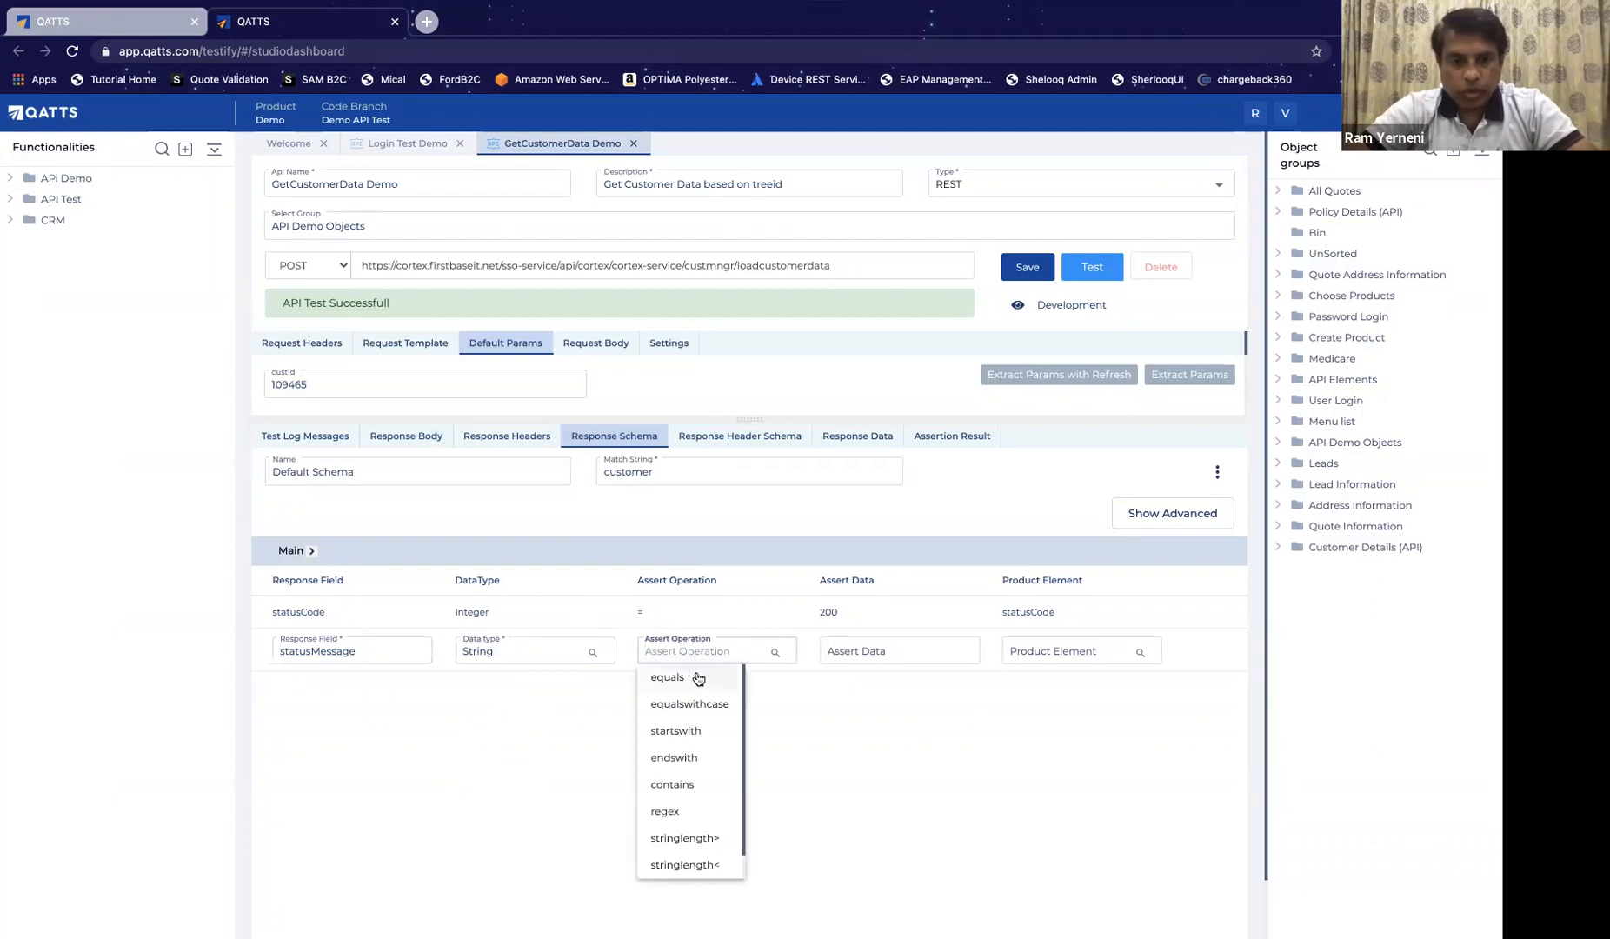
left_click(694, 677)
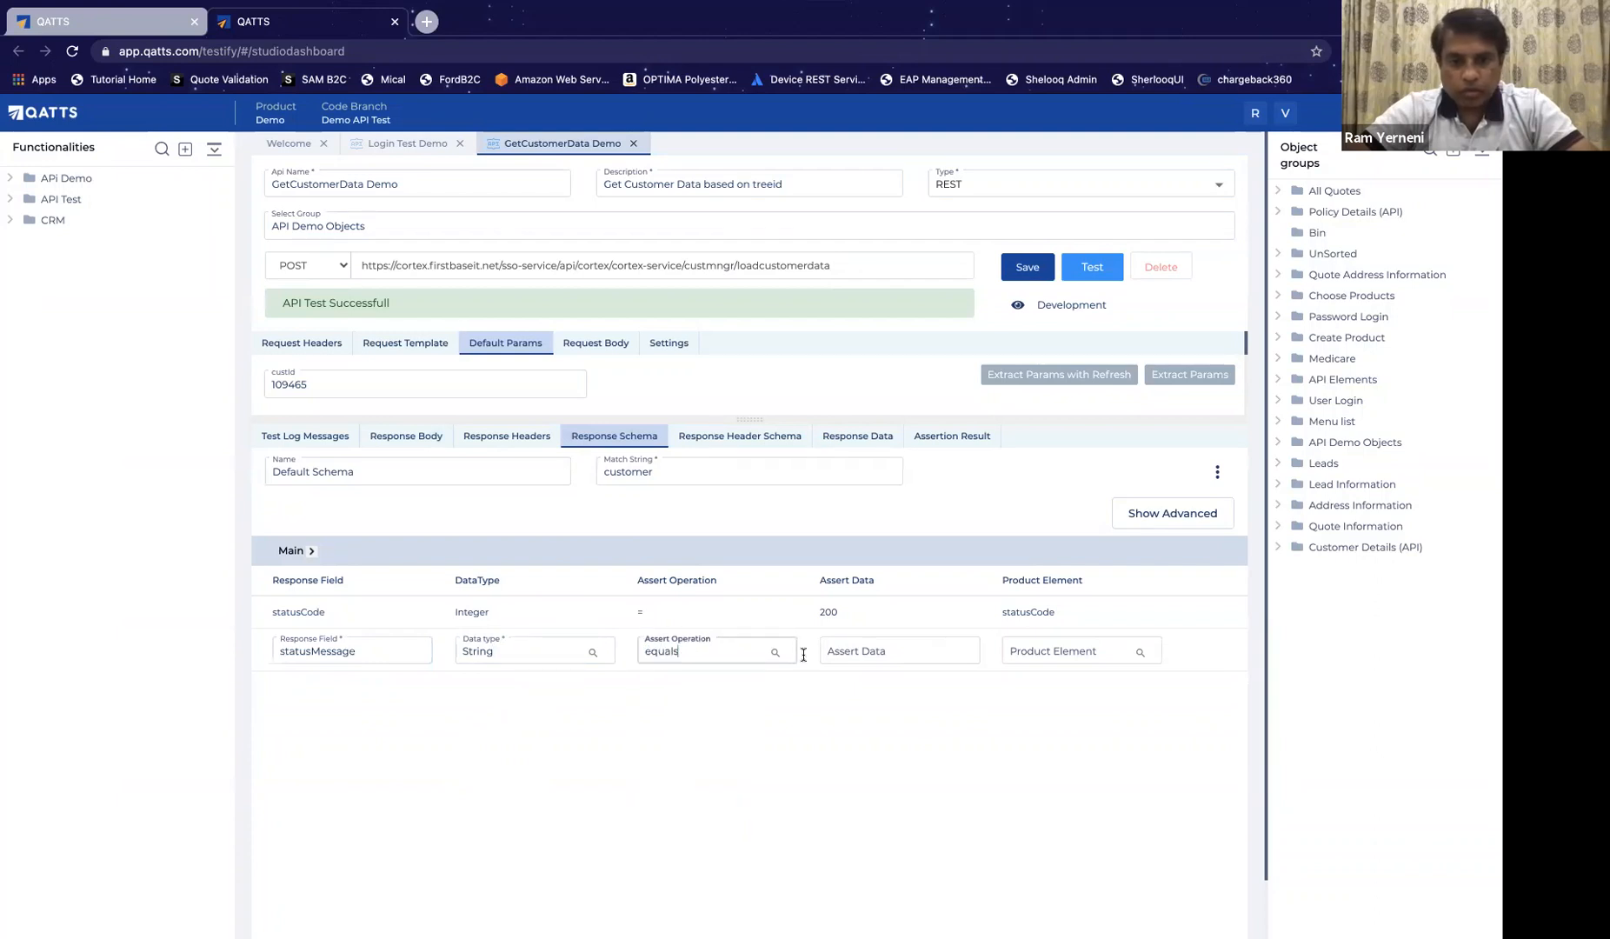
Step: Set the statusMessage row's assert data to success, taken from the response body, and add the row to the schema
left_click(861, 650)
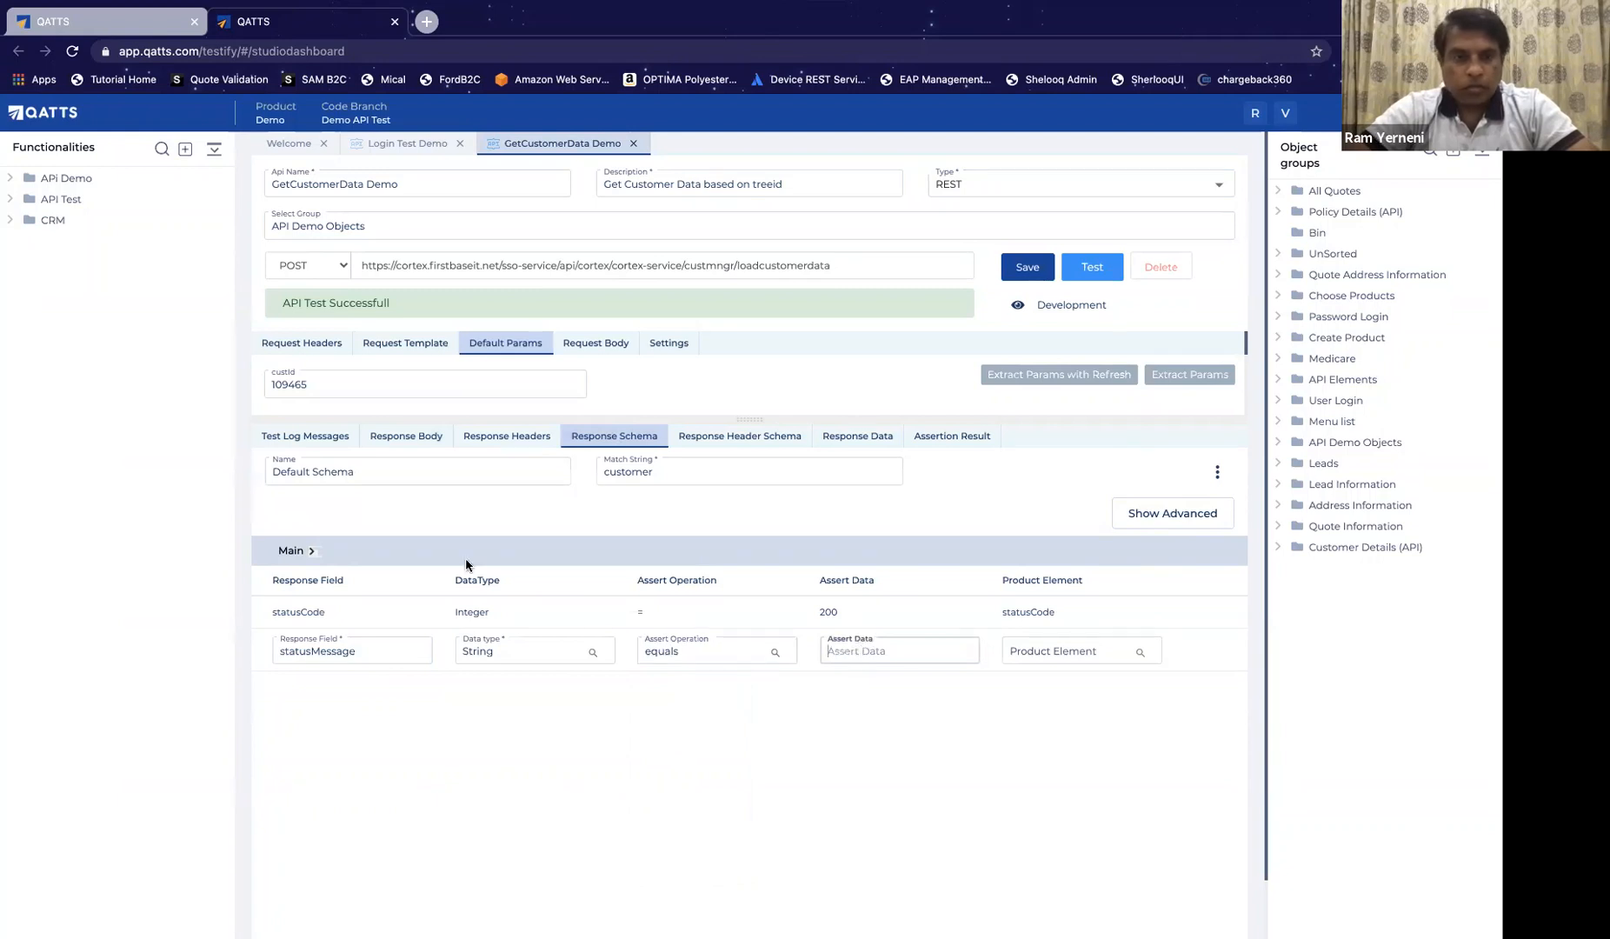
left_click(409, 435)
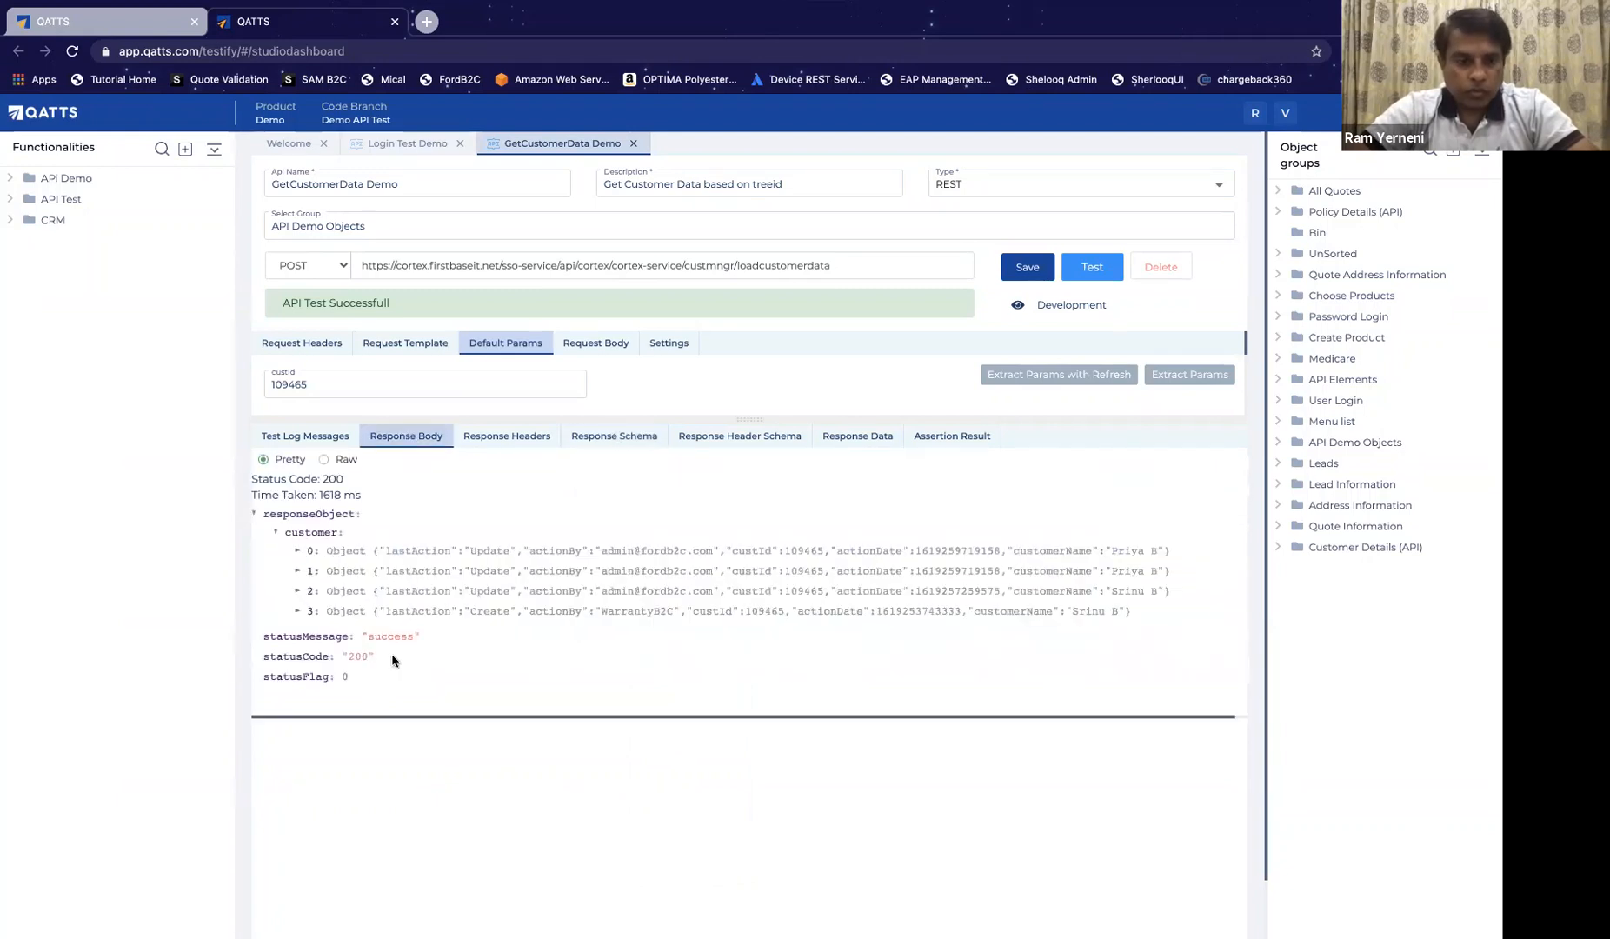
double_click(391, 635)
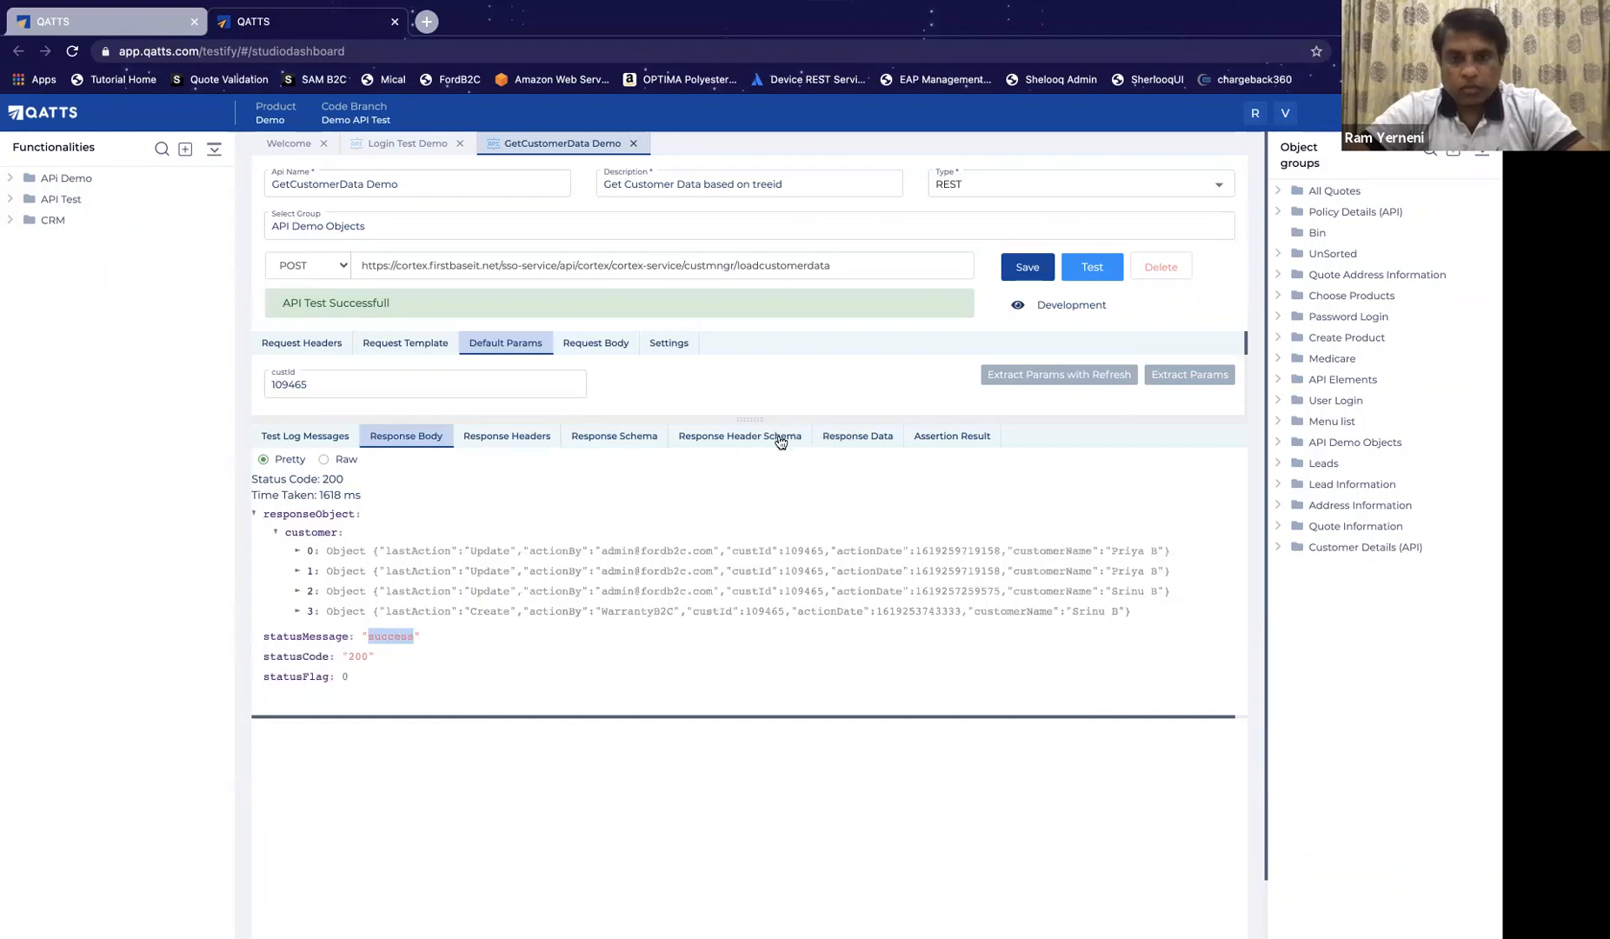
left_click(649, 436)
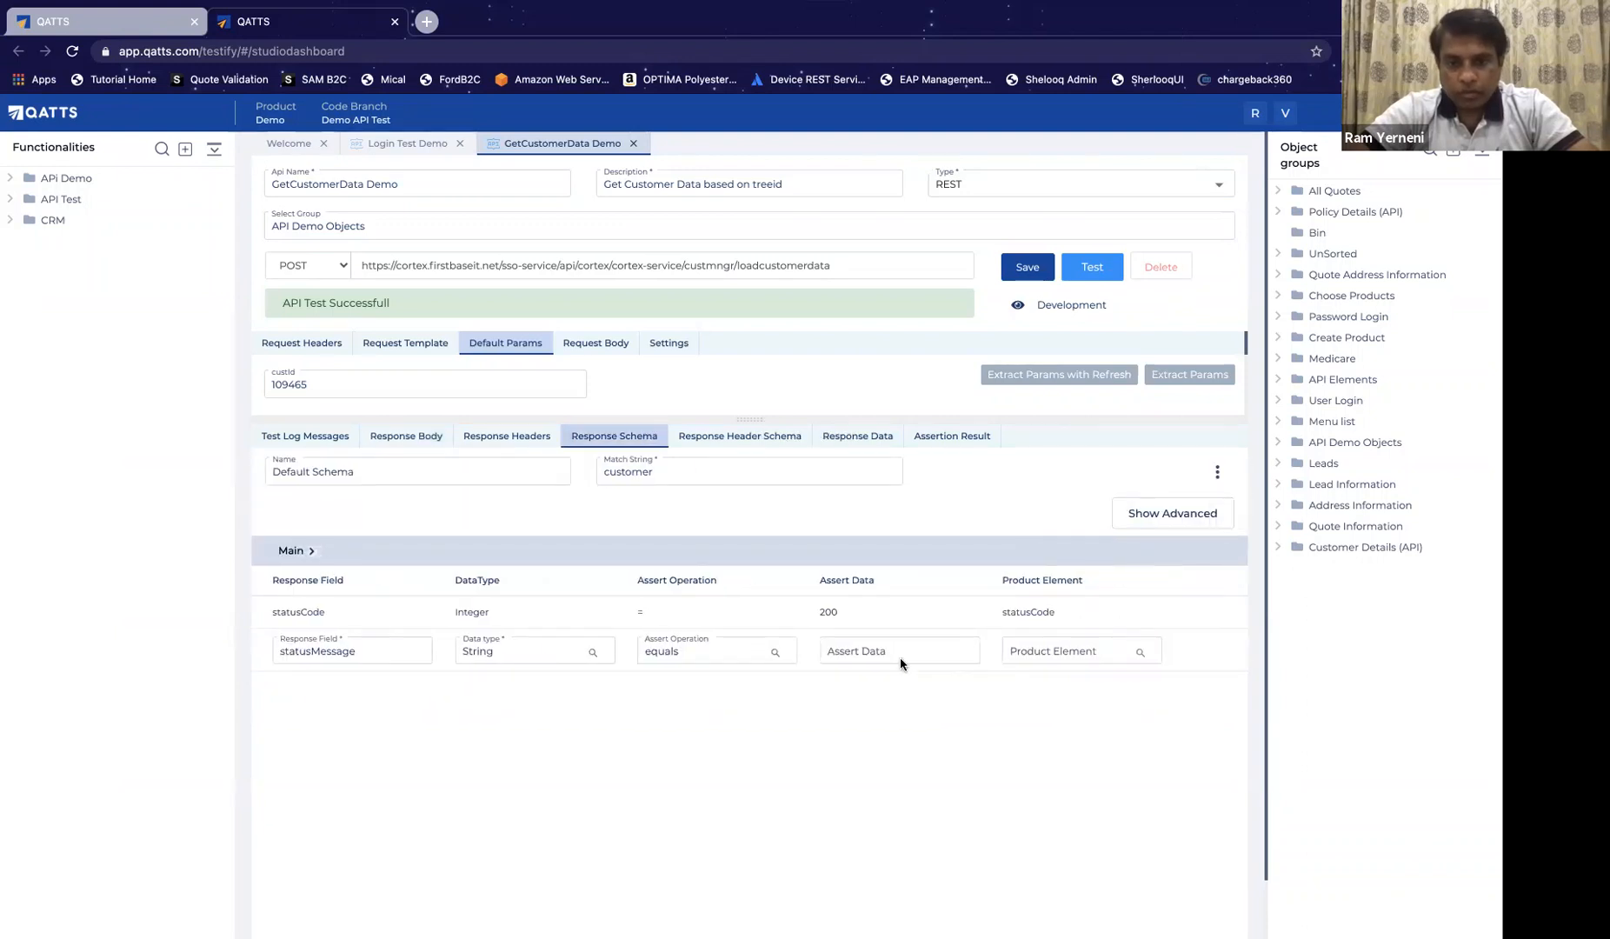
left_click(886, 651)
type("success")
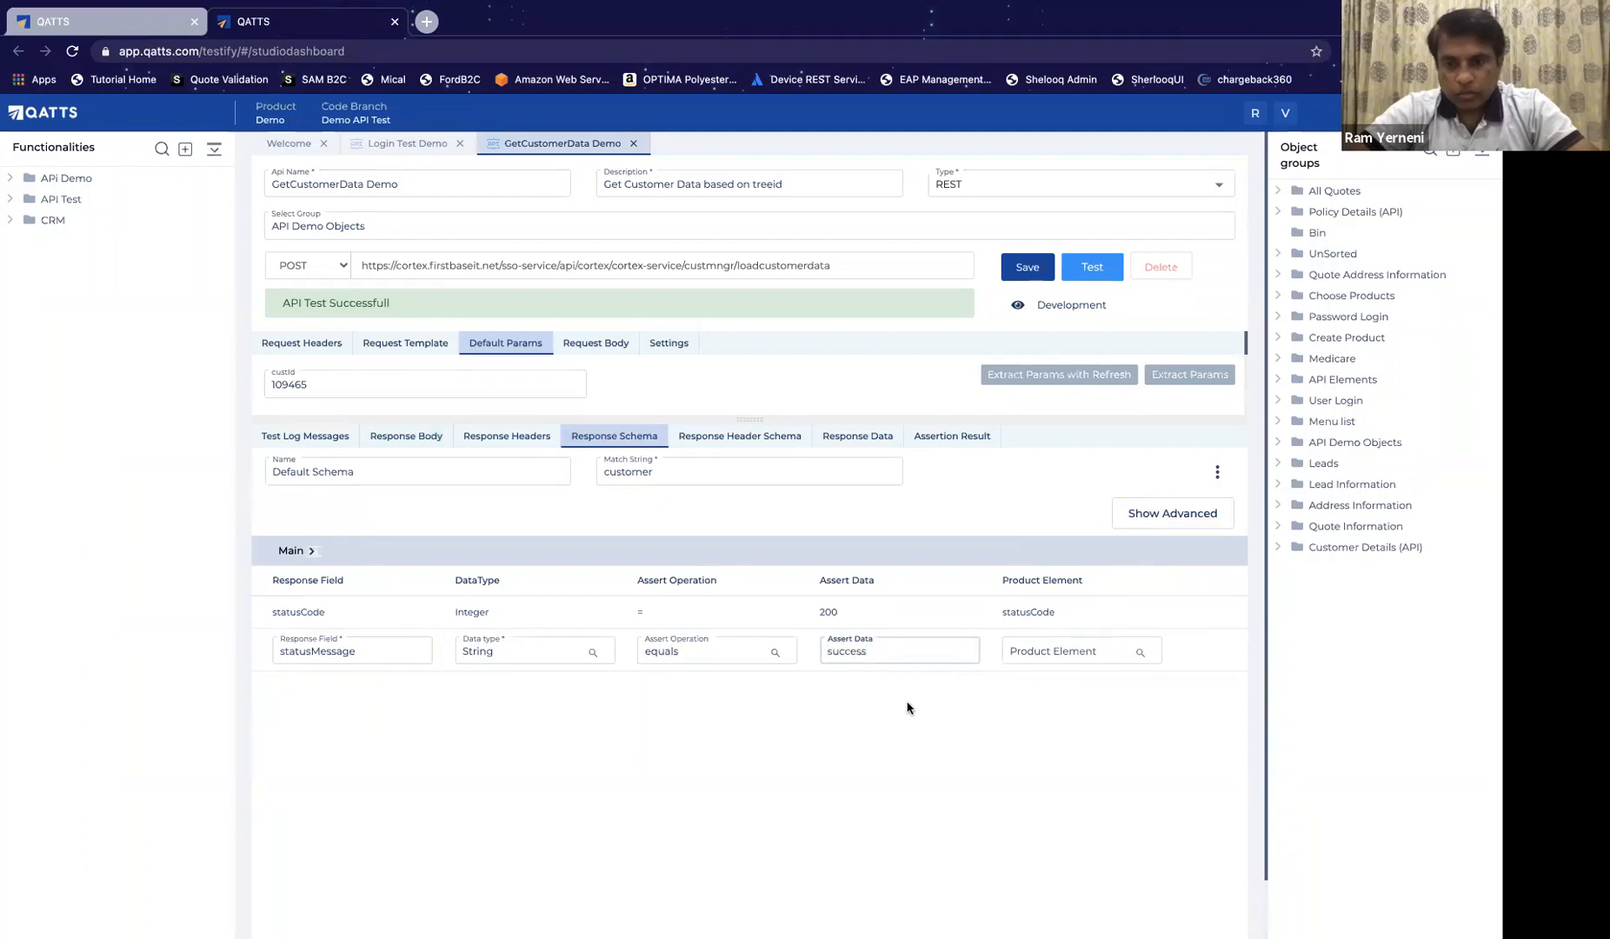
key("Return")
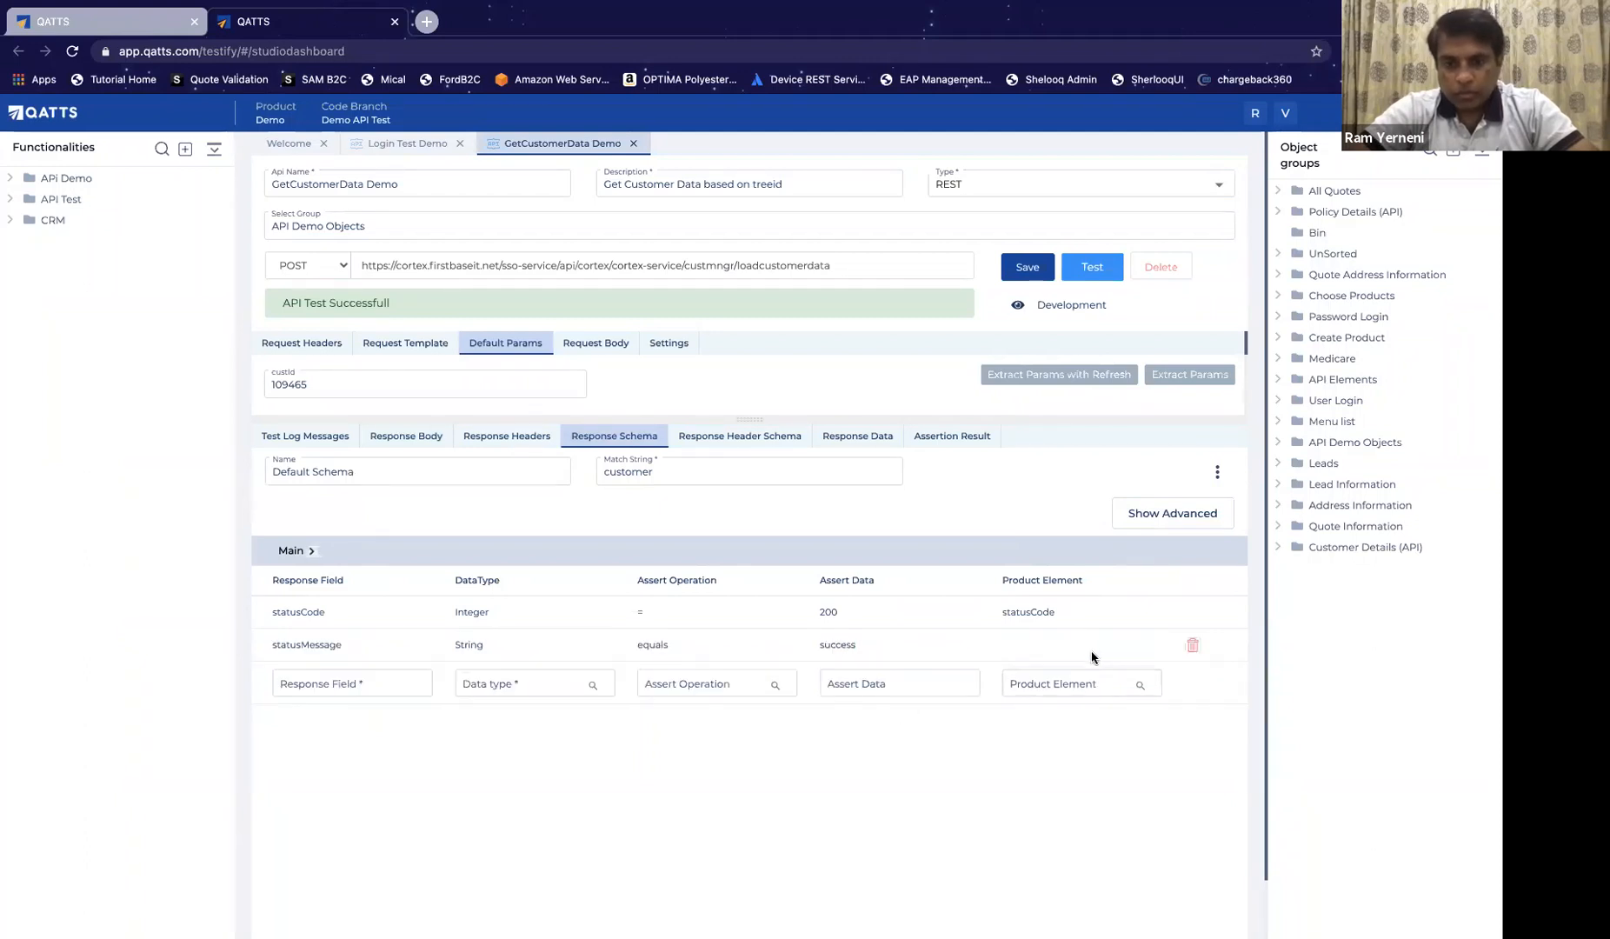
Step: Test the GetCustomerData Demo API and examine its assertion results, response body and extracted response data
left_click(1094, 271)
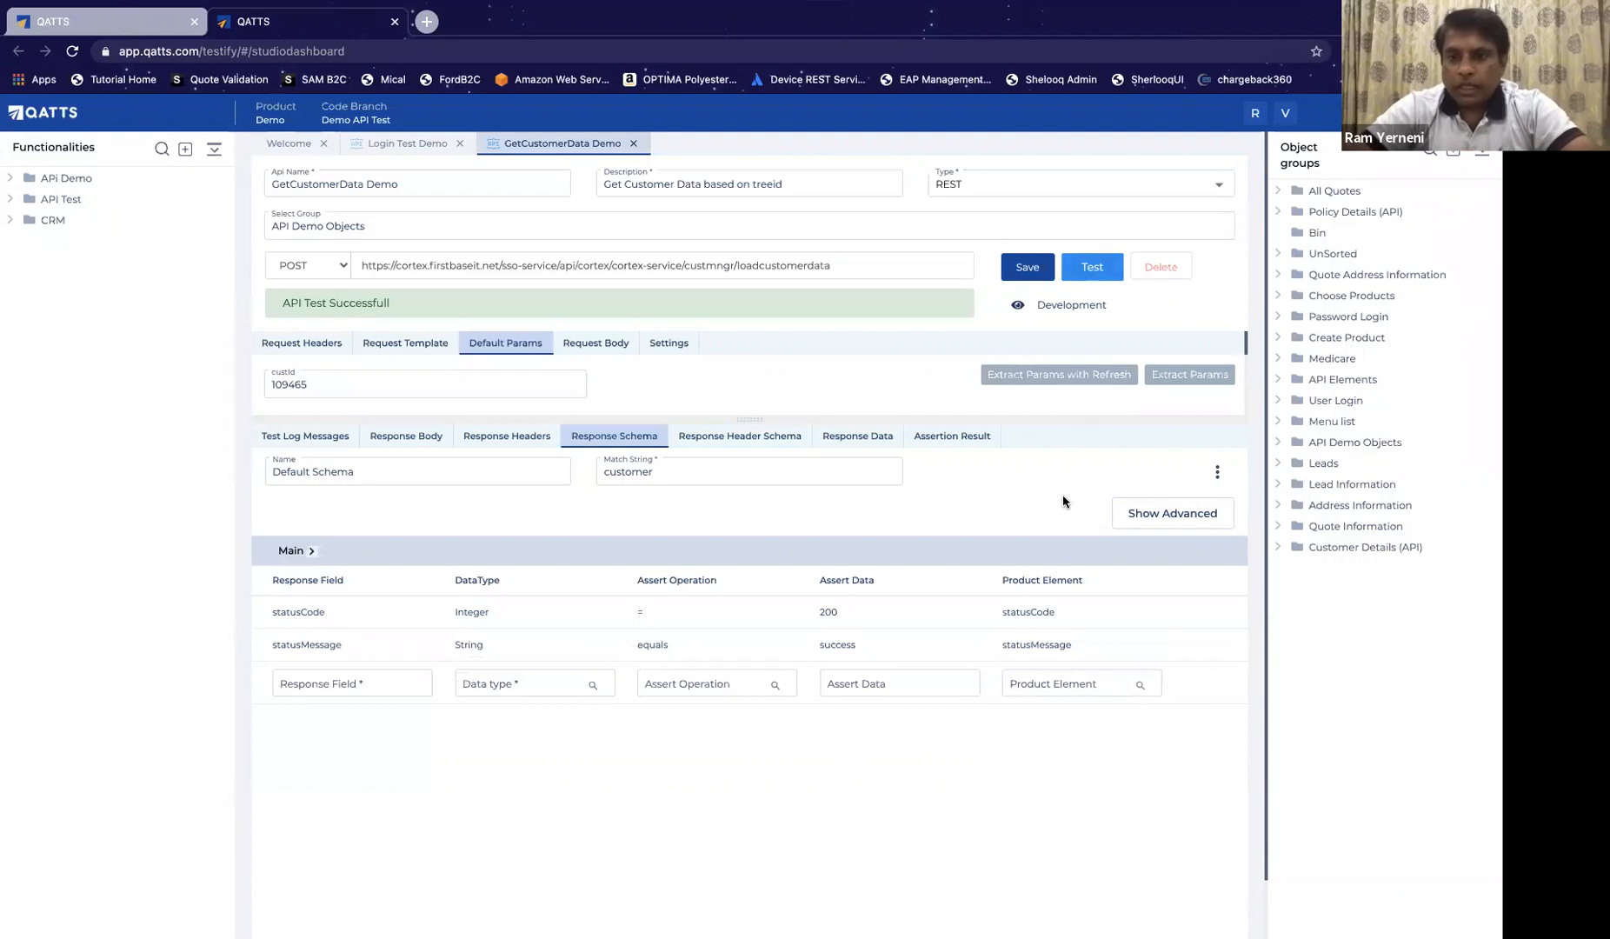
left_click(949, 437)
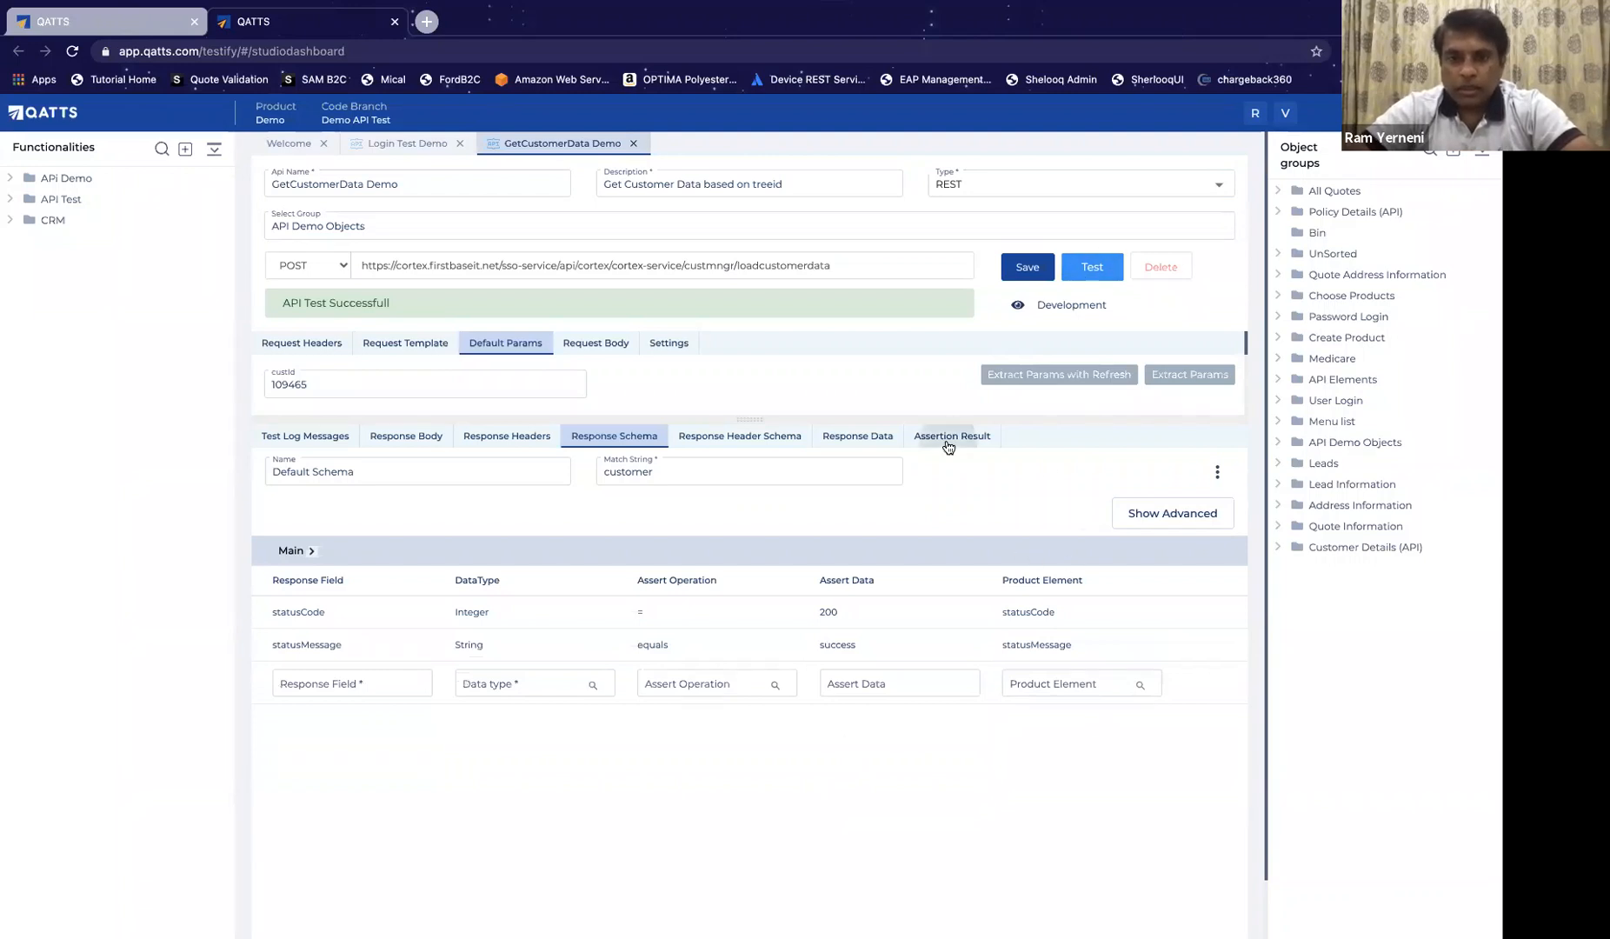
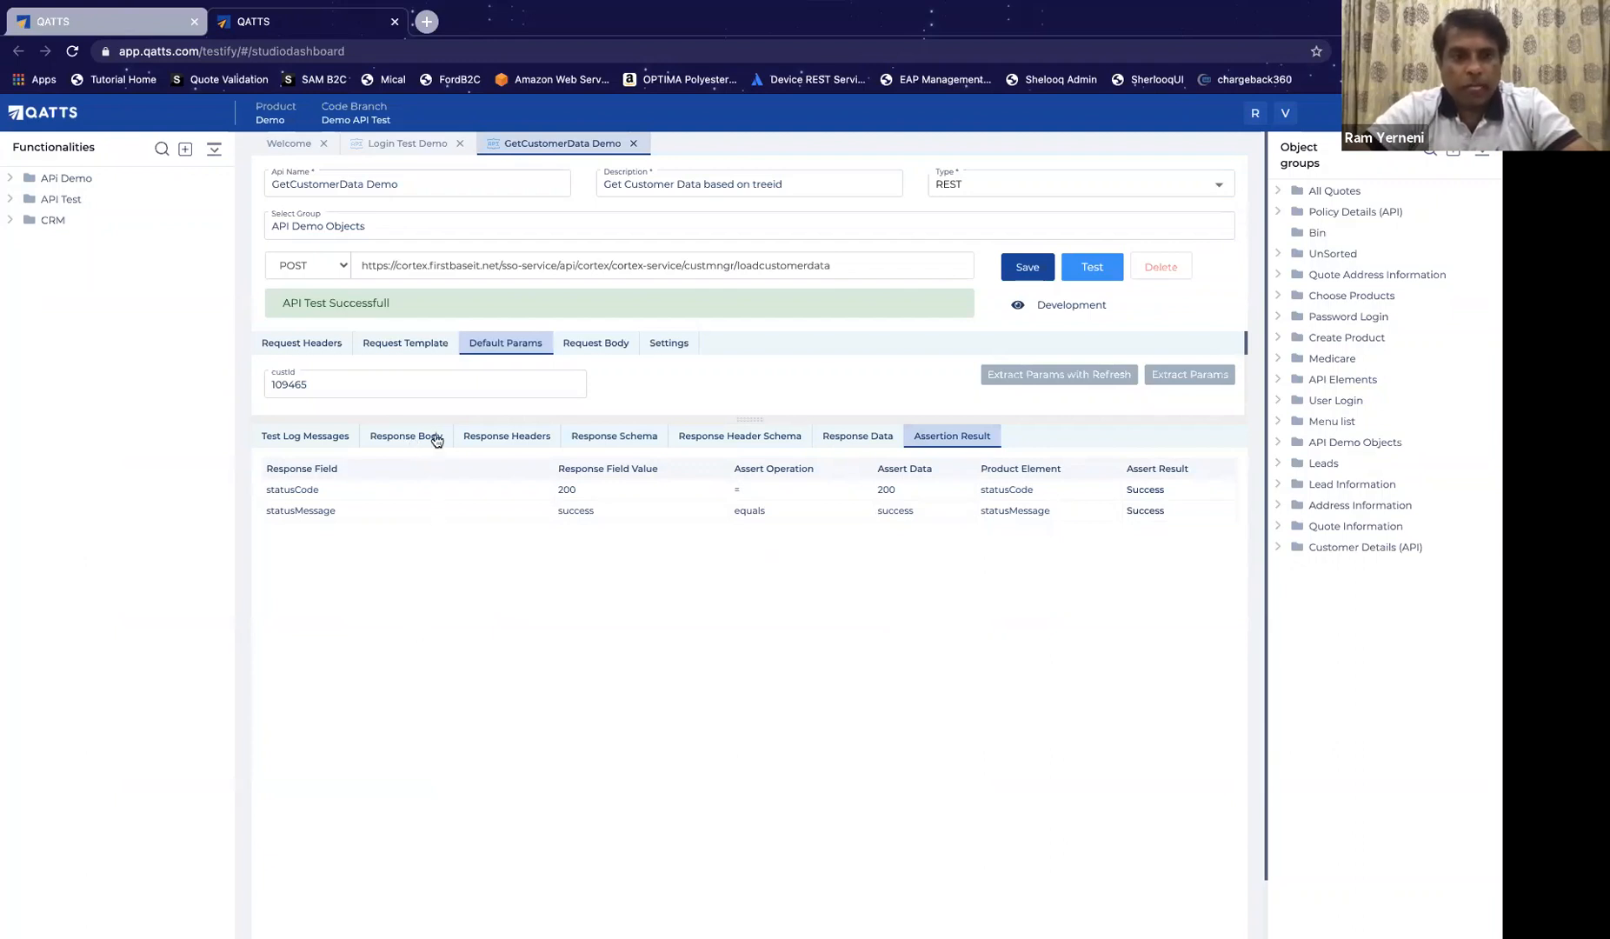
left_click(426, 440)
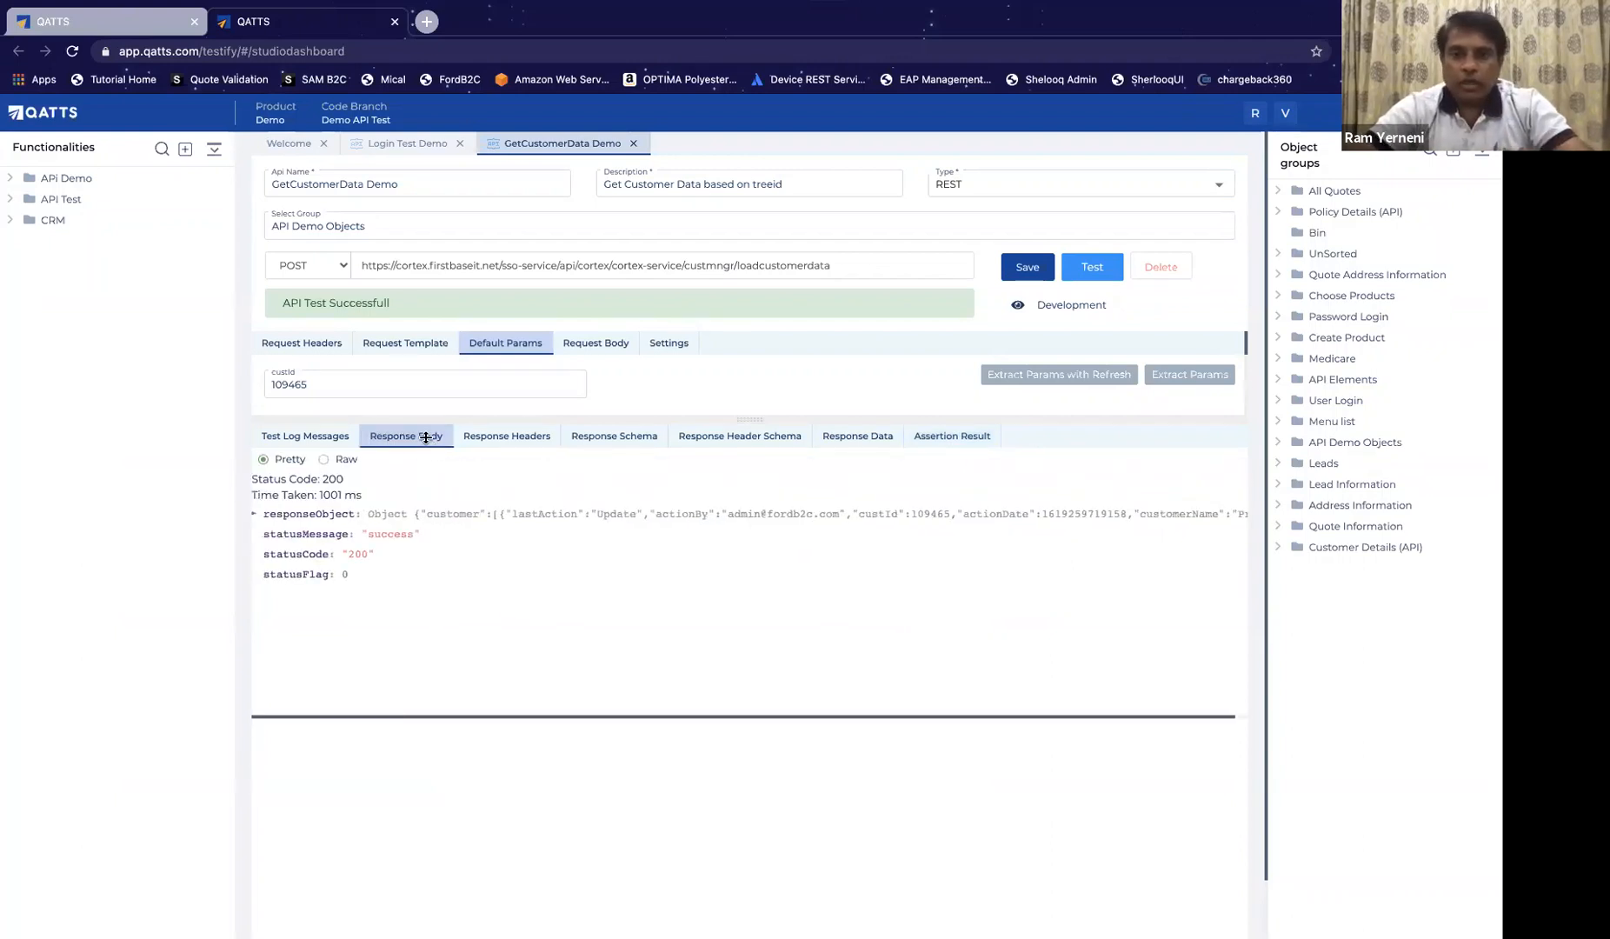
left_click(860, 441)
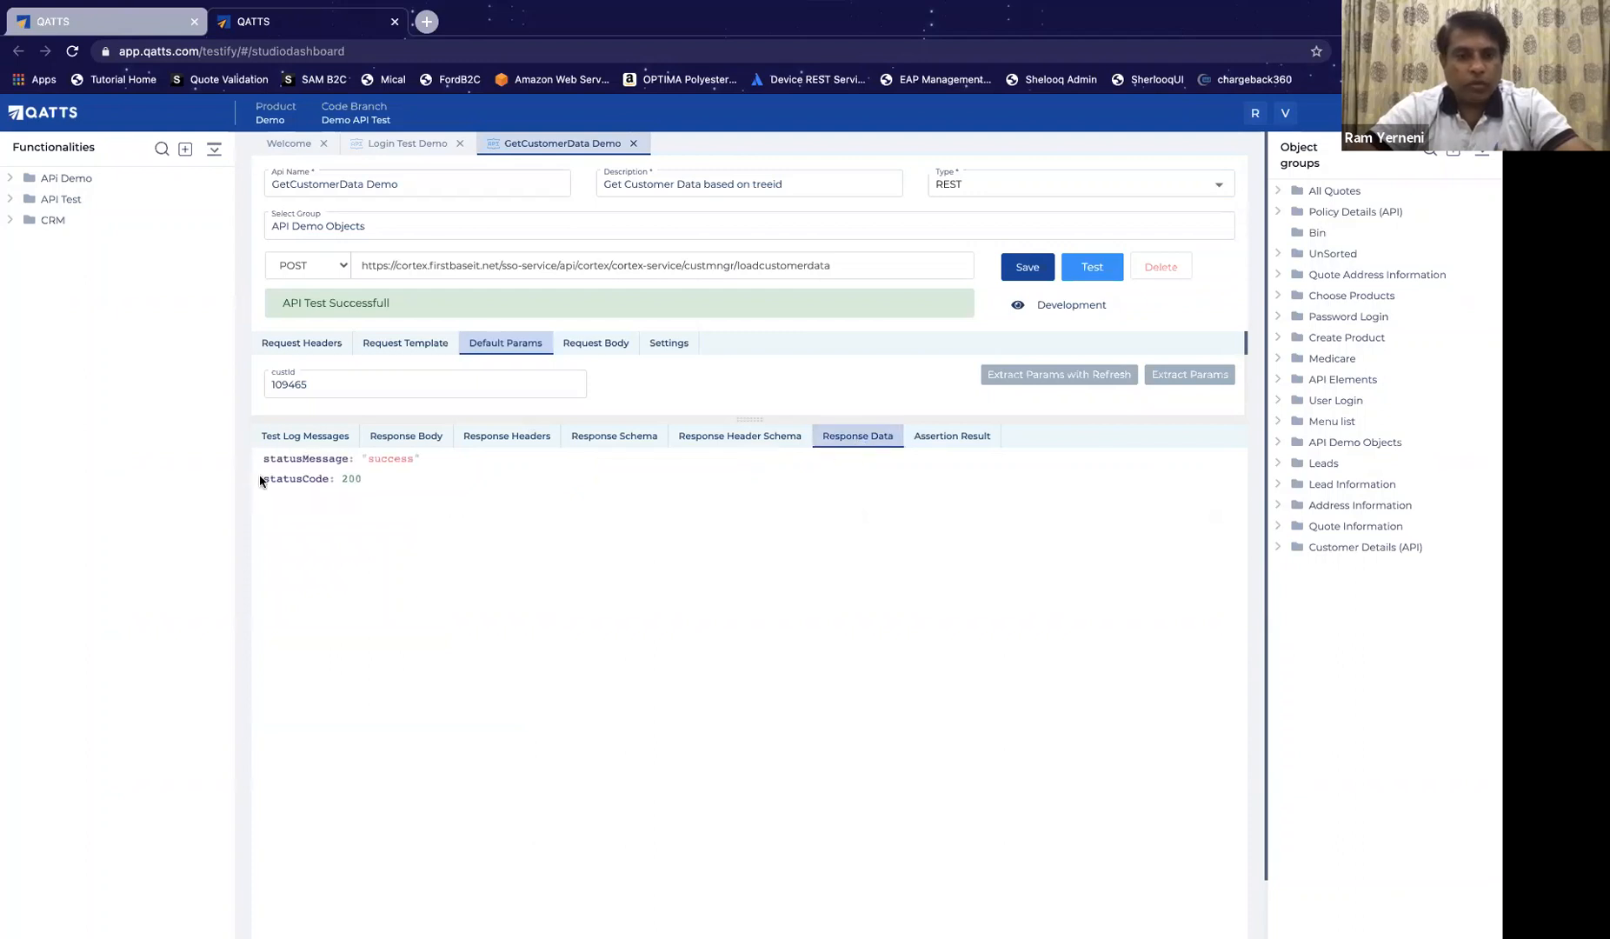
left_click_drag(265, 460, 376, 495)
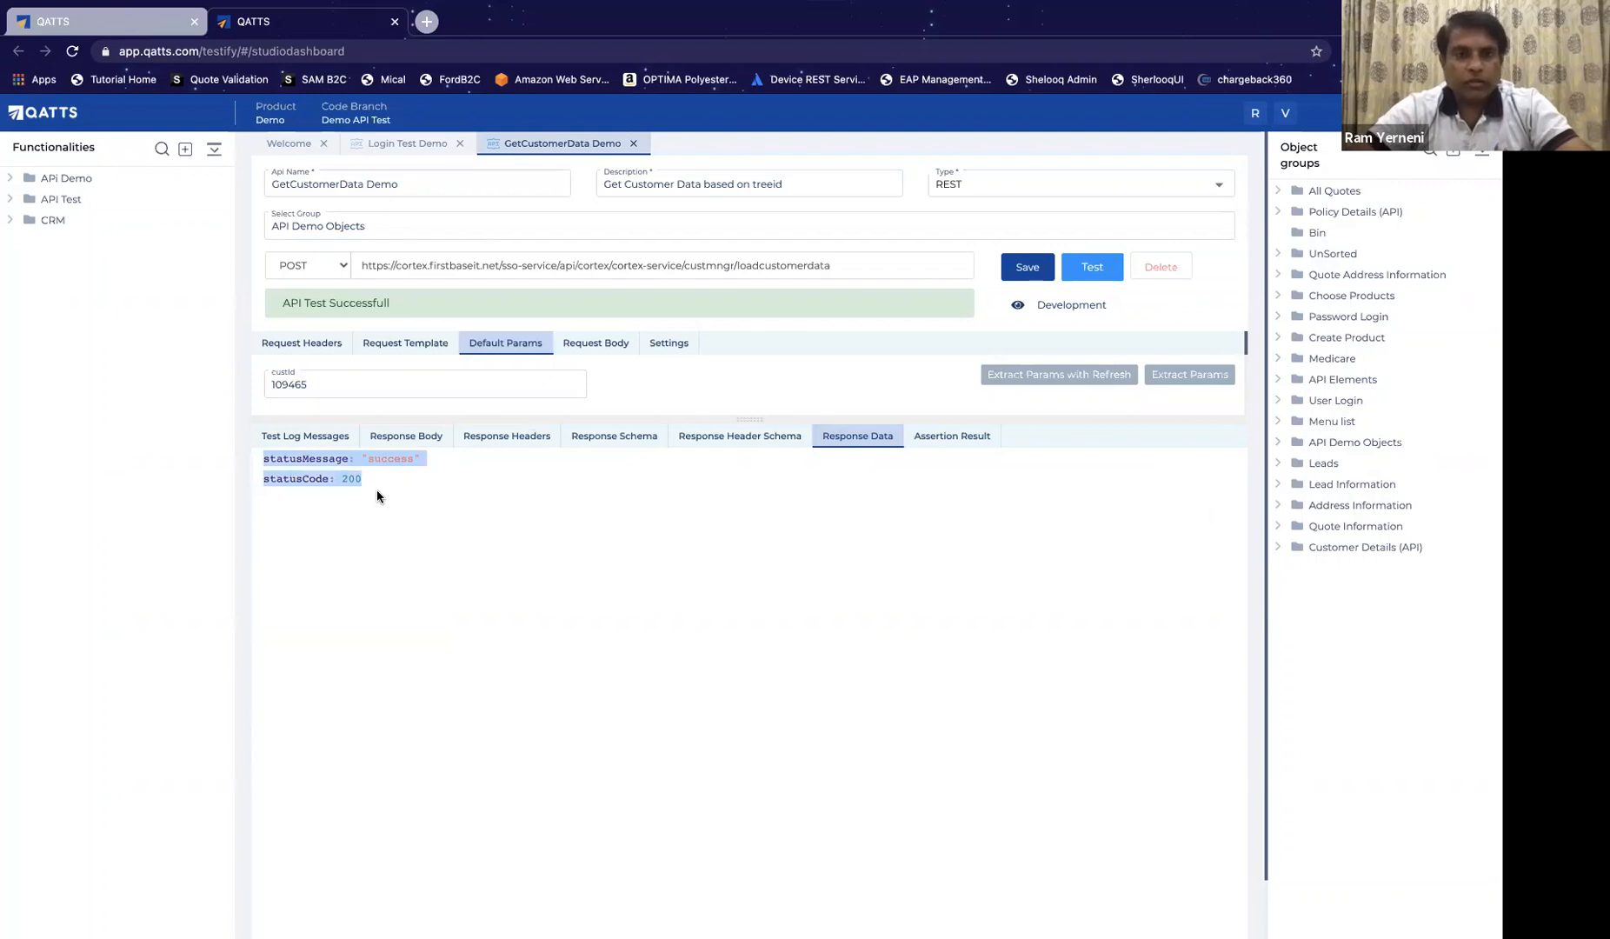
Step: Create a new response schema for the Login Test Demo API, named Default Login with the match string auth
left_click(409, 144)
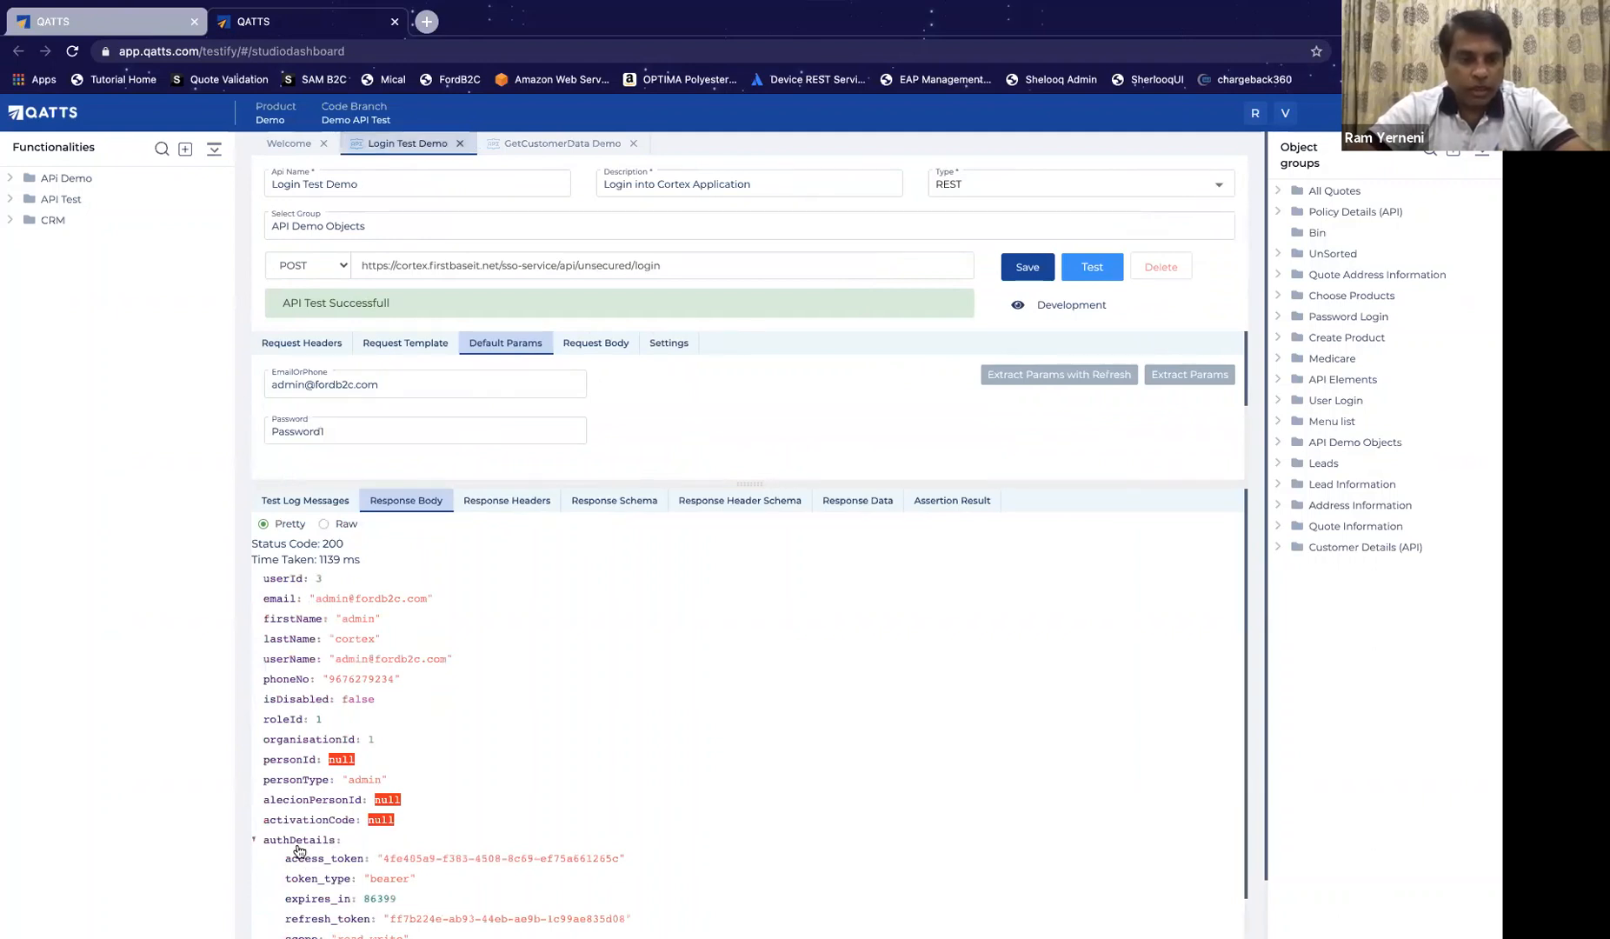
left_click(622, 507)
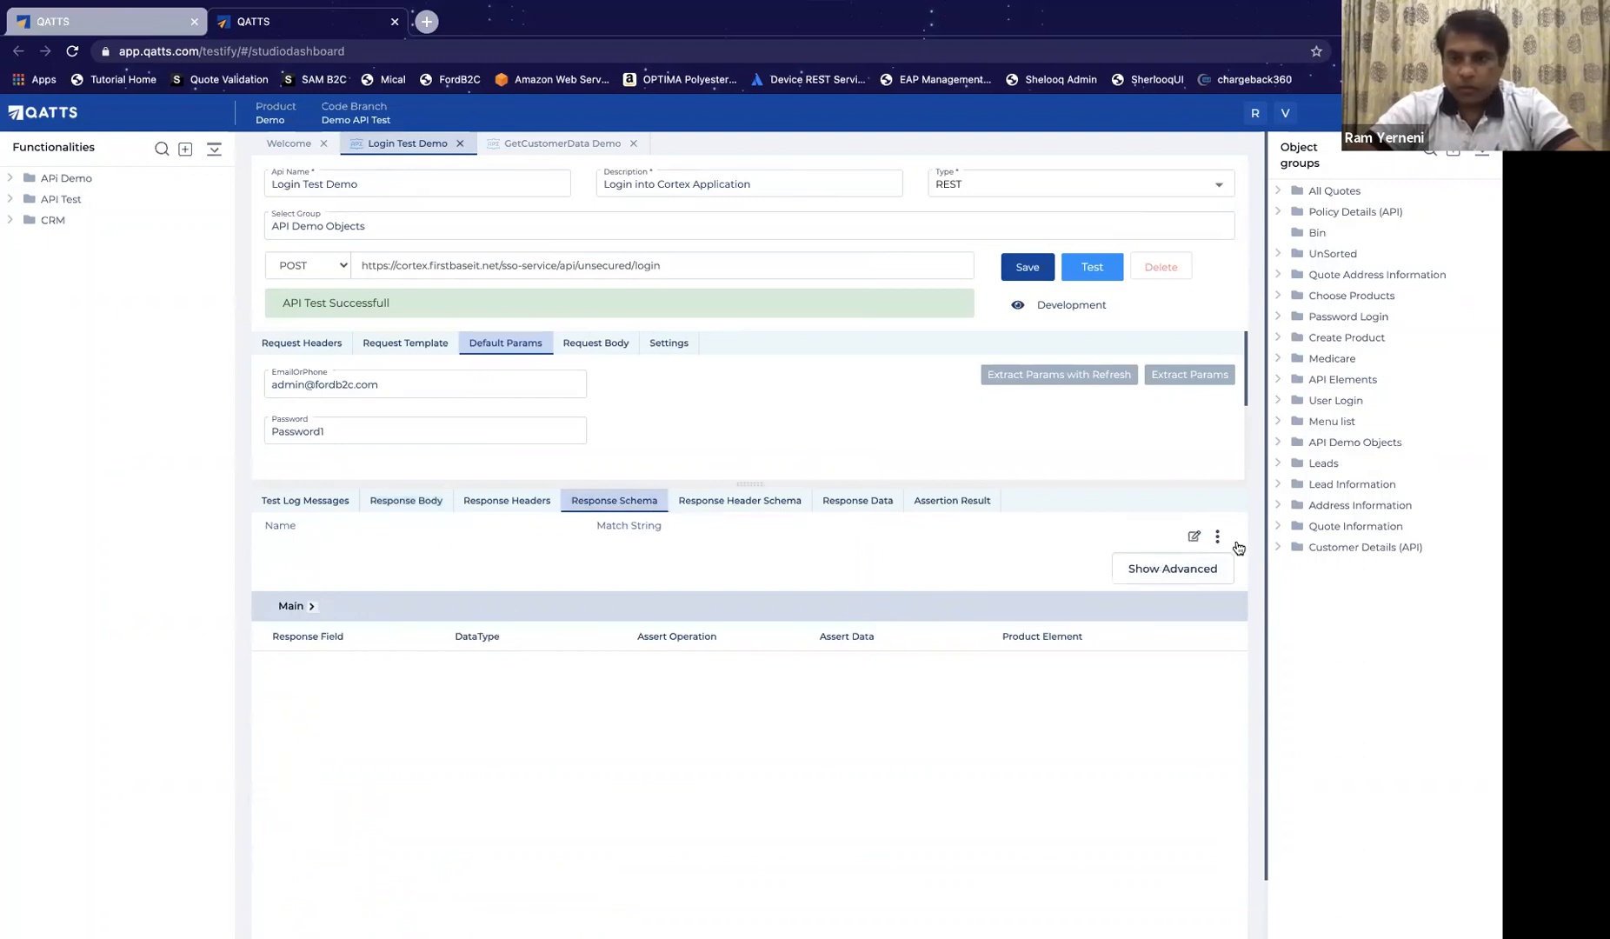
left_click(1217, 536)
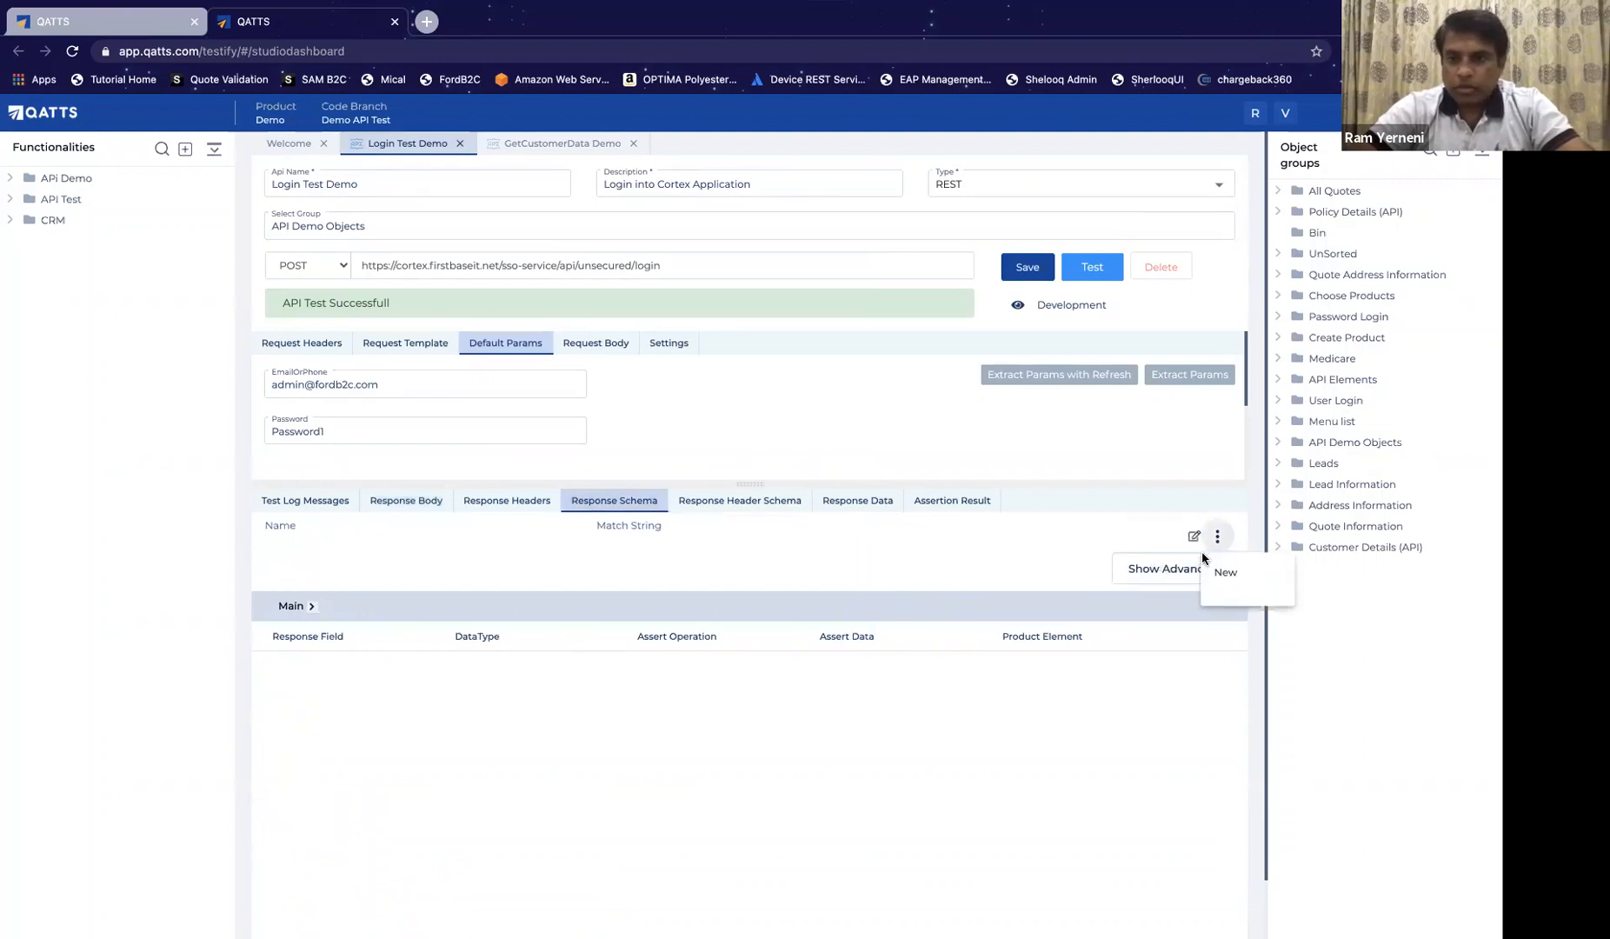
left_click(1245, 573)
left_click(507, 536)
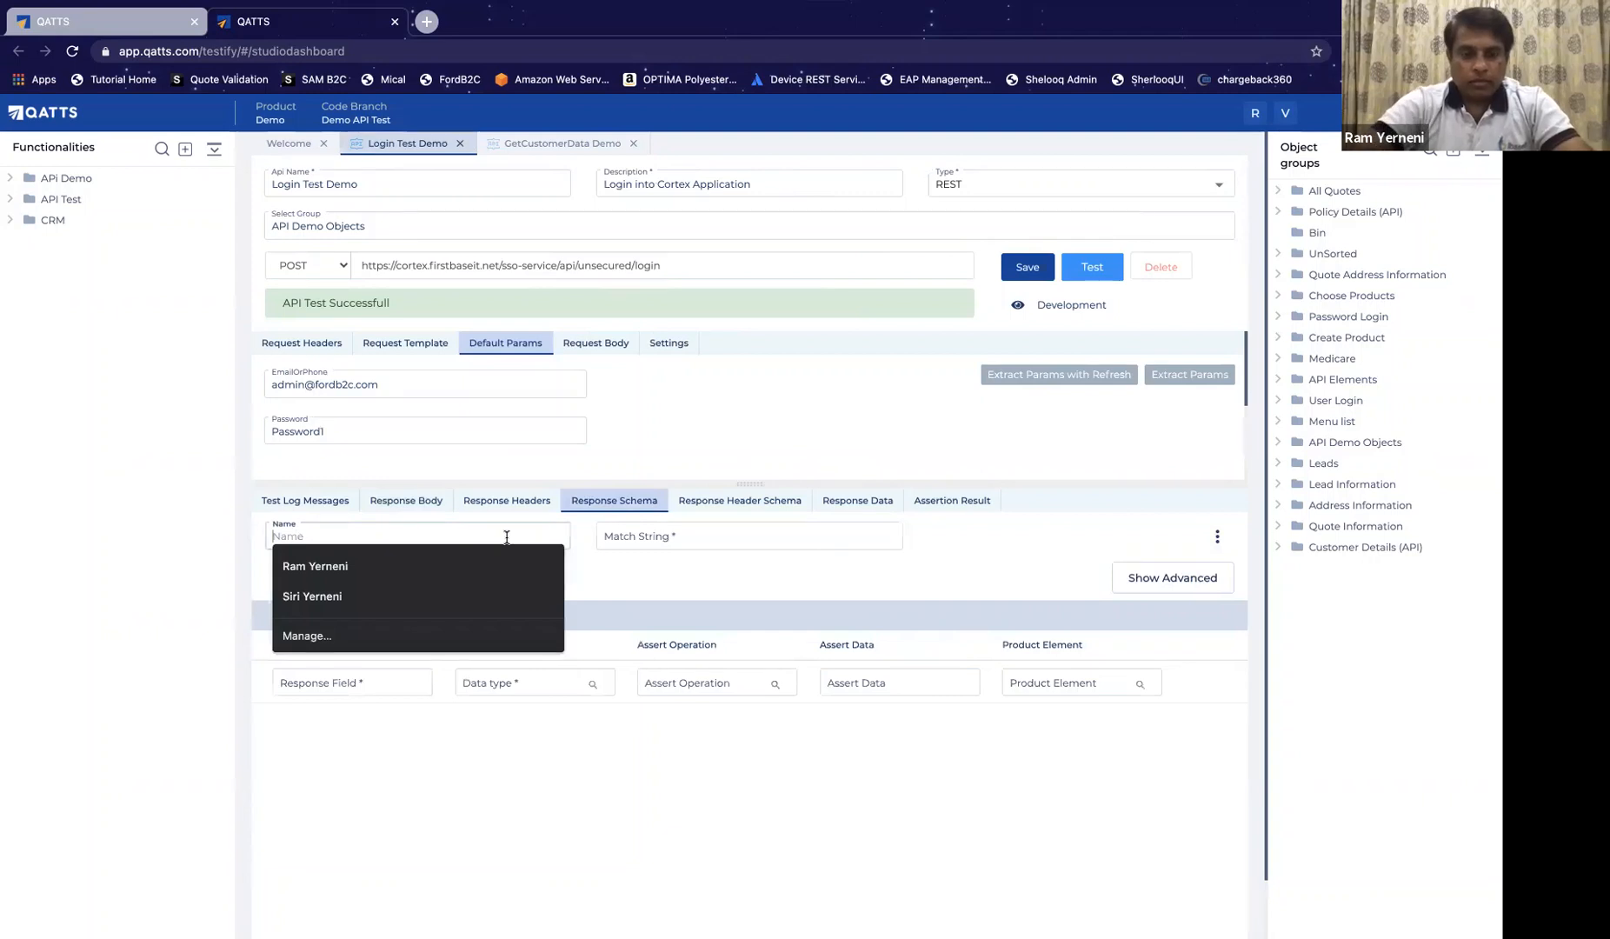
type("Default")
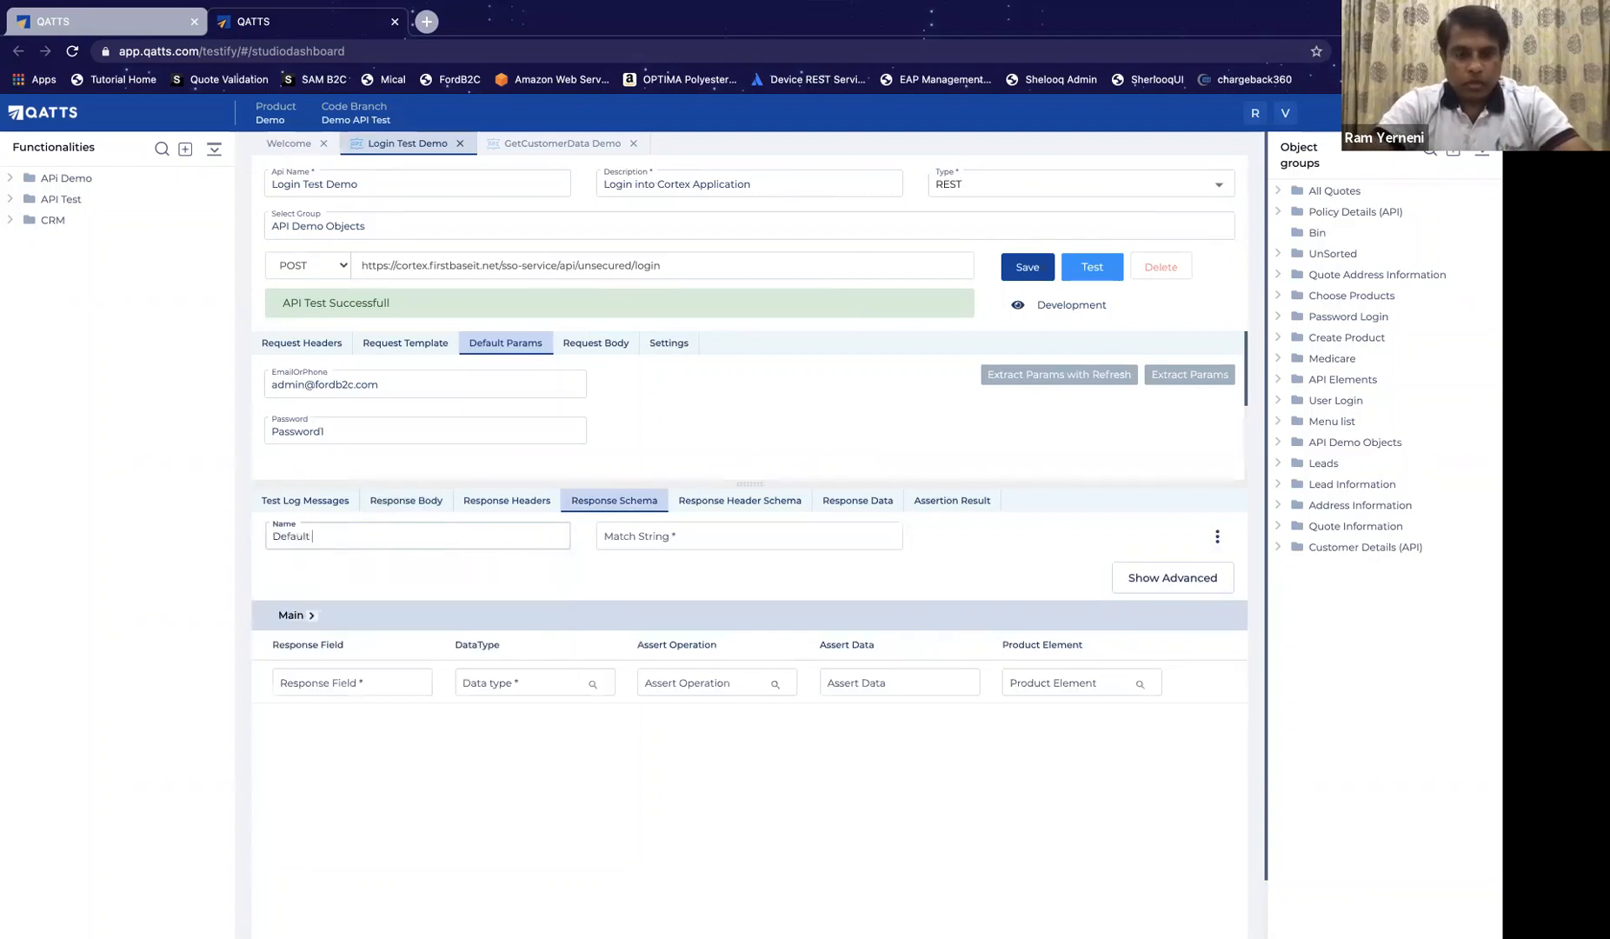
type(" Login")
key("Tab")
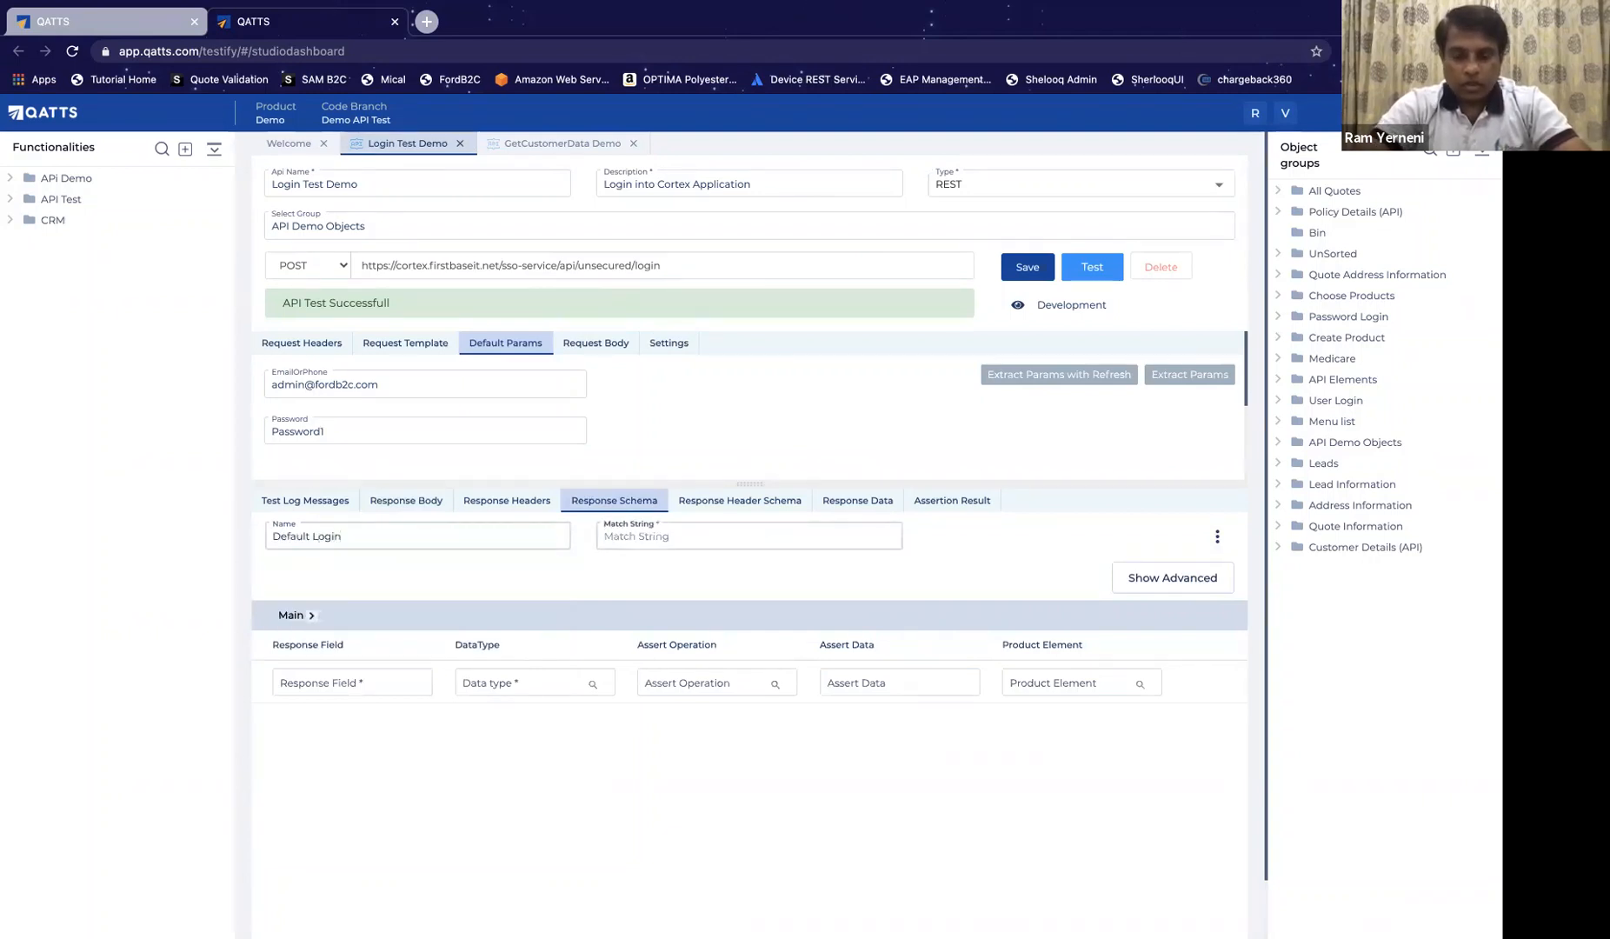
type("auth")
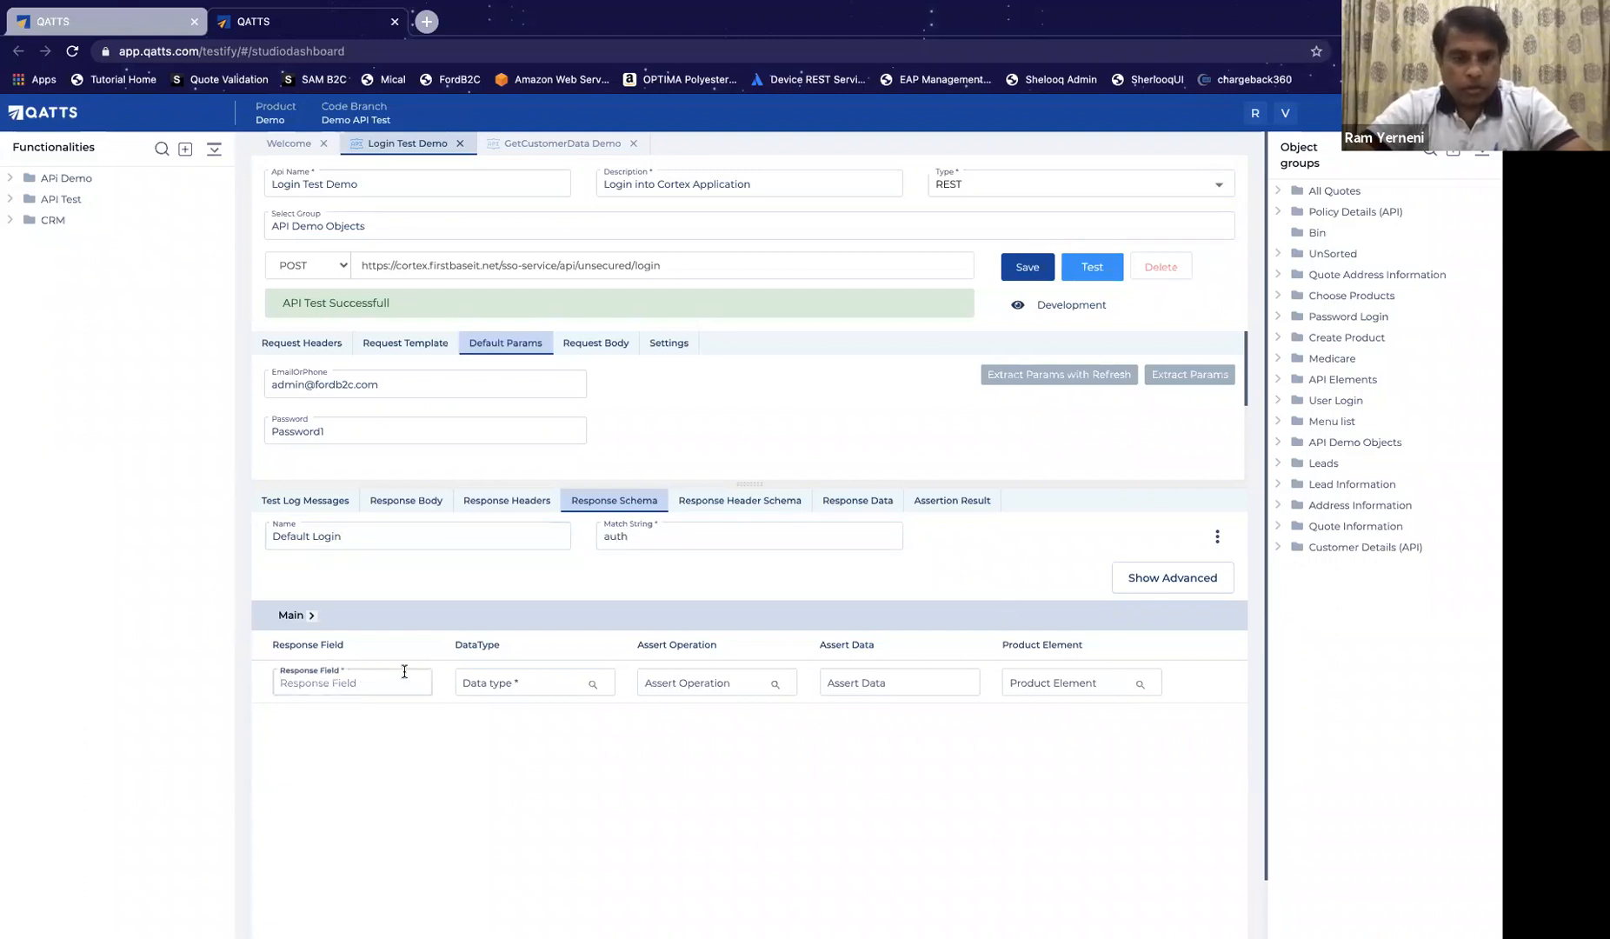
Step: Begin the new schema row's response field with authDetails., using the parent name from the response body
type("response")
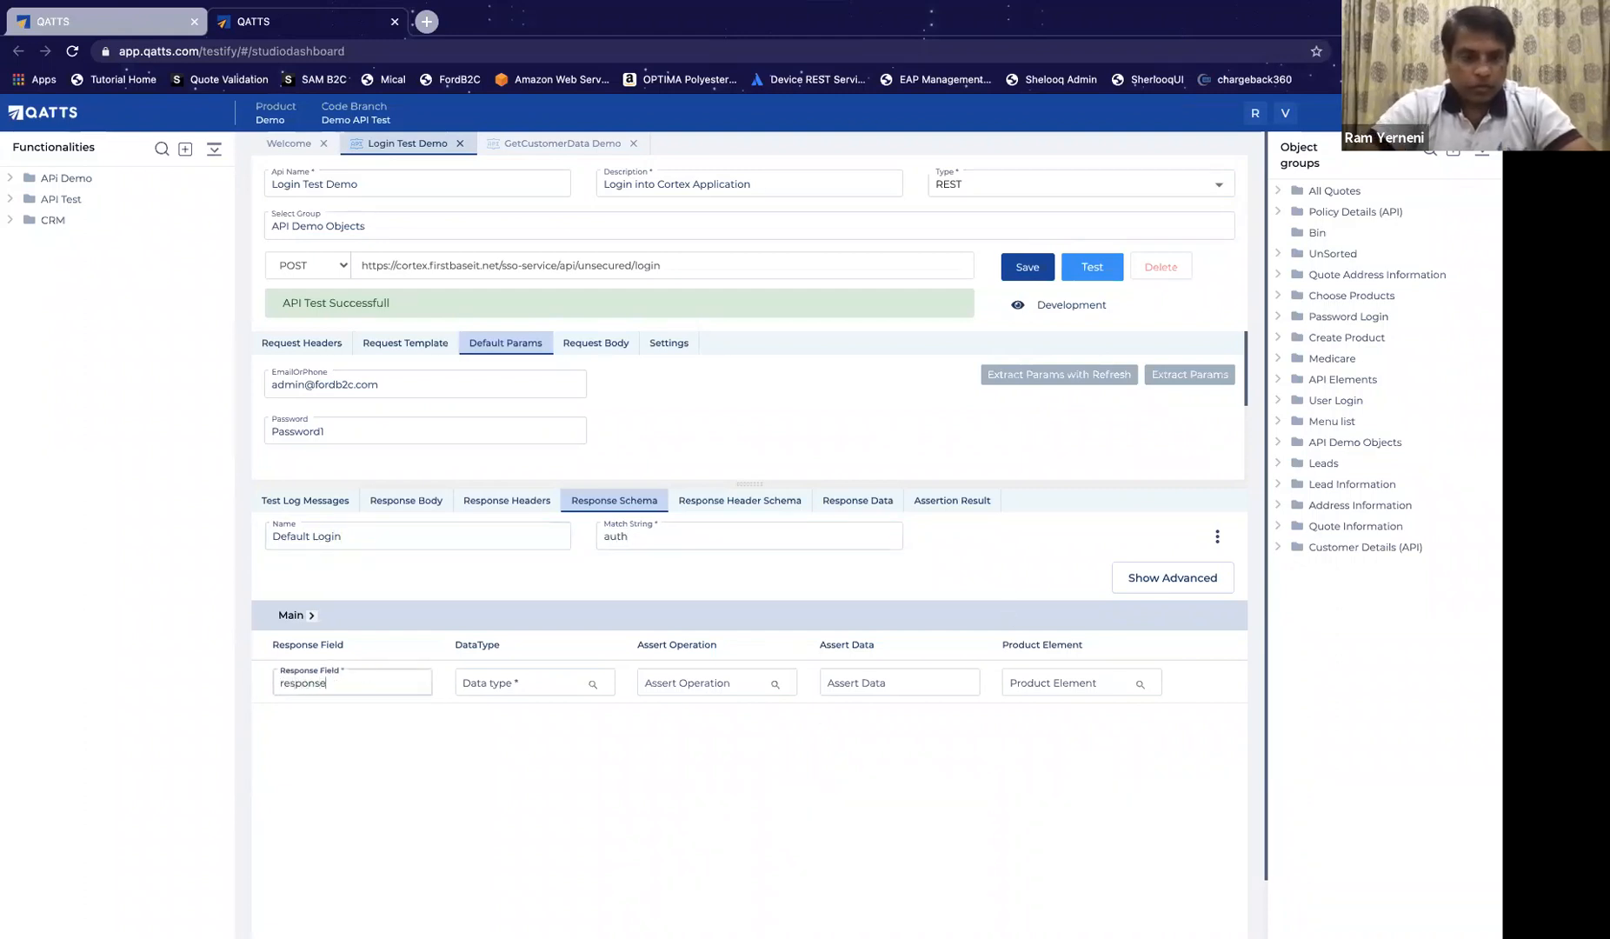
left_click(427, 502)
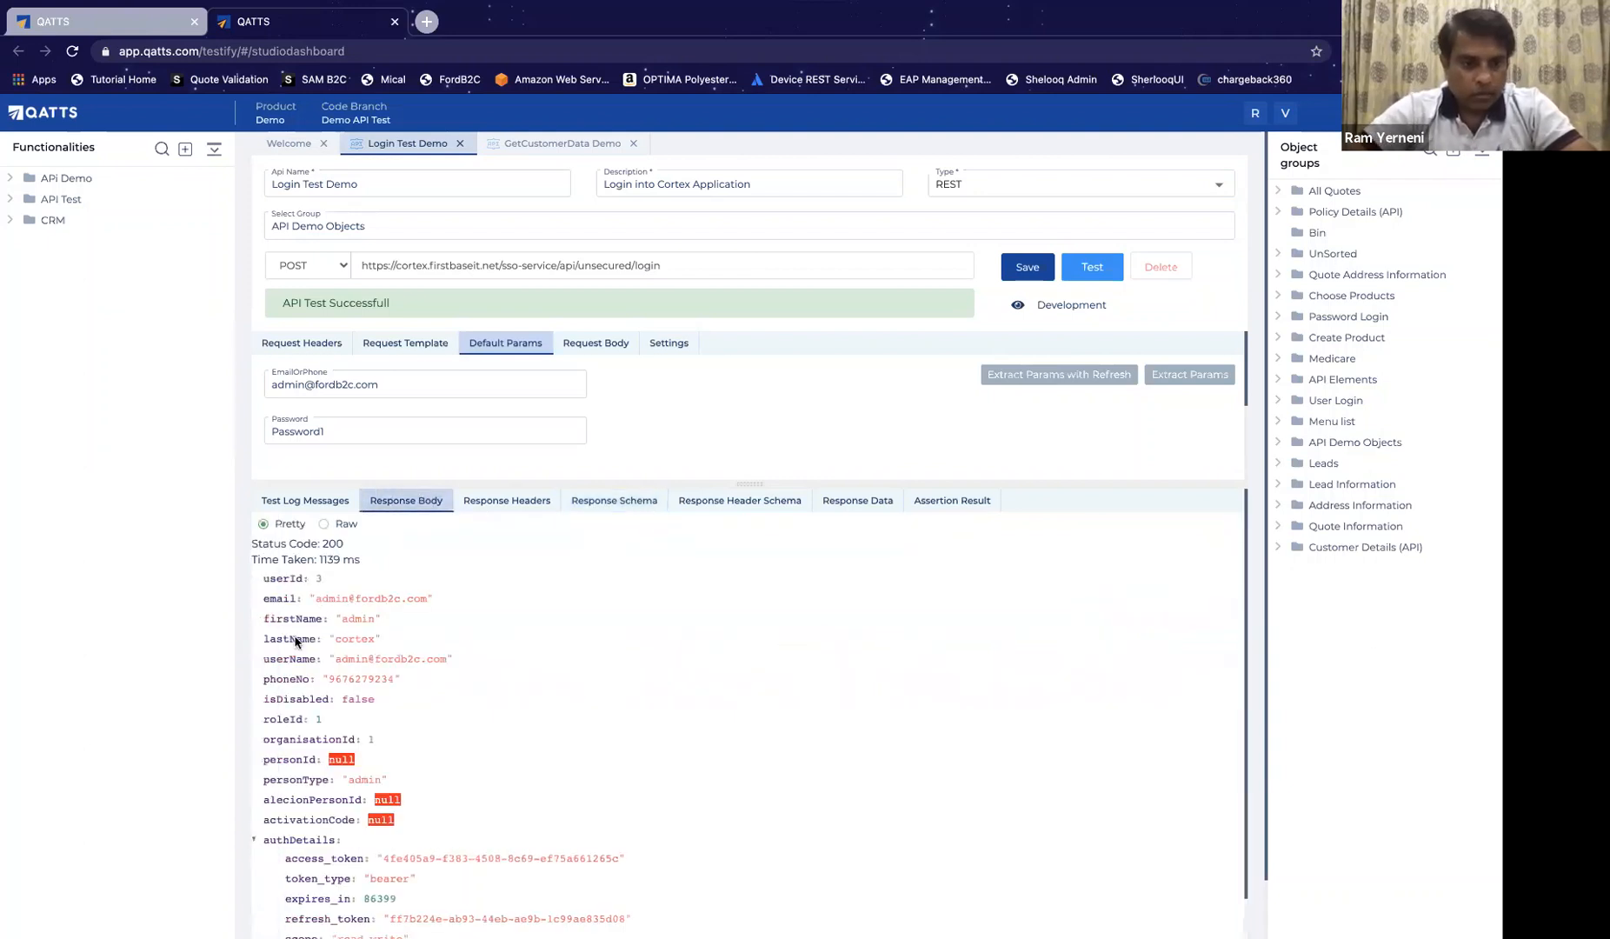
left_click(301, 842)
left_click(301, 842)
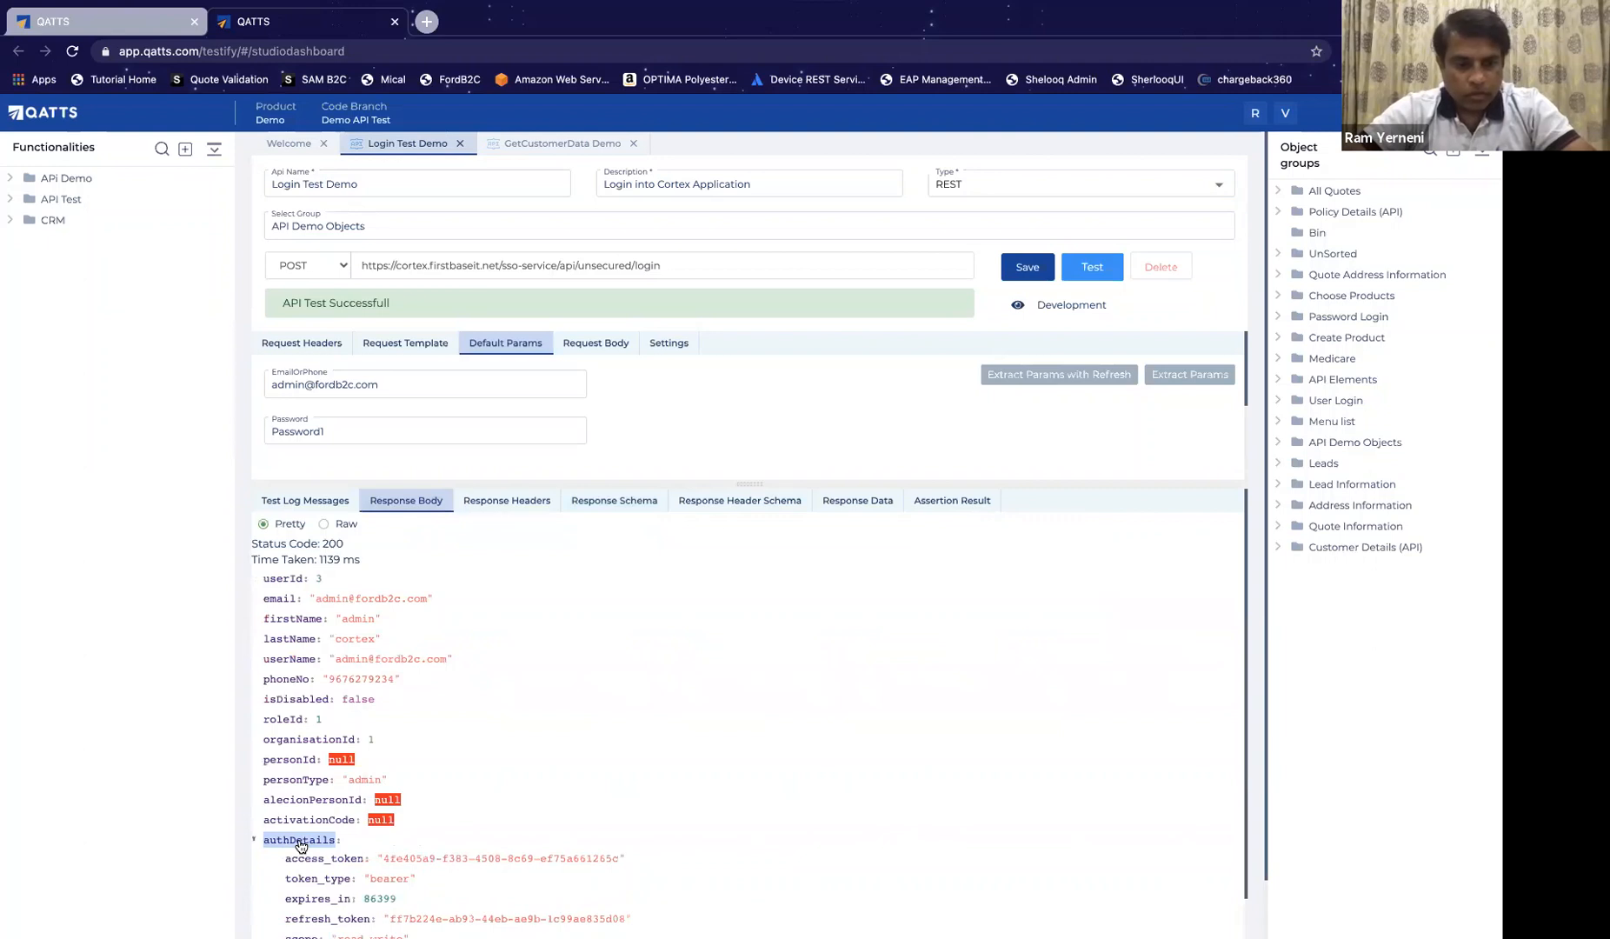
left_click(613, 503)
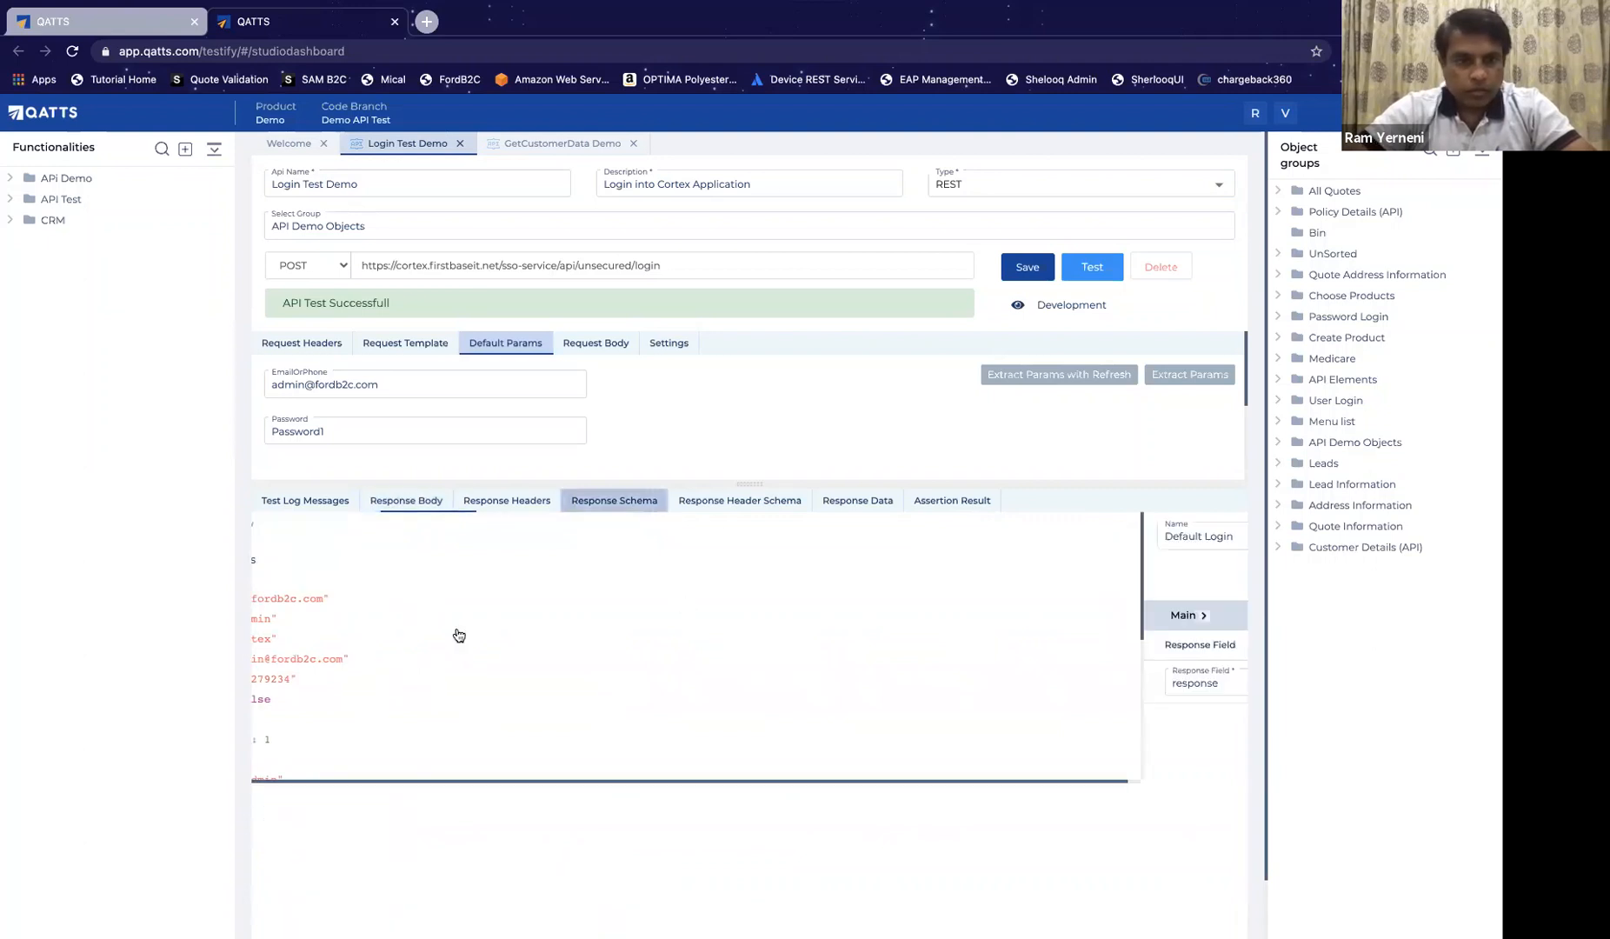
left_click(379, 682)
double_click(379, 683)
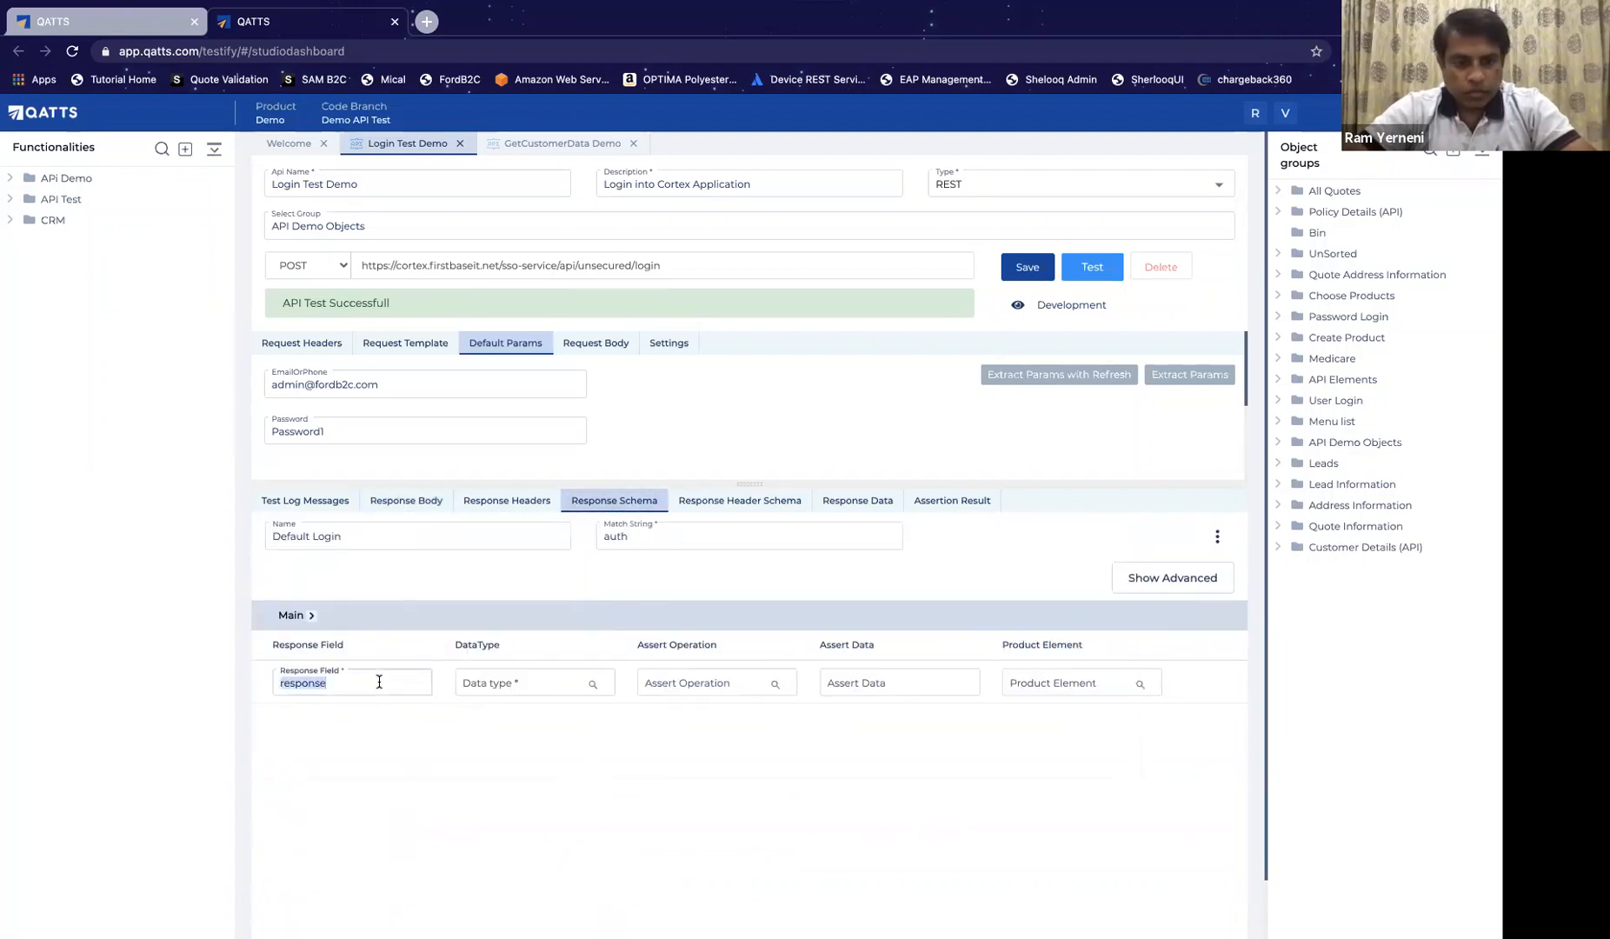
type("authDetails.")
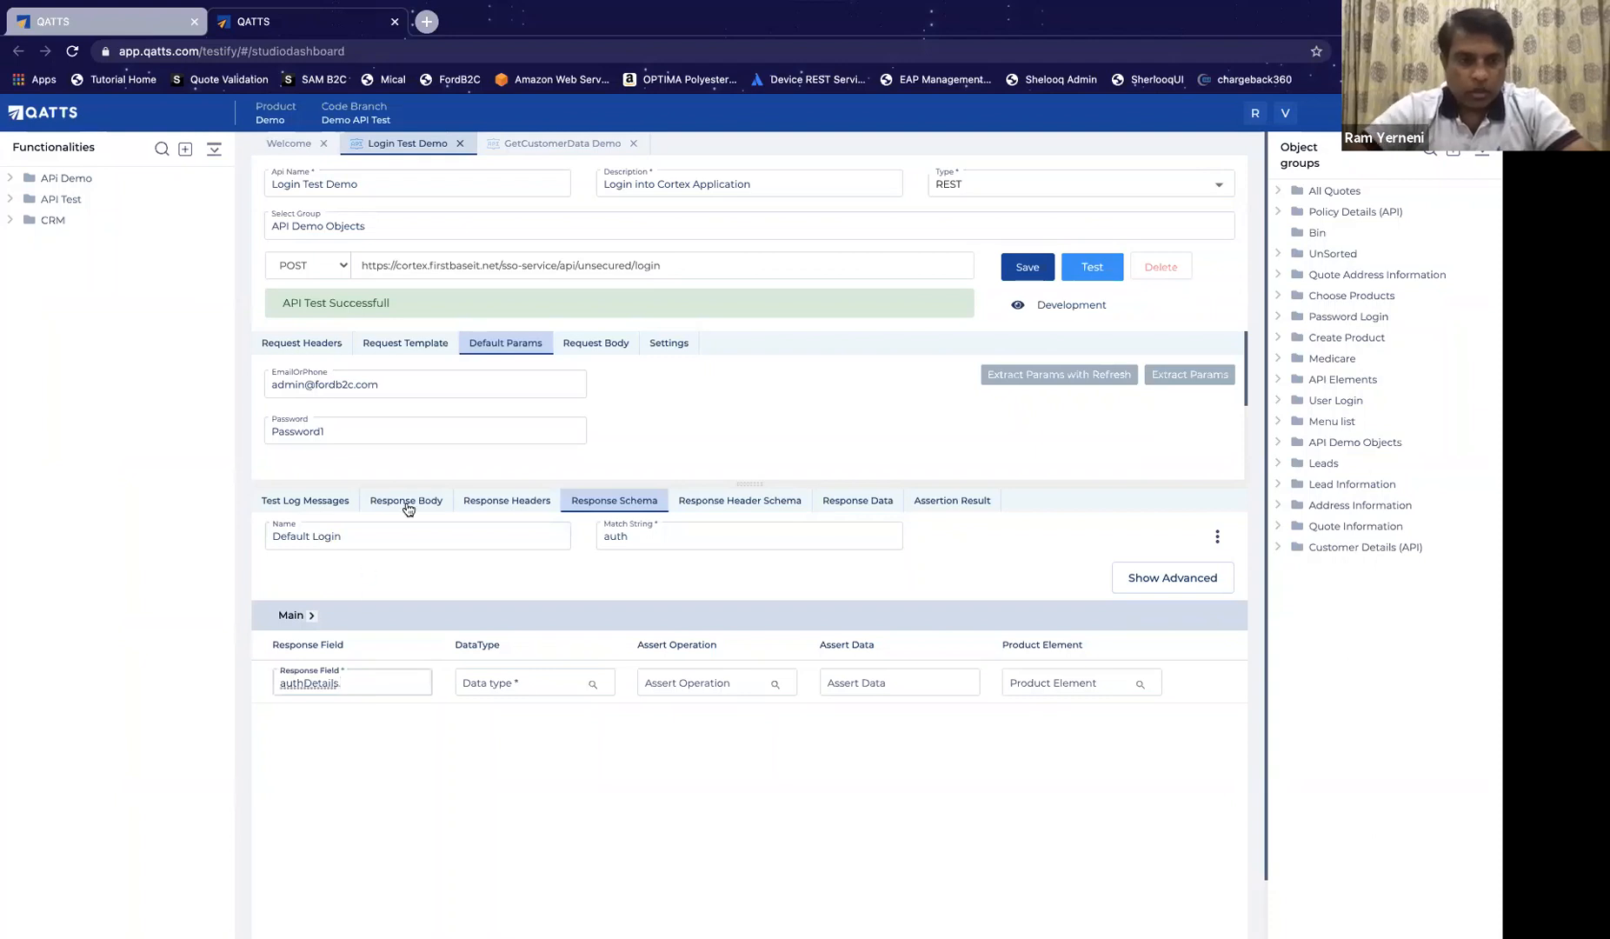
Step: Append access_token from the response body to the response field, without a space, so it reads authDetails.access_token
left_click(408, 502)
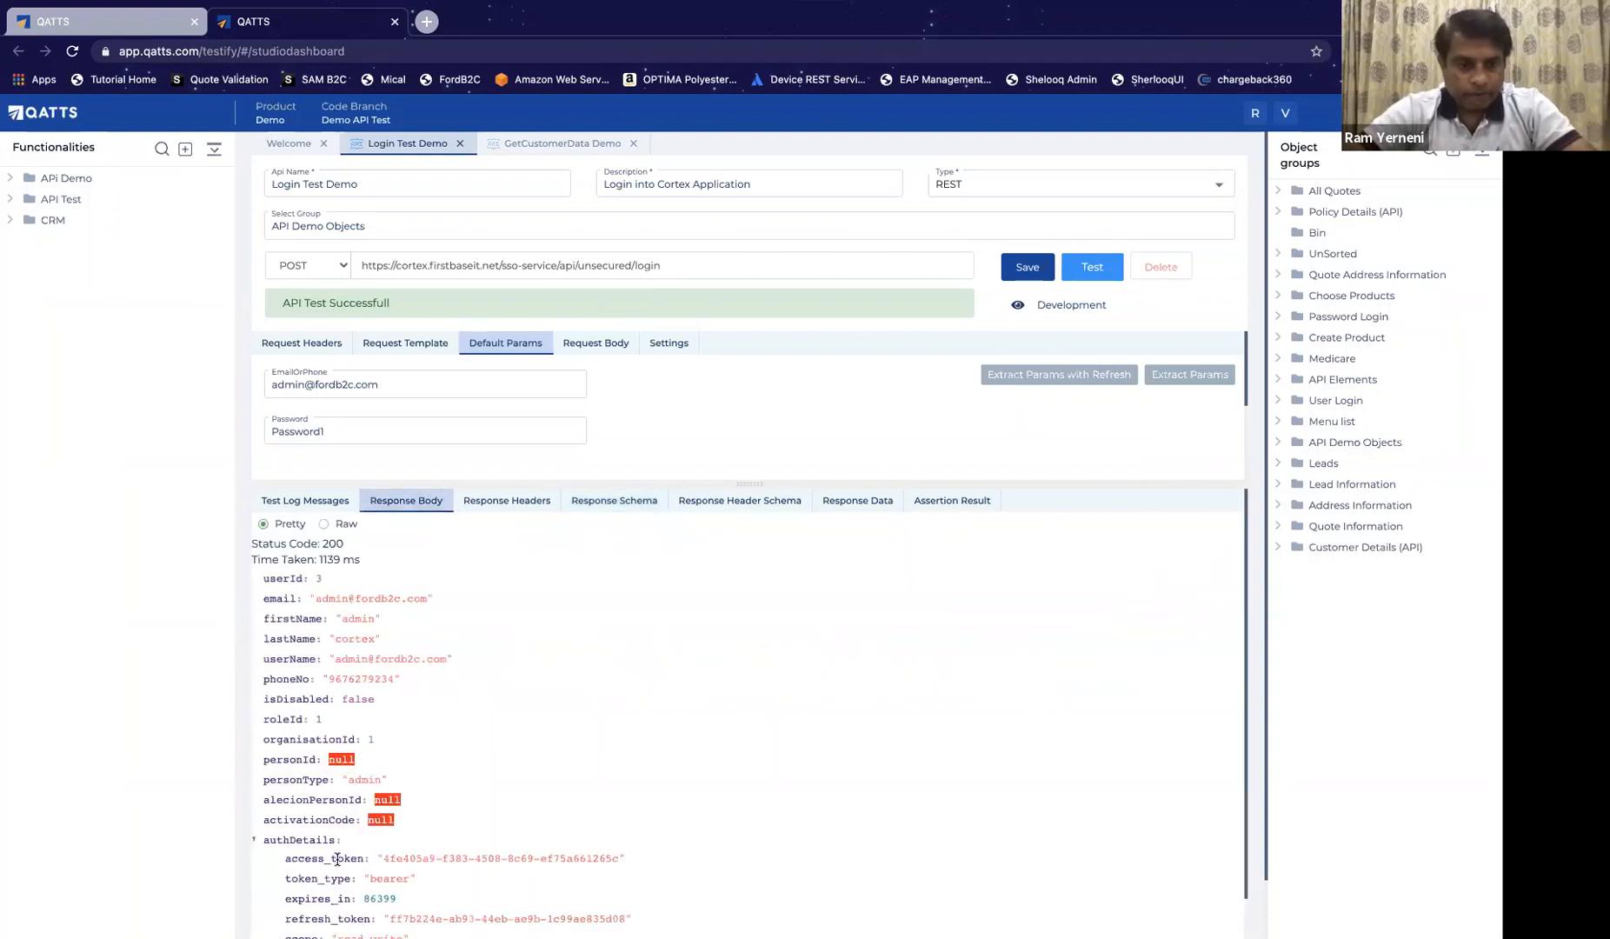
double_click(337, 859)
key("super+c")
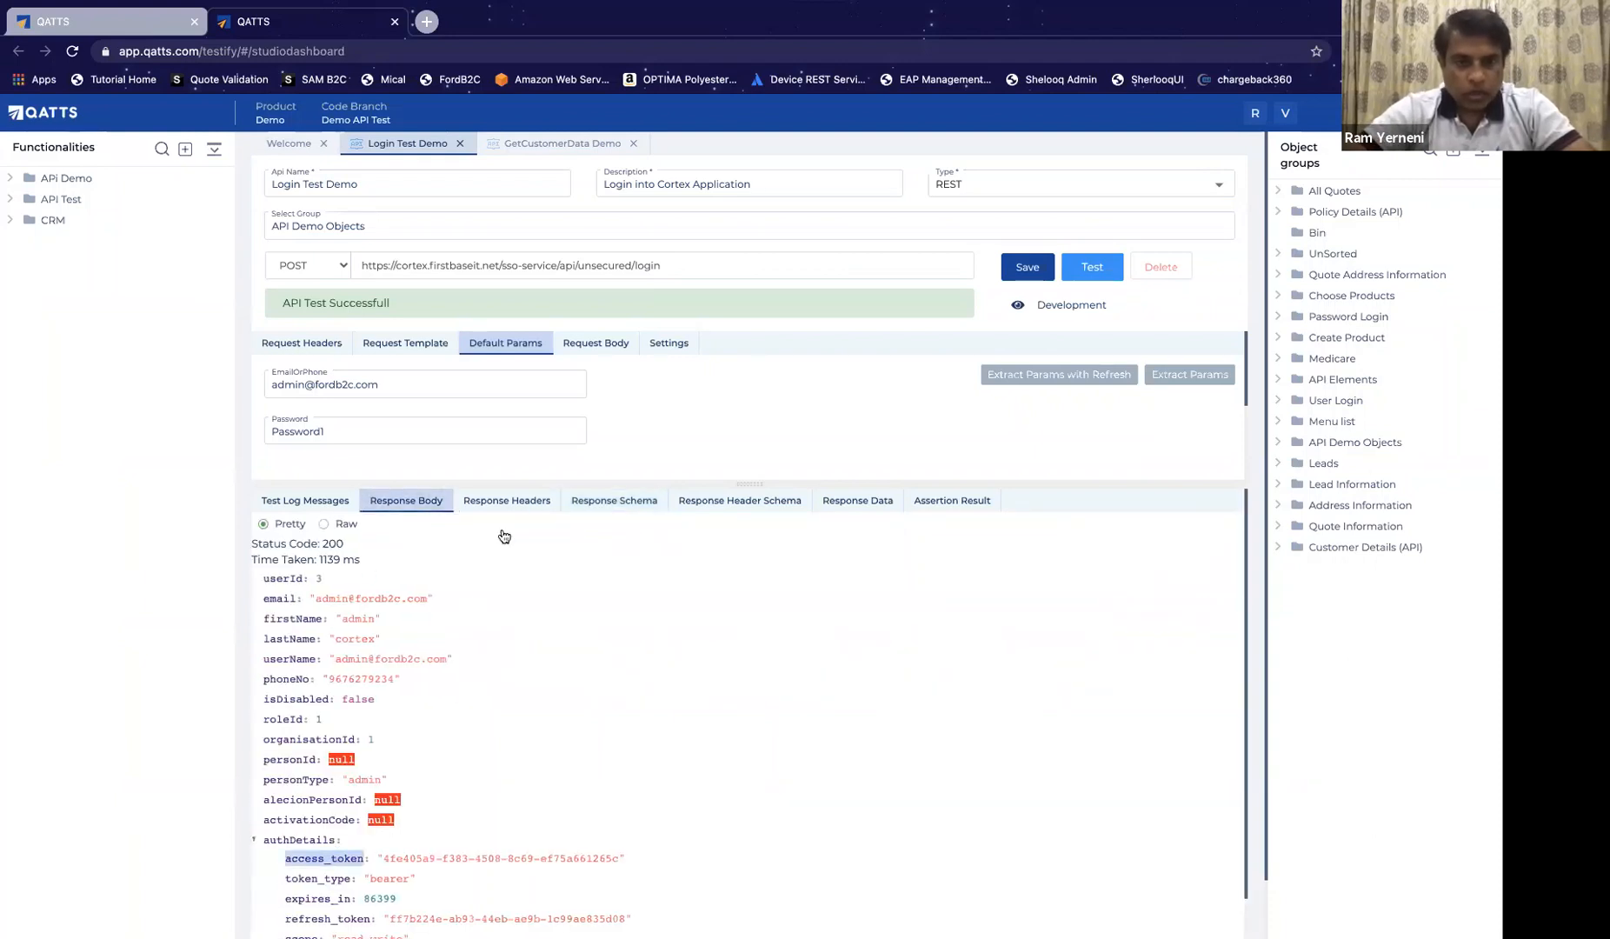
left_click(509, 503)
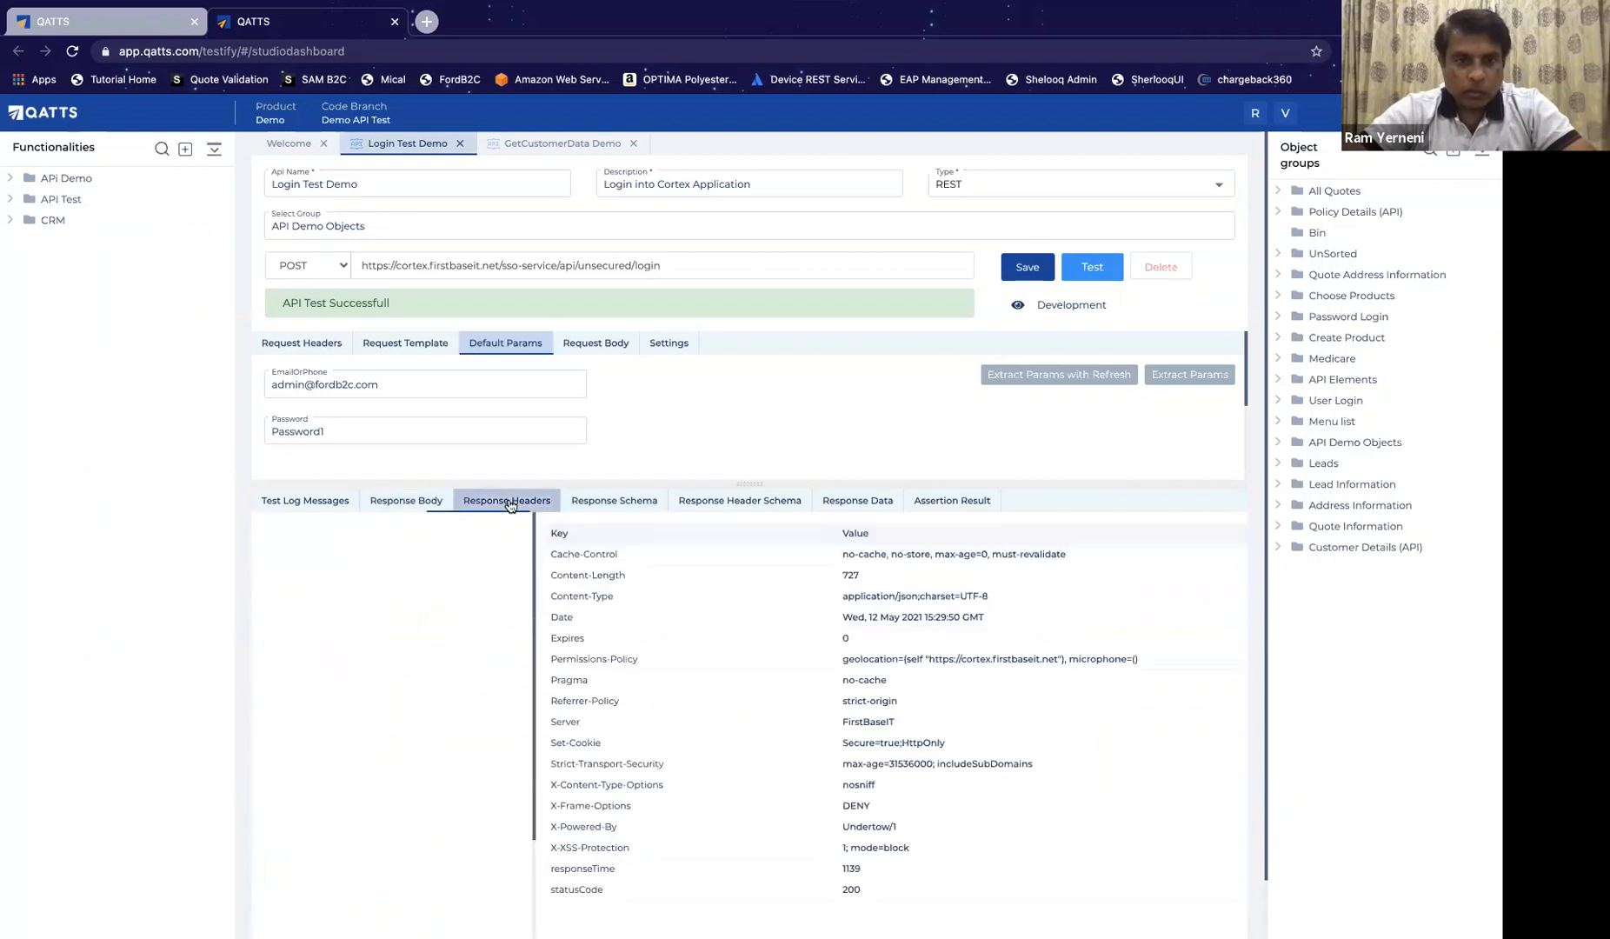
left_click(630, 503)
left_click(399, 683)
key("super+v")
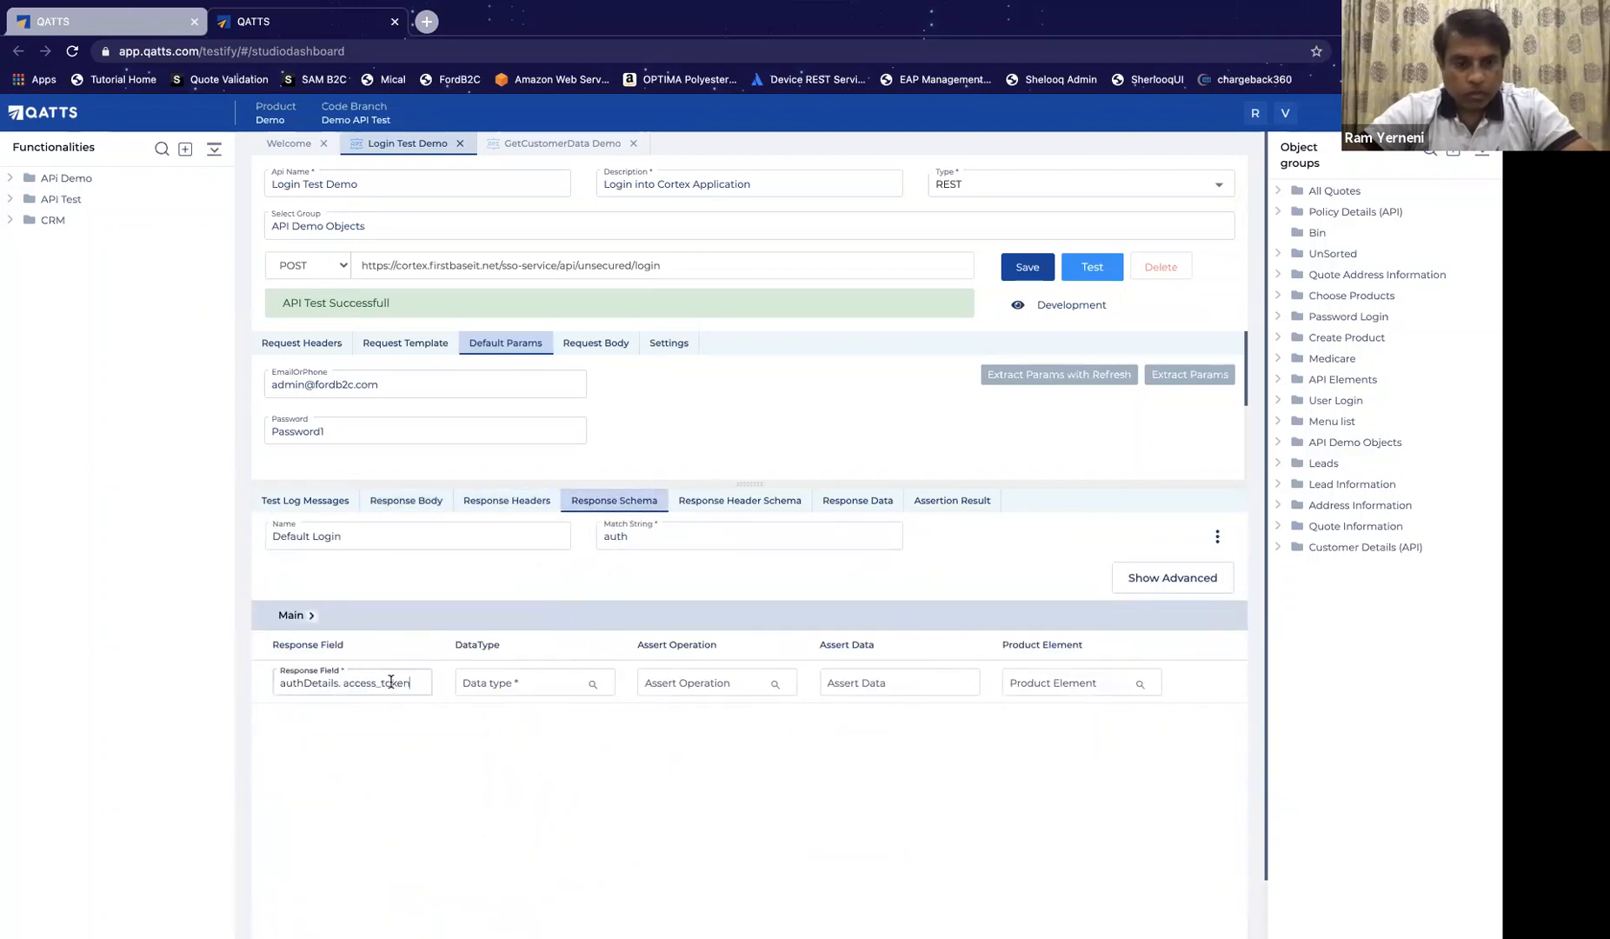
left_click(343, 684)
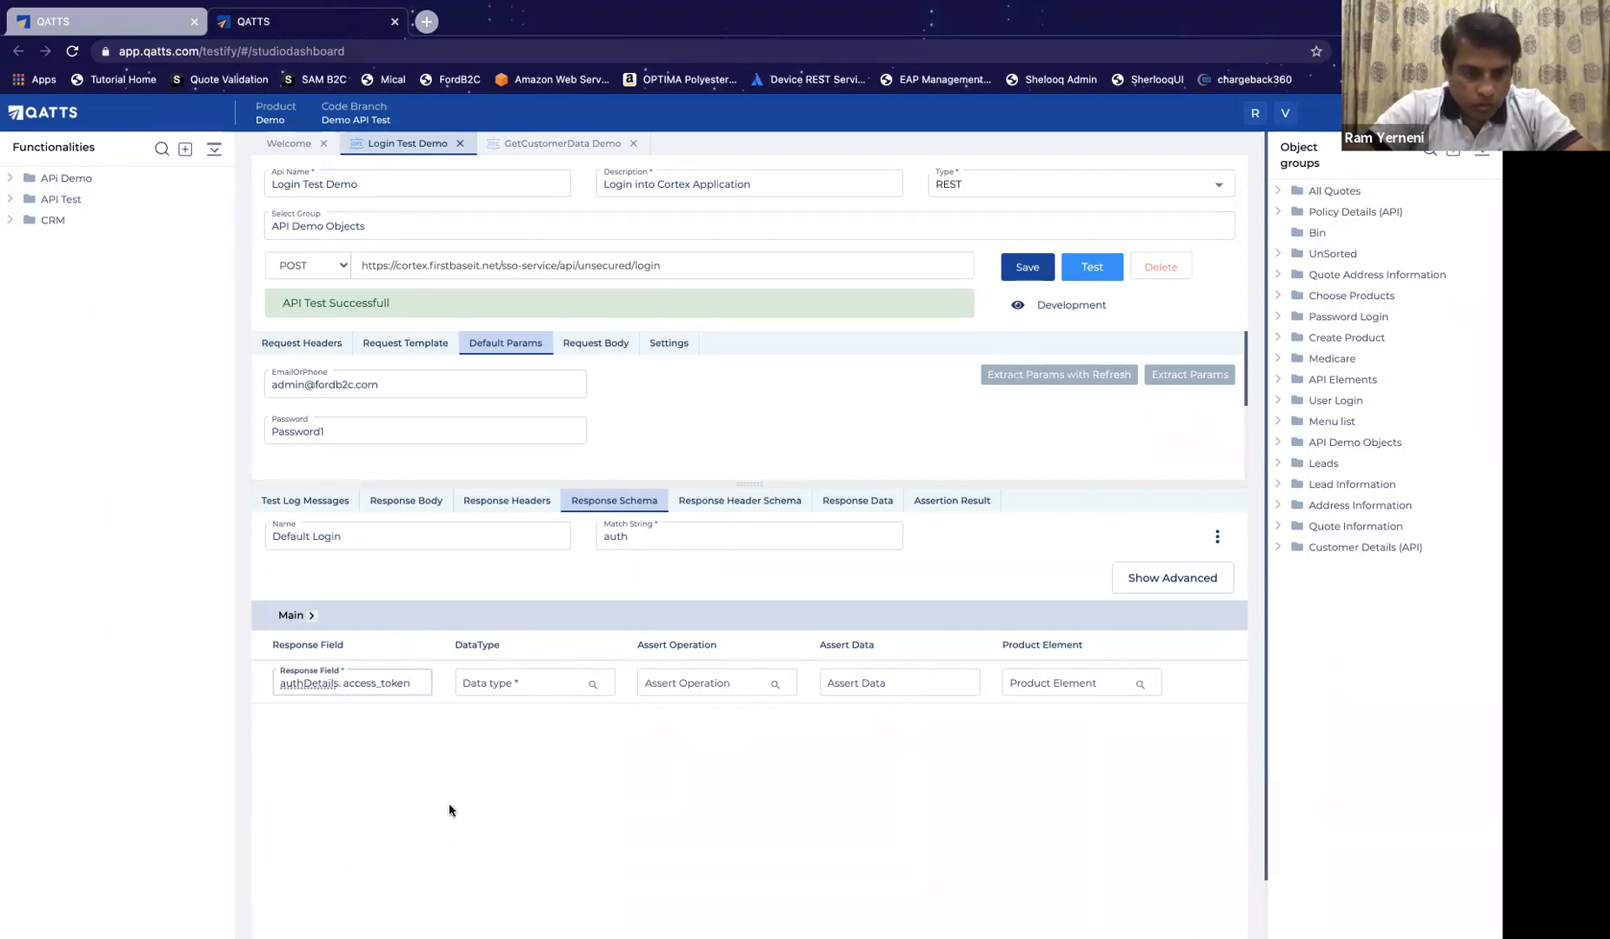
key("BackSpace")
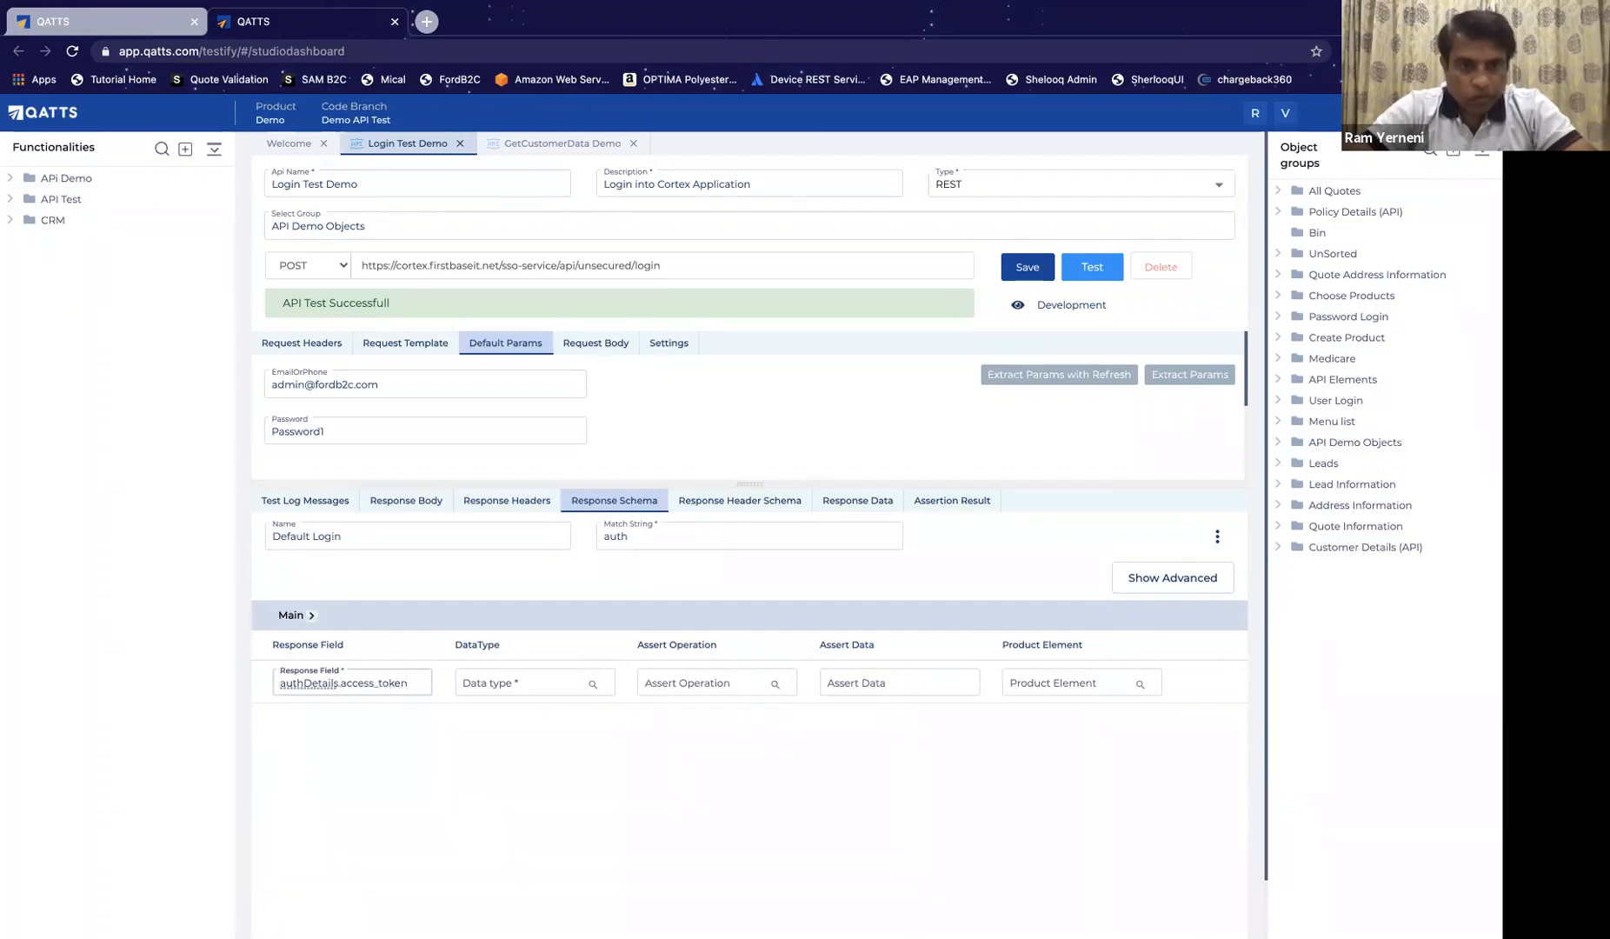
Step: Give the authDetails.access_token row the data type String, the assert operation stringlength> and the assert data 10
left_click(546, 683)
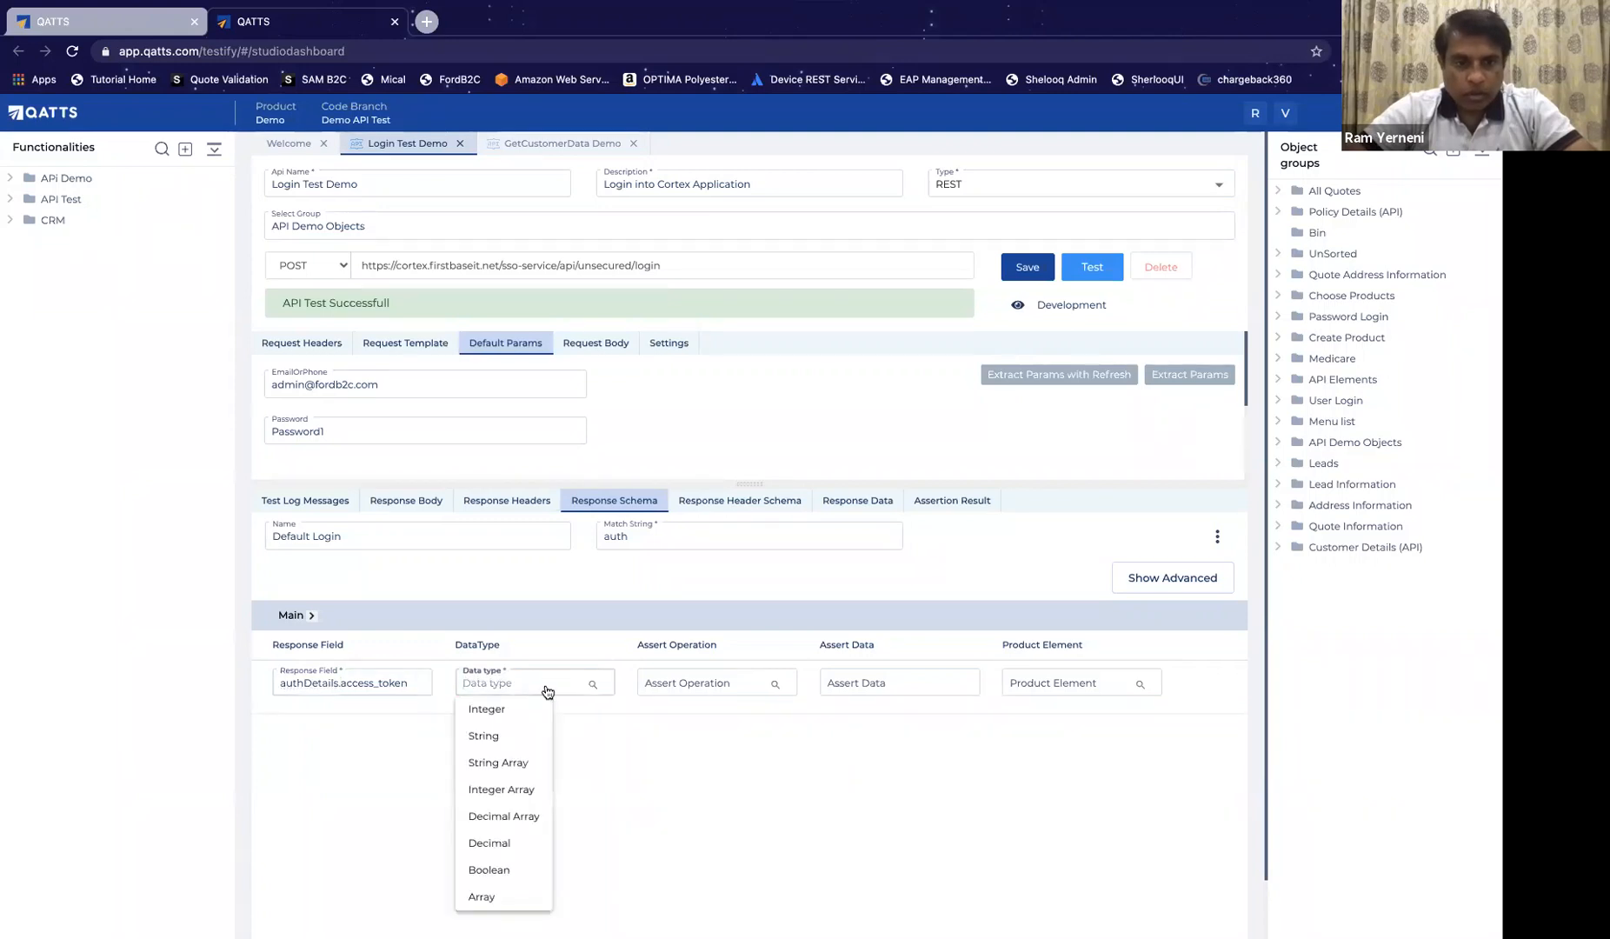
left_click(517, 738)
left_click(690, 683)
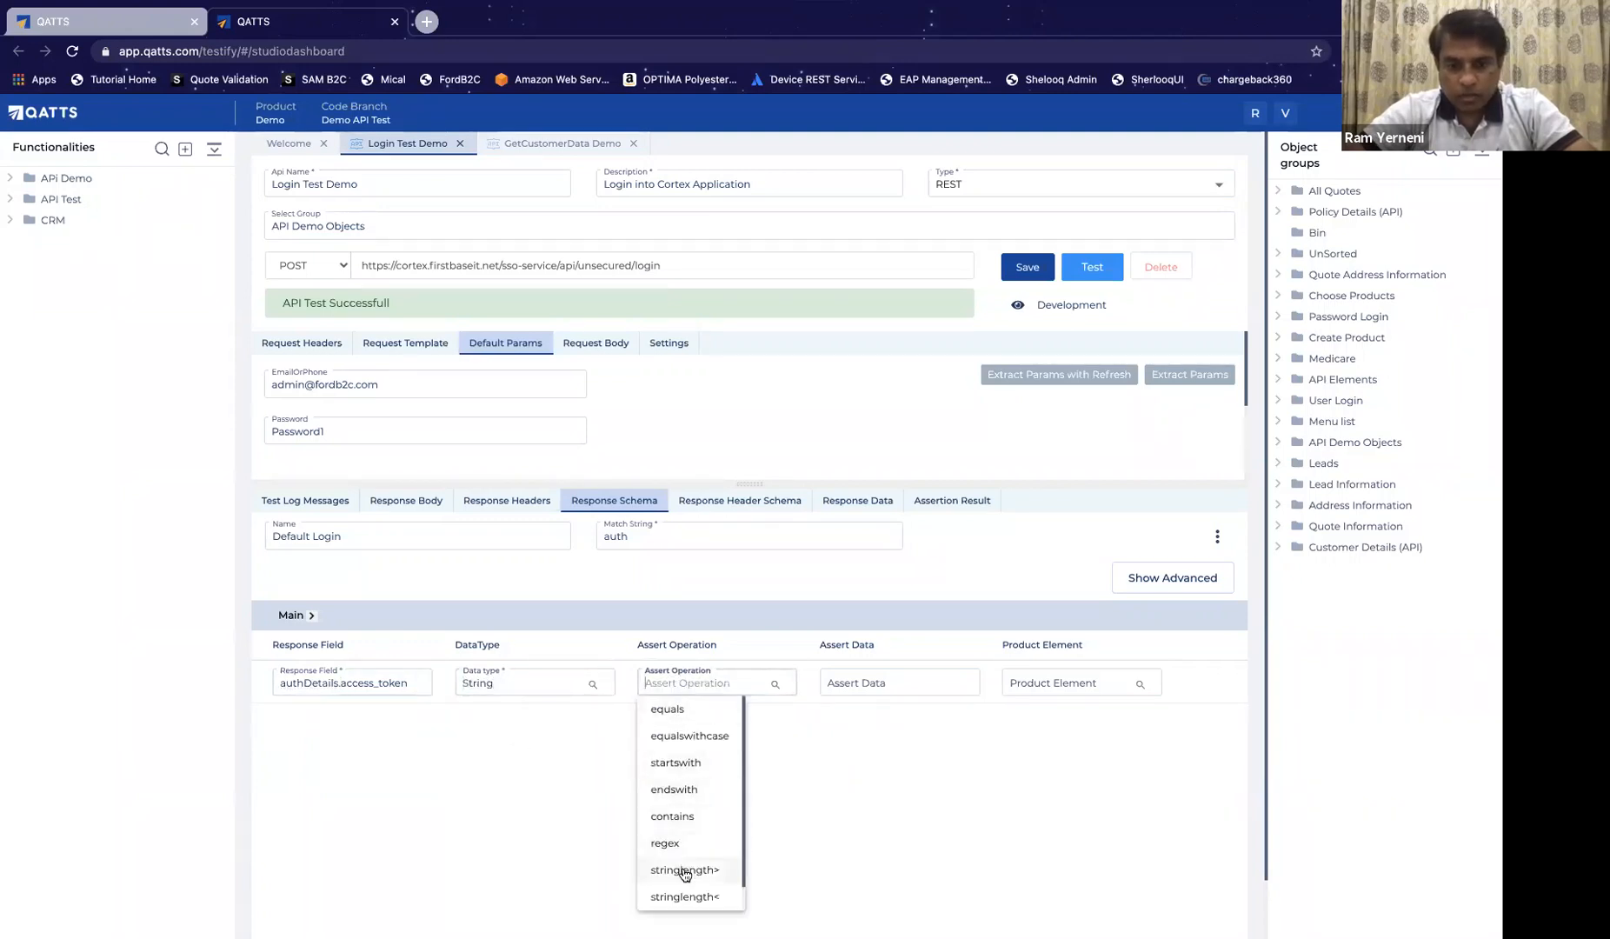
left_click(684, 870)
left_click(867, 683)
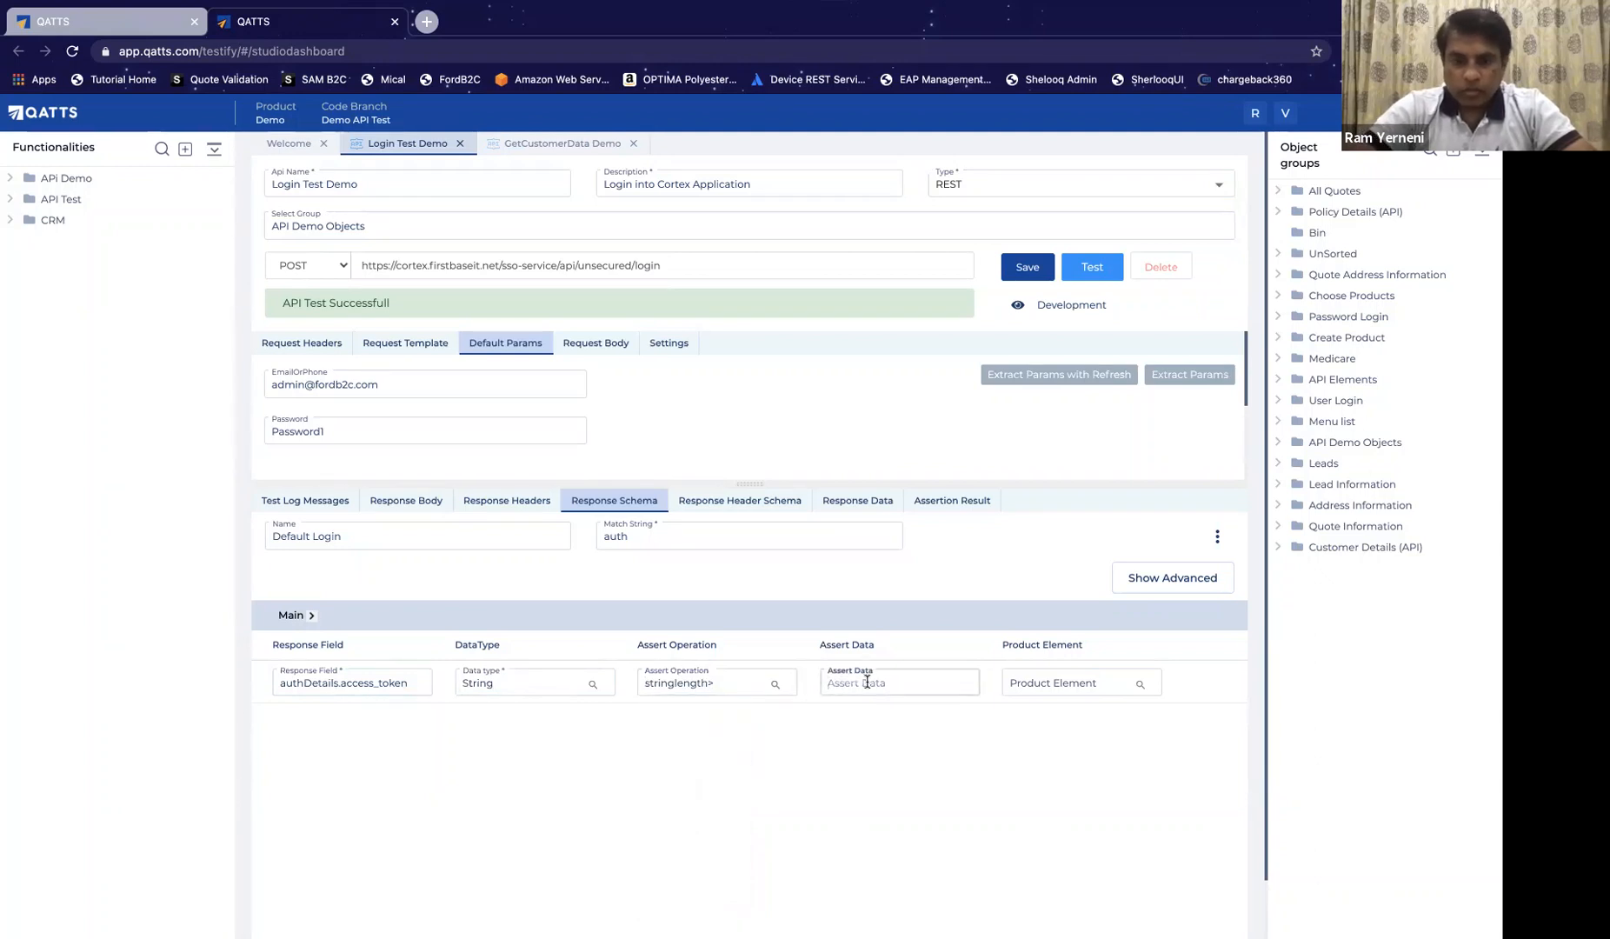
type("10")
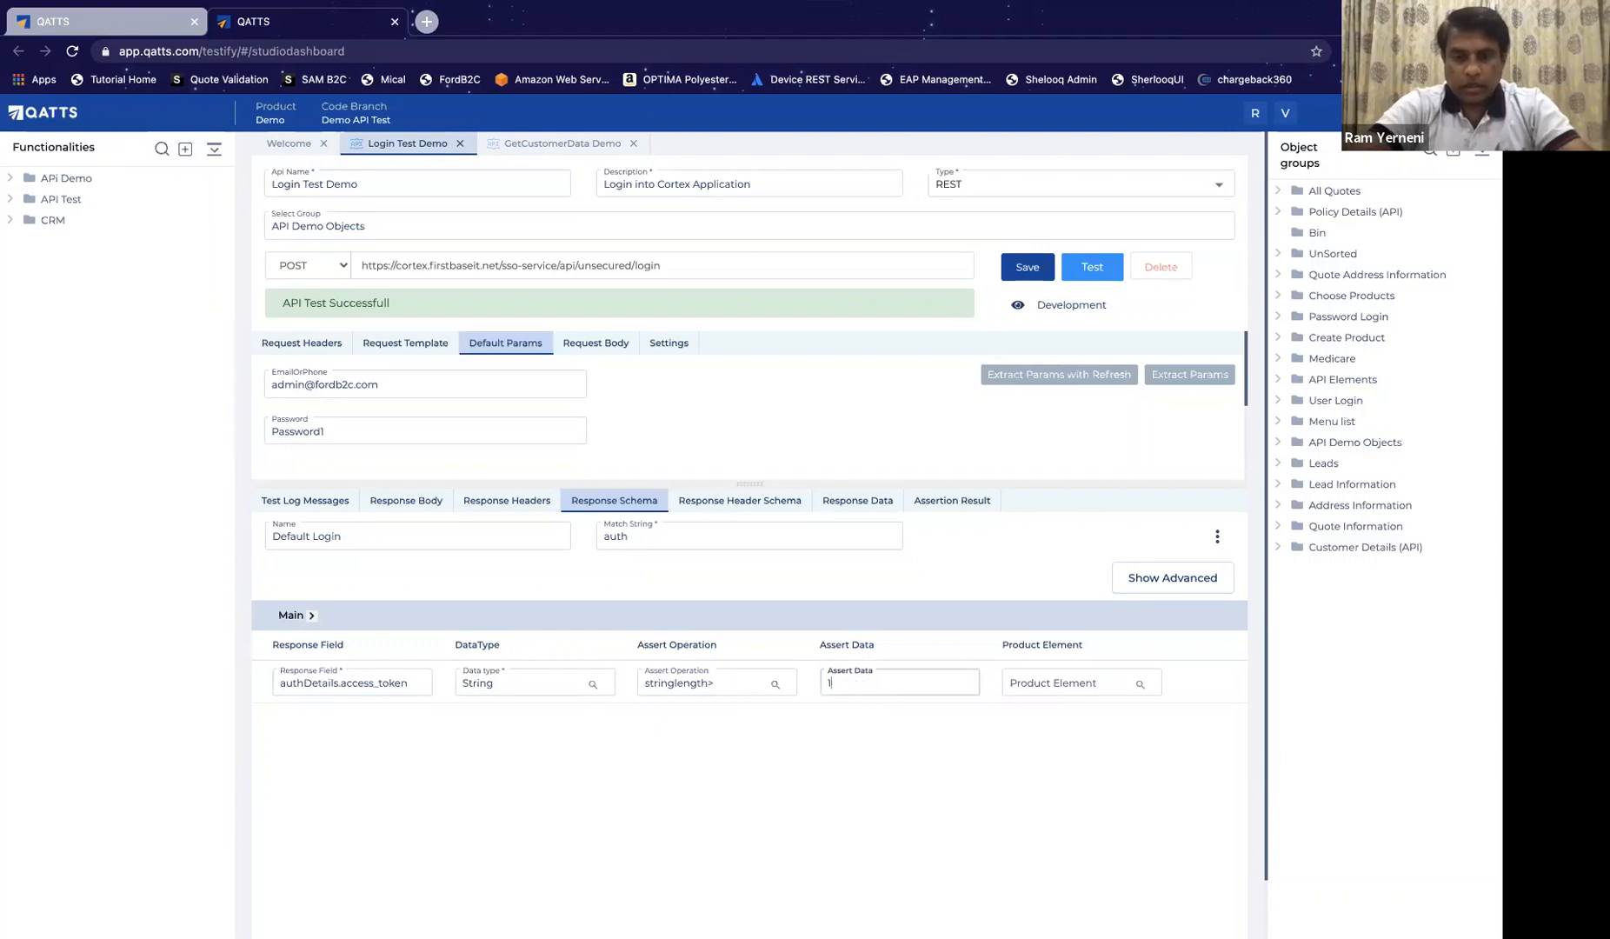
Step: Map the authDetails.access_token row to the product element access_token and add the row to the schema
left_click(1090, 682)
left_click(1090, 682)
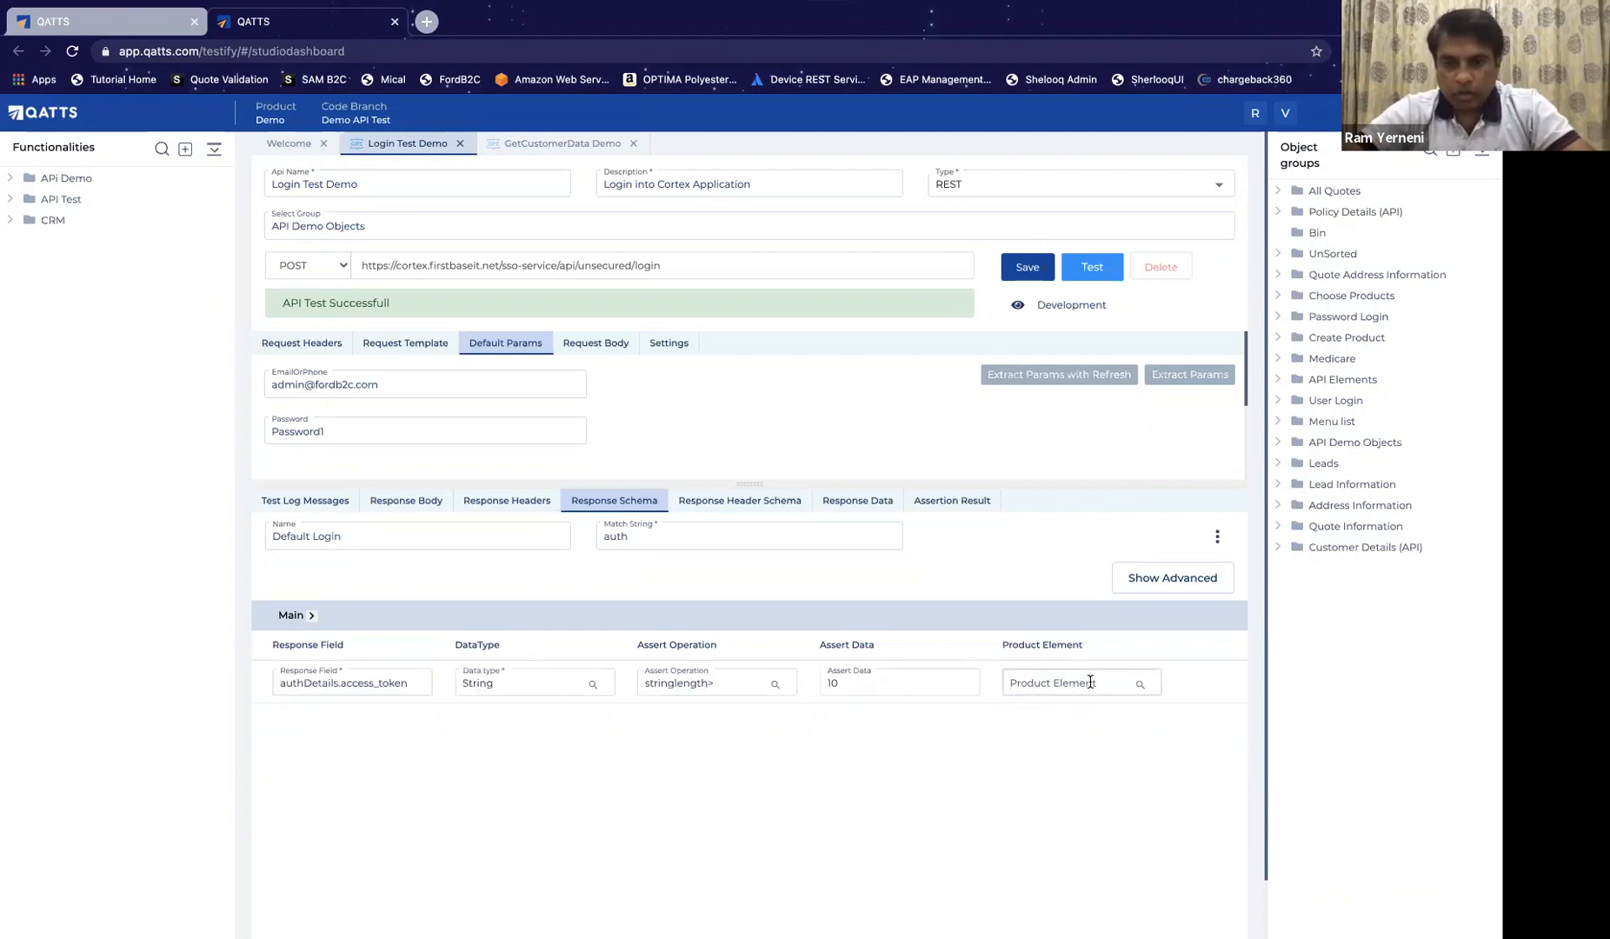
left_click(1090, 681)
type("au")
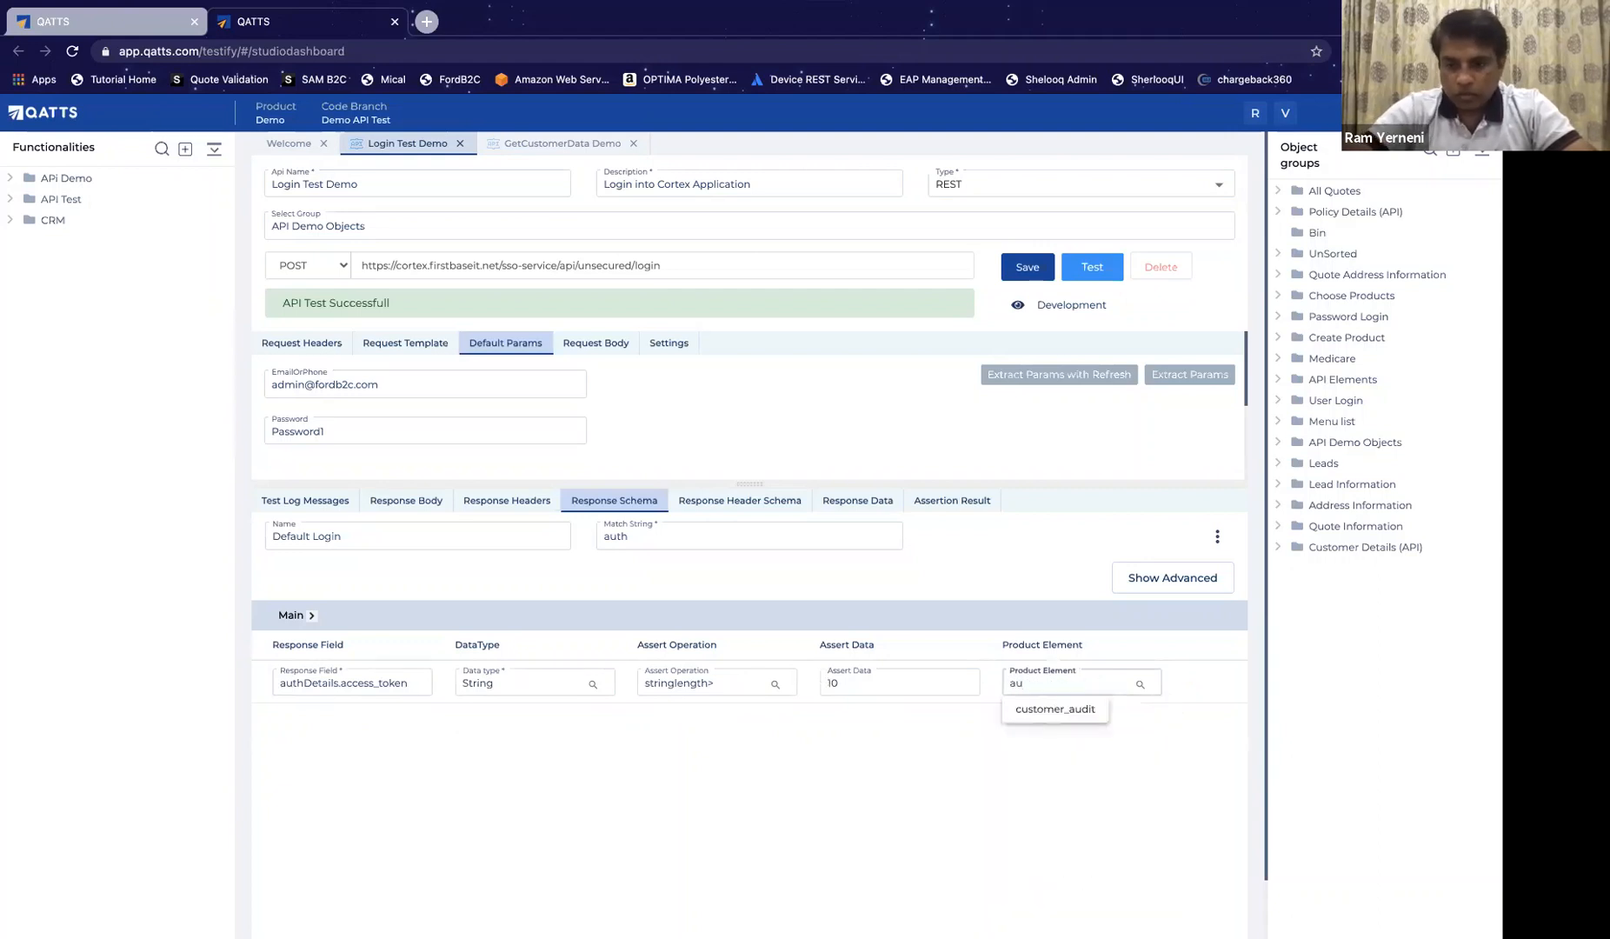
key("BackSpace")
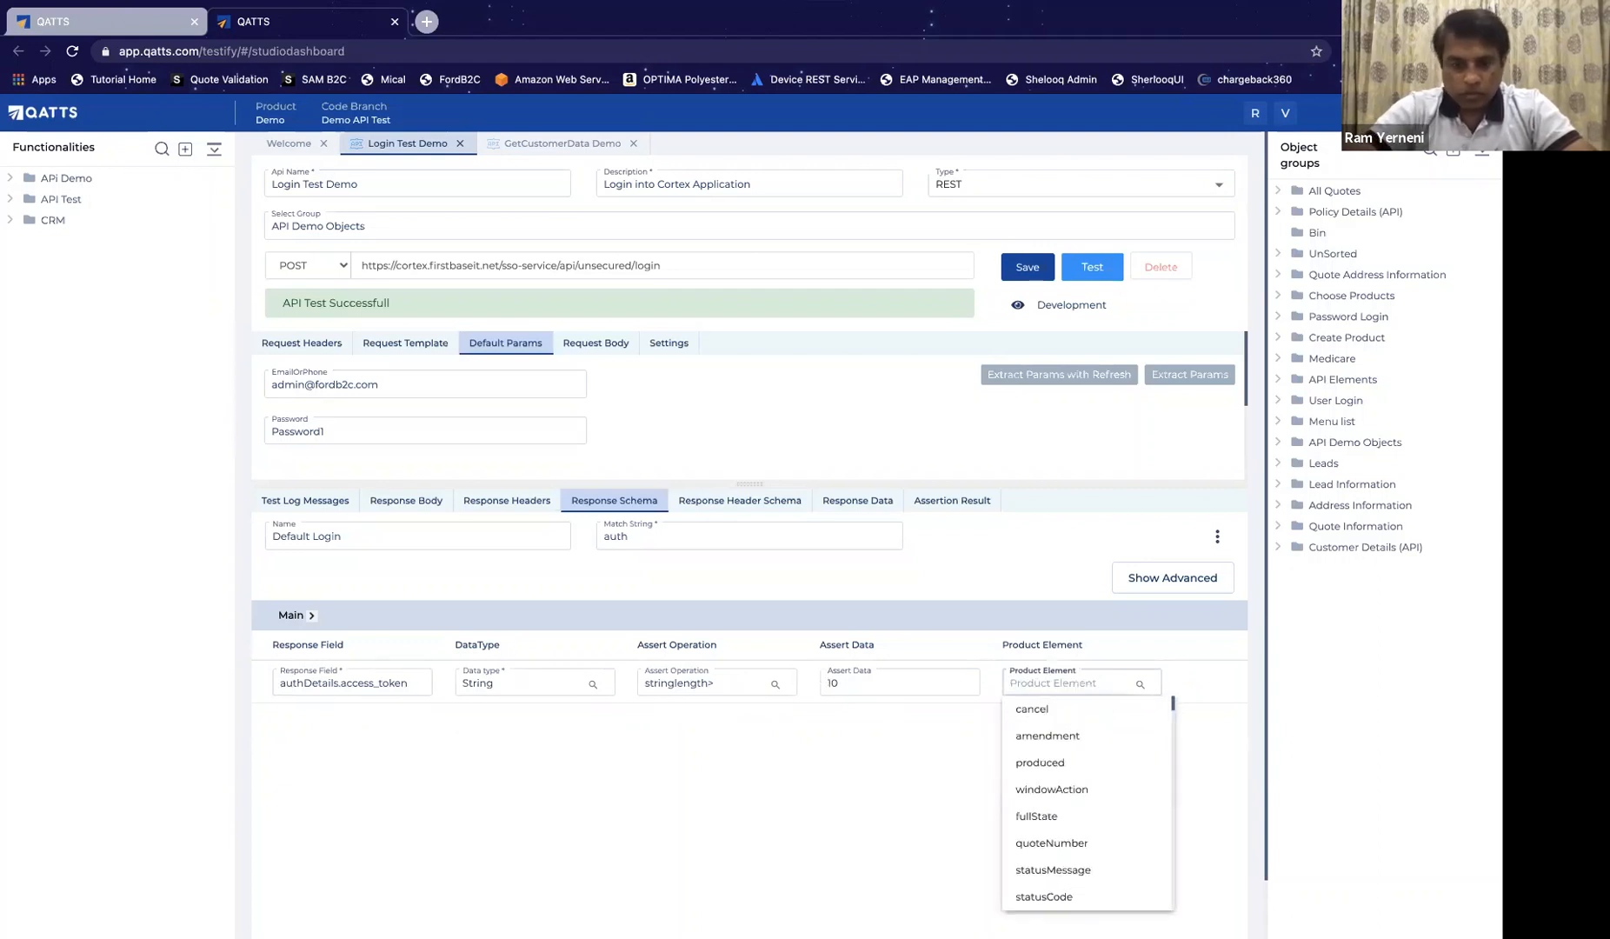
type("c")
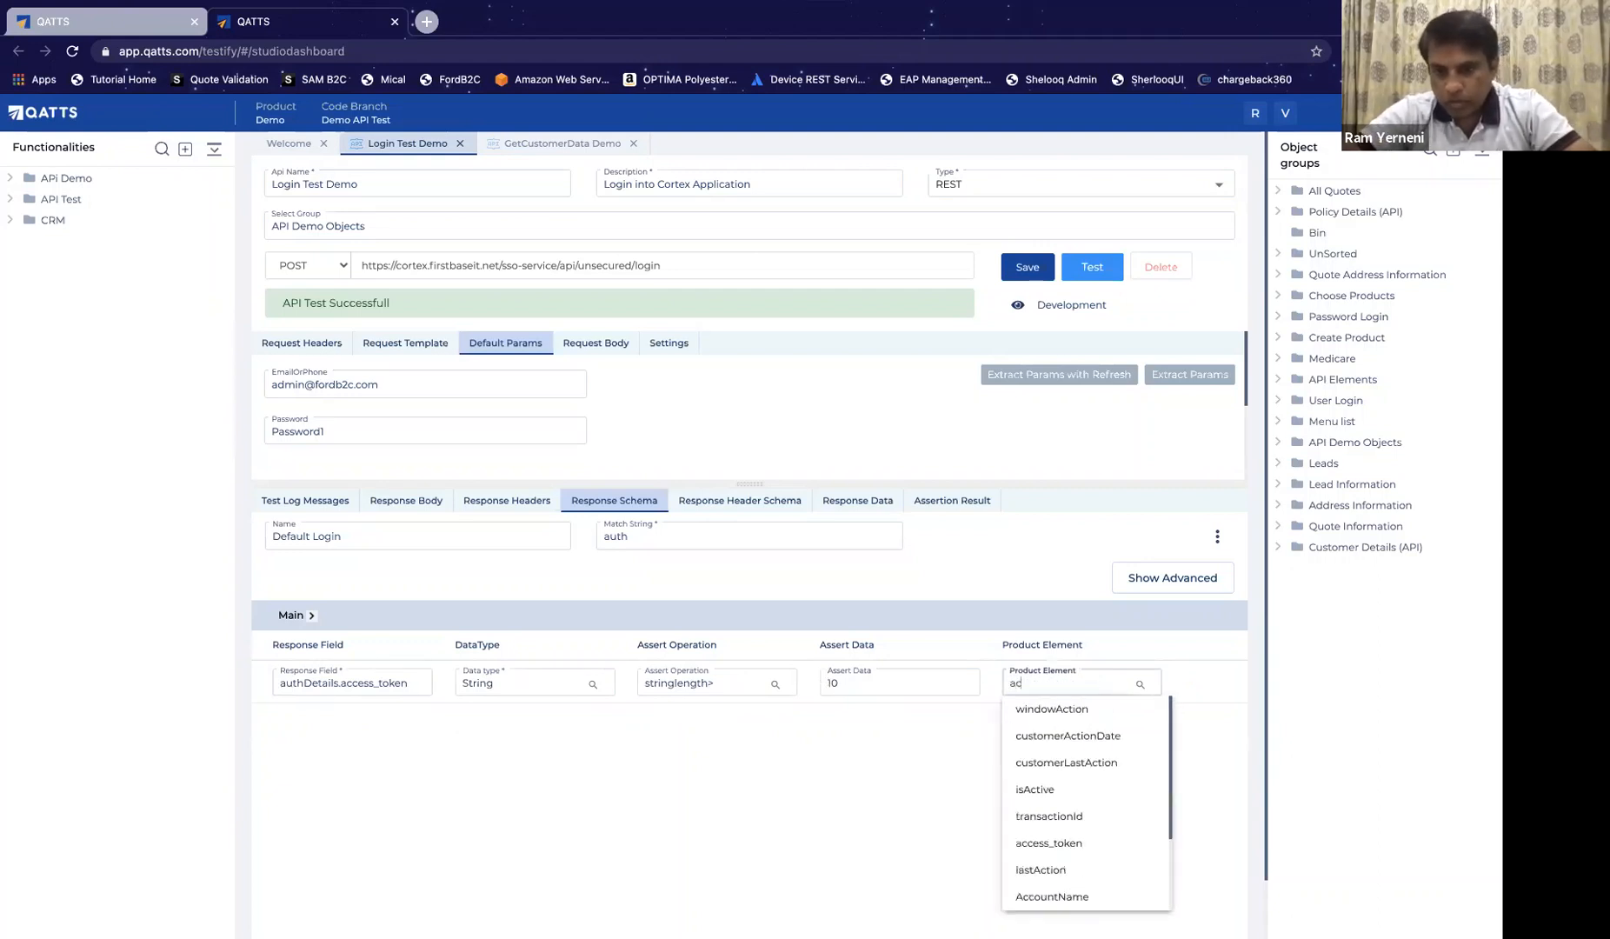
left_click(1101, 843)
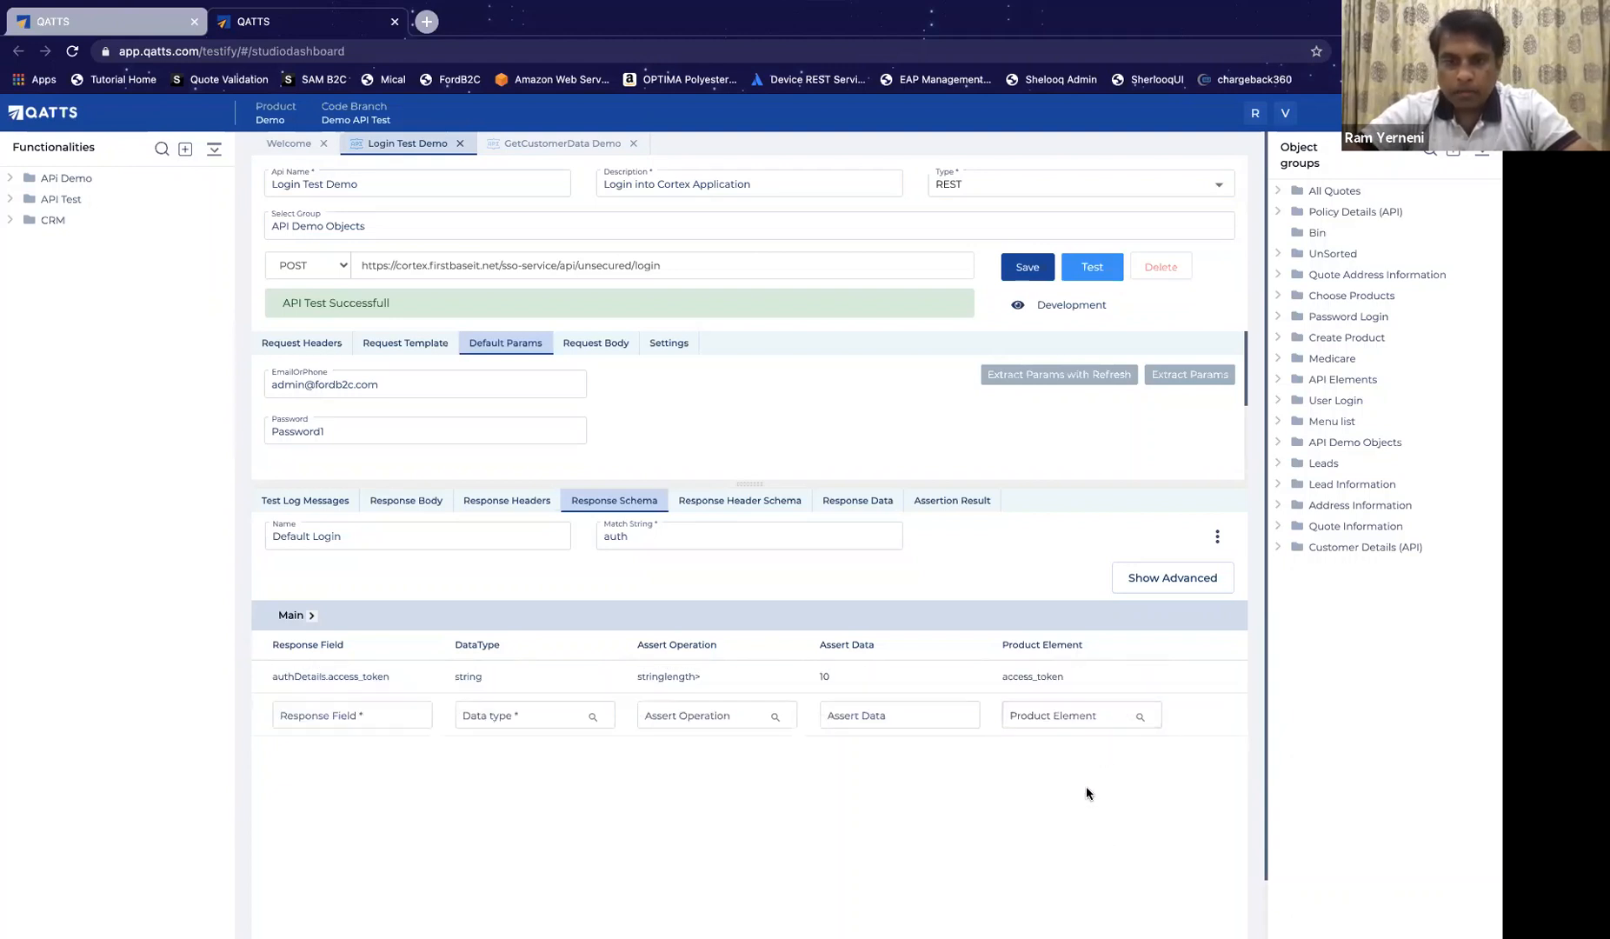
Step: Save and test the Login Test Demo API, and examine its assertion result and extracted response data
left_click(1027, 271)
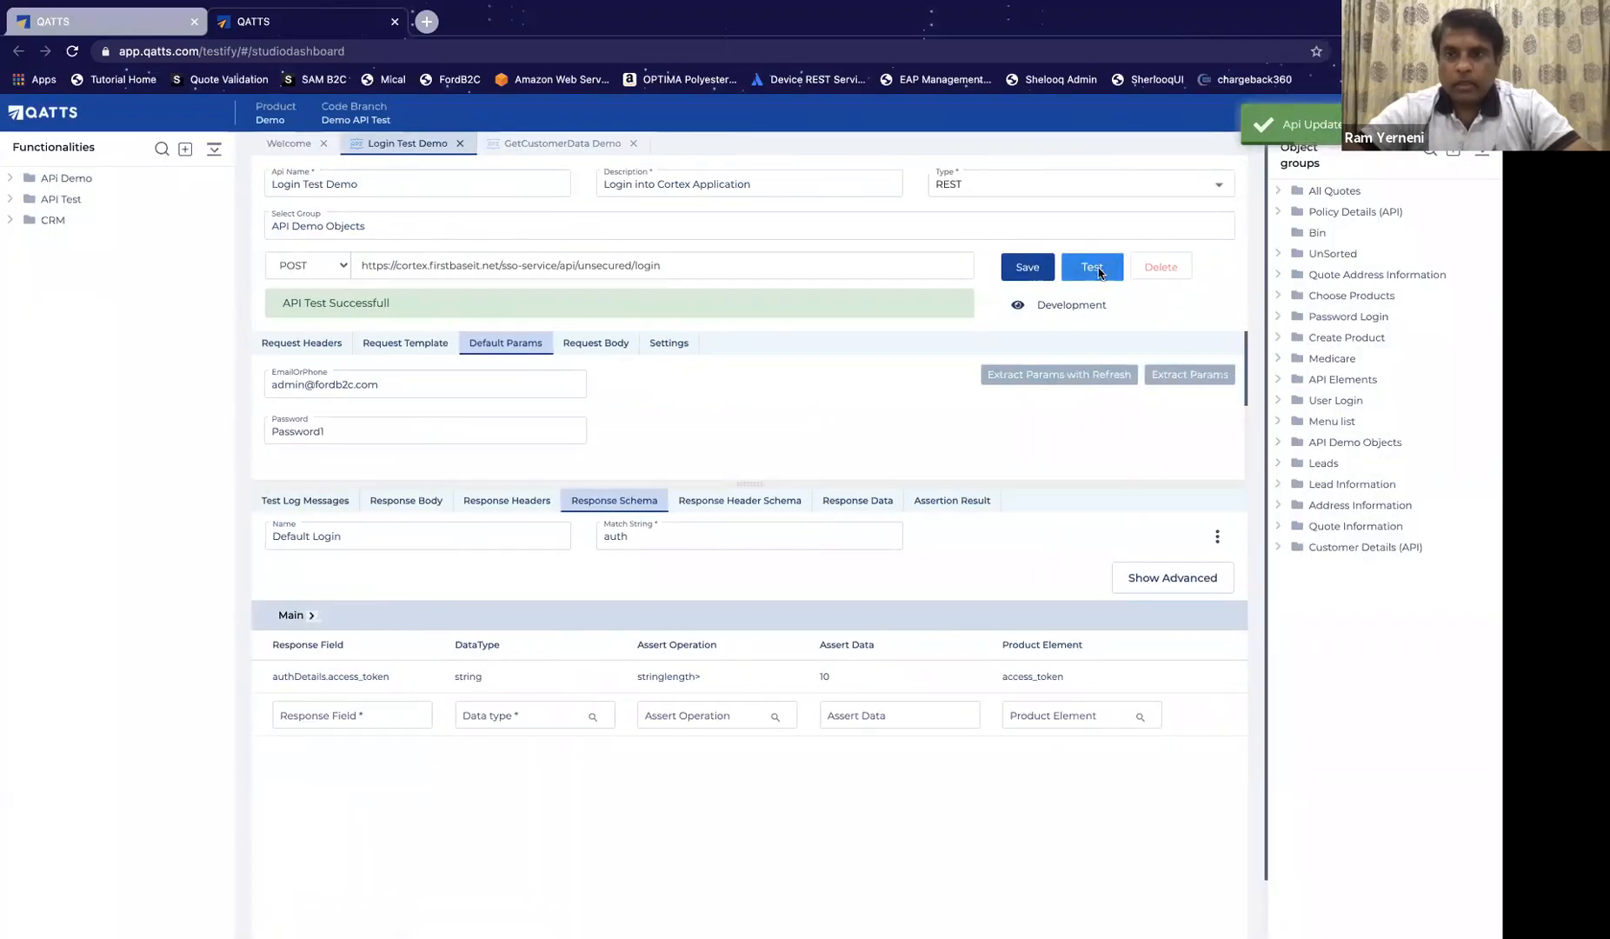
left_click(1098, 272)
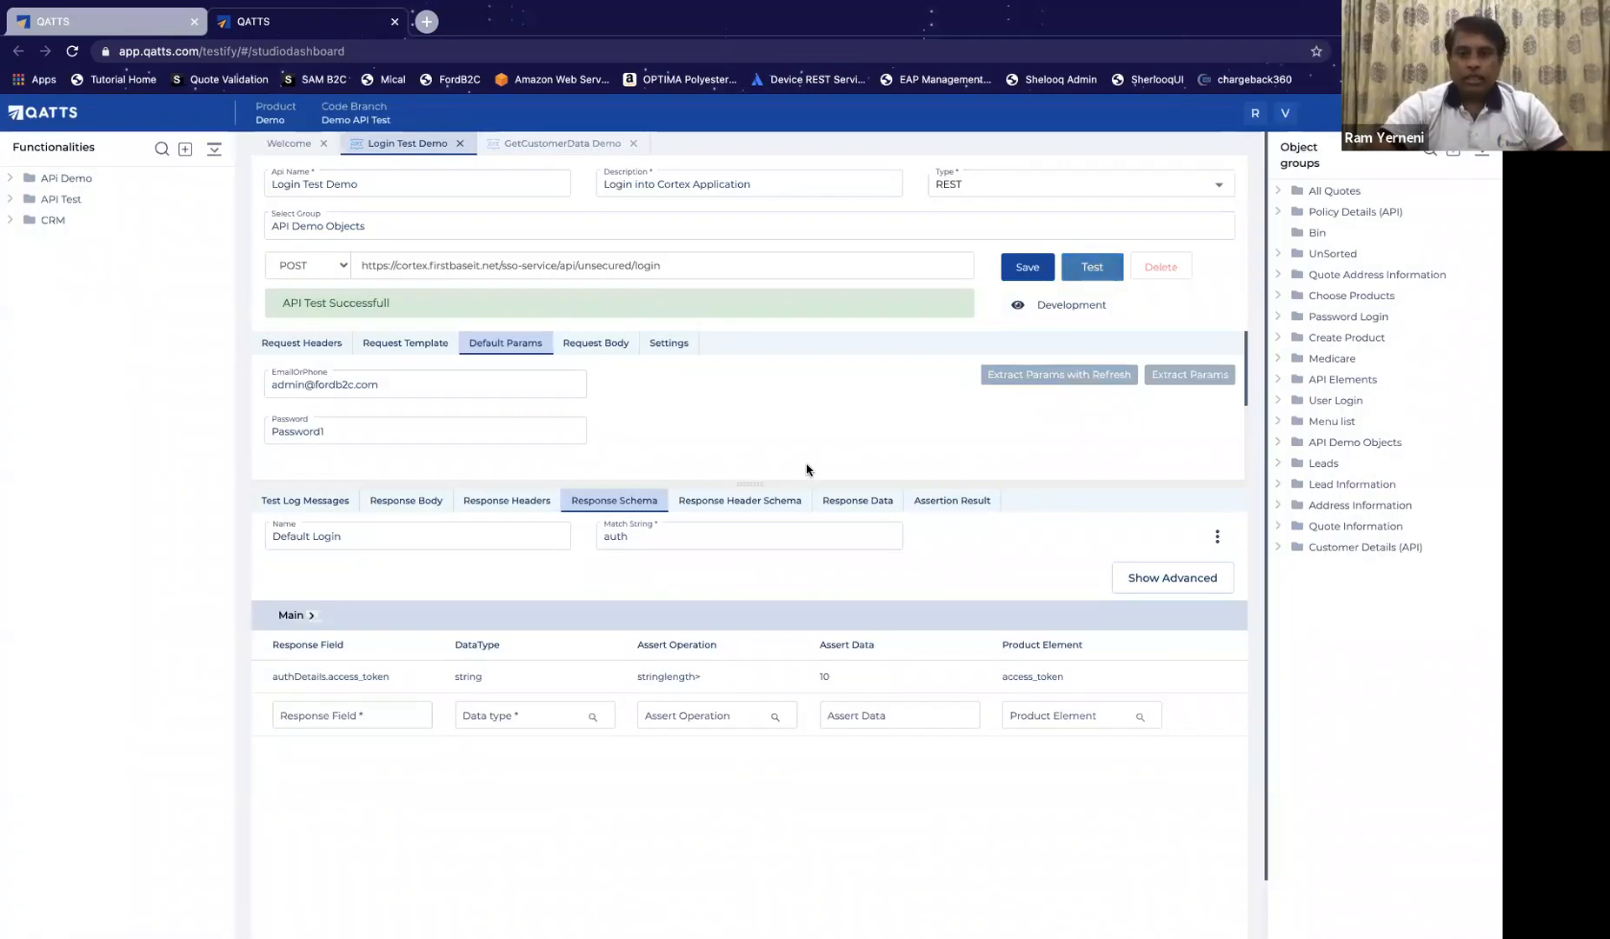
left_click(939, 503)
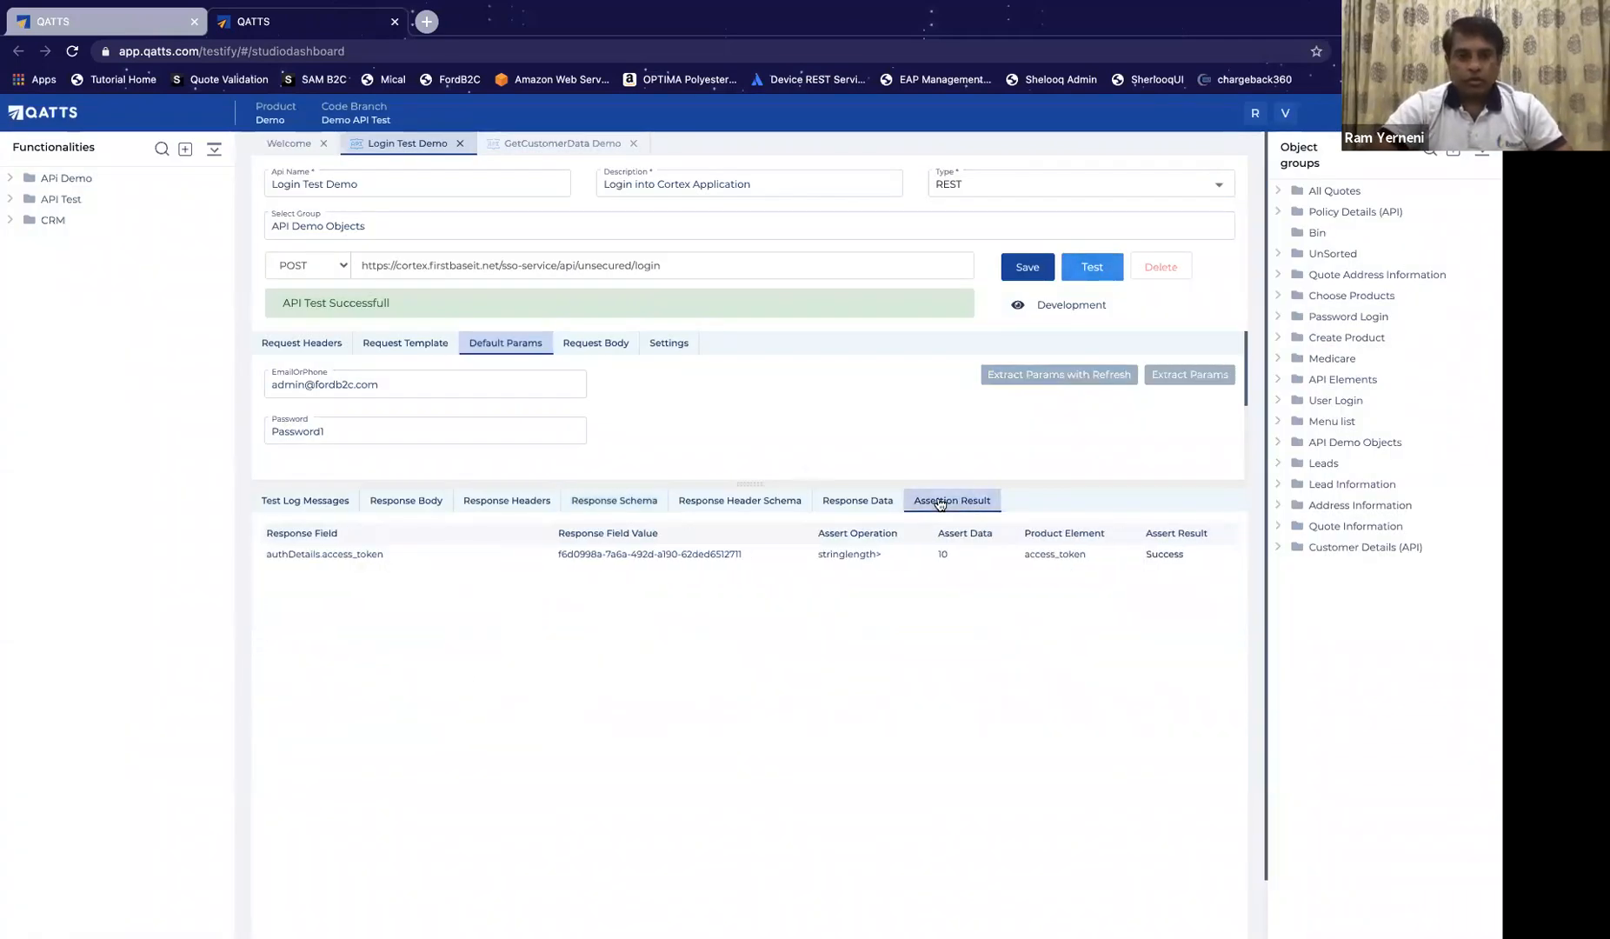
left_click(844, 502)
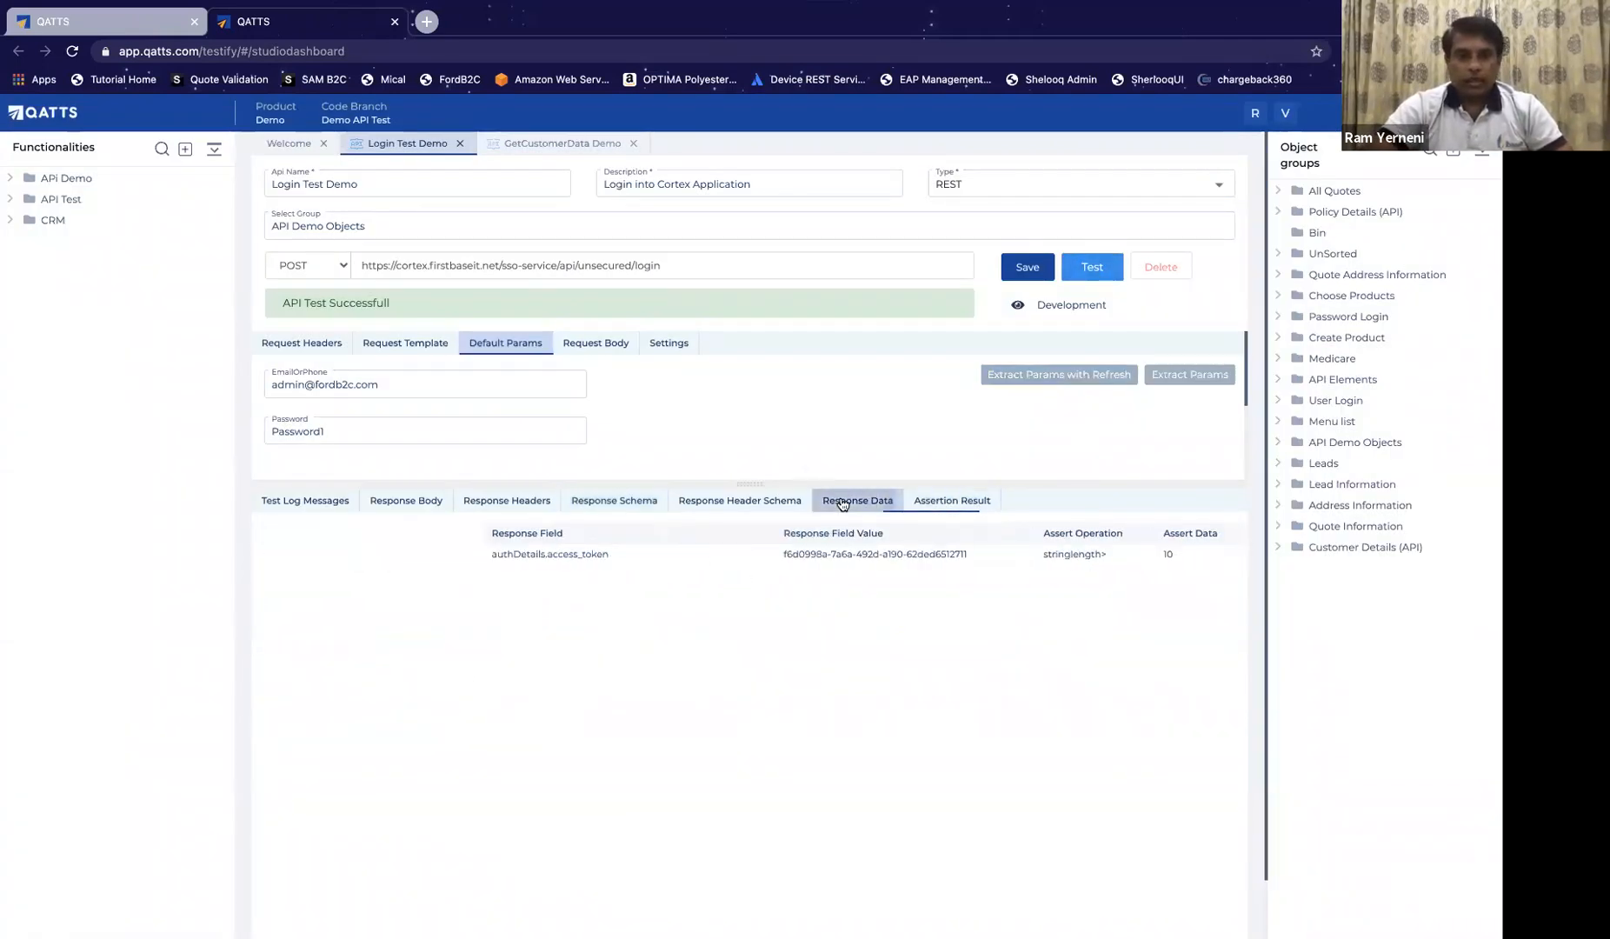
double_click(309, 521)
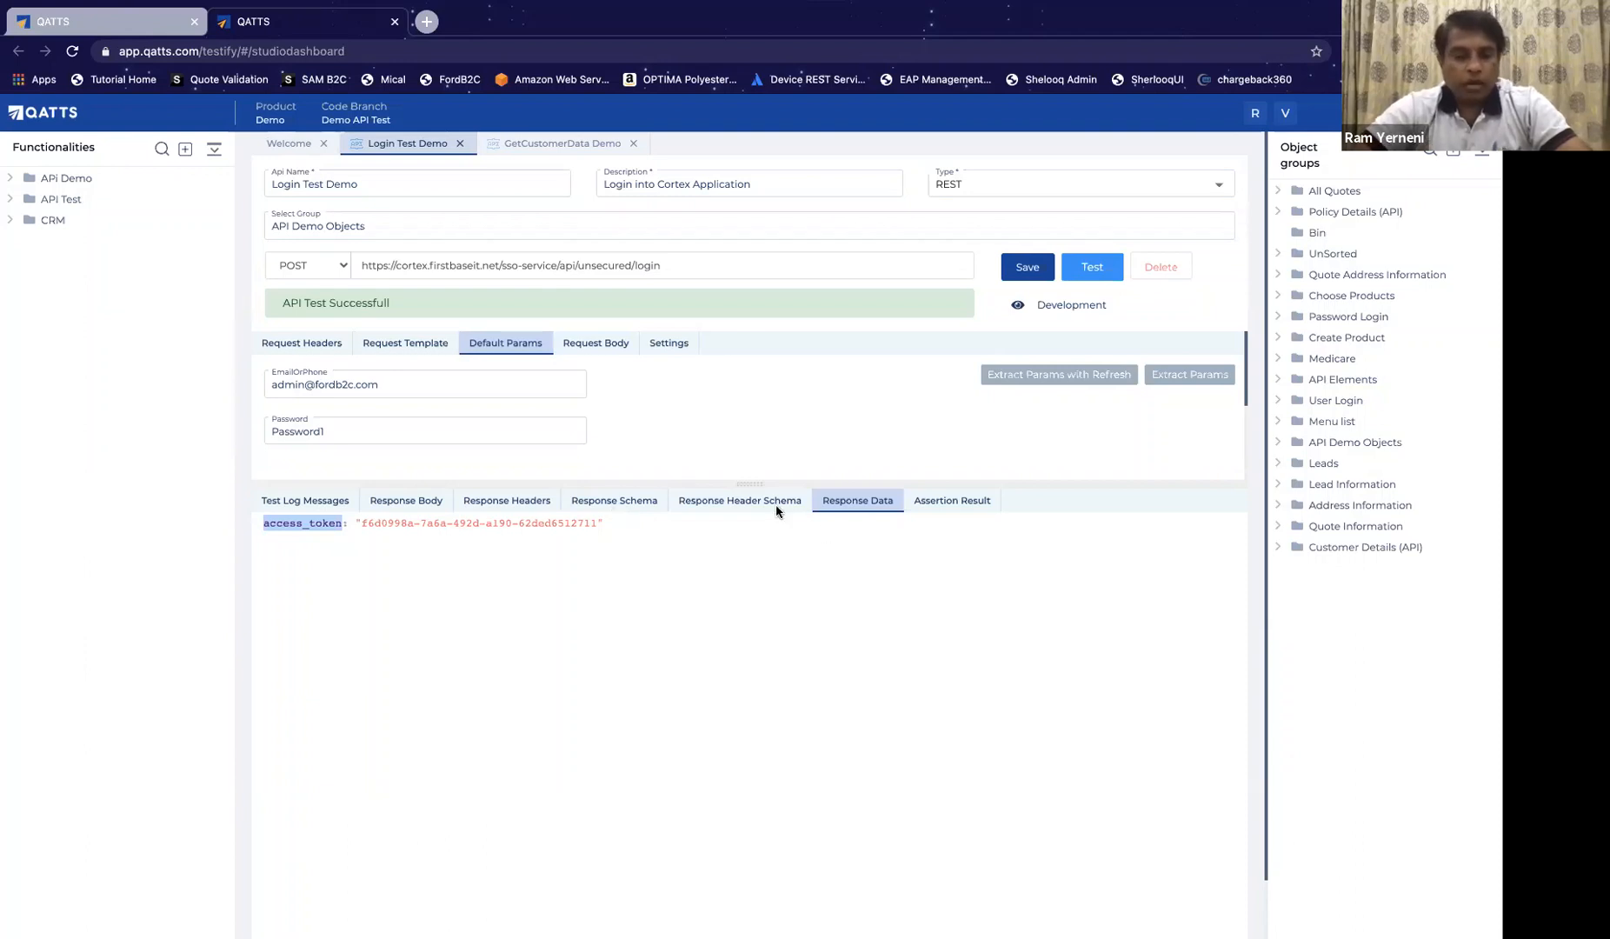
key("ctrl+Right")
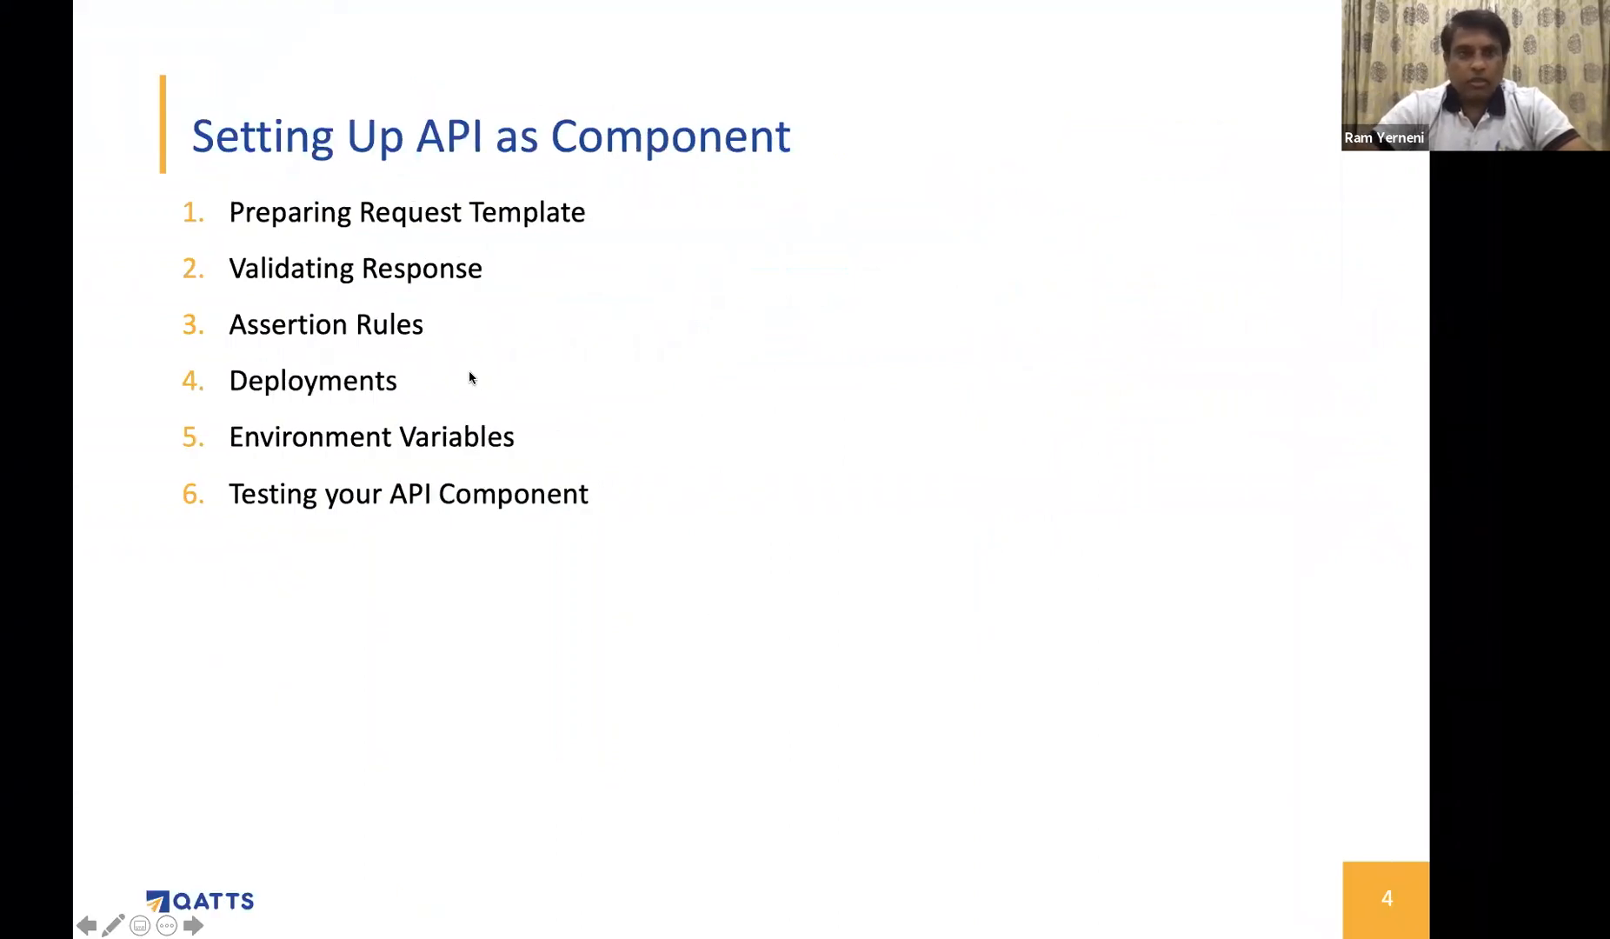
key("Right")
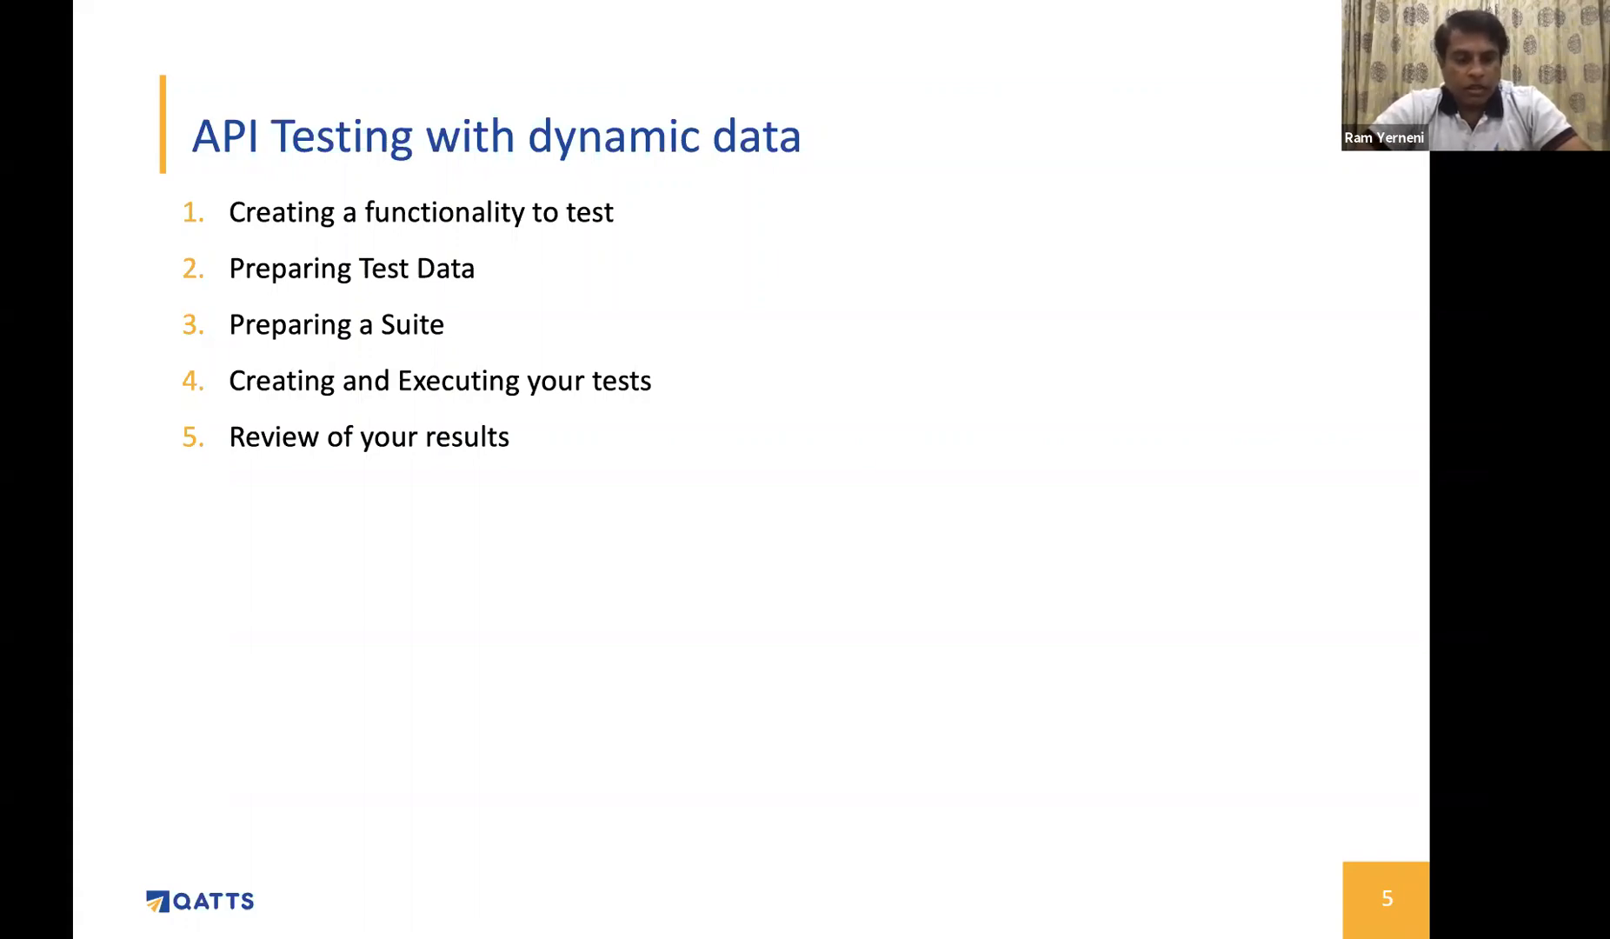
key("ctrl+Left")
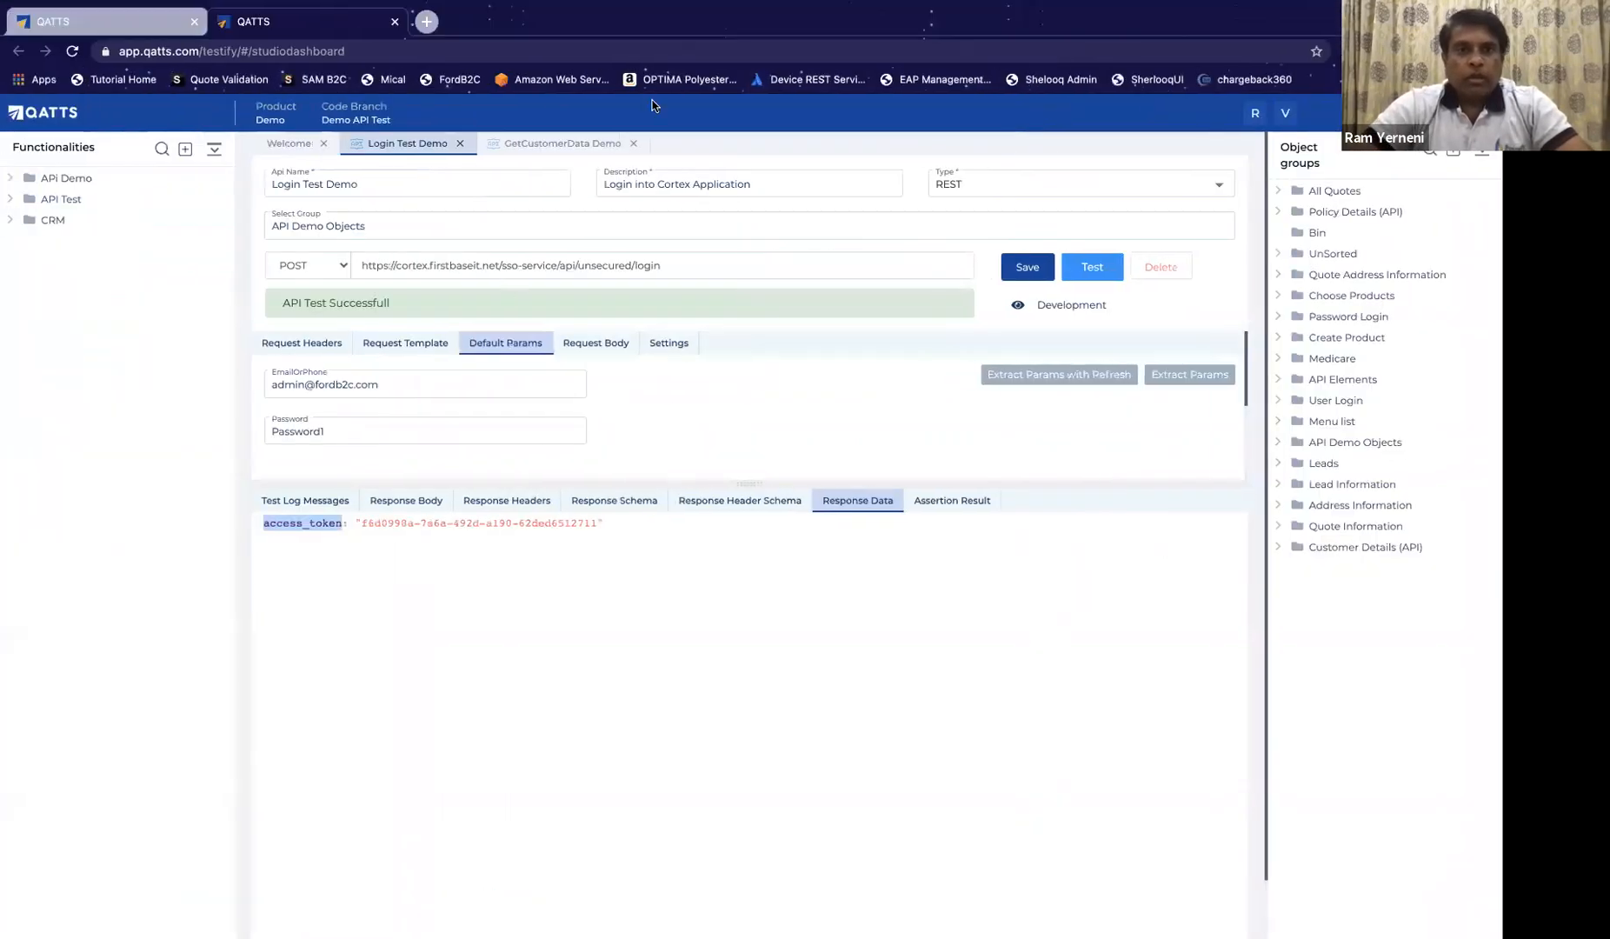
Step: Close the GetCustomerData Demo and Login Test Demo APIs and open the SavePolicyAPI functionality under API Demo
left_click(633, 142)
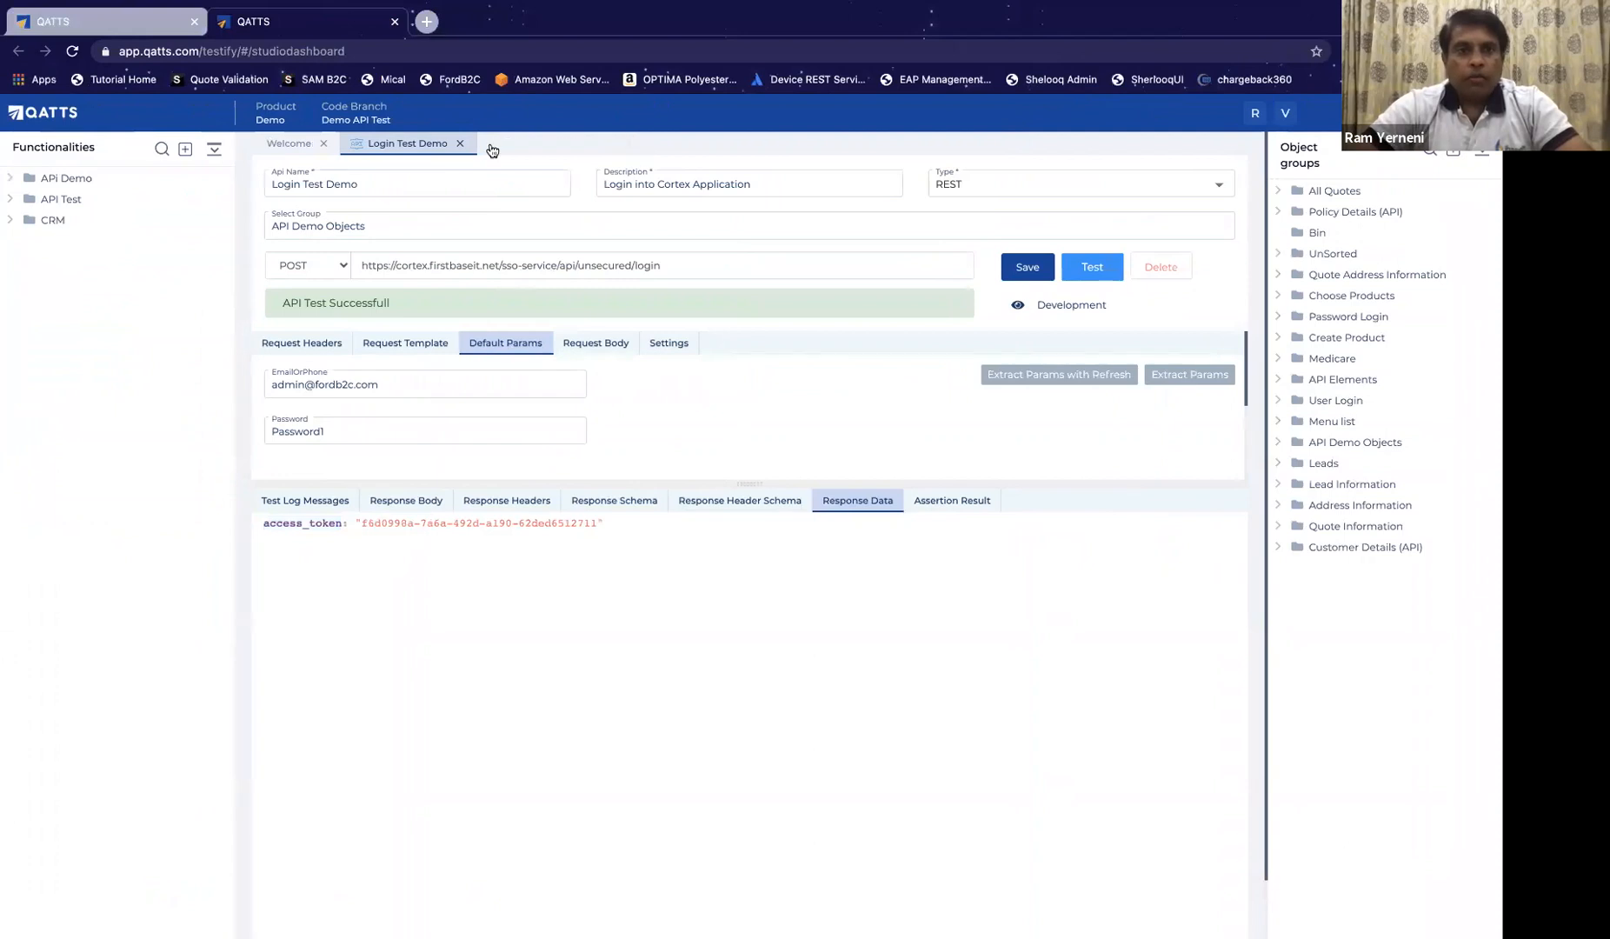
left_click(462, 143)
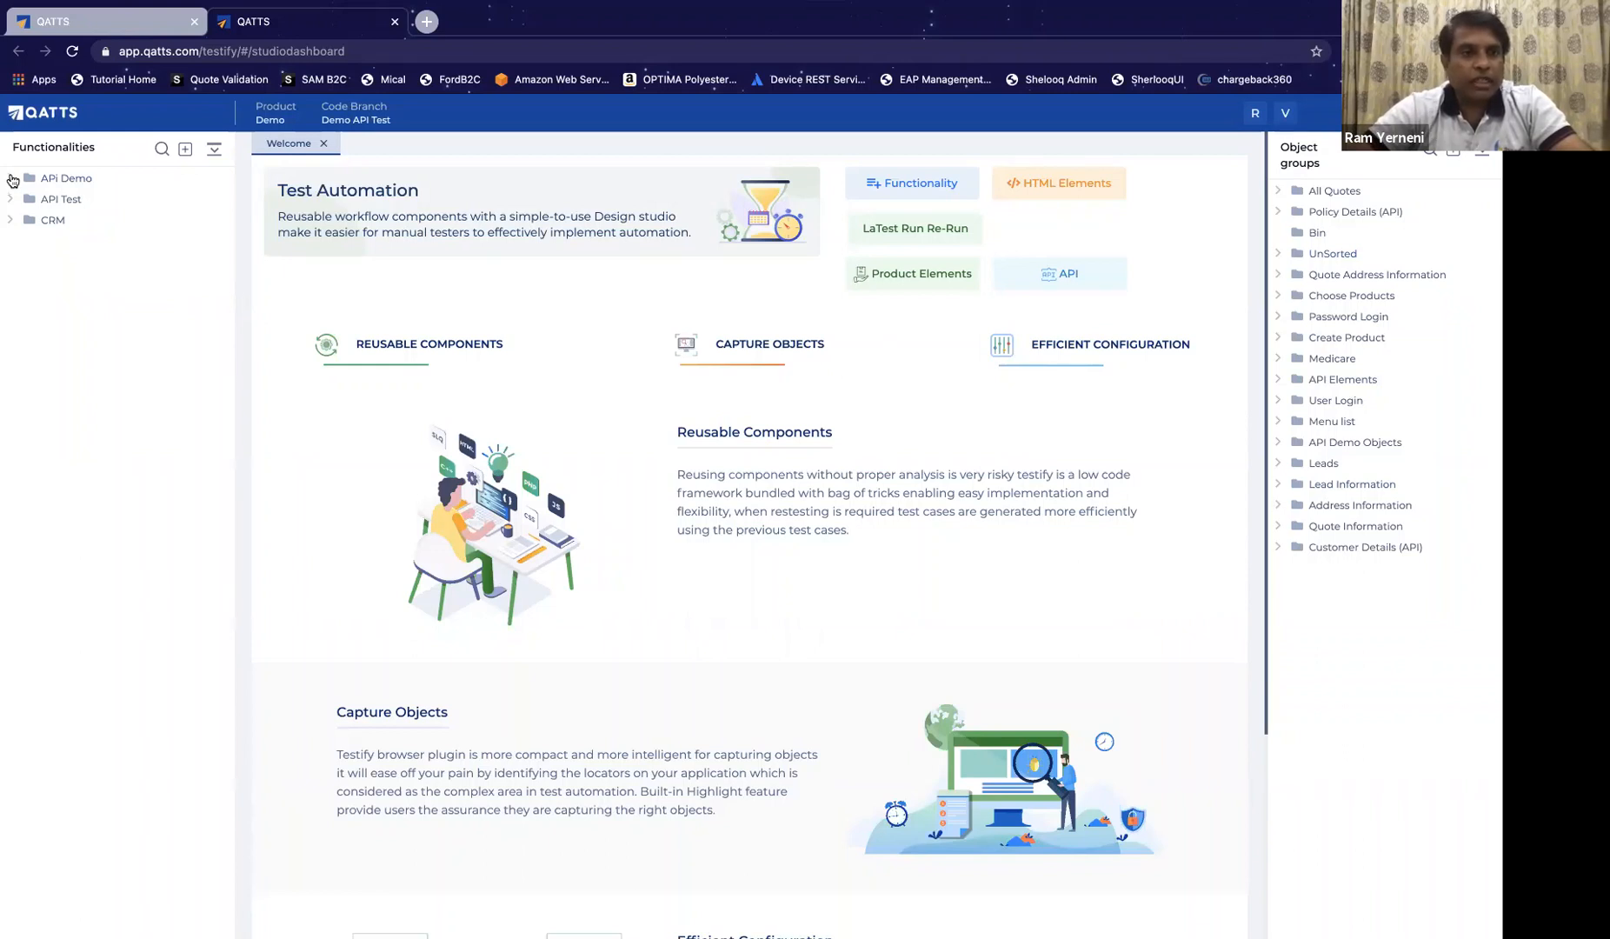
left_click(12, 180)
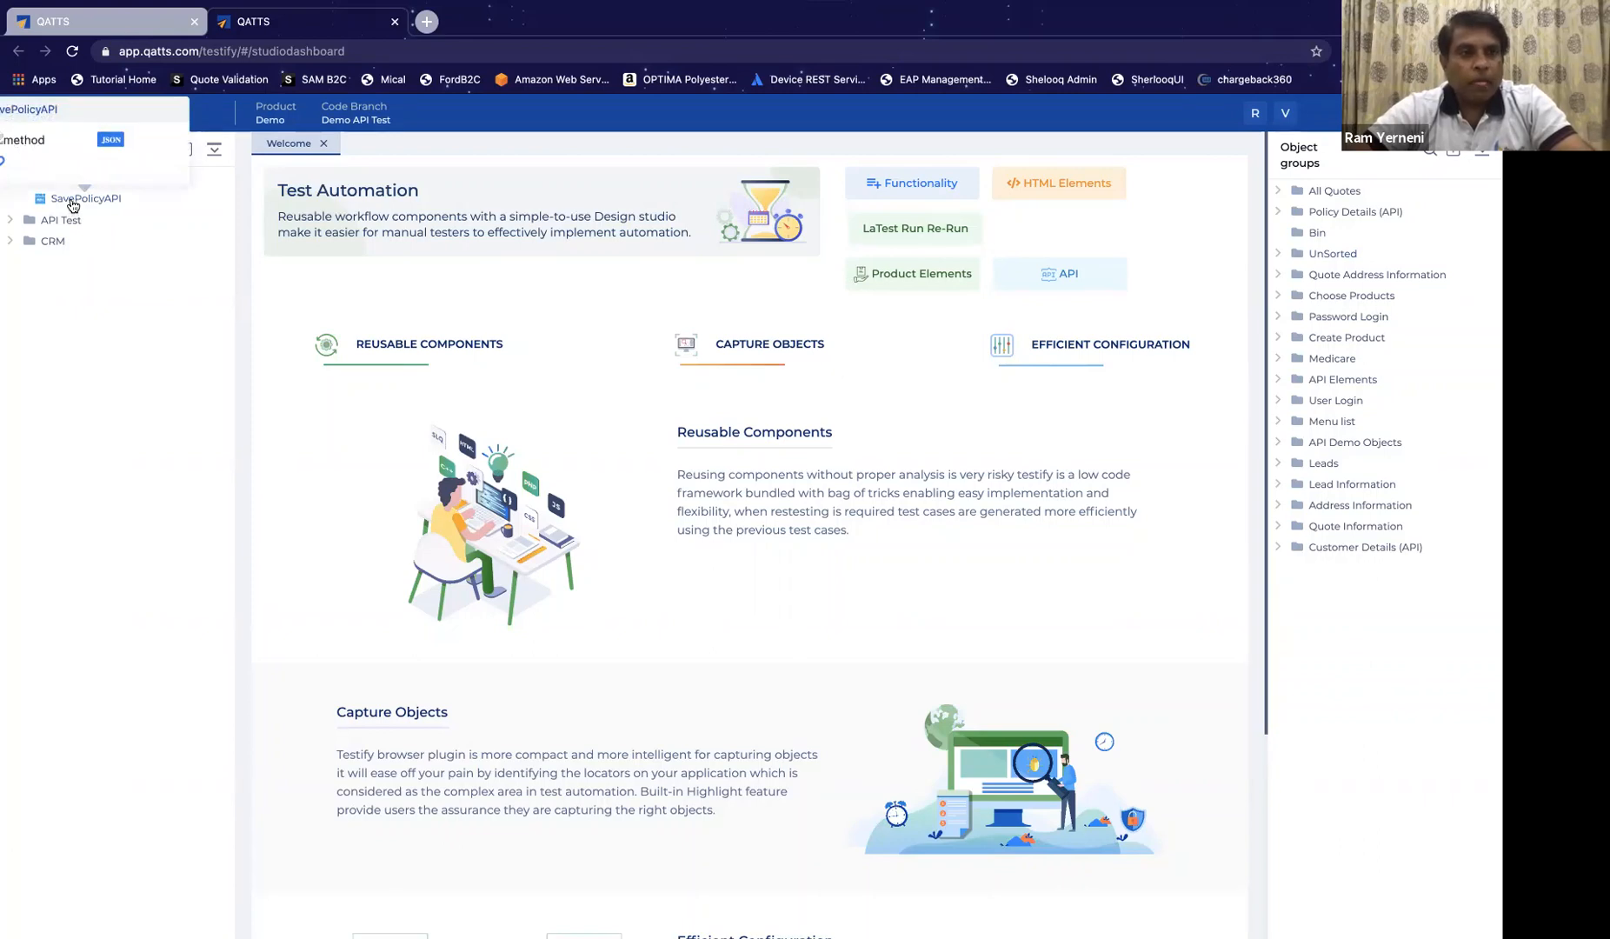
left_click(74, 206)
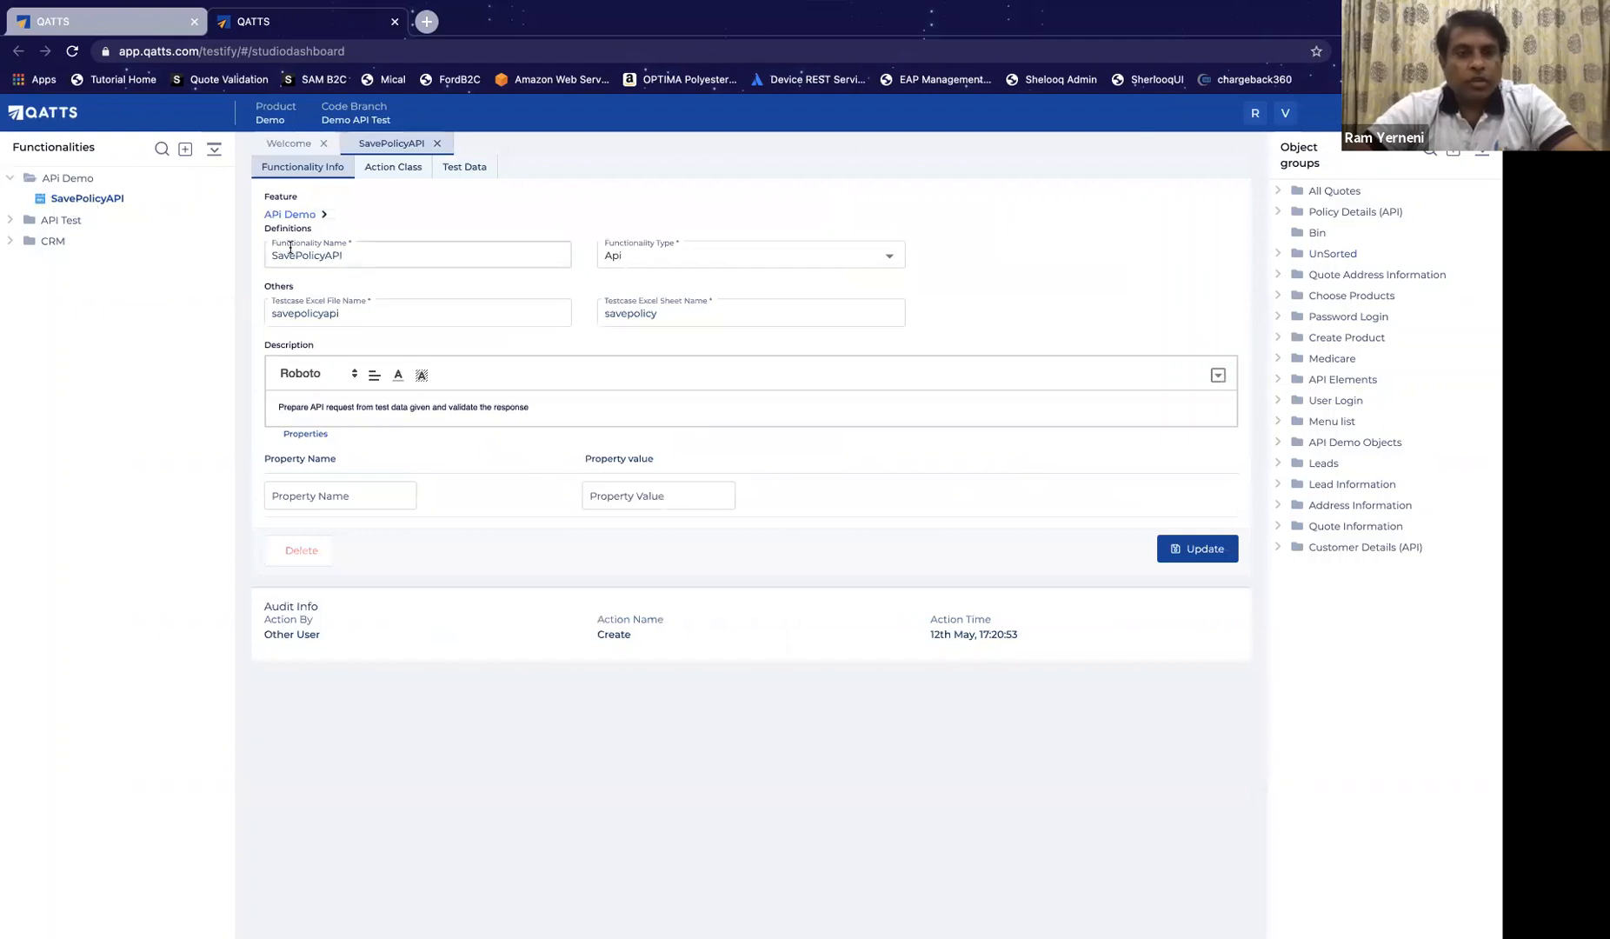
Step: Examine the functionality name and test case Excel file name in SavePolicyAPI's definition
left_click(392, 254)
double_click(392, 253)
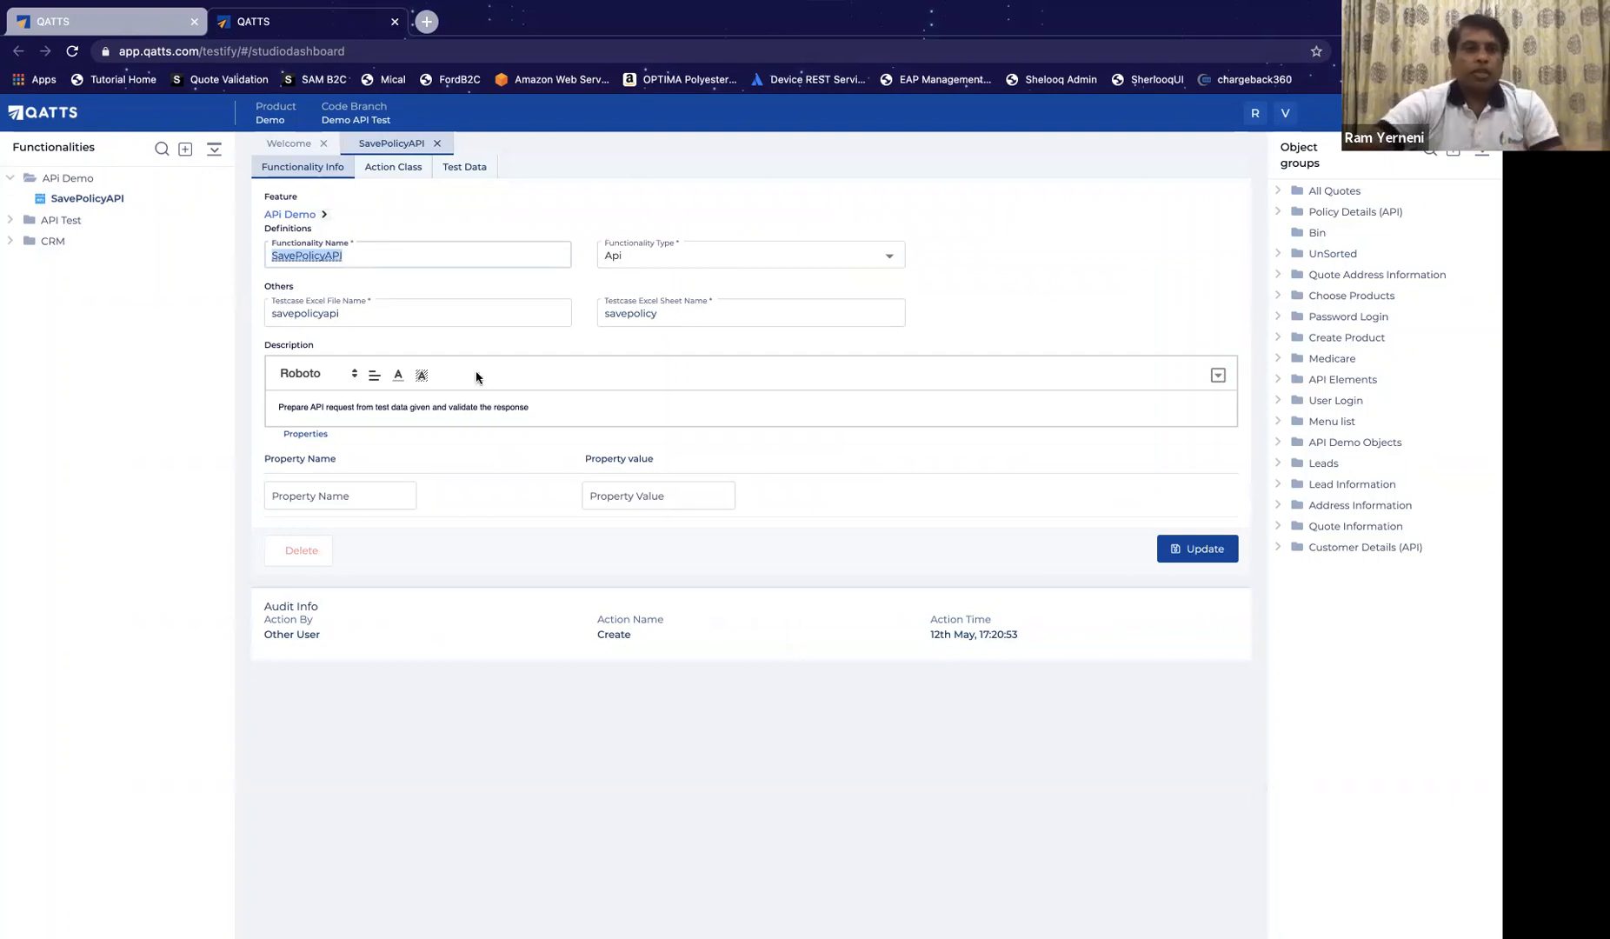
left_click(363, 313)
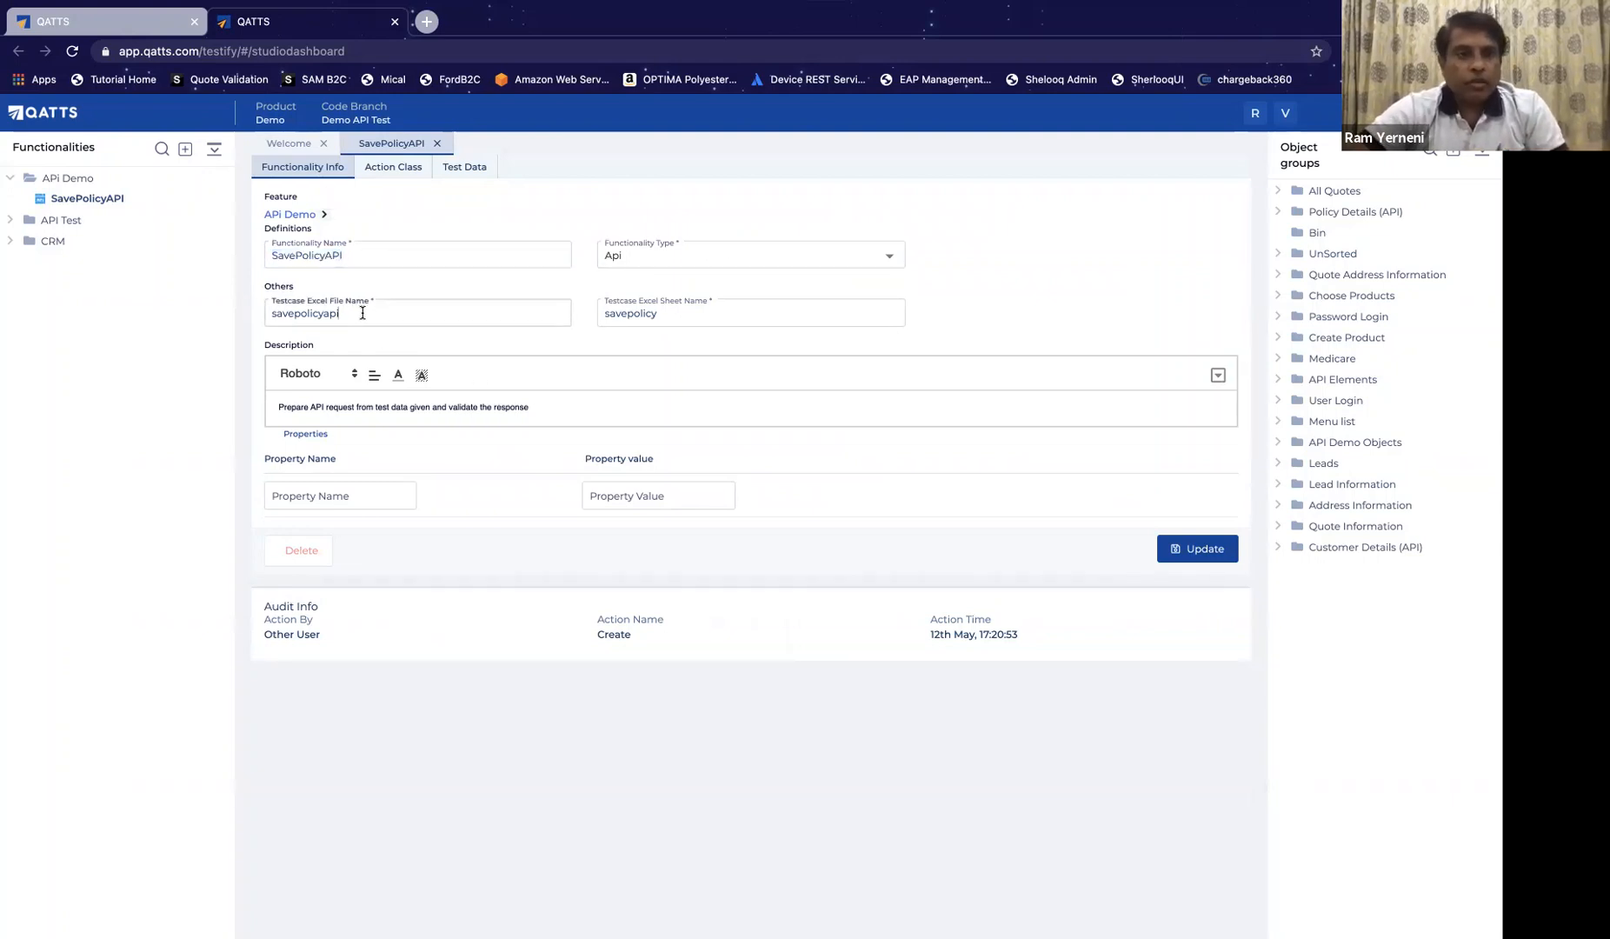
Step: Examine the test case Excel file name and sheet name in SavePolicyAPI's functionality definition
double_click(362, 313)
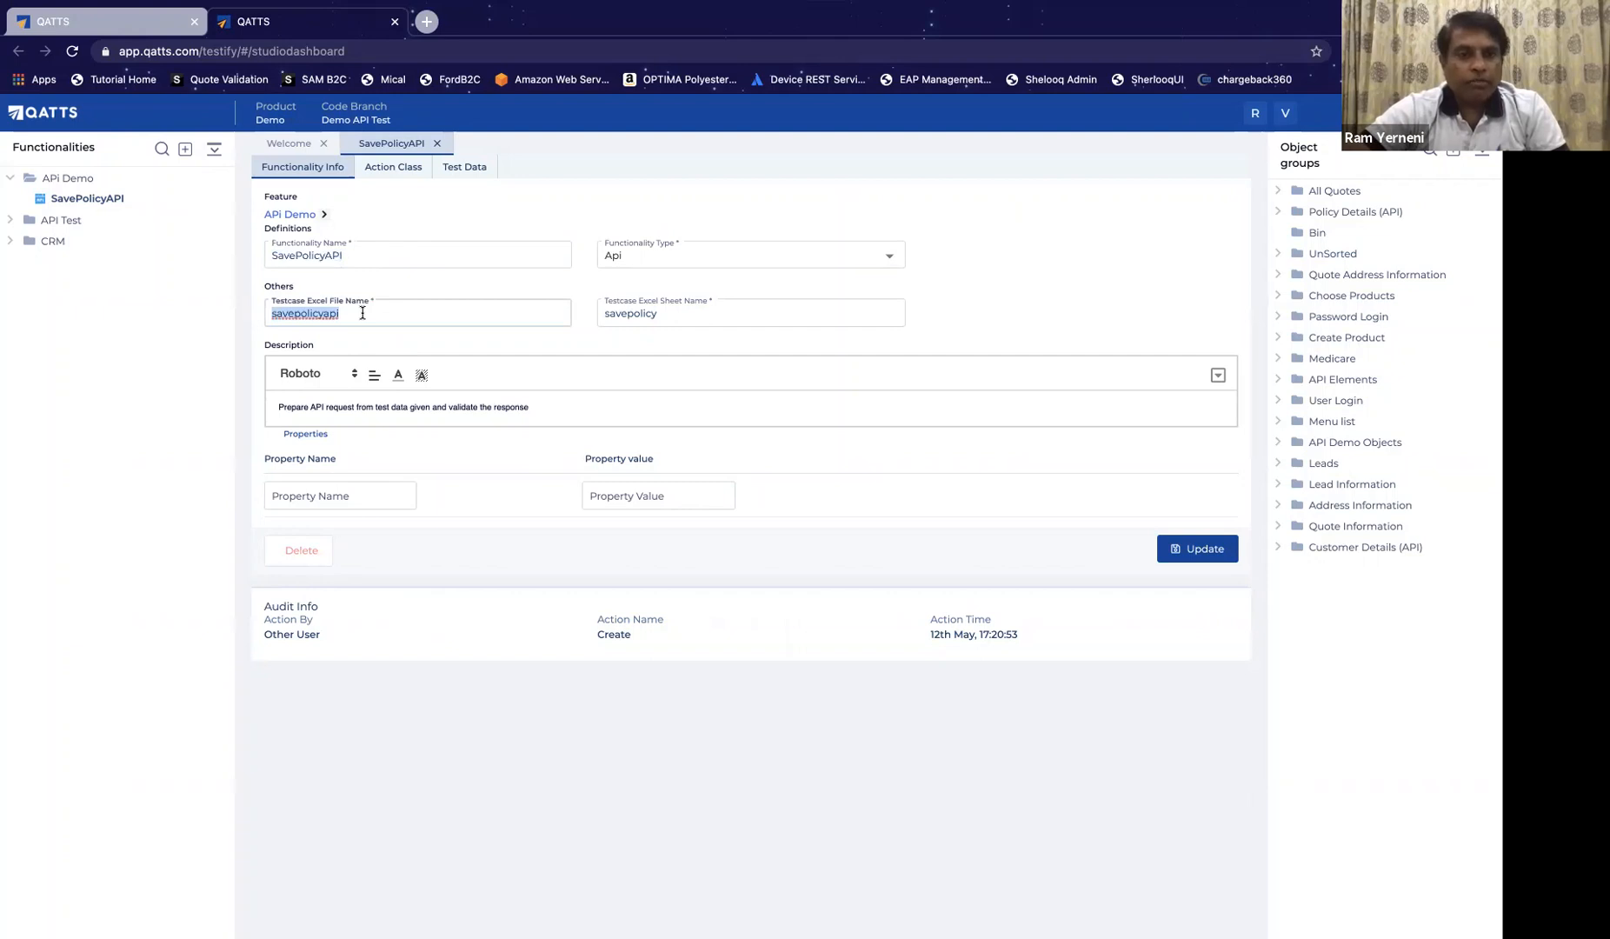
left_click(686, 316)
double_click(687, 316)
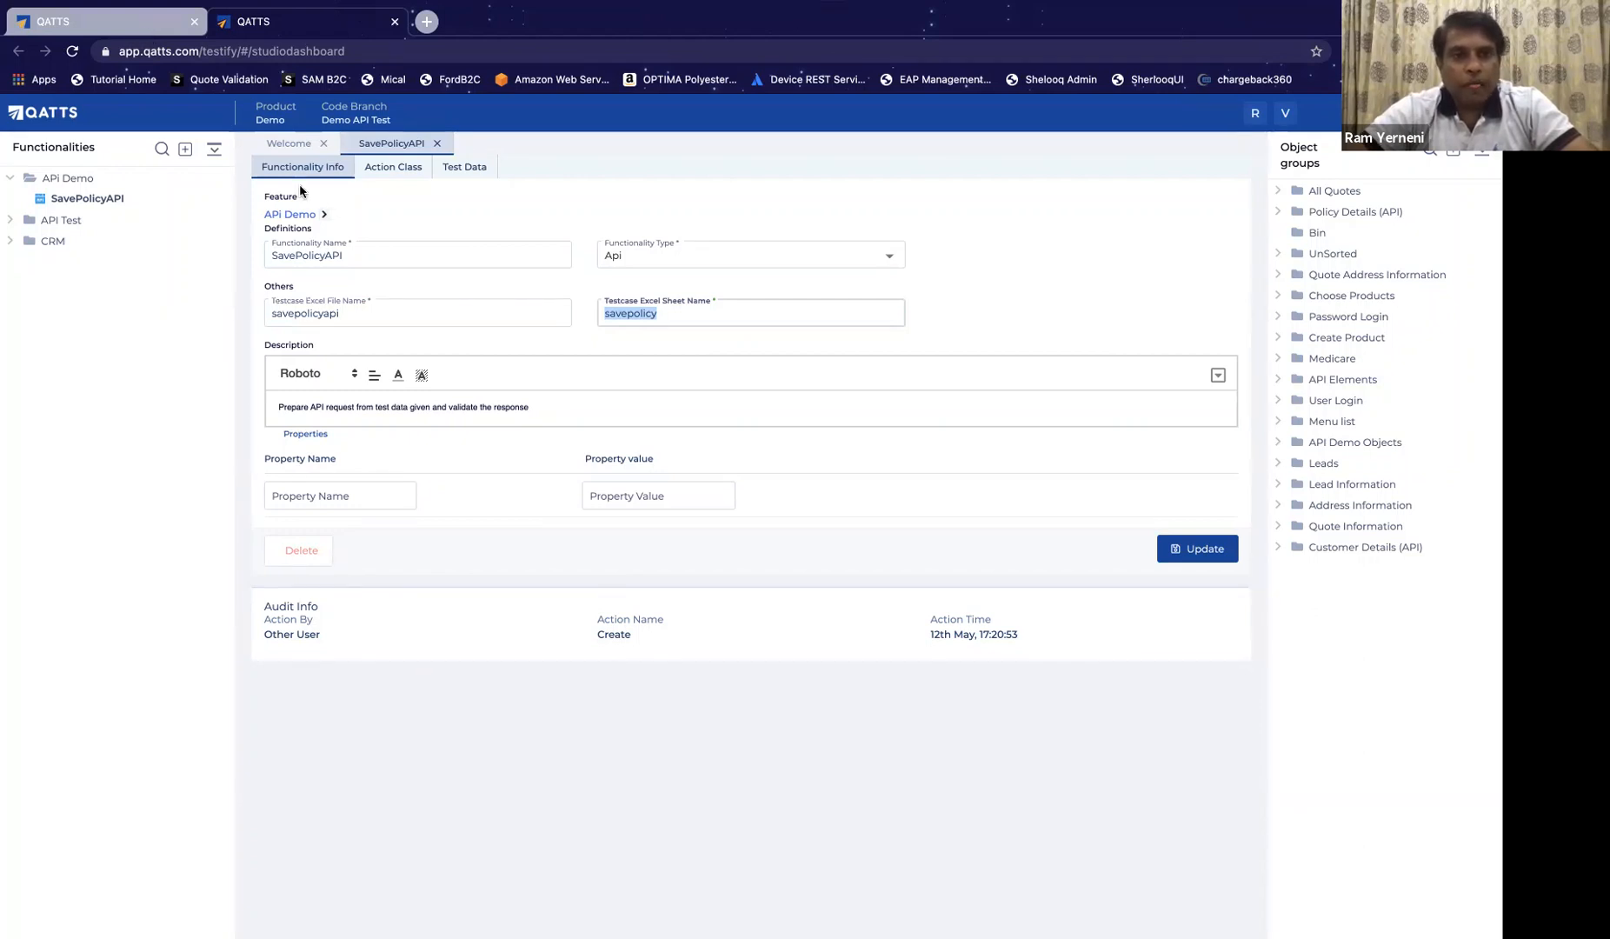
left_click(372, 313)
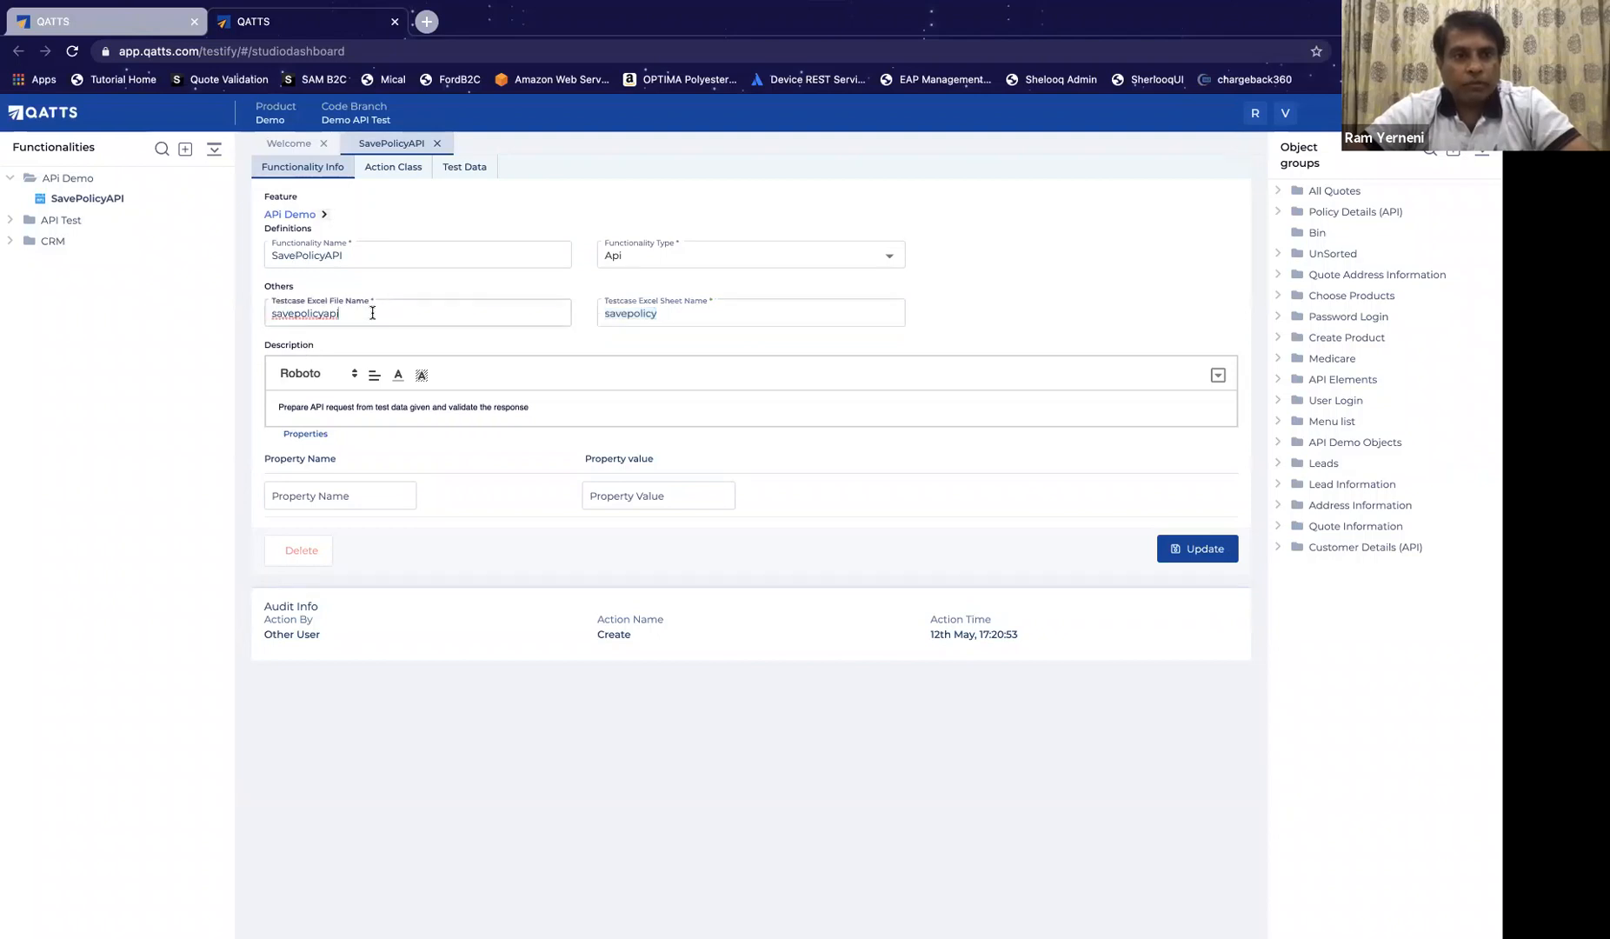
Step: In the QATTS dashboard's test cases for client ALTUS, open the functional test case Excel file of SavePolicyAPI
left_click(122, 22)
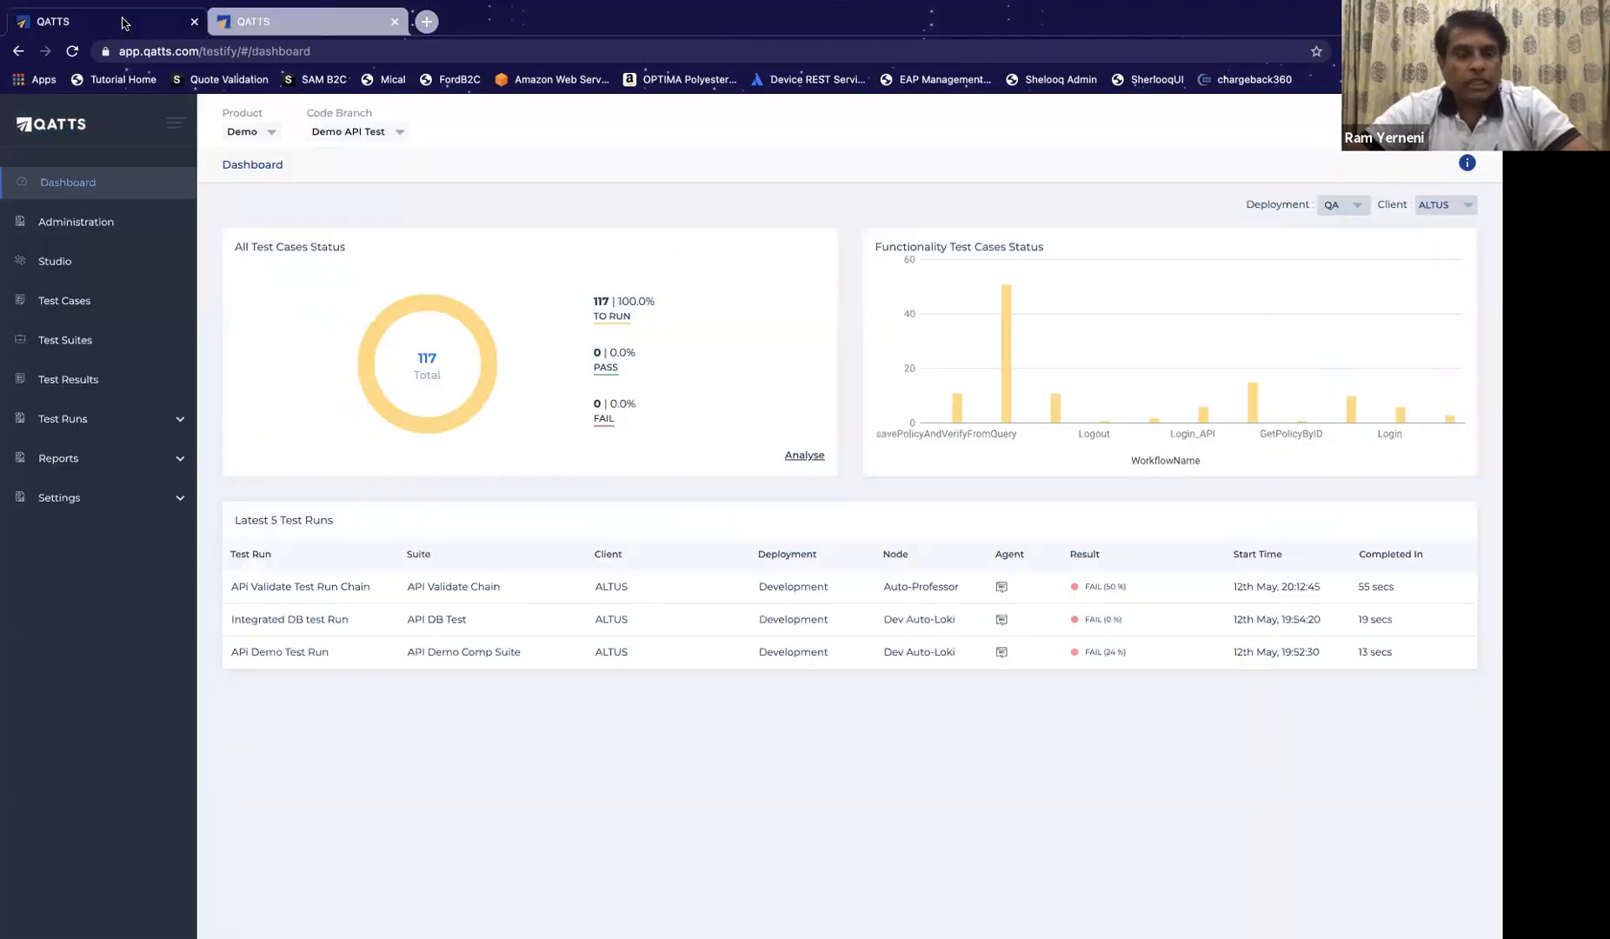
left_click(77, 303)
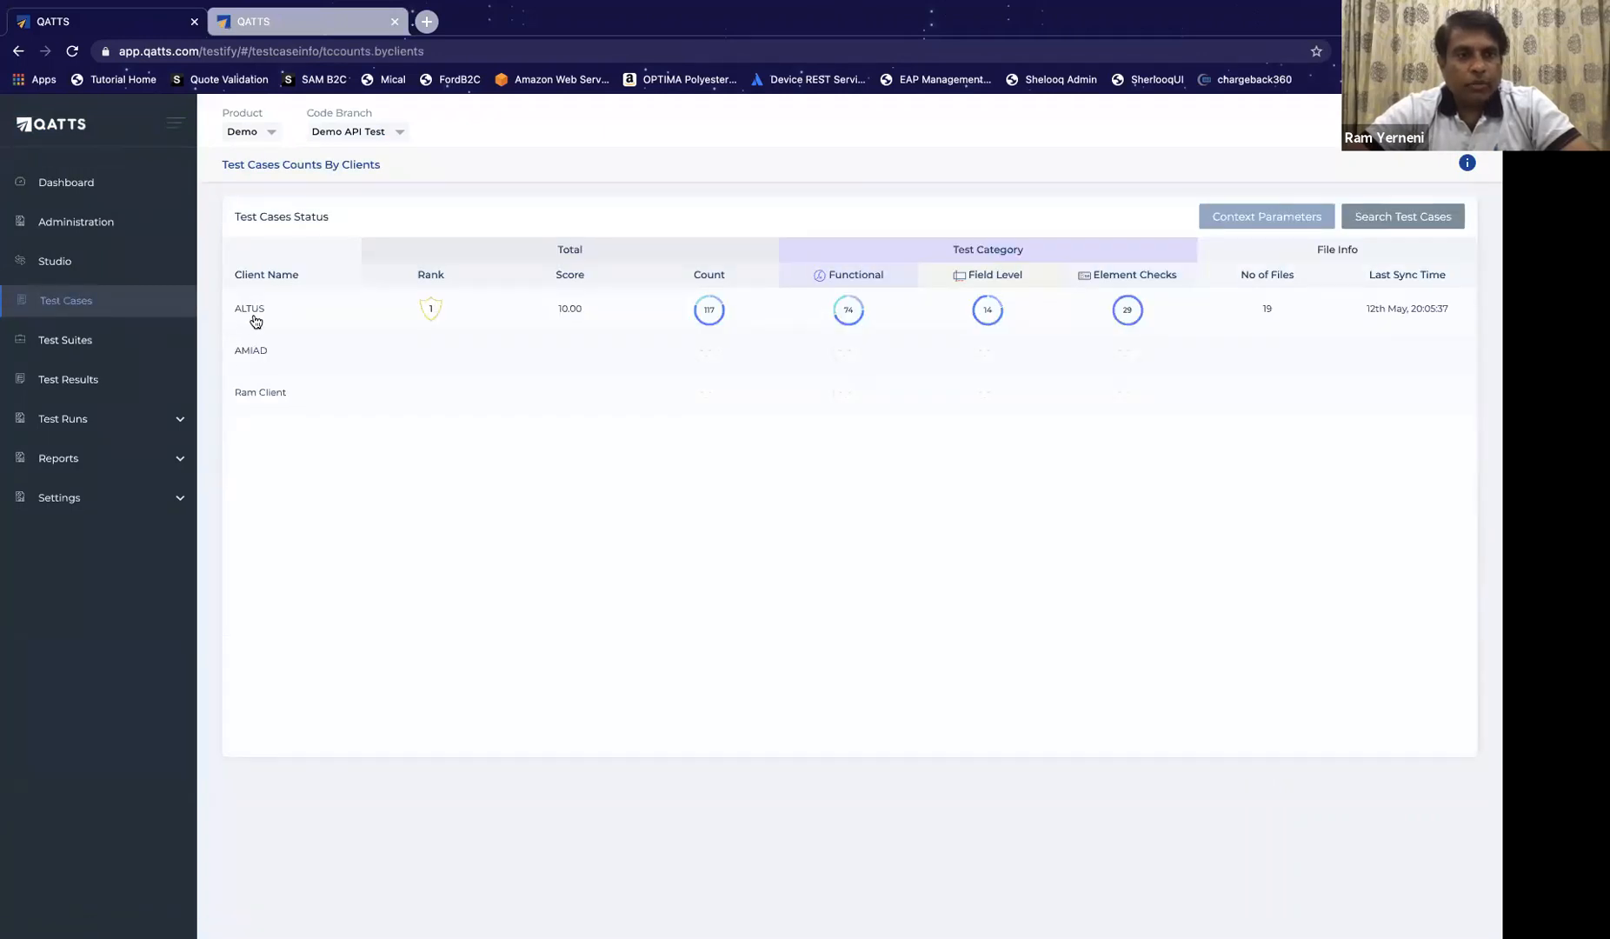
left_click(252, 317)
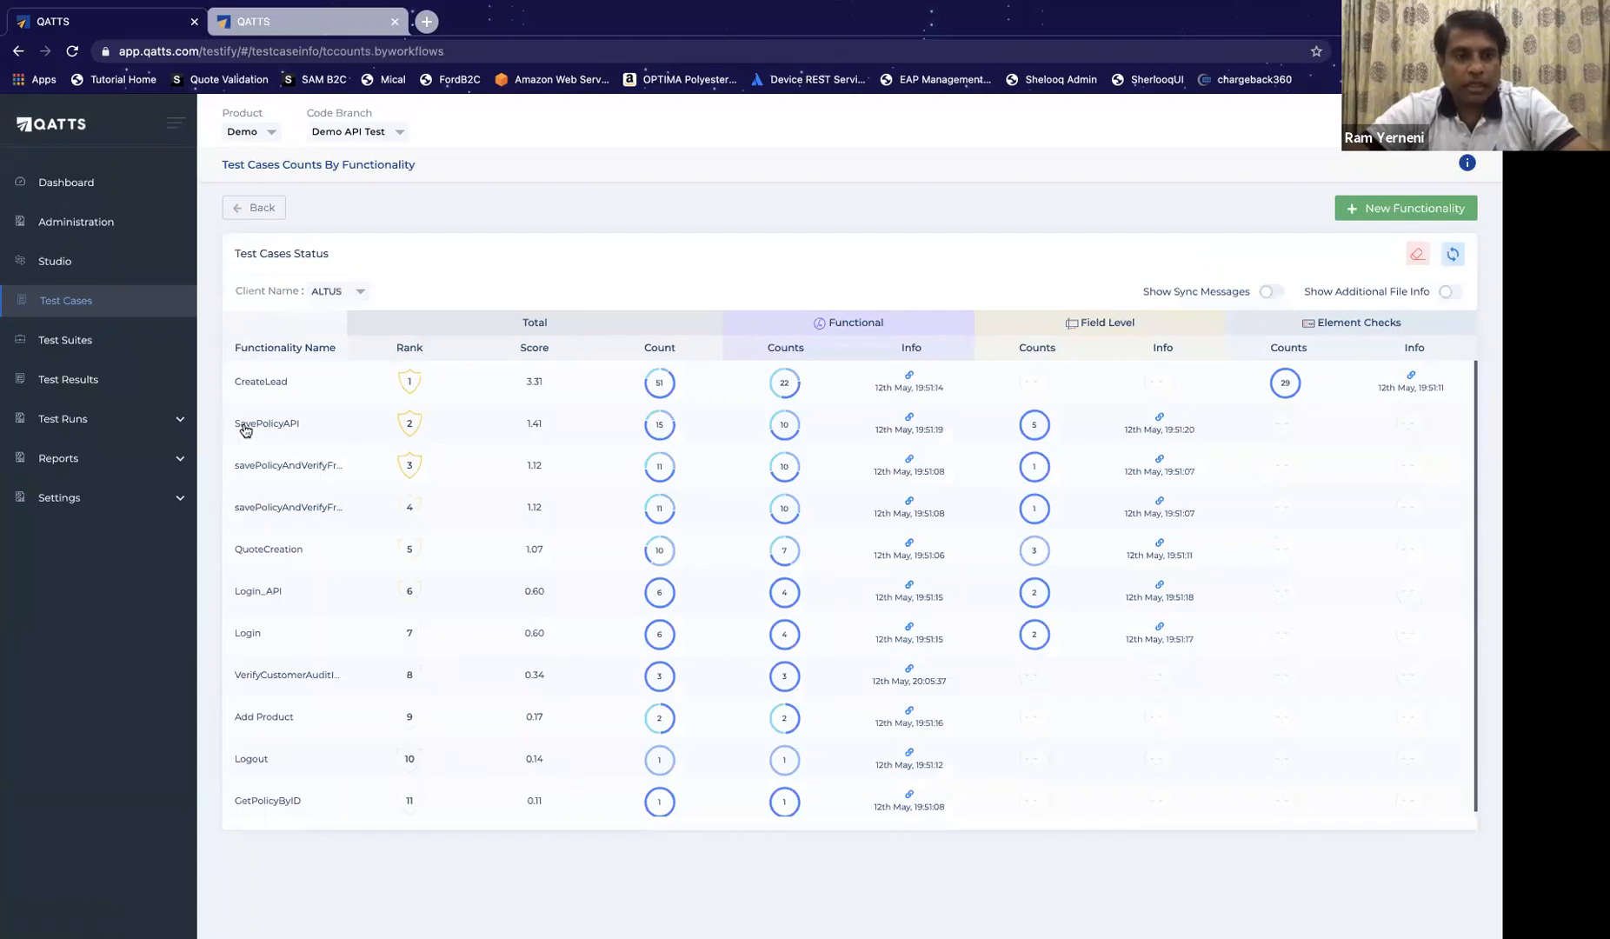
left_click(909, 421)
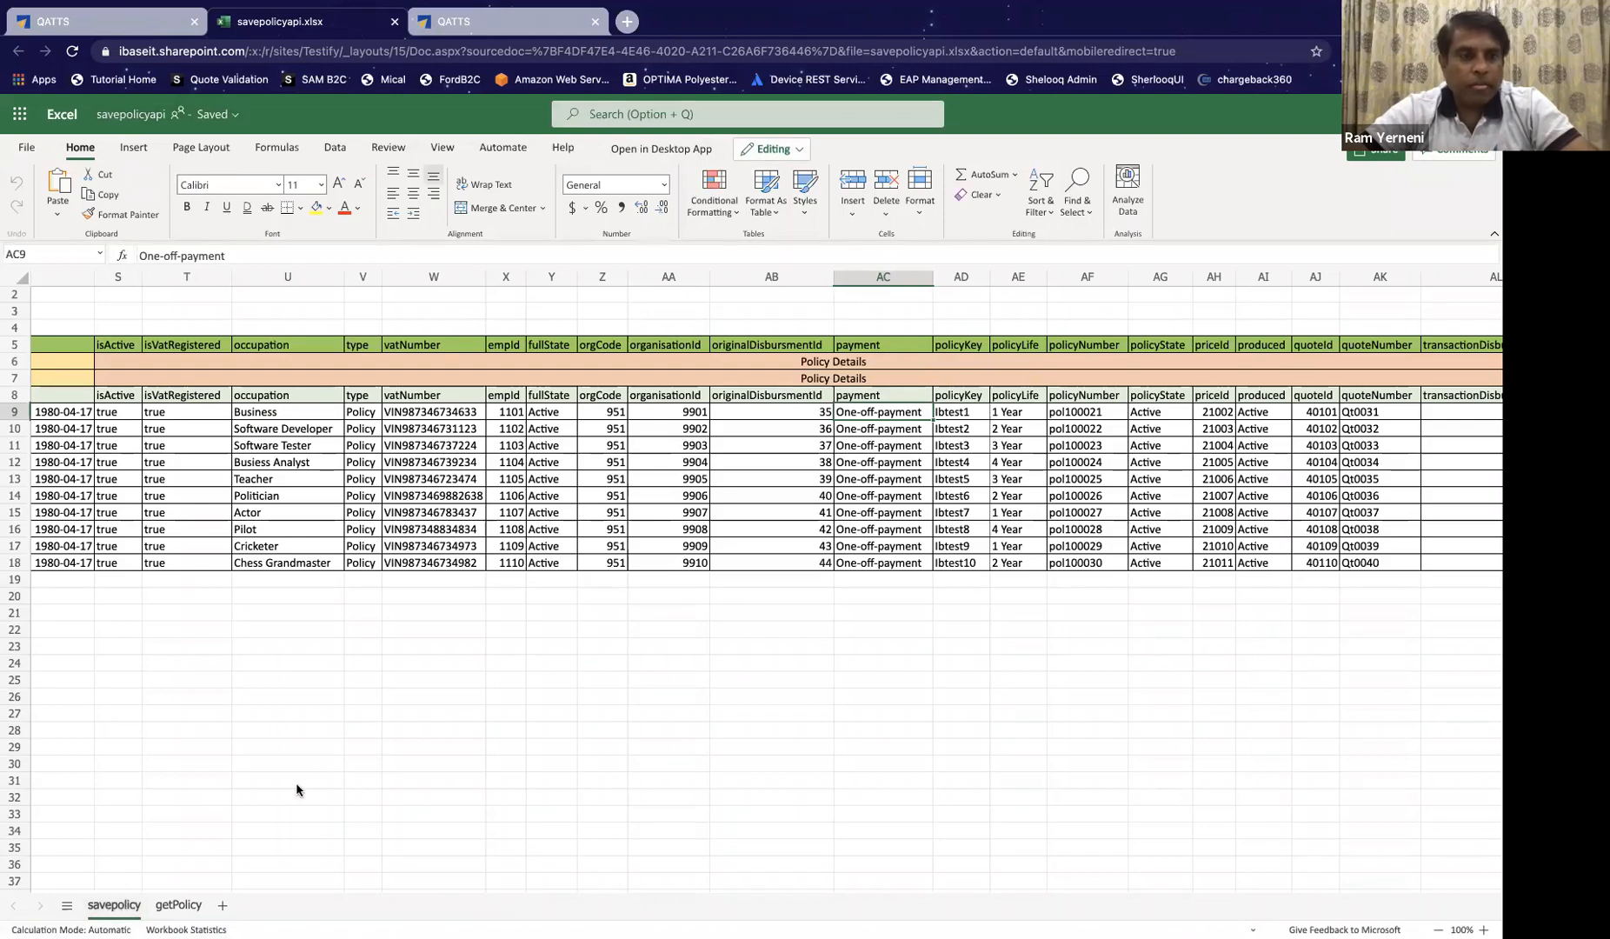
Step: Review the test case references, descriptions, severity, priority and payment types in the savepolicy sheet
scroll(297, 789, "left", 15)
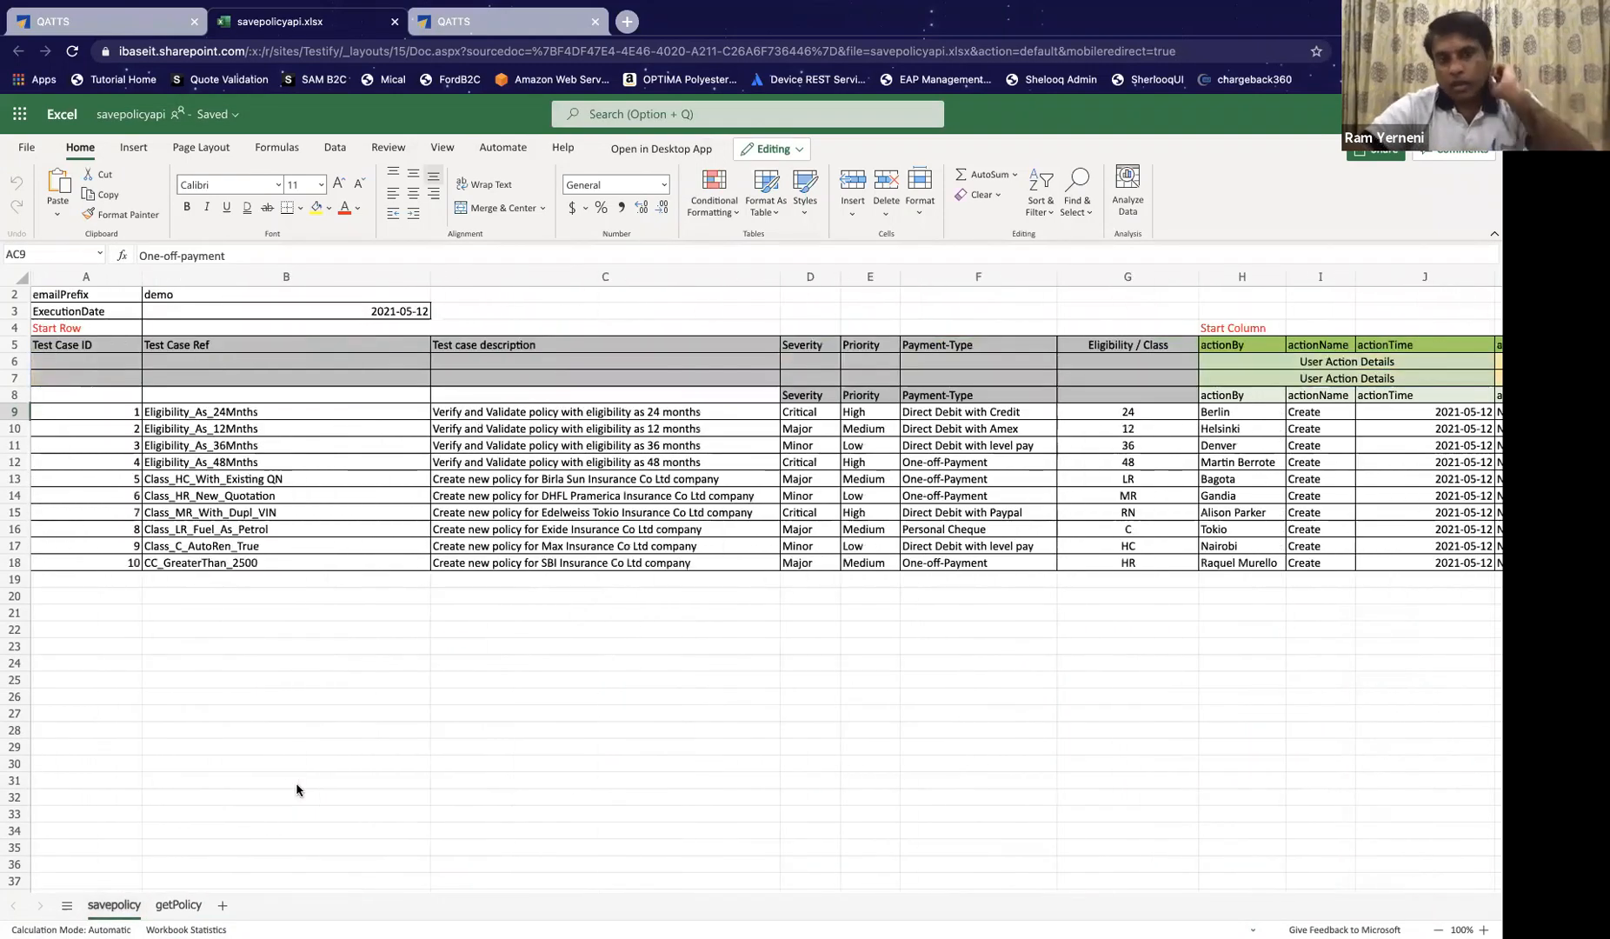
left_click(243, 414)
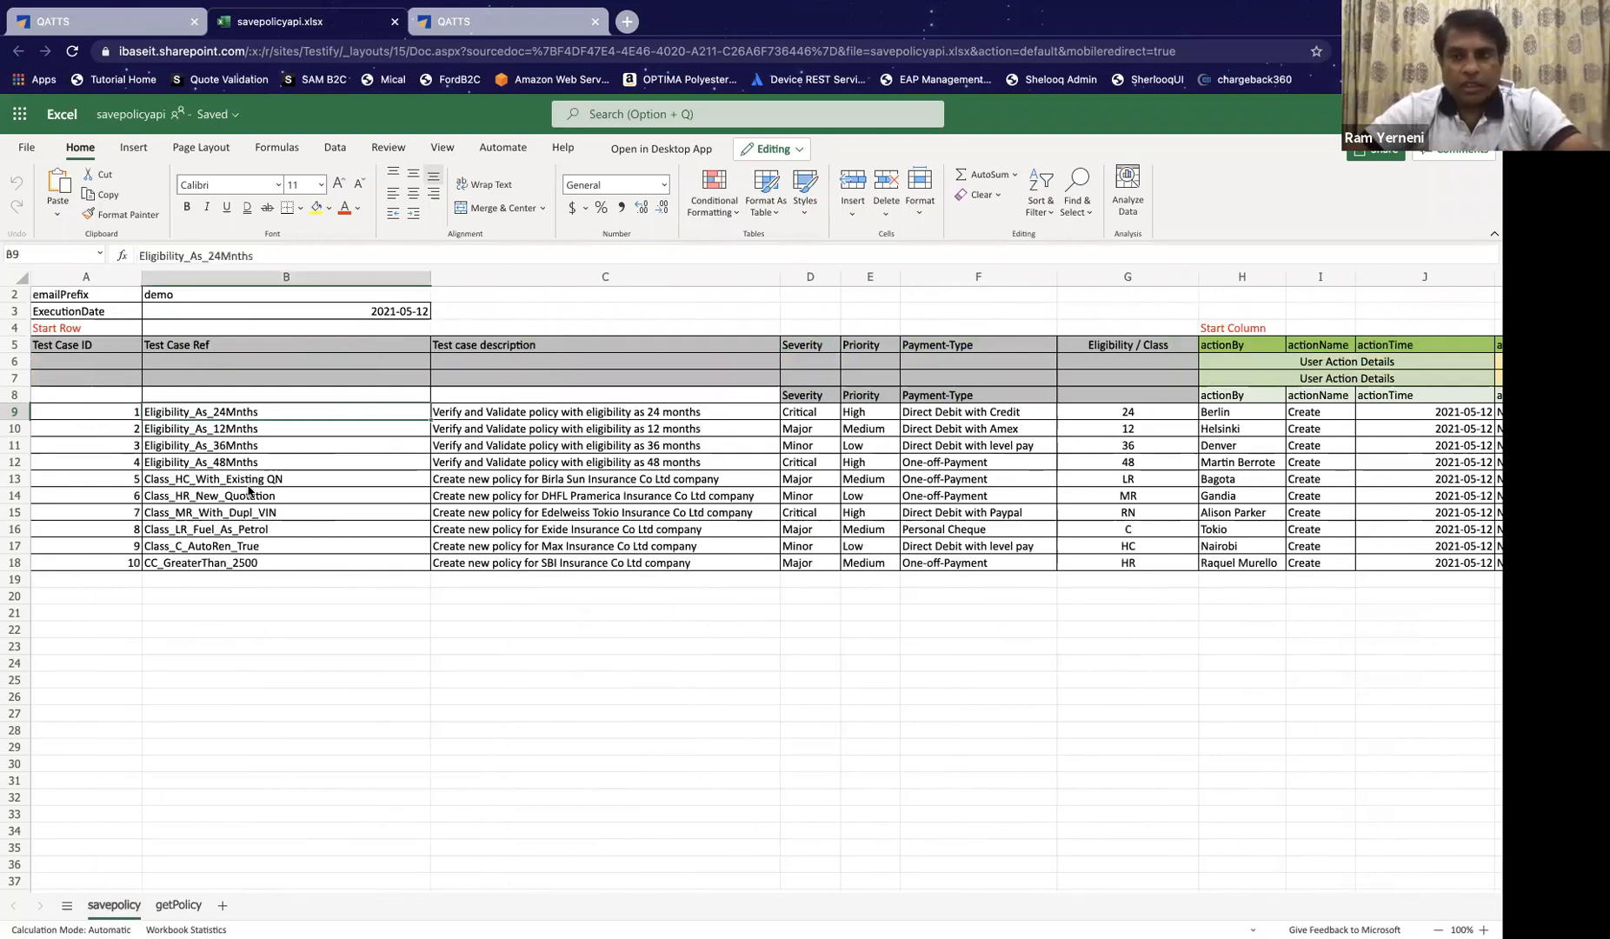
scroll(249, 491, "right", 5)
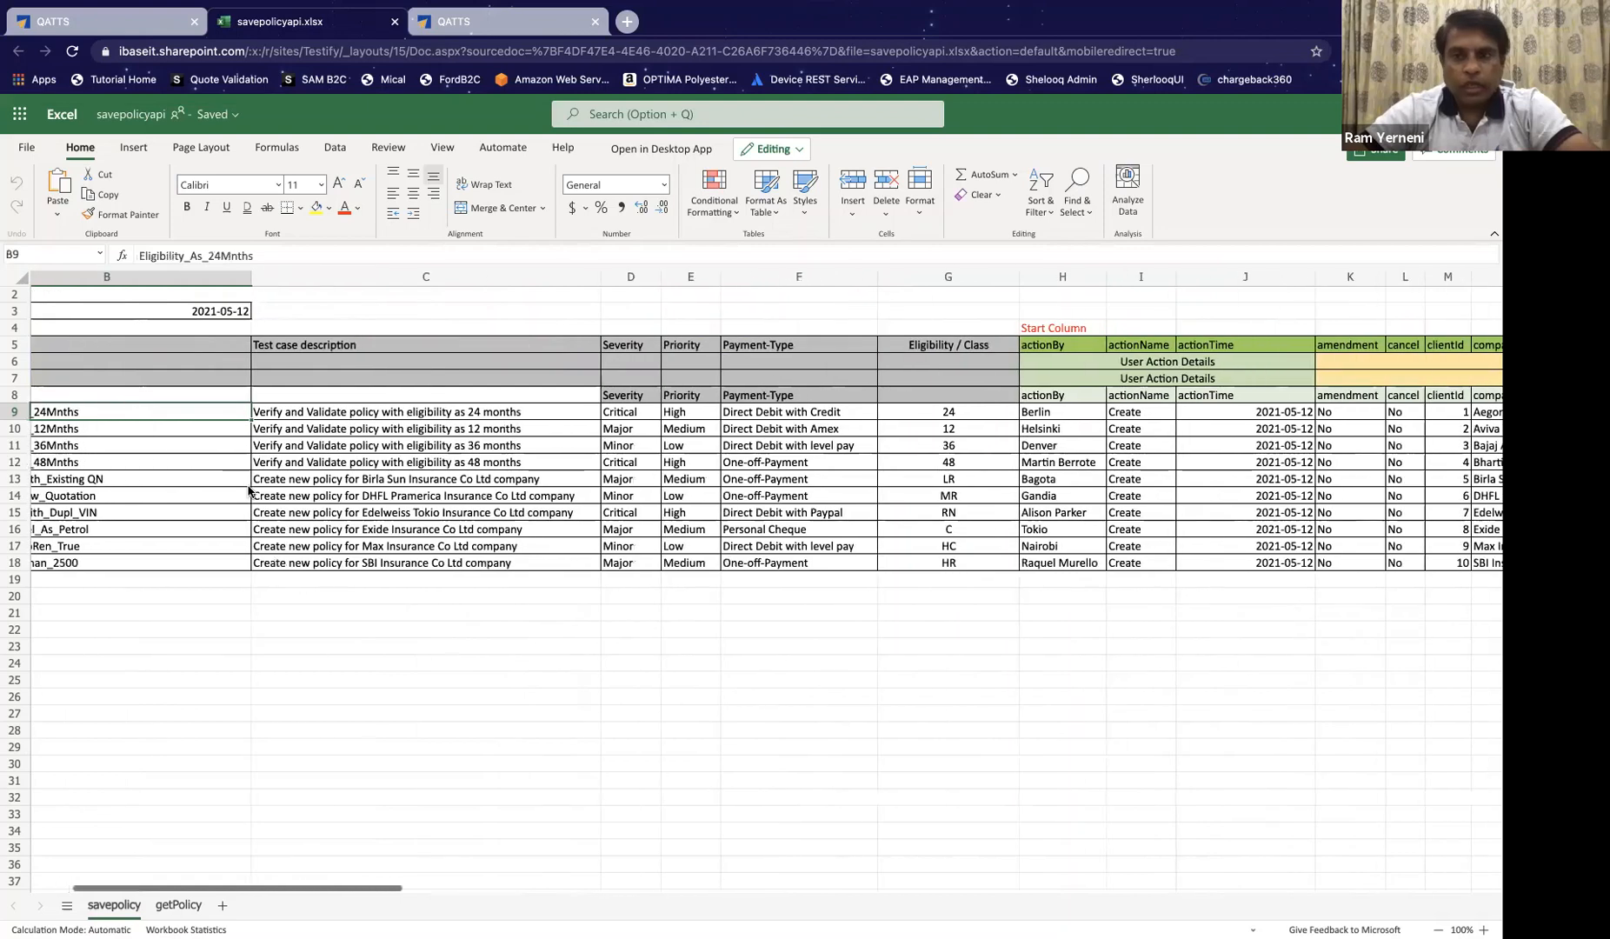
scroll(834, 310, "right", 4)
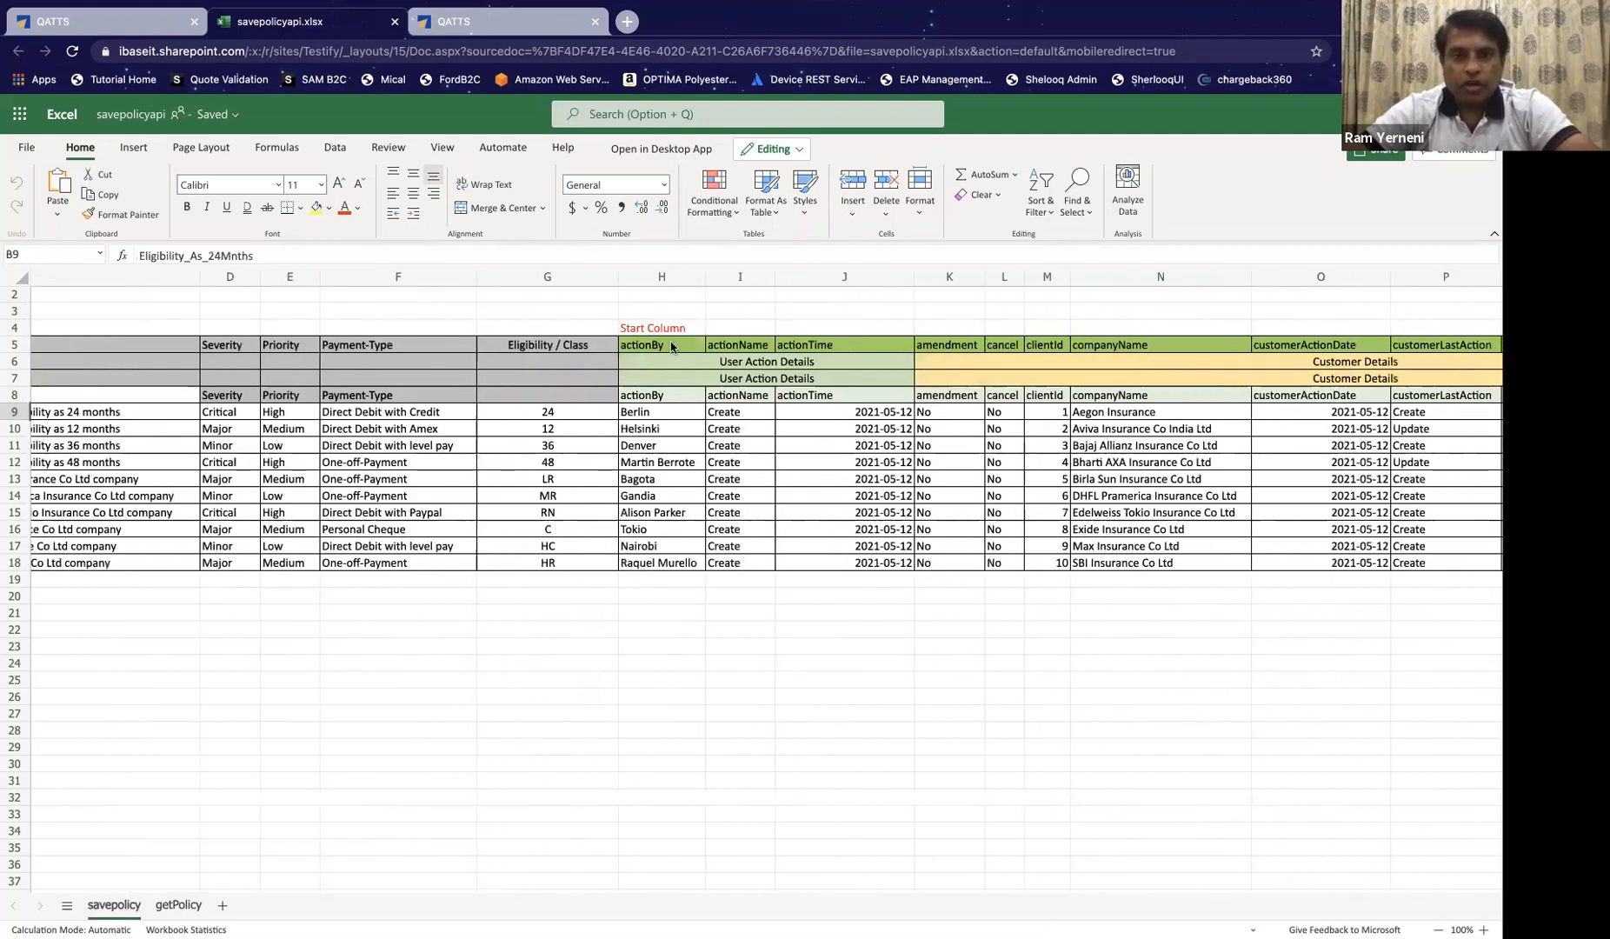
Step: Examine the actionBy and actionTime columns under User Action Details, and return to the SavePolicyAPI definition in QATTS
left_click(671, 346)
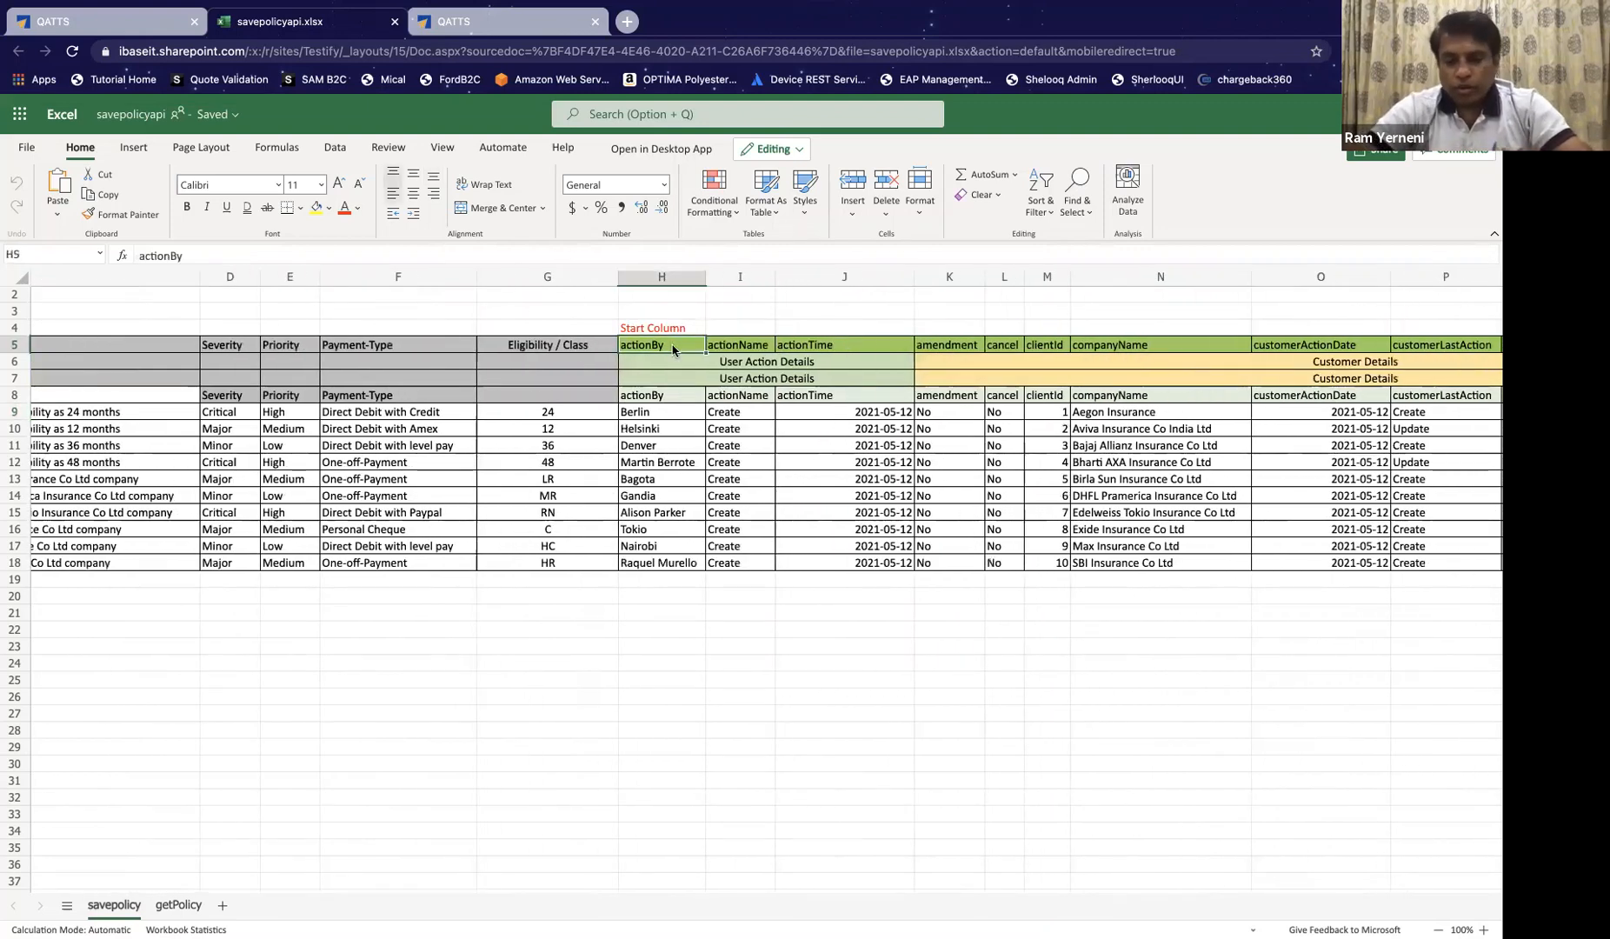
left_click(687, 378)
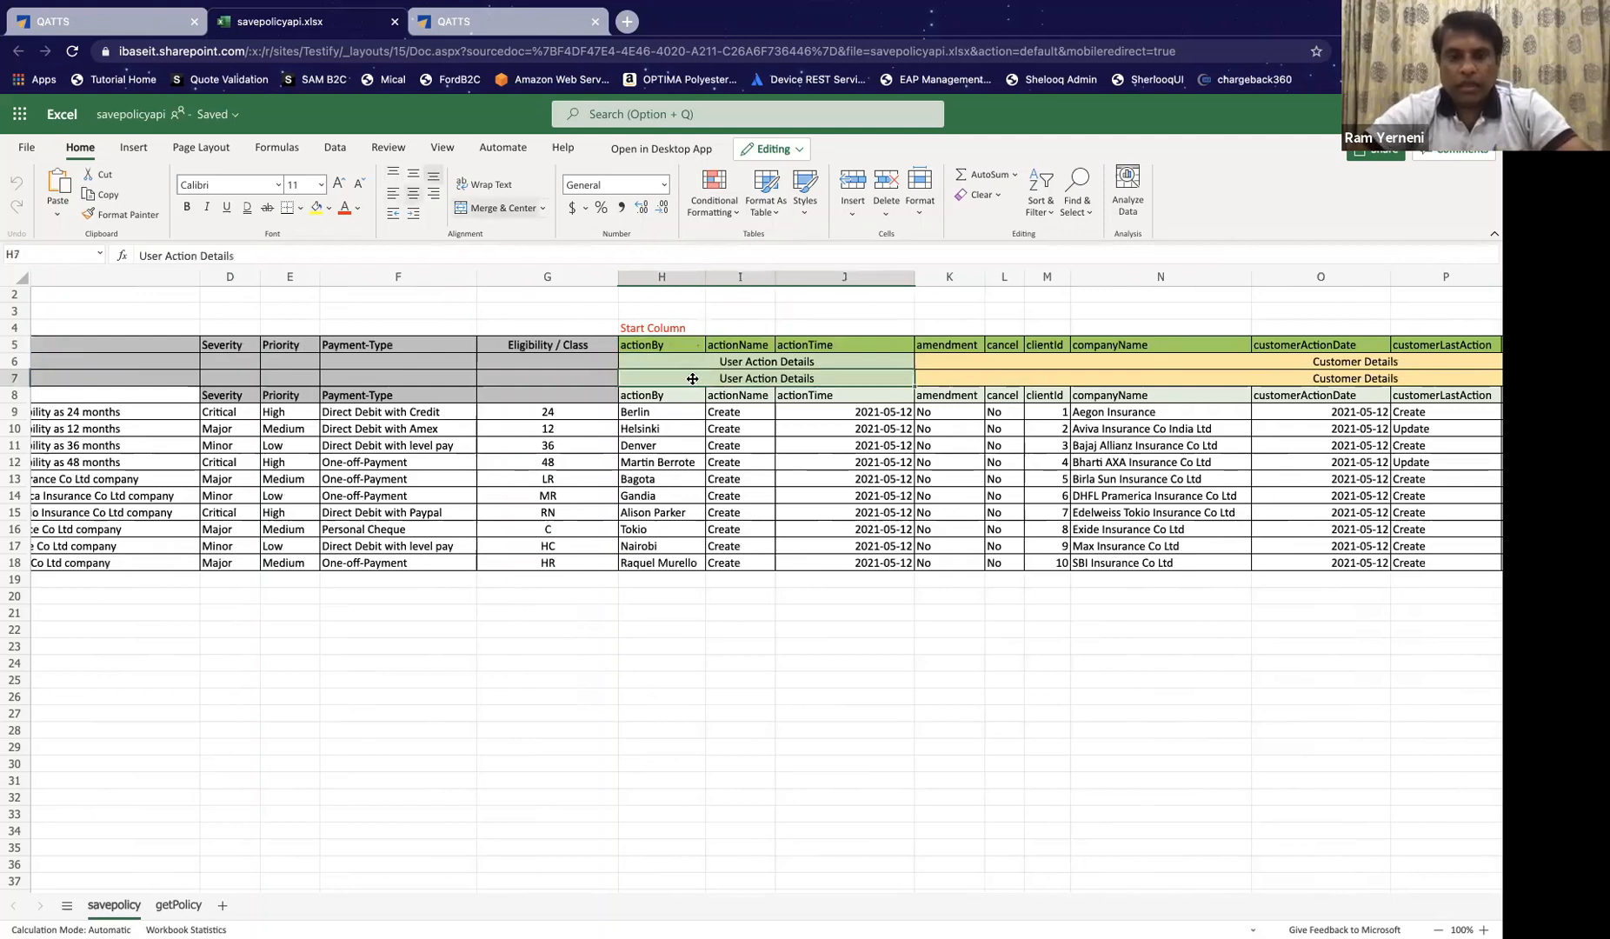
left_click(667, 432)
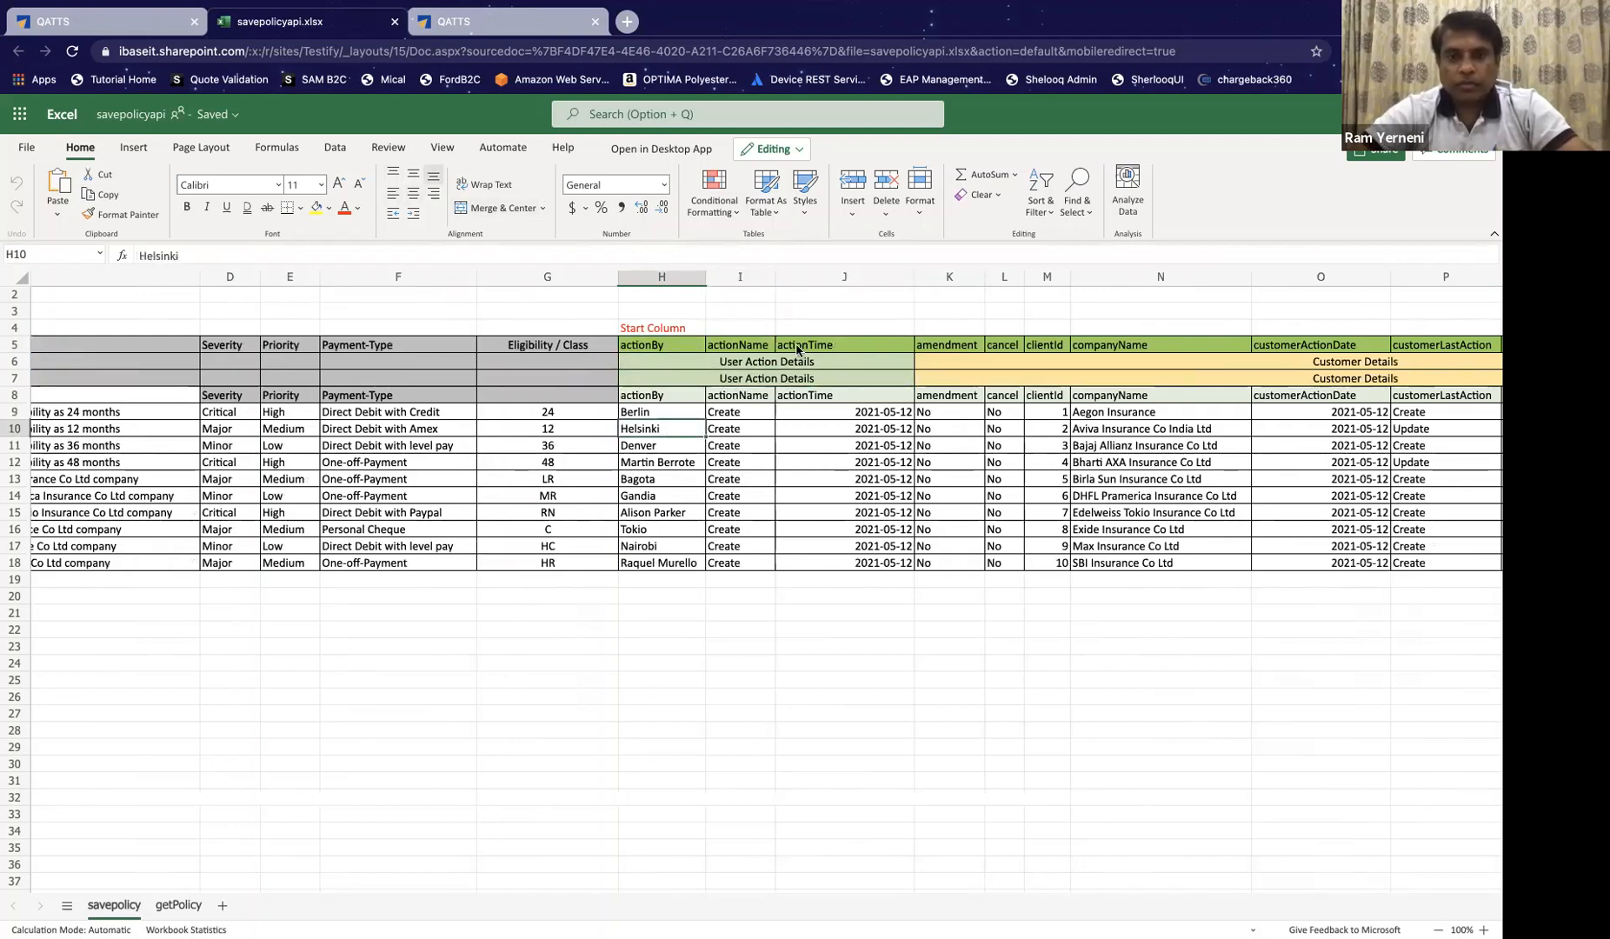
left_click(804, 348)
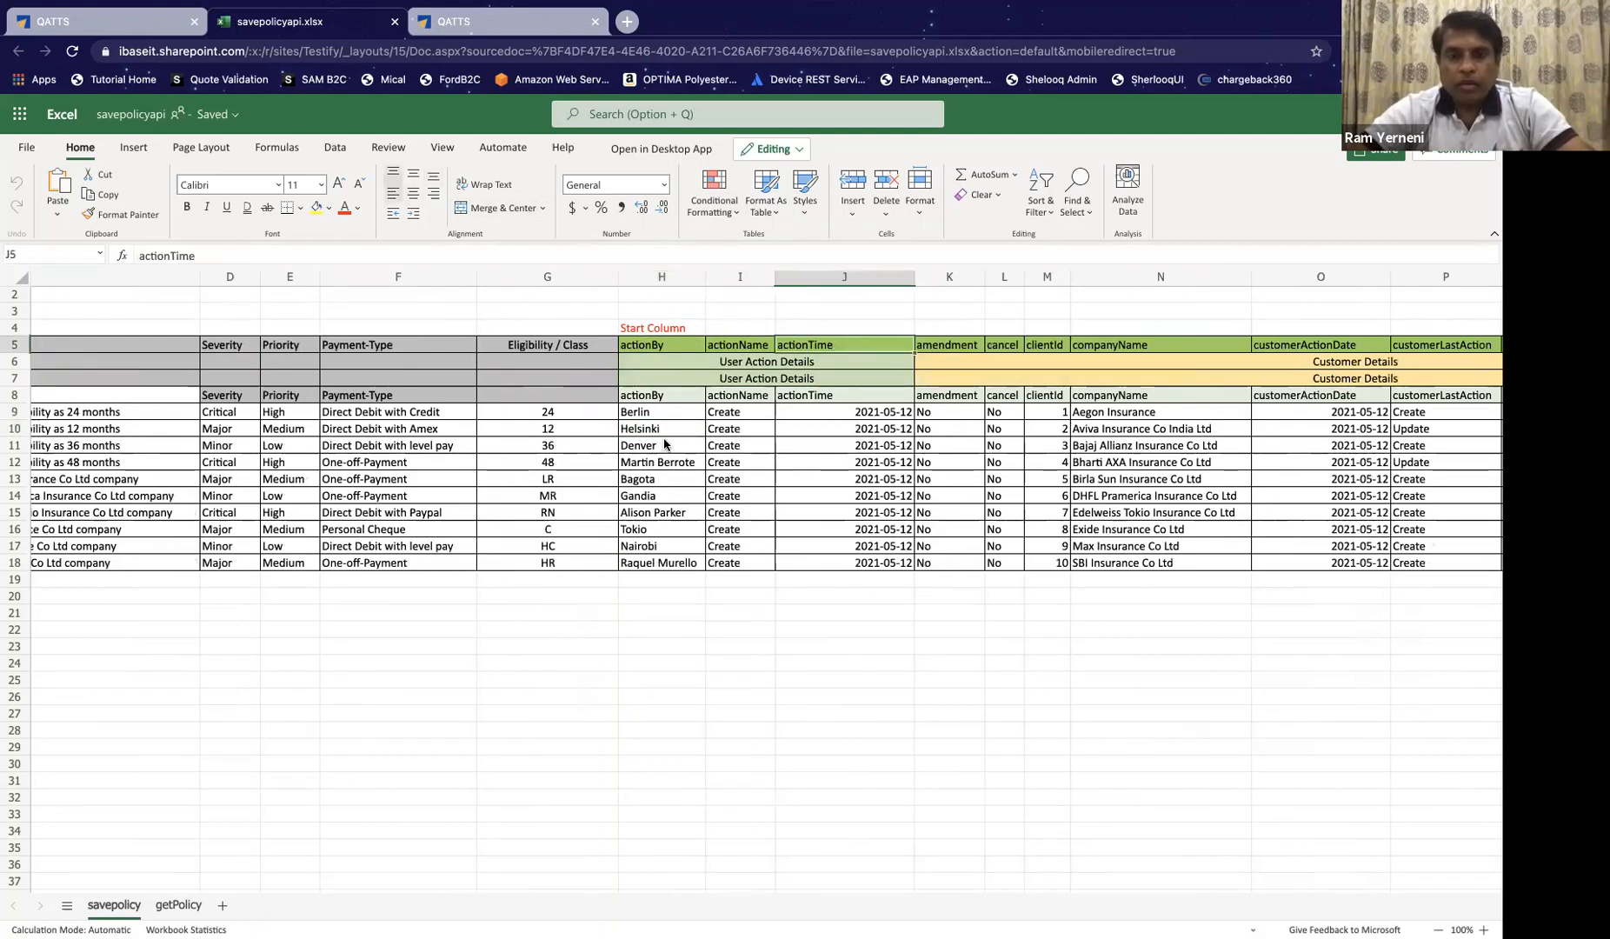
left_click(661, 347)
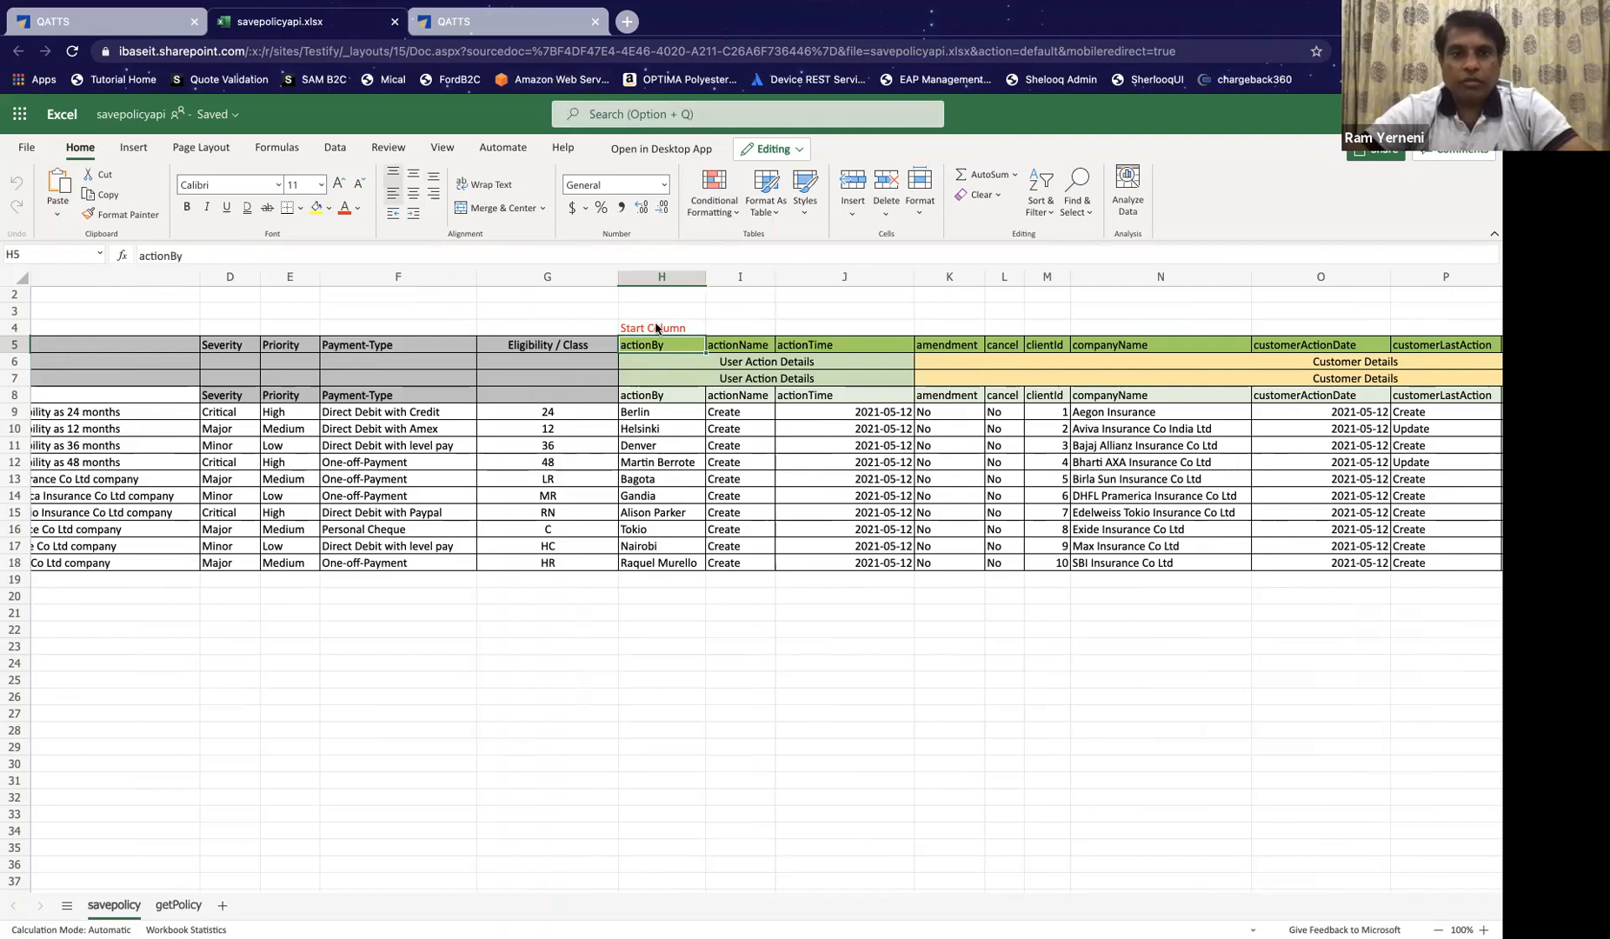
left_click(538, 29)
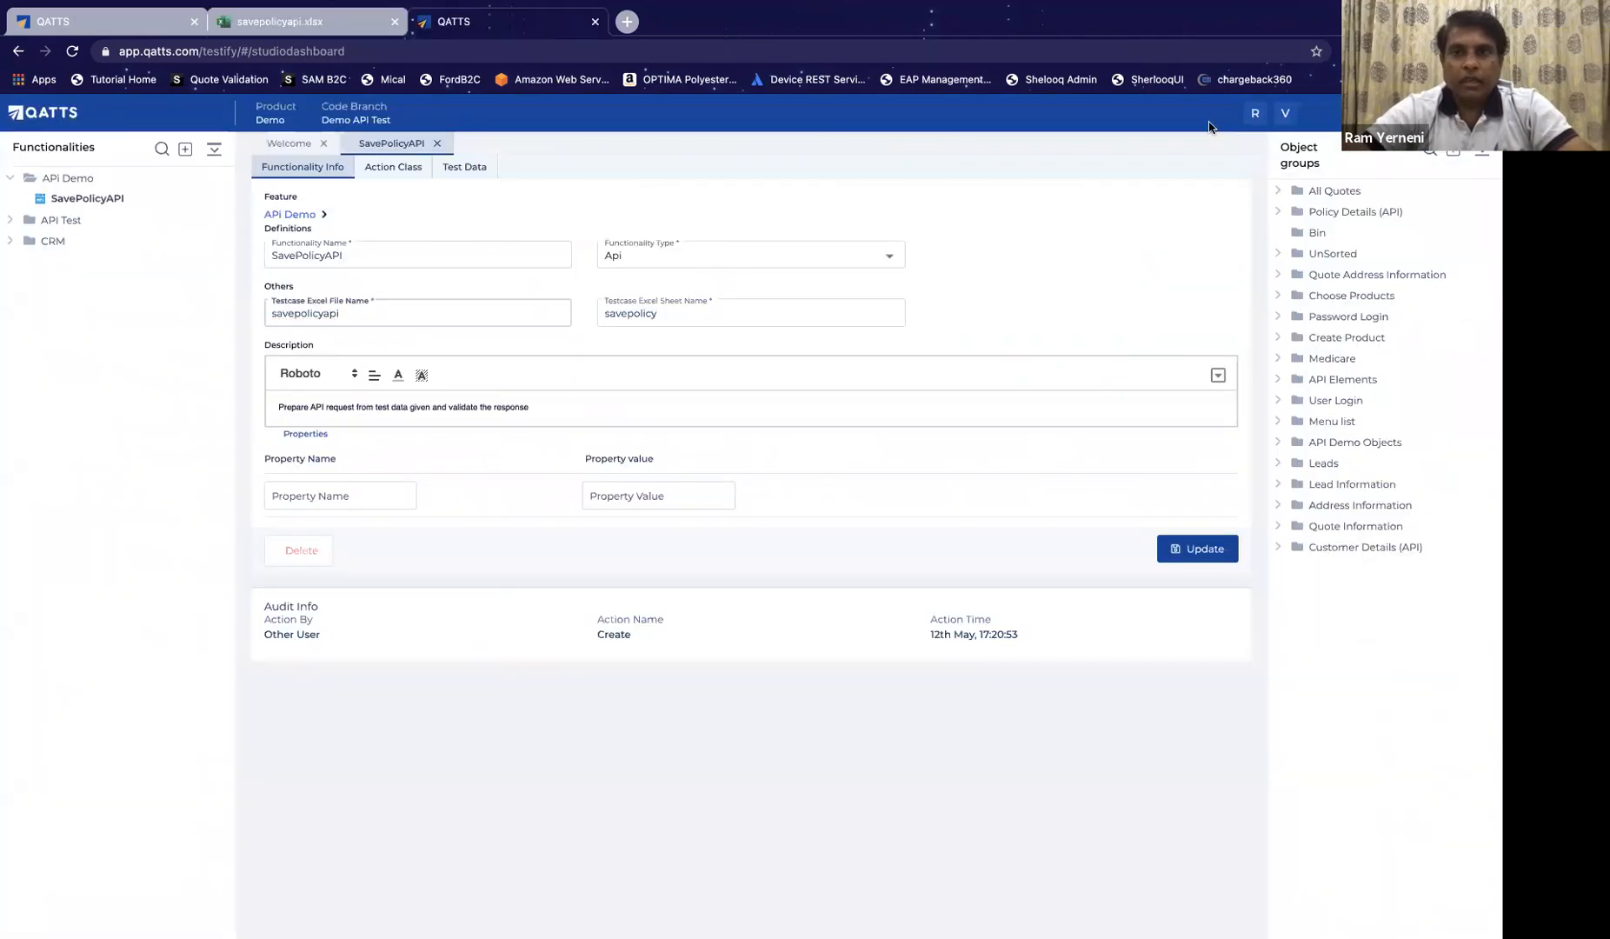
Step: Search the object groups for "action" and open the actionBy product element under Policy Details (API)
left_click(1433, 151)
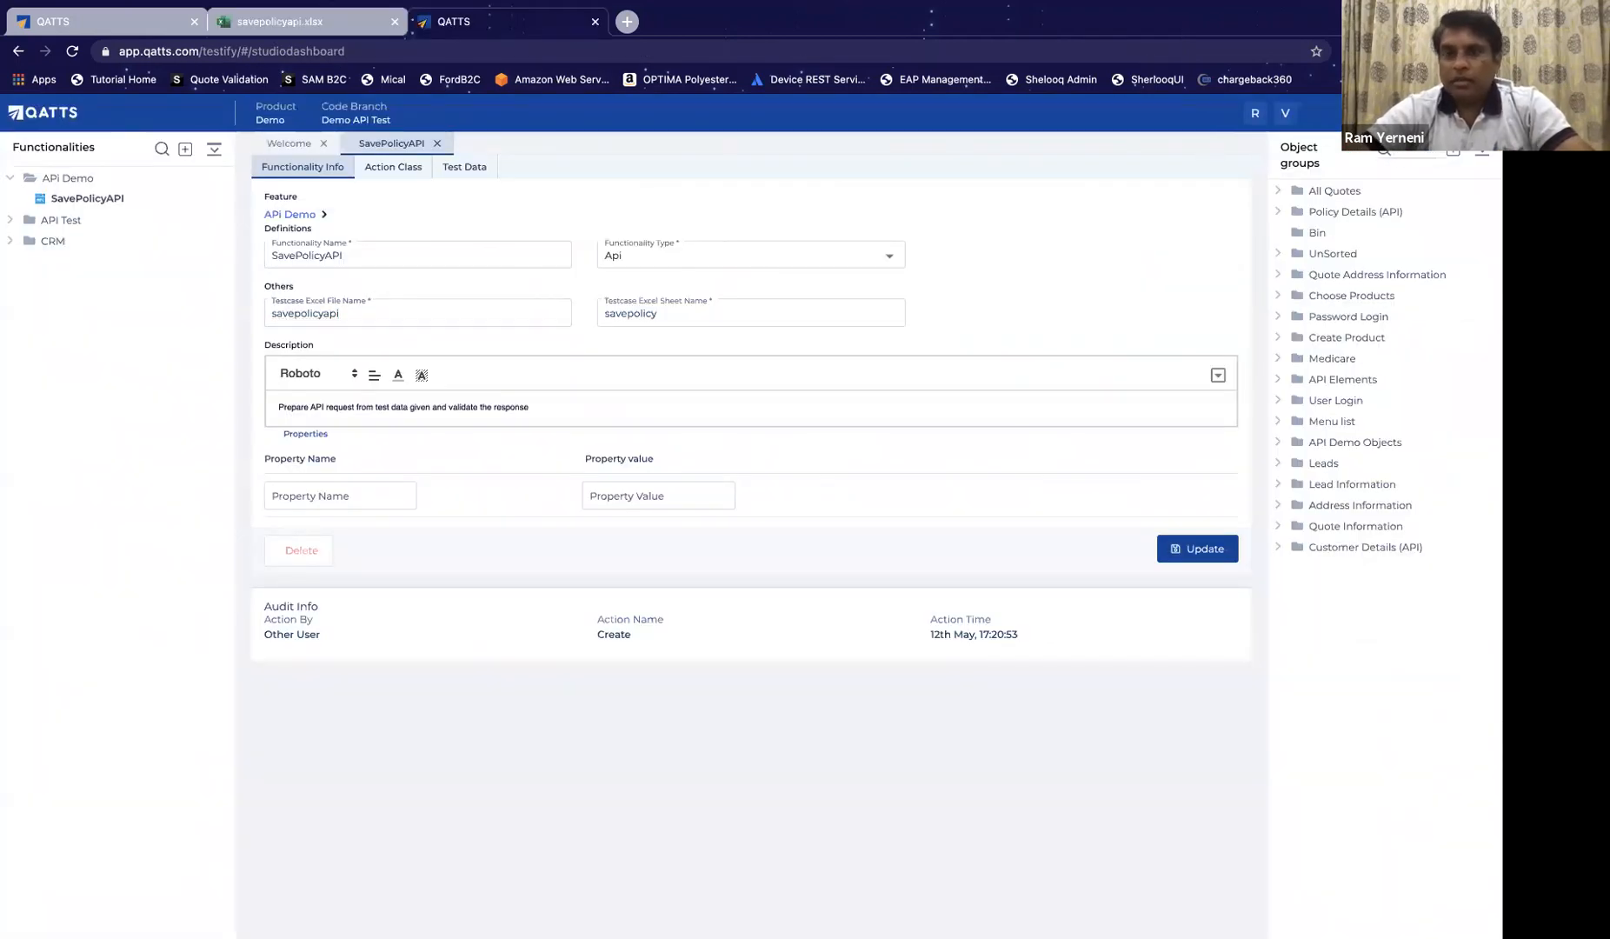
type("action")
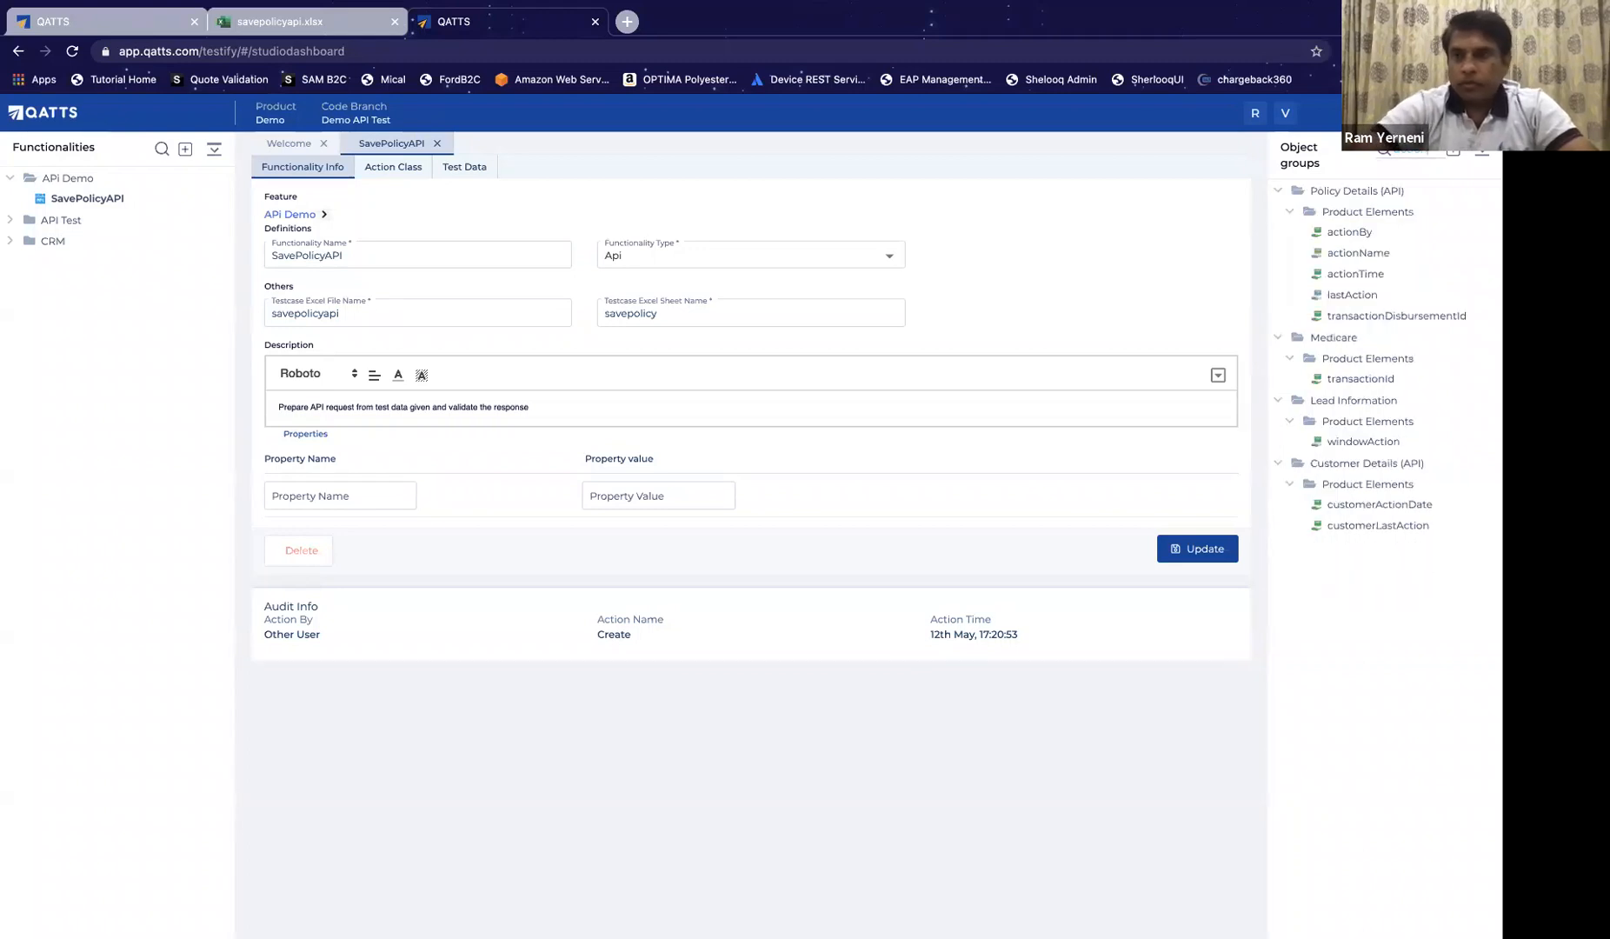
mouse_move(1345, 234)
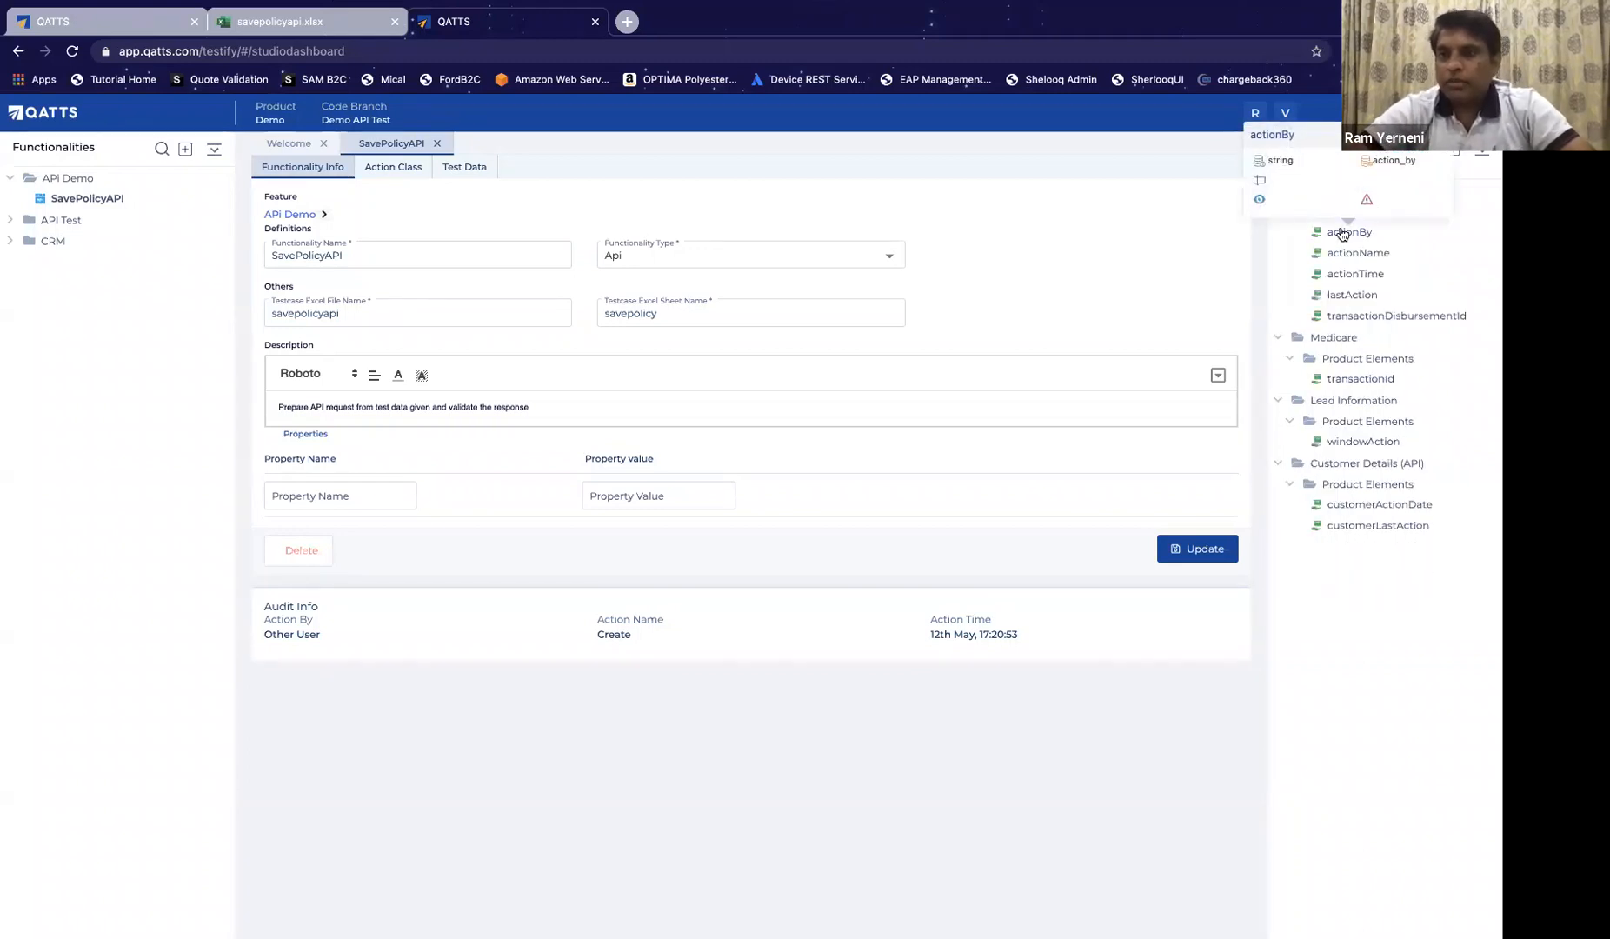
left_click(1348, 232)
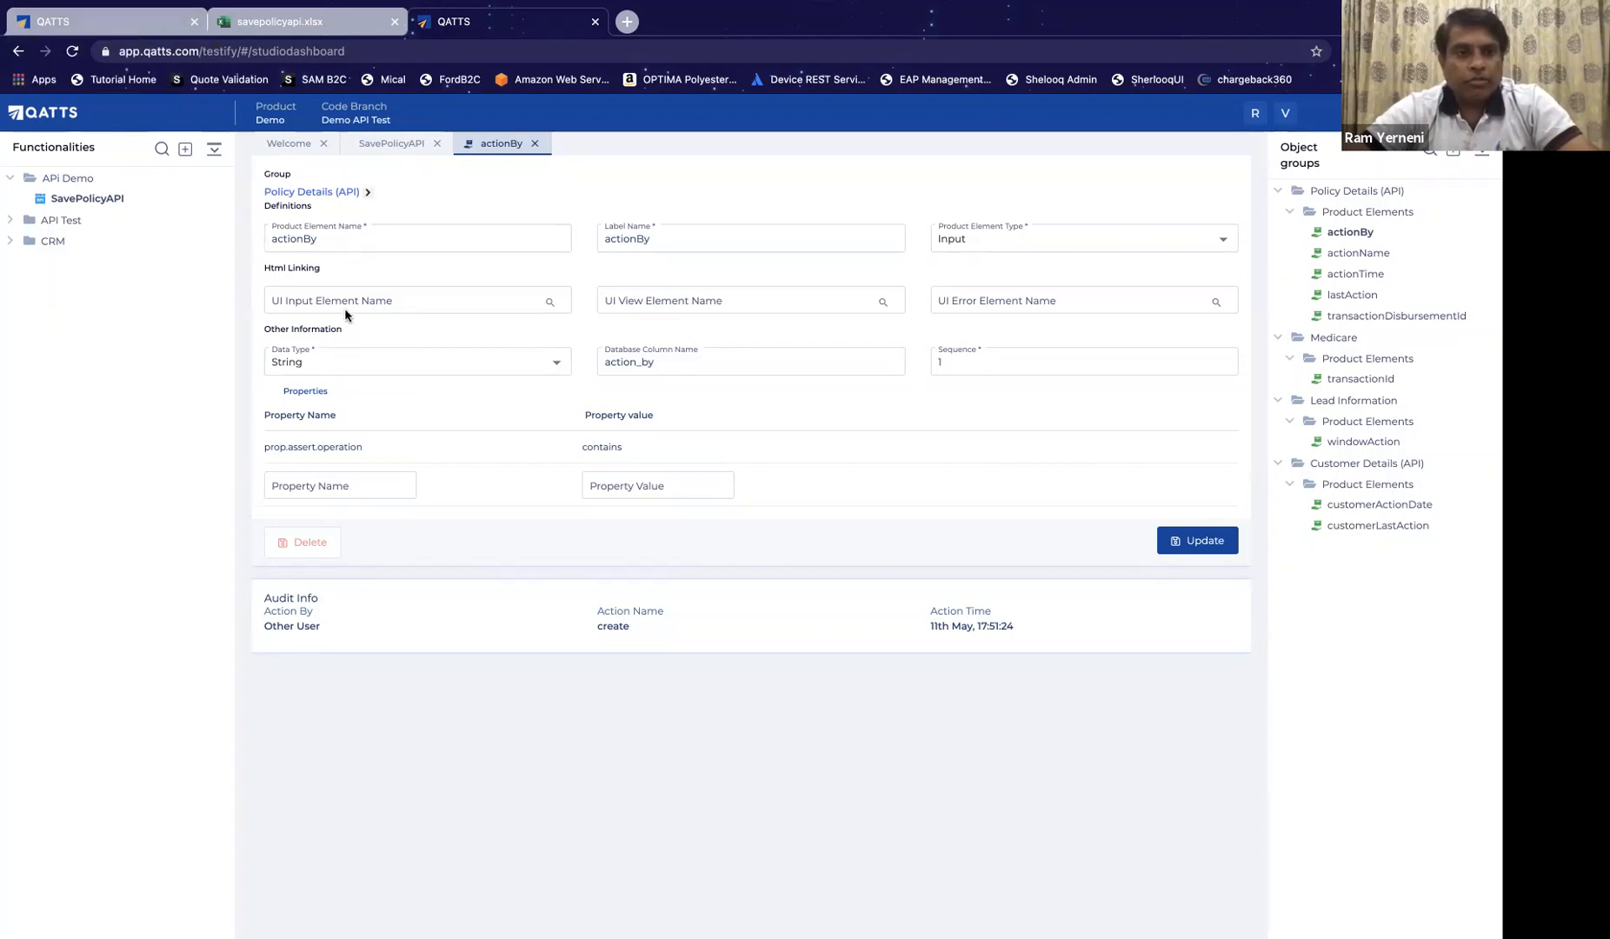
Step: Return to the SavePolicyAPI functionality and review its name, test case Excel file name and description
left_click(386, 144)
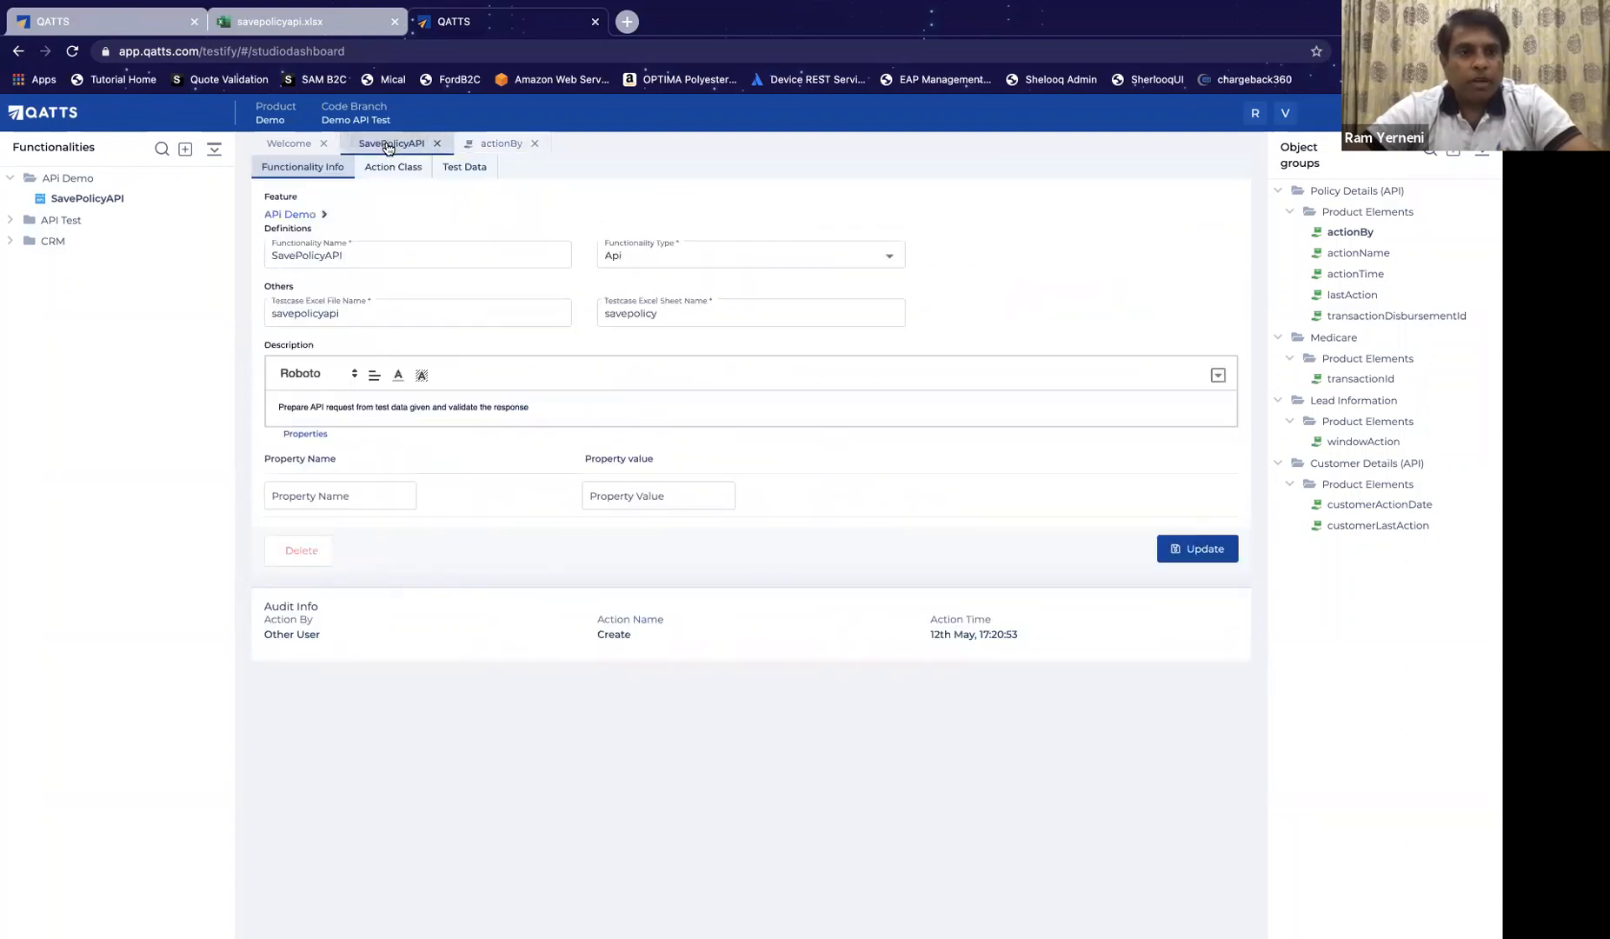
left_click(372, 250)
double_click(372, 249)
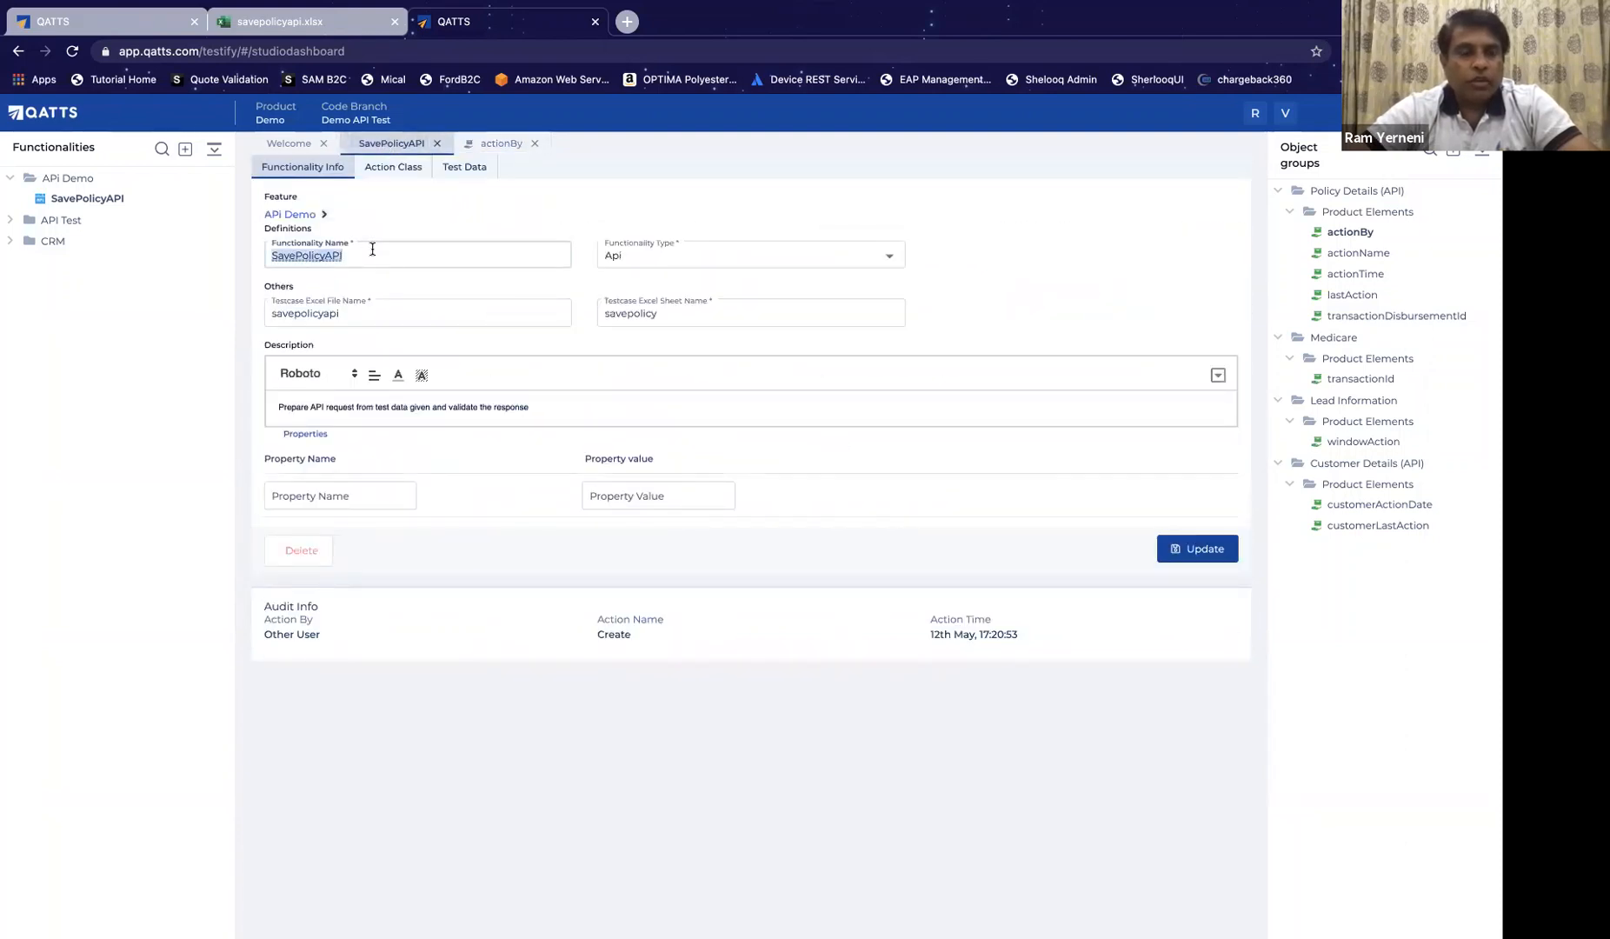
double_click(359, 309)
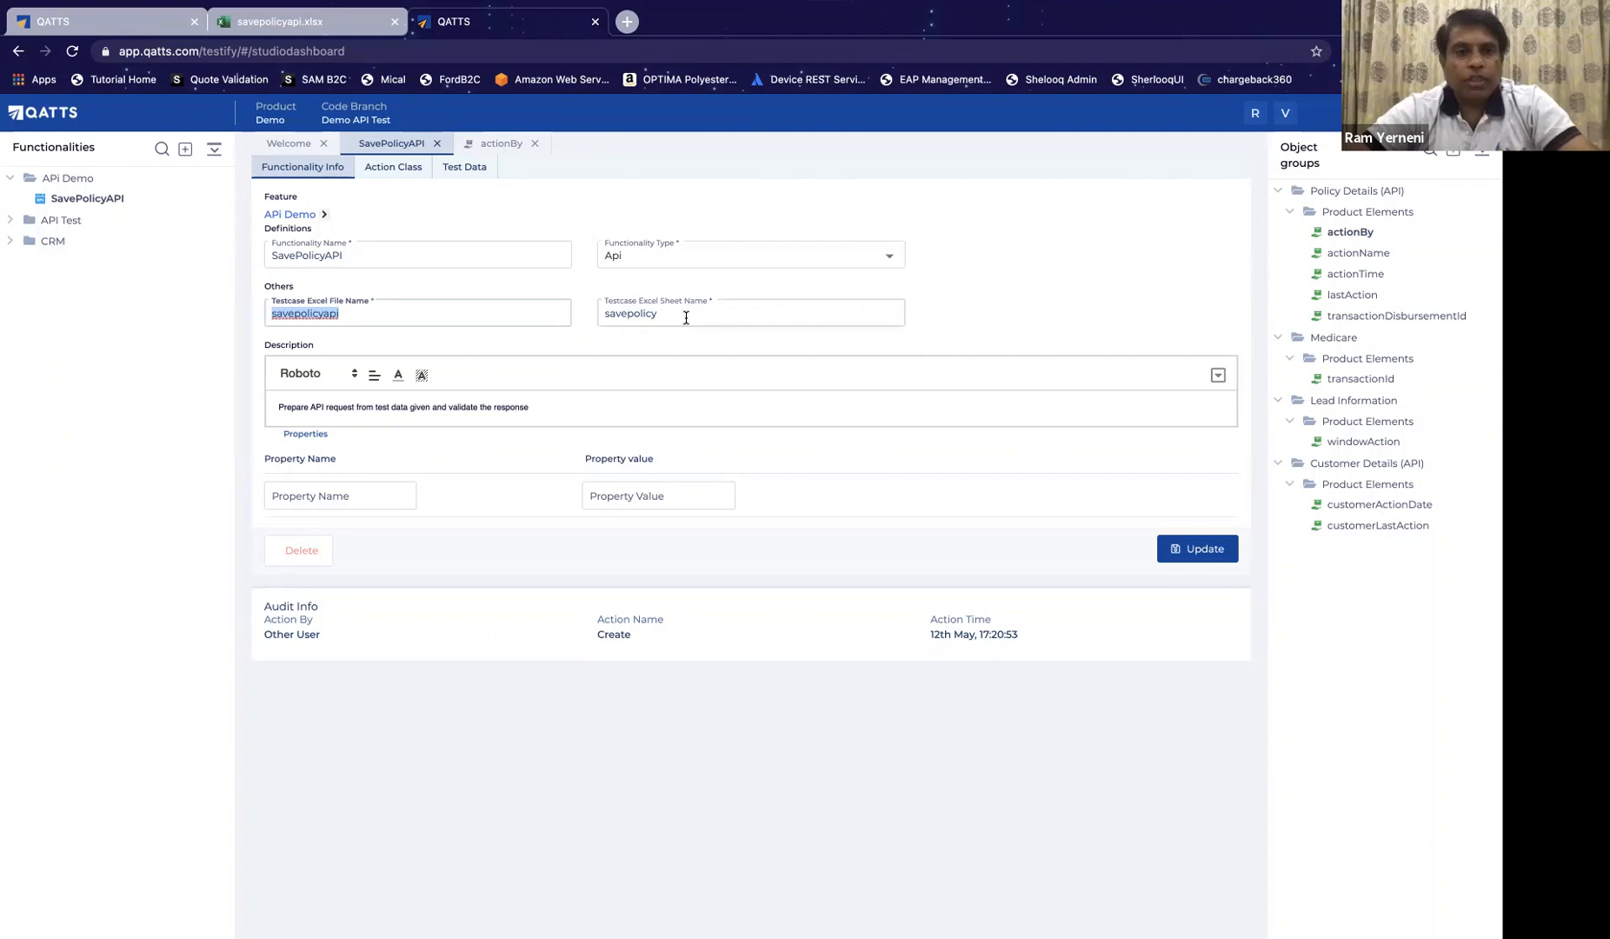
left_click(622, 409)
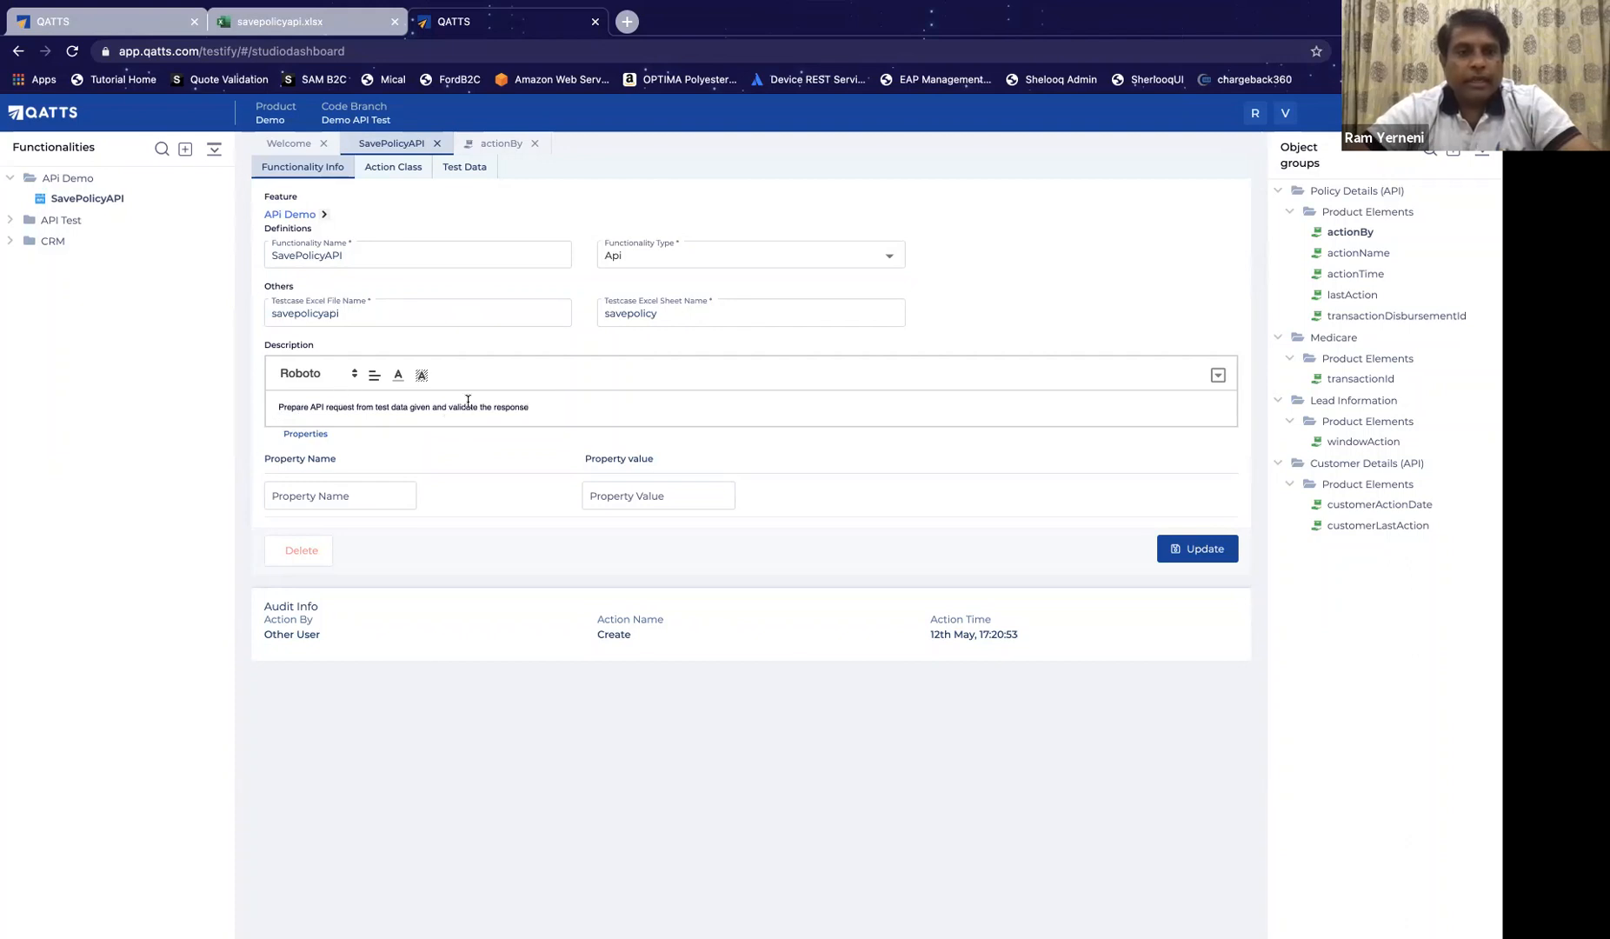
Step: Open SavePolicyAPI's action class and examine the line that sends the SaveCustomerPolicy request
left_click(393, 168)
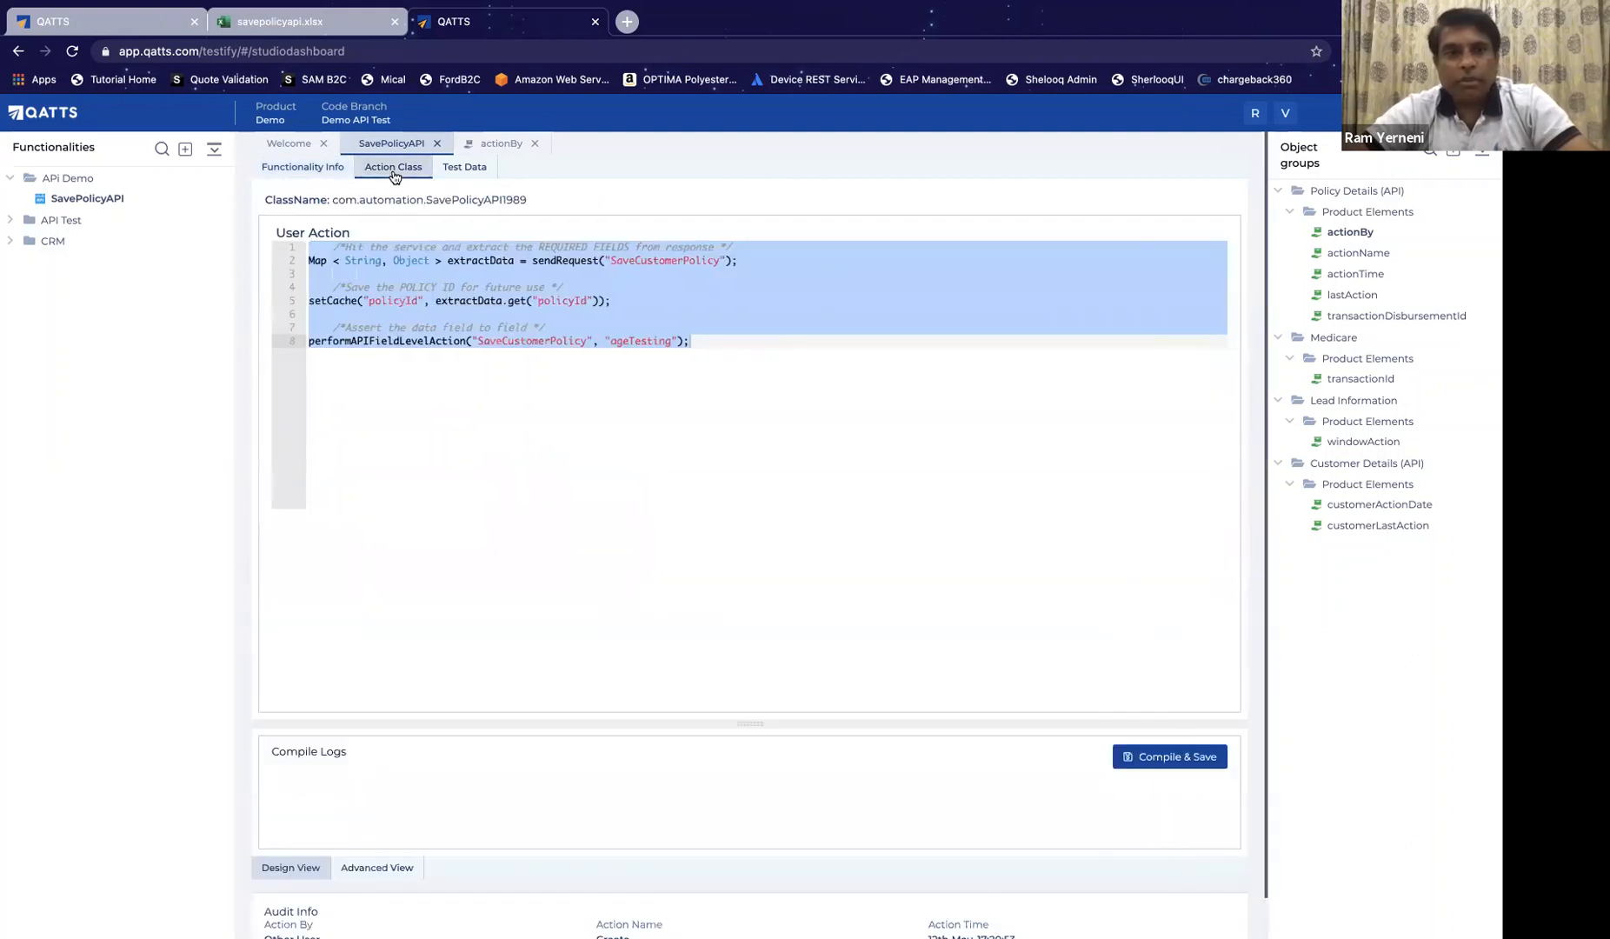
left_click(523, 286)
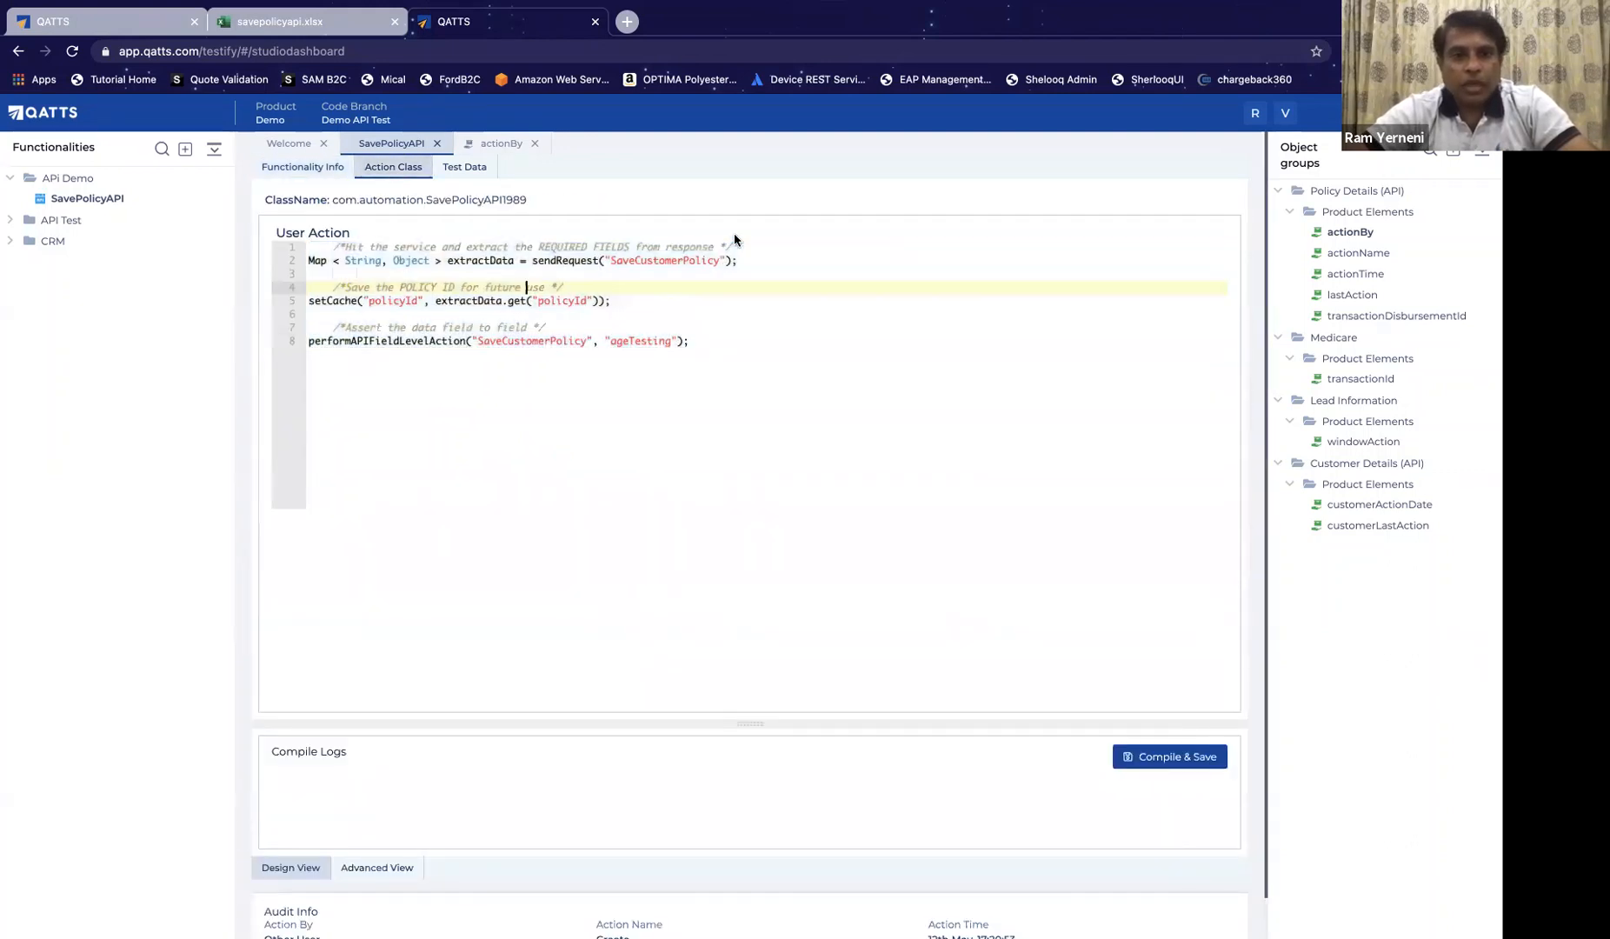
triple_click(752, 261)
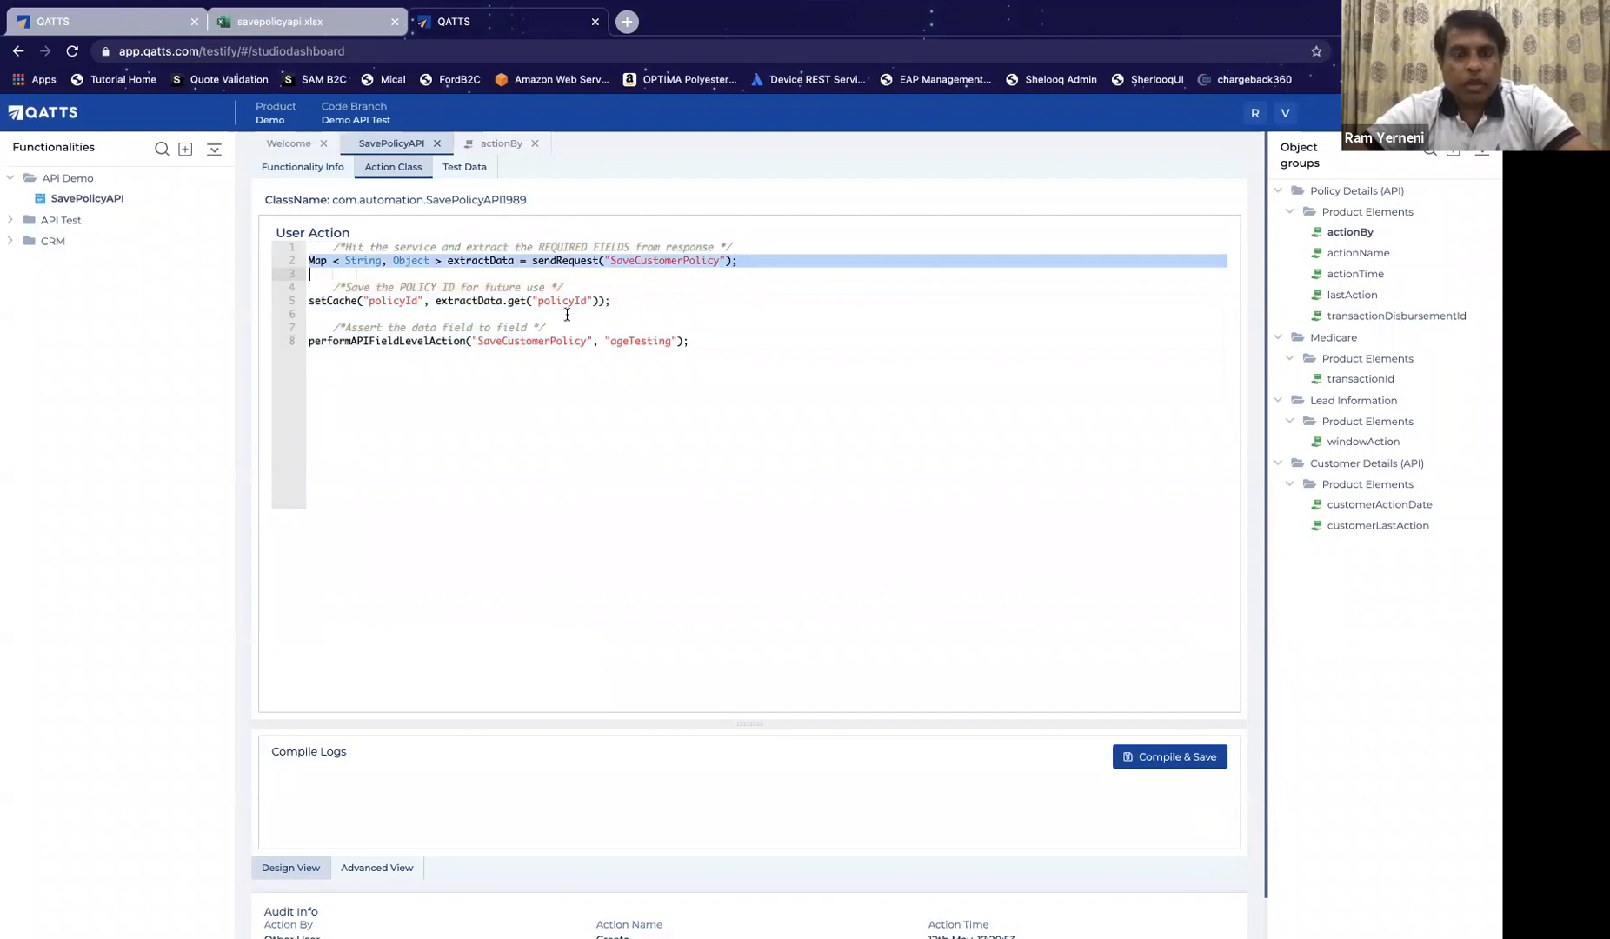
Step: Copy the name SaveCustomerPolicy from the sendRequest call, search the object groups for it and open that API
double_click(559, 262)
double_click(654, 260)
key("super+c")
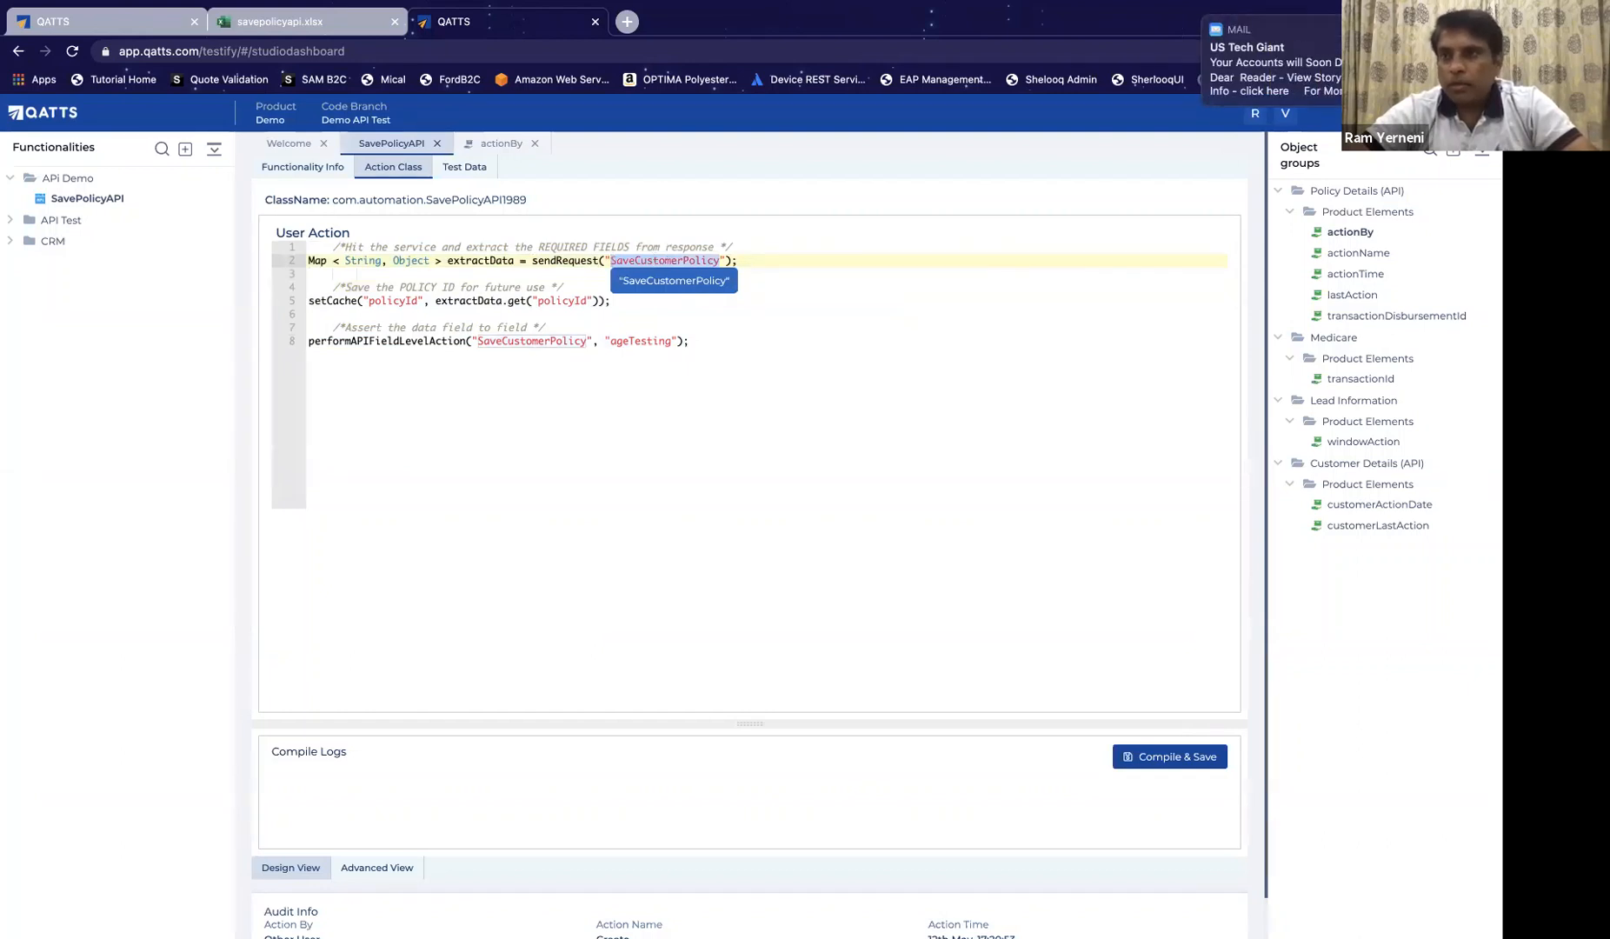
left_click(1430, 150)
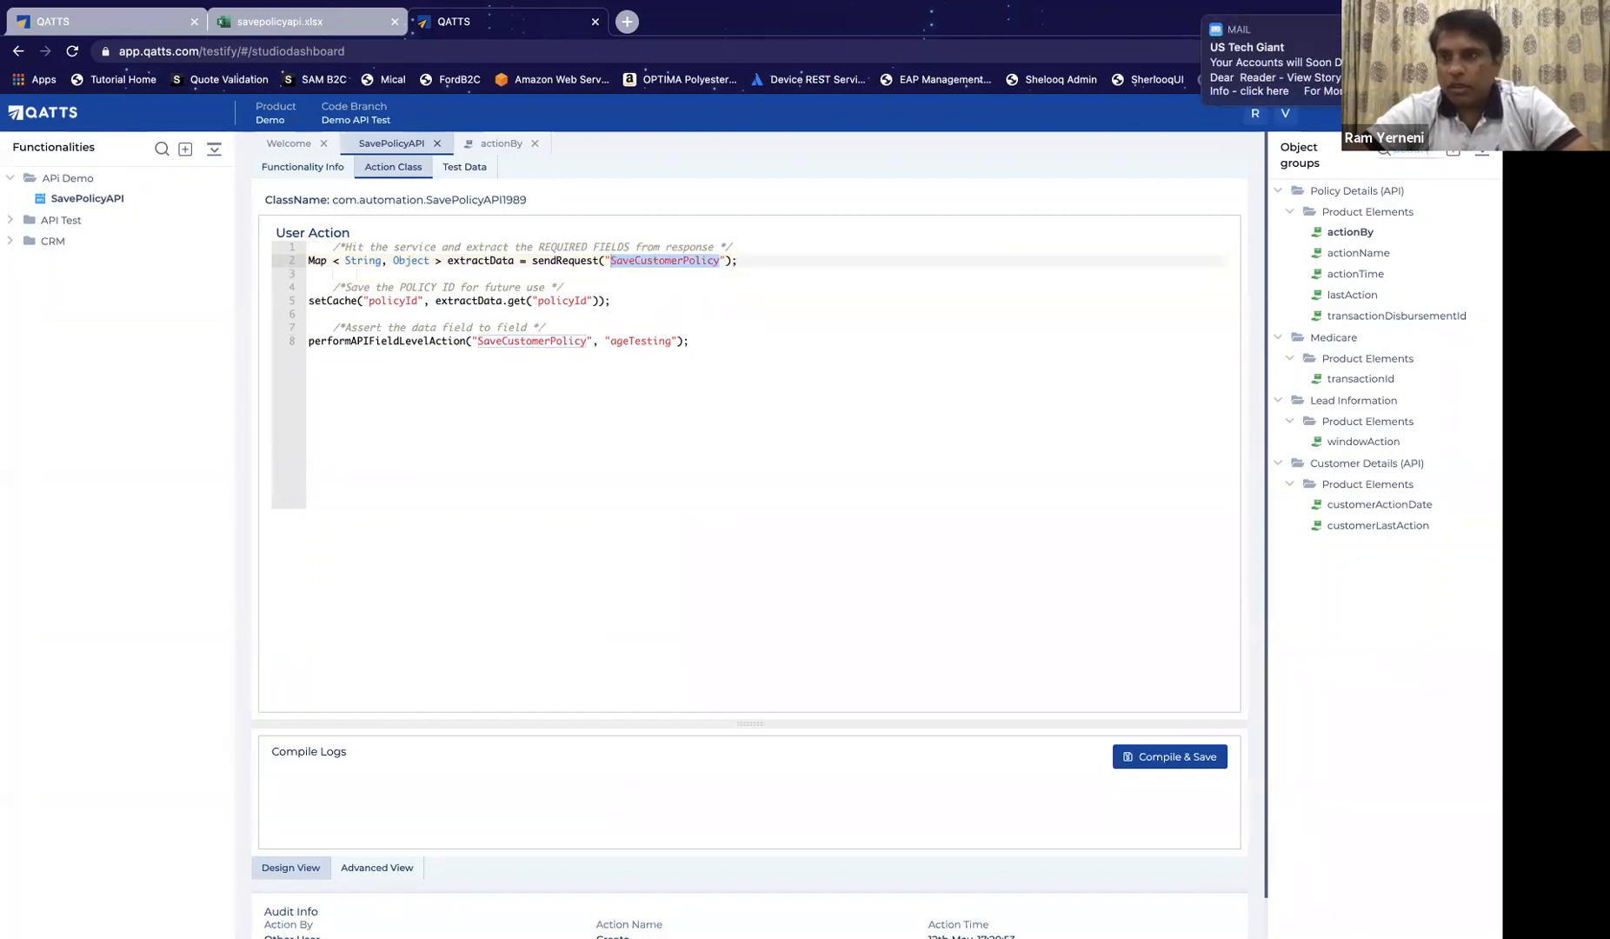
key("super+v")
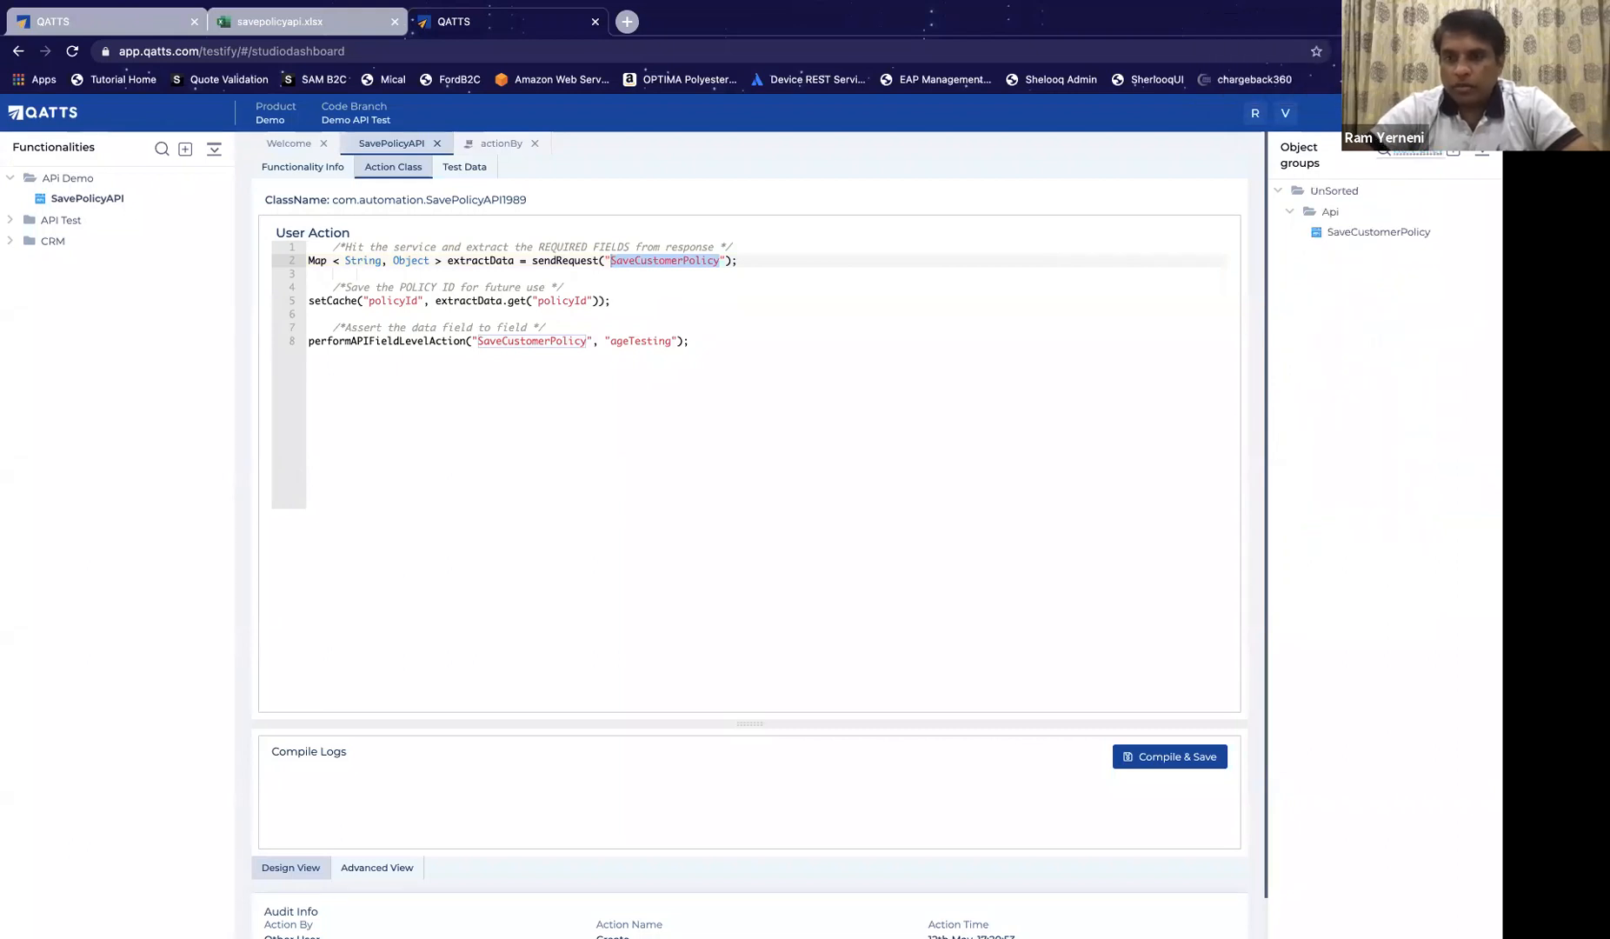
left_click(1414, 232)
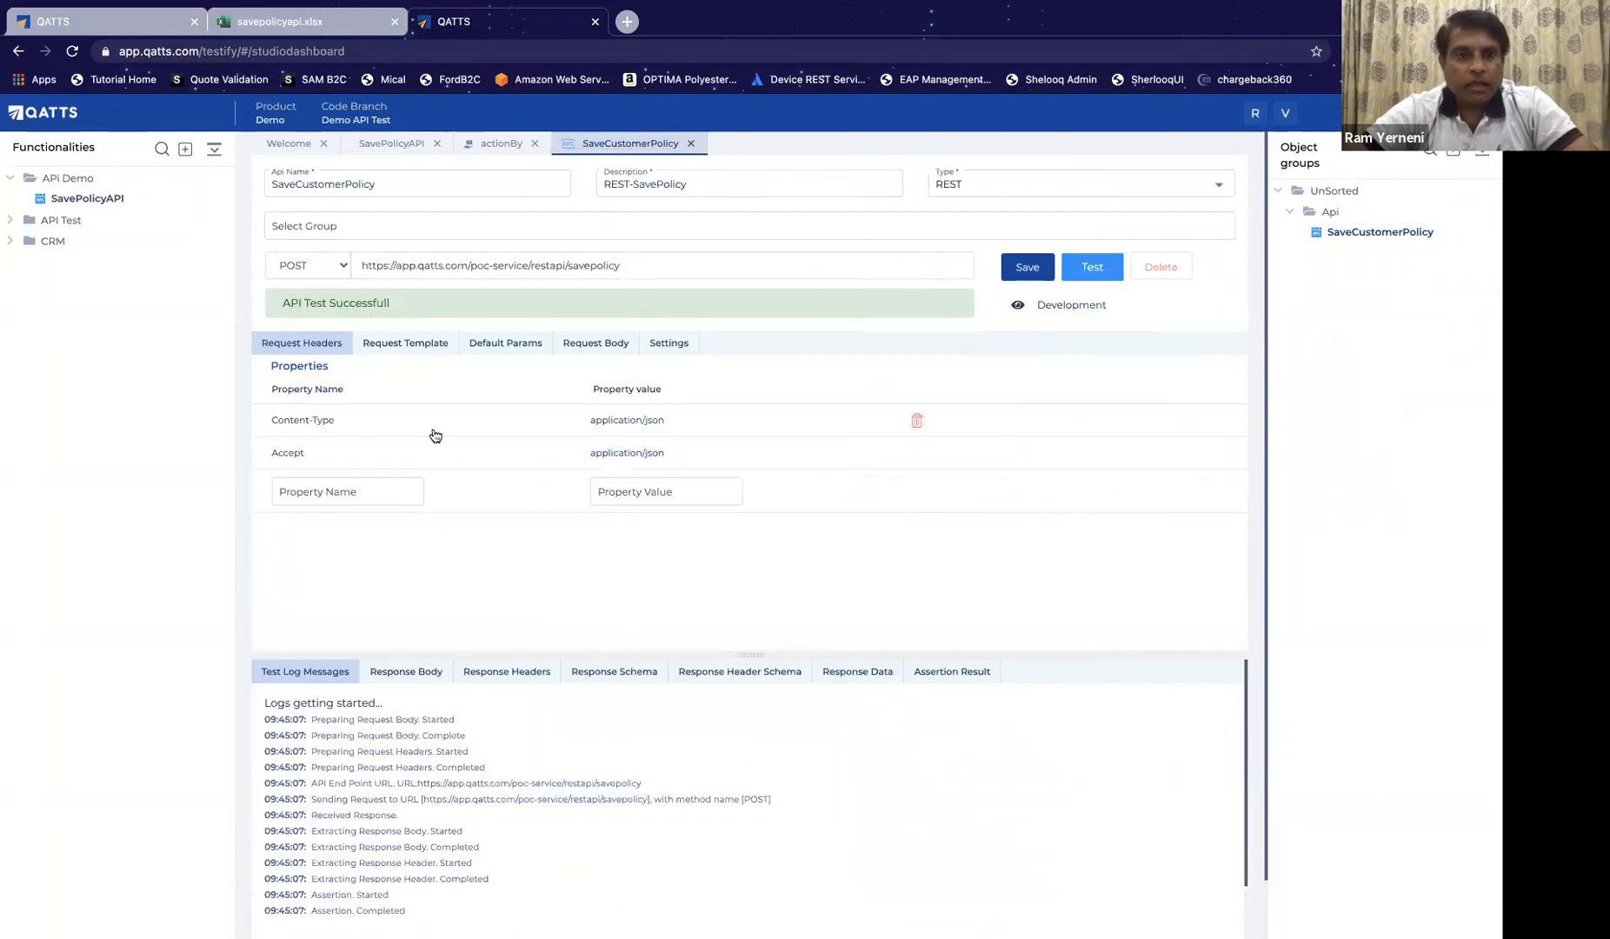
Step: Examine the SaveCustomerPolicy request template and its field placeholders
left_click(428, 343)
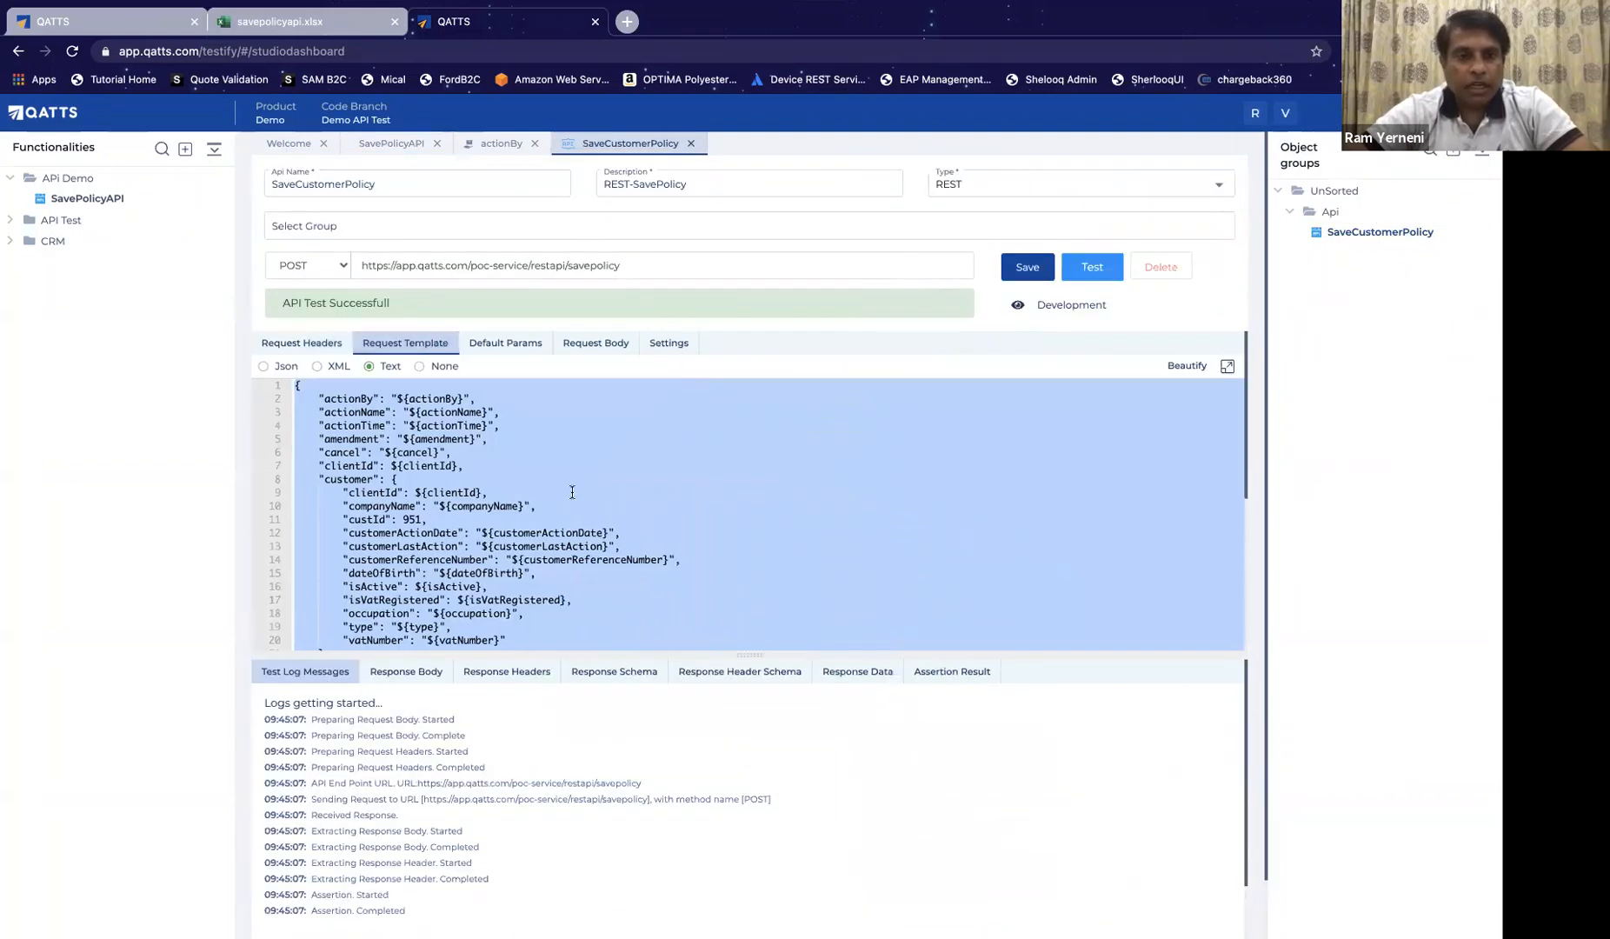
scroll(569, 492, "down", 1)
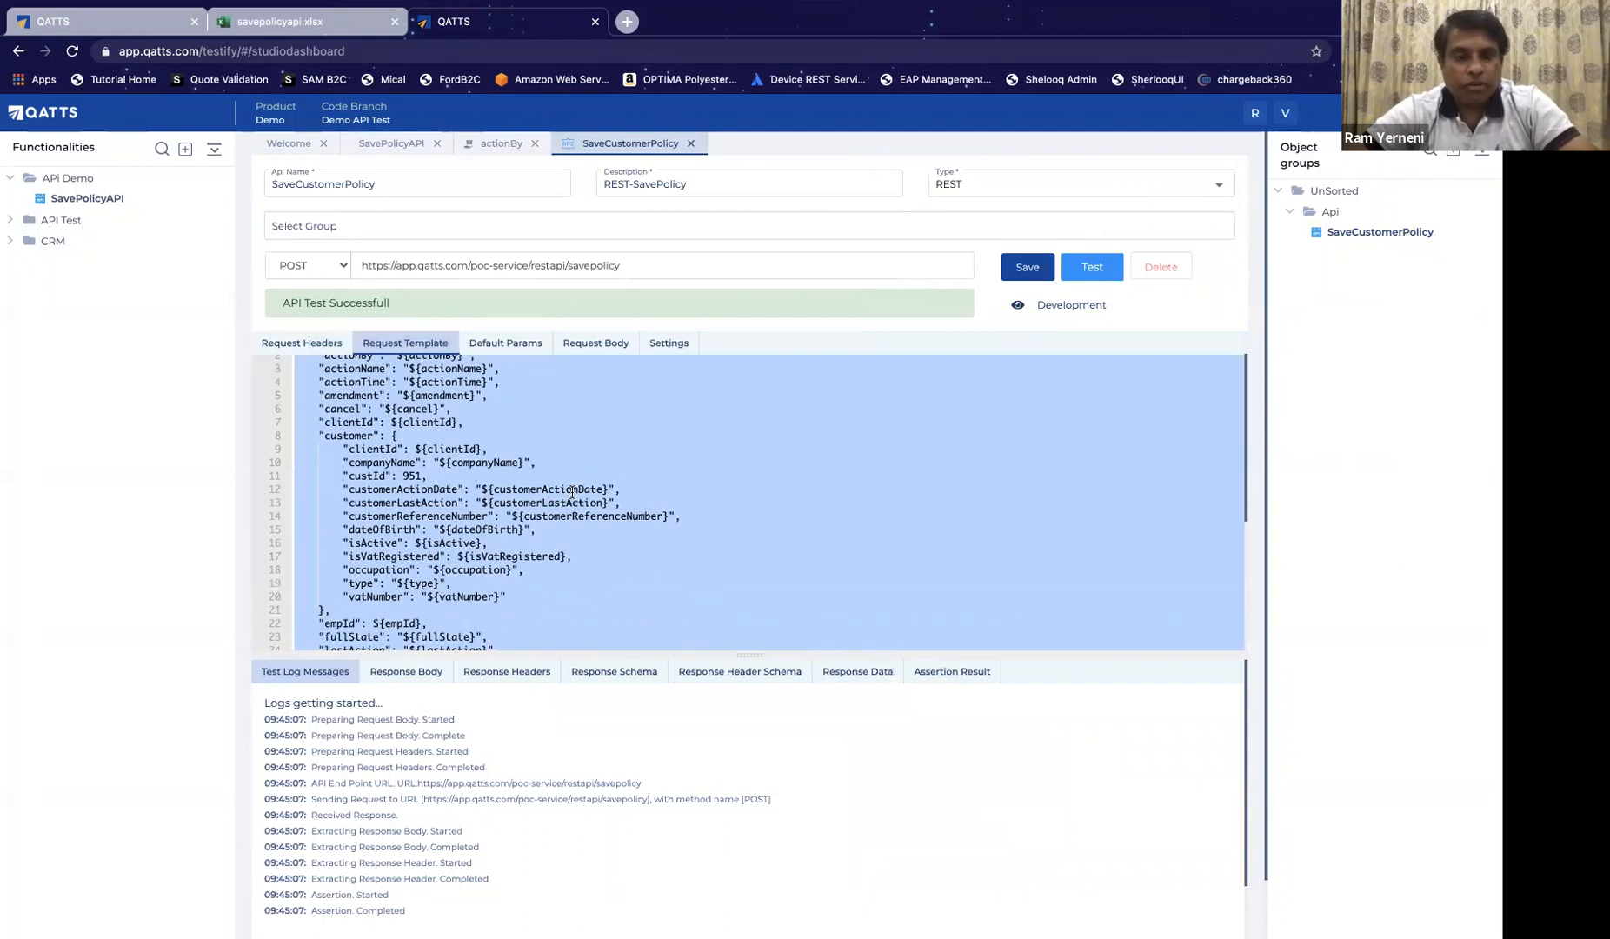
scroll(572, 492, "down", 2)
scroll(572, 492, "up", 3)
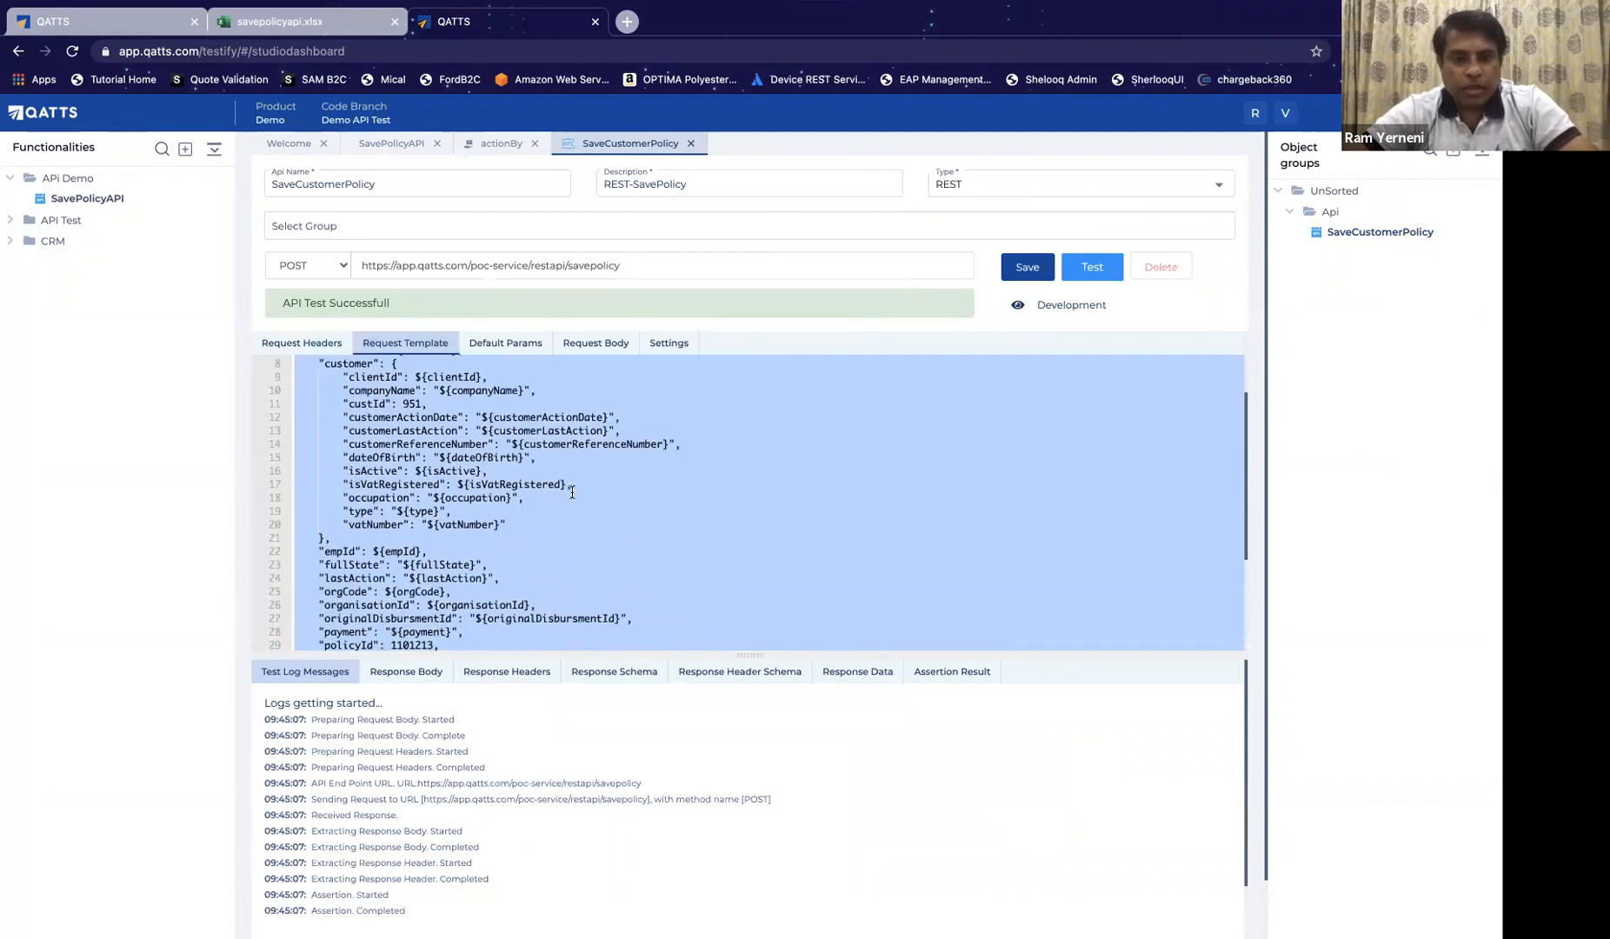
scroll(572, 492, "down", 1)
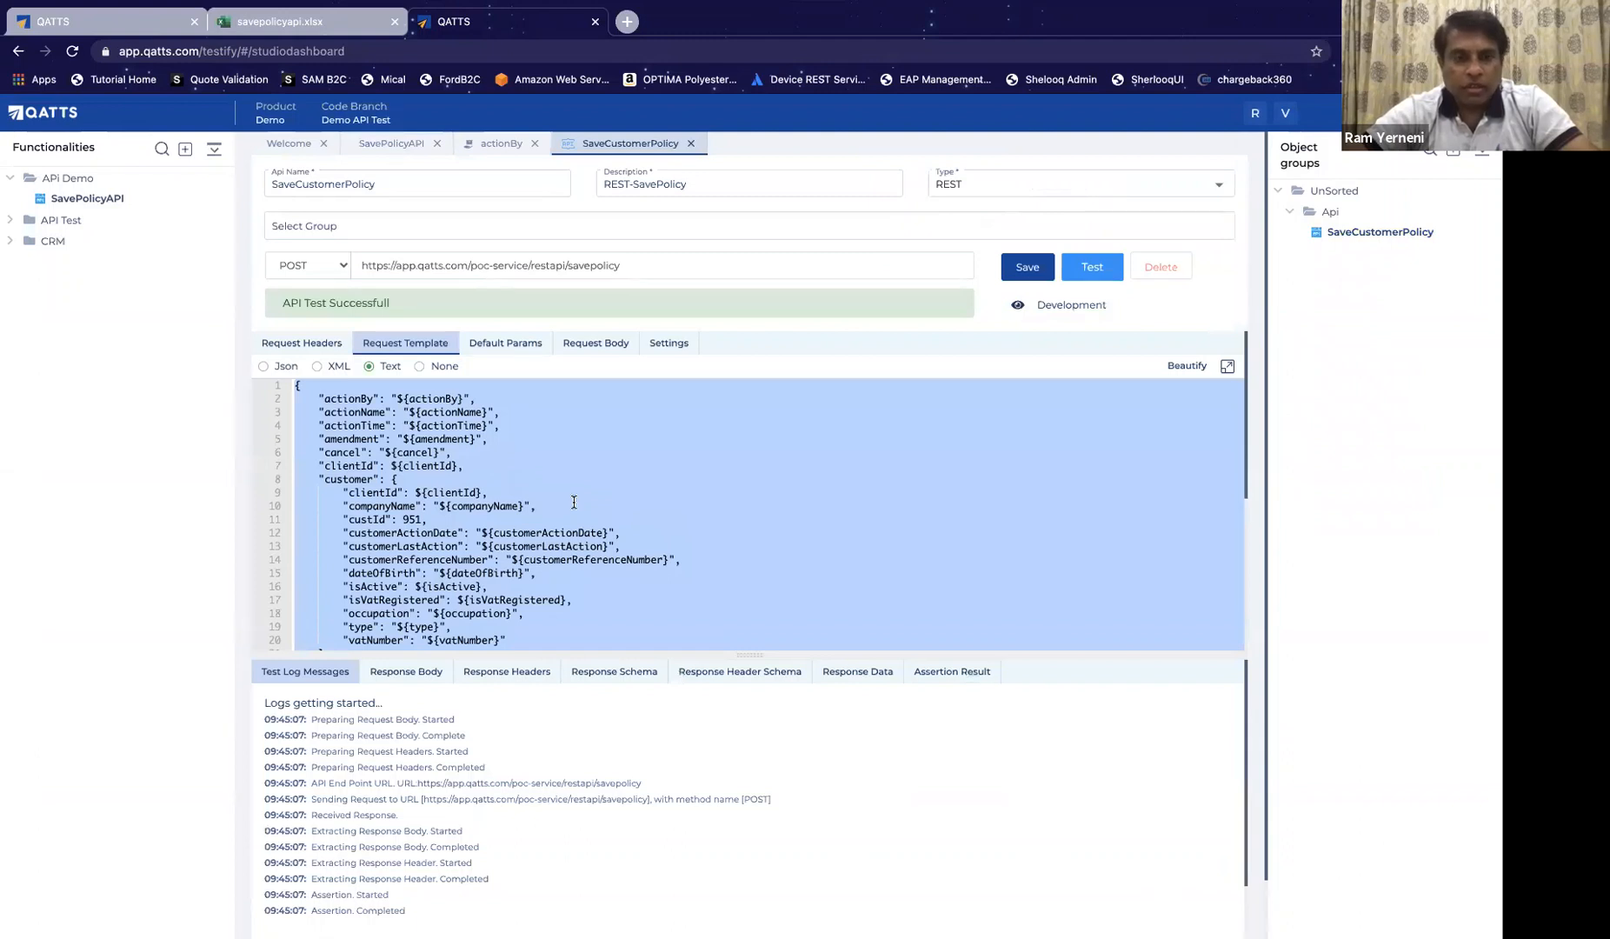
left_click(574, 502)
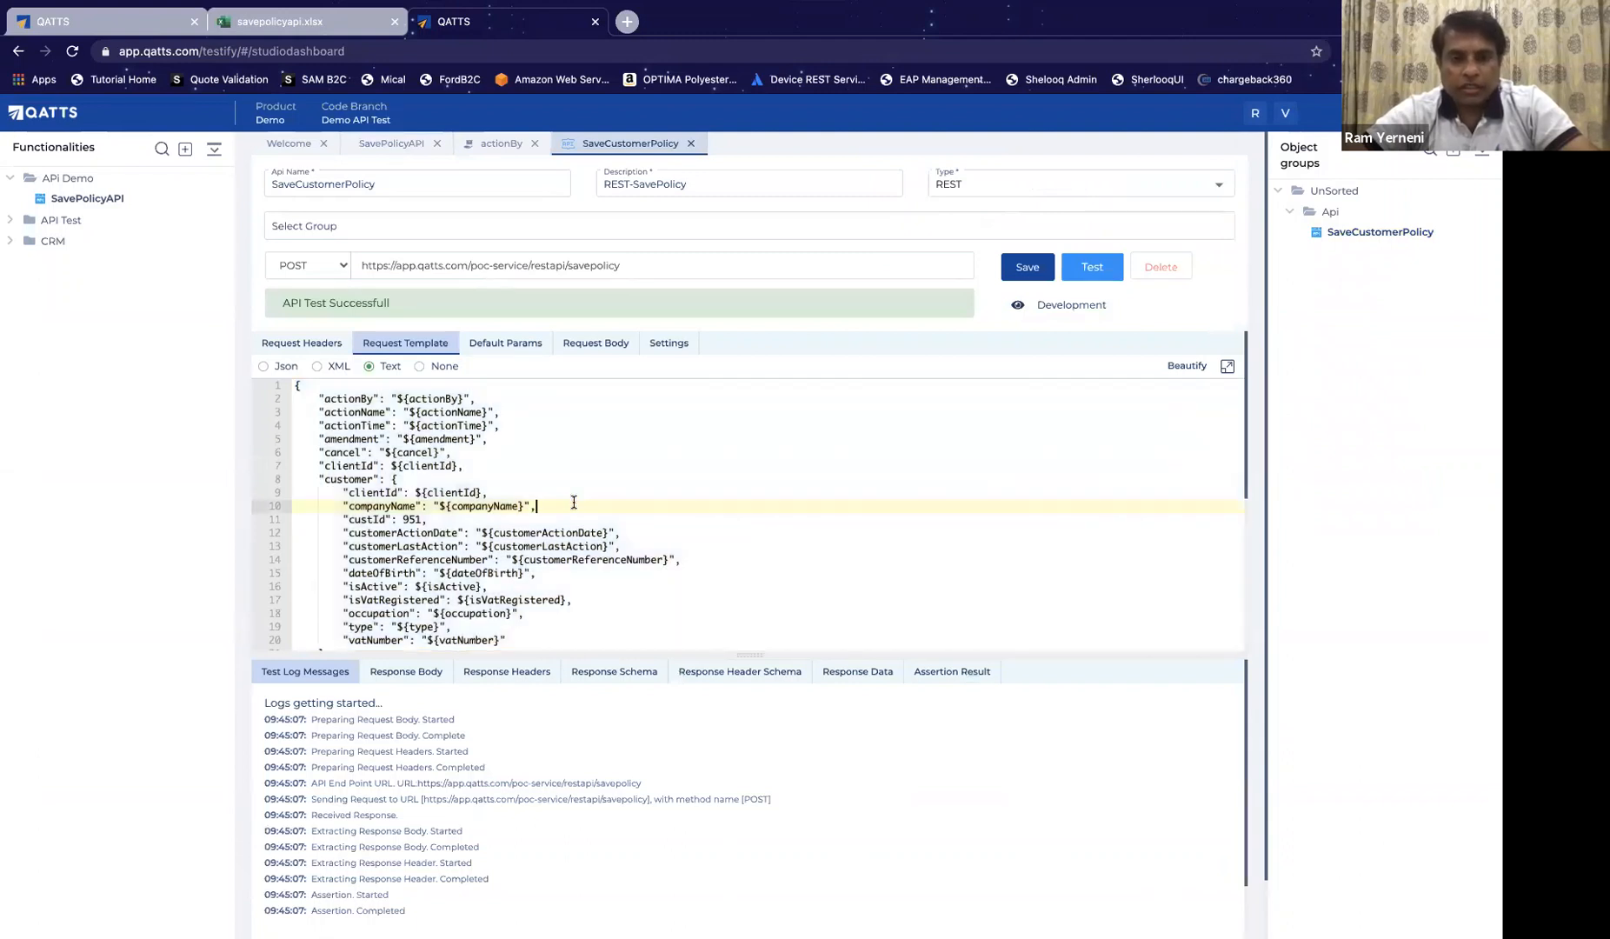
scroll(573, 503, "down", 2)
scroll(574, 503, "up", 2)
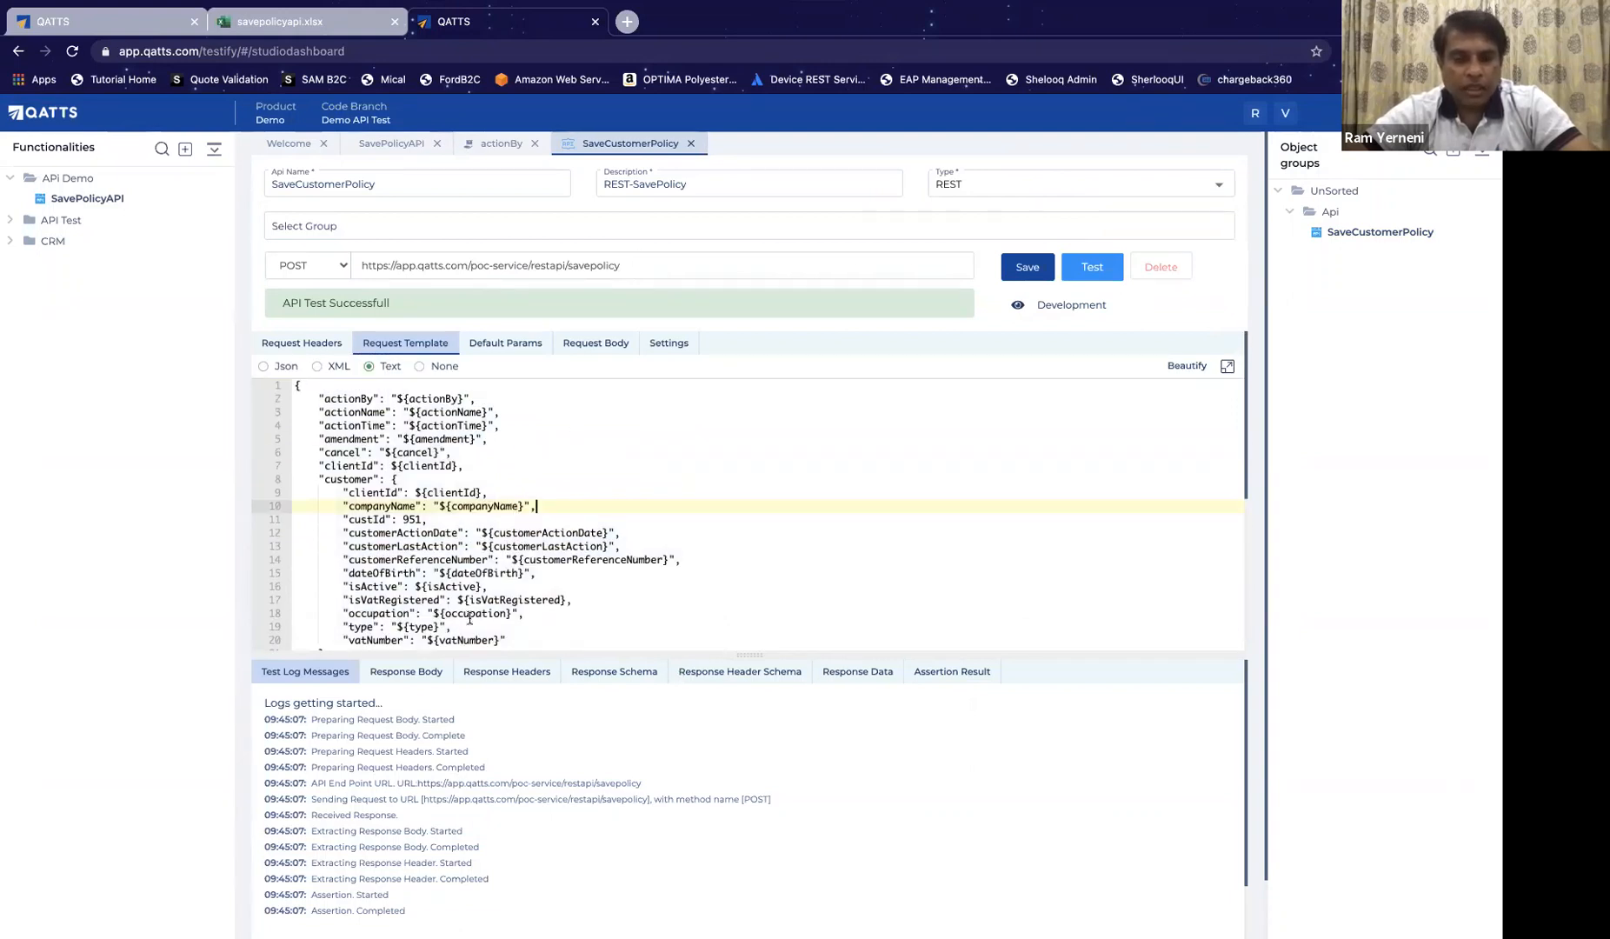
Step: Review the API's response body, response schema, assertion result and response data, enlarging the results area
left_click(412, 673)
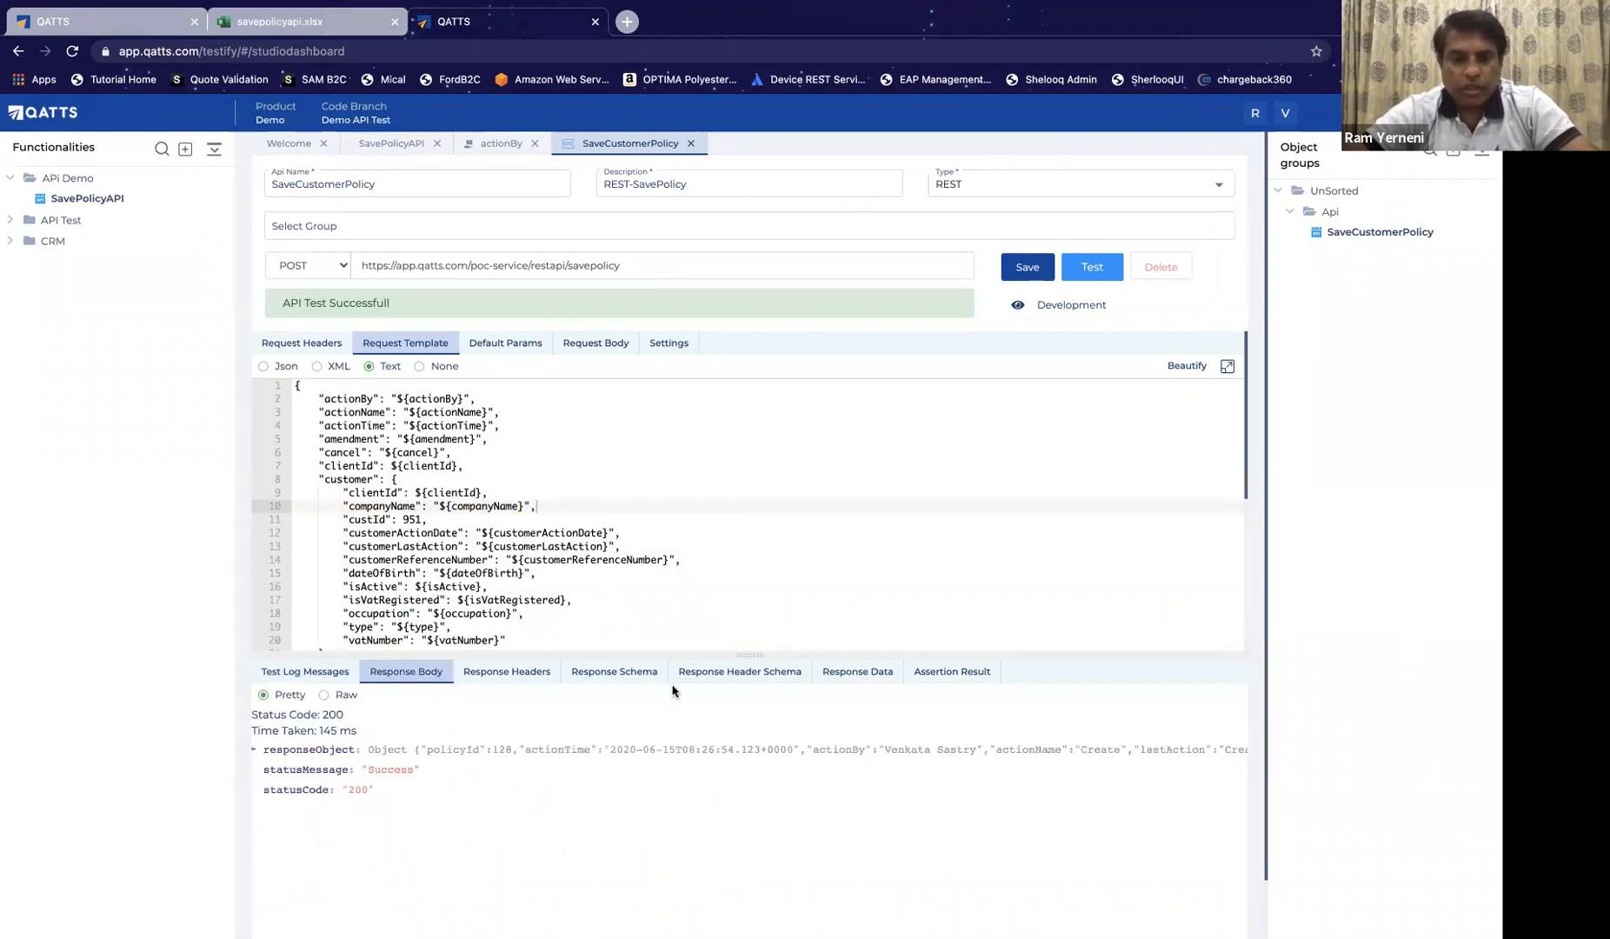
left_click(623, 672)
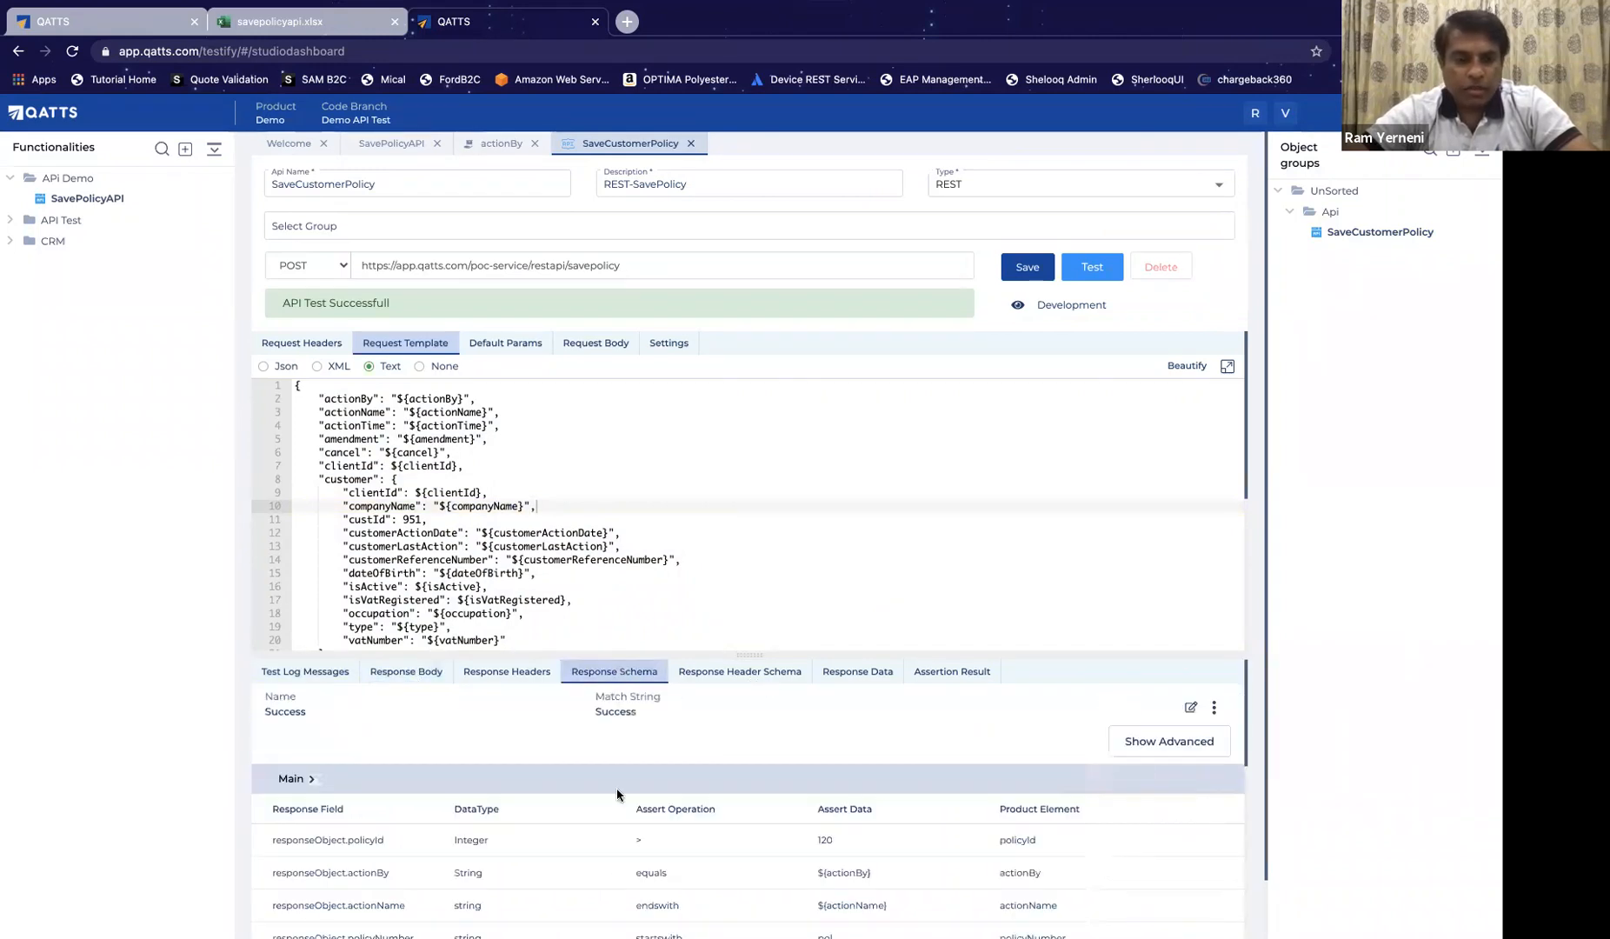
scroll(618, 798, "down", 2)
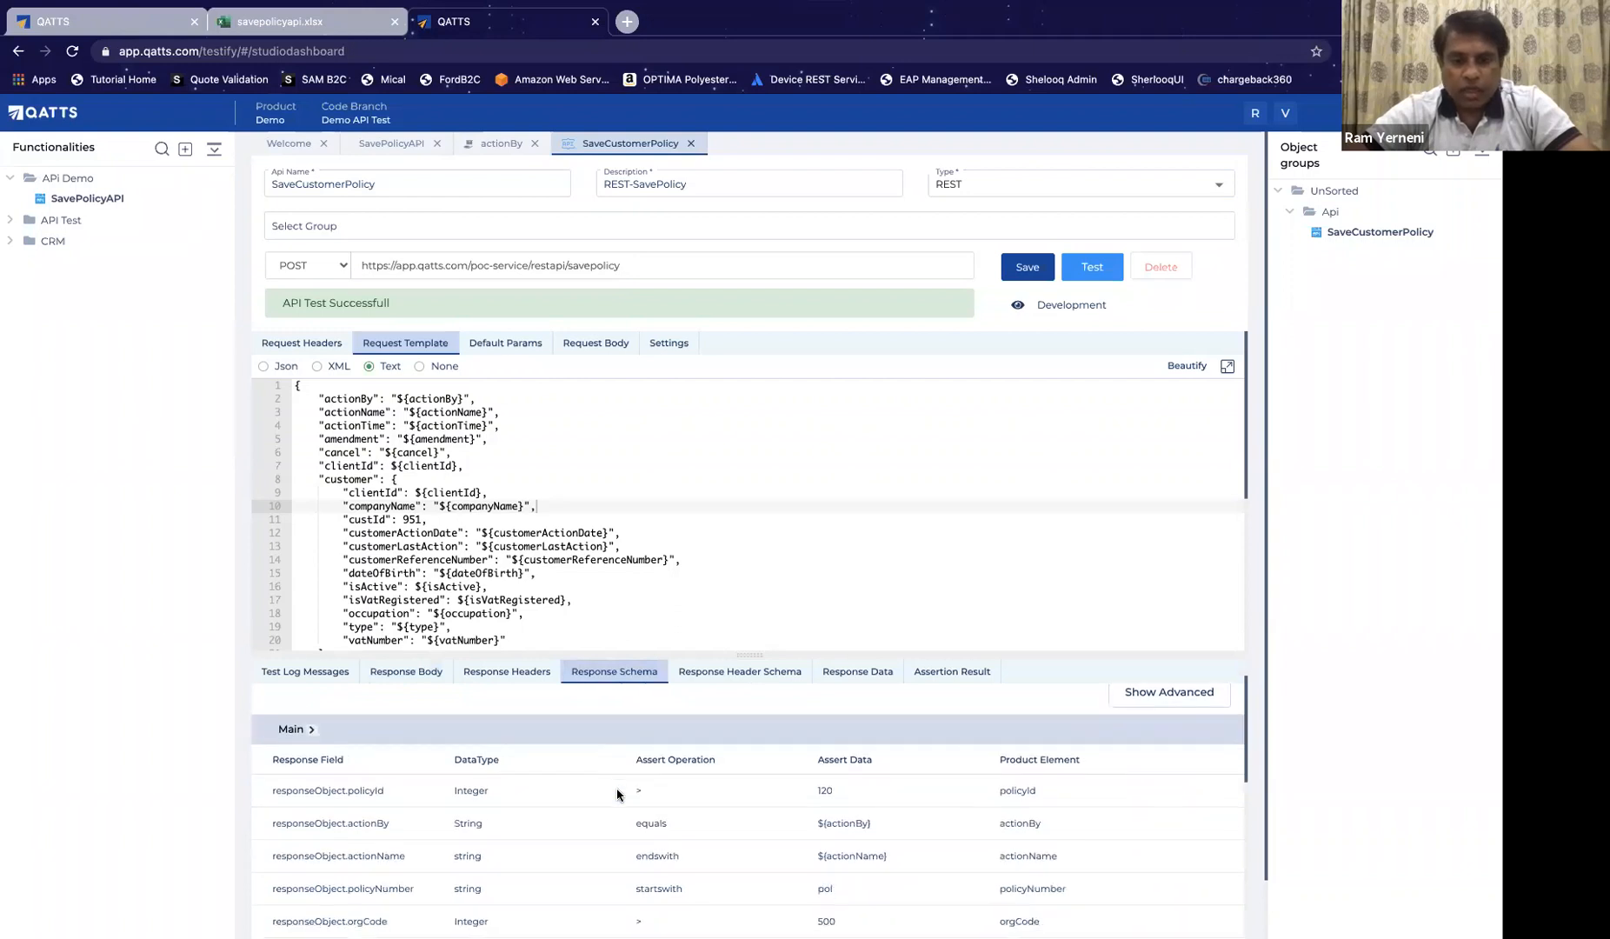
left_click(953, 674)
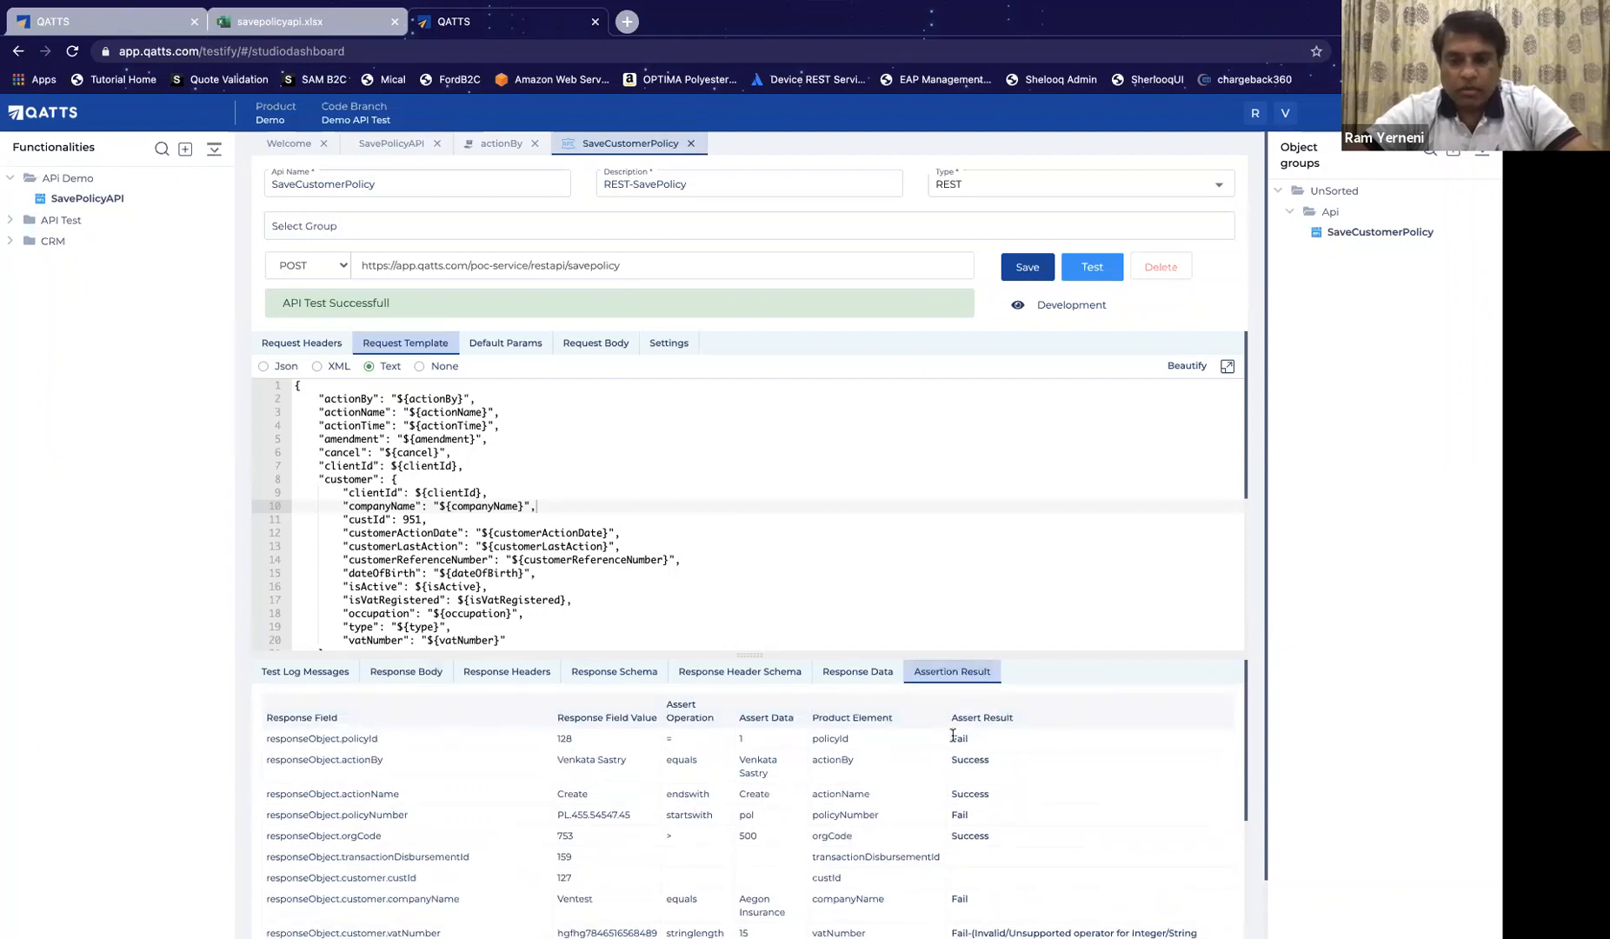
left_click(858, 672)
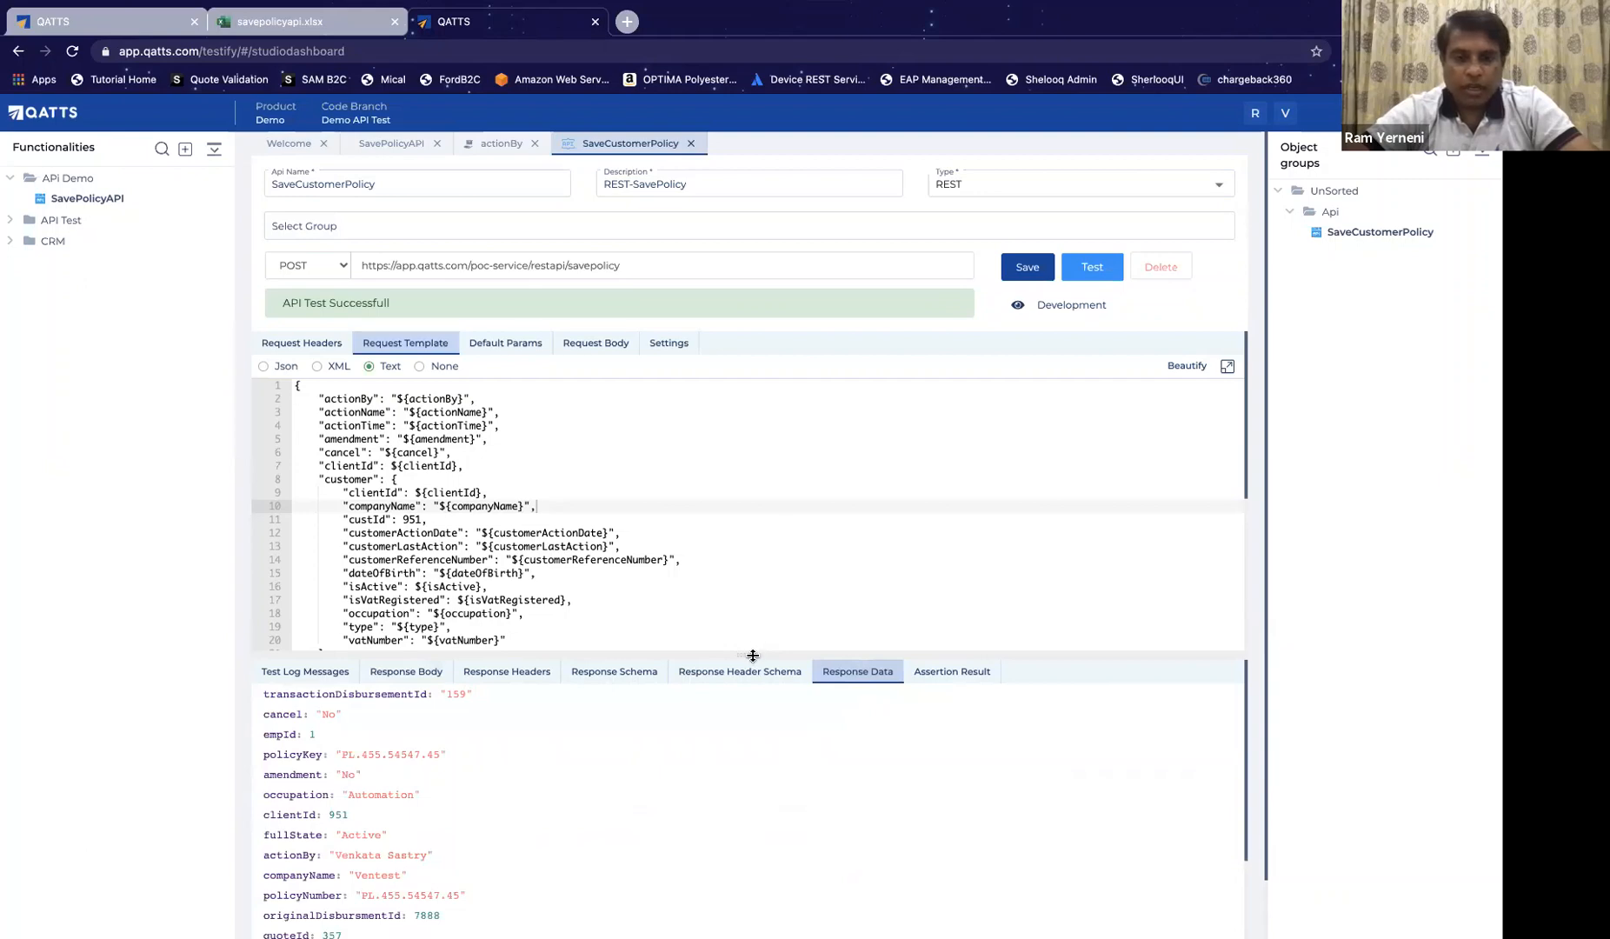
left_click_drag(753, 654, 753, 527)
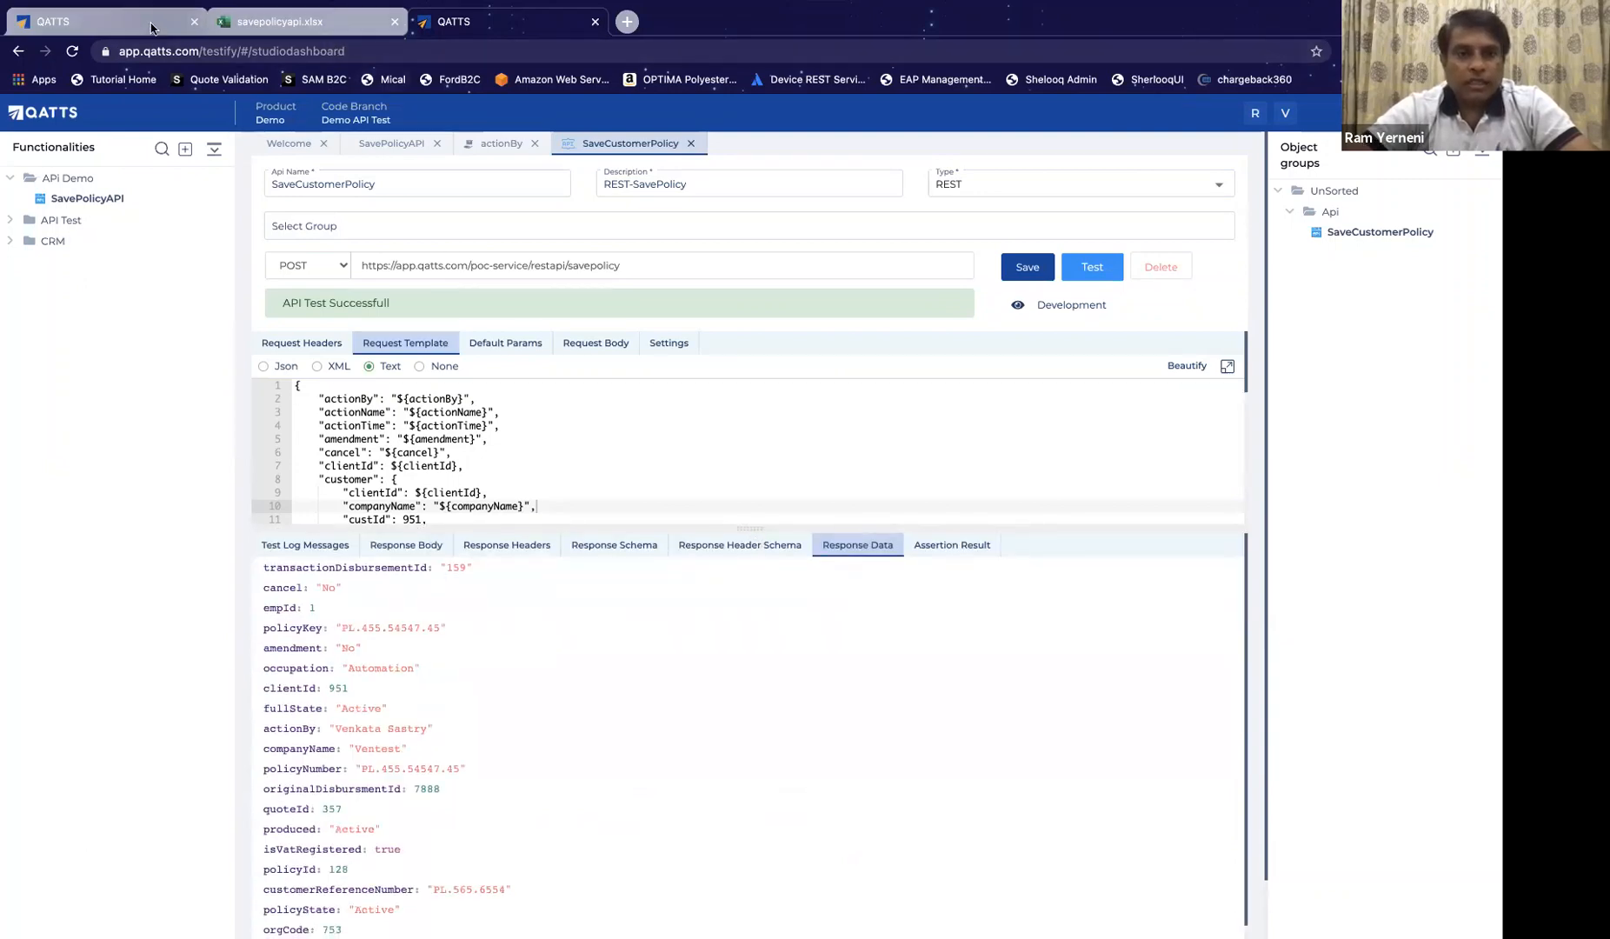
Step: Check the test case counts by functionality, and re-examine the sendRequest line in SavePolicyAPI's action class
left_click(122, 22)
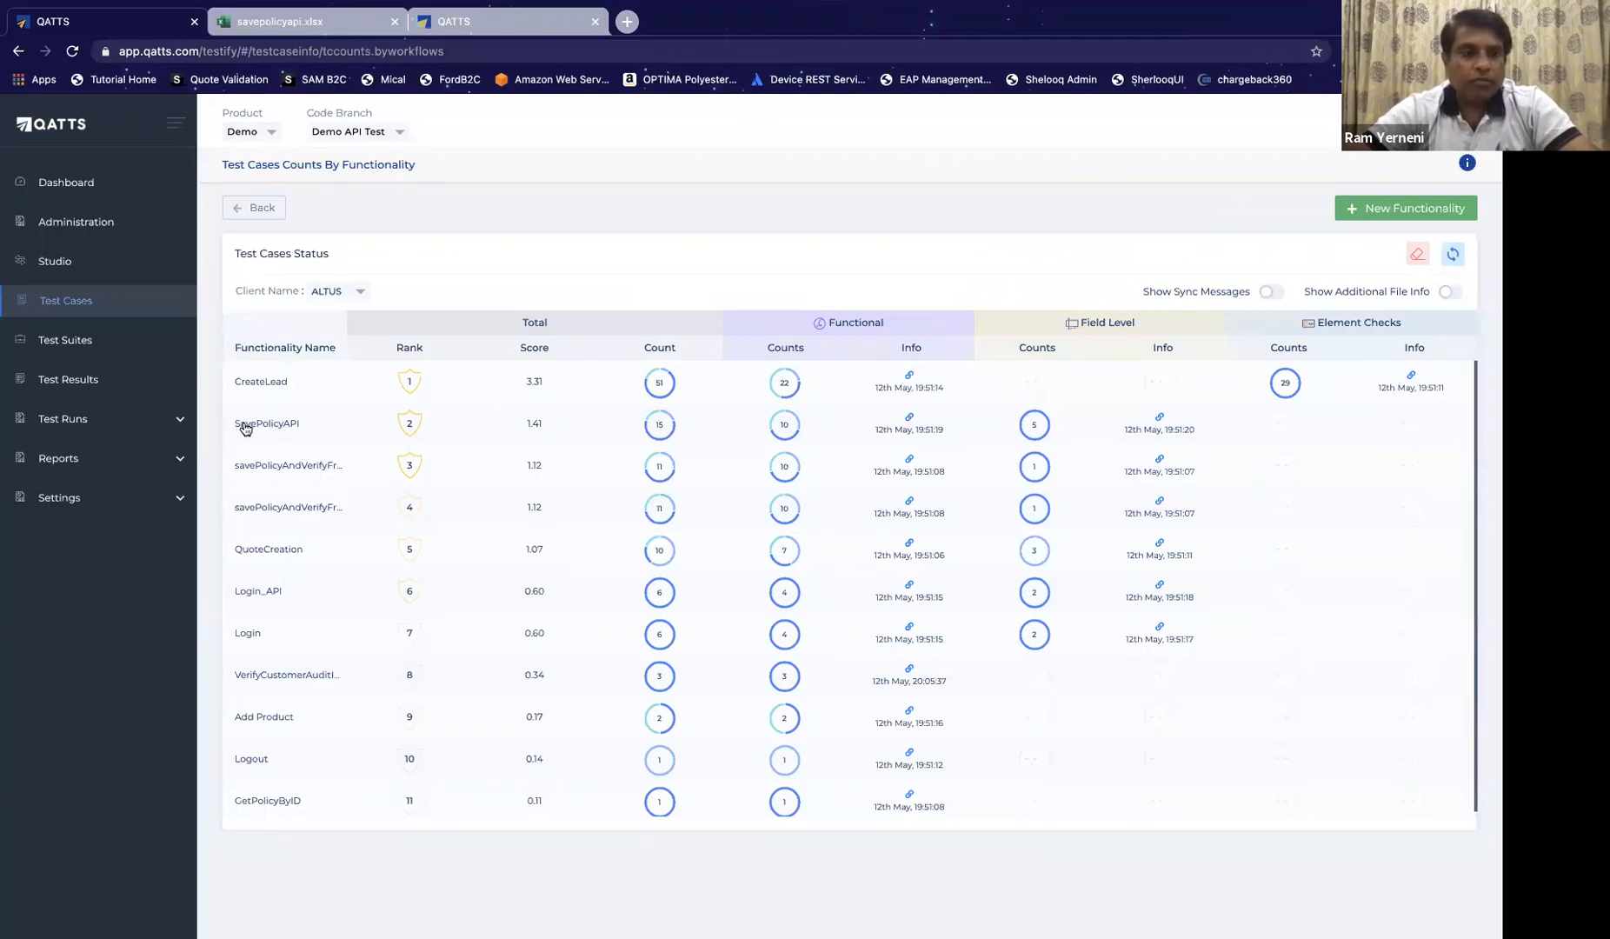
left_click(504, 22)
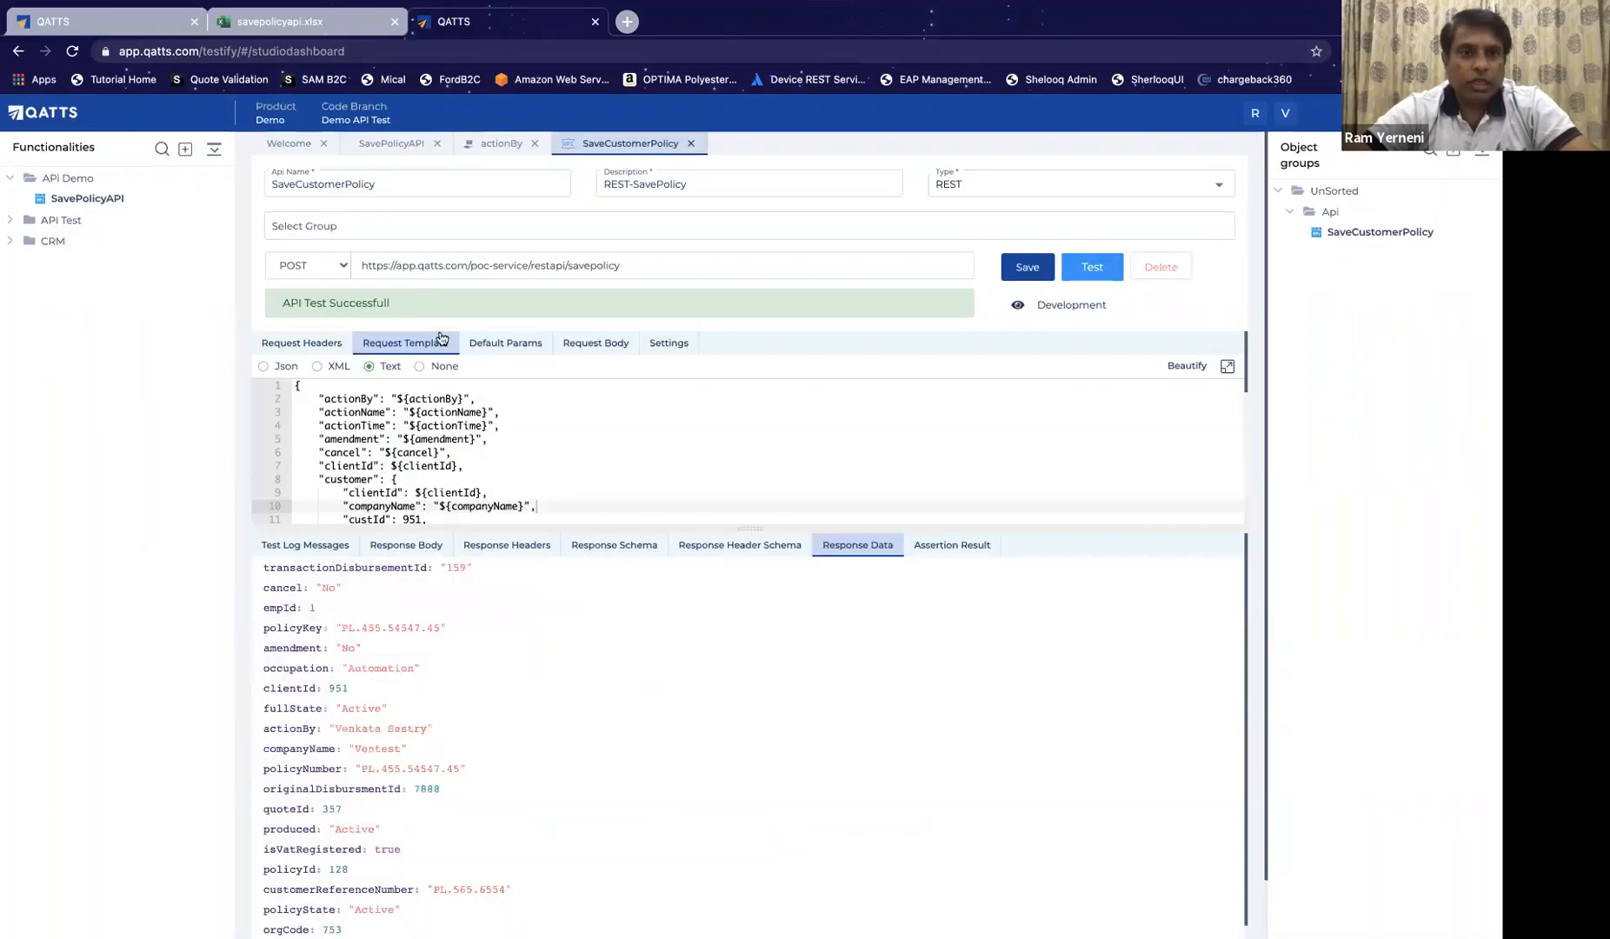
left_click(417, 149)
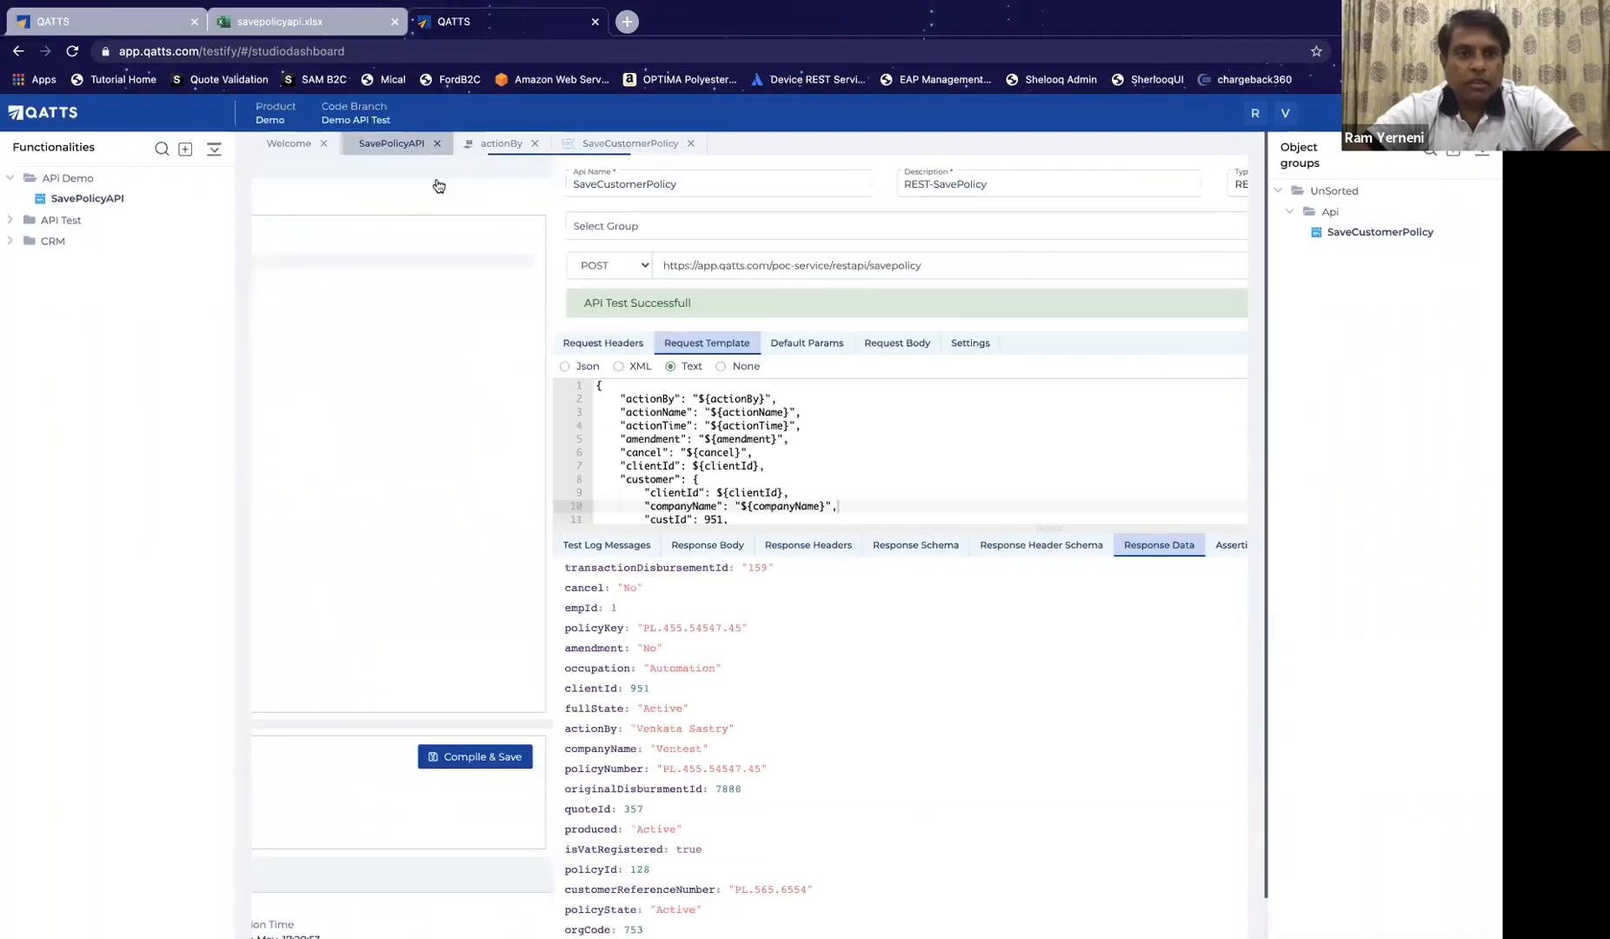
triple_click(565, 261)
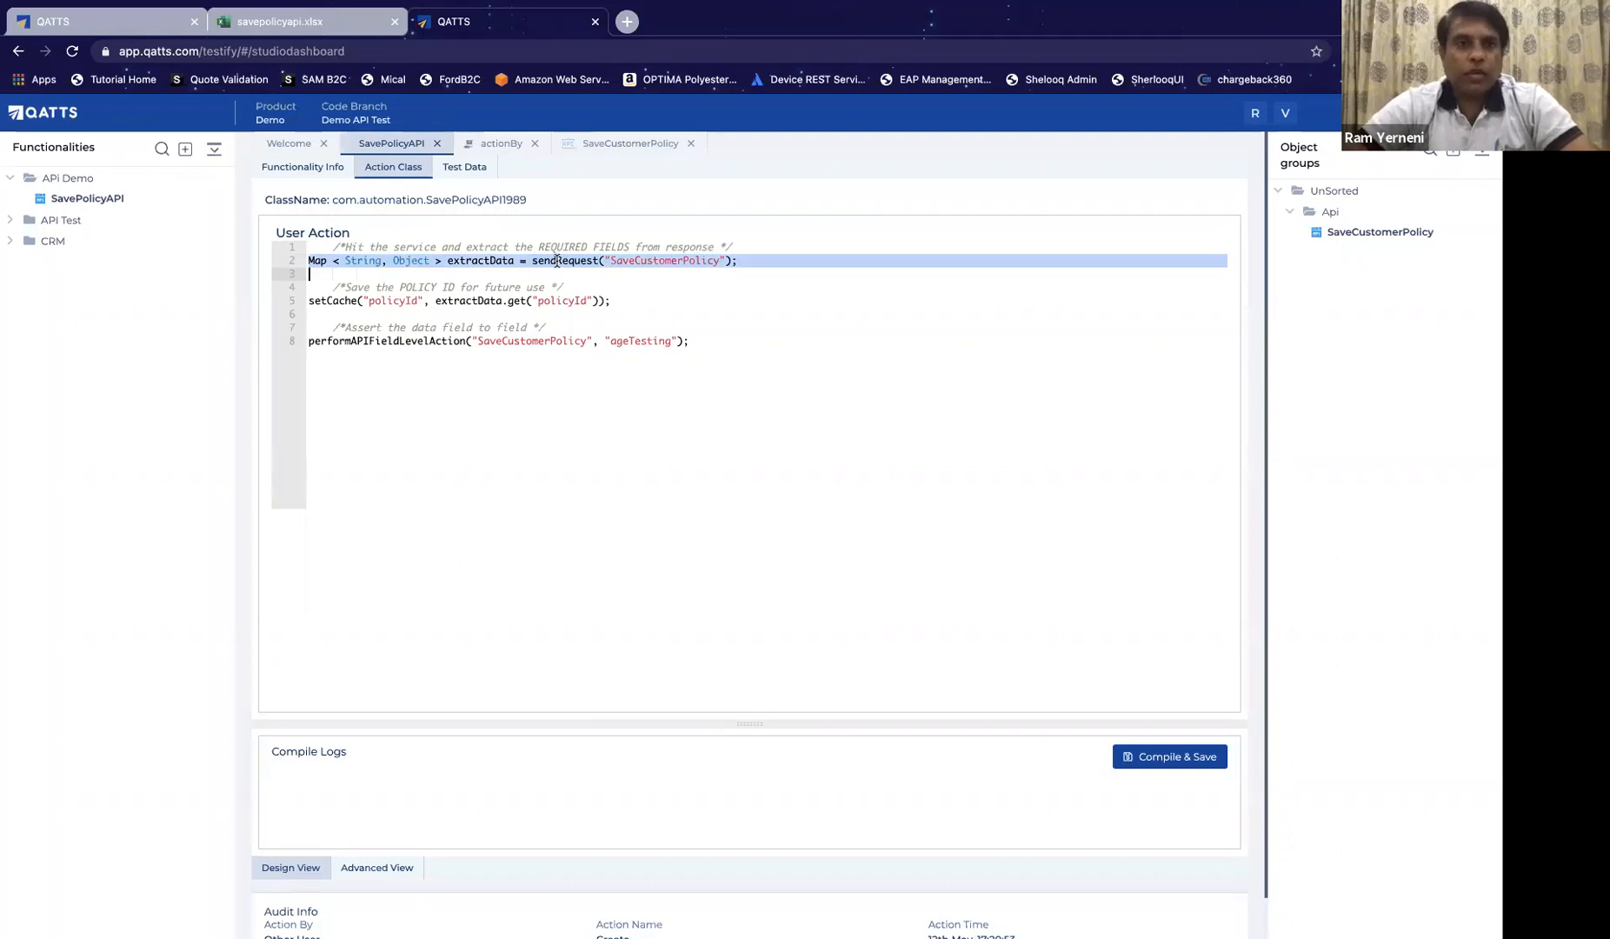
Step: Start a new test suite and enter "Demo API Test Suite" as both its name and its description
left_click(142, 24)
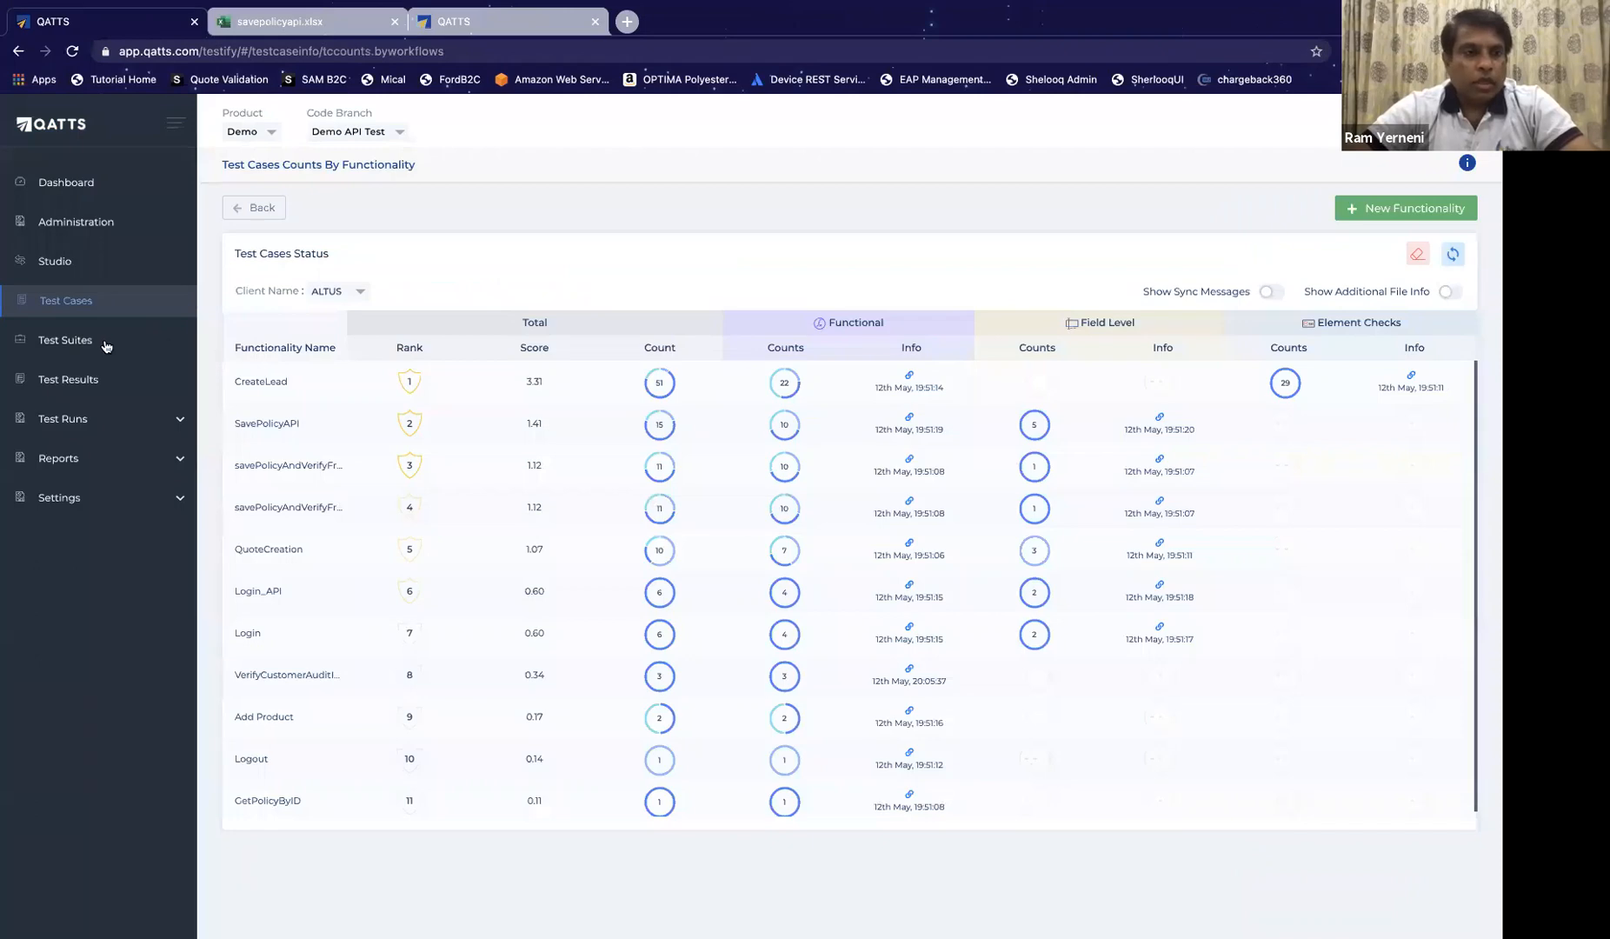
left_click(86, 345)
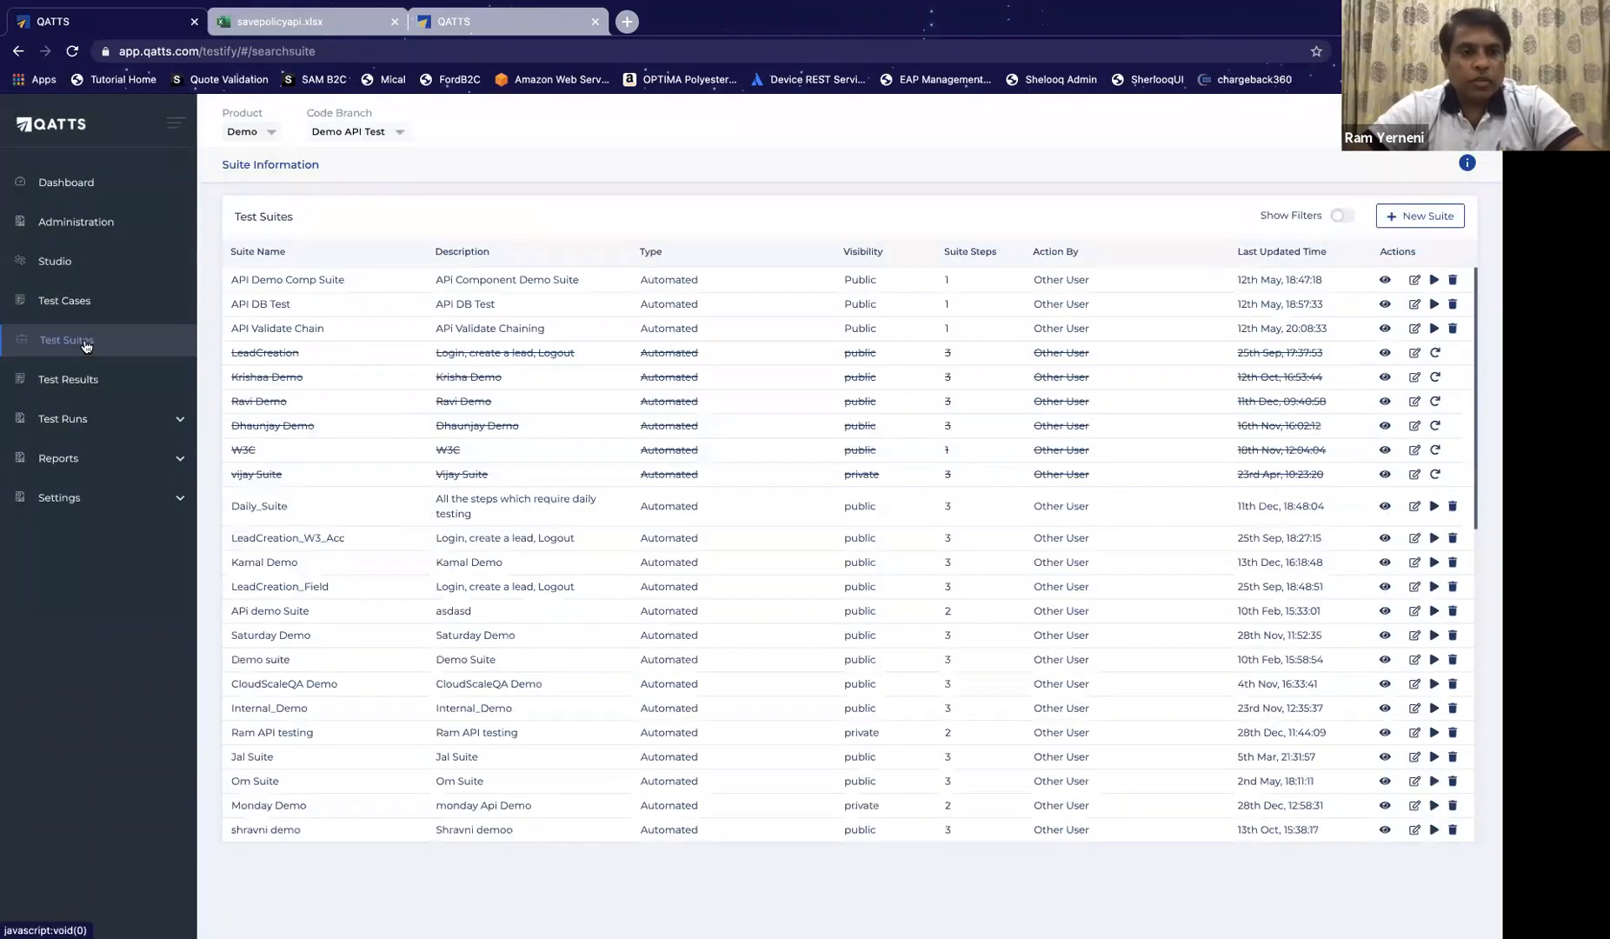
left_click(1415, 221)
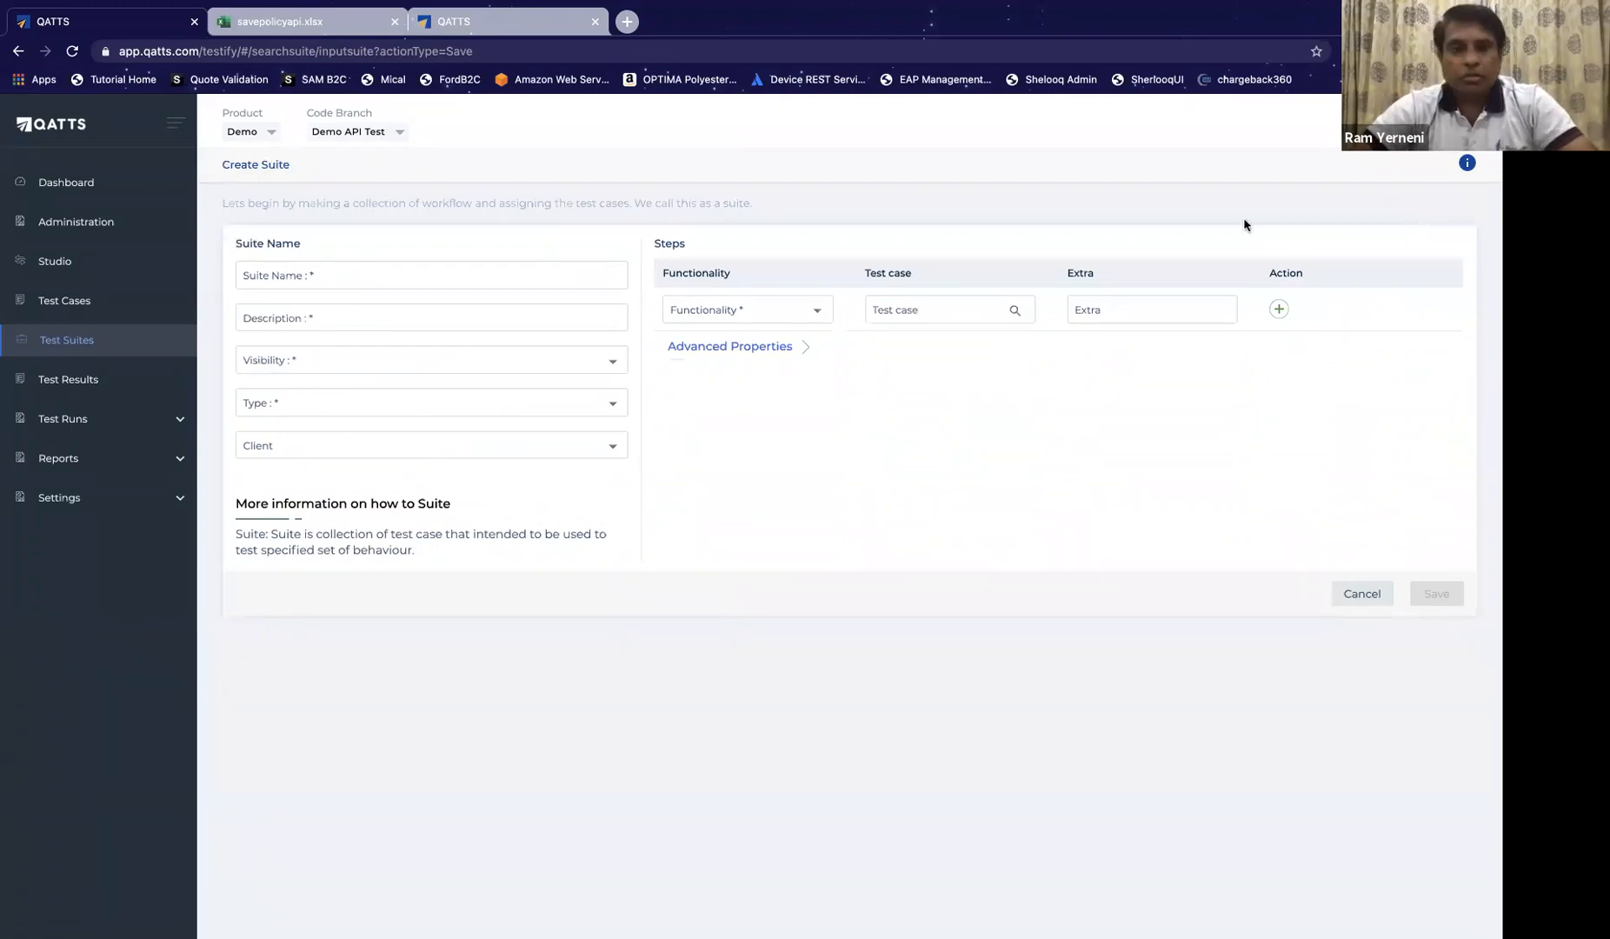
left_click(527, 276)
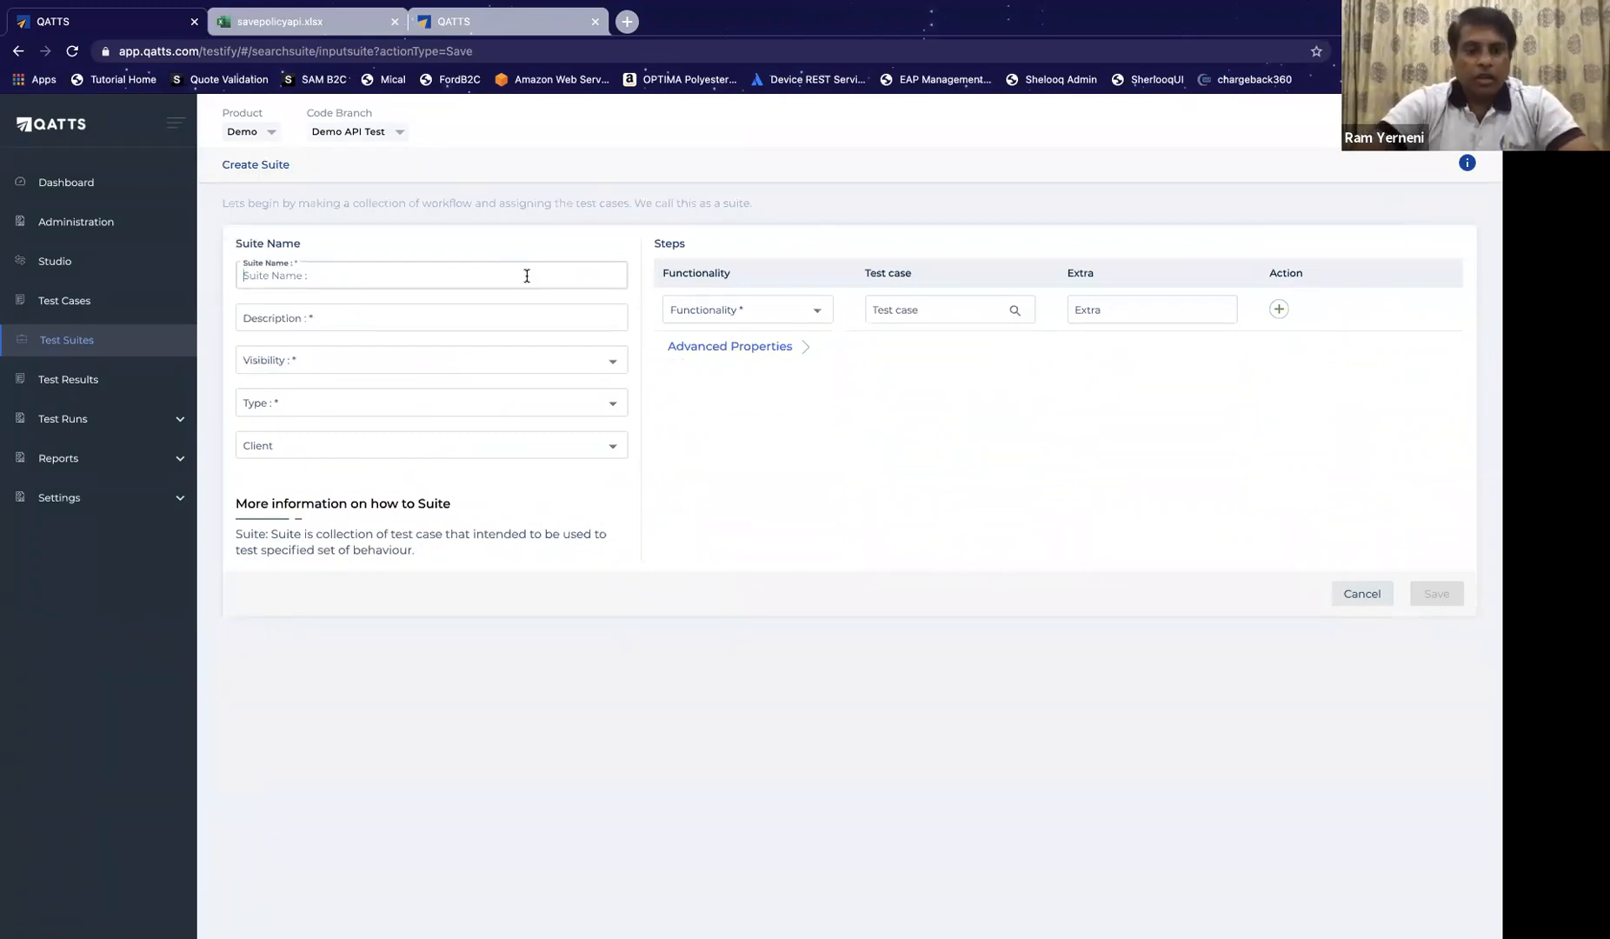
type("De")
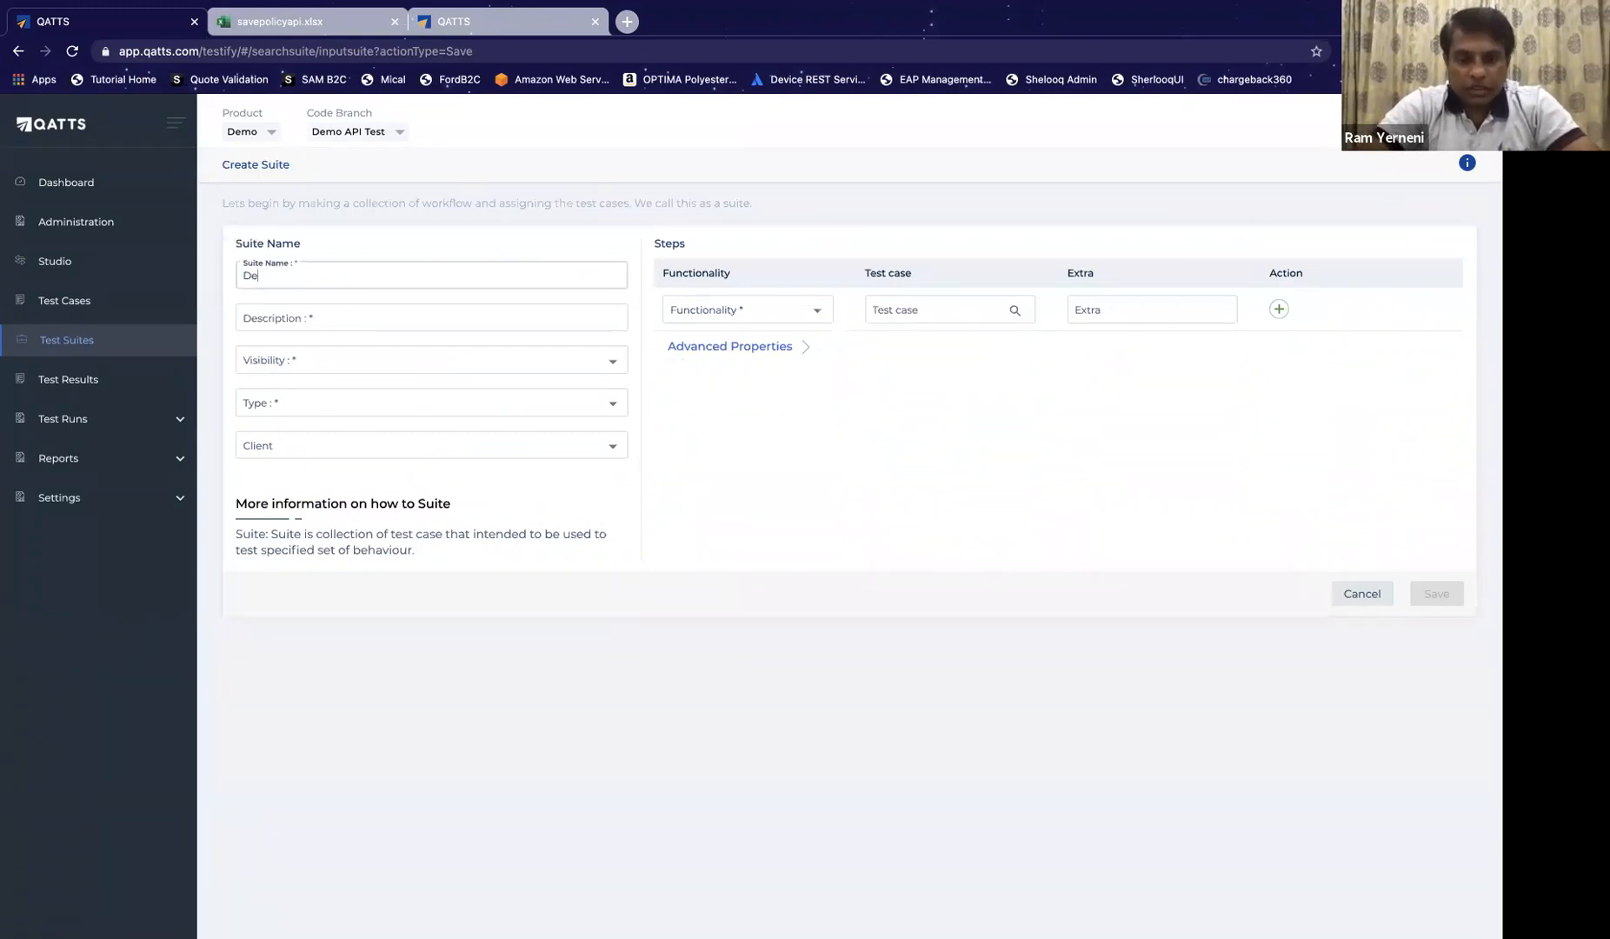
type("mo")
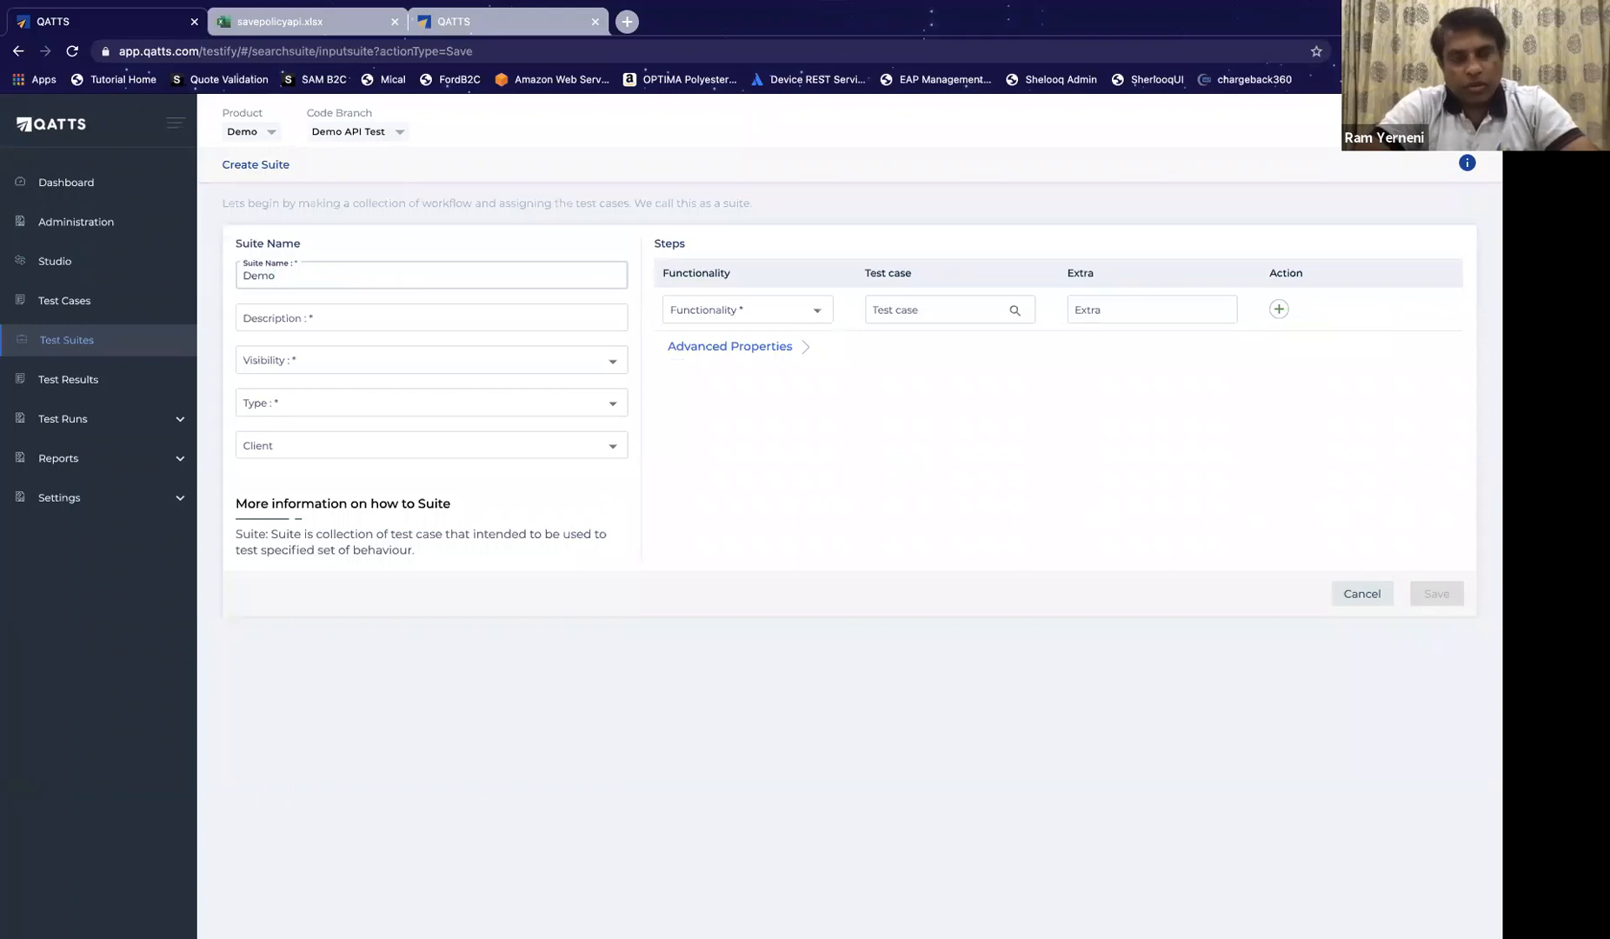
type(" API Test")
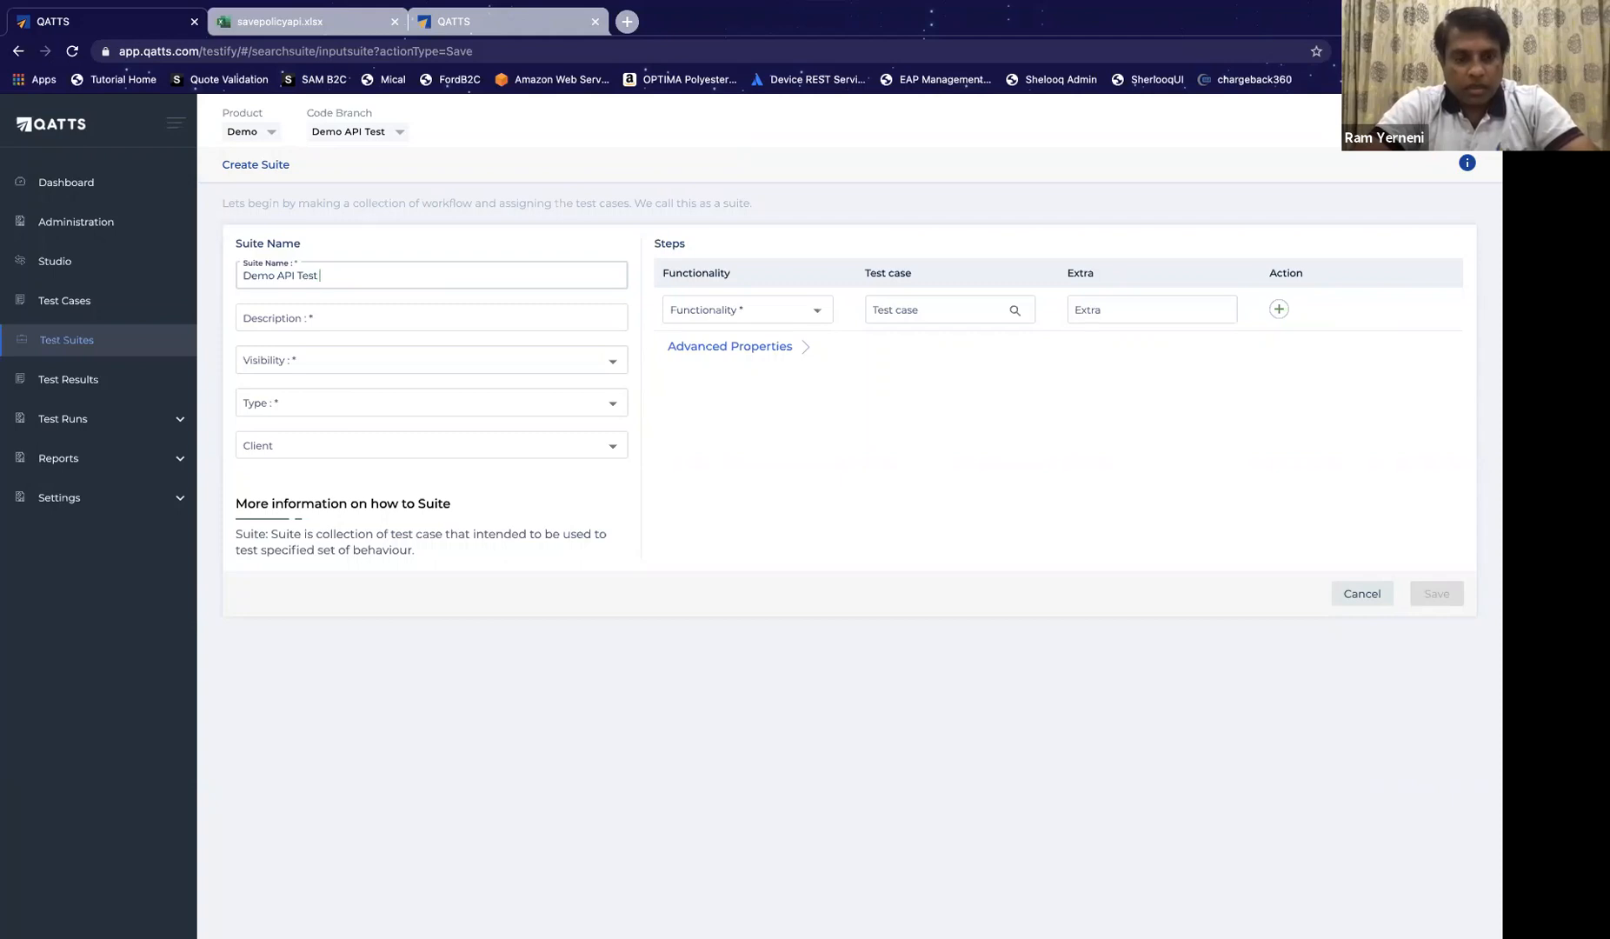
type(" Suite")
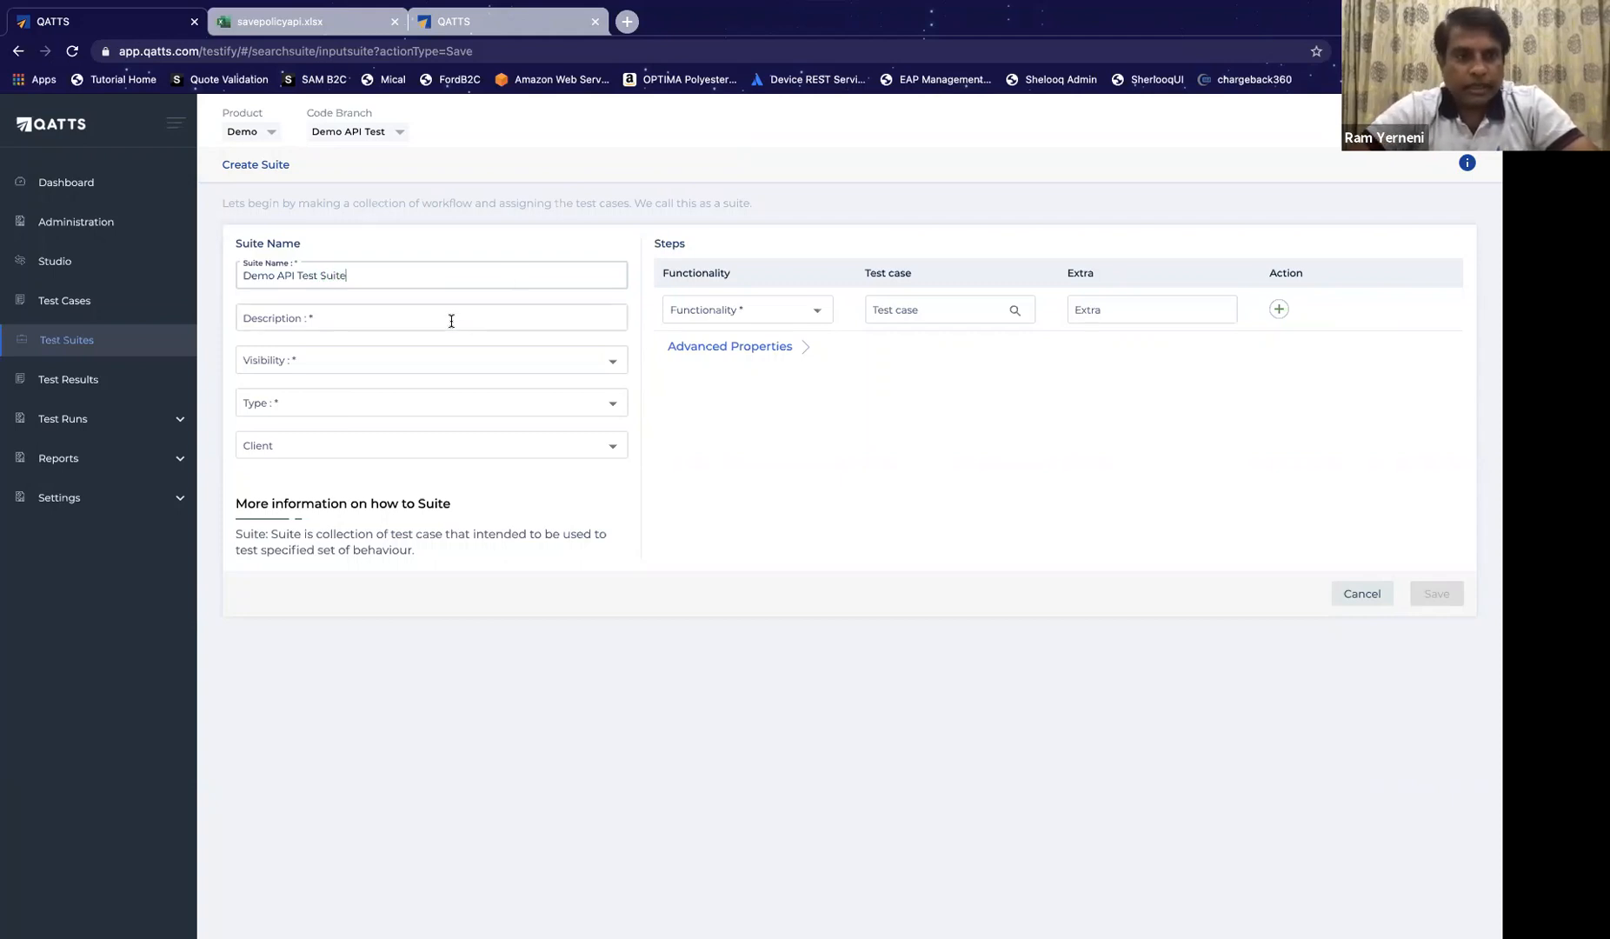
left_click(451, 320)
type("Demo")
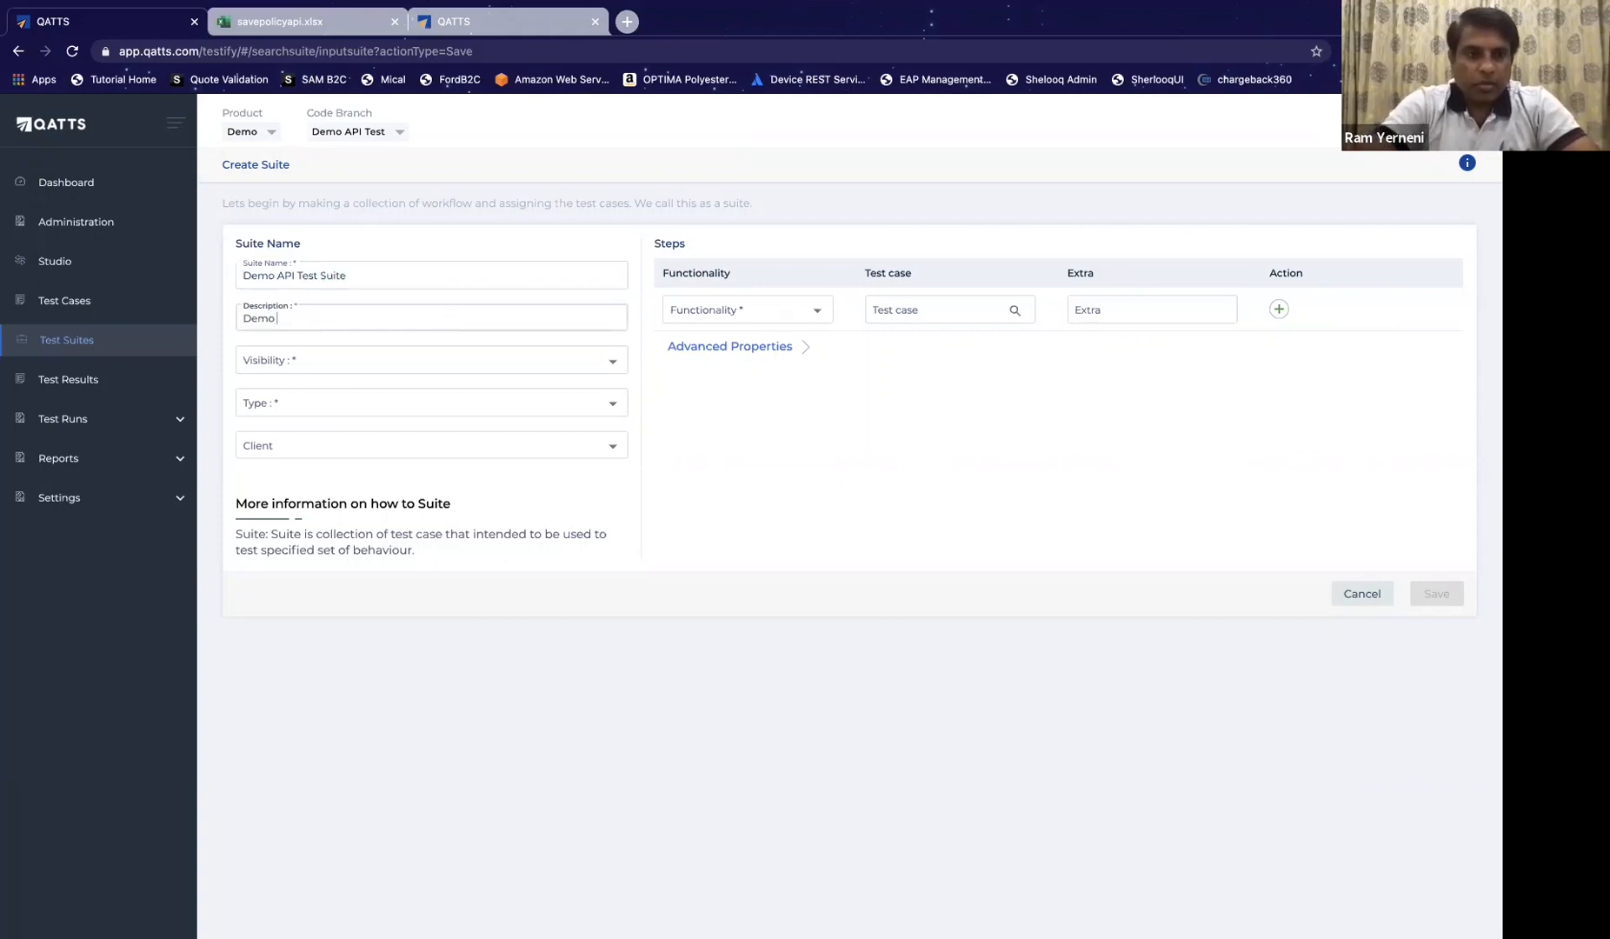
type(" API Test")
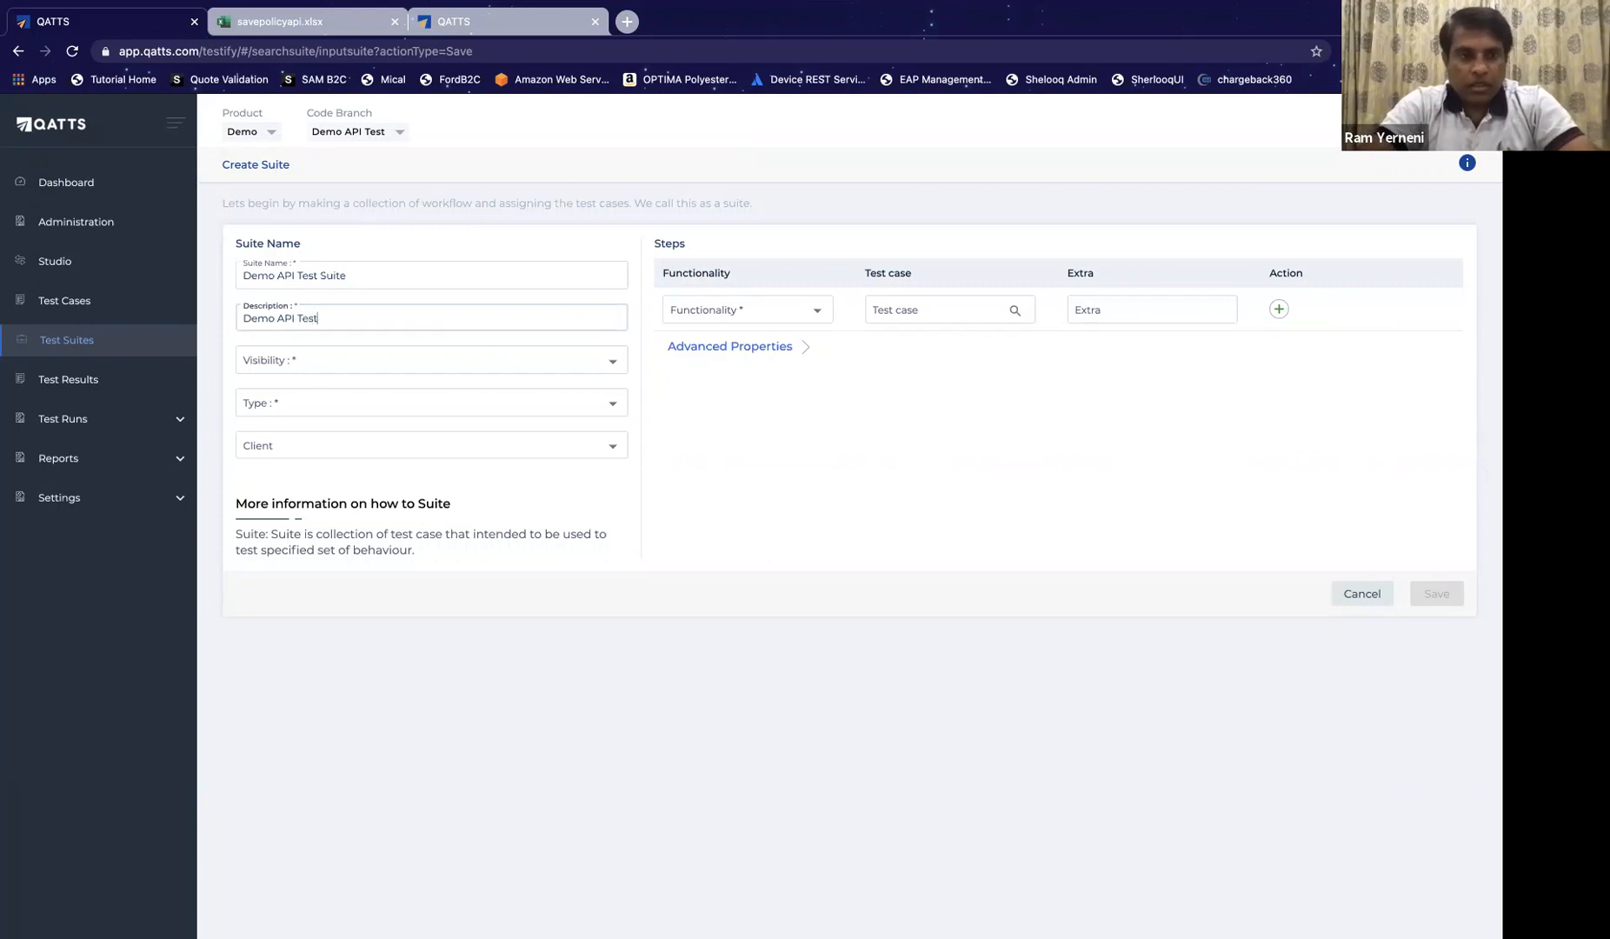
type(" Suite")
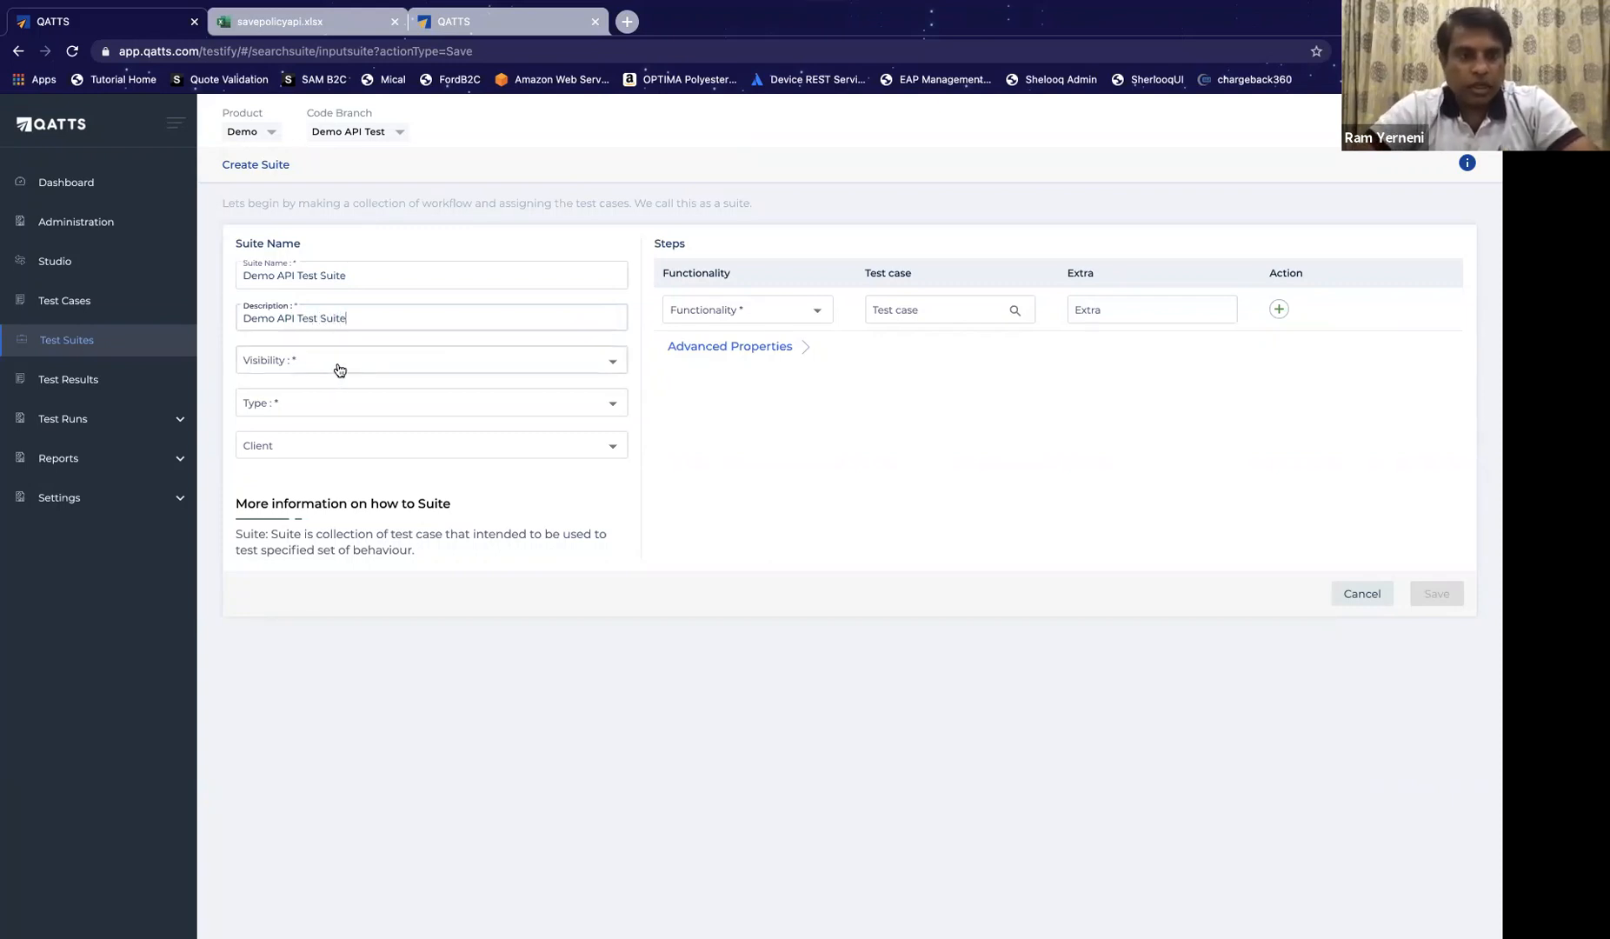
Step: Set the new suite's visibility to Public and its type to Automated
left_click(340, 371)
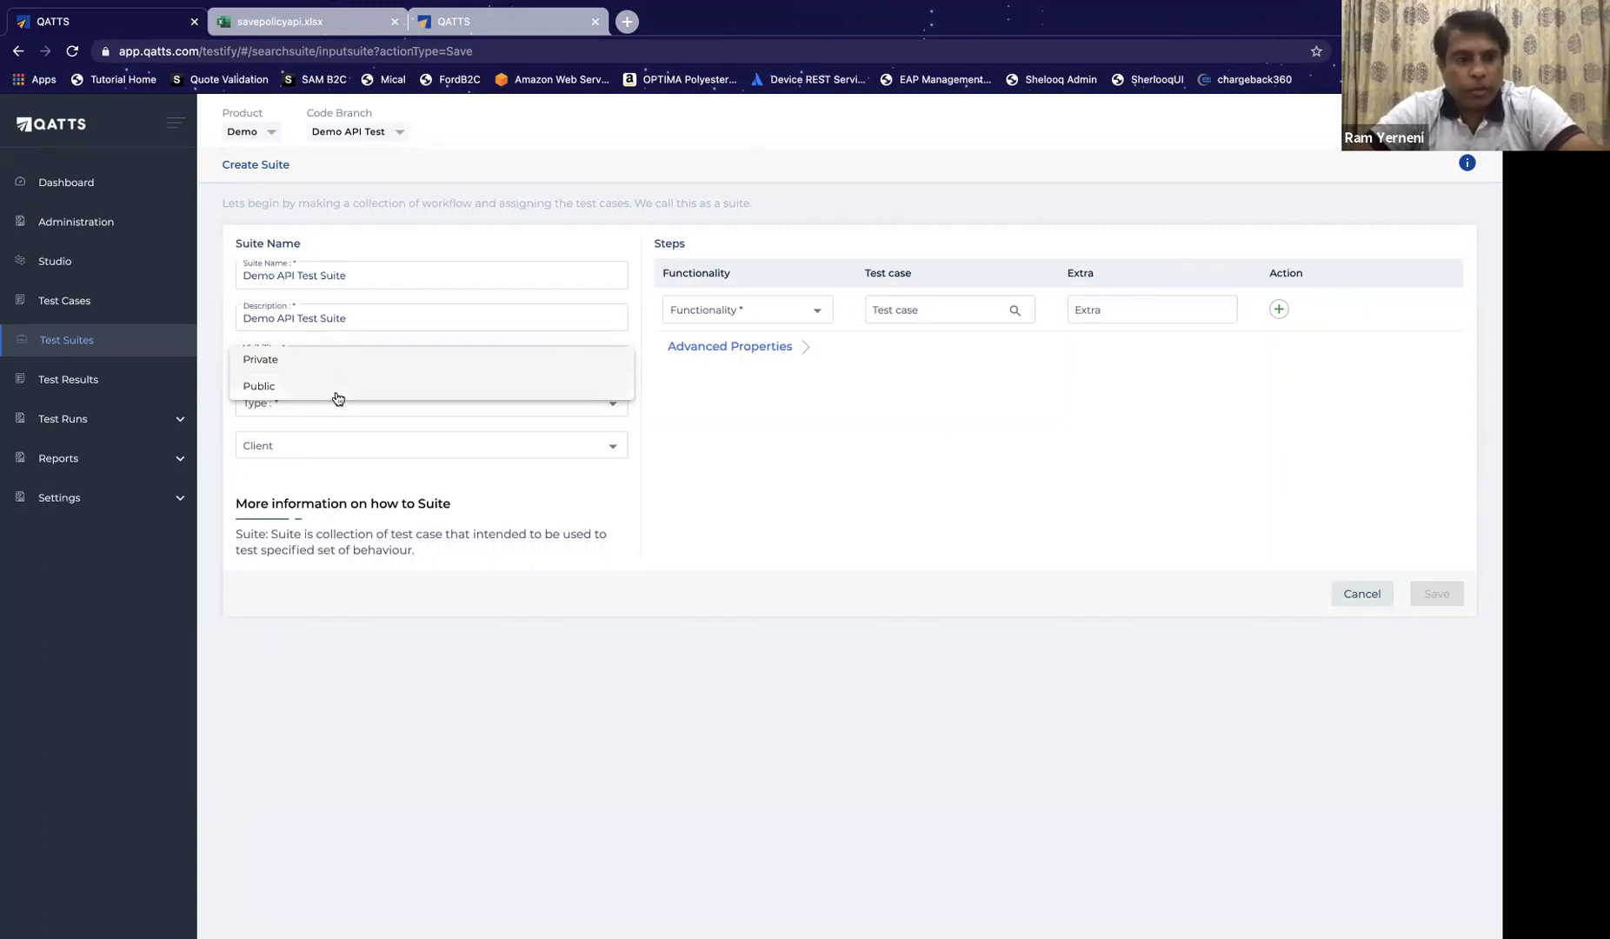
left_click(341, 390)
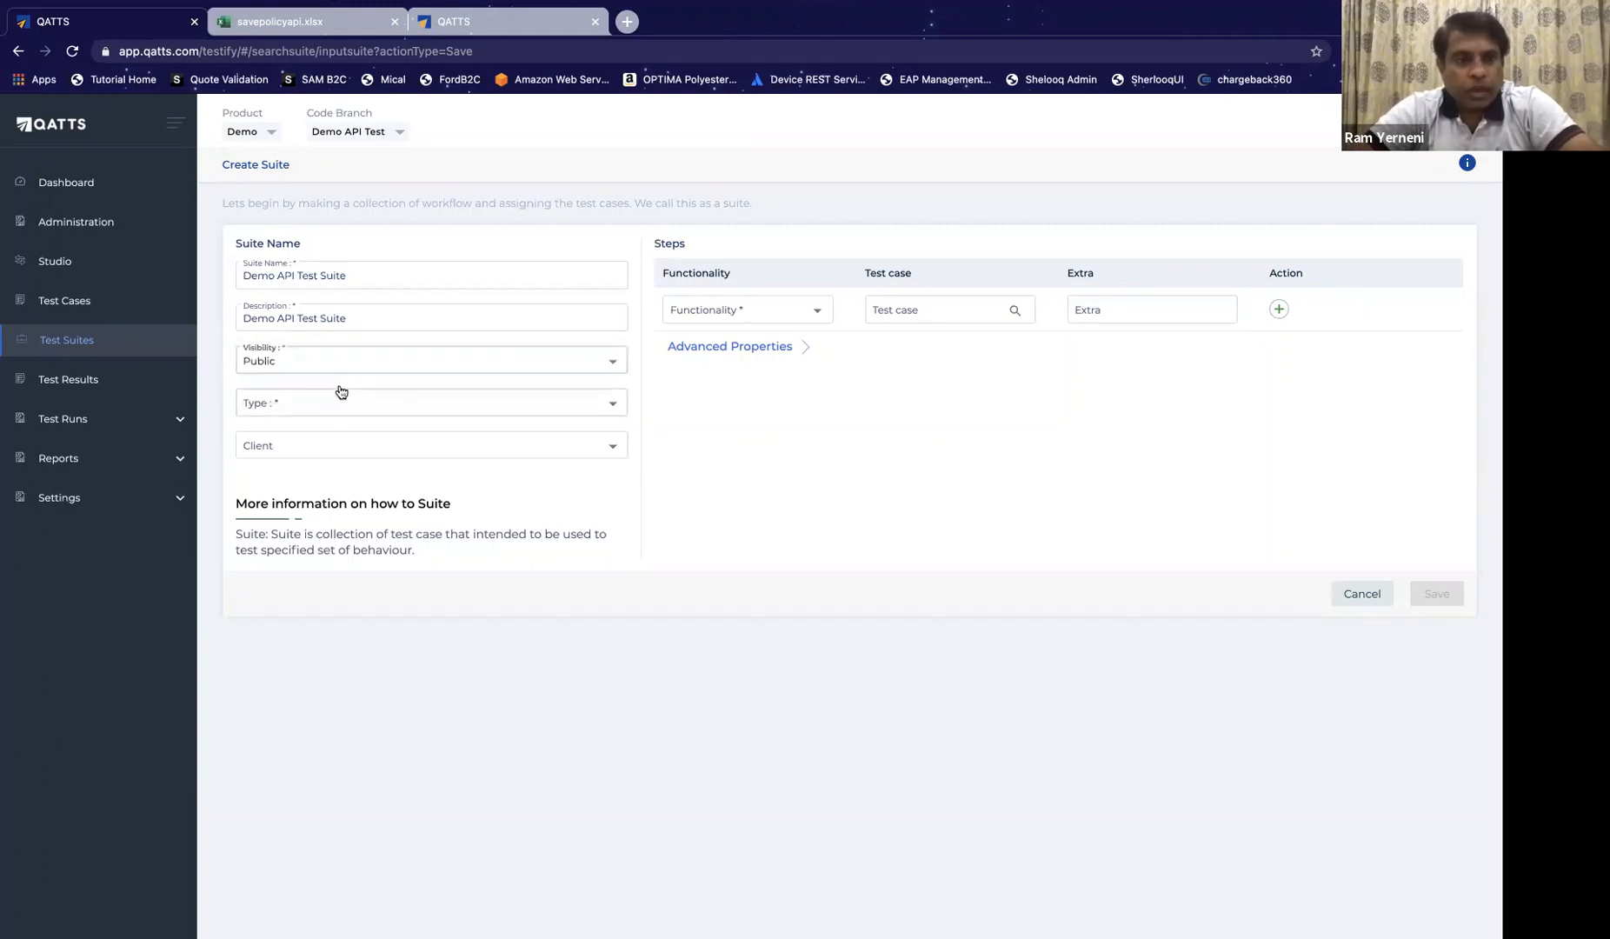
left_click(340, 409)
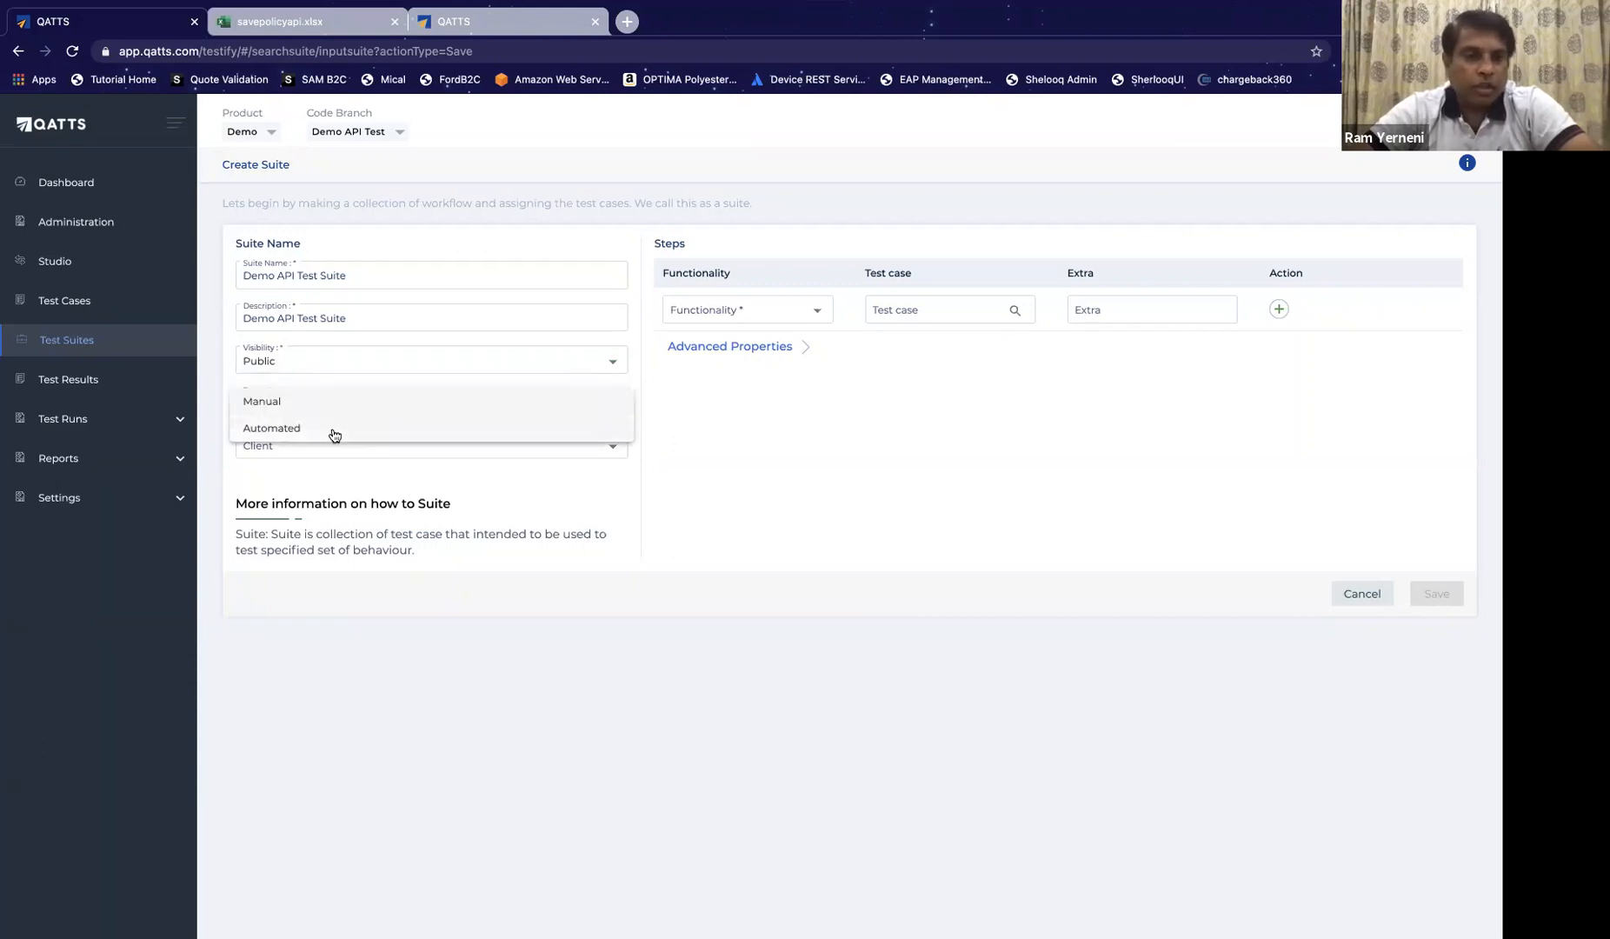
left_click(335, 432)
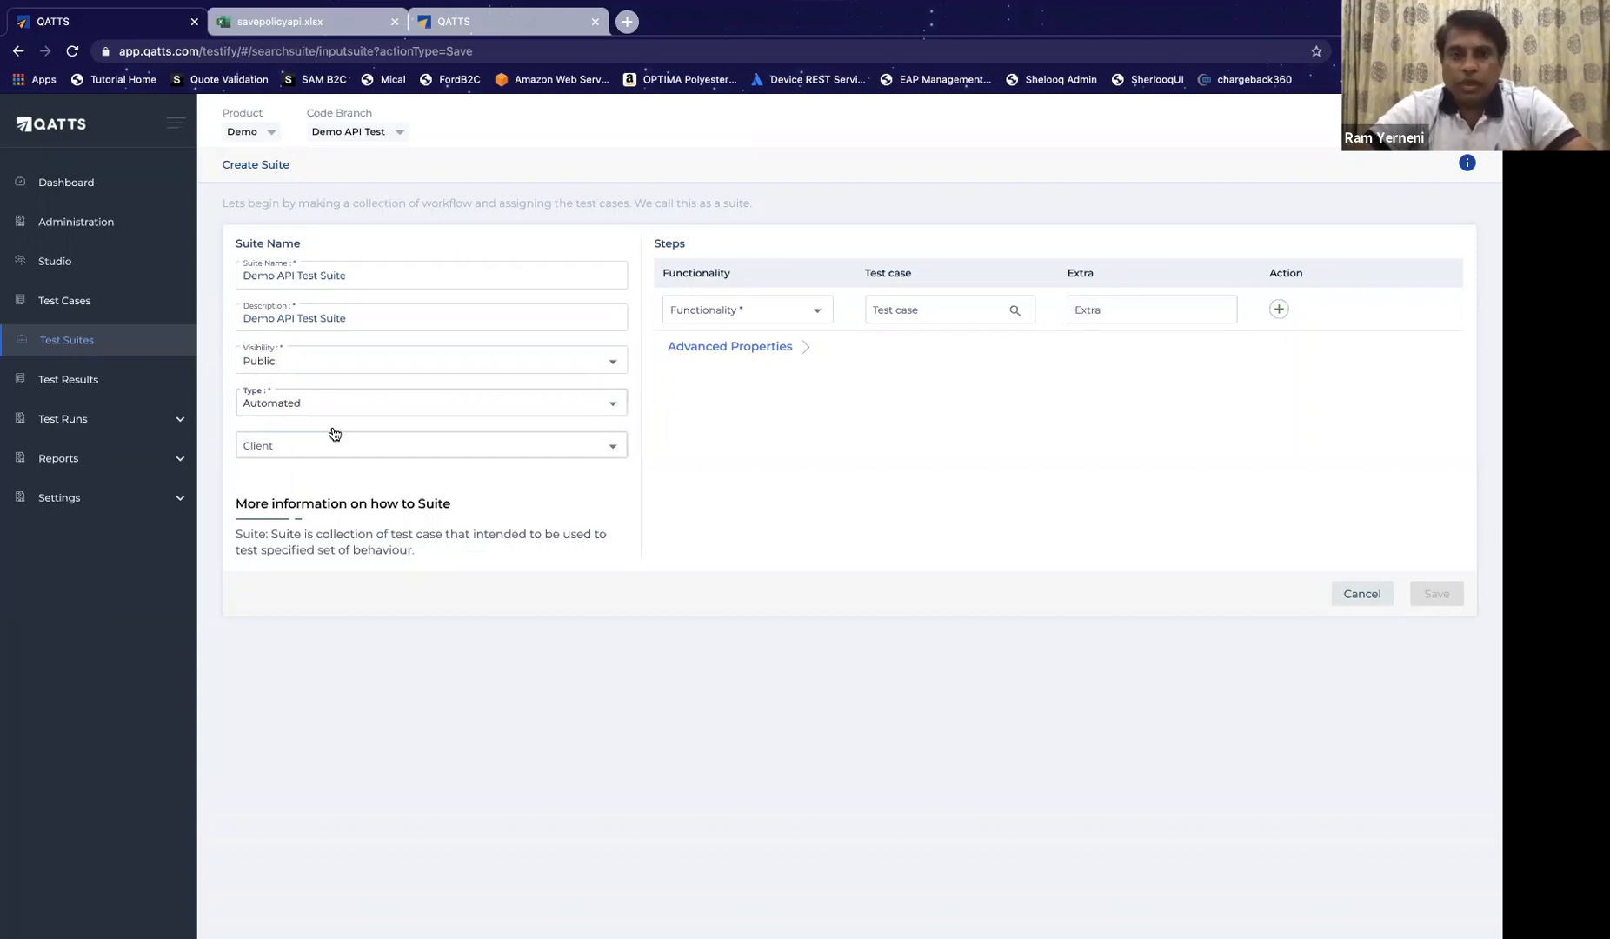
Step: Add a suite step for the SavePolicyAPI functionality with the test case Eligibility_As_12Mnths
left_click(729, 315)
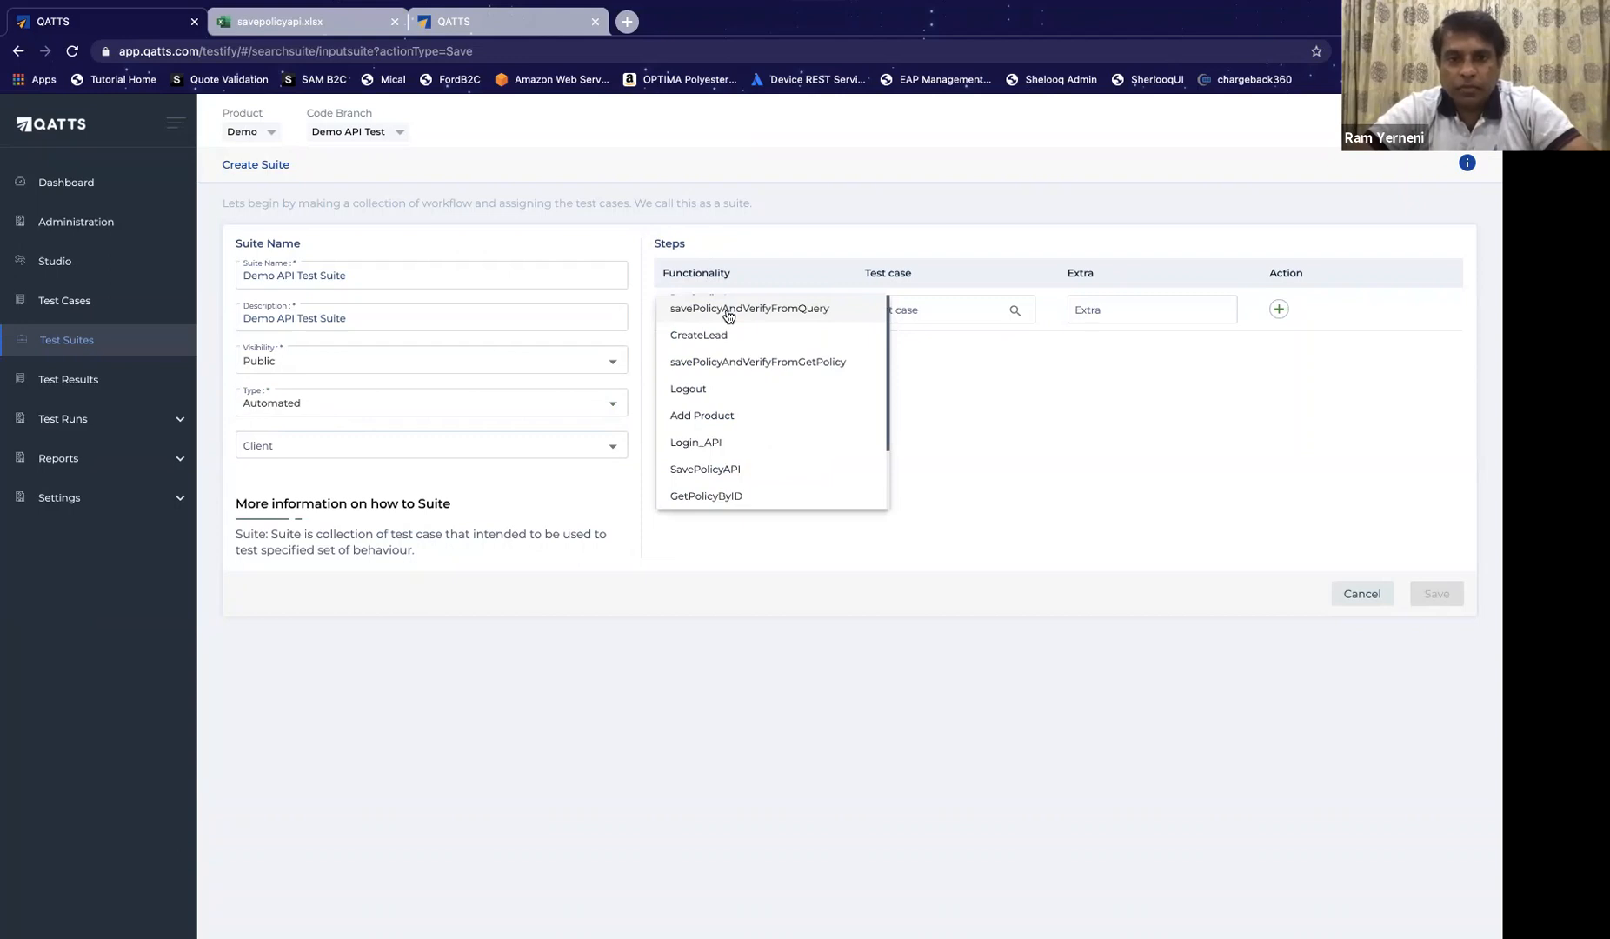
left_click(743, 470)
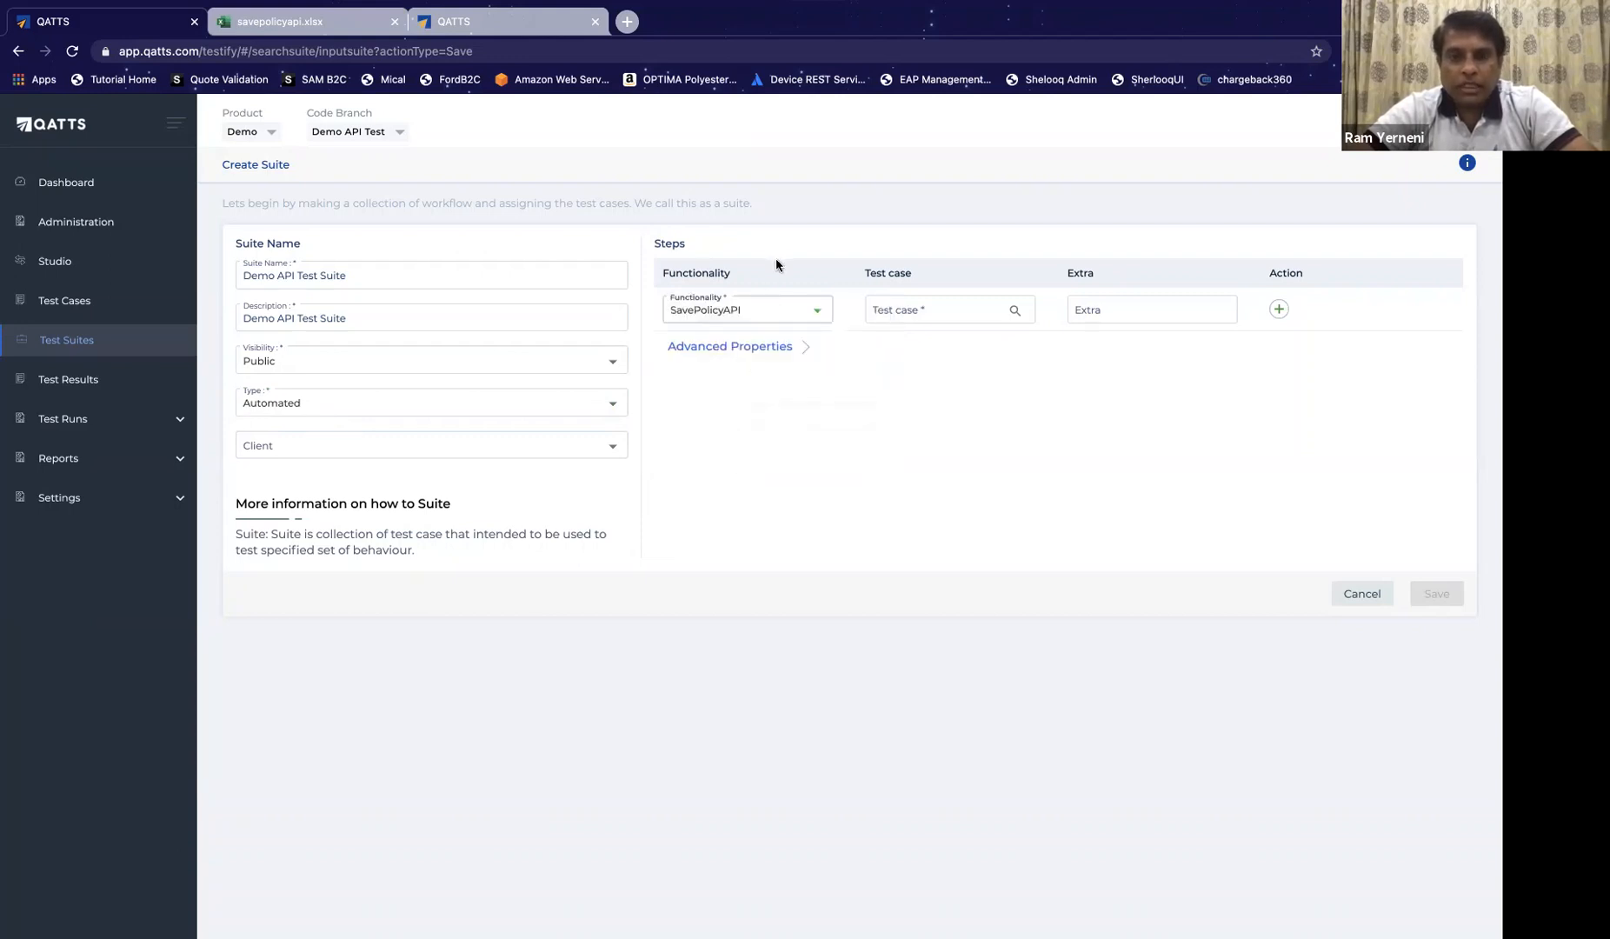
left_click(893, 307)
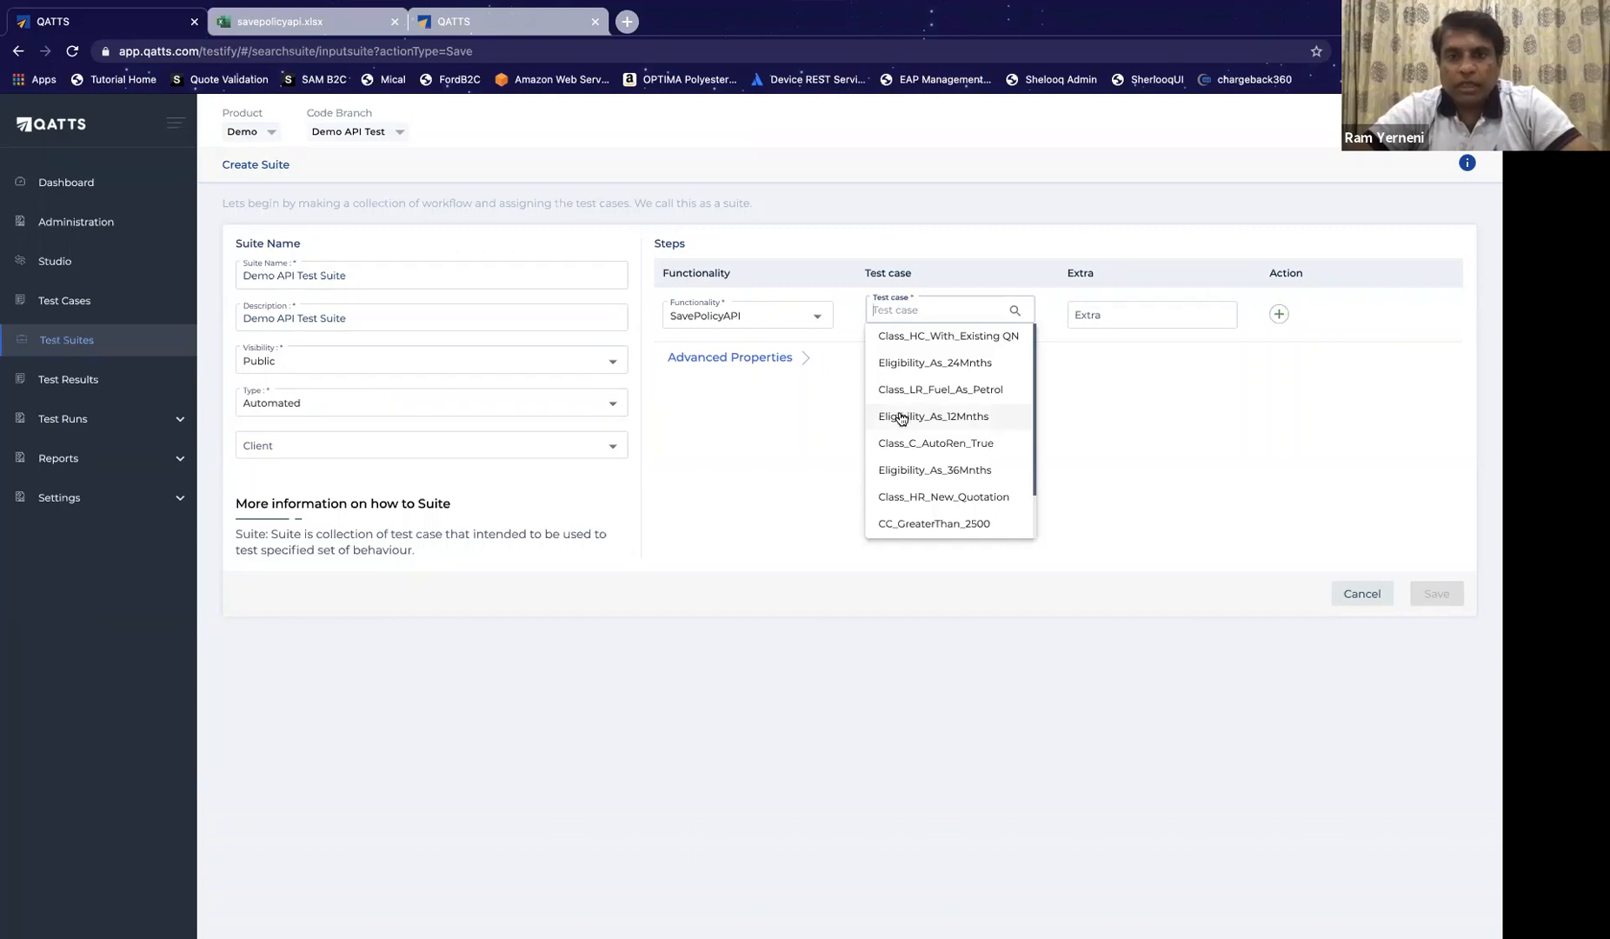
left_click(901, 417)
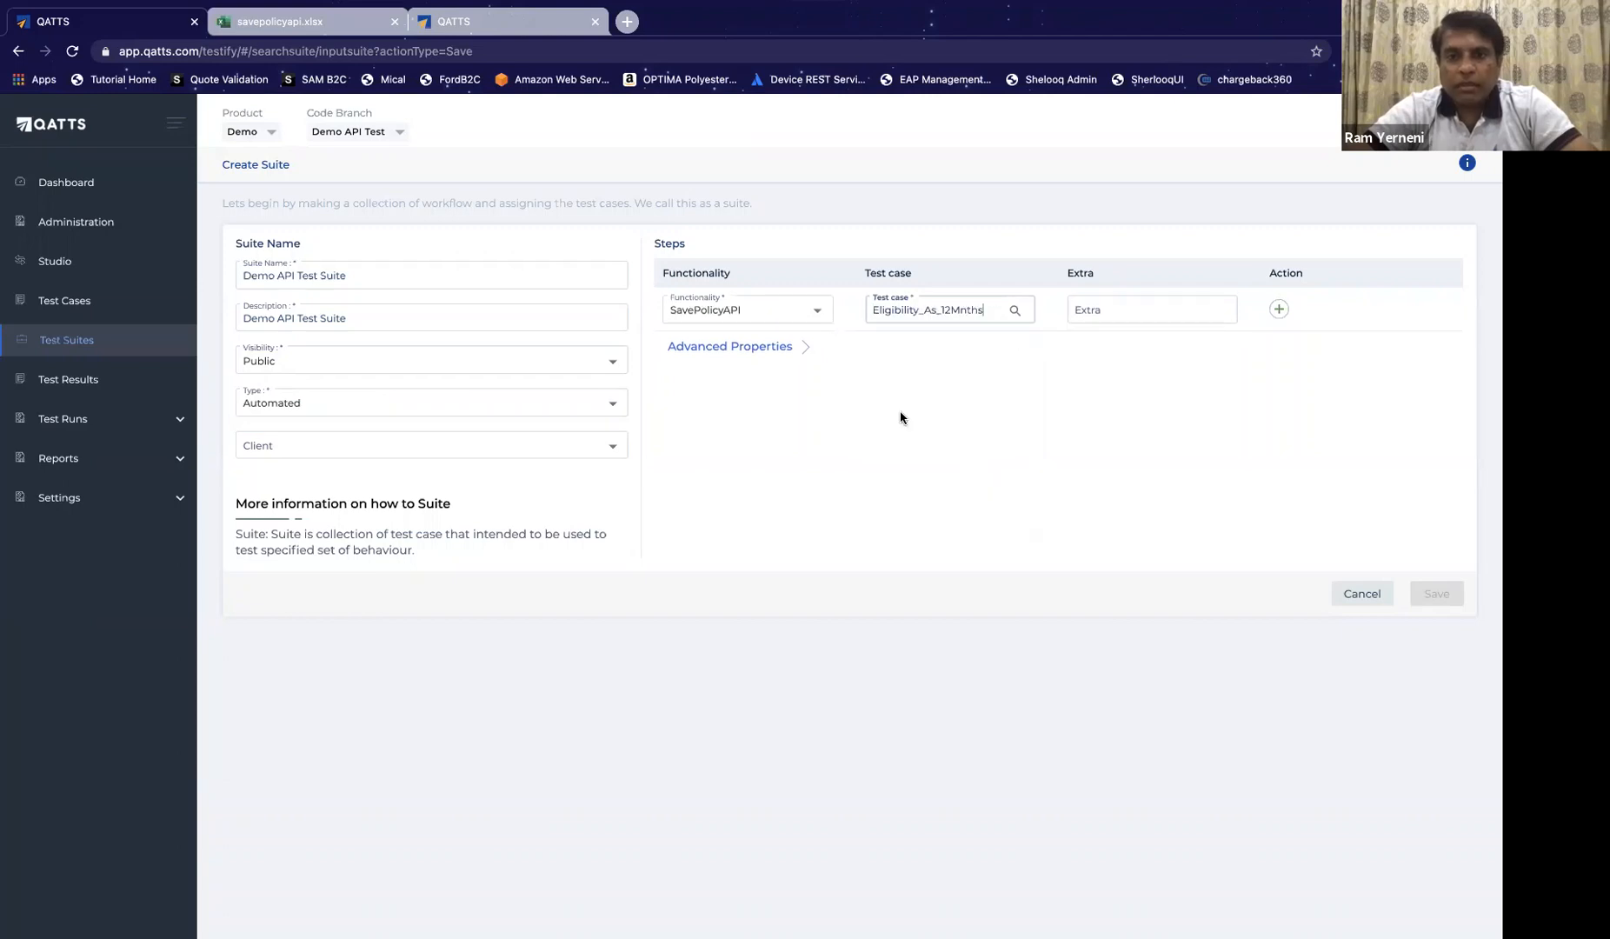
left_click(1279, 310)
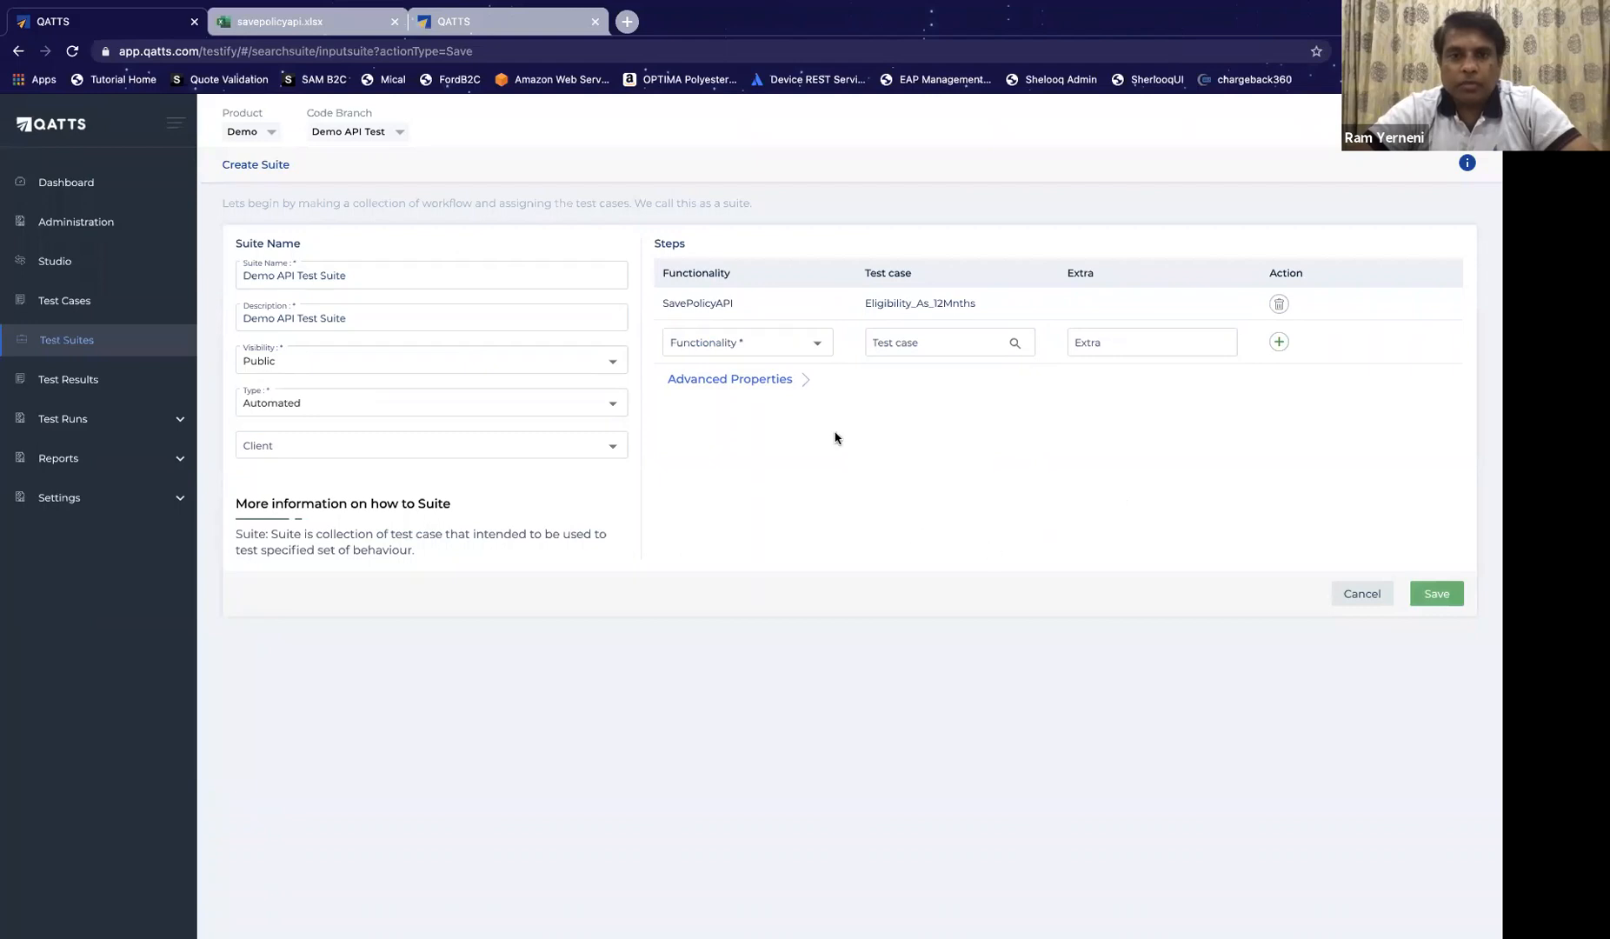
Step: Add a second SavePolicyAPI step to the suite with the test case Eligibility_As_24Mnths
left_click(800, 343)
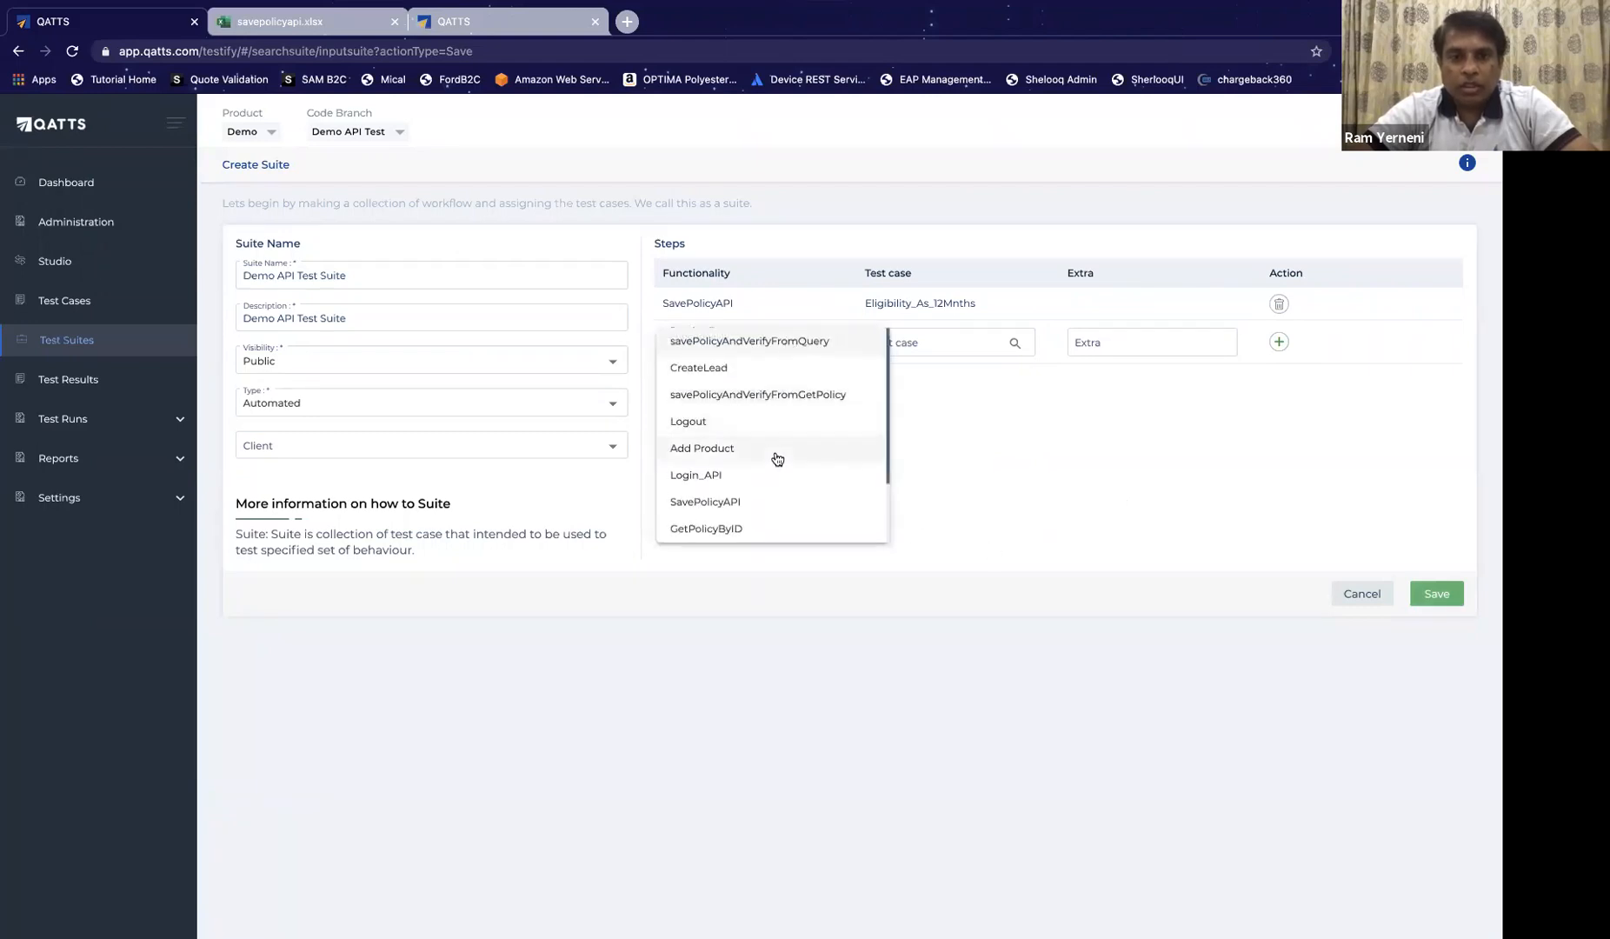
left_click(777, 503)
left_click(955, 338)
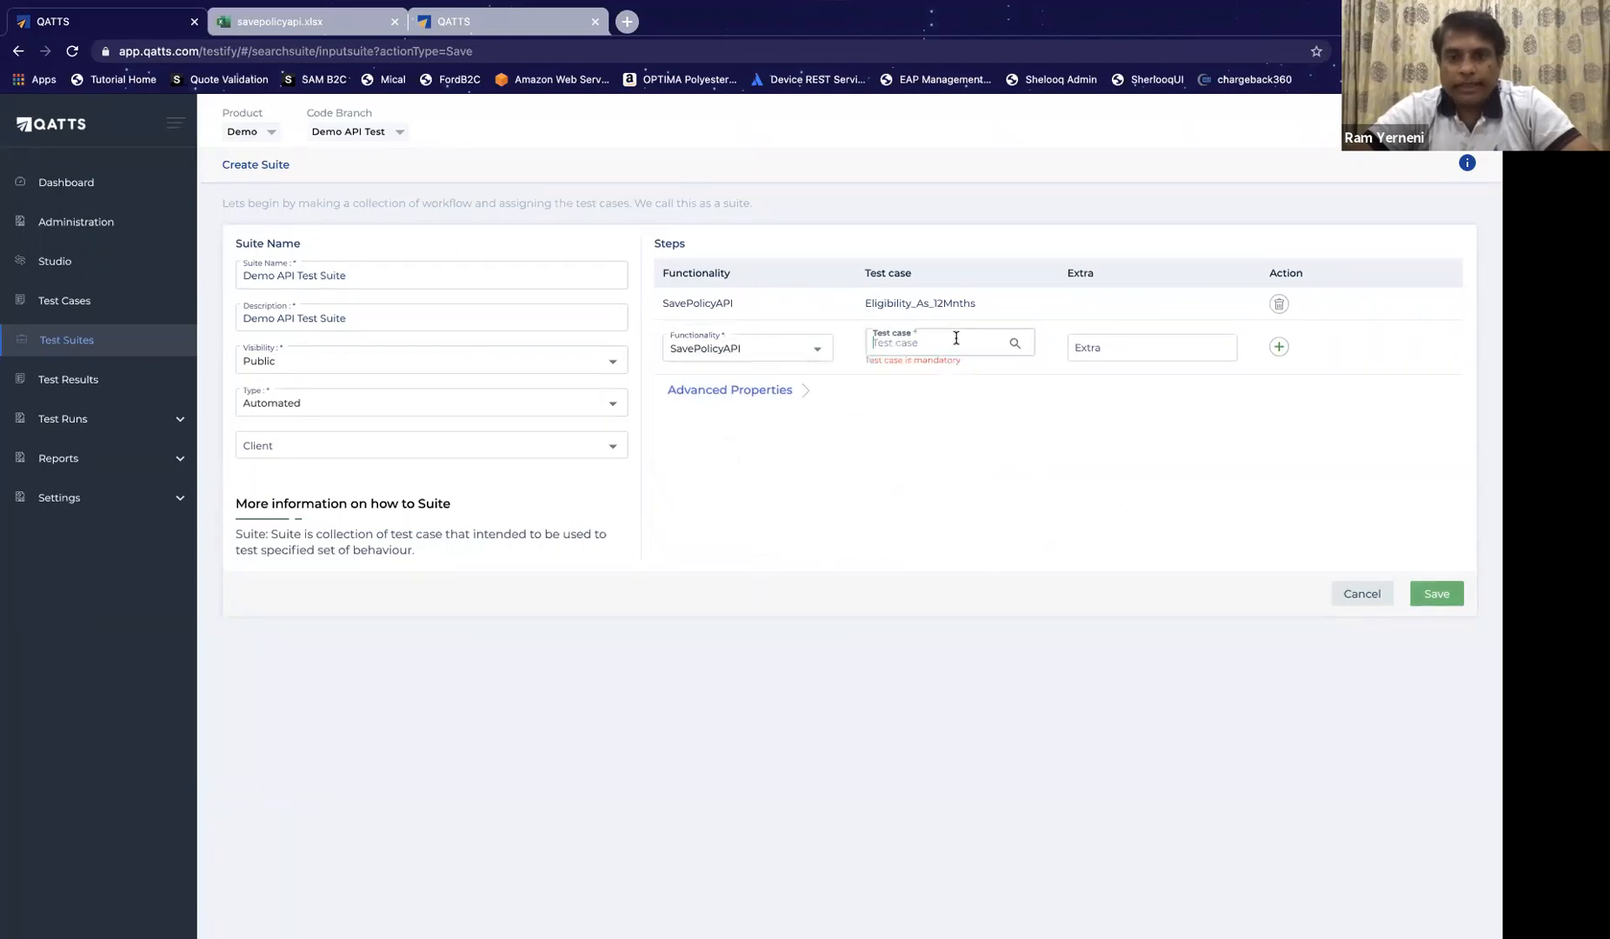
type("e")
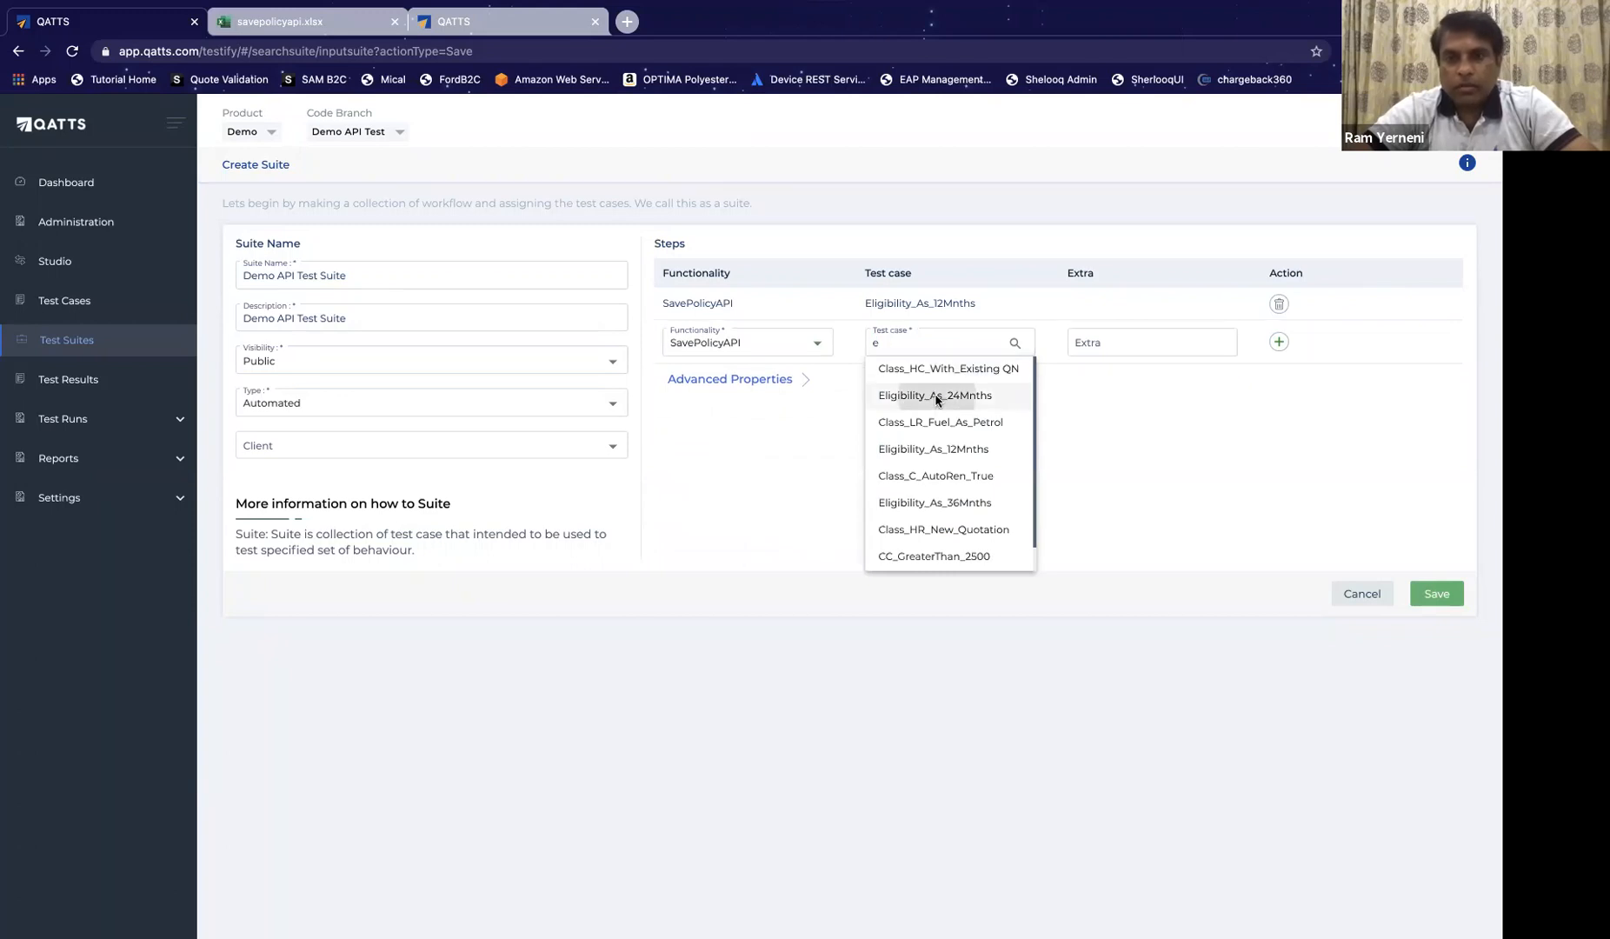
left_click(937, 395)
left_click(1279, 346)
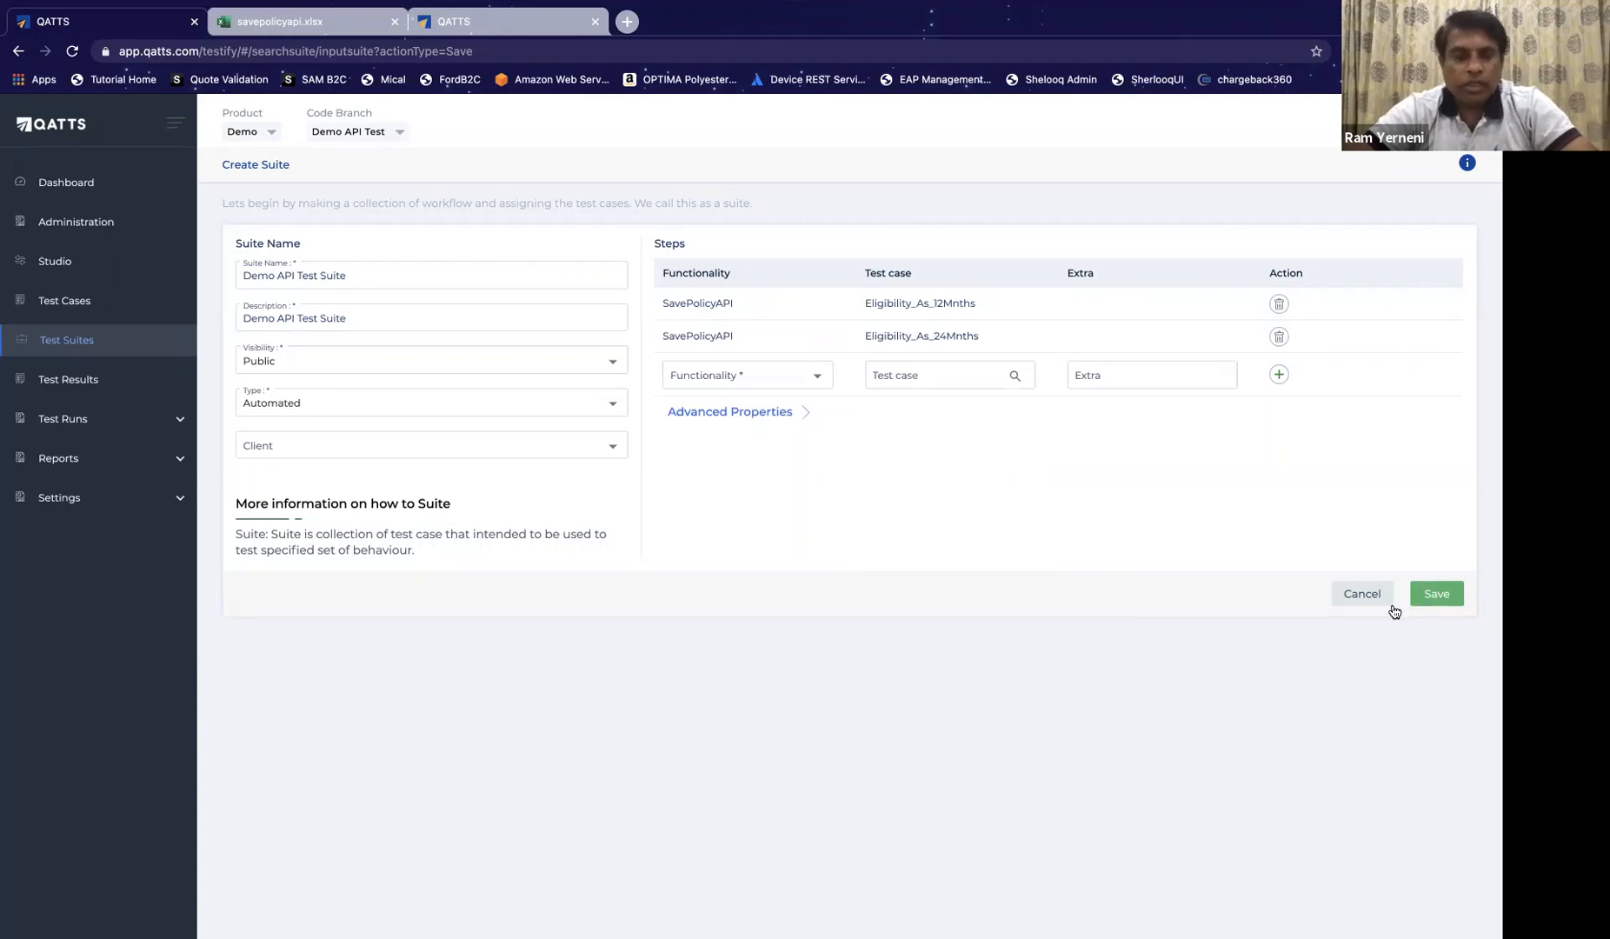
Step: Assign the client ALTUS to the Demo API Test Suite and save the suite
left_click(460, 448)
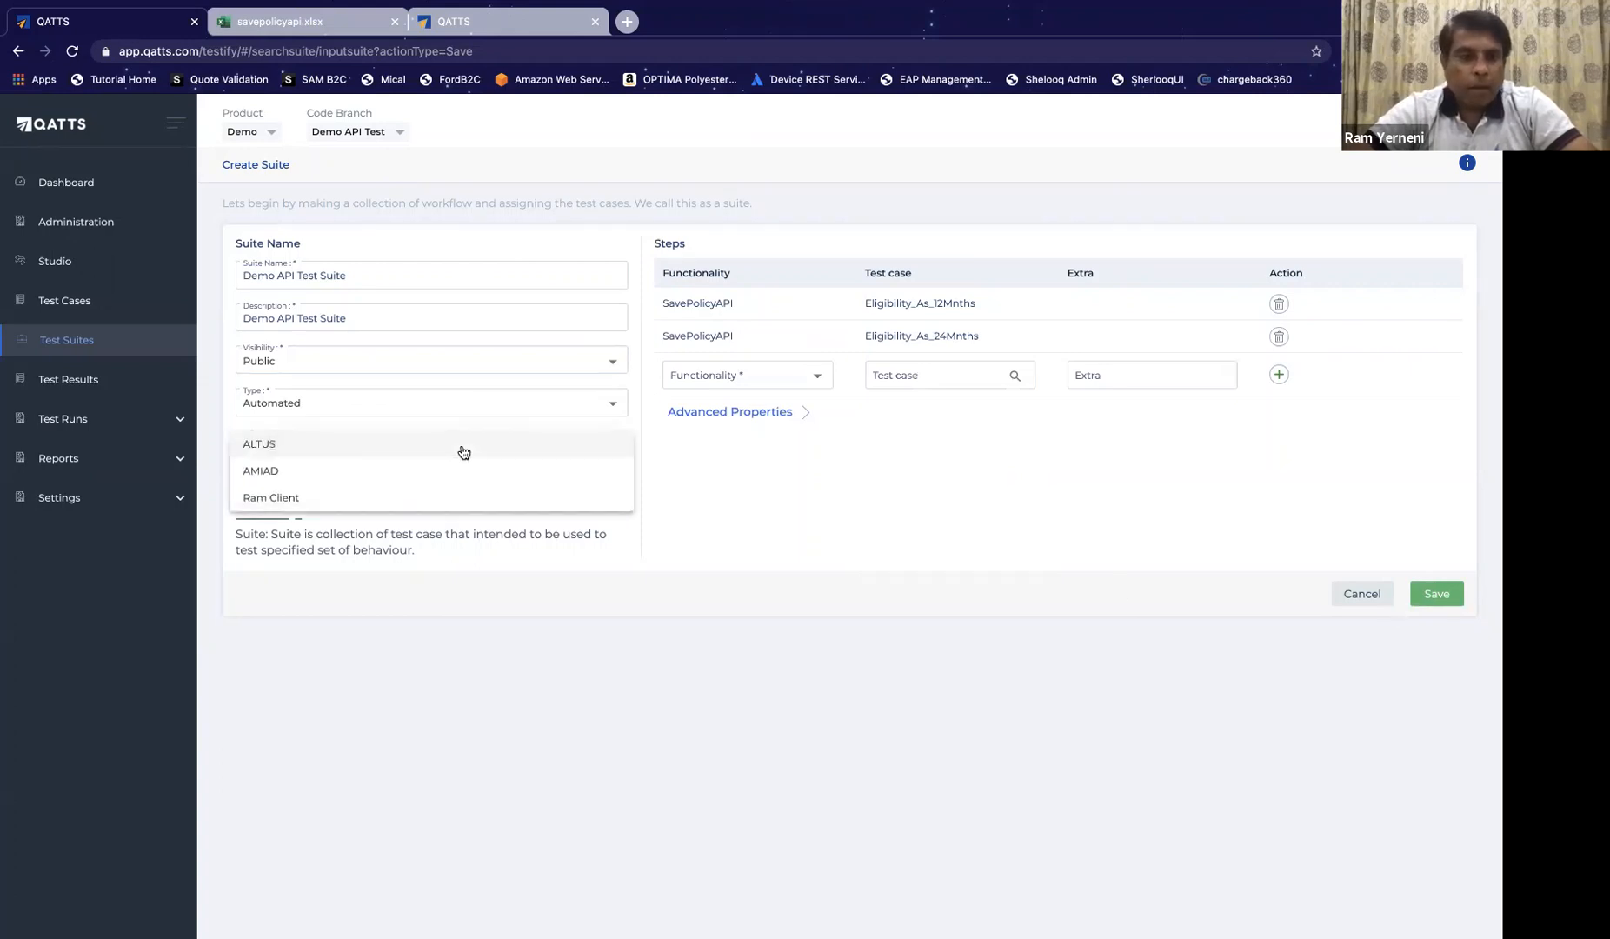
left_click(261, 478)
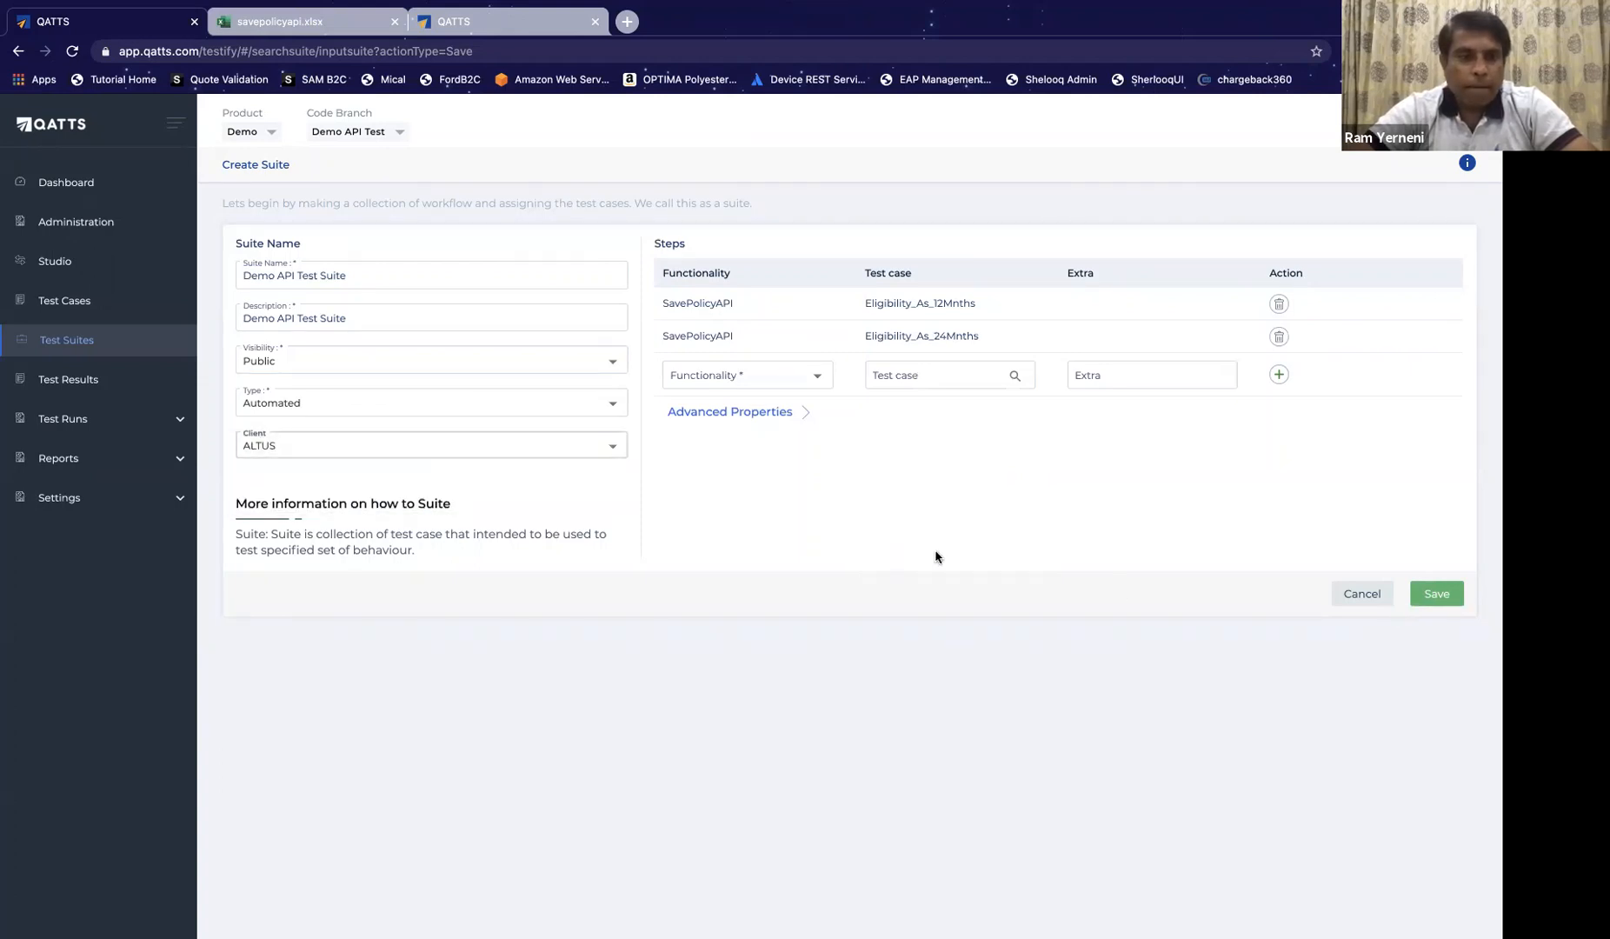
left_click(1435, 594)
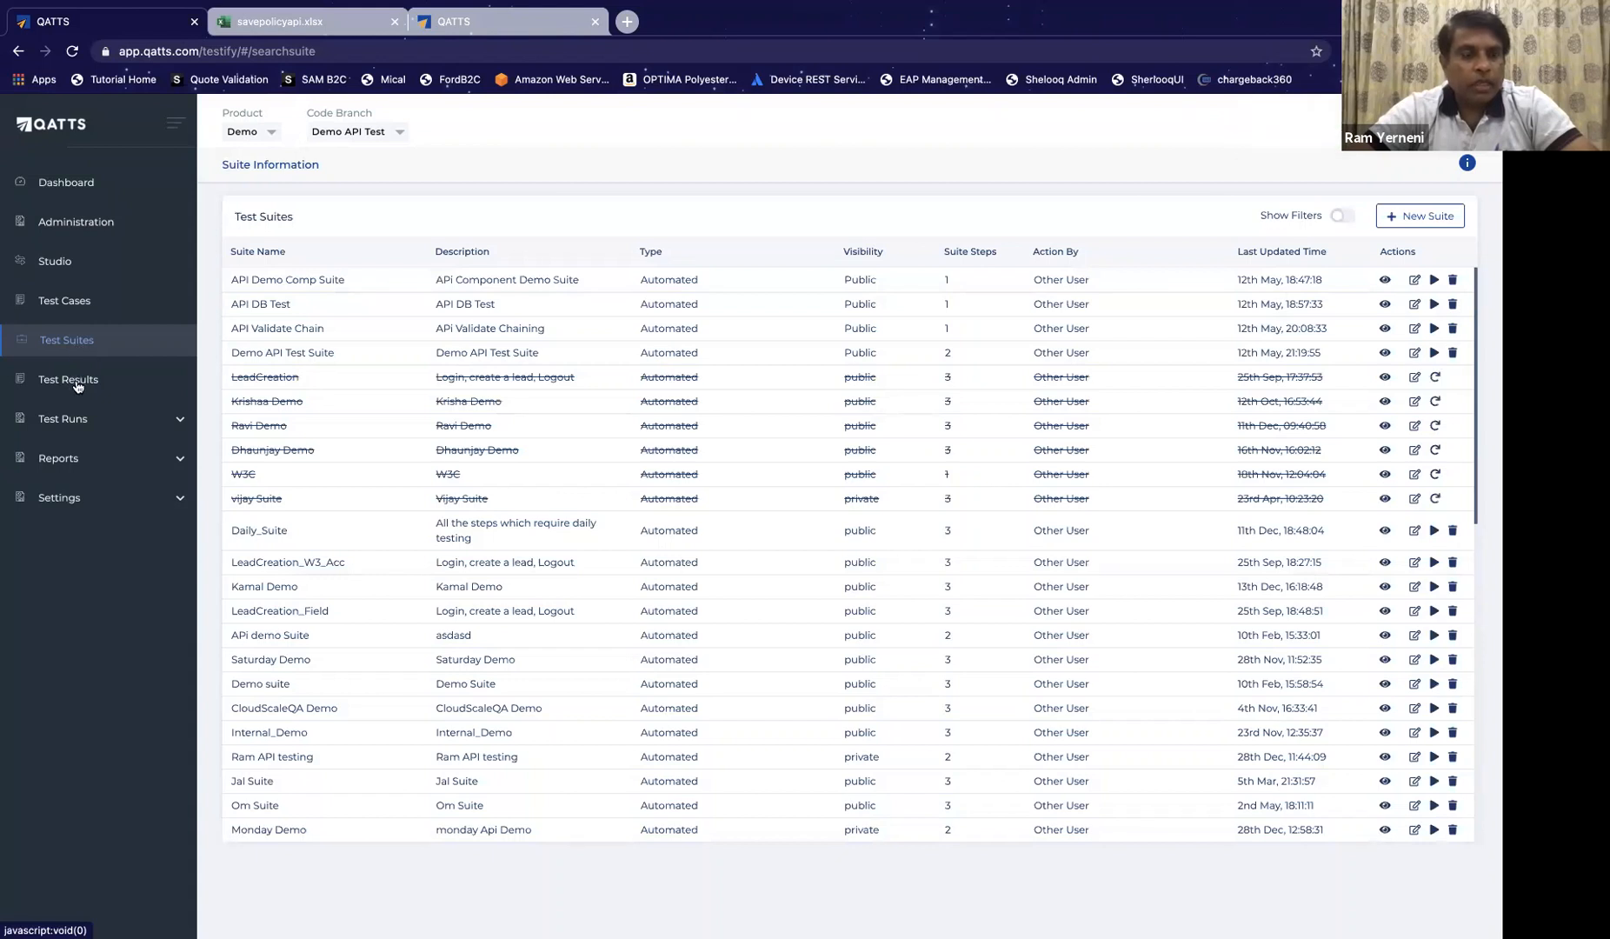
Step: Create a new automated test run named APi Demo Test Run
left_click(78, 426)
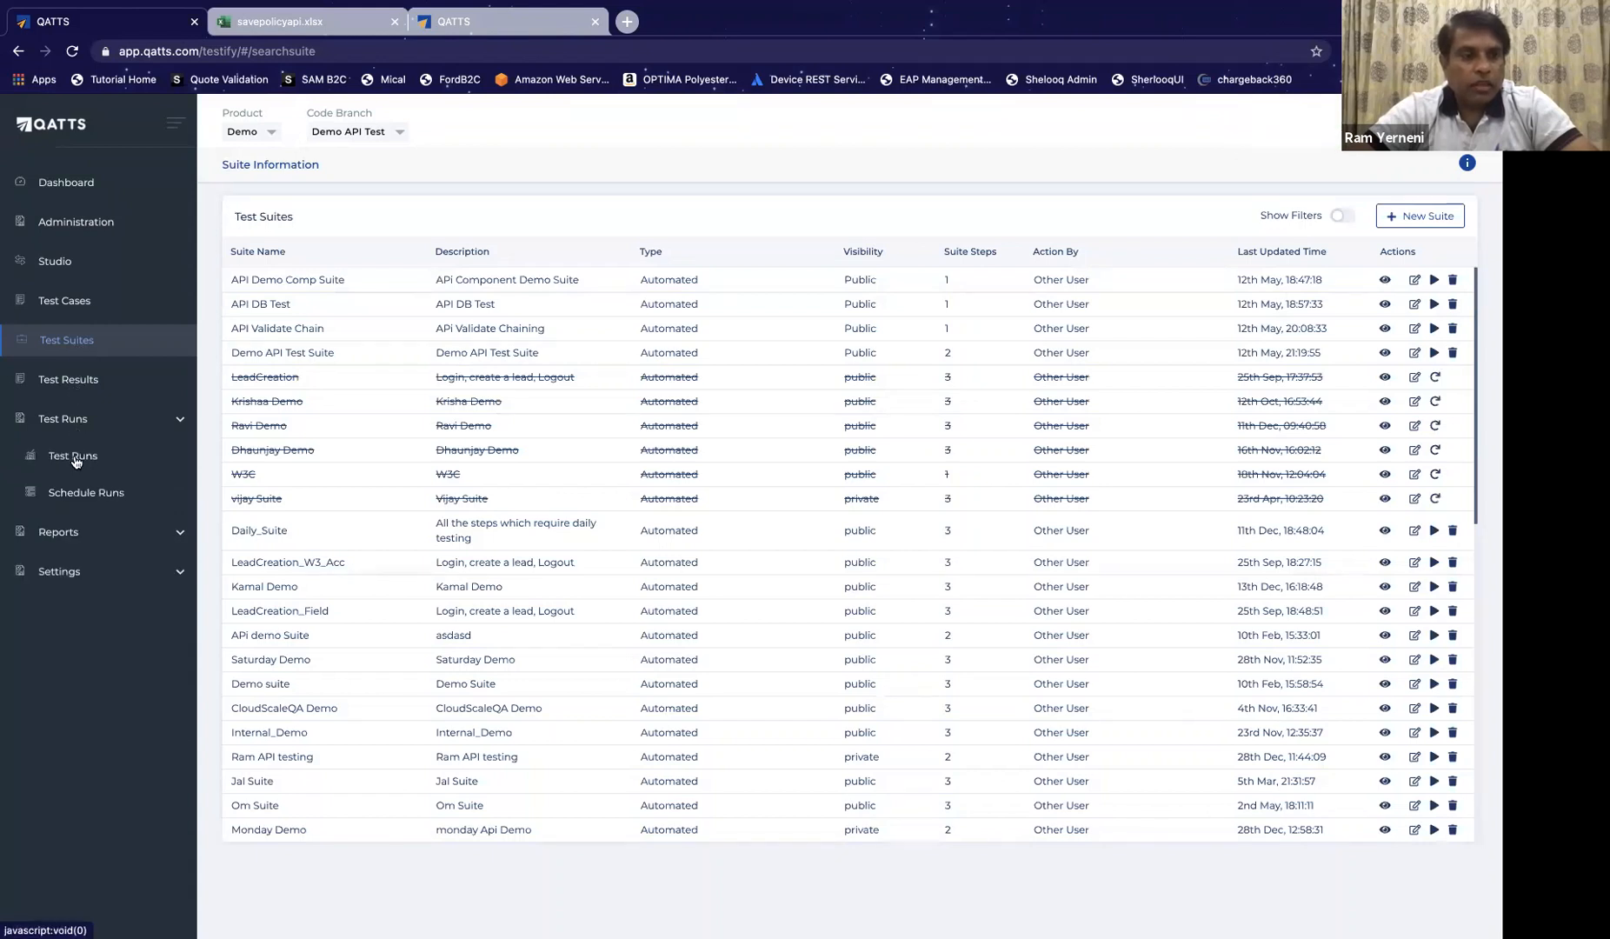
left_click(75, 458)
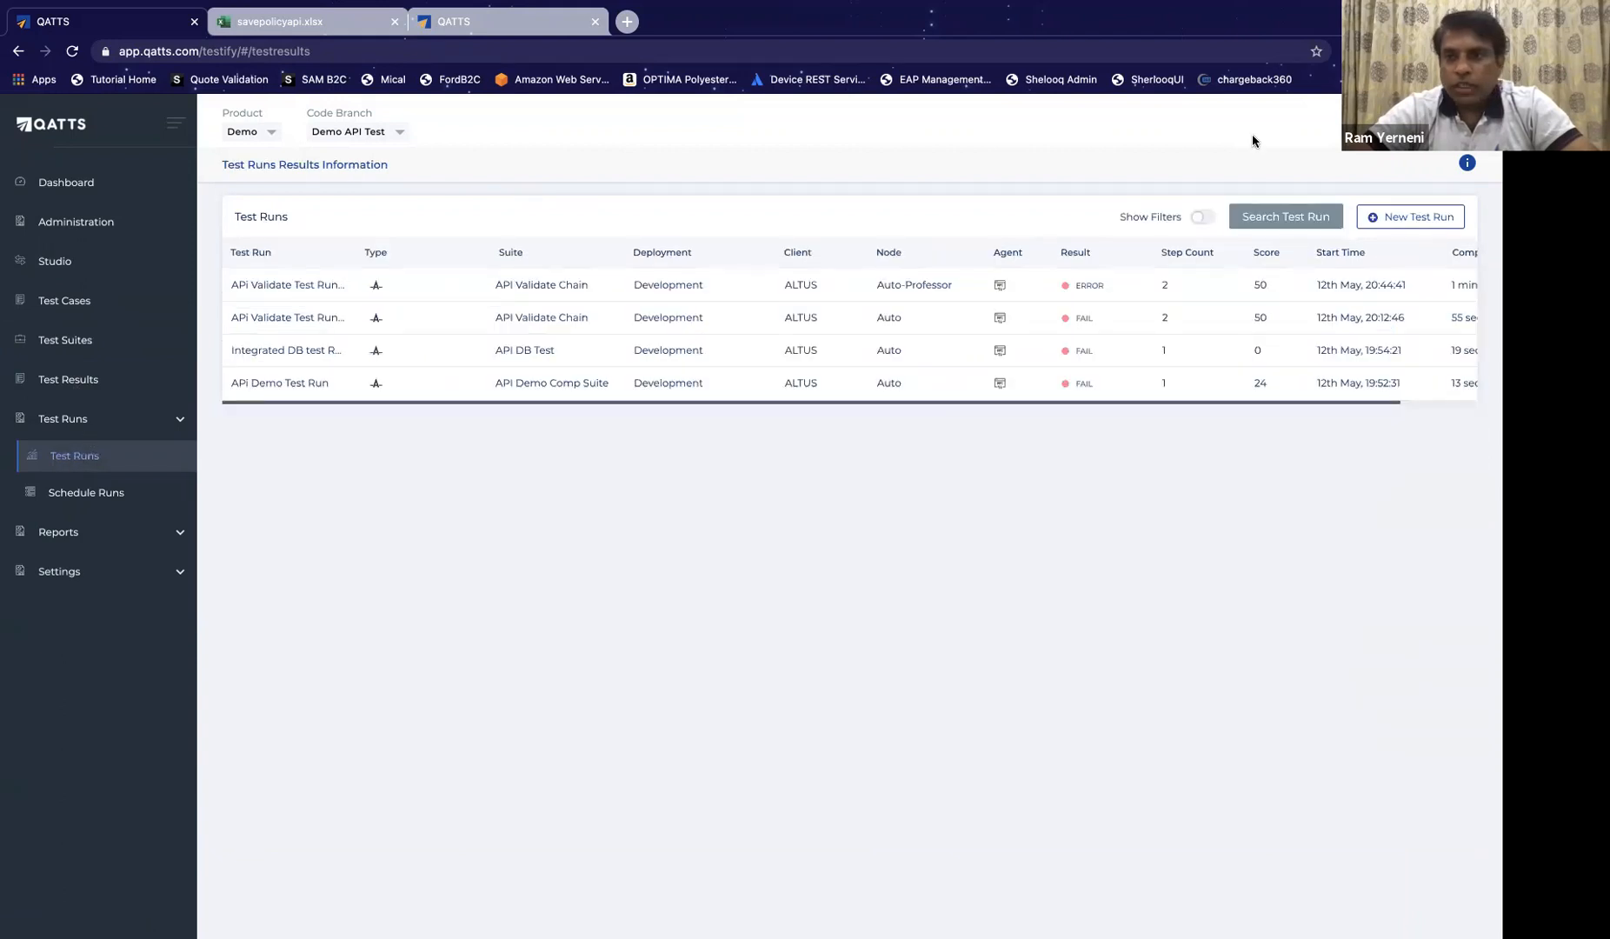
left_click(1417, 217)
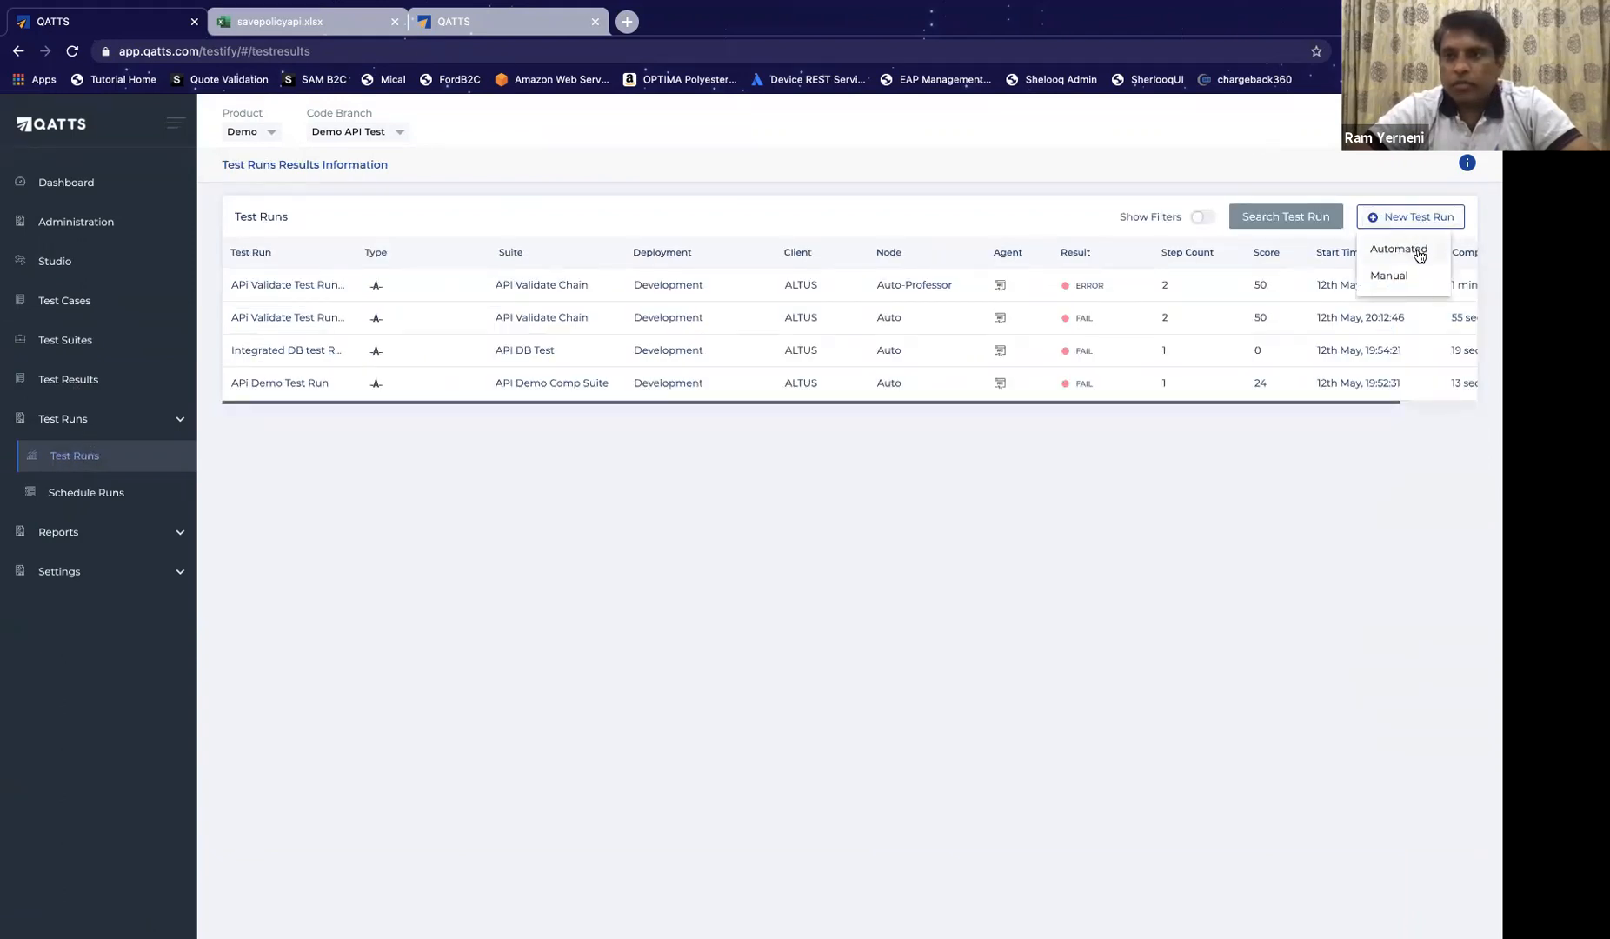
left_click(1416, 250)
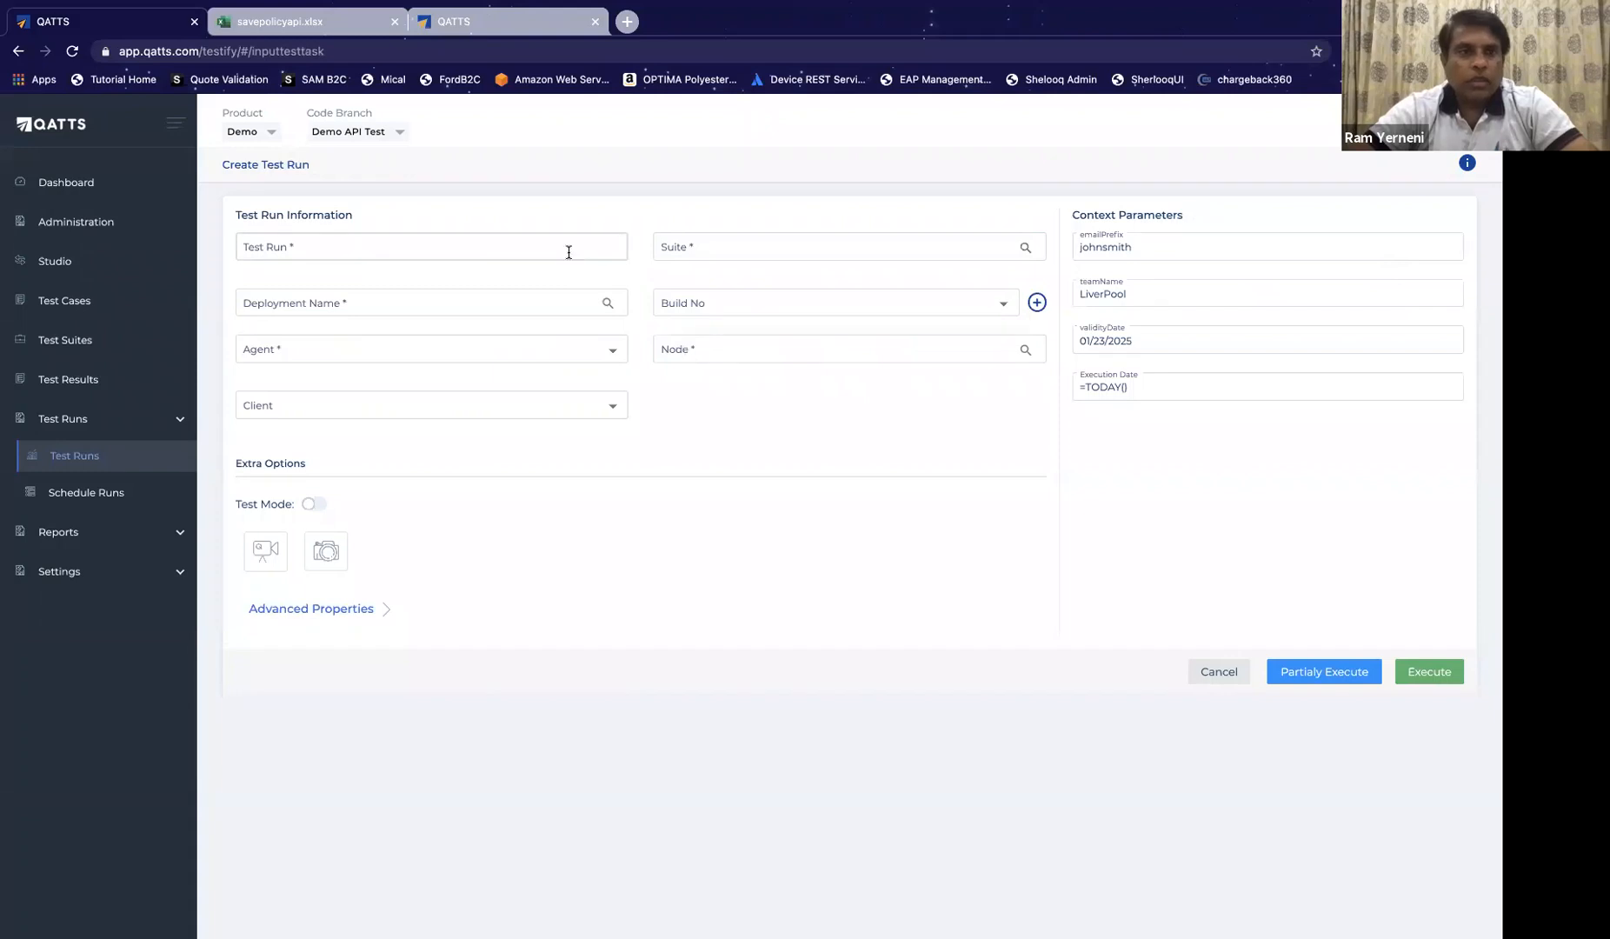
left_click(571, 251)
type("APi")
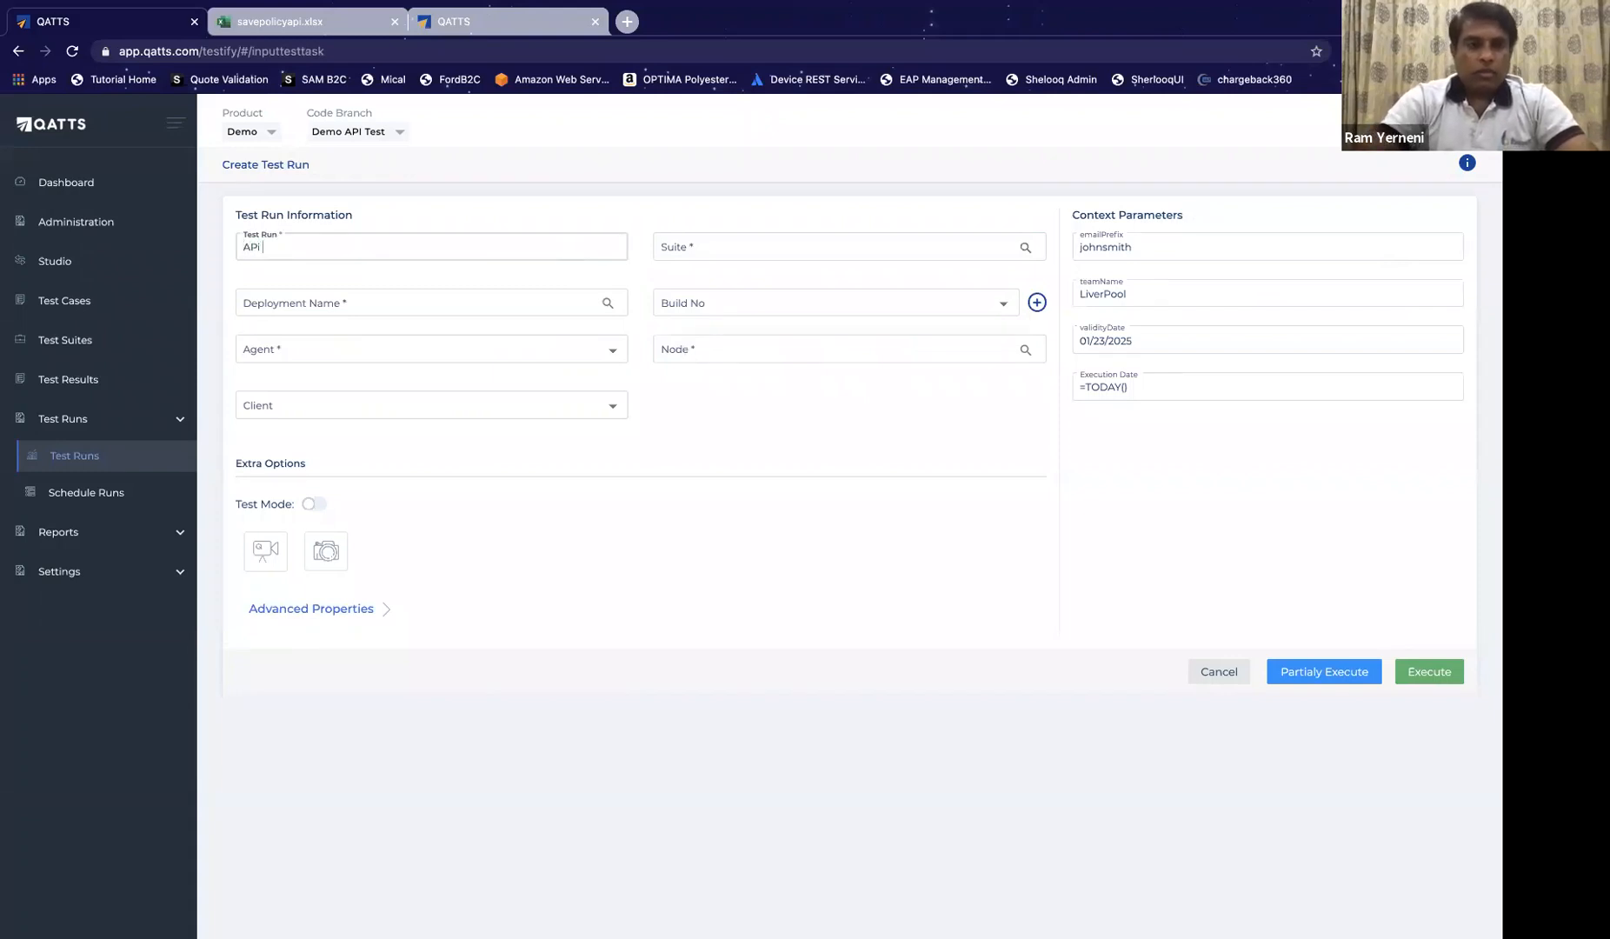
type(" Demo Te")
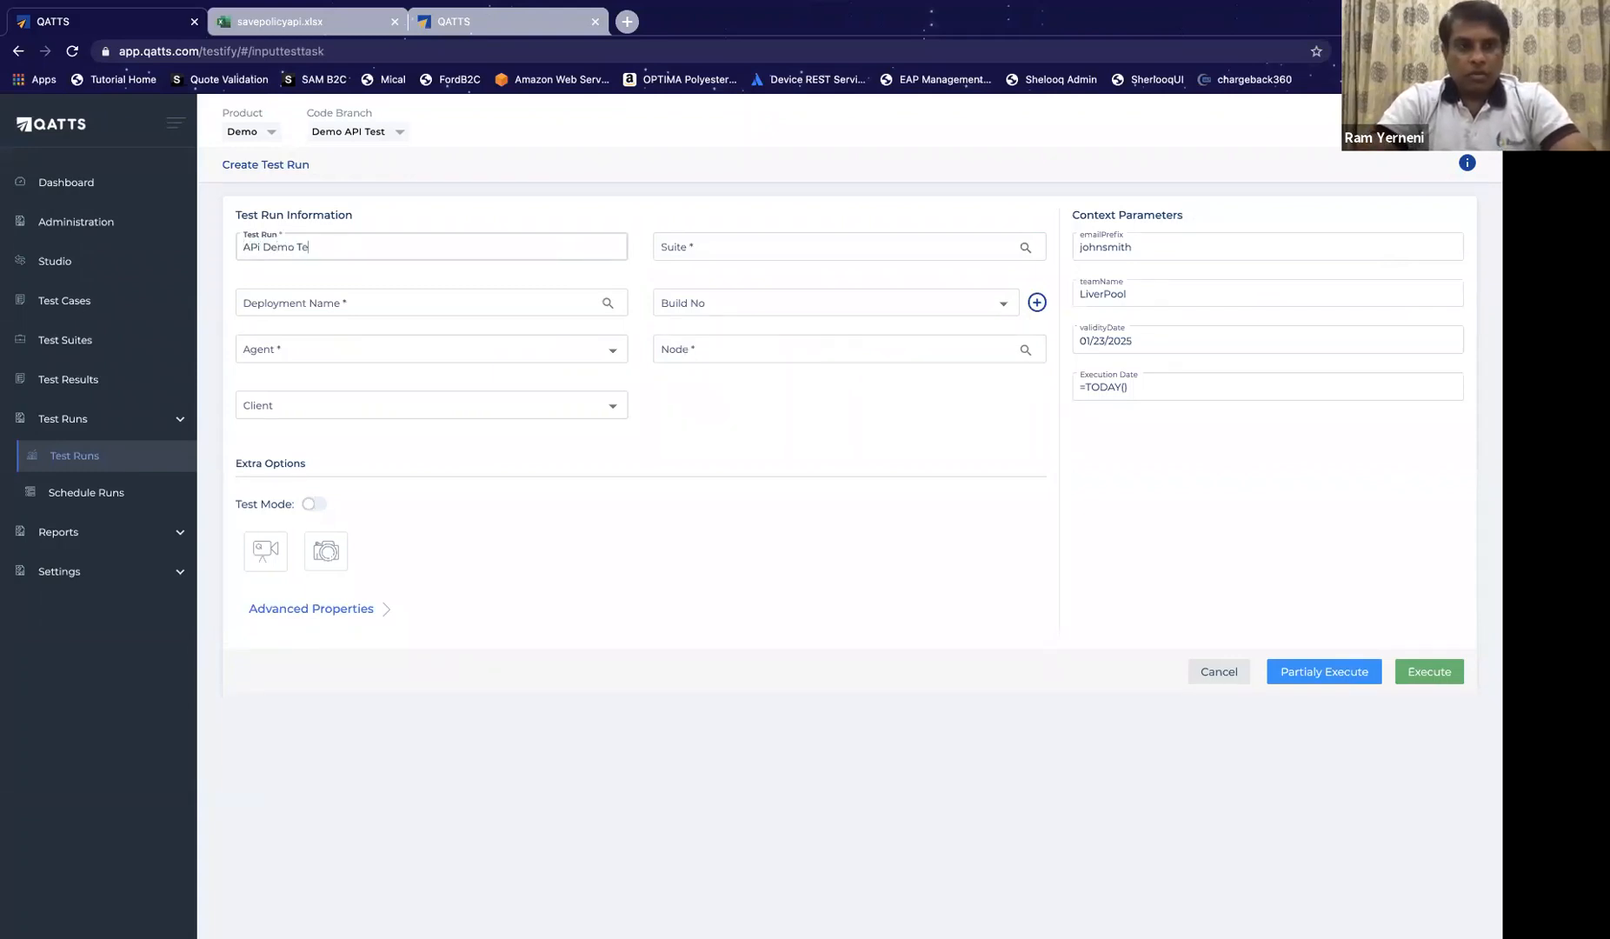
type("st Run")
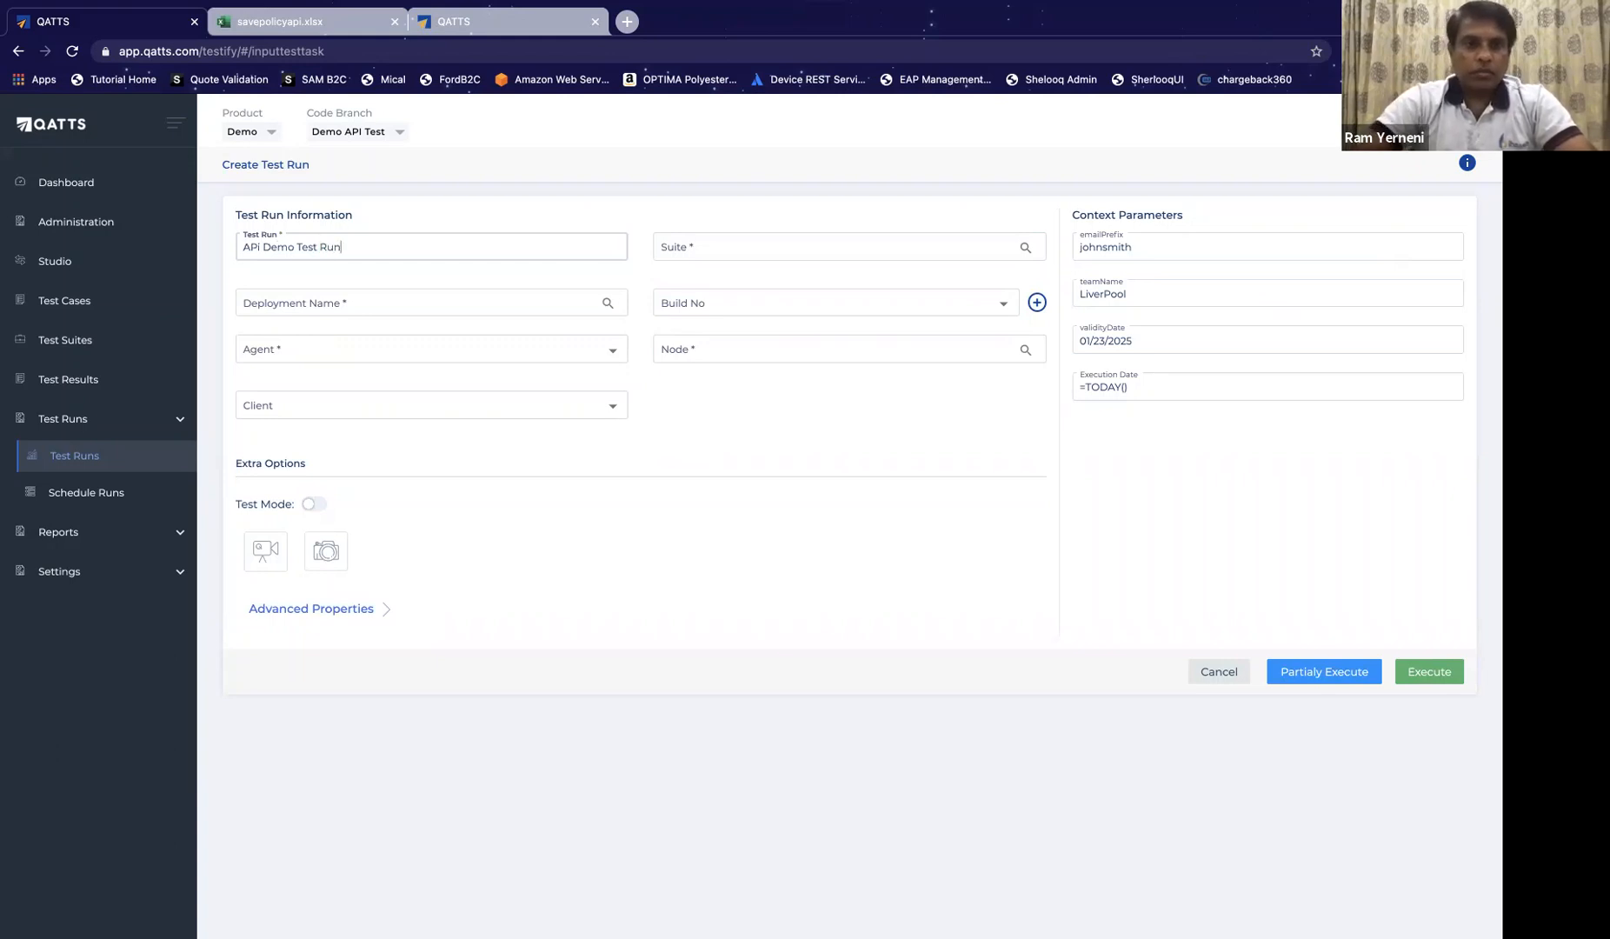
Step: Assign the Demo API Test Suite to the test run and append the presenter's first name to the run name
left_click(819, 248)
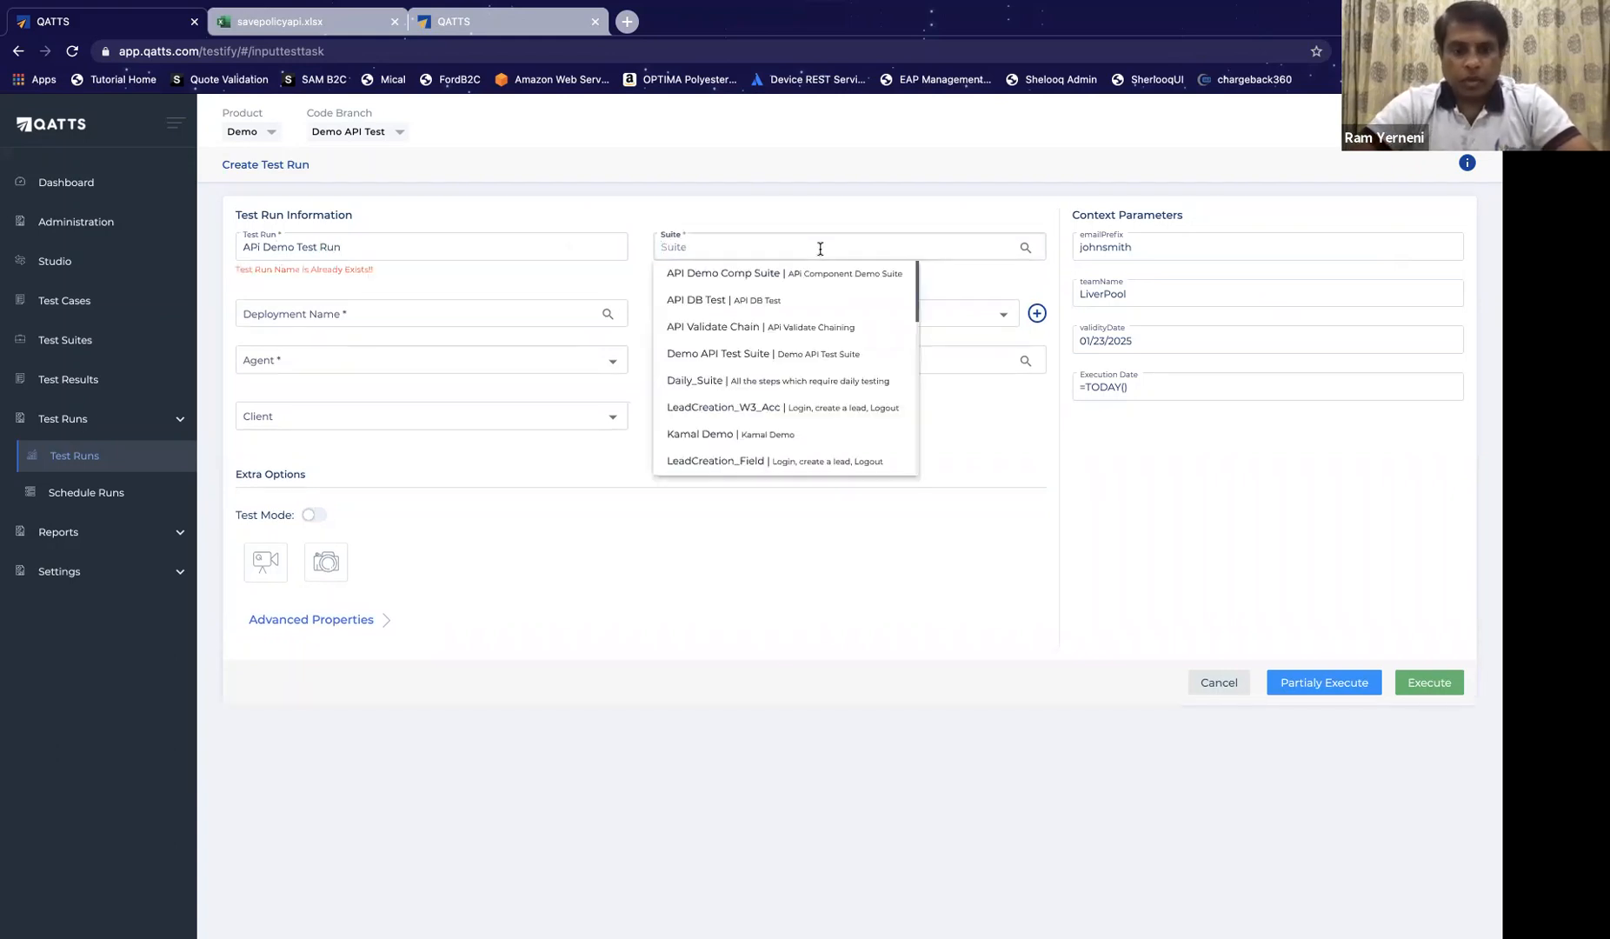
type("dem")
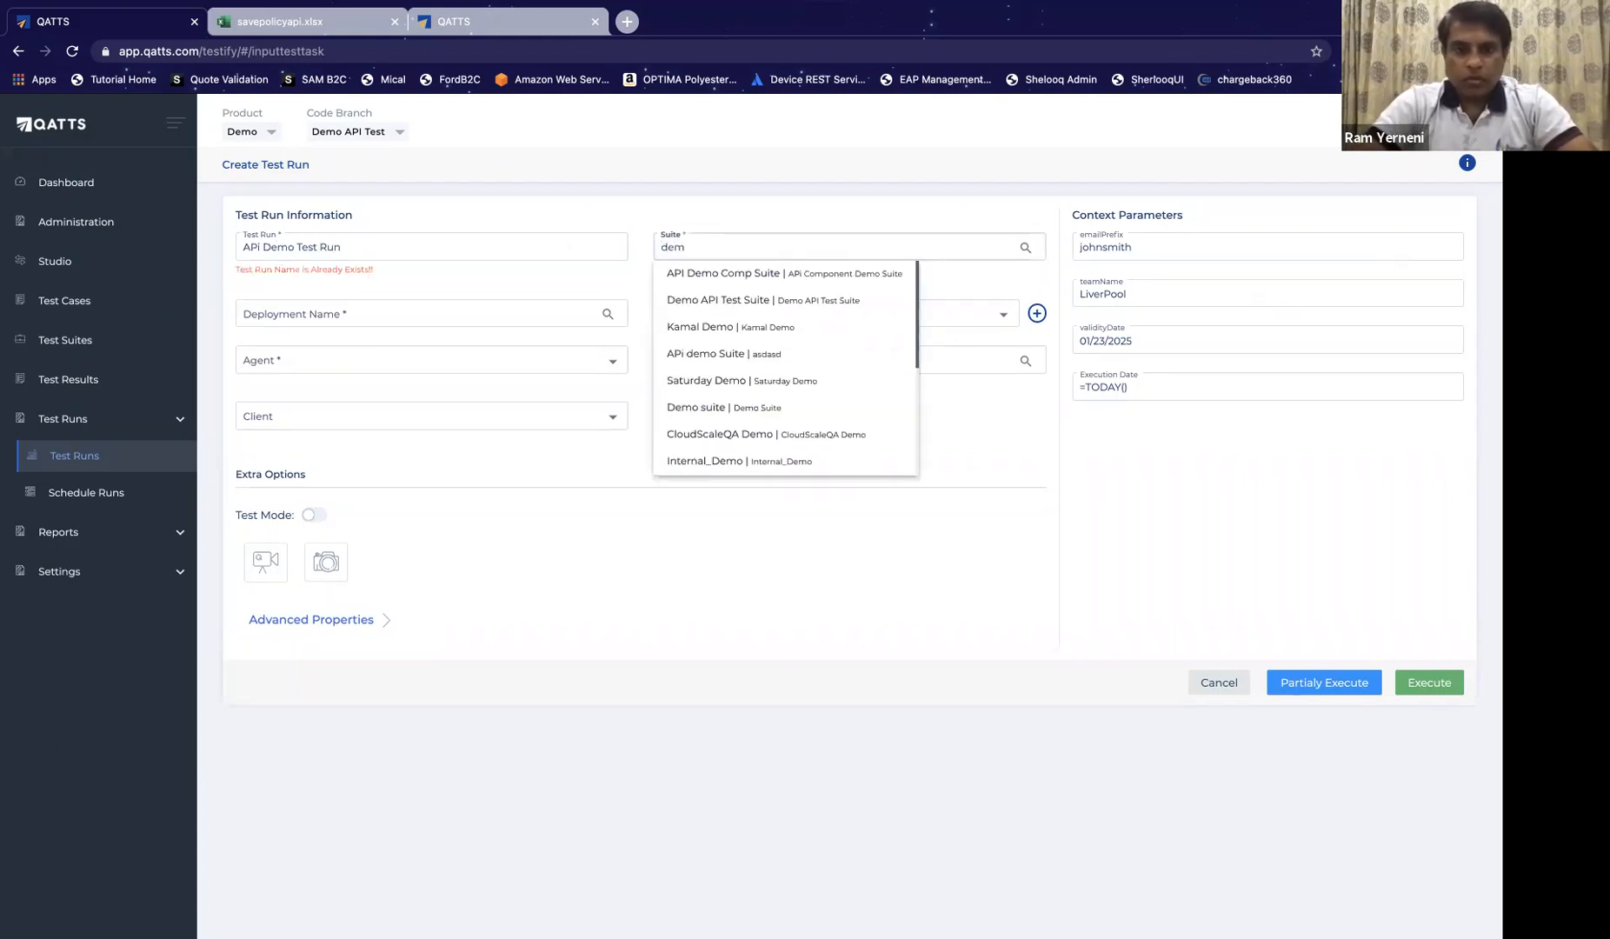
left_click(792, 310)
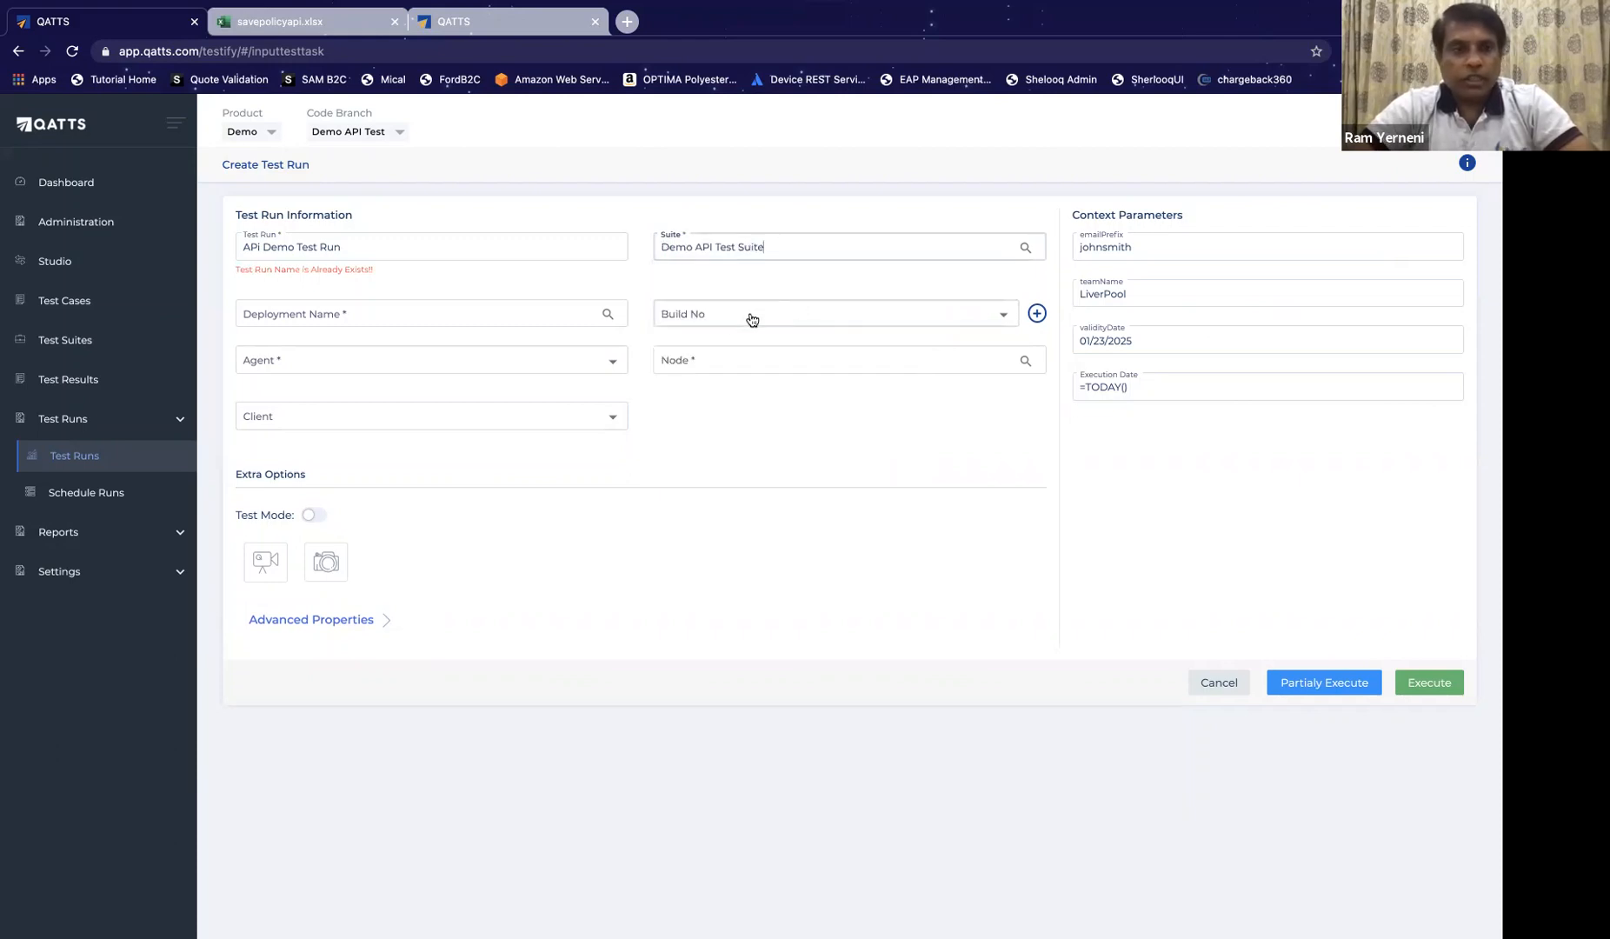
left_click(471, 246)
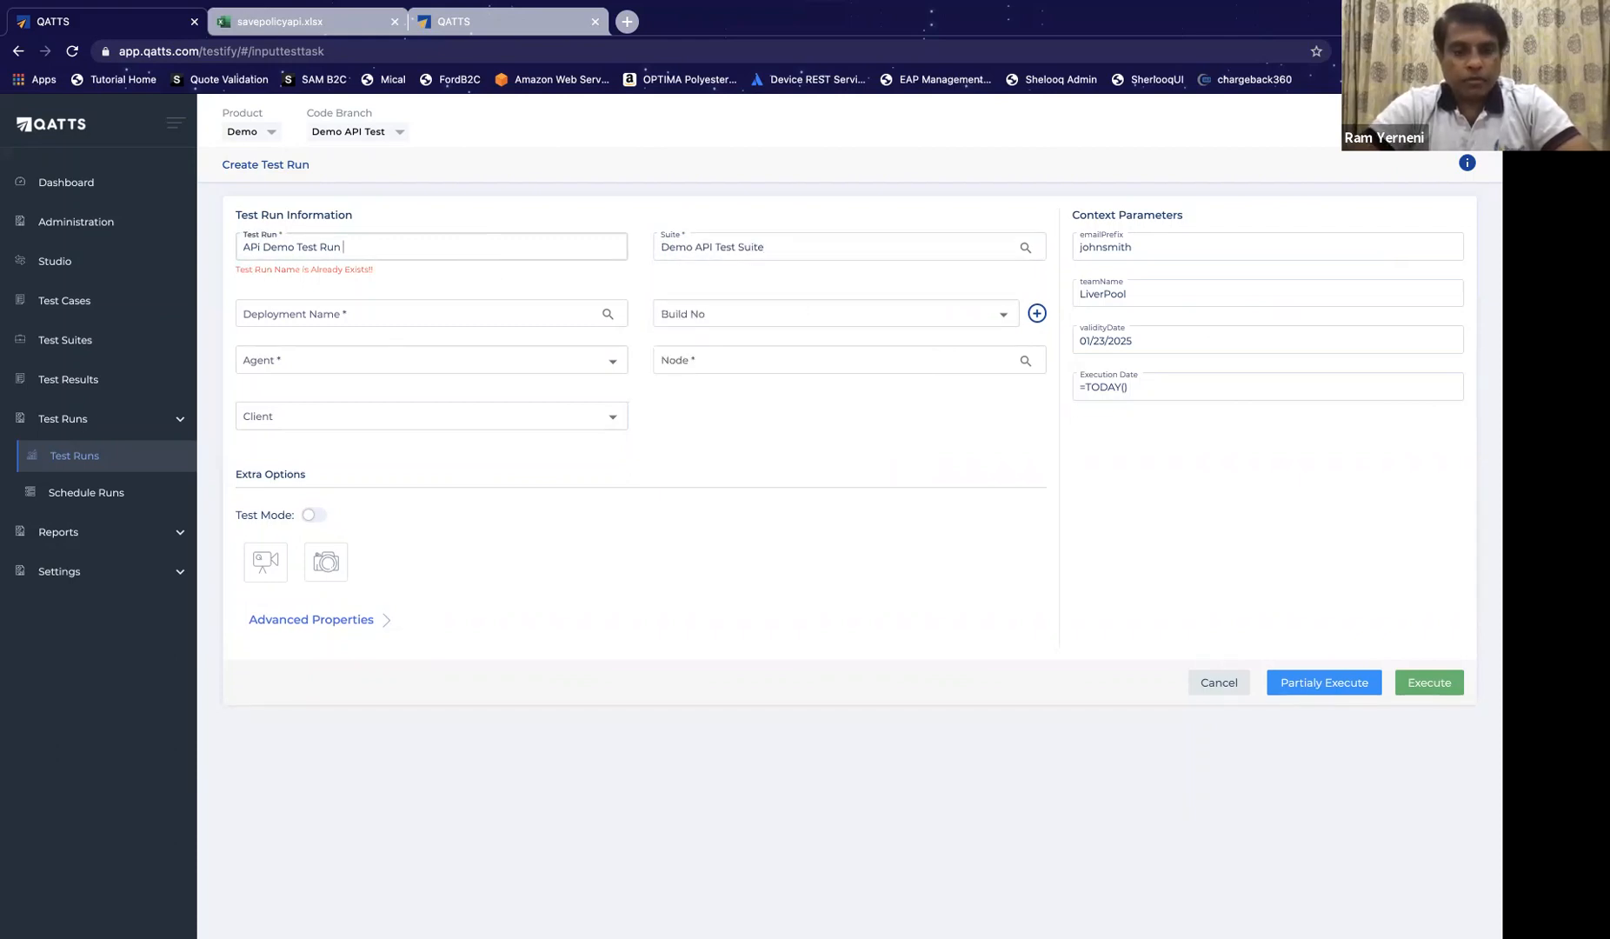
type("Ram")
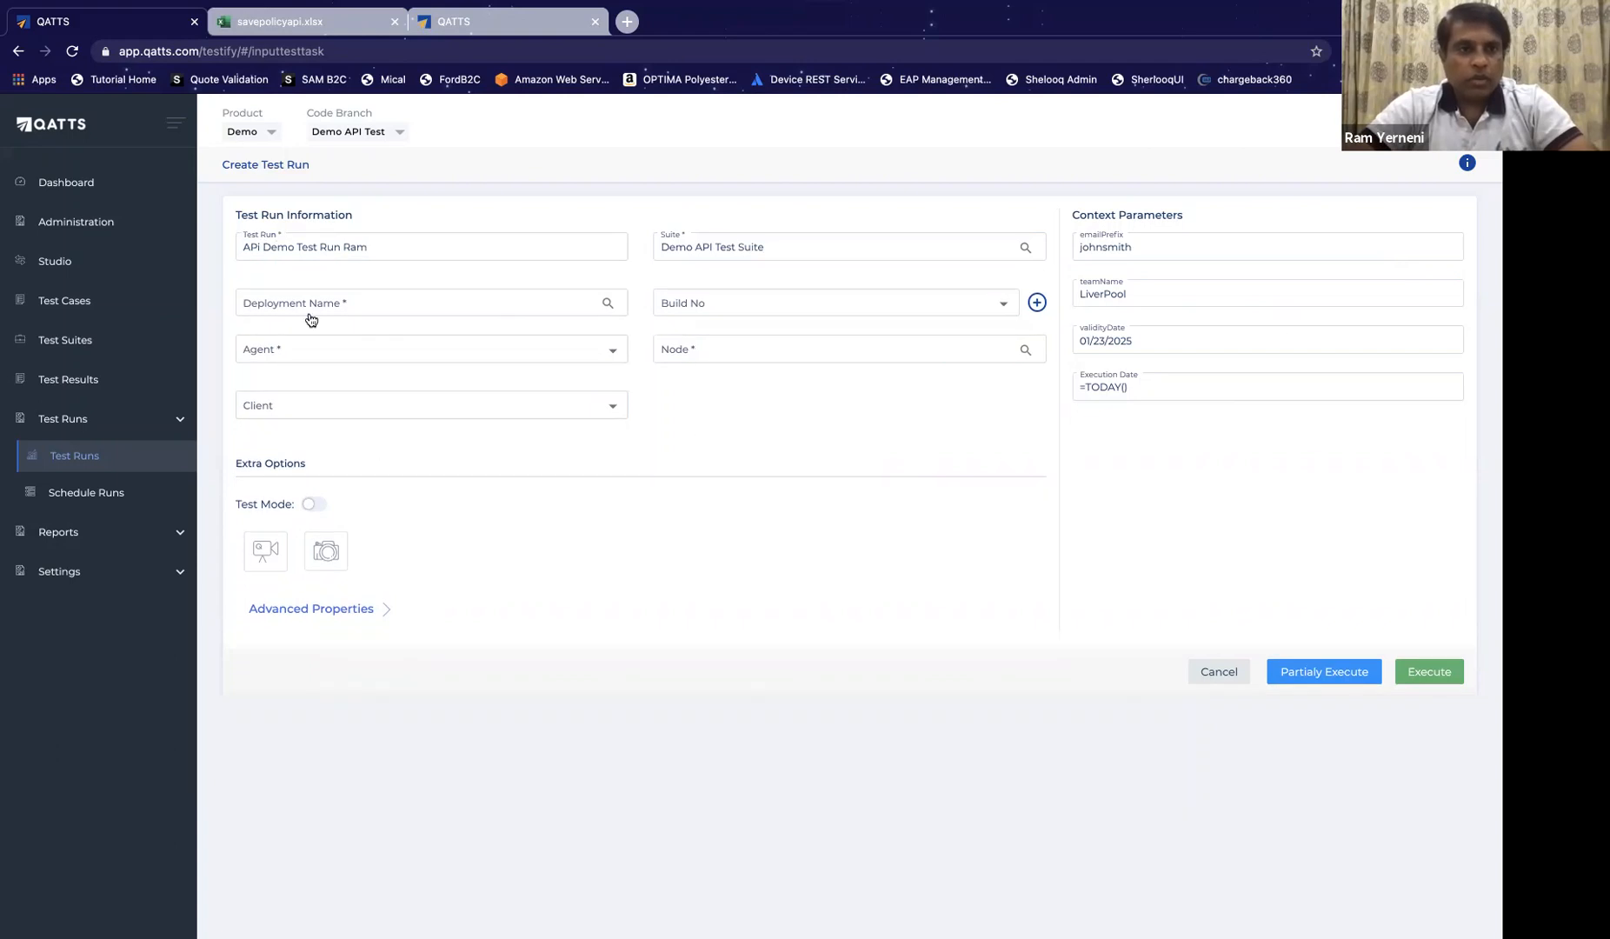
Step: Set the test run's deployment to Development, its build number to Build 1.1 and its agent to No Browser
left_click(336, 303)
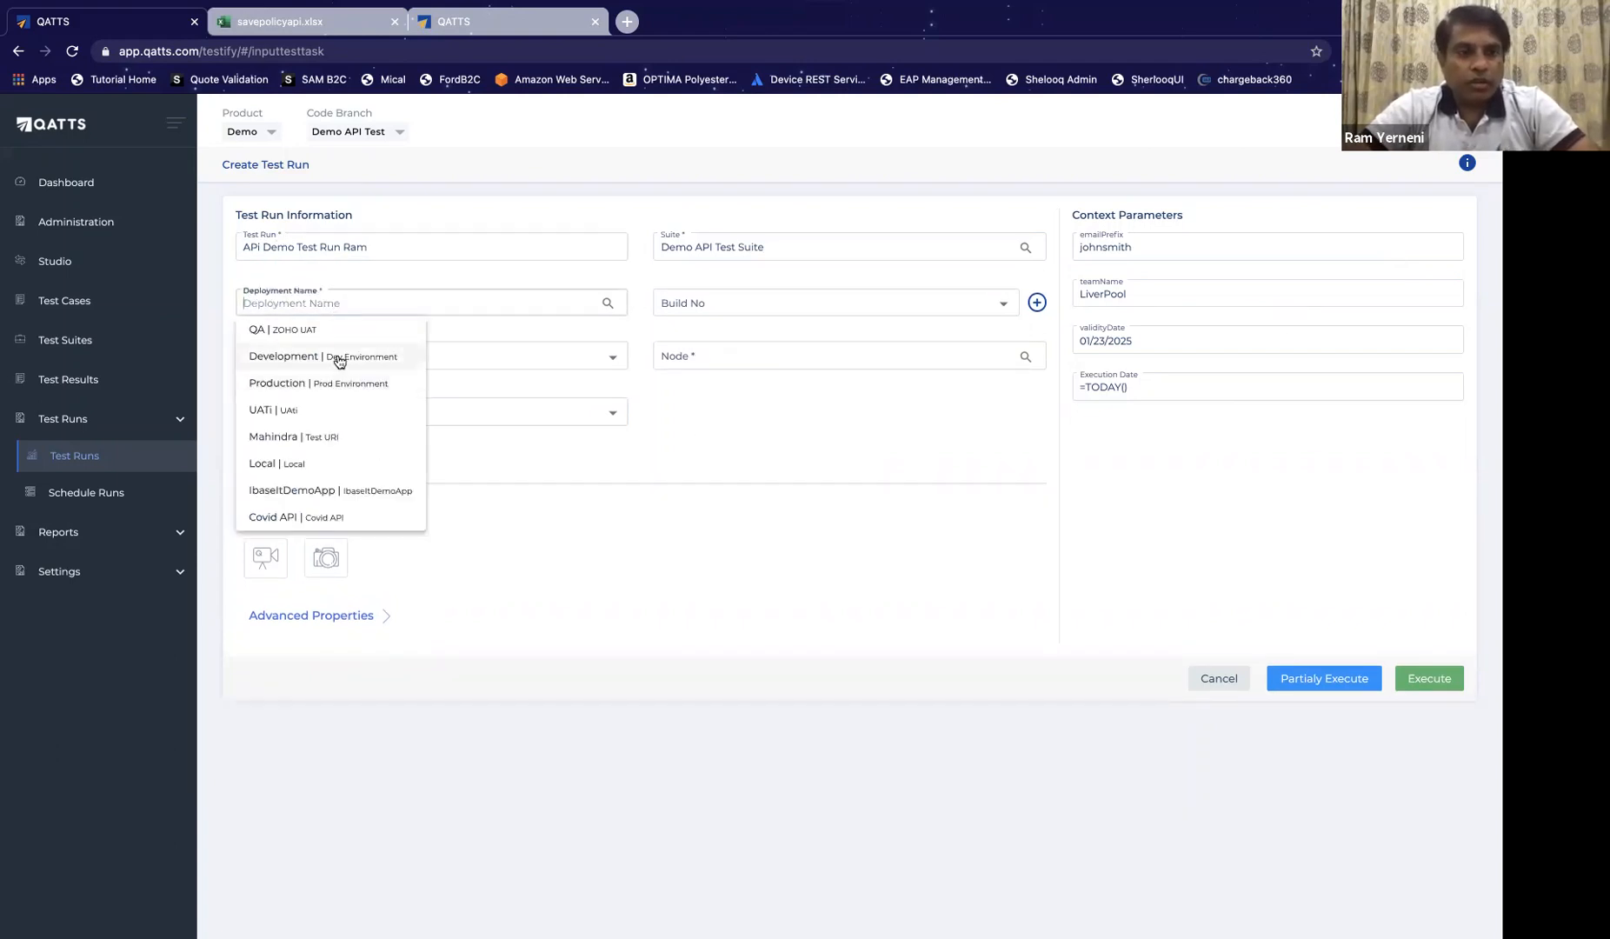
left_click(339, 361)
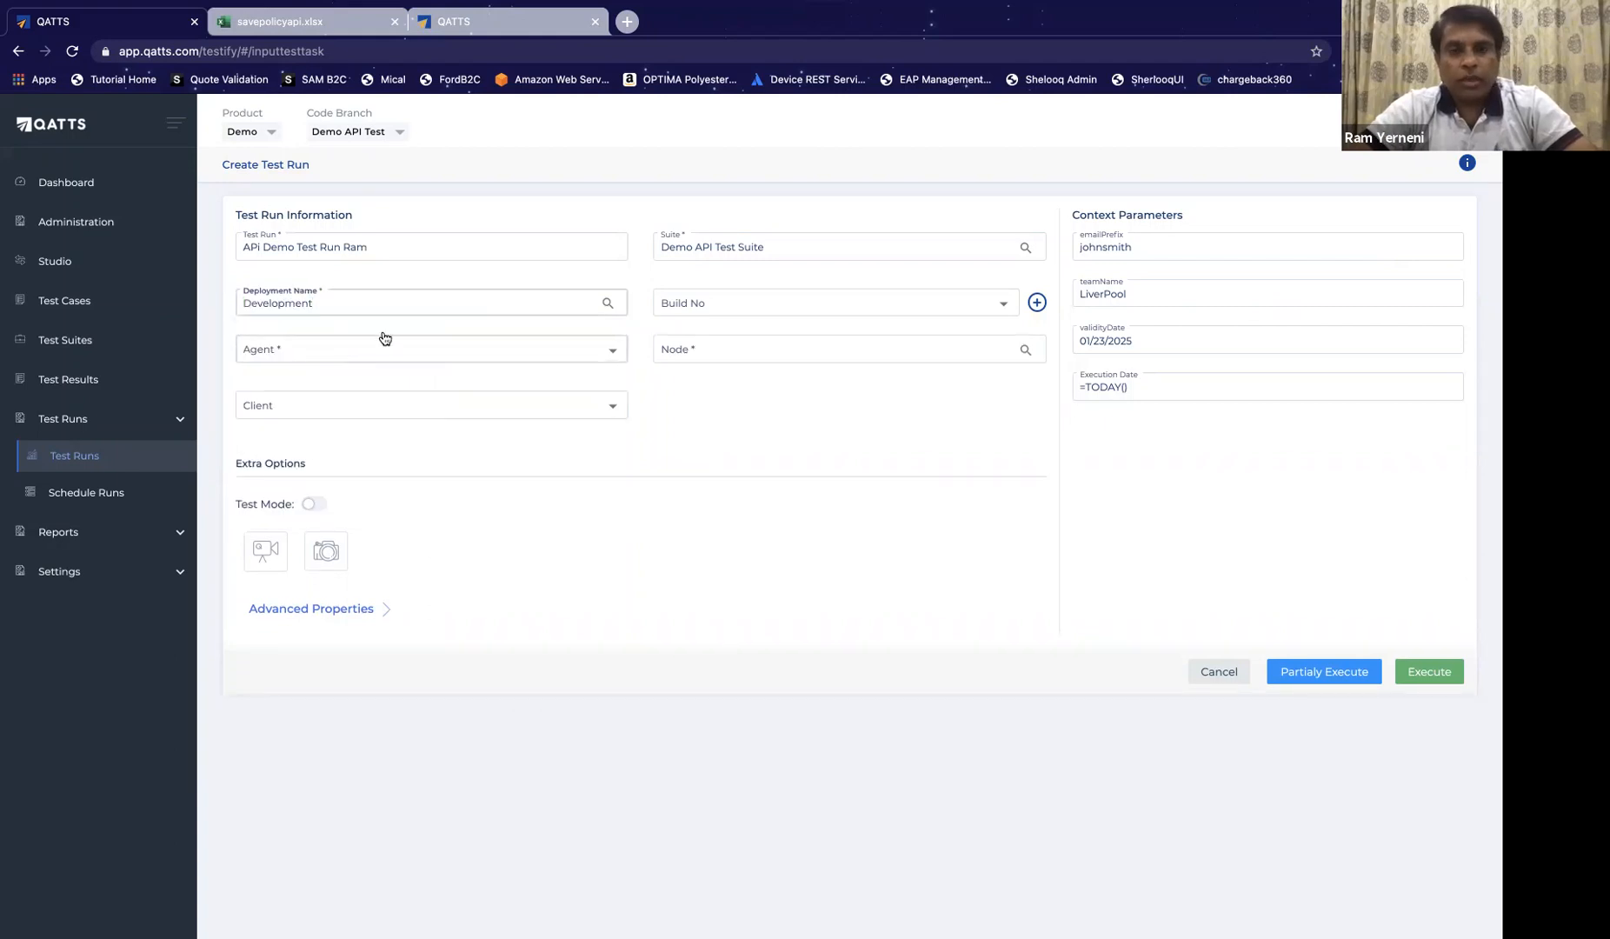
left_click(735, 309)
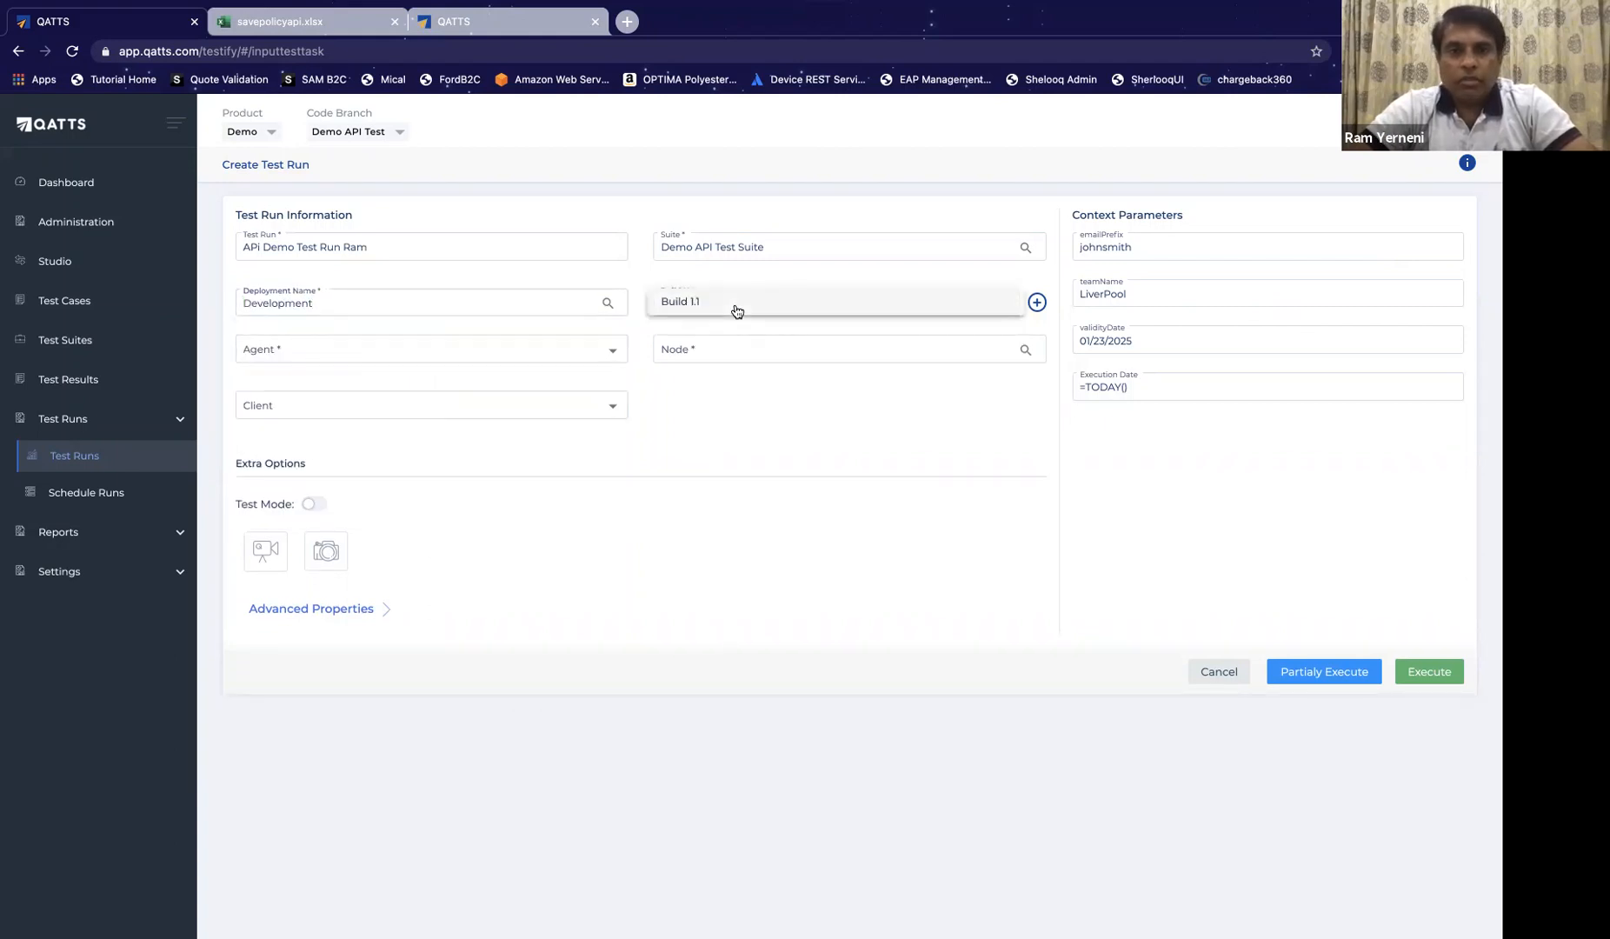
left_click(448, 355)
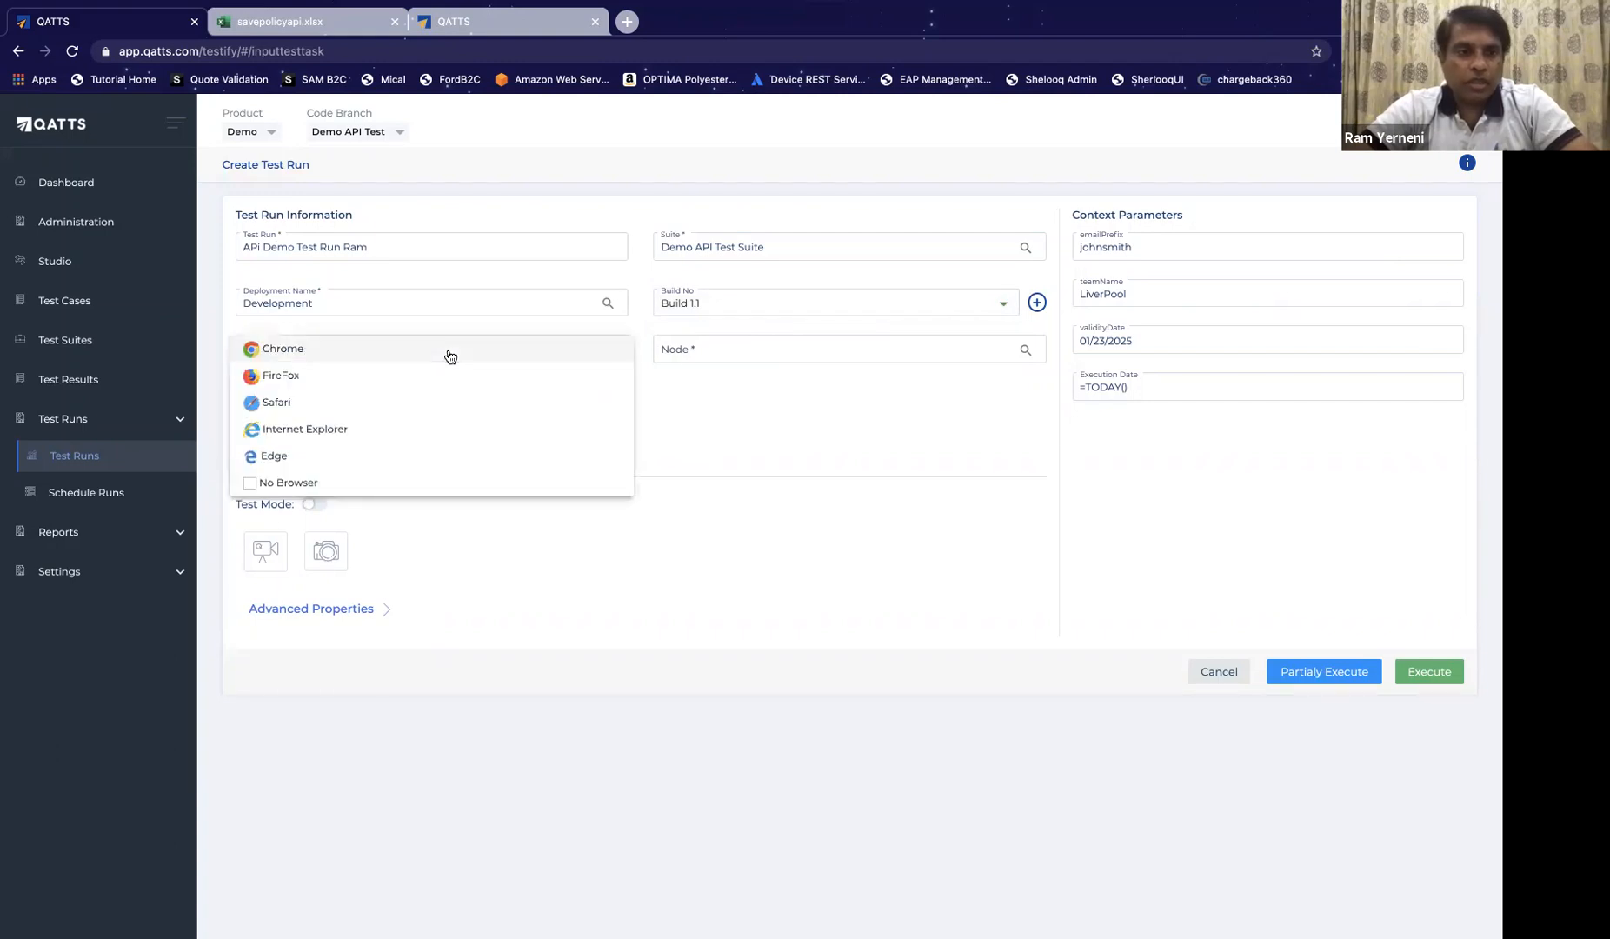
left_click(411, 491)
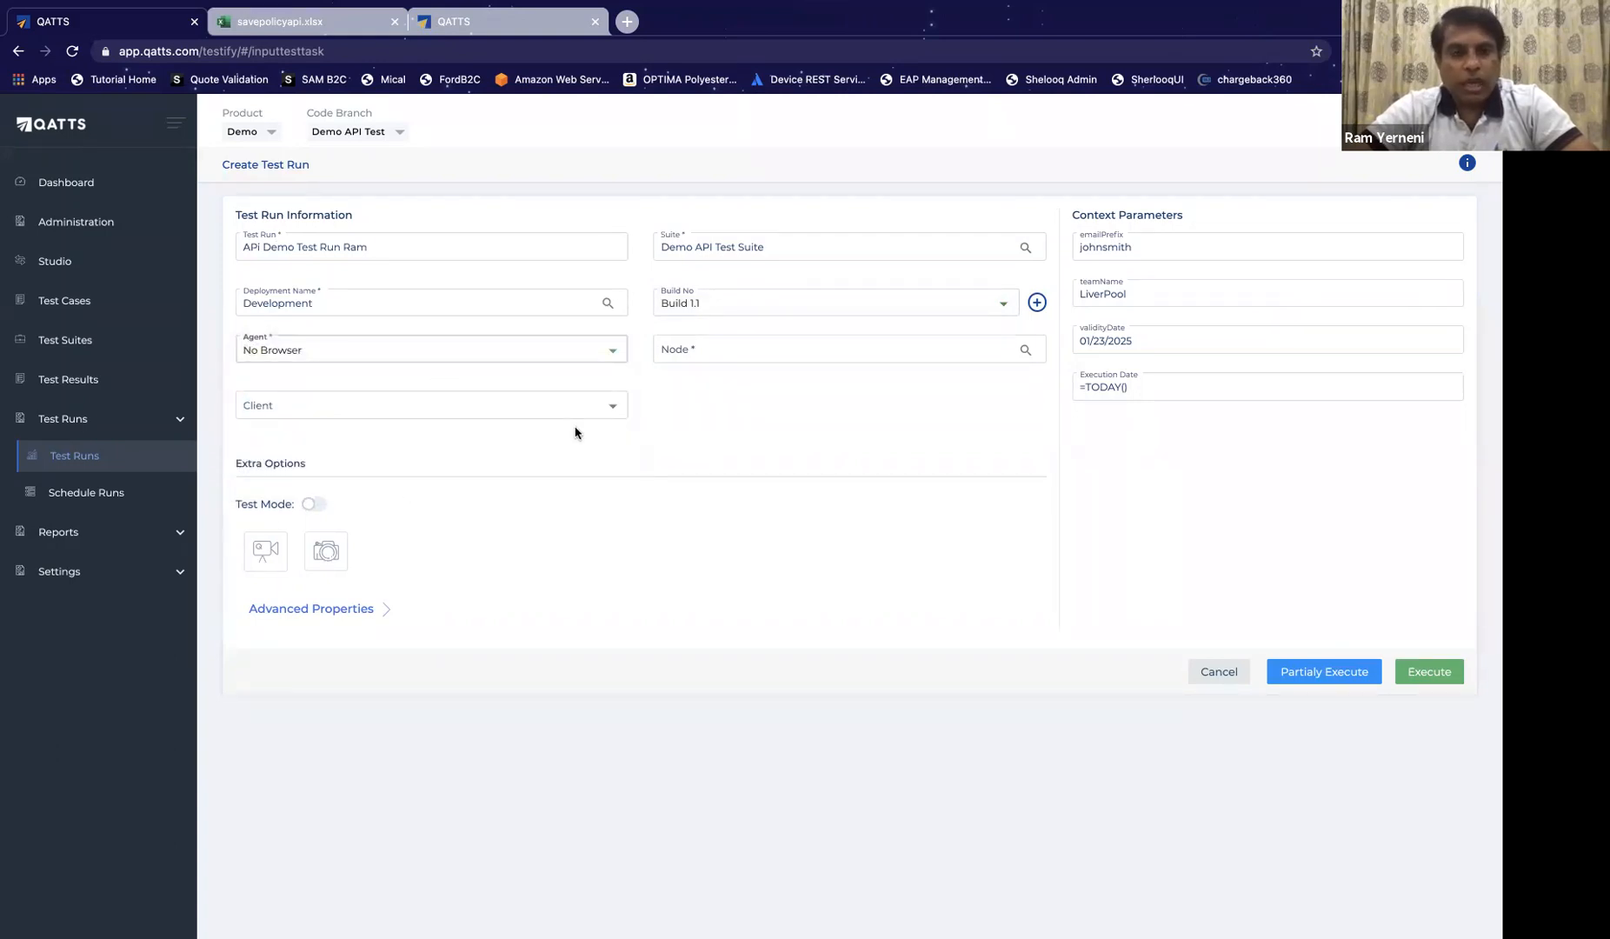
Step: Set the test run's node to AUTO and its client to ALTUS
left_click(729, 352)
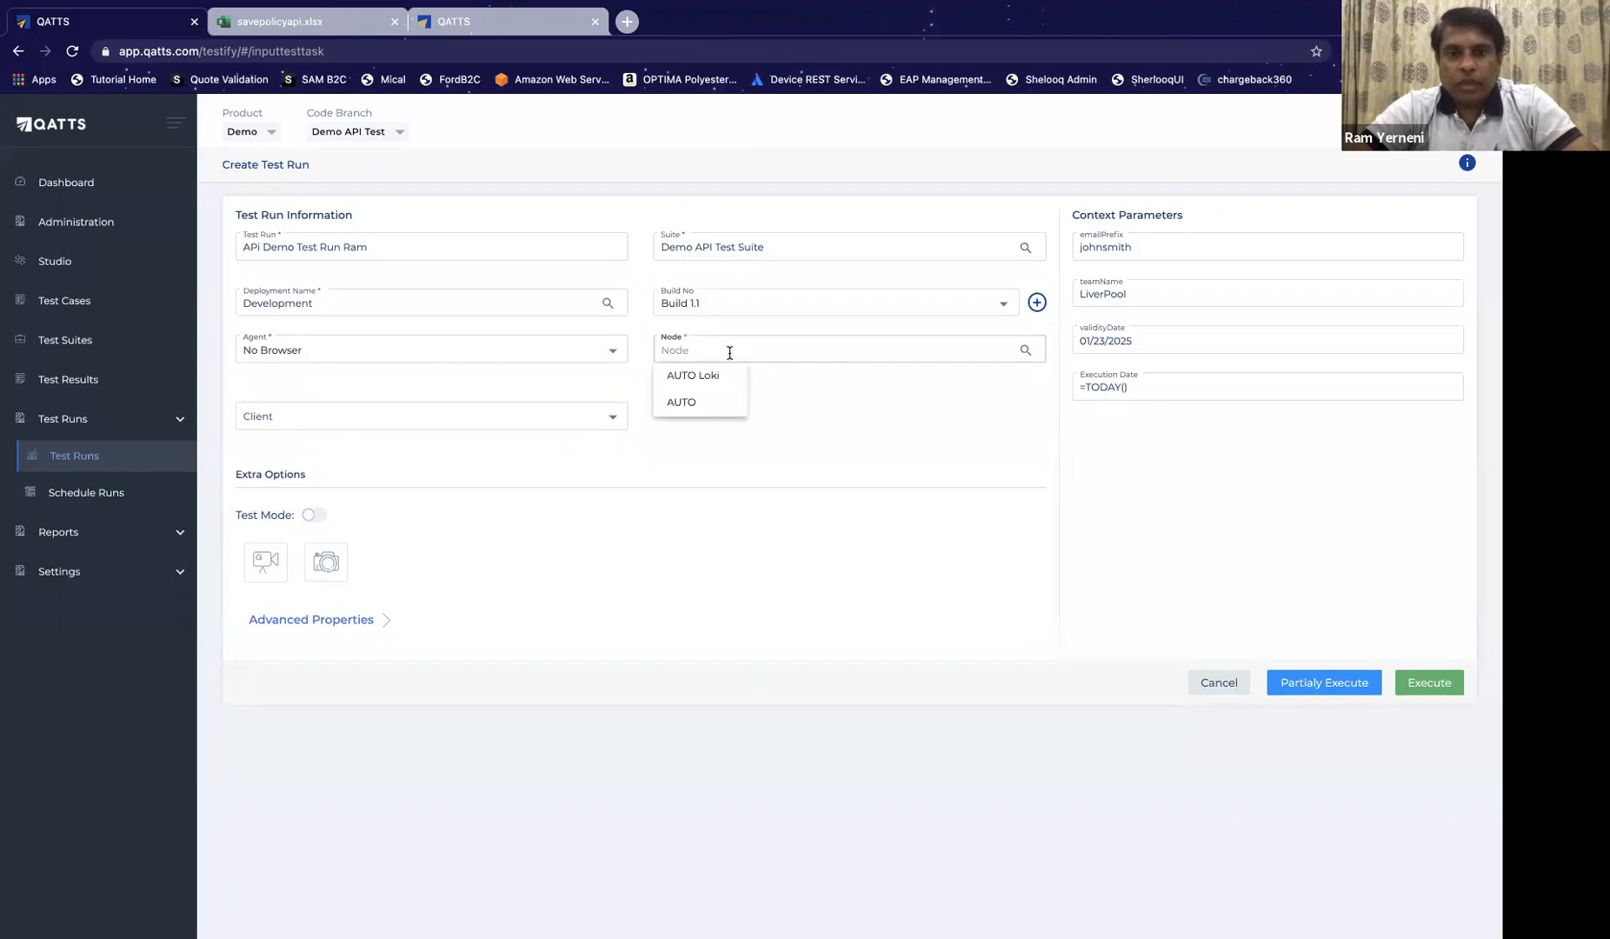
left_click(705, 404)
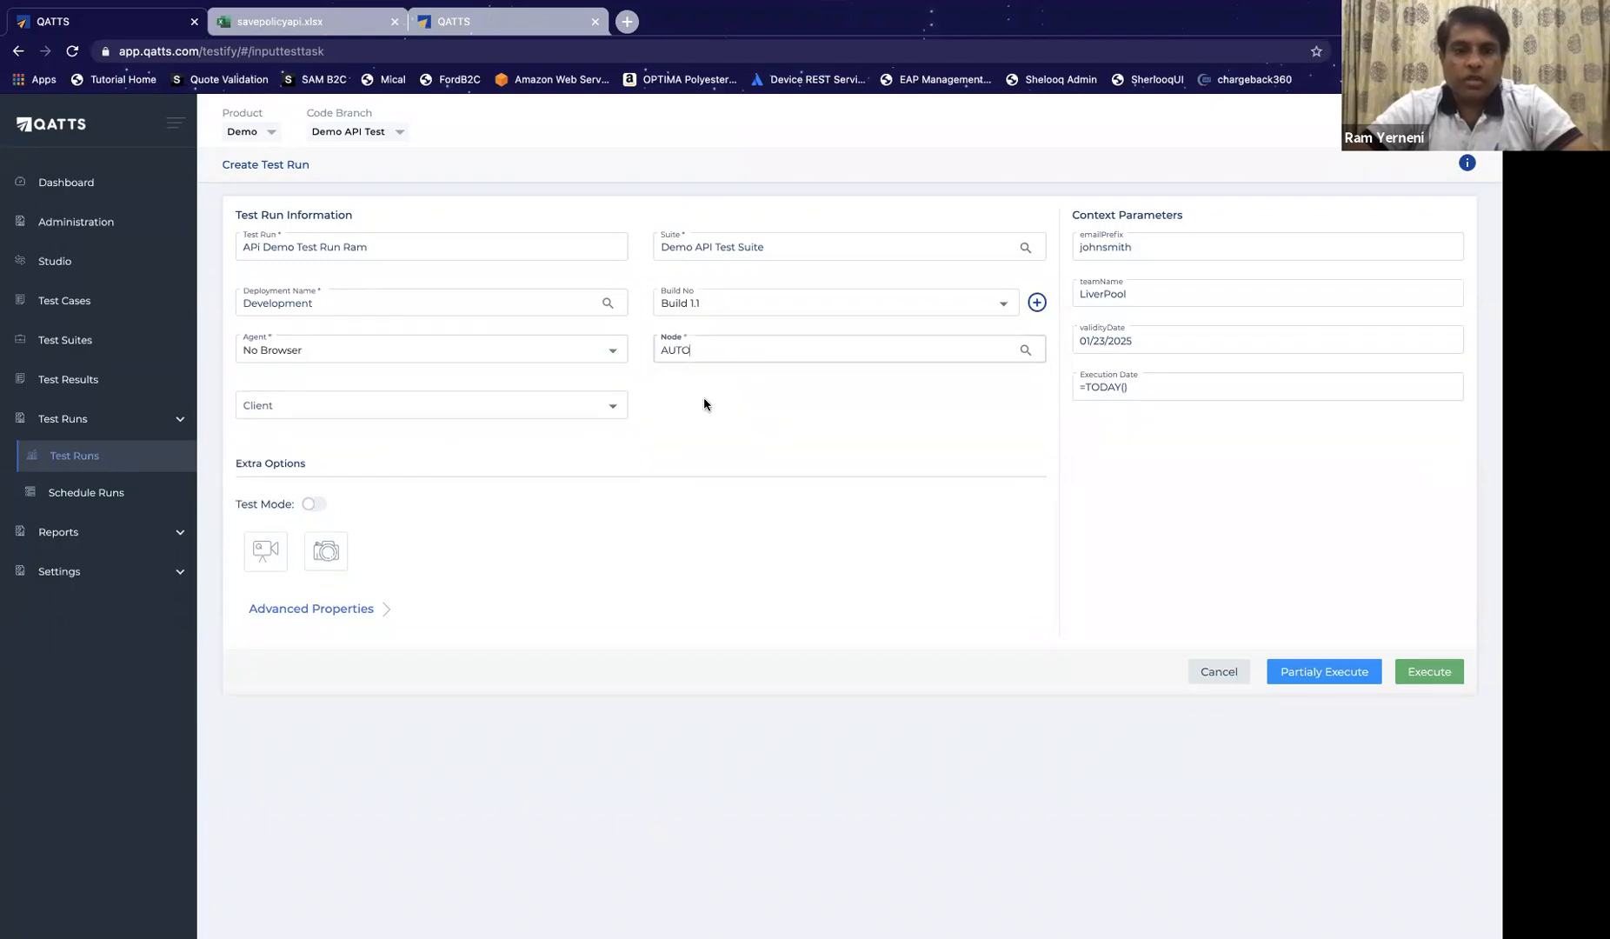
left_click(551, 414)
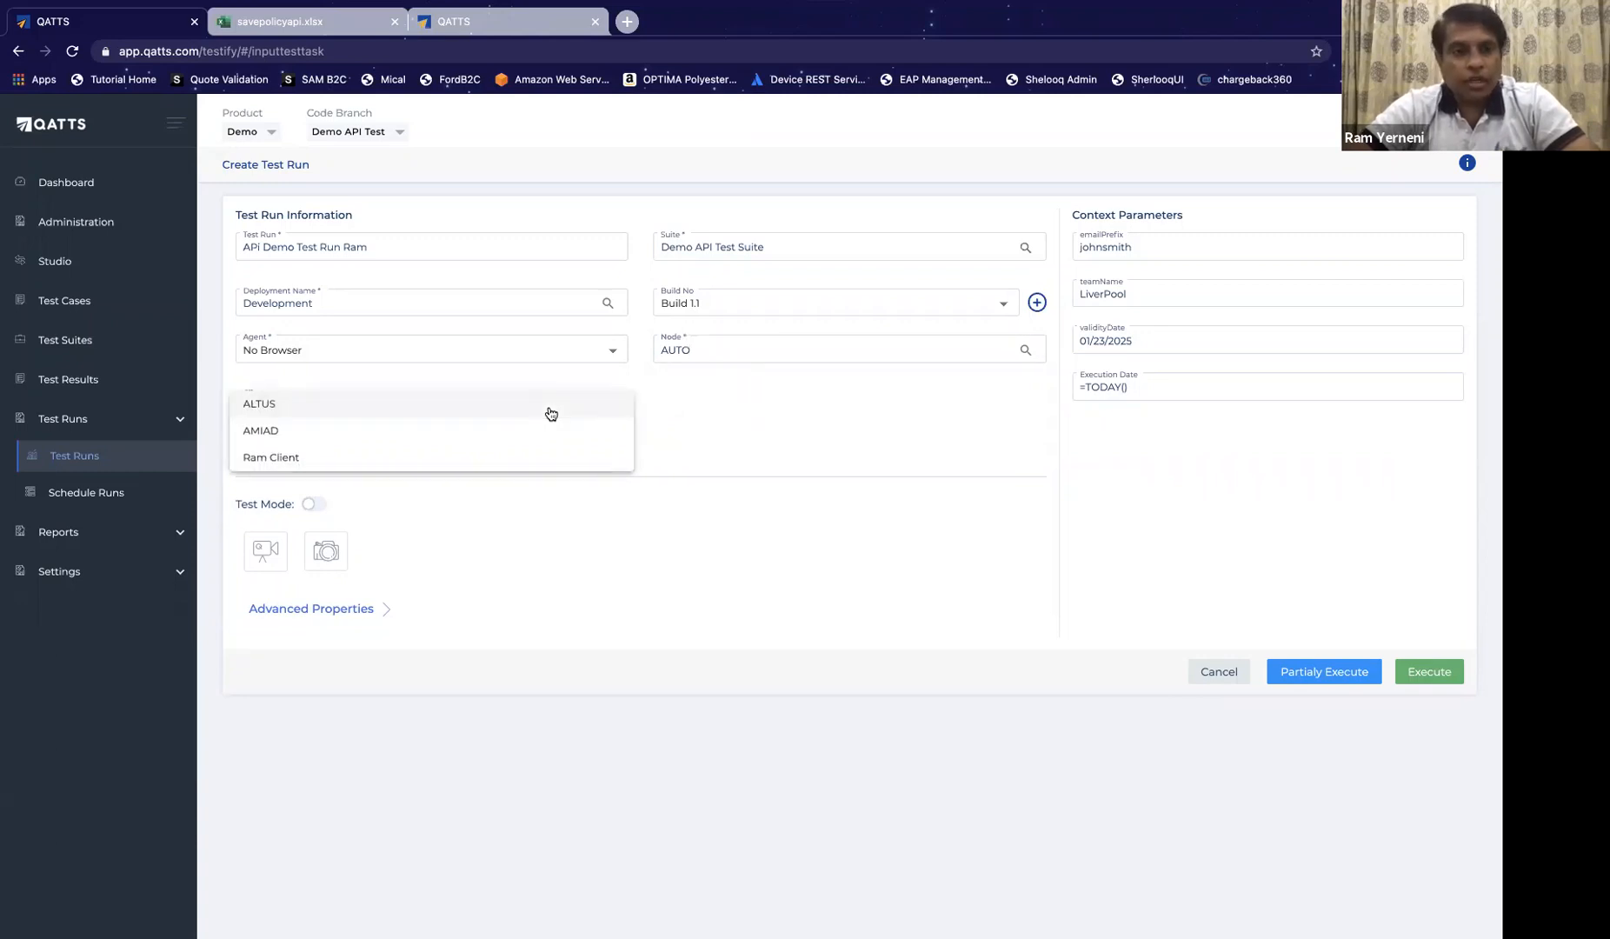
left_click(551, 414)
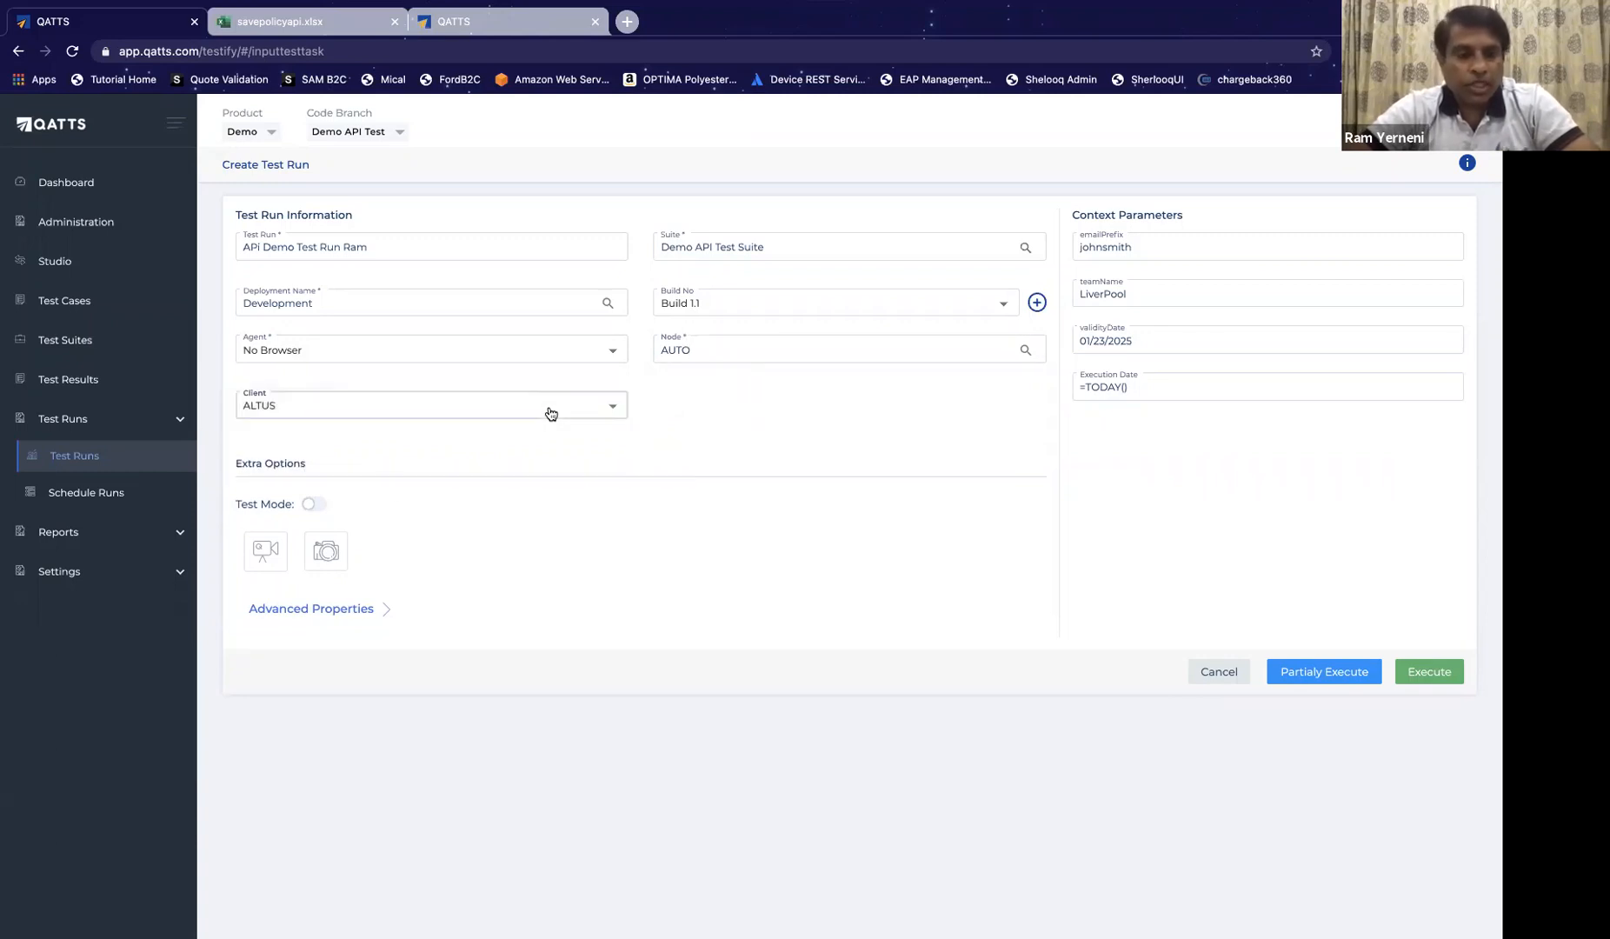
Step: Enable Test Mode for the test run and execute it
left_click(315, 505)
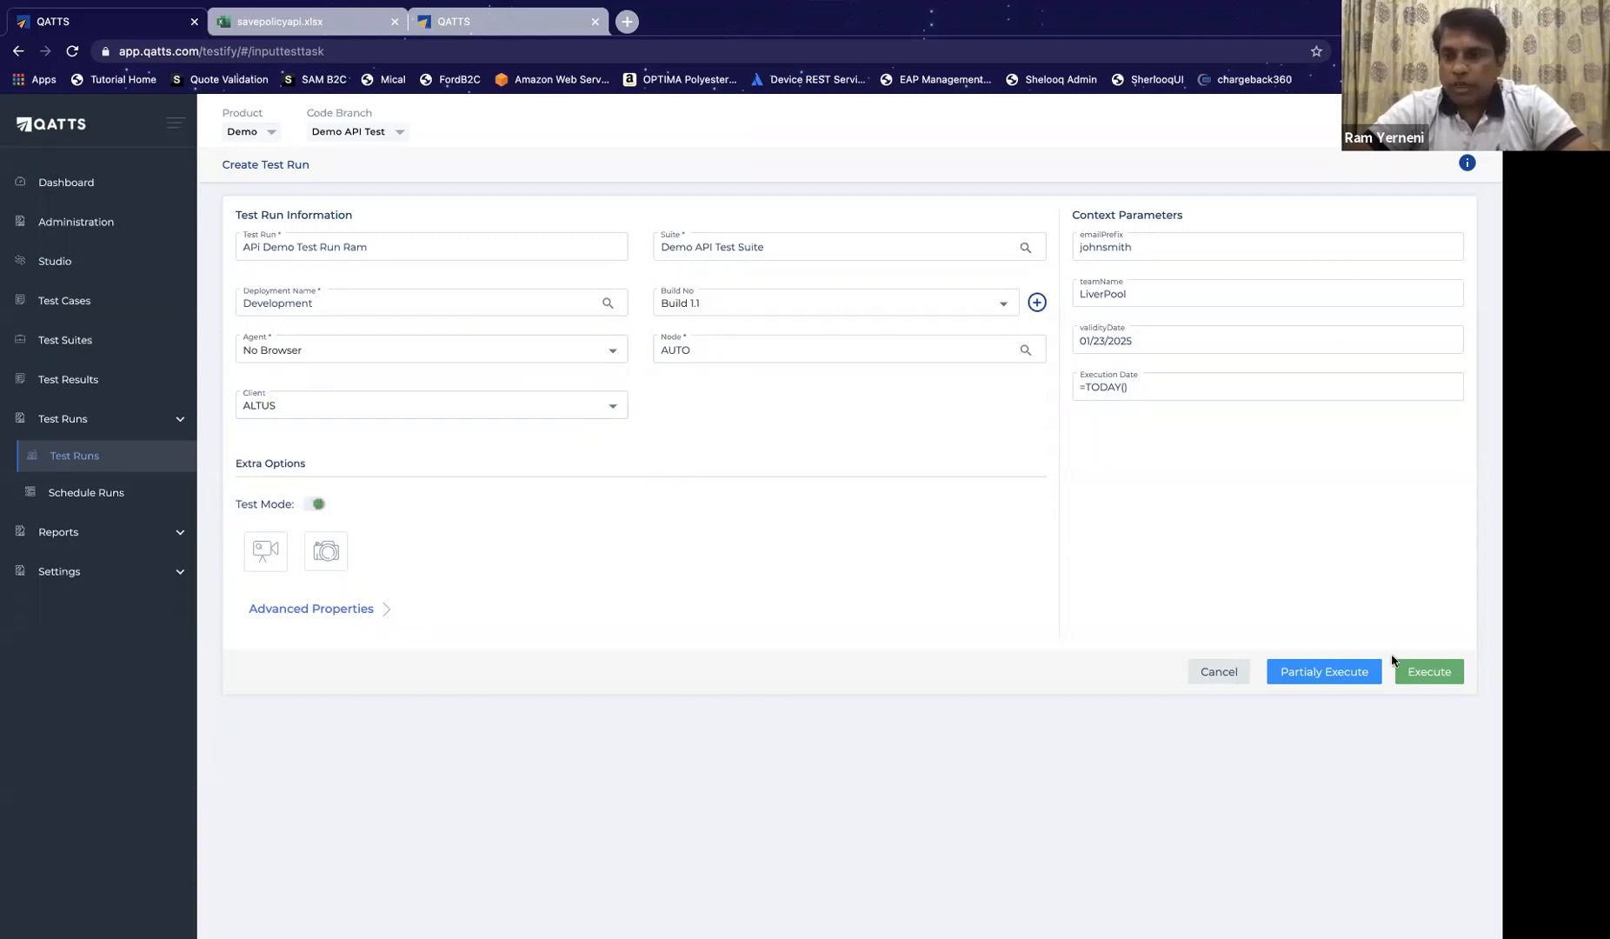
left_click(1430, 672)
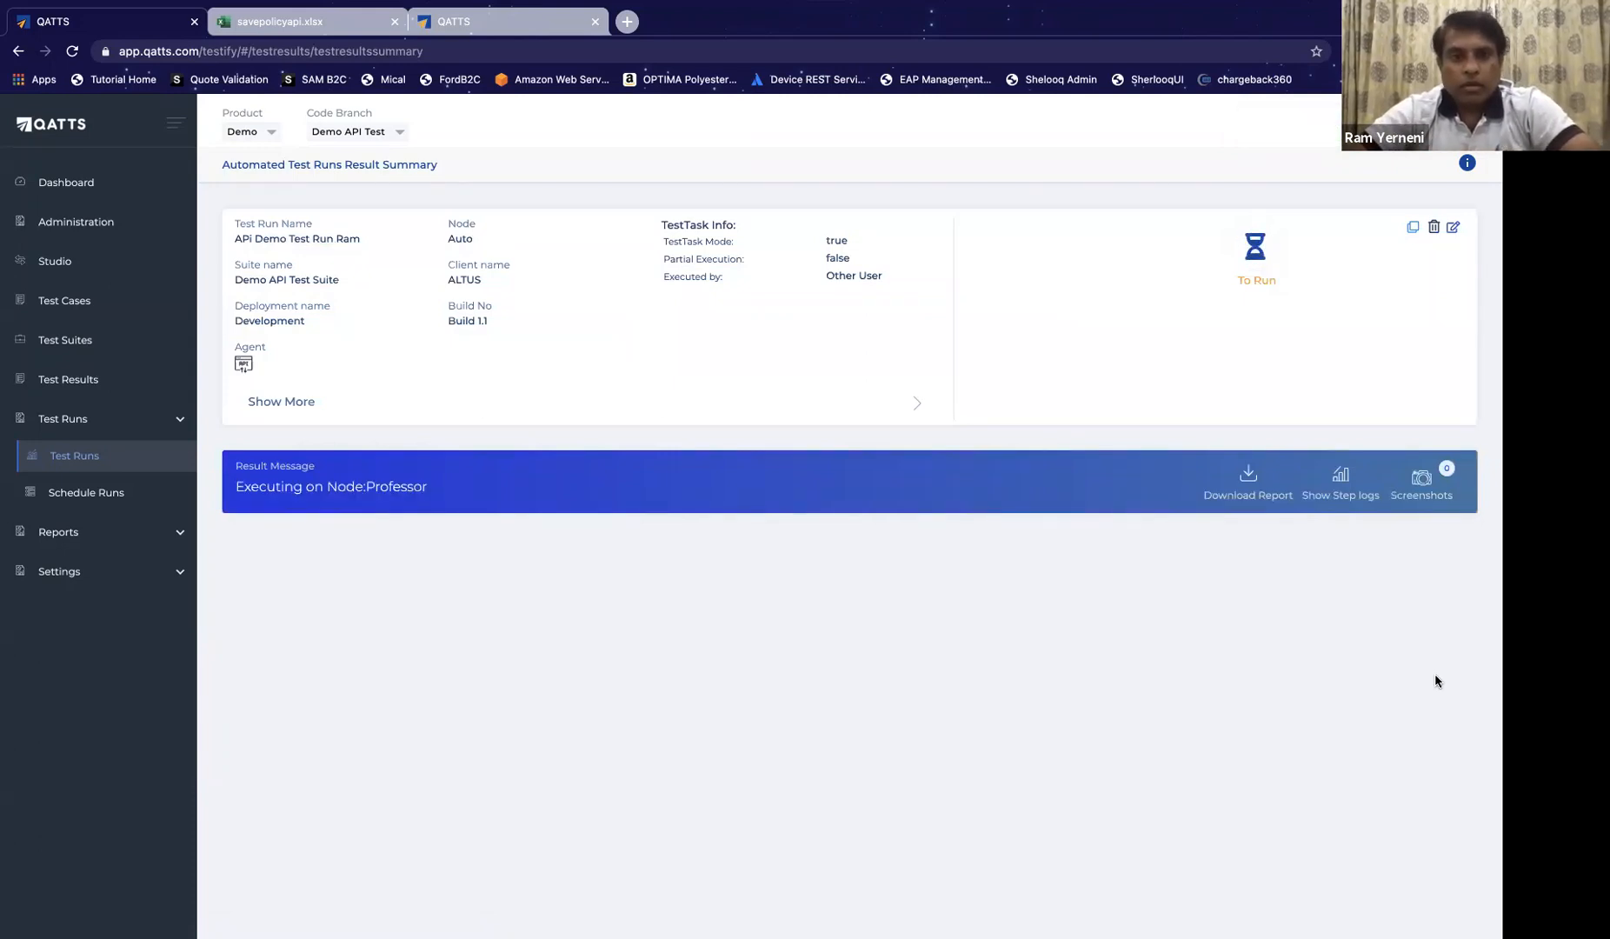
Step: Examine the test run's live execution logs for both eligibility test cases, and hide the logs to review the result summary
double_click(406, 485)
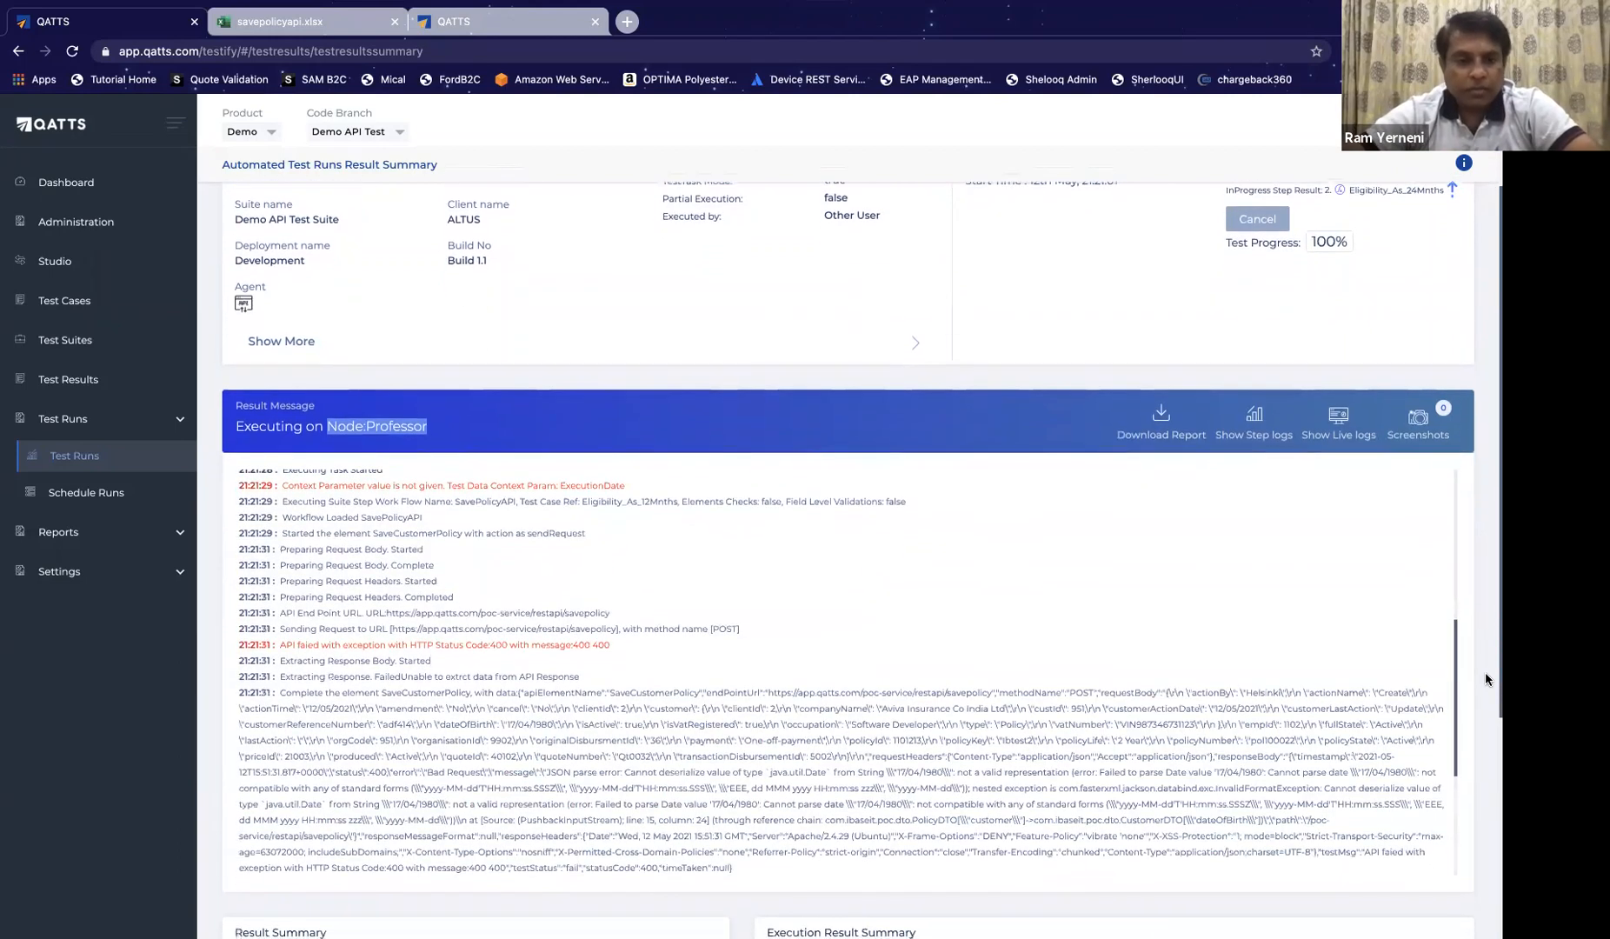
scroll(1486, 679, "down", 4)
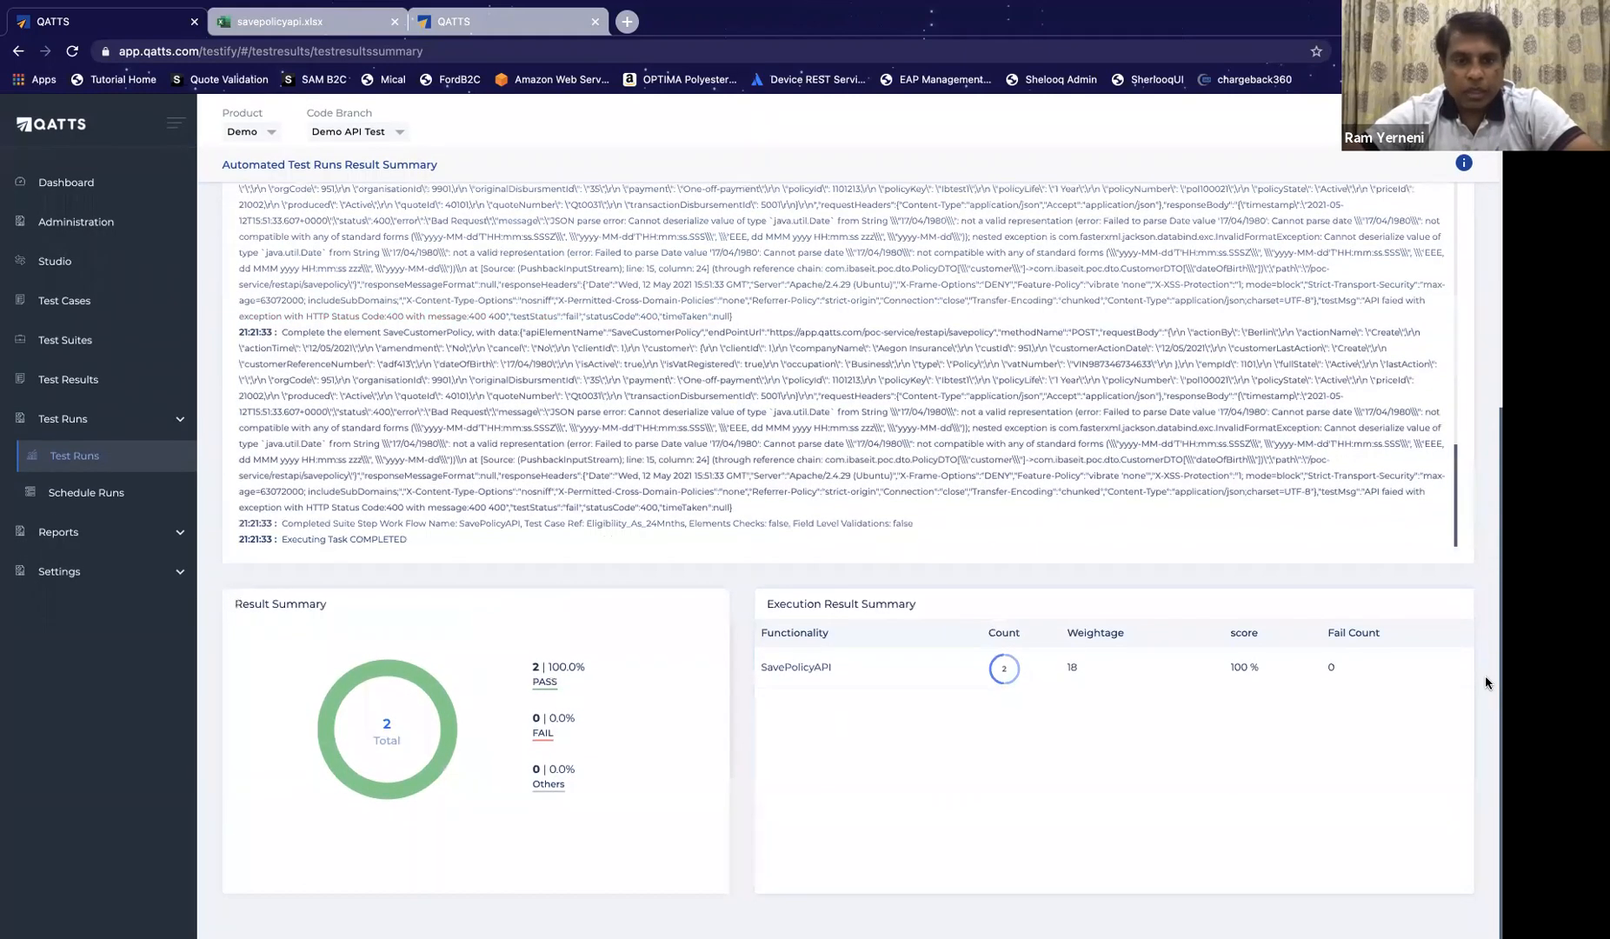
scroll(1484, 675, "up", 5)
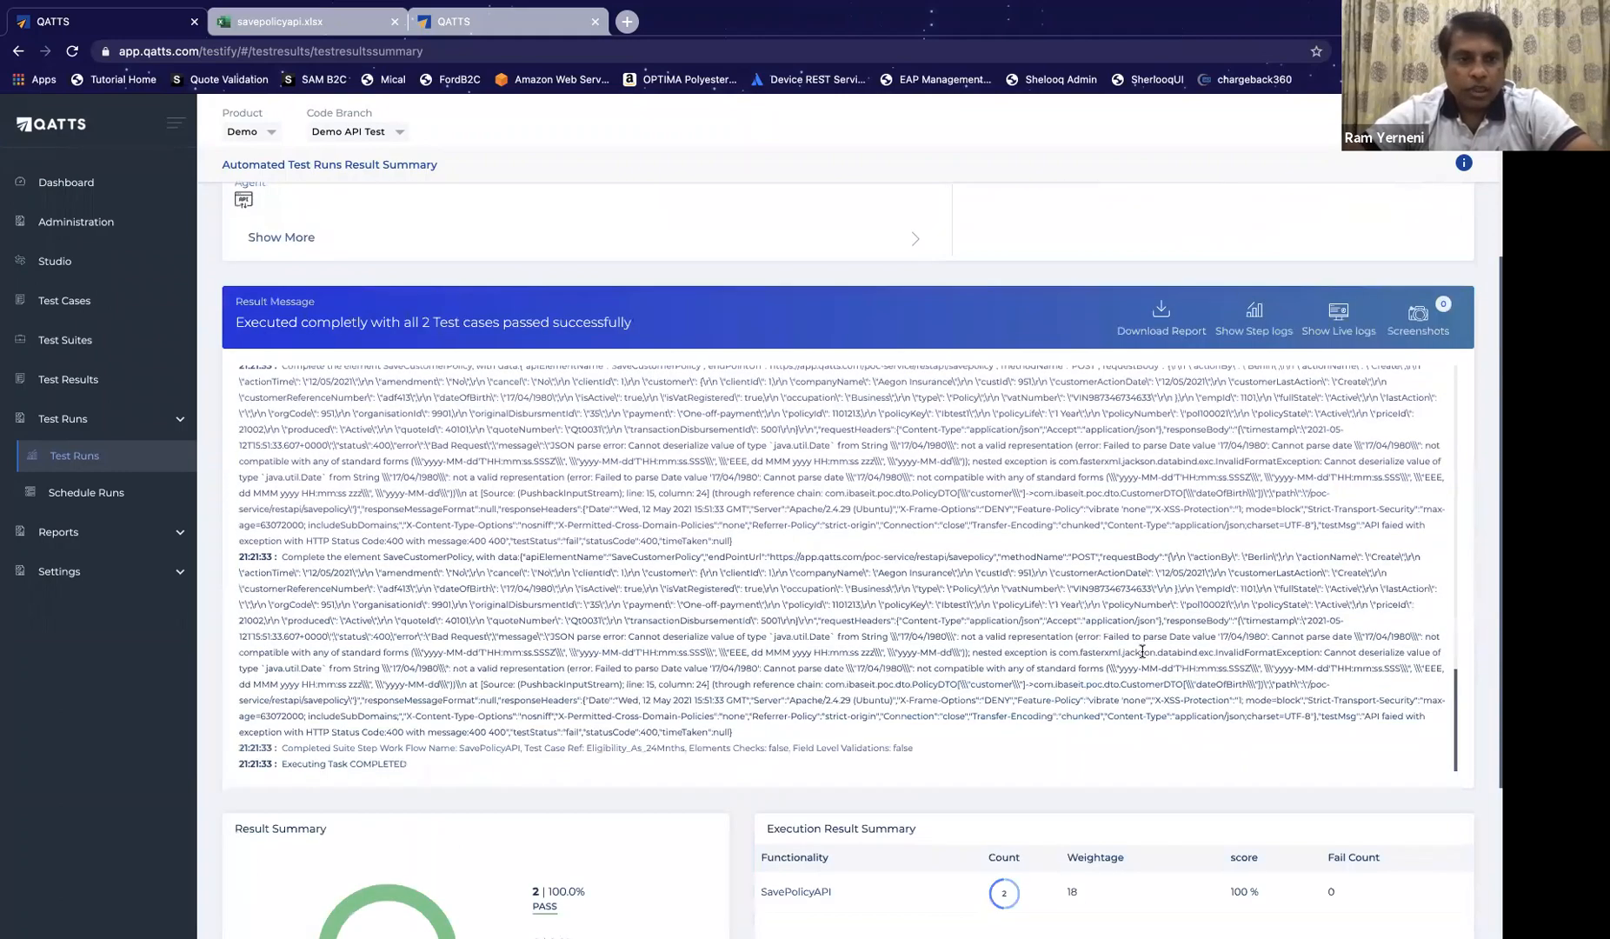
scroll(1146, 658, "up", 5)
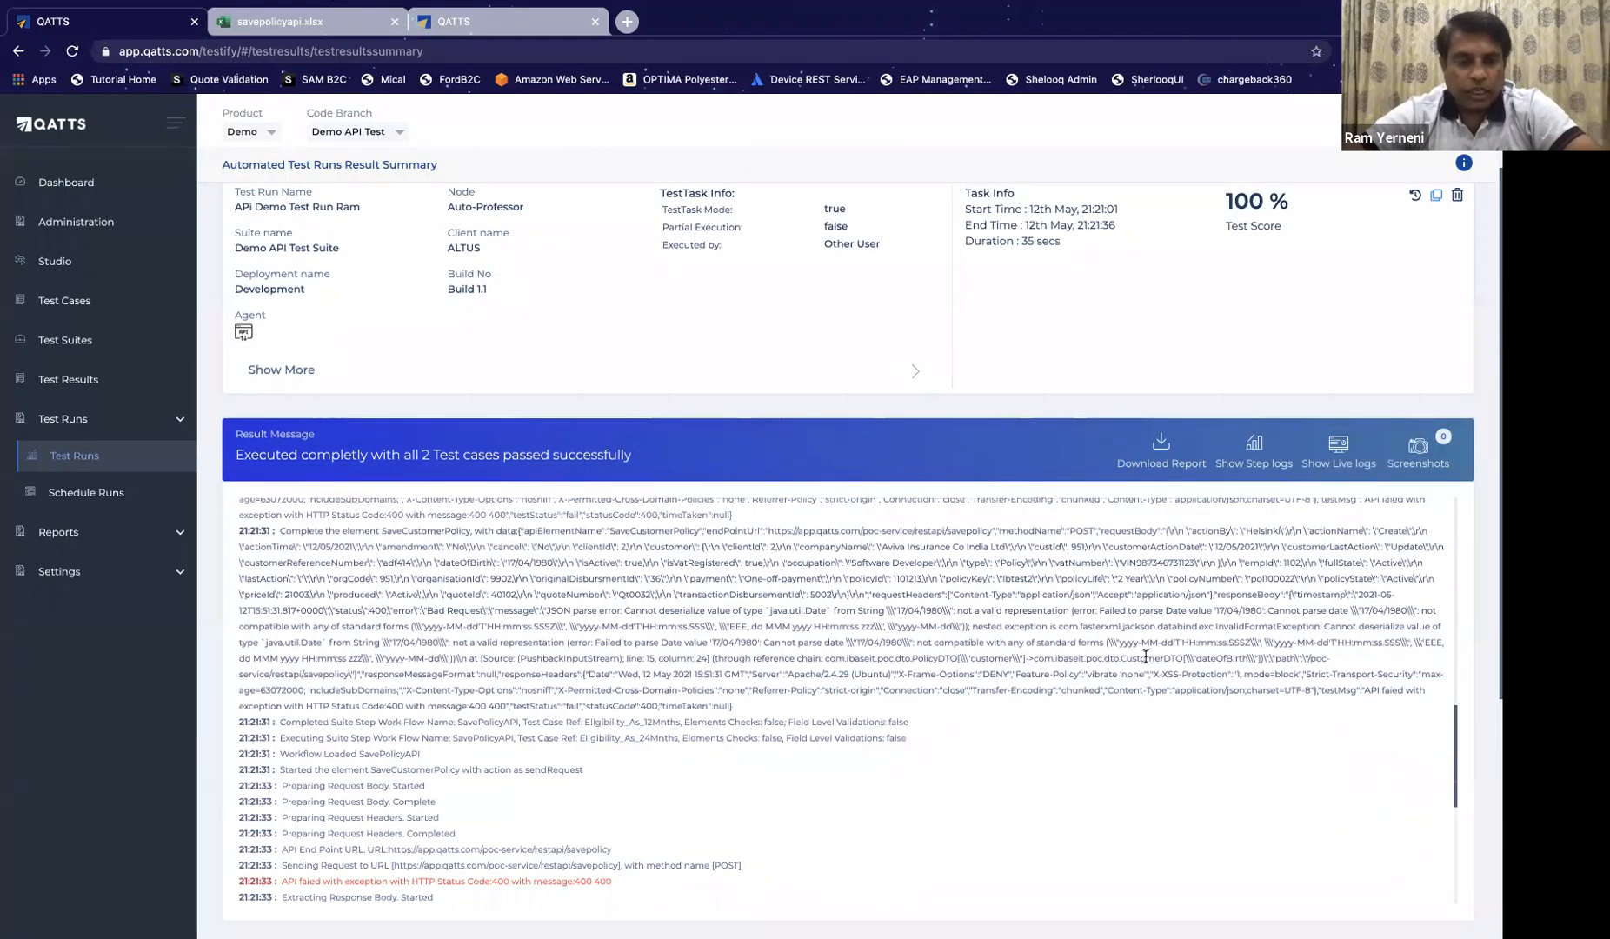
scroll(1145, 660, "up", 5)
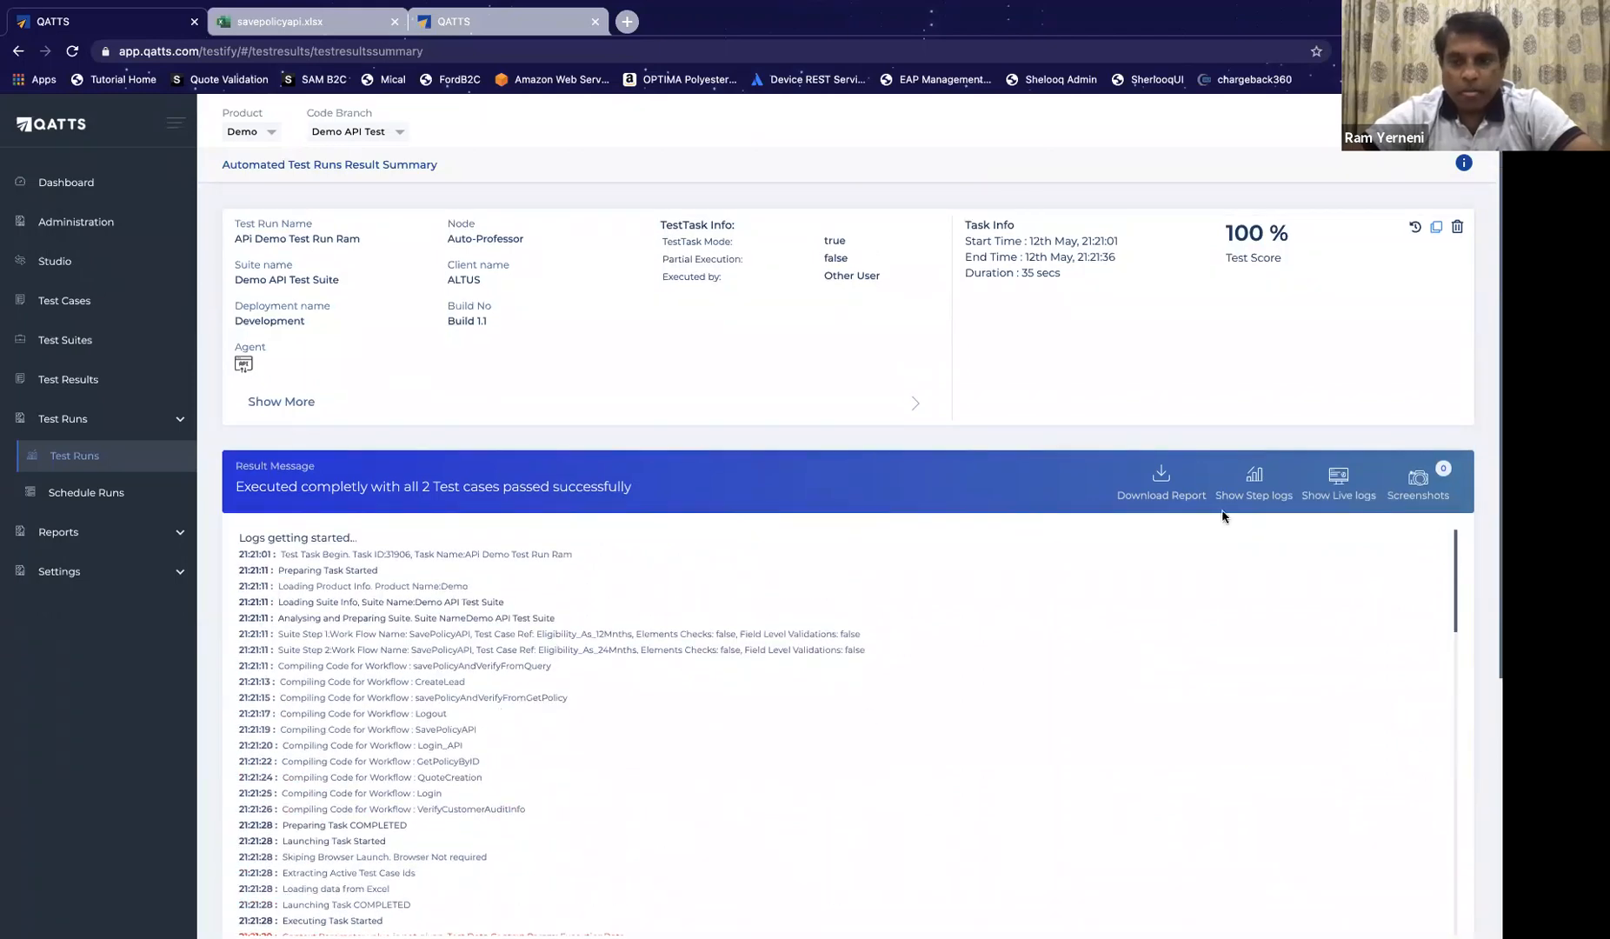
scroll(1149, 645, "down", 1)
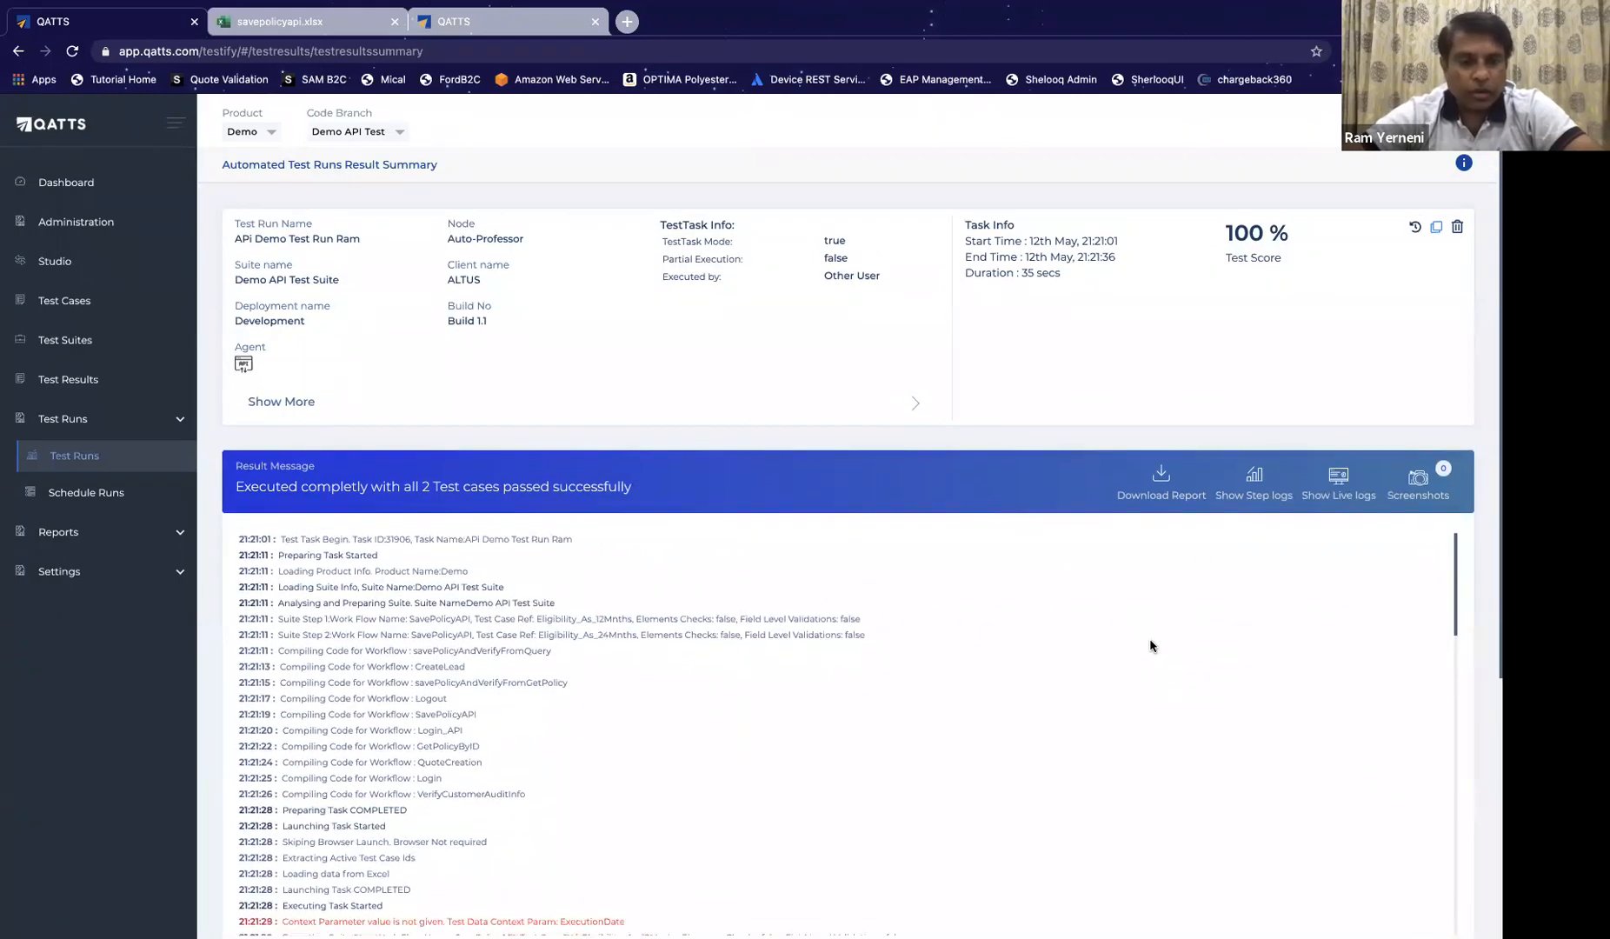
scroll(1149, 640, "down", 3)
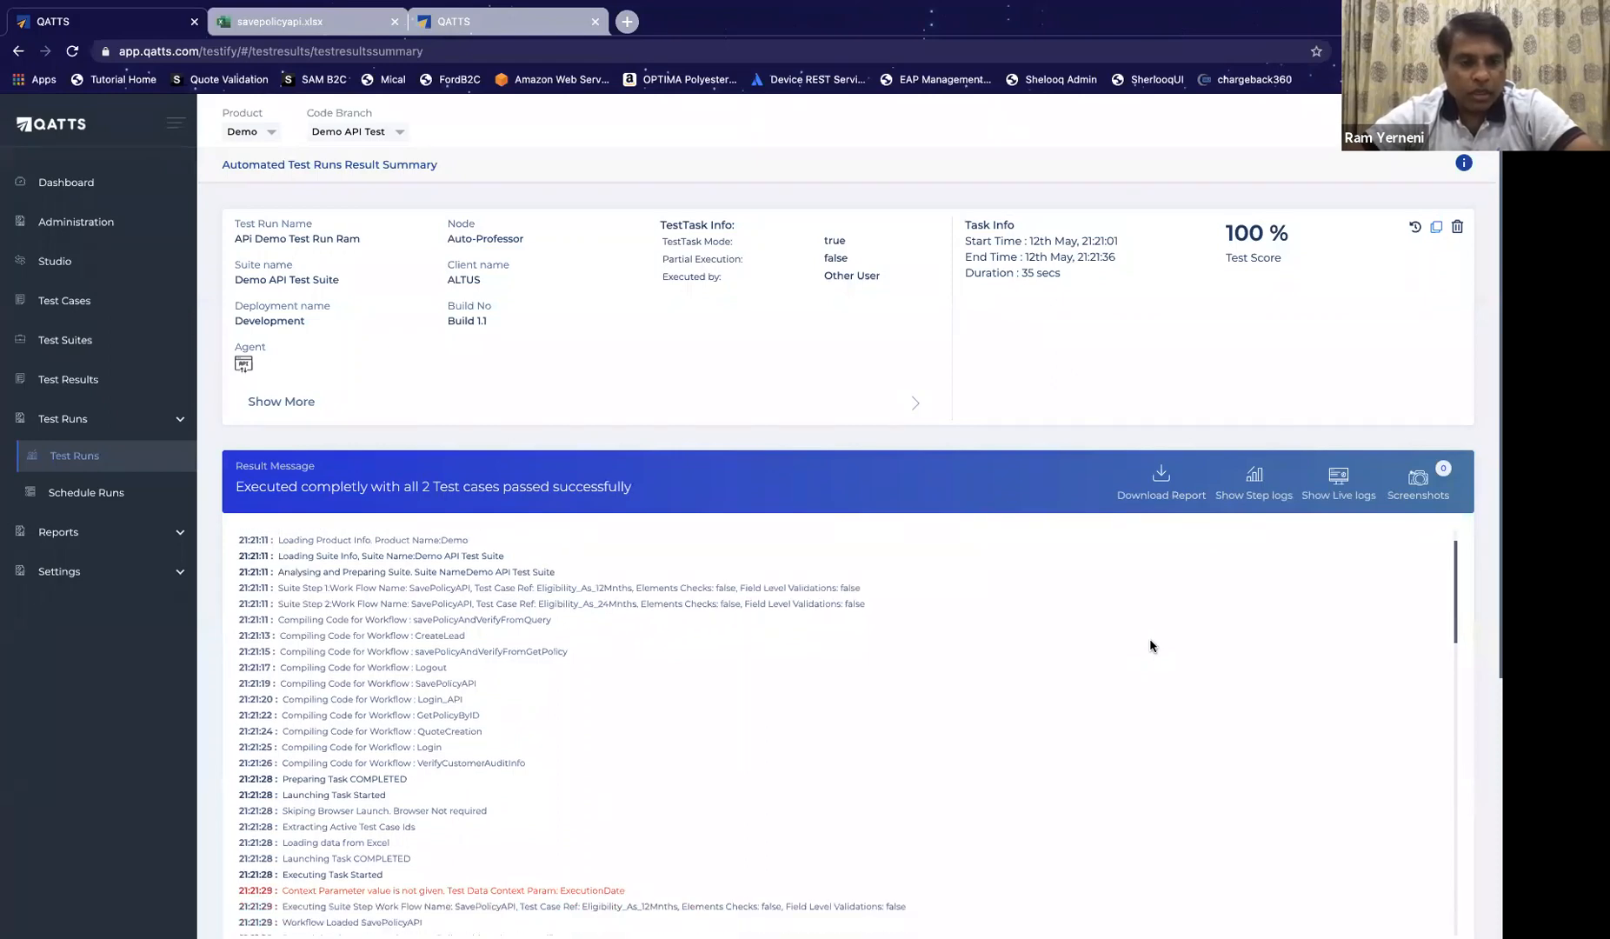
scroll(451, 798, "down", 5)
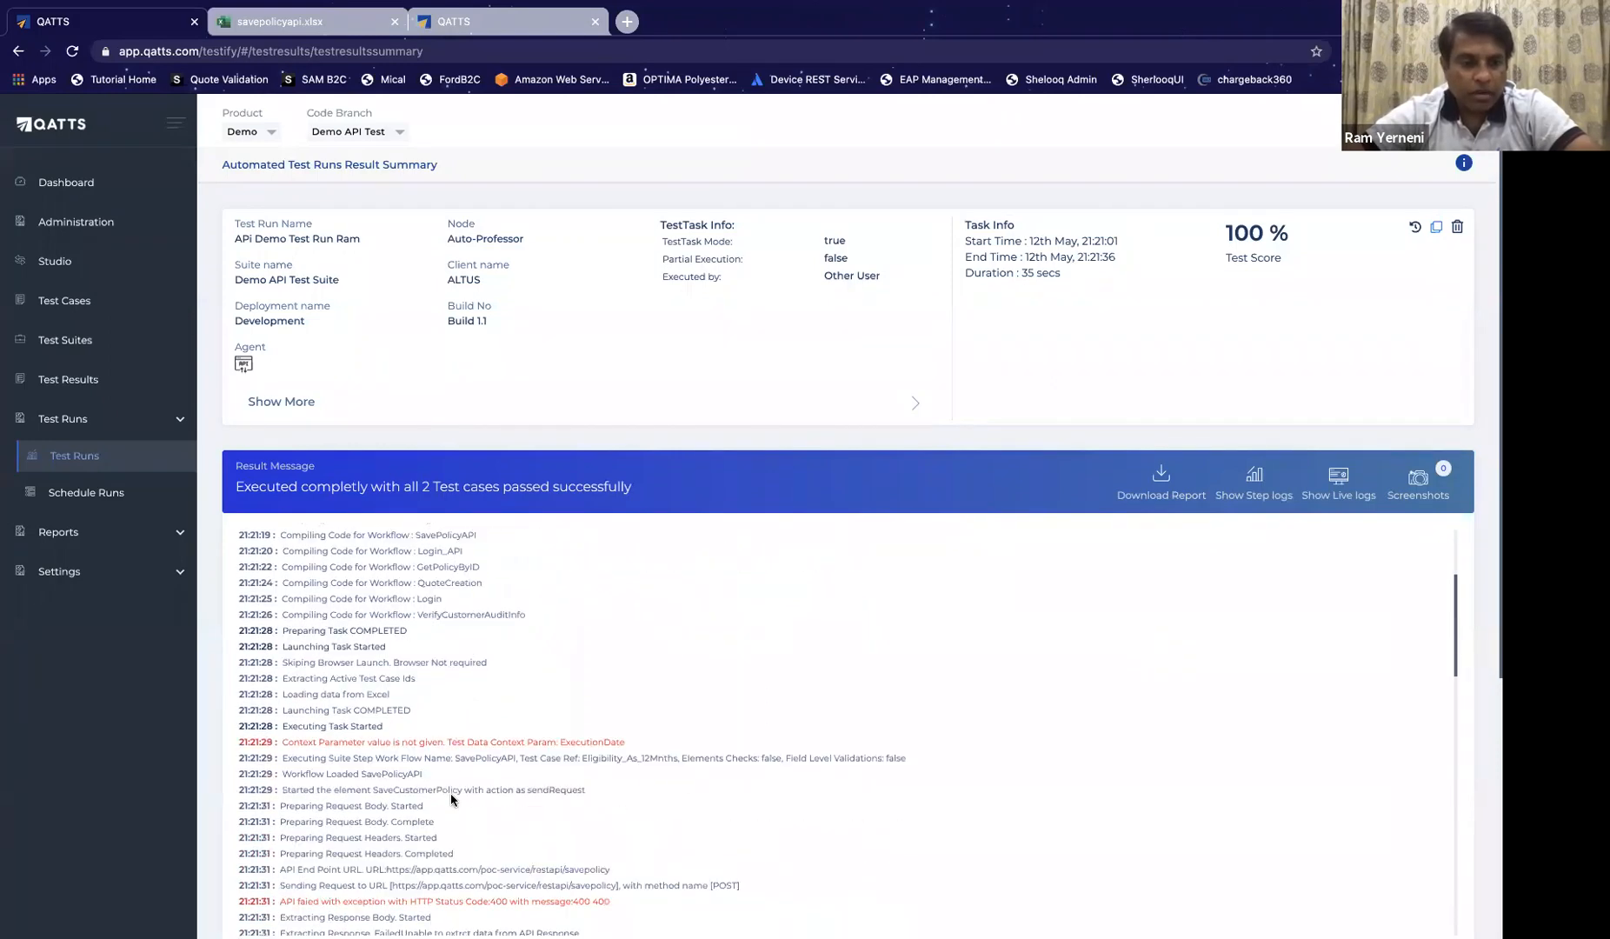
scroll(451, 798, "down", 4)
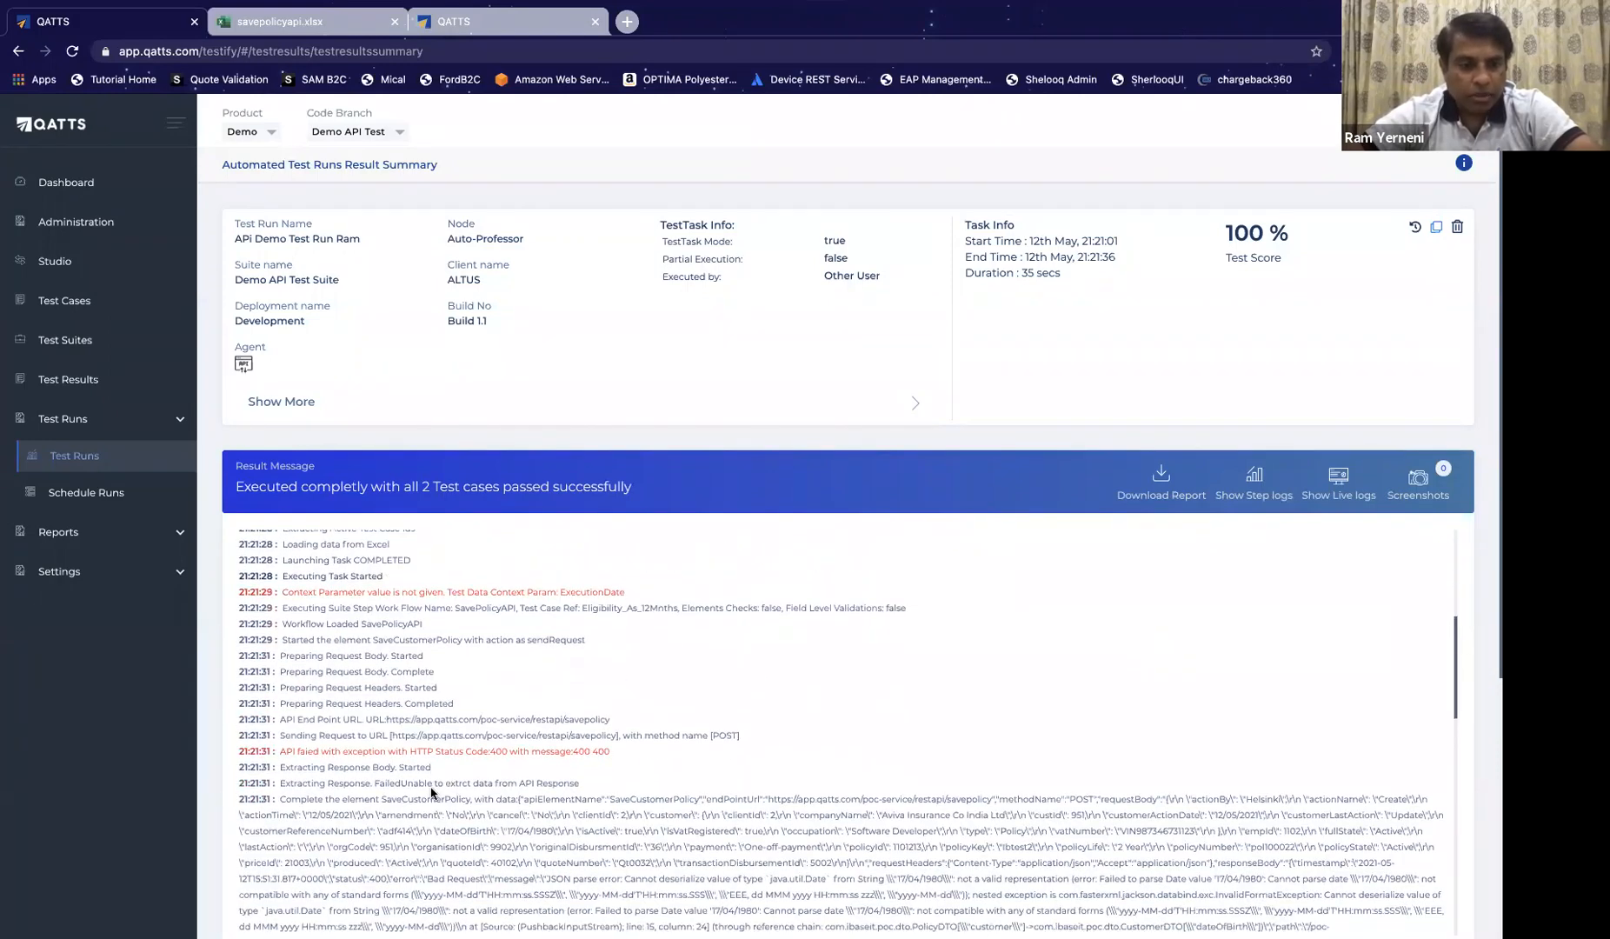
scroll(396, 776, "down", 1)
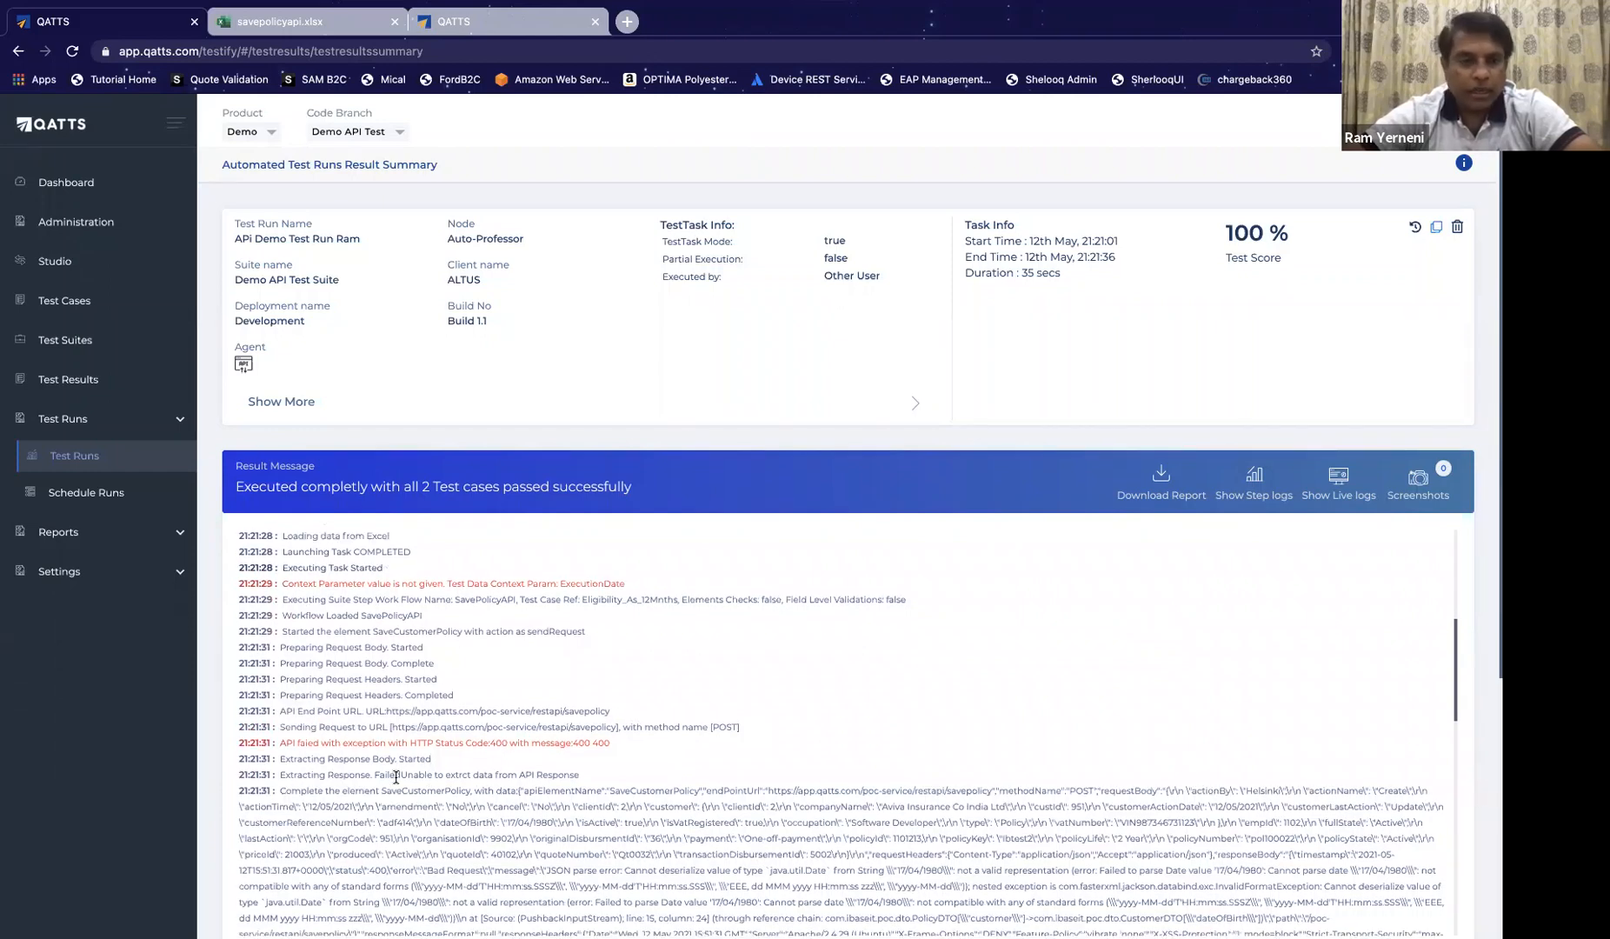
left_click(1339, 483)
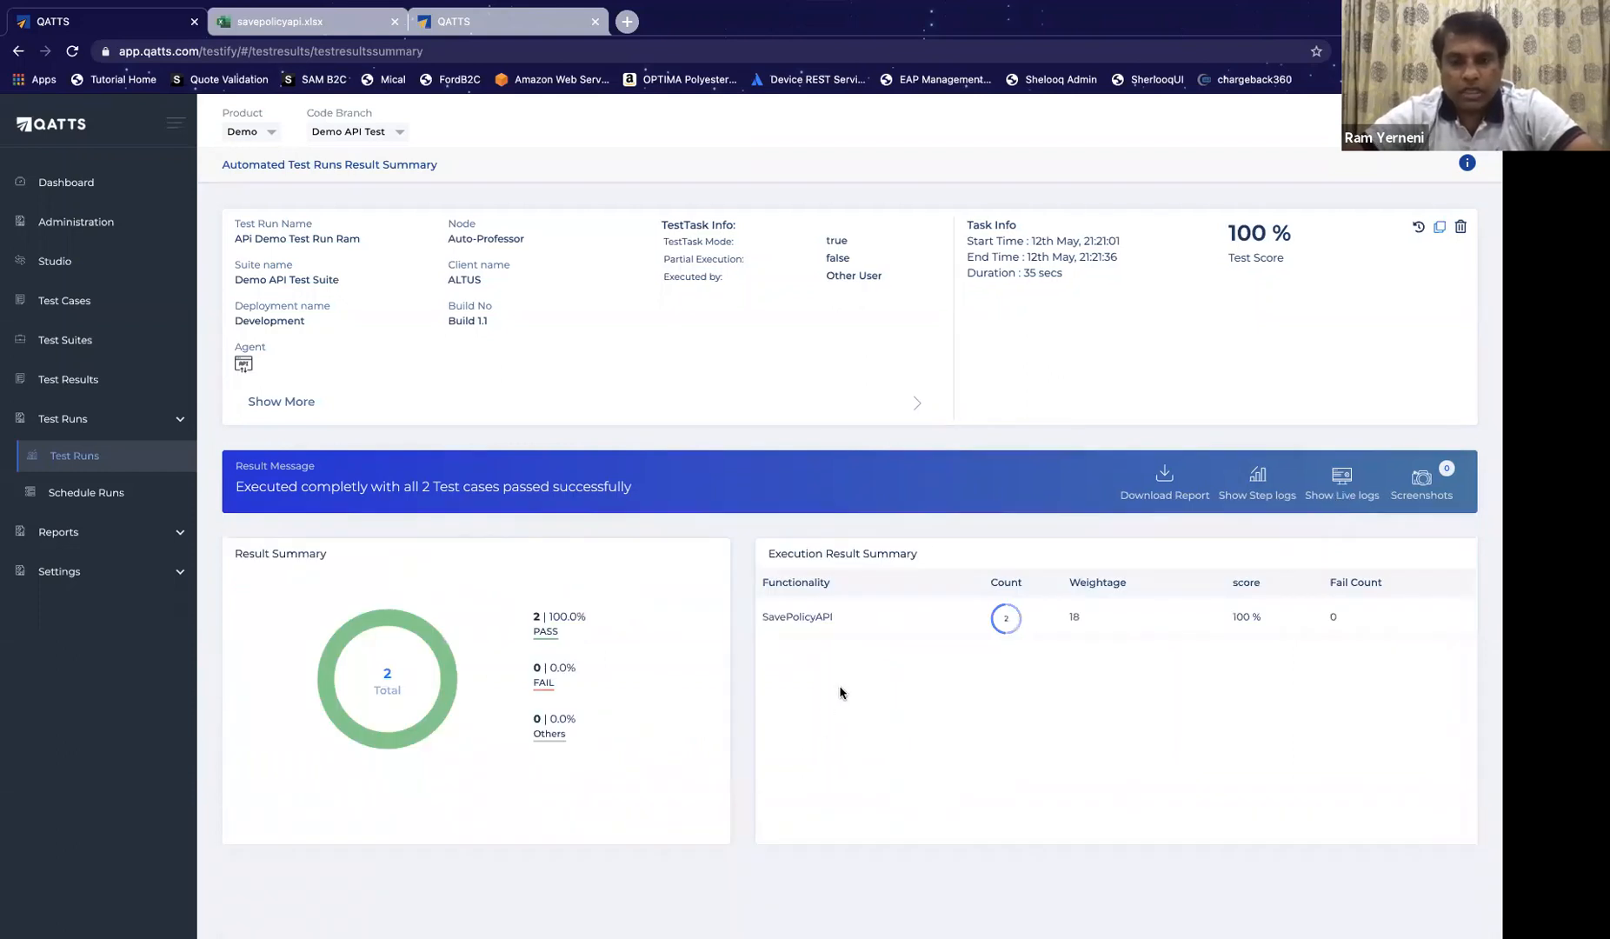
scroll(841, 693, "down", 1)
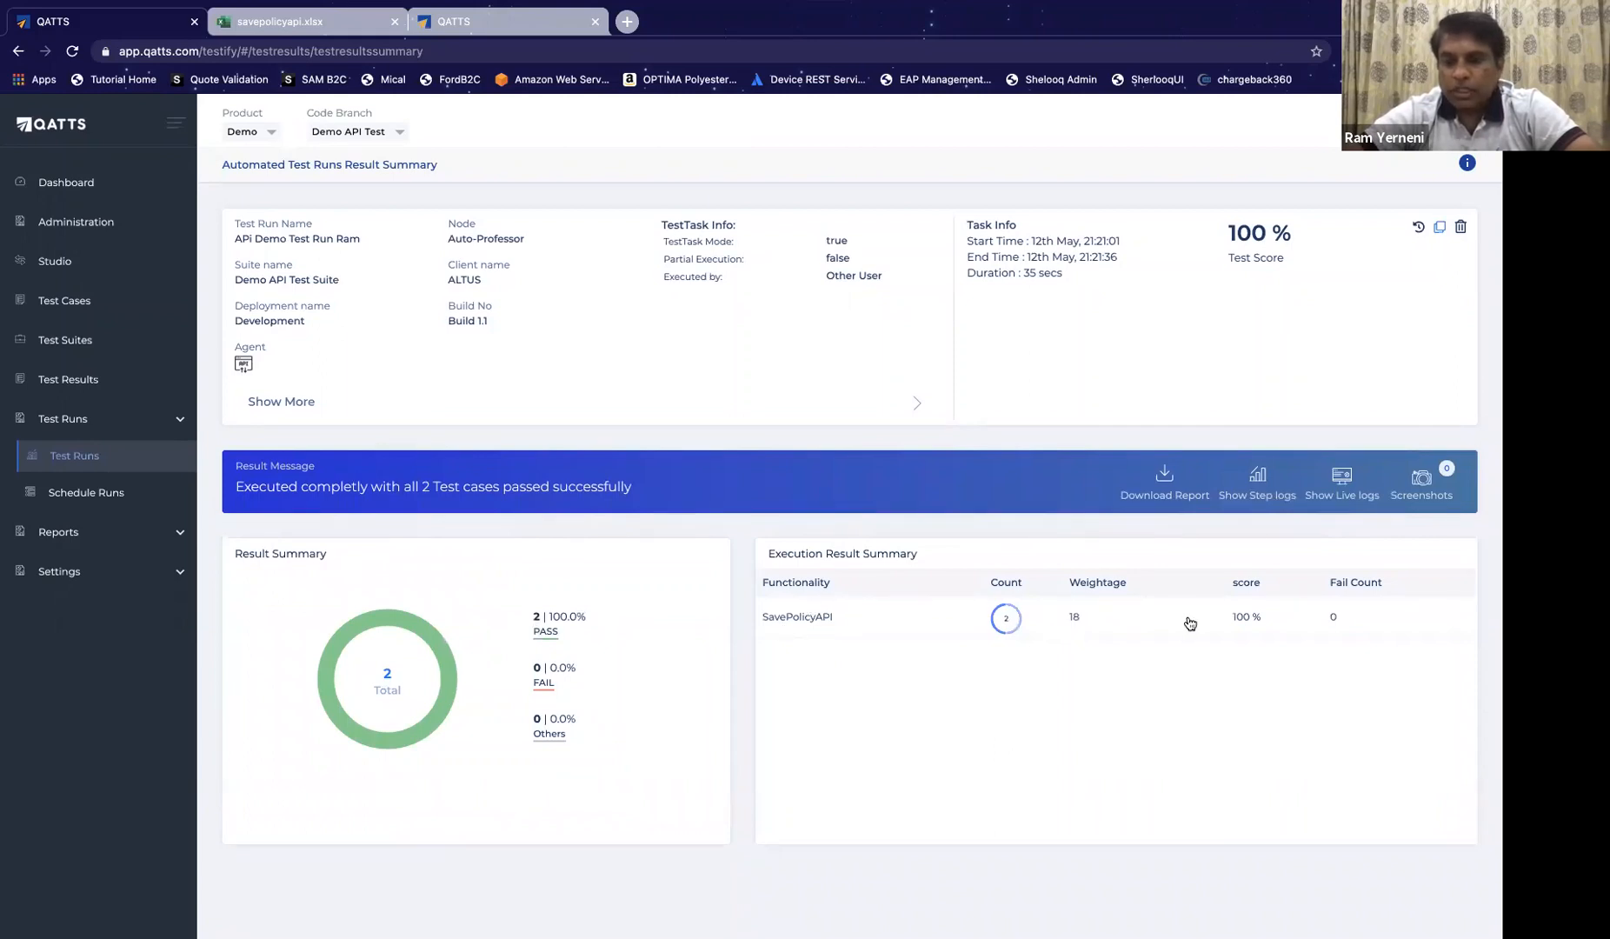
Step: Show the test run's step logs and view the action log of the SaveCustomerPolicy request for Eligibility_As_12Mnths
left_click(1252, 493)
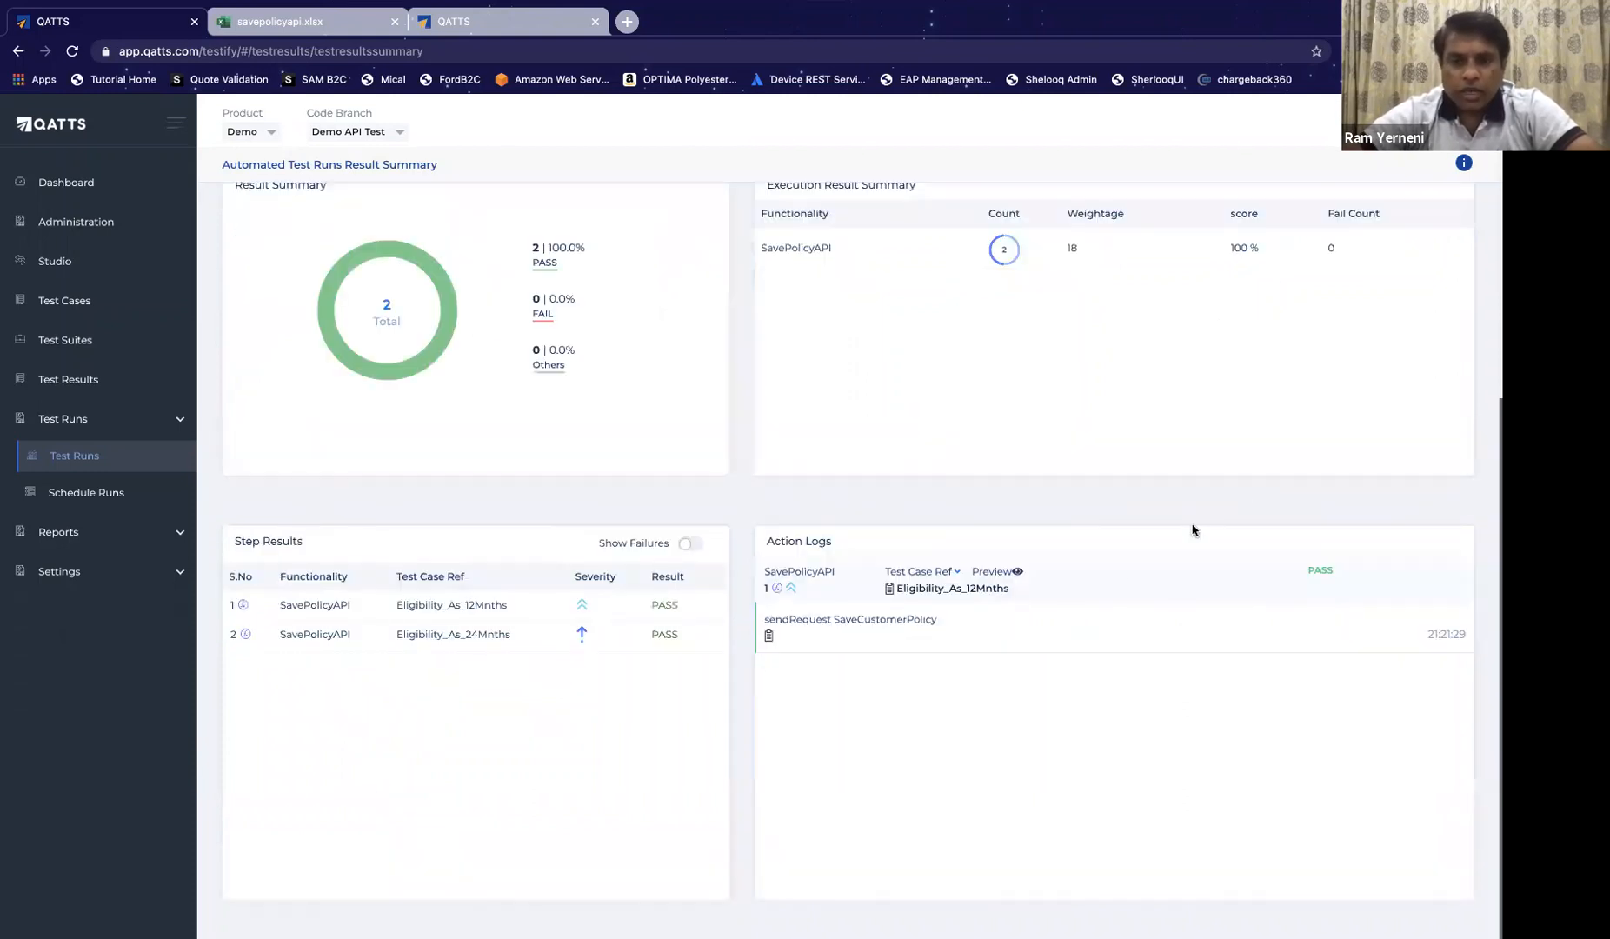
left_click(422, 613)
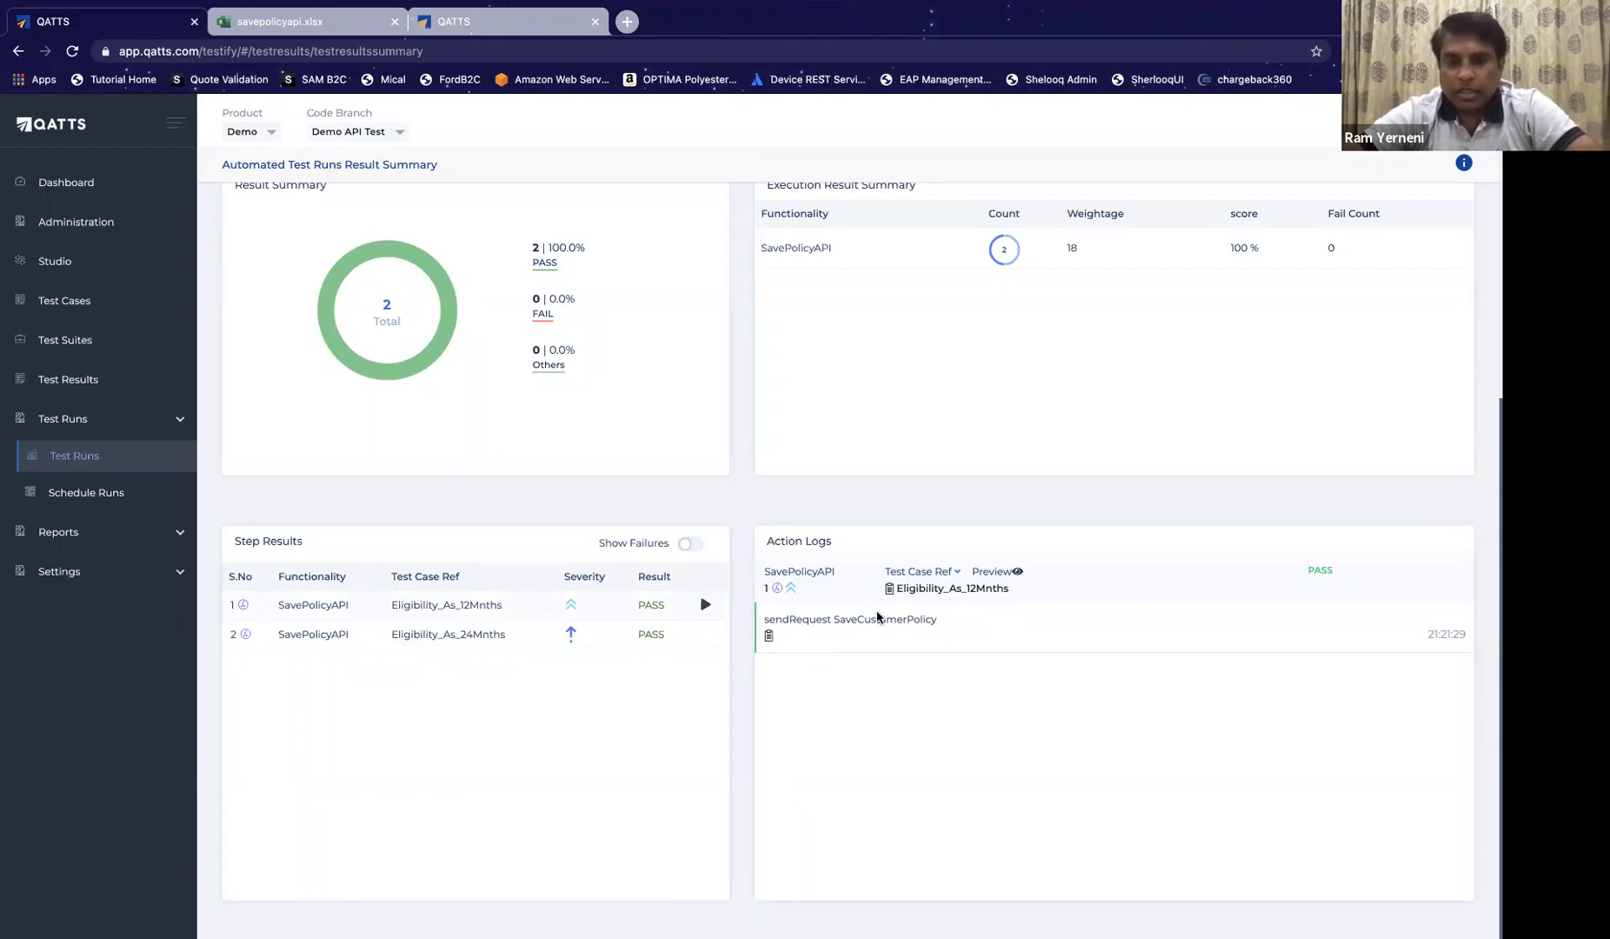
left_click(773, 627)
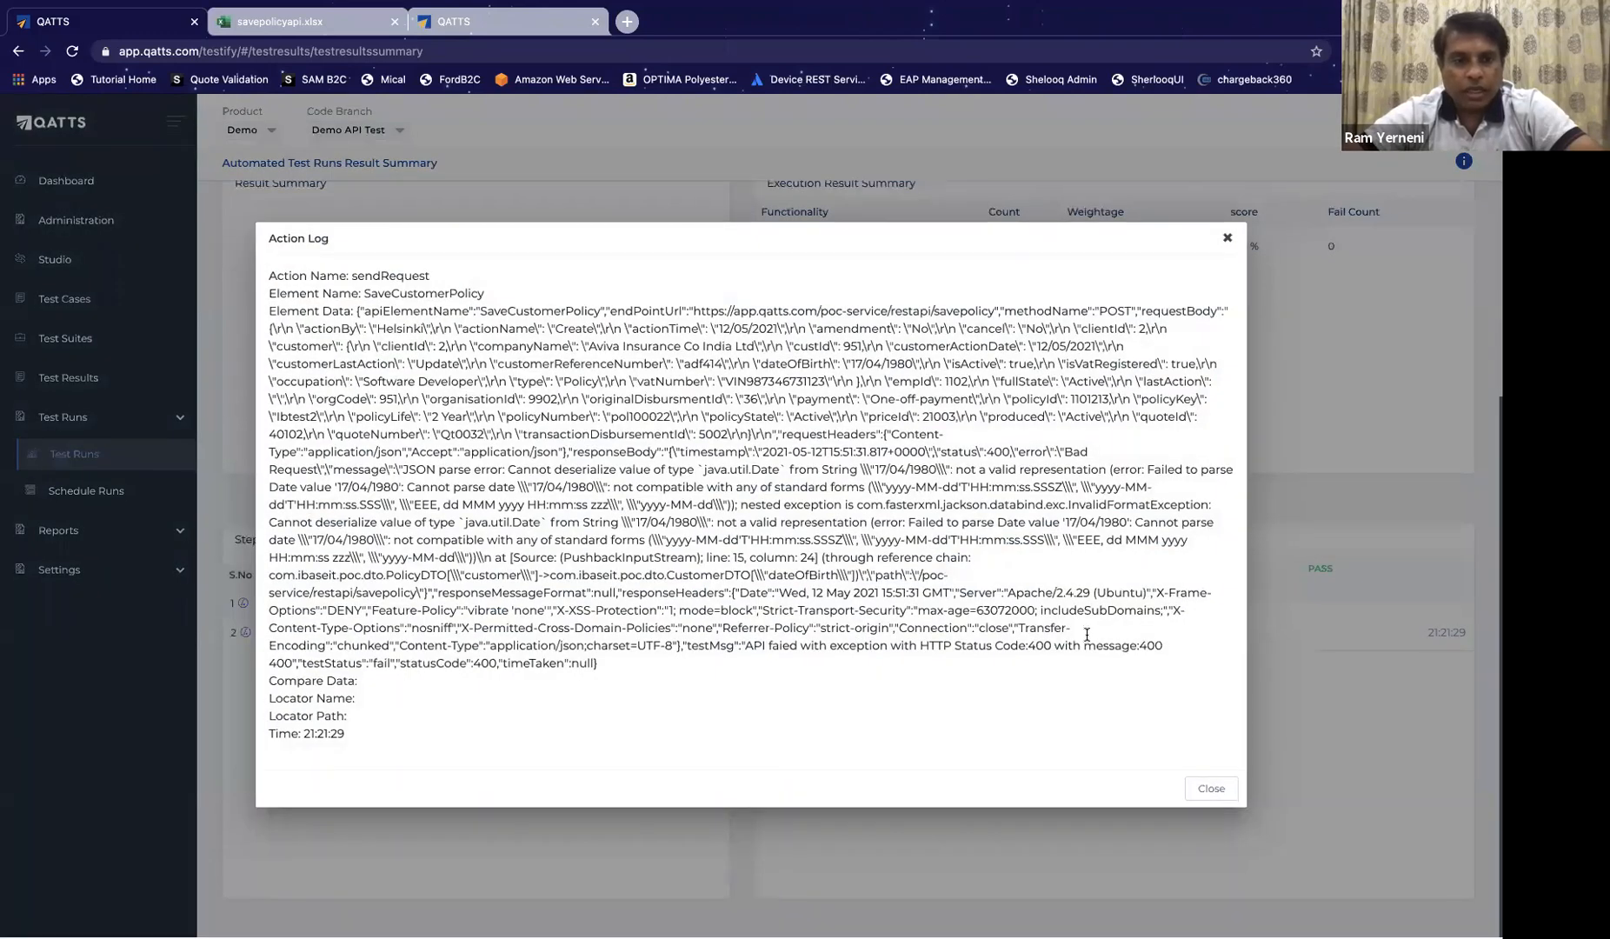
left_click(1212, 791)
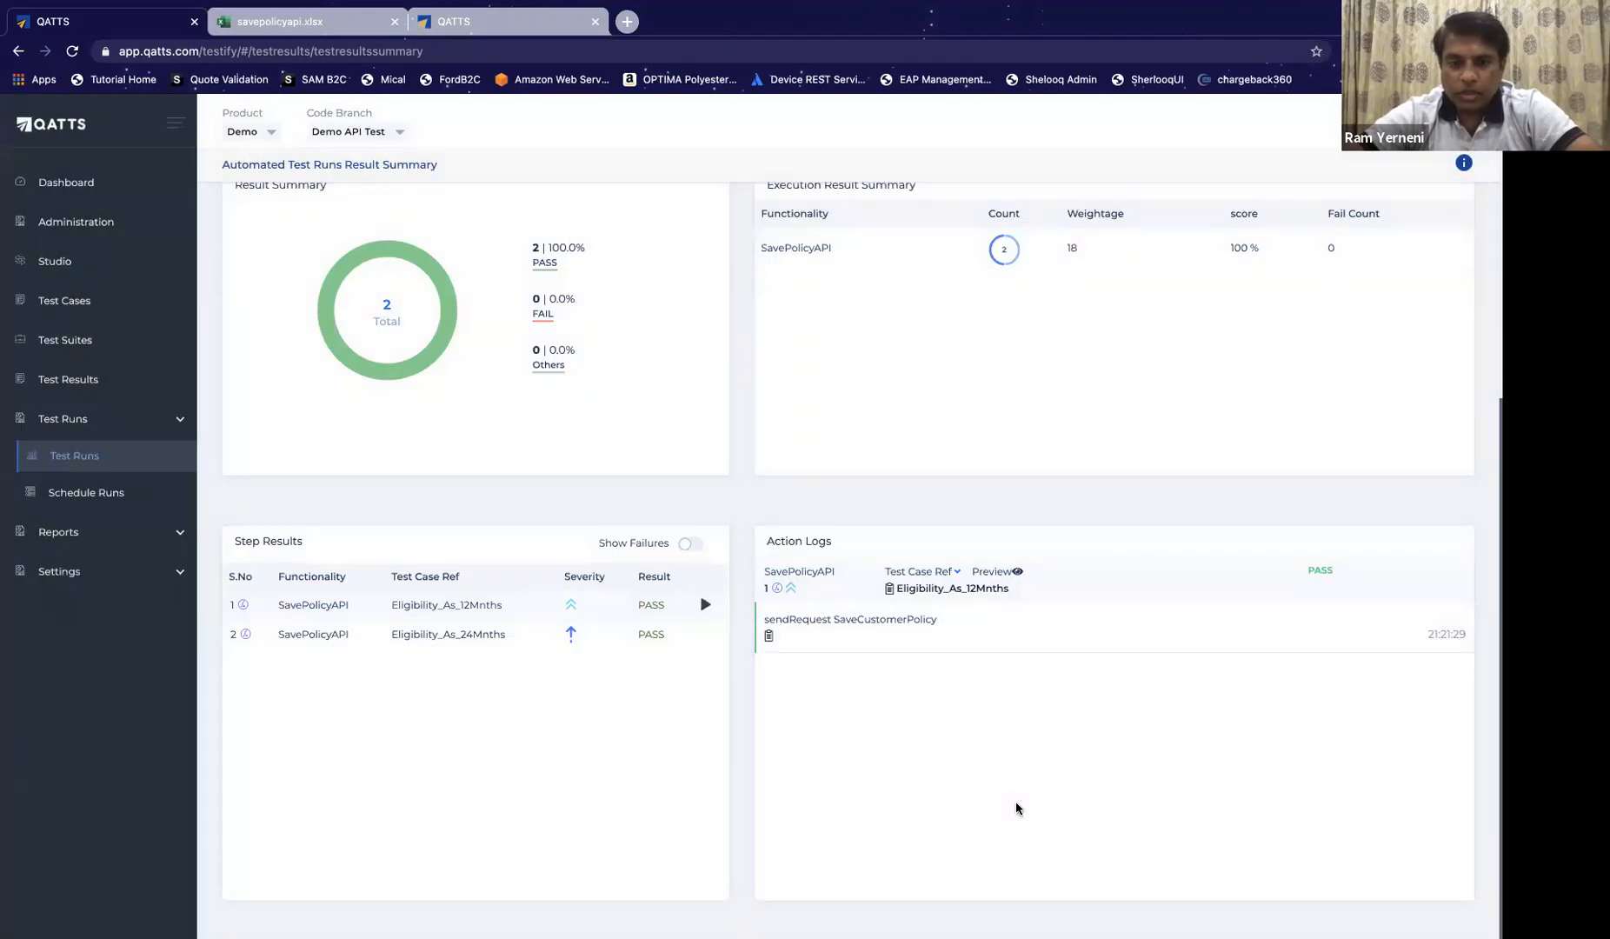
Step: Open the API request/response info for SaveCustomerPolicy and examine its request body and request headers
left_click(768, 636)
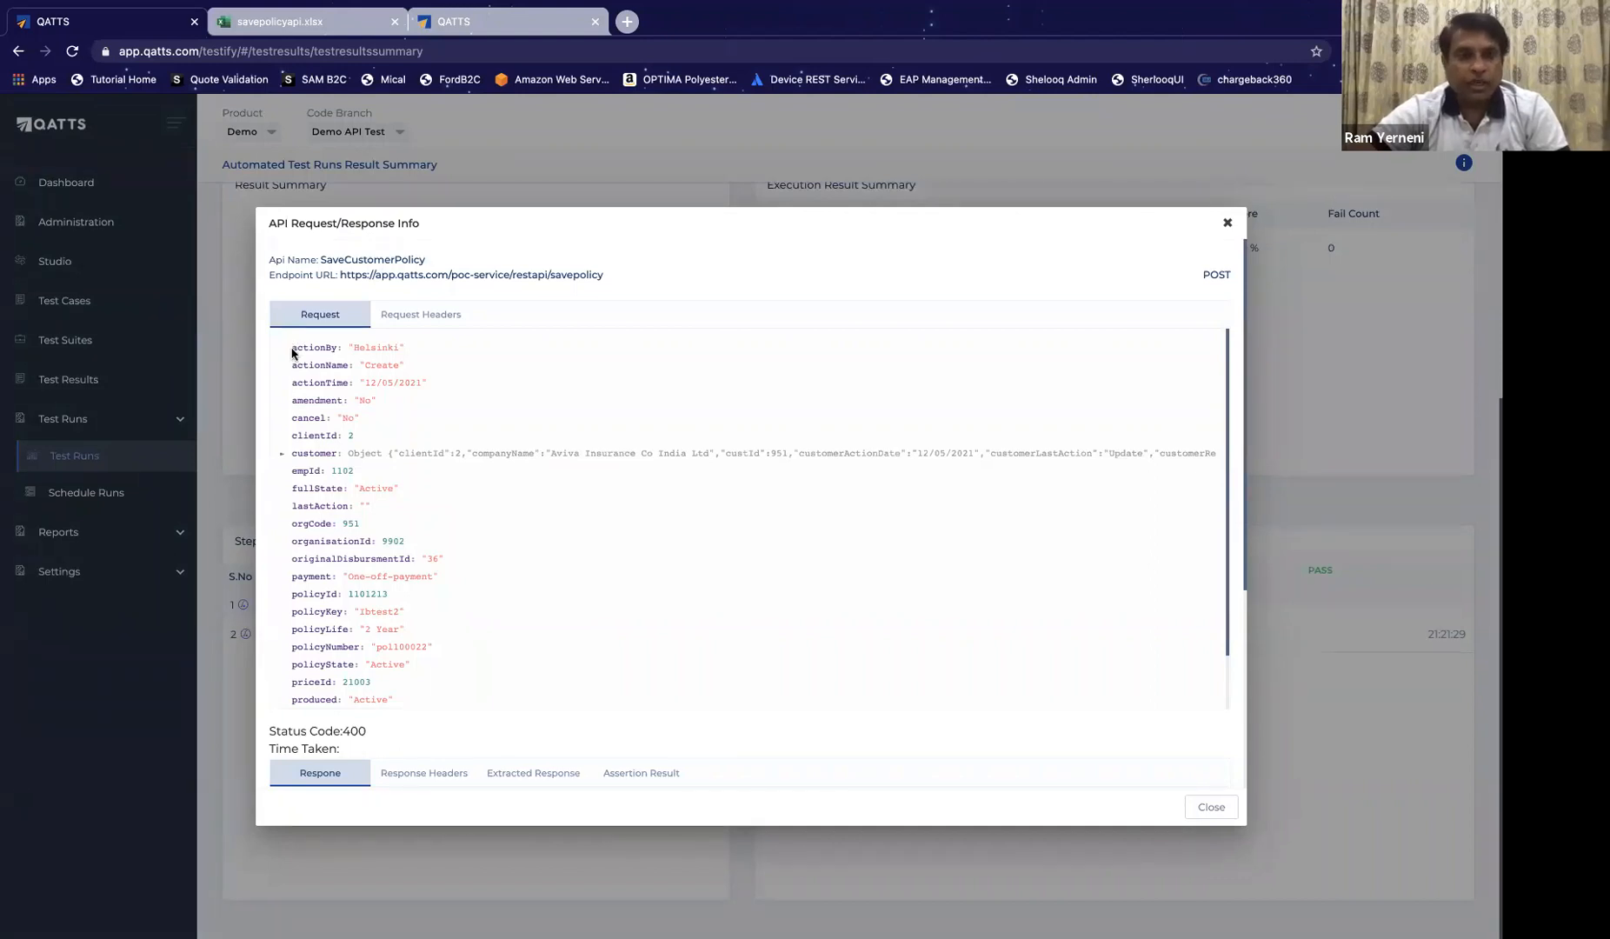
scroll(401, 496, "down", 1)
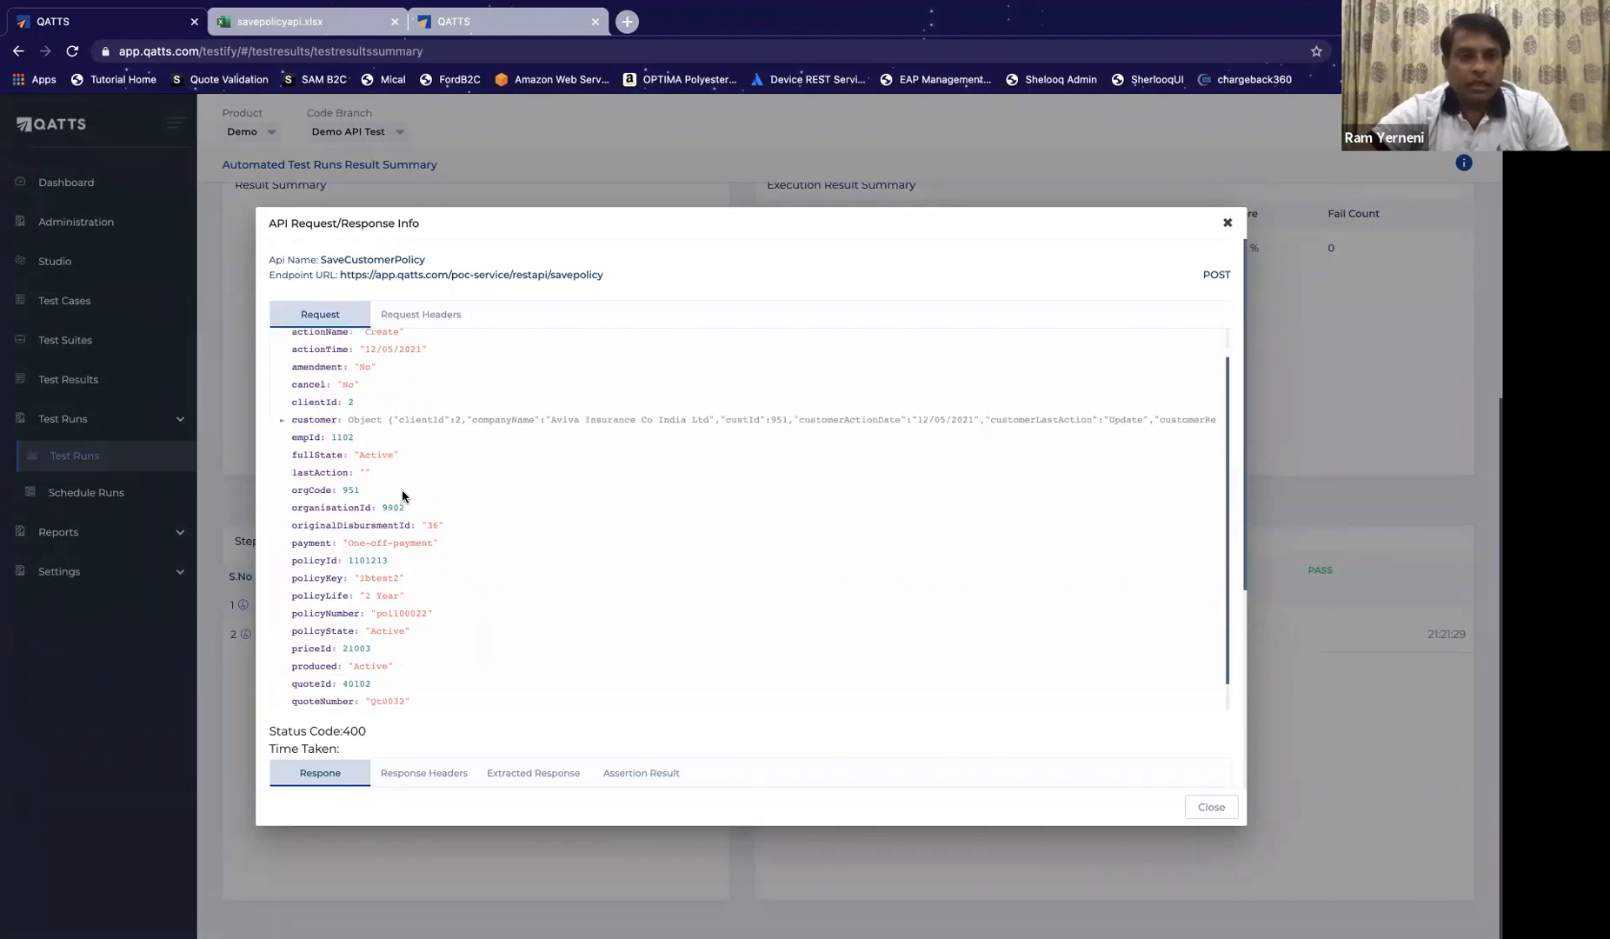
left_click(403, 315)
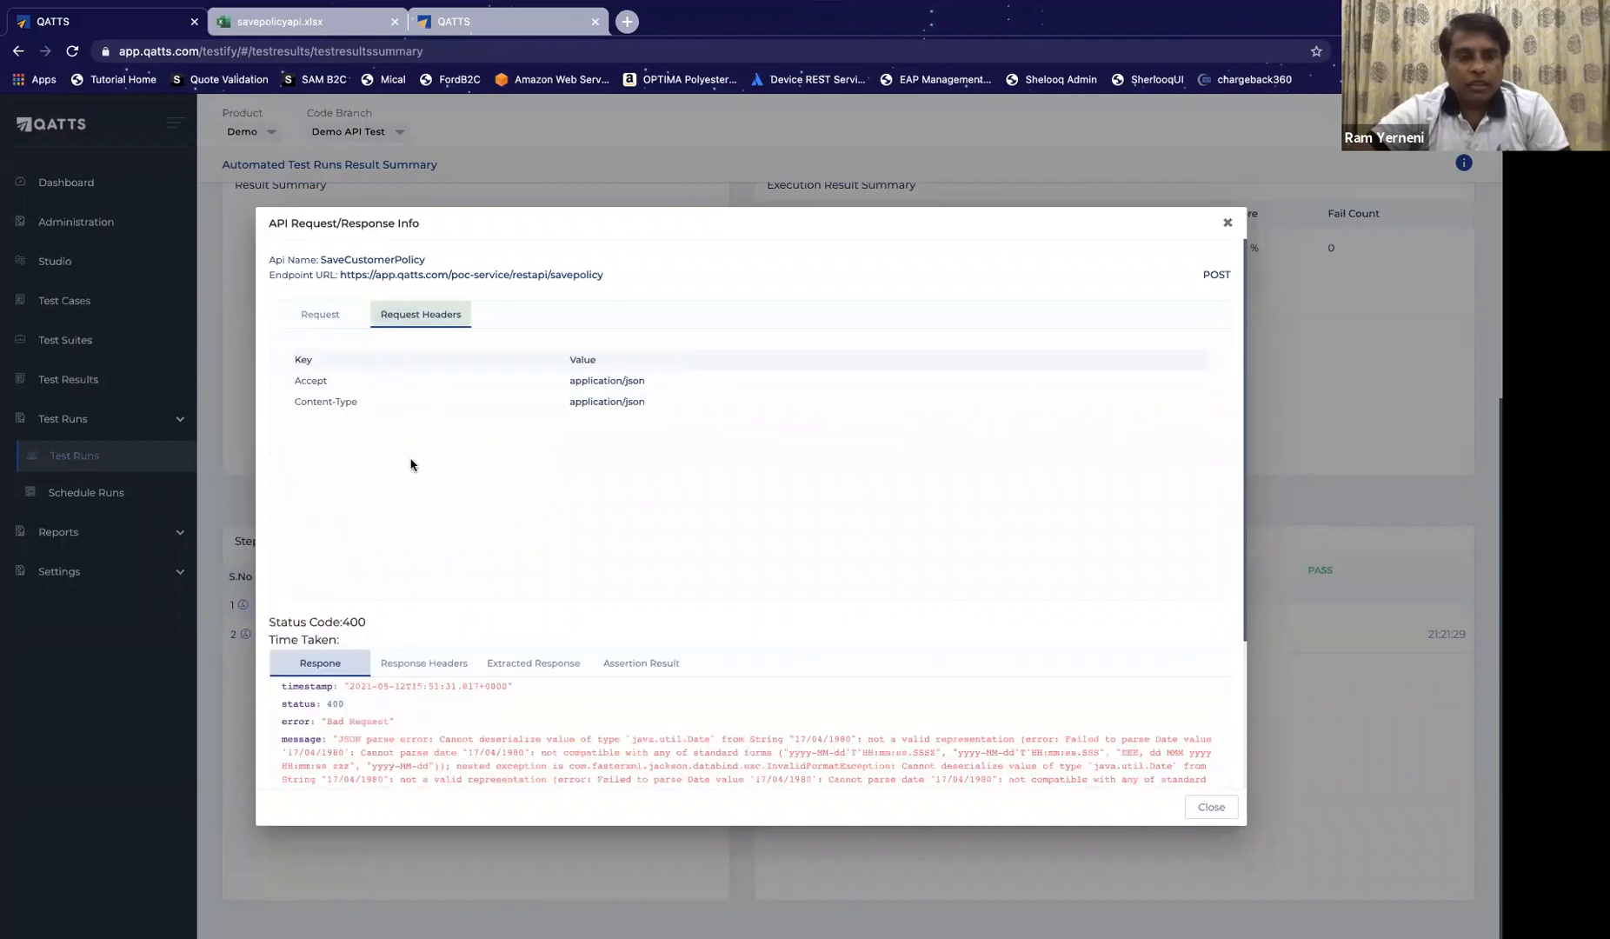
left_click(320, 314)
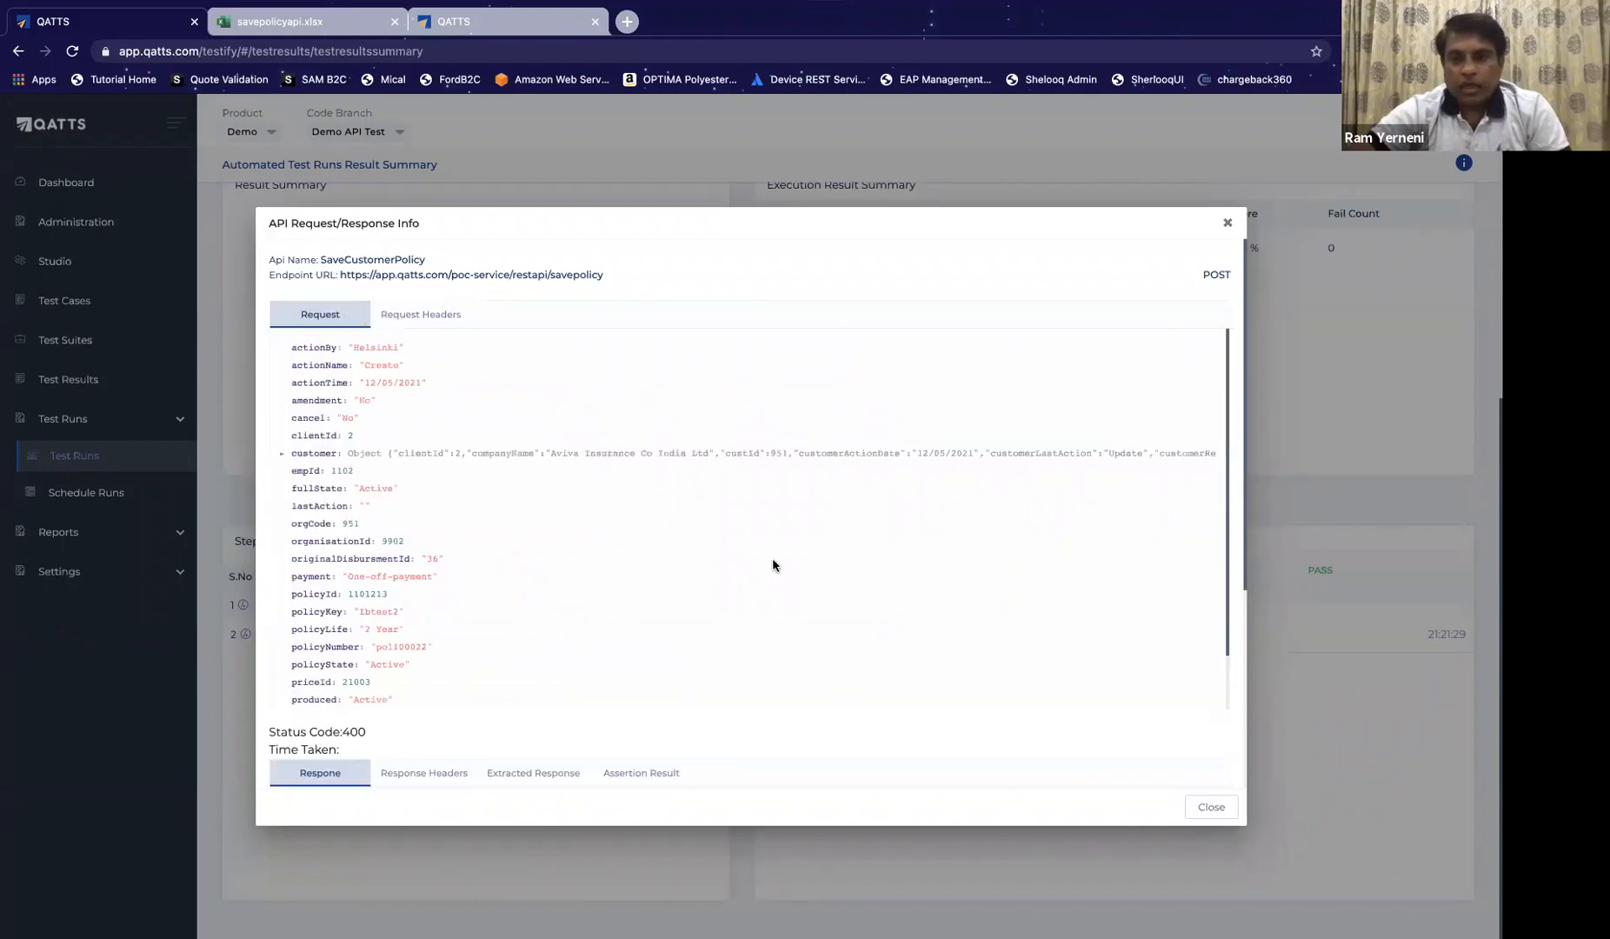
scroll(772, 565, "down", 2)
scroll(986, 640, "down", 4)
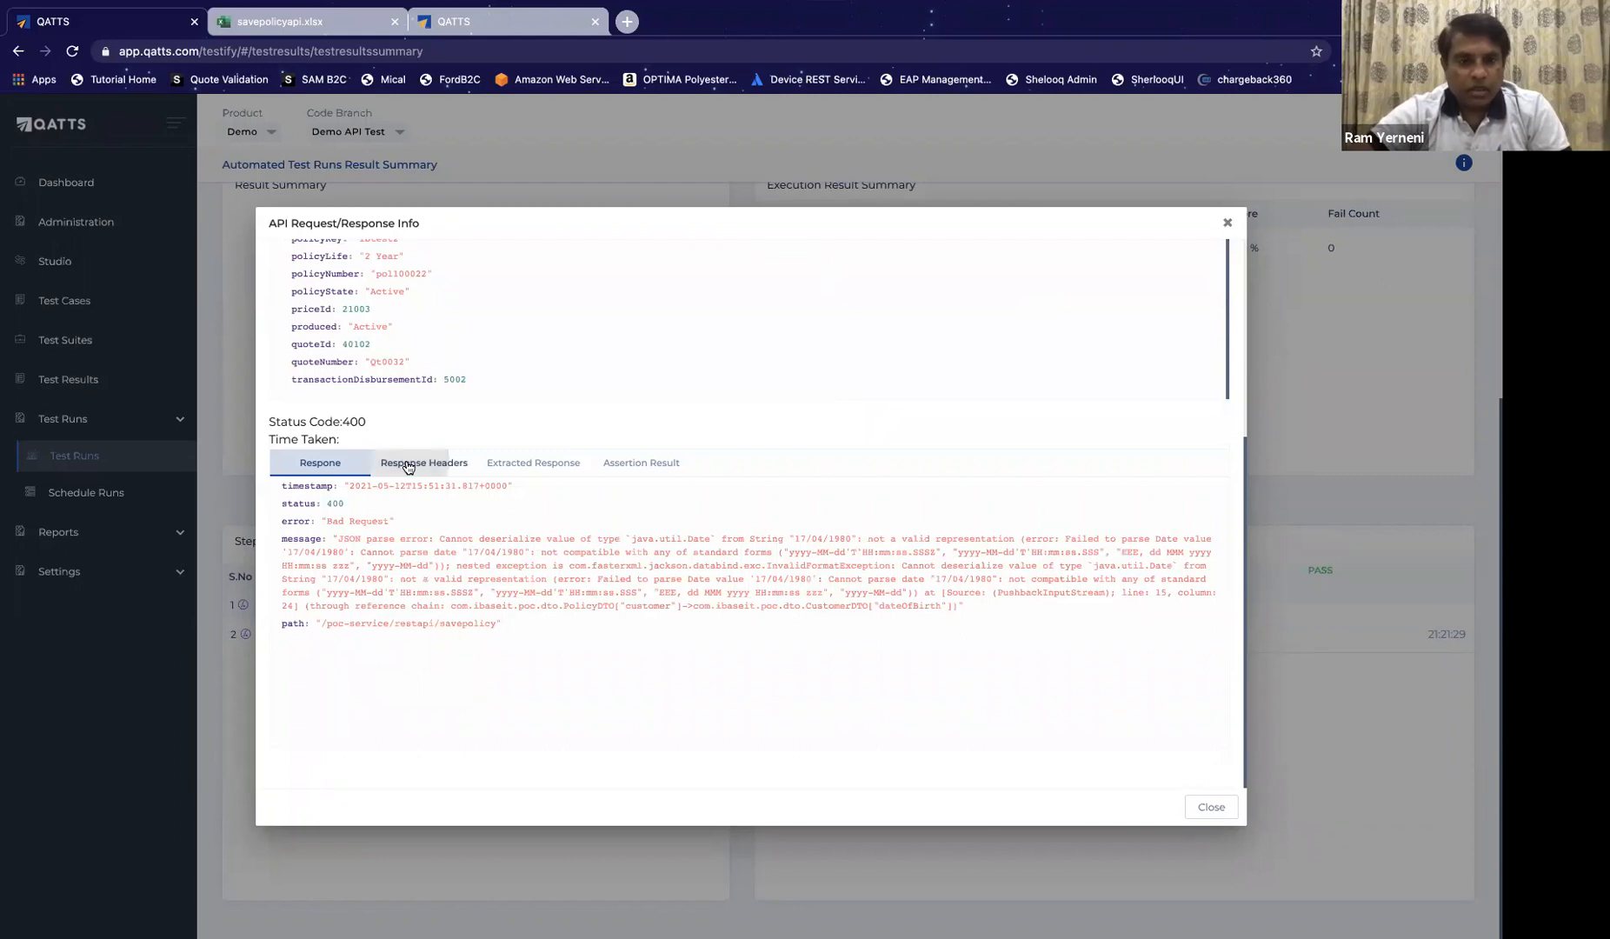
Step: Review the SaveCustomerPolicy call's response headers, extracted response, assertion result and response body, and close the request/response info
left_click(408, 467)
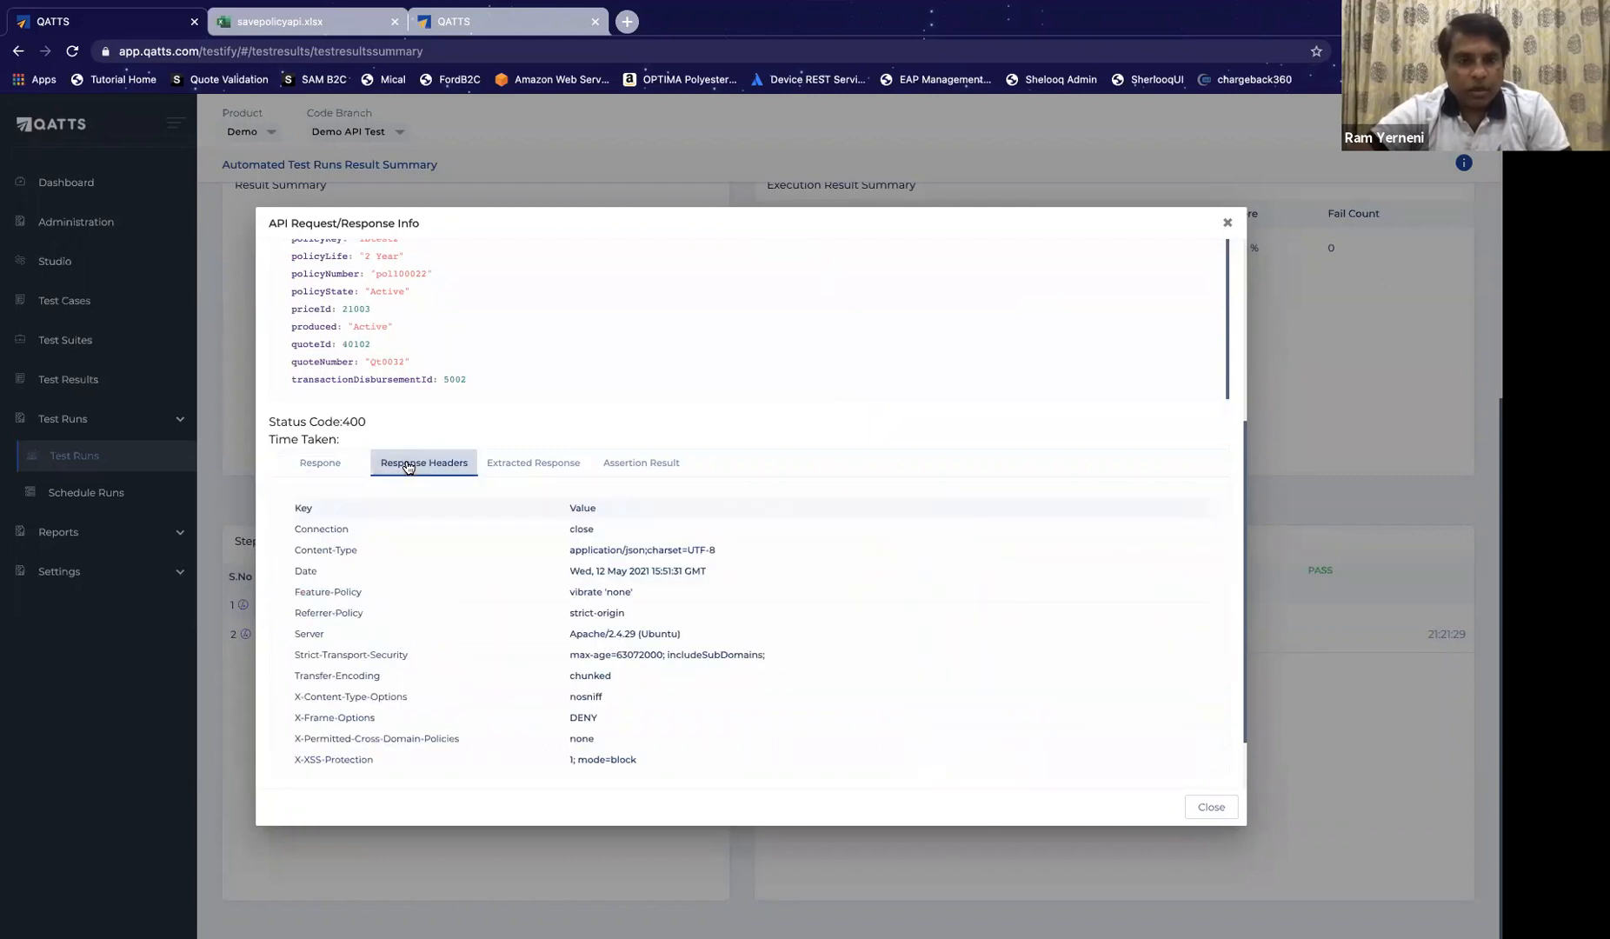
left_click(545, 471)
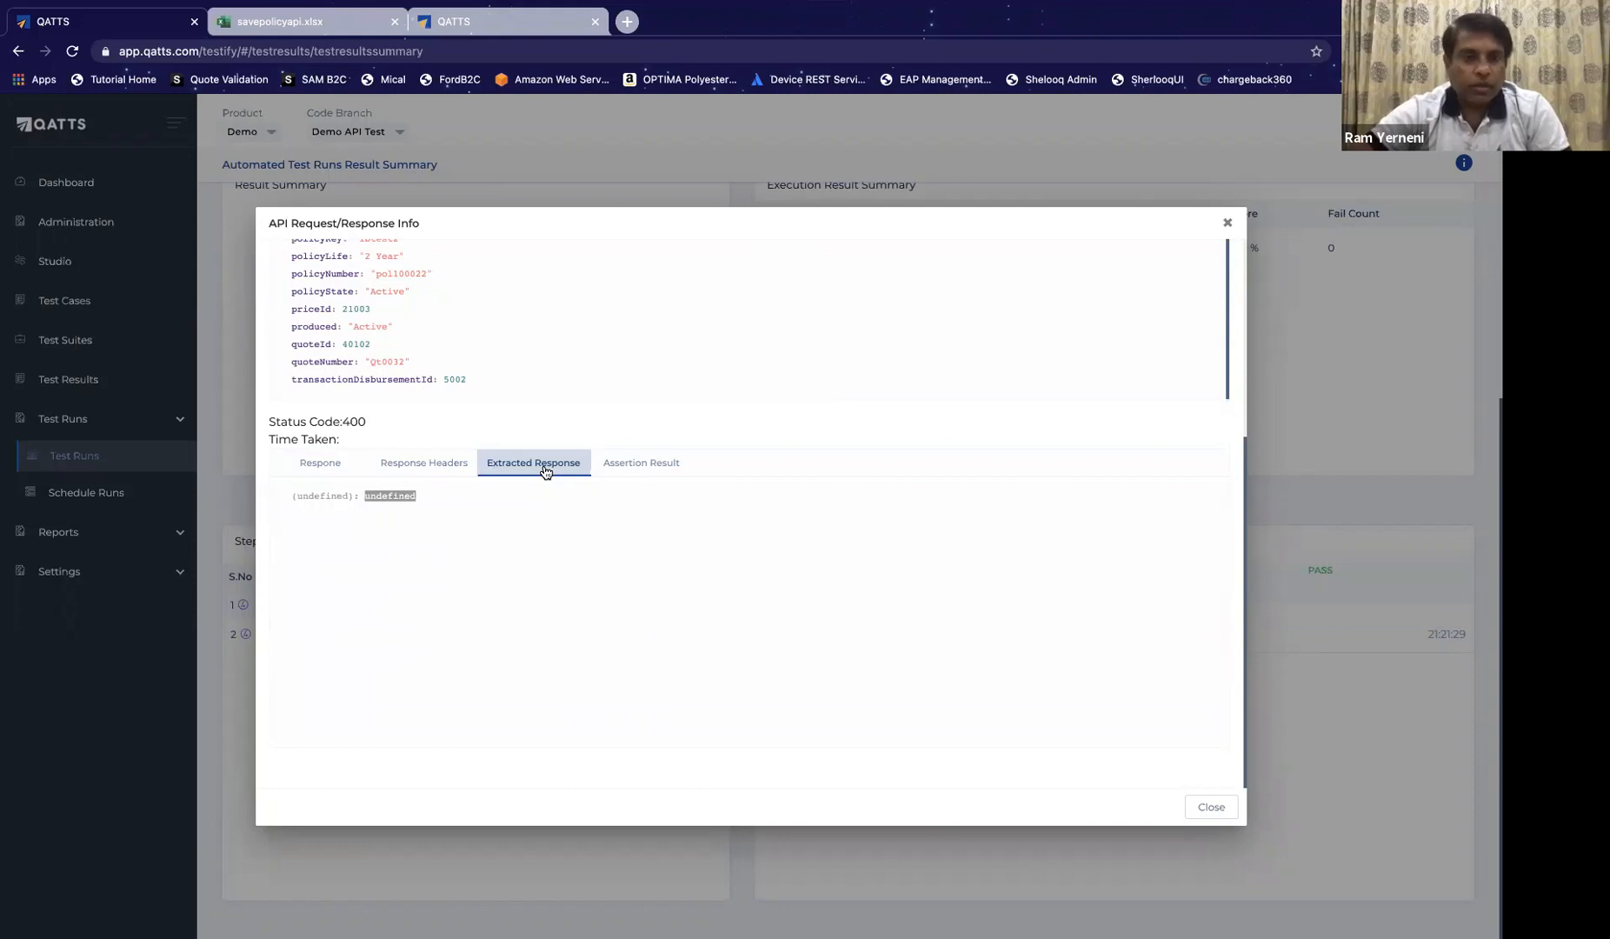
left_click(647, 471)
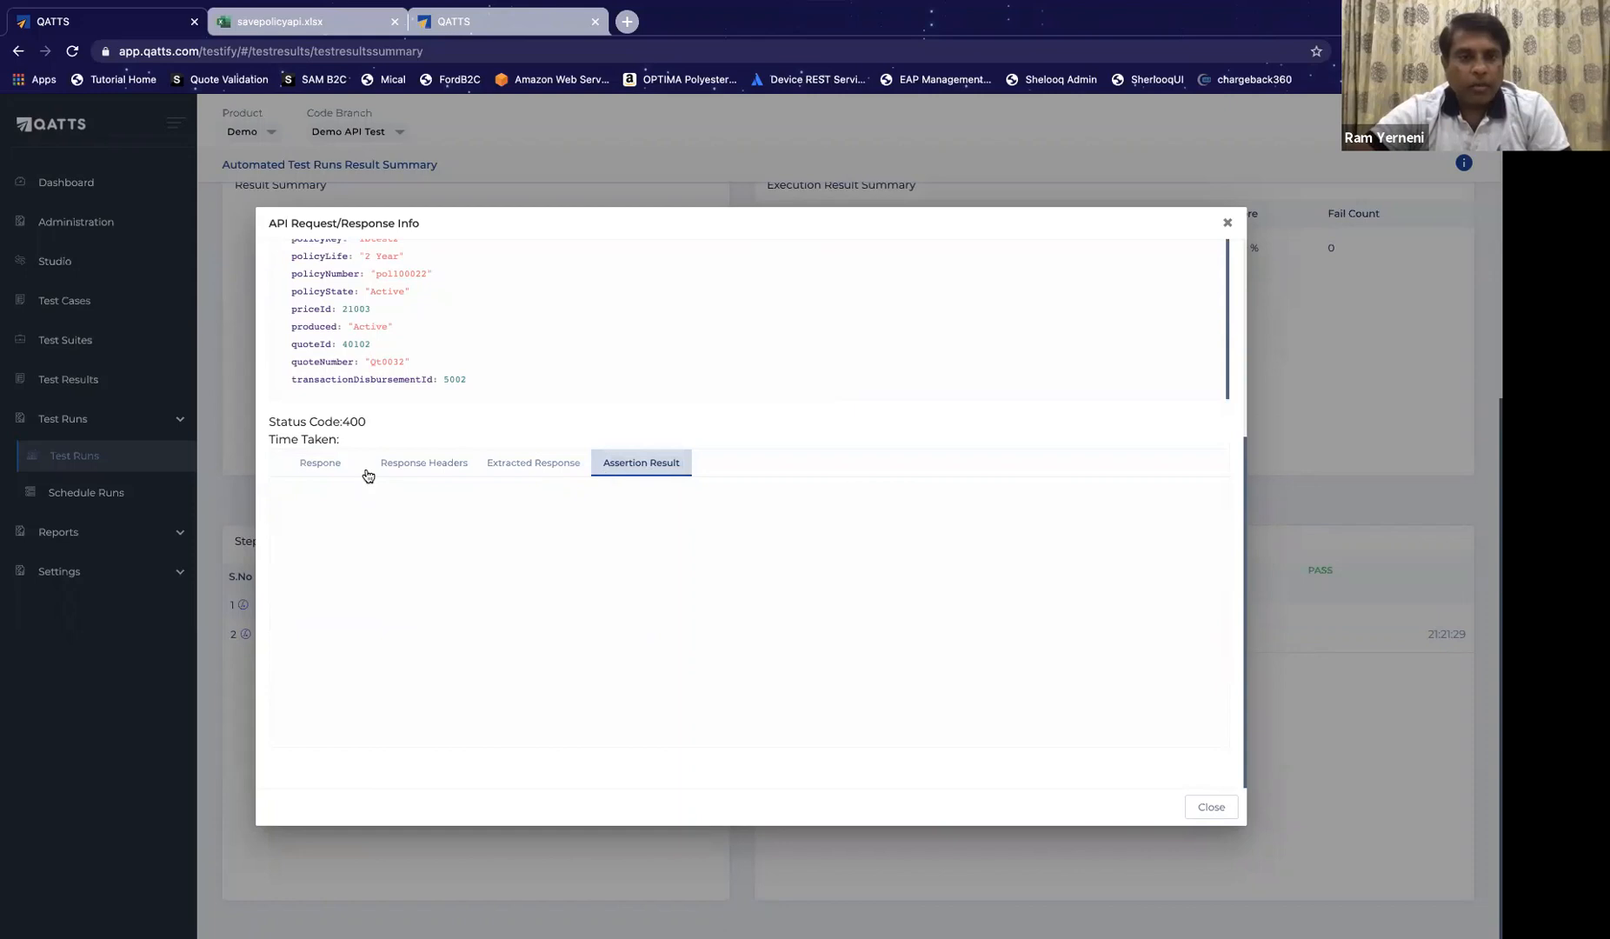
left_click(405, 466)
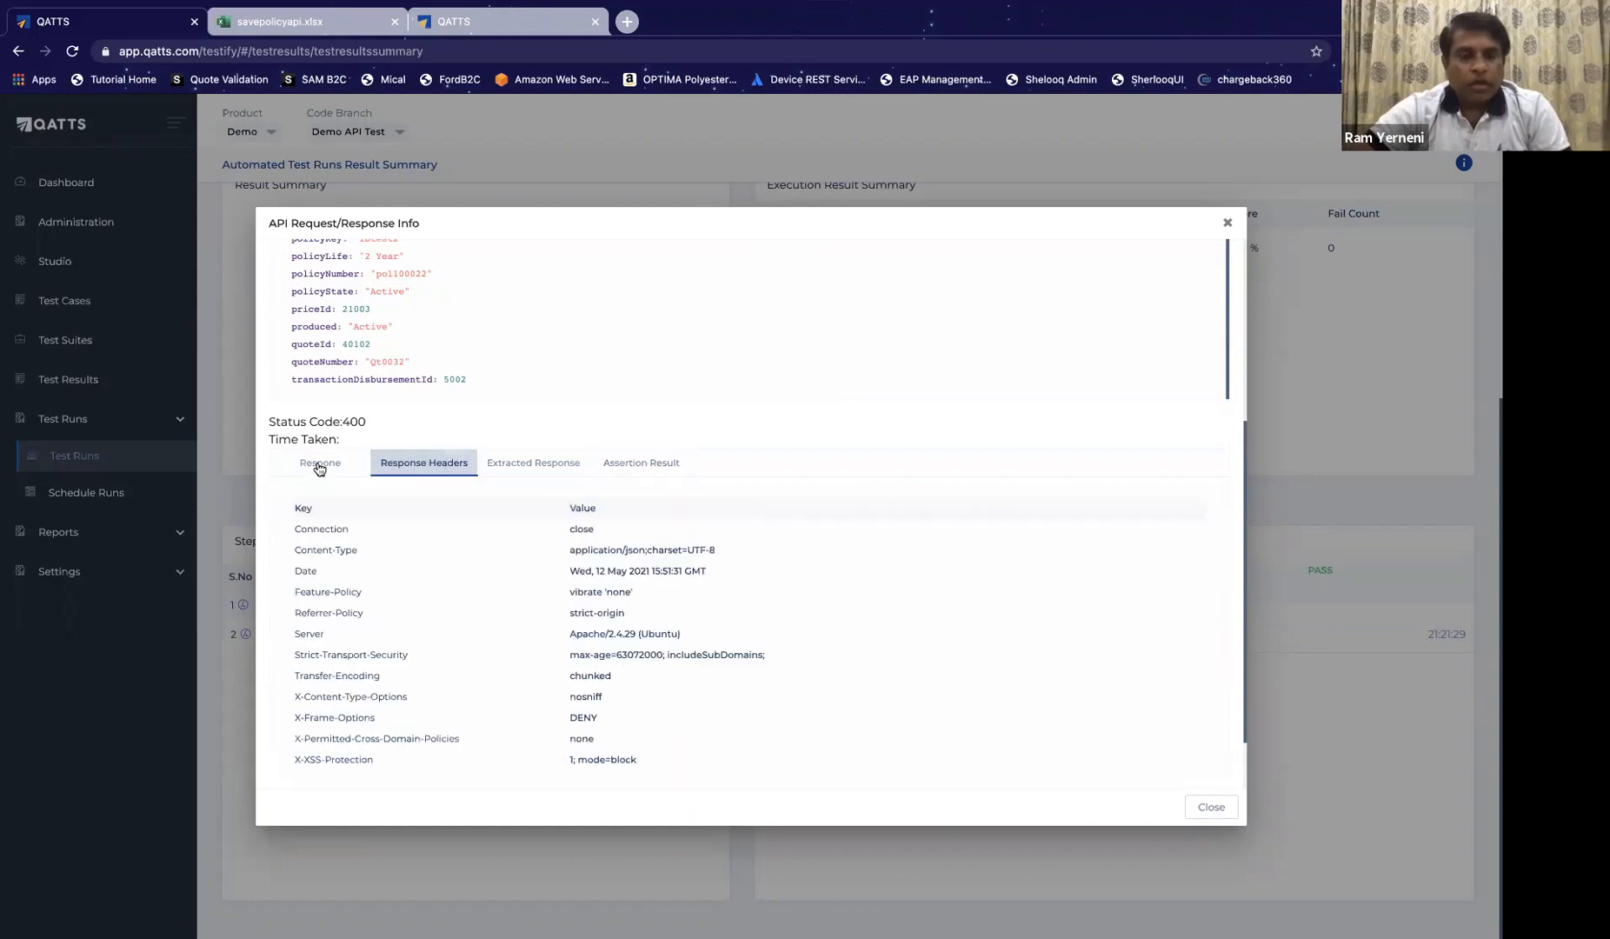
left_click(319, 465)
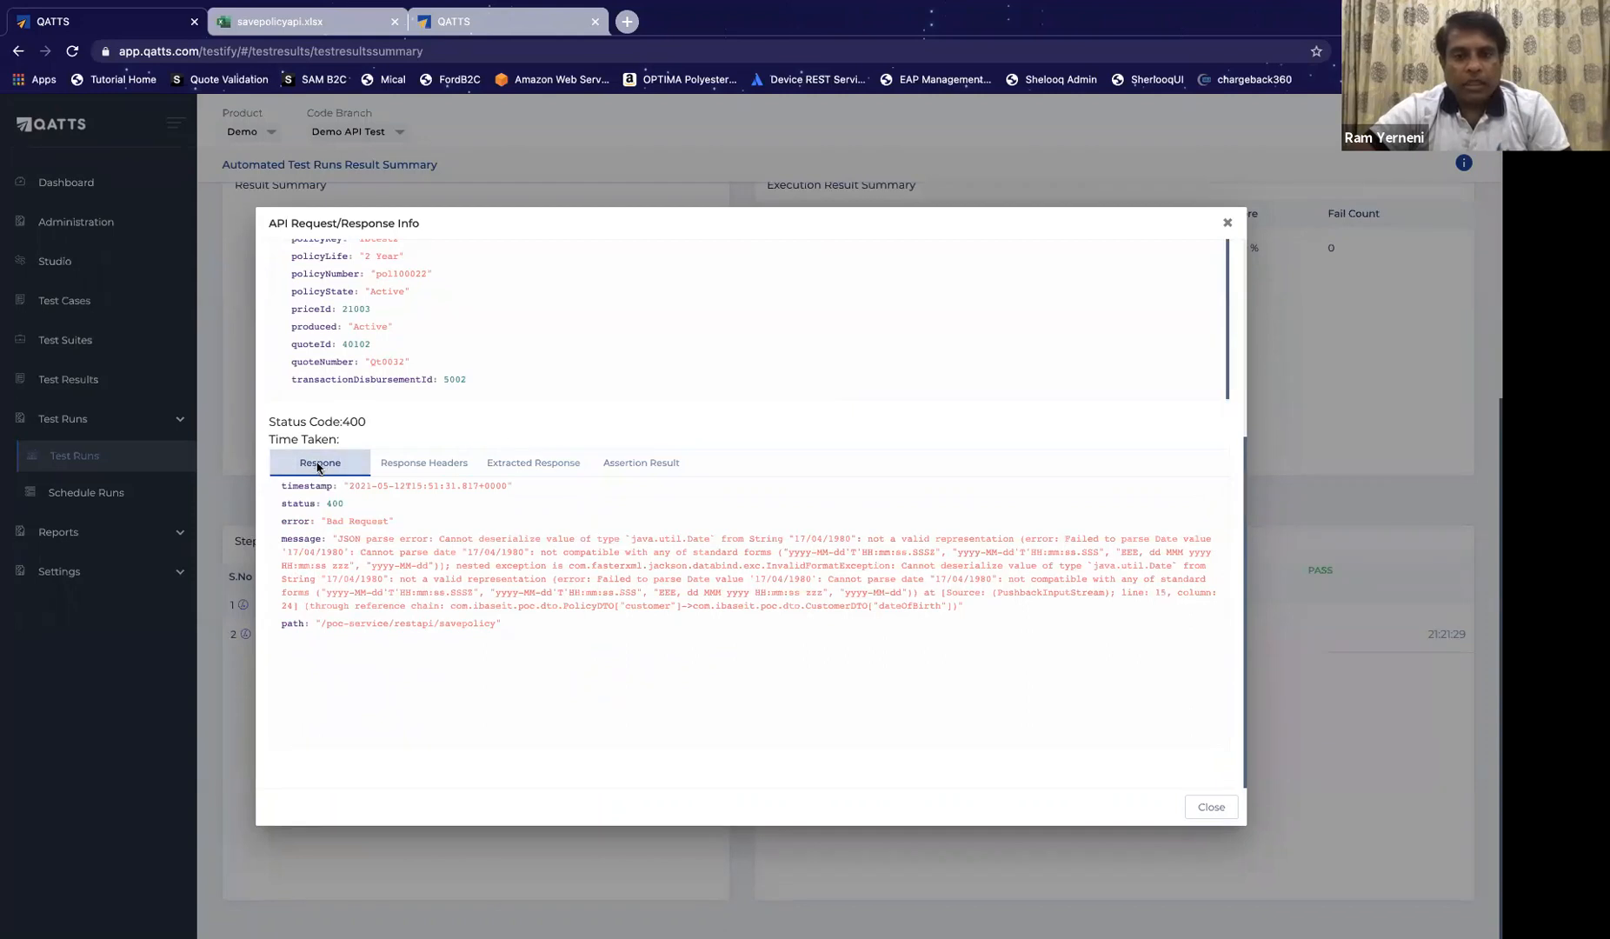
left_click(1209, 808)
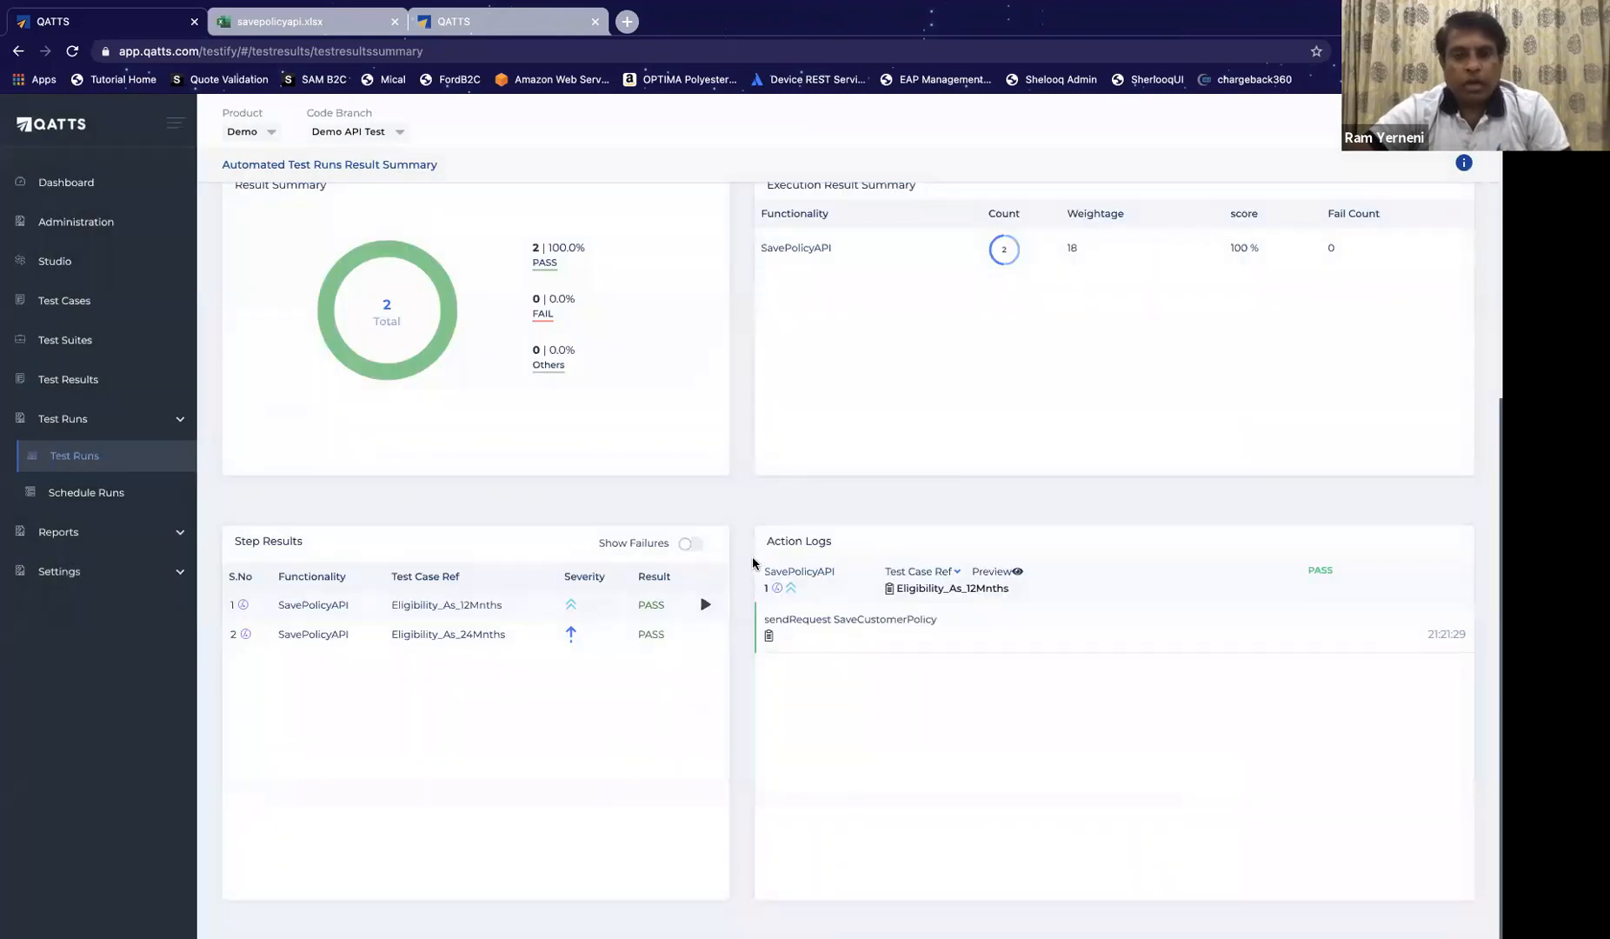
Step: Filter the test suites by the name "demo" and open the Demo API Test Suite
scroll(744, 582, "up", 5)
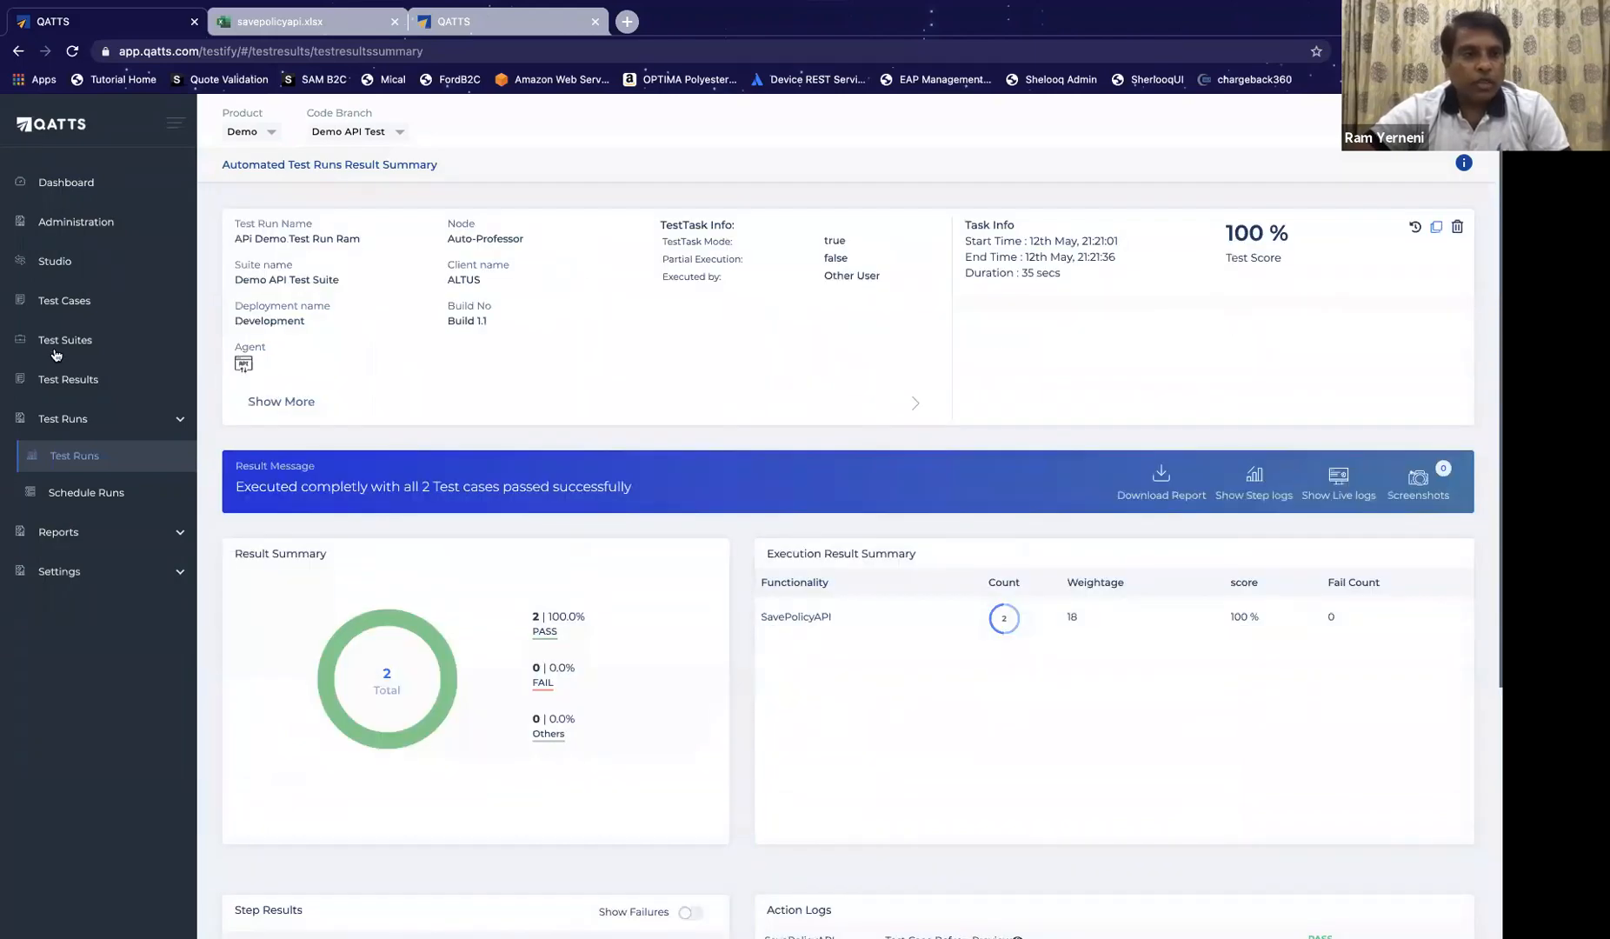
left_click(83, 342)
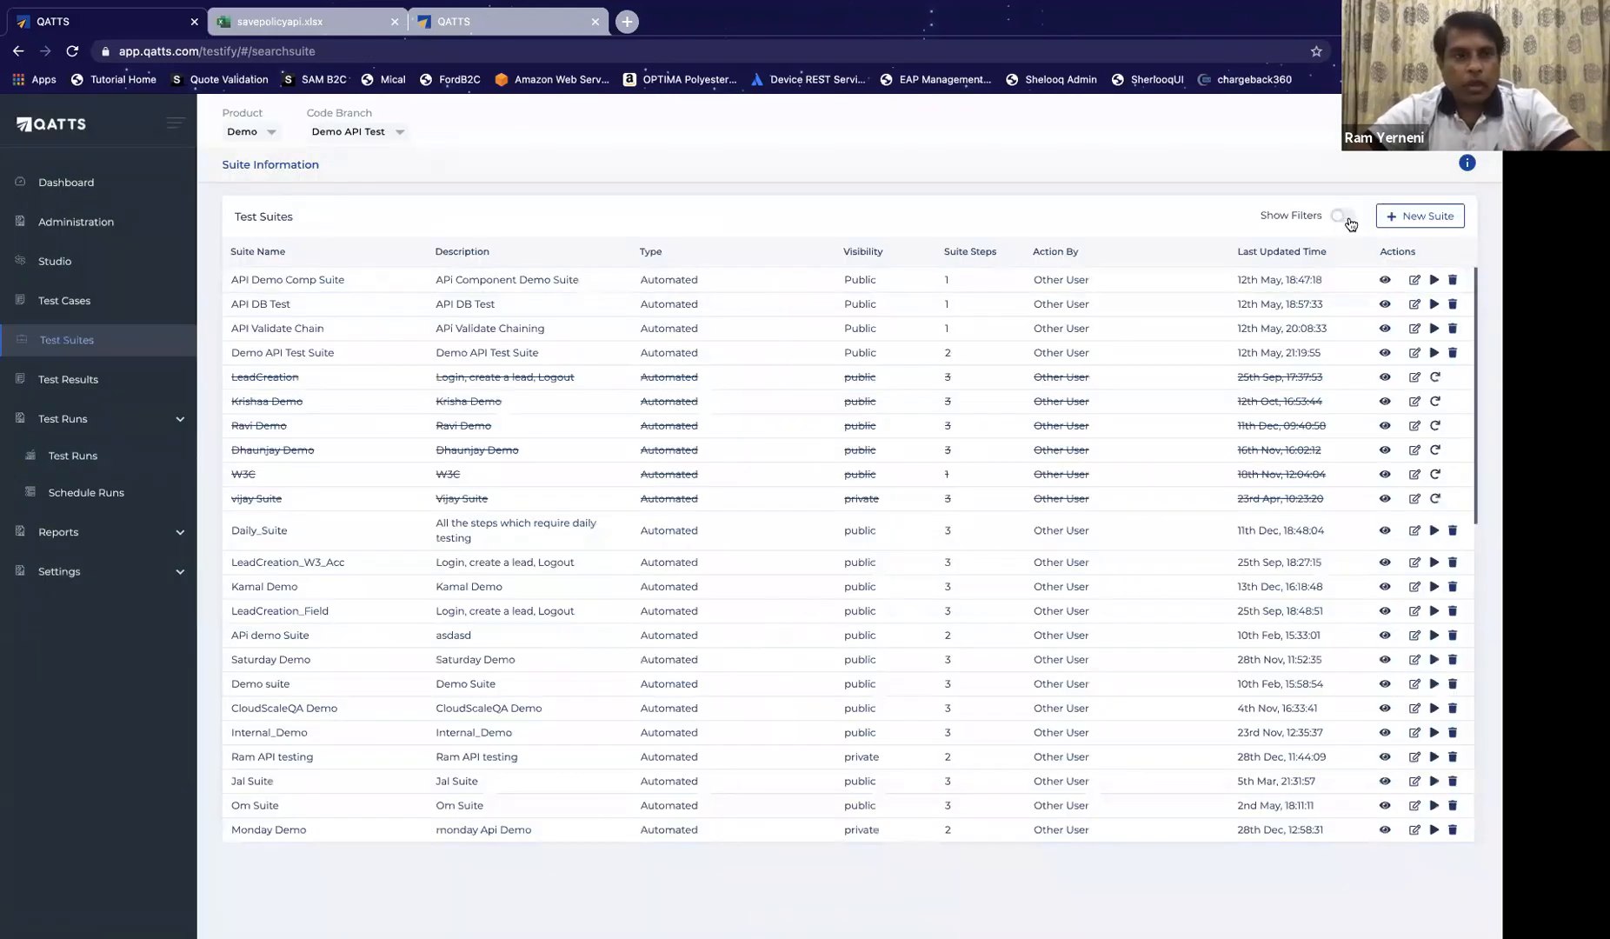
left_click(1345, 219)
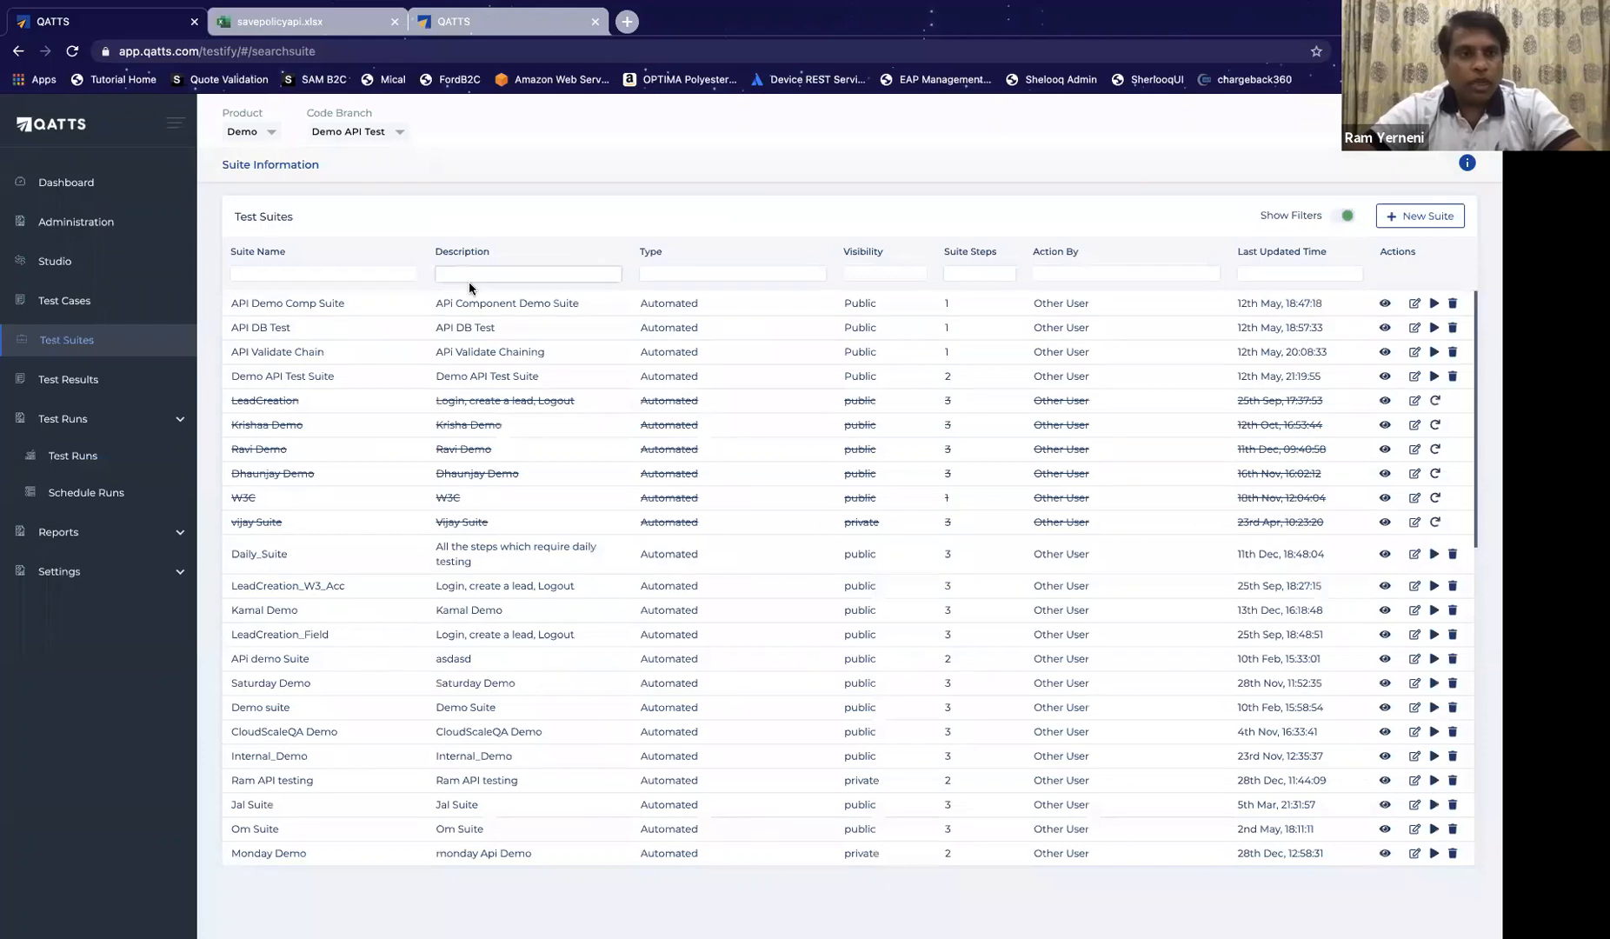
left_click(337, 274)
type("demo")
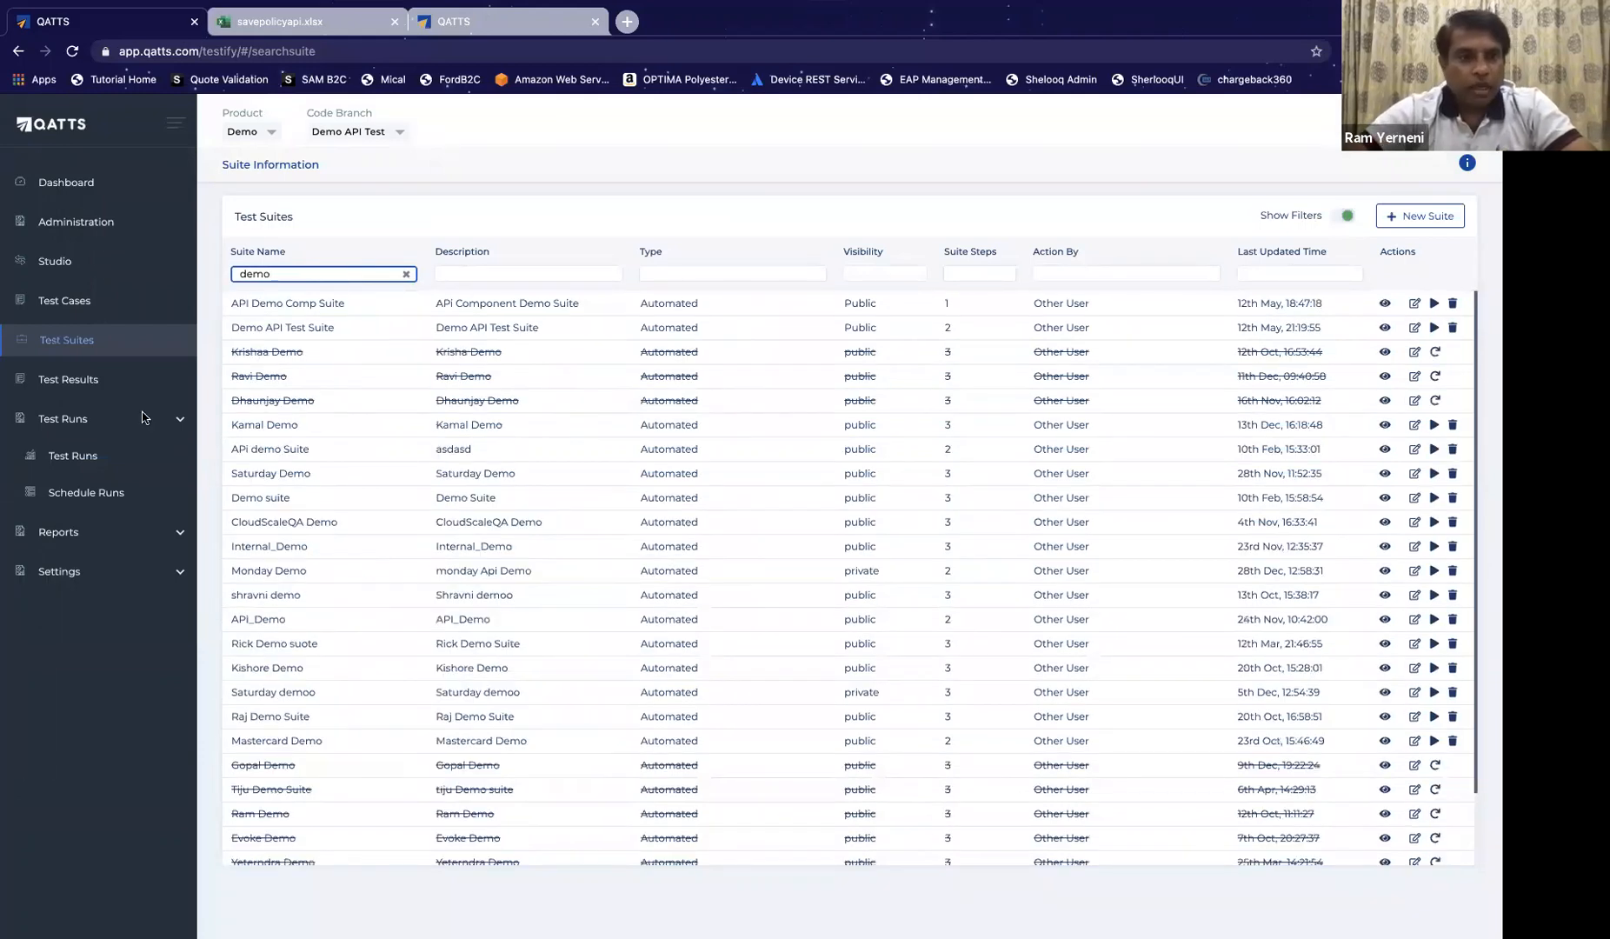
left_click(319, 328)
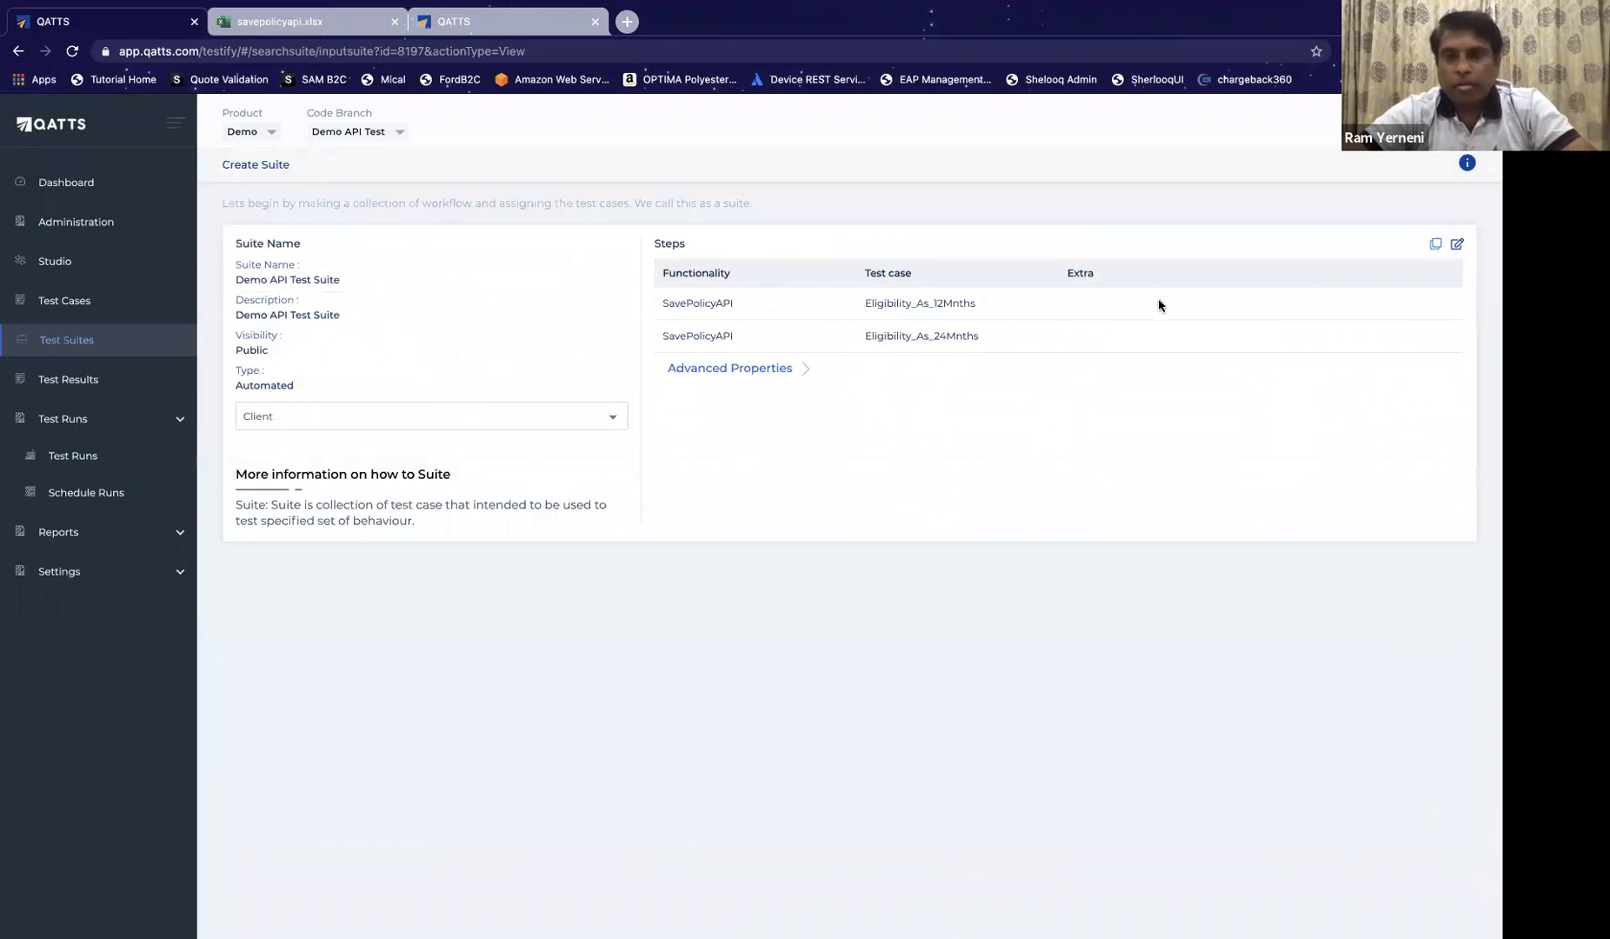
Step: Replace the suite's two eligibility steps with a single SavePolicyAPI step for test cases 1-4, and update the suite
left_click(1457, 245)
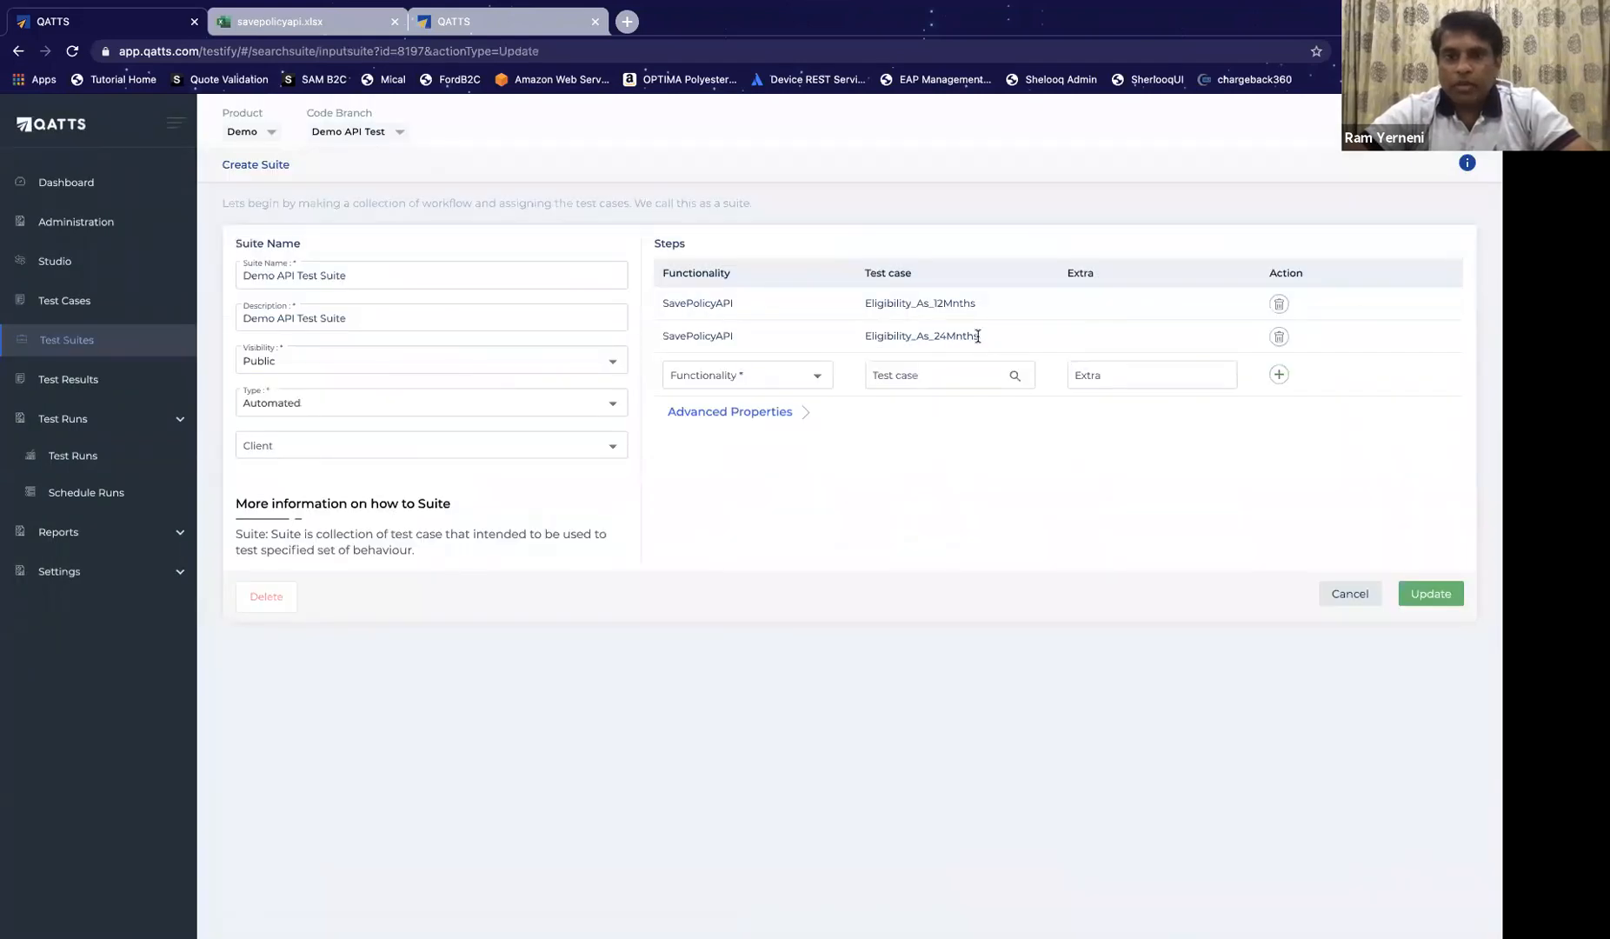
left_click(978, 338)
key("ctrl+a")
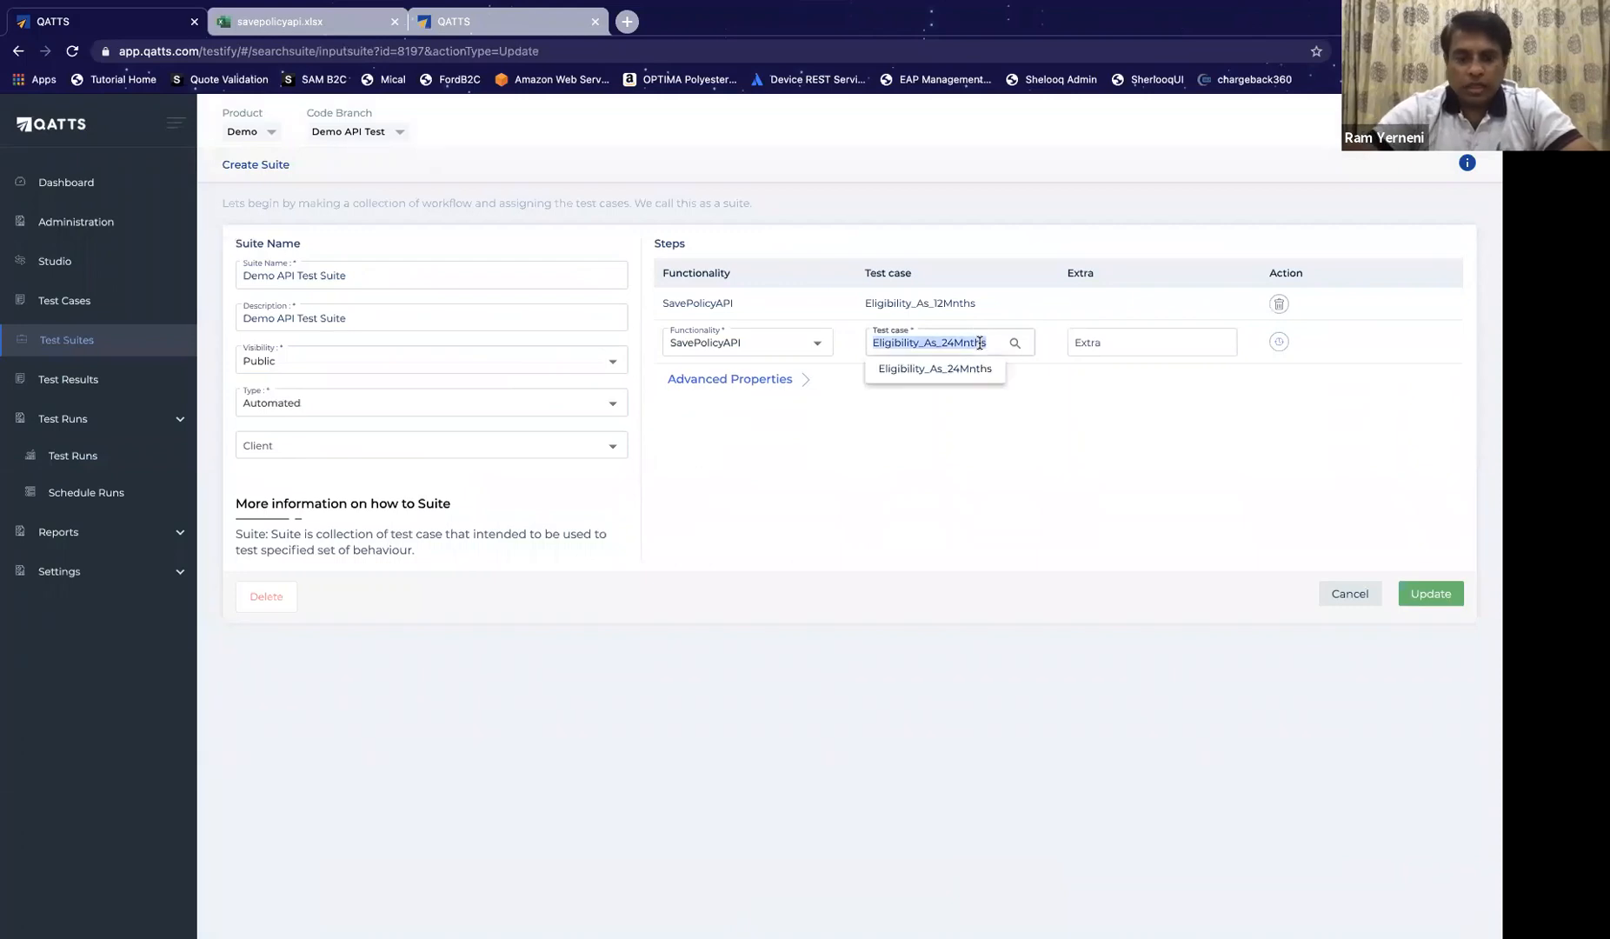
type("1-4")
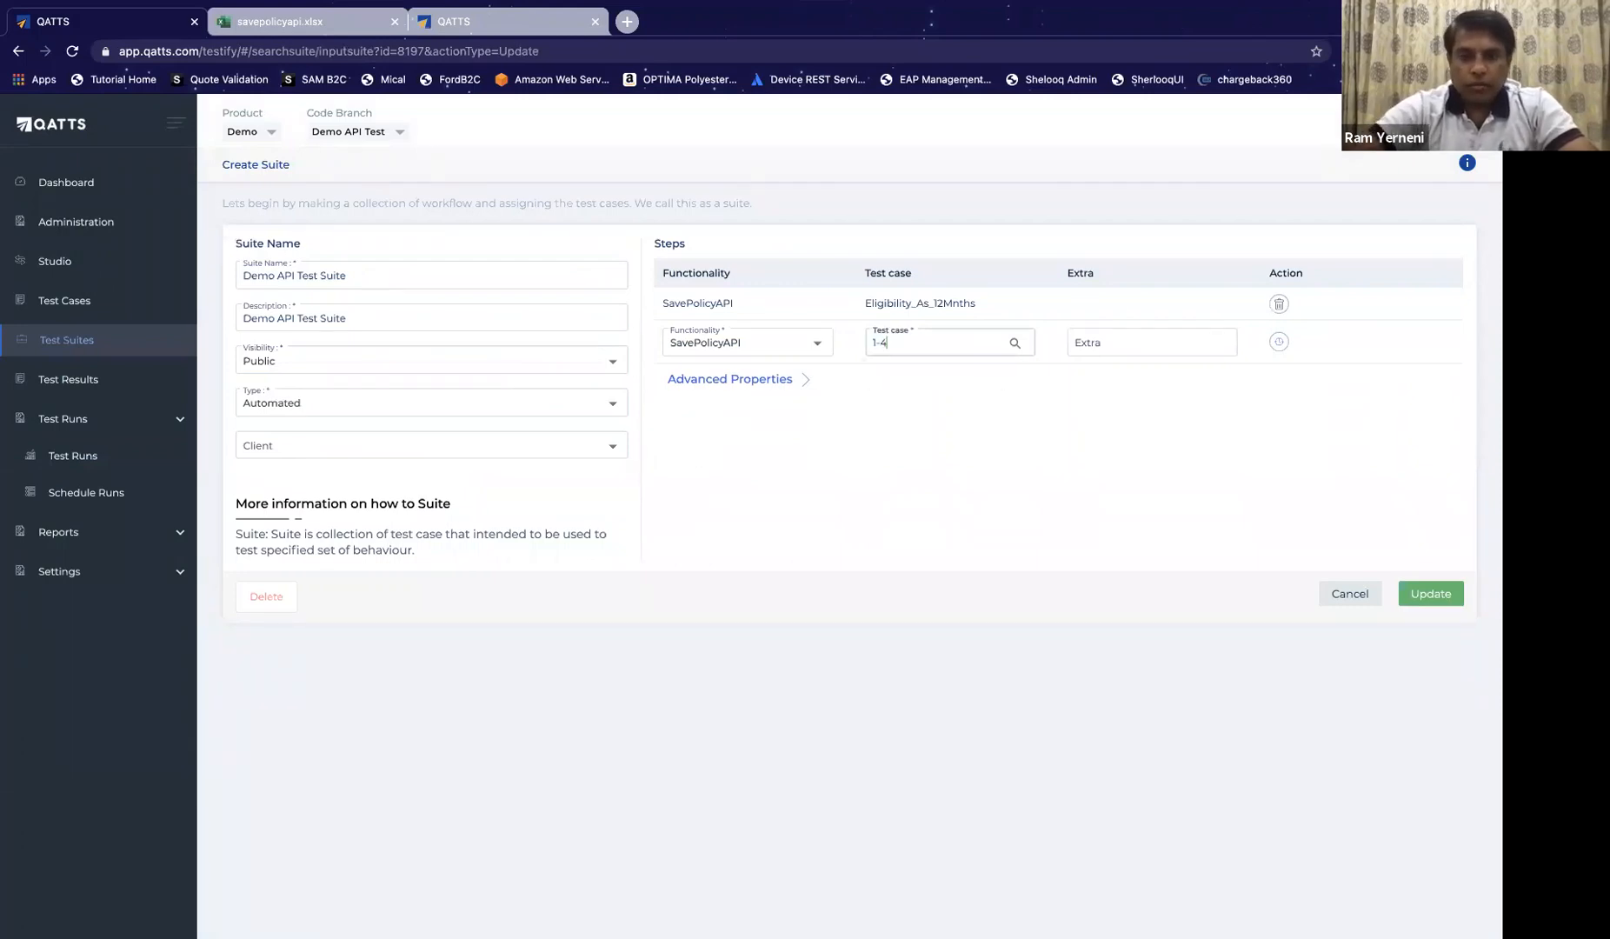
left_click(945, 454)
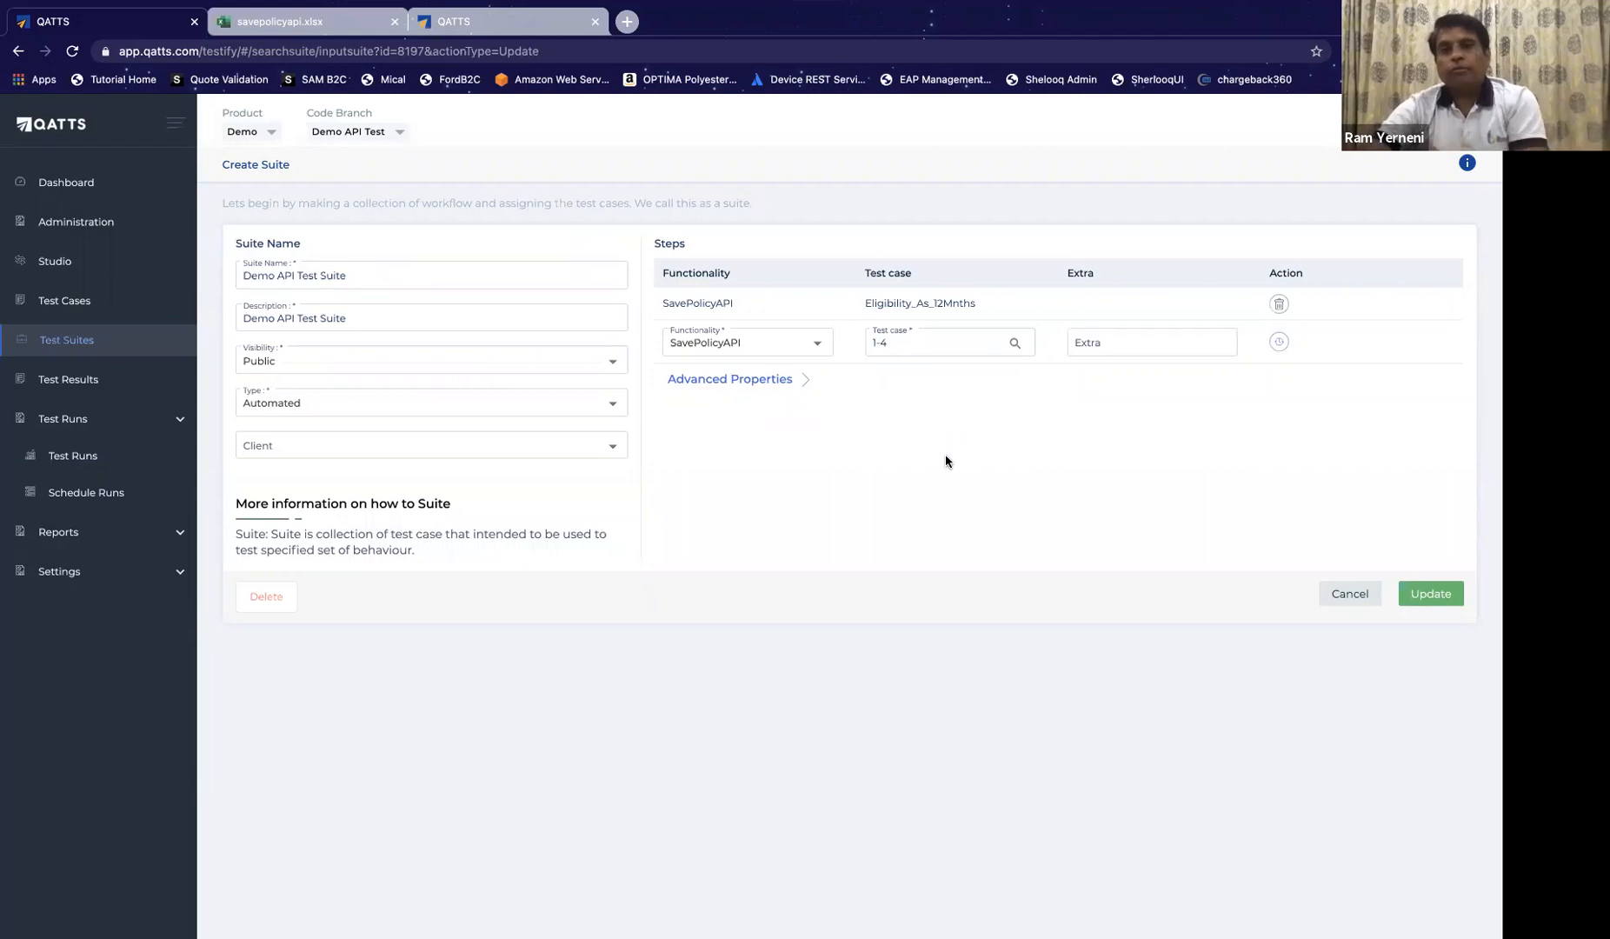
left_click(1278, 342)
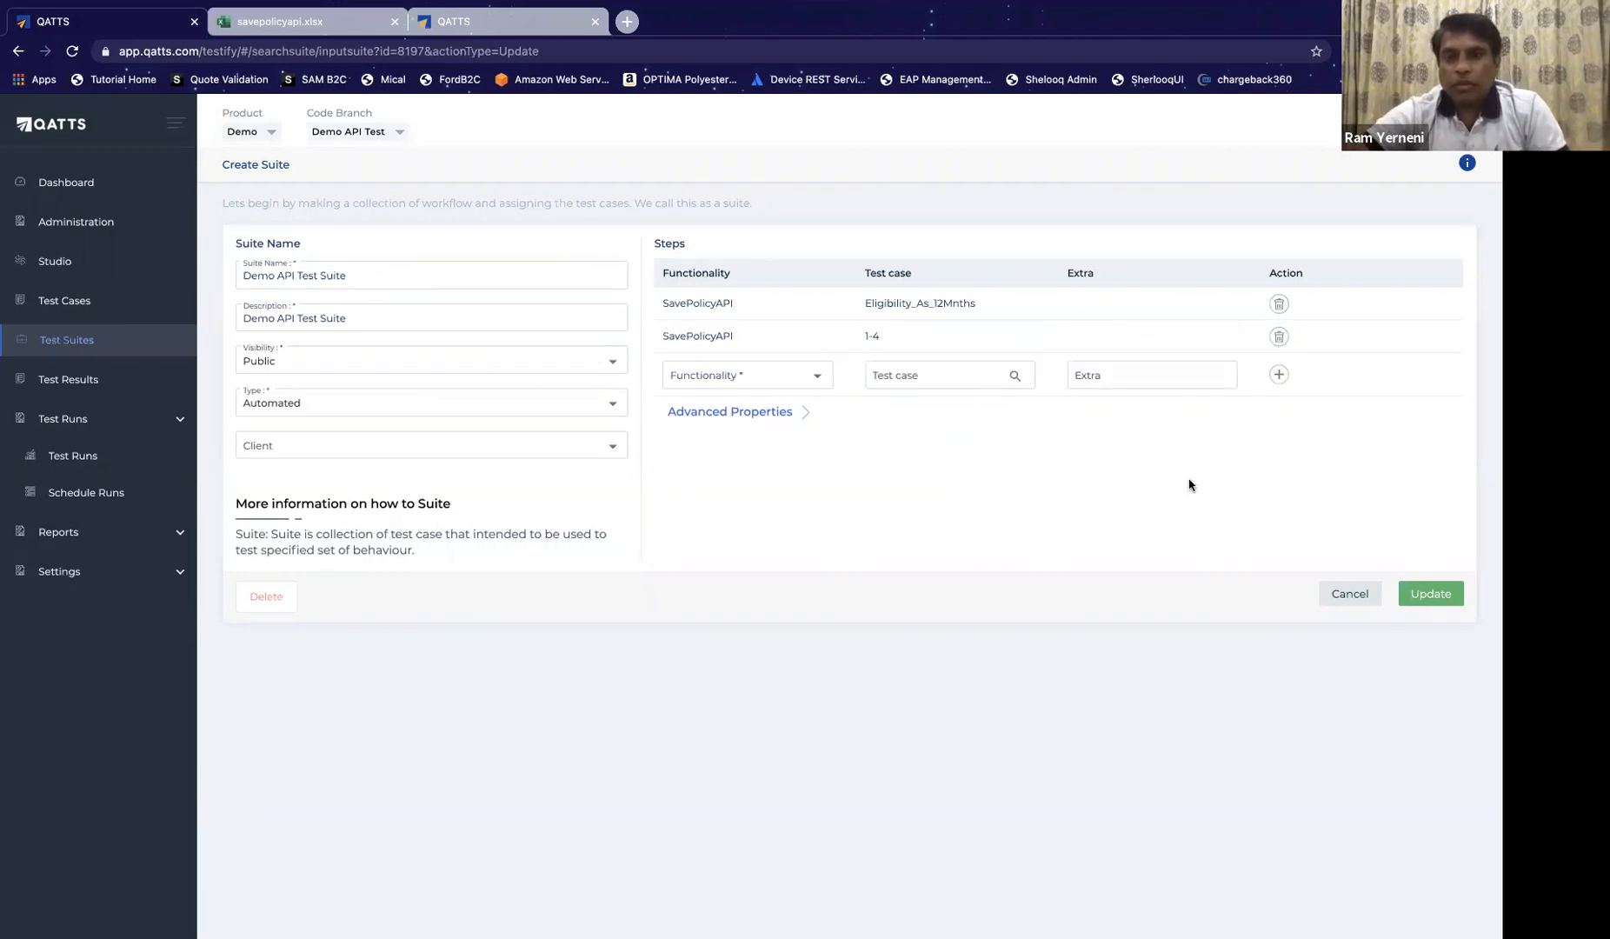
left_click(1280, 304)
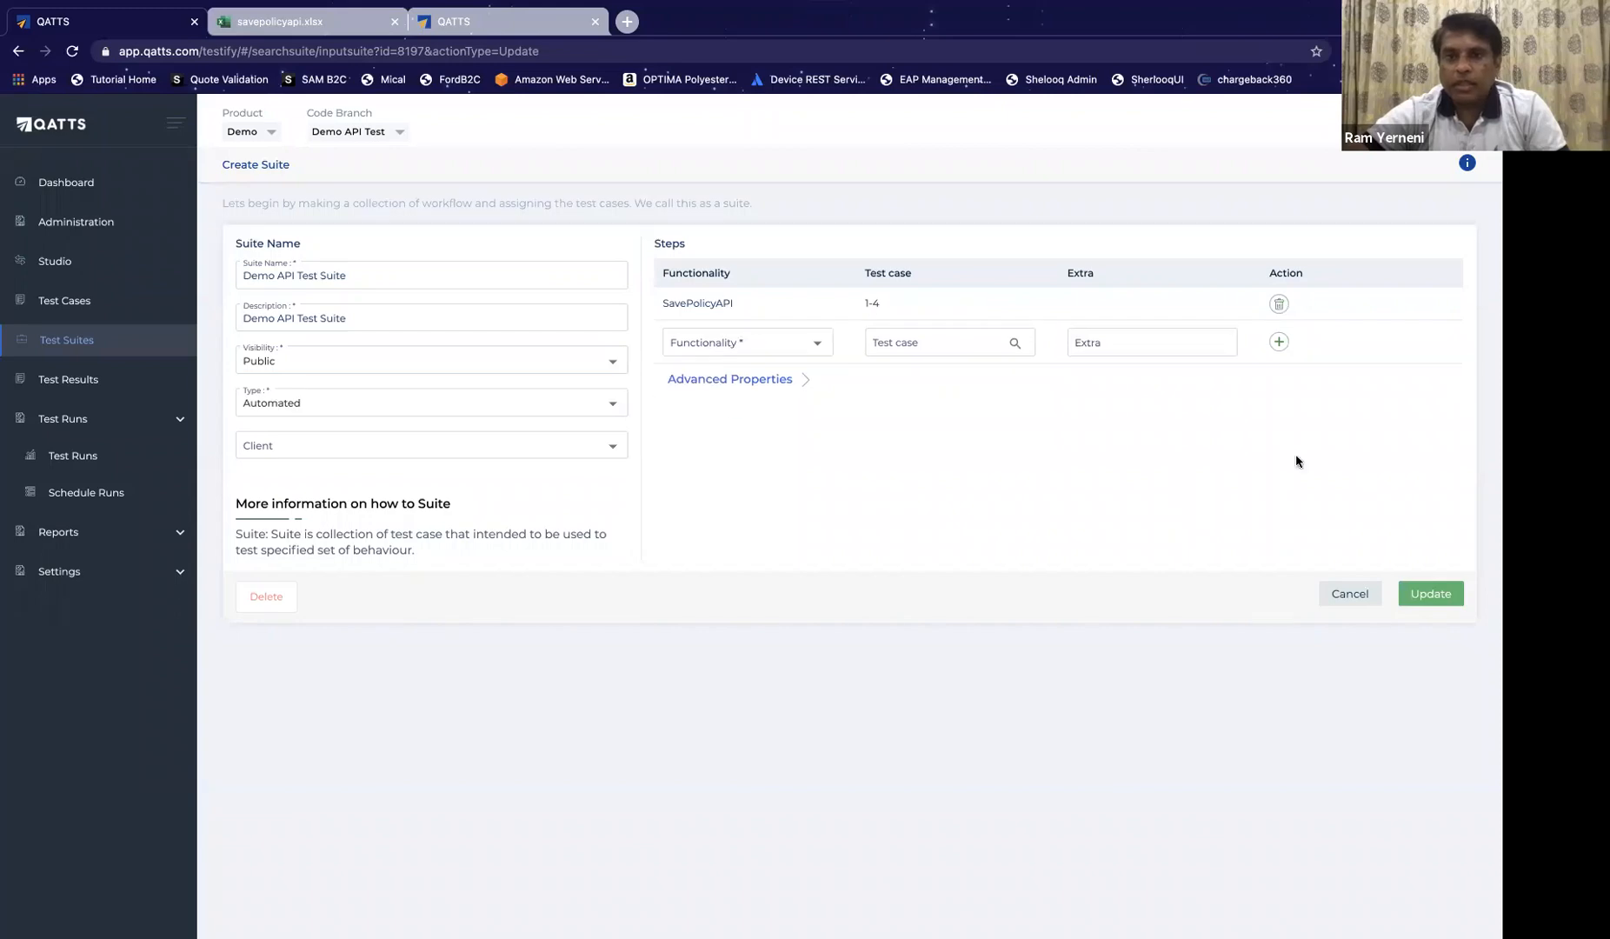
left_click(1430, 595)
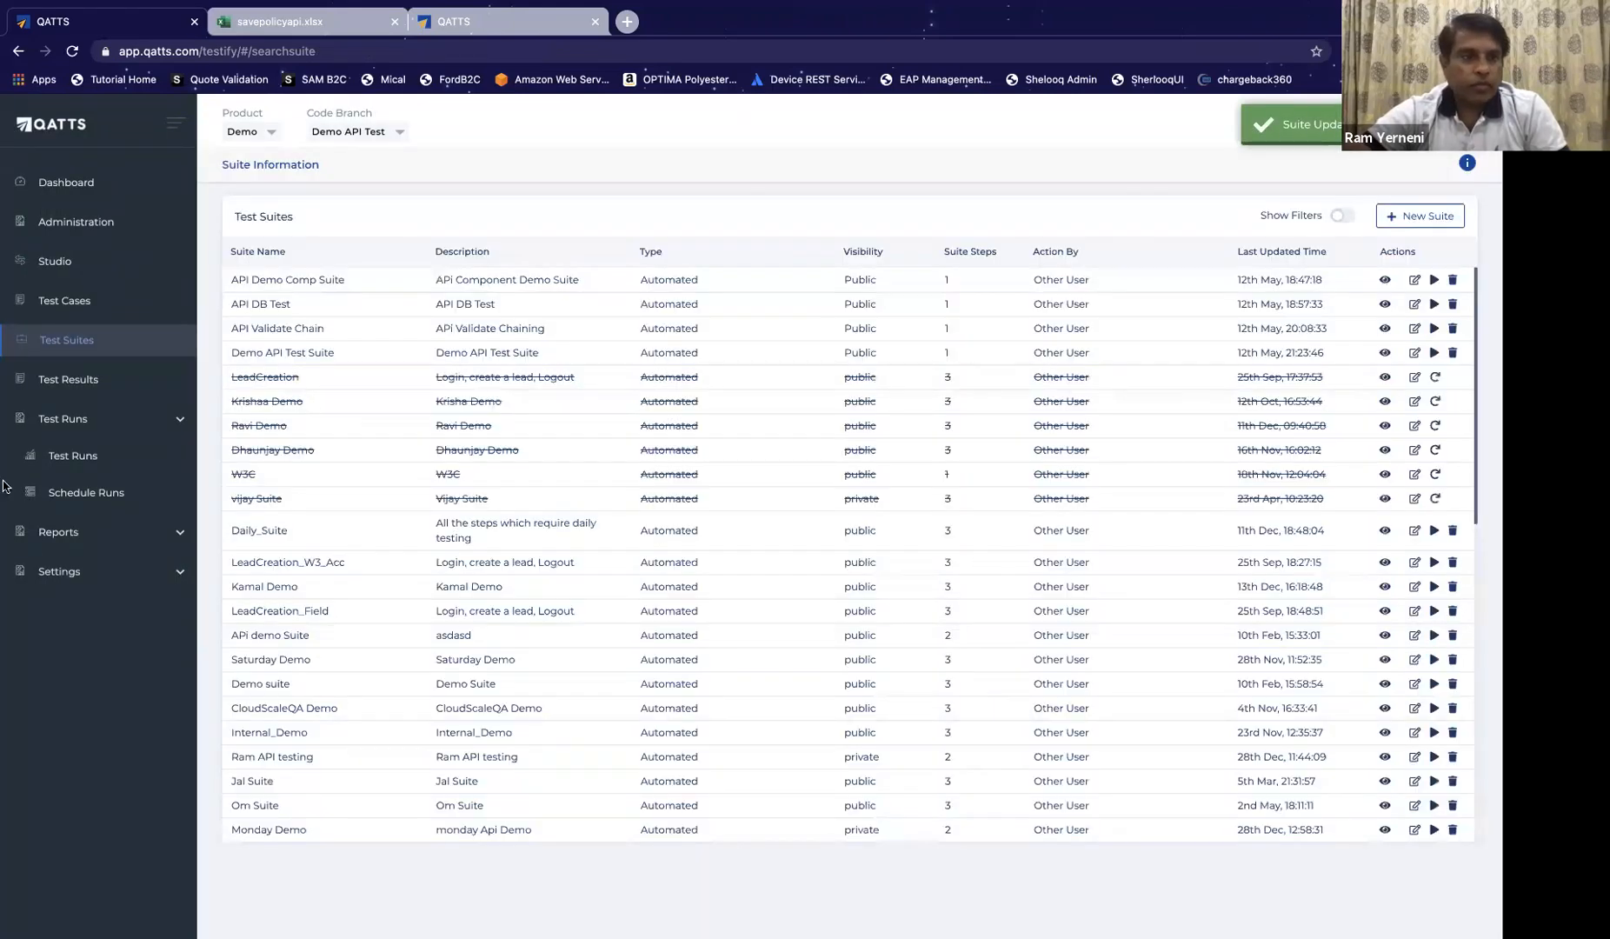
Step: Open the existing test run of the Demo API Test Suite and rerun it
left_click(86, 459)
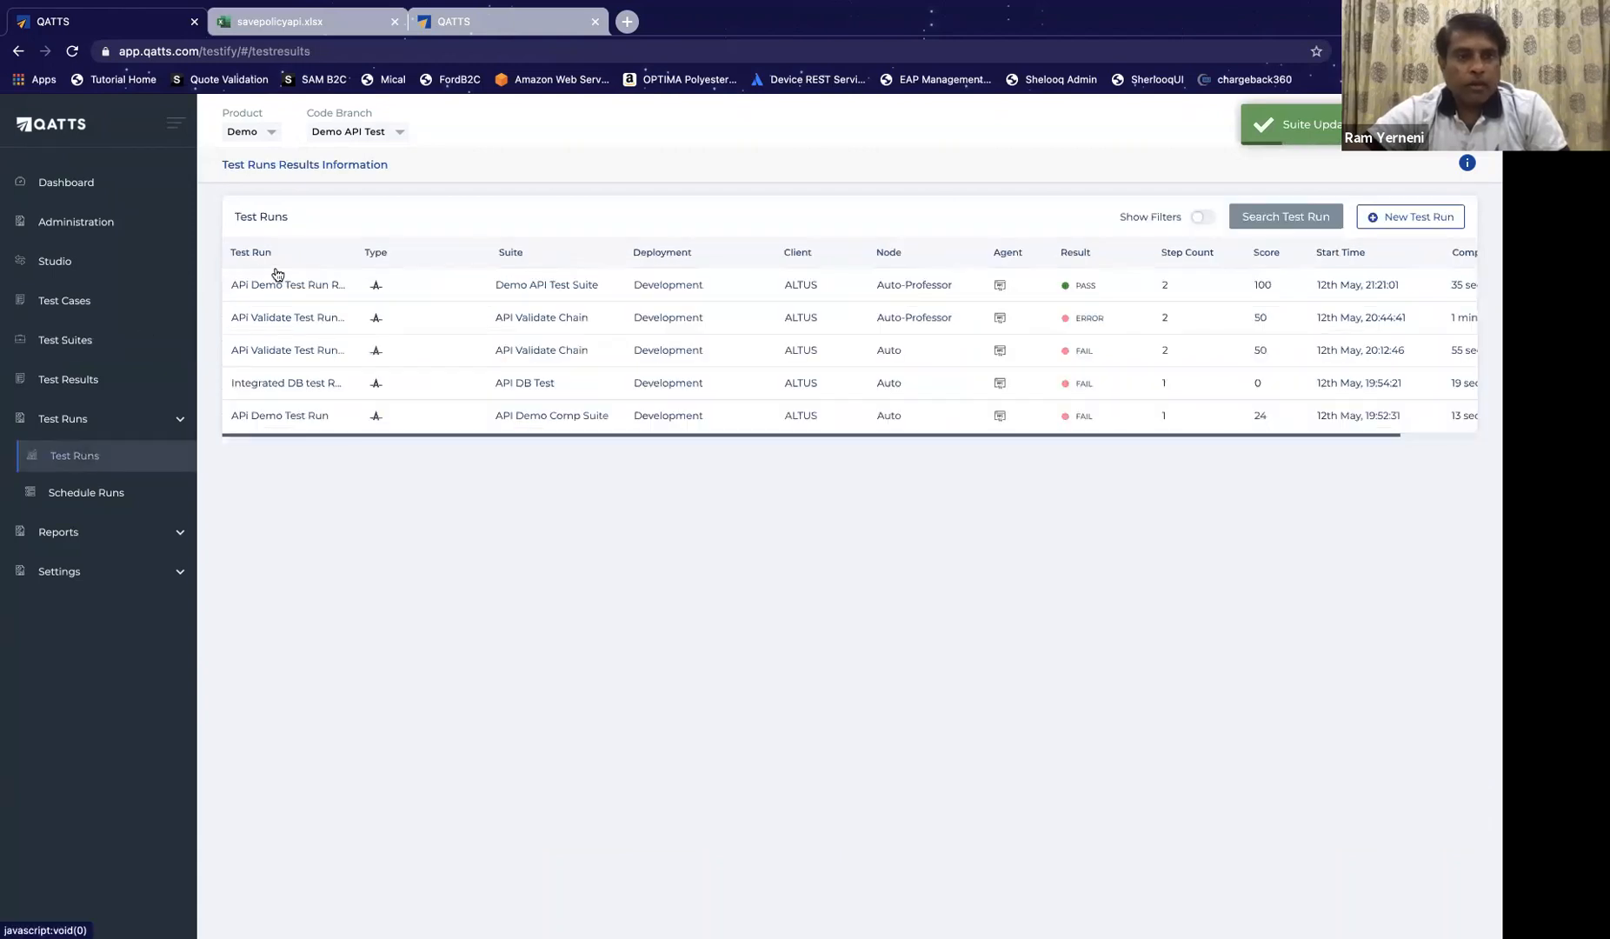
left_click(287, 295)
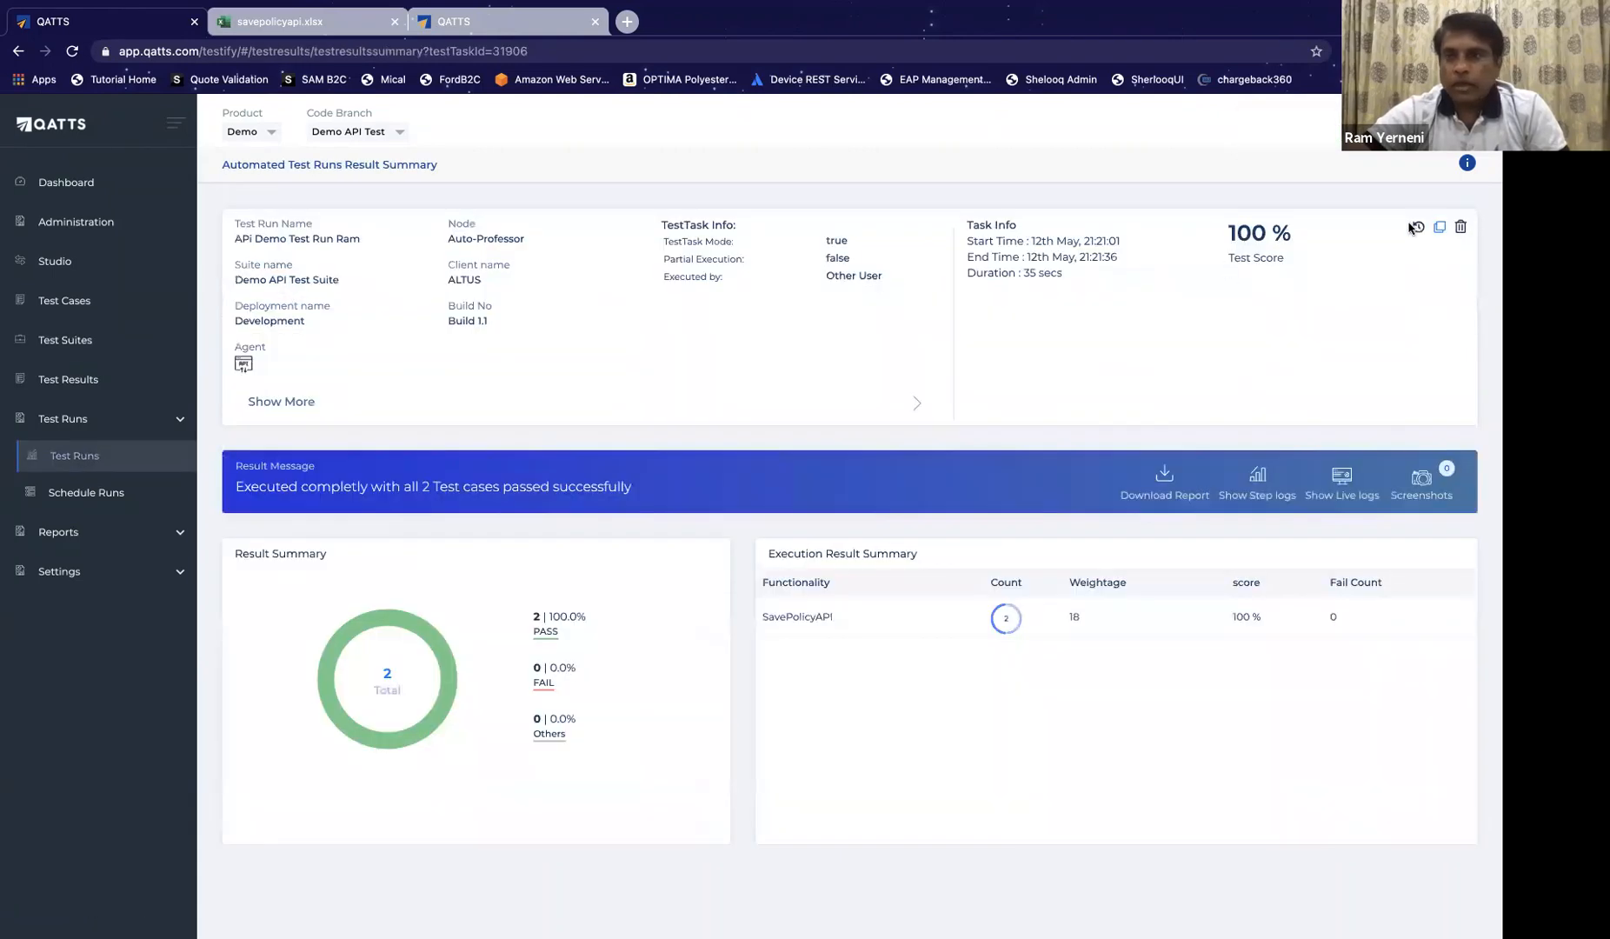
left_click(1418, 229)
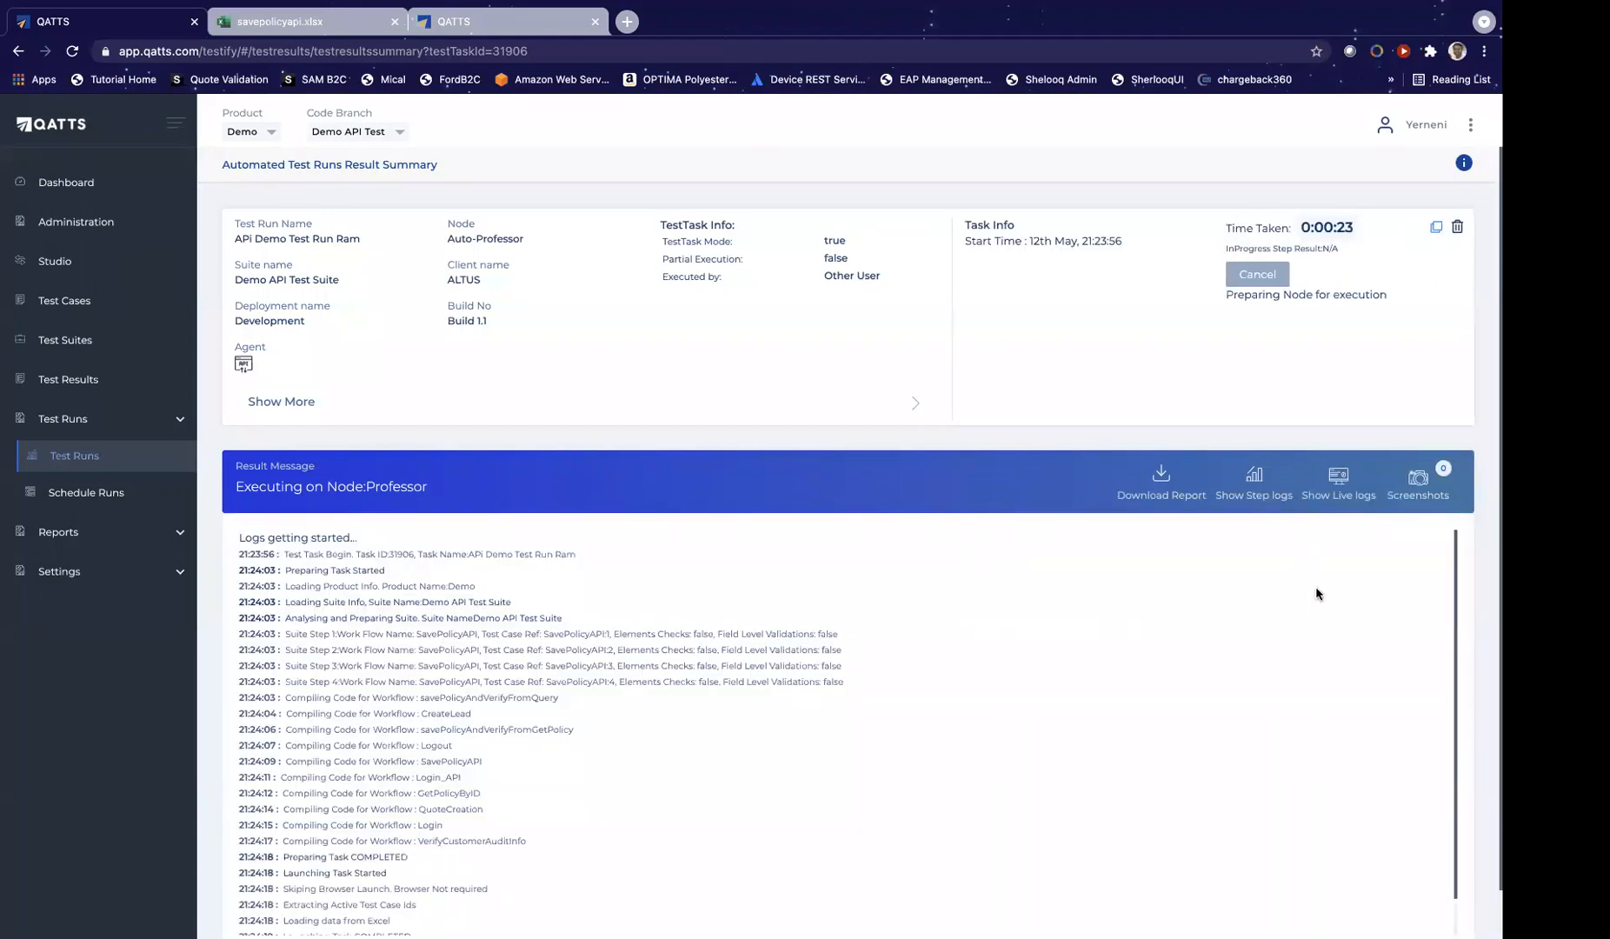
Step: Follow the rerun's live logs until execution completes, and hide them to review the result summary and step results
scroll(1315, 586, "down", 5)
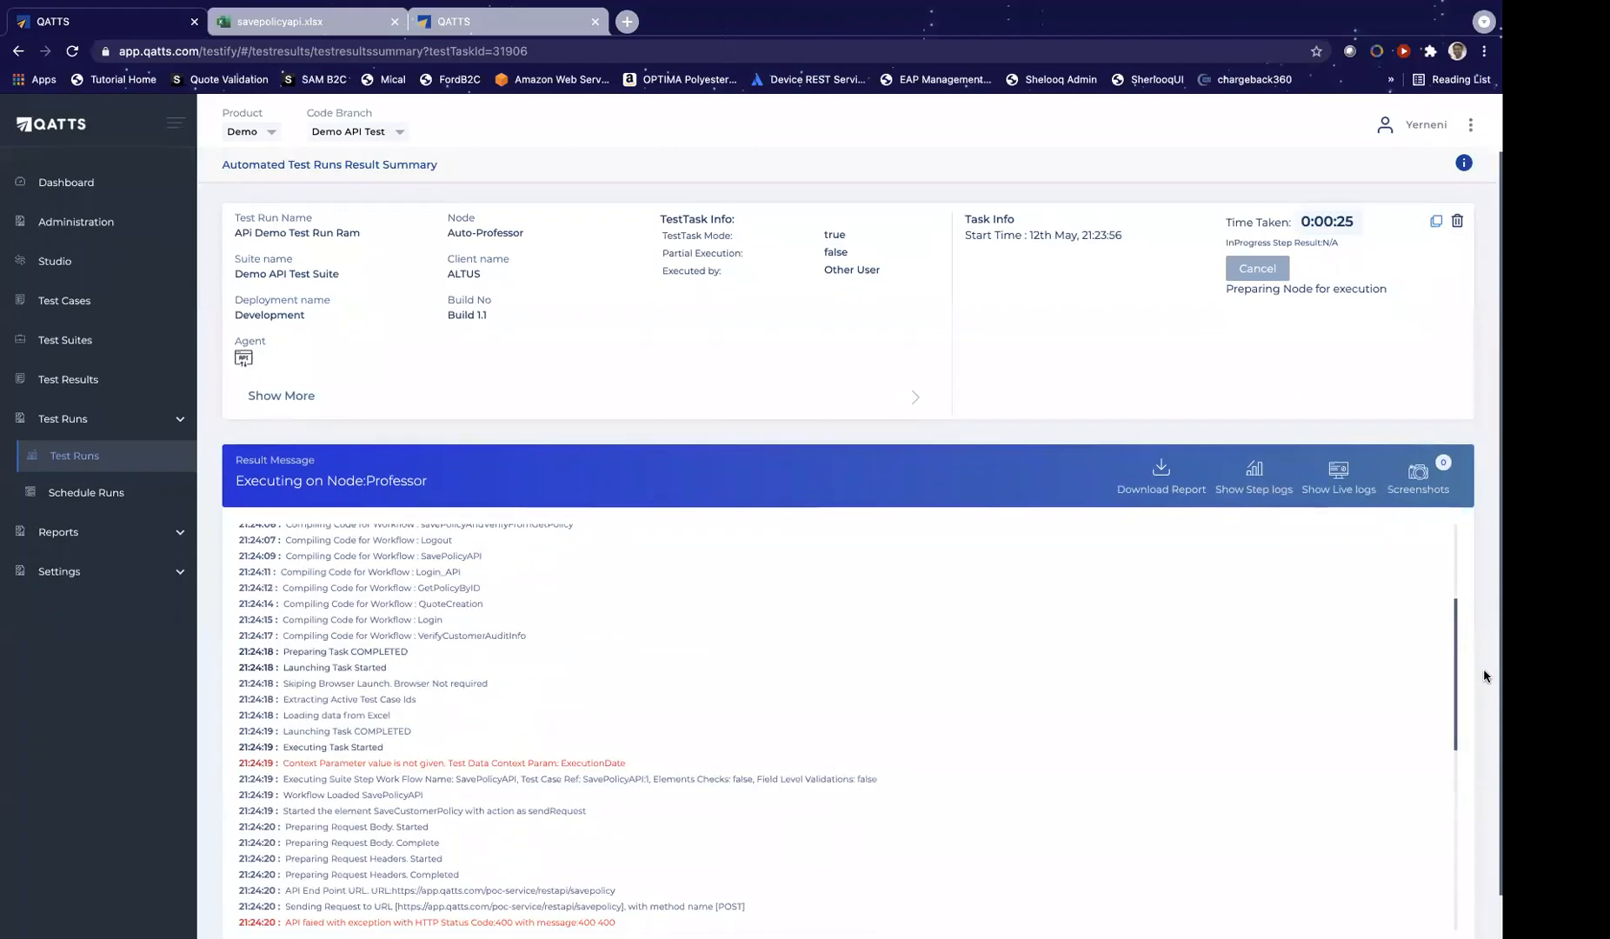
scroll(1483, 668, "down", 3)
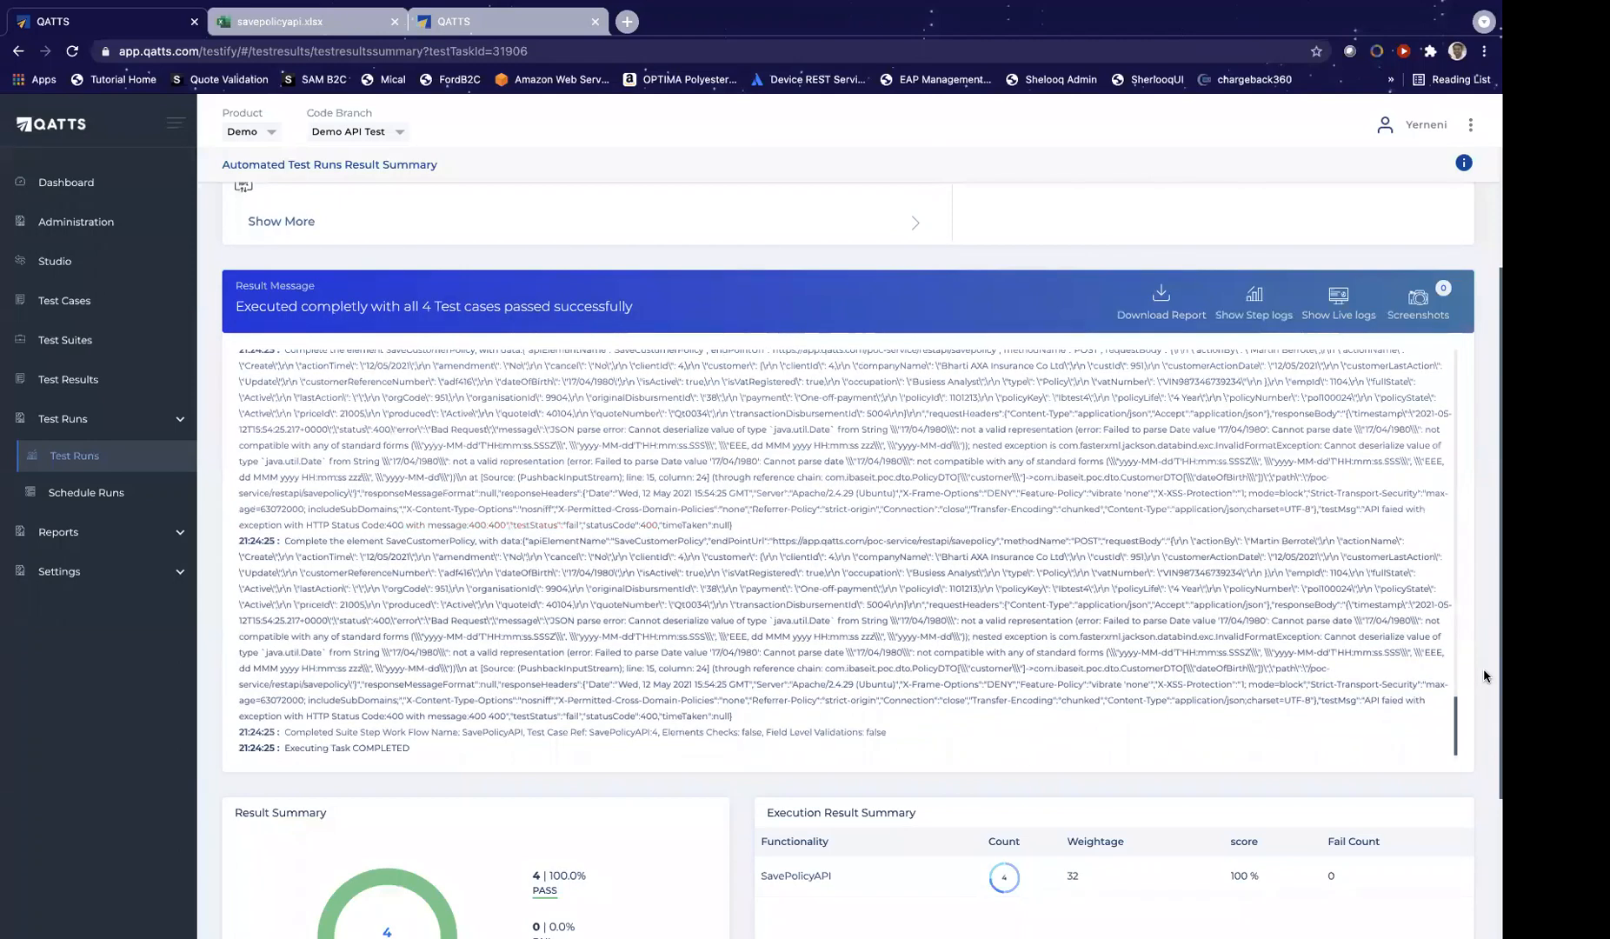
scroll(1483, 668, "down", 3)
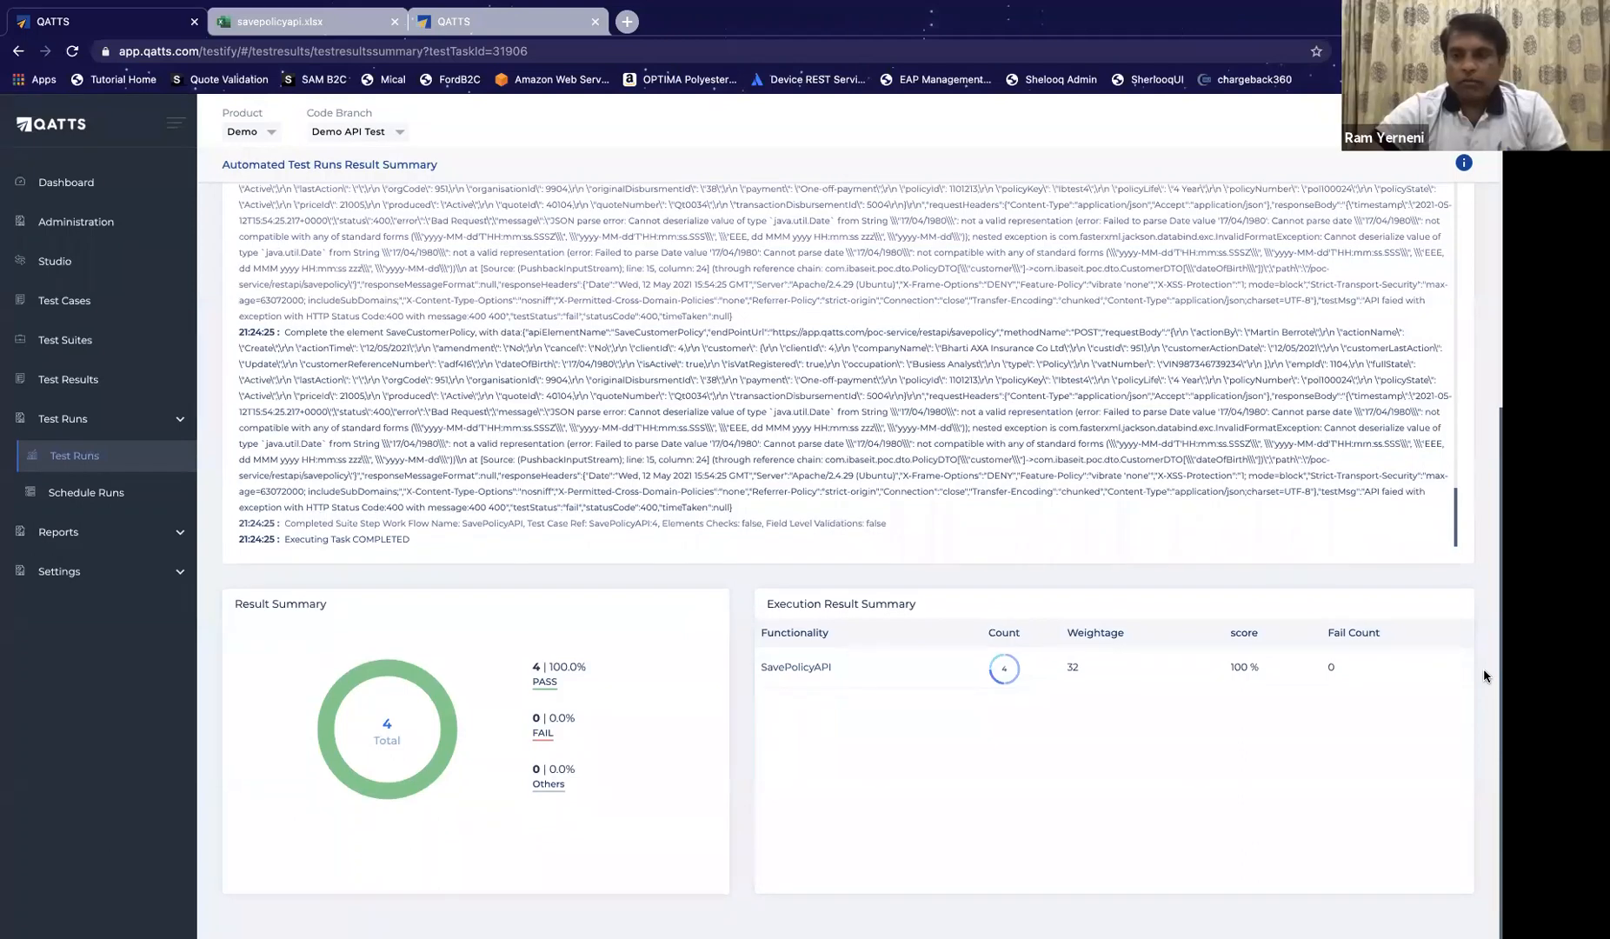
scroll(1483, 667, "up", 5)
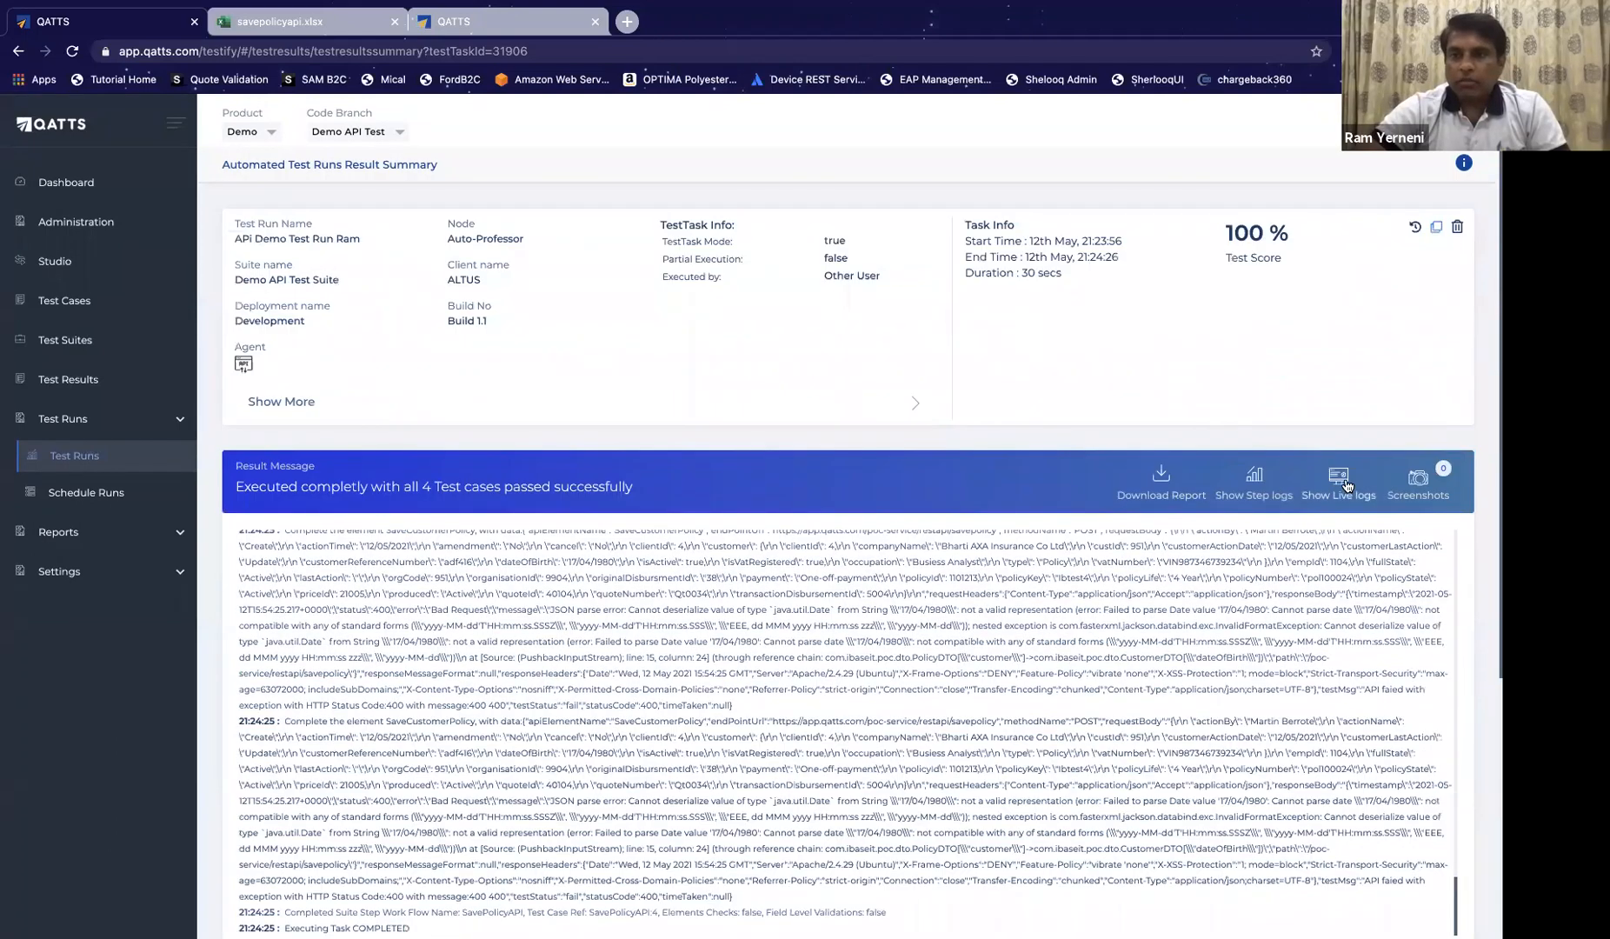
left_click(1345, 484)
scroll(1240, 482, "down", 4)
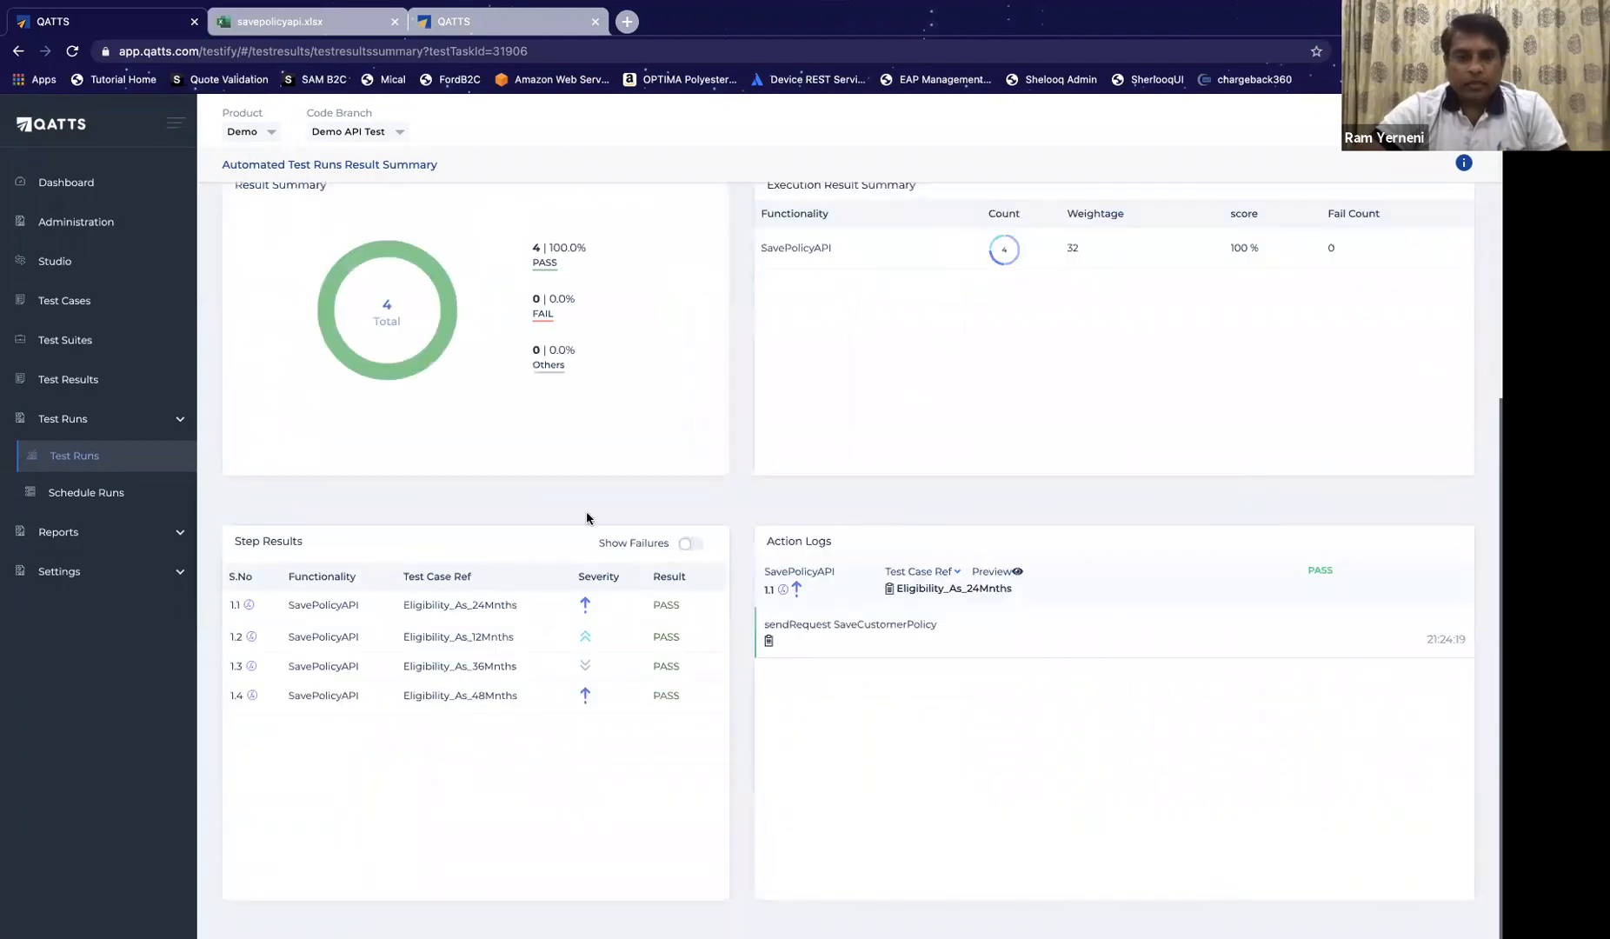
Step: Inspect the request and response details of the SaveCustomerPolicy call logged for Eligibility_As_24Mnths, and return to the run's result summary
left_click(768, 644)
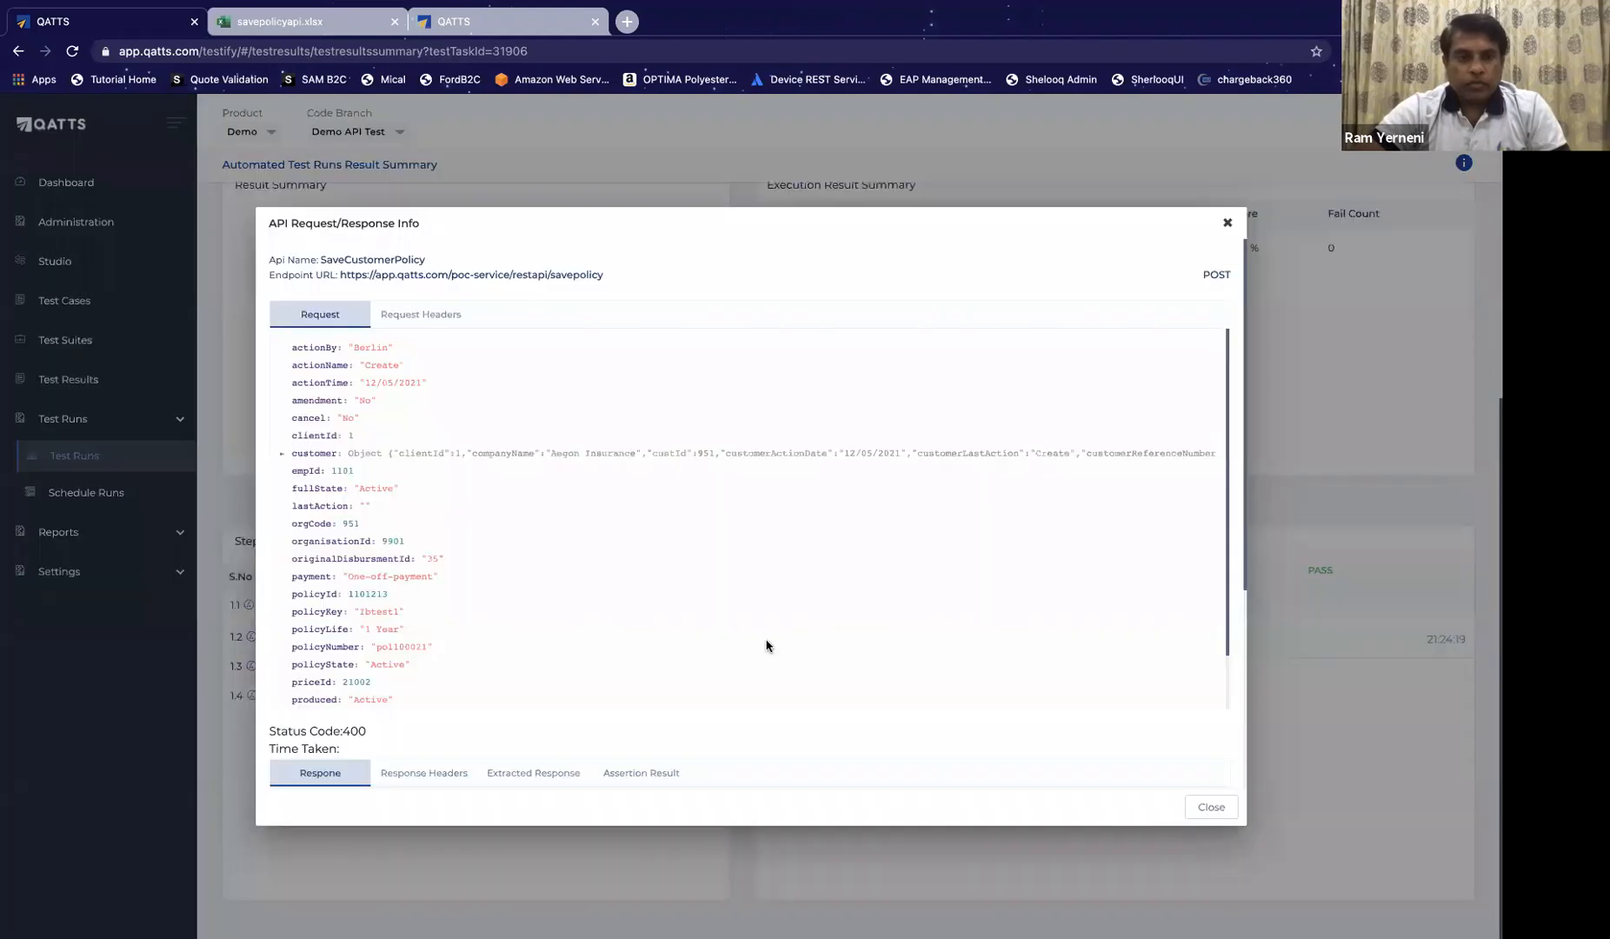
scroll(767, 646, "down", 1)
scroll(766, 646, "up", 1)
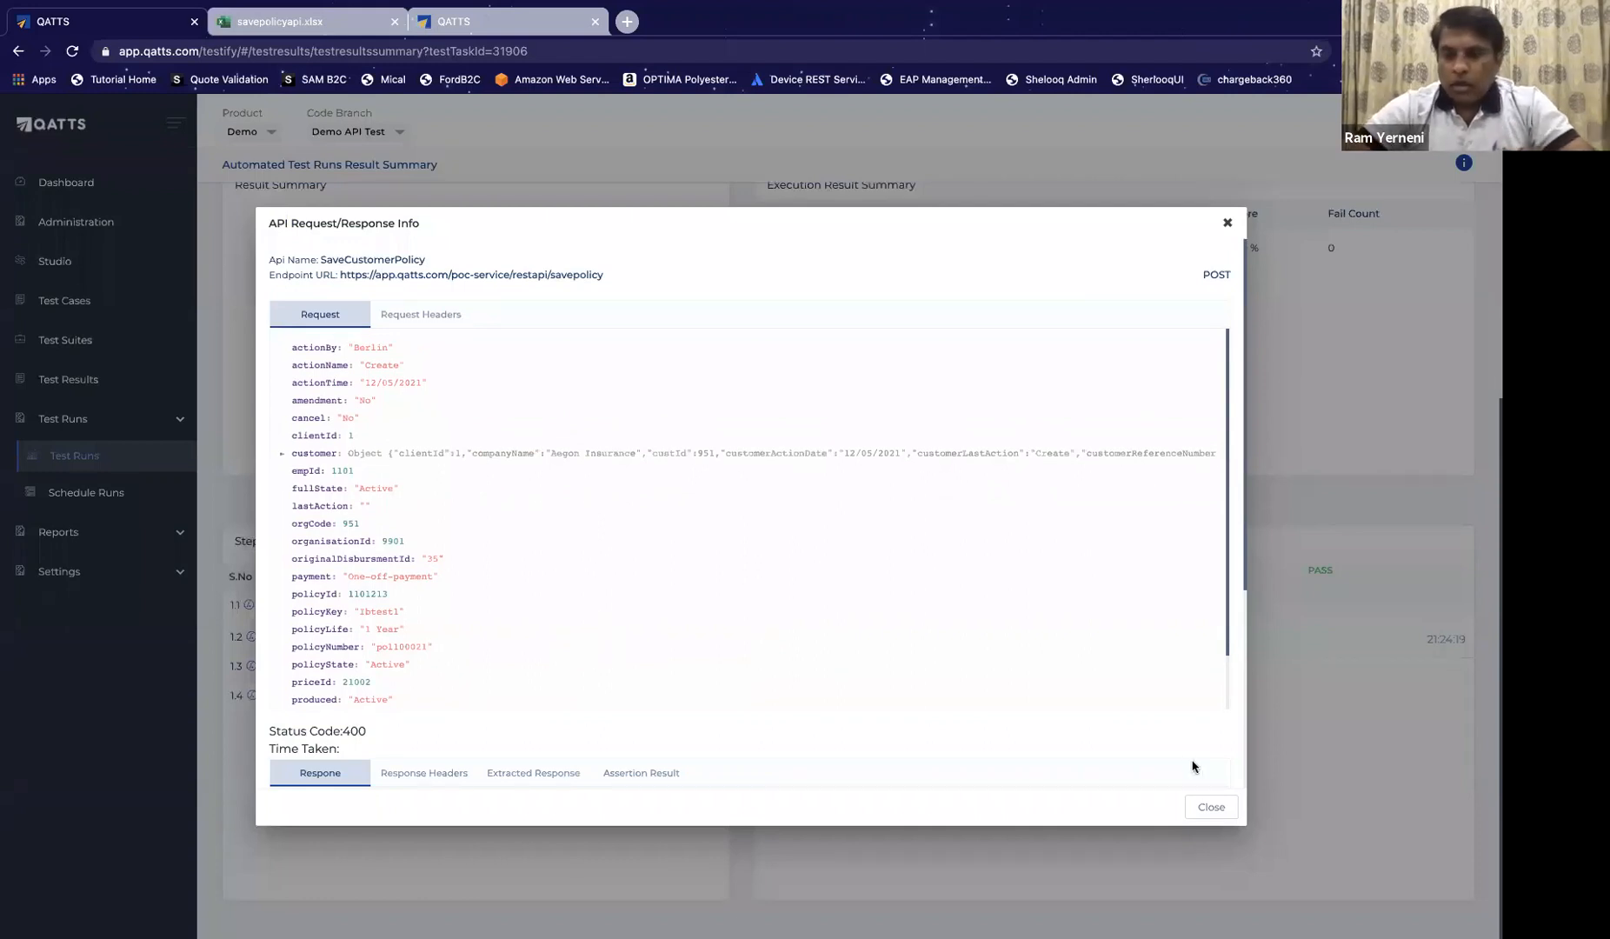
left_click(1212, 808)
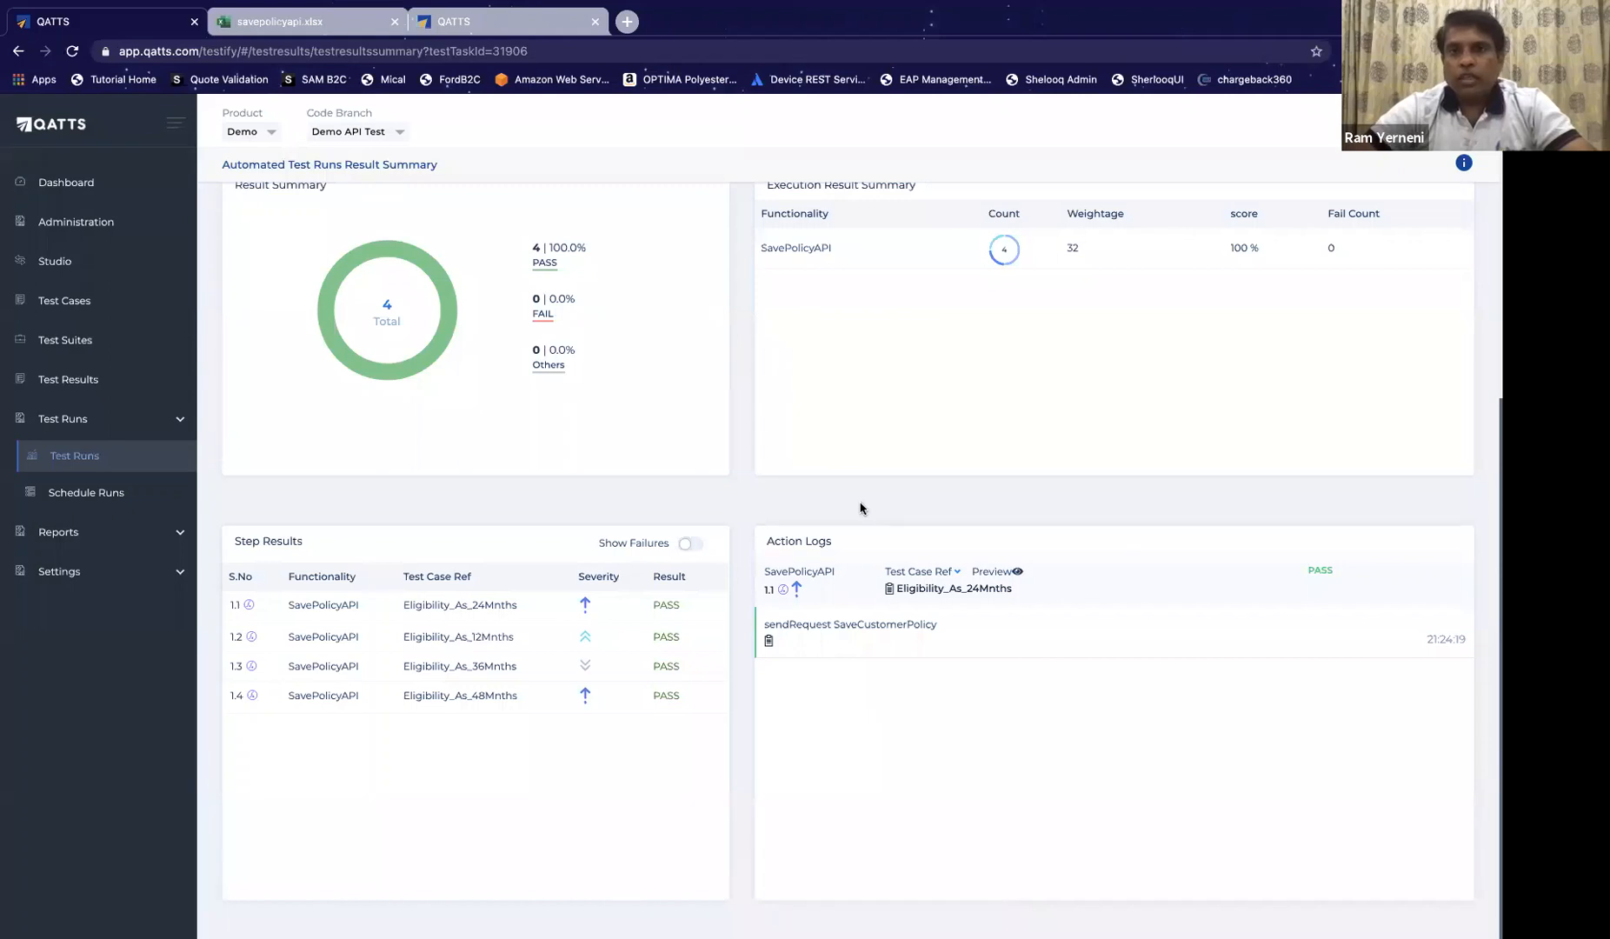
mouse_move(1036, 68)
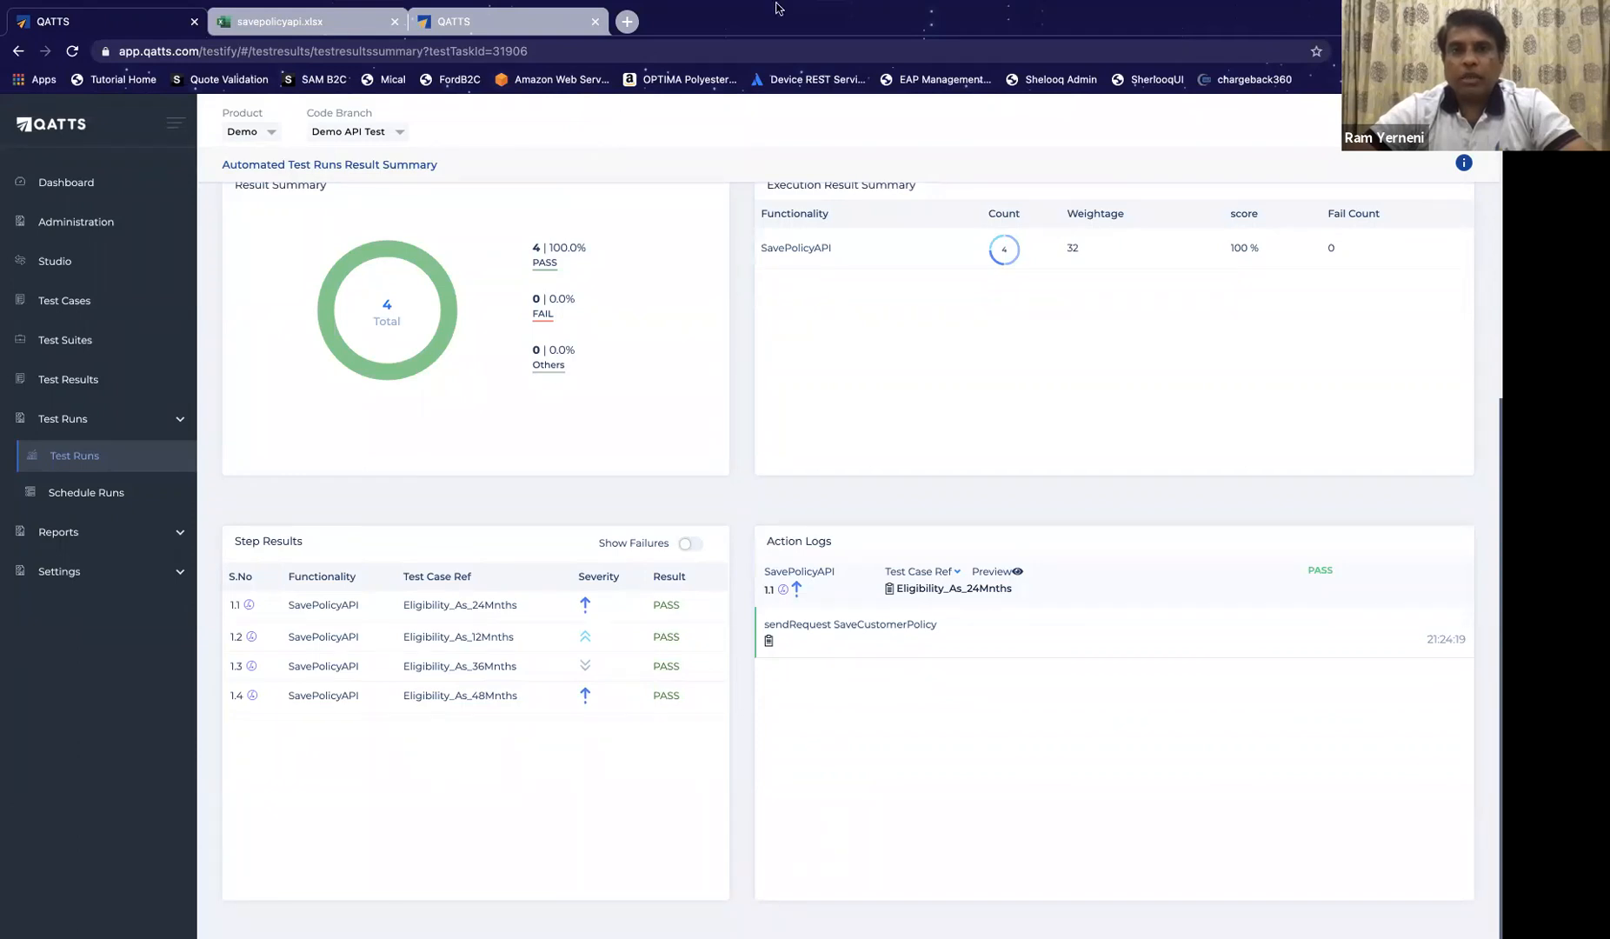
mouse_move(780, 5)
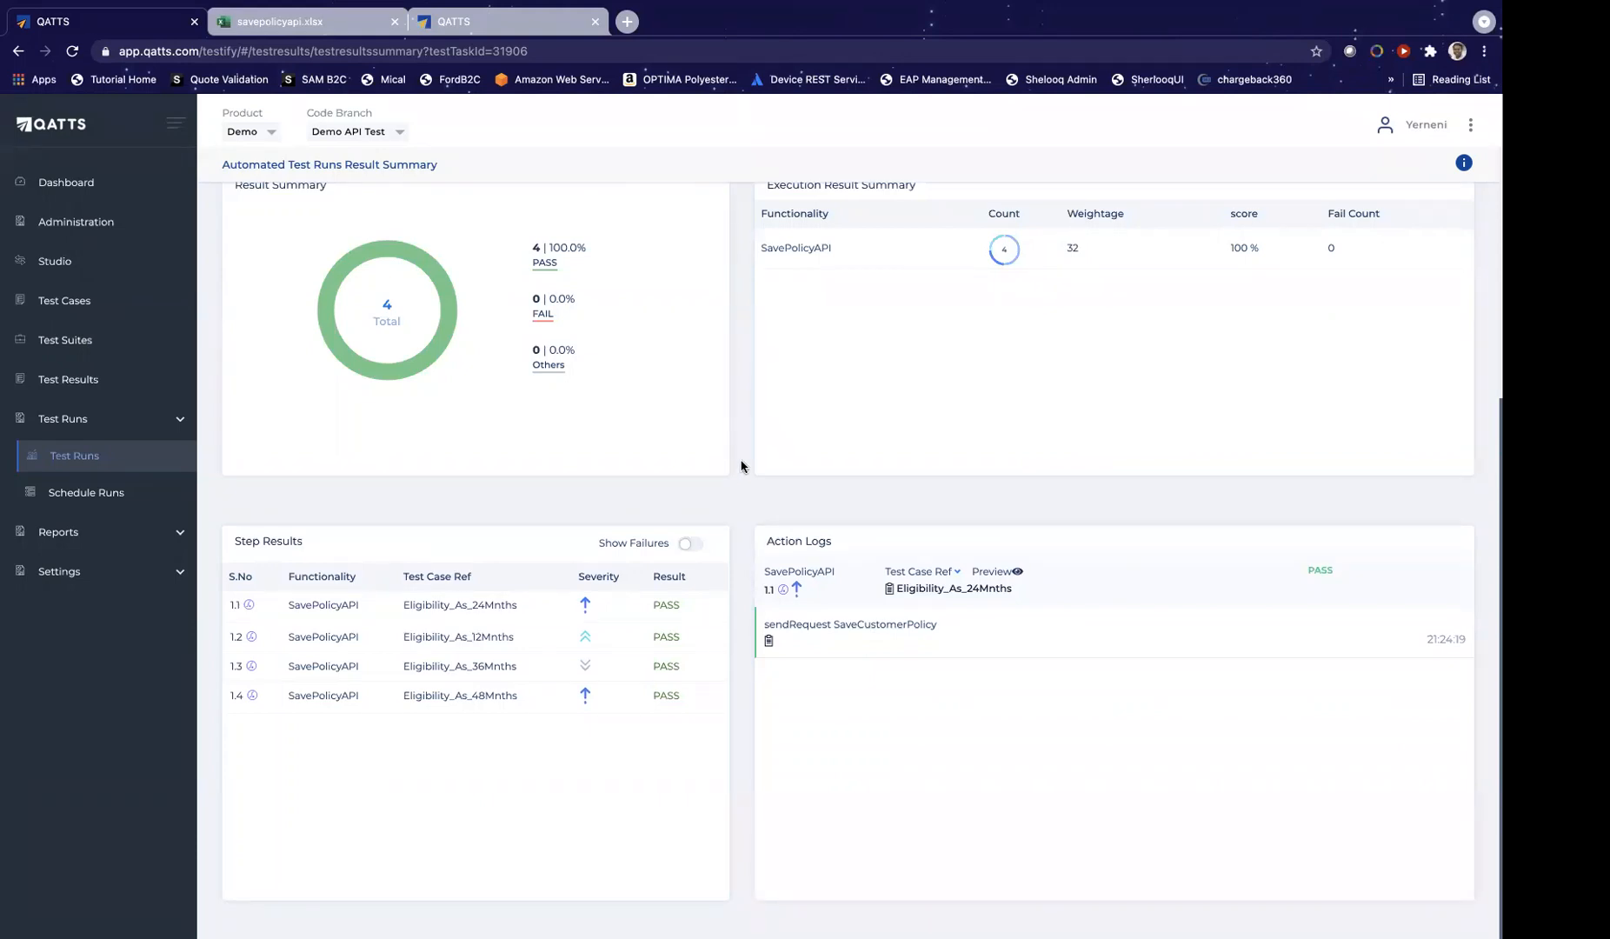
scroll(740, 466, "up", 5)
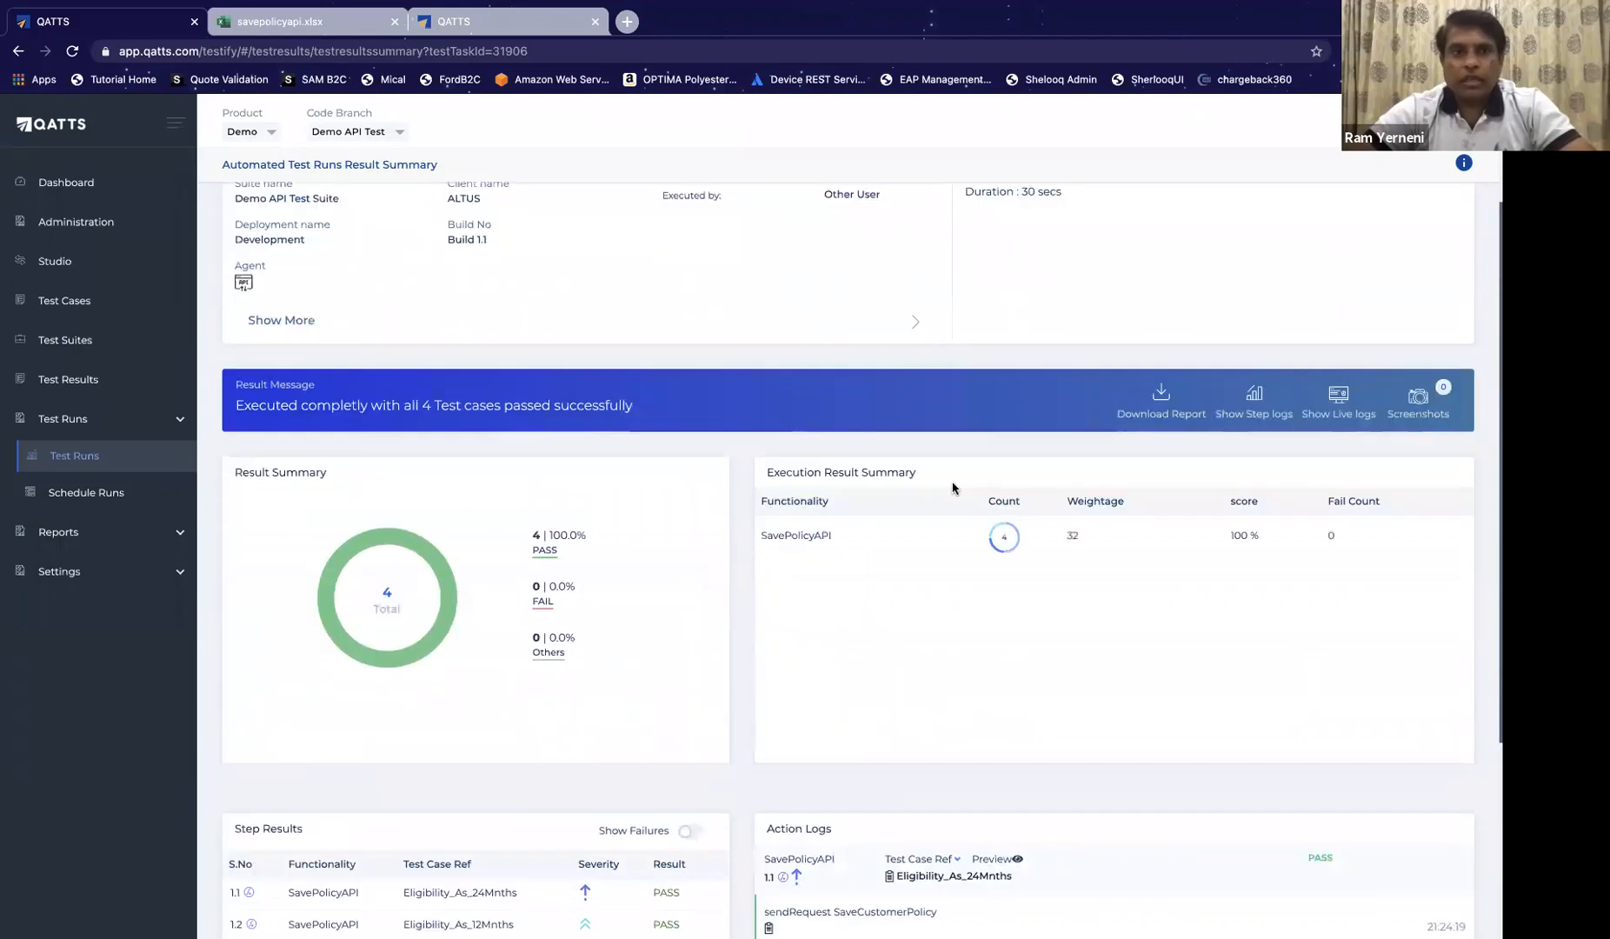
scroll(953, 488, "up", 1)
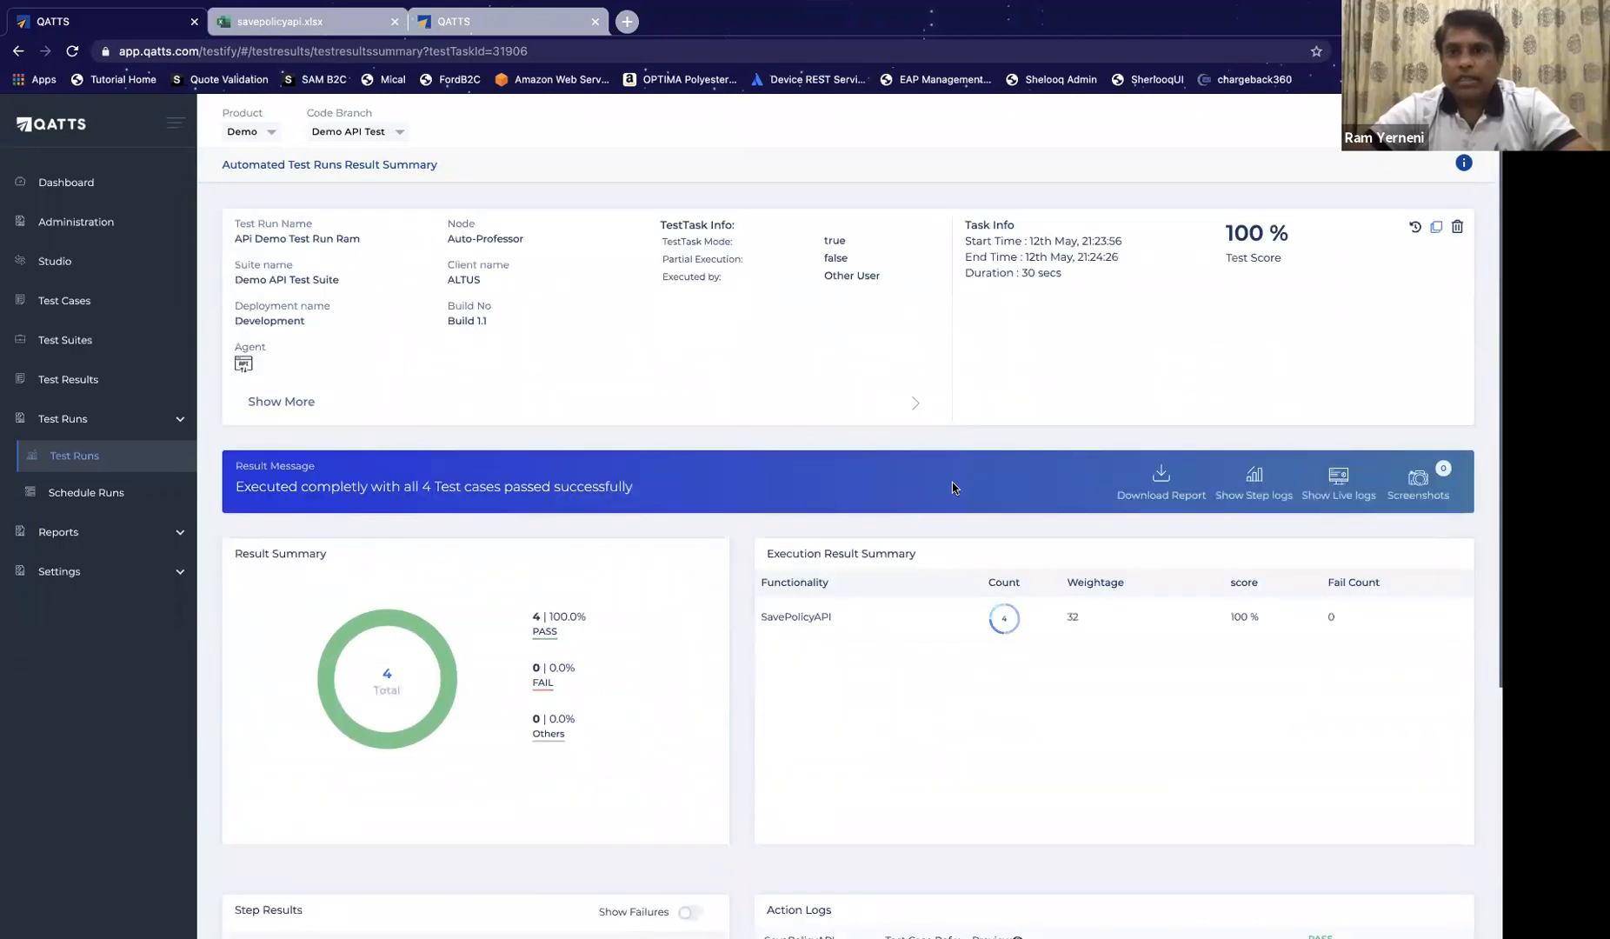
Step: Review the SavePolicyAPI action class in the Studio, highlighting the sendRequest call and the end of the performAPIFieldLevelAction line
left_click(540, 22)
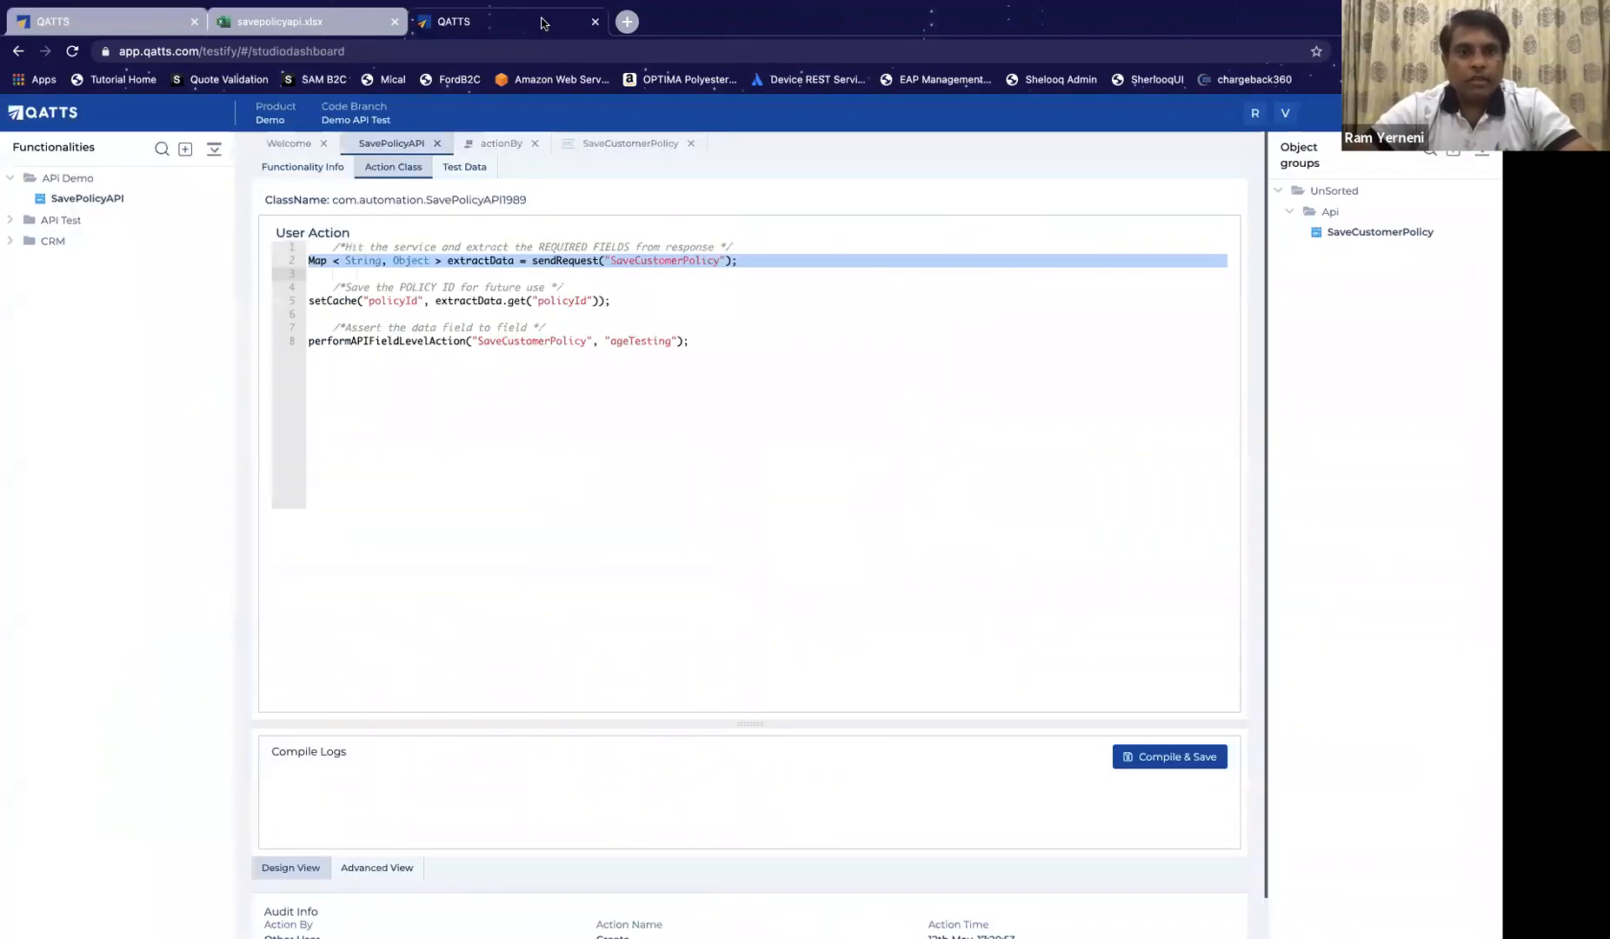
double_click(552, 260)
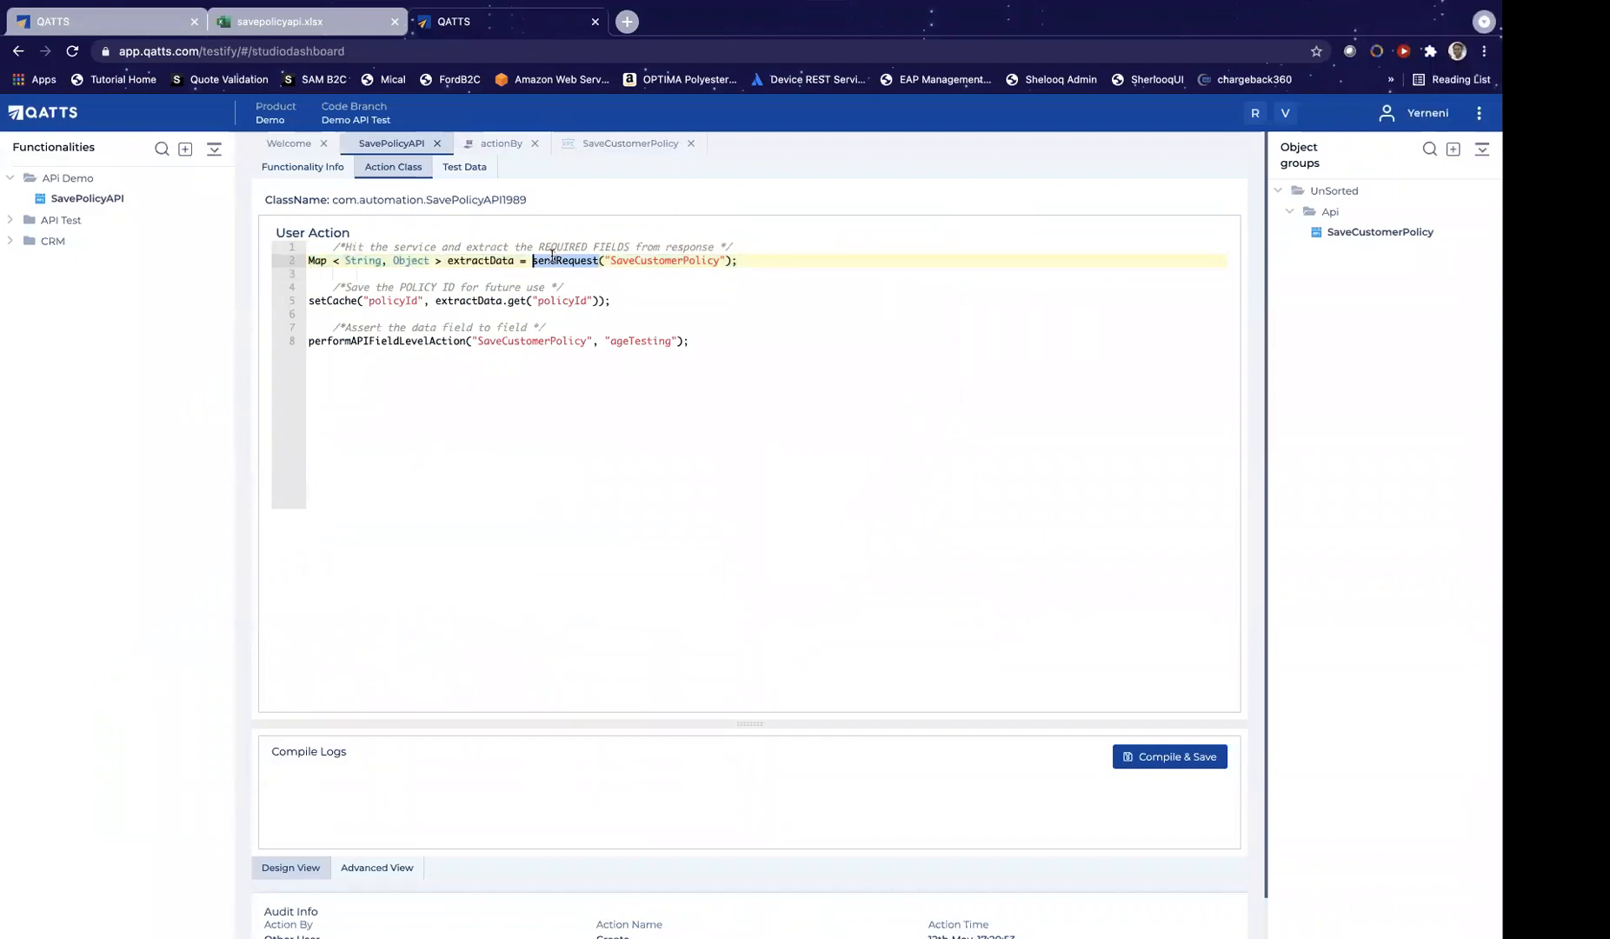
double_click(702, 343)
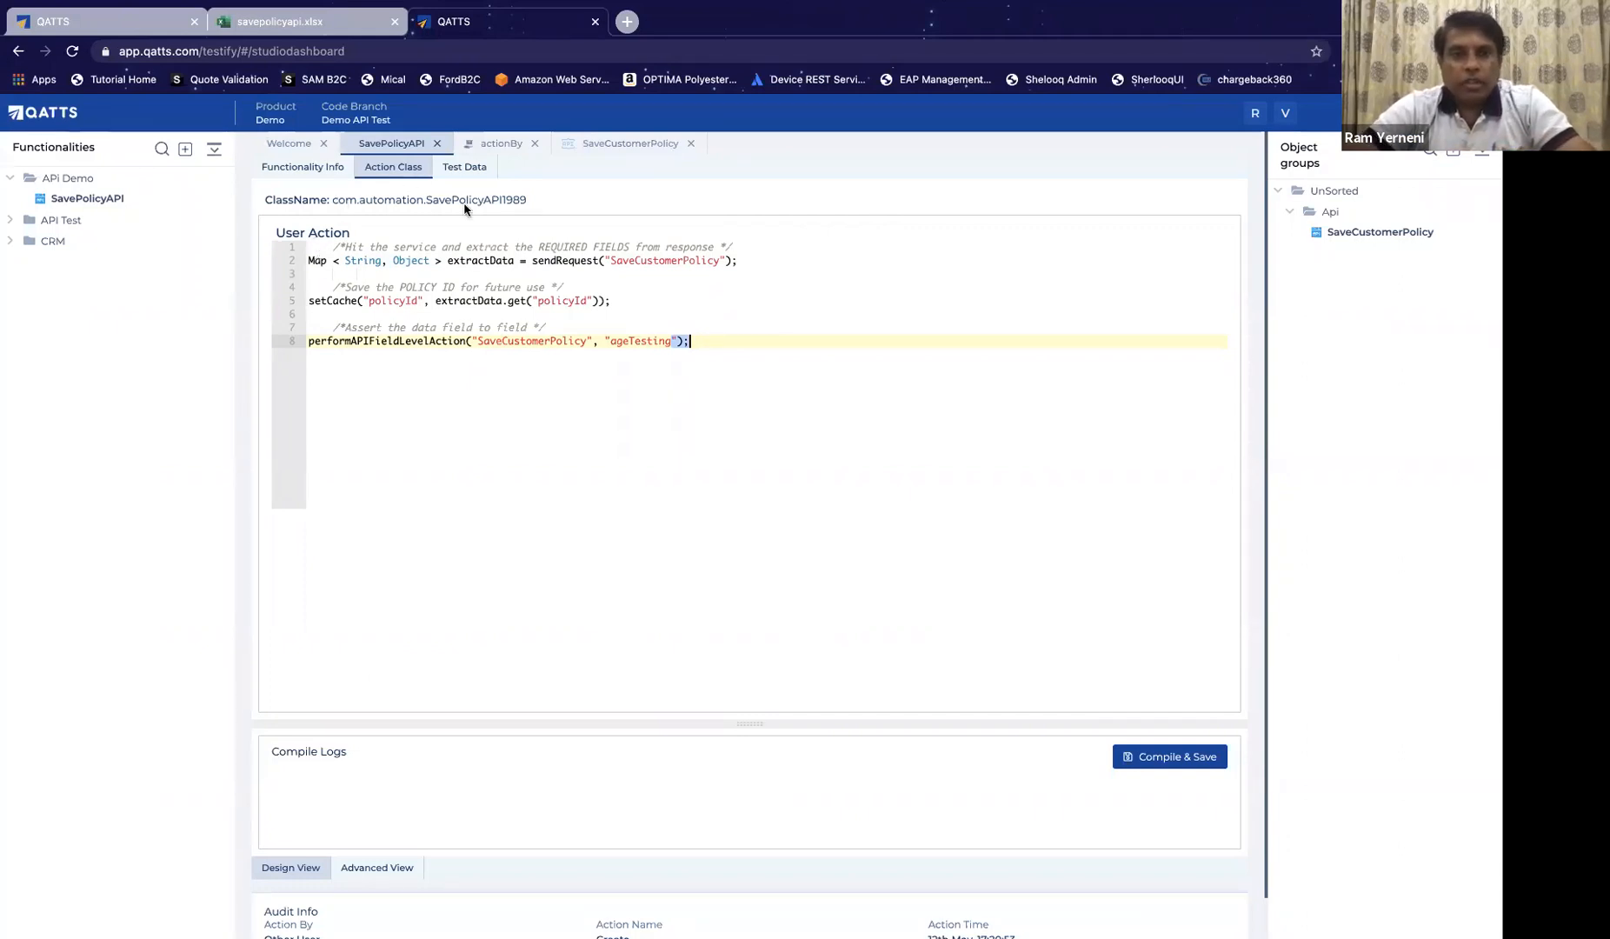
double_click(580, 261)
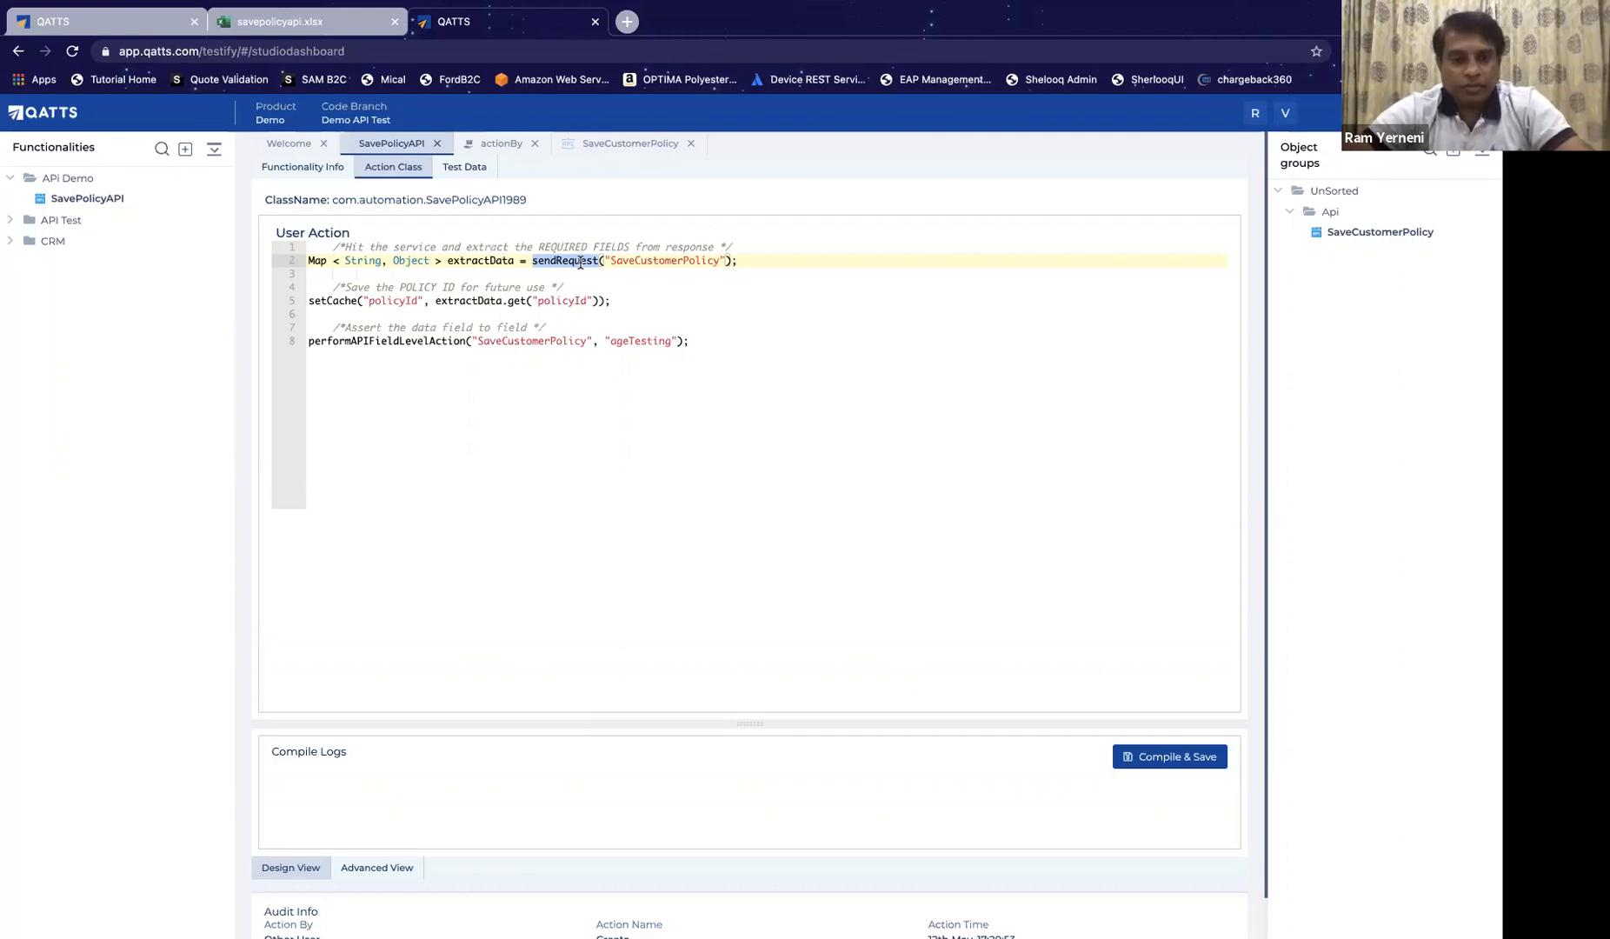
left_click(538, 429)
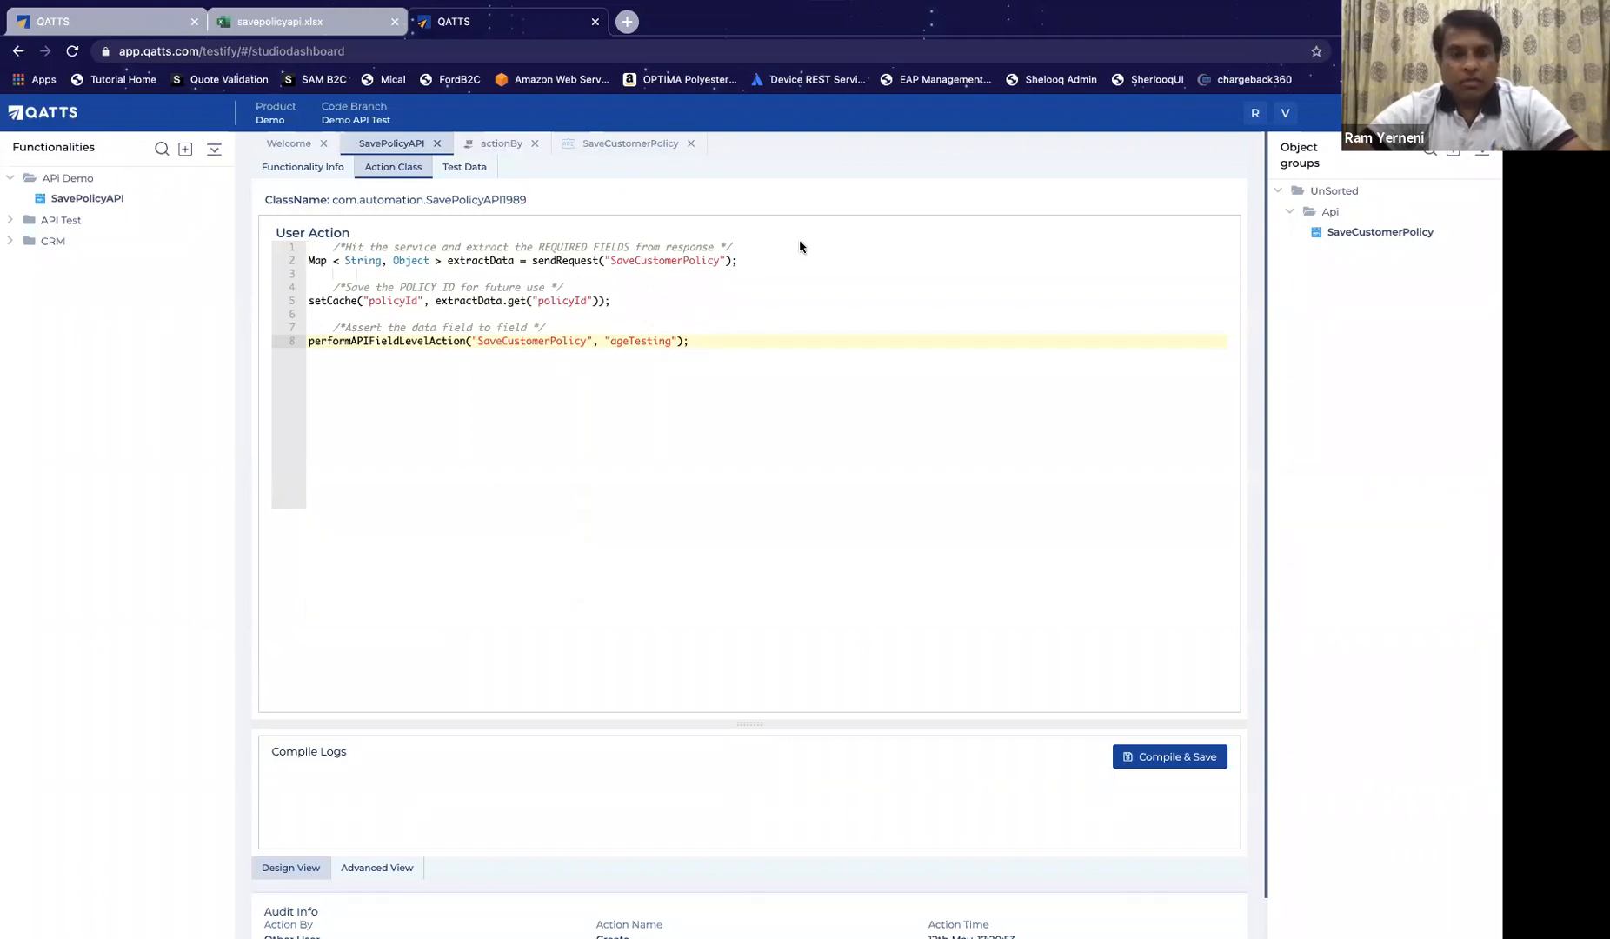
key("ctrl+Right")
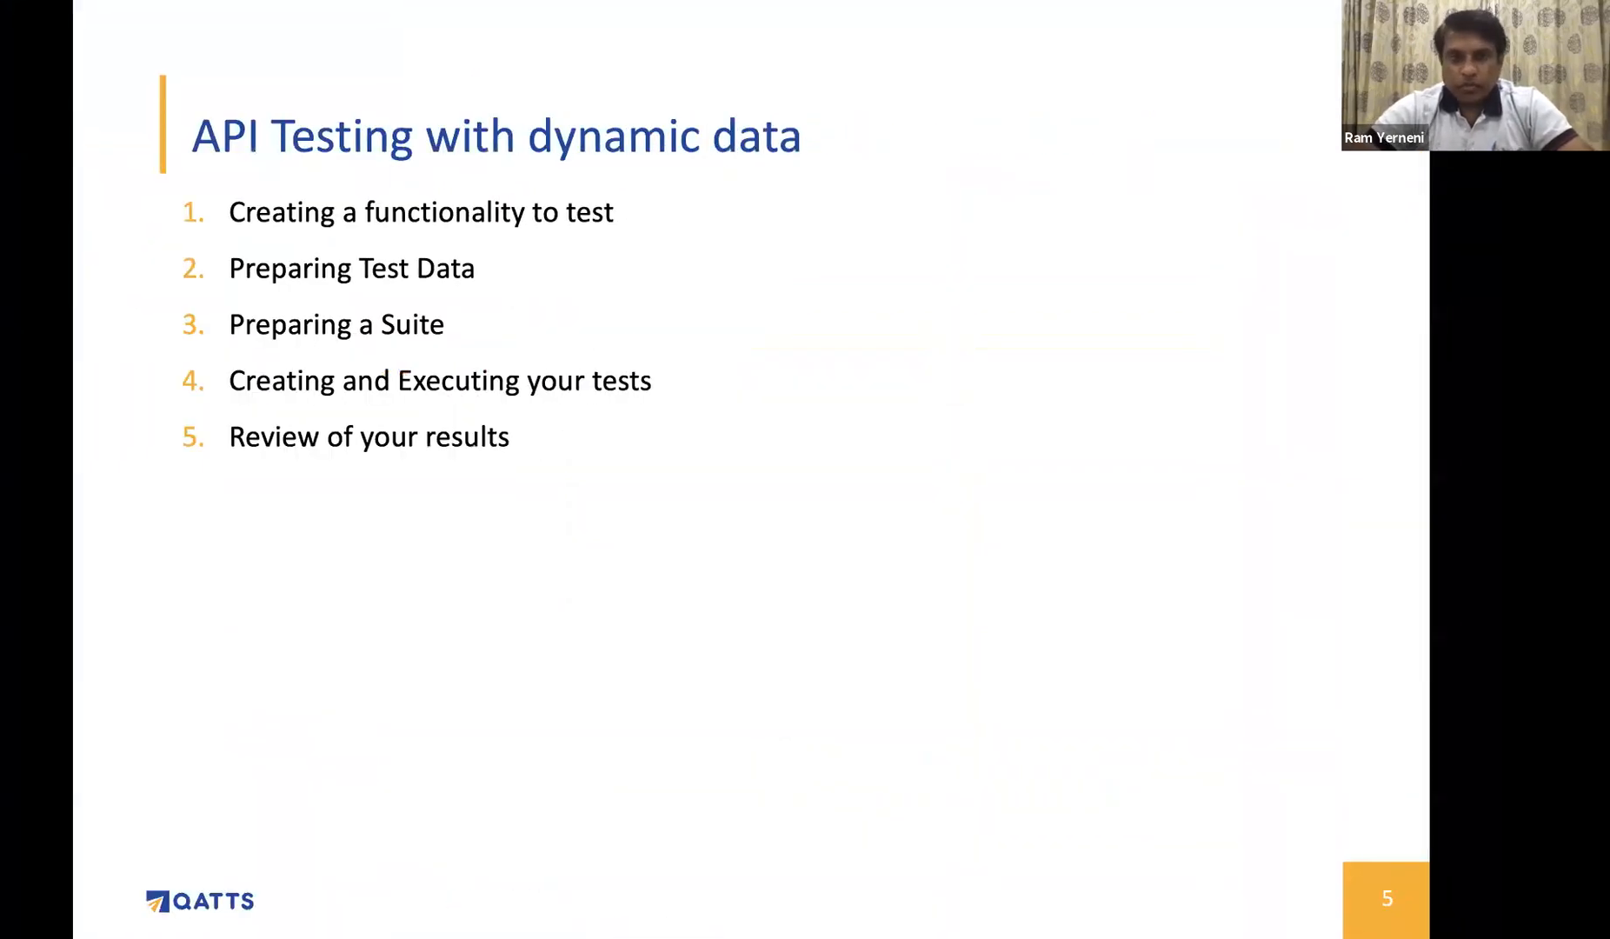
key("Right")
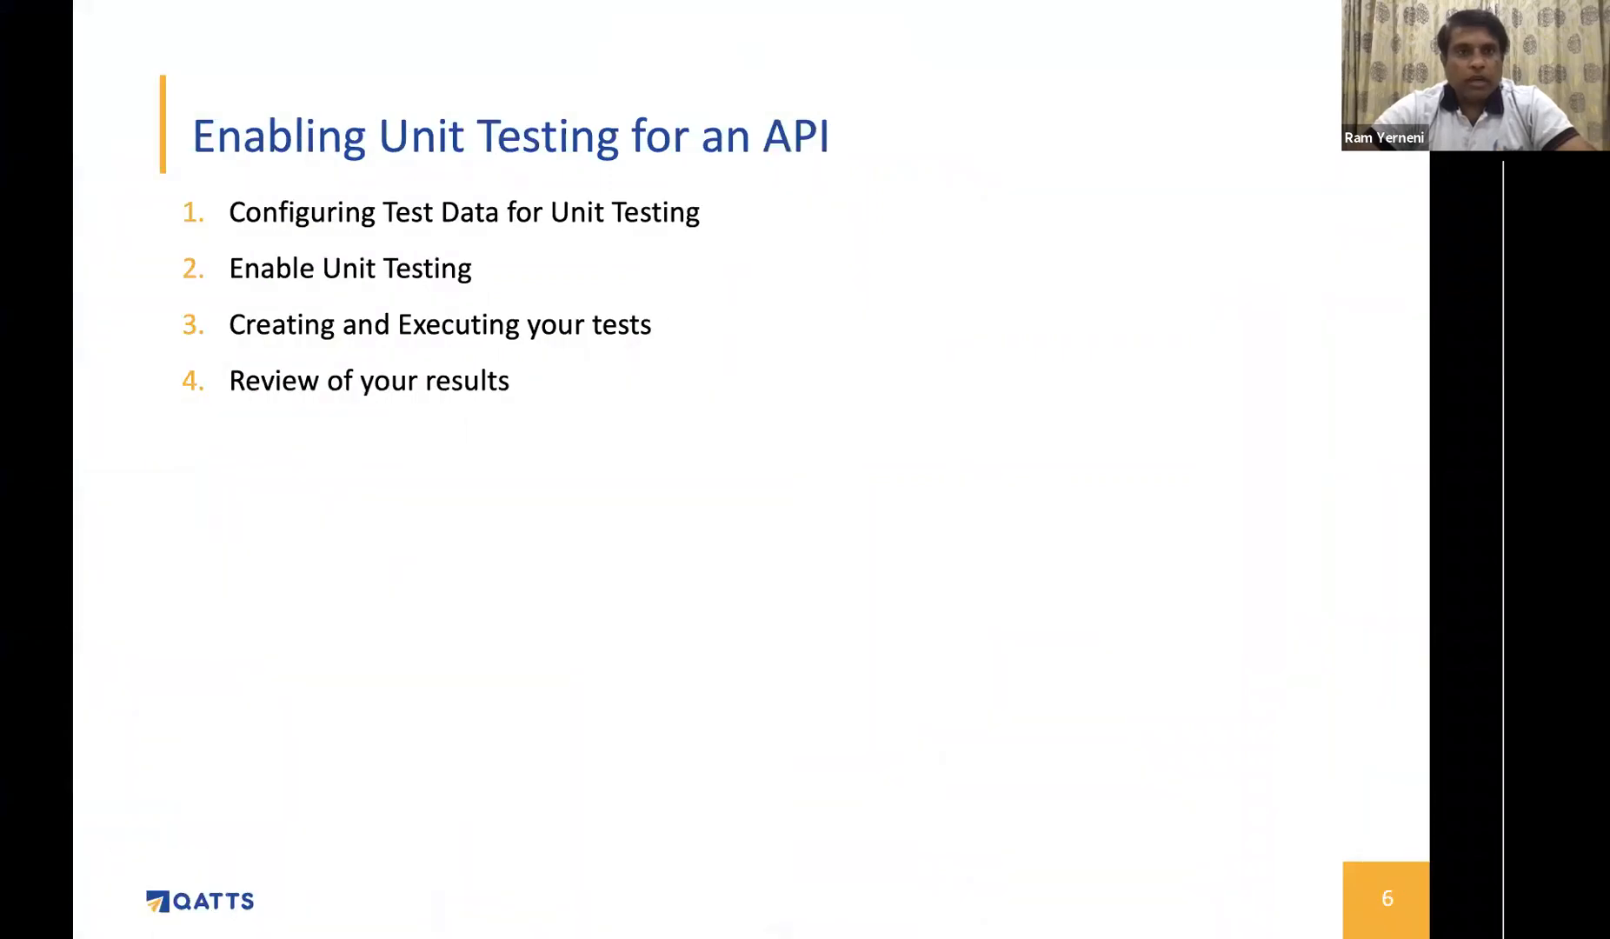
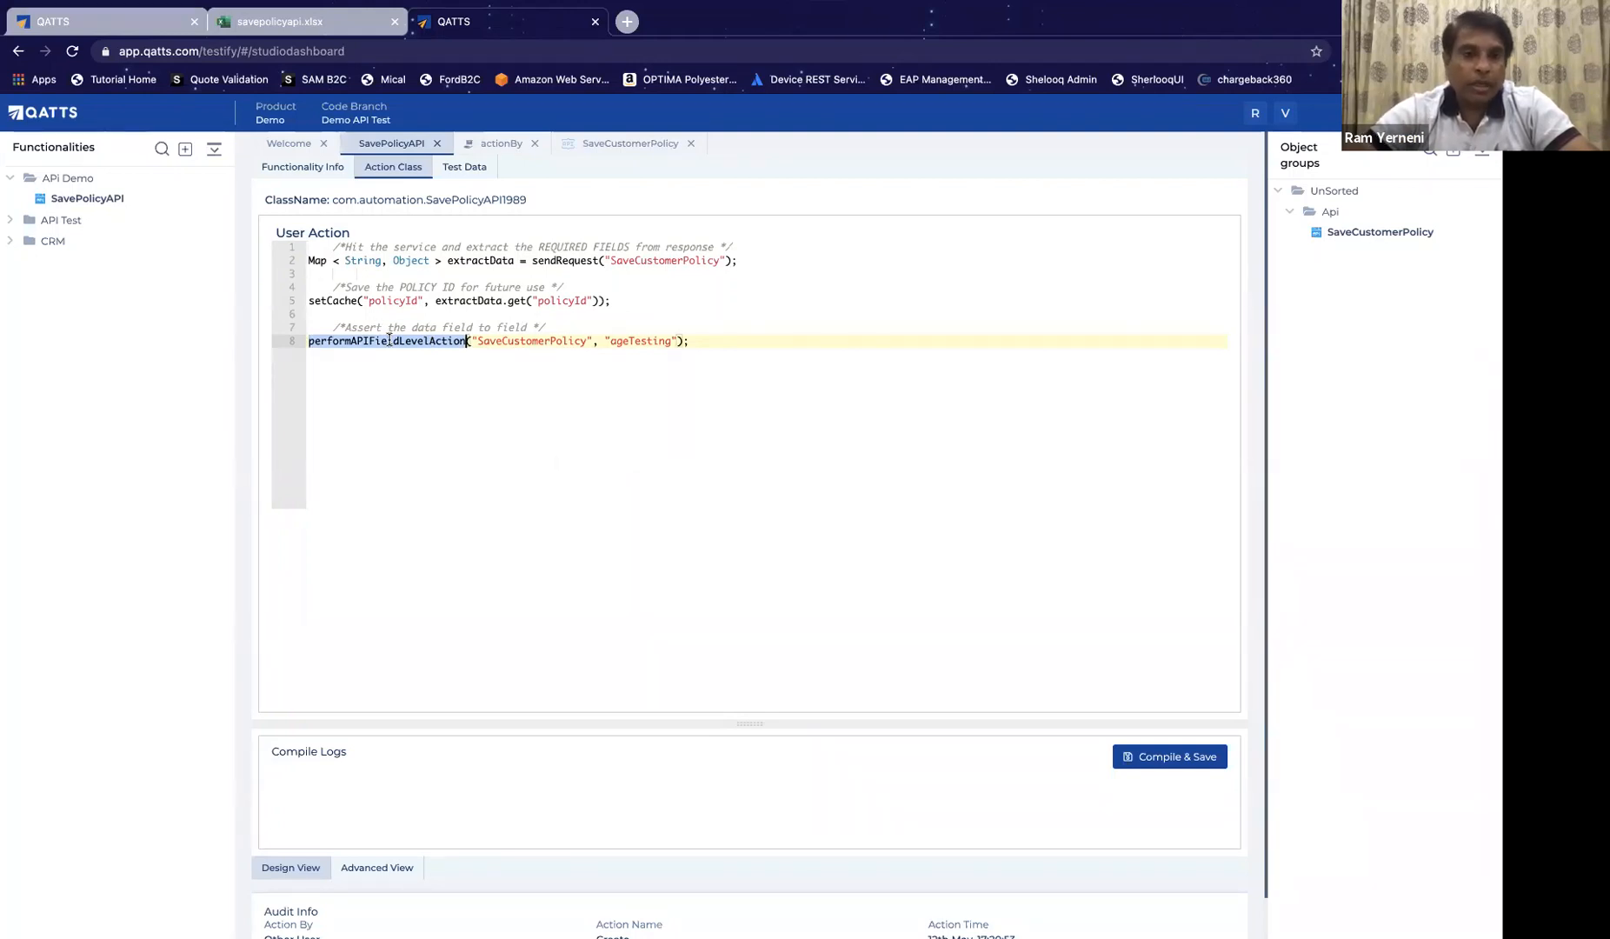
Step: Open the test case counts by client, and examine the Eligibility_As_12Mnths row across the columns of savepolicyapi.xlsx
left_click(135, 26)
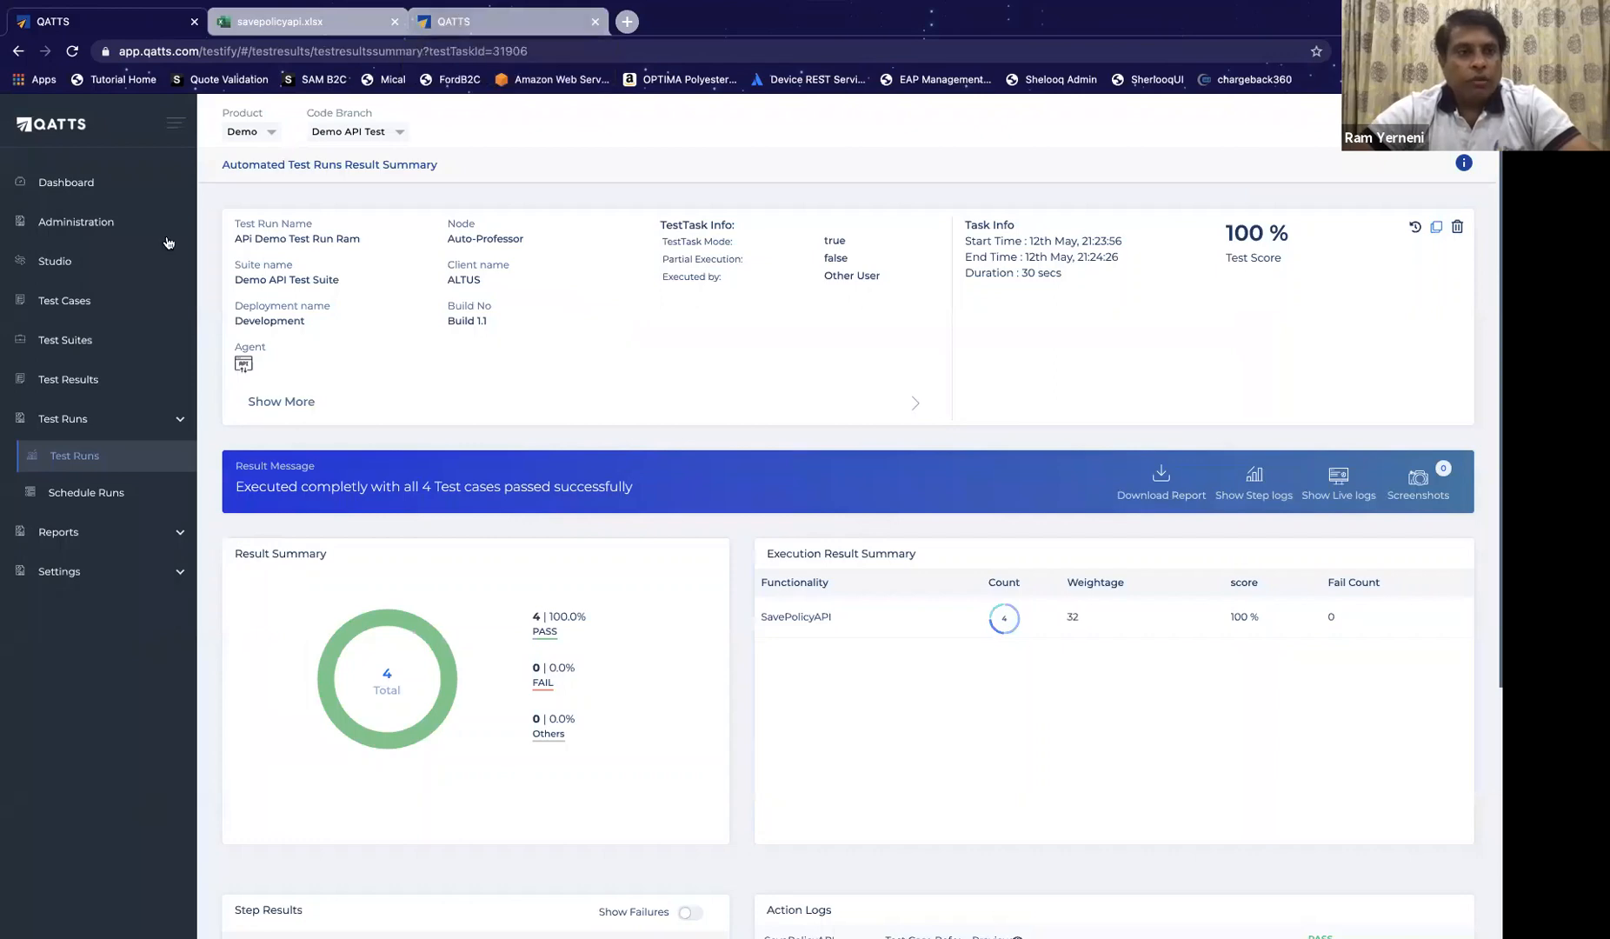
left_click(75, 308)
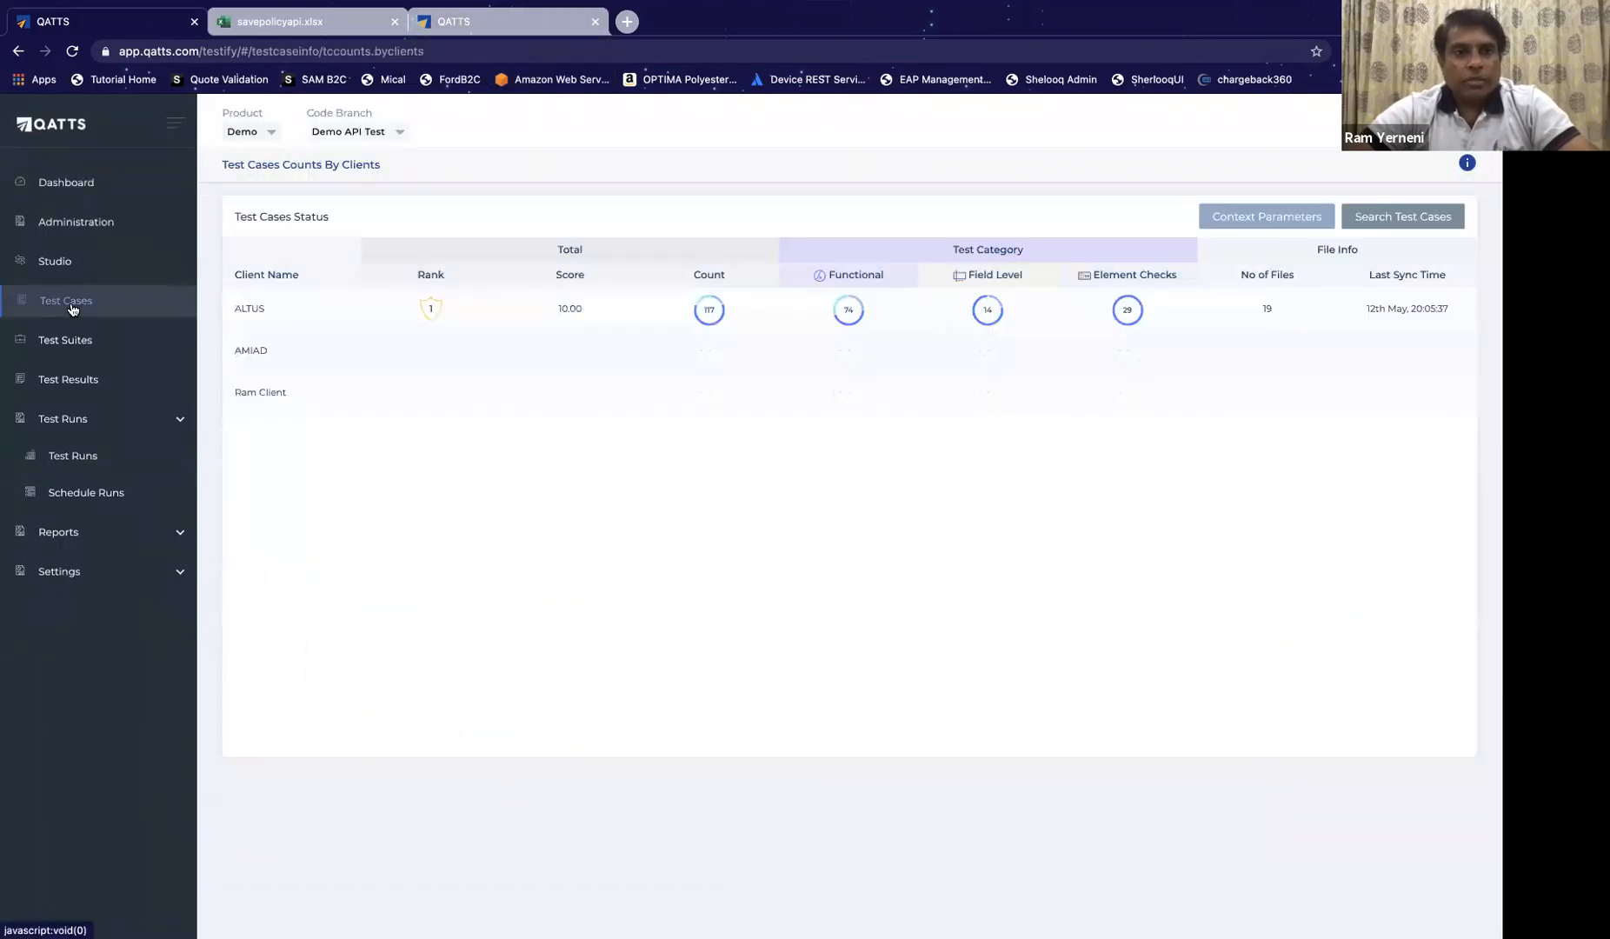
left_click(299, 22)
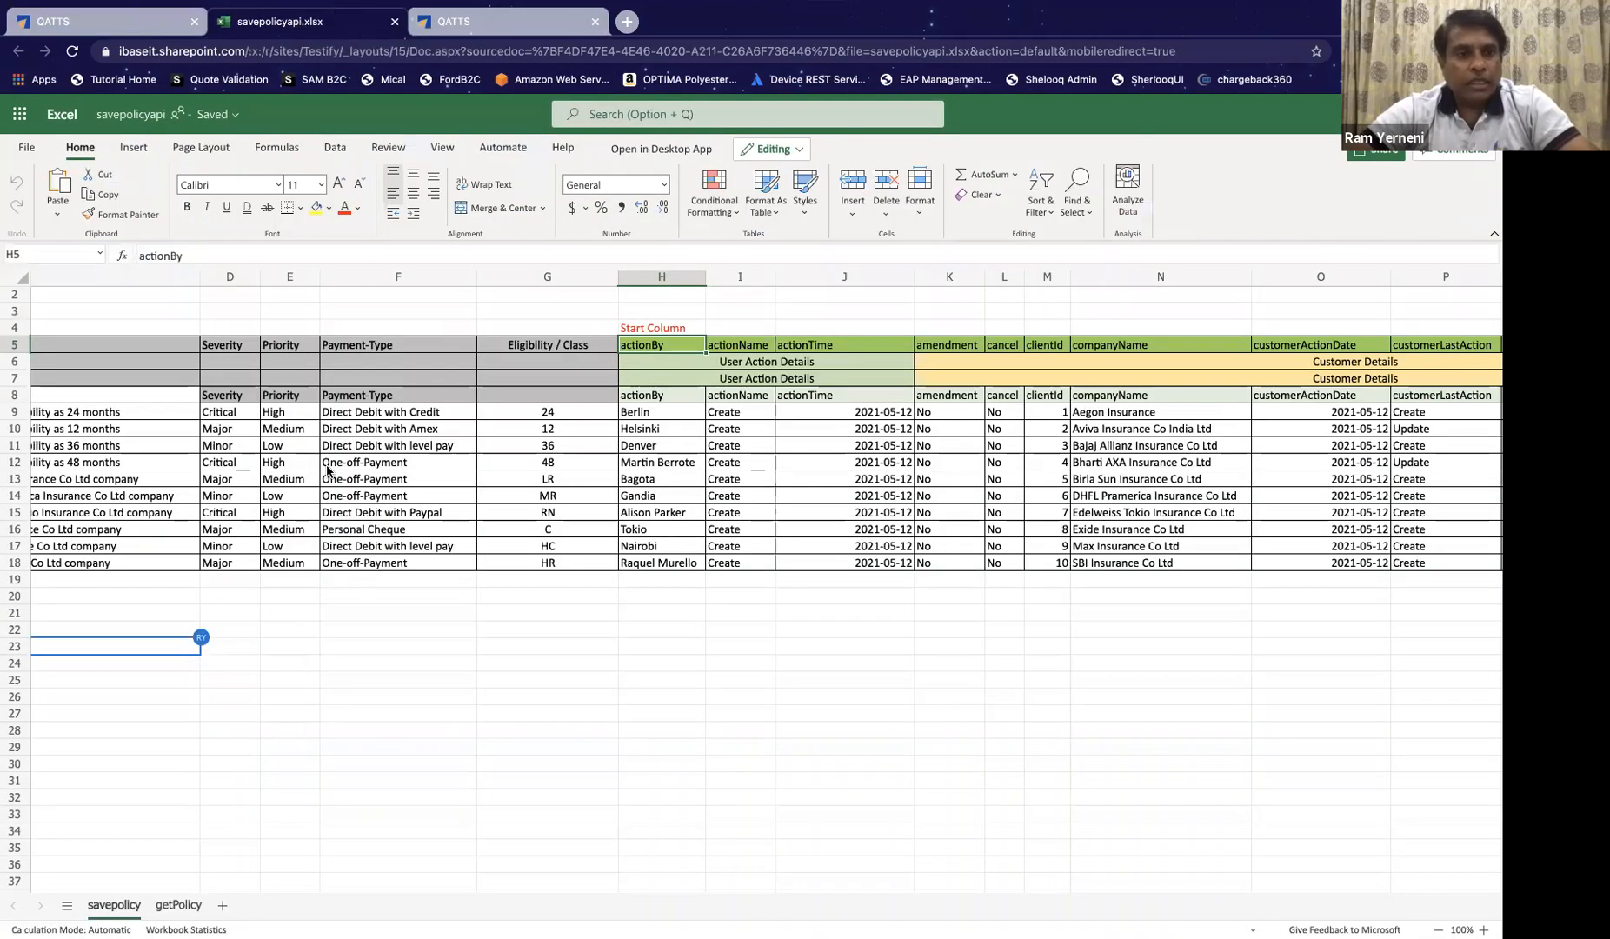
scroll(336, 514, "left", 5)
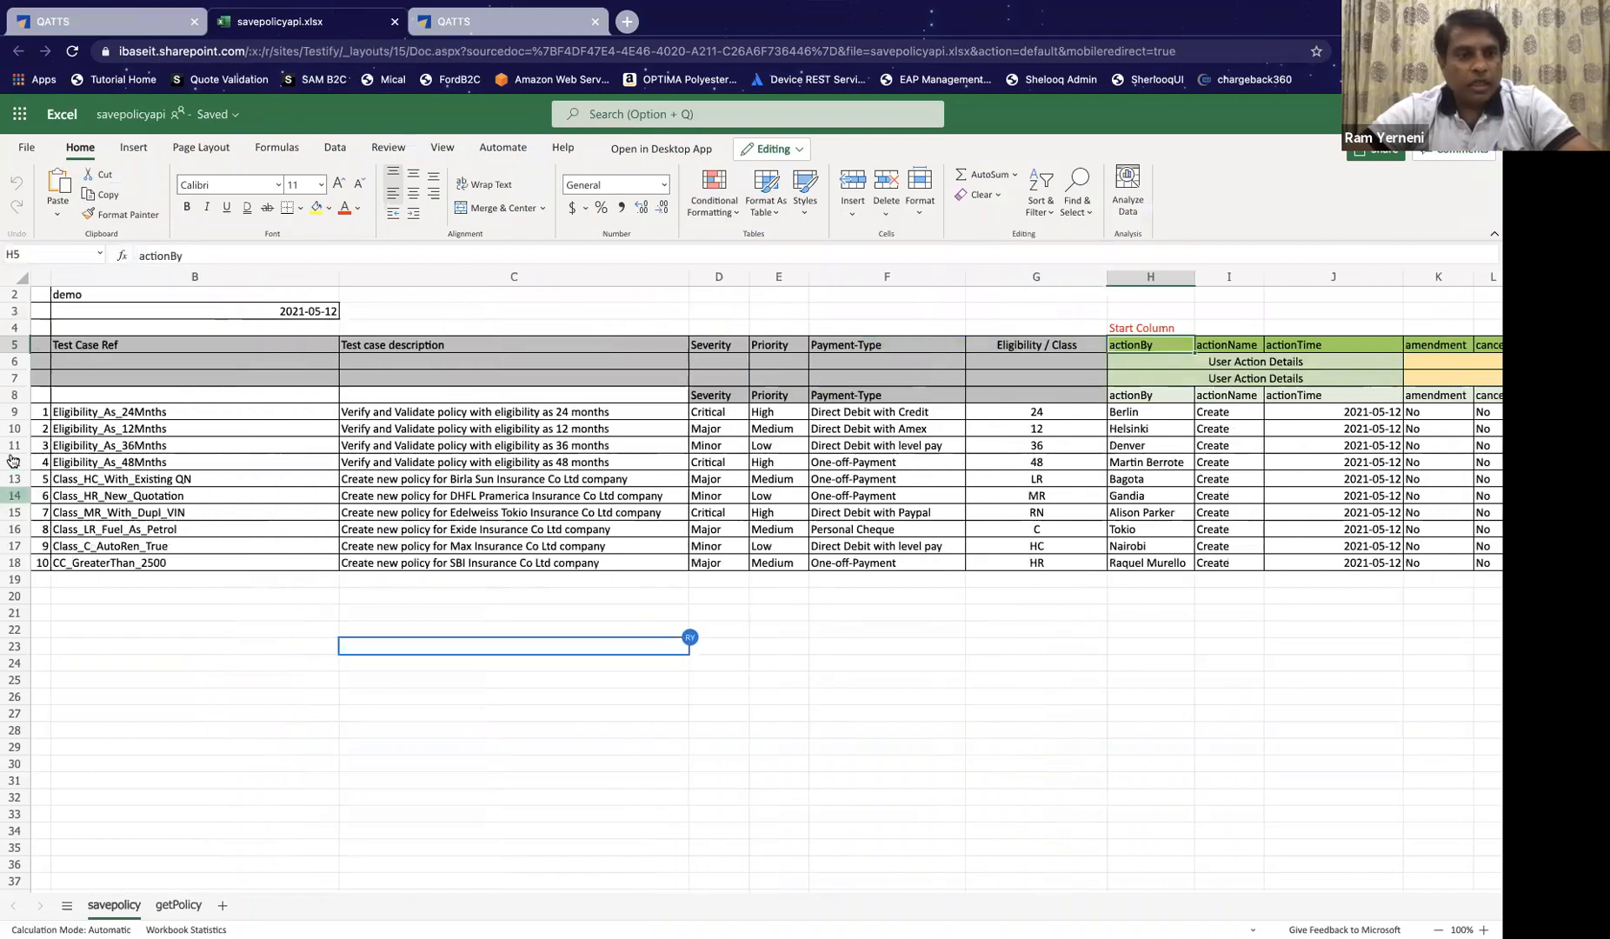
left_click(12, 428)
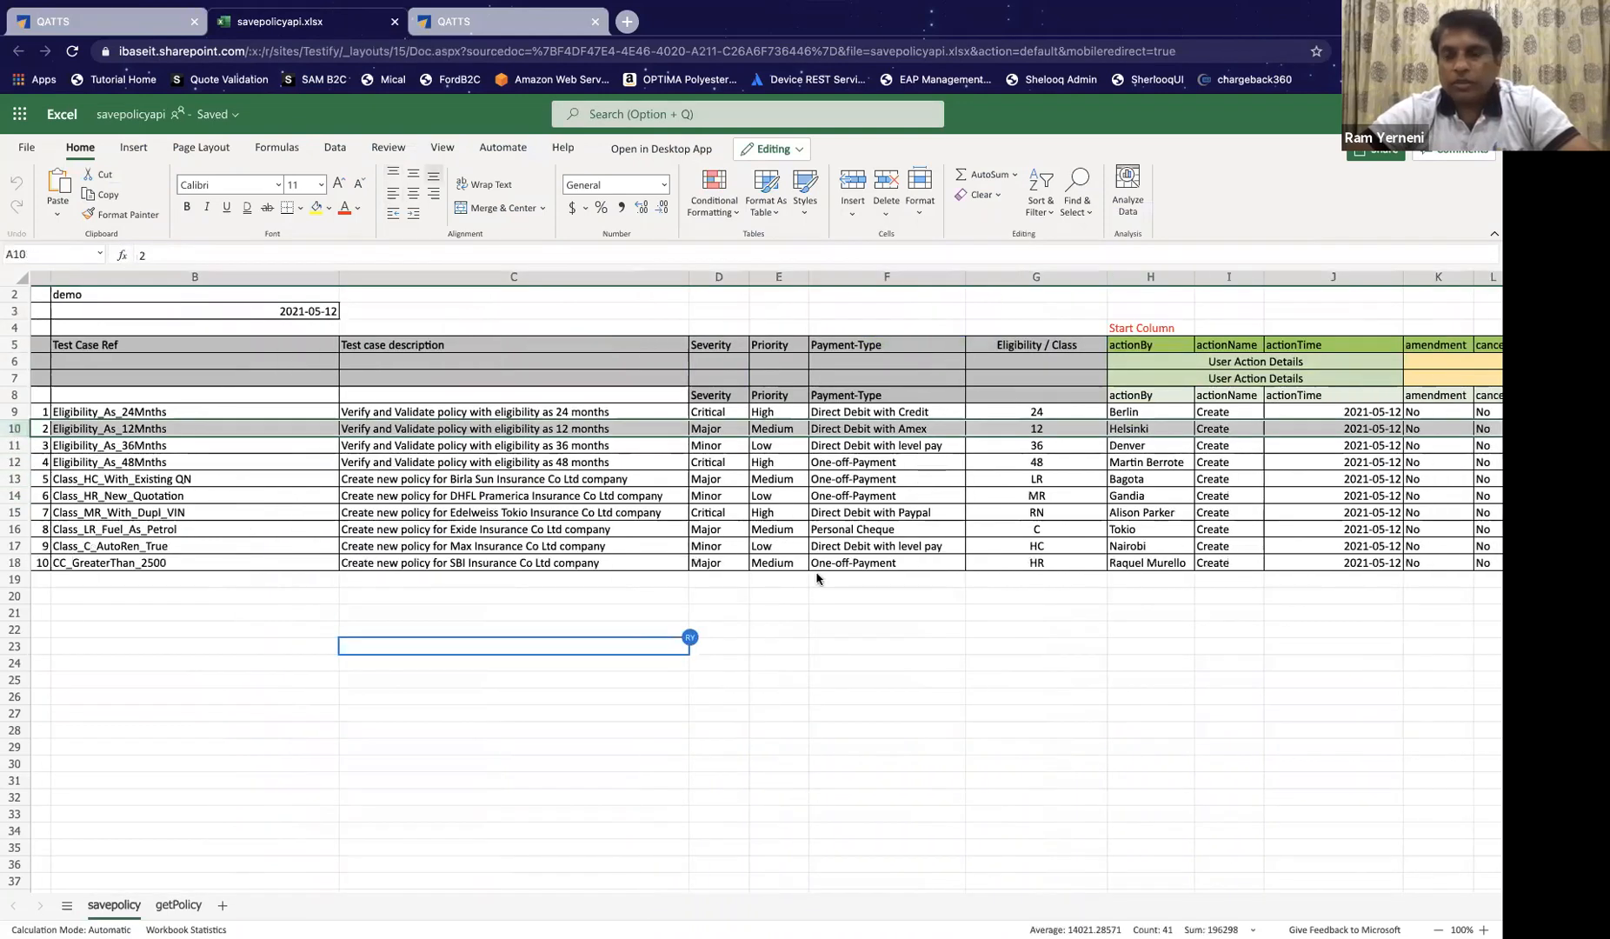
scroll(974, 675, "right", 5)
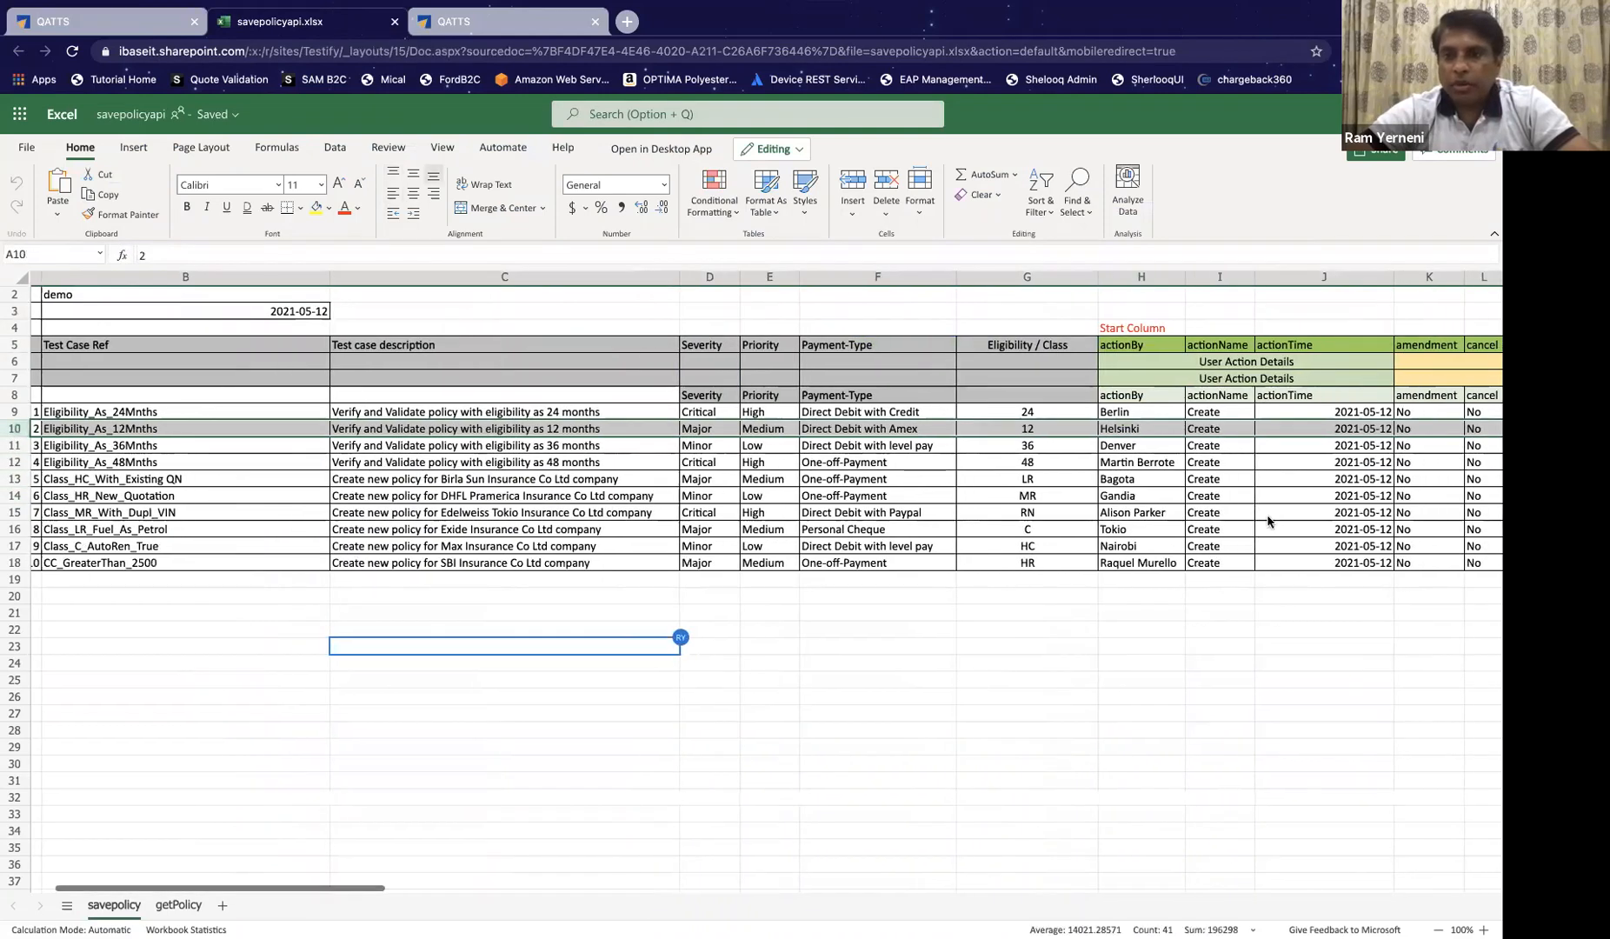
scroll(1353, 509, "right", 5)
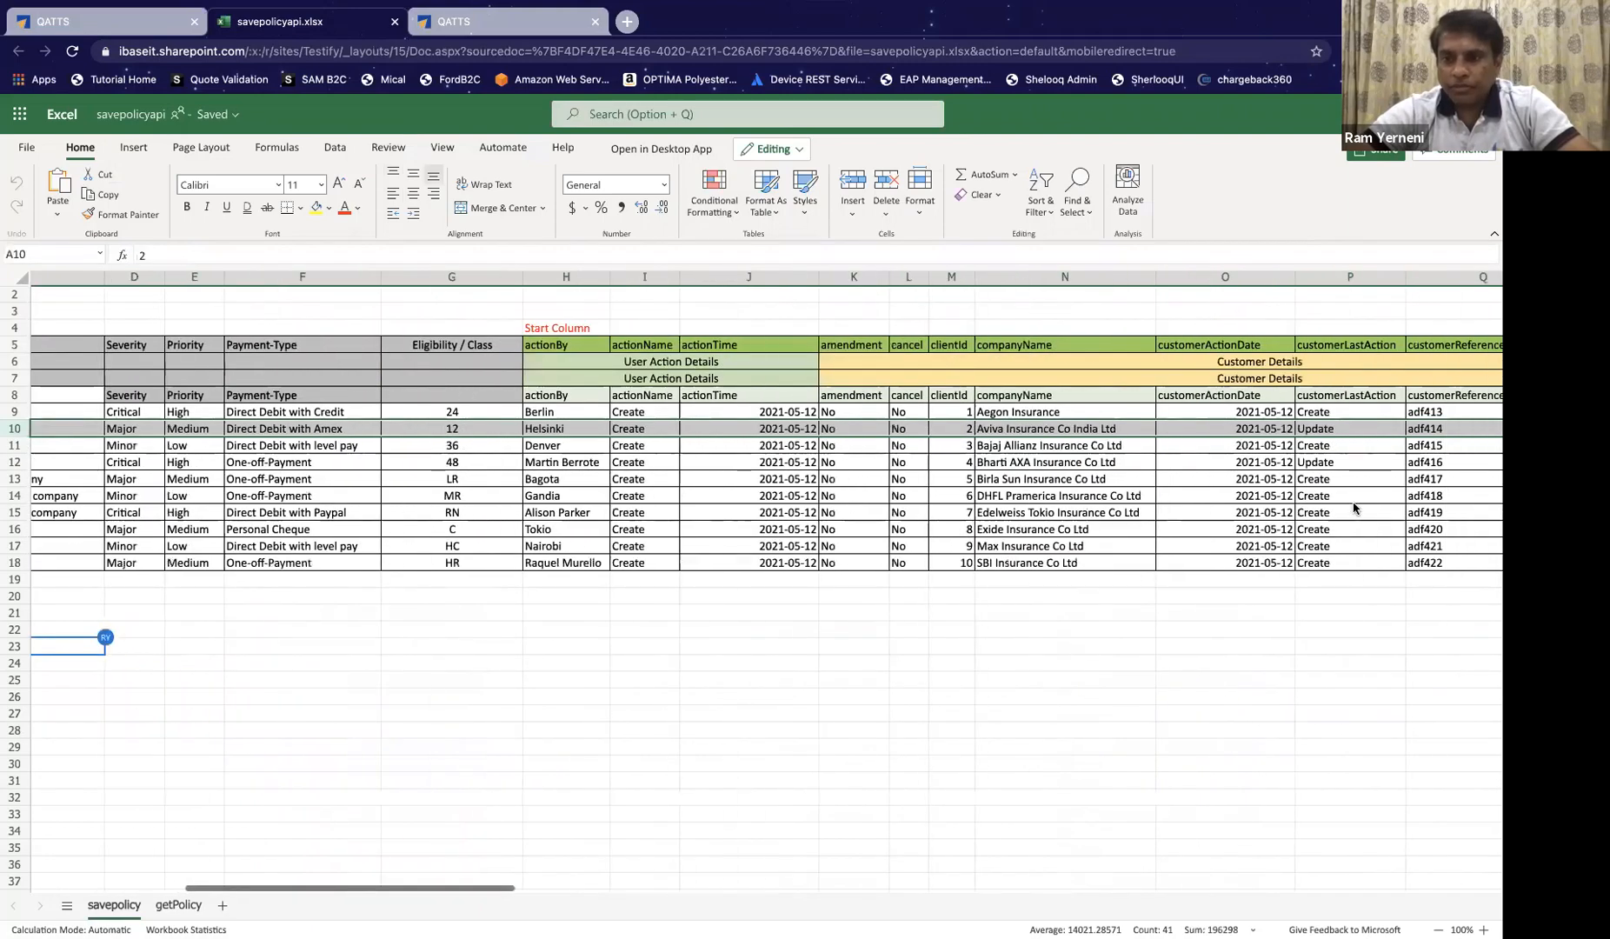
scroll(1354, 509, "right", 3)
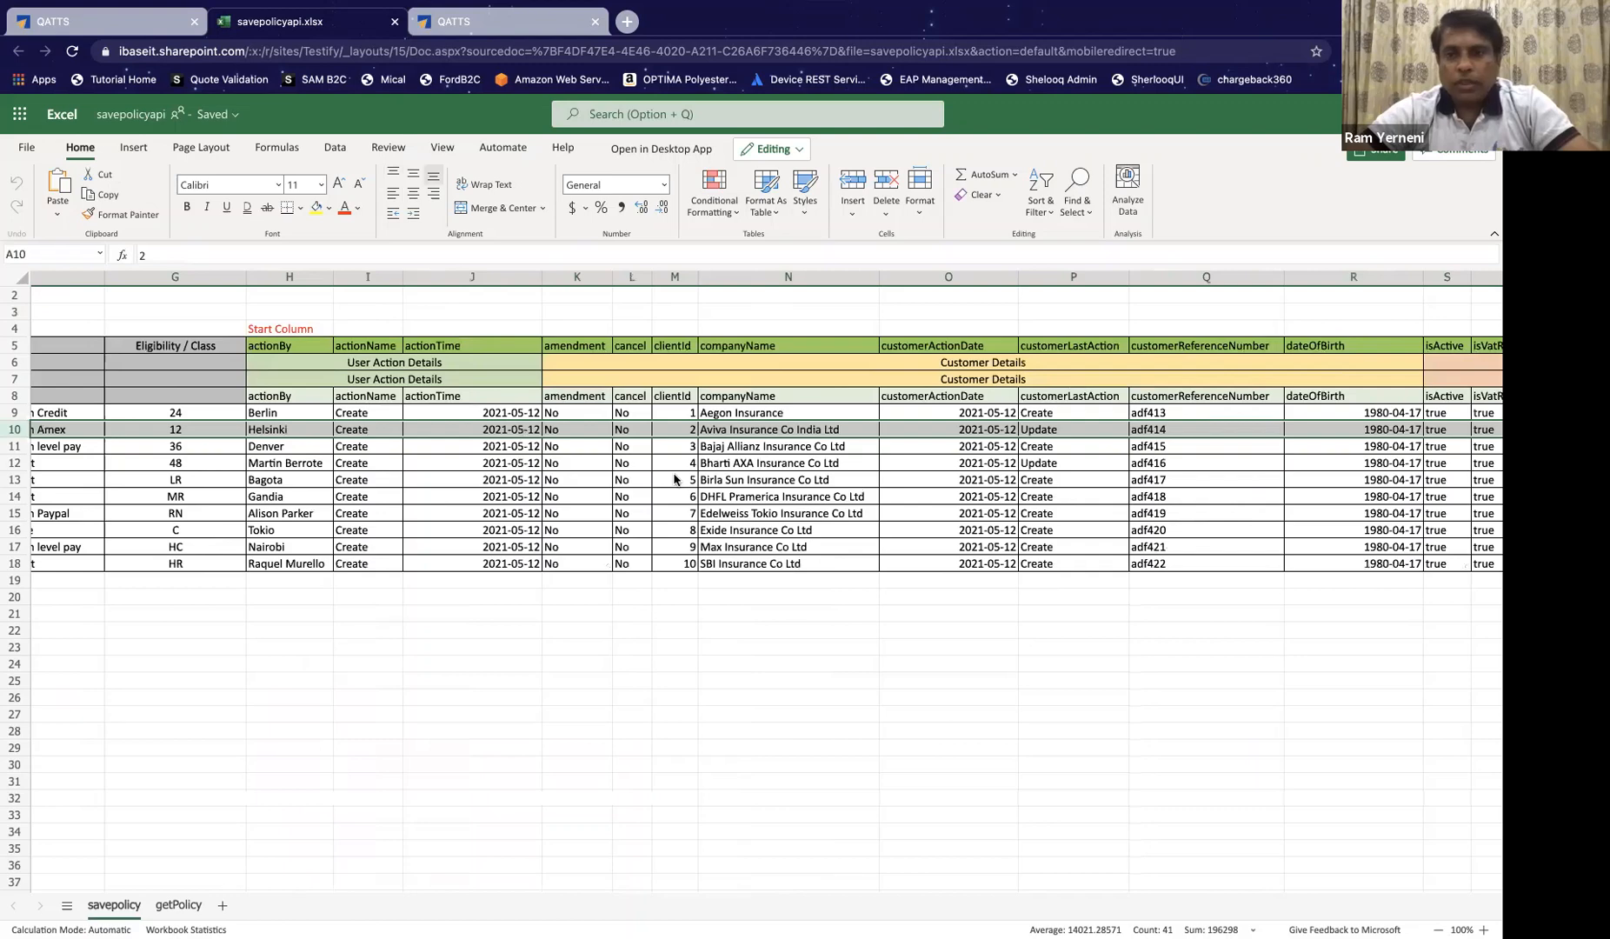
scroll(674, 479, "right", 4)
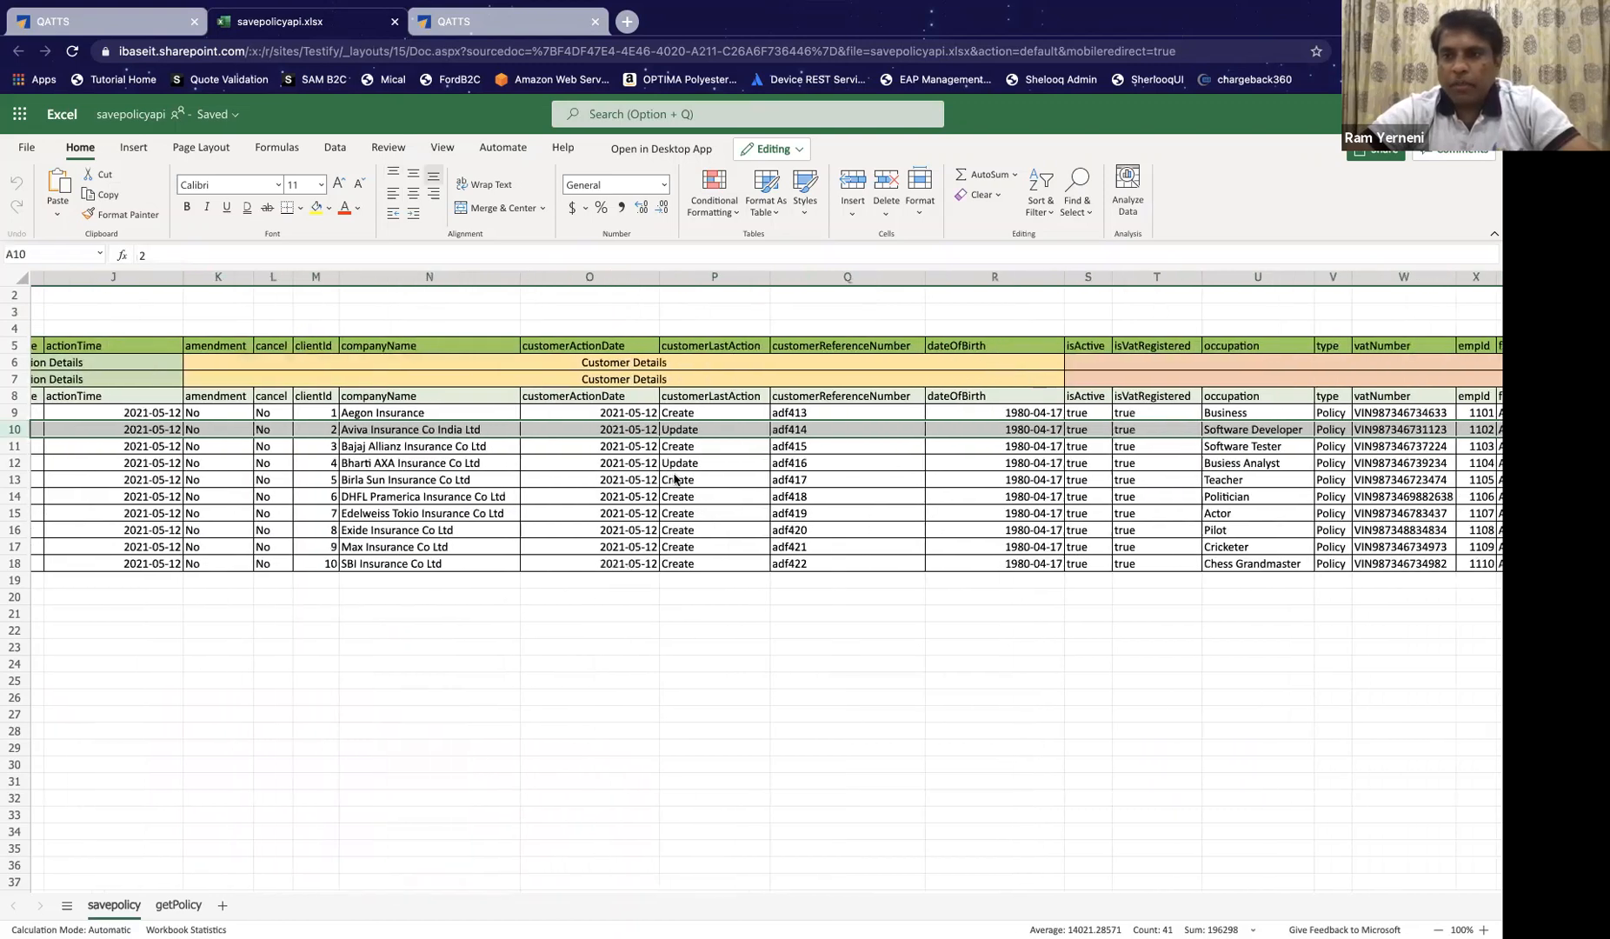
scroll(674, 479, "right", 3)
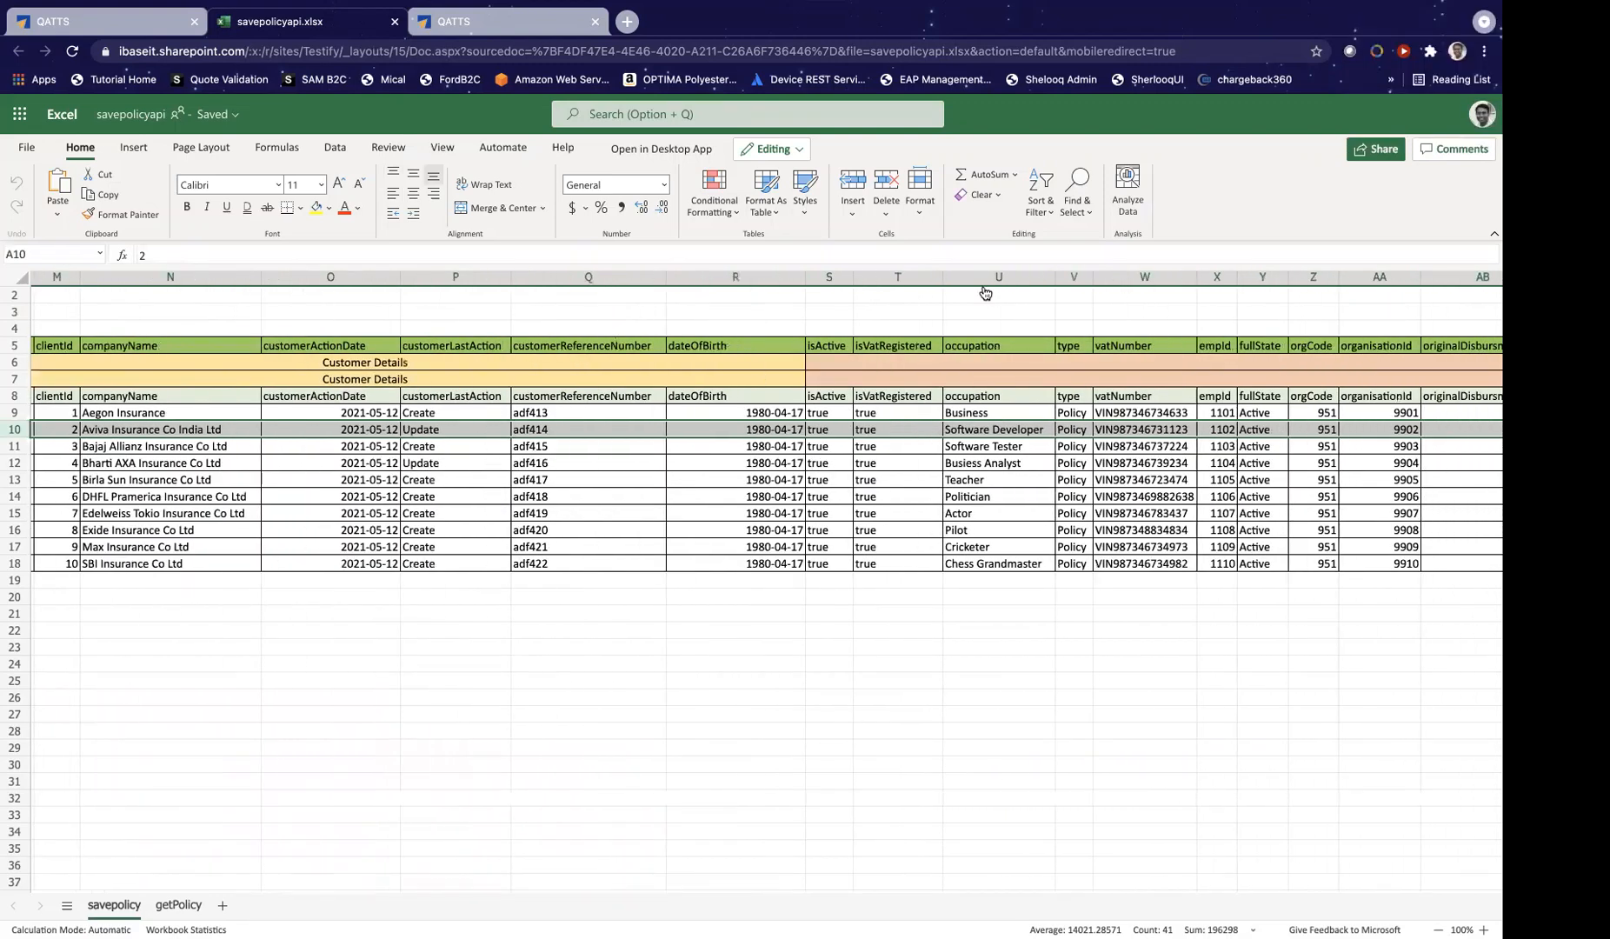
Step: Highlight the occupation column in the savepolicy sheet, and return to the Test Case Ref of the Eligibility_As_12Mnths row
left_click(987, 284)
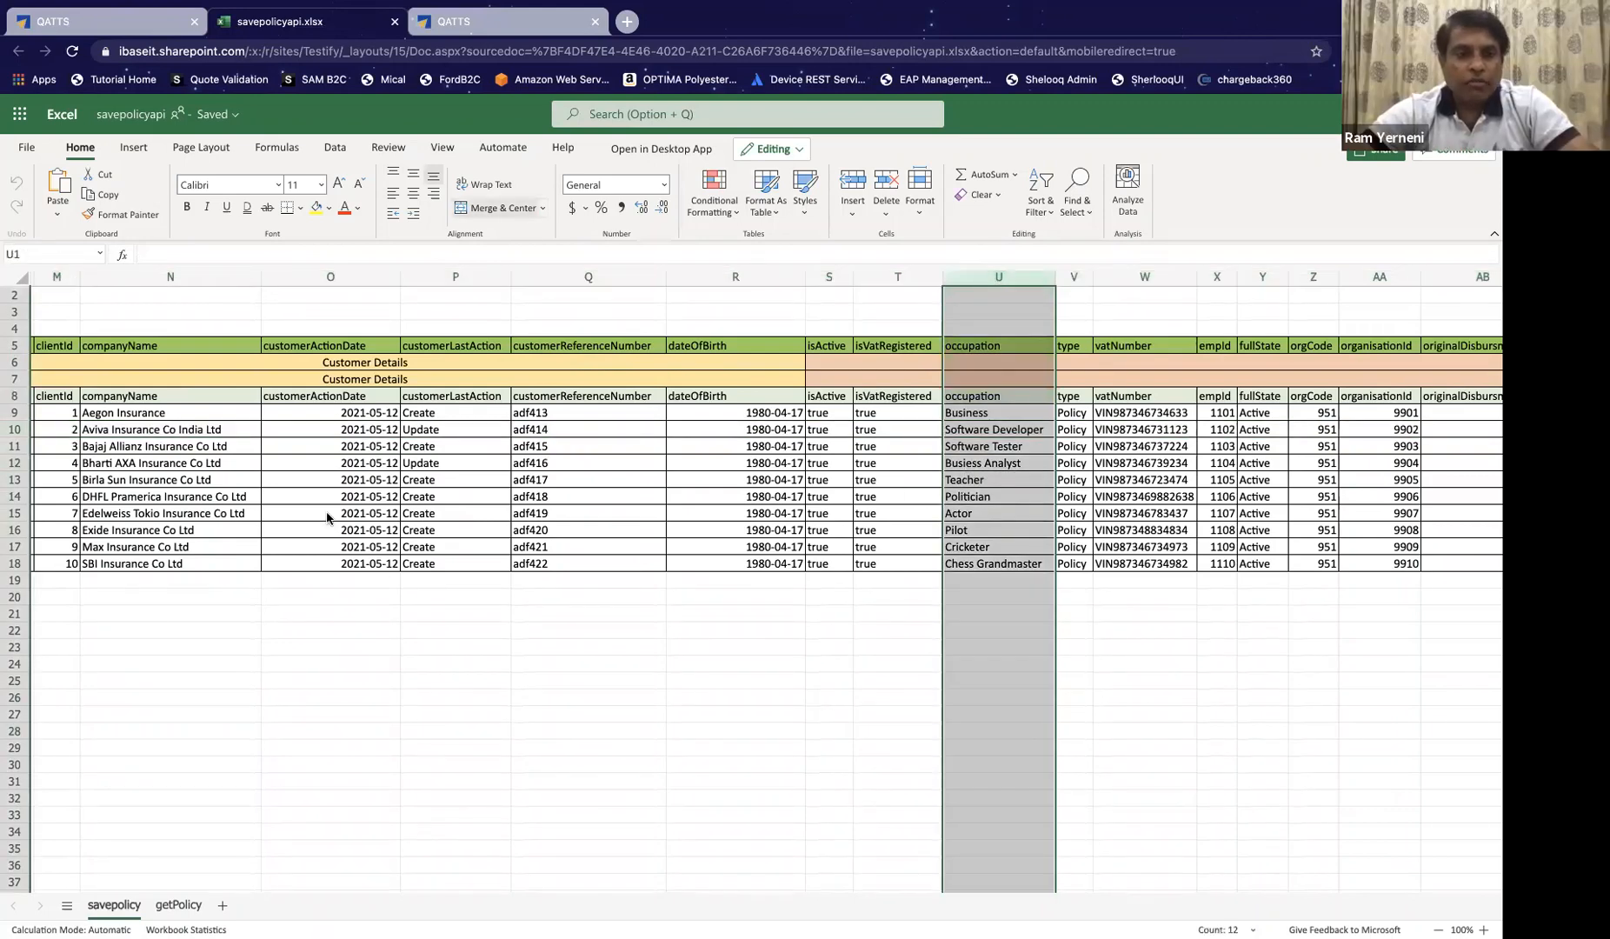
scroll(327, 518, "left", 6)
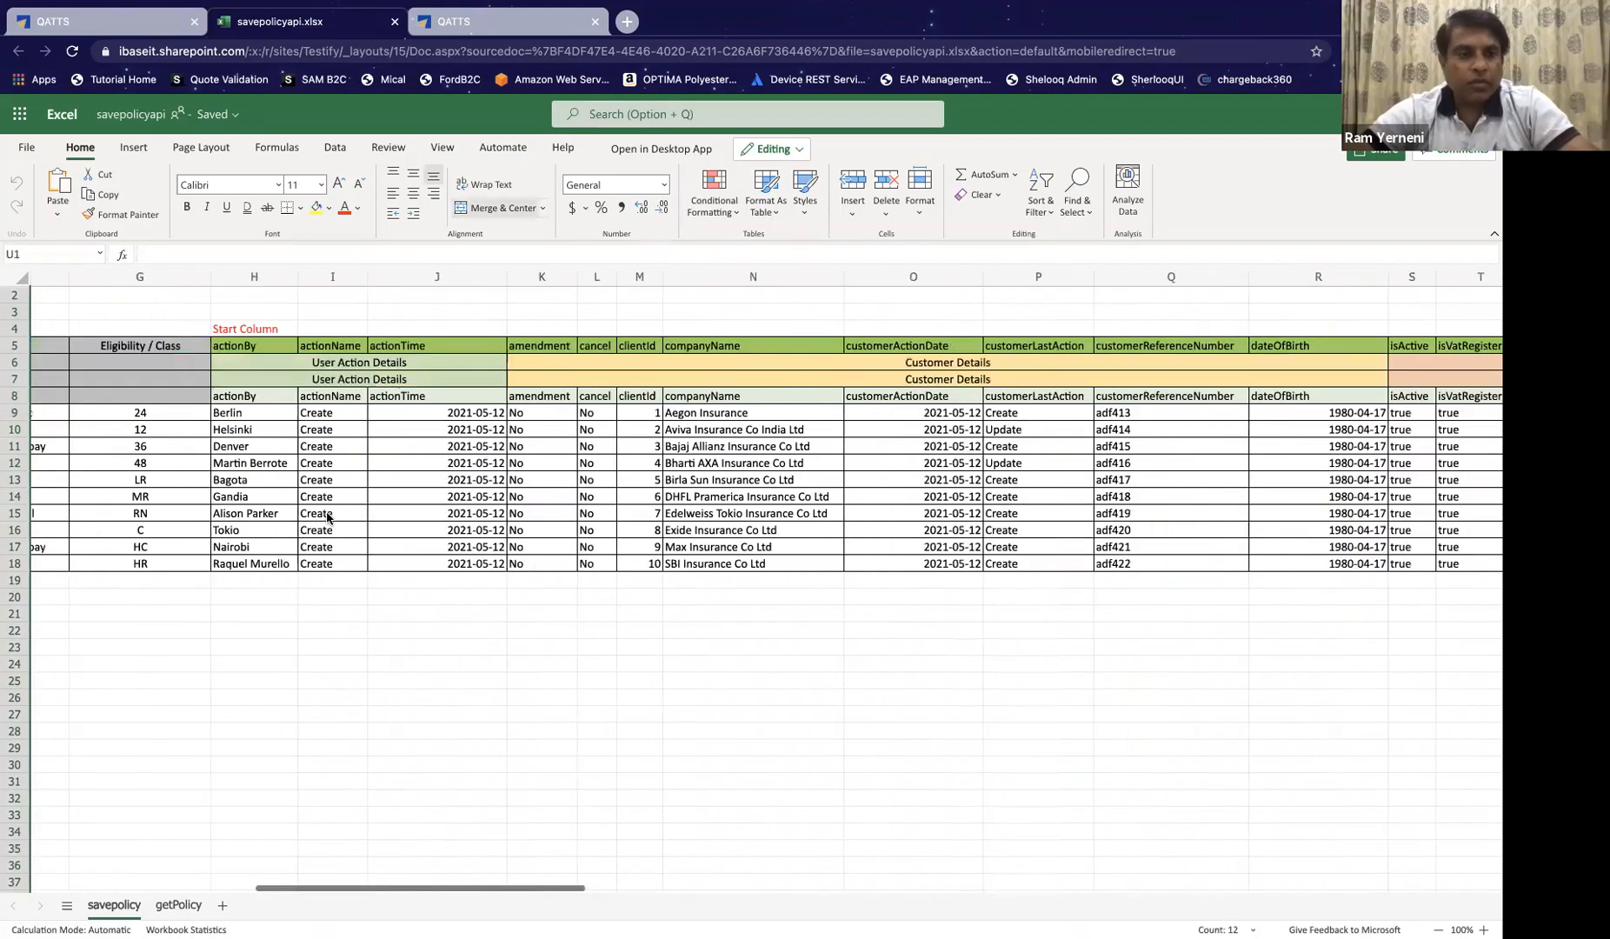
scroll(238, 539, "left", 10)
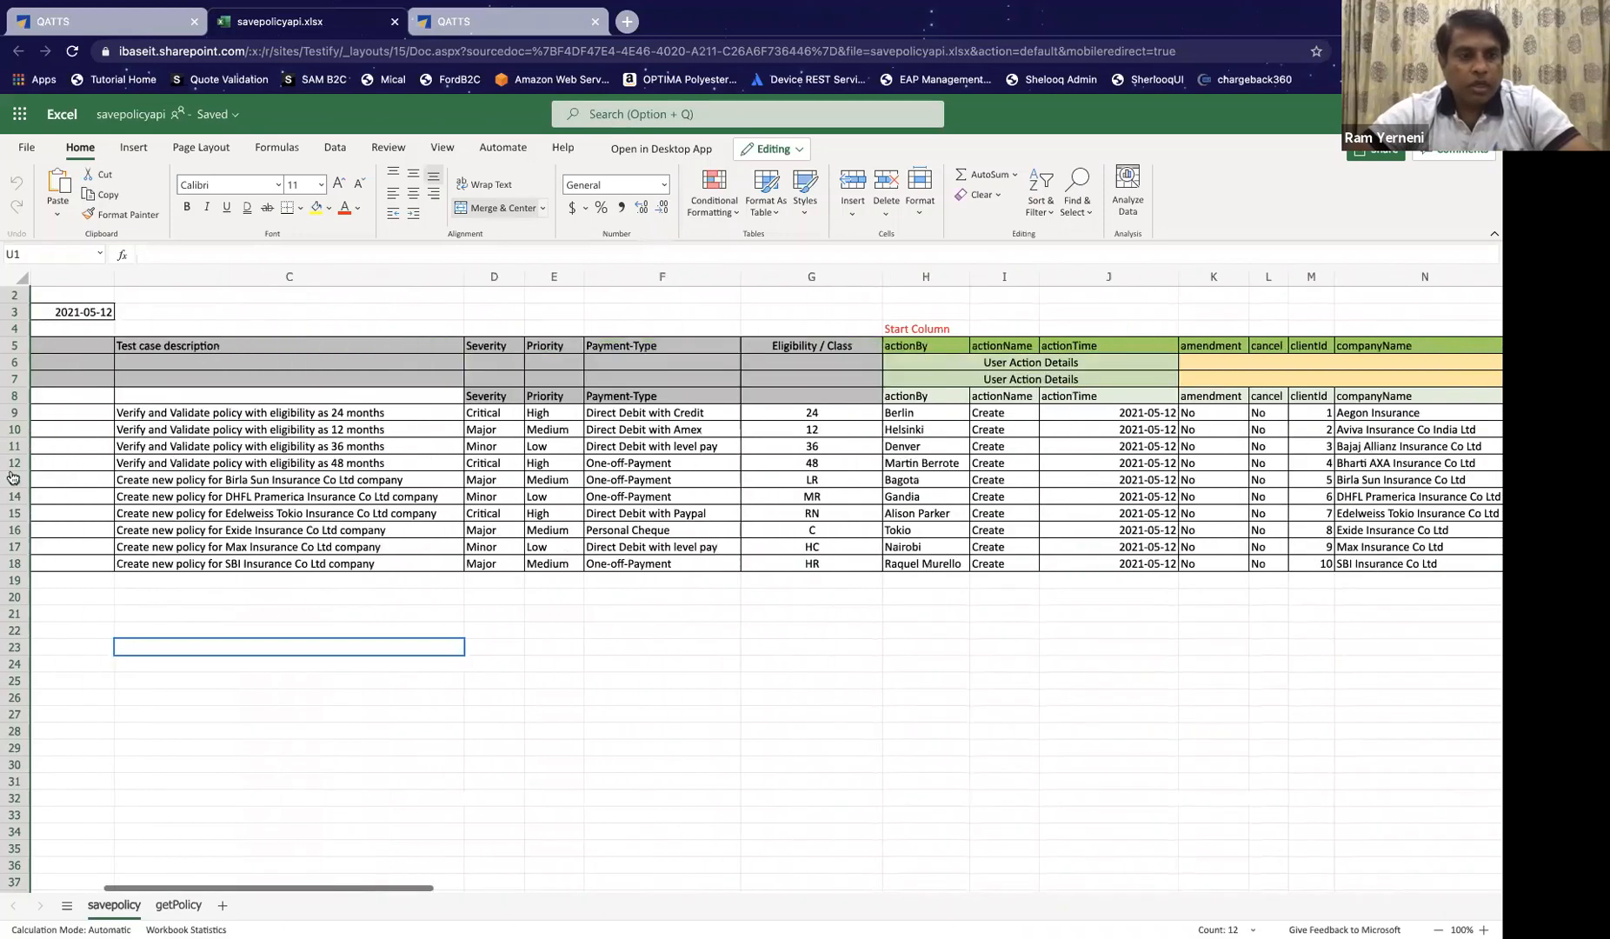
left_click(20, 432)
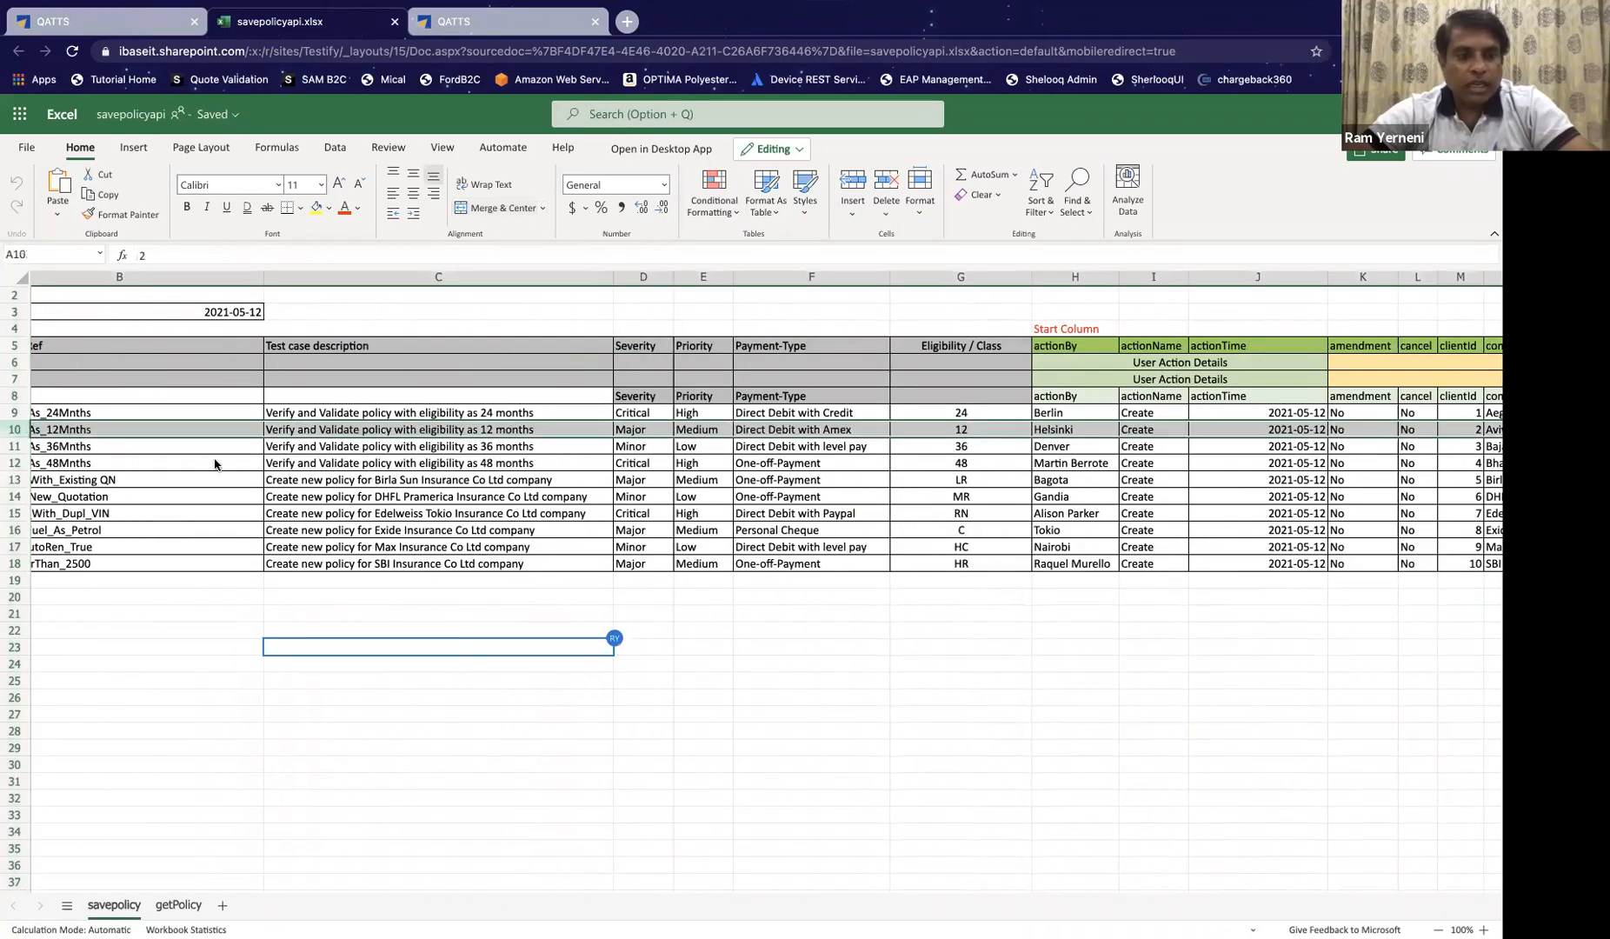
scroll(215, 464, "left", 3)
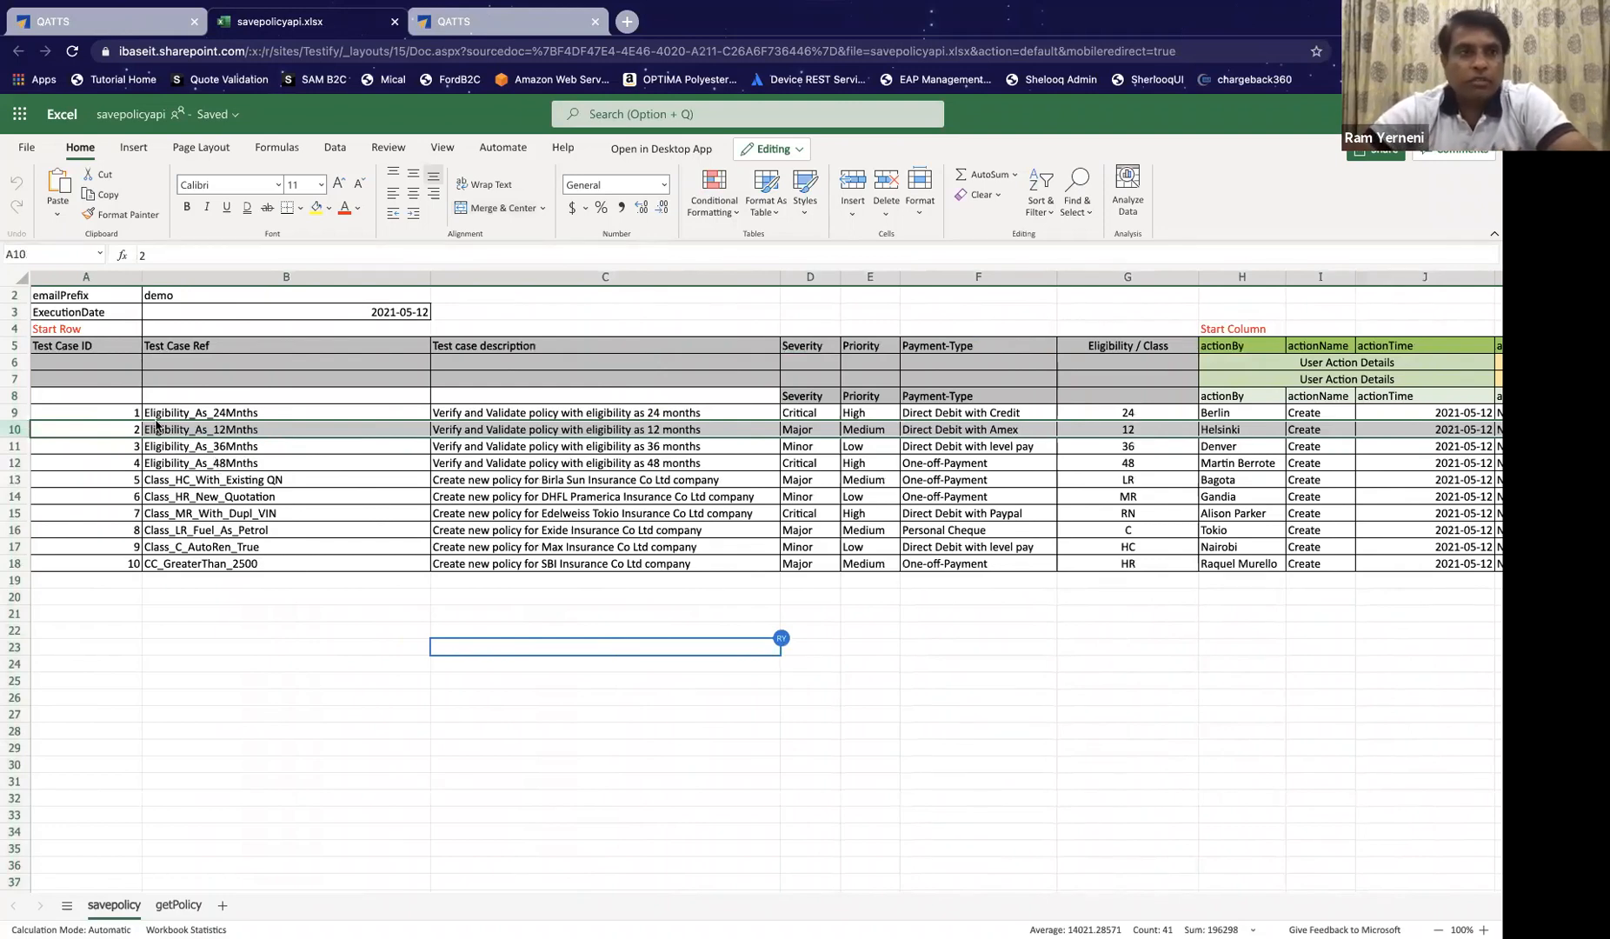
Step: Open SavePolicyAPI's field-level test data file from the ALTUS client's test cases, and inspect the first row's Test Case Ref formula
left_click(117, 21)
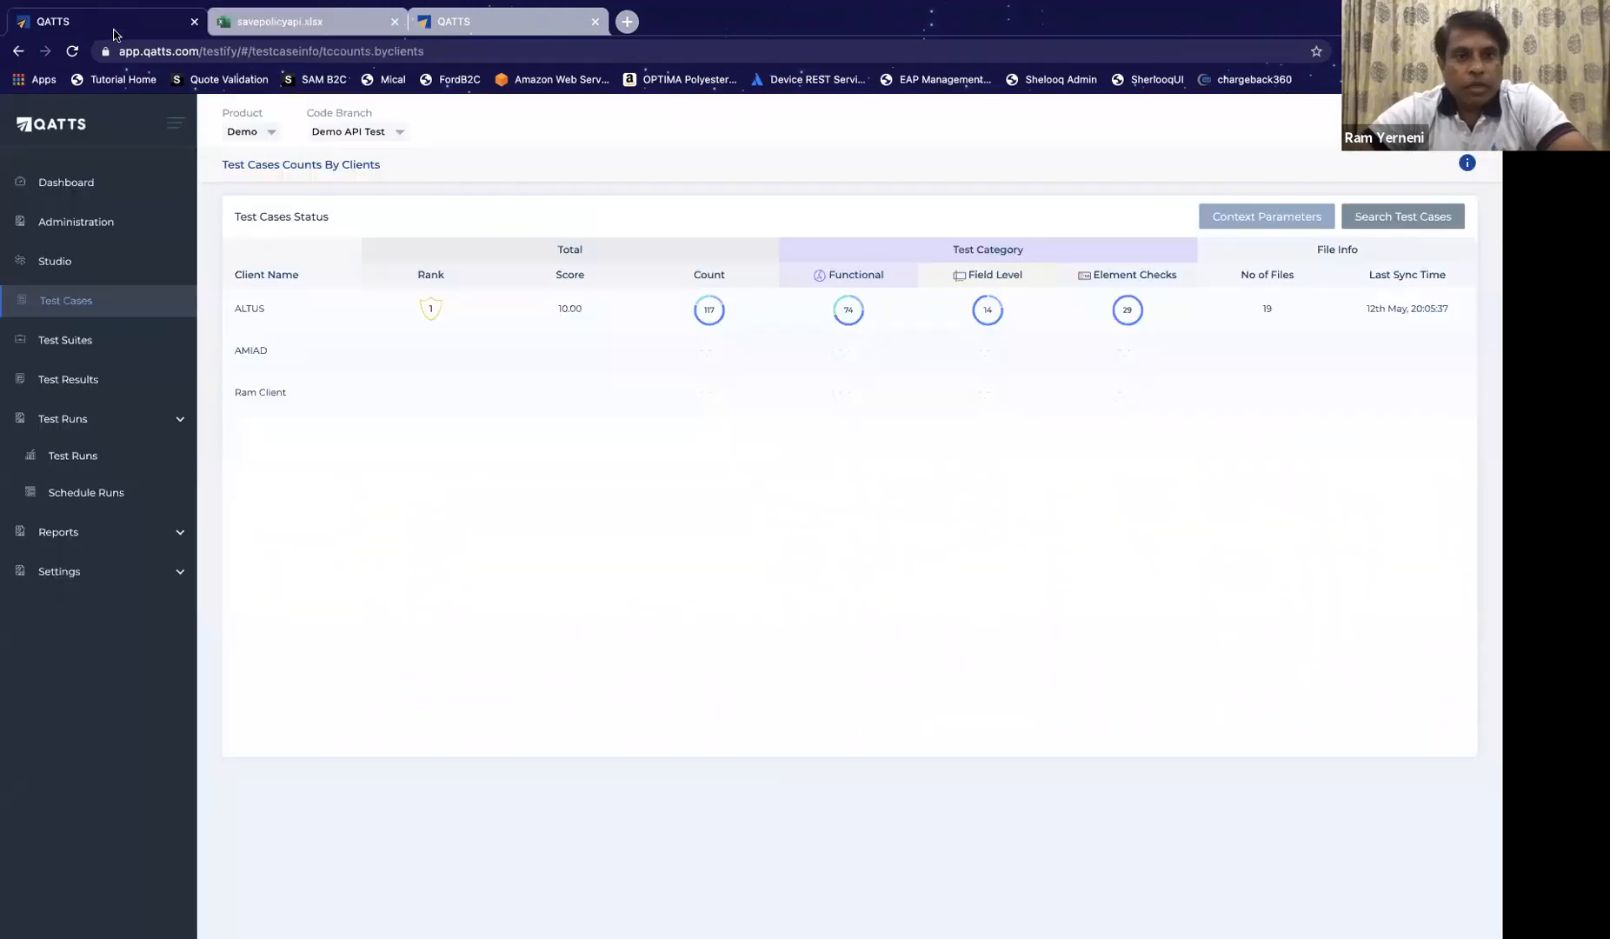
left_click(241, 313)
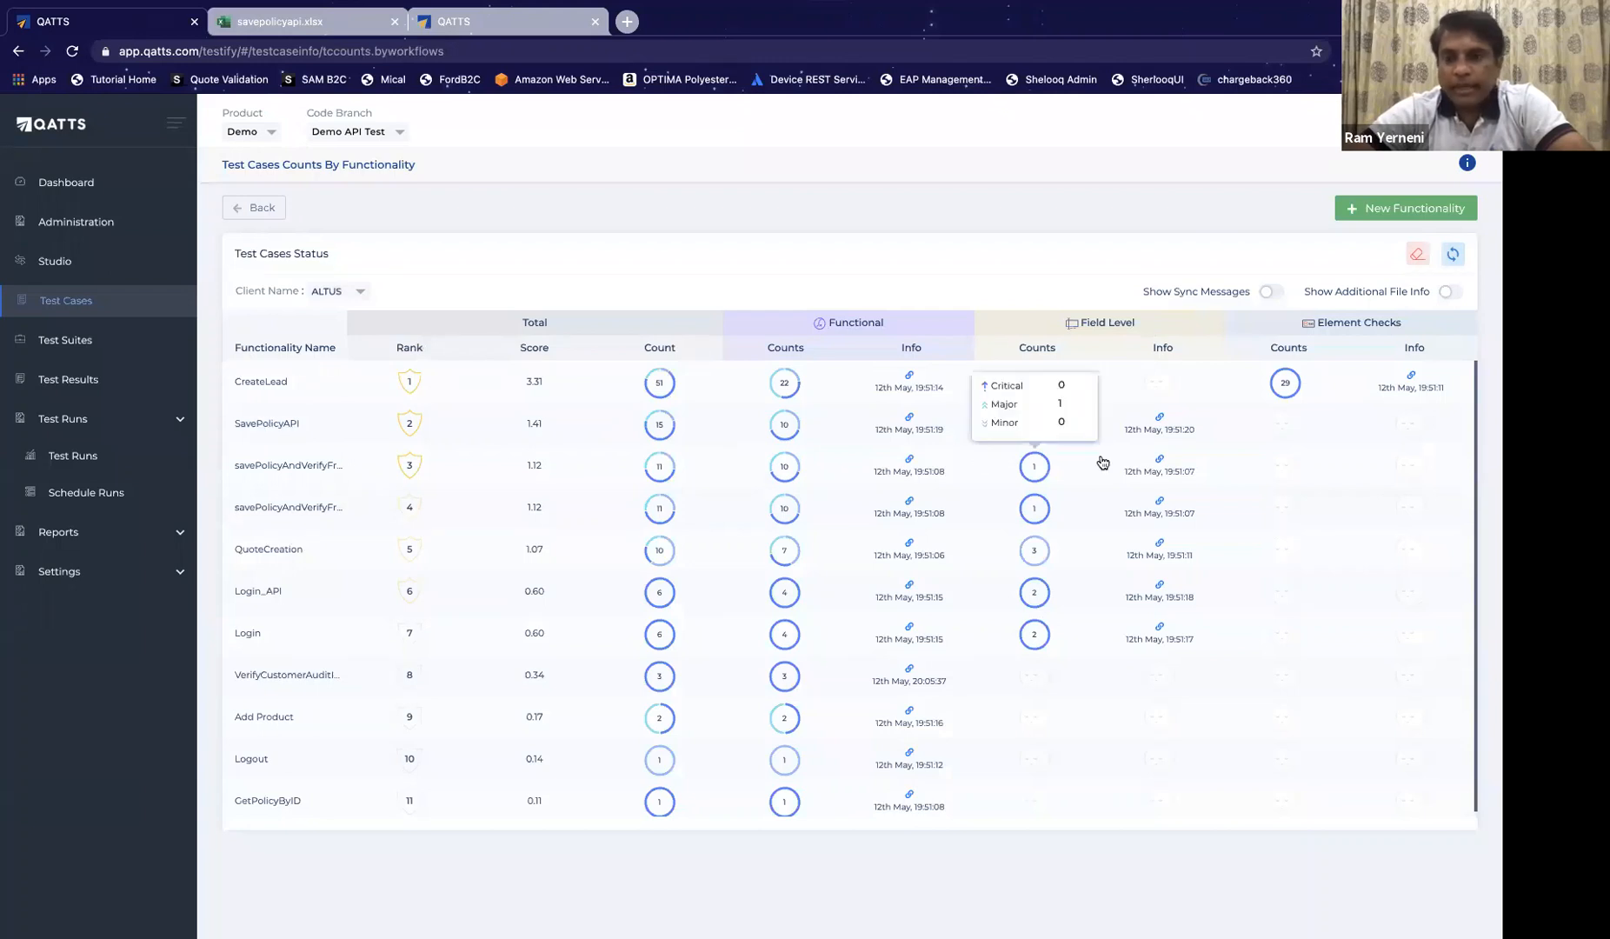
left_click(1157, 418)
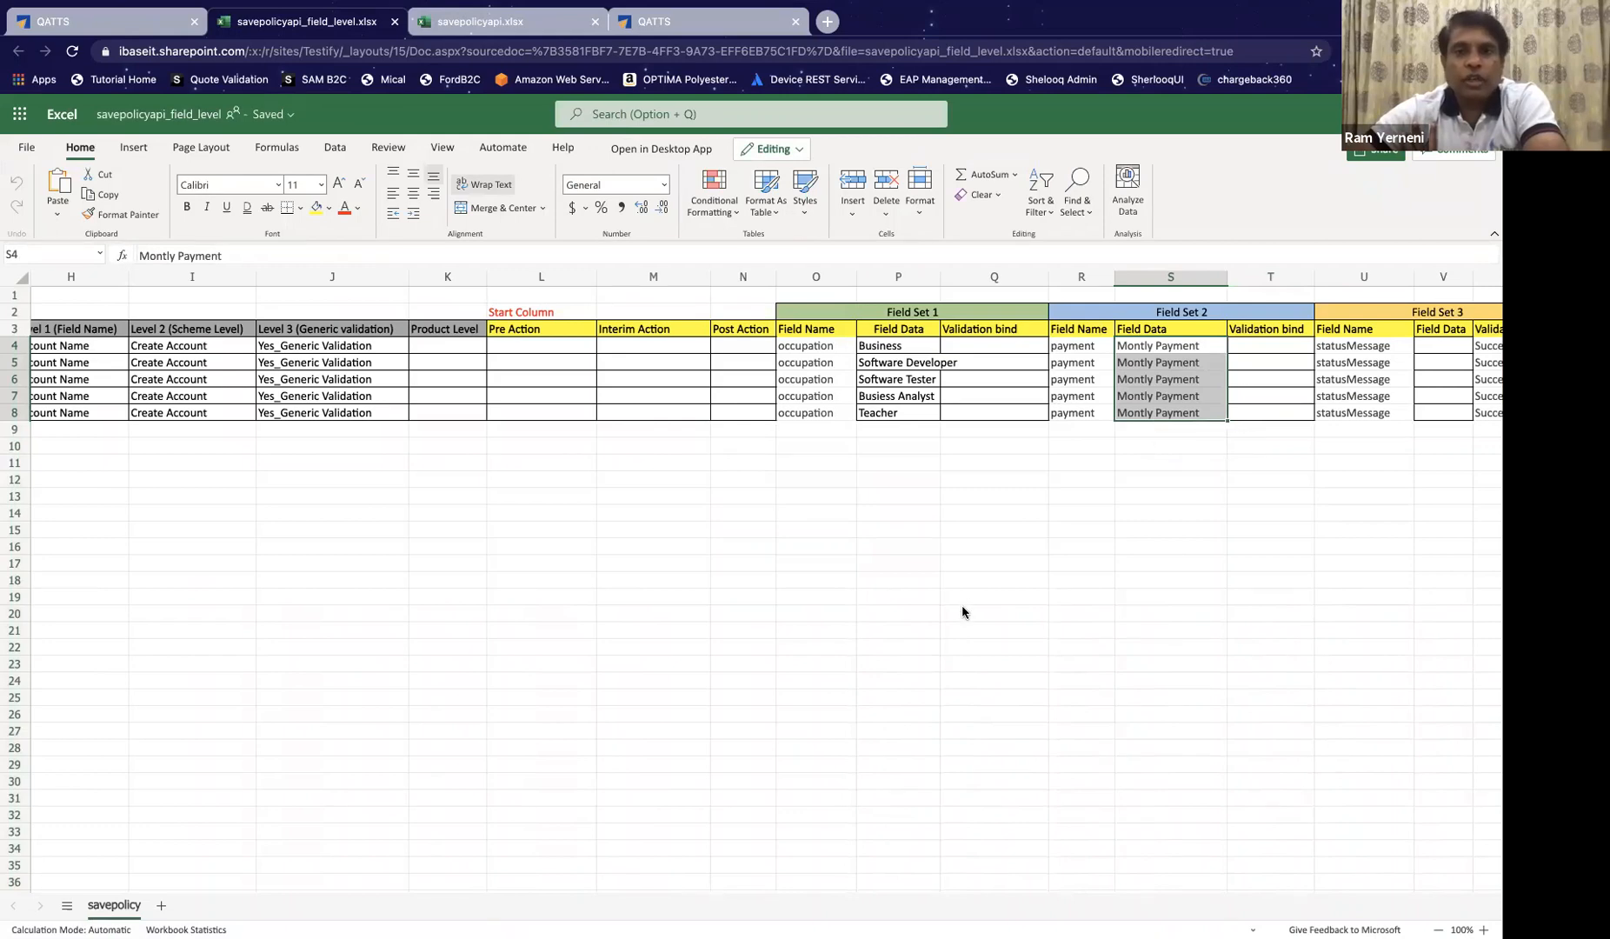
scroll(962, 612, "left", 1)
scroll(963, 612, "left", 6)
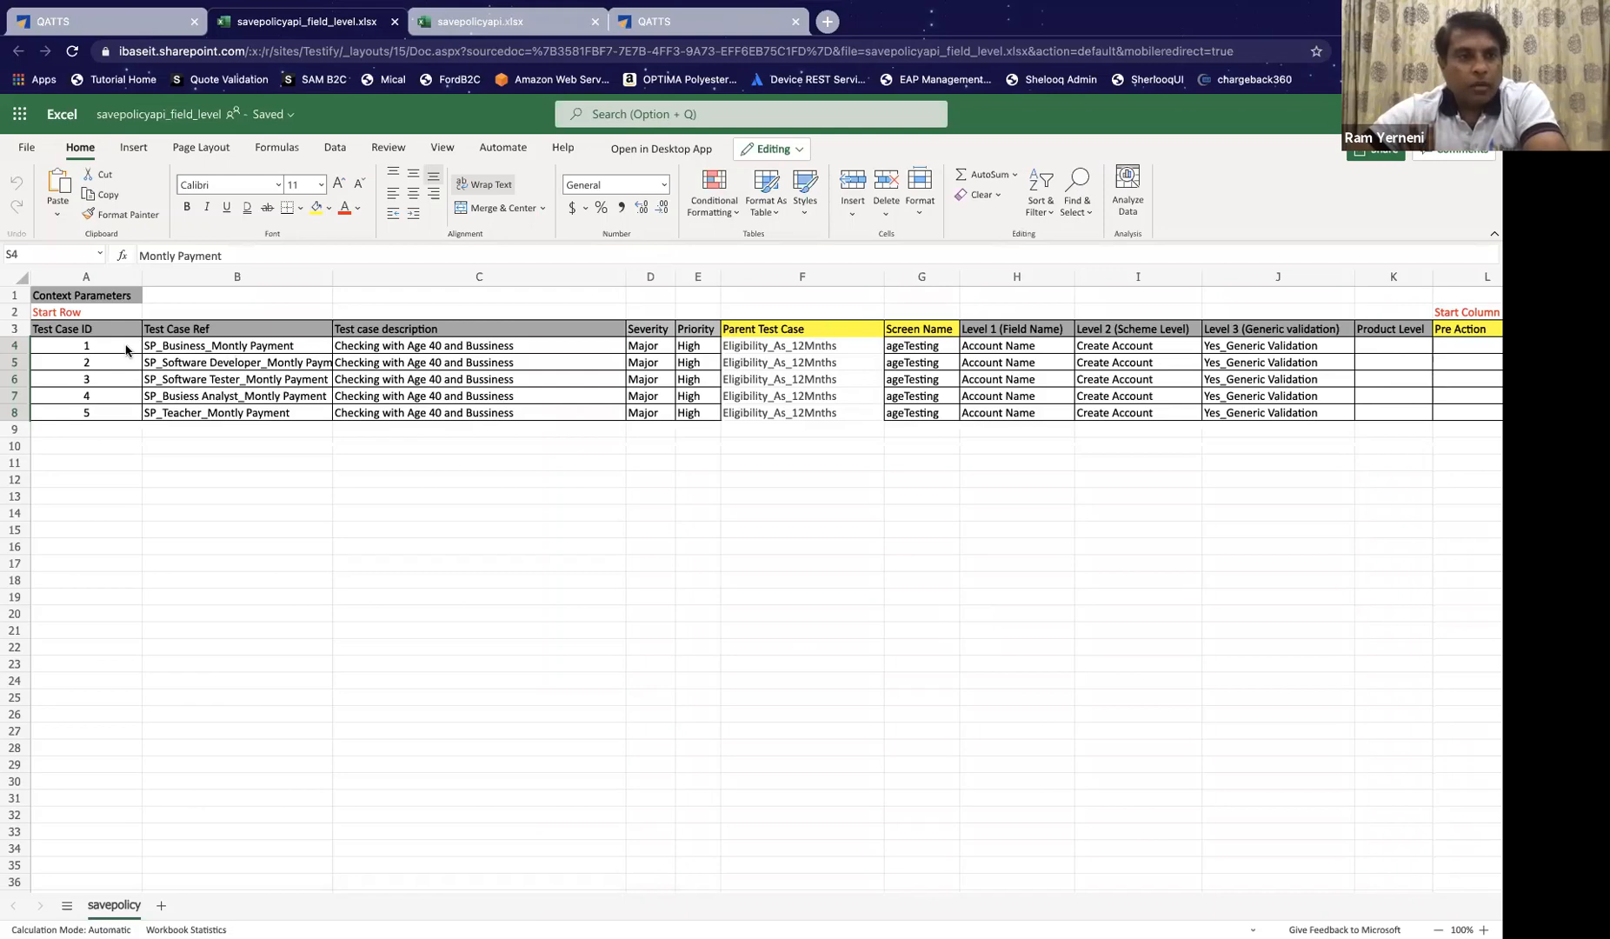
left_click(239, 347)
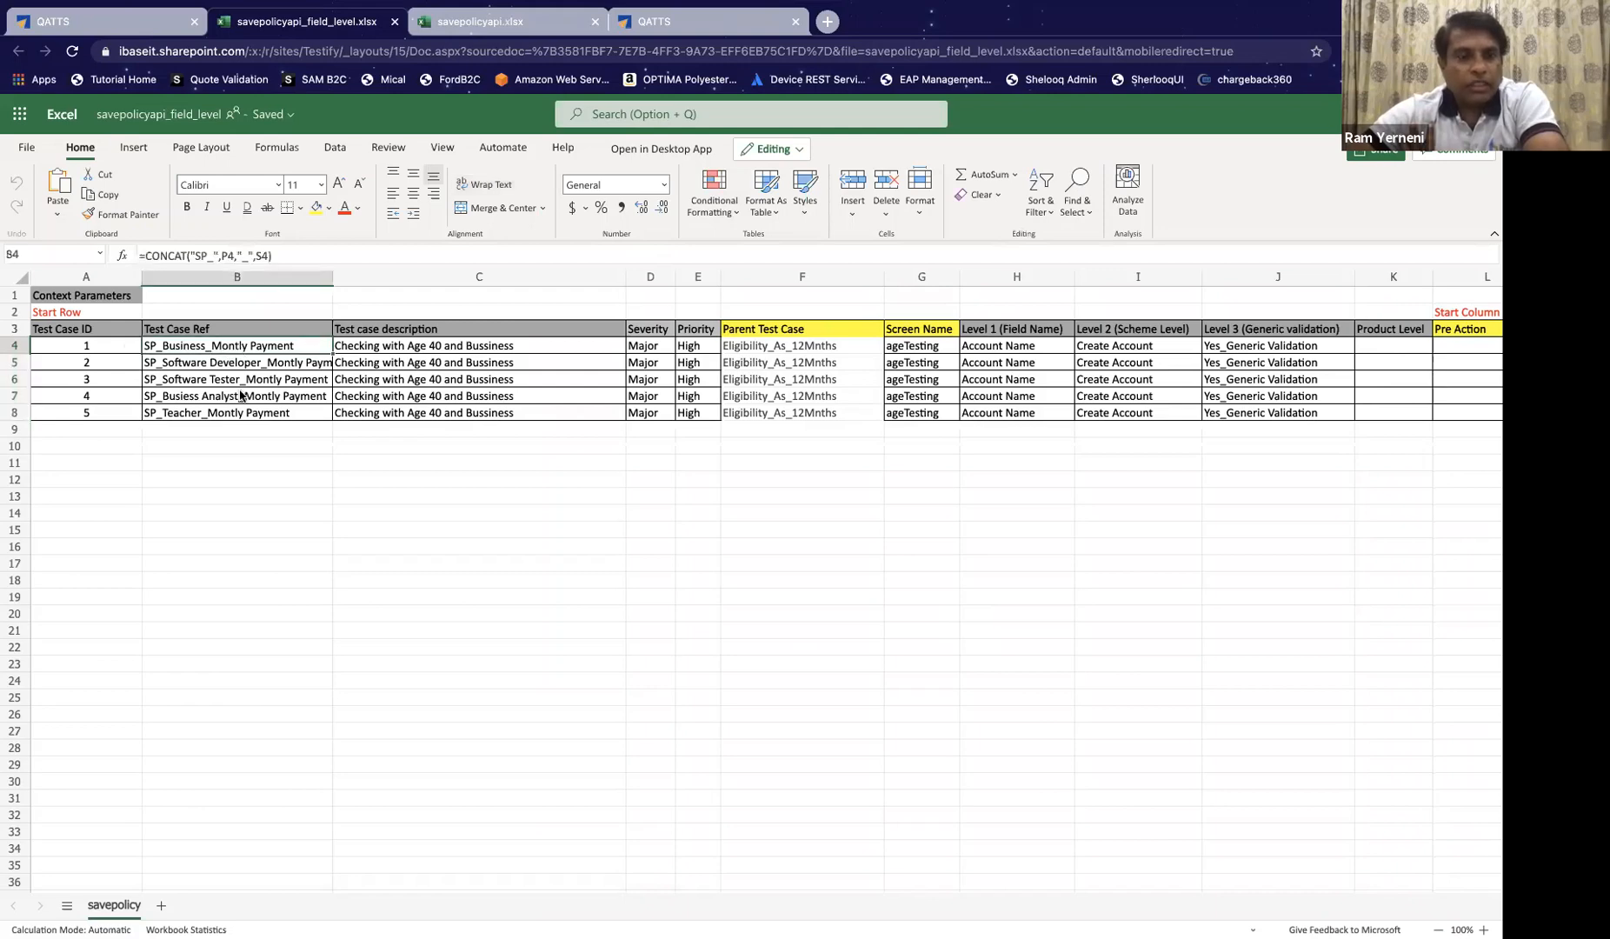
Step: Examine the field sets in savepolicyapi_field_level.xlsx: the first row's occupation, payment and statusMessage entries, and the second row's occupation field name
scroll(241, 396, "right", 5)
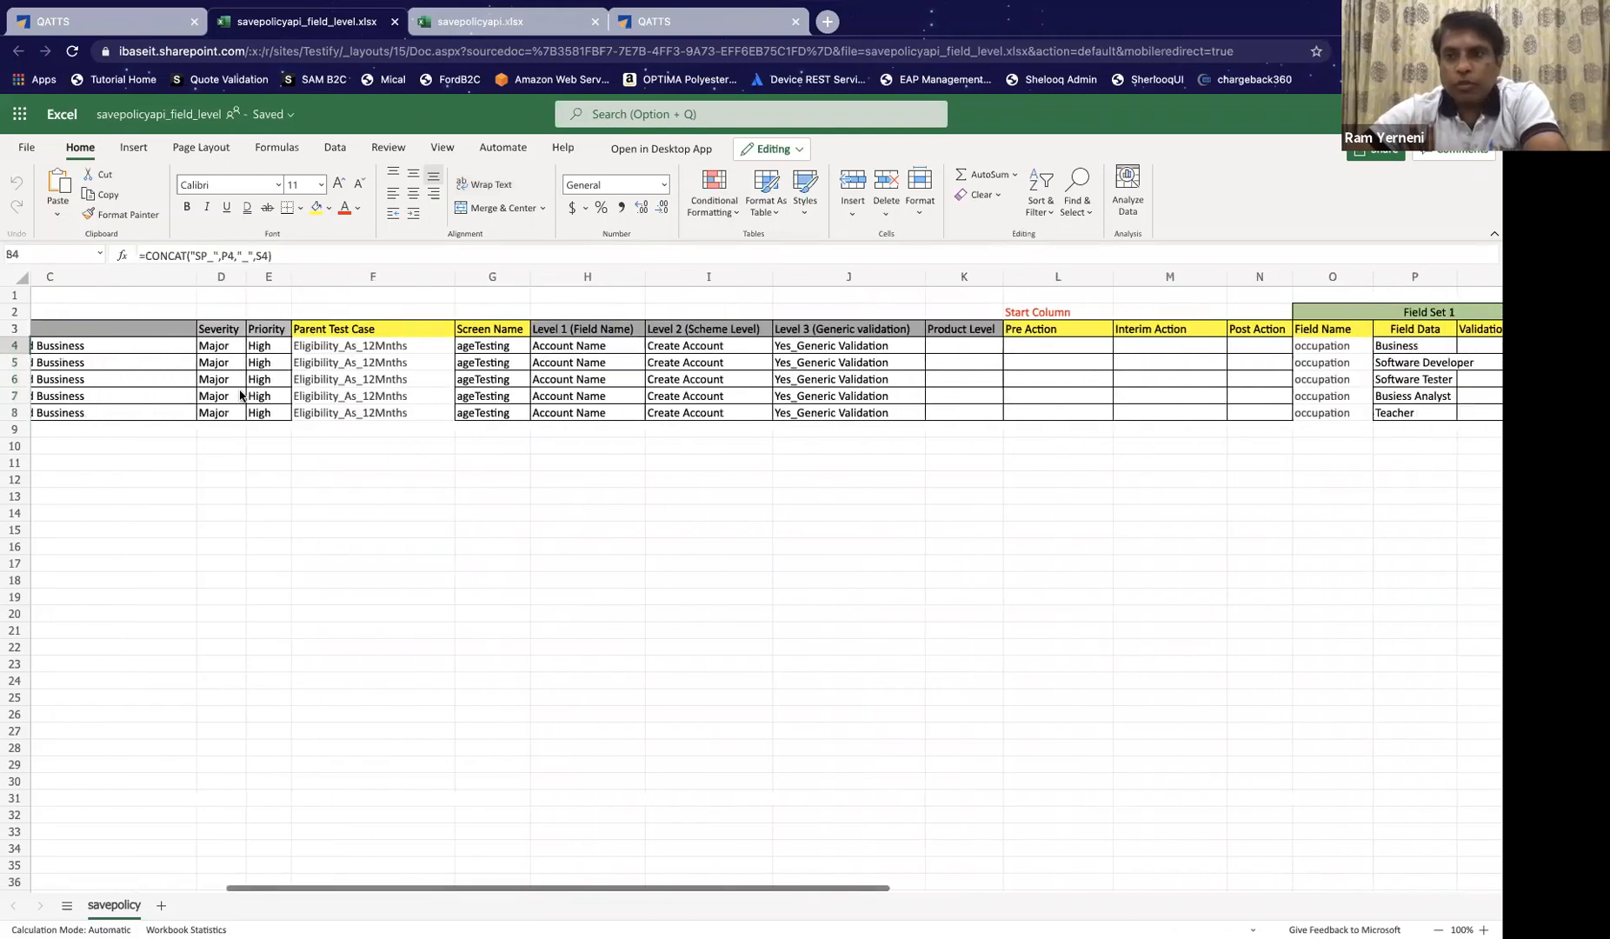
scroll(241, 395, "right", 5)
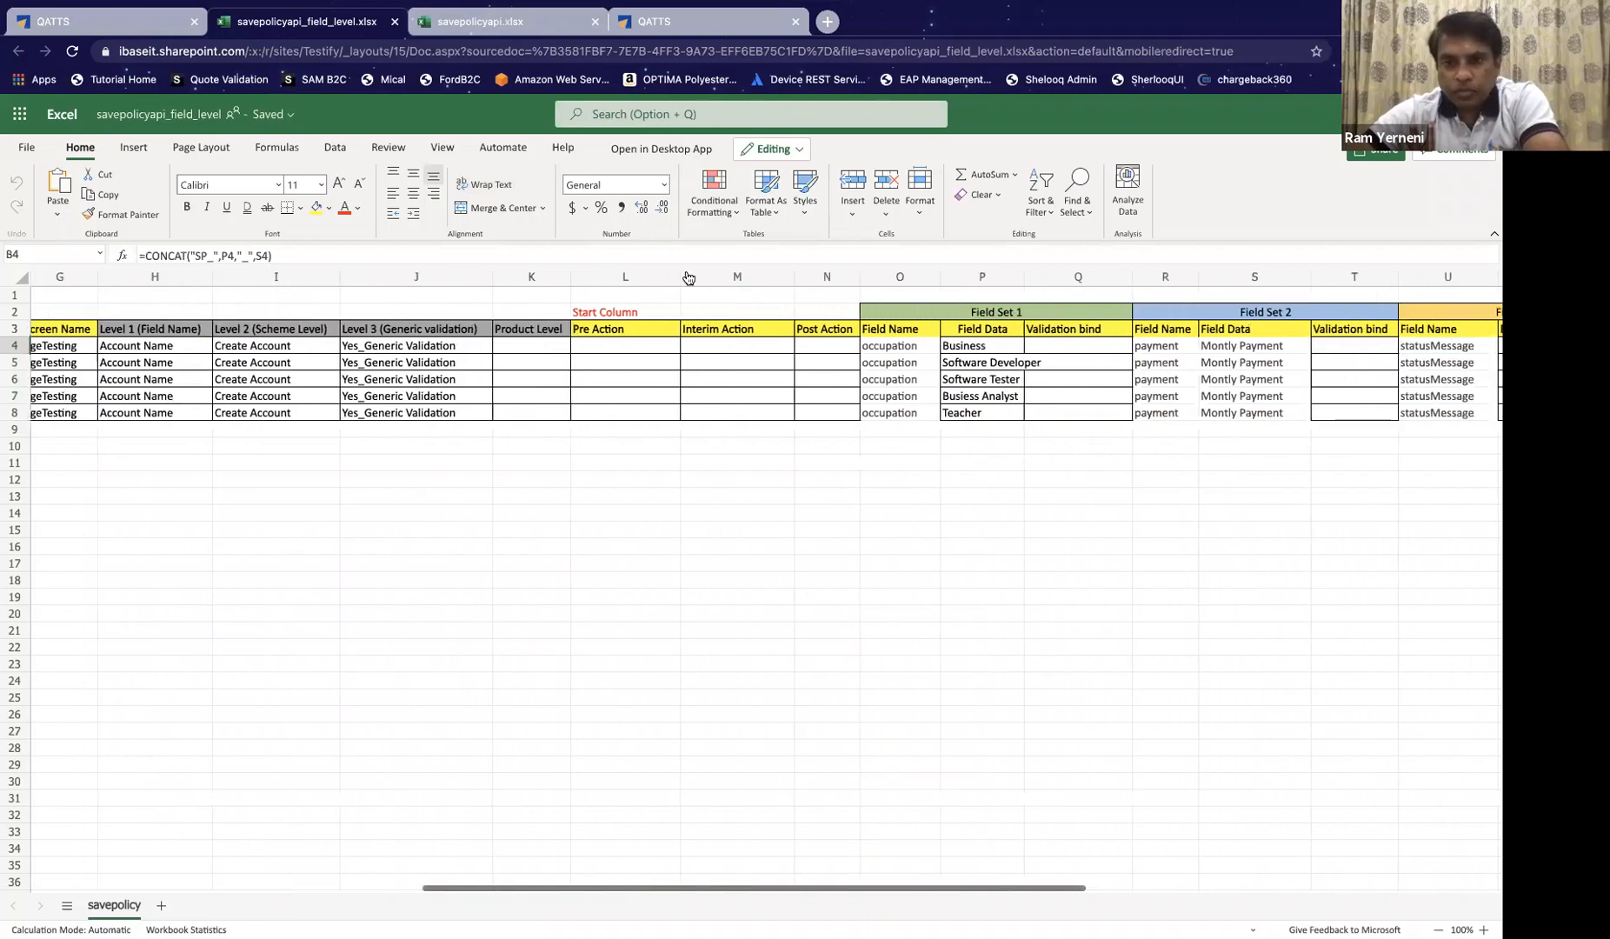
left_click(890, 347)
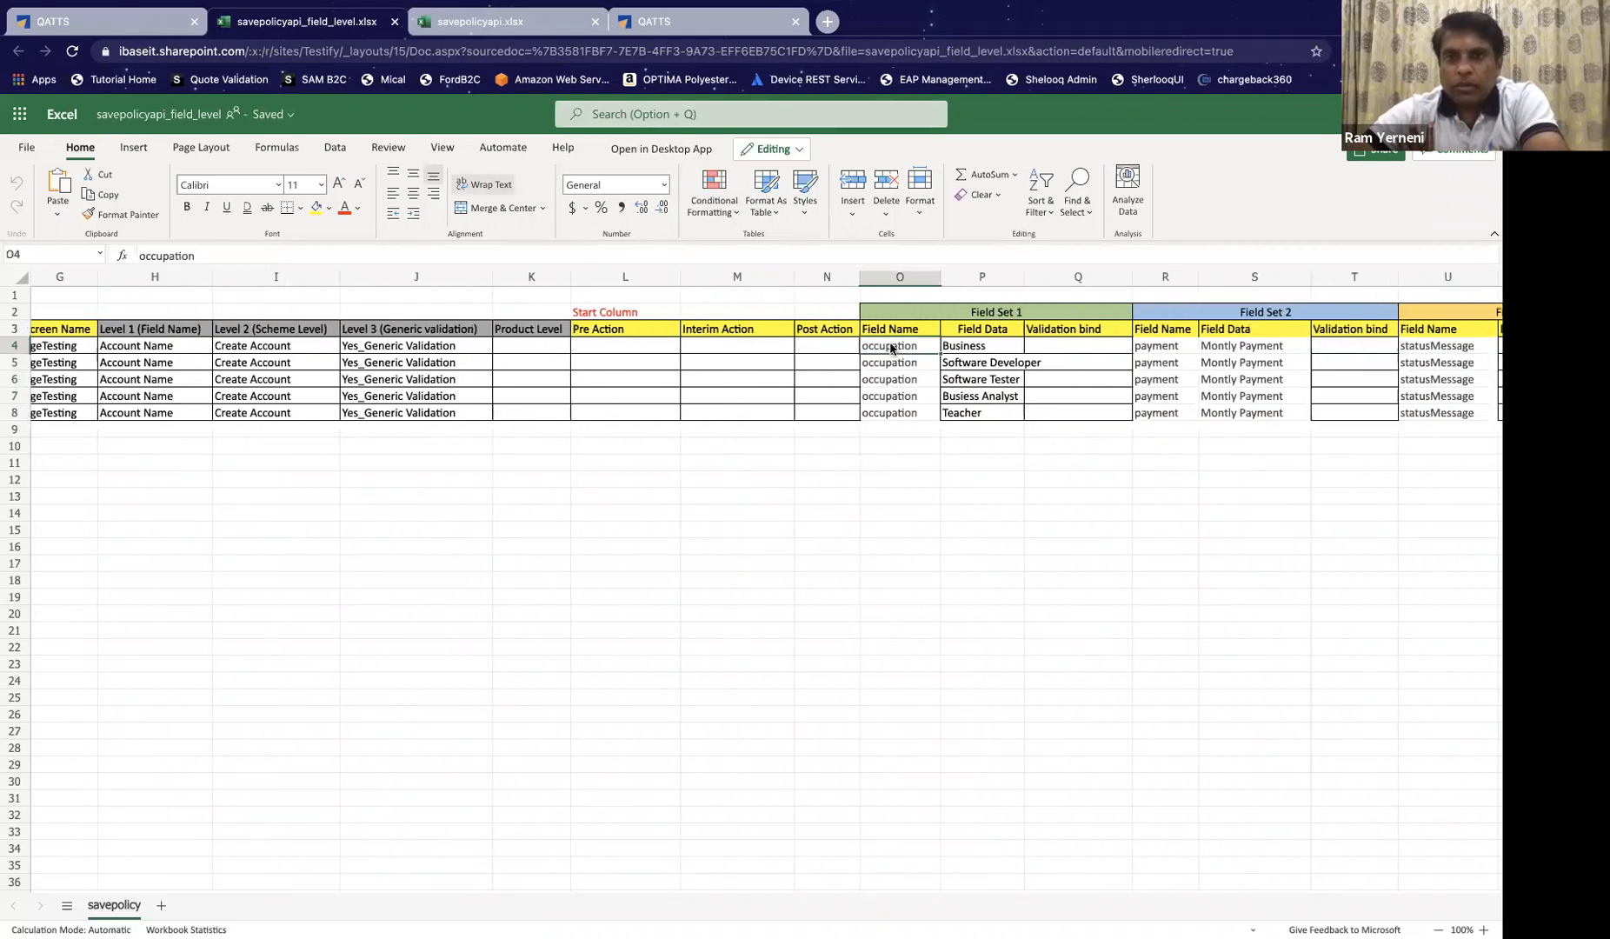
left_click(957, 349)
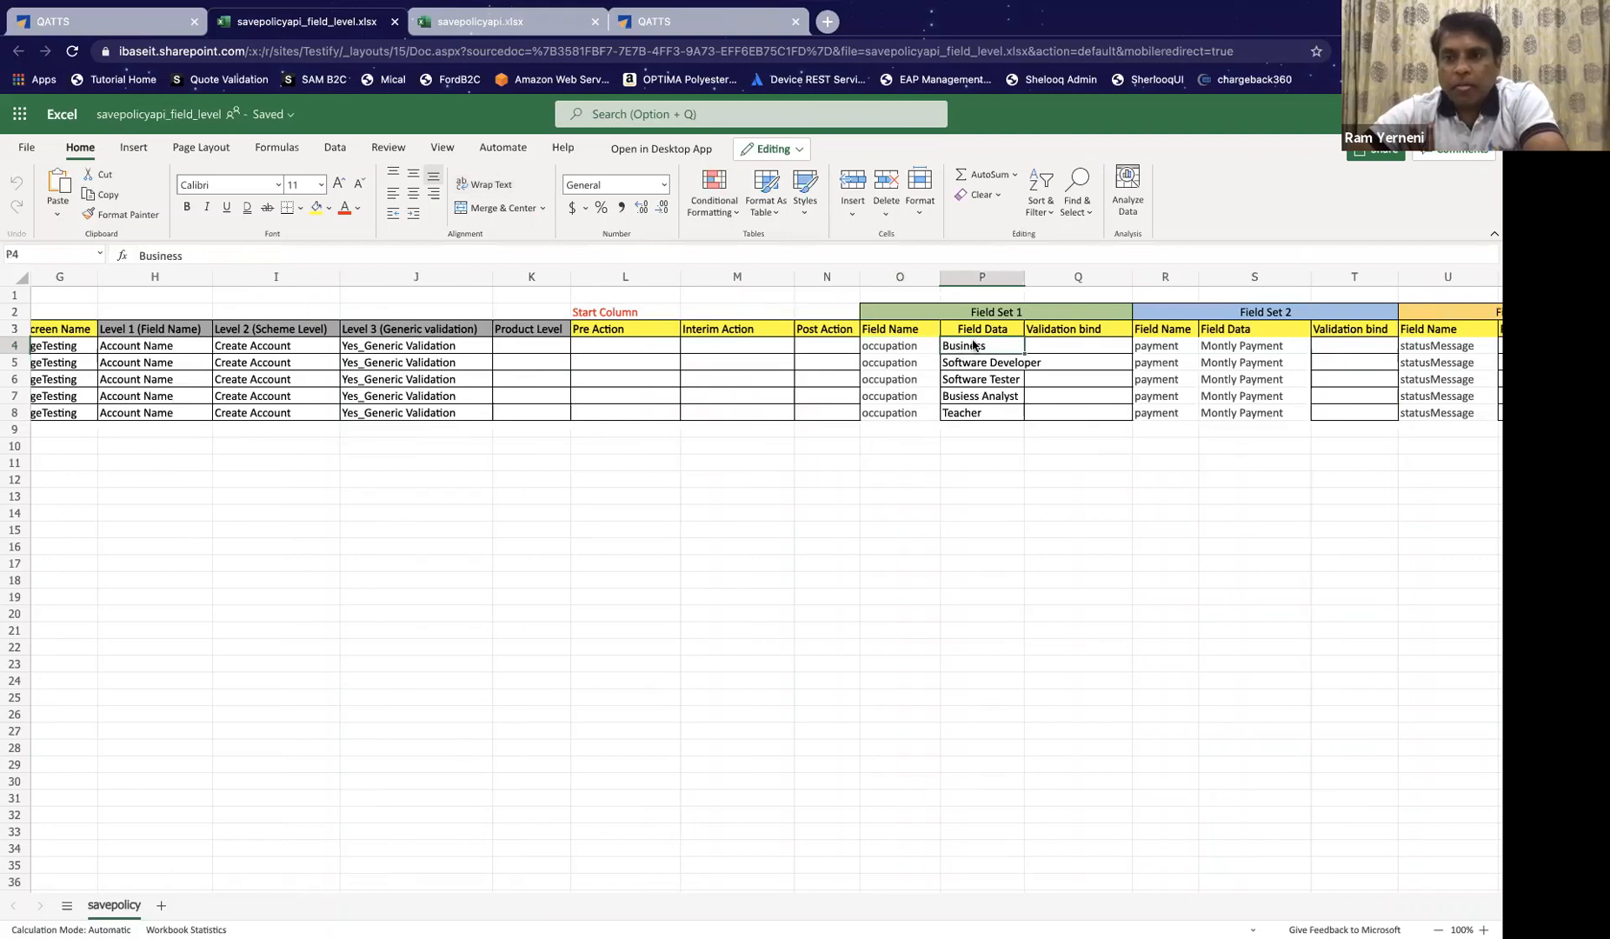
left_click(1241, 349)
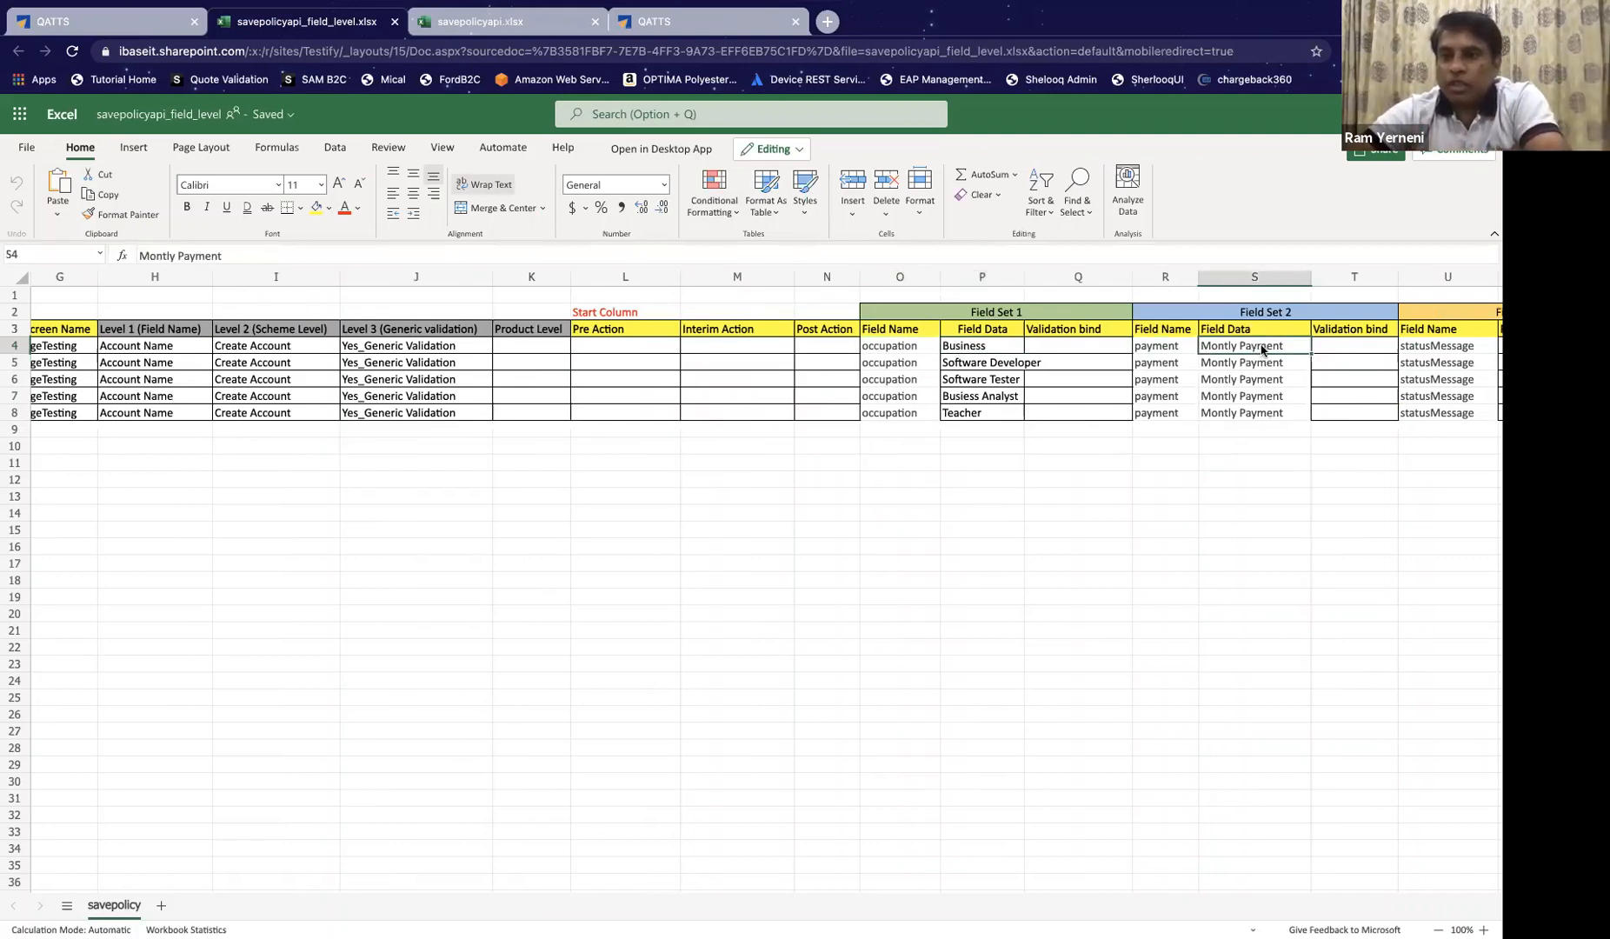
scroll(1423, 385, "right", 2)
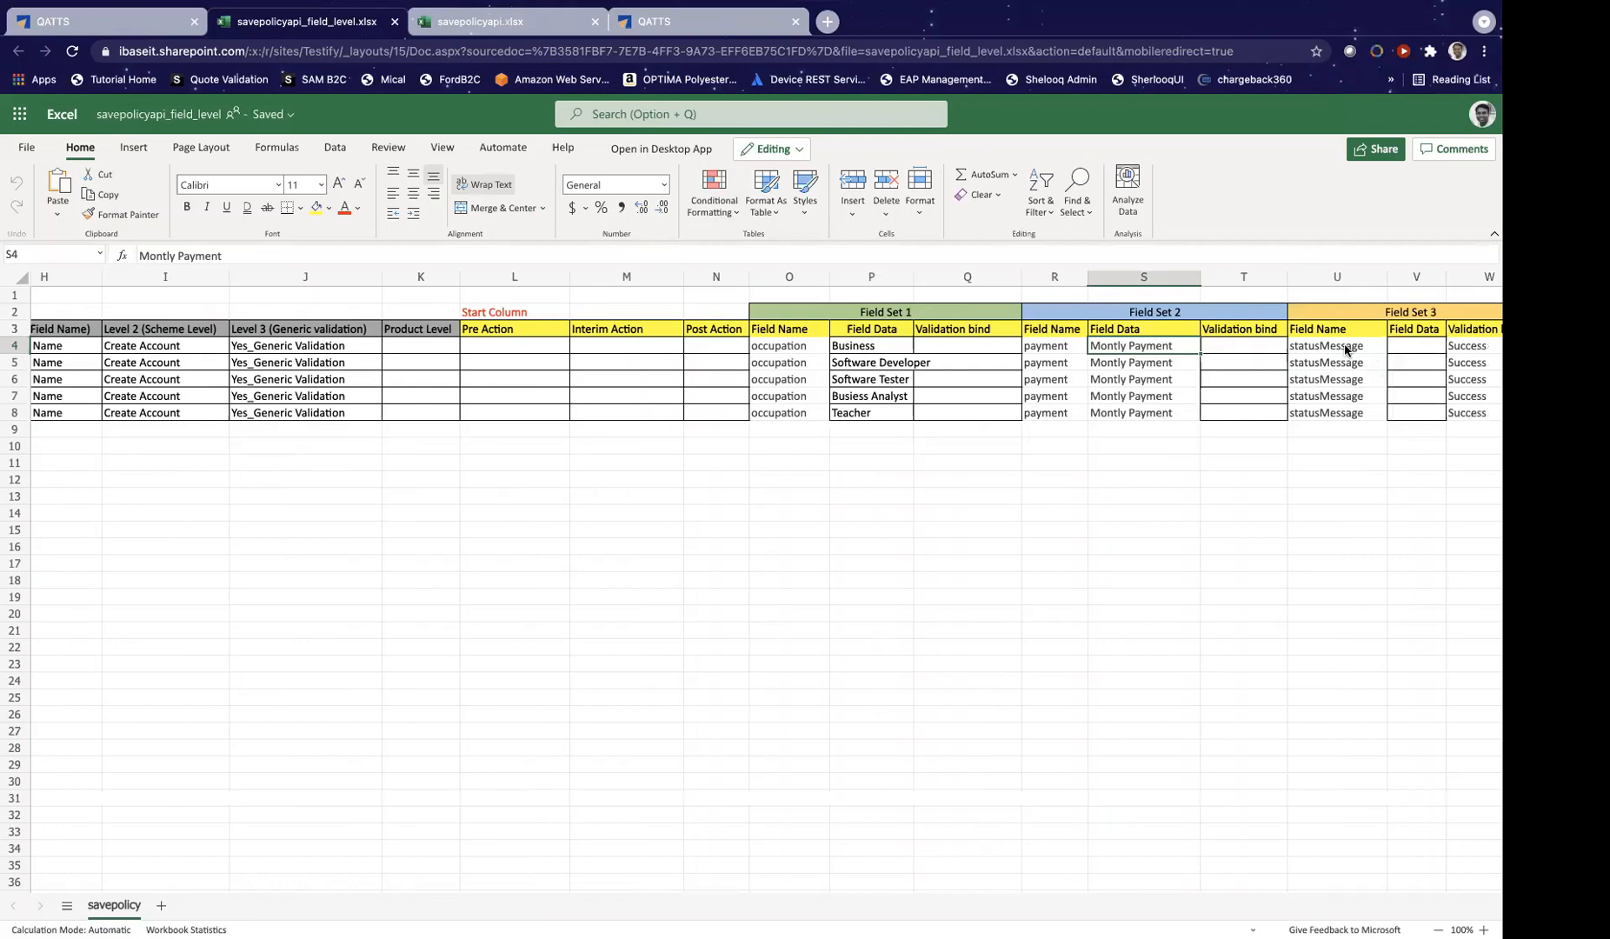
left_click(1348, 350)
left_click(1489, 348)
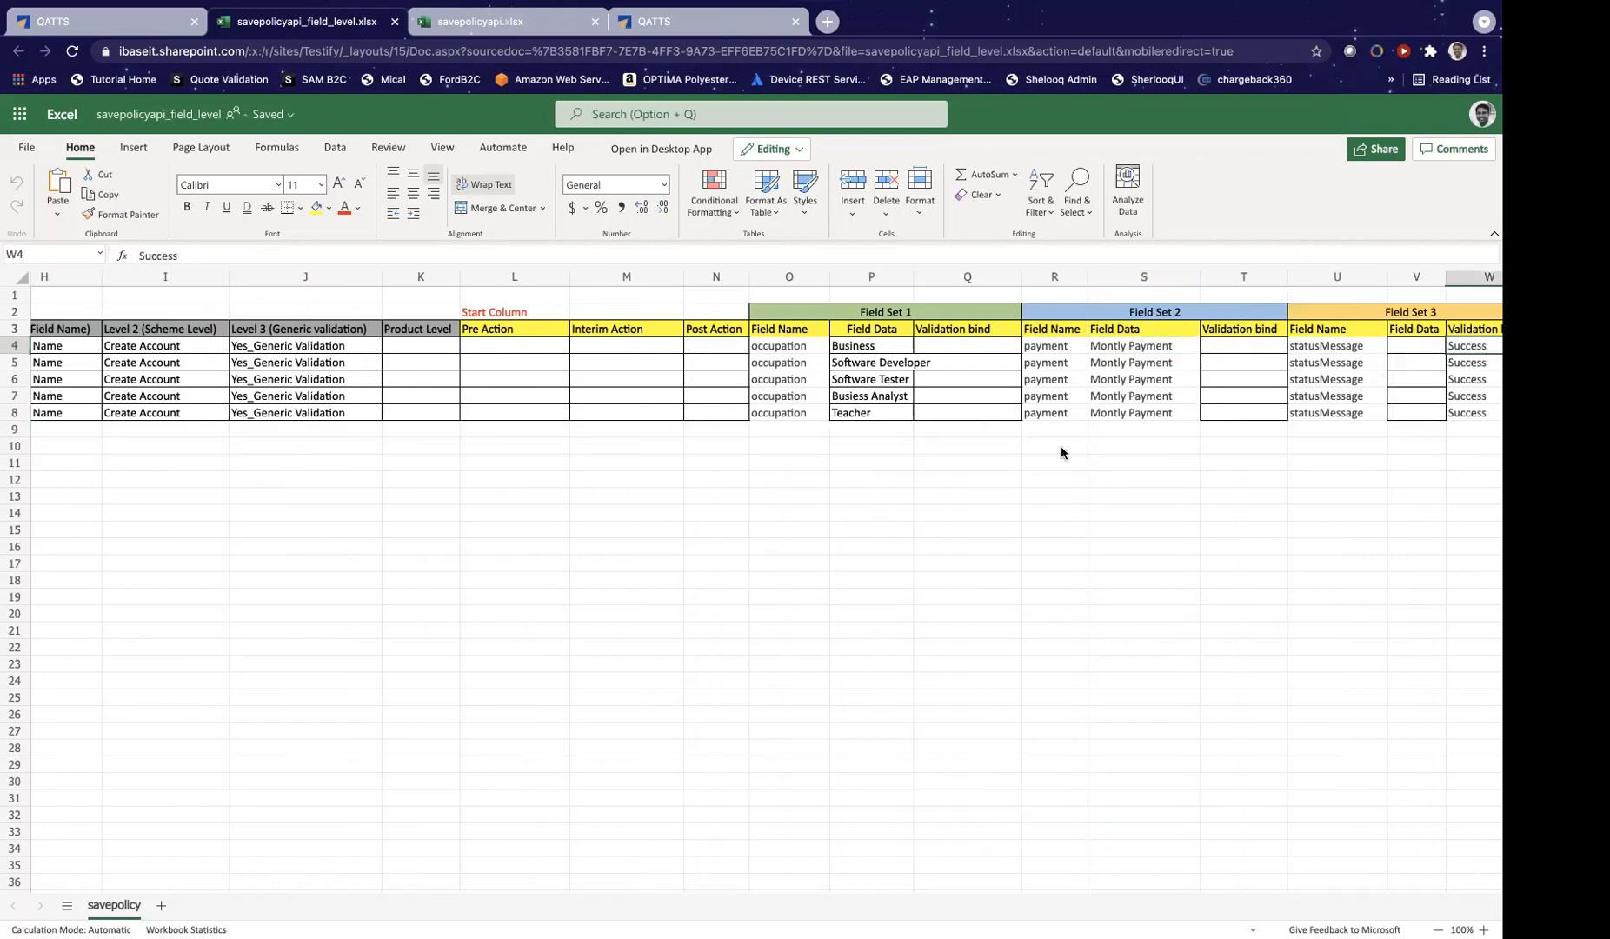
left_click(785, 366)
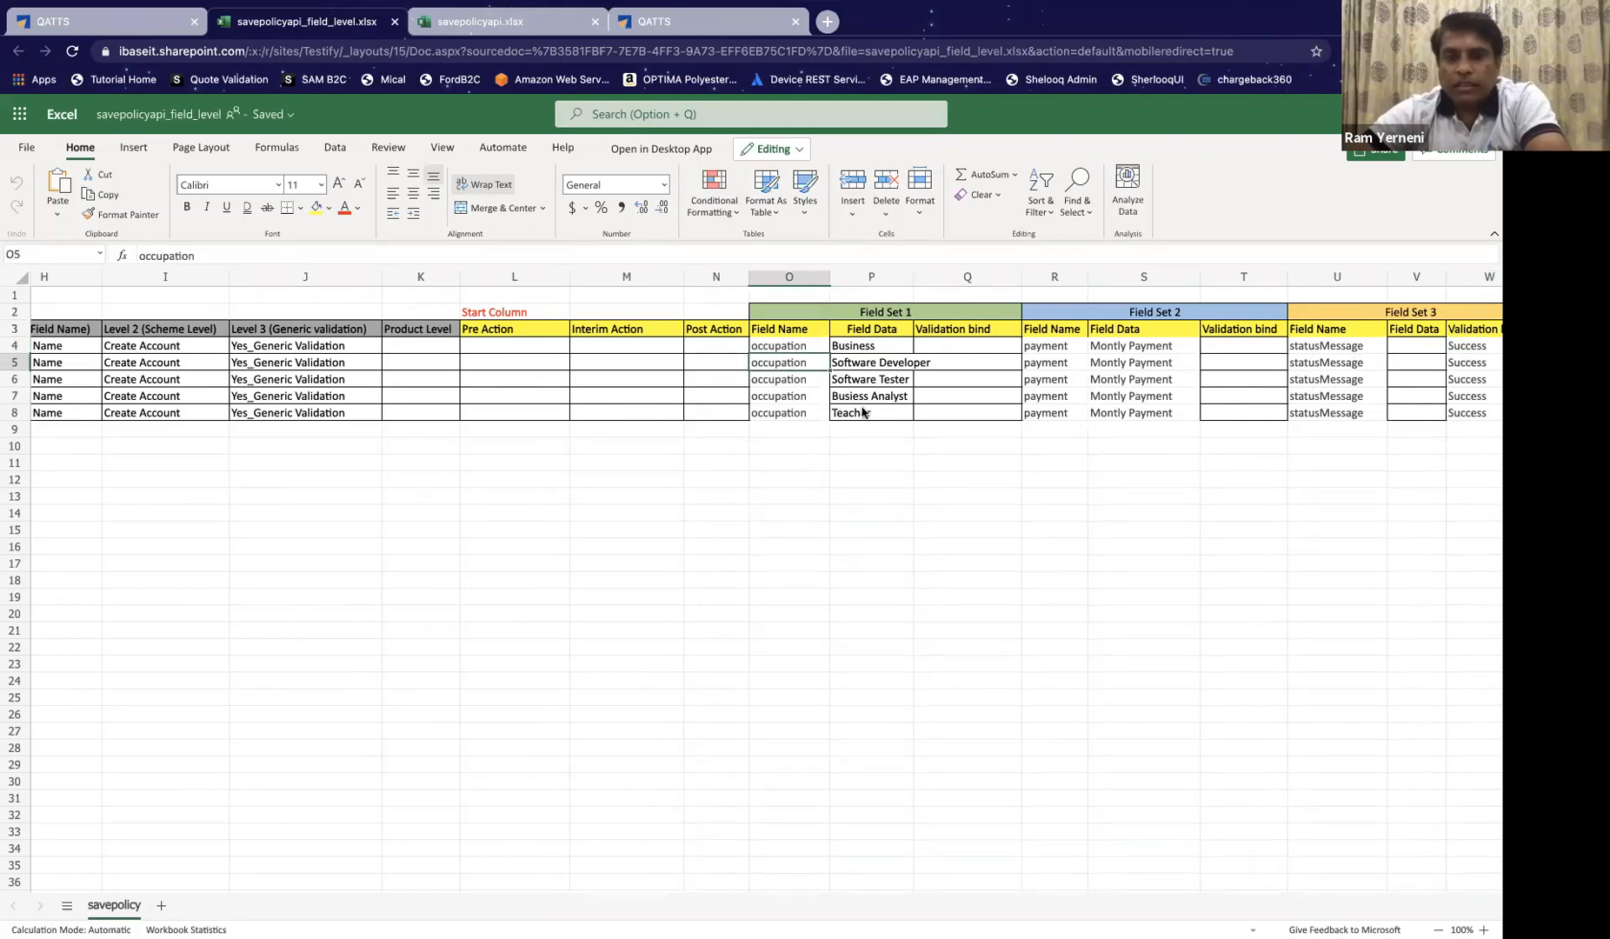
Step: Highlight the Parent Test Case and Screen Name columns, and trace the first row's parent to the Eligibility_As_12Mnths row in savepolicyapi.xlsx
scroll(862, 412, "left", 5)
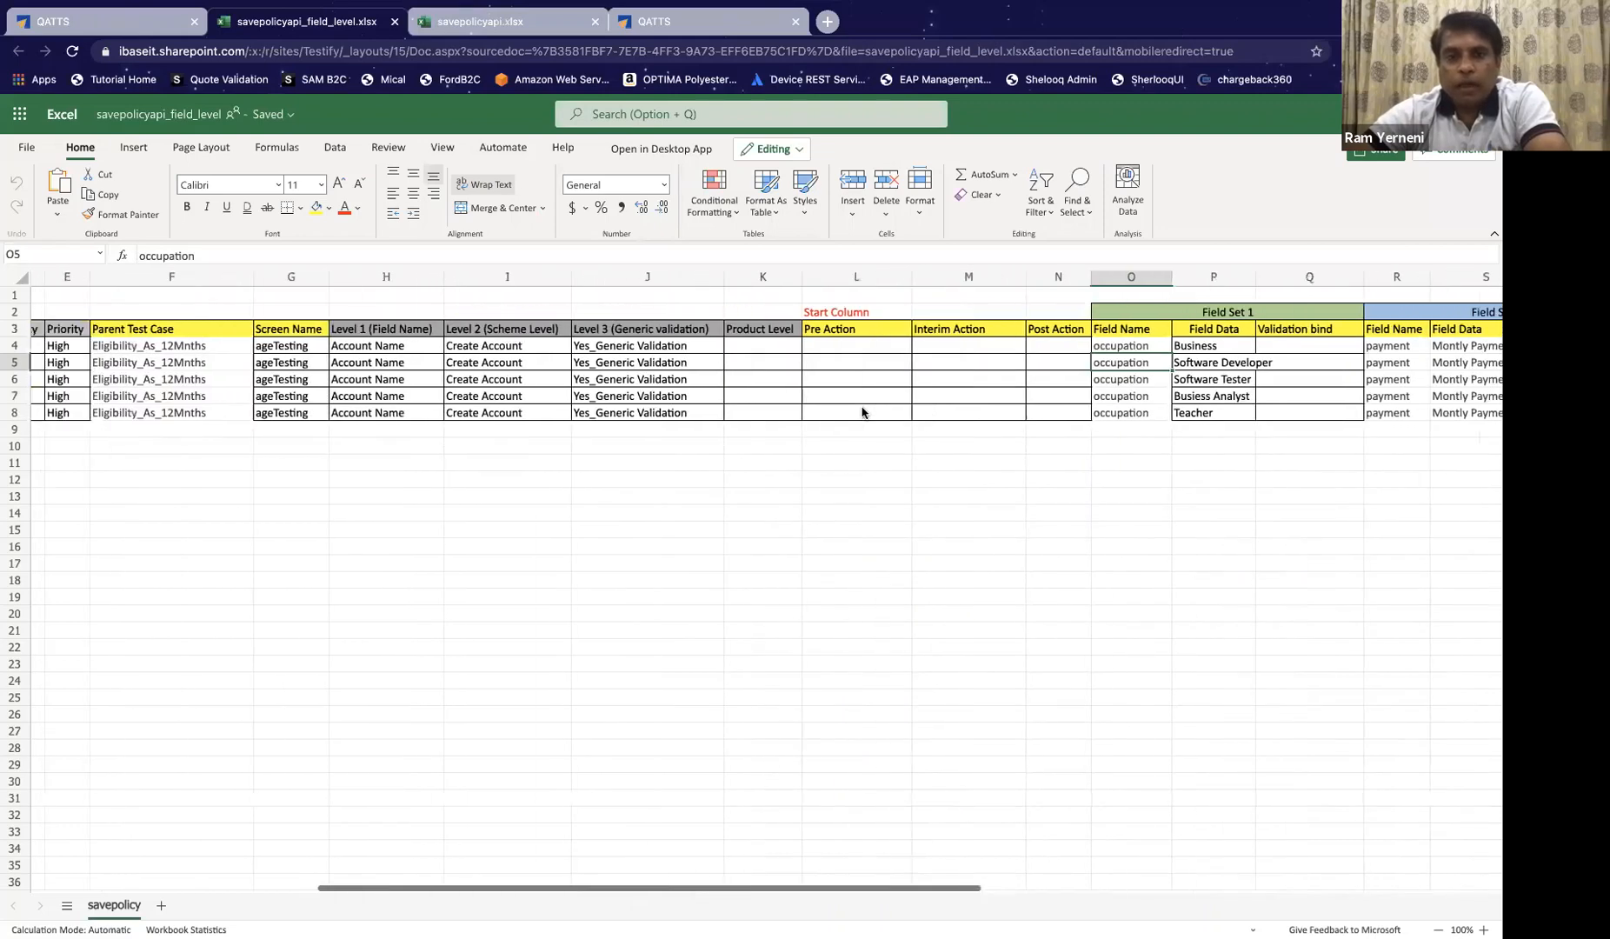
scroll(863, 412, "left", 3)
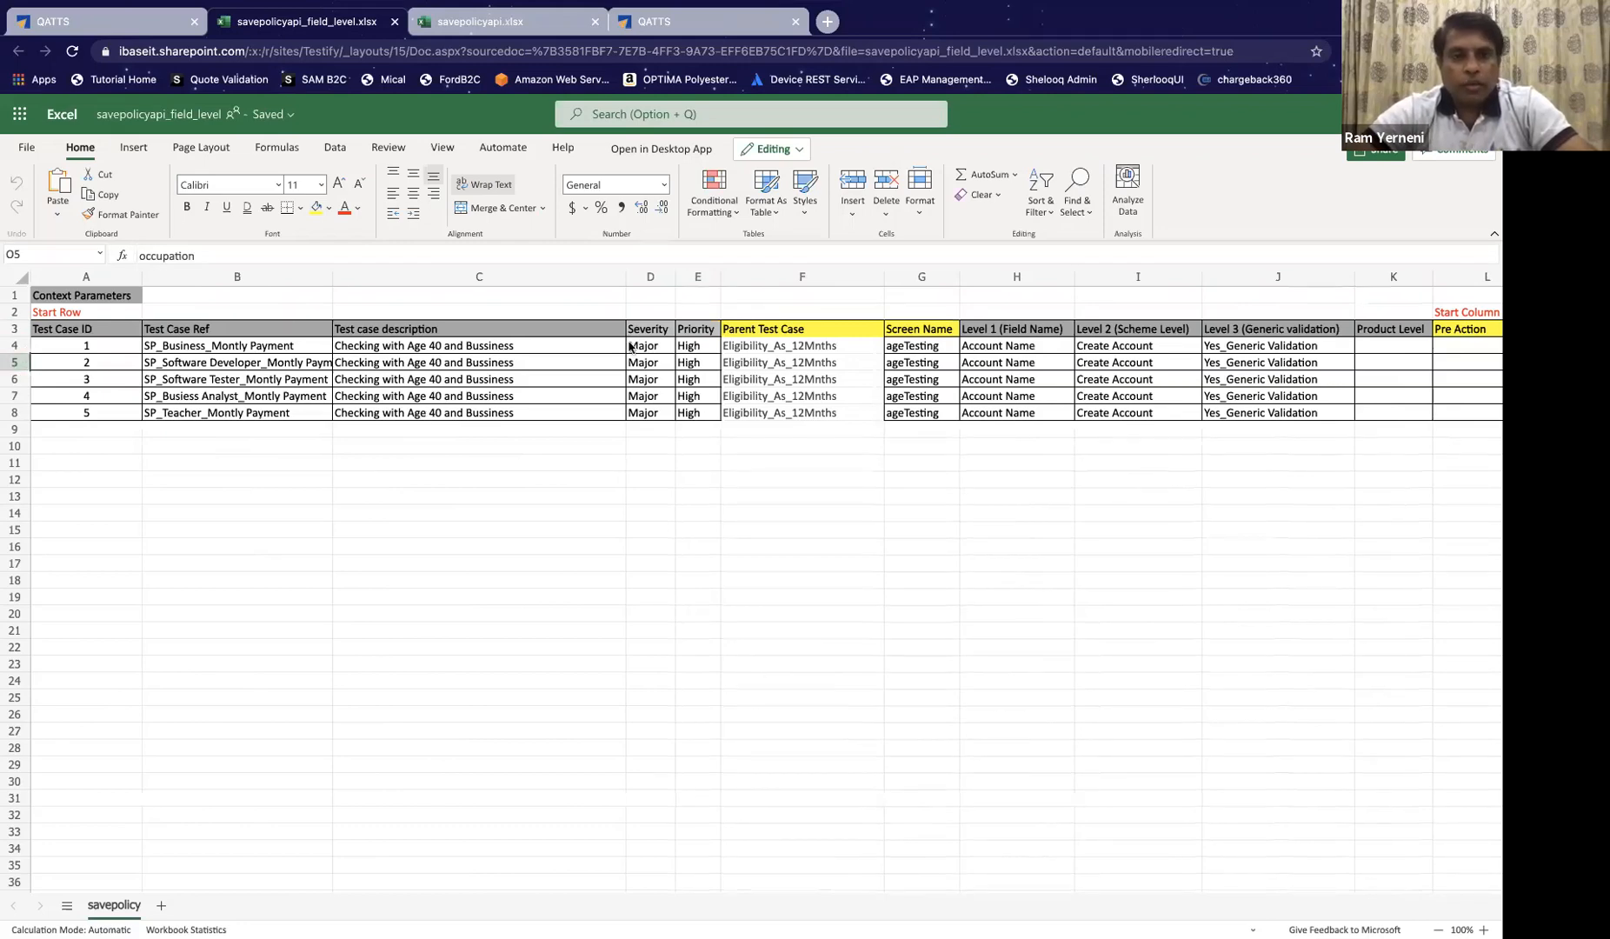
left_click(805, 276)
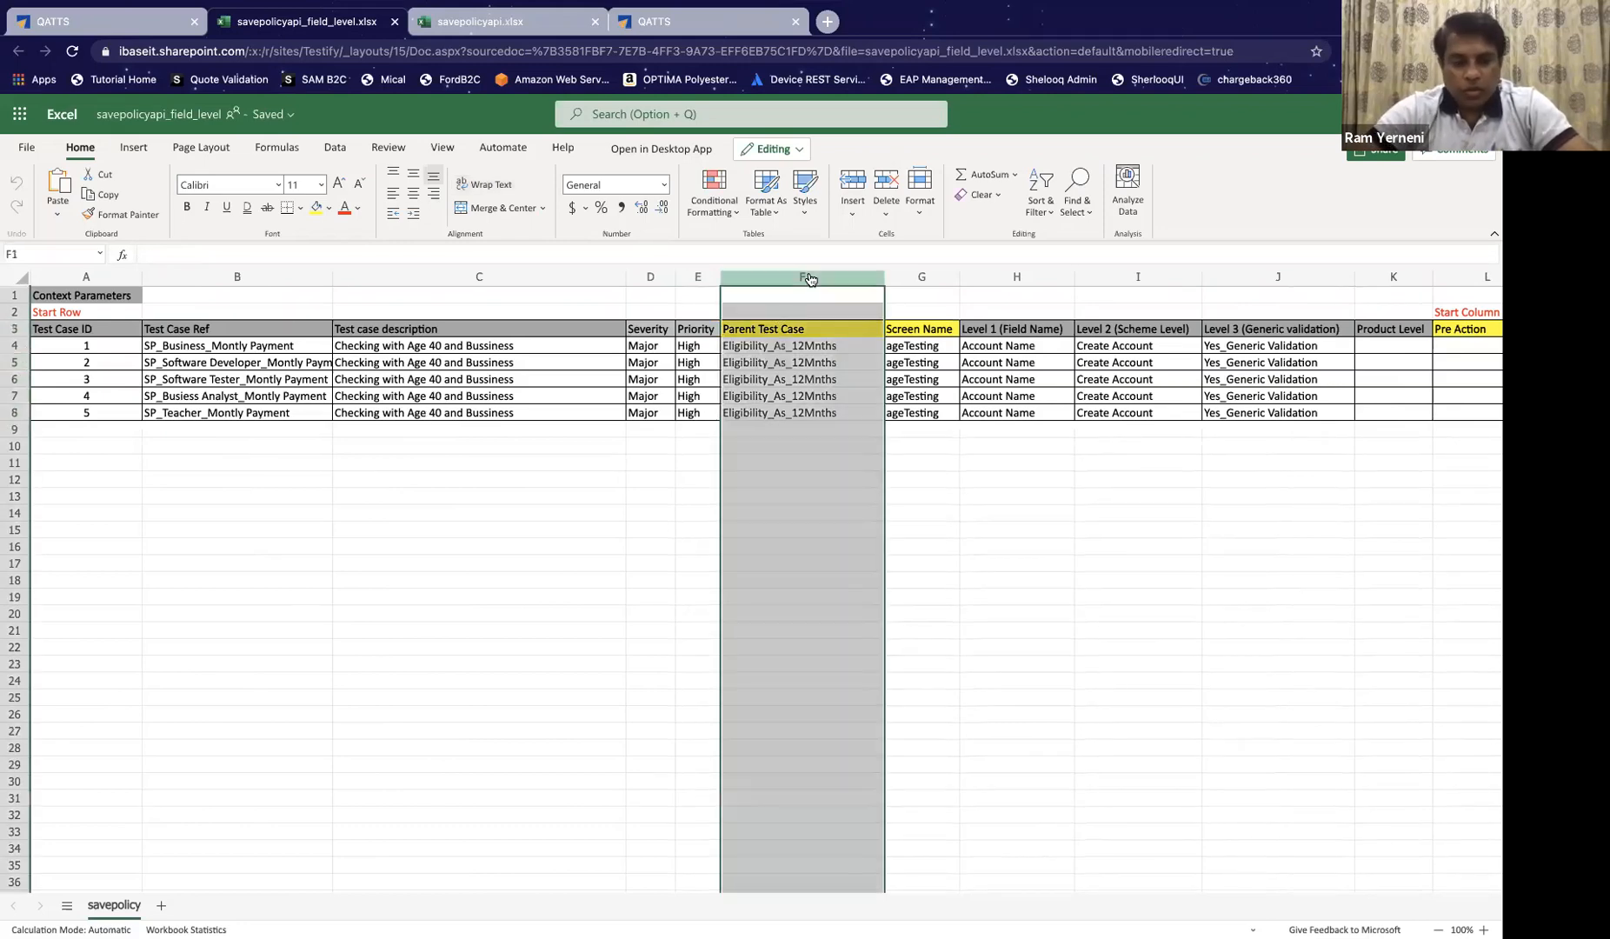
key("shift+Right")
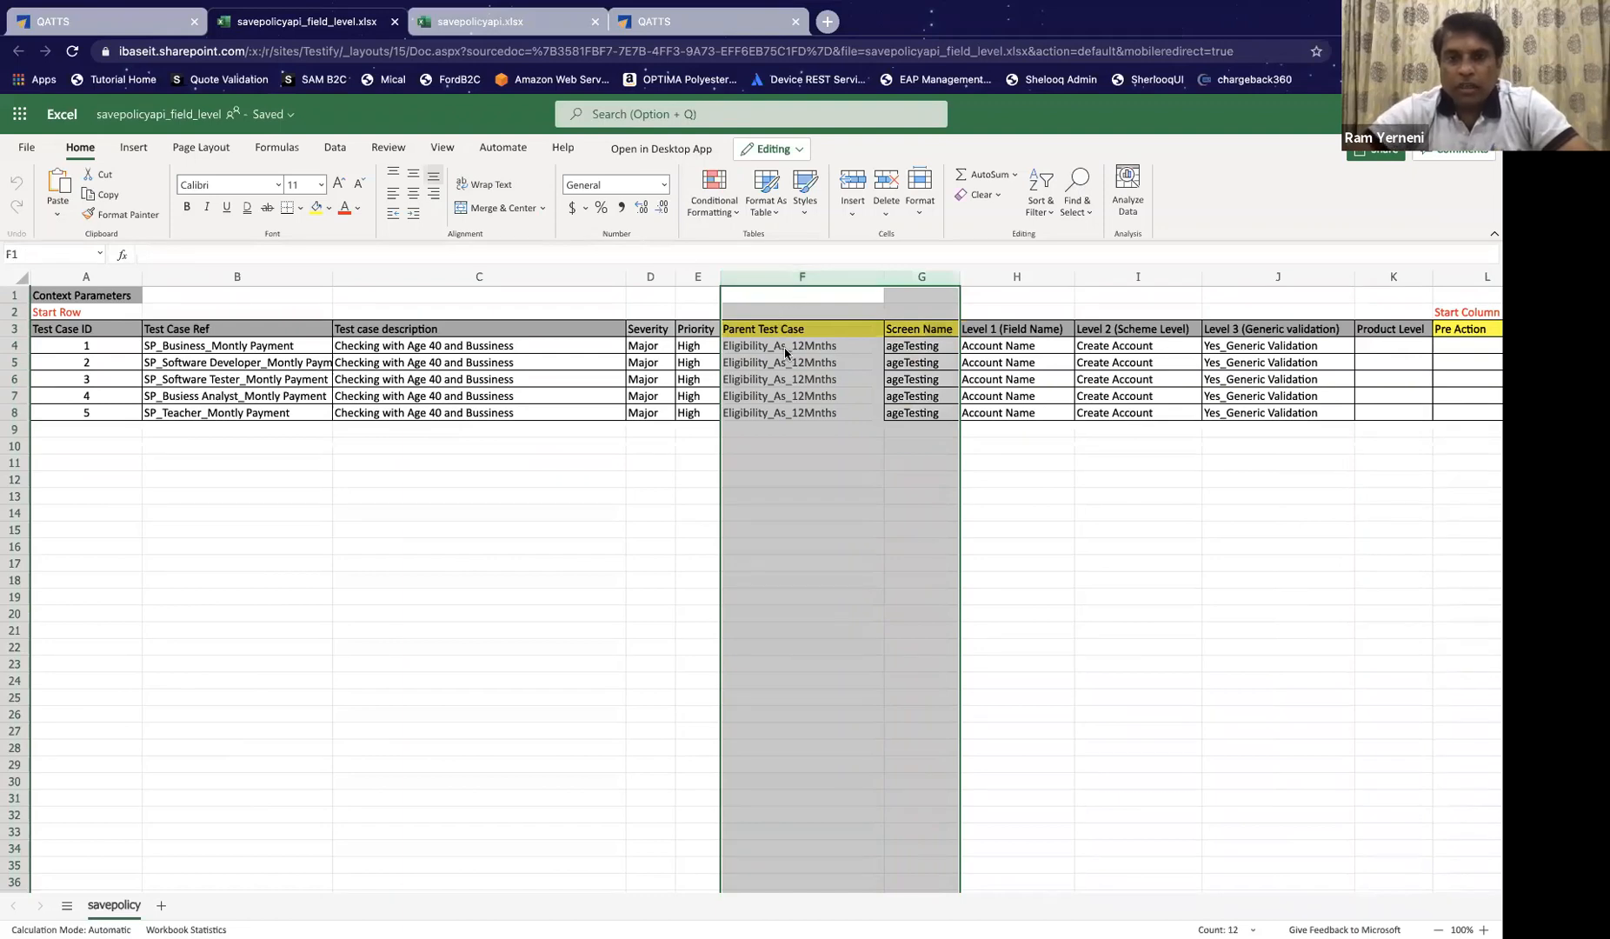
left_click(792, 416)
left_click(799, 346)
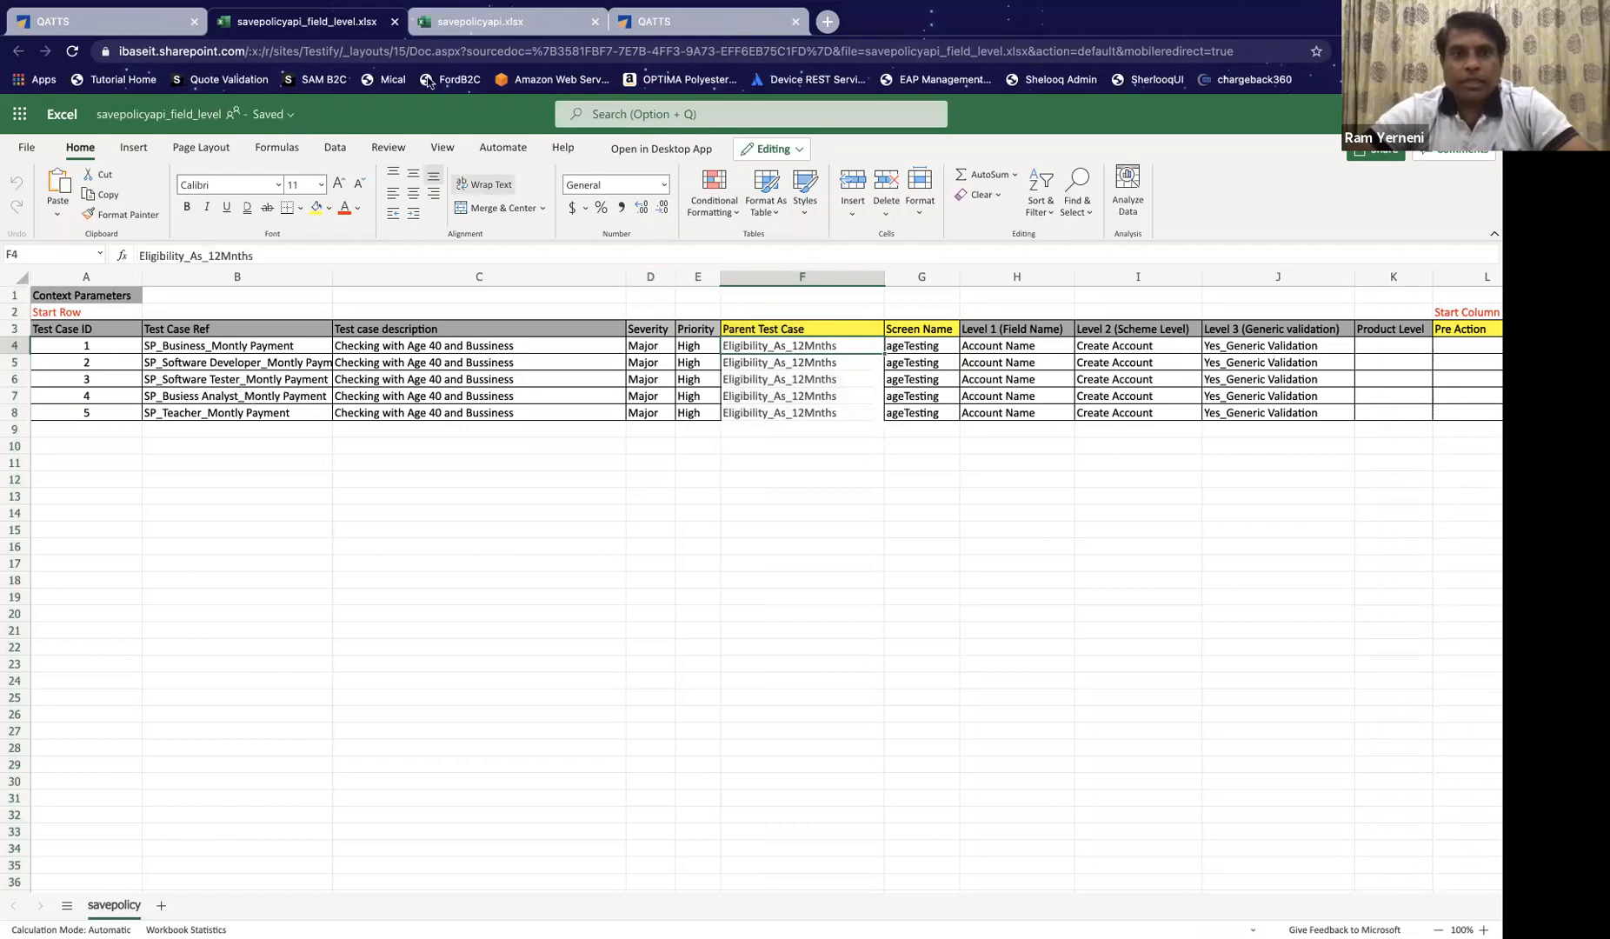
left_click(516, 26)
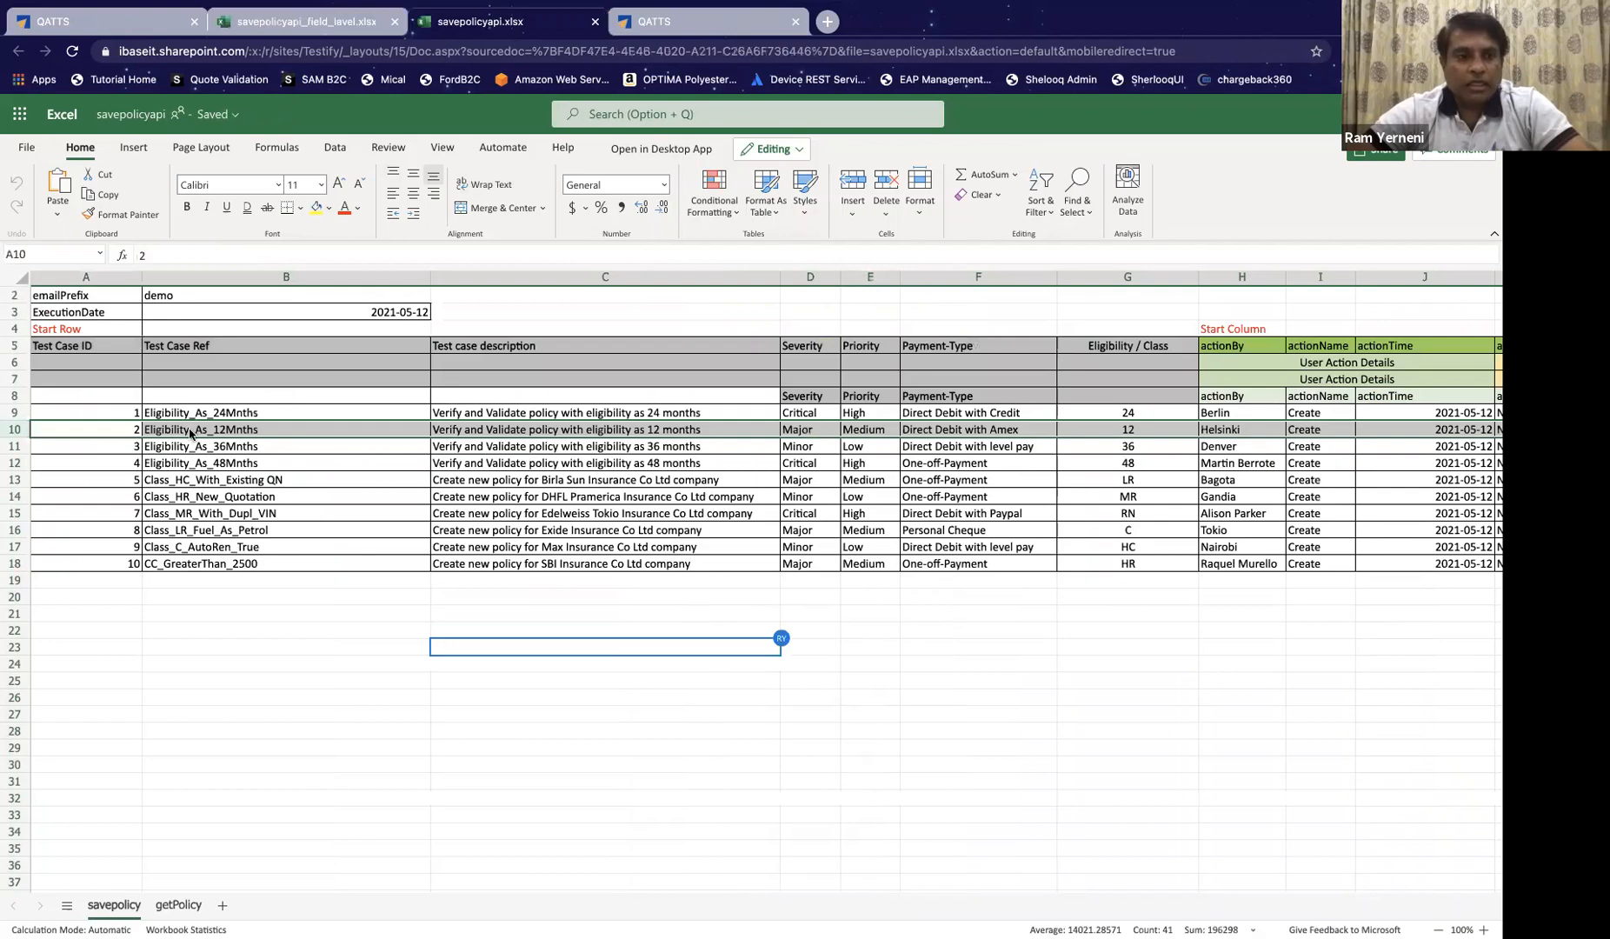
left_click(14, 432)
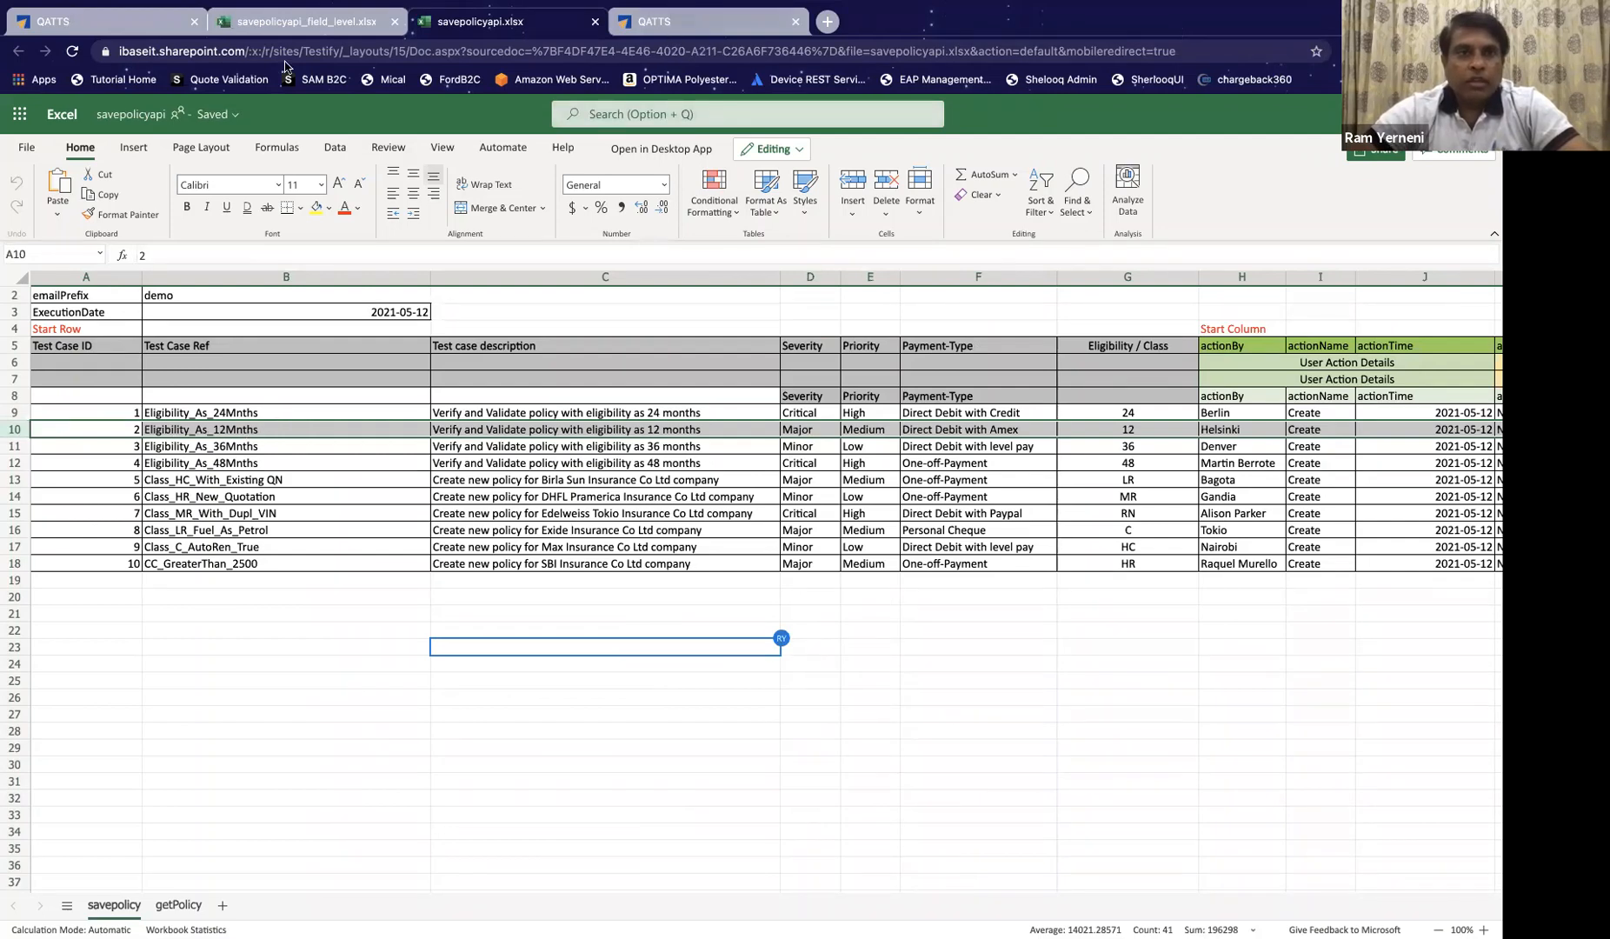
Step: Switch to QATTS, filter the test suites by the name "demo", and open Demo API Test Suite
mouse_move(116, 26)
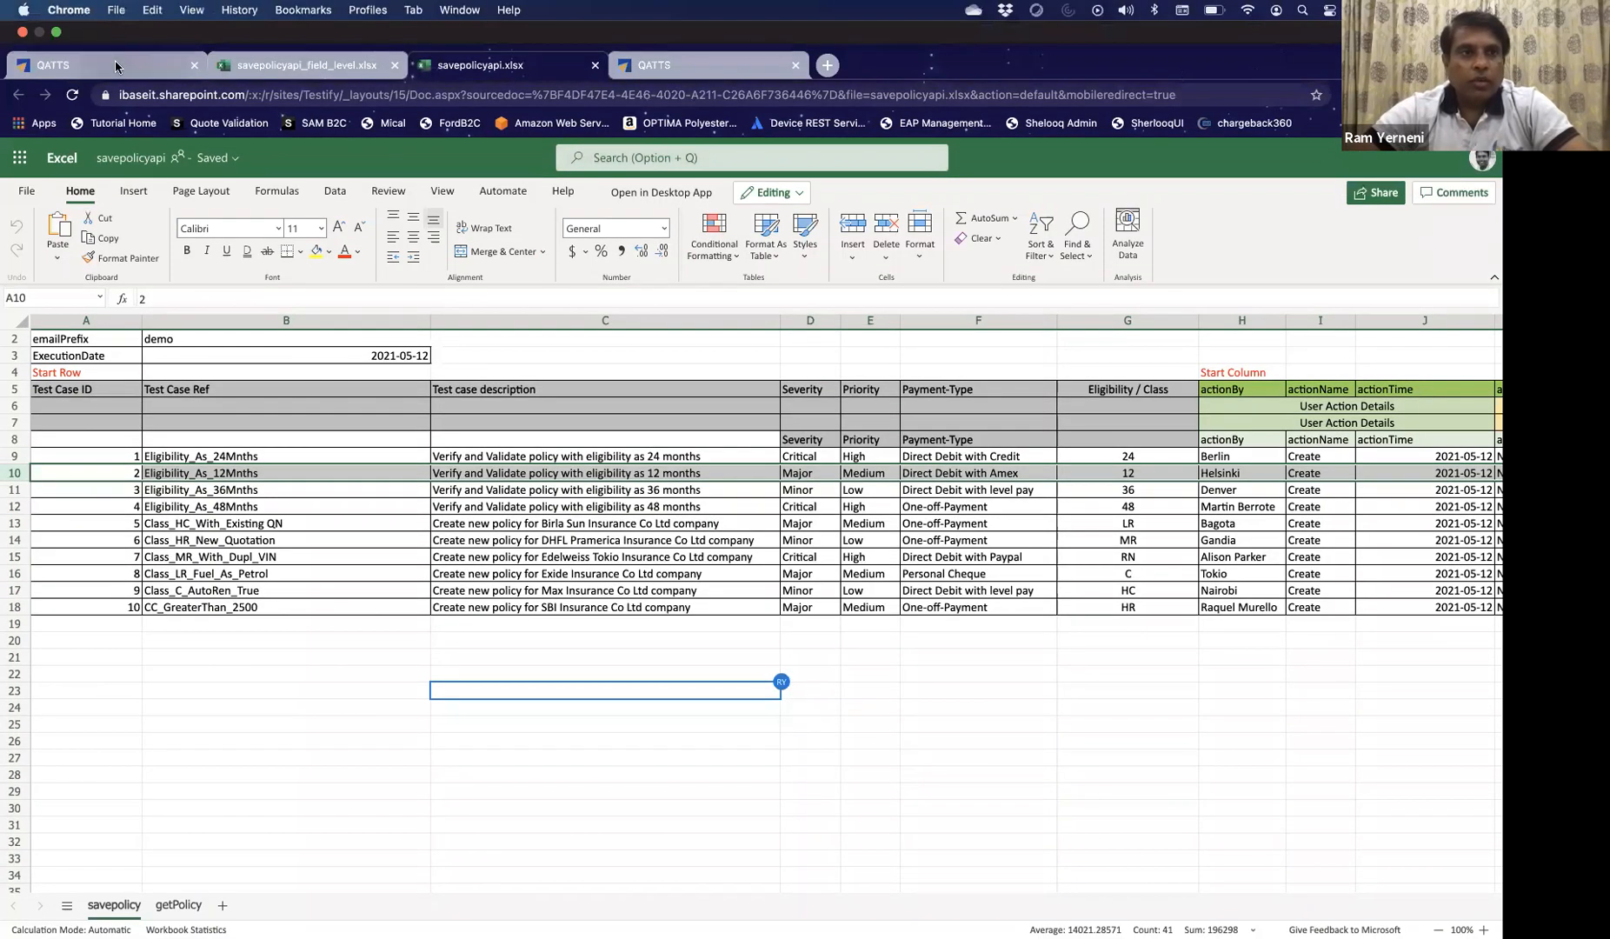
left_click(116, 63)
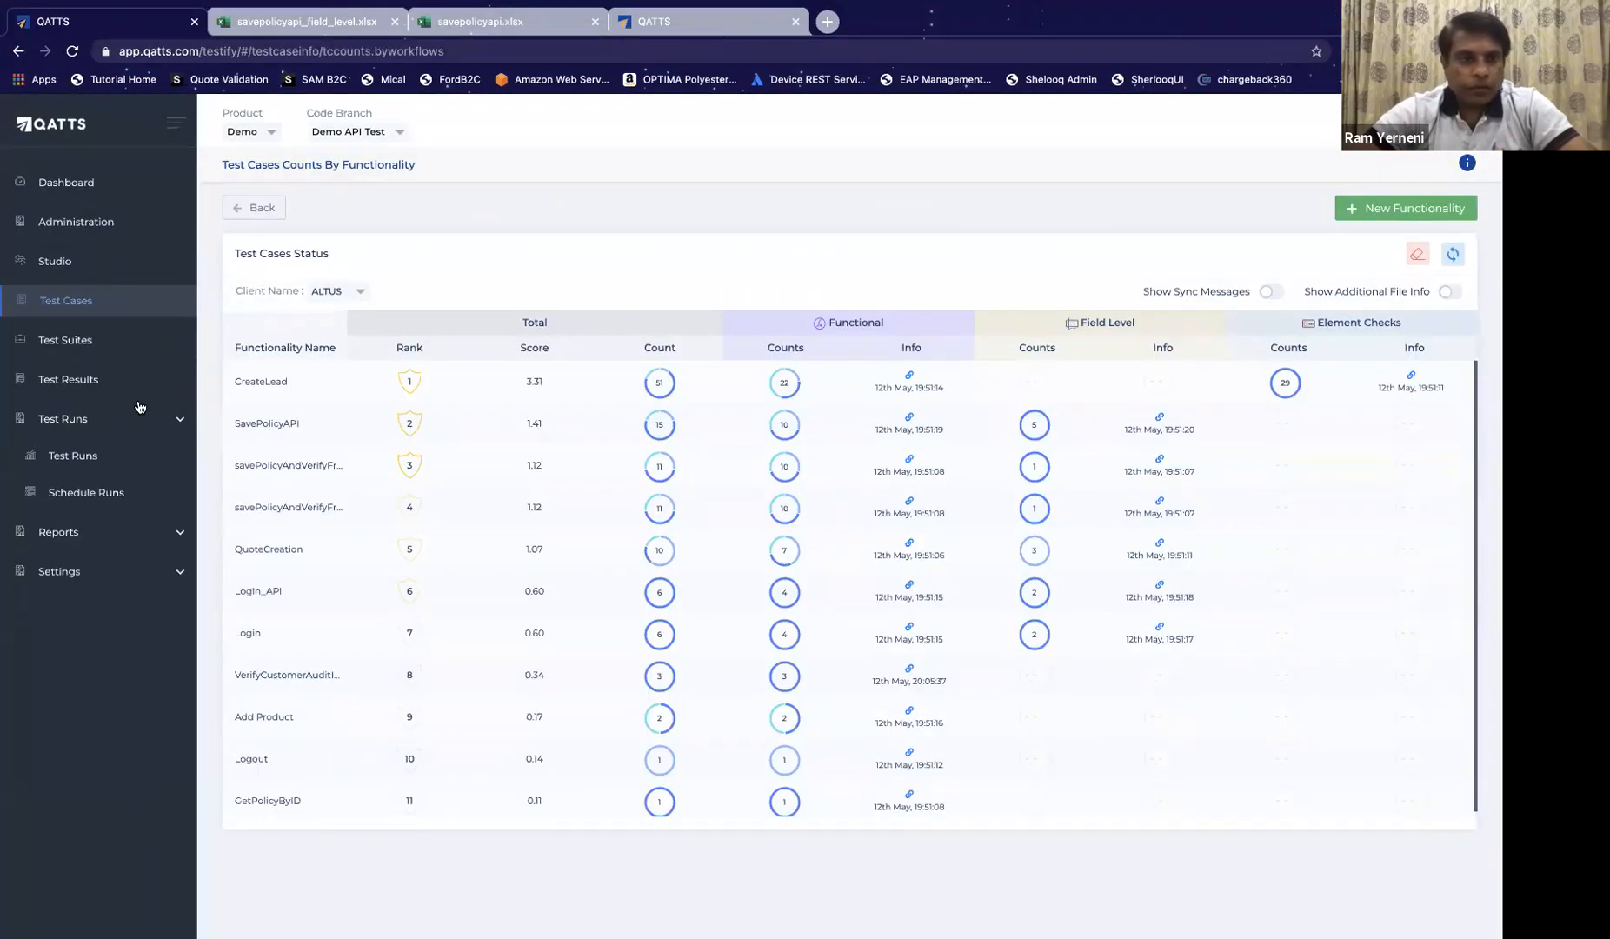
left_click(74, 343)
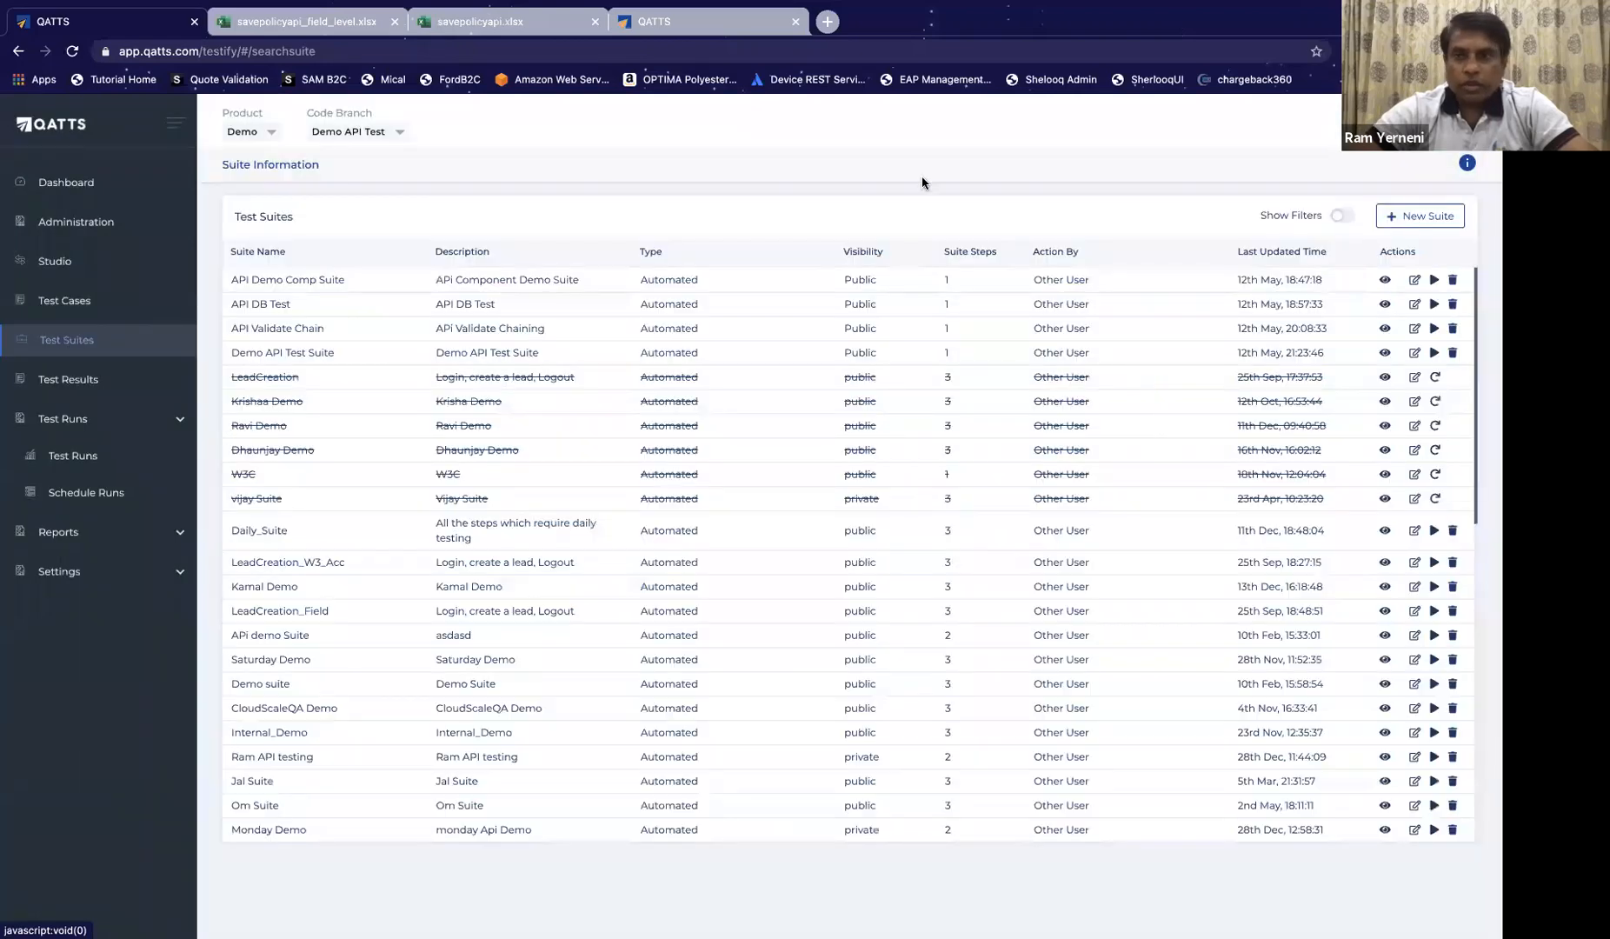
left_click(1343, 216)
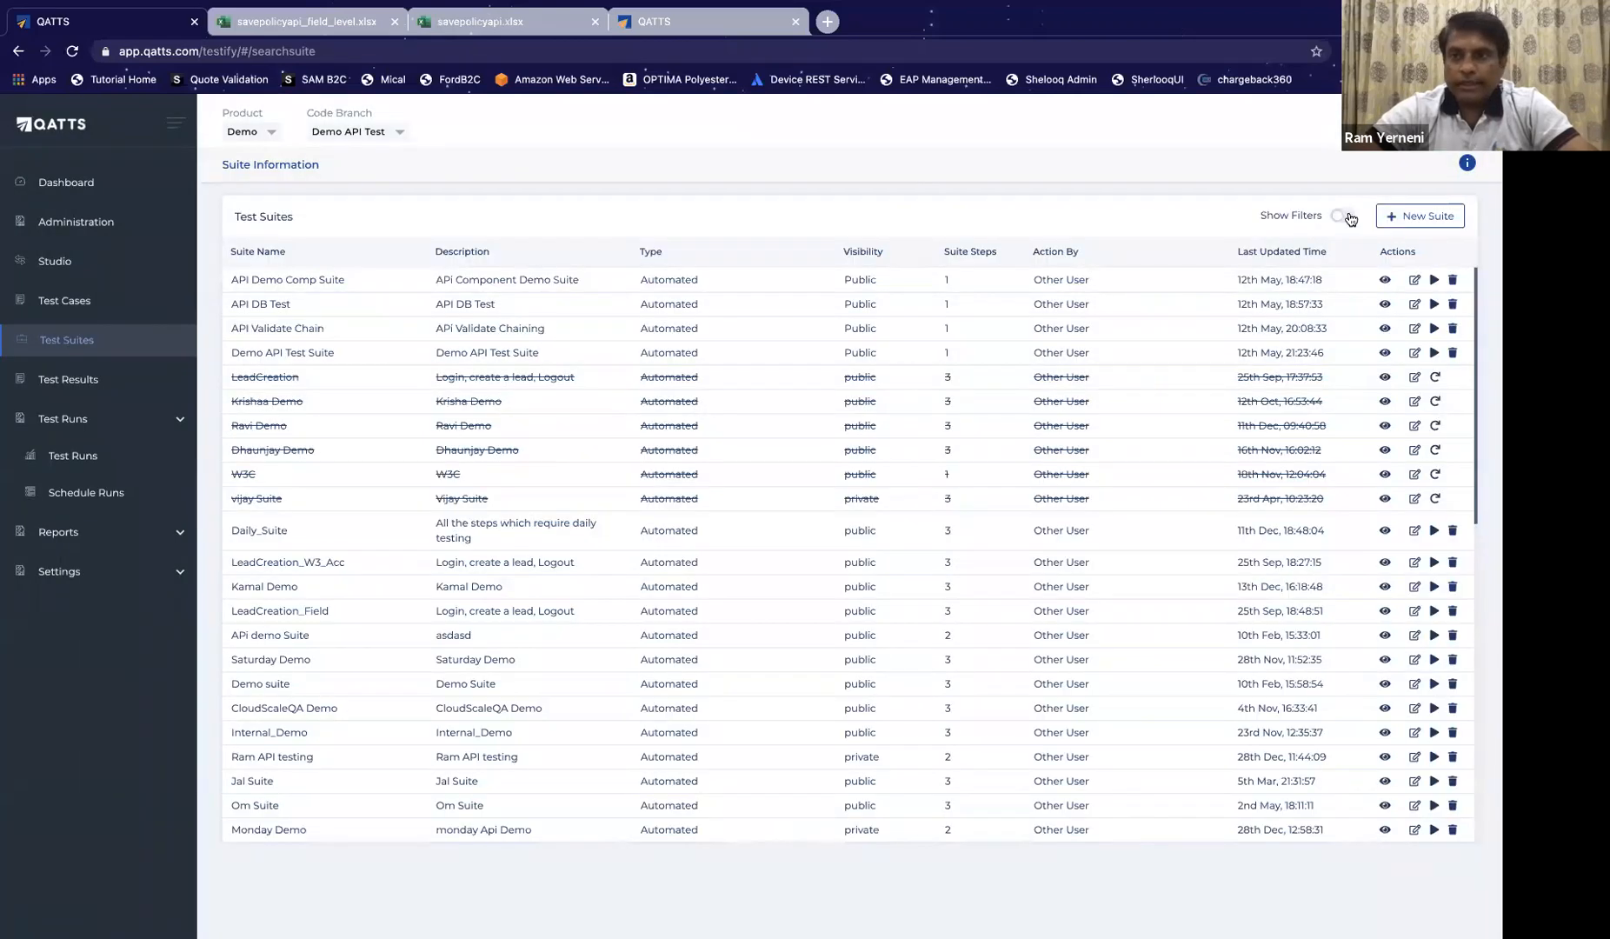
left_click(307, 257)
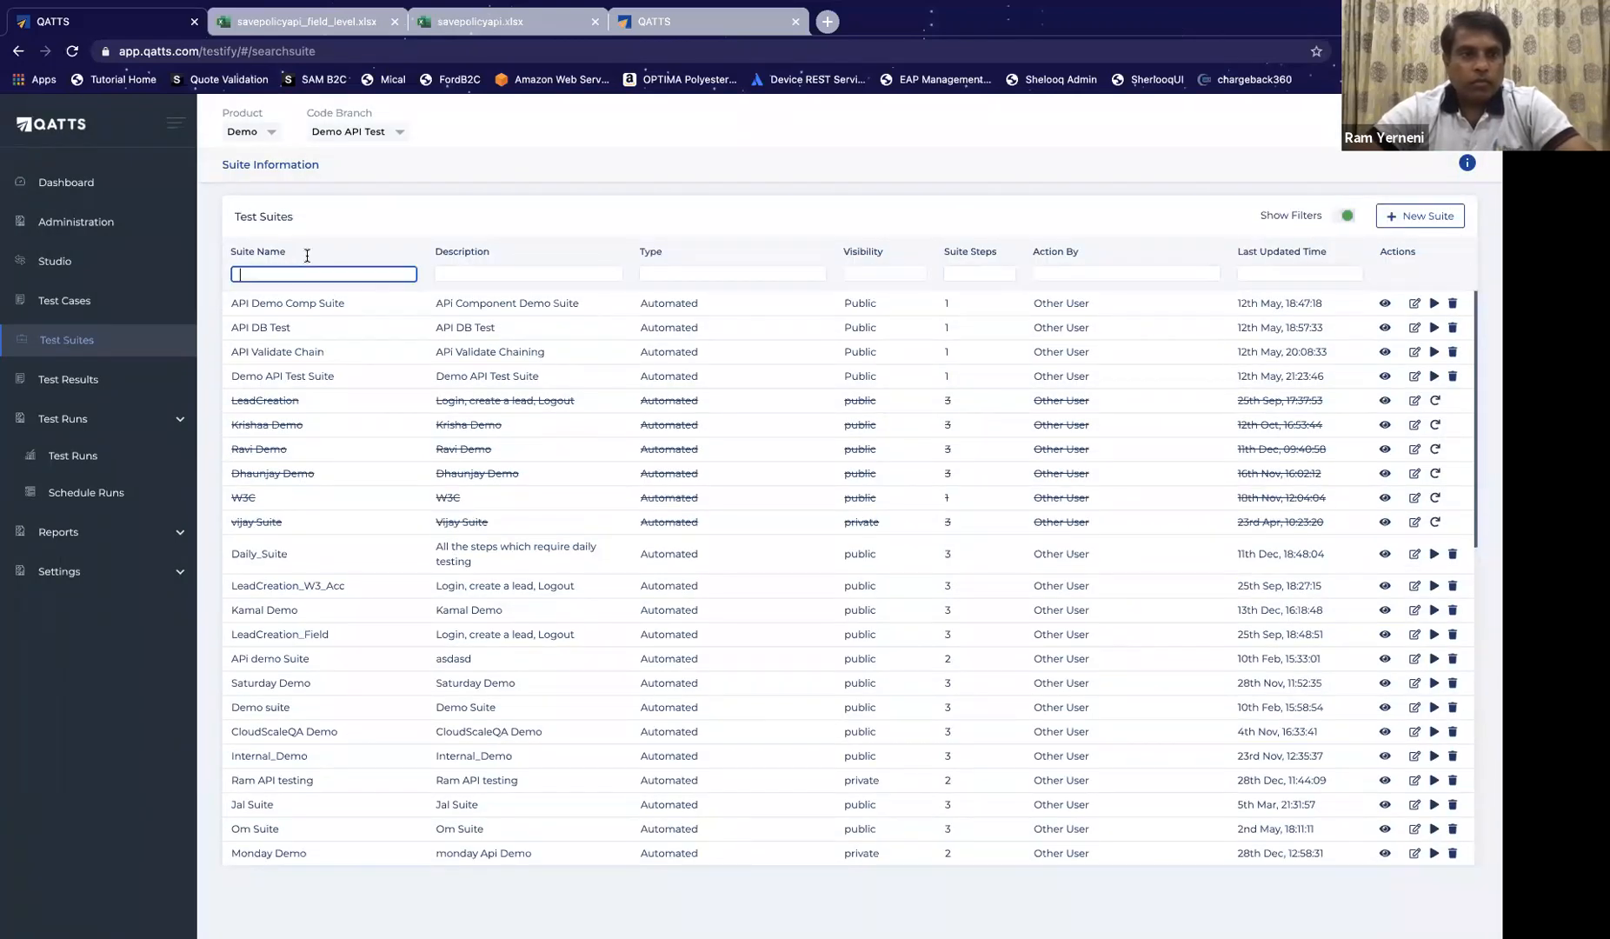
type("demo")
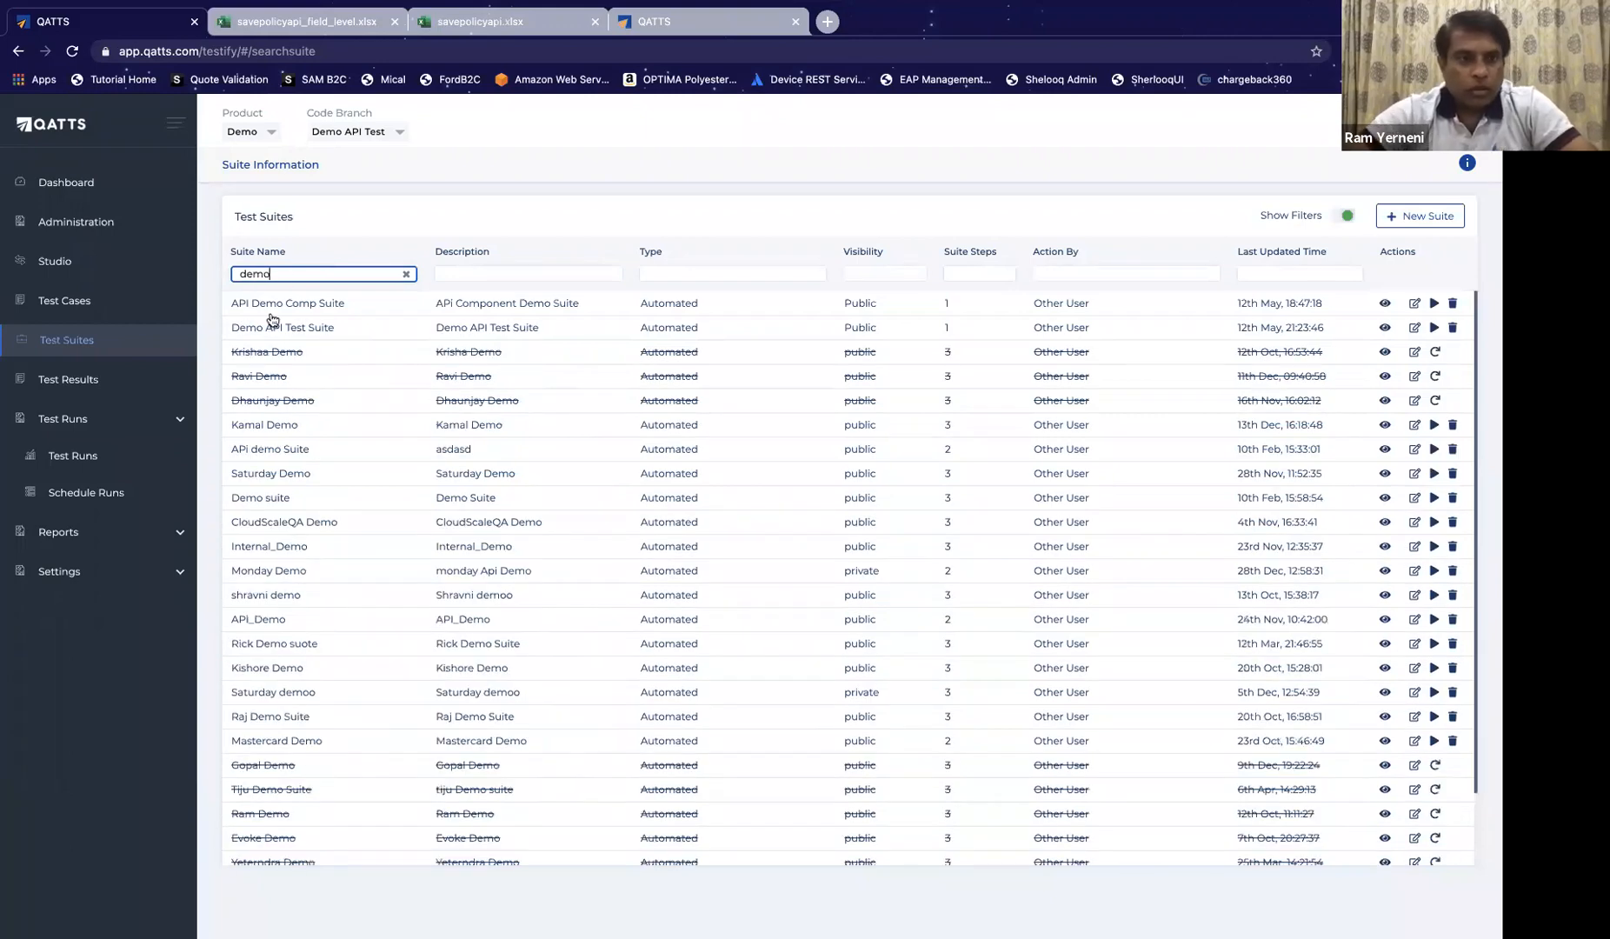
left_click(287, 330)
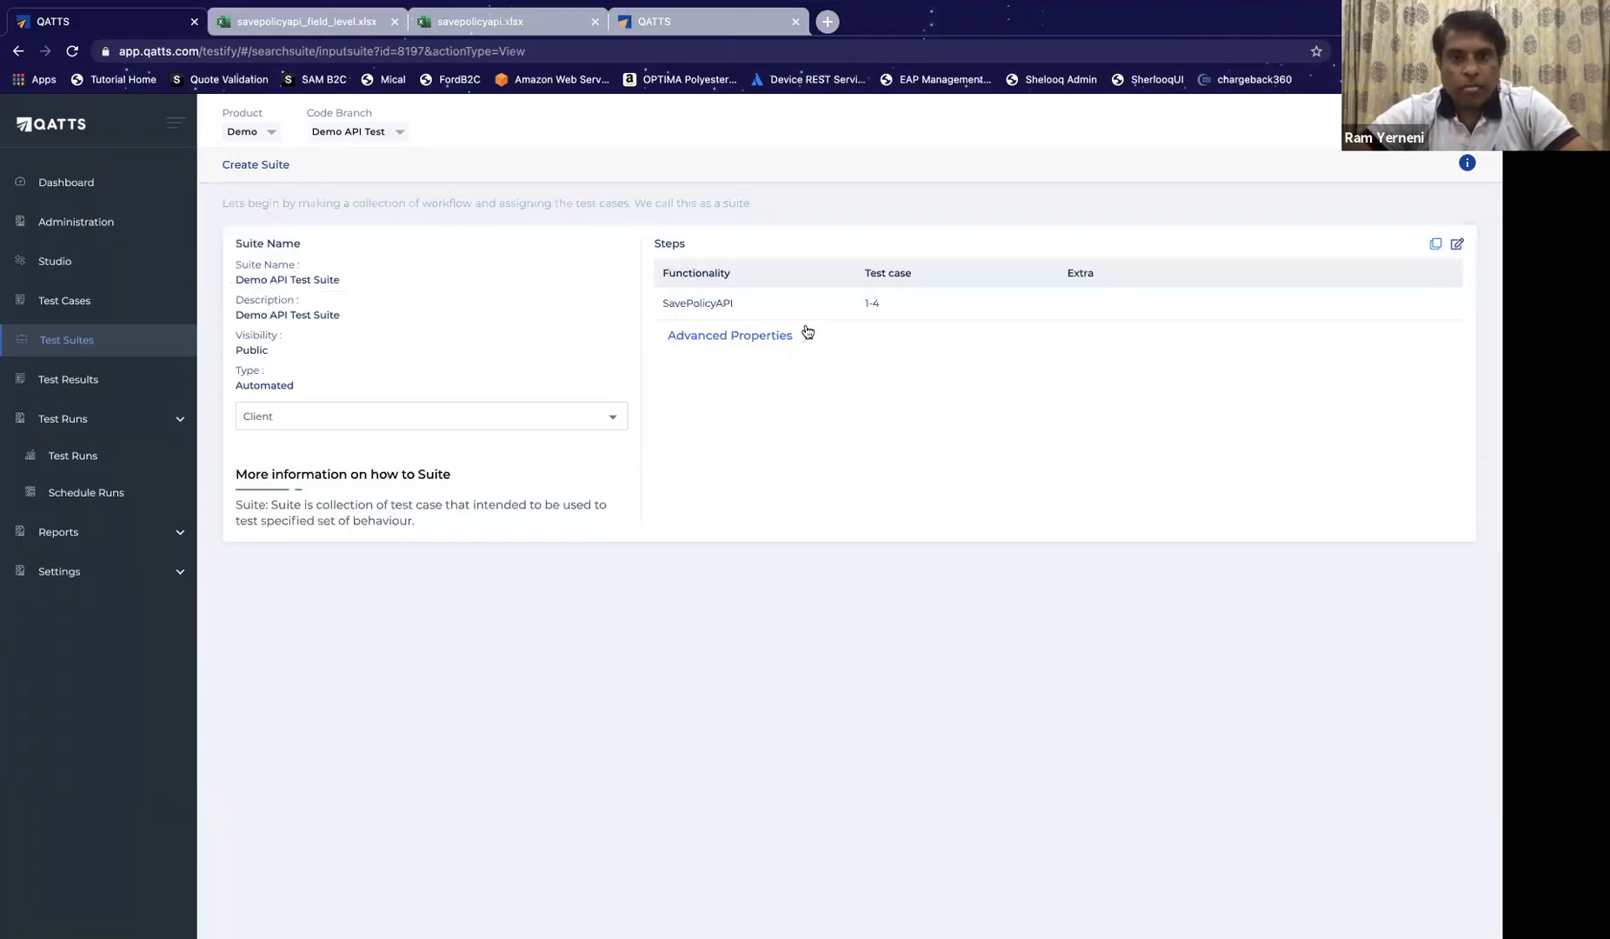
Step: Edit the suite's SavePolicyAPI step to use test case Eligibility_As_12Mnths with the Field extra, and update the suite
left_click(1457, 247)
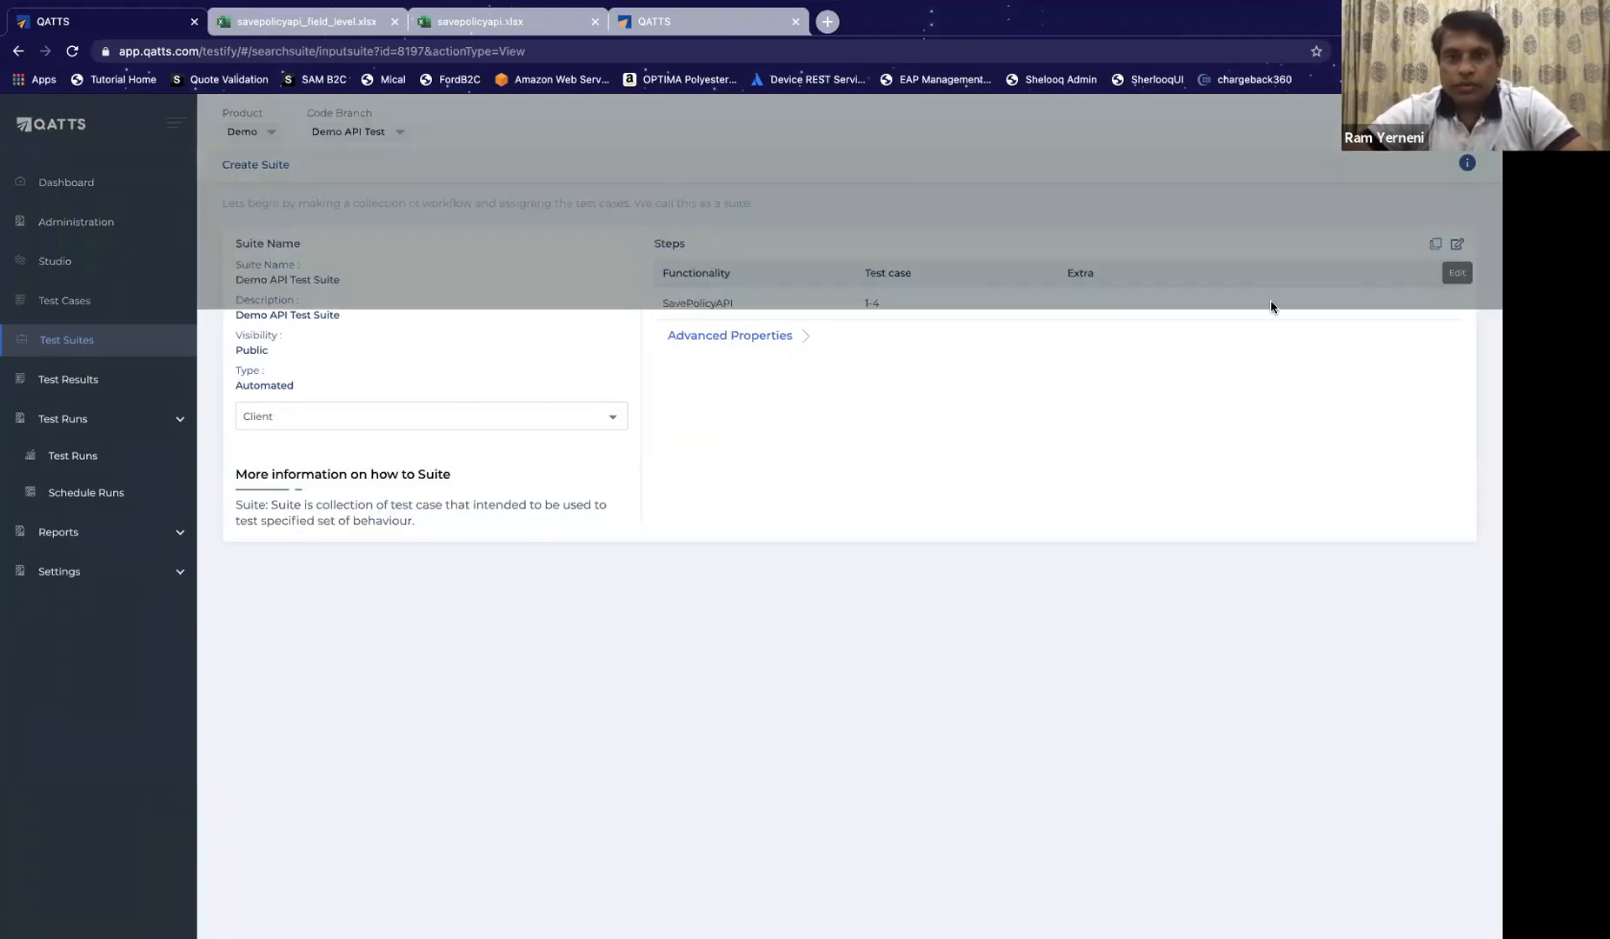
left_click(926, 309)
double_click(926, 310)
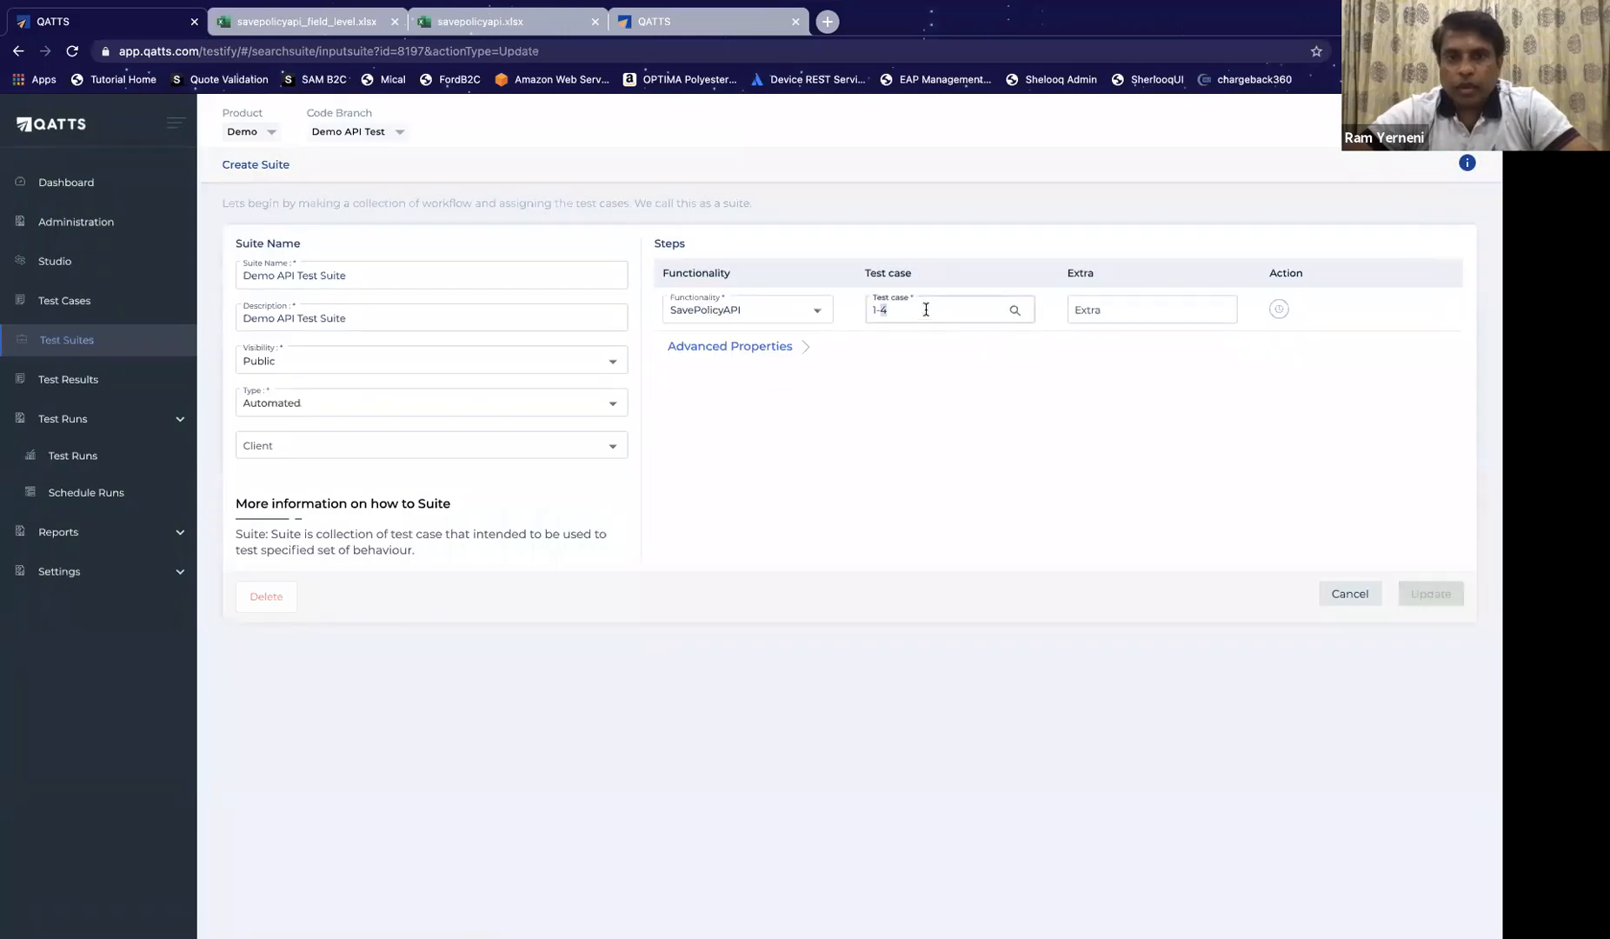
type("e")
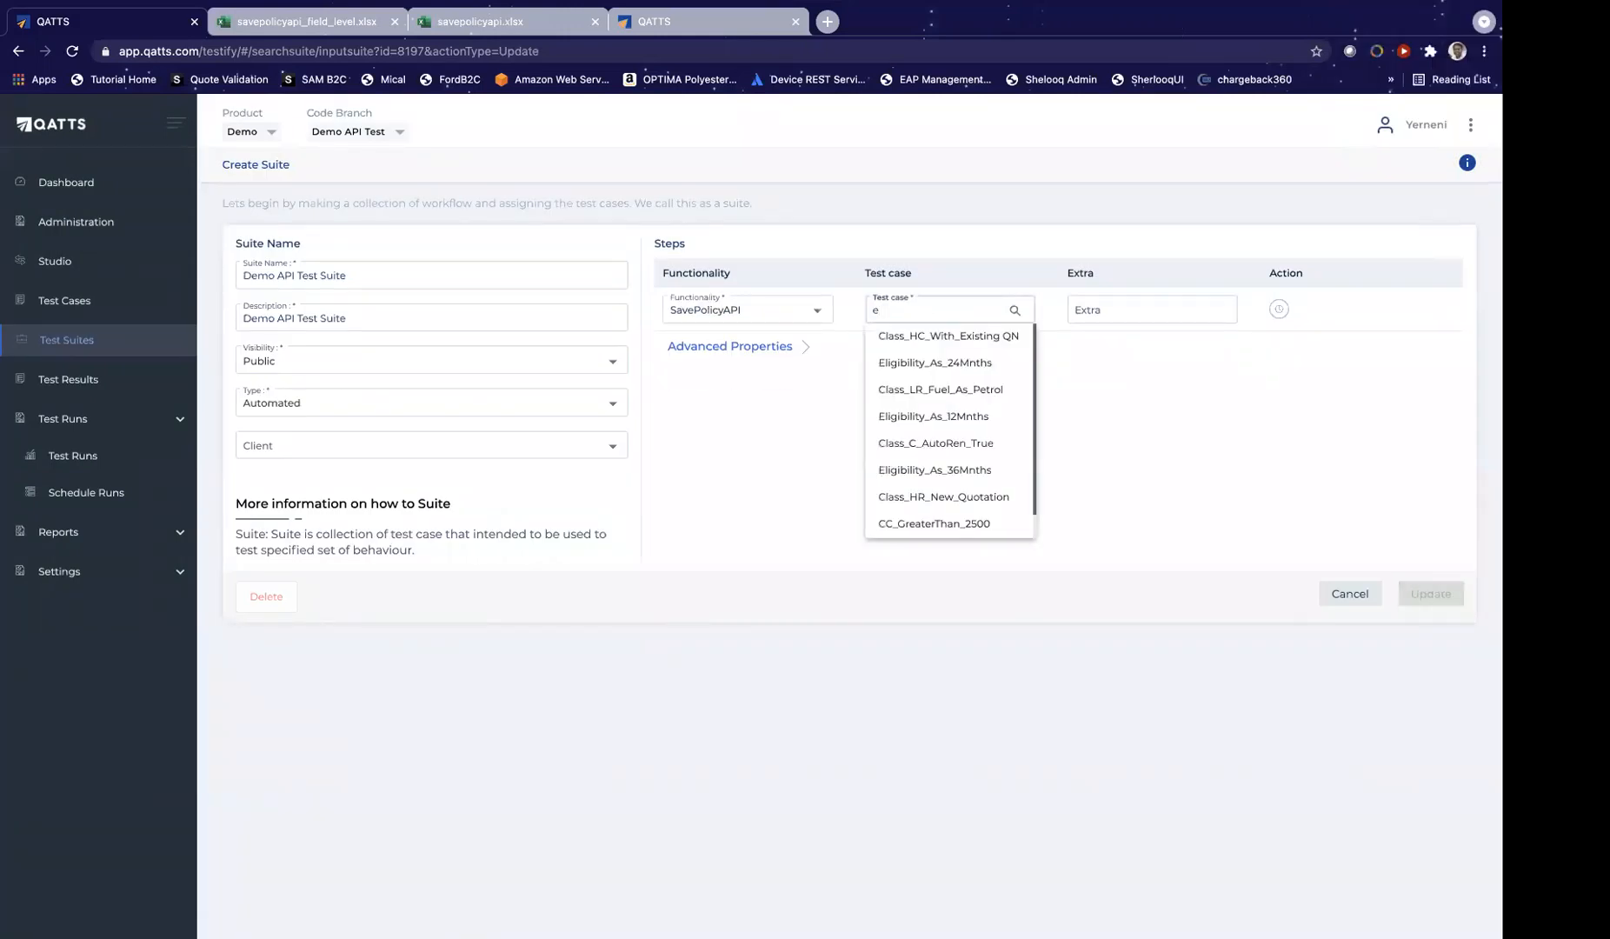
left_click(957, 417)
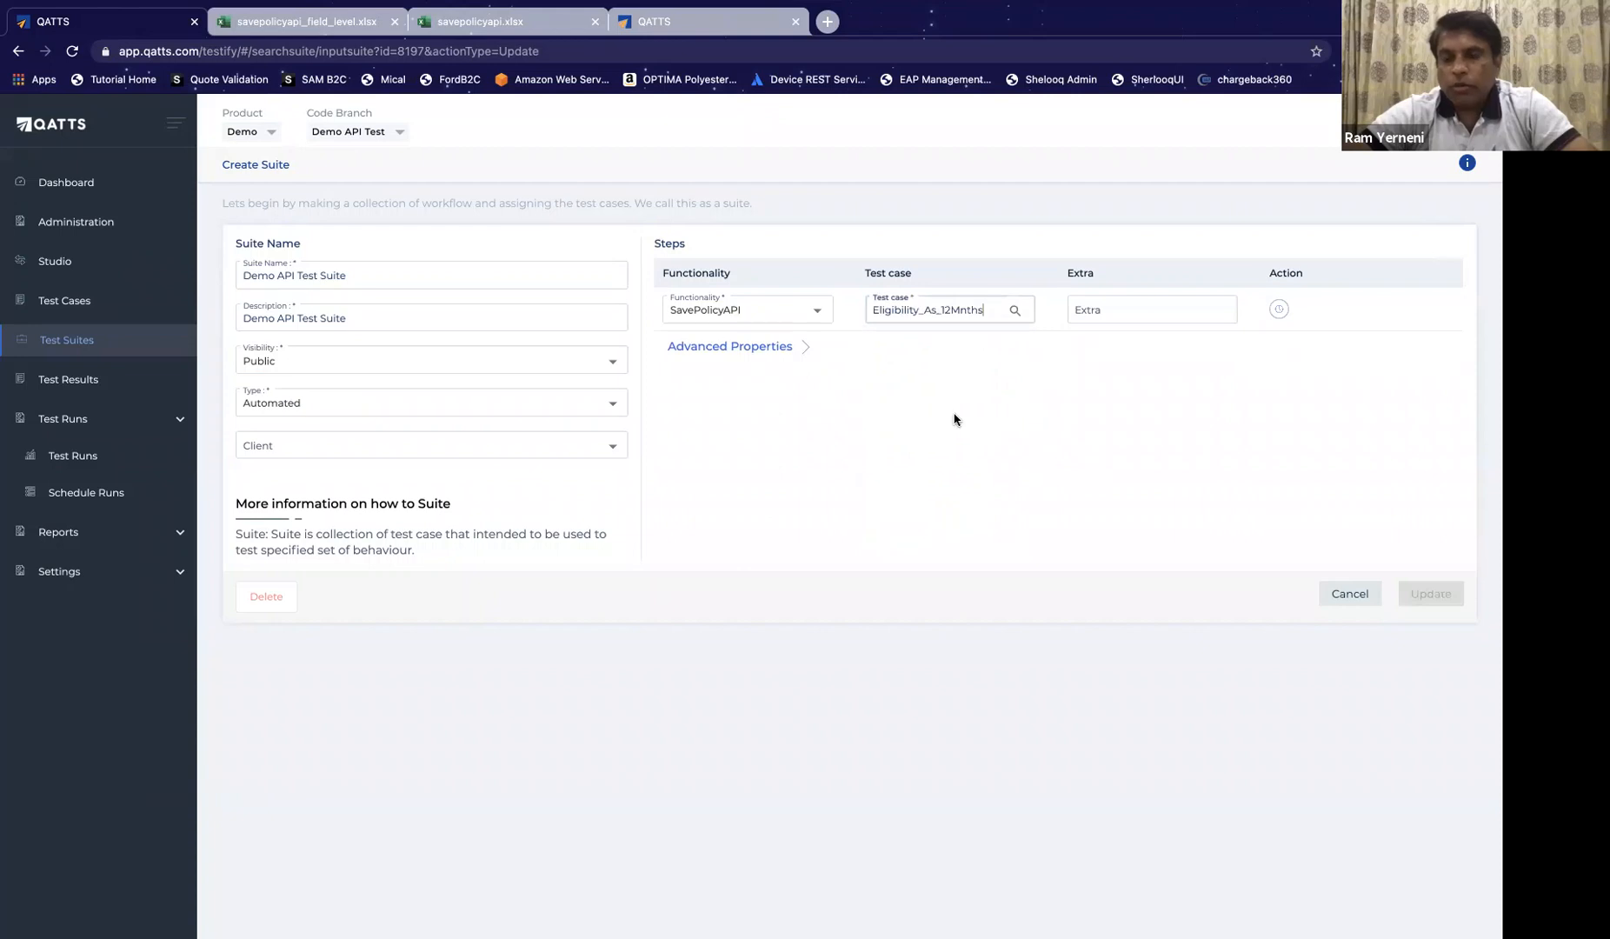
left_click(1154, 317)
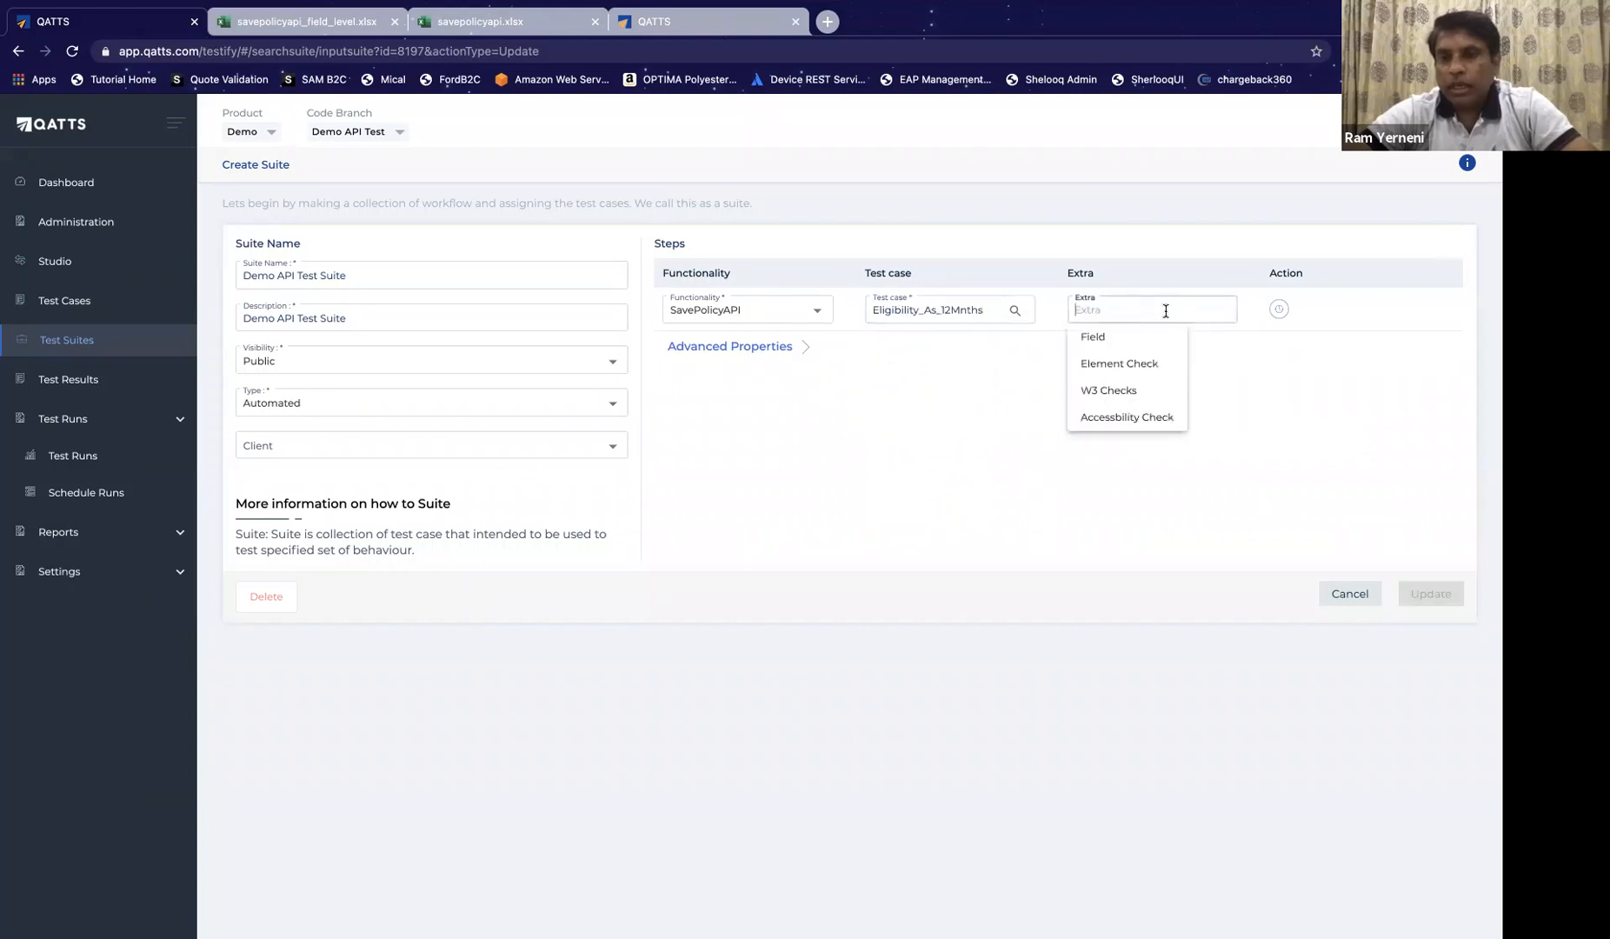
left_click(1147, 339)
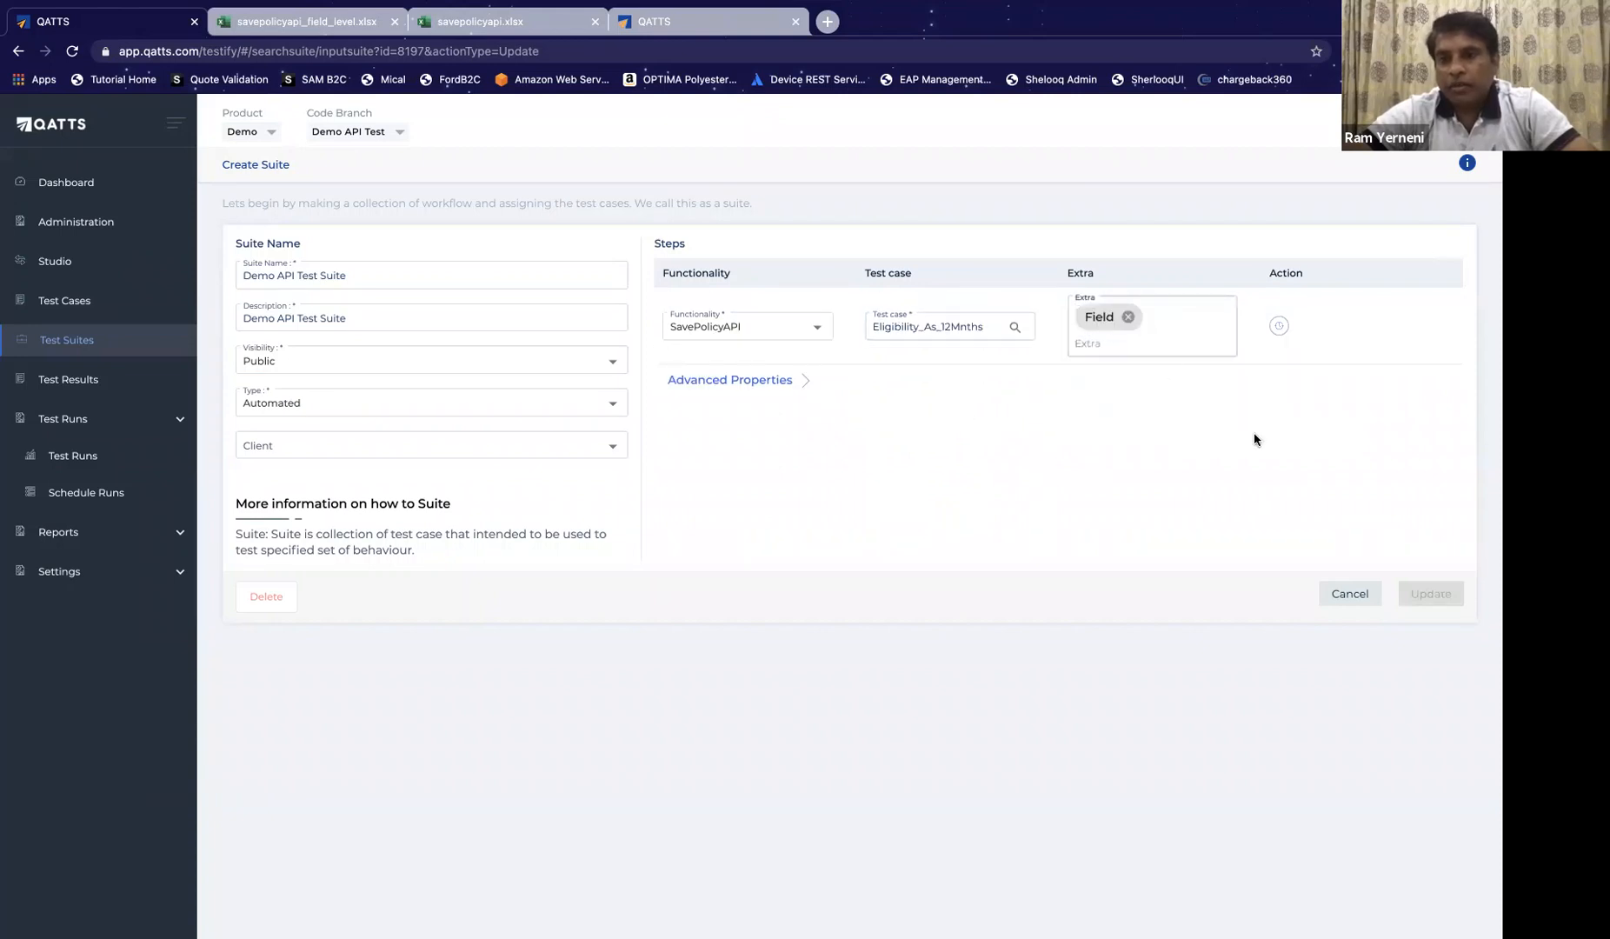
left_click(1278, 326)
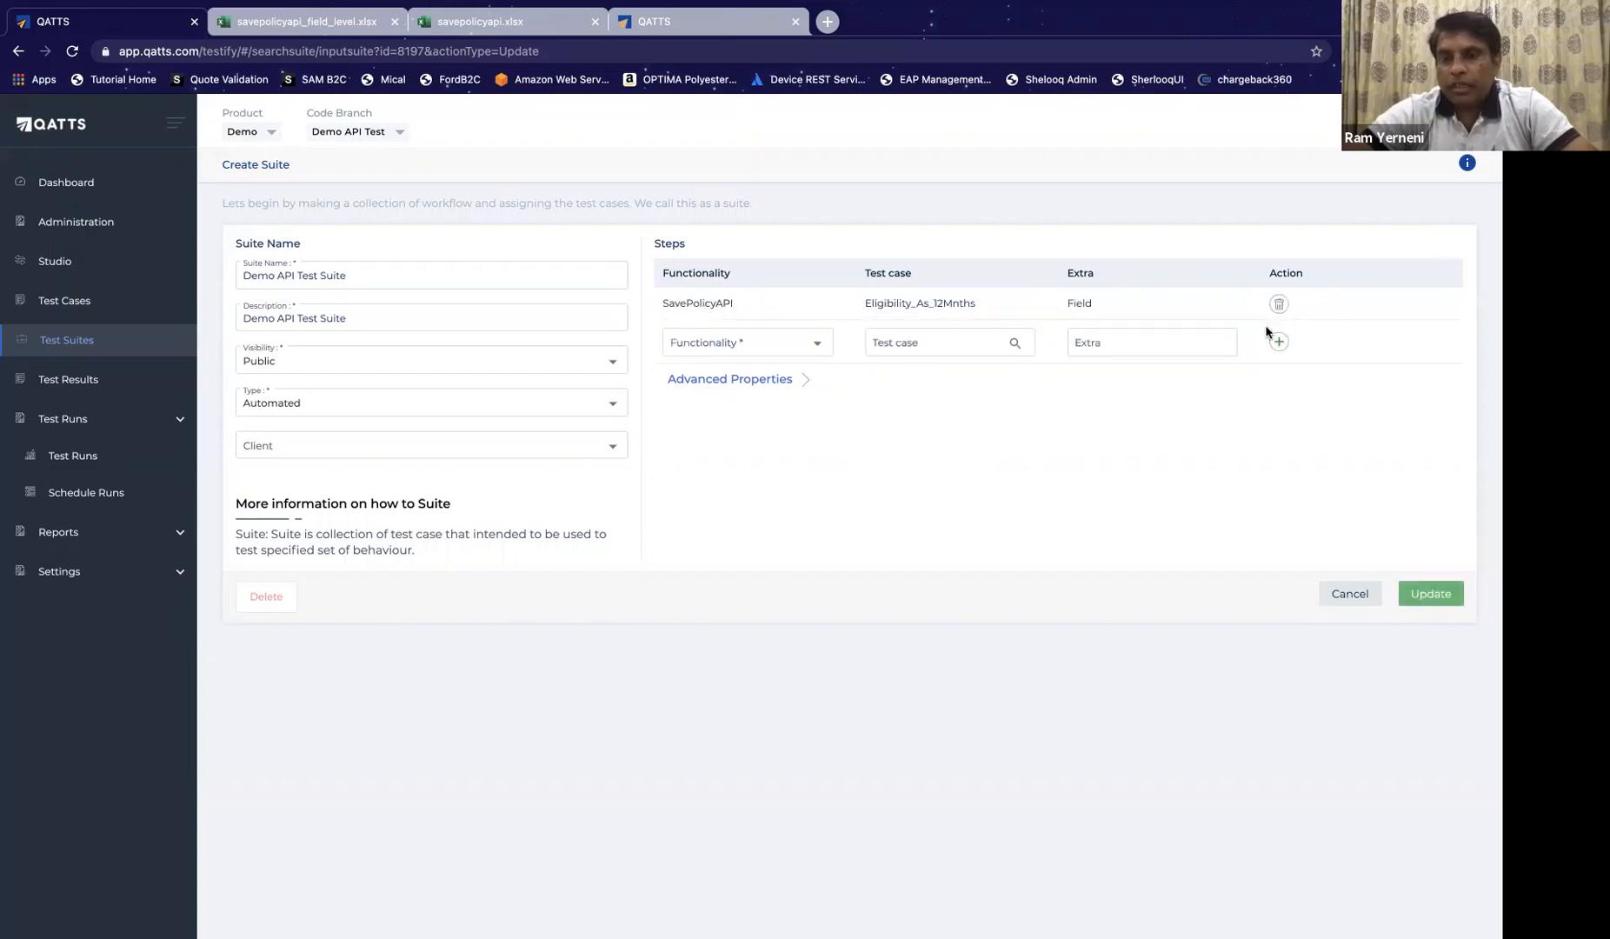
left_click(1430, 594)
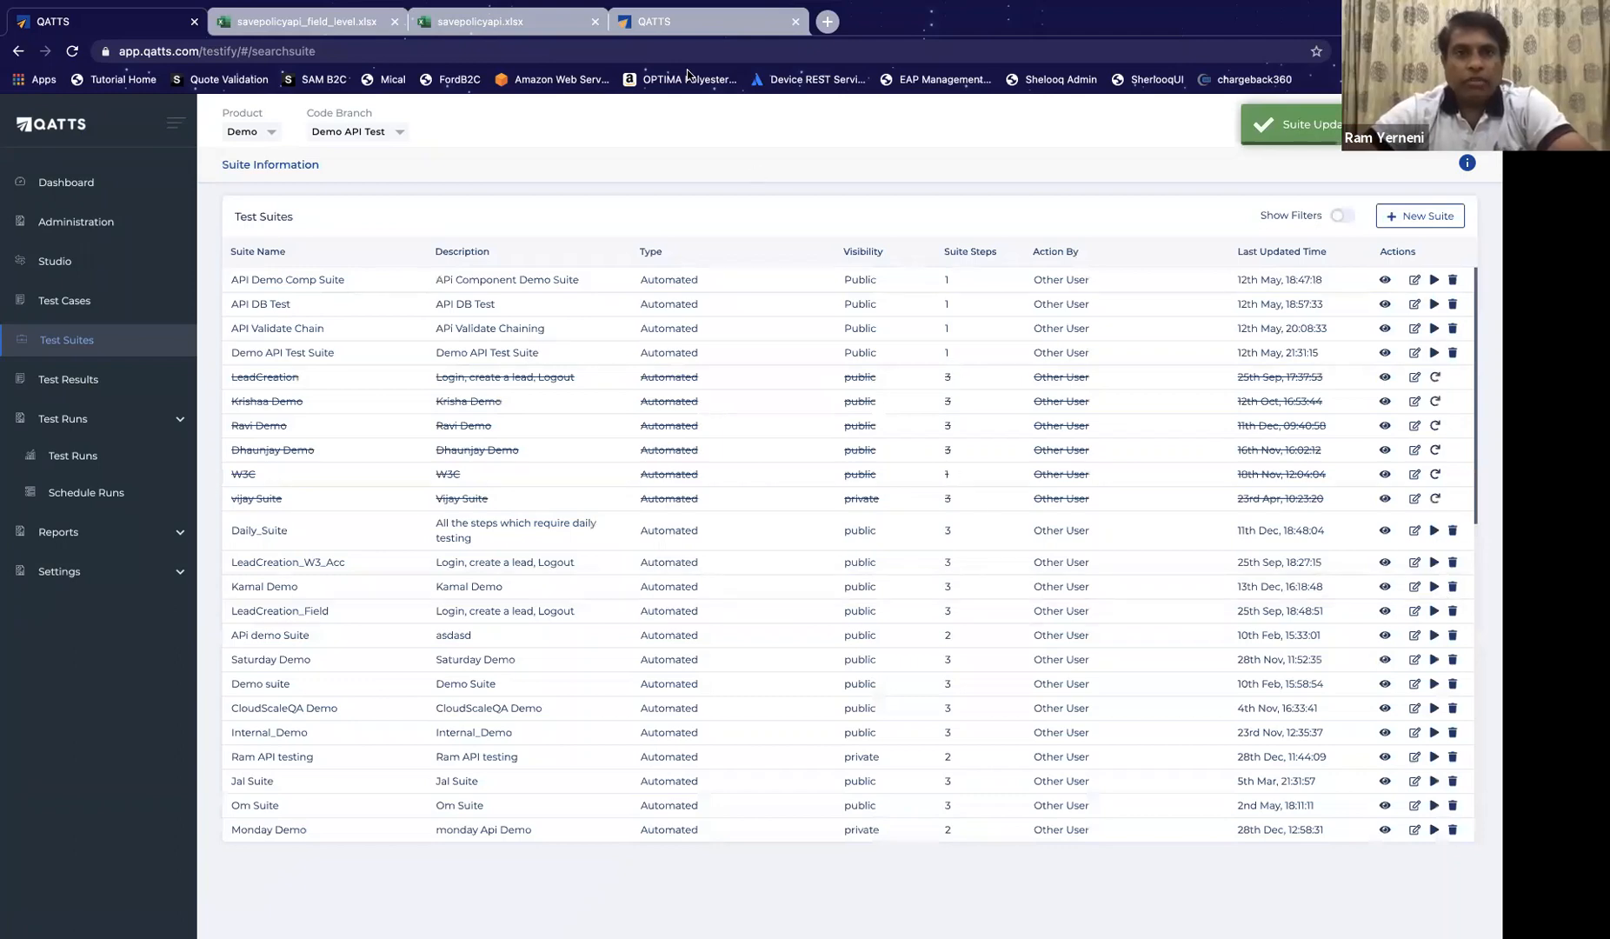
Step: Open the most recent test run of Demo API Test Suite and rerun it
left_click(87, 459)
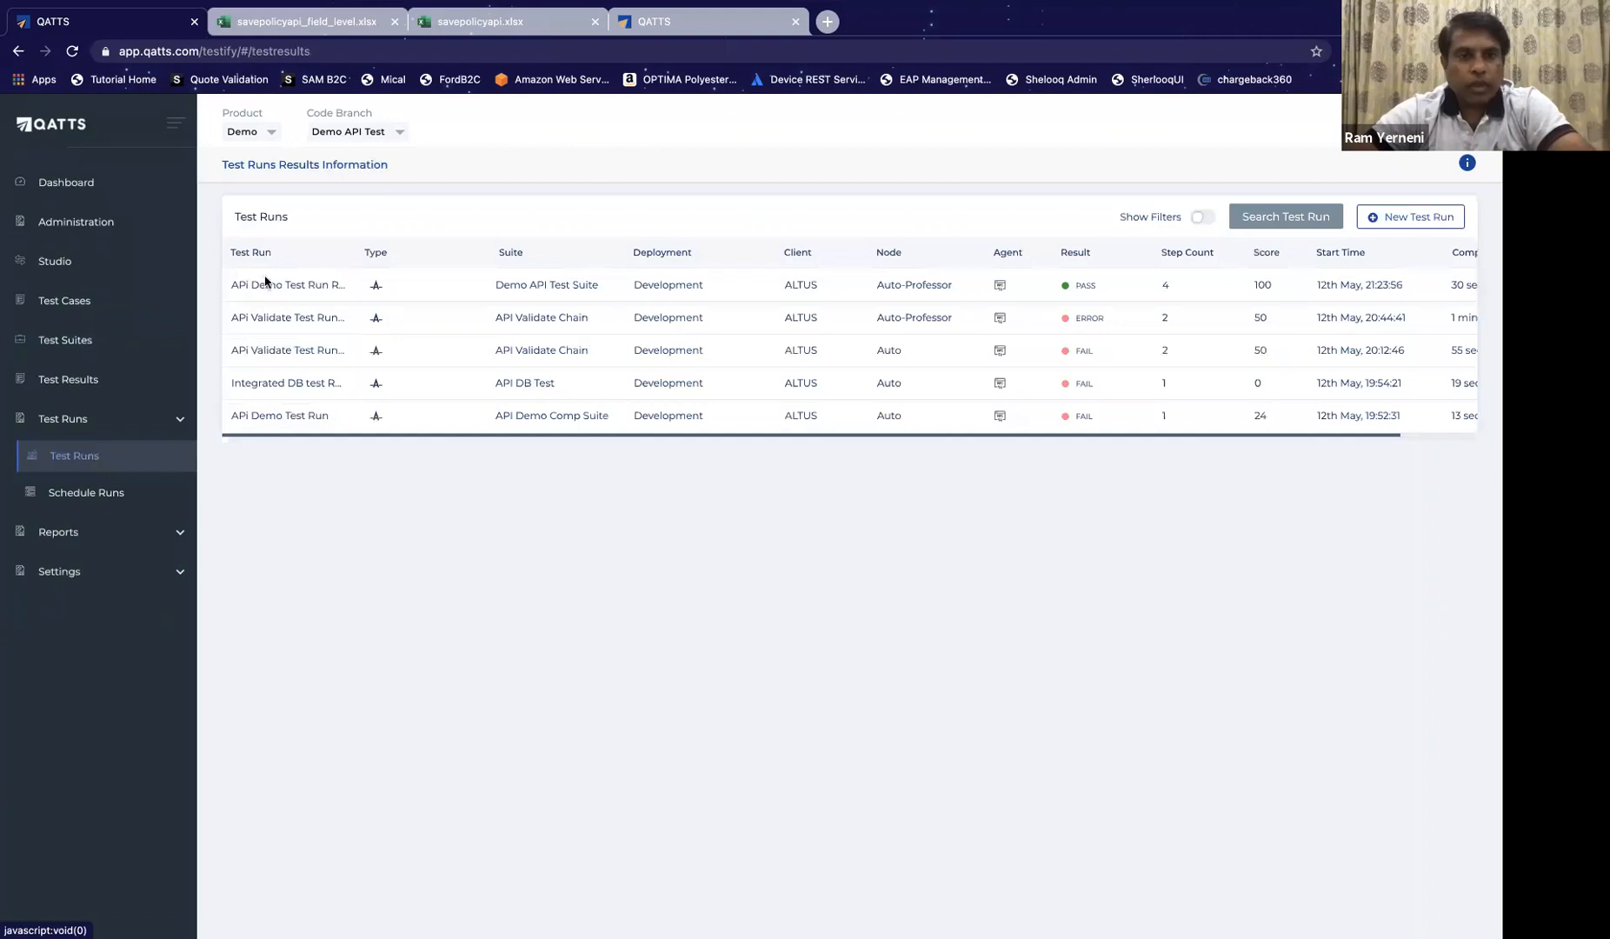
left_click(265, 279)
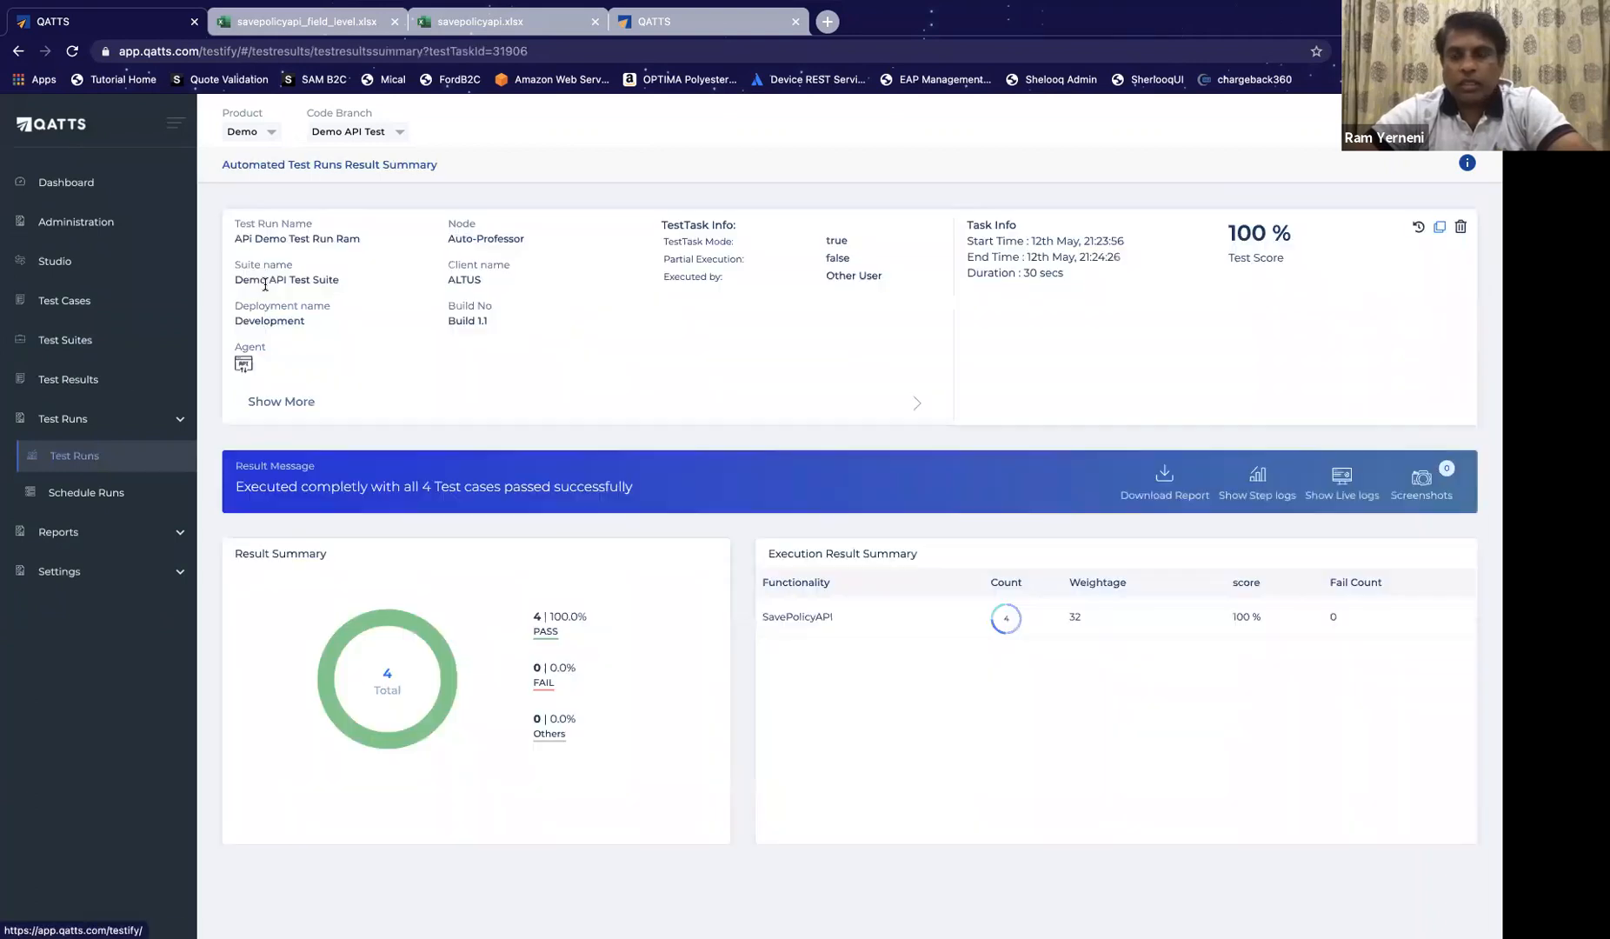
left_click(1419, 229)
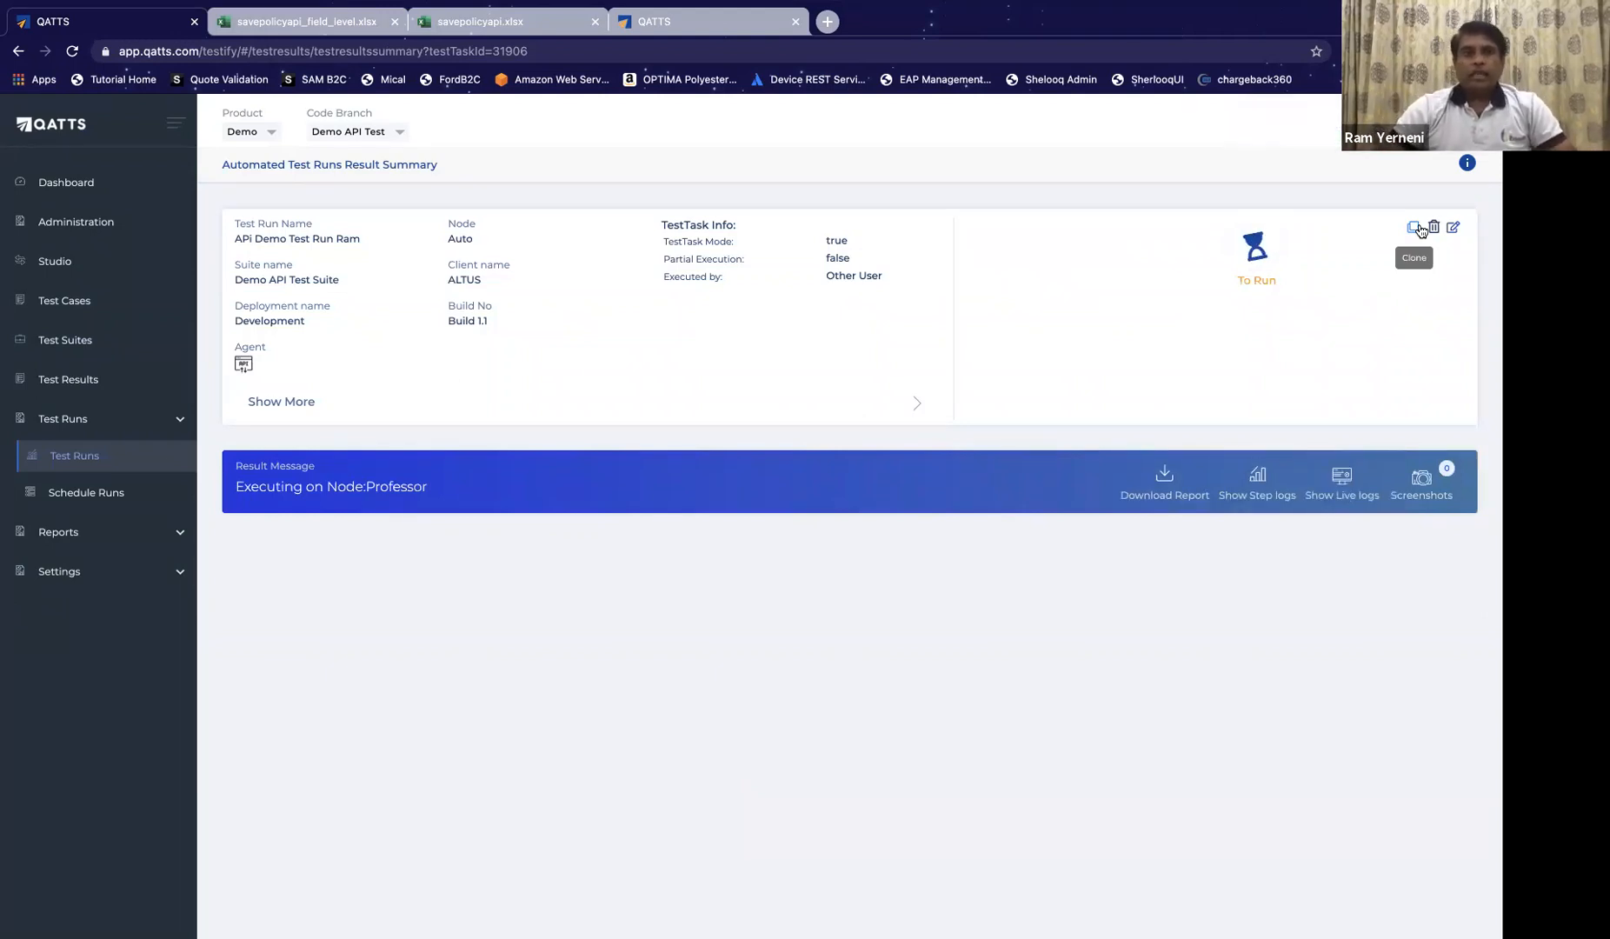
Step: Return to SavePolicyAPI's action class in the Studio and highlight the sendRequest method name
left_click(736, 22)
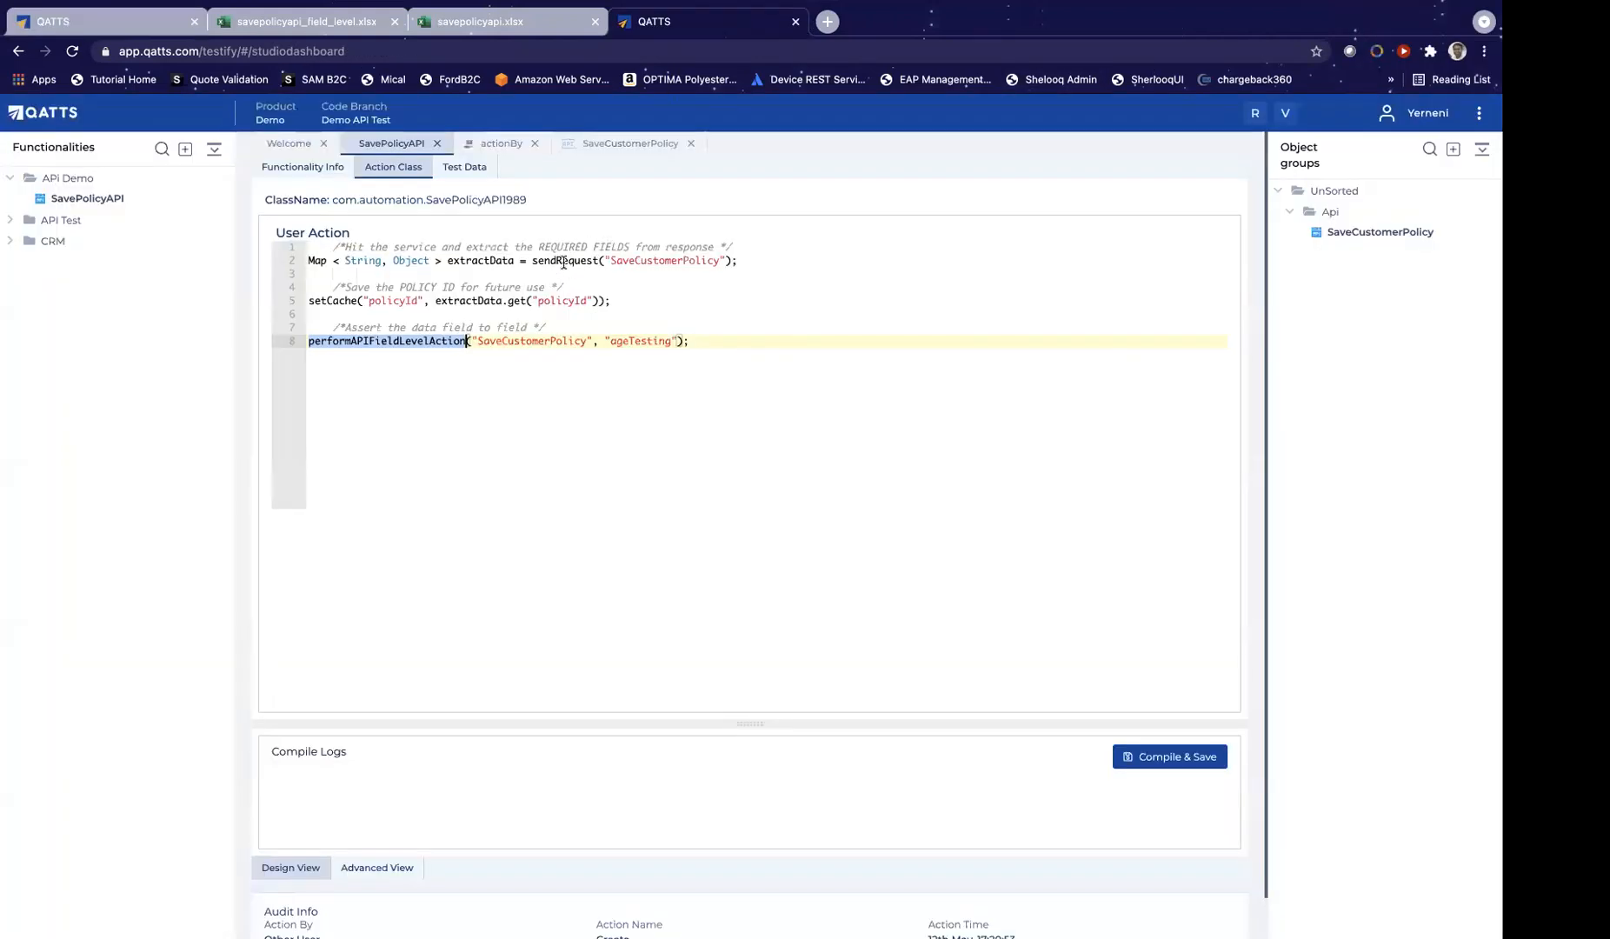
double_click(564, 261)
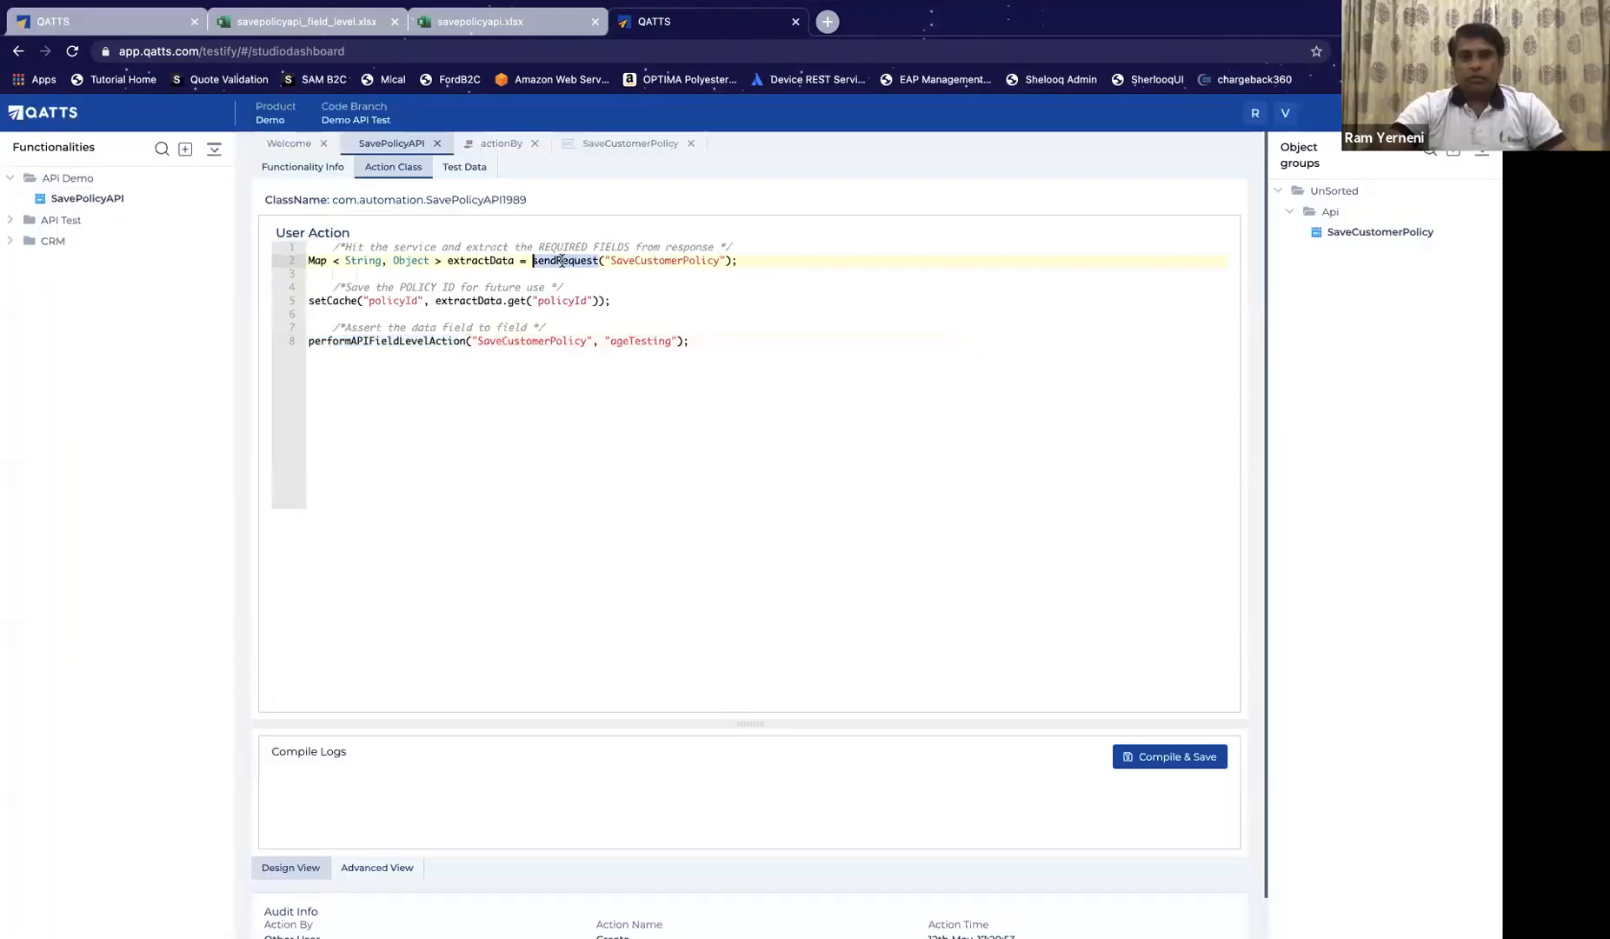
Step: Highlight performAPIFieldLevelAction and its ageTesting argument in the code, and locate the matching Screen Name cell G4 in the savepolicyapi_field_level workbook
double_click(382, 342)
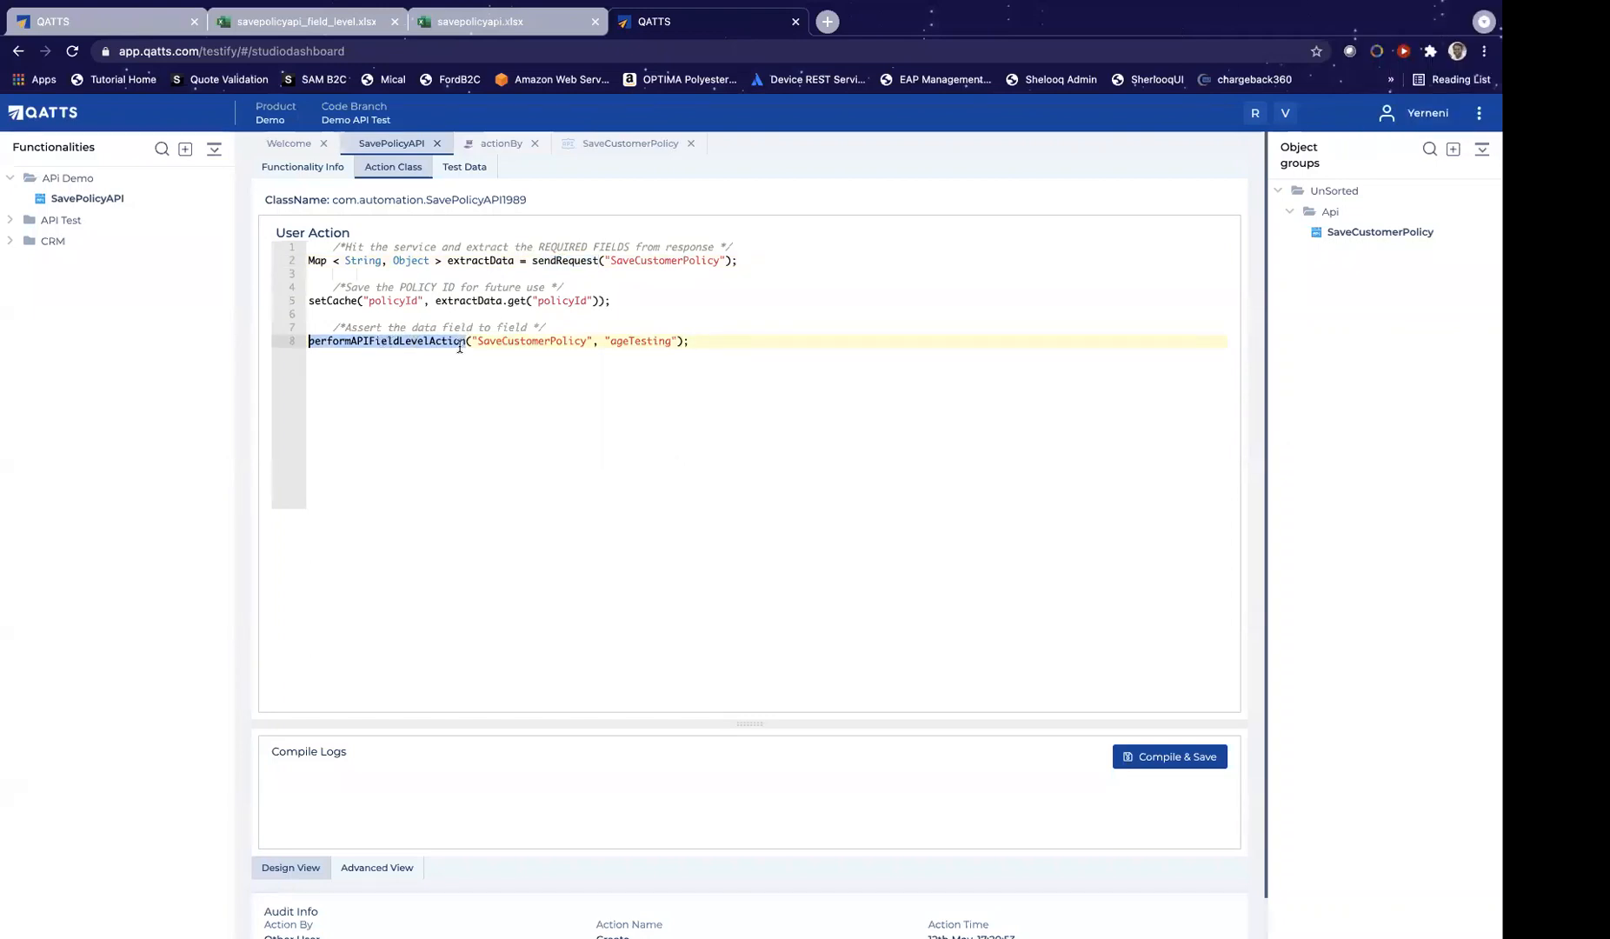
double_click(648, 342)
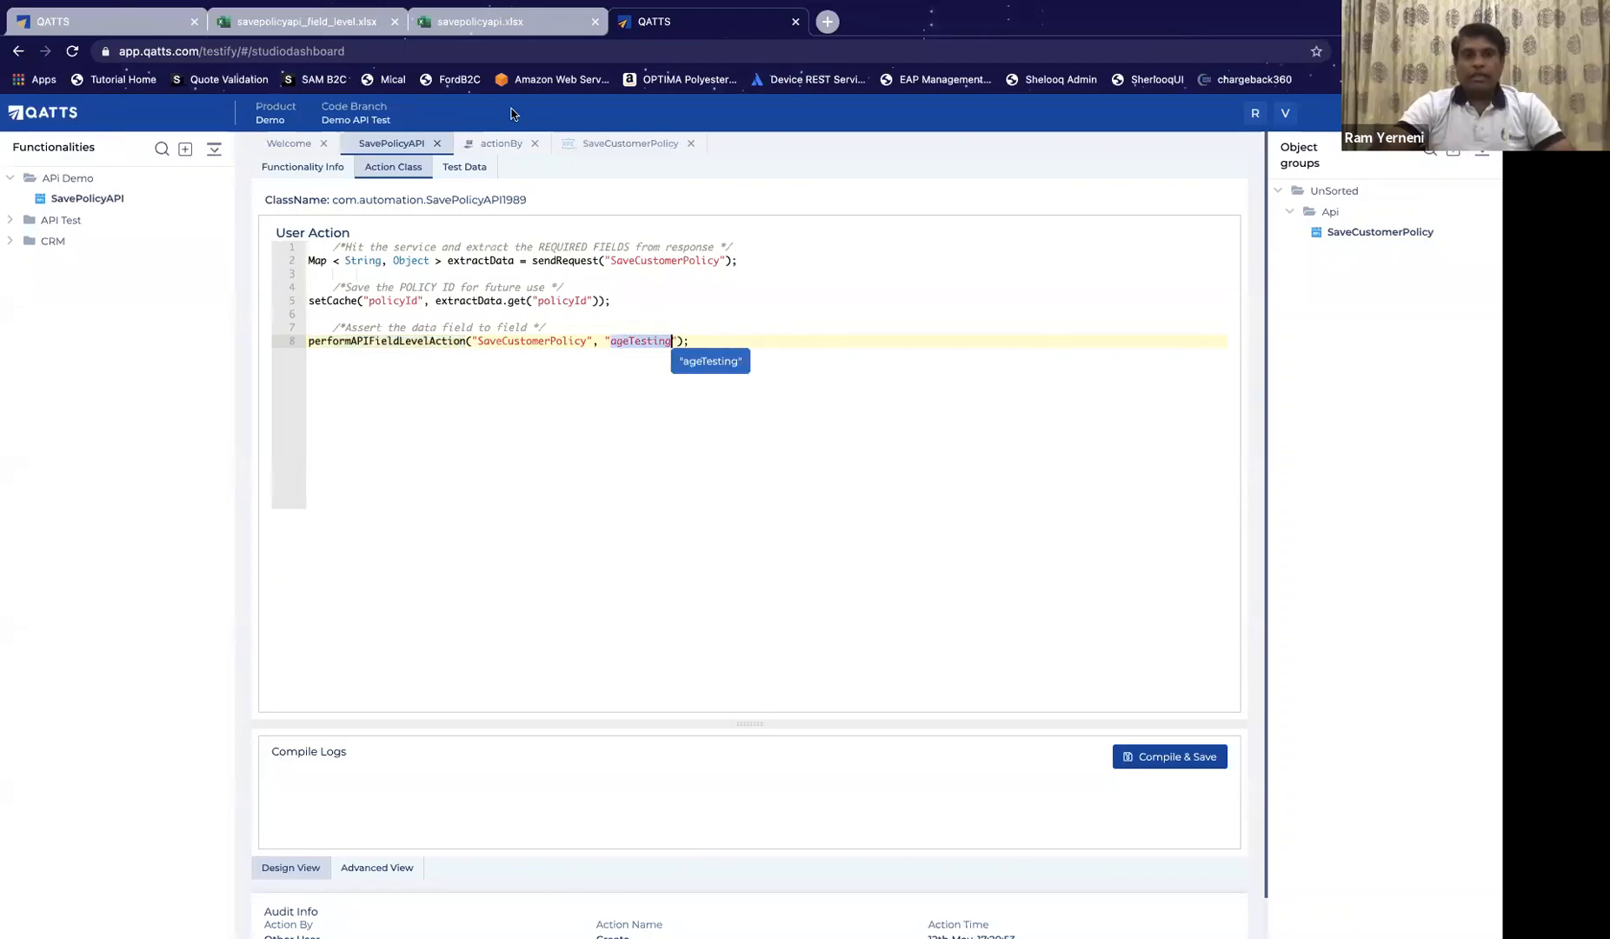
left_click(323, 30)
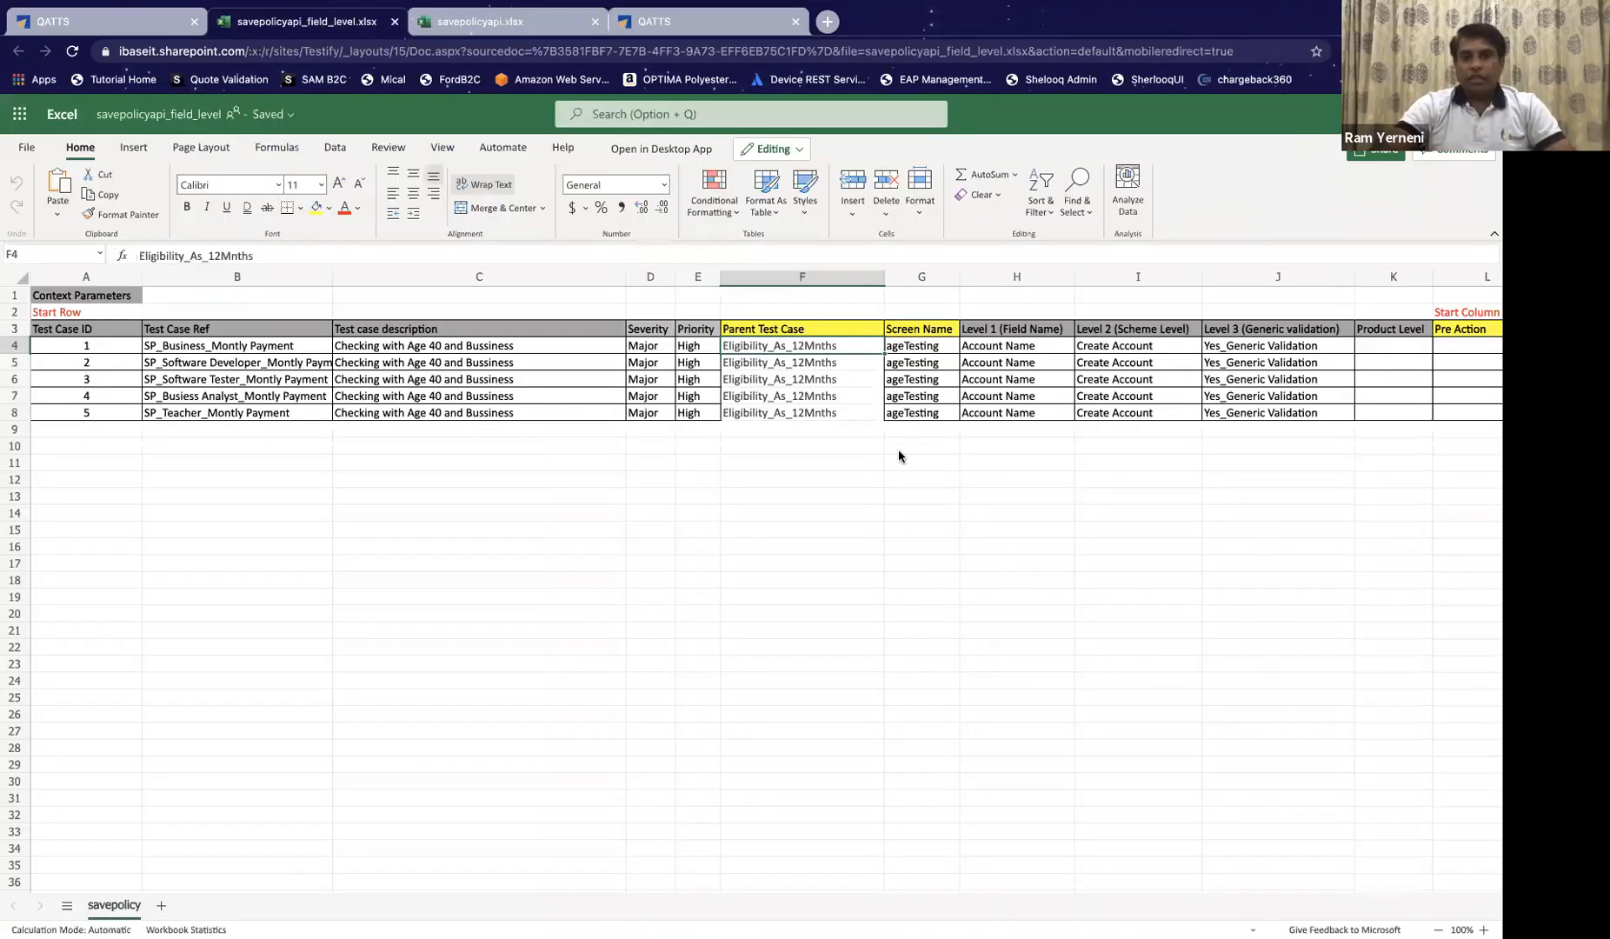
left_click(931, 350)
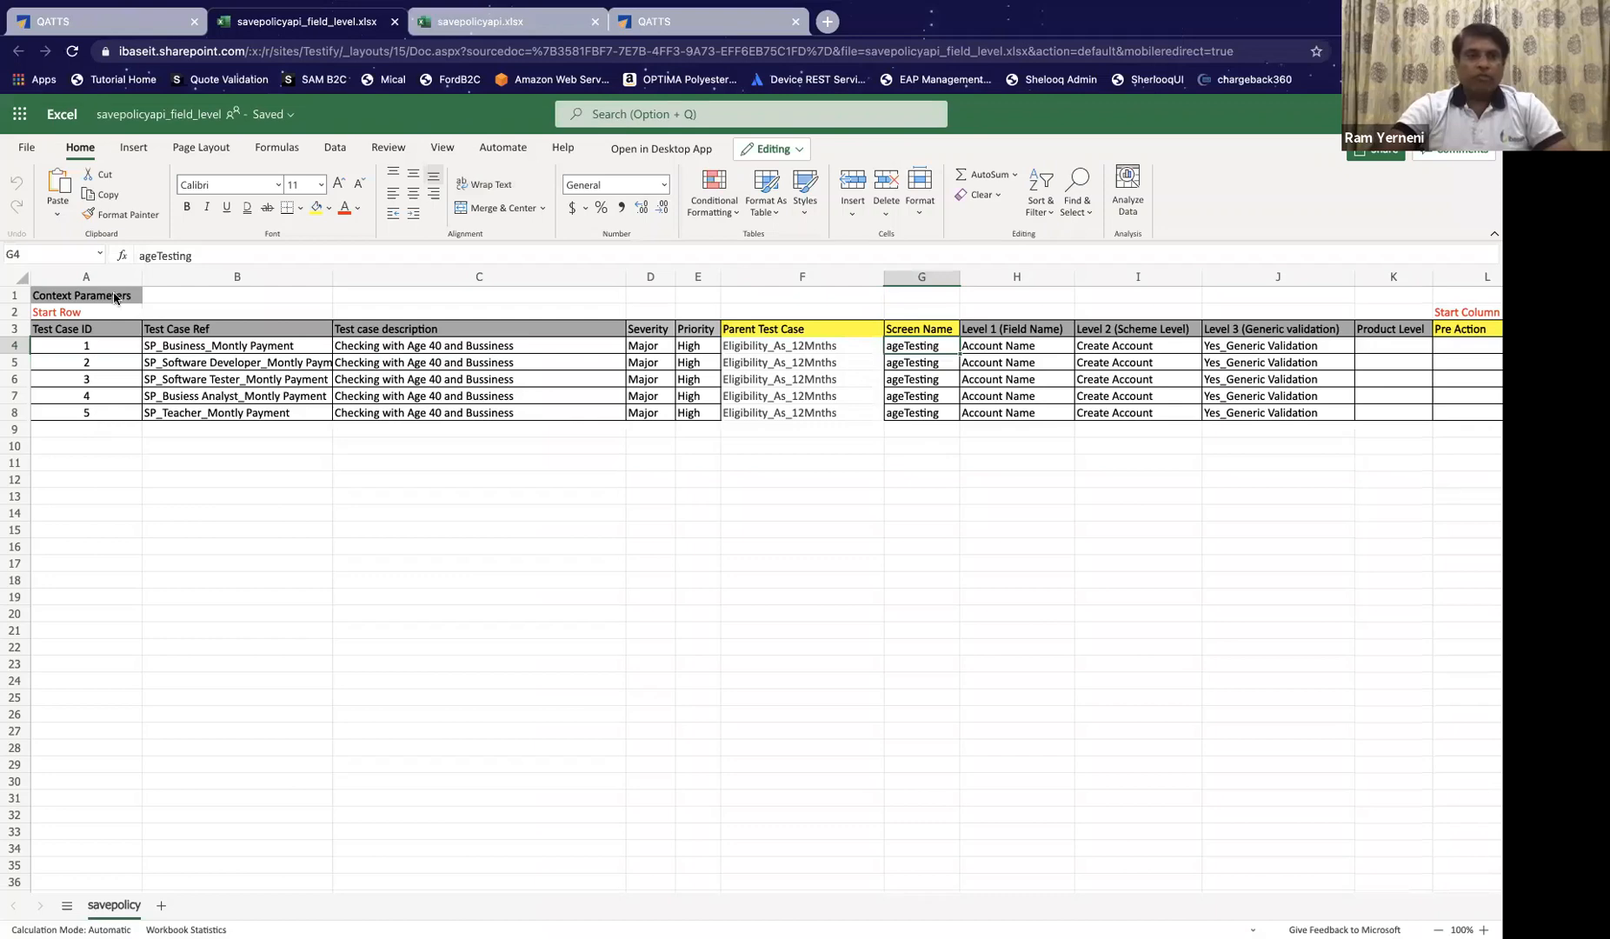
Step: Switch to the Demo API Test Suite run's result summary in QATTS and show its live logs and step logs
left_click(130, 21)
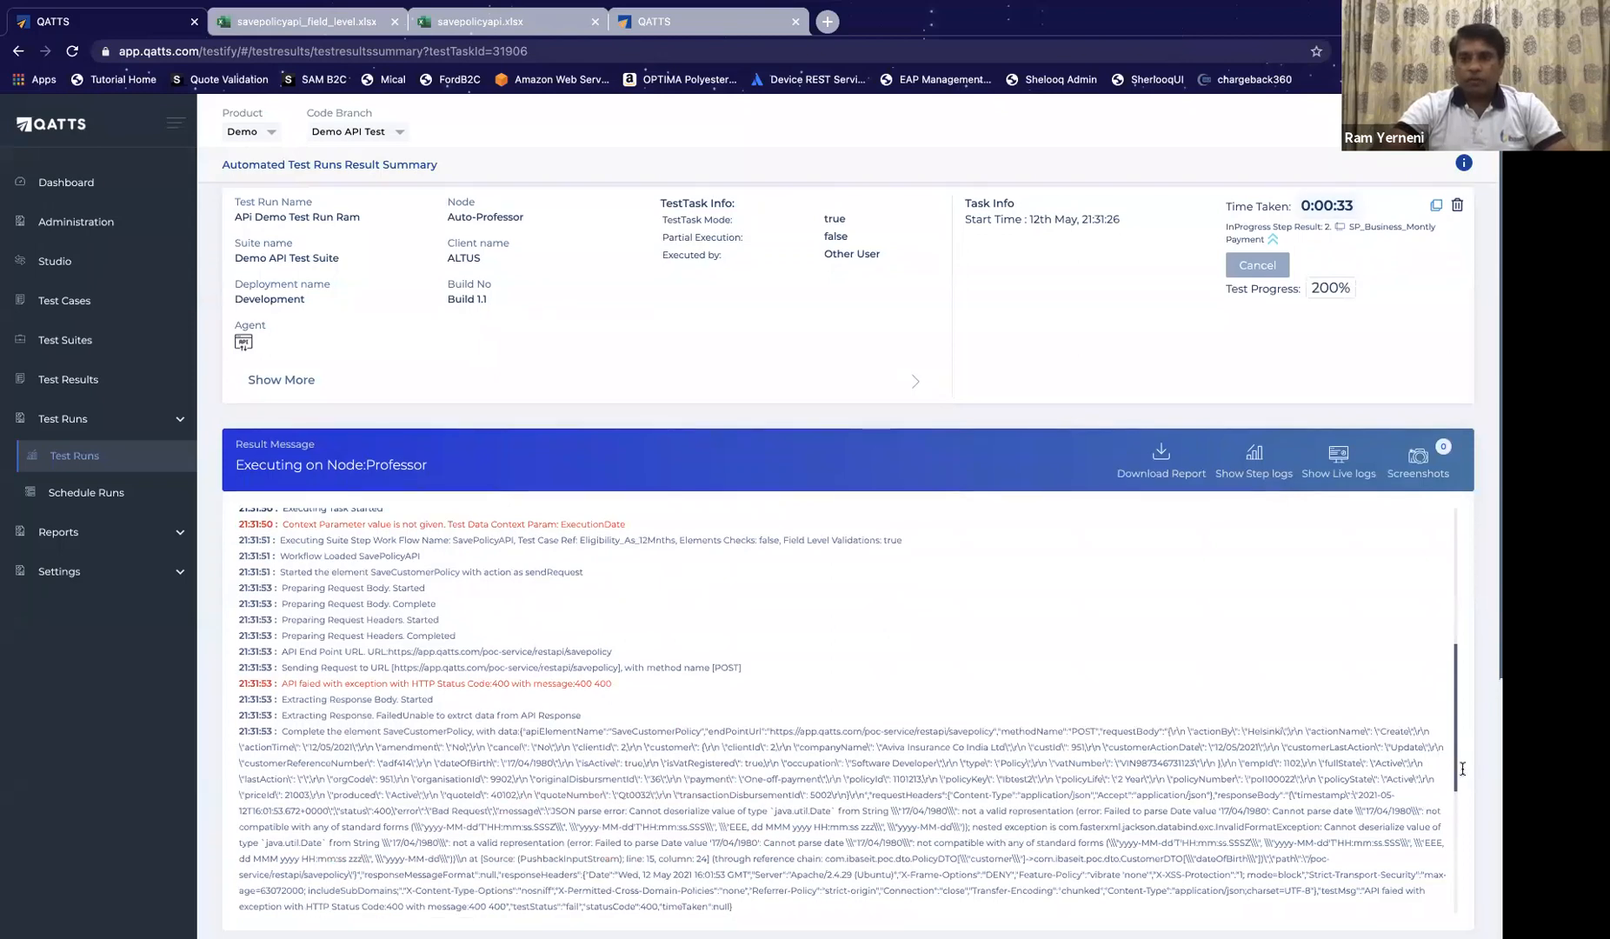
scroll(1249, 387, "down", 1)
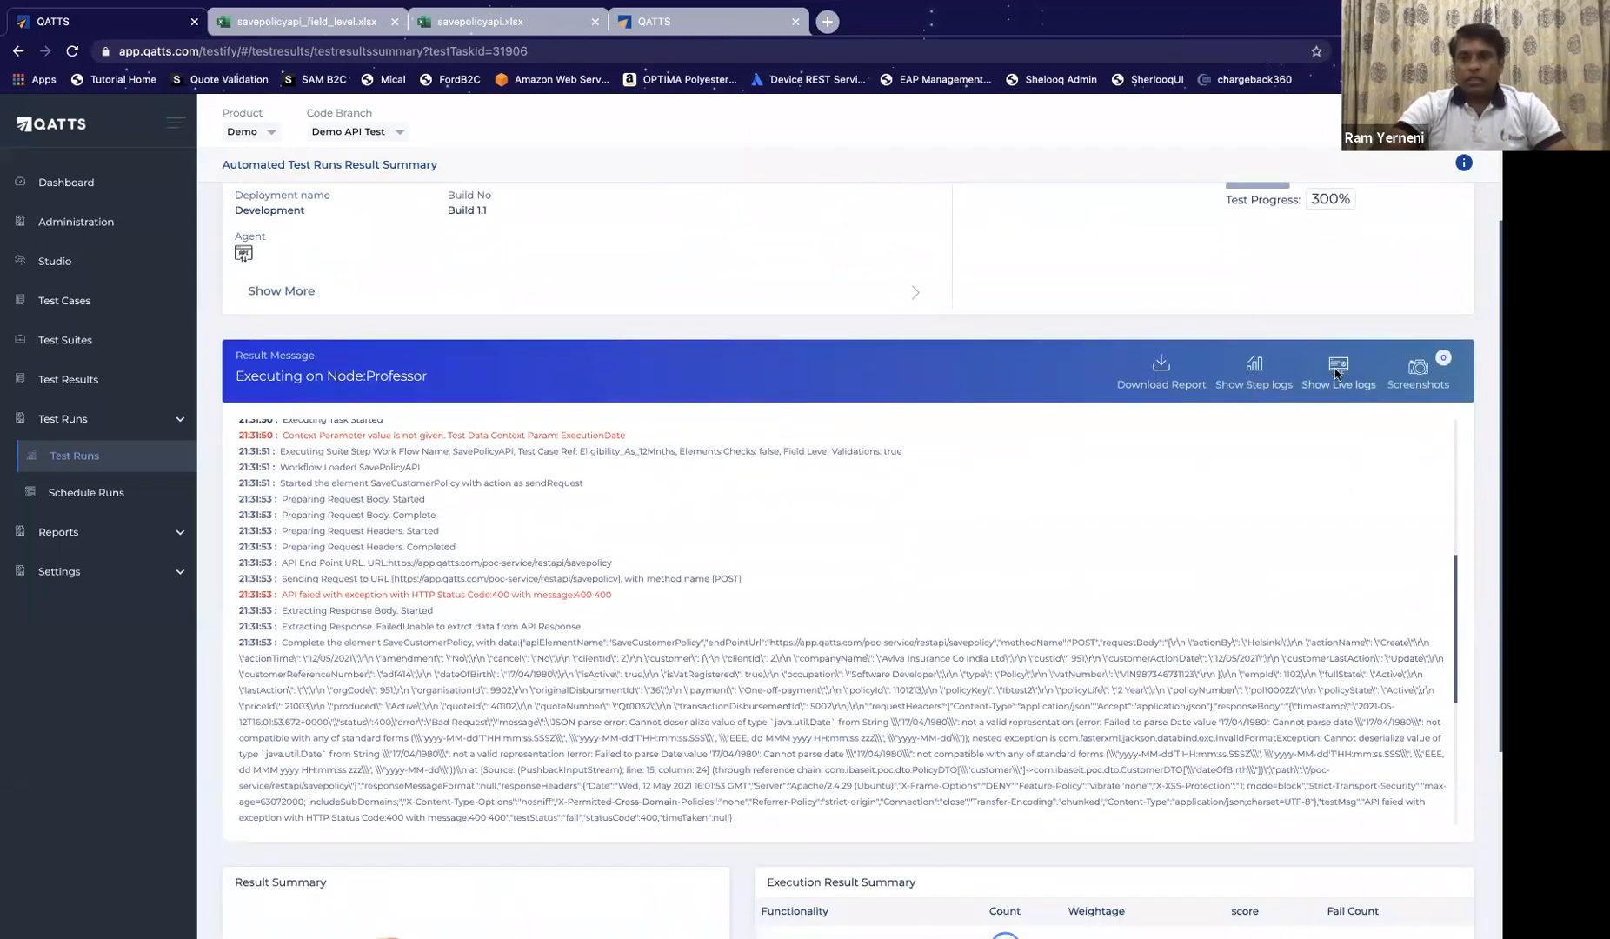
left_click(1337, 369)
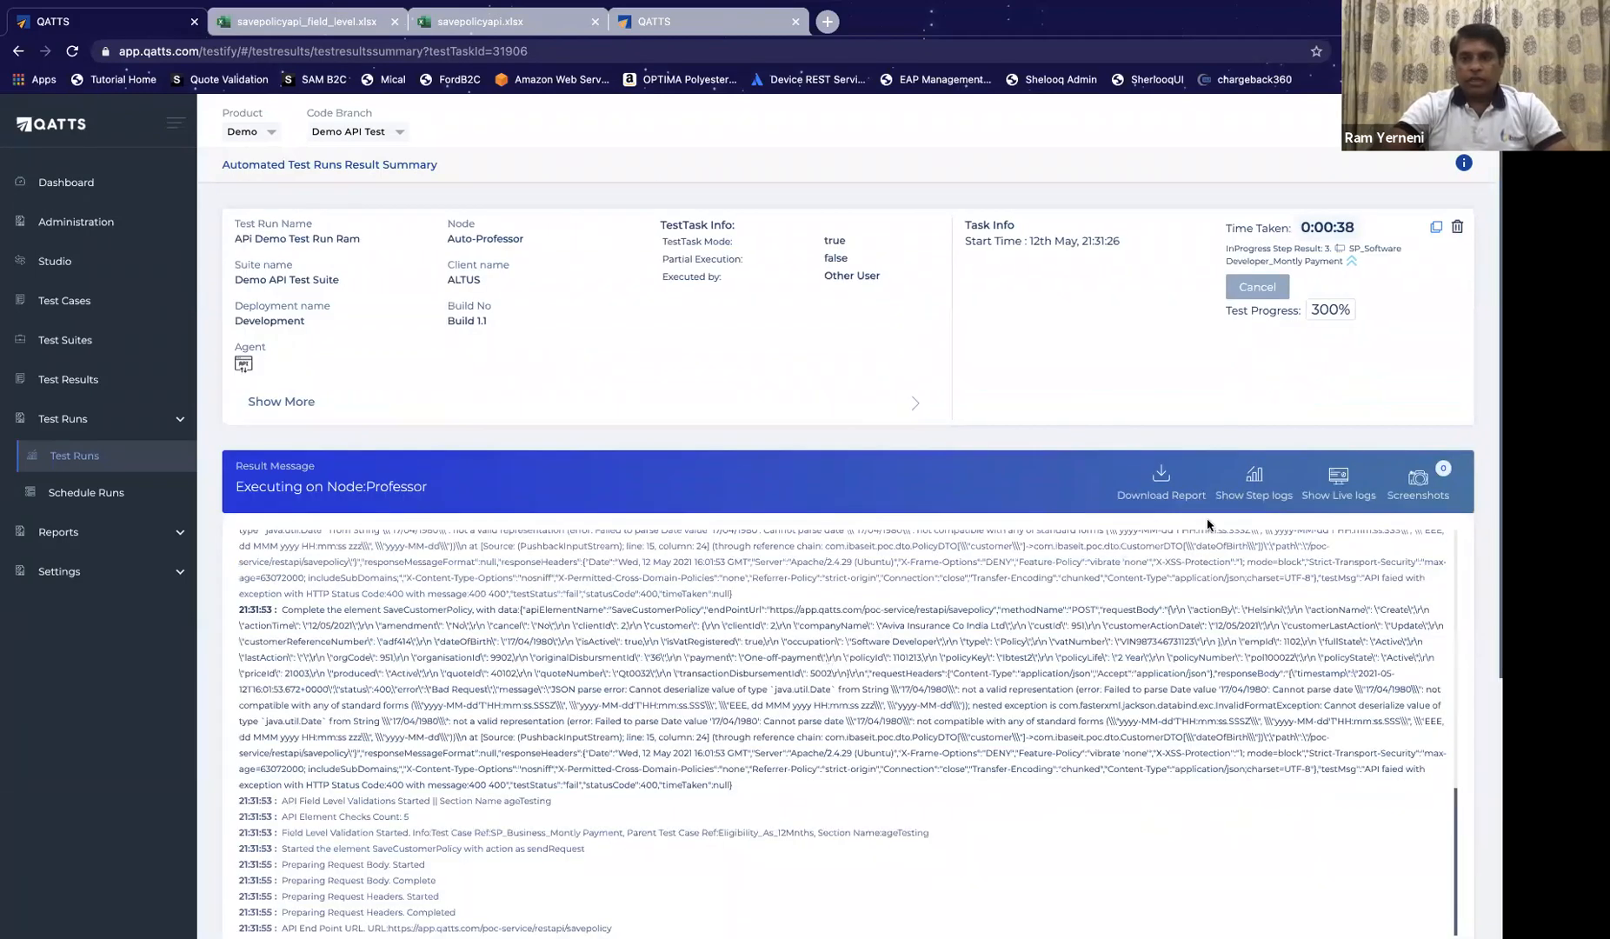
left_click(1255, 491)
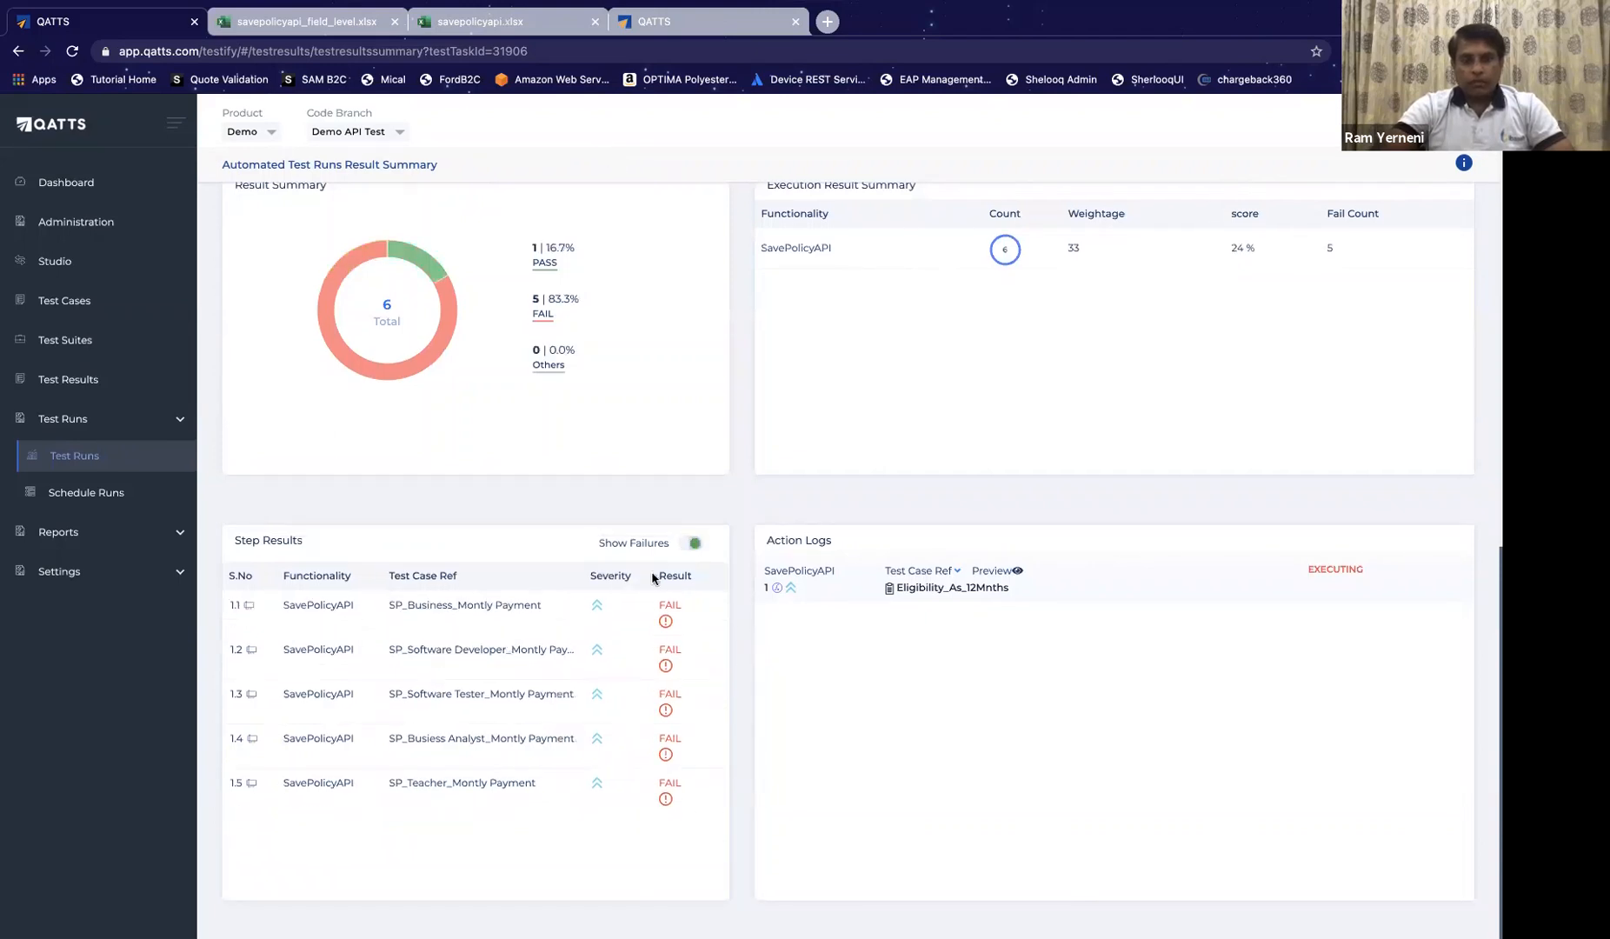
Step: List all step results instead of failures only, and inspect the API request and response of SP_Business_Montly Payment's sendRequest action
left_click(687, 547)
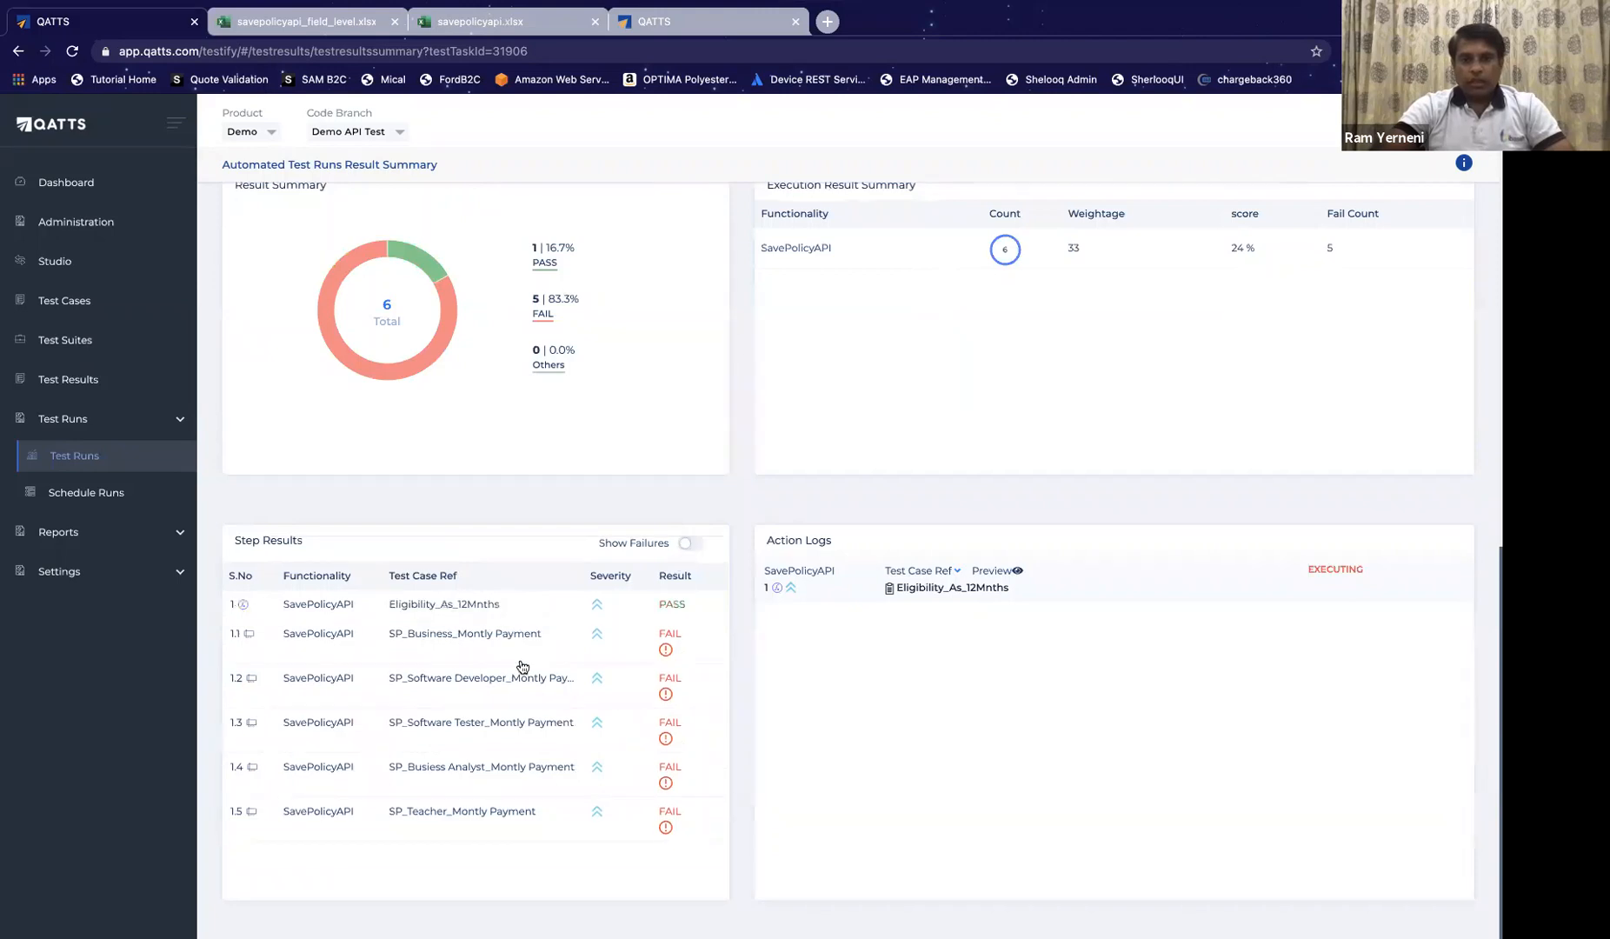
left_click(462, 649)
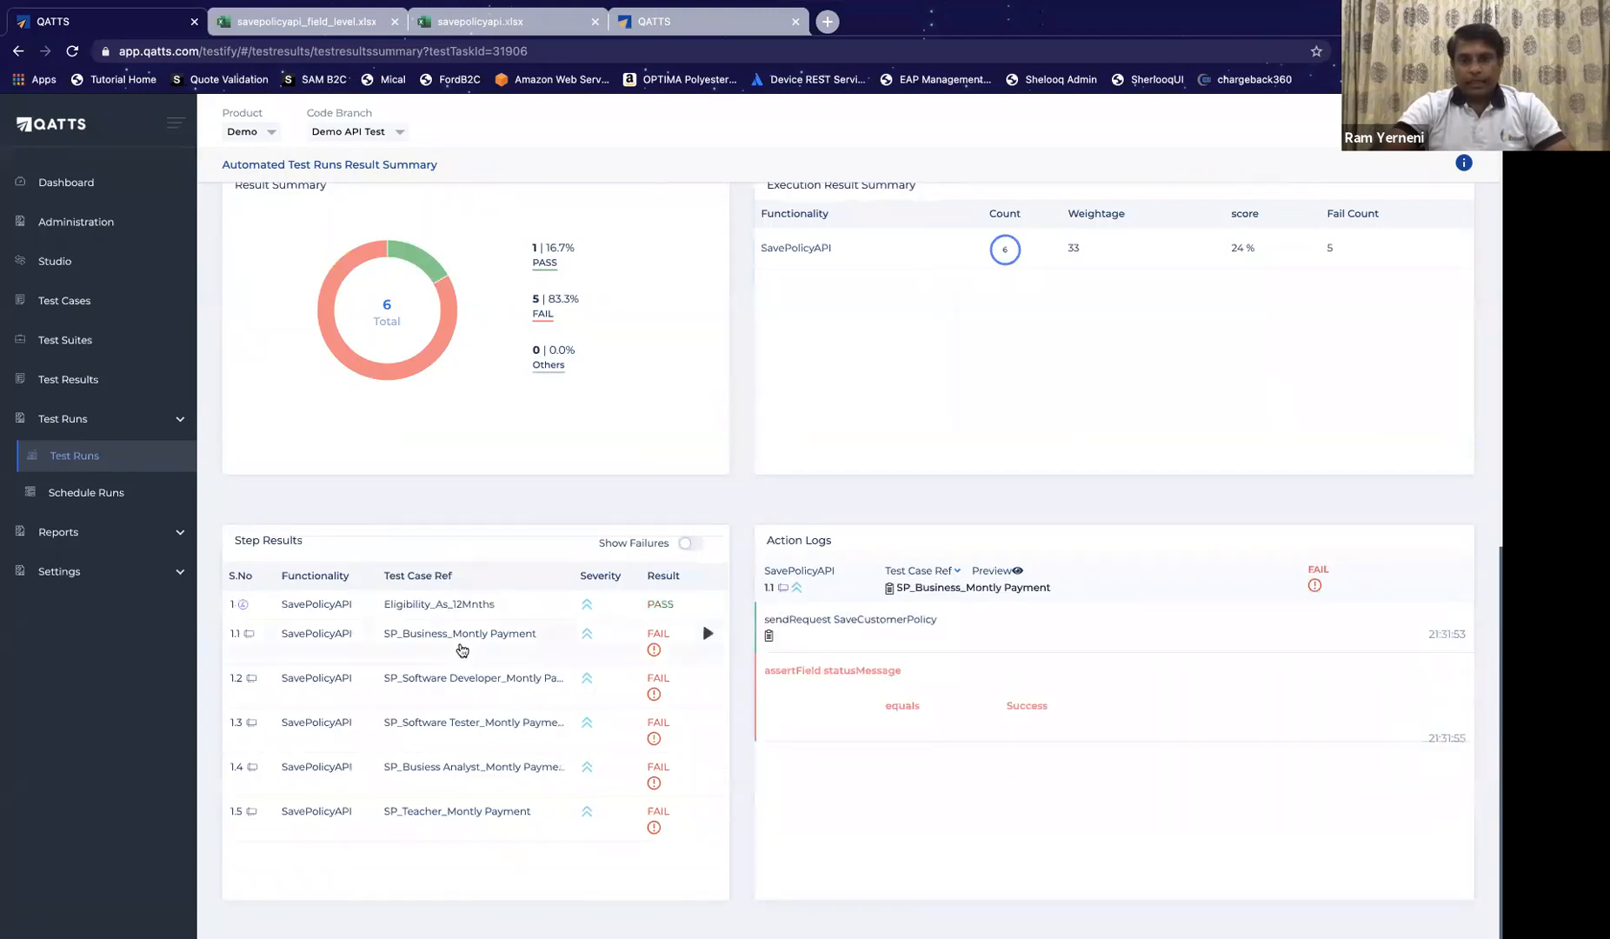
left_click(768, 637)
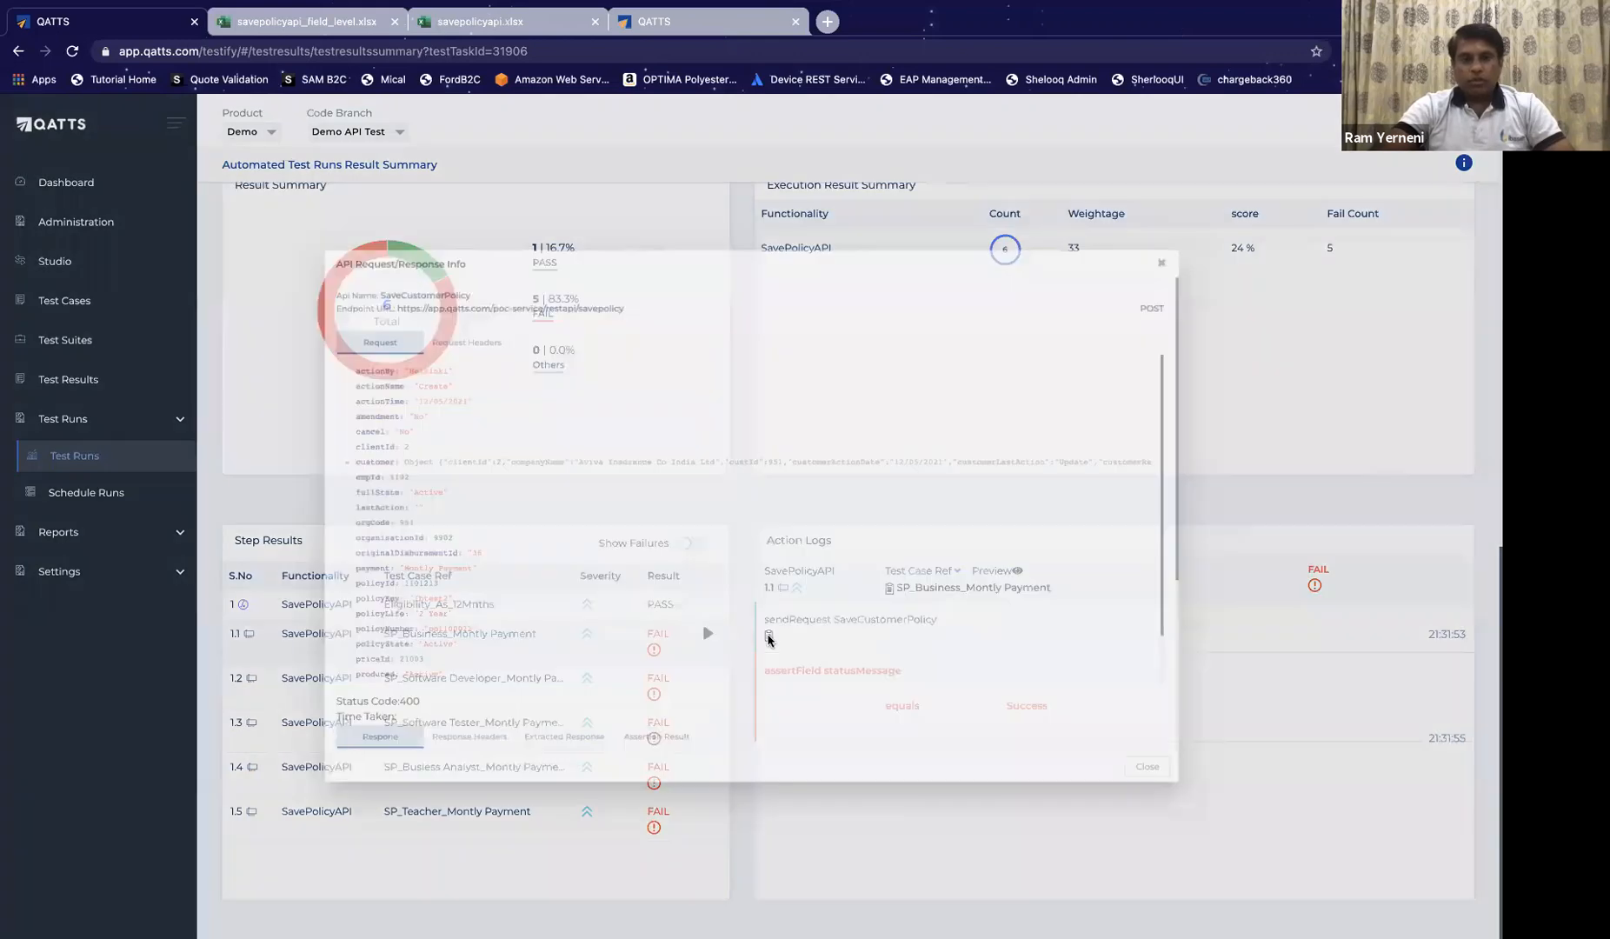
scroll(793, 579, "down", 4)
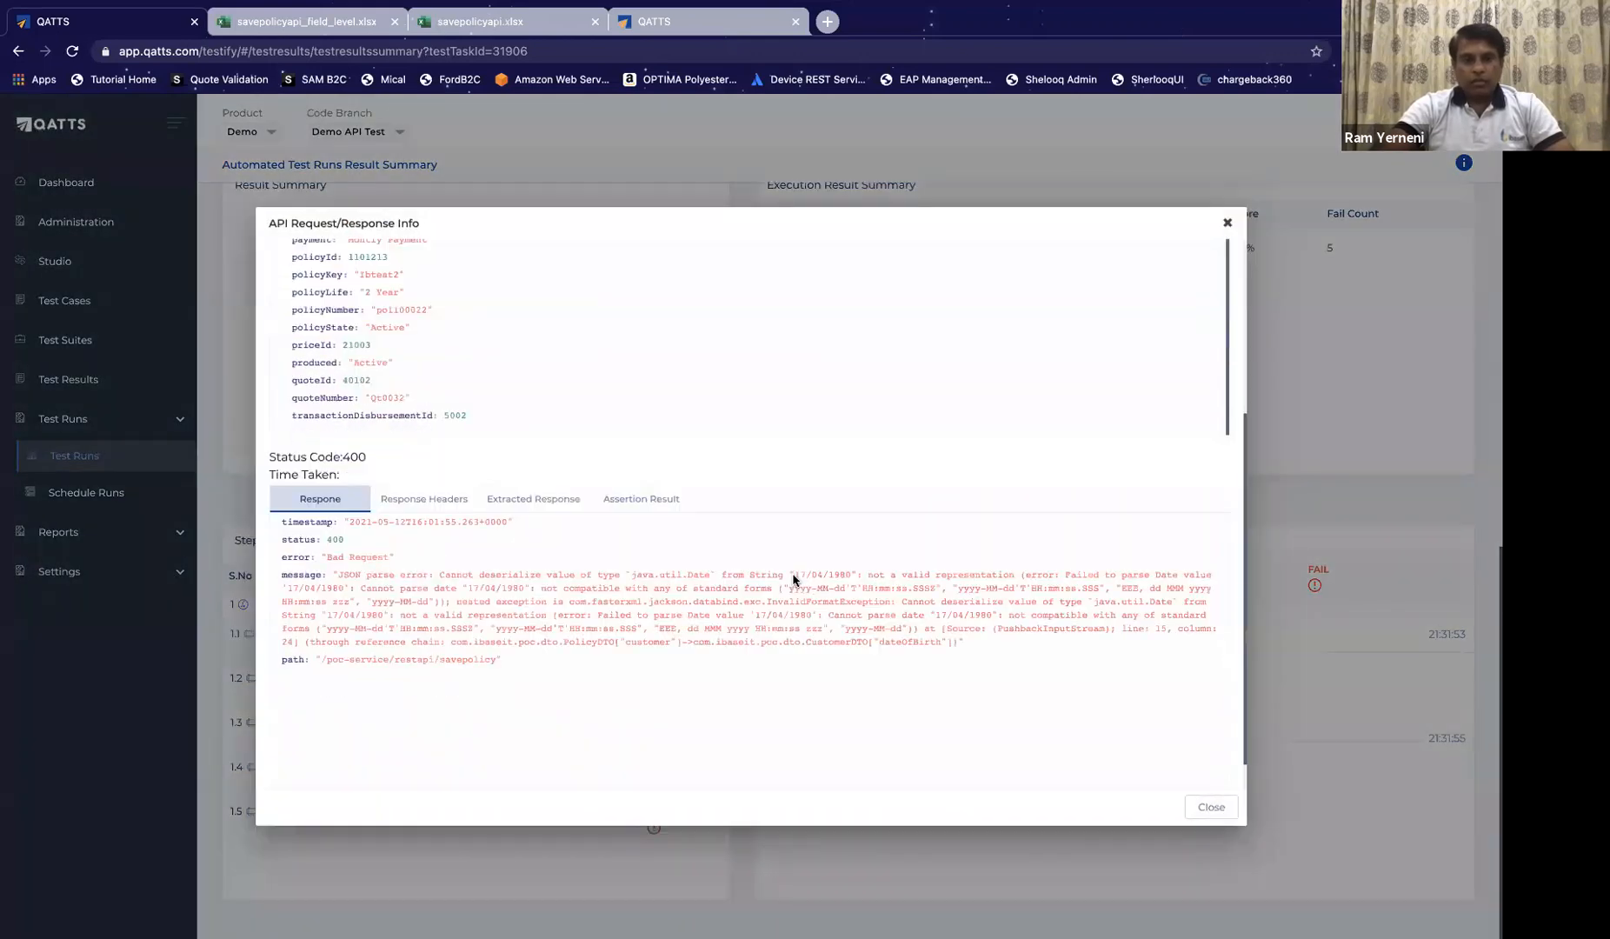
scroll(793, 573, "up", 3)
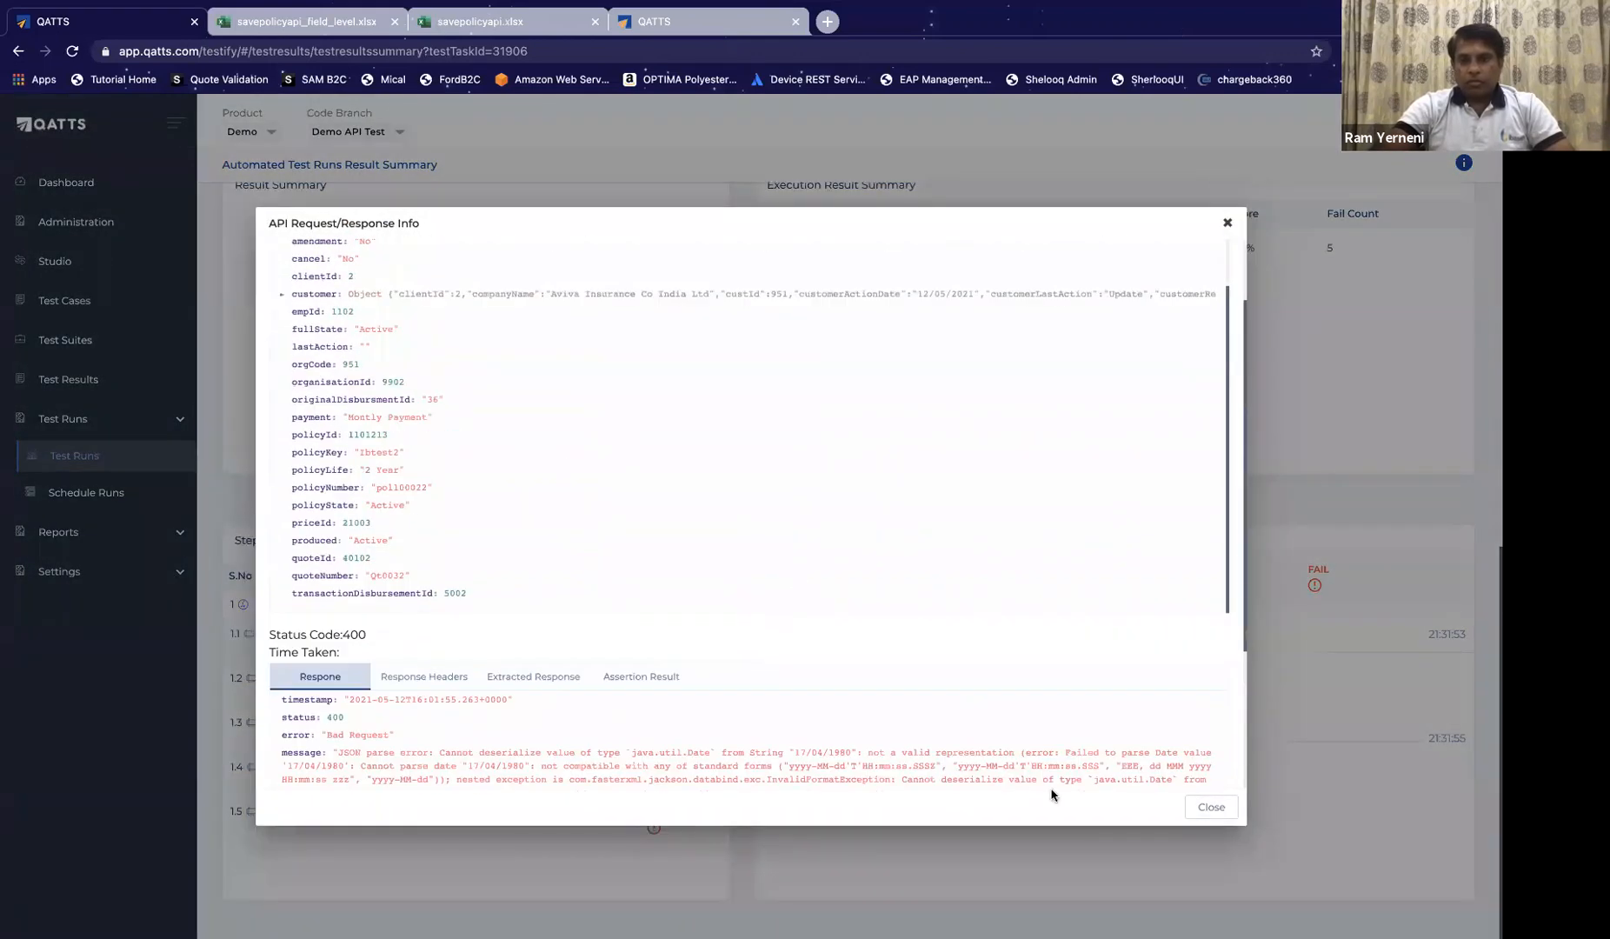
left_click(950, 828)
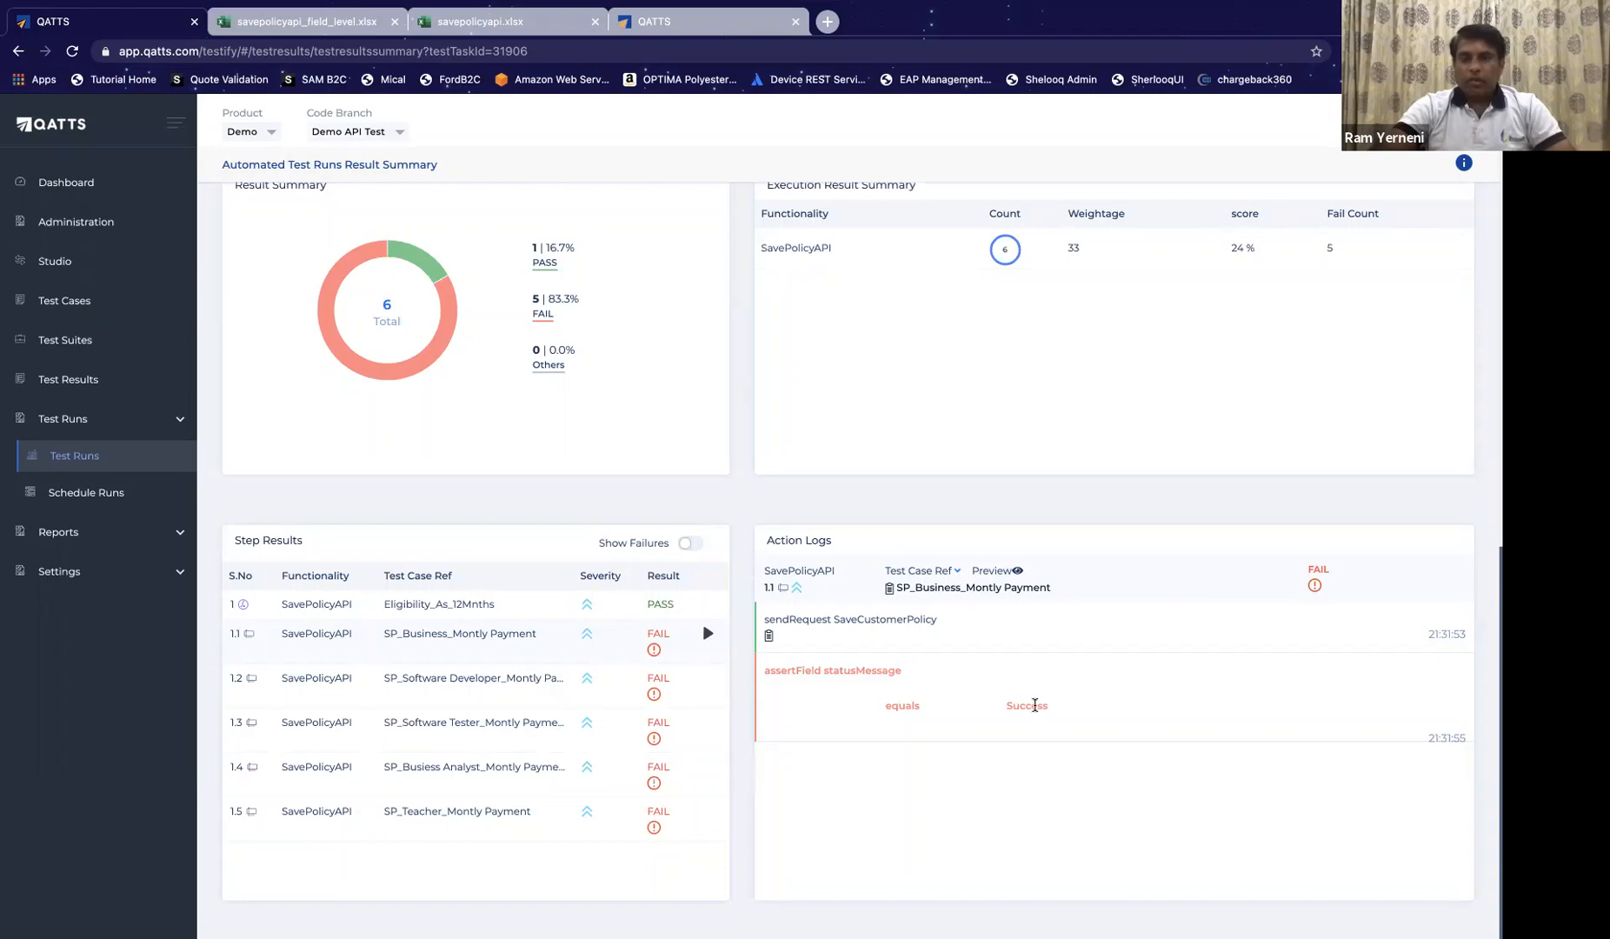
Step: Switch to the savepolicyapi_field_level workbook and examine Field Set 3's field name and validation bind for the first test cases
left_click(313, 24)
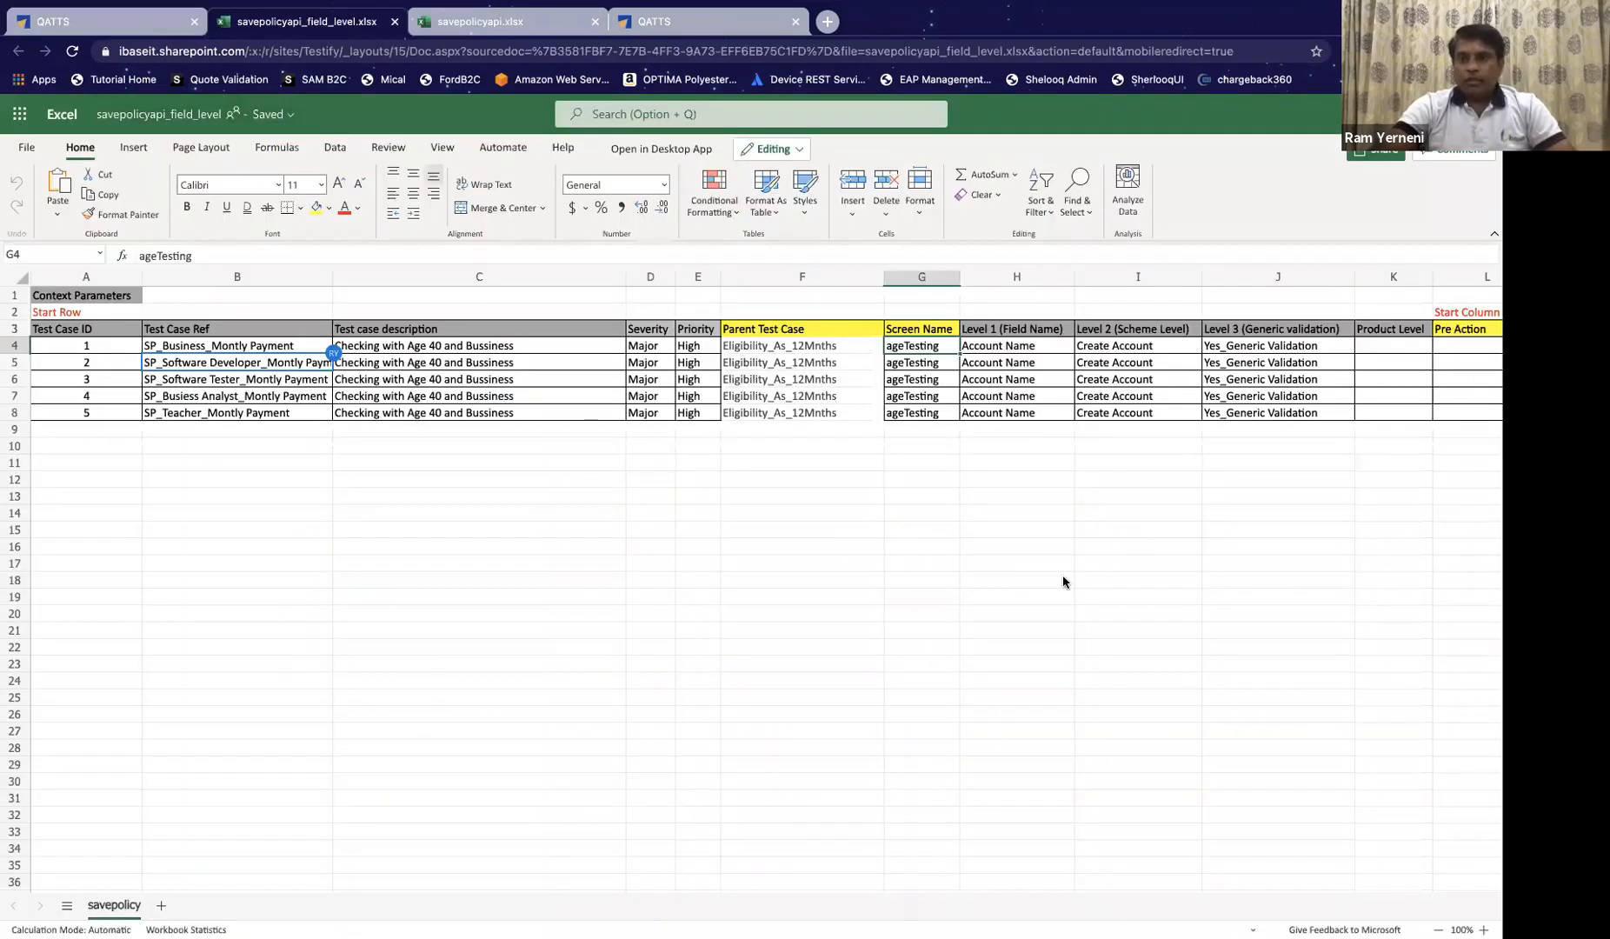
scroll(1063, 578, "right", 8)
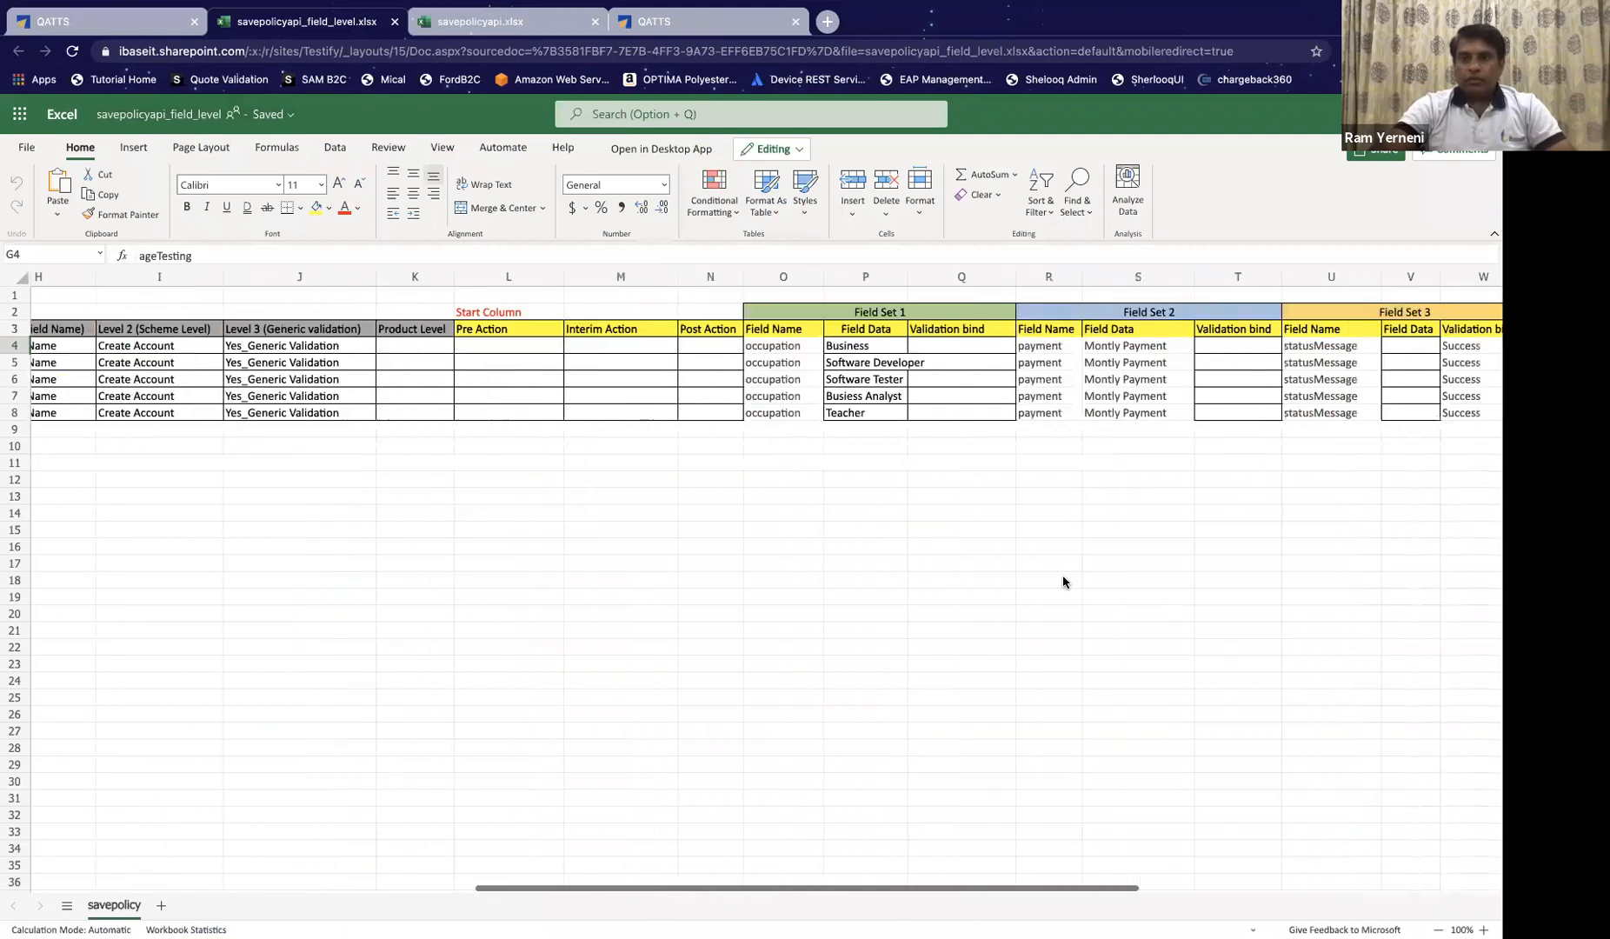
scroll(1063, 581, "right", 6)
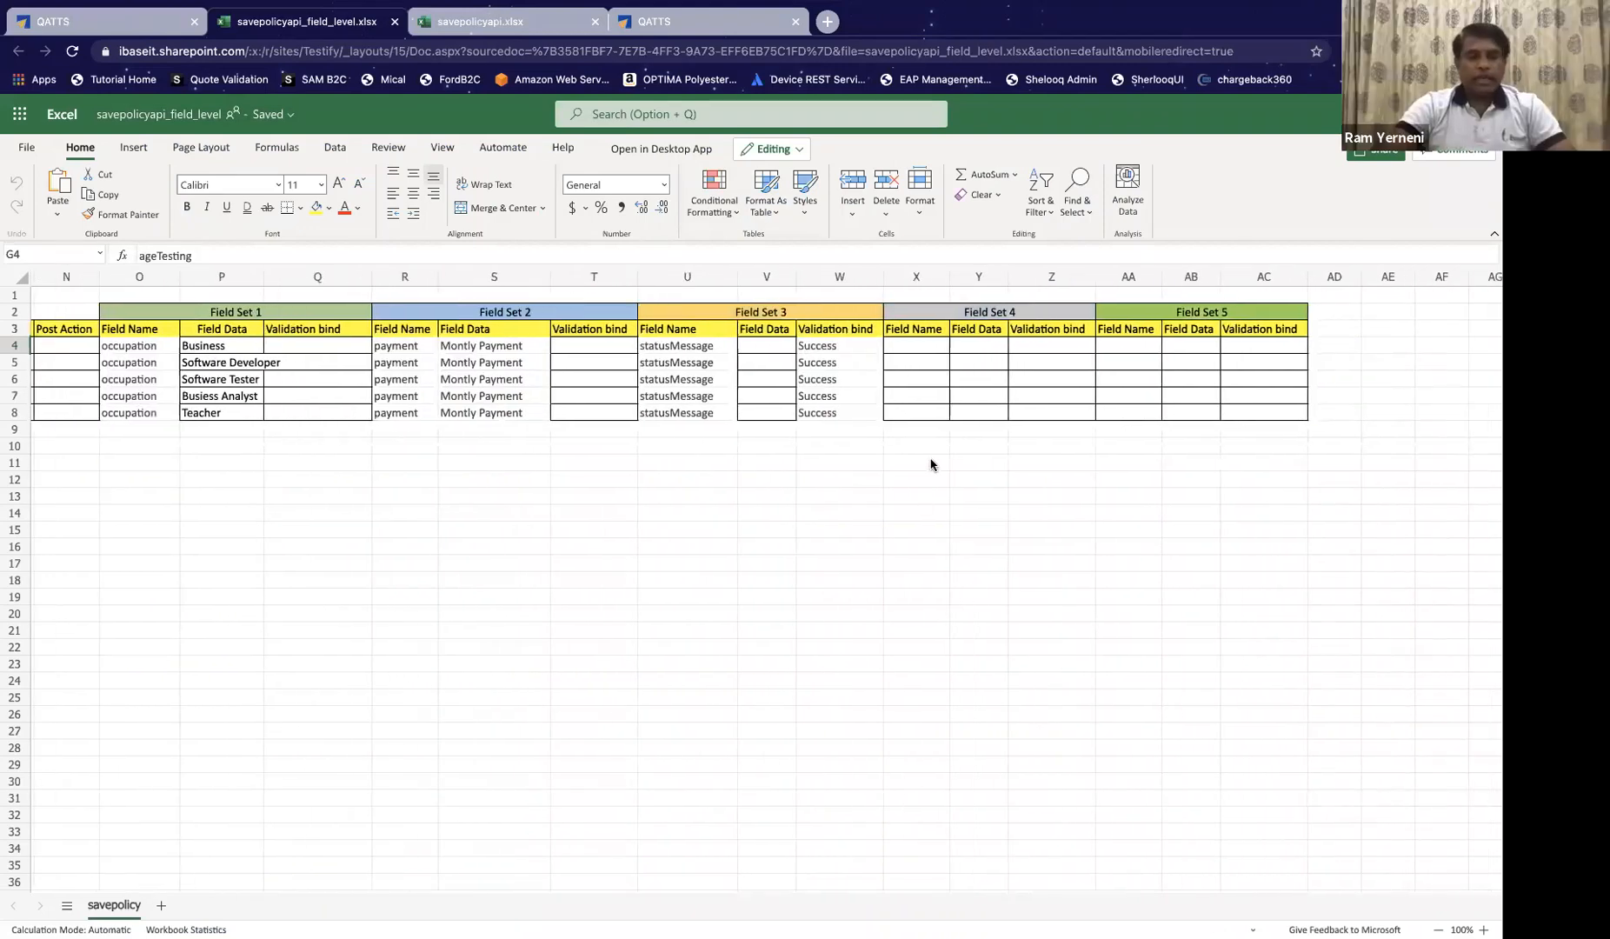
left_click(702, 351)
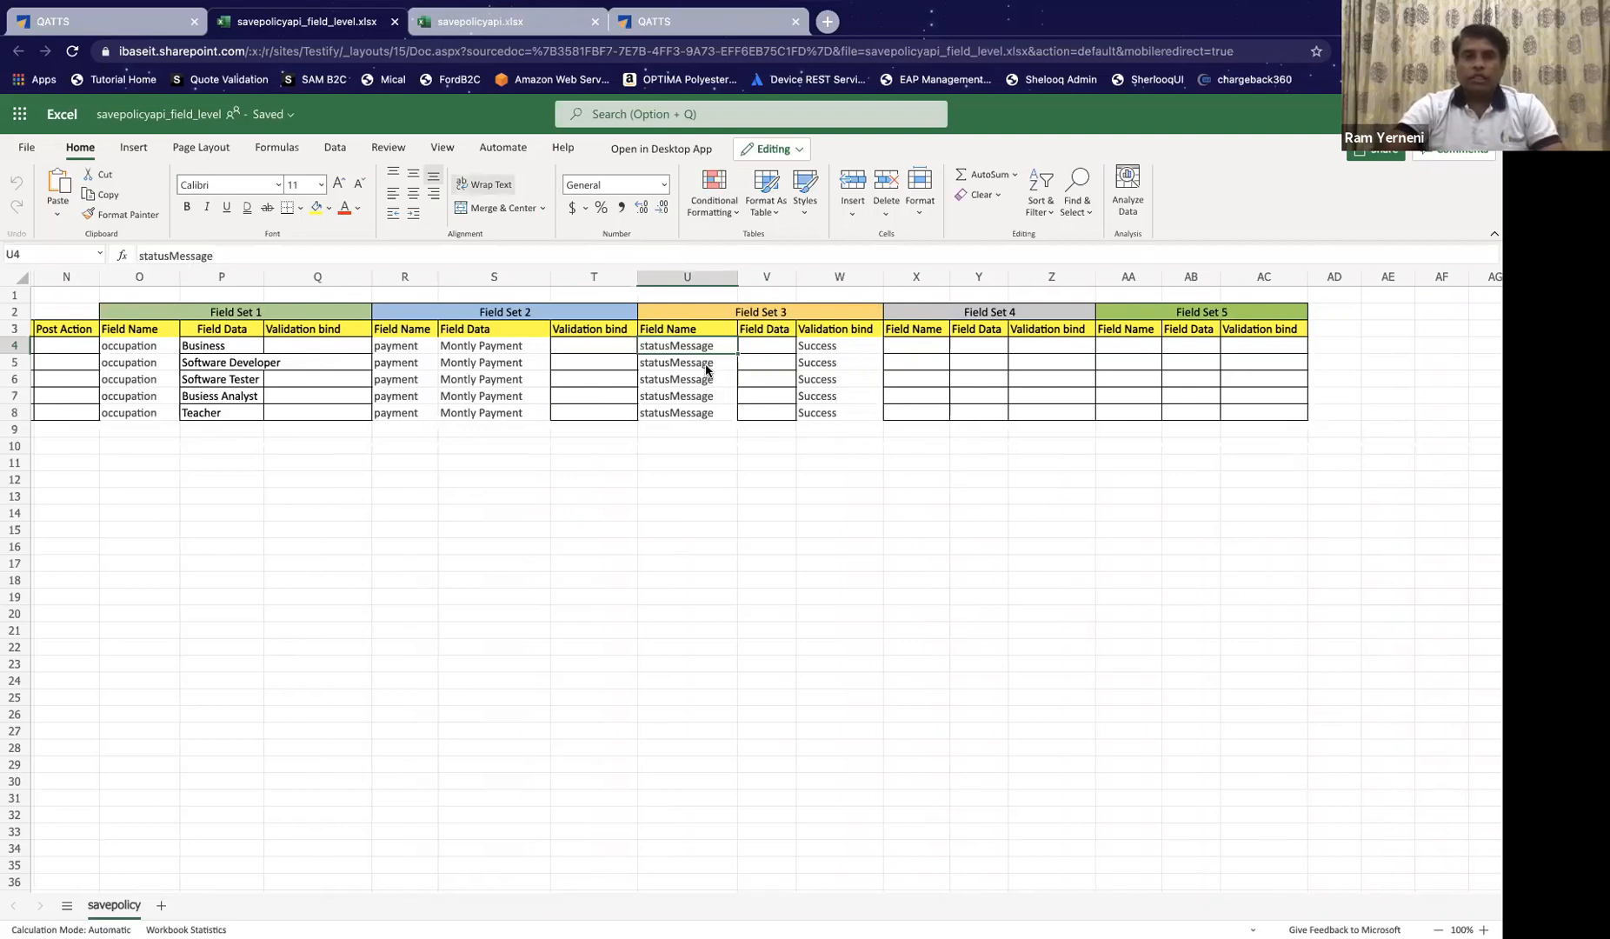
left_click(706, 366)
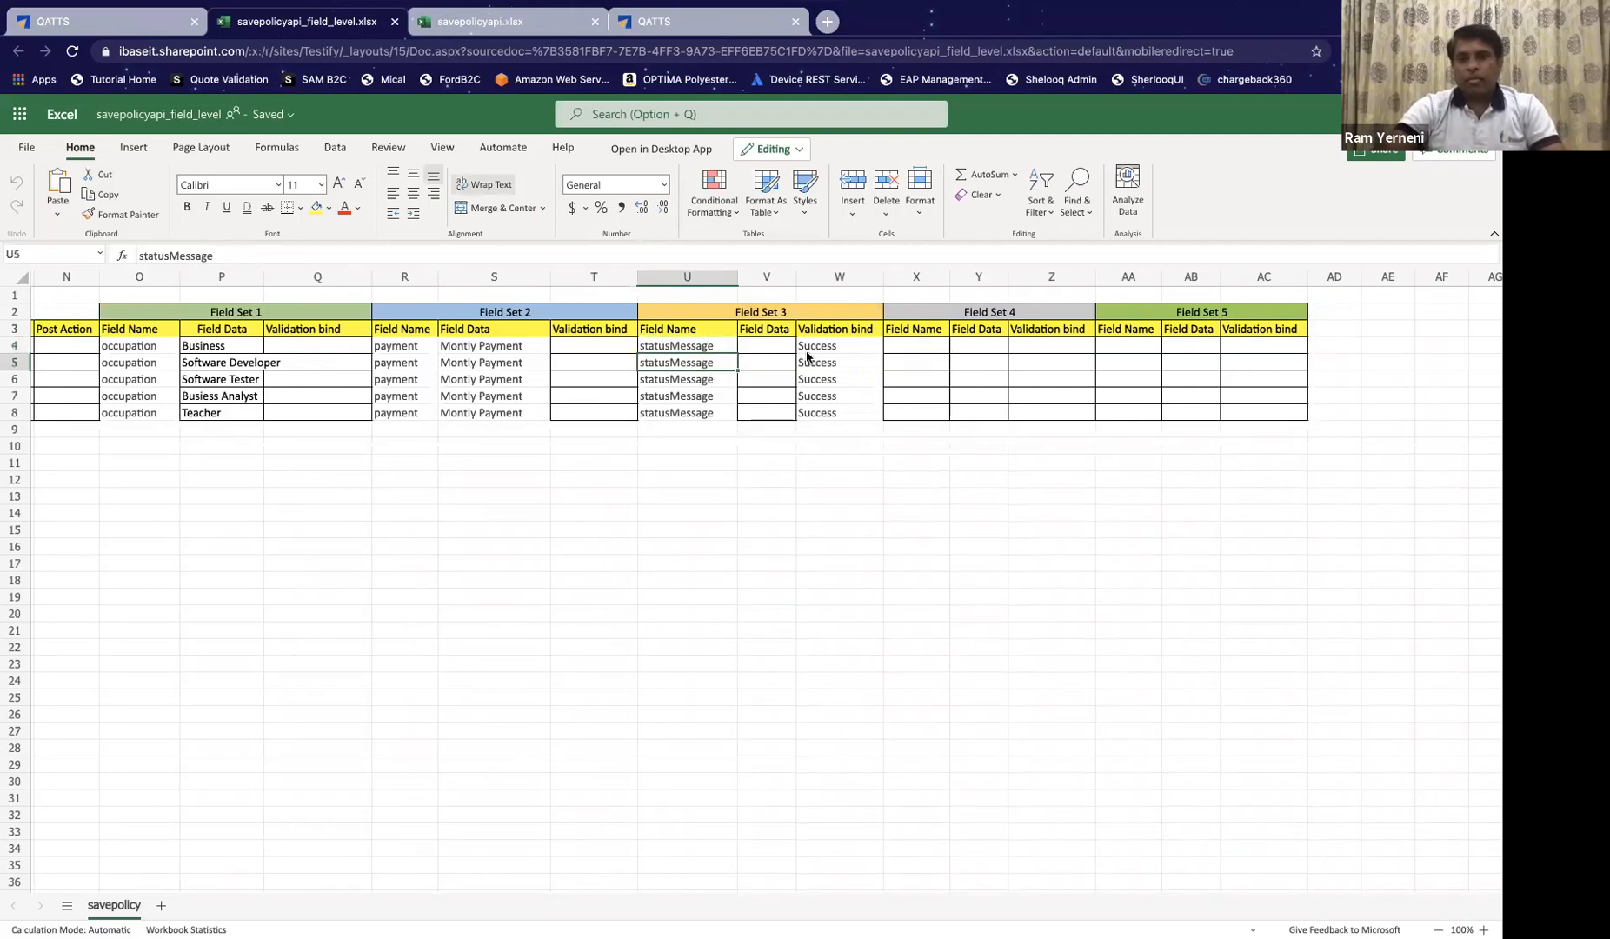
left_click(701, 348)
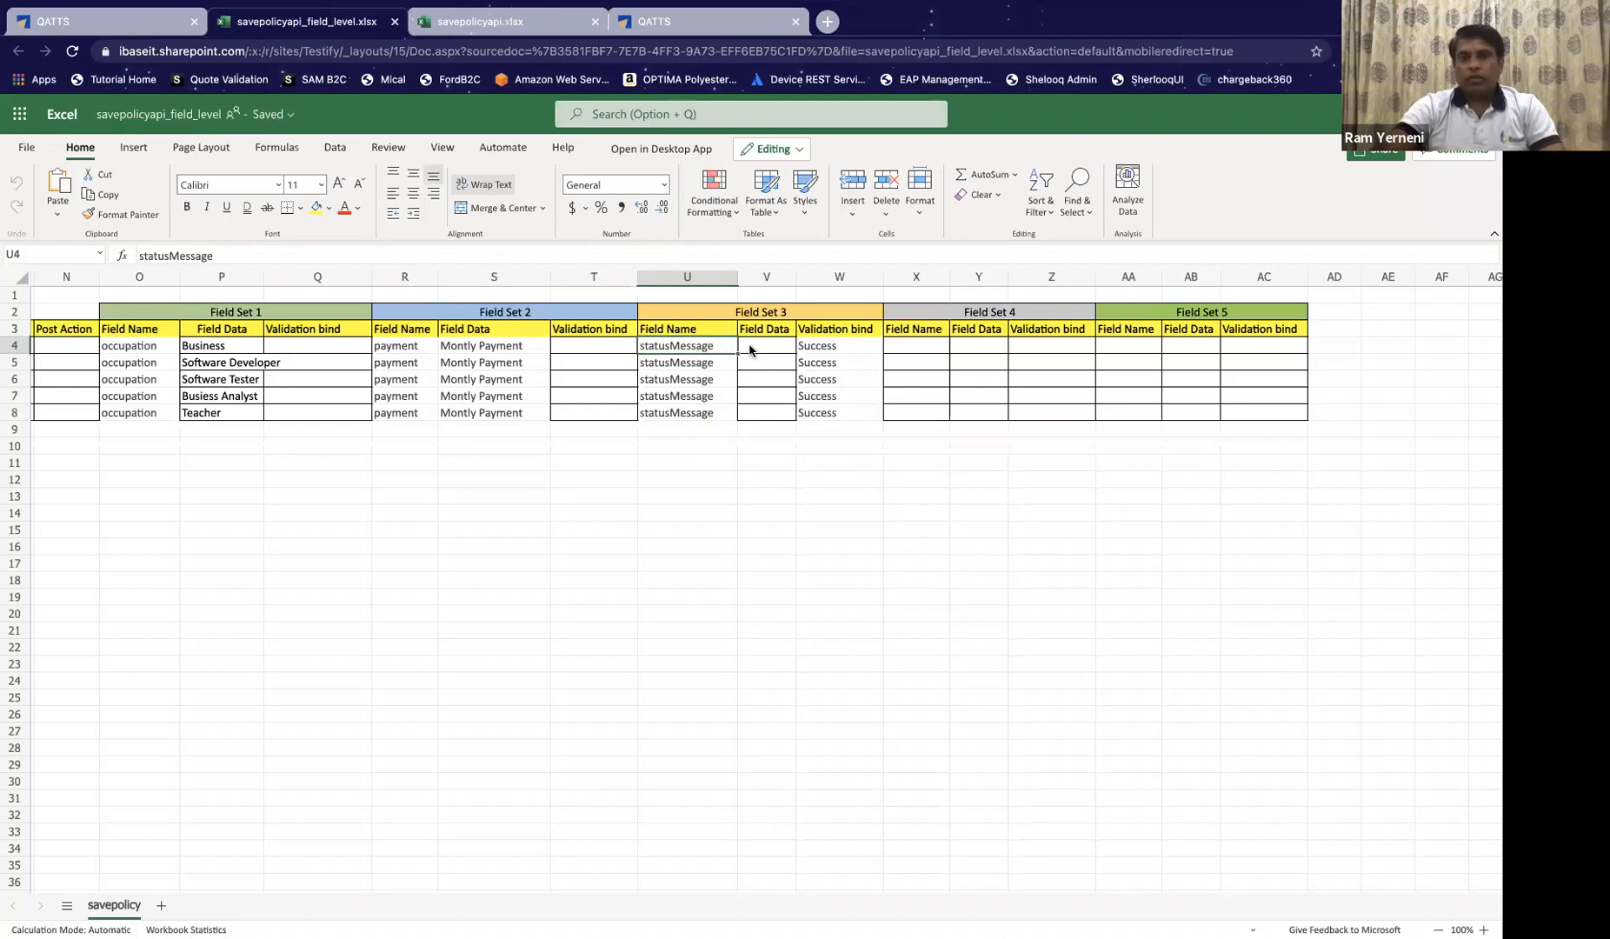
left_click(826, 349)
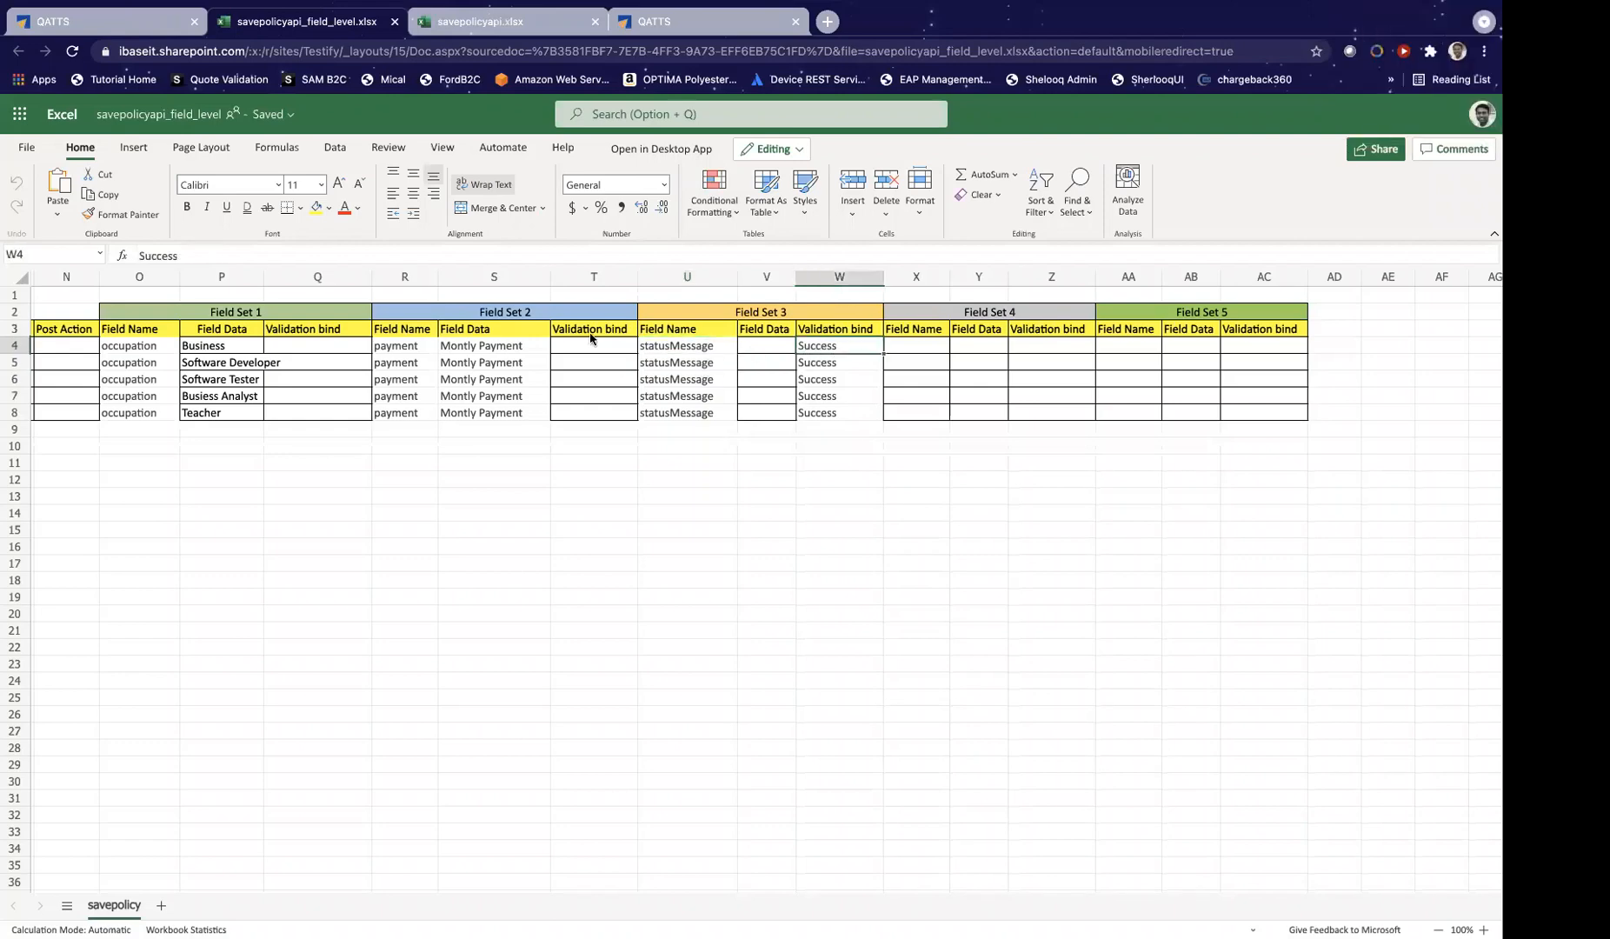
Step: Compare the test run's step results in QATTS with the field sets in the savepolicyapi_field_level workbook
left_click(136, 26)
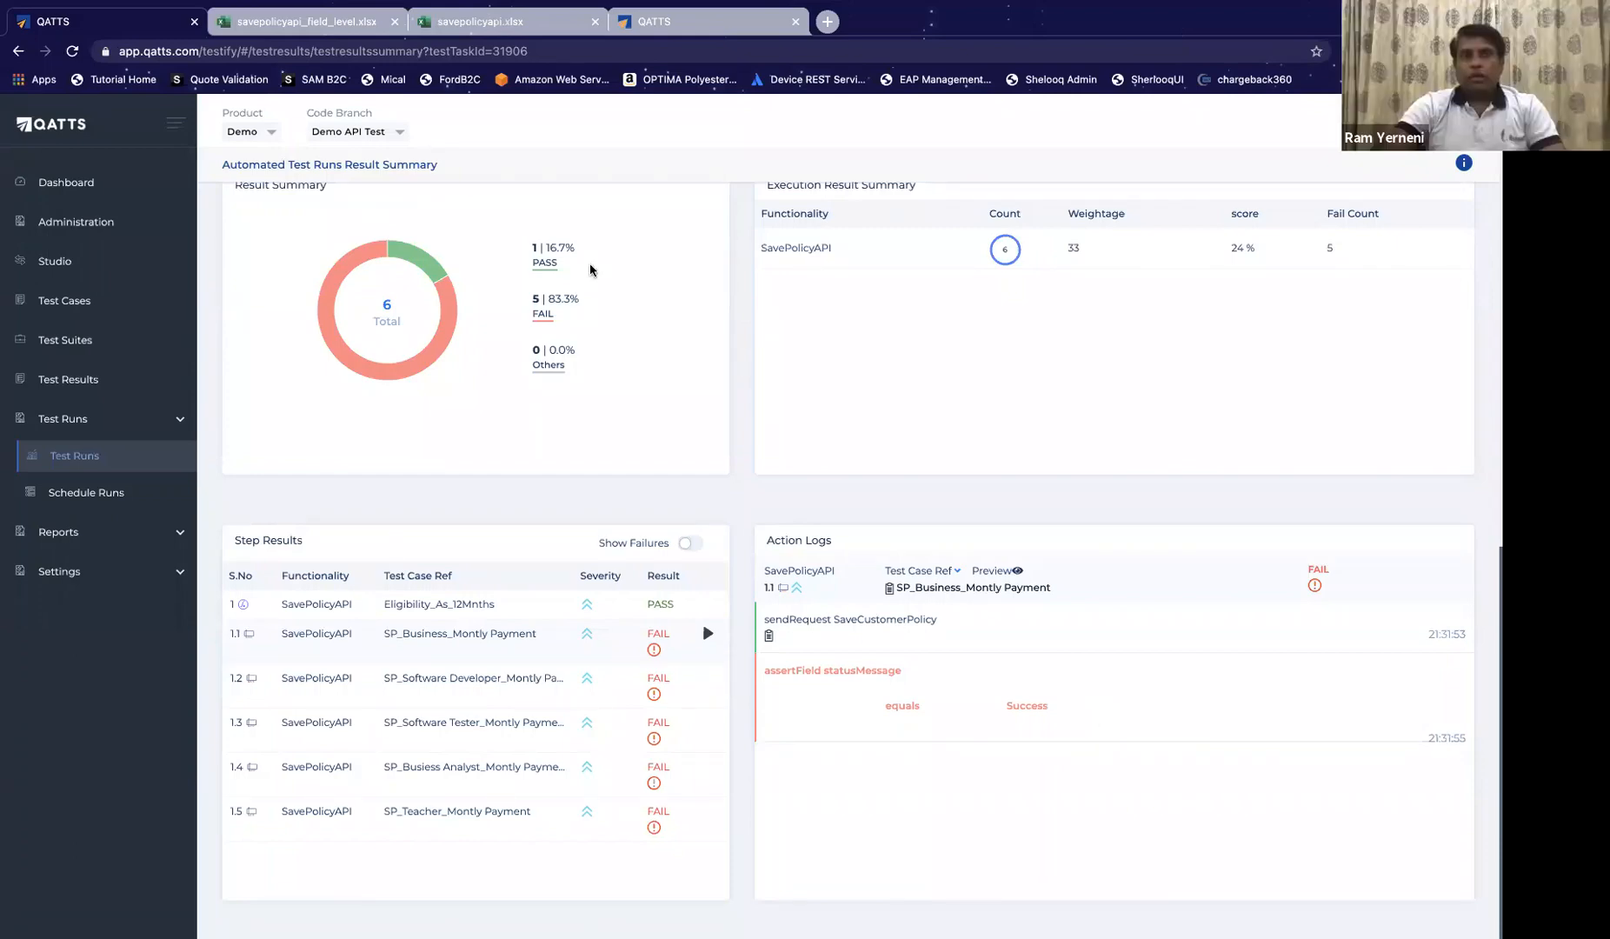
left_click(350, 22)
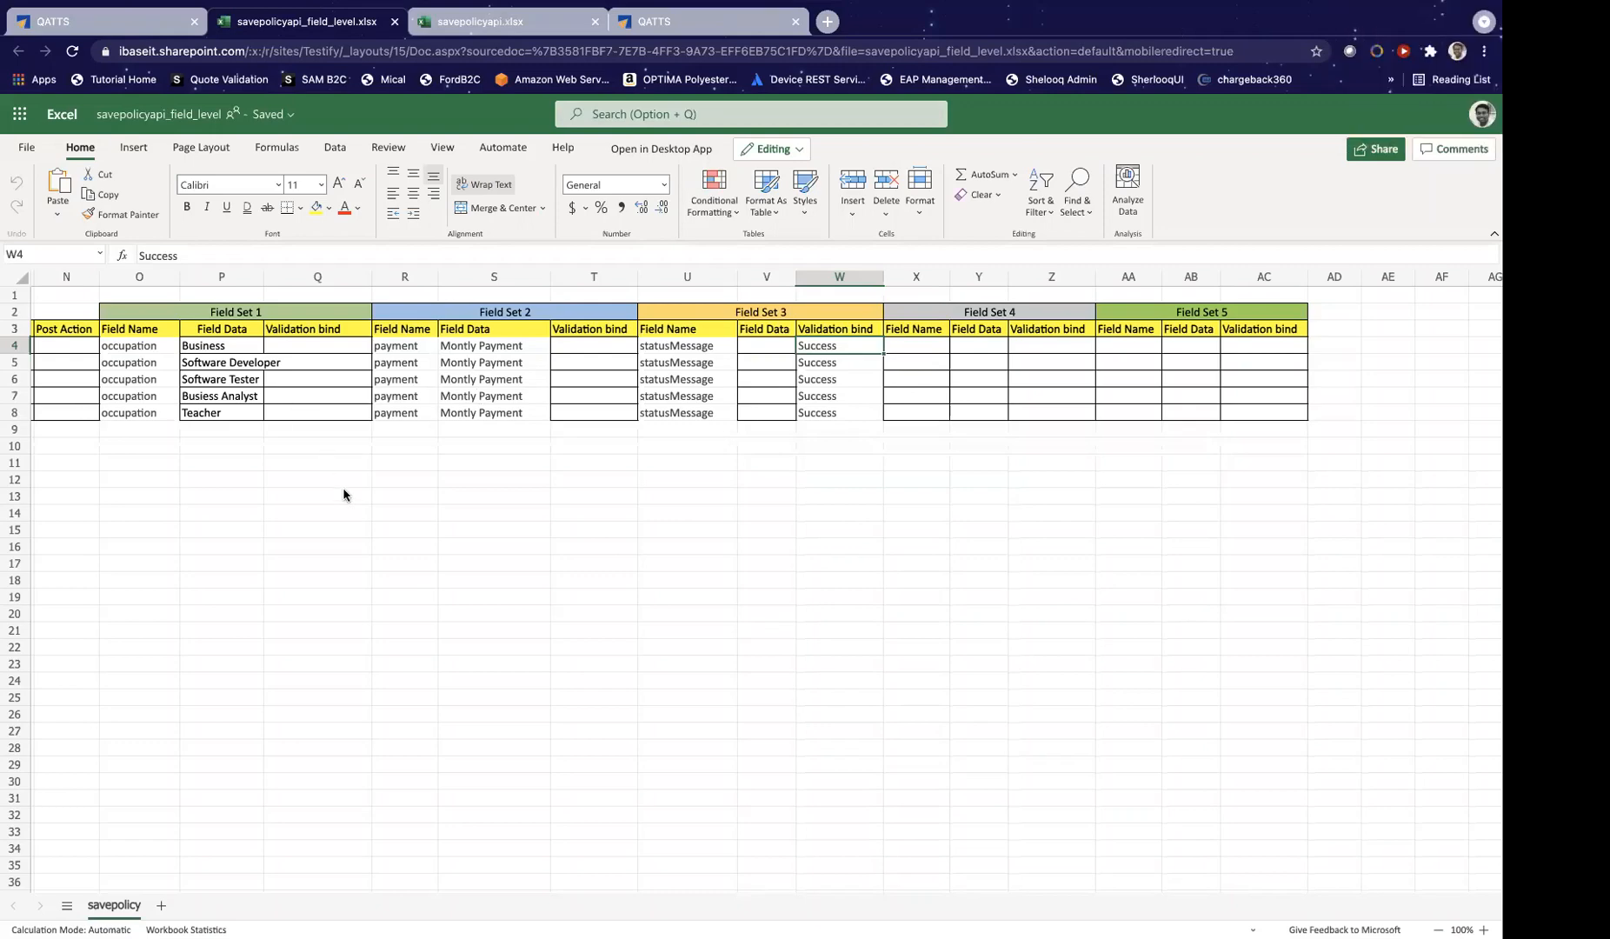
left_click(130, 26)
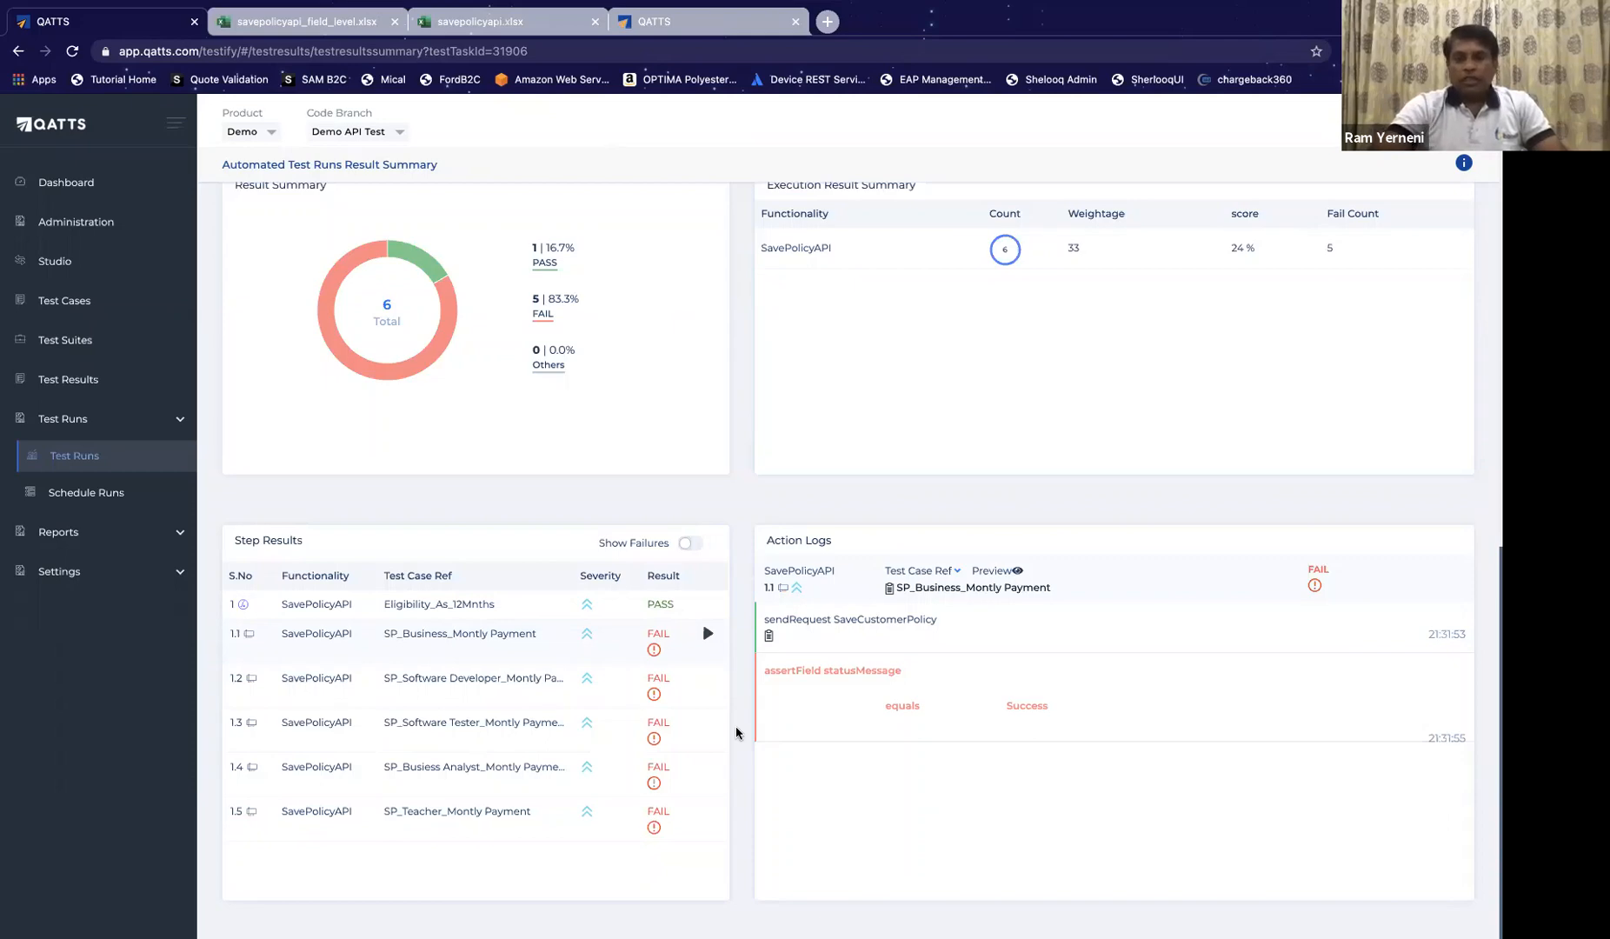
key("ctrl+Right")
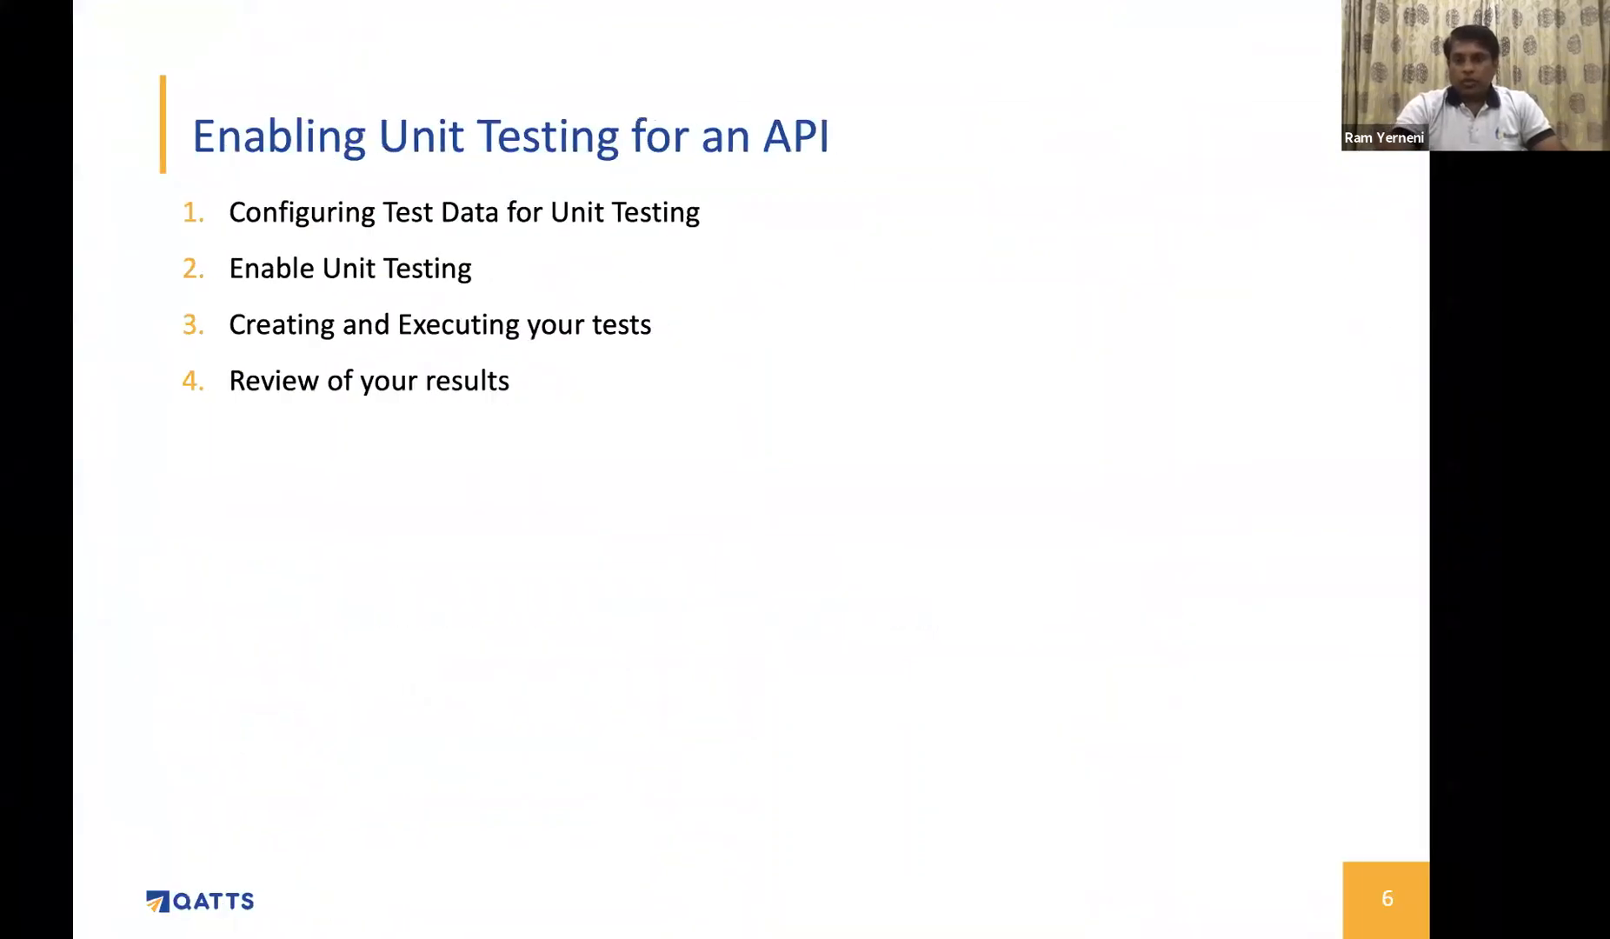
key("Right")
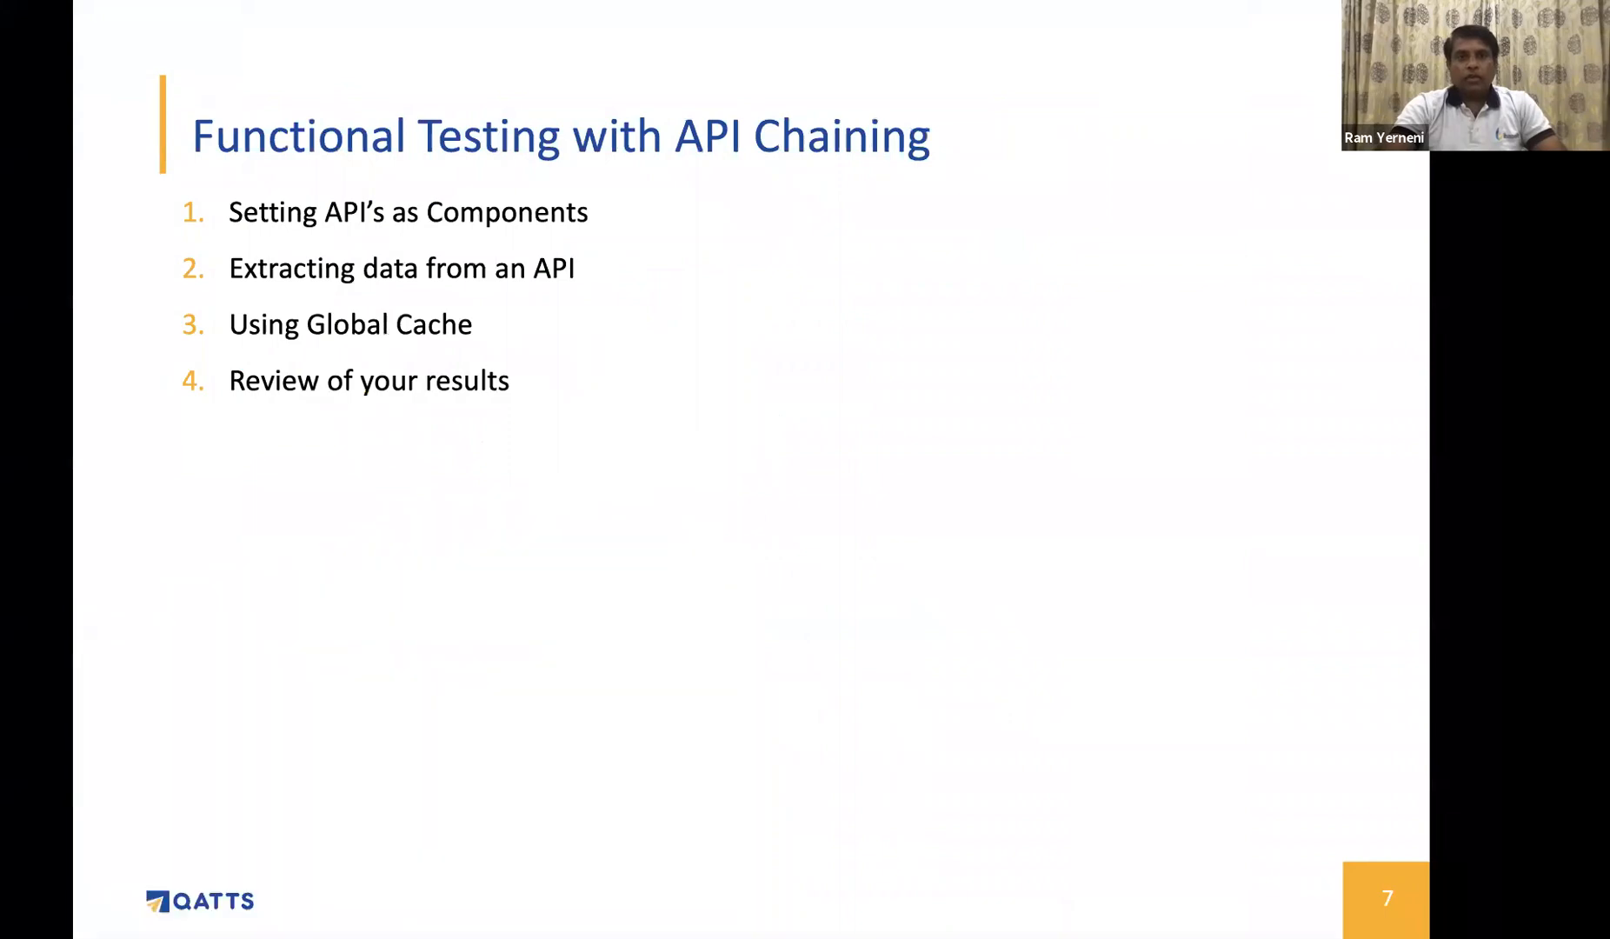
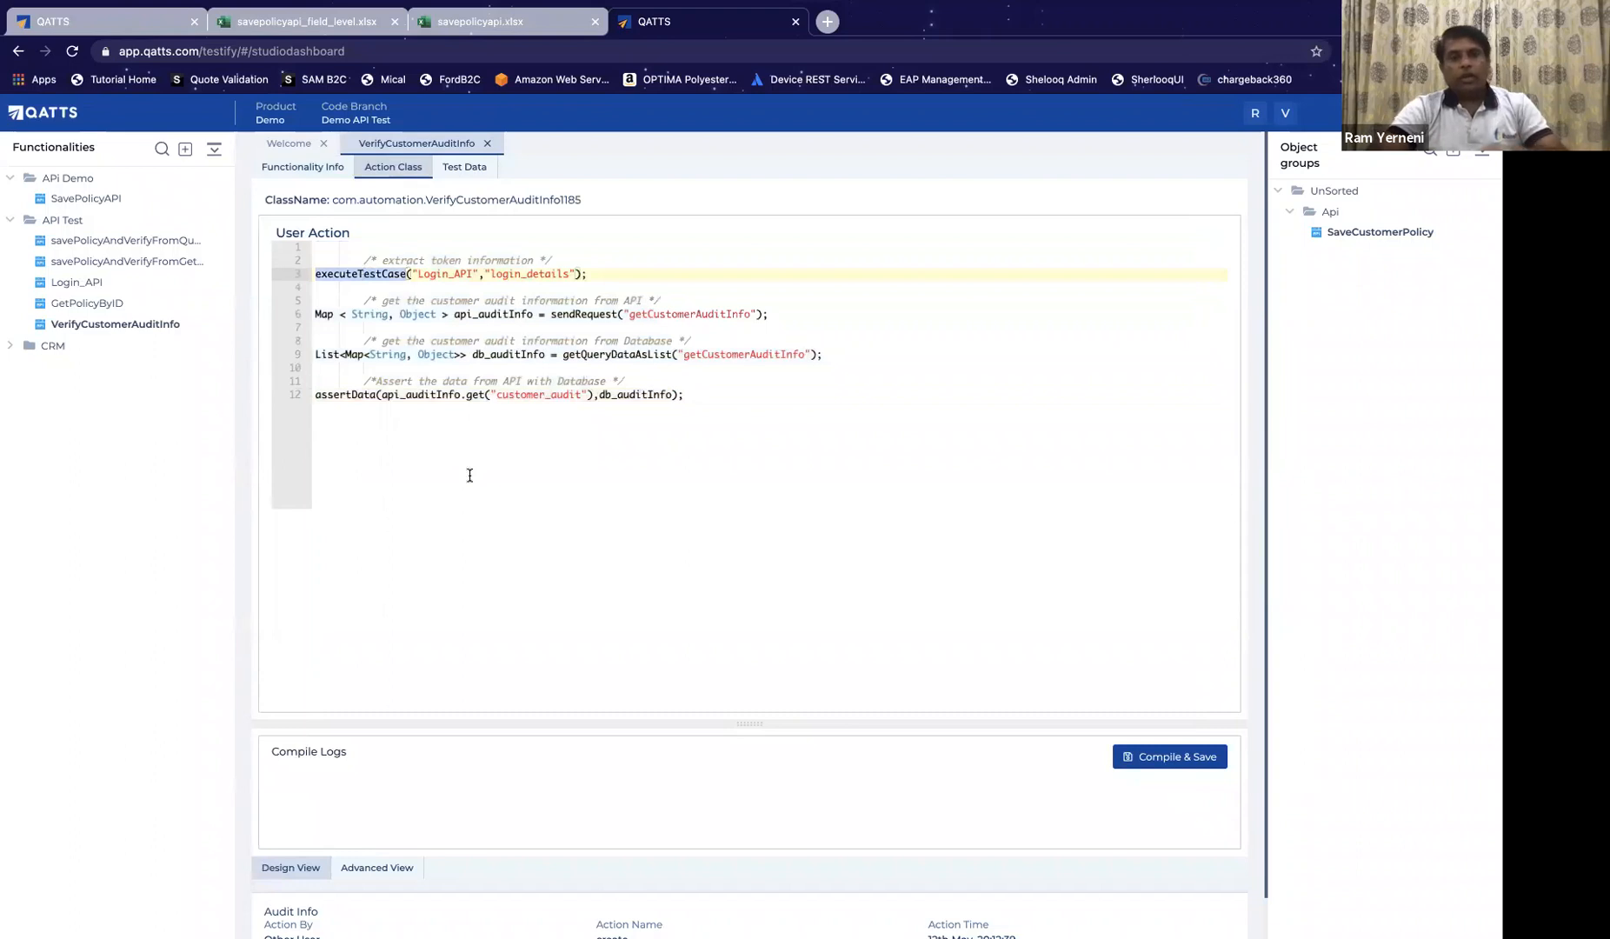
Step: Highlight the Login_API argument, the getCustomerAuditInfo request name and the executeTestCase call in VerifyCustomerAuditInfo's action class
double_click(445, 274)
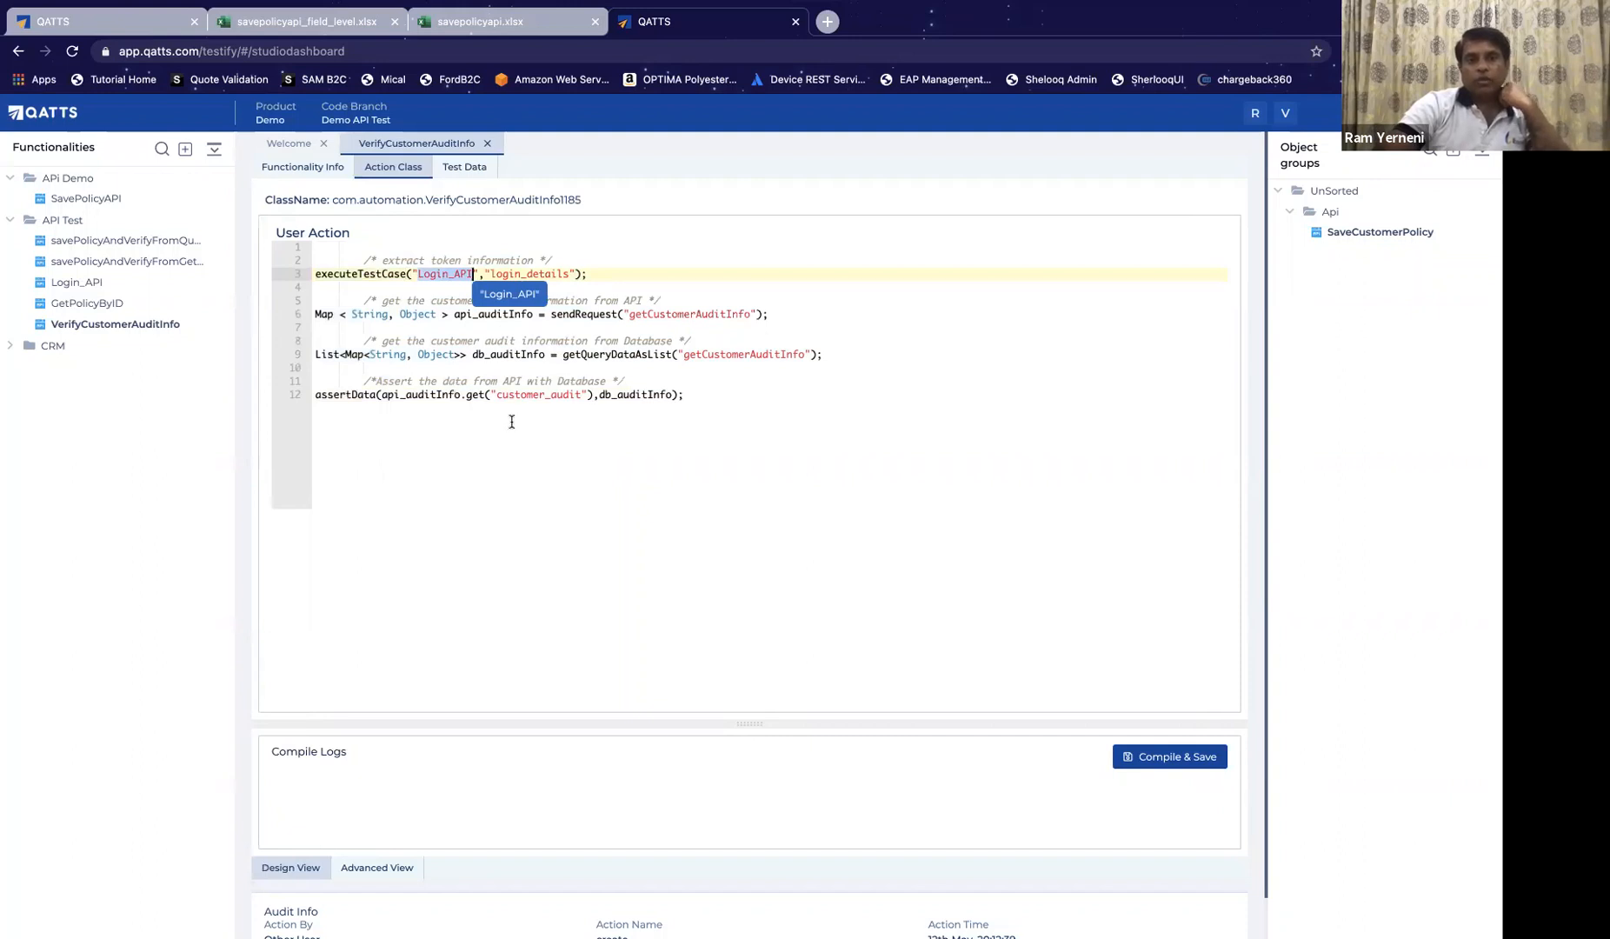
double_click(681, 313)
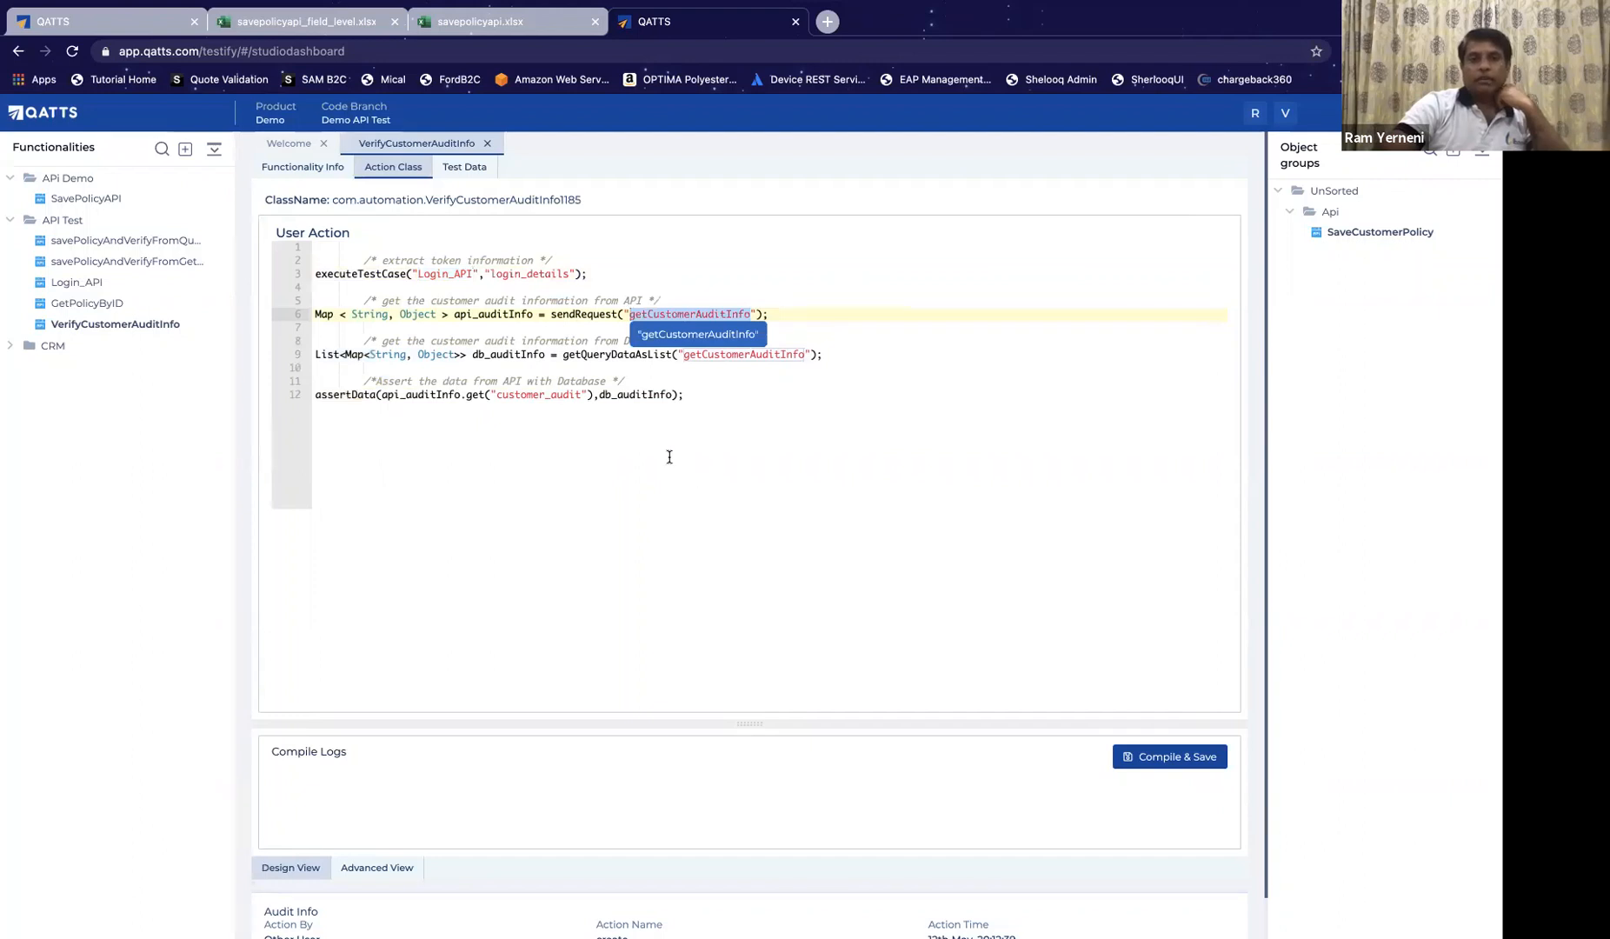
double_click(687, 315)
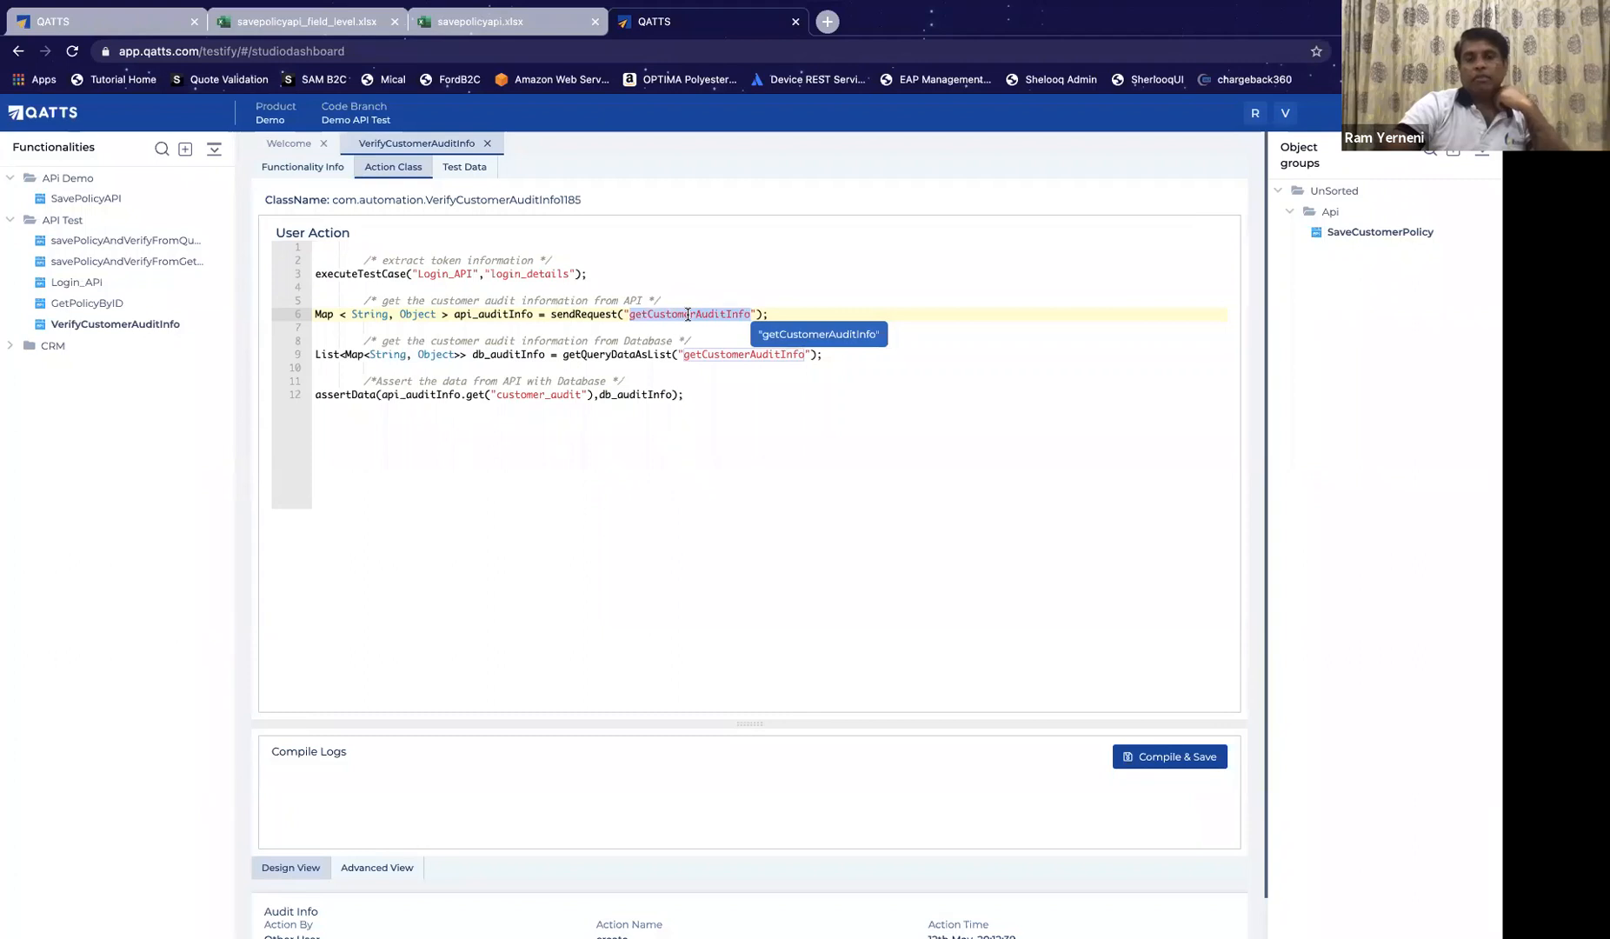
double_click(361, 274)
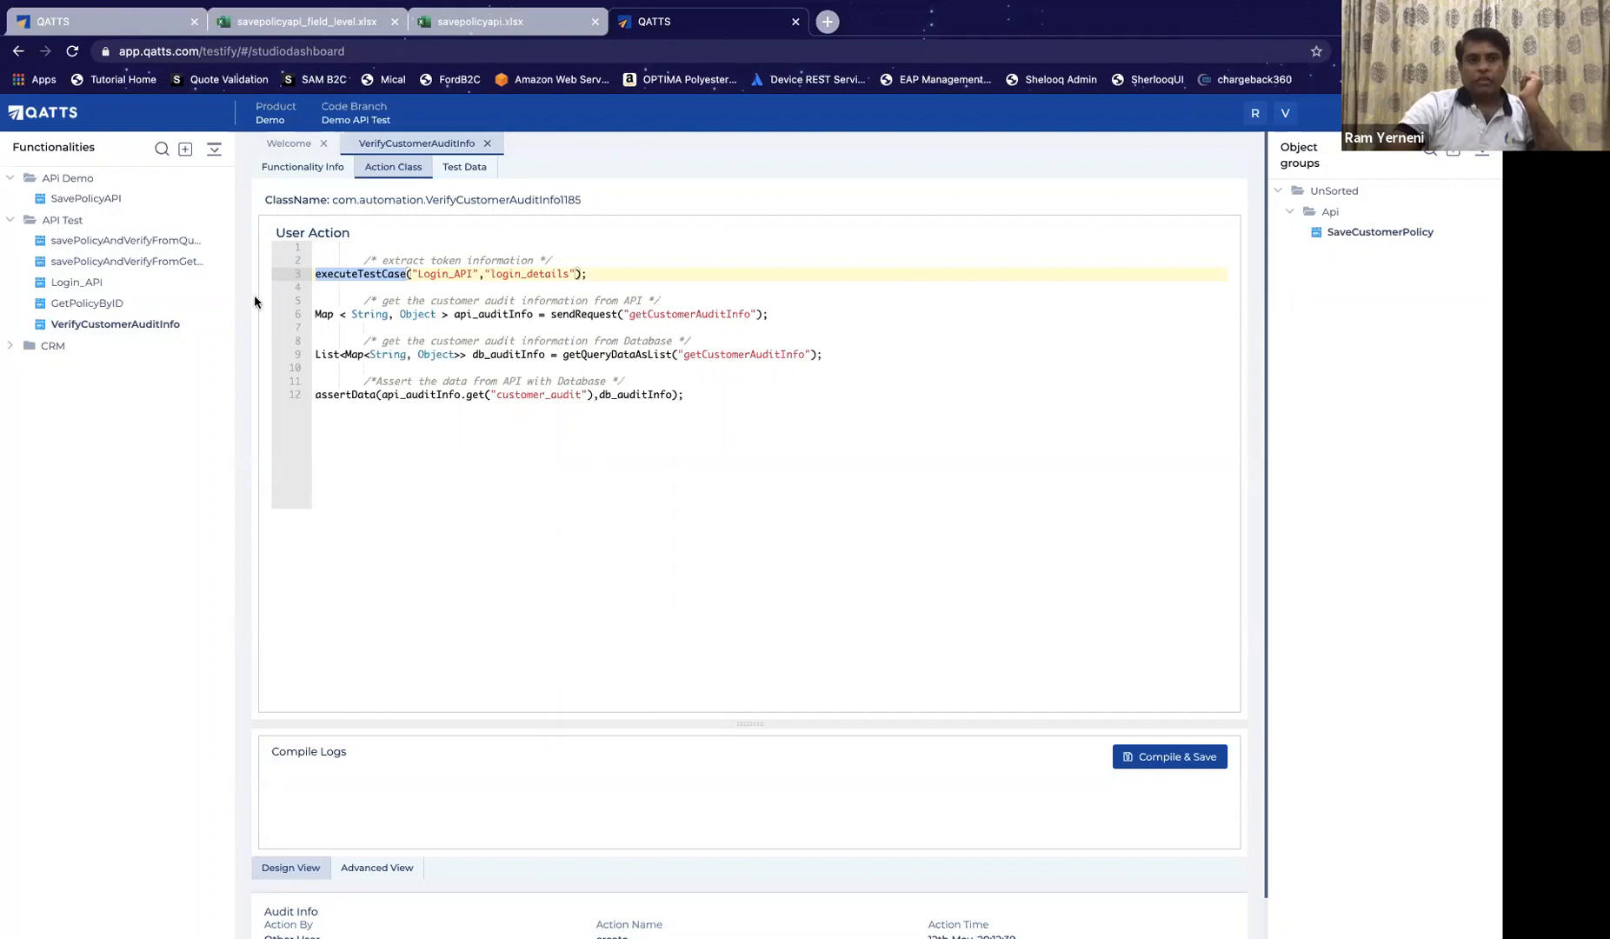
Step: Open Login_API's action class and highlight the sendRequest call and the loginandExtractToken variable on the setCache line
left_click(77, 286)
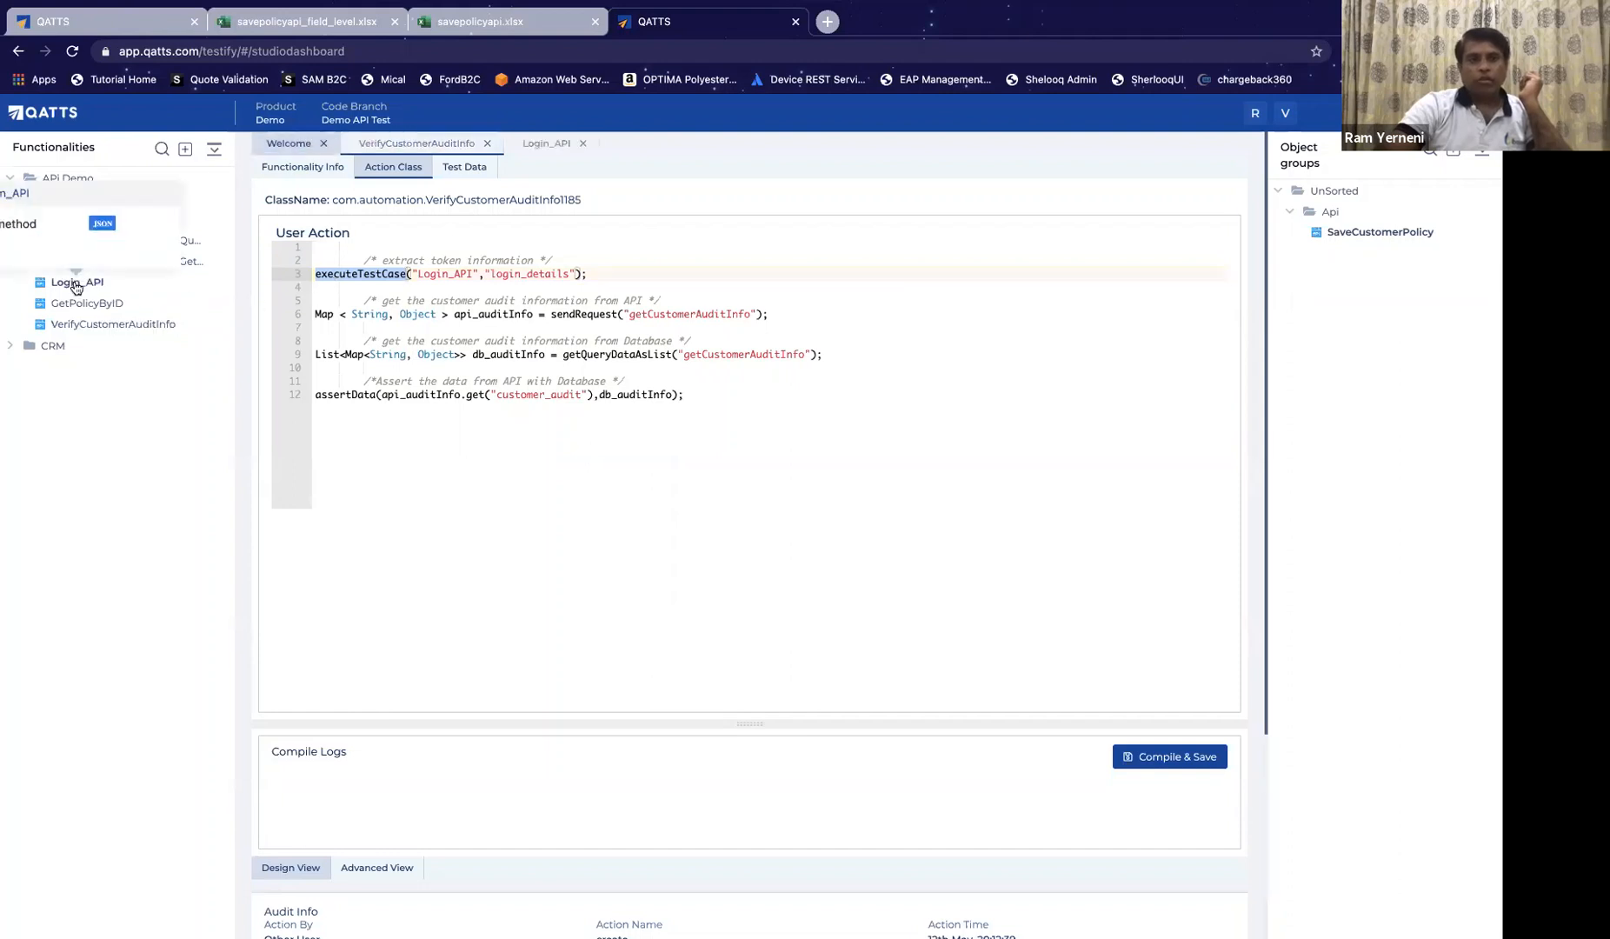
left_click(398, 169)
left_click(560, 344)
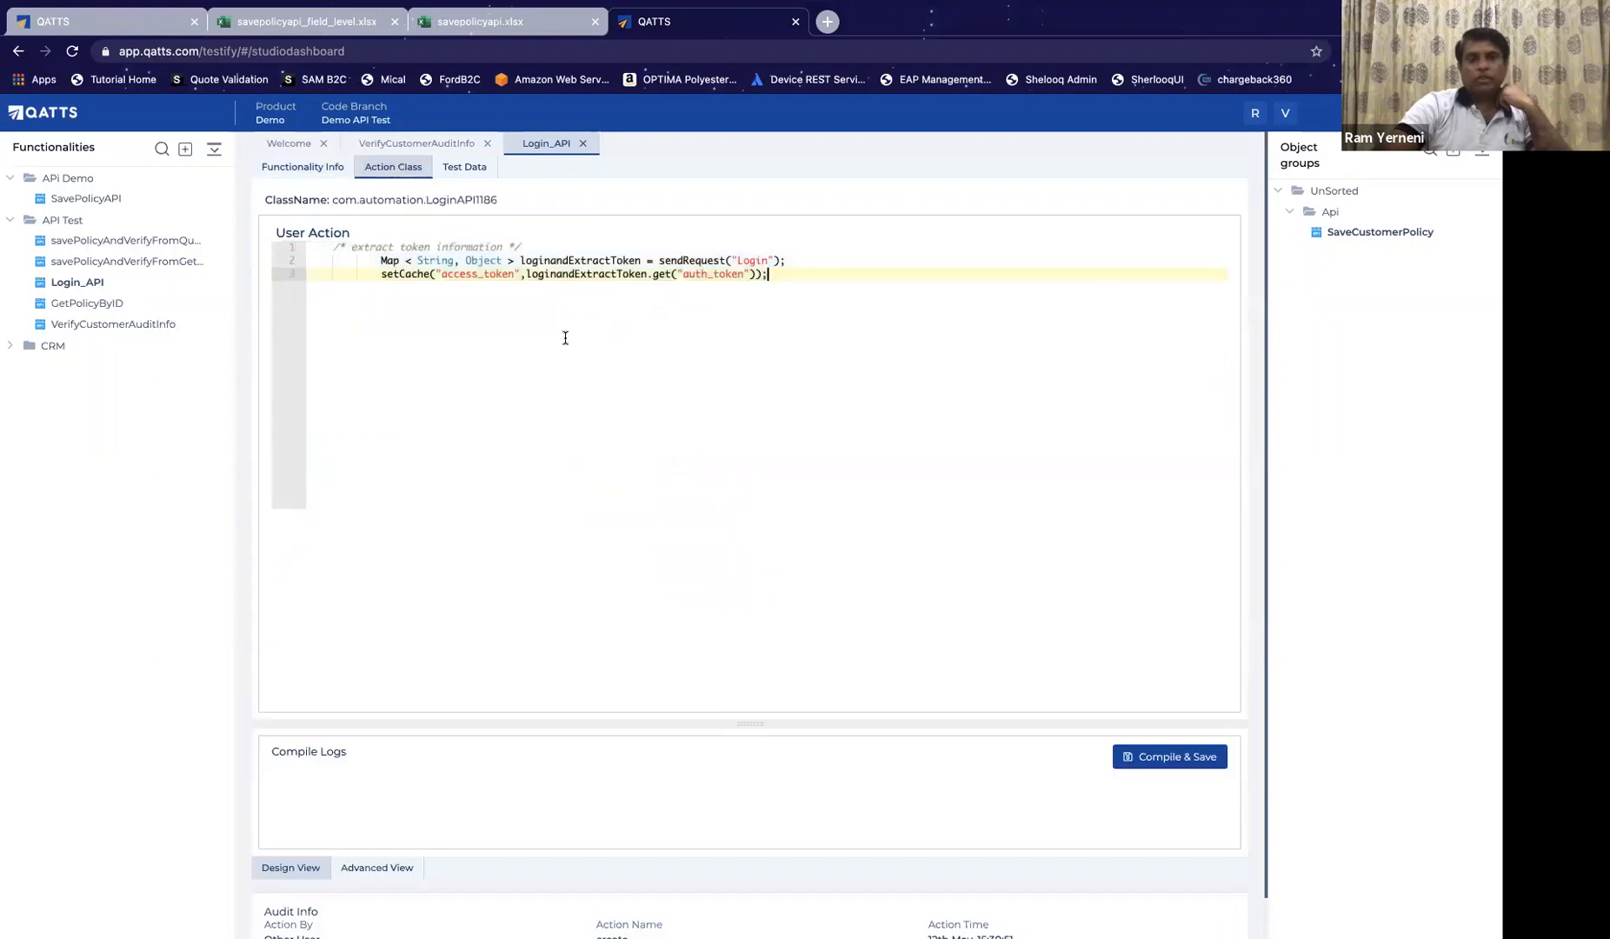
double_click(691, 258)
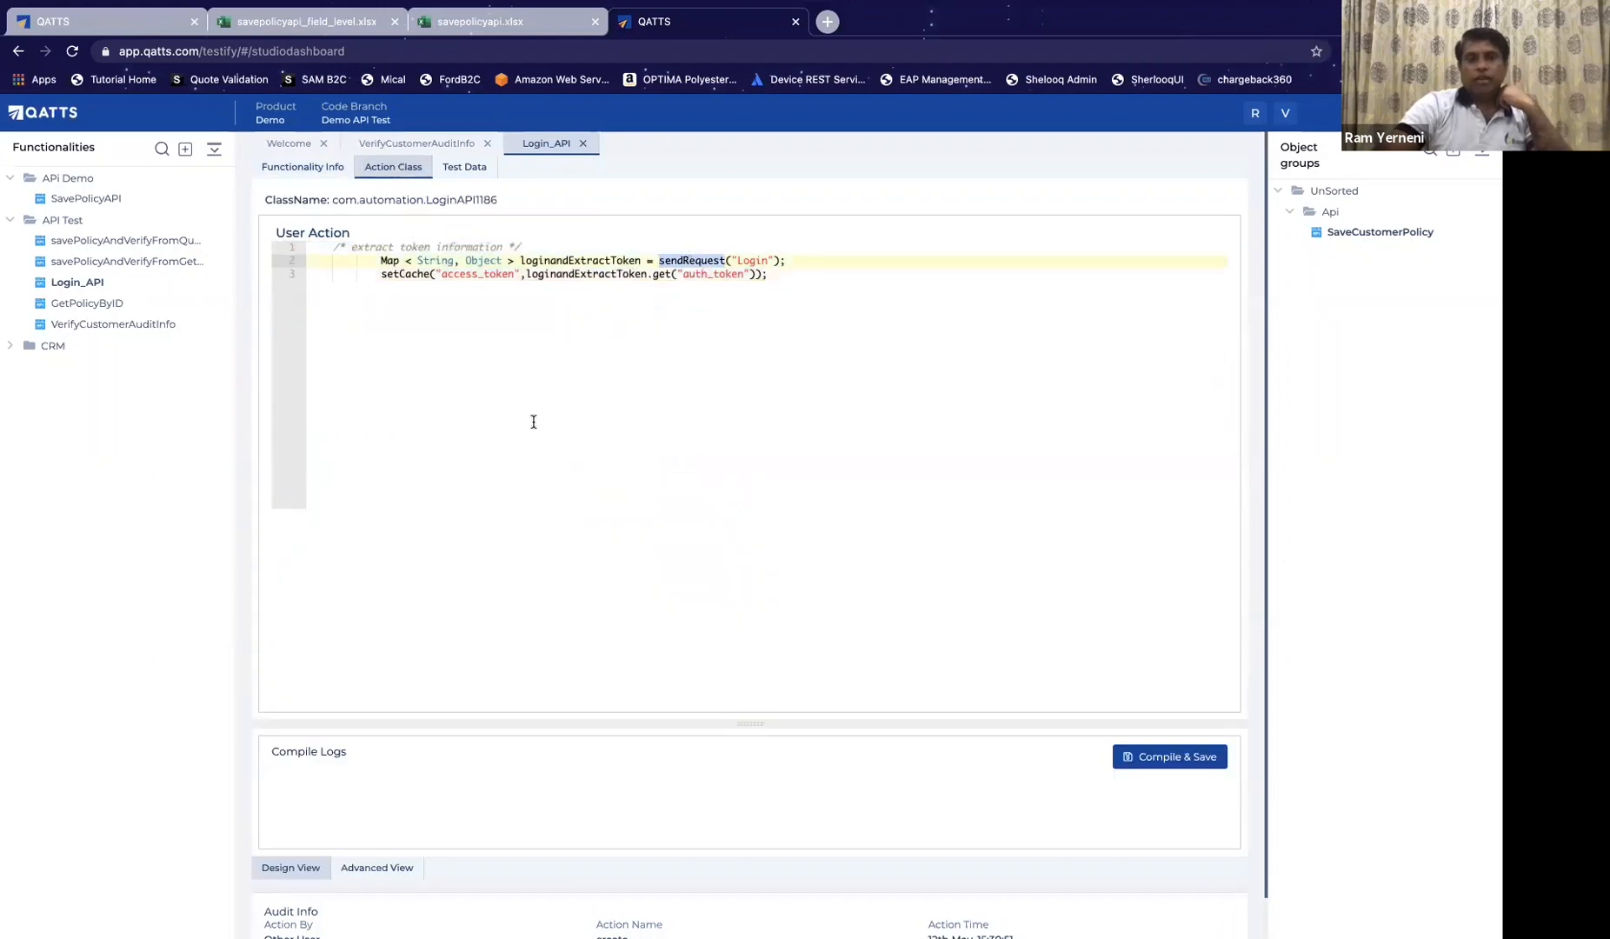
double_click(615, 274)
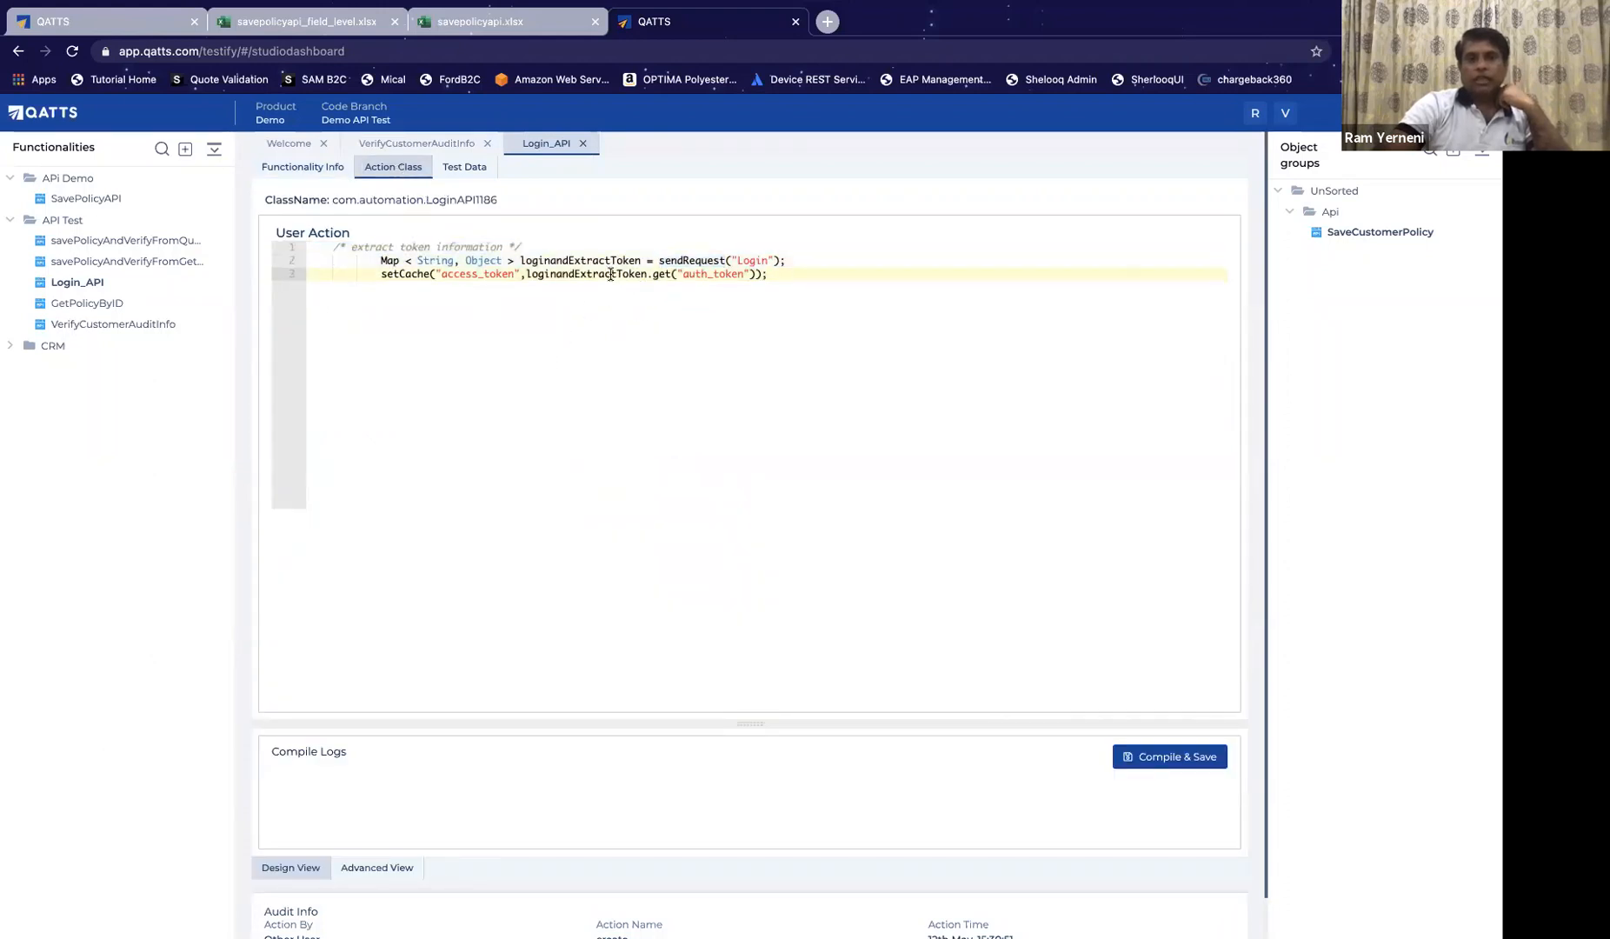
Step: Highlight auth_token and the sendRequest and setCache calls in Login_API, plus the getCustomerAuditInfo request name in VerifyCustomerAuditInfo's action class
double_click(726, 275)
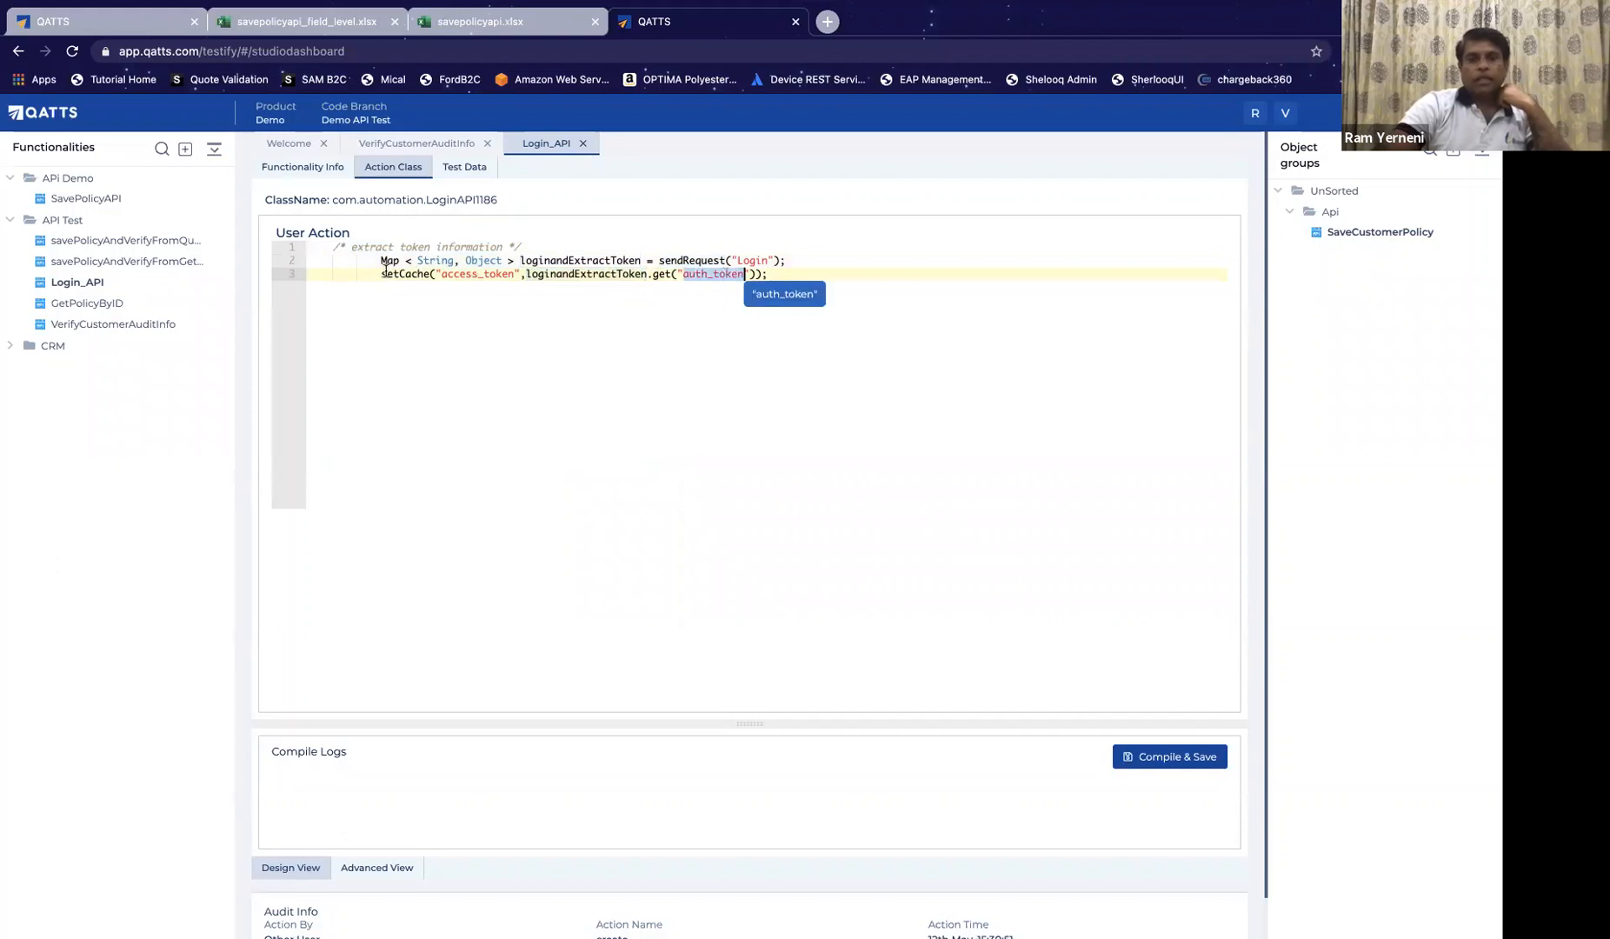
left_click_drag(380, 274, 769, 275)
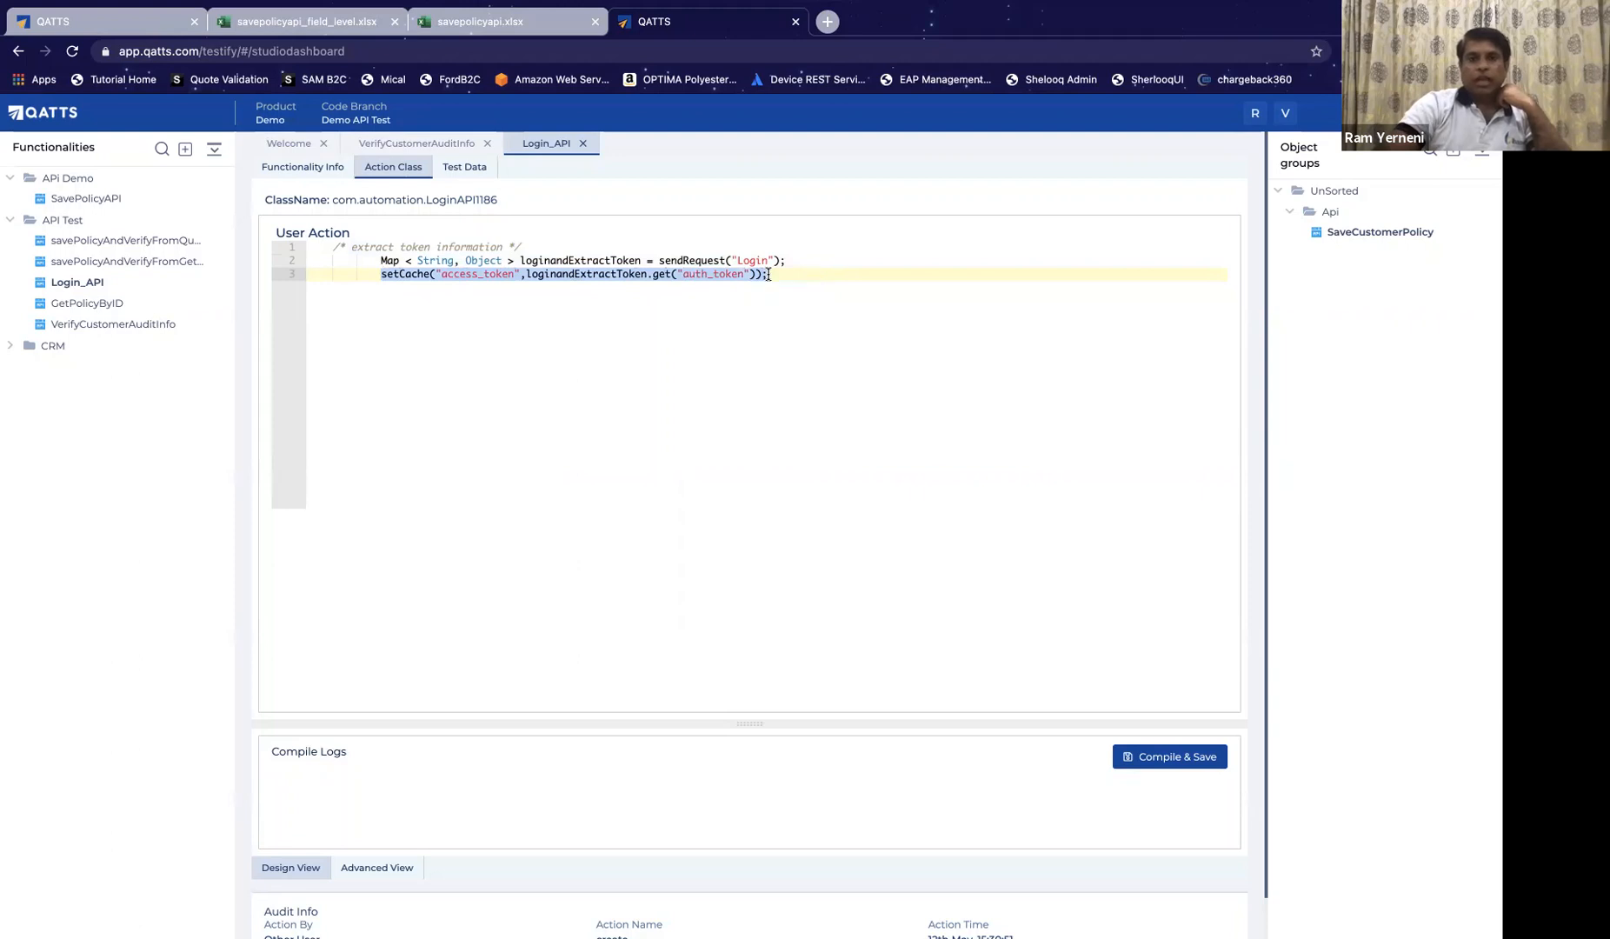
left_click(679, 369)
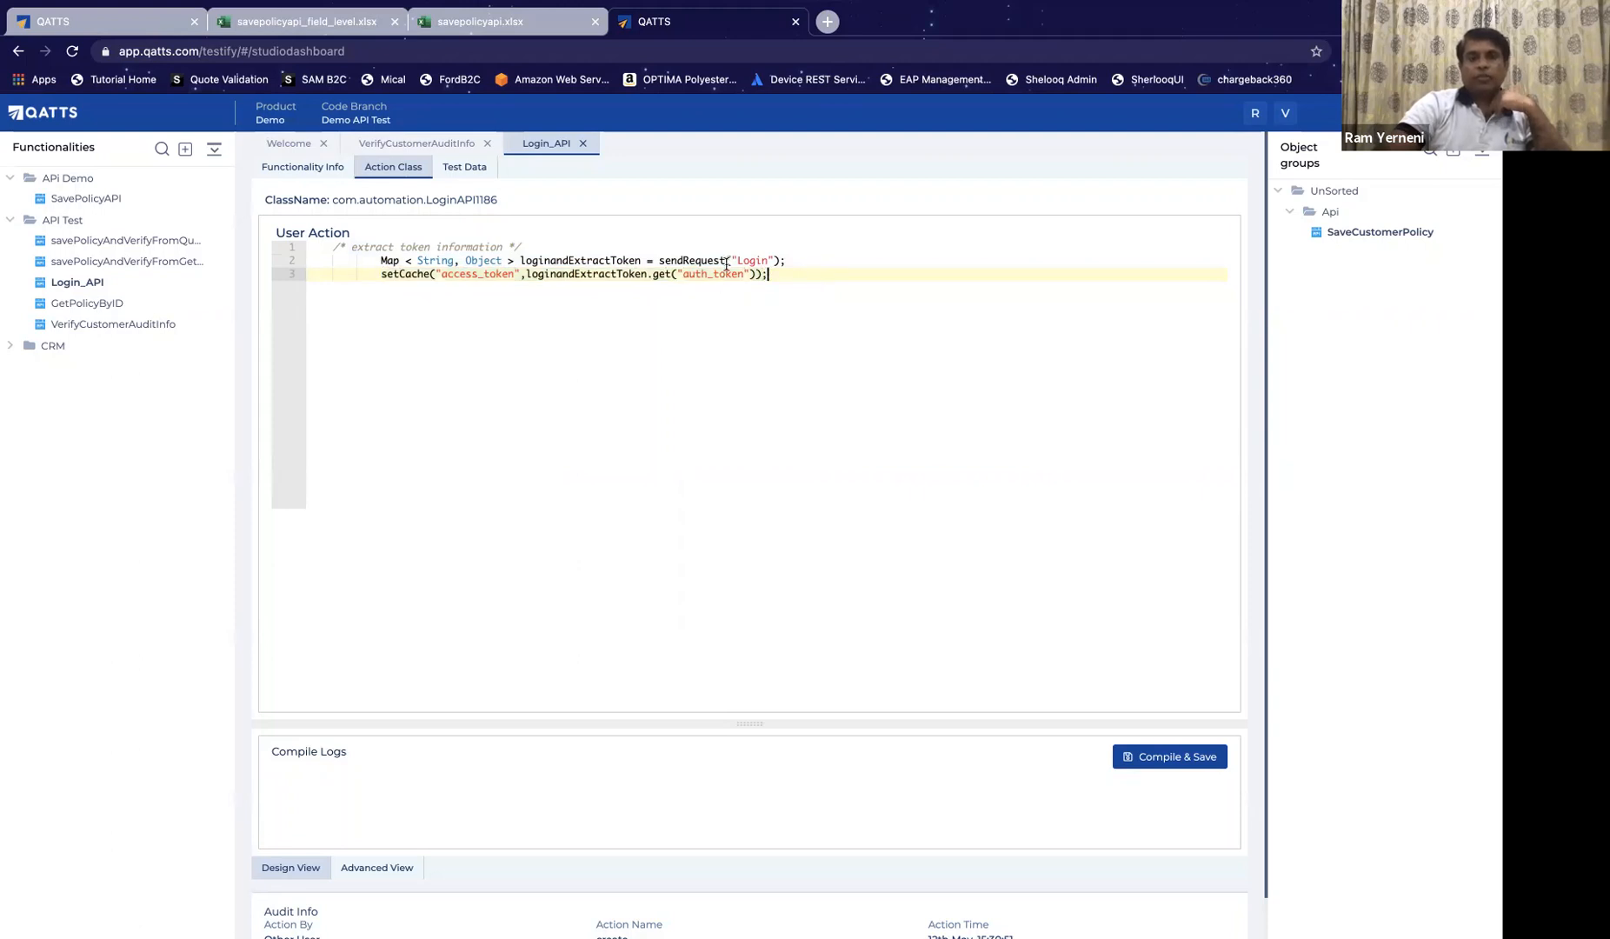
double_click(674, 261)
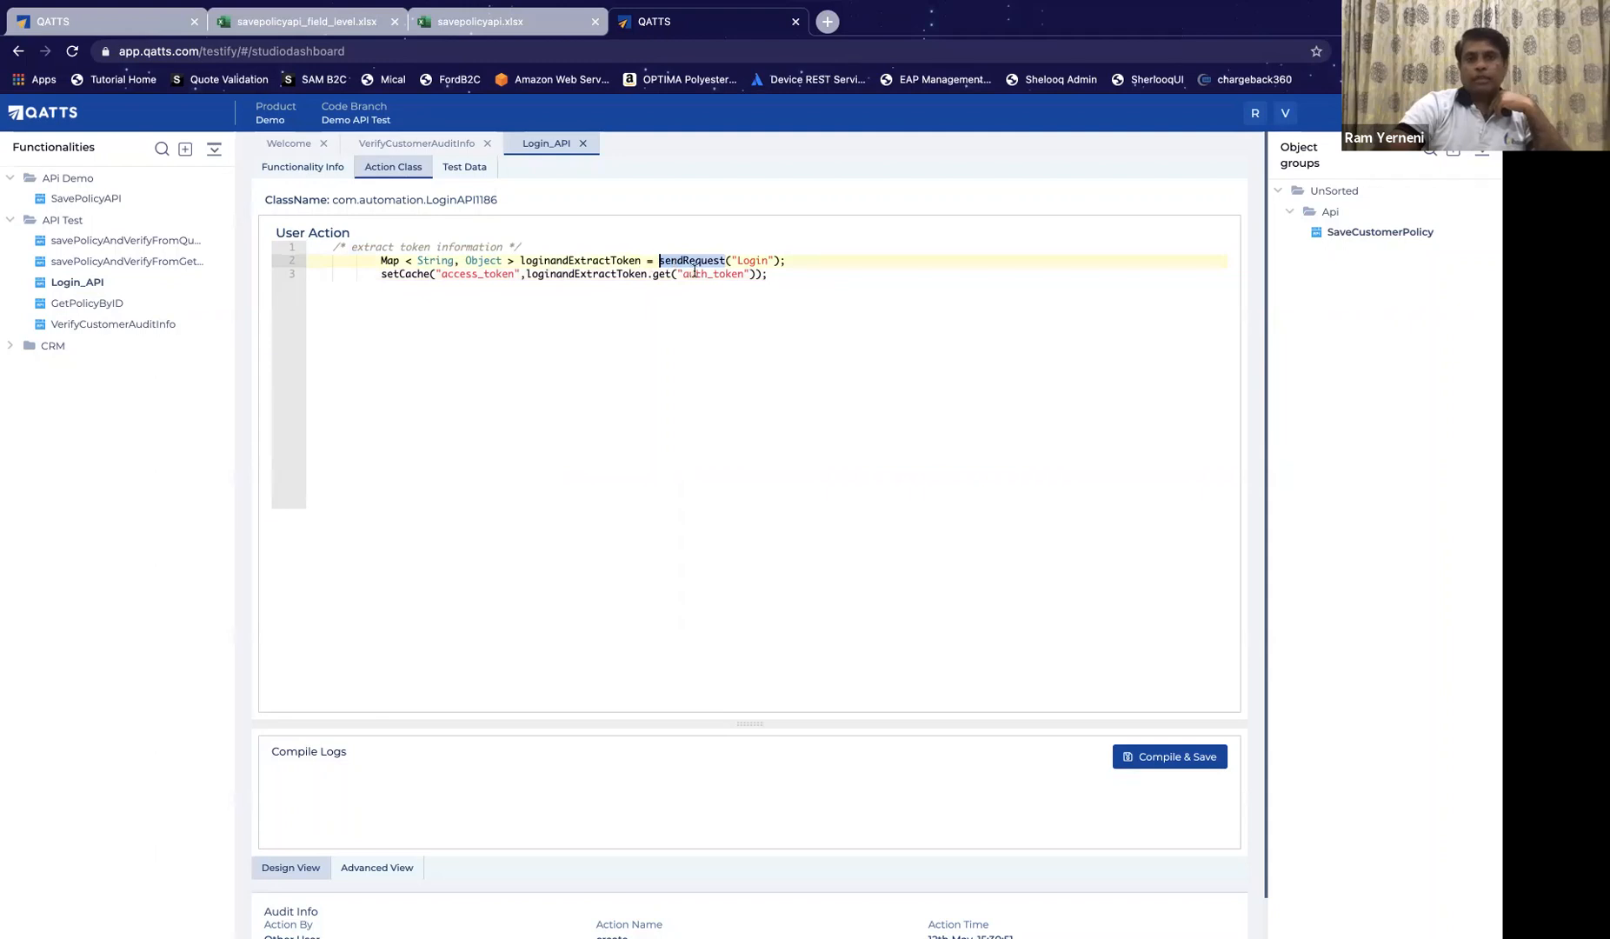
double_click(695, 273)
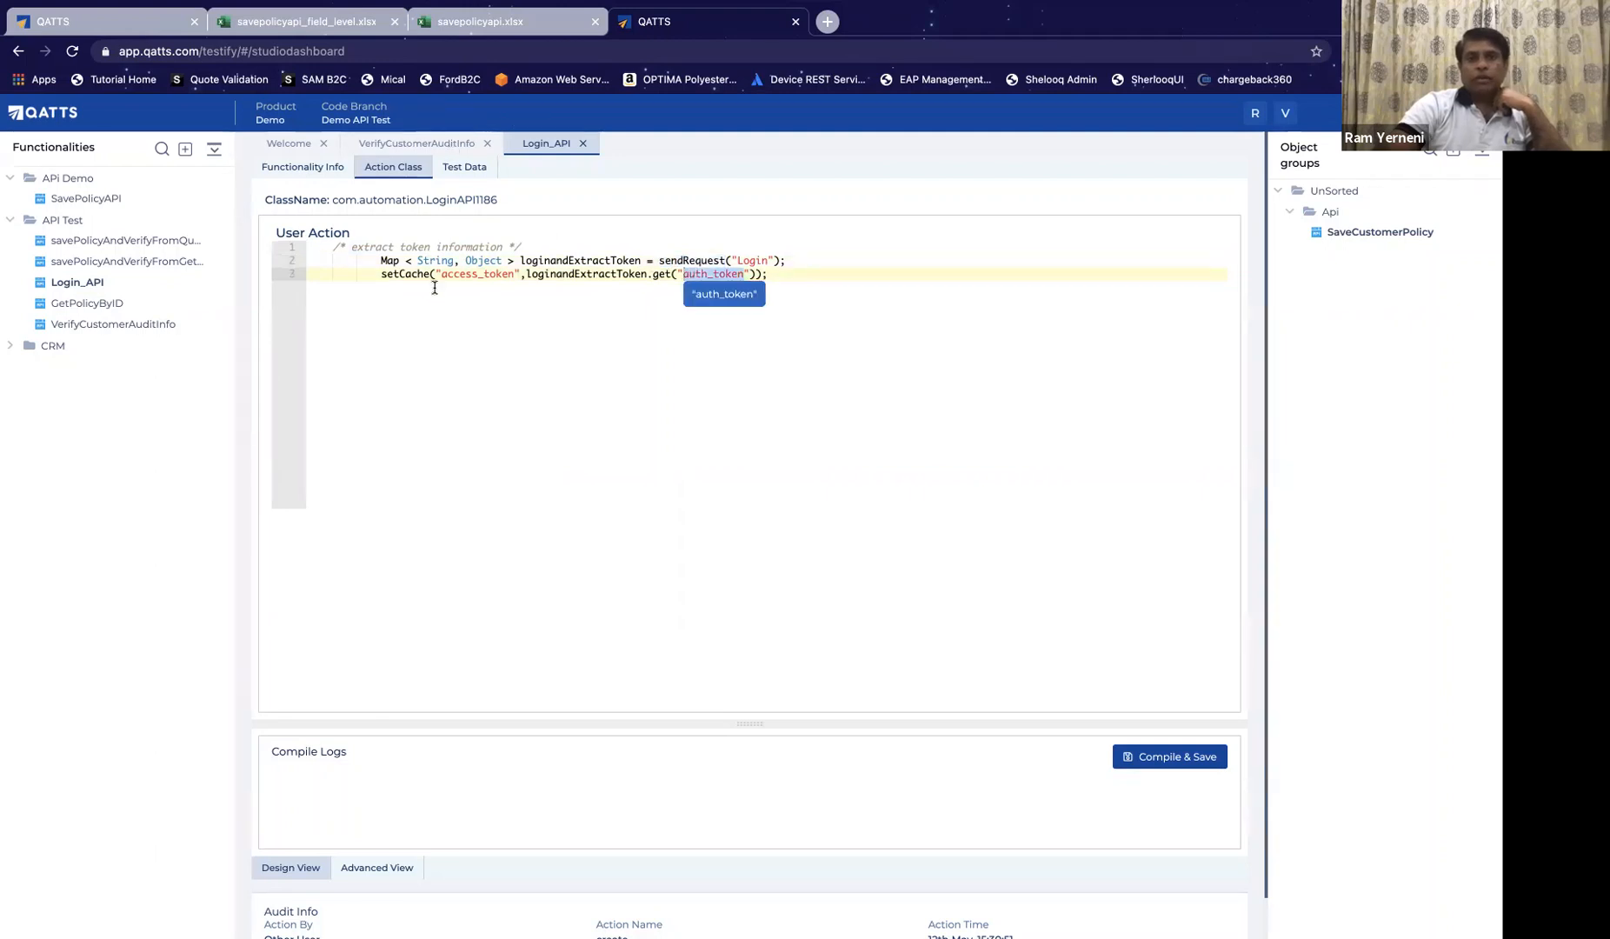
double_click(406, 272)
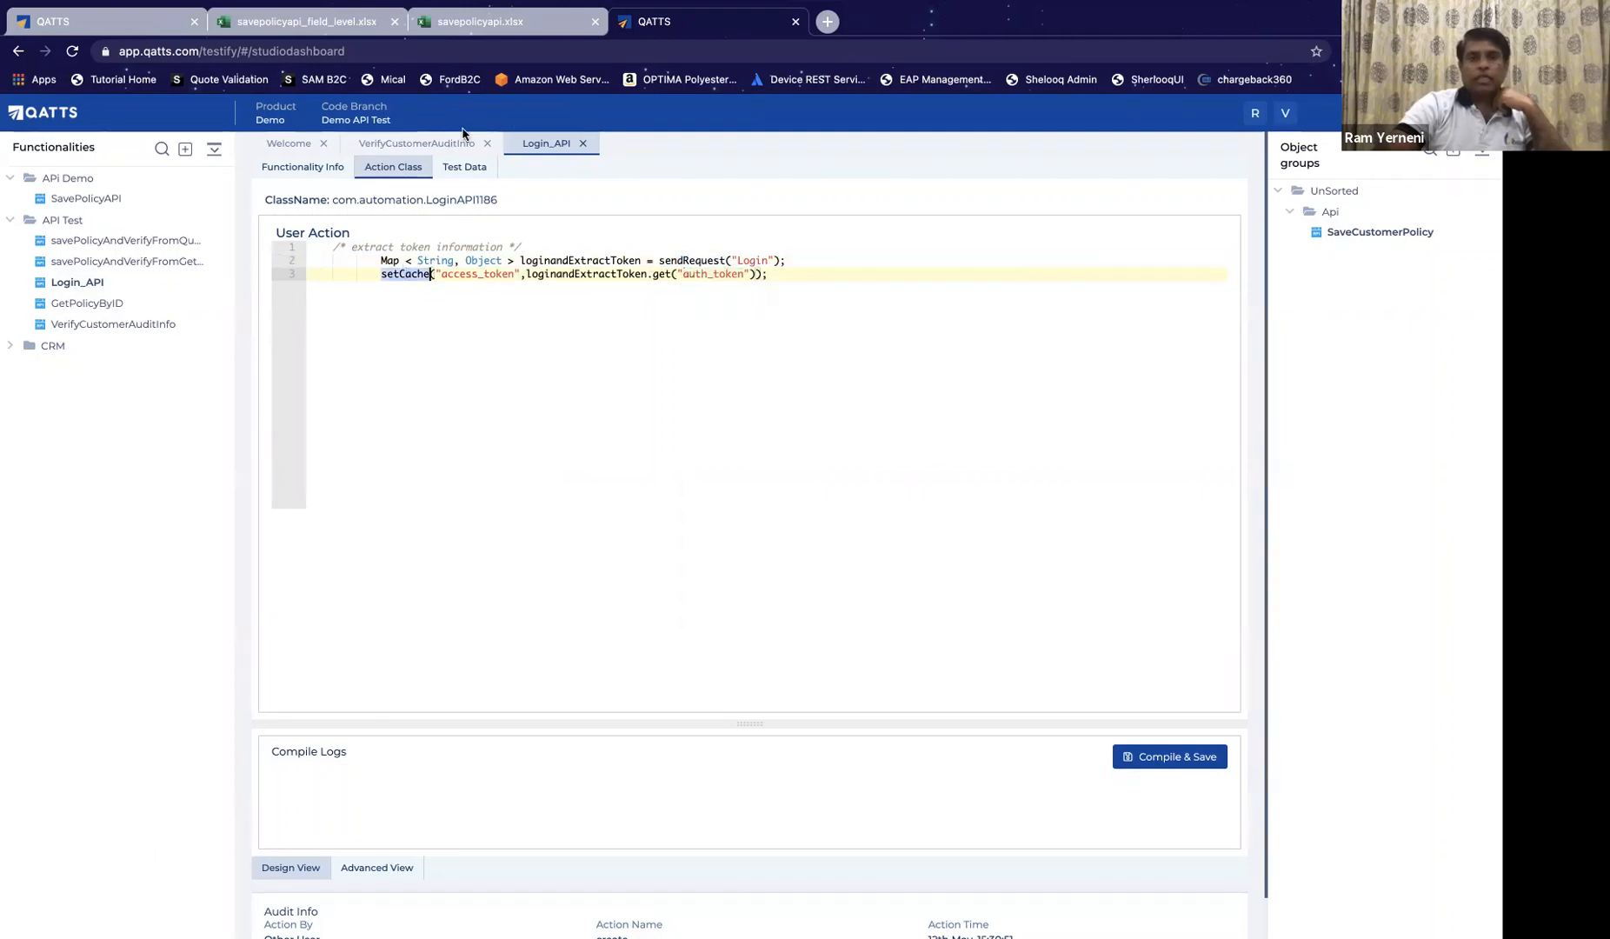
left_click(448, 151)
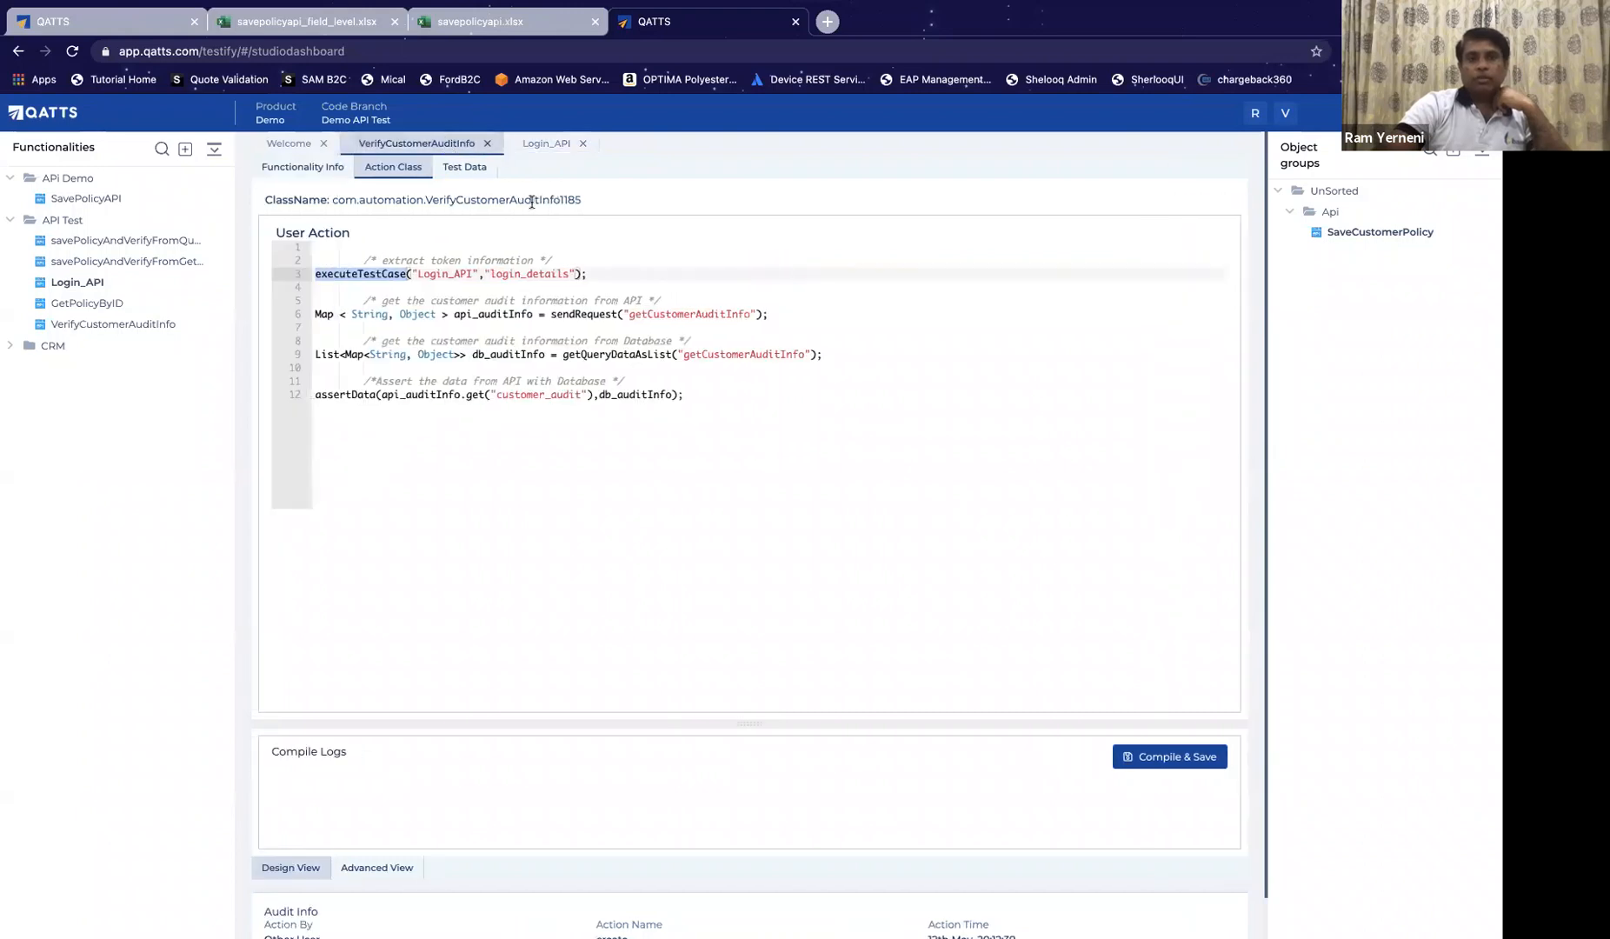
double_click(690, 313)
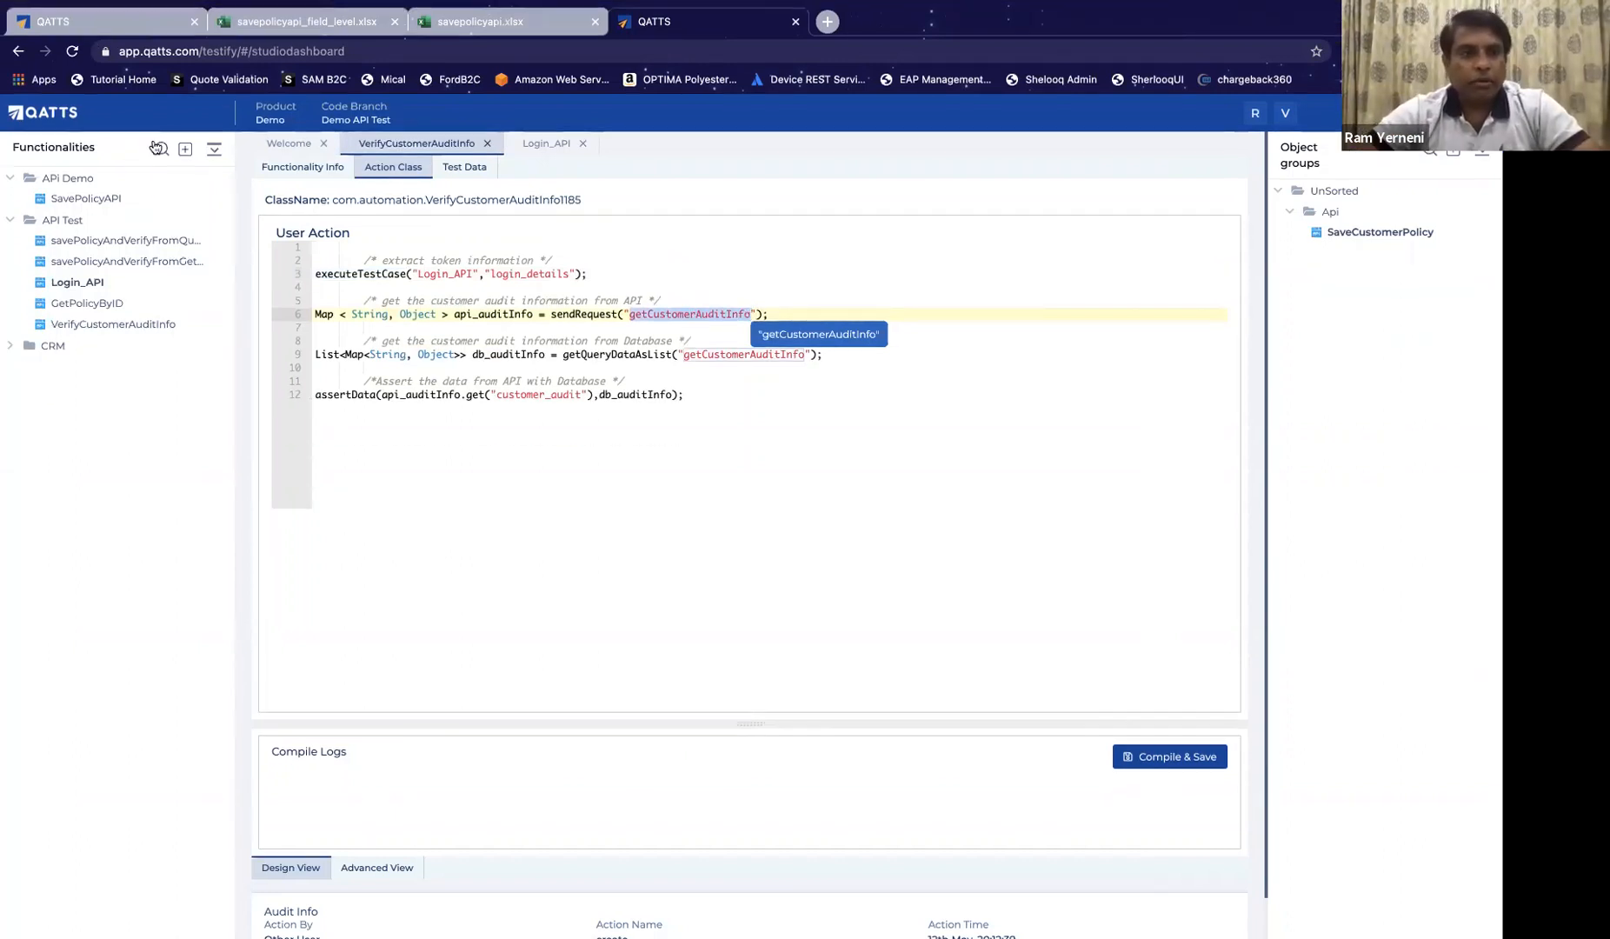
left_click(119, 24)
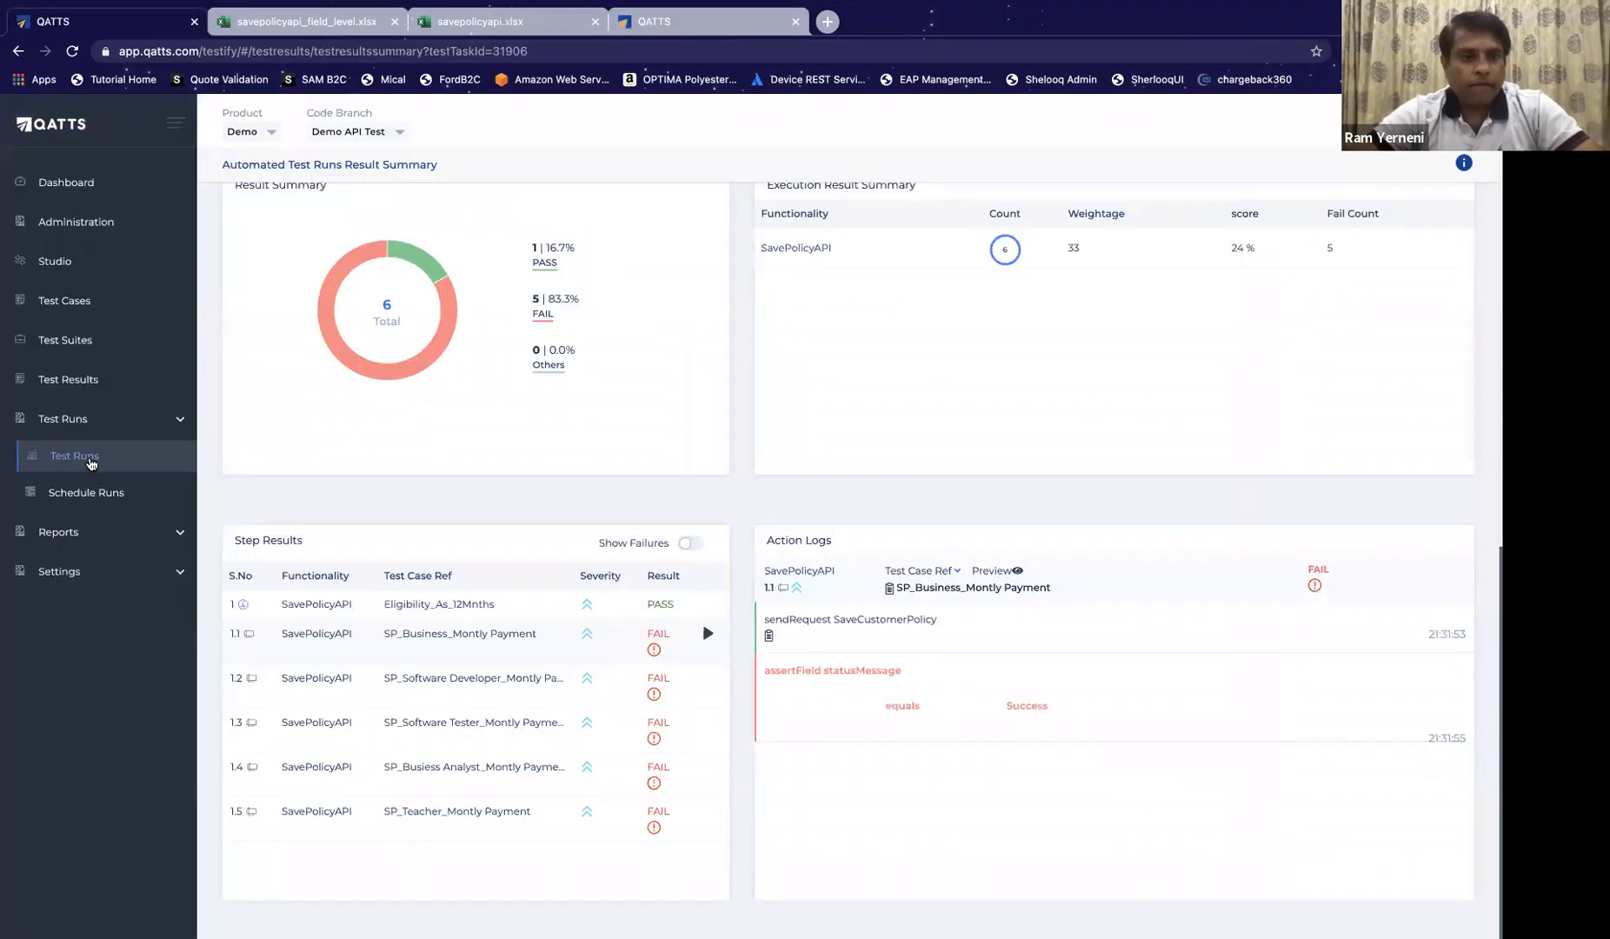
left_click(91, 463)
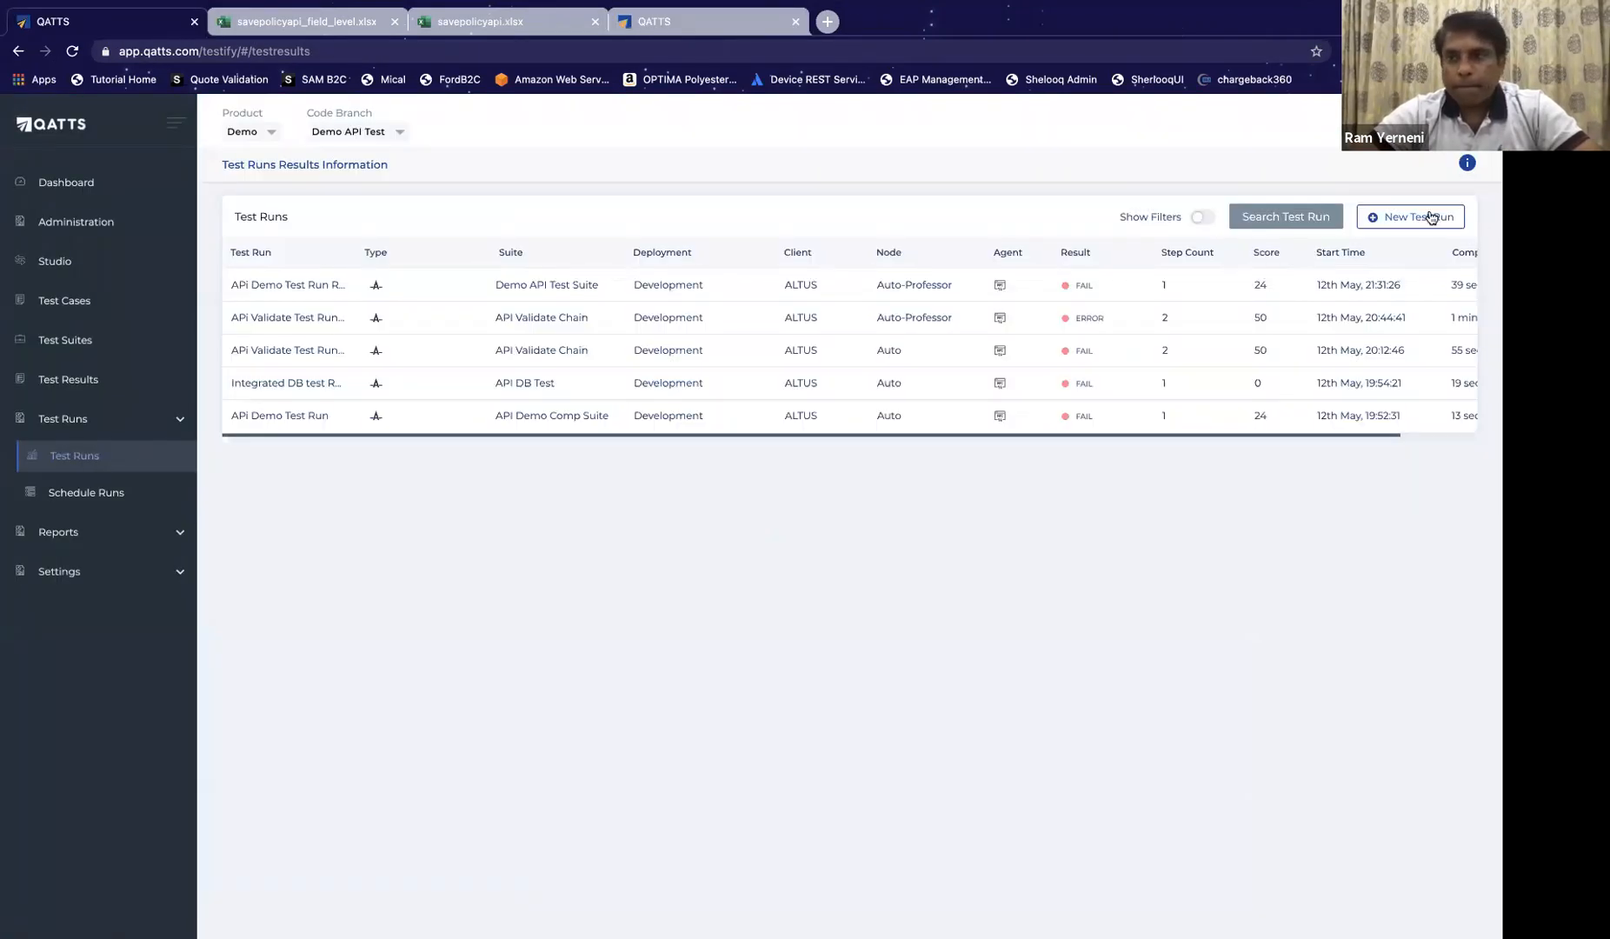
left_click(1430, 218)
left_click(1417, 248)
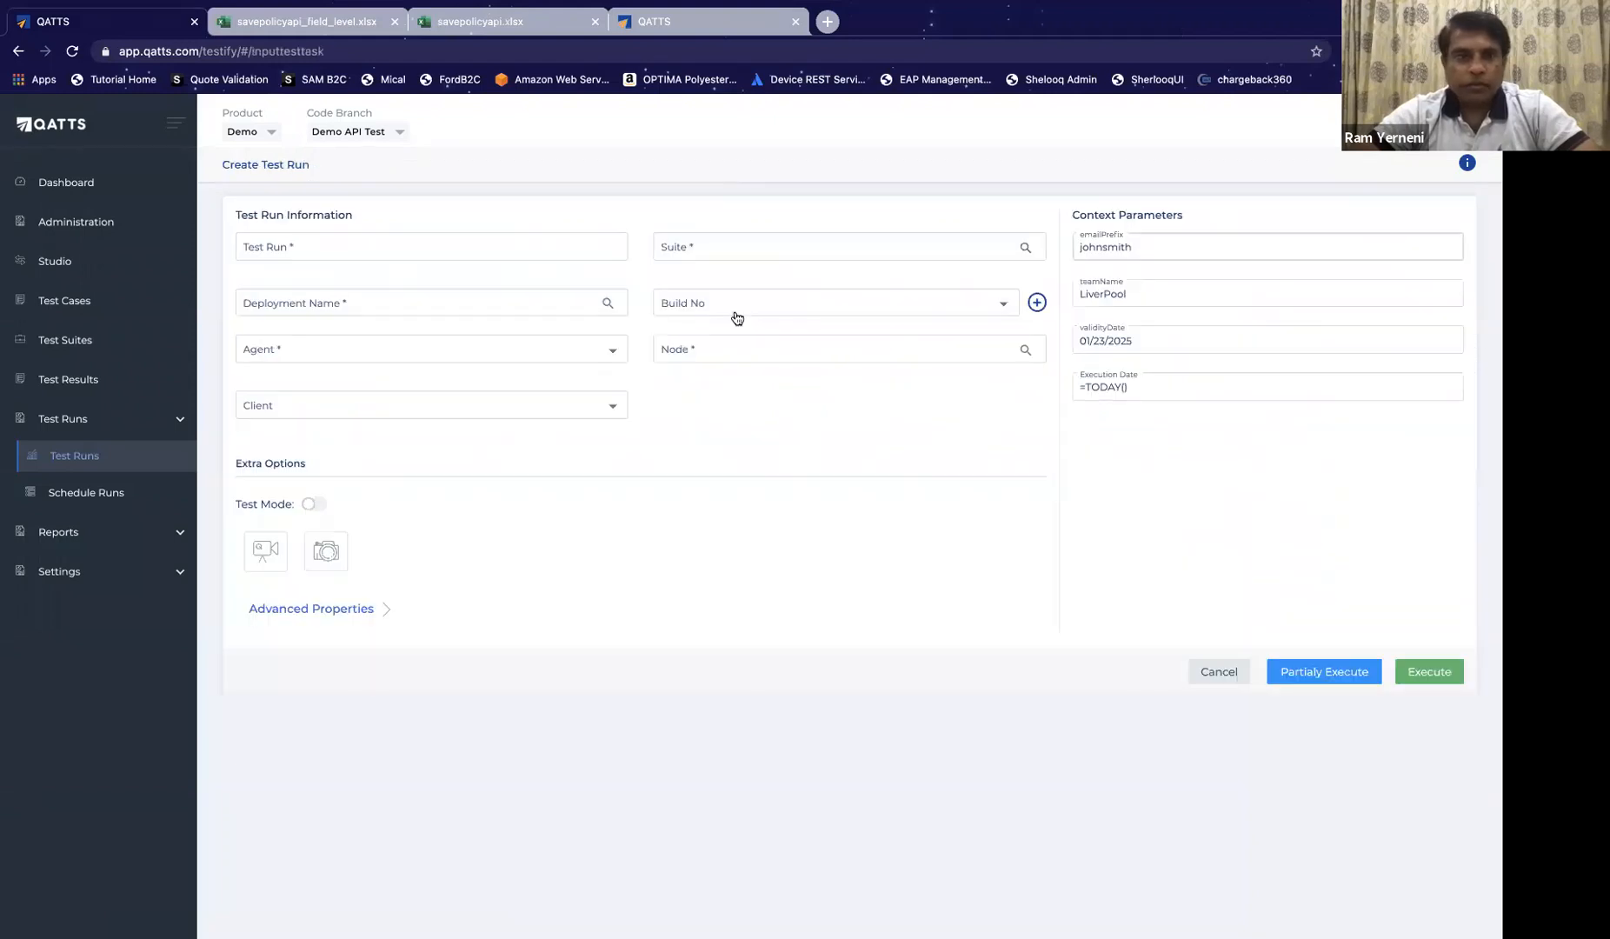
left_click(557, 246)
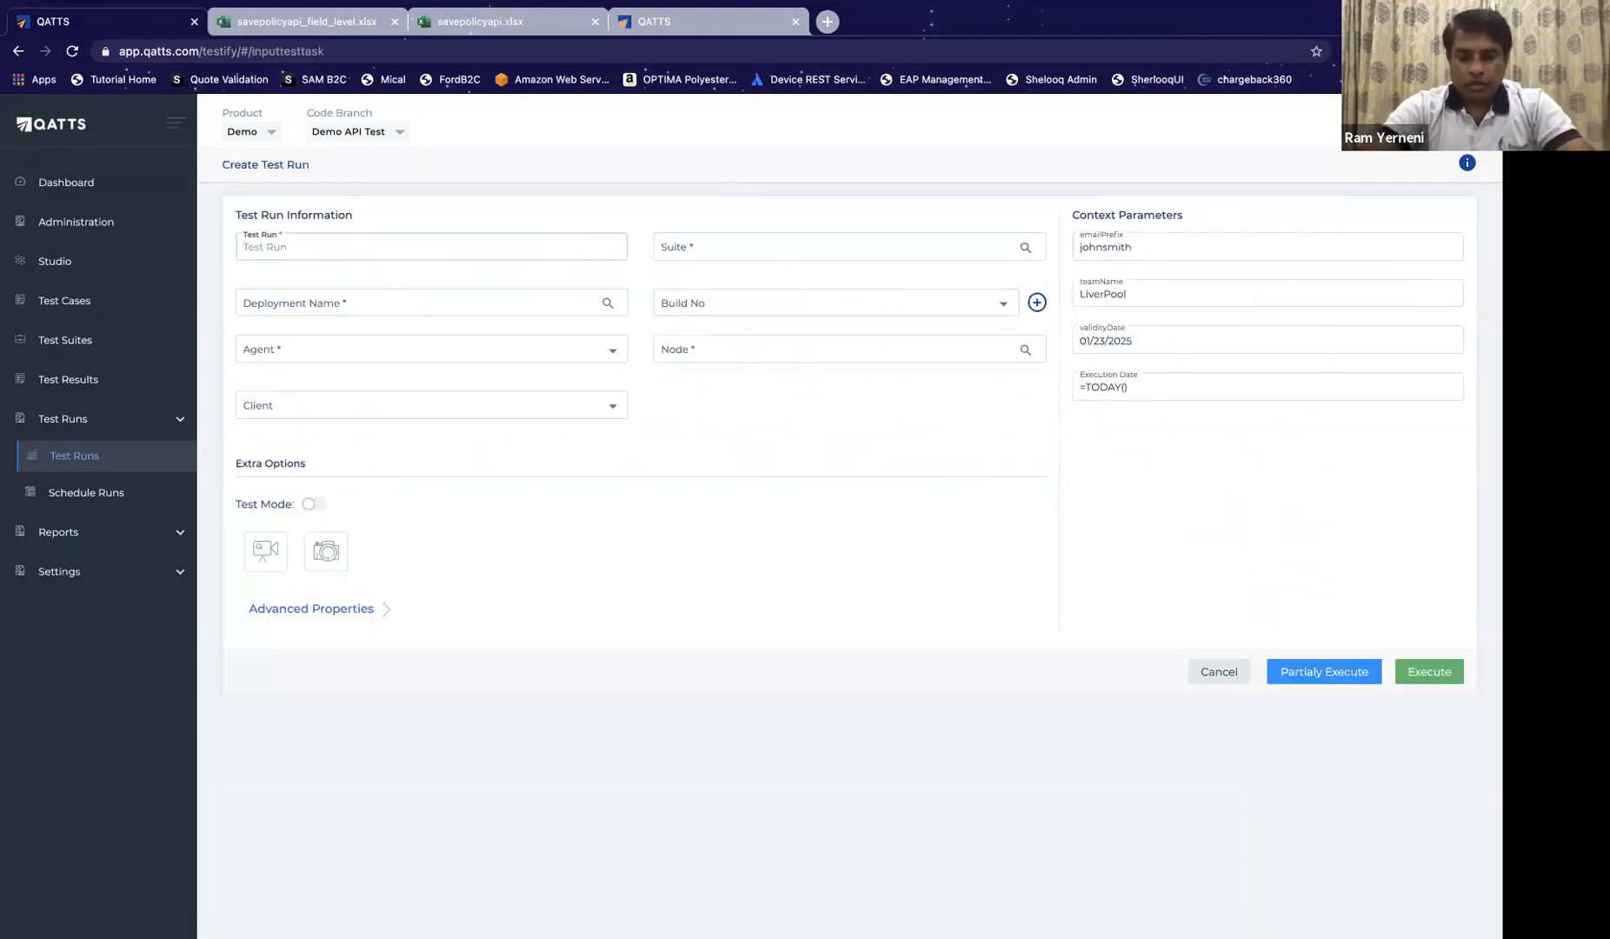
type("APi Ca")
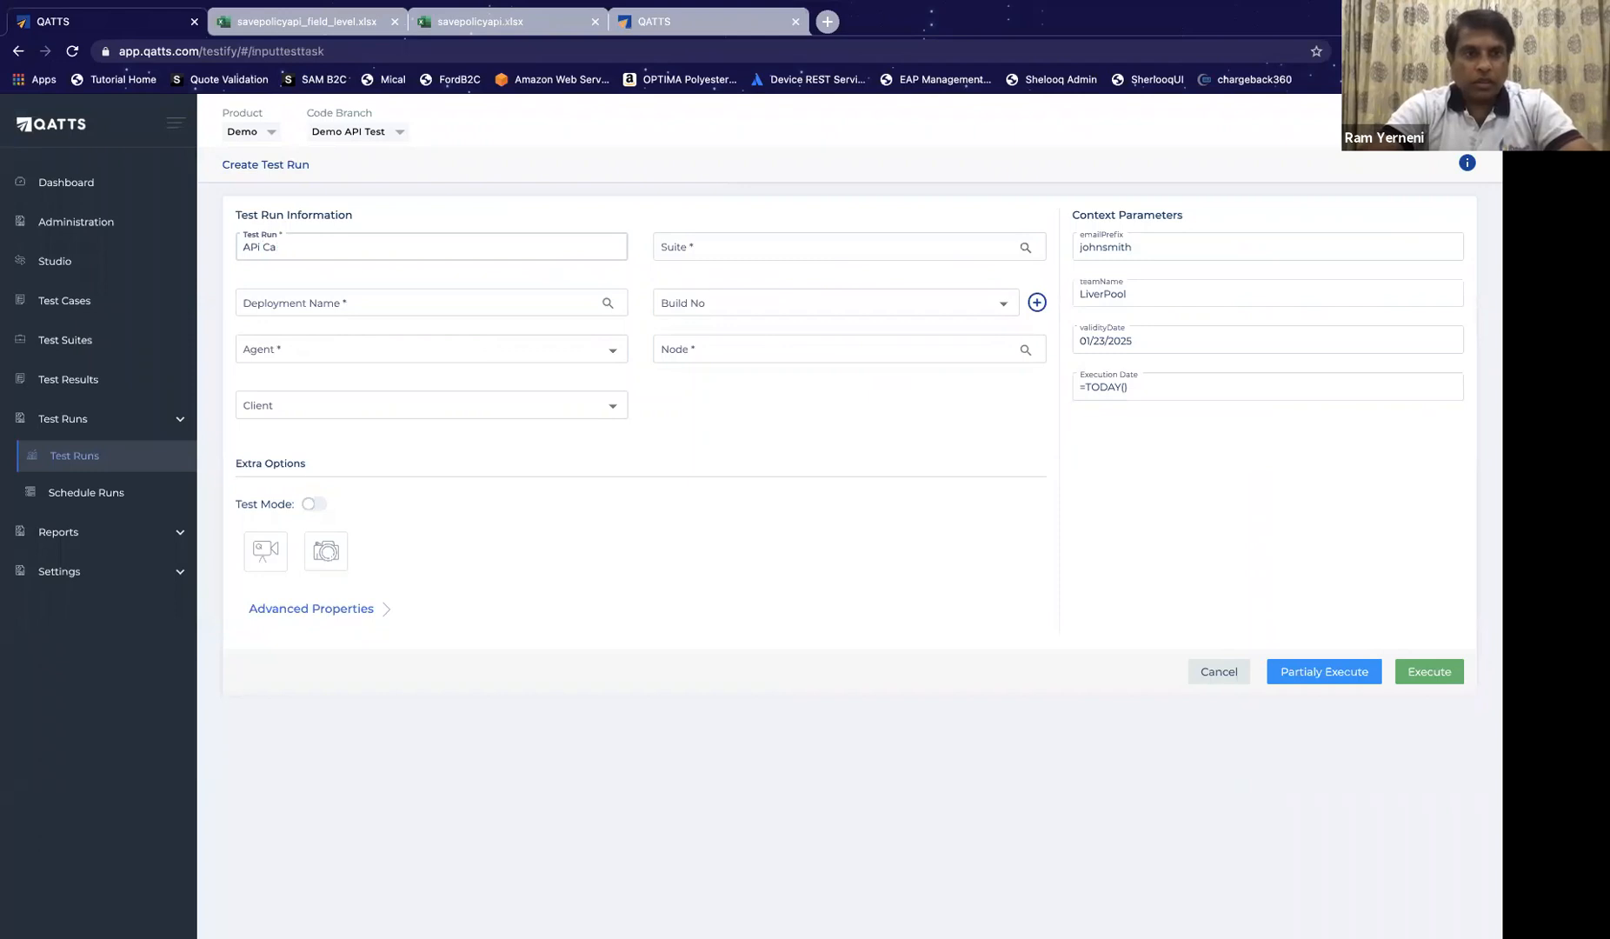
key("BackSpace")
type("hain Demo")
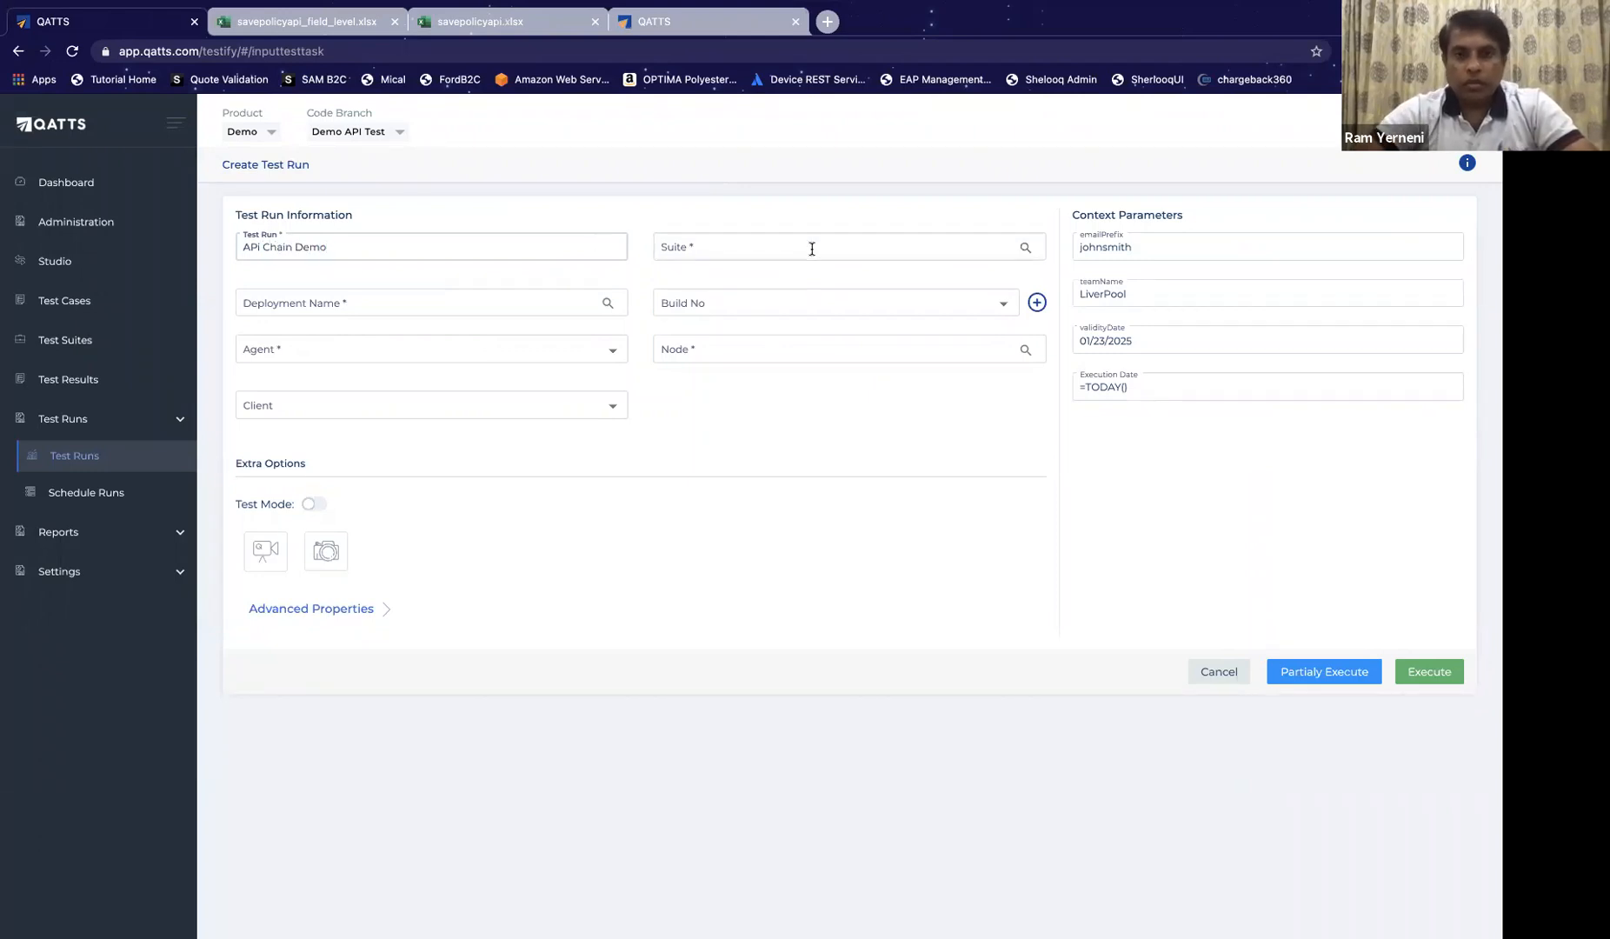
left_click(812, 248)
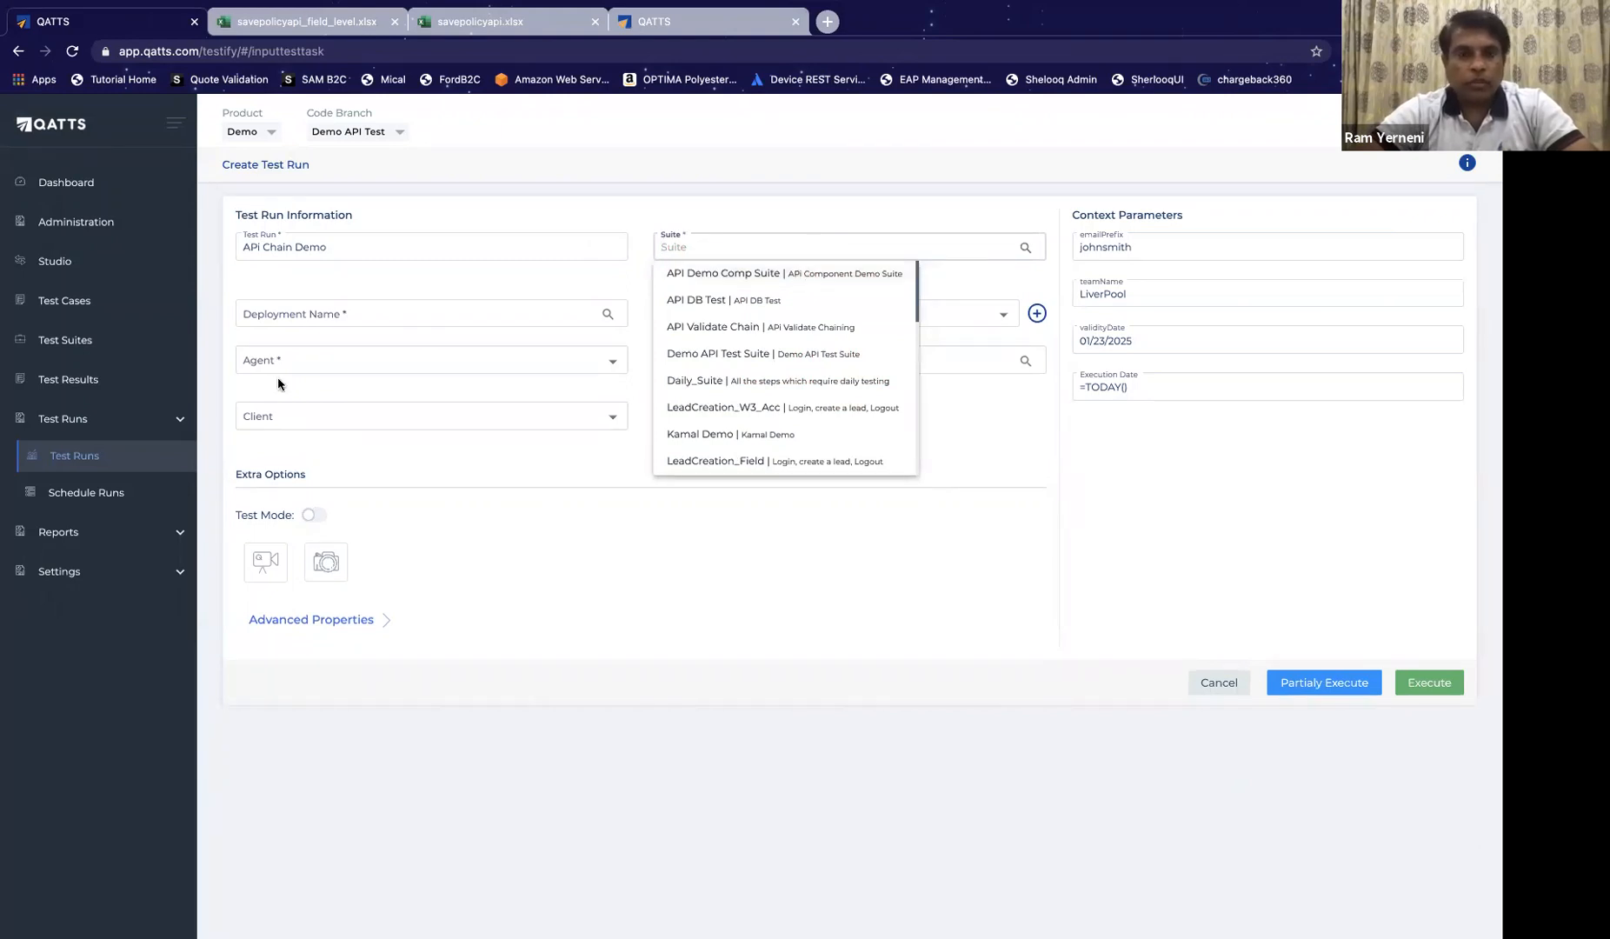
Step: Open the API Validate Chain test suite and compare its functionality step with VerifyCustomerAuditInfo's action class in the studio
left_click(78, 341)
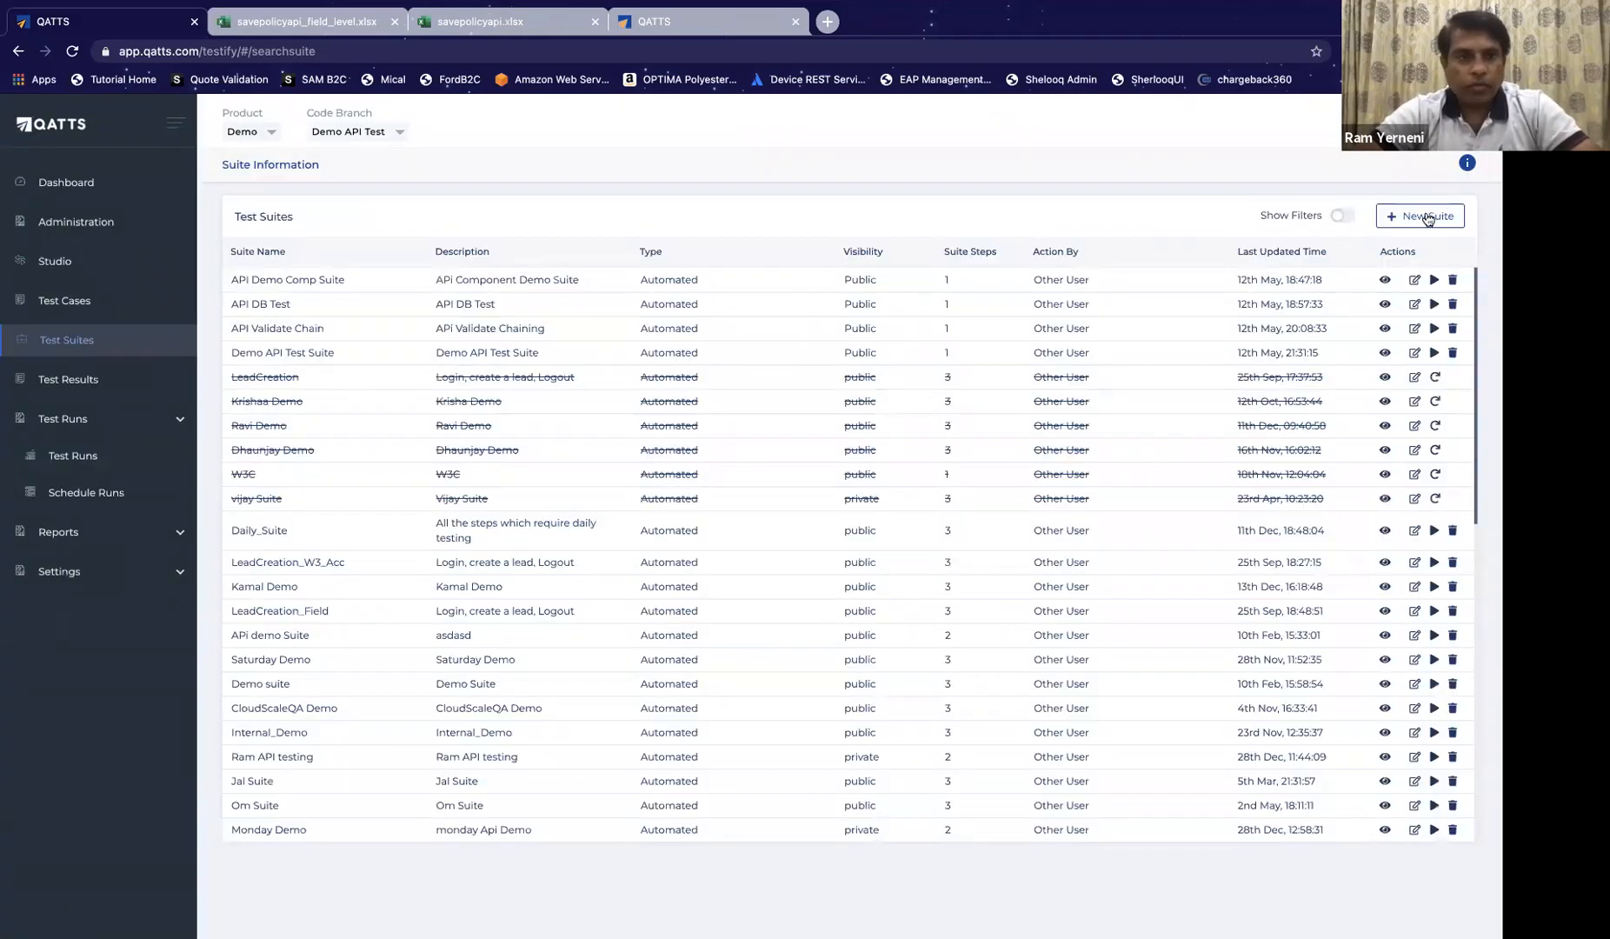
left_click(284, 335)
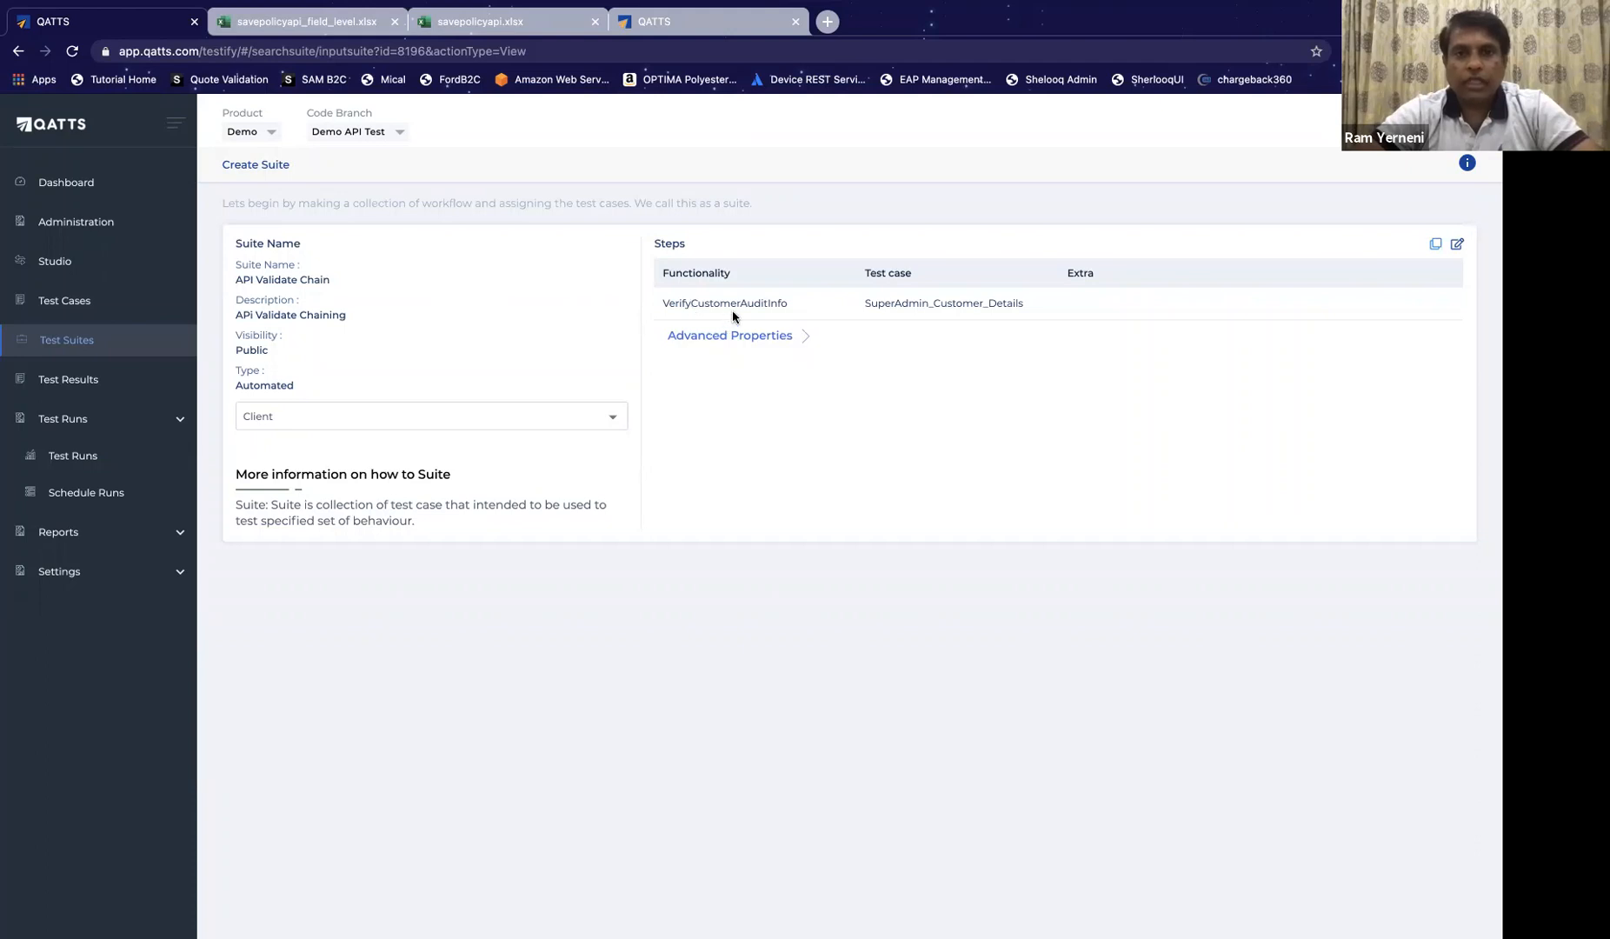
left_click(704, 22)
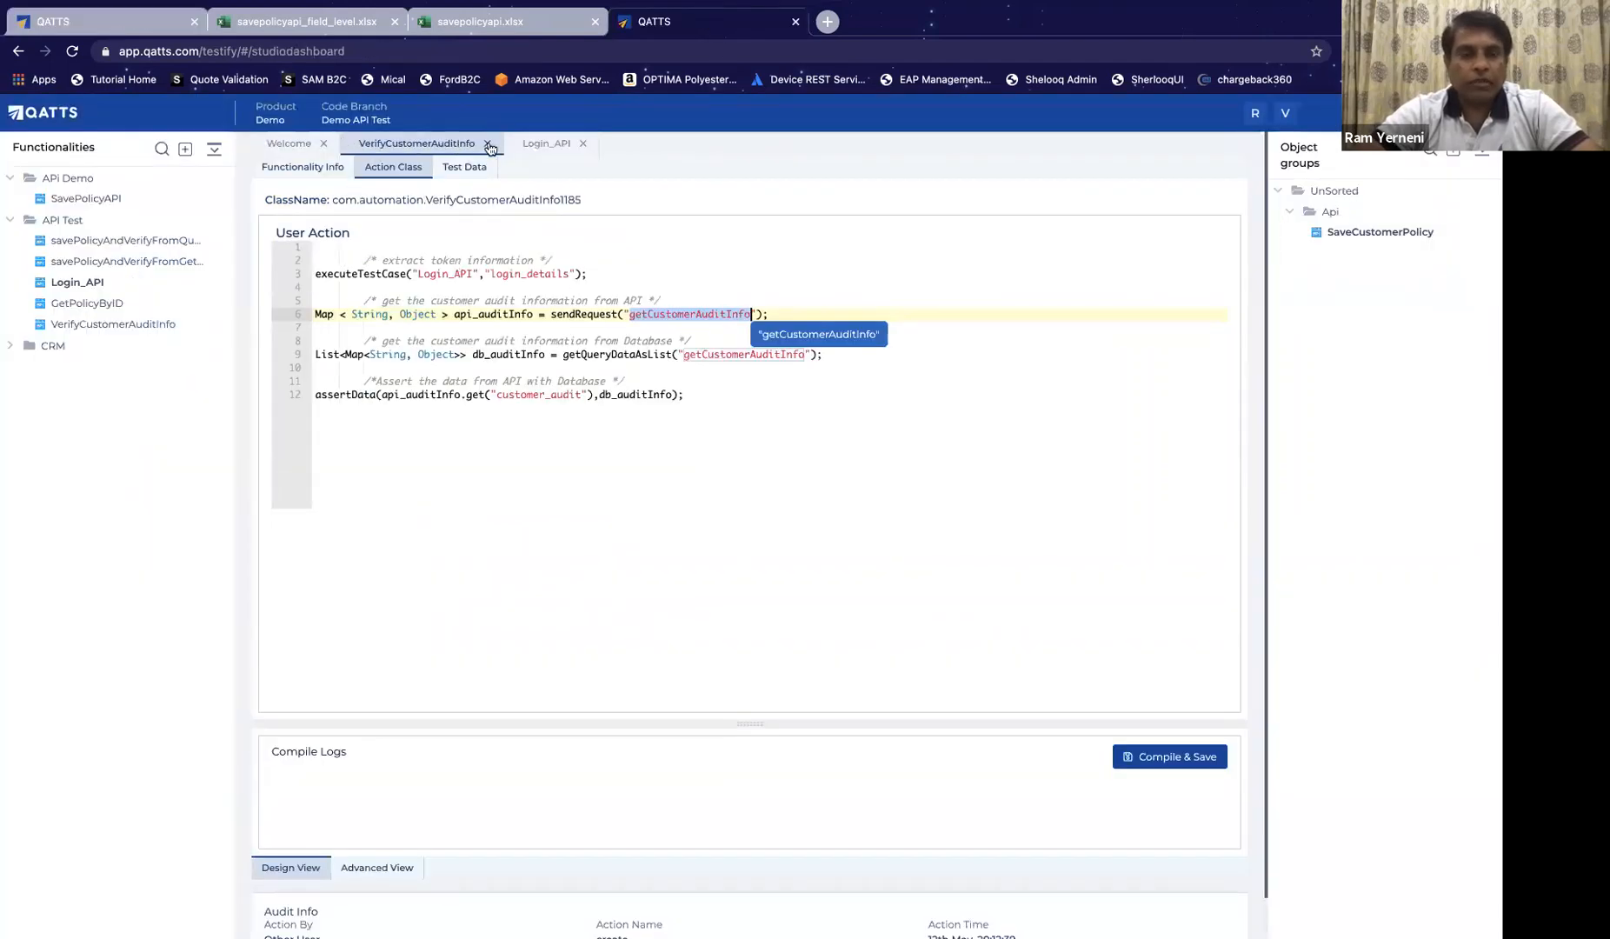
left_click(125, 32)
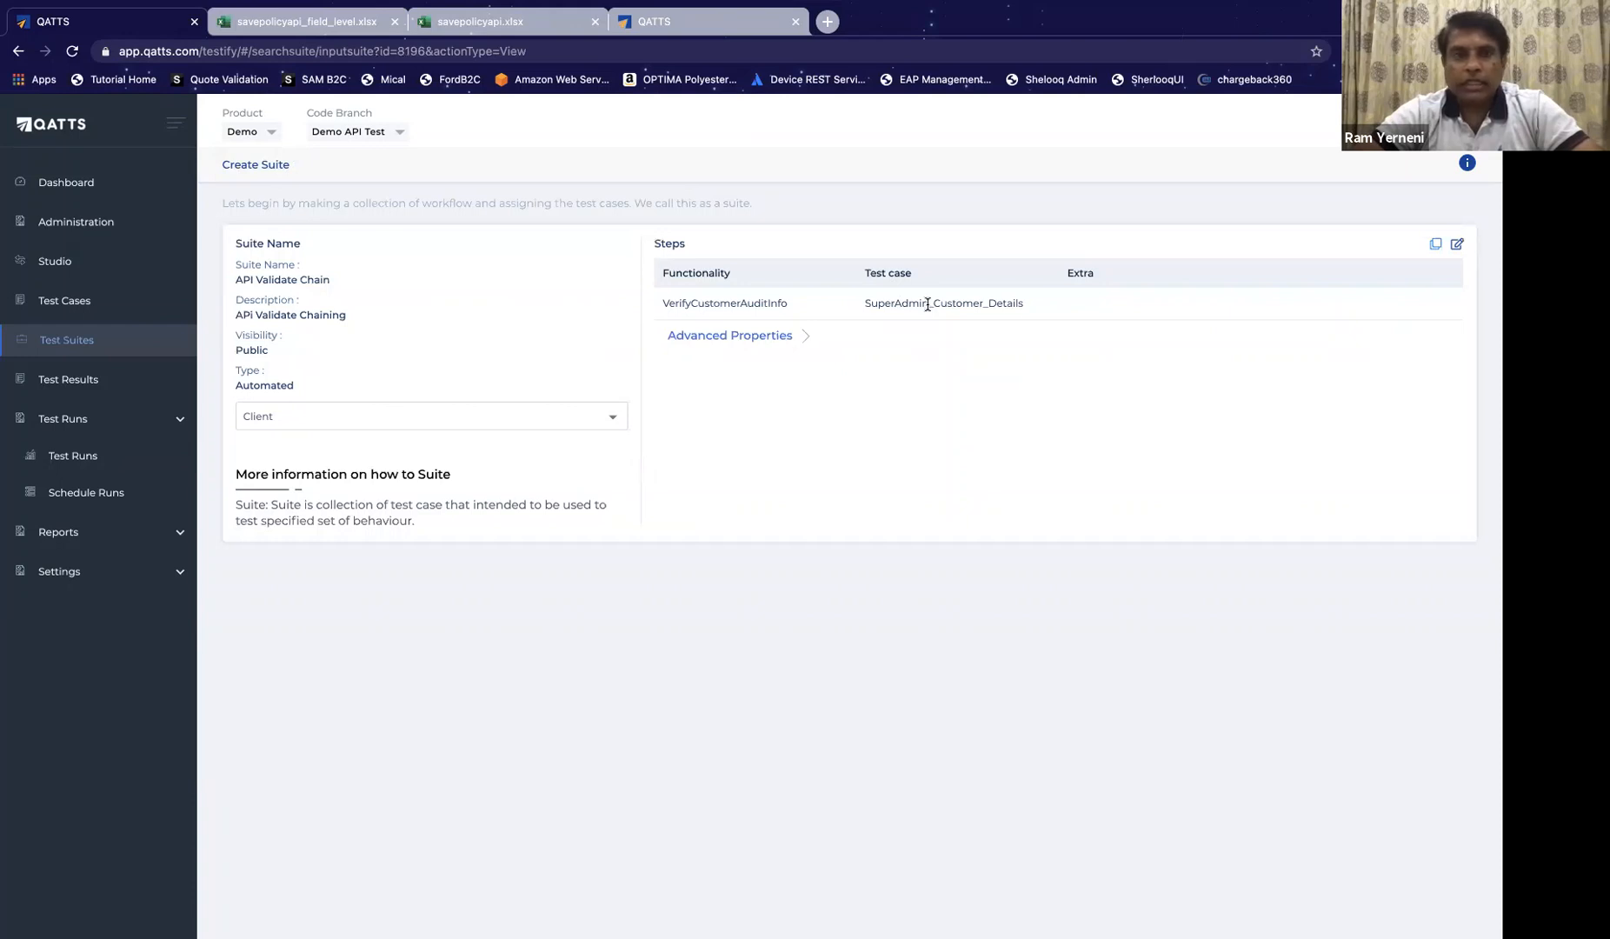
Step: Open the Customer workbook behind ALTUS's VerifyCustomerAuditInfo functional test cases and select the SuperAdmin_Customer_Details row
left_click(75, 304)
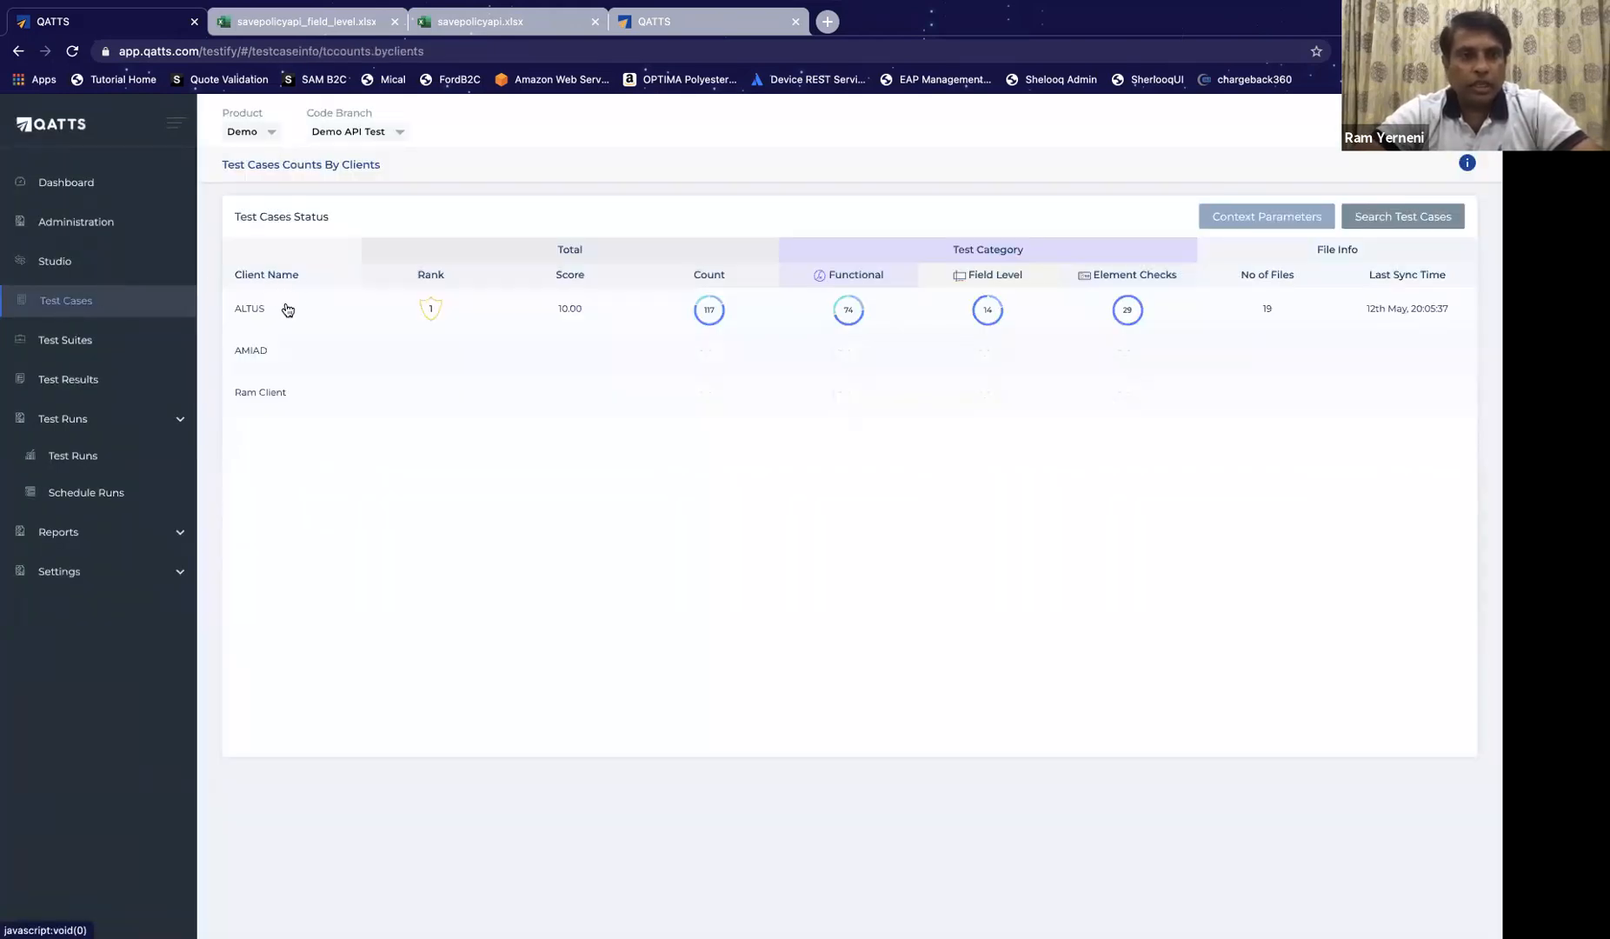
left_click(253, 311)
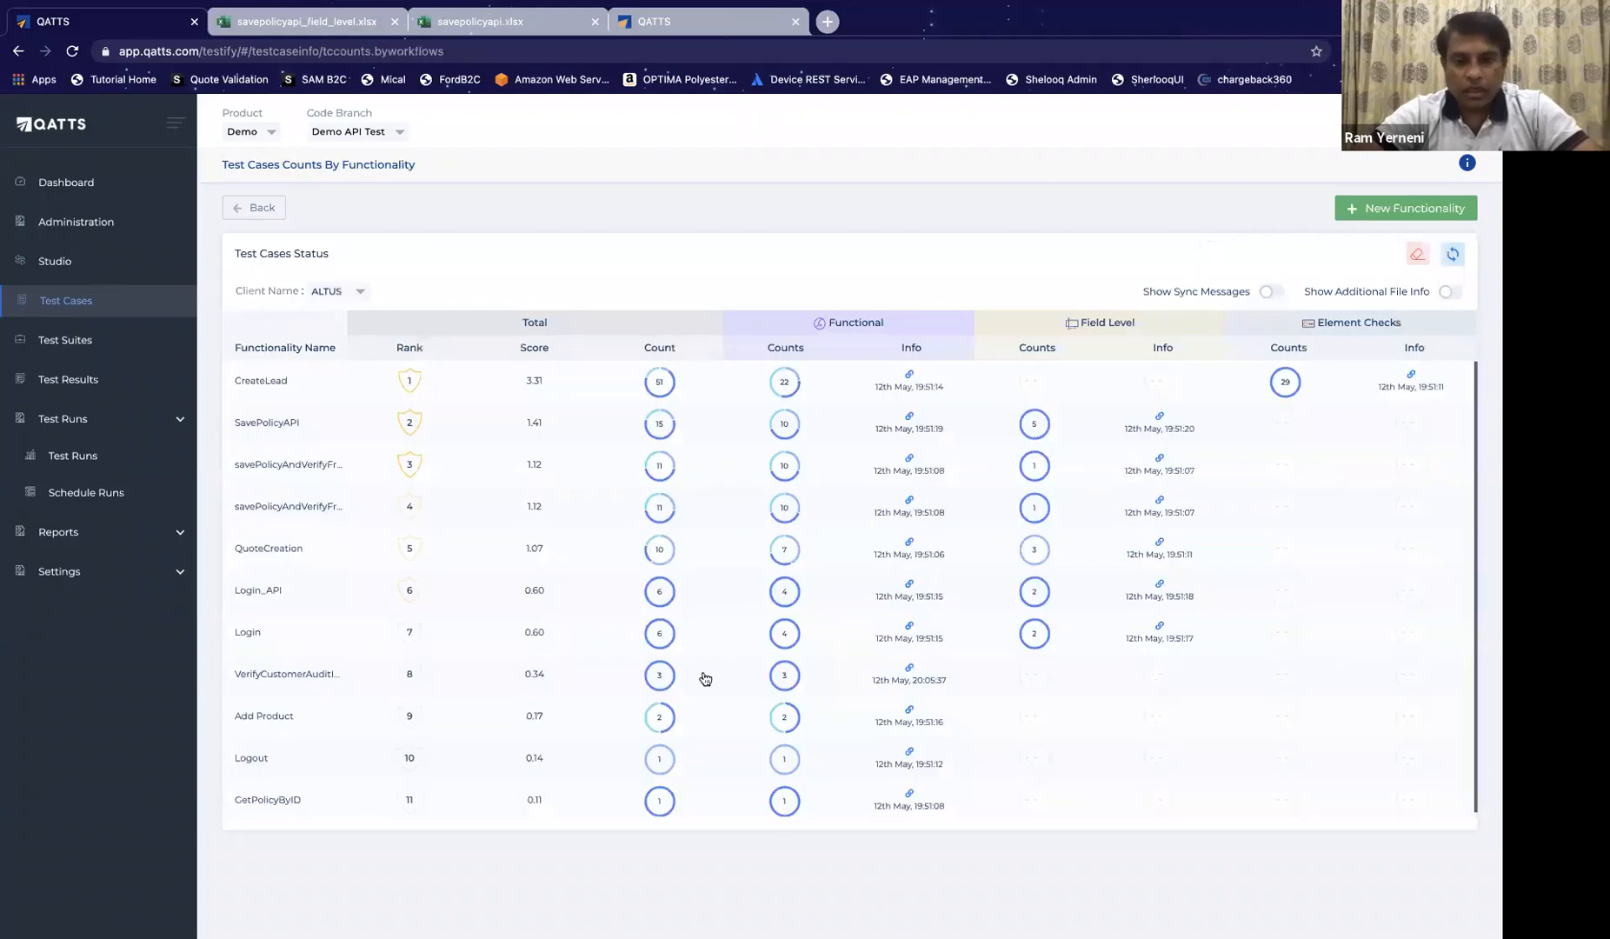
left_click(908, 667)
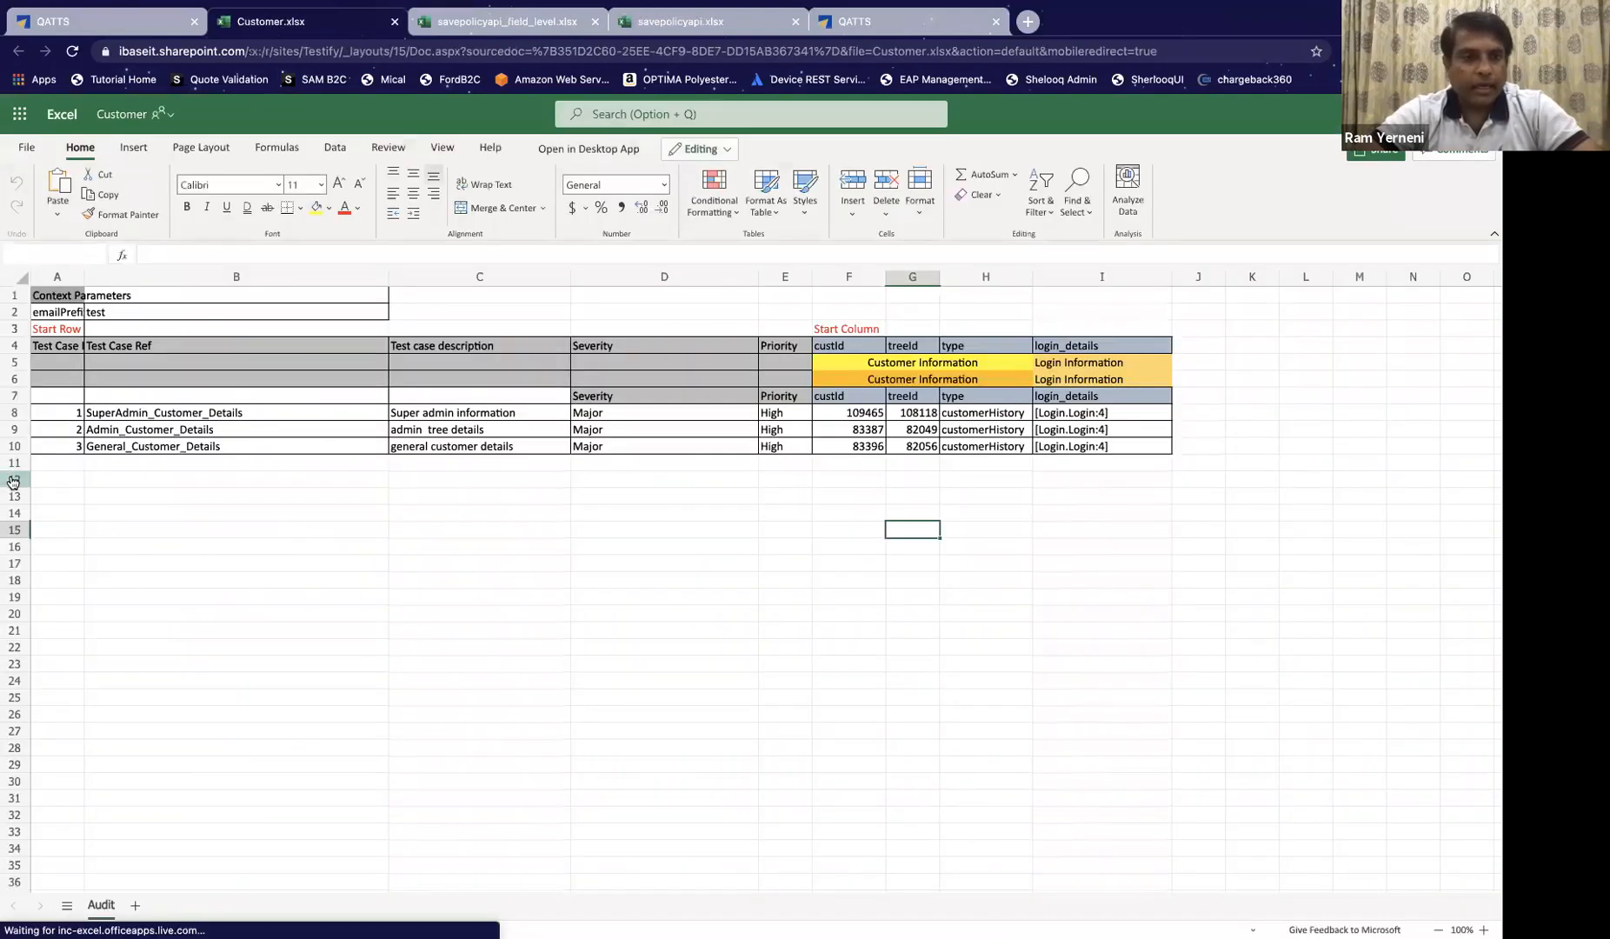
left_click(17, 414)
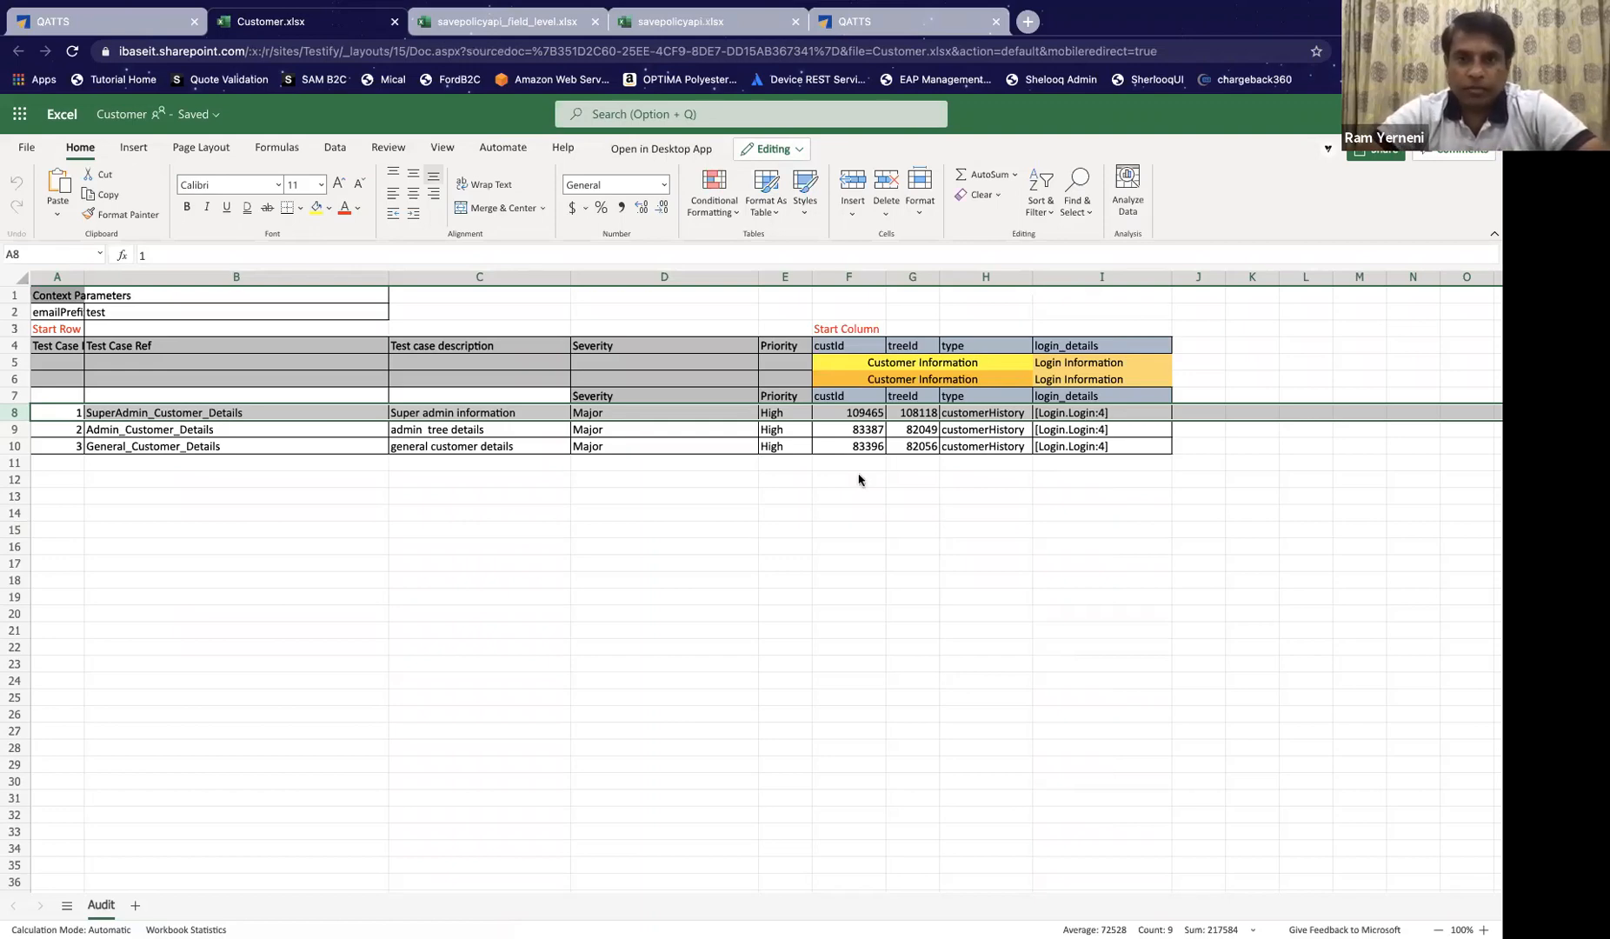
Step: Return to QATTS and start a new automated test run named API Chaining Demo with the API Validate Chain suite
left_click(126, 22)
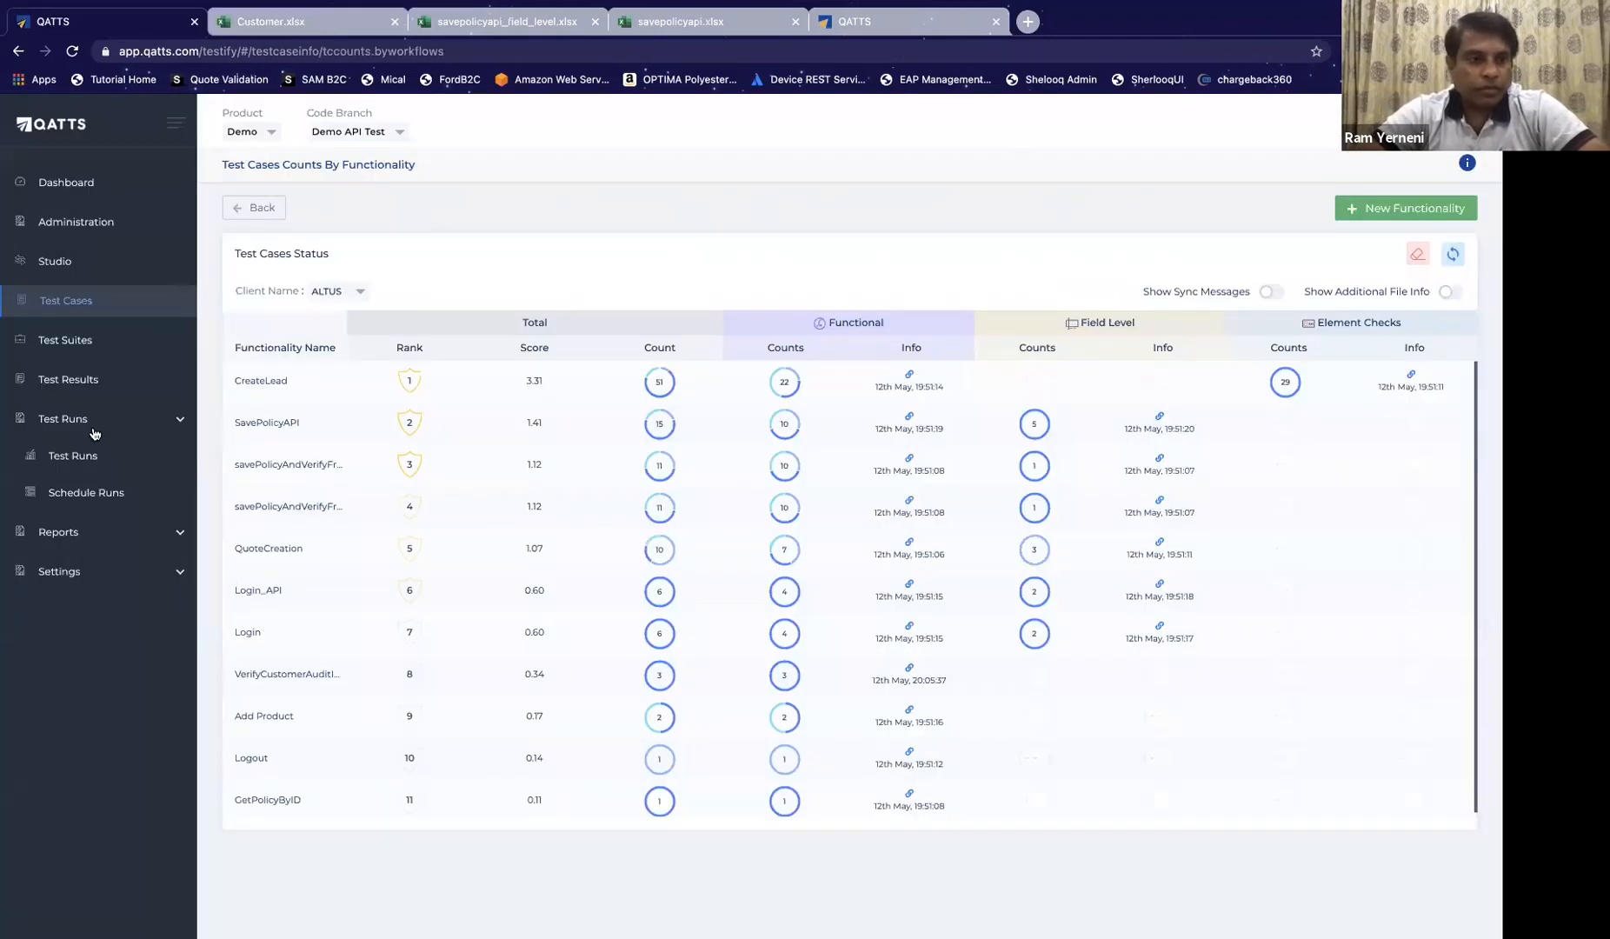
left_click(87, 457)
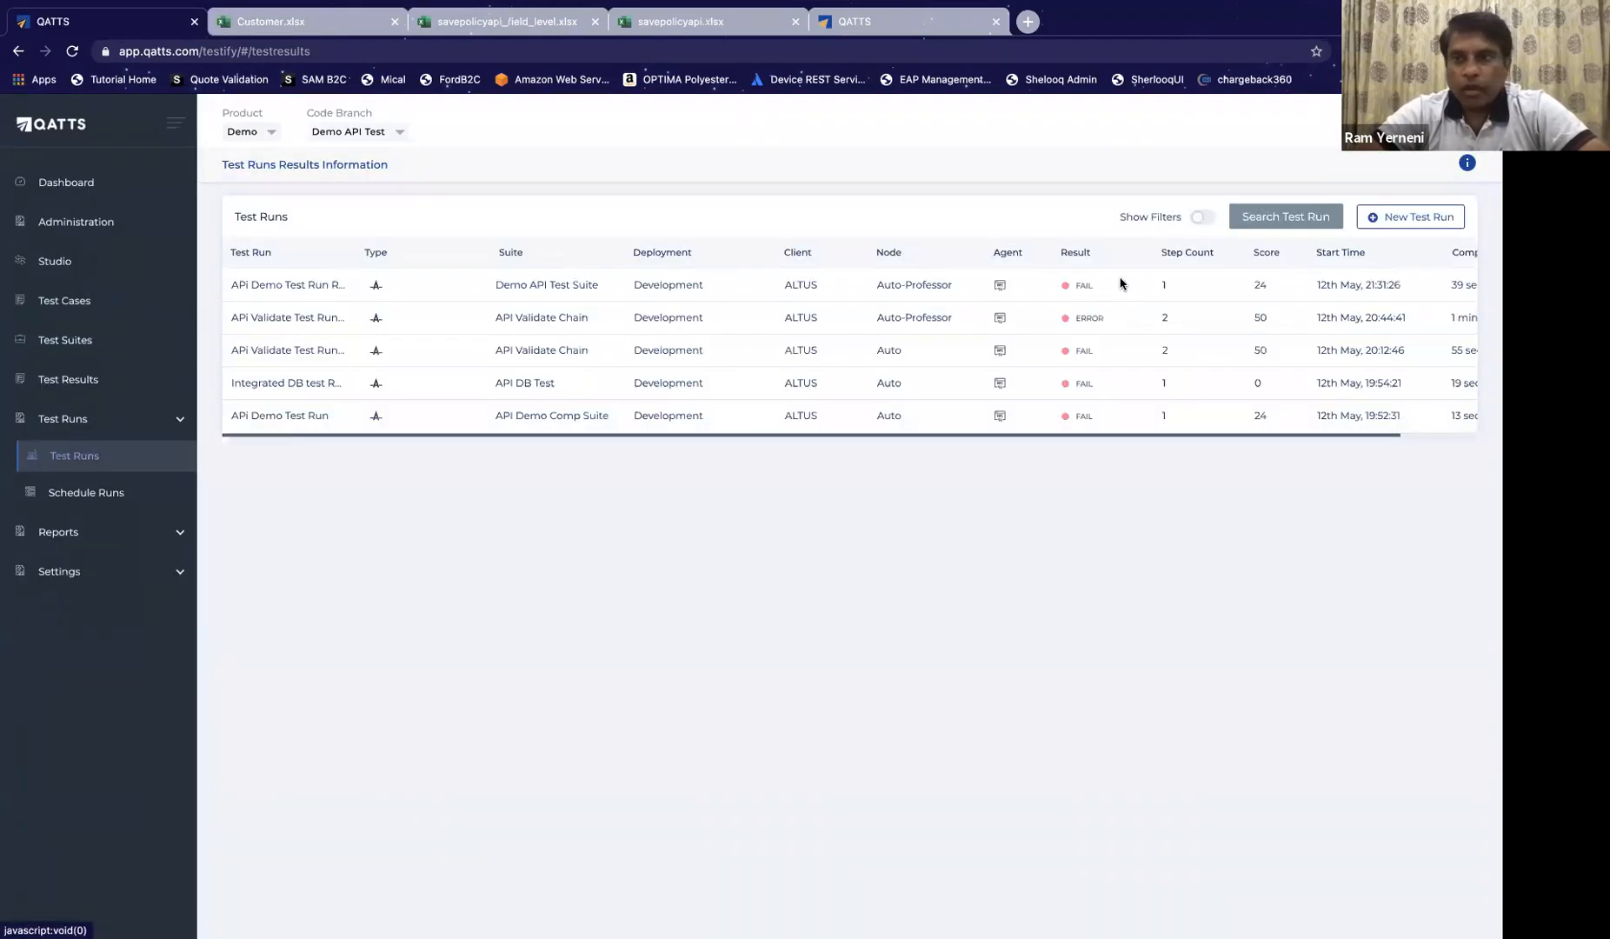
left_click(1422, 218)
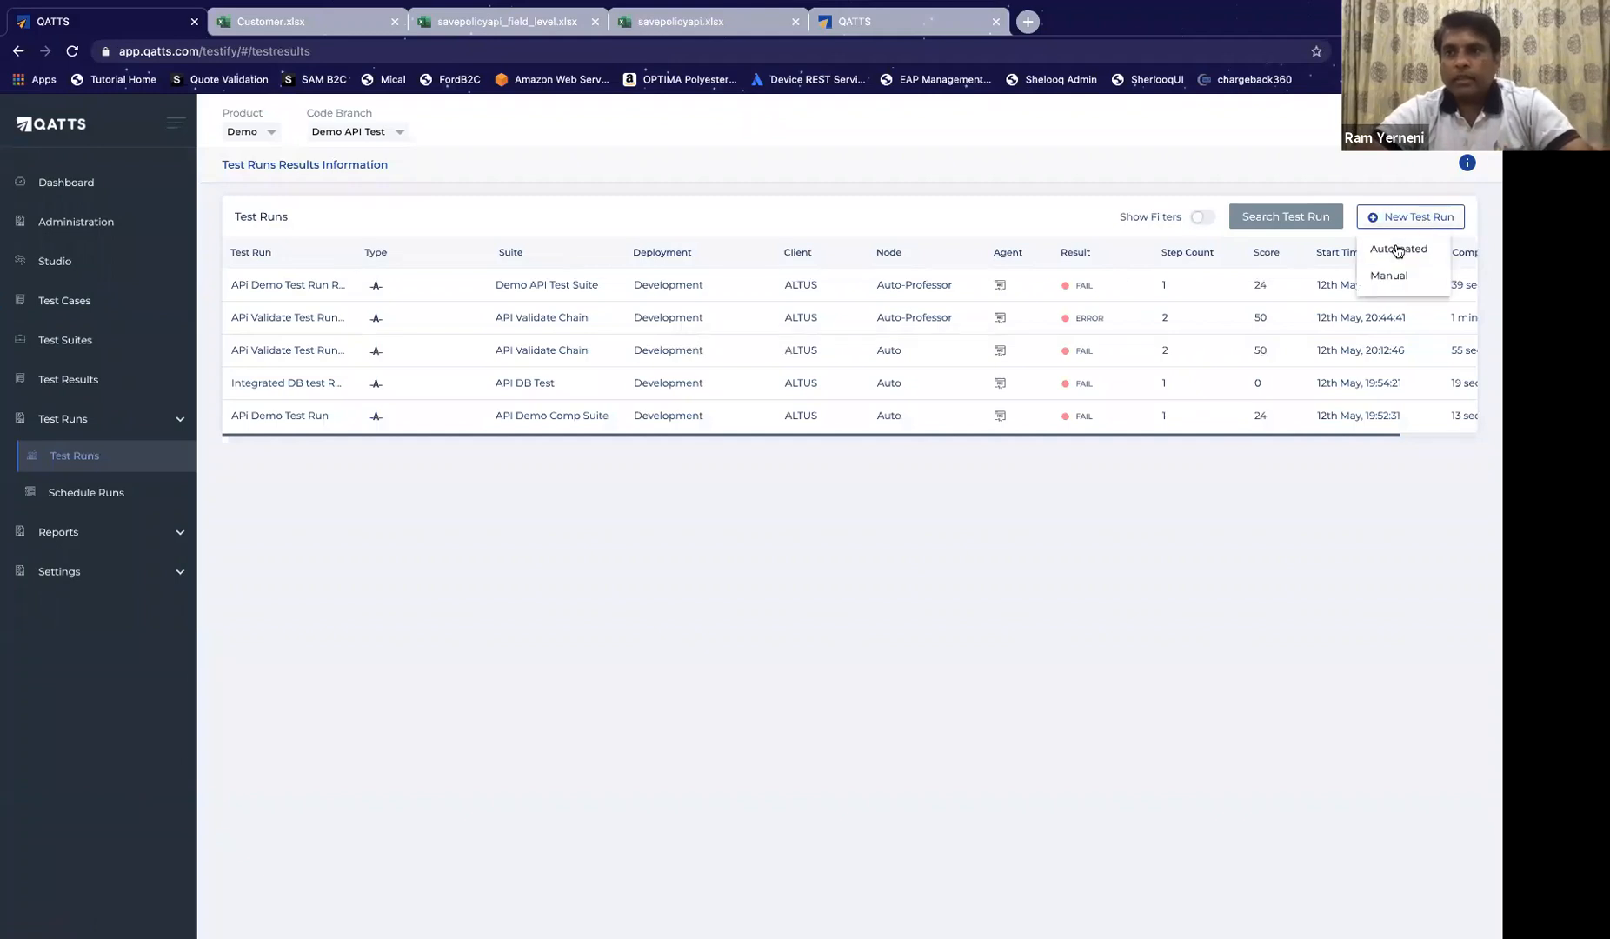
left_click(1398, 251)
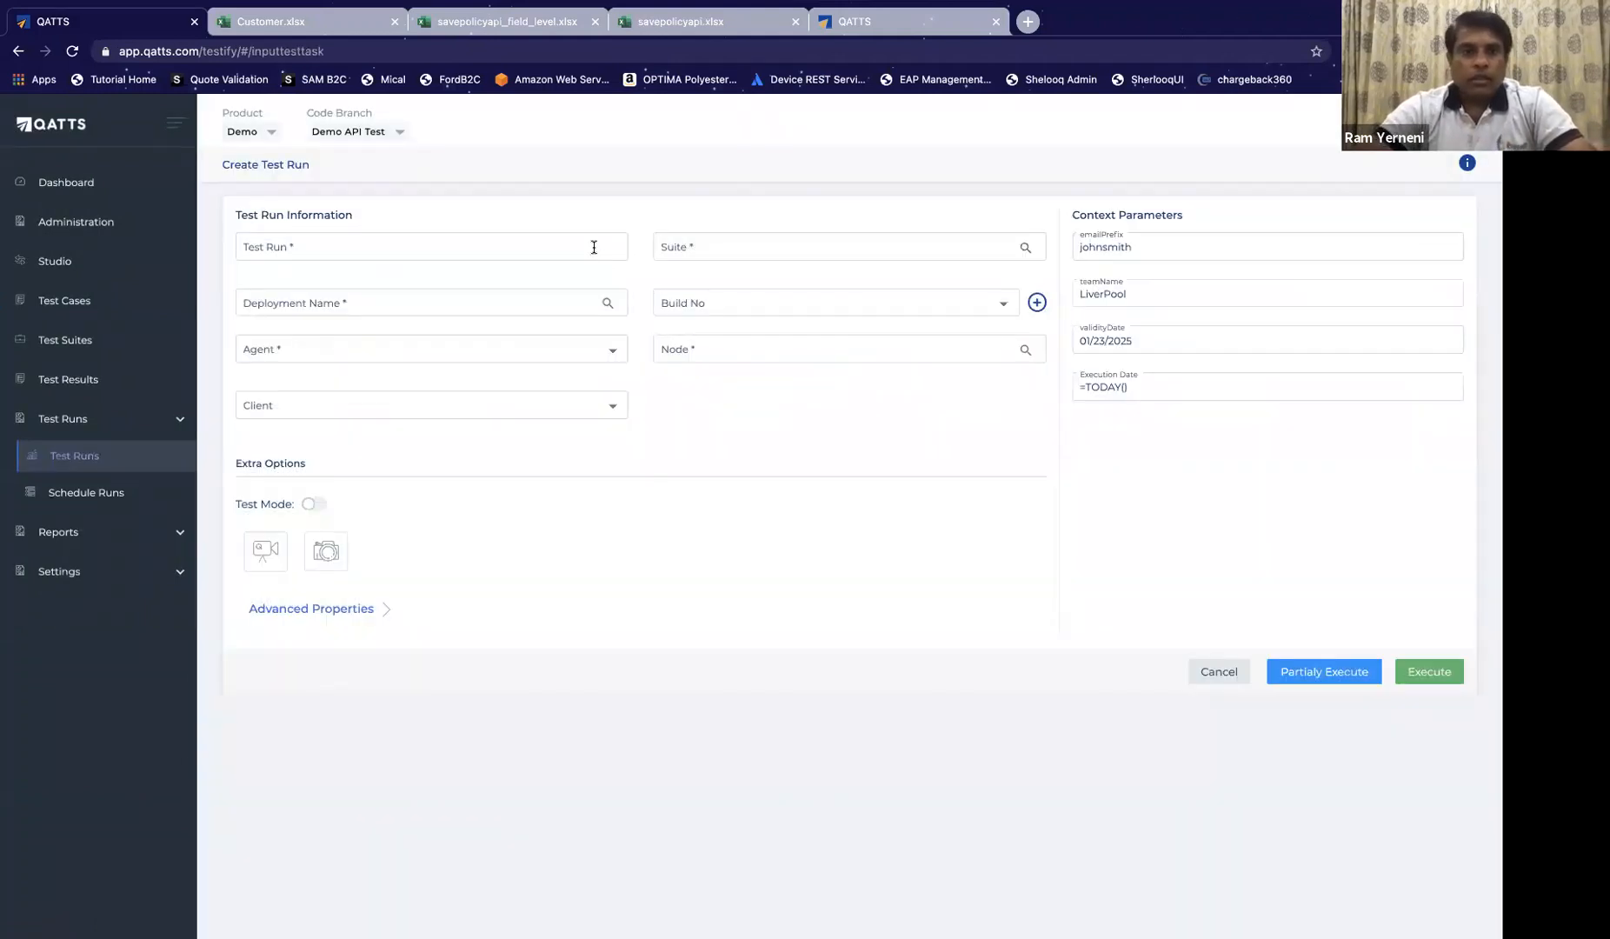
left_click(590, 244)
type("API Cahi")
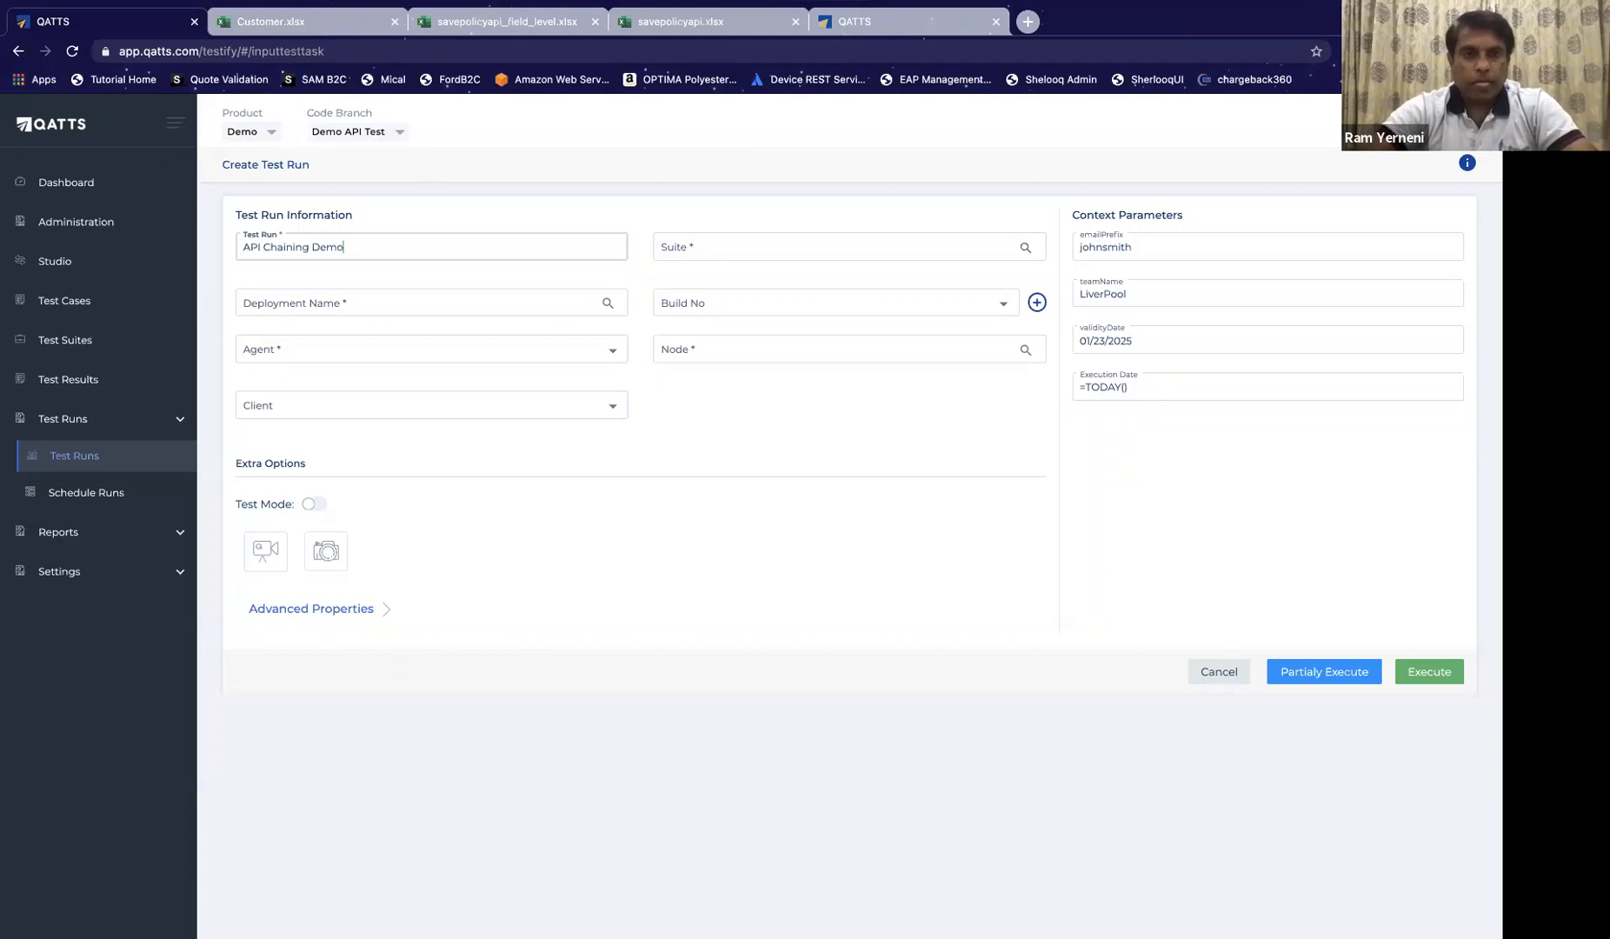
left_click(848, 244)
type("ap")
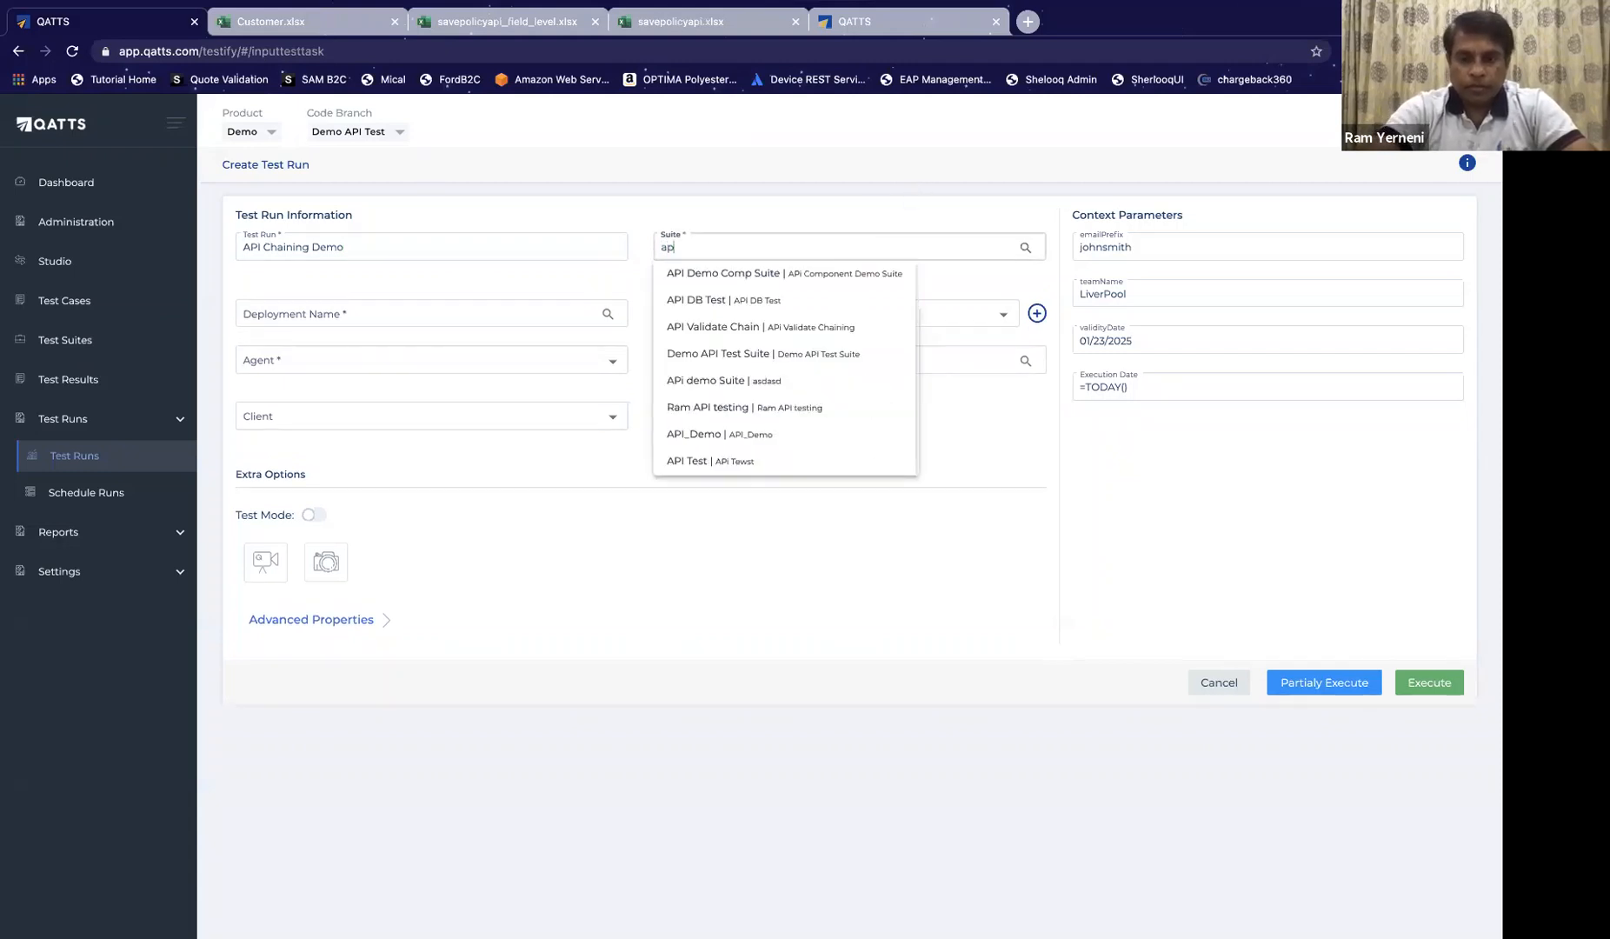
type("i")
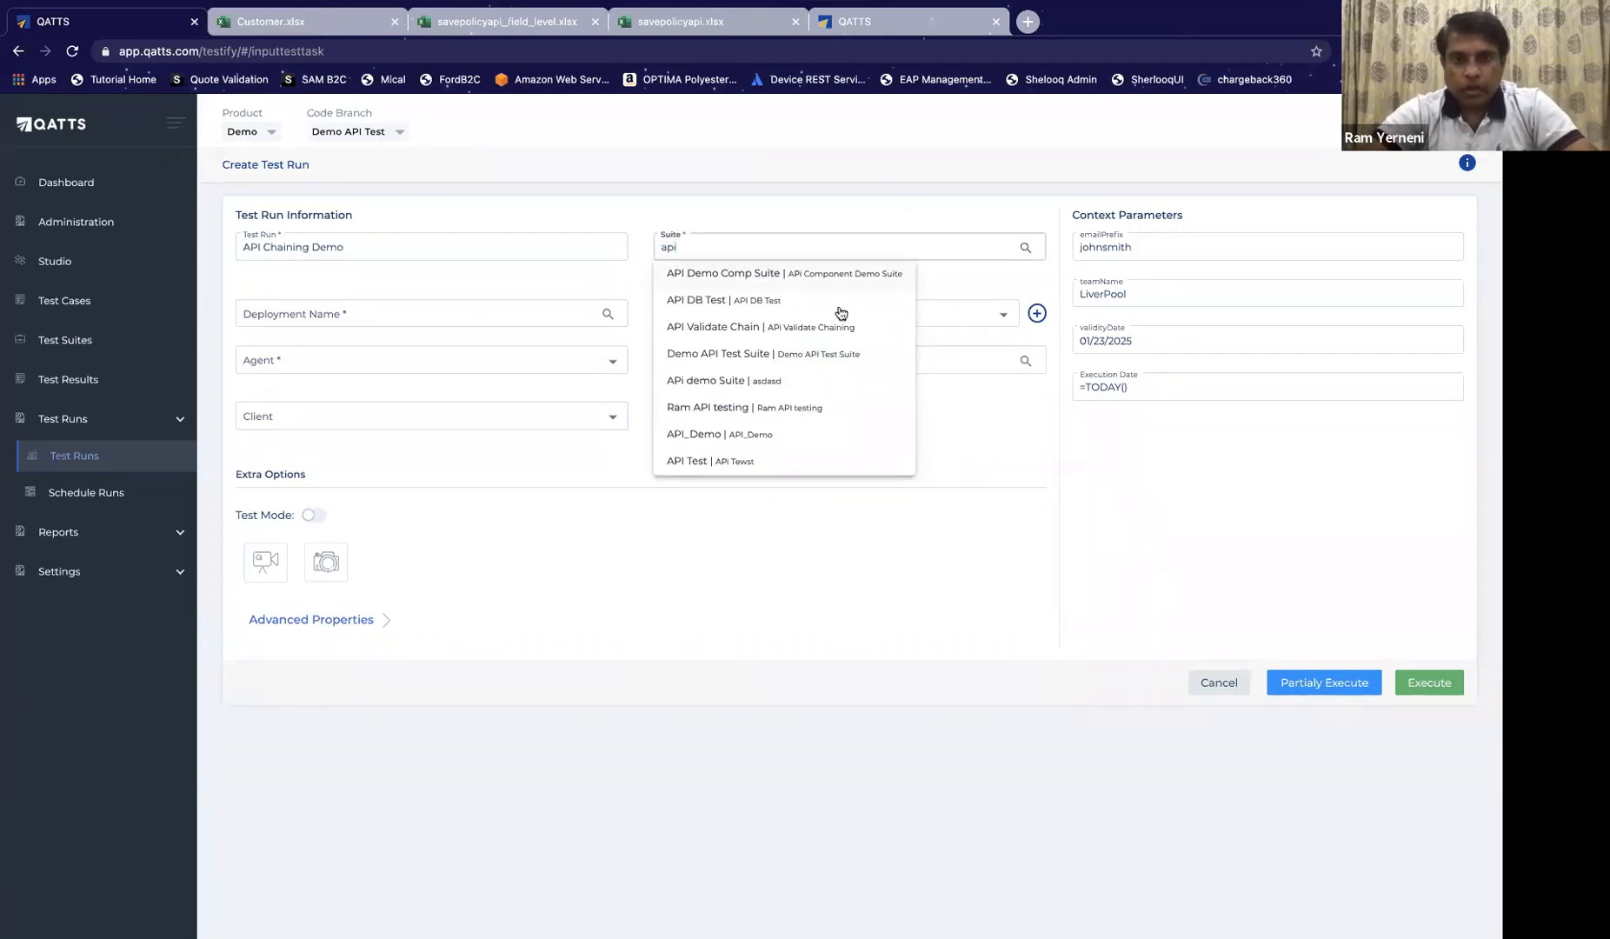
left_click(822, 327)
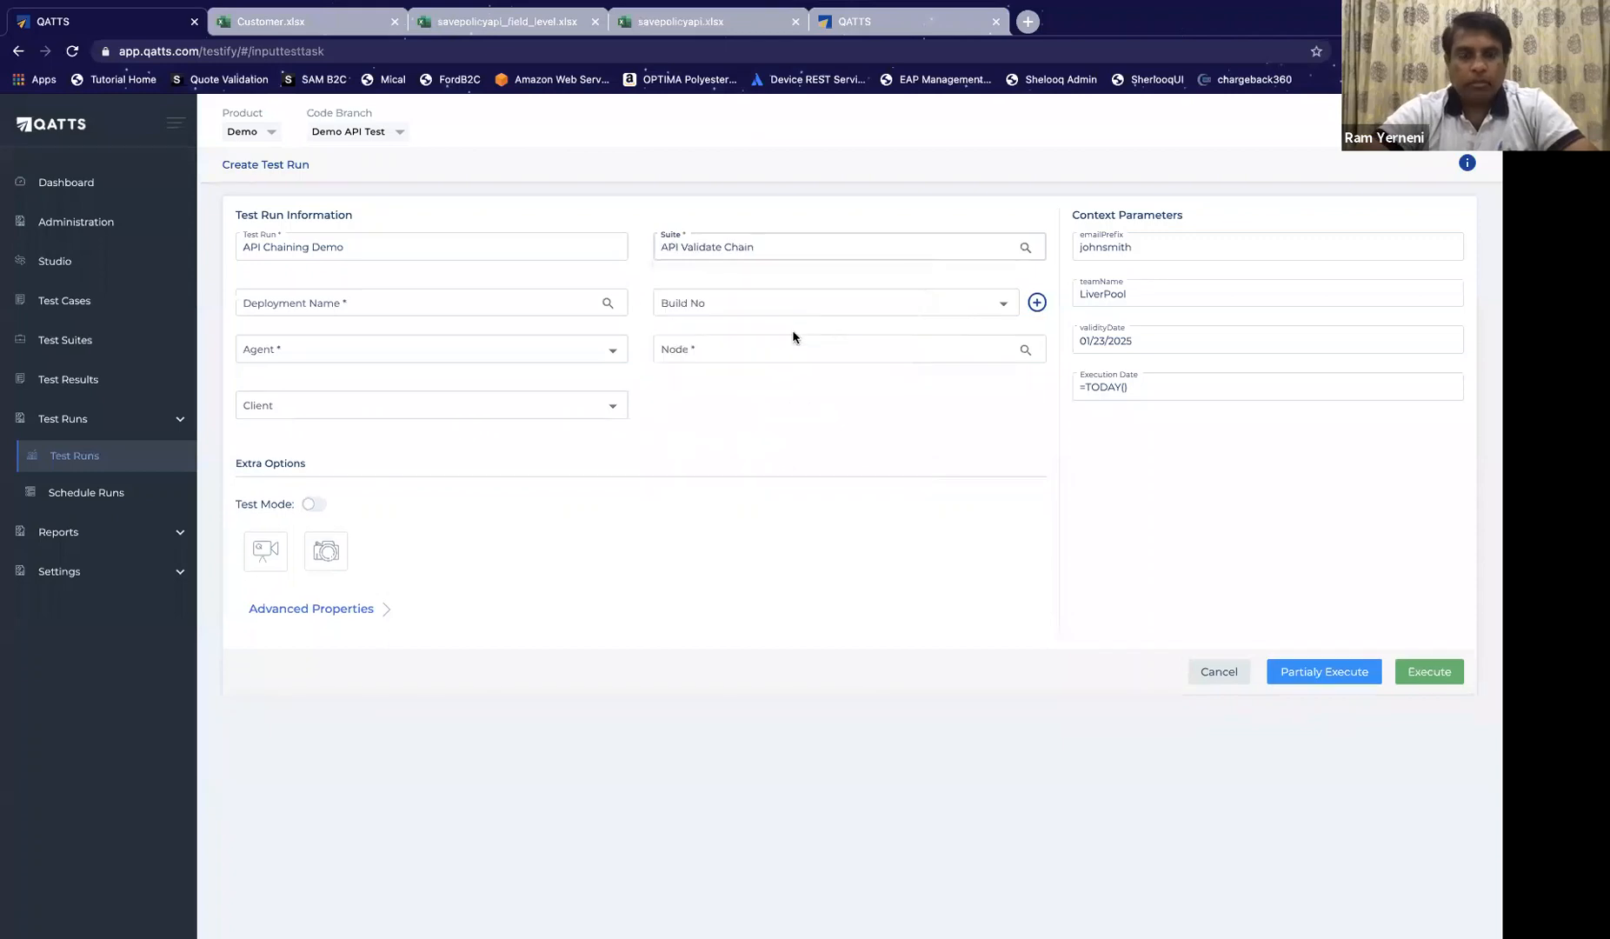
Step: Set the test run's deployment to Development, build number to Build 1.1 and agent to No Browser
left_click(407, 313)
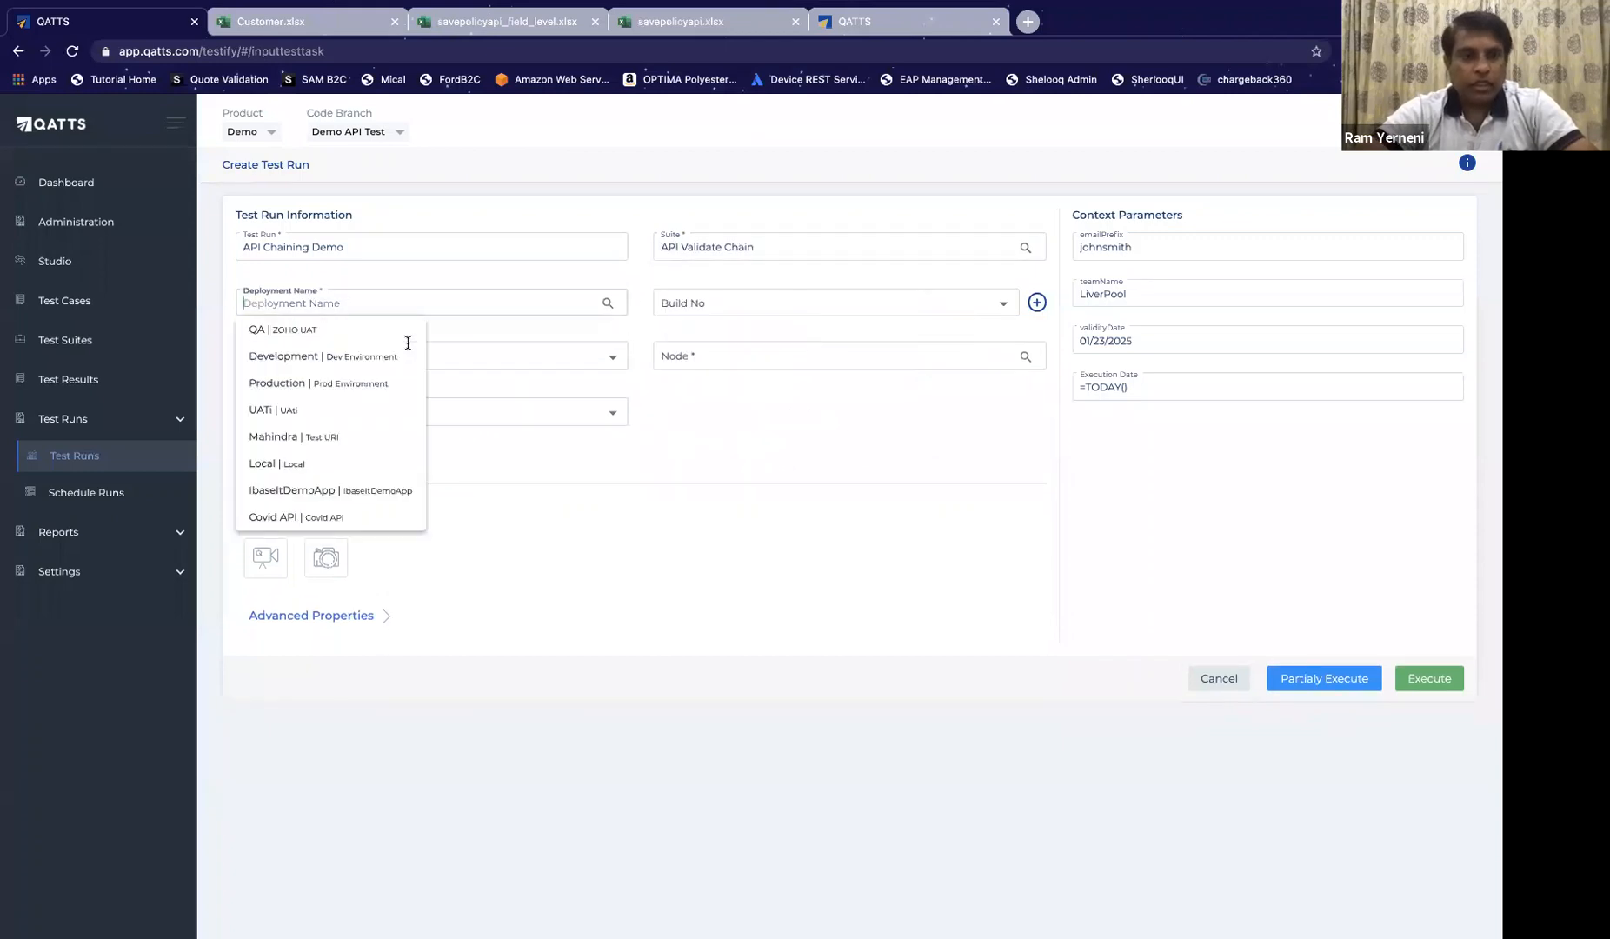
left_click(343, 360)
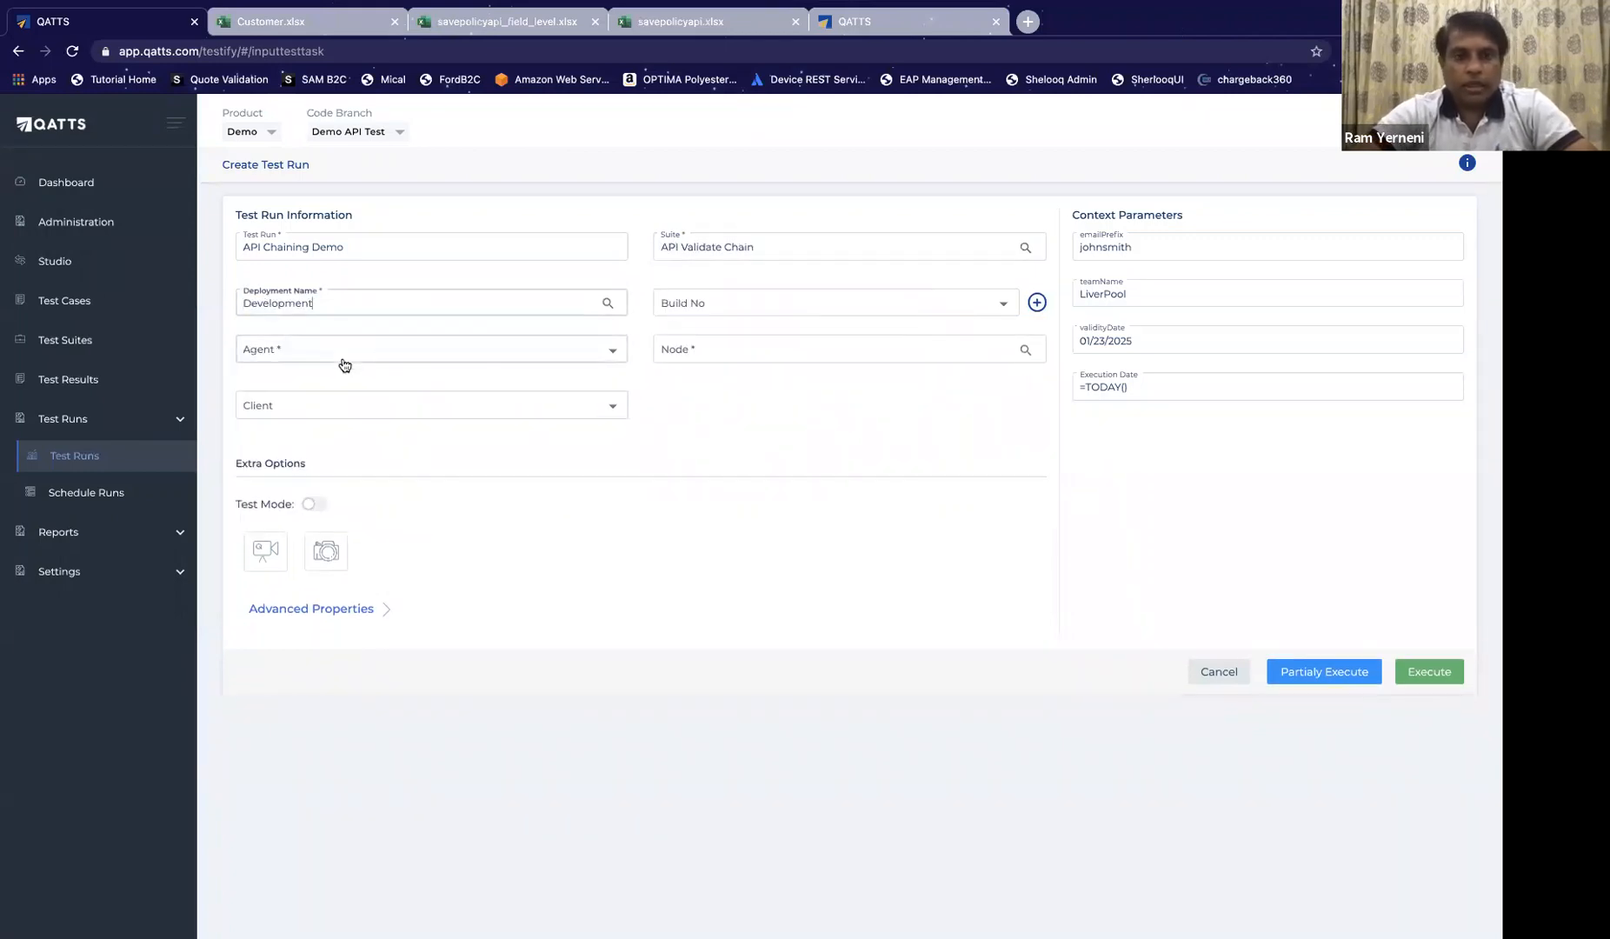
left_click(698, 311)
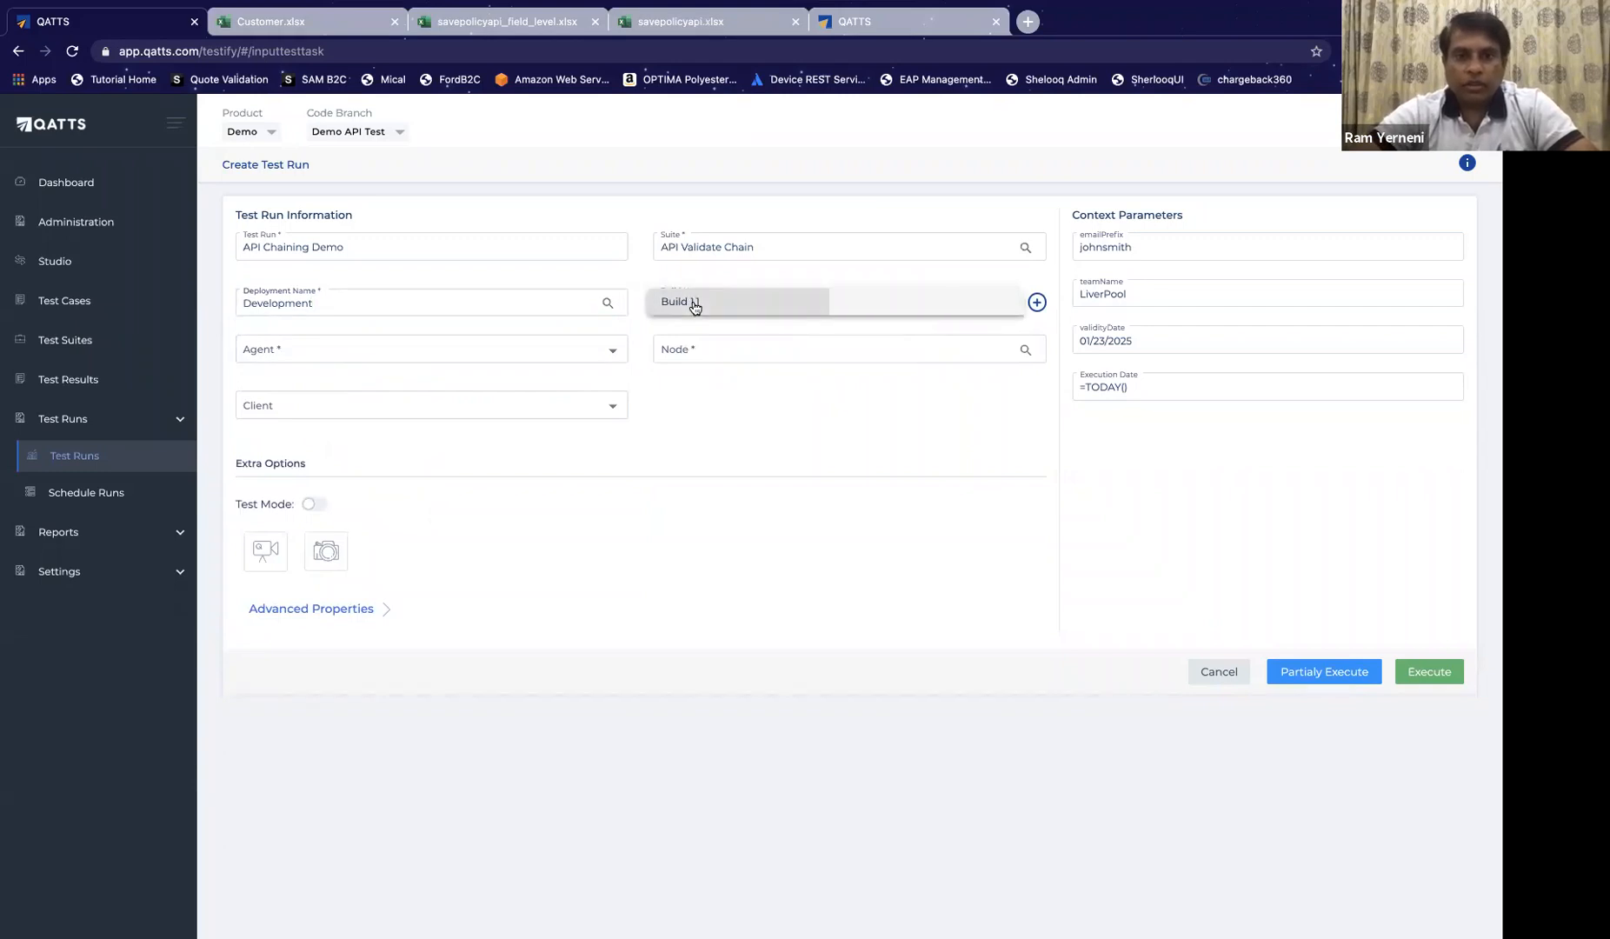
left_click(693, 306)
left_click(377, 350)
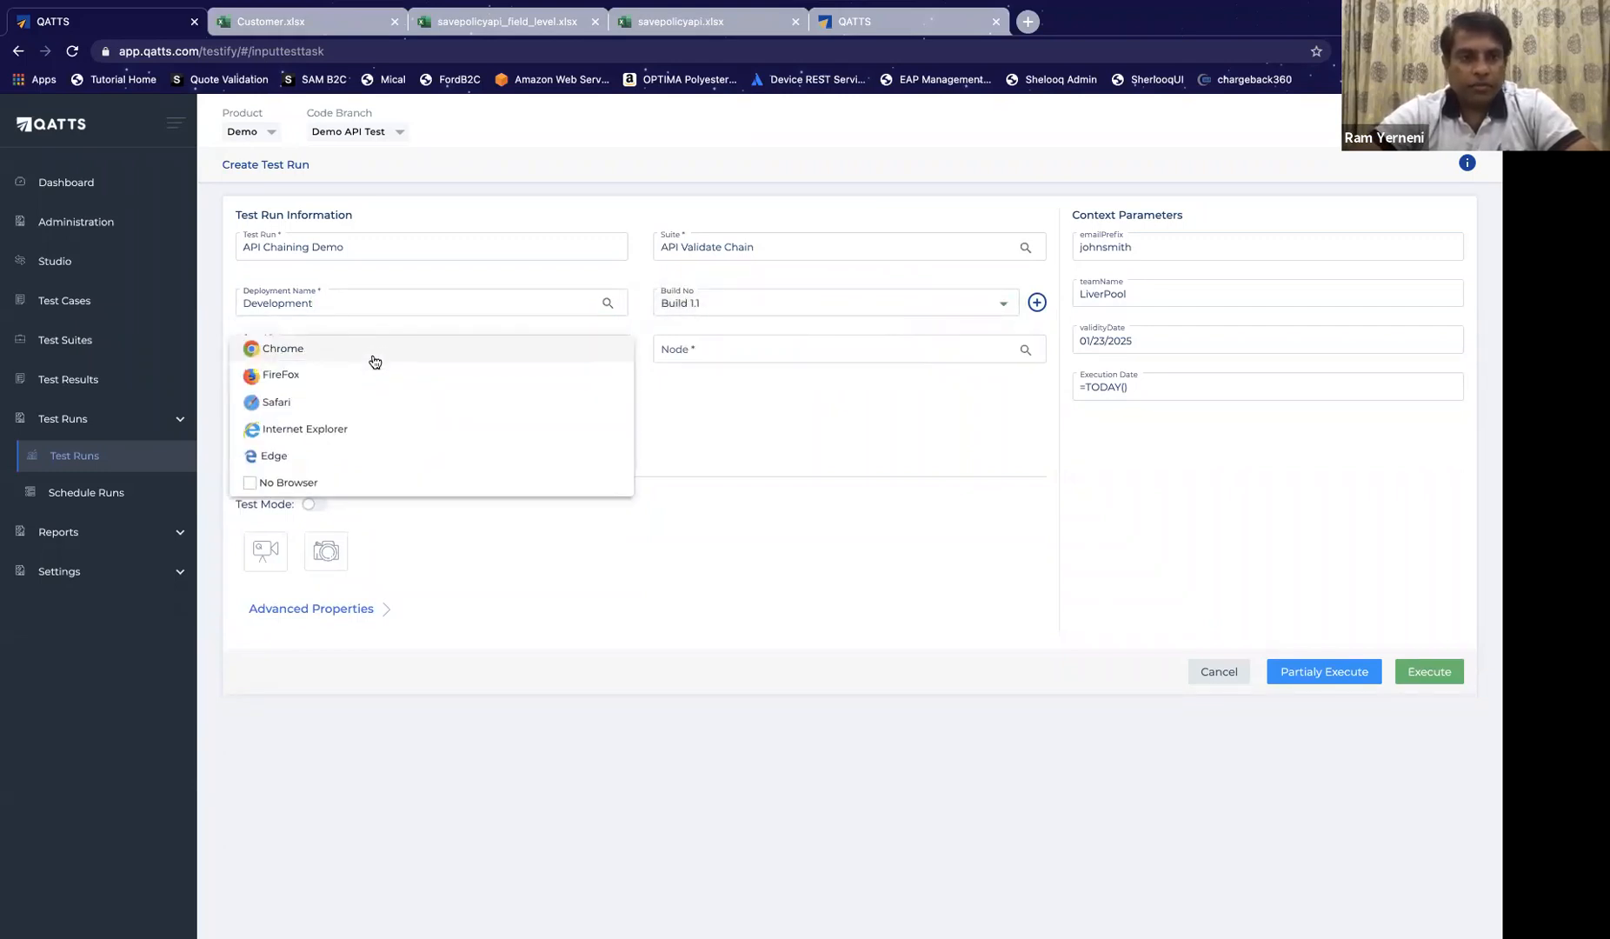
left_click(344, 484)
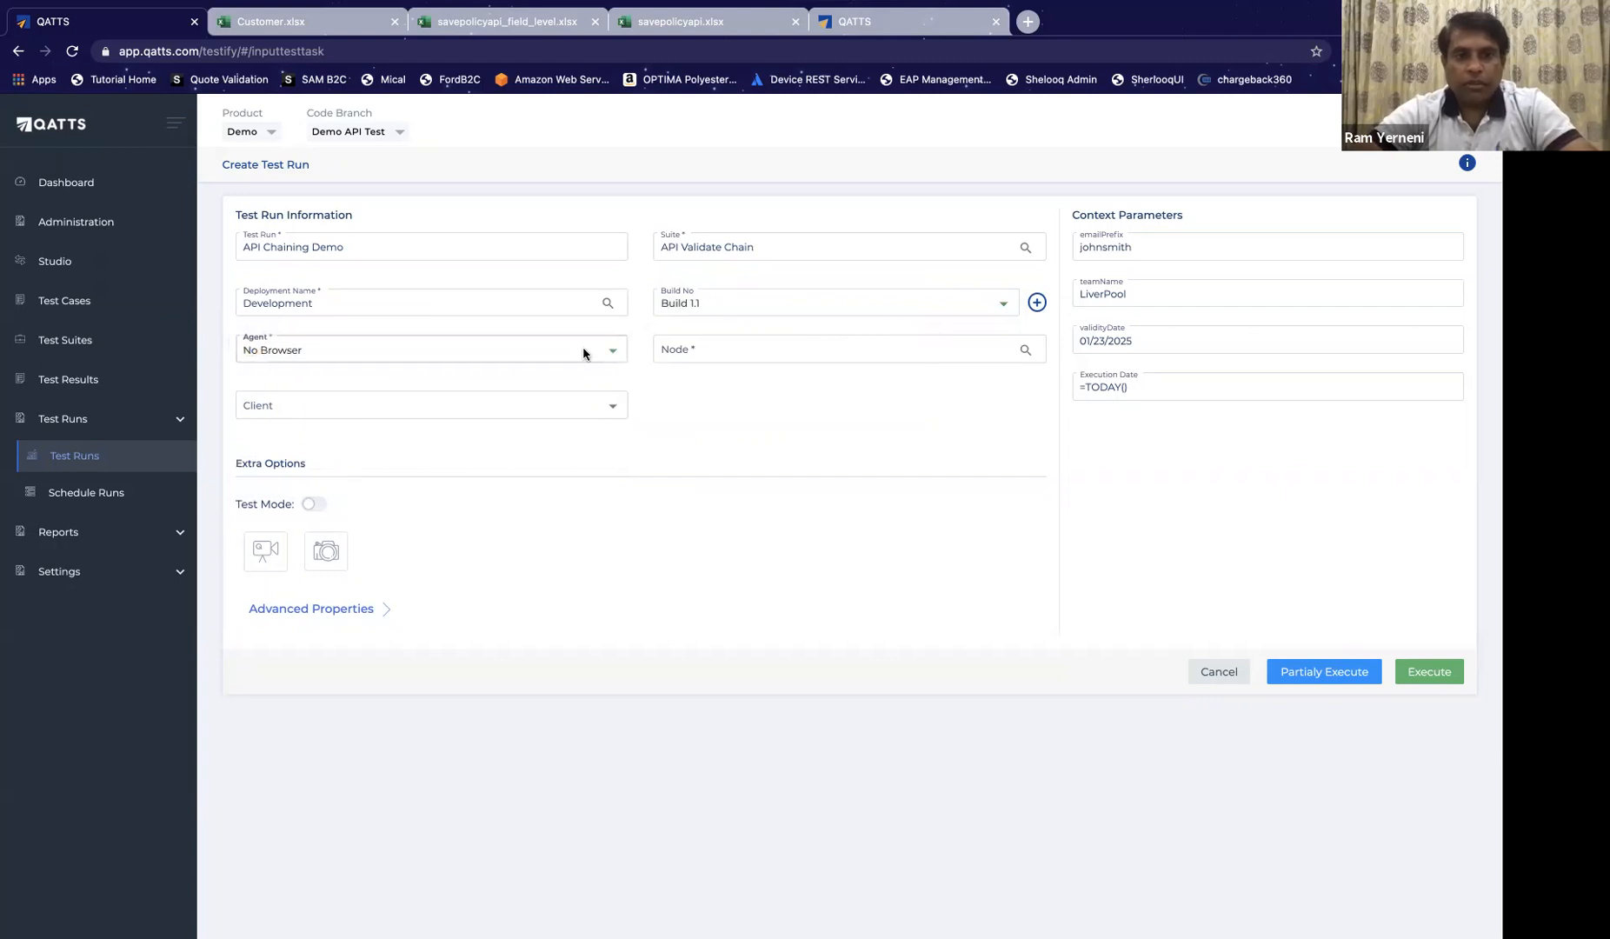
Step: Assign the AUTO node and the ALTUS client to the API Chaining Demo run and execute it
left_click(707, 352)
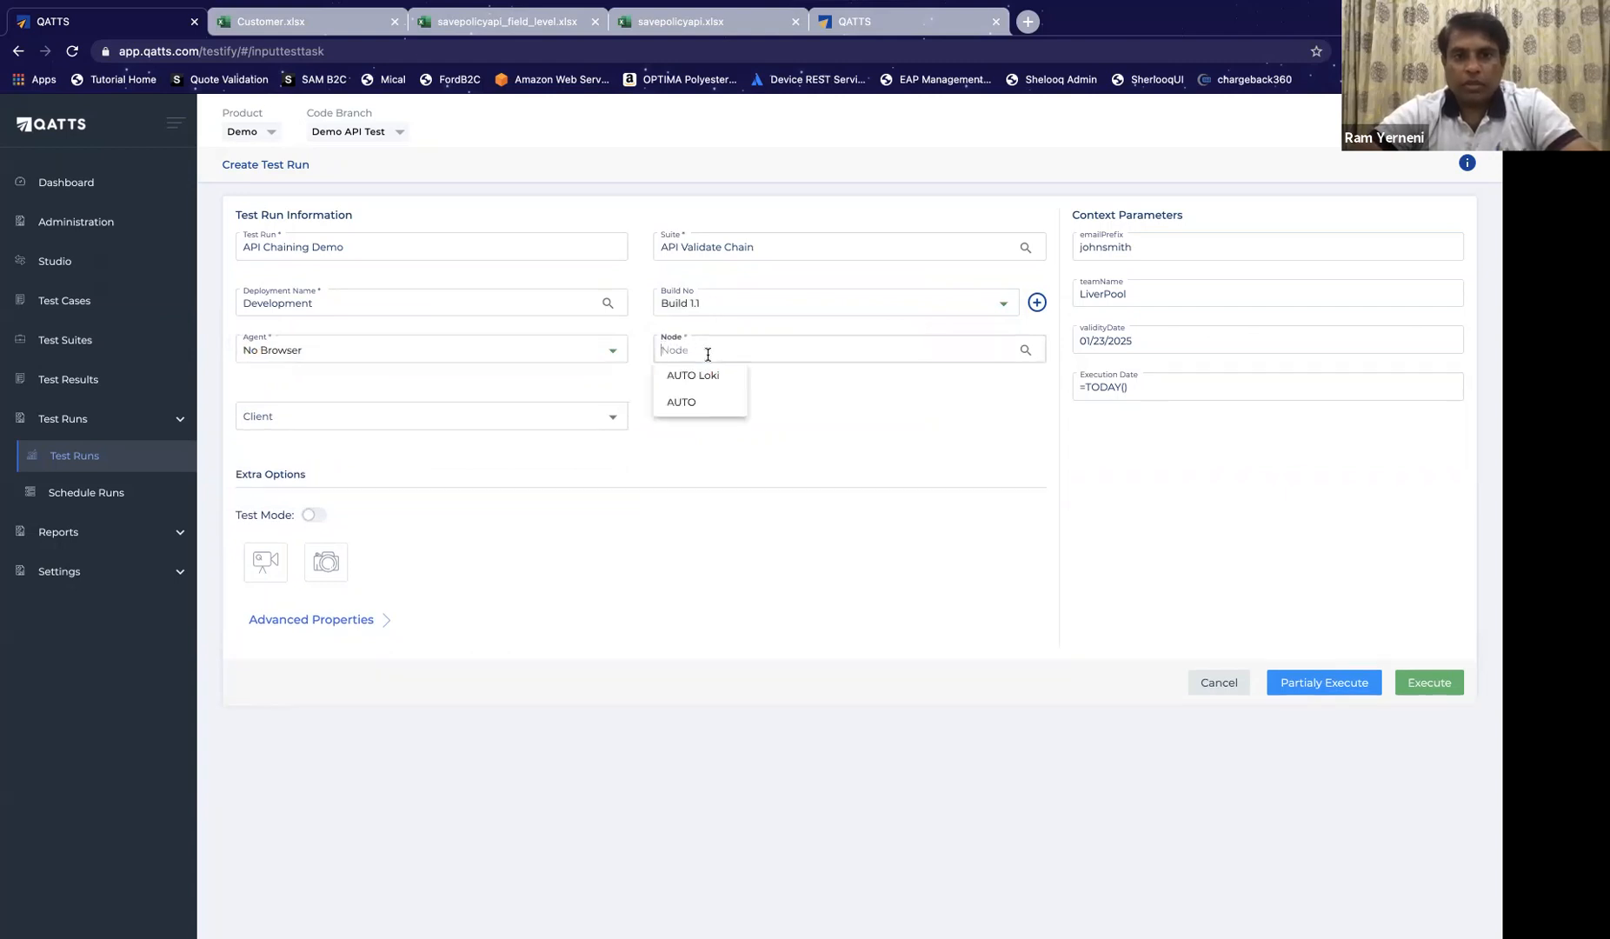
left_click(696, 403)
left_click(448, 408)
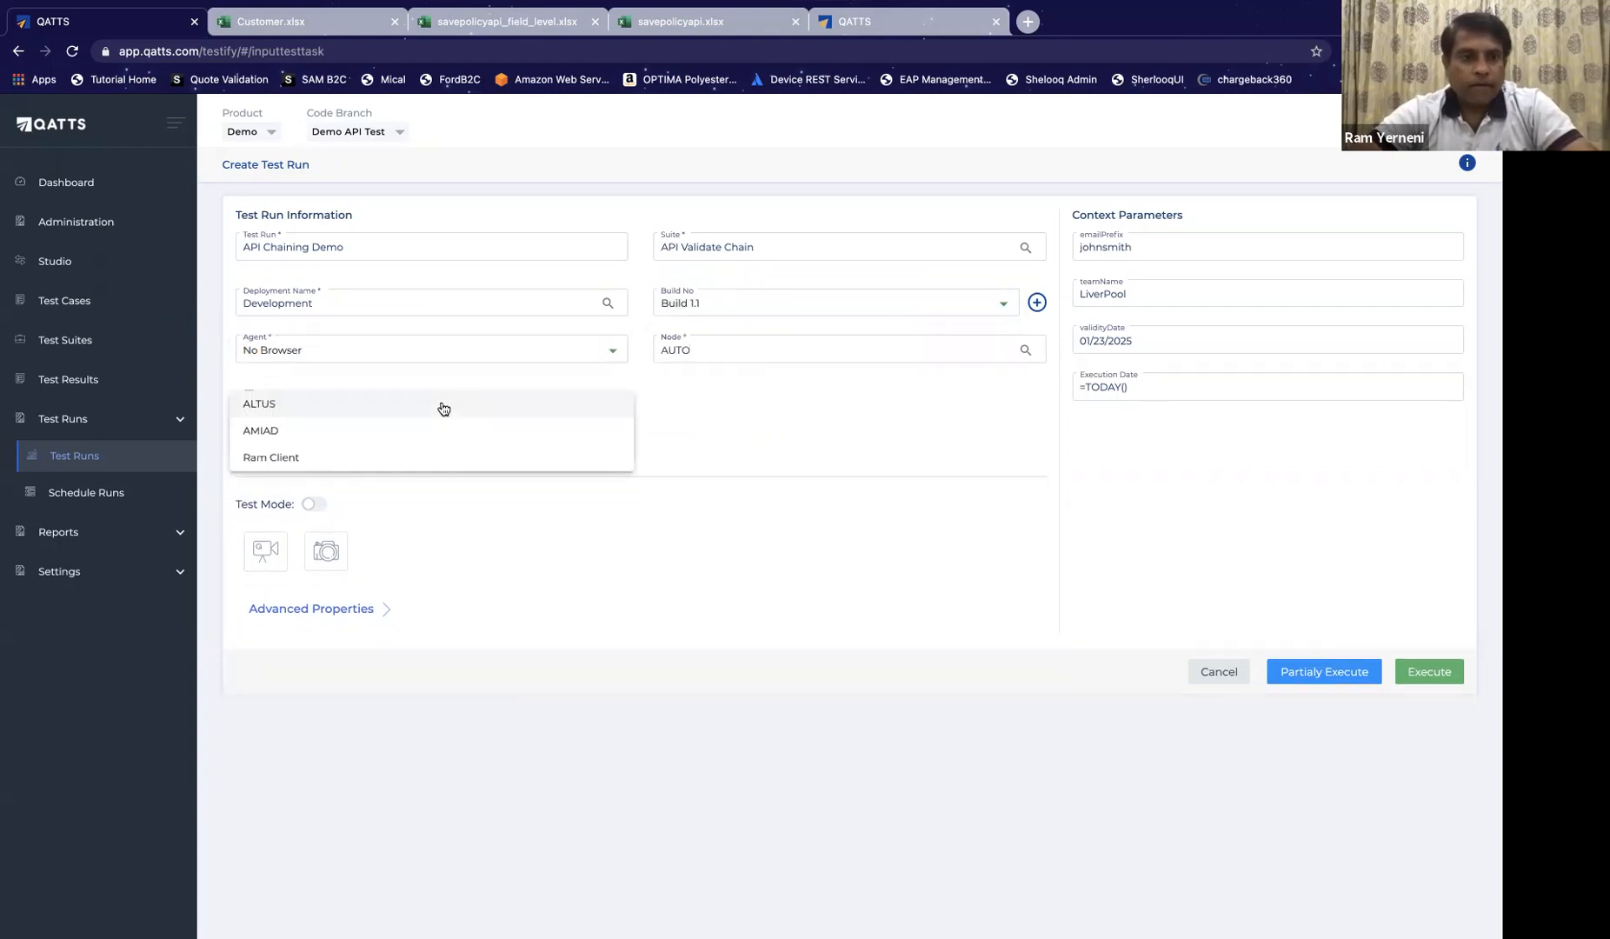
left_click(435, 407)
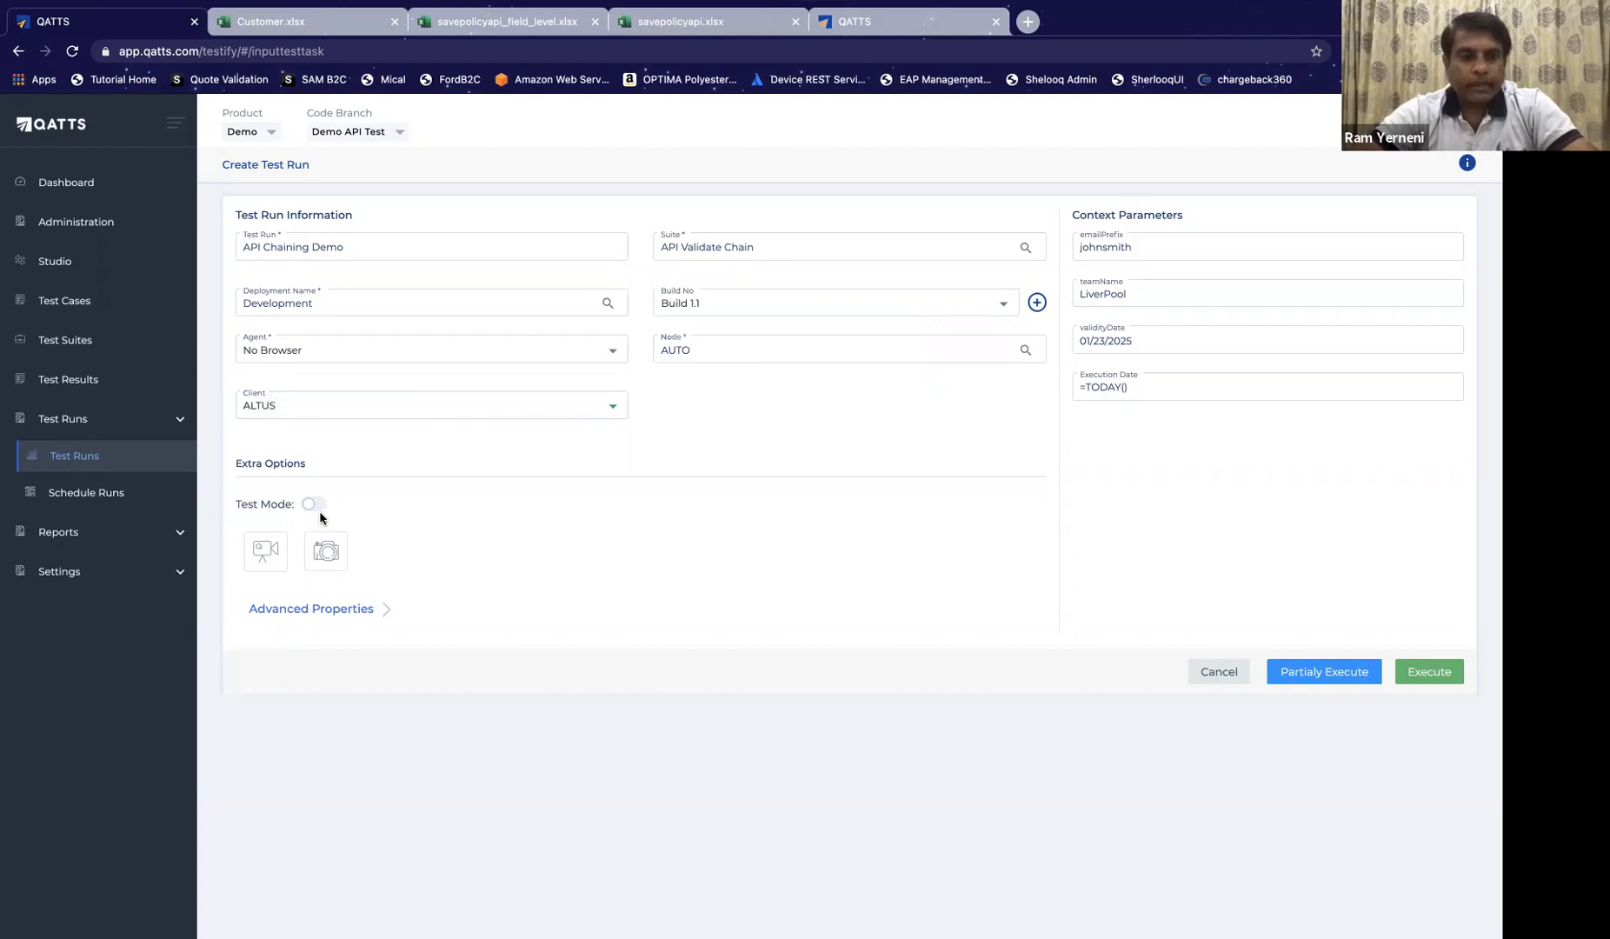
left_click(1438, 677)
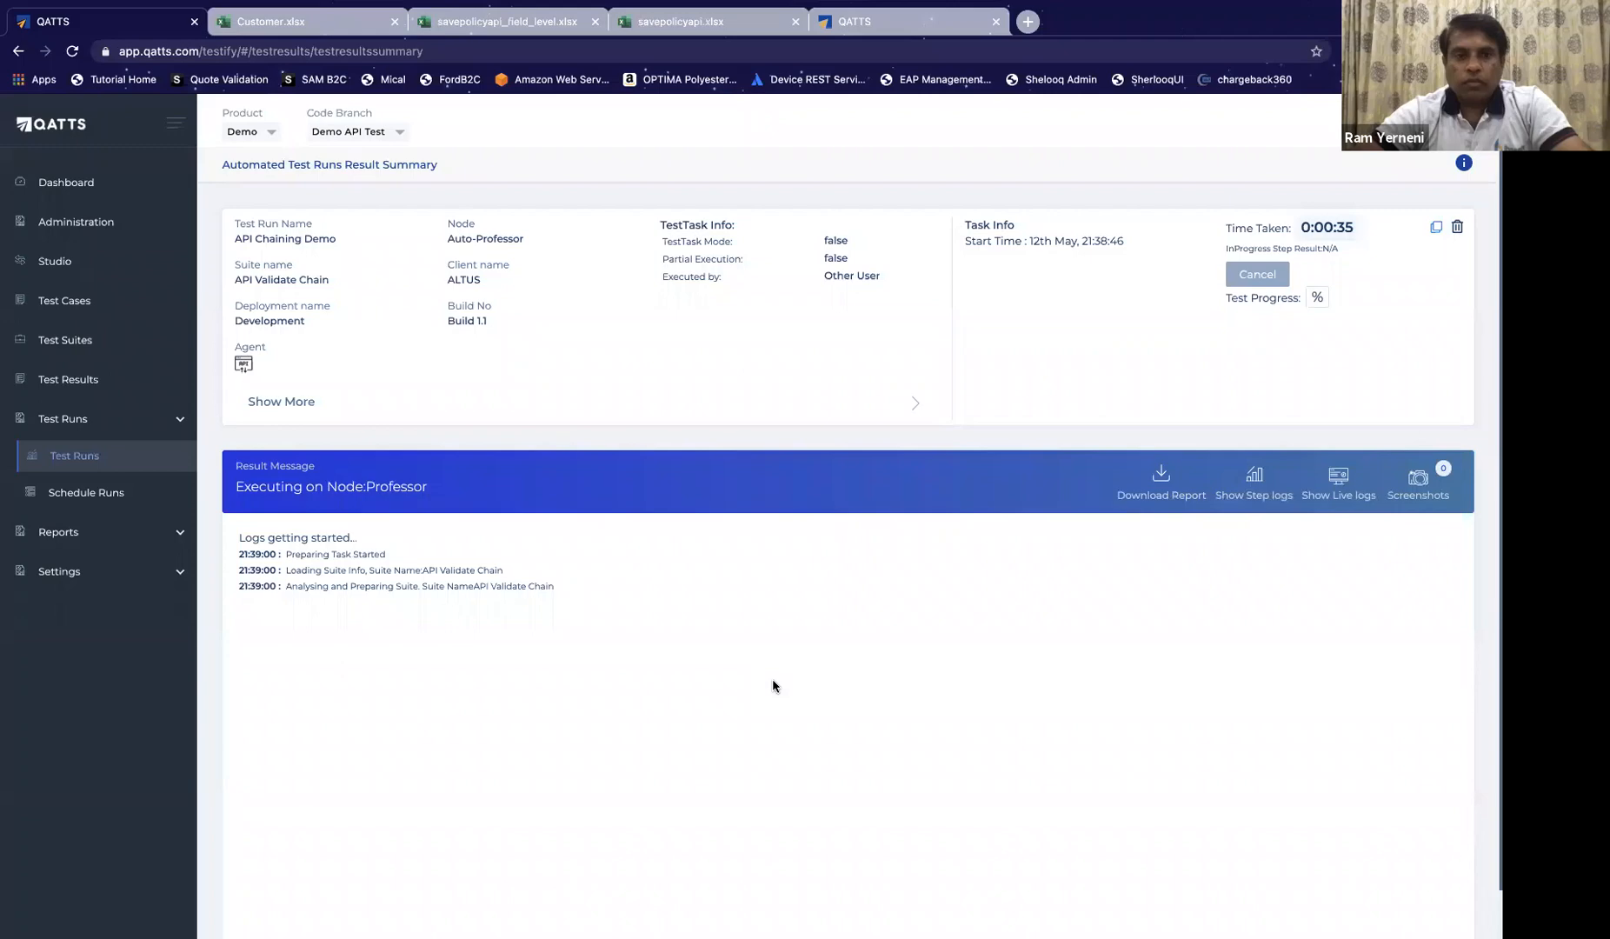
Step: Review the run's execution log and result summary, and list all step results instead of failures only
scroll(1484, 690, "down", 1)
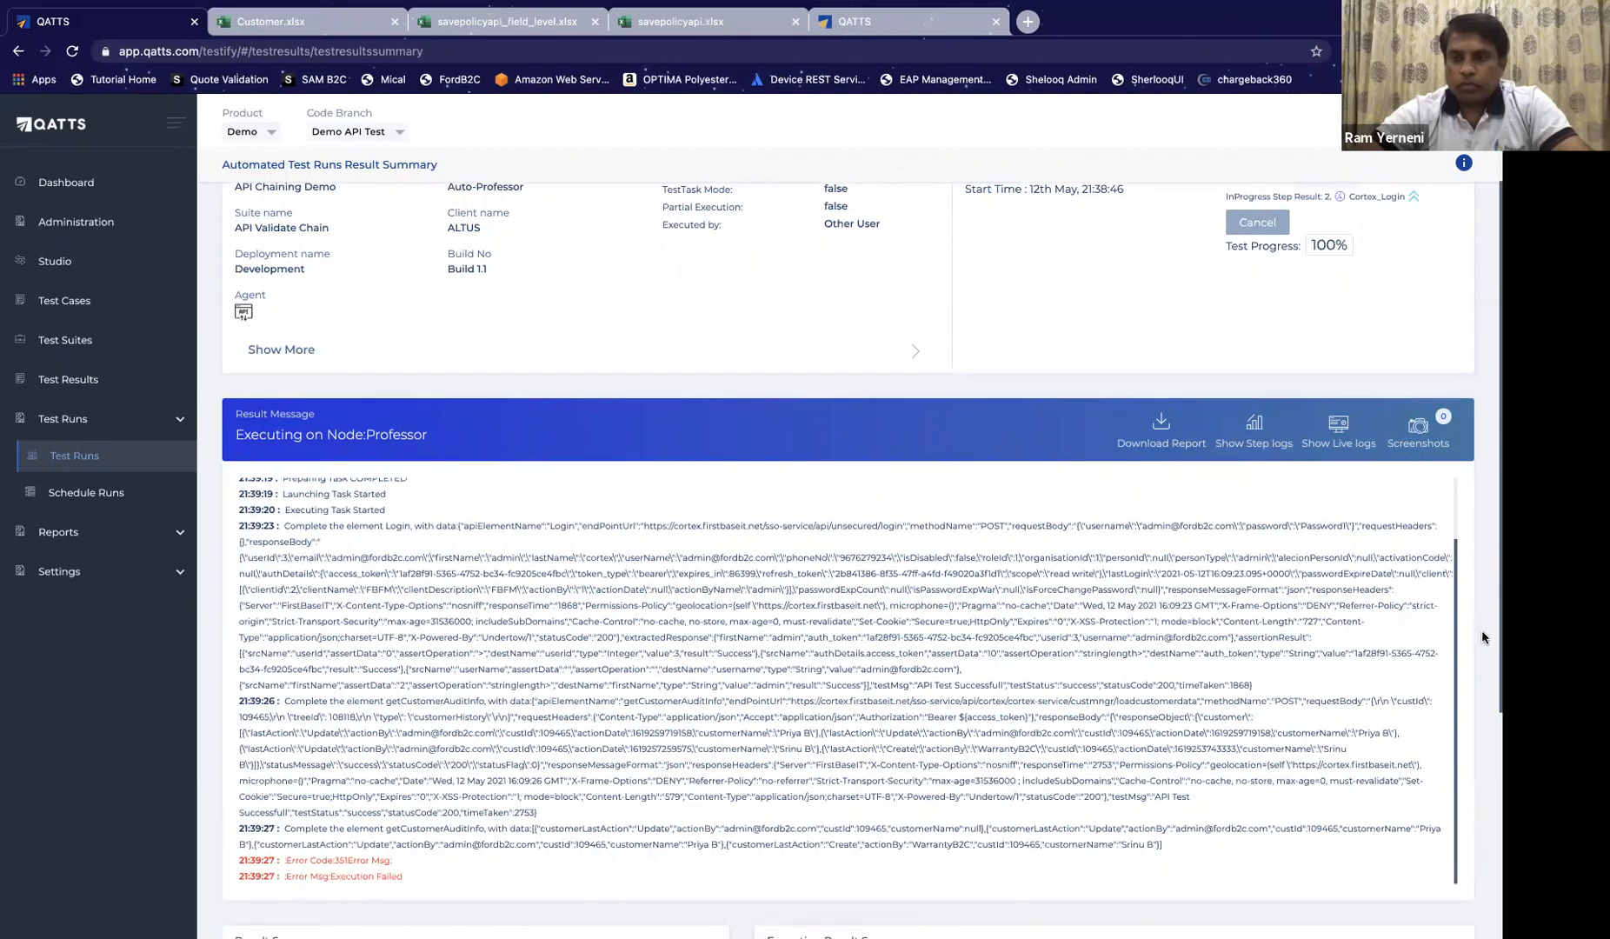
scroll(1482, 637, "down", 4)
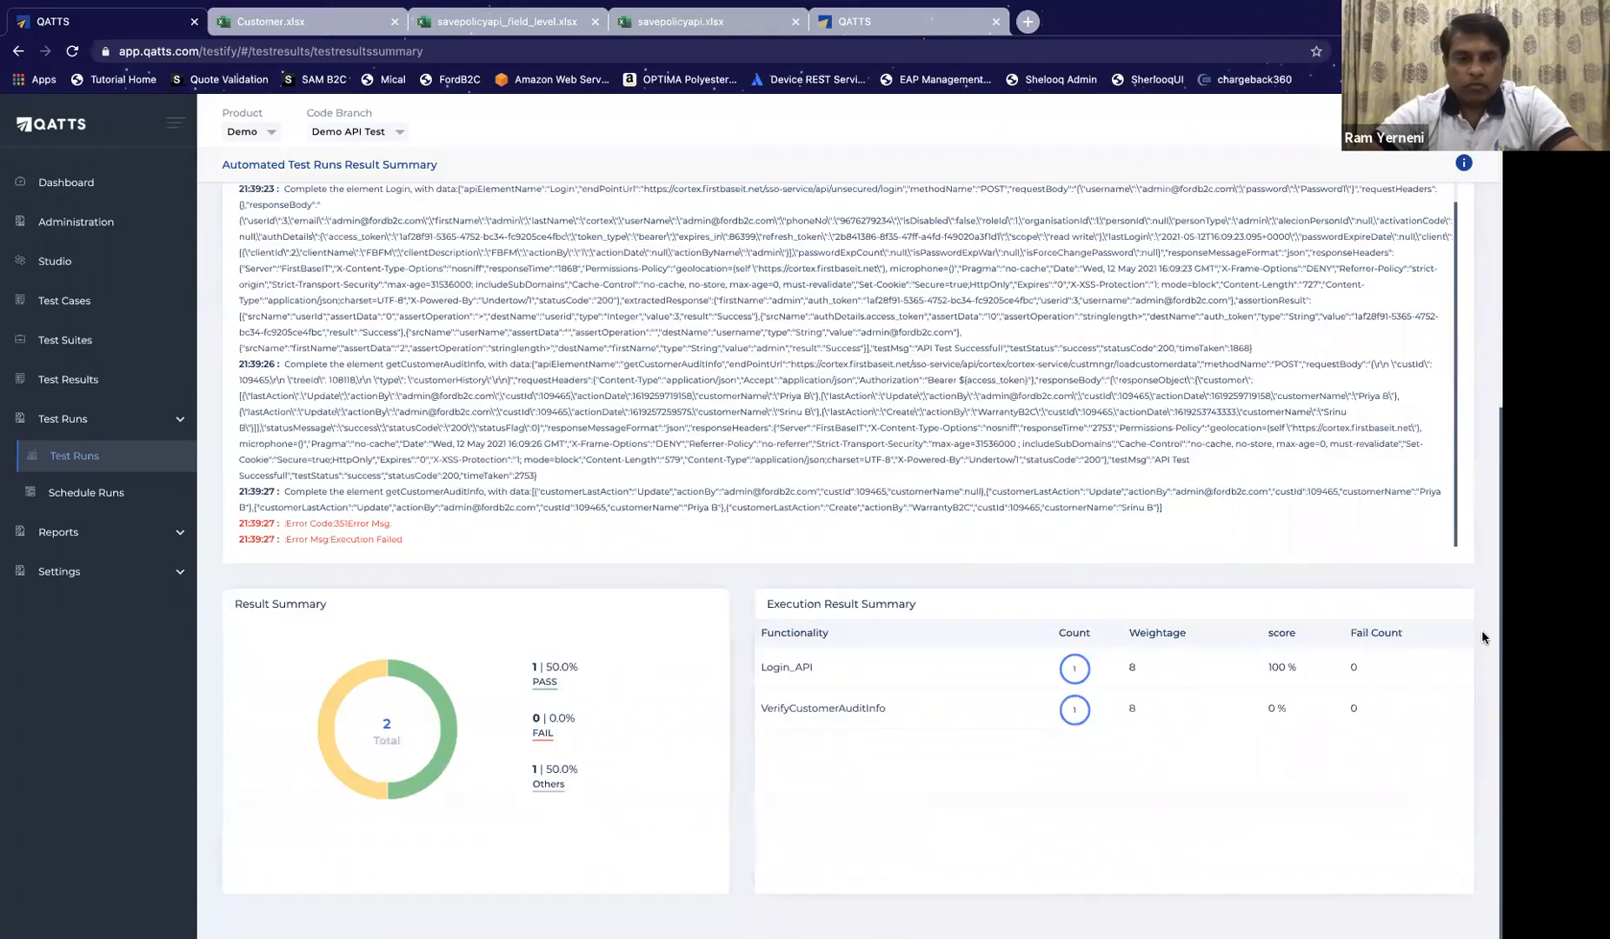
scroll(1484, 638, "down", 1)
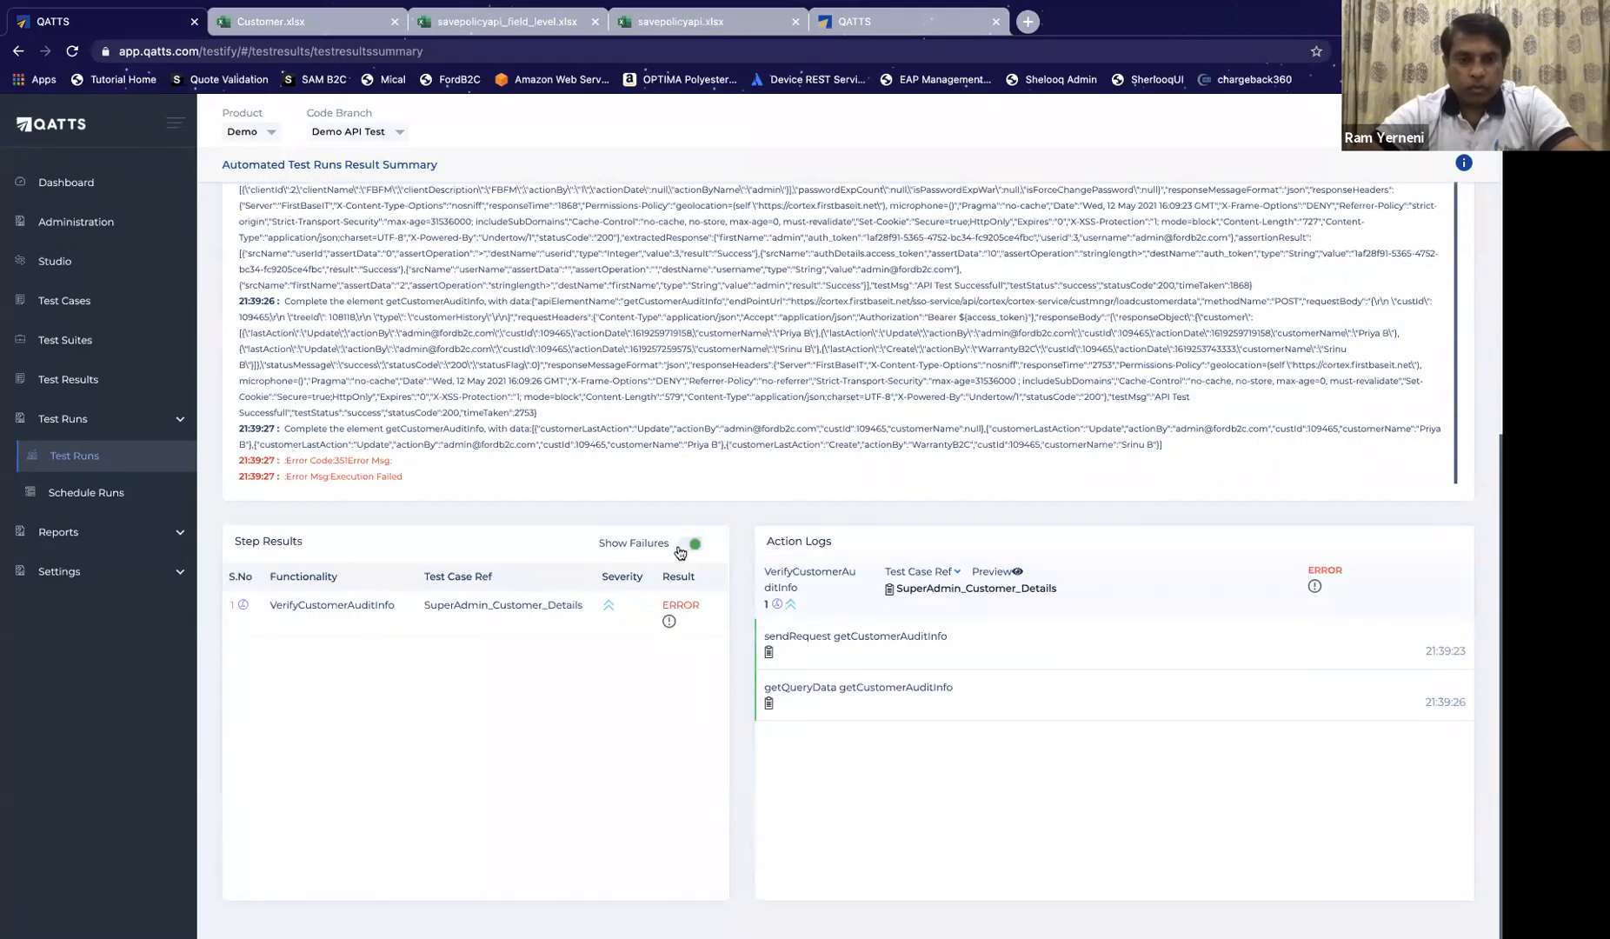
left_click(683, 549)
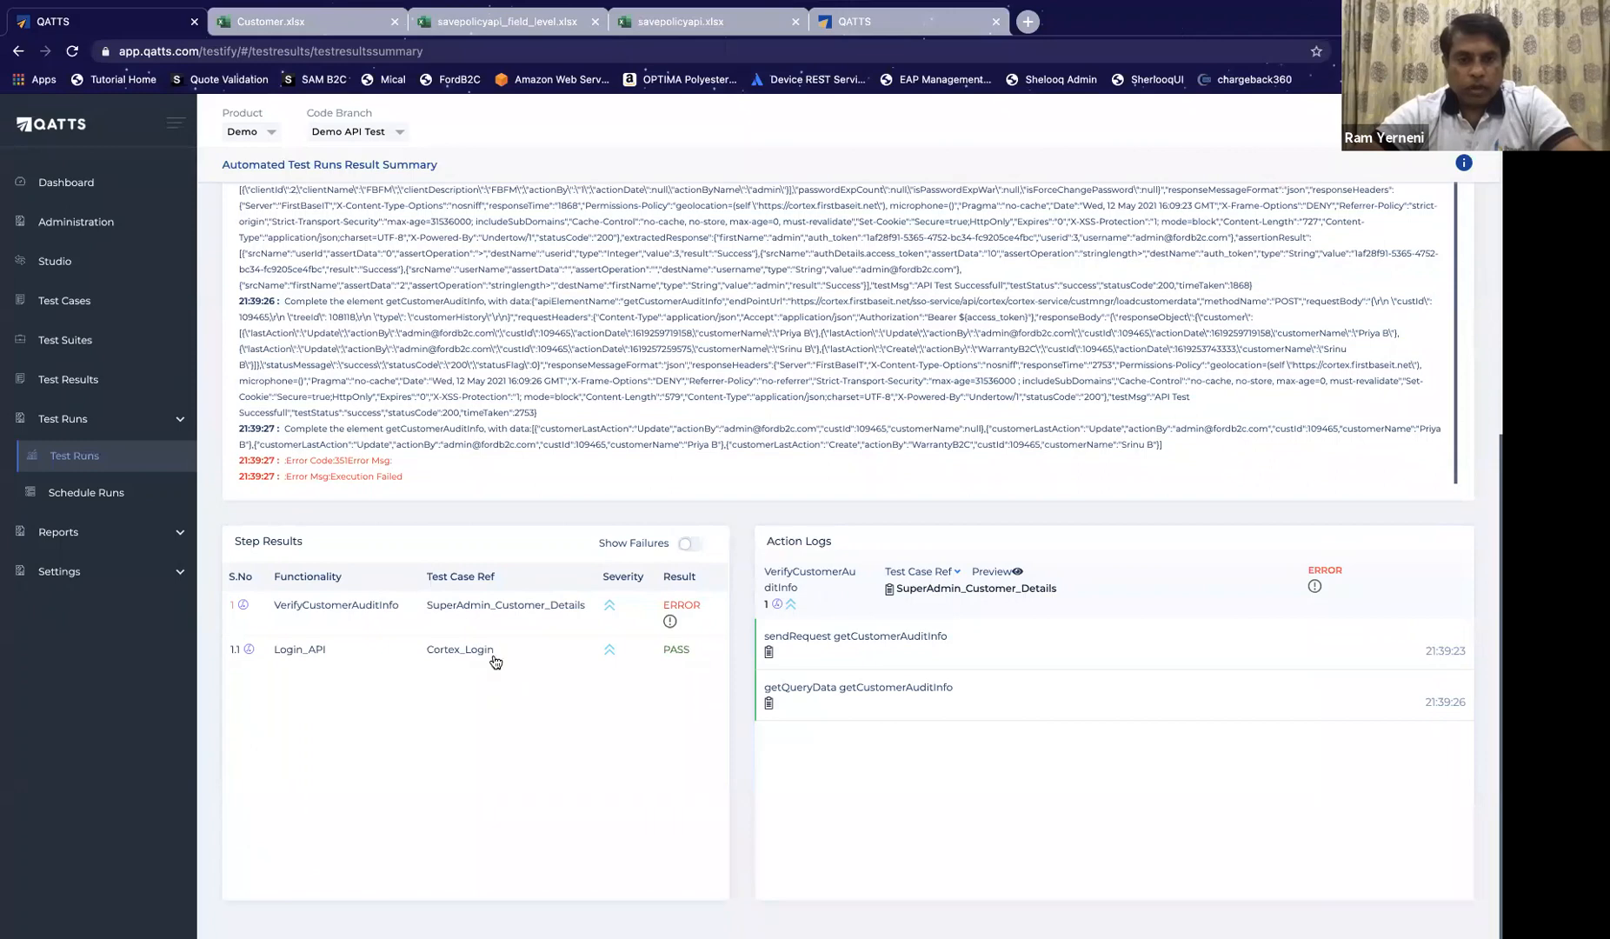
Step: Inspect the request and response of the sendRequest Login action in the Login_API step's action logs
left_click(493, 662)
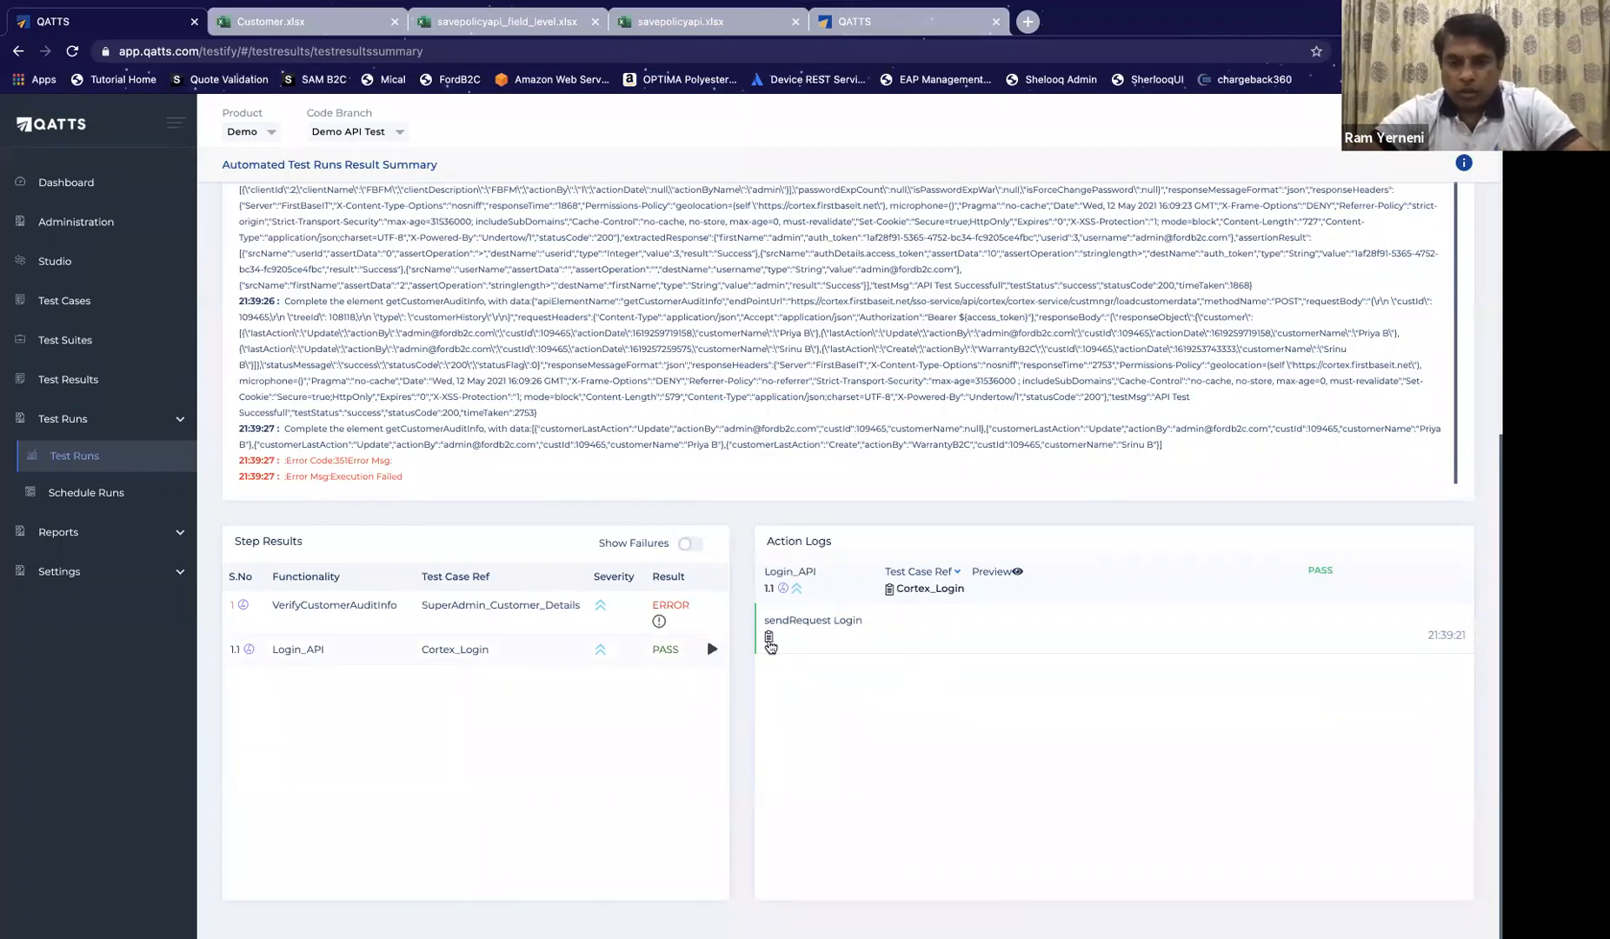
left_click(769, 639)
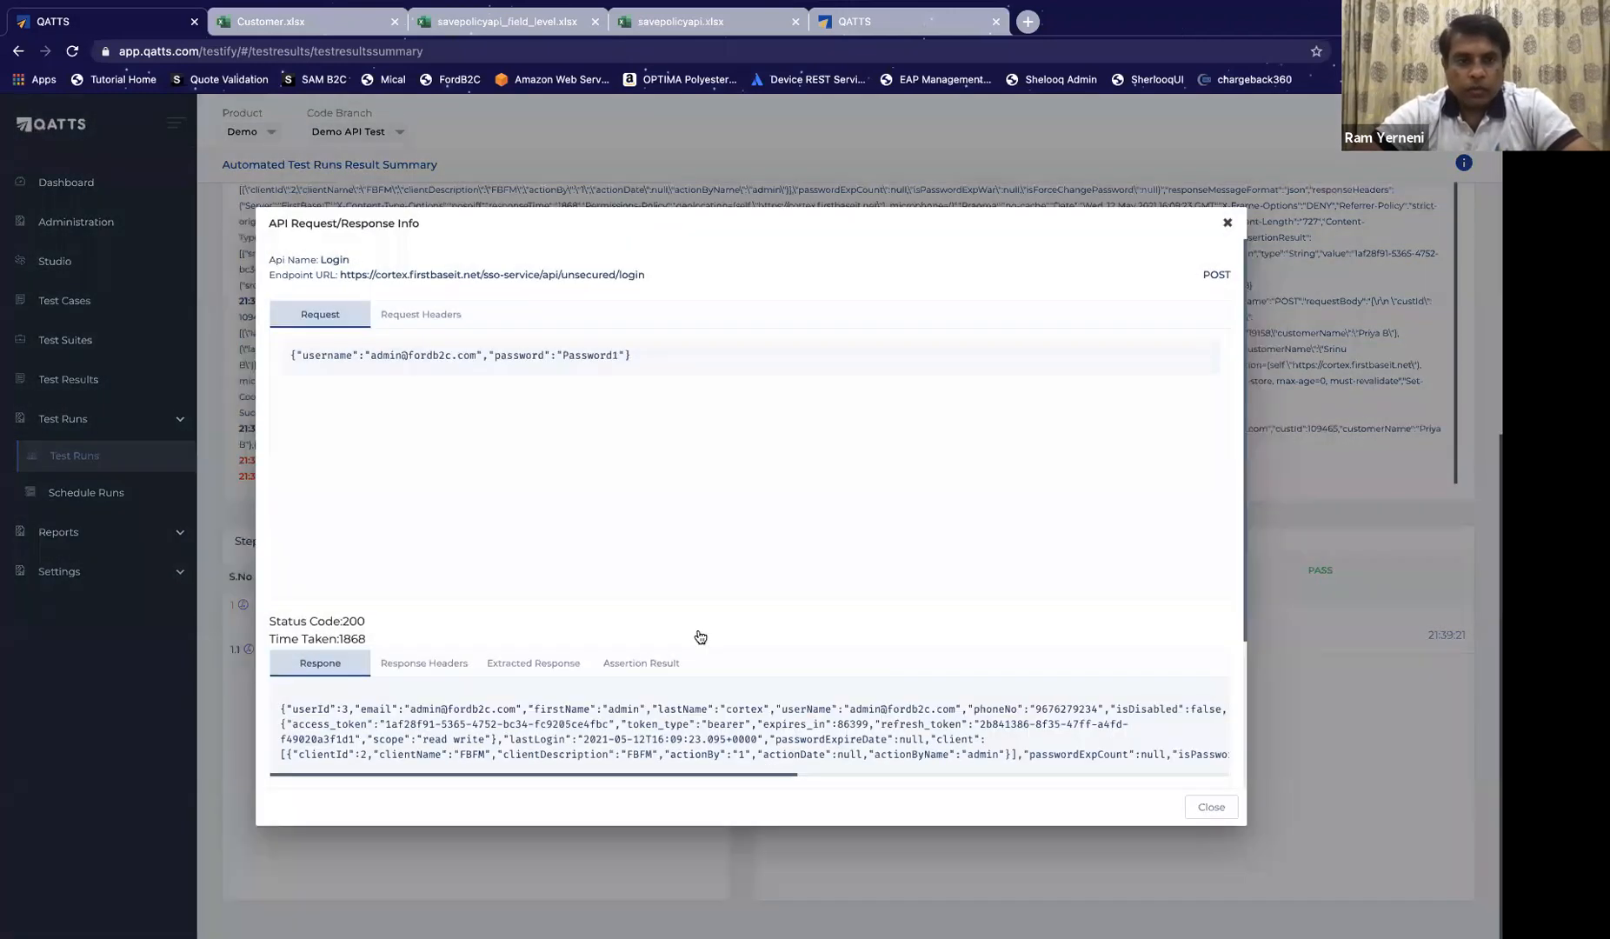
scroll(701, 658, "down", 1)
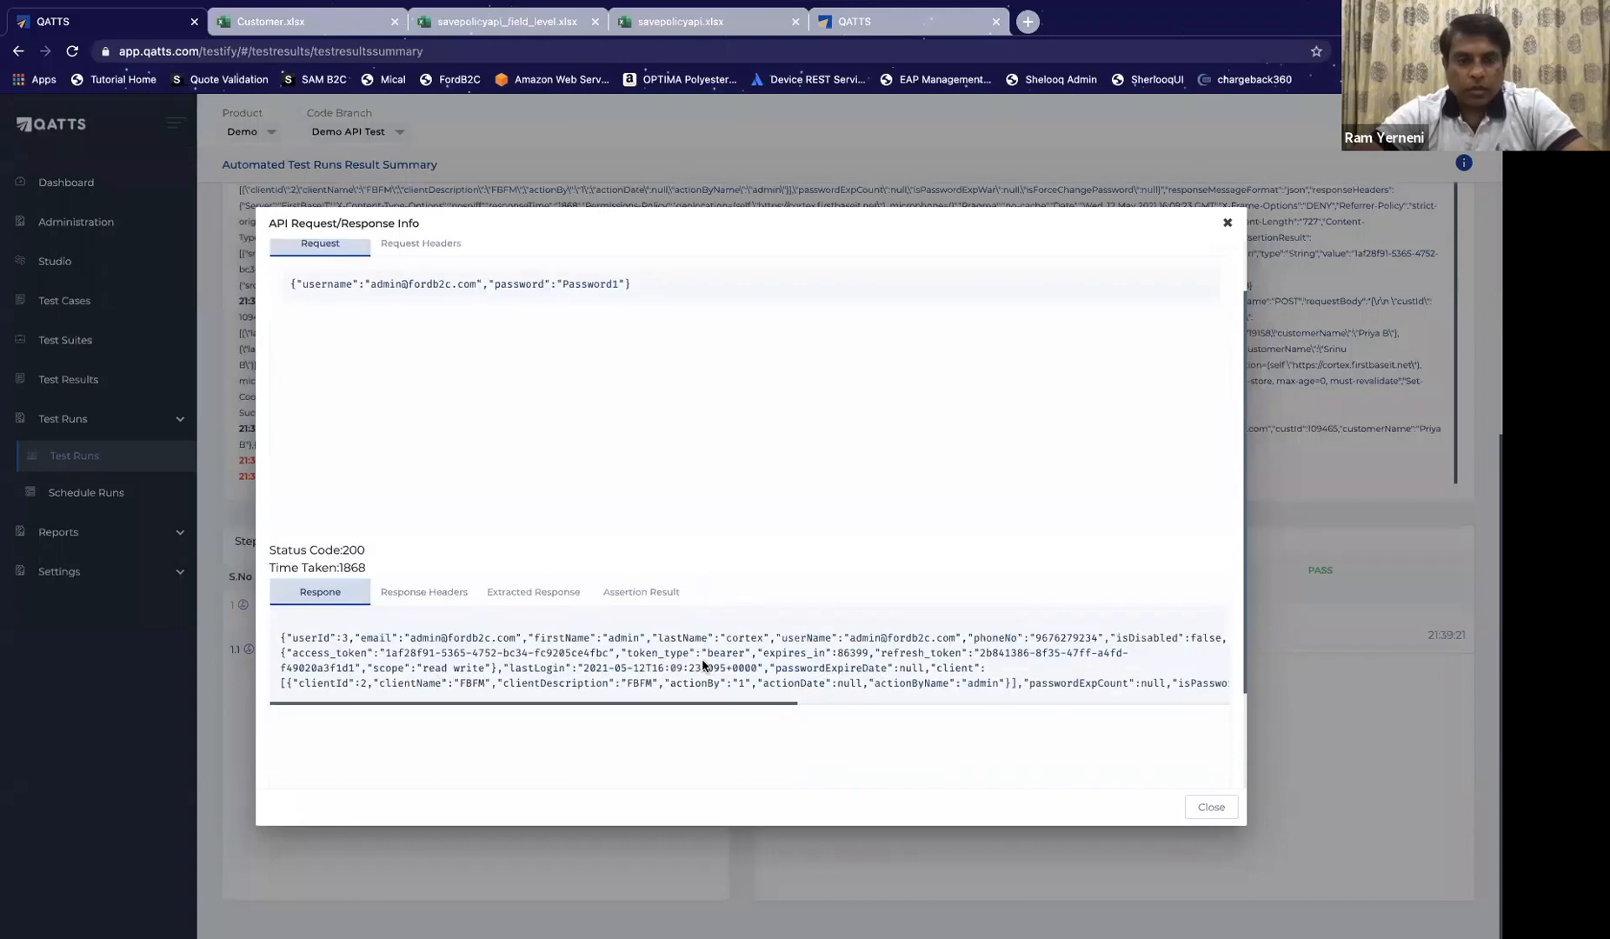
scroll(1091, 735, "up", 1)
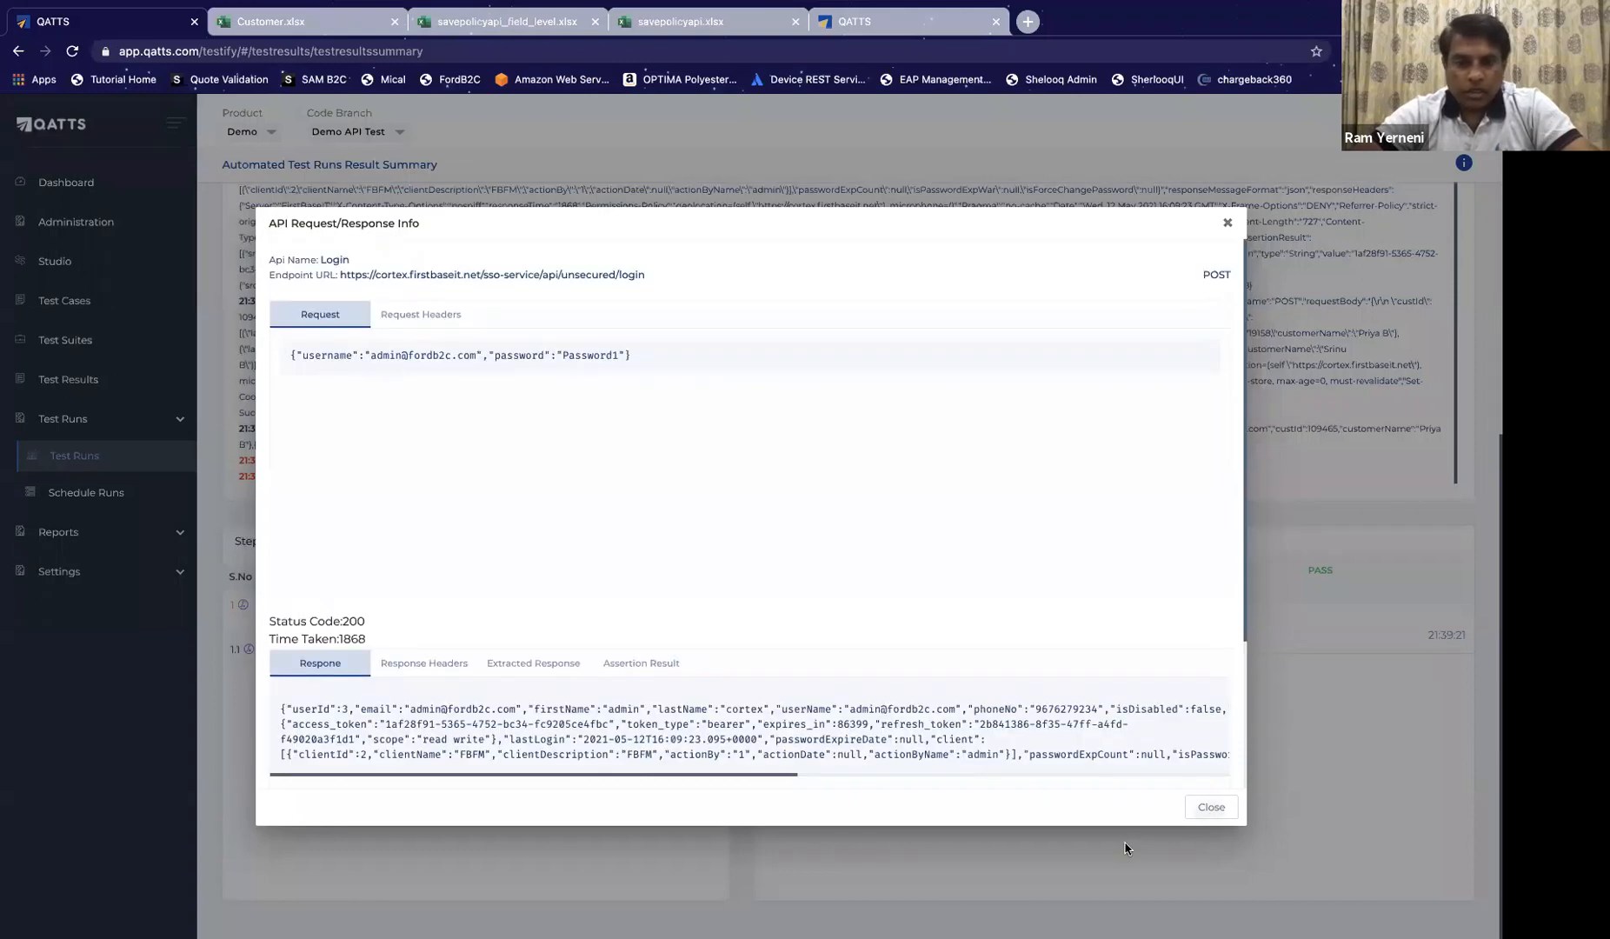
left_click(587, 840)
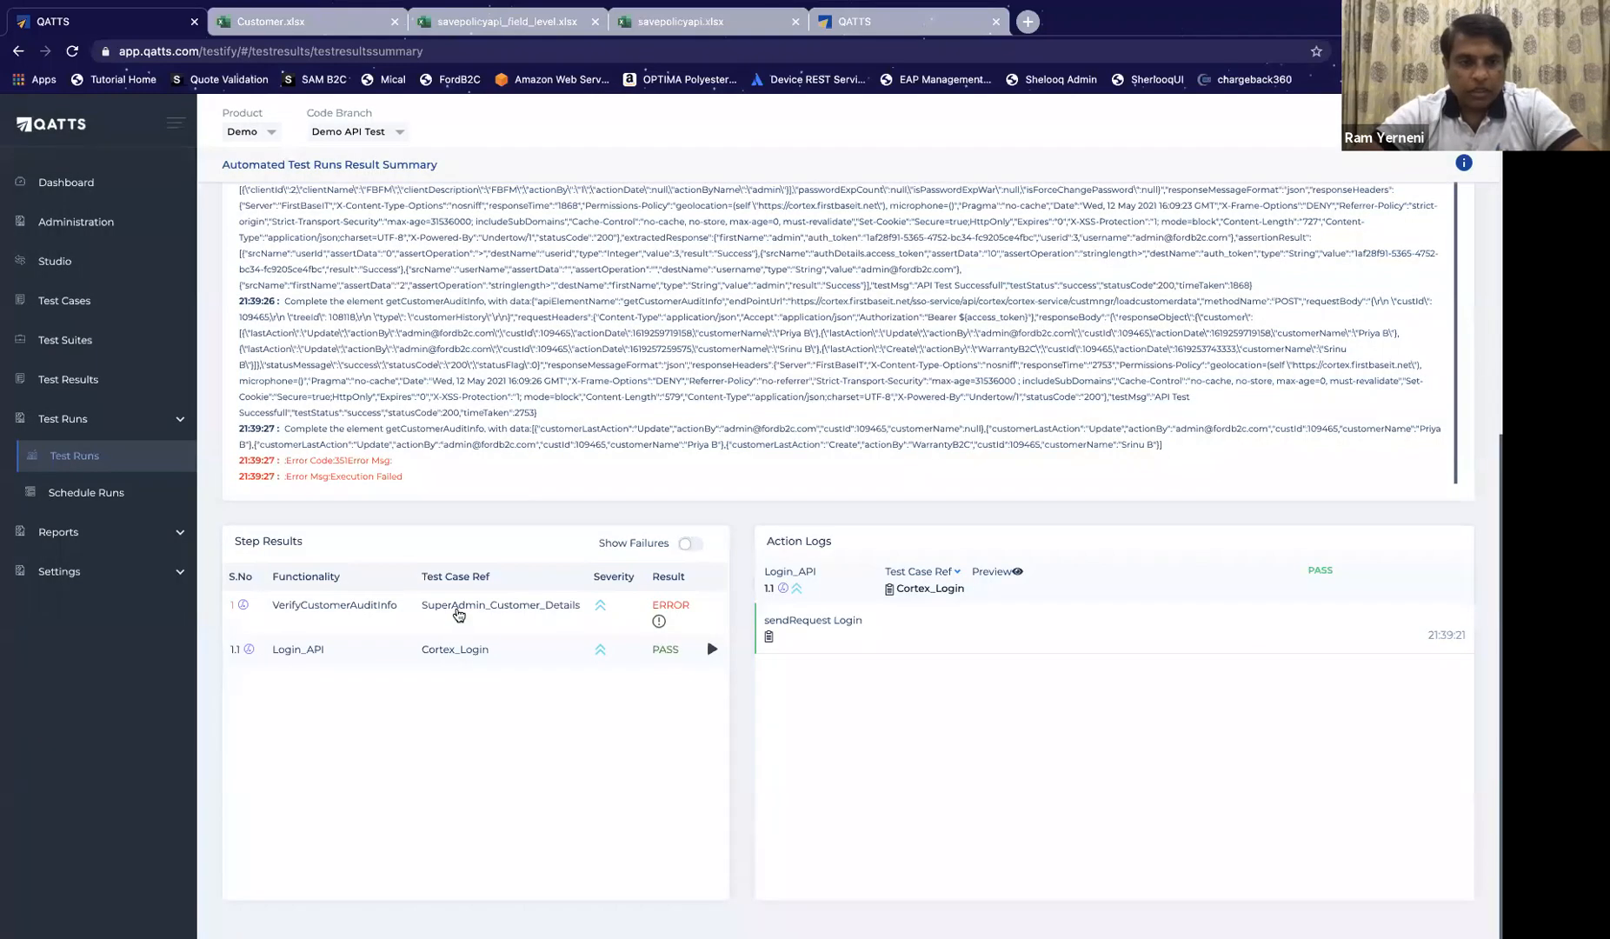
Step: Read the error details of the VerifyCustomerAuditInfo step and close them
left_click(458, 614)
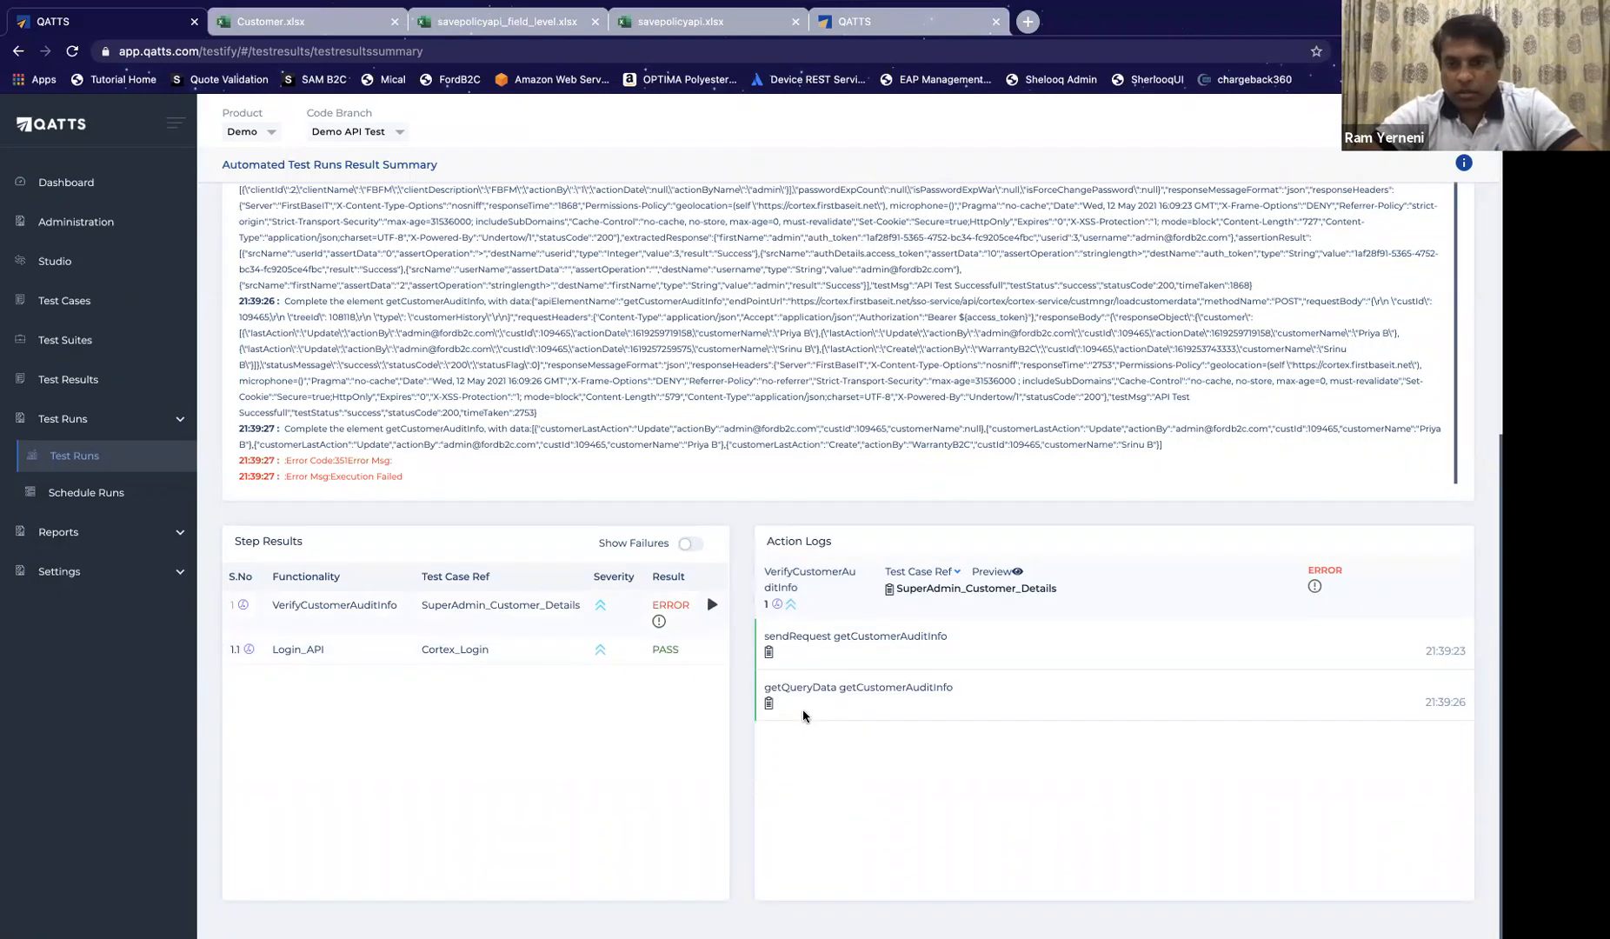
left_click(658, 621)
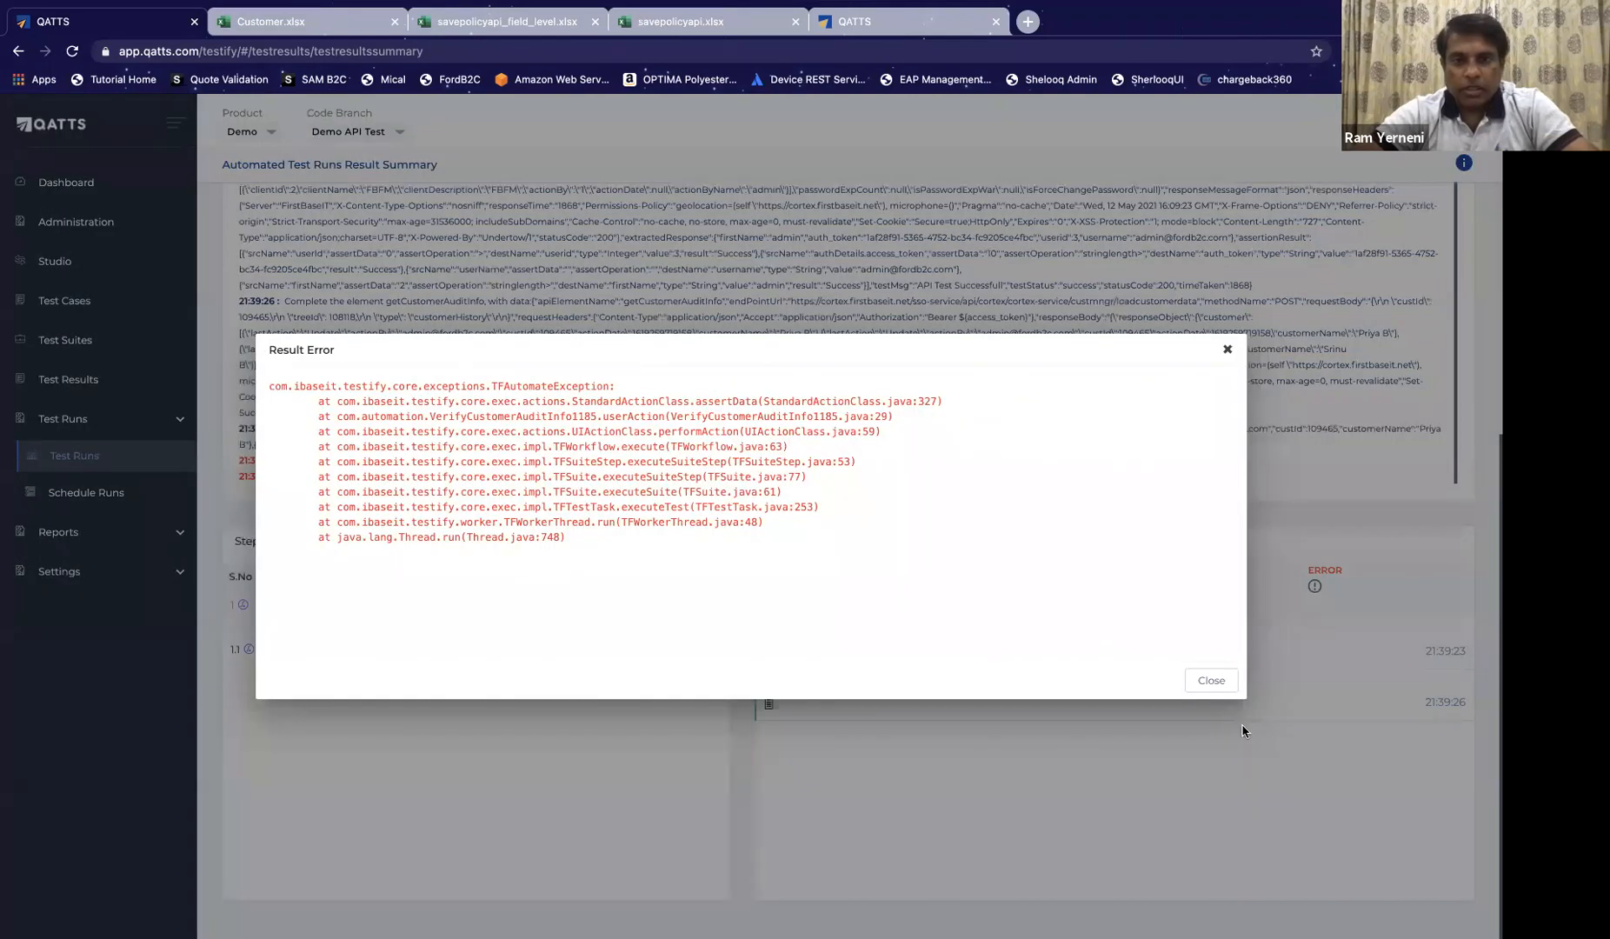
left_click(1200, 690)
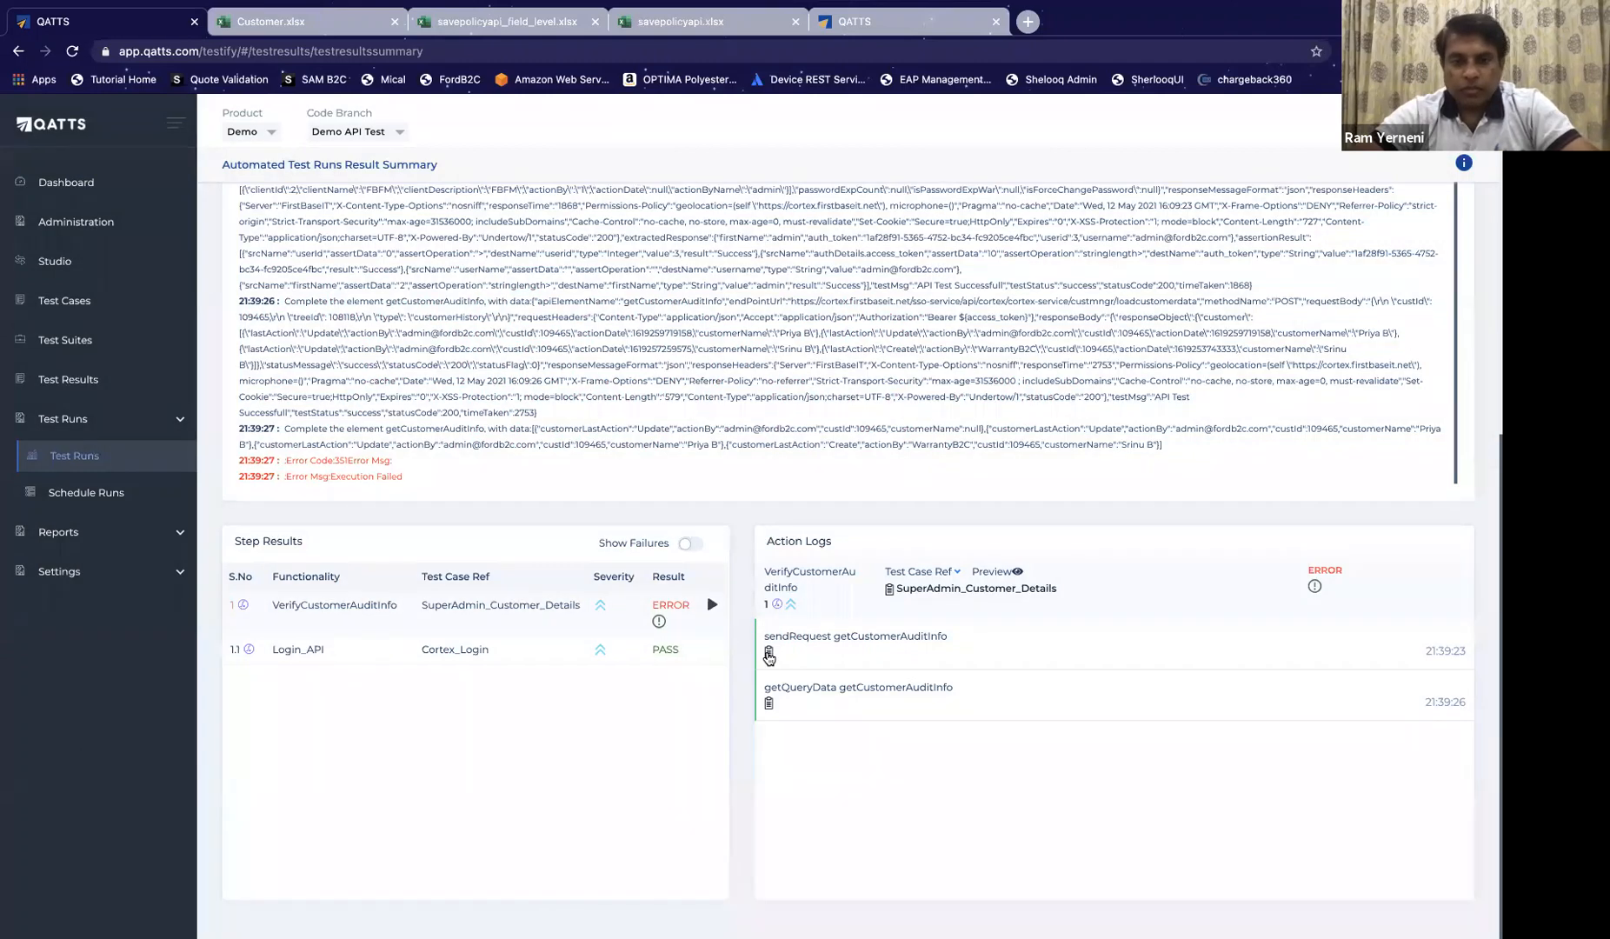
Step: Inspect the request body, request headers and response of the sendRequest getCustomerAuditInfo action
left_click(768, 654)
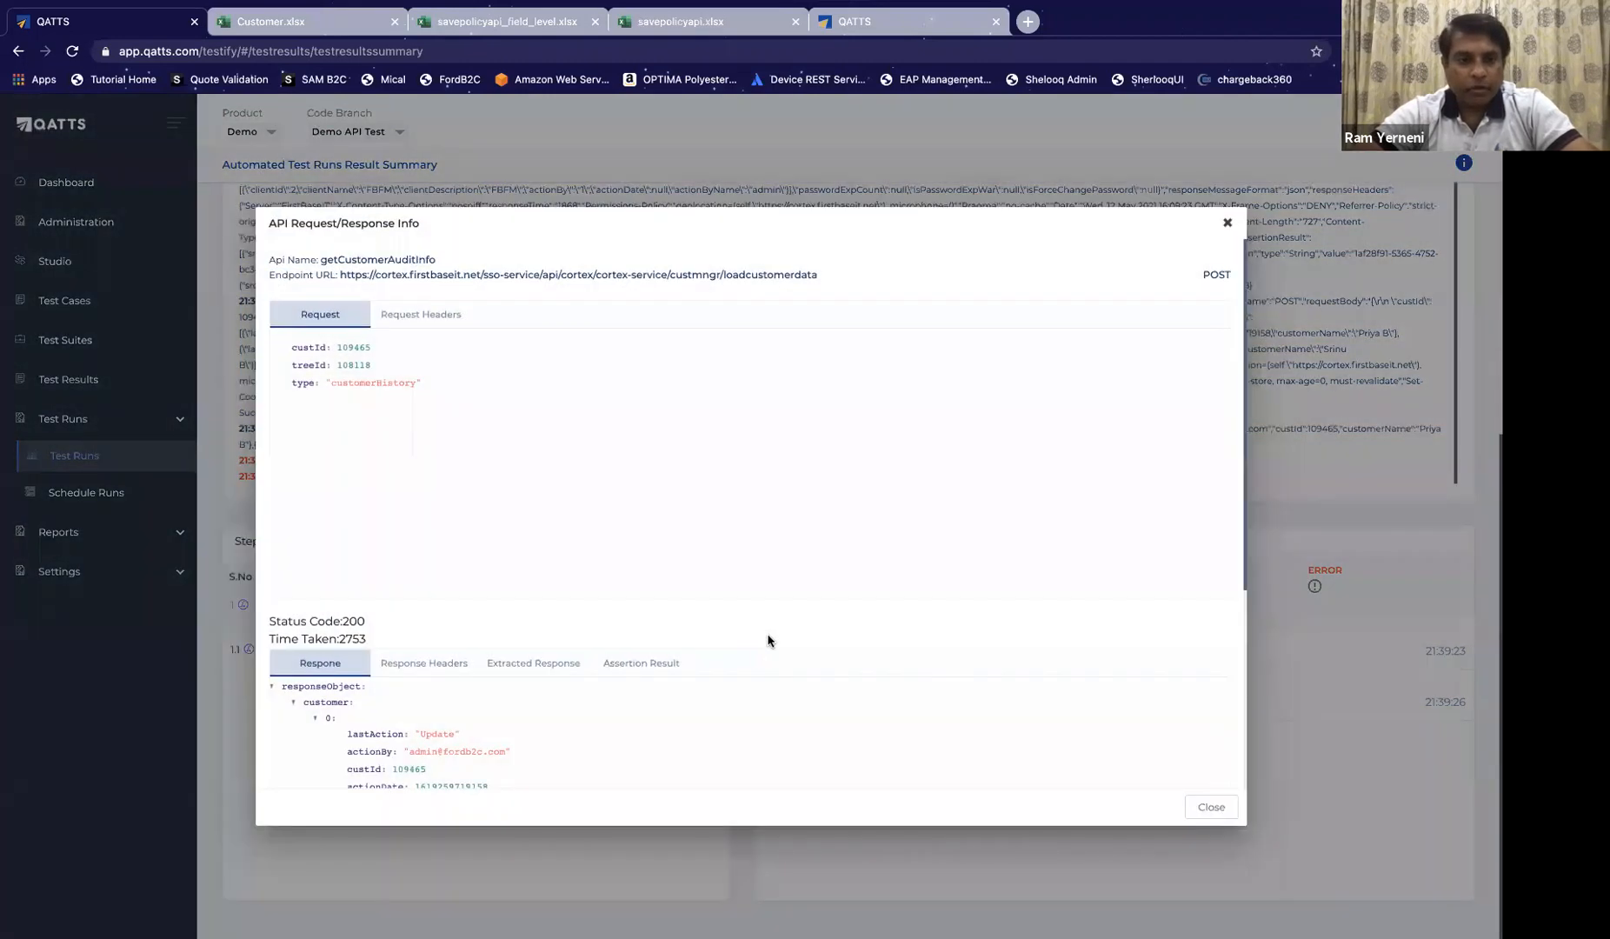
left_click(429, 318)
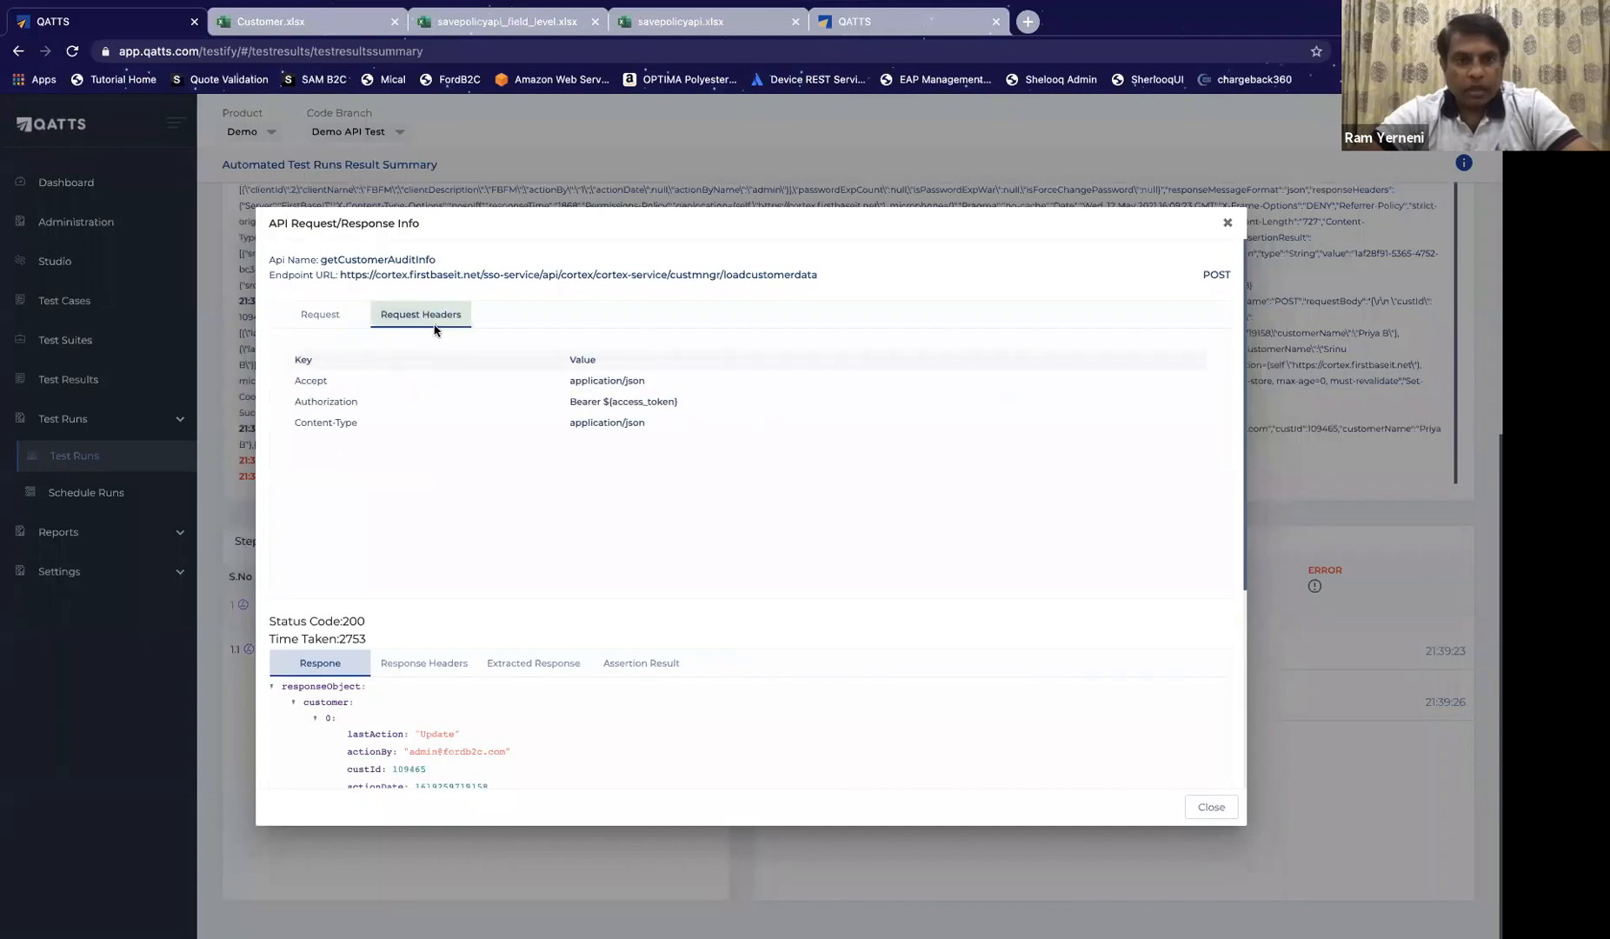
left_click(321, 319)
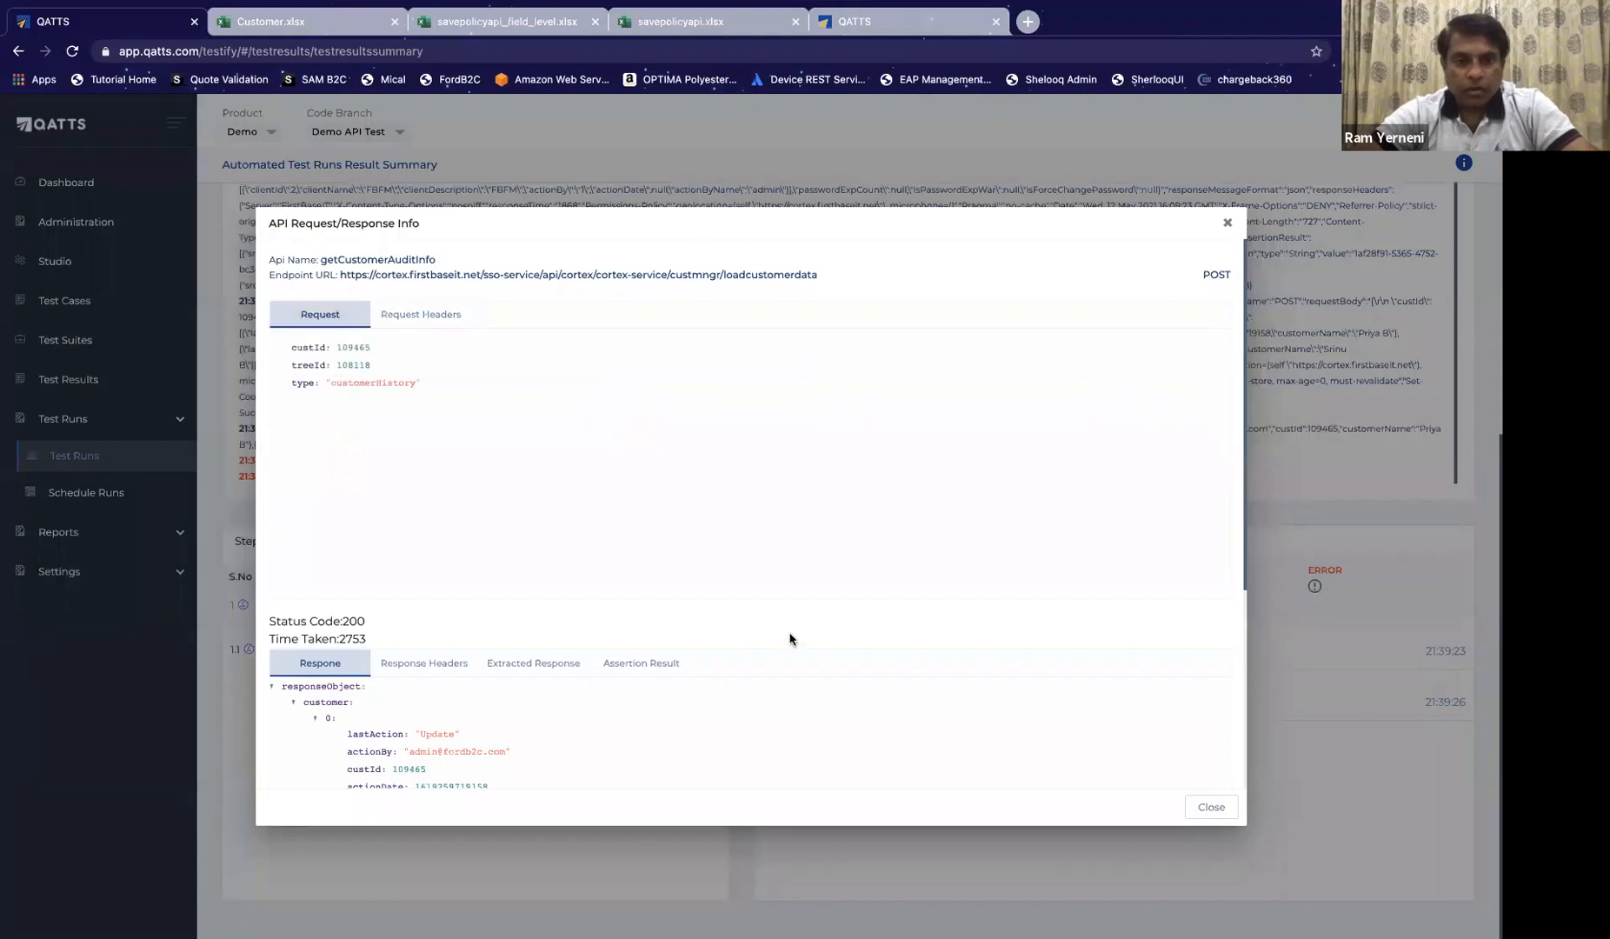
scroll(789, 639, "down", 2)
scroll(789, 638, "down", 3)
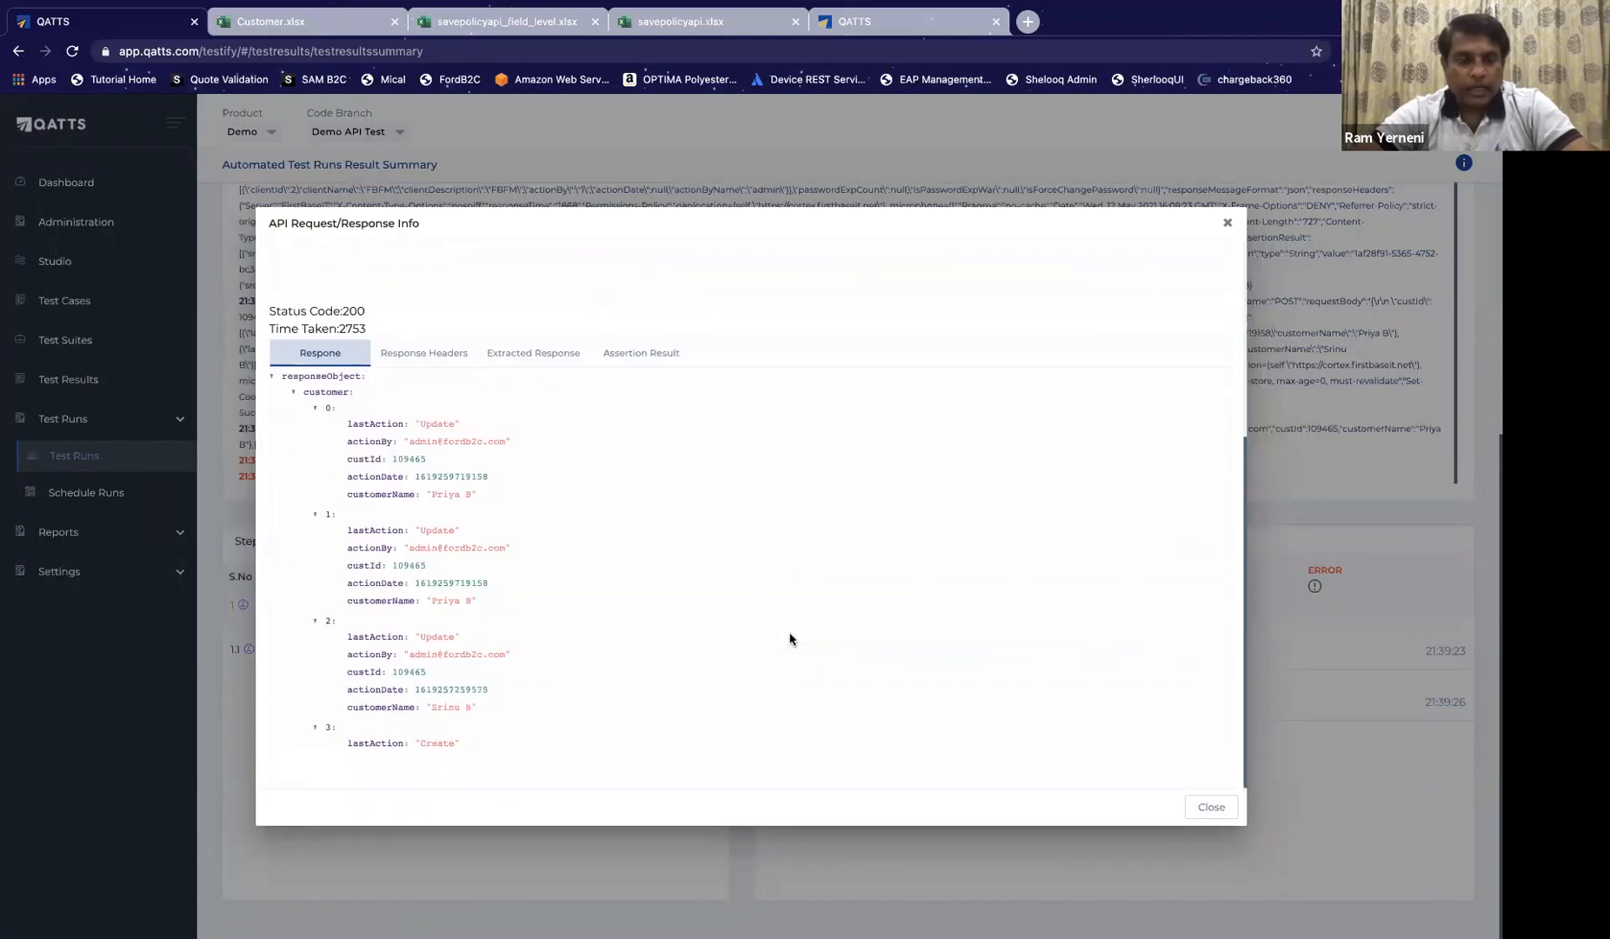
Step: Collapse customer entries 0 to 3 in the getCustomerAuditInfo response to compare them, and close the request details
left_click(315, 408)
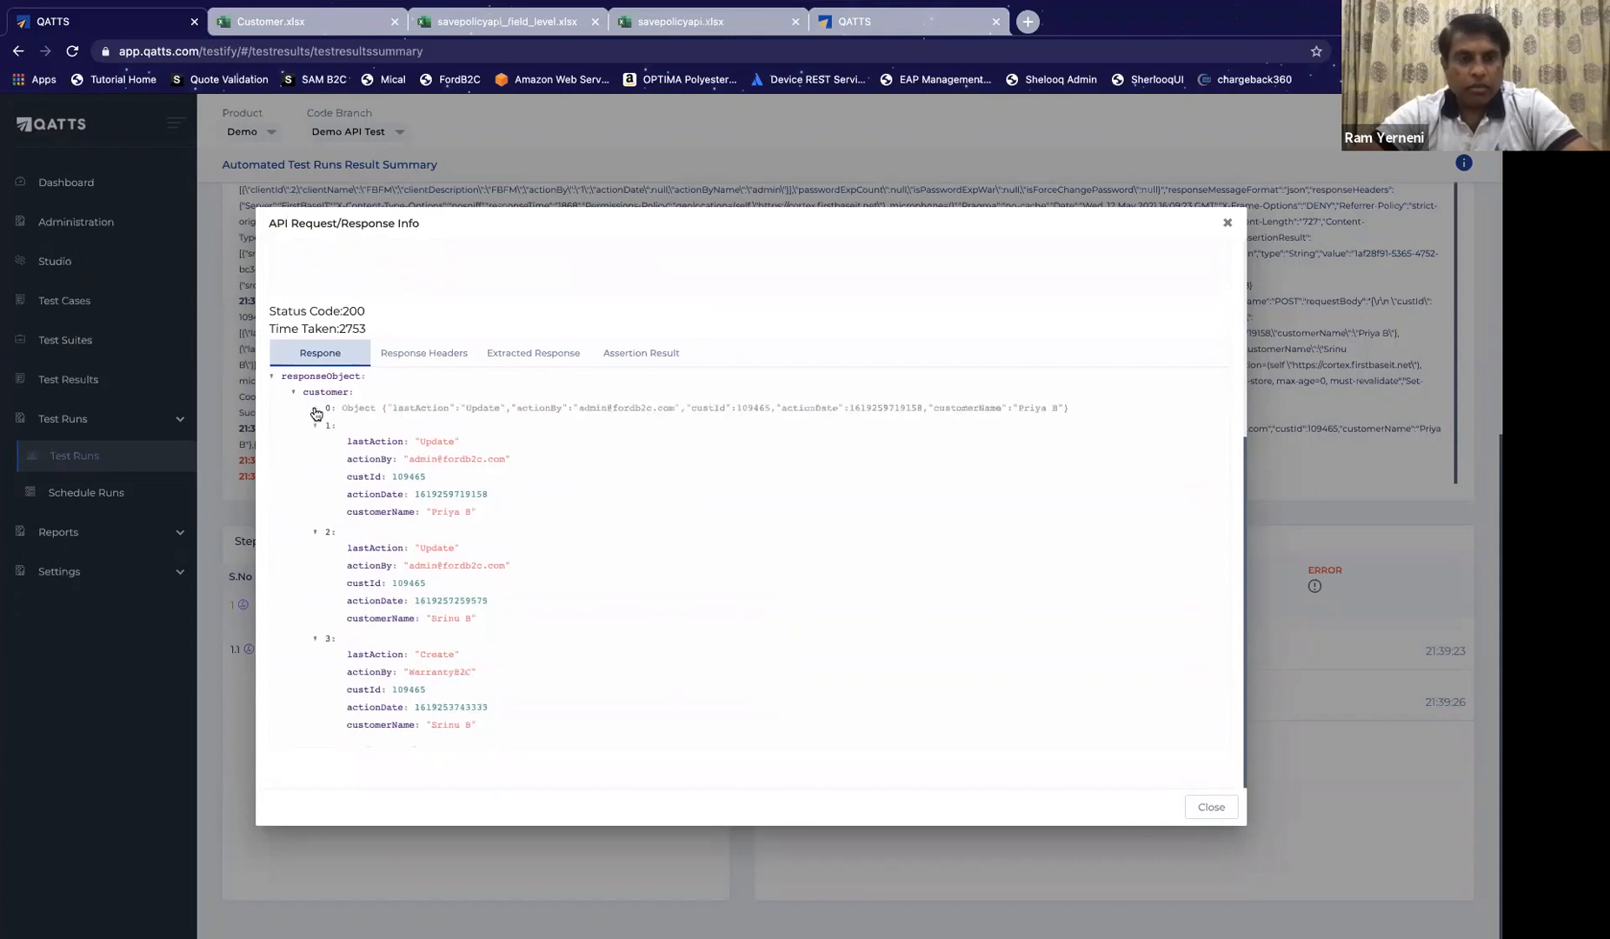
left_click(315, 426)
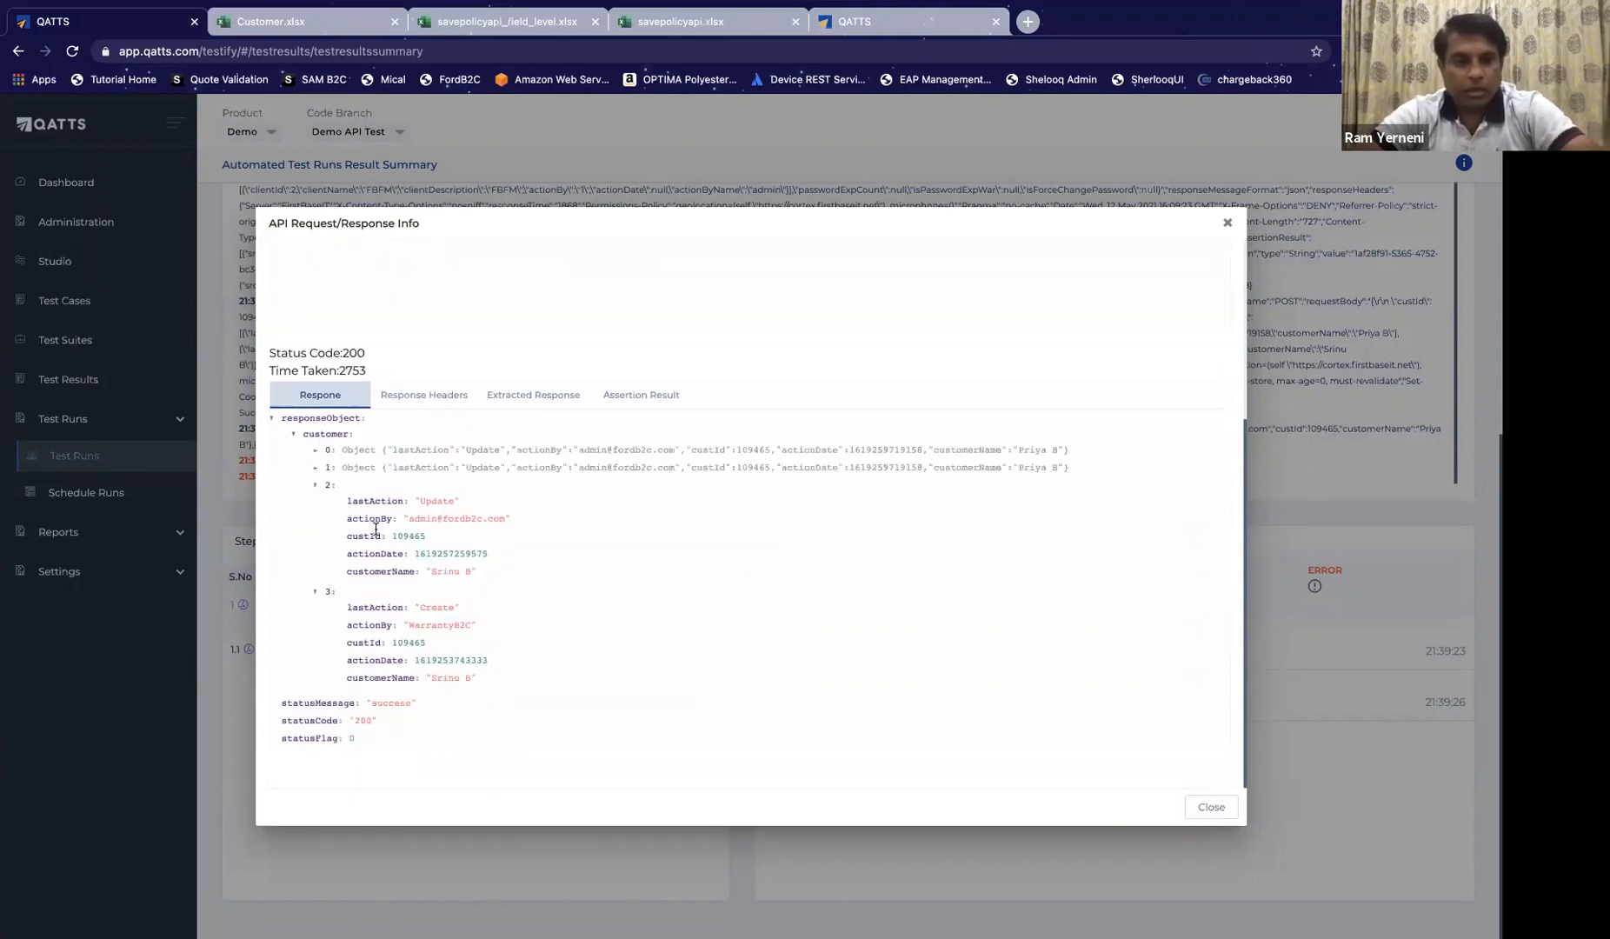
left_click(318, 485)
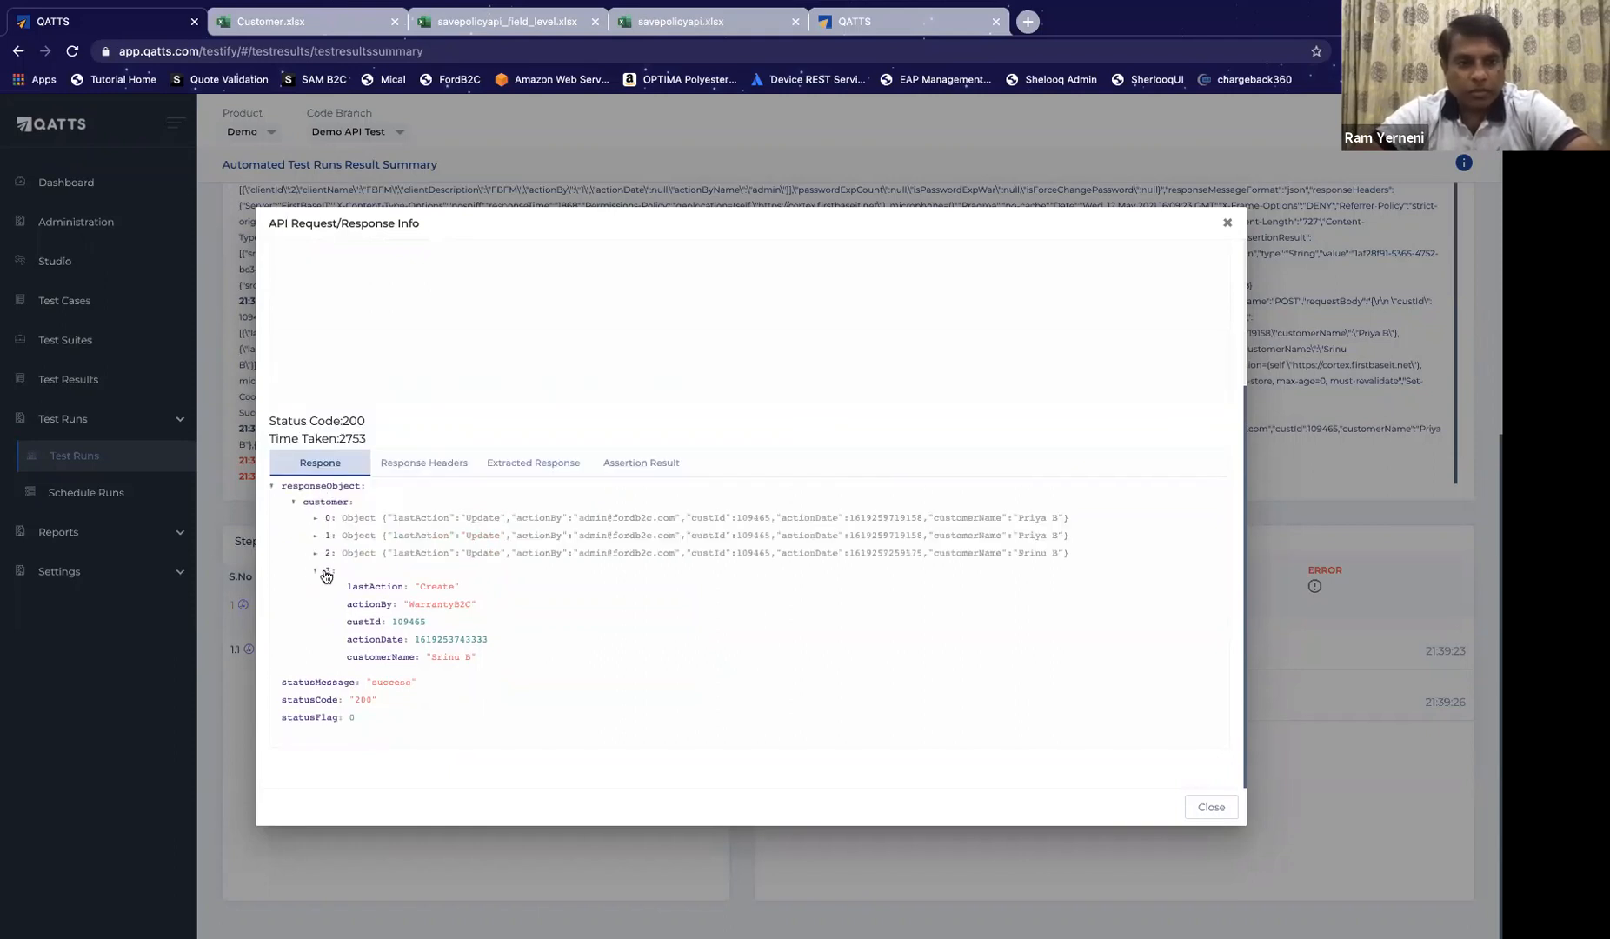
left_click(320, 571)
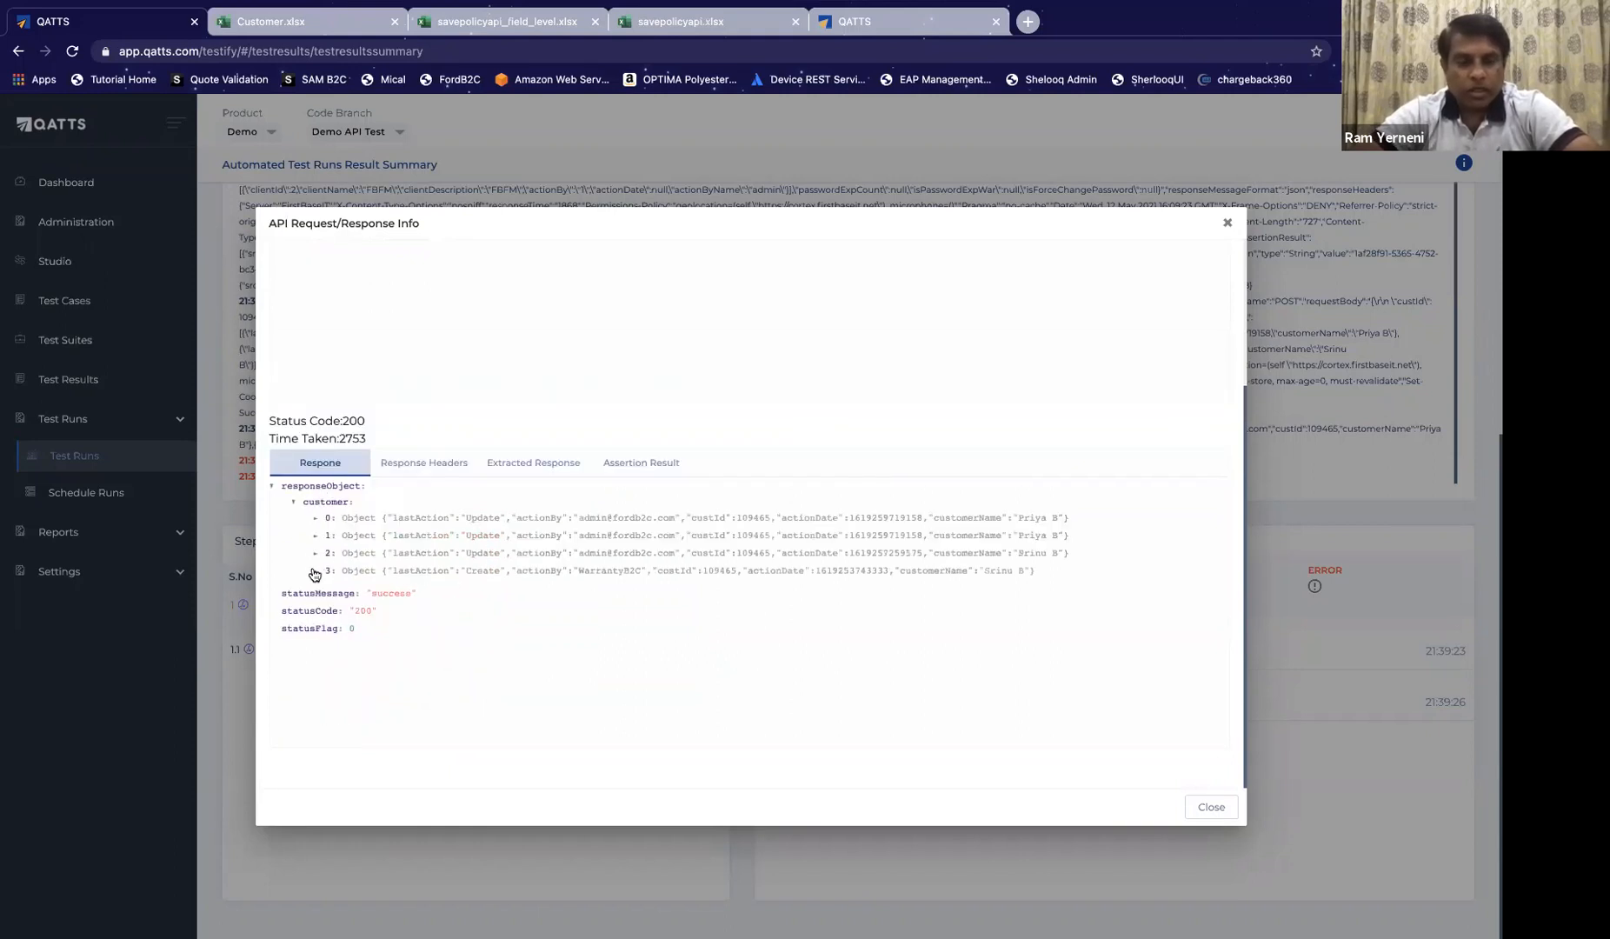
left_click(1212, 808)
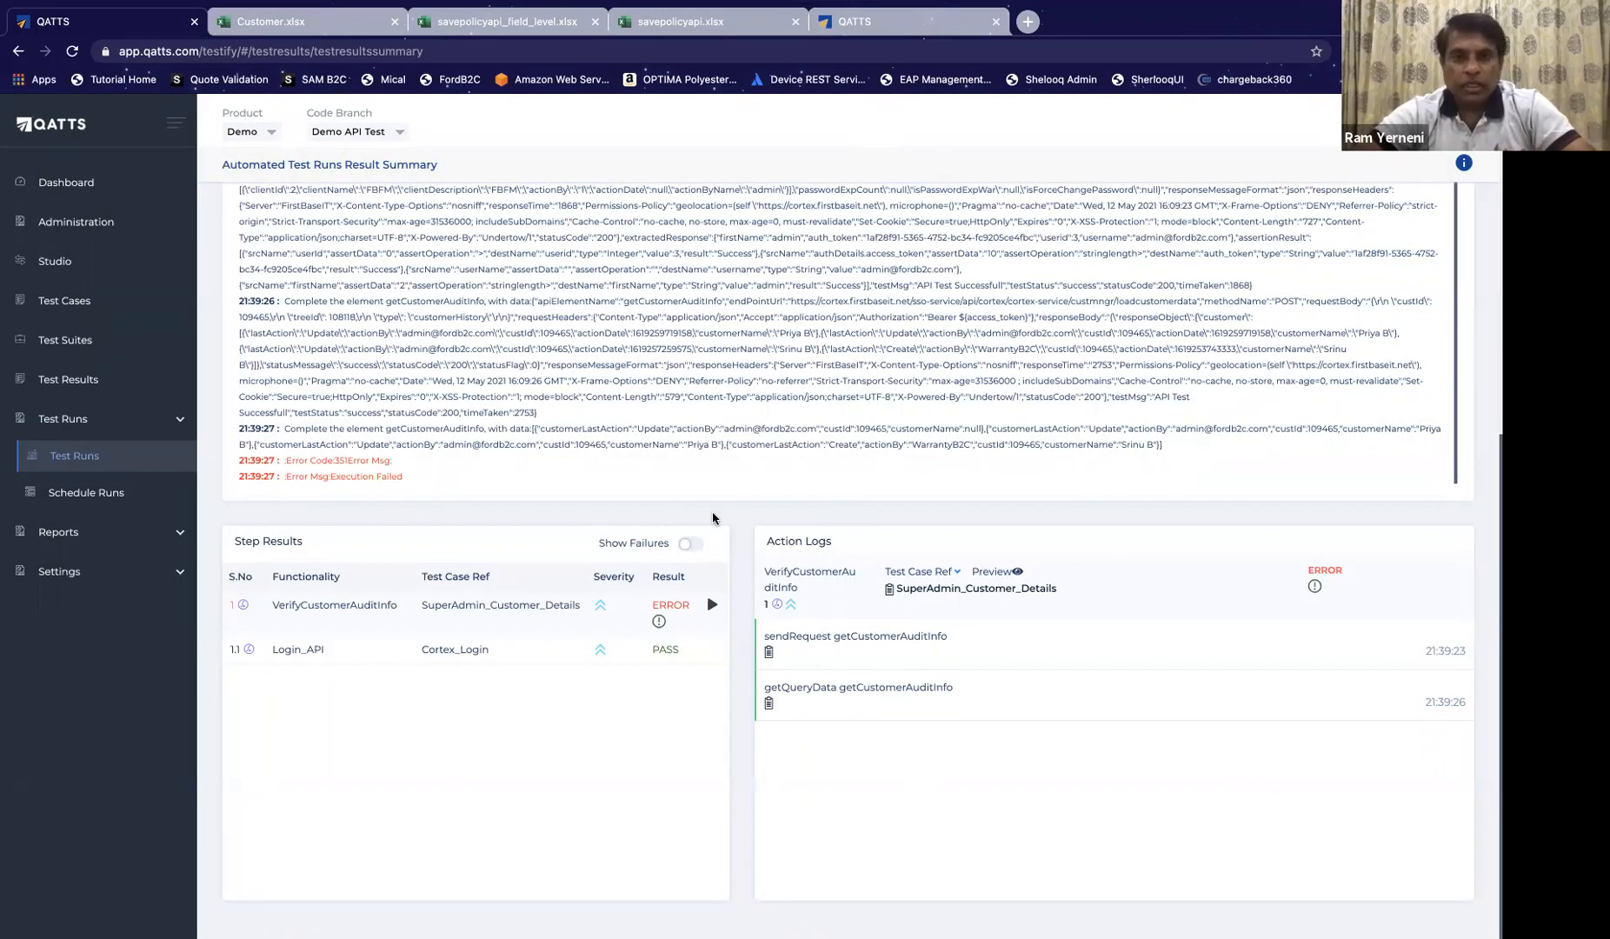
Step: Switch to the Studio and copy the query name getCustomerAuditInfo from the getQueryDataAsList call in the VerifyCustomerAuditInfo action class
key("ctrl+Right")
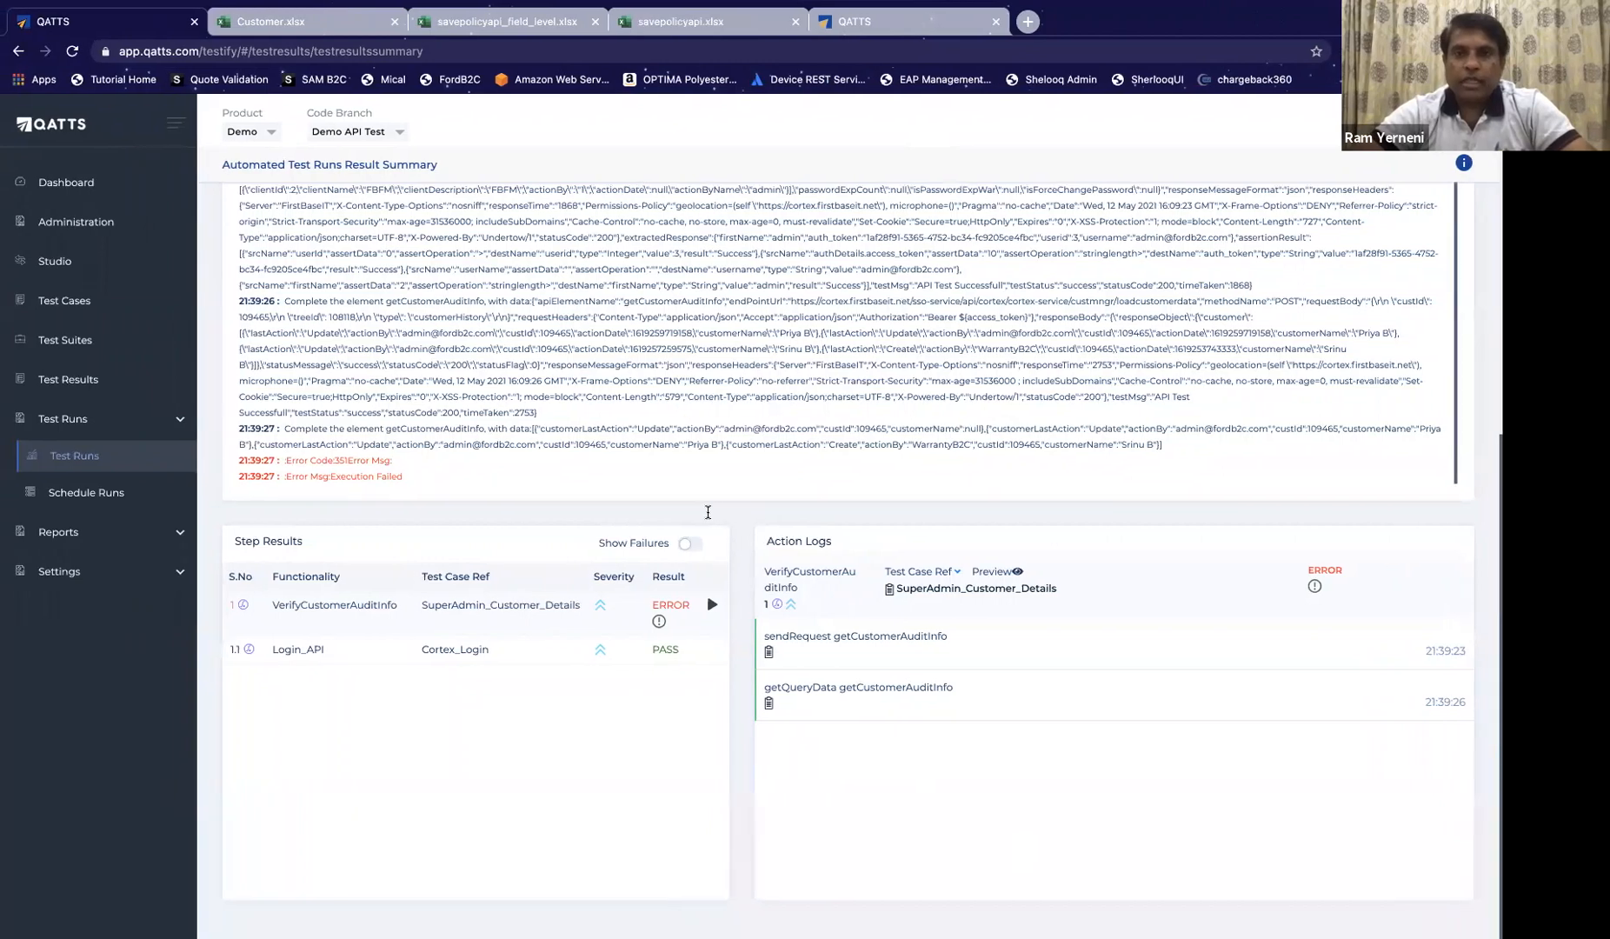
left_click(895, 19)
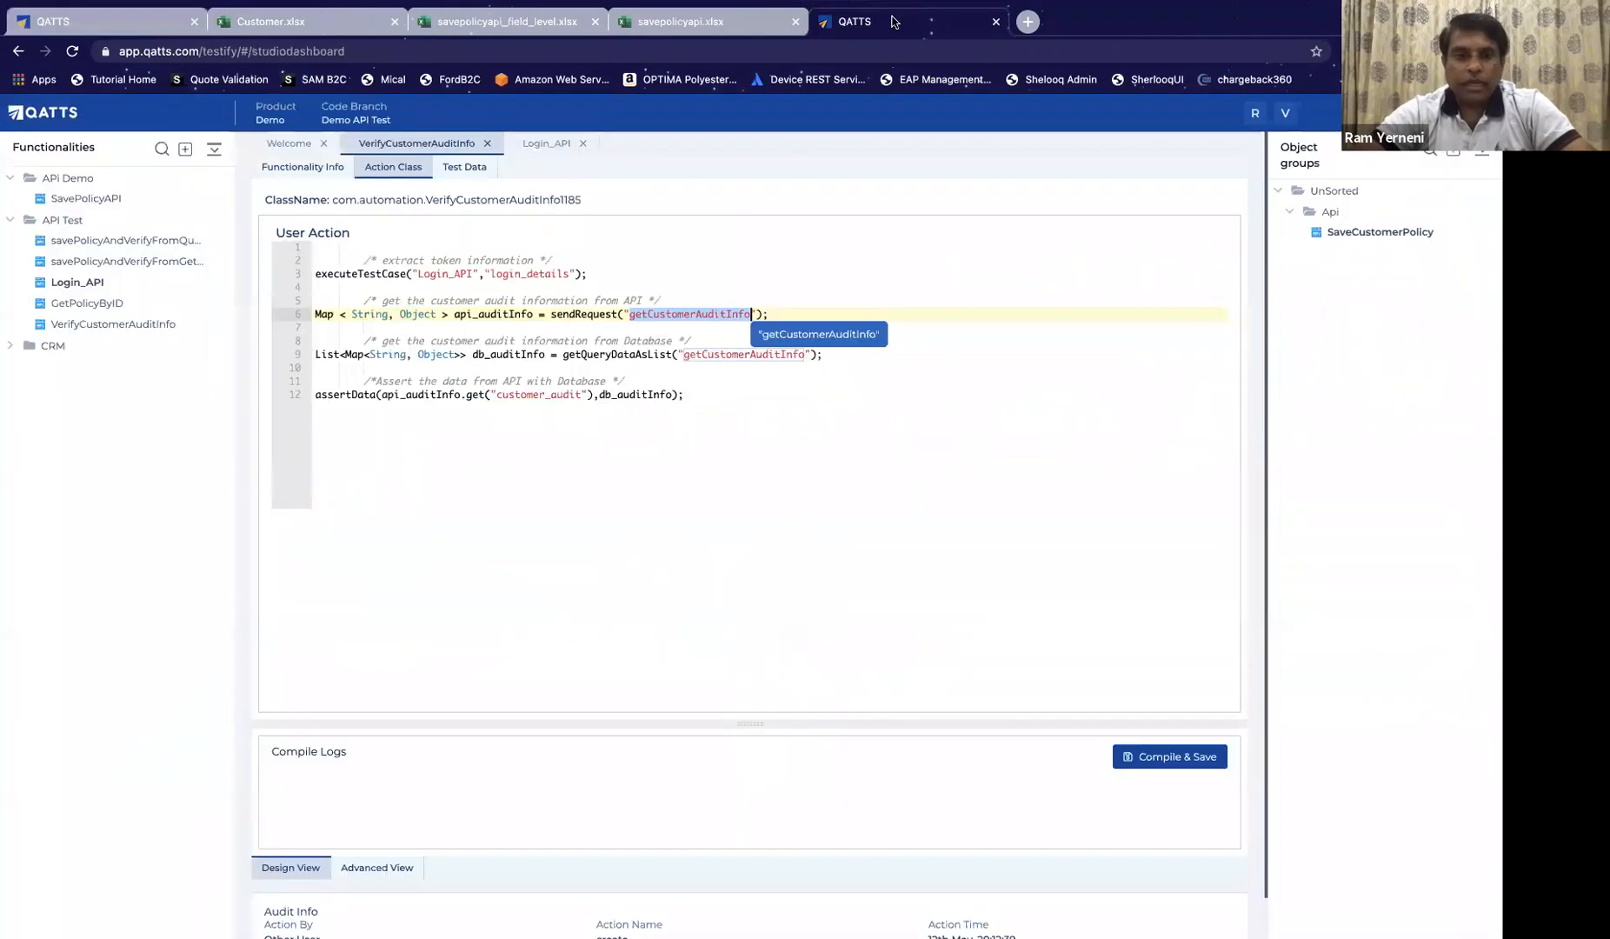
double_click(609, 353)
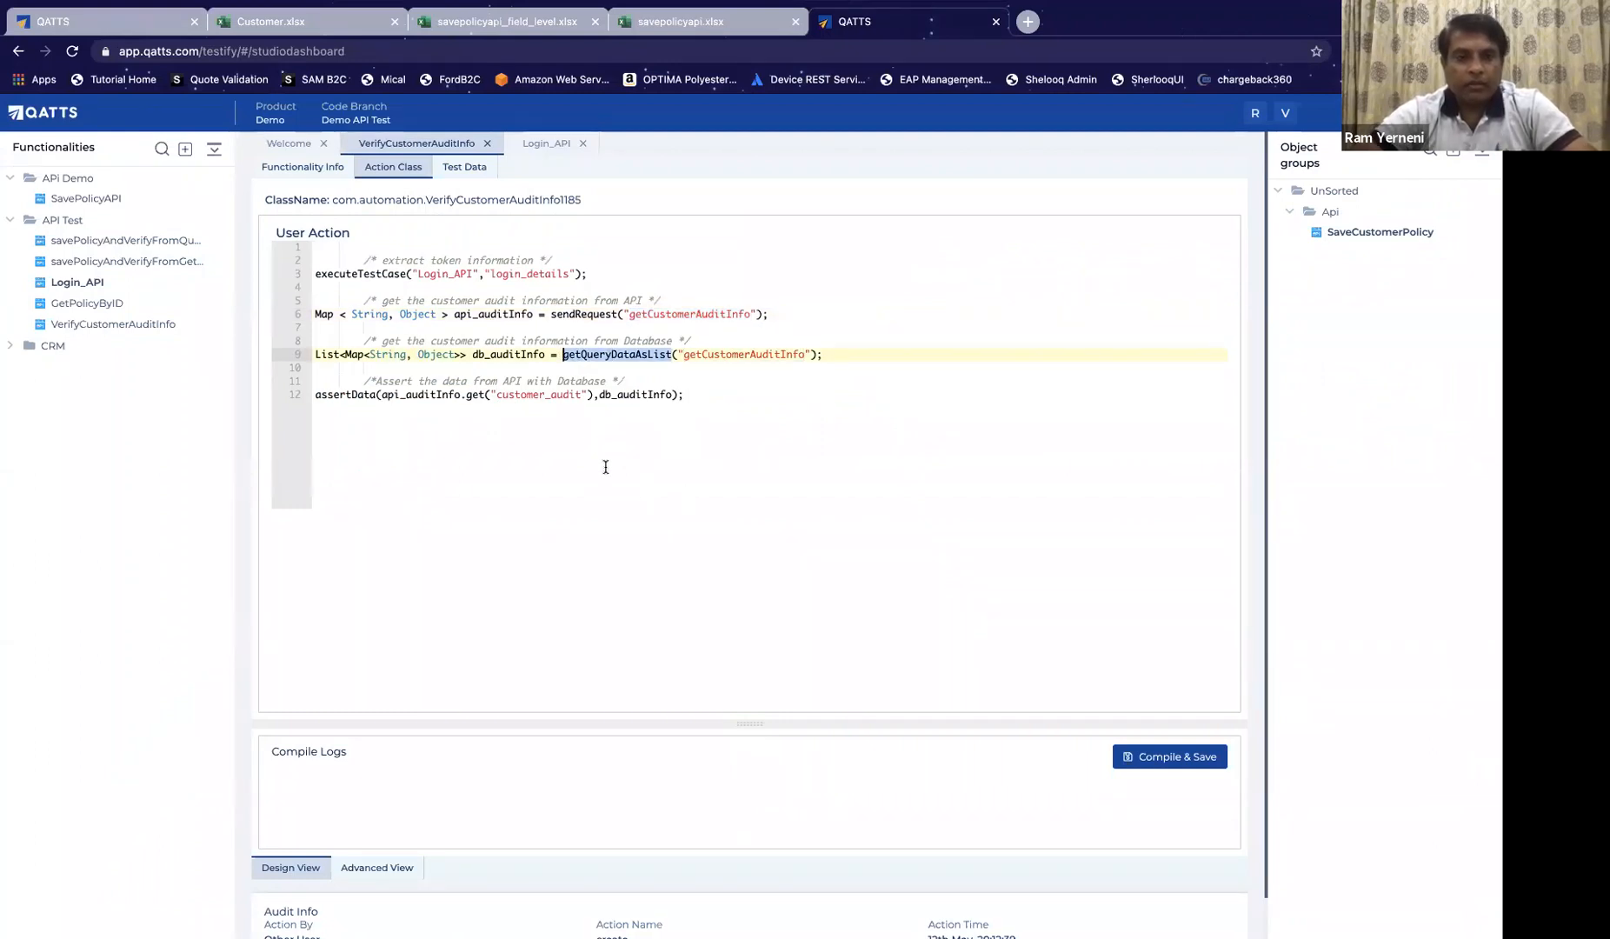
left_click(733, 354)
double_click(732, 354)
key("super+c")
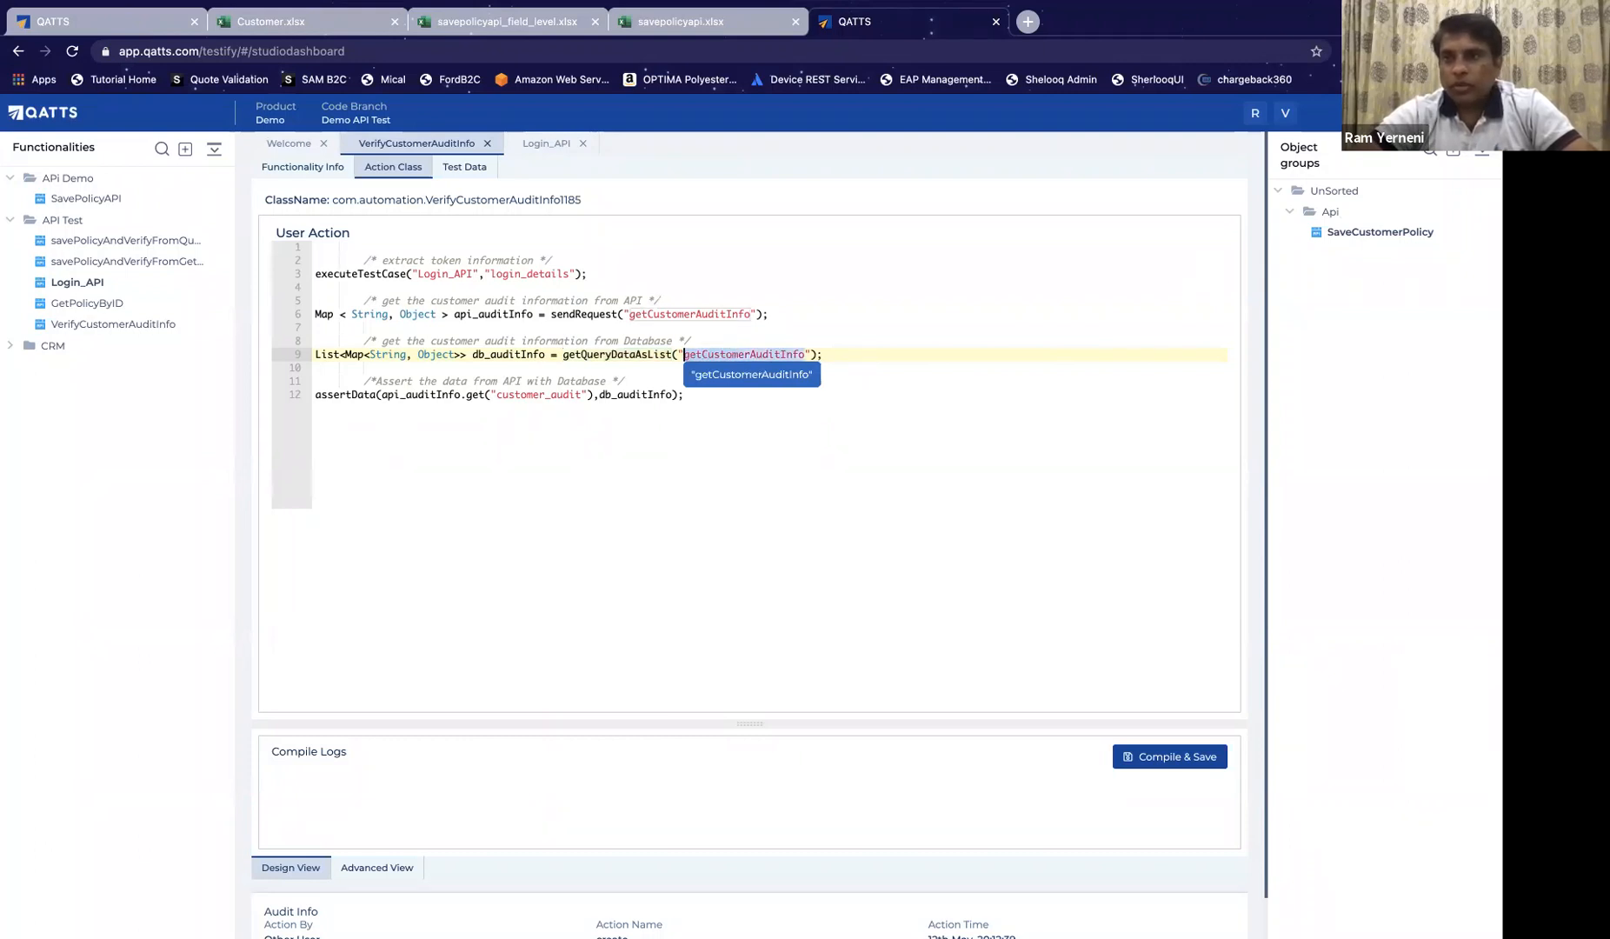
key("super+a")
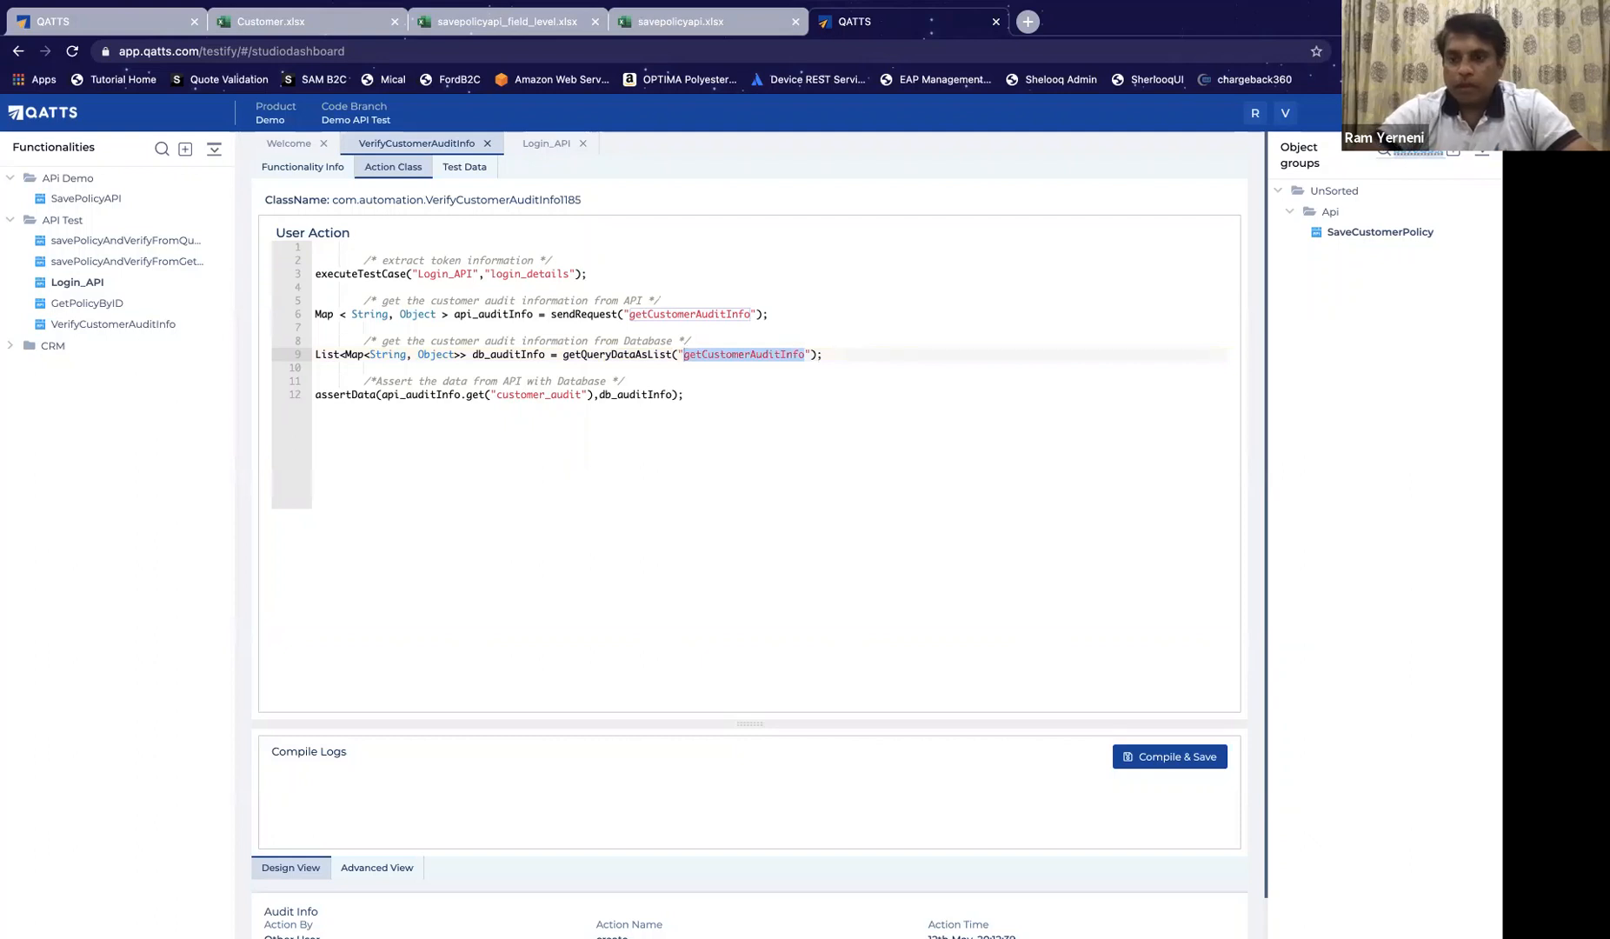
key("BackSpace")
key("super+v")
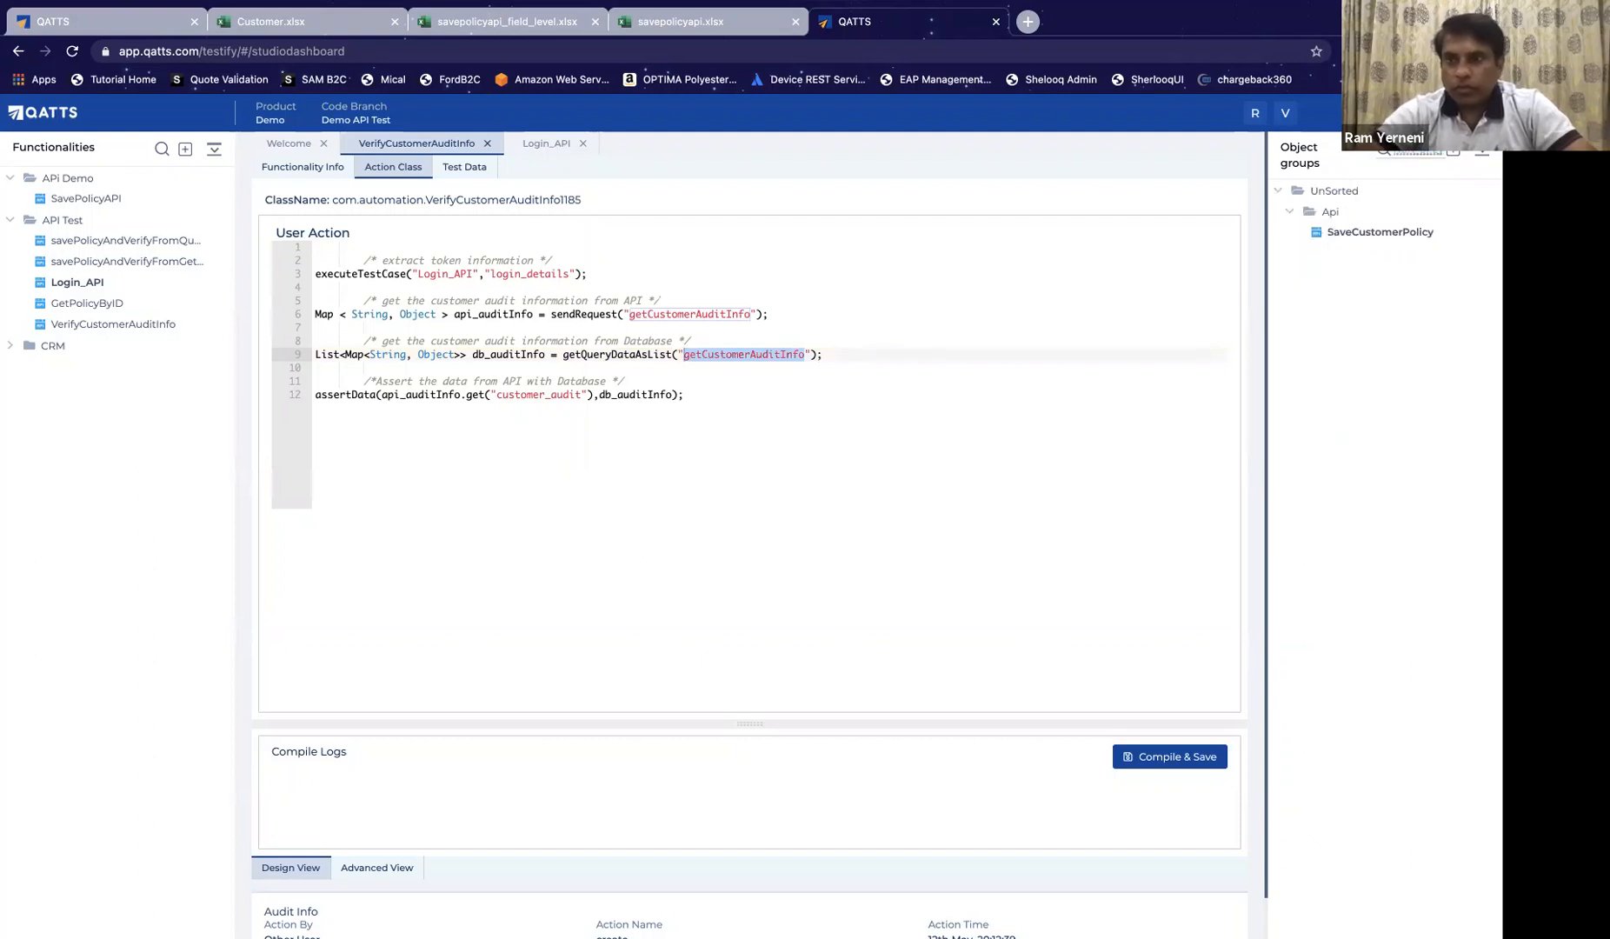
left_click(1402, 237)
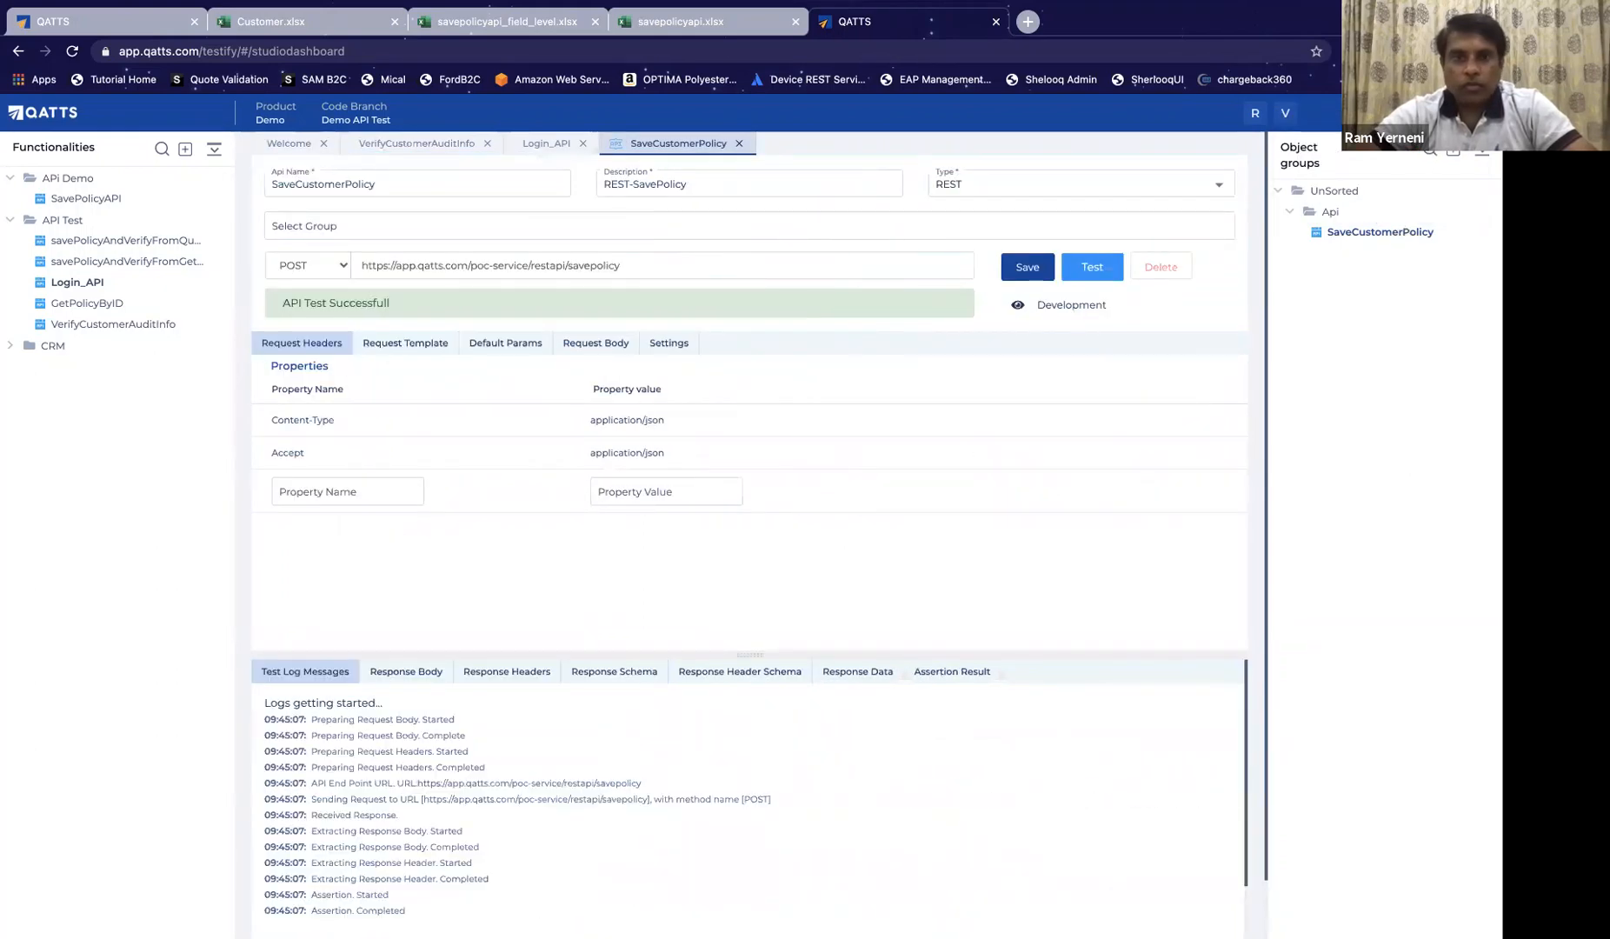
left_click(422, 143)
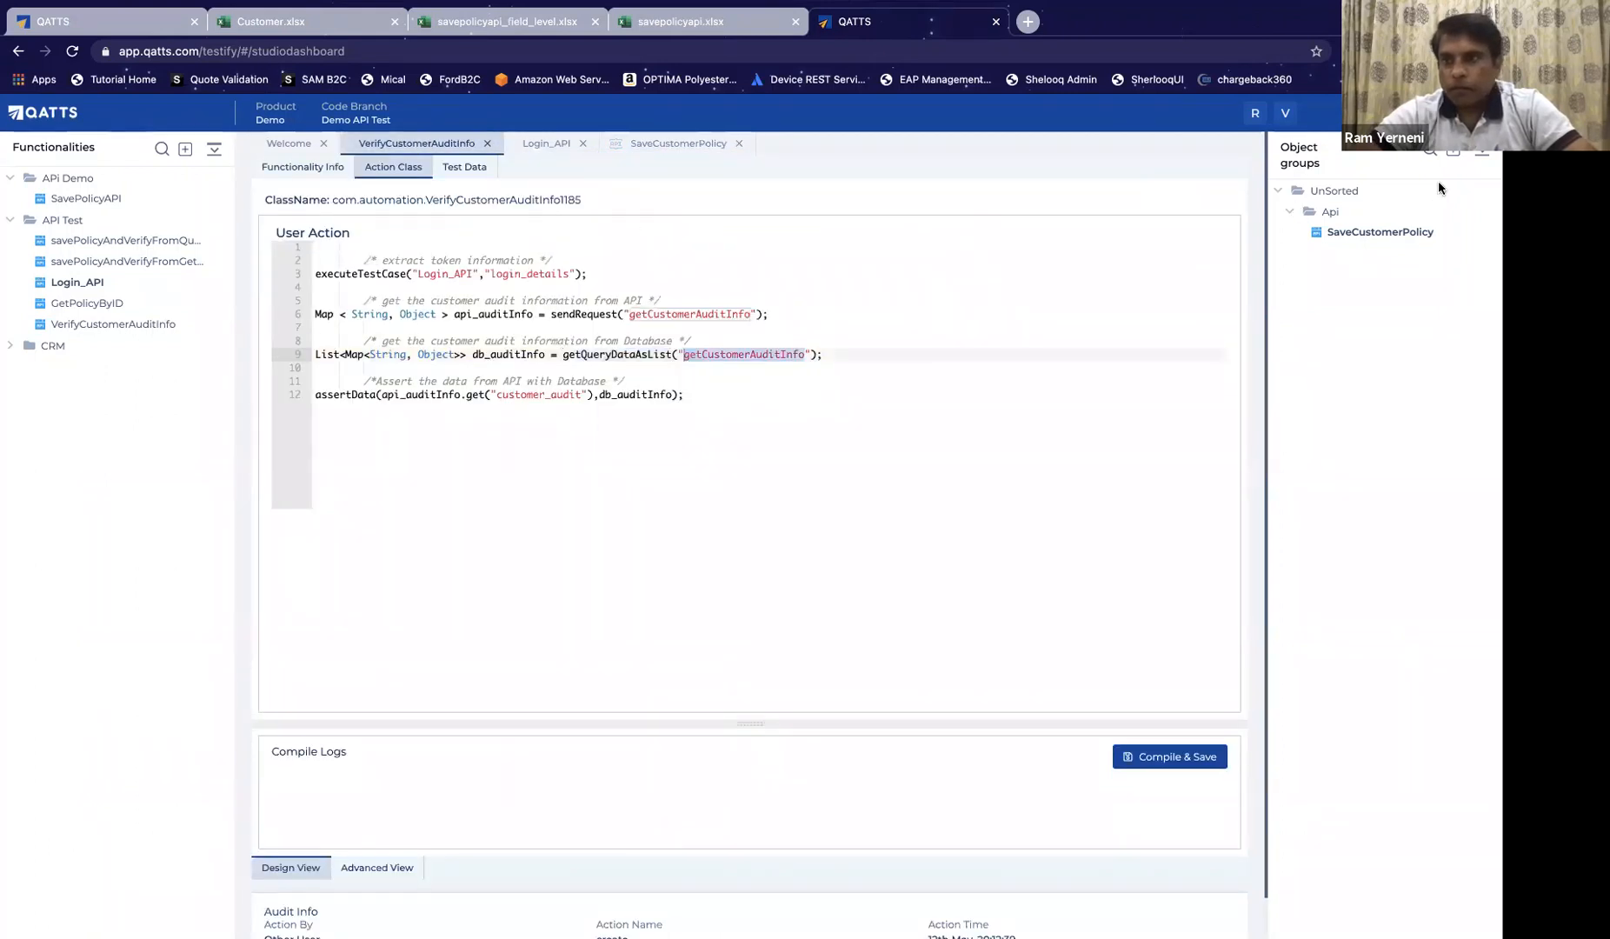
Step: Clear the object groups search, open the getCustomerAuditInfo query under UnSorted > Query, and highlight its ${custId} parameter
double_click(1421, 151)
key("BackSpace")
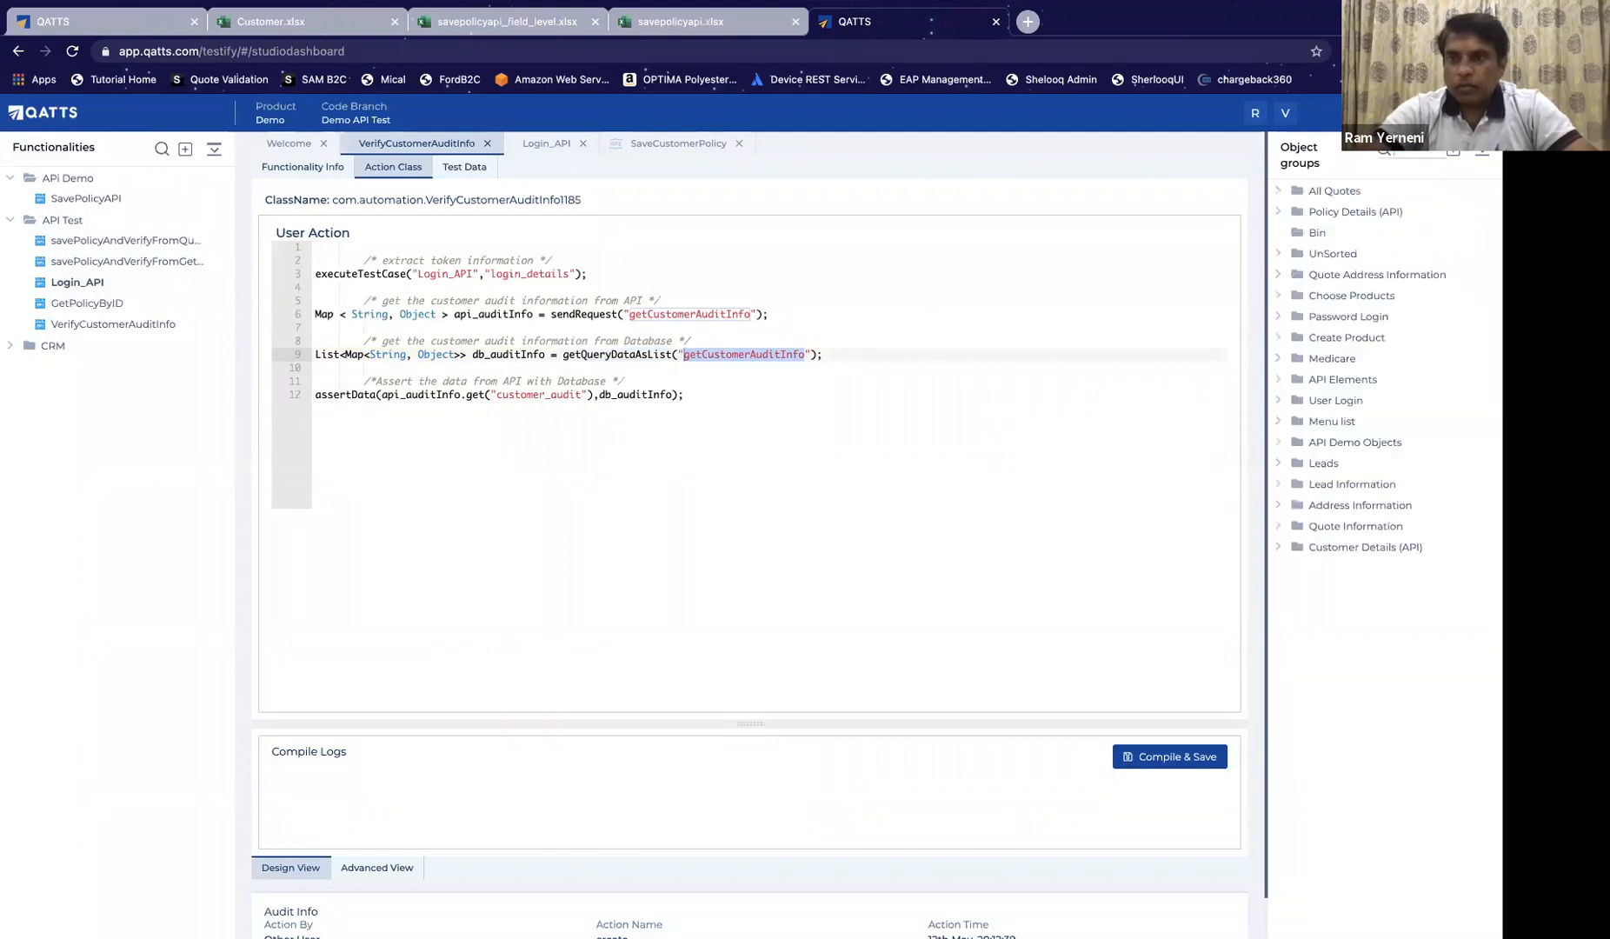
left_click(1277, 254)
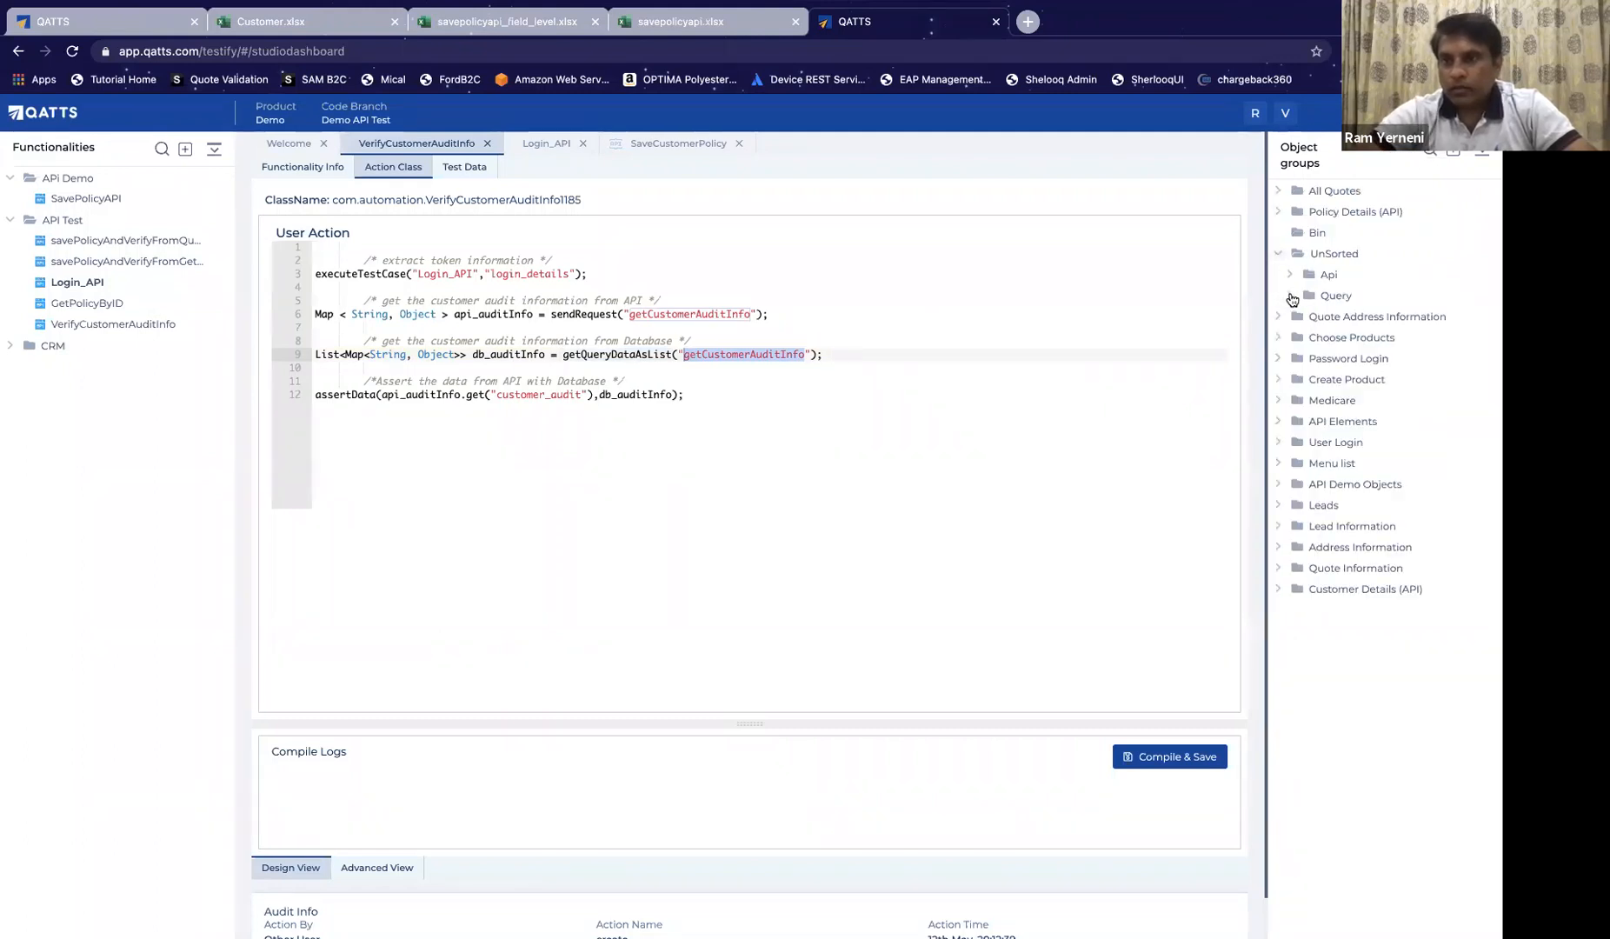
left_click(1290, 295)
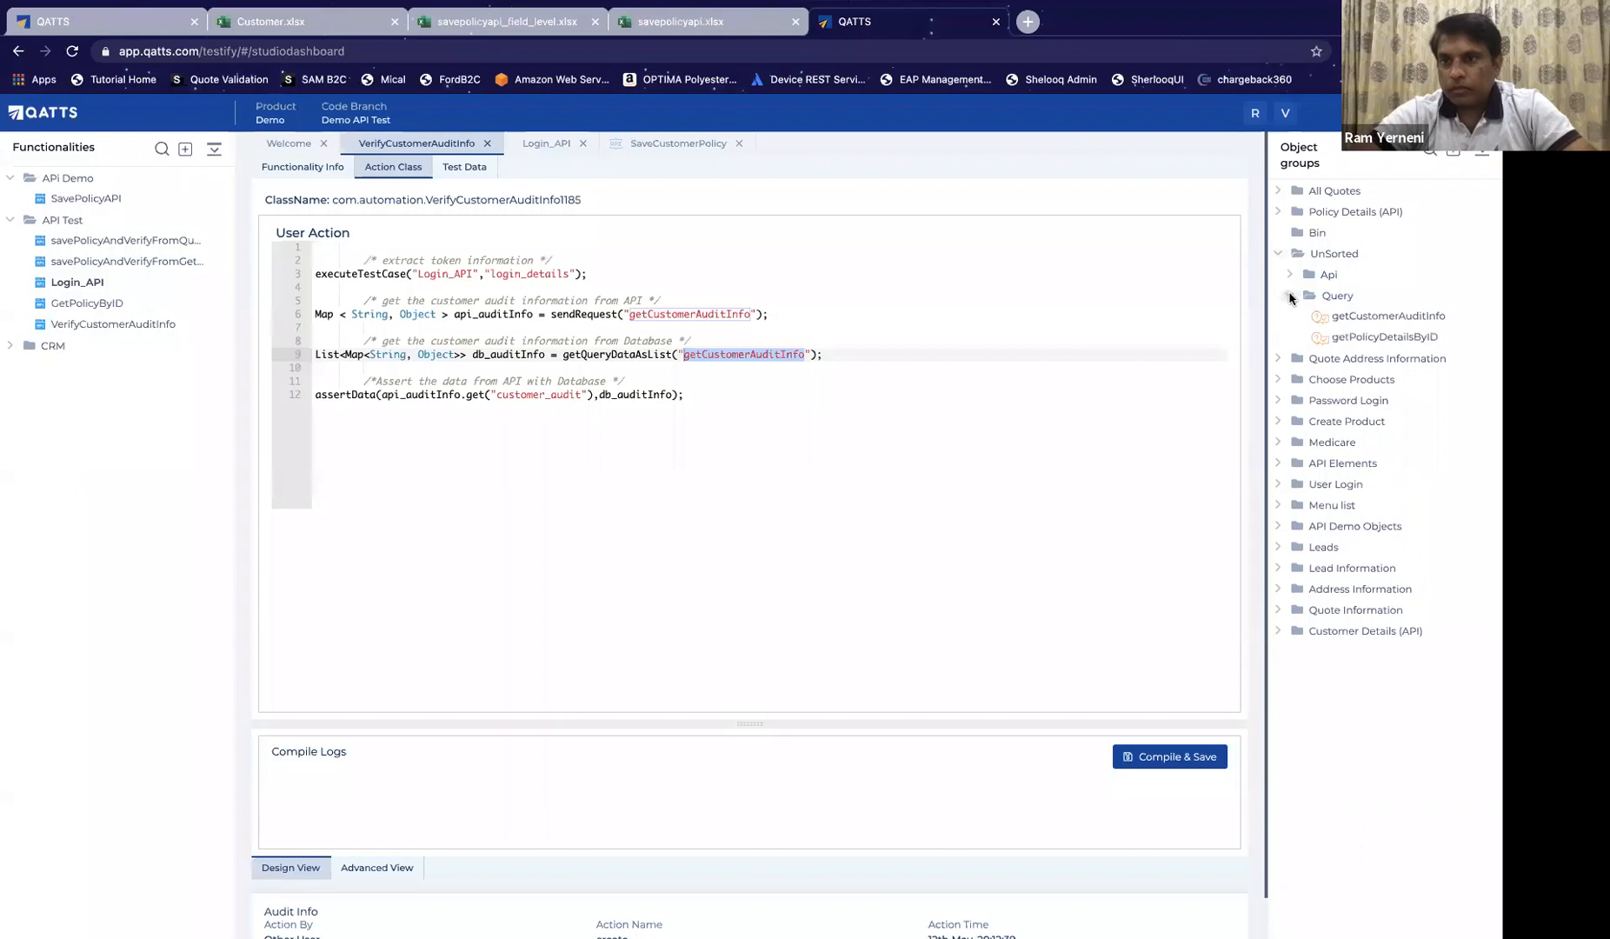
double_click(1417, 319)
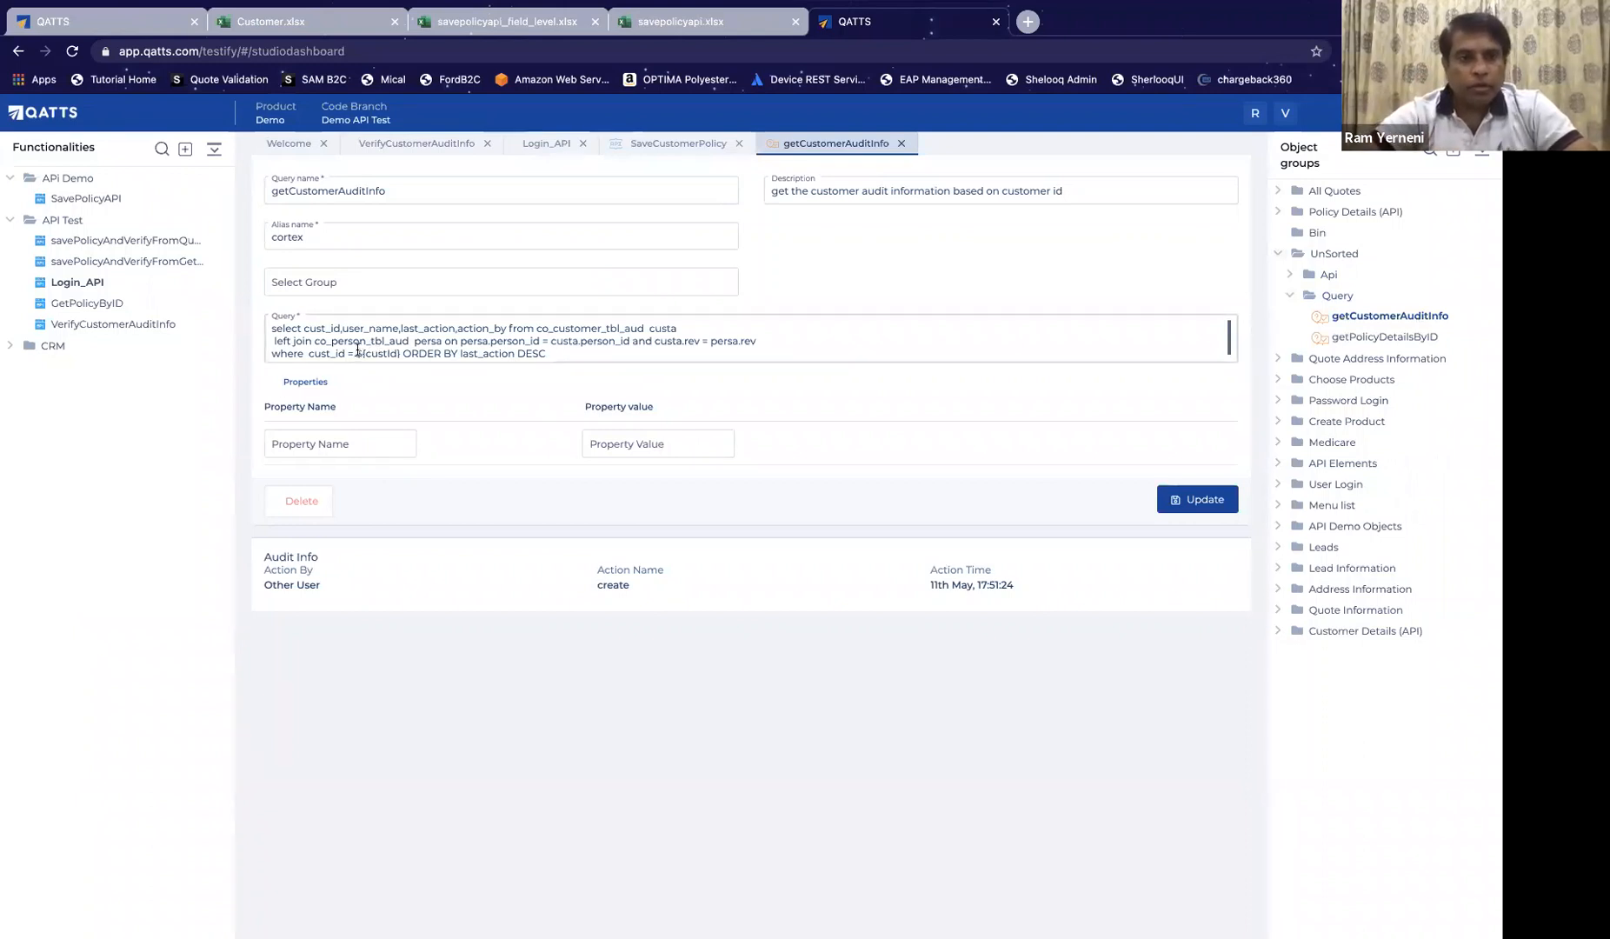
left_click_drag(357, 351, 402, 351)
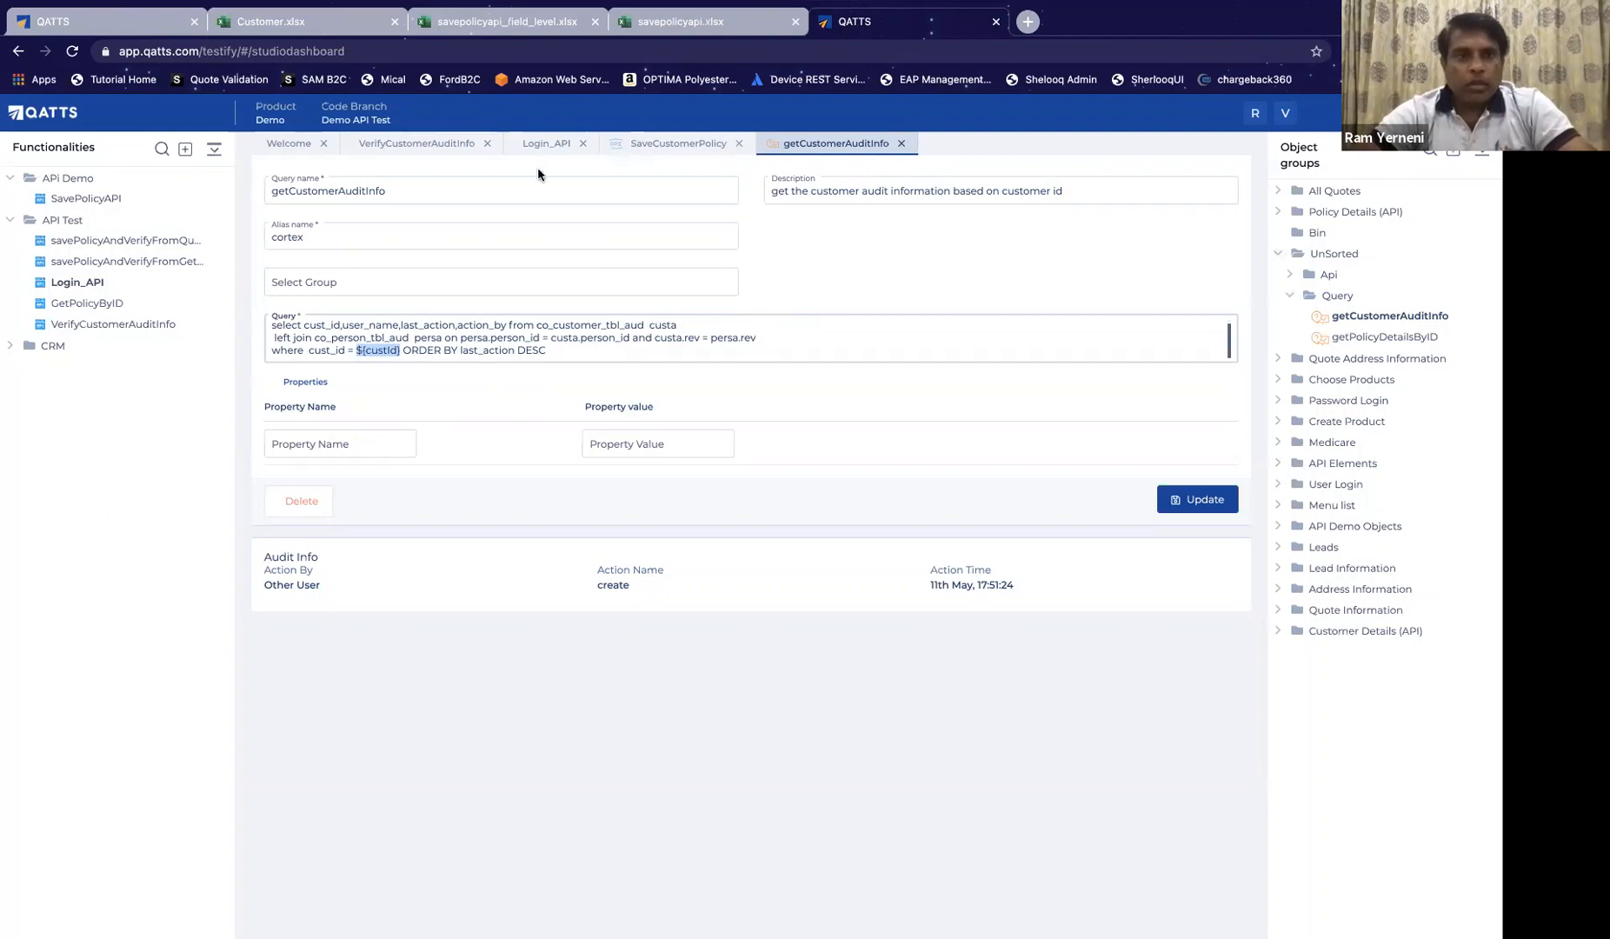
Step: Review the getQueryDataAsList call, the assertData statement and the api_auditInfo and db_auditInfo variables in the VerifyCustomerAuditInfo action class
left_click(427, 149)
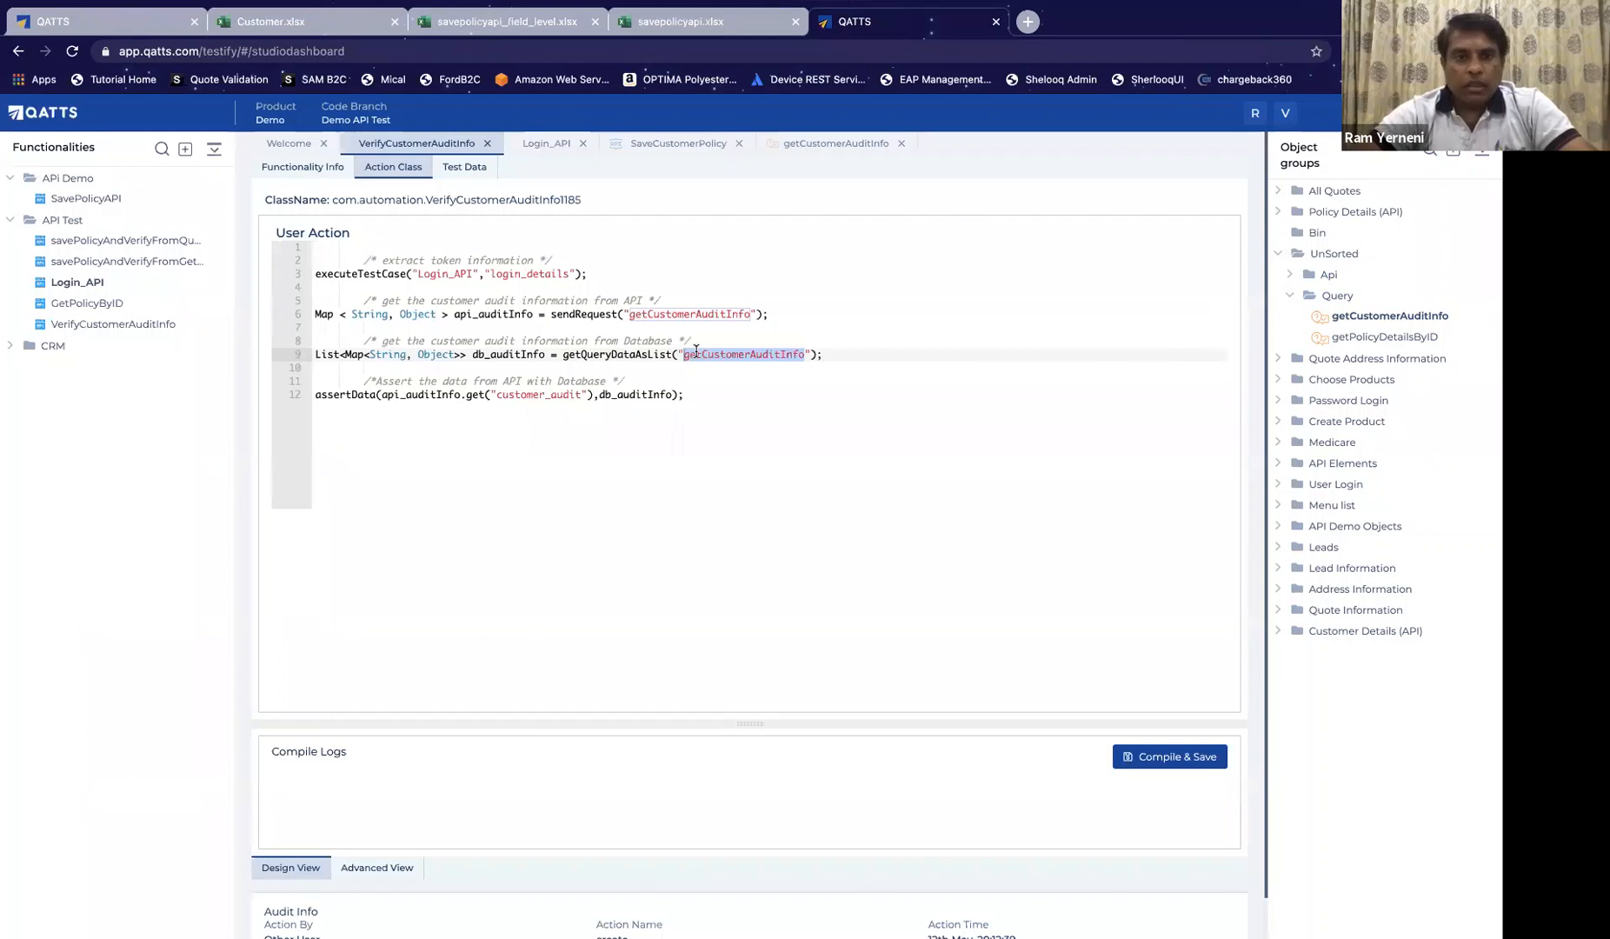
double_click(608, 354)
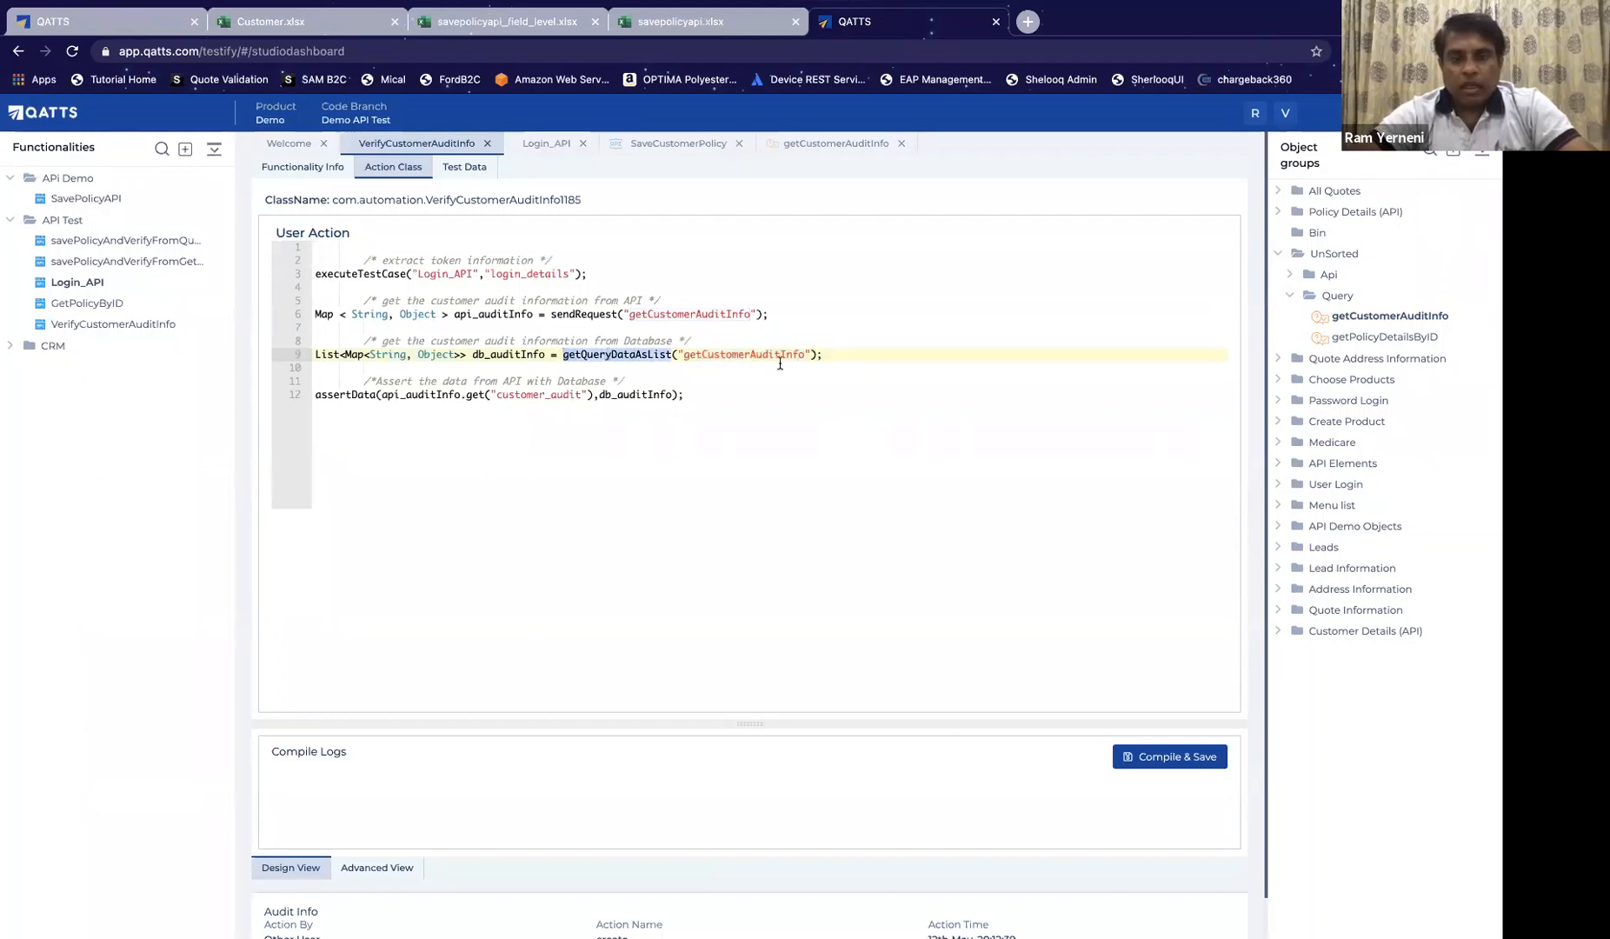
double_click(742, 354)
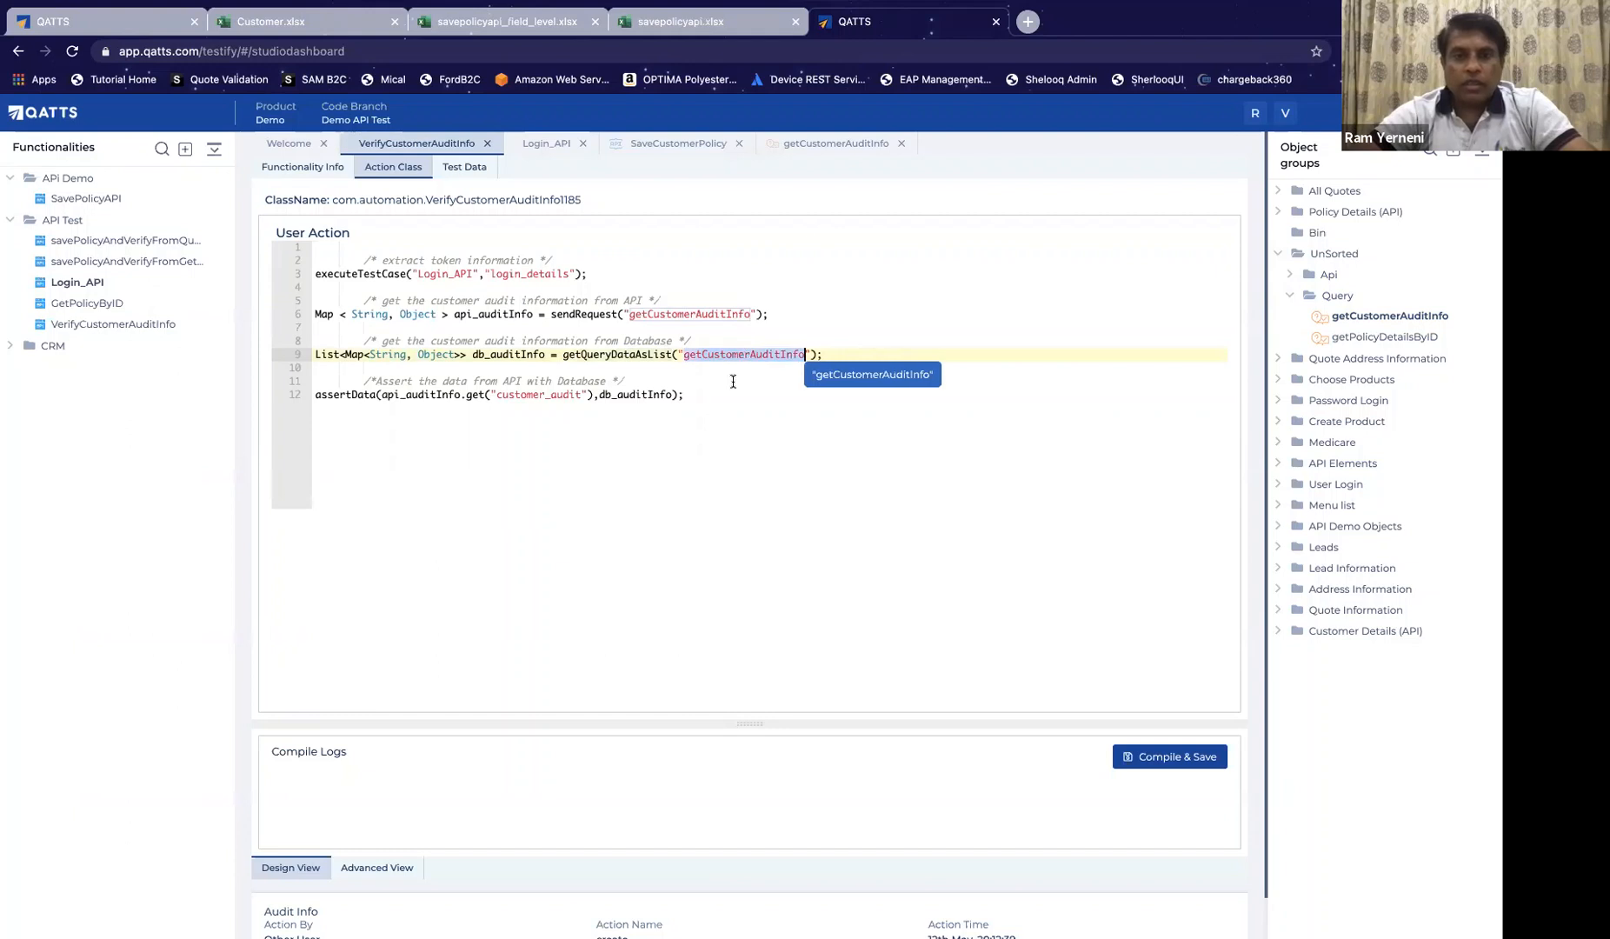
double_click(516, 354)
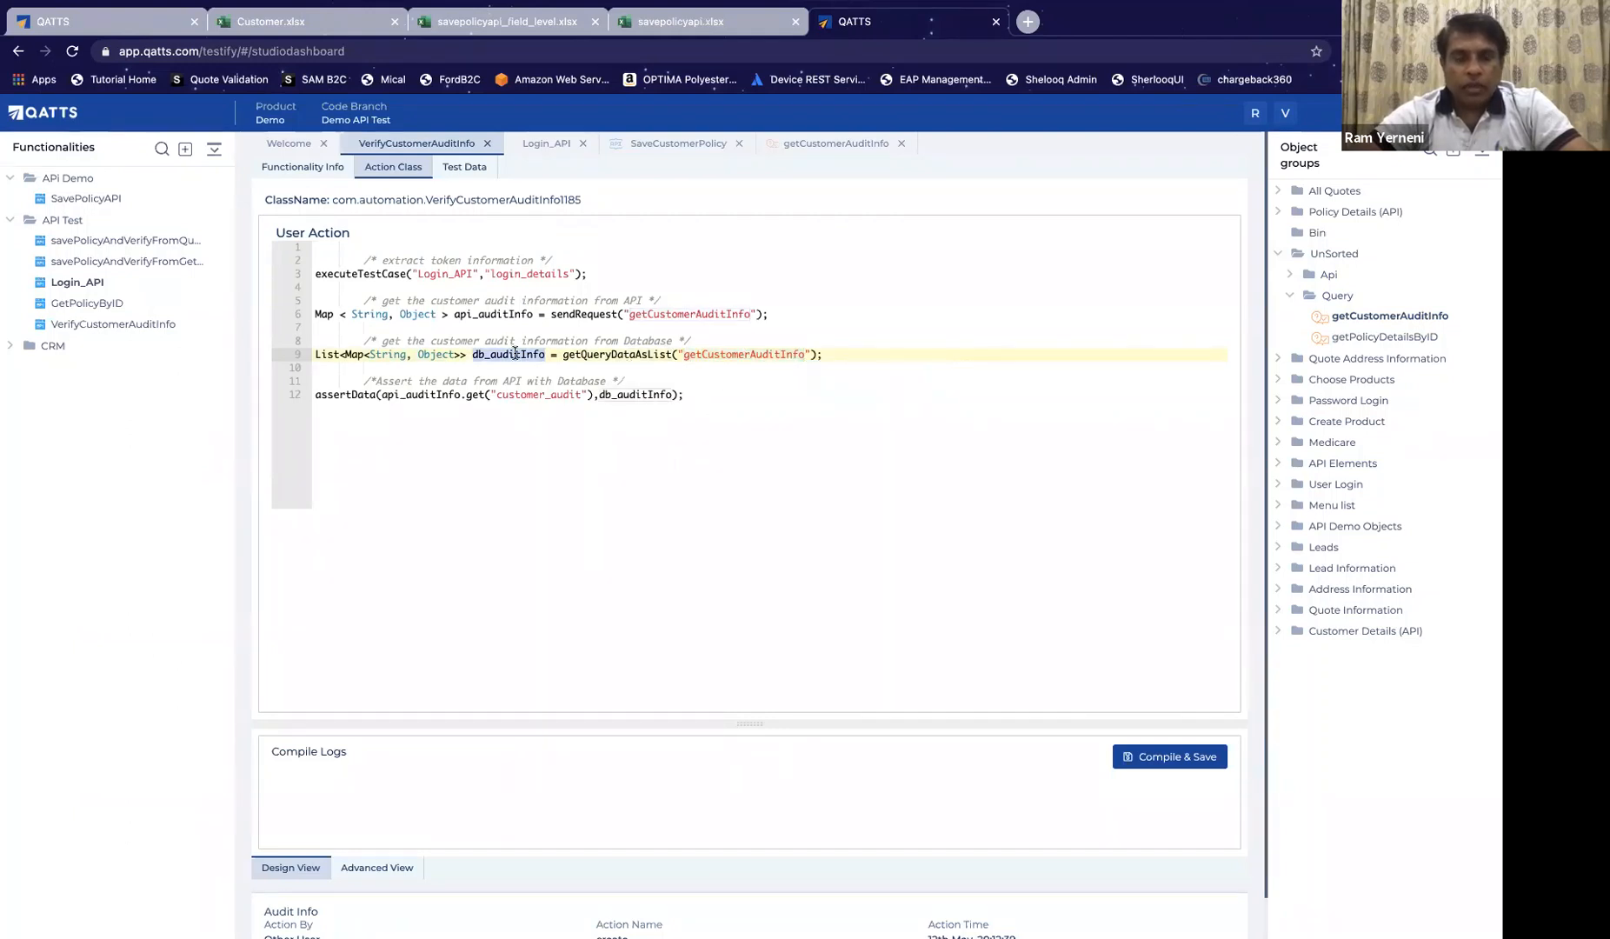
left_click_drag(316, 396, 687, 395)
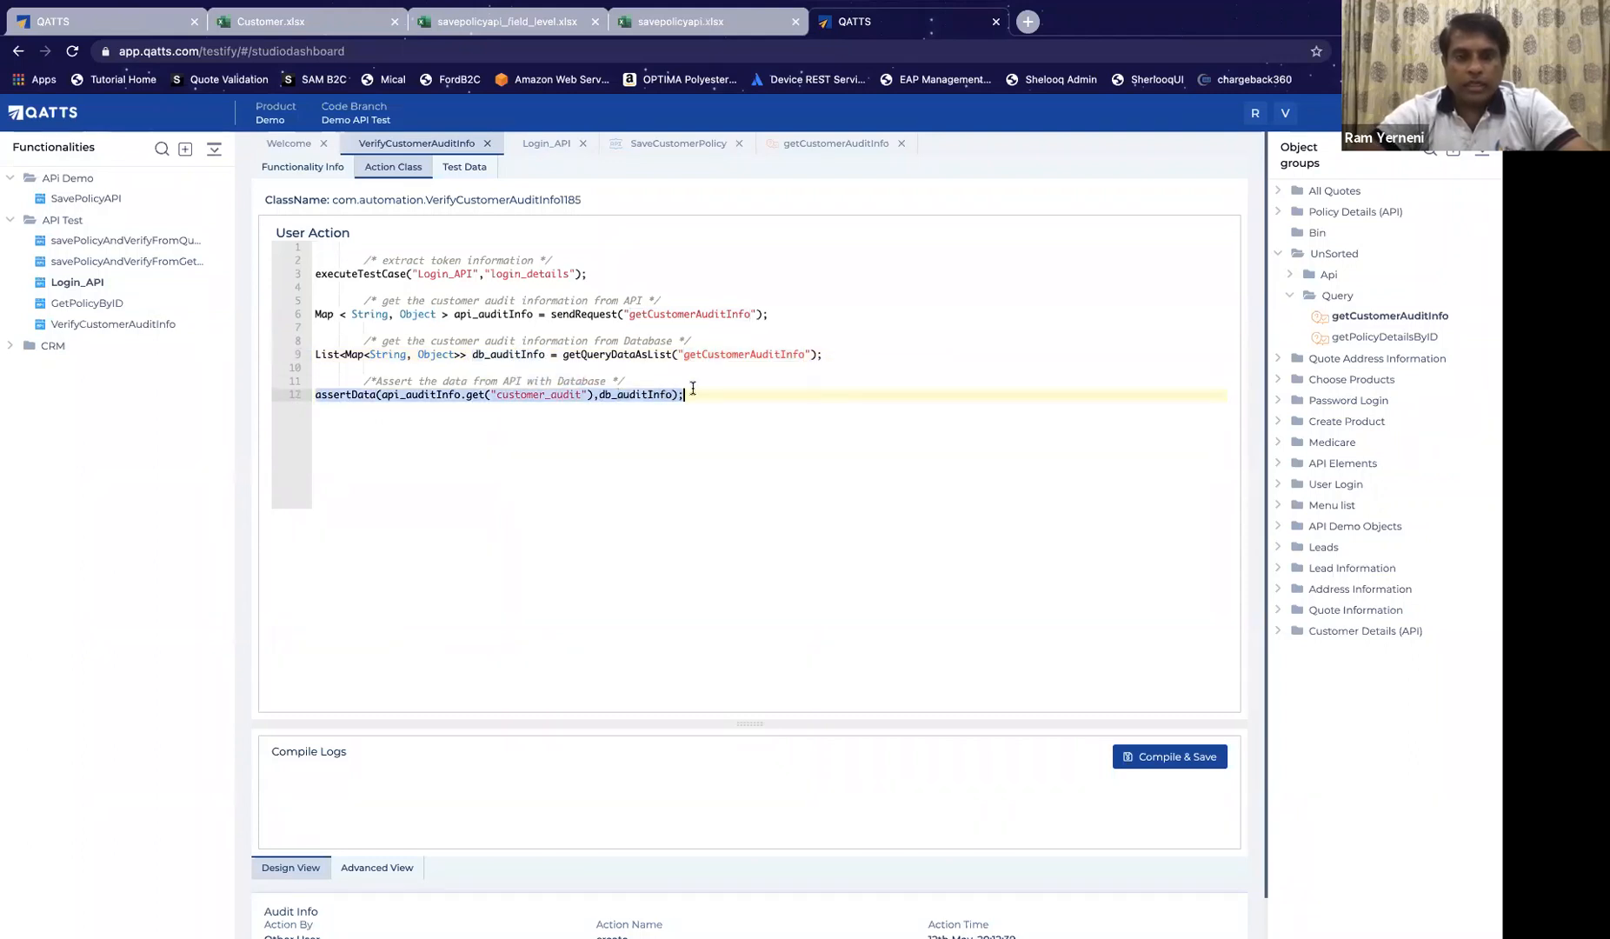
left_click(509, 313)
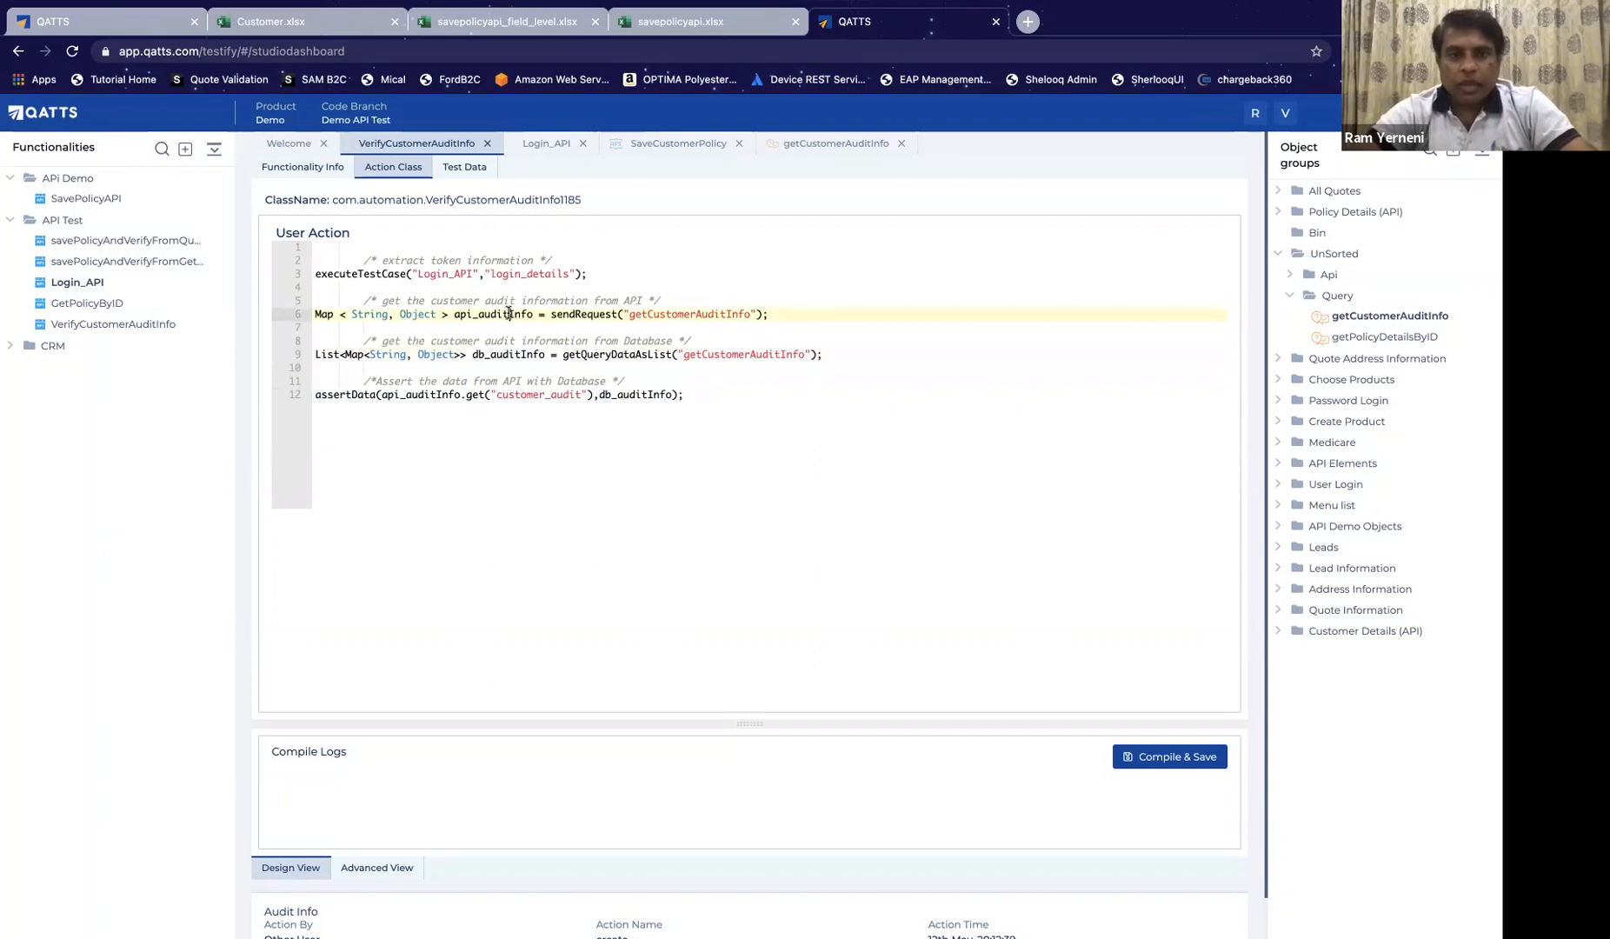
double_click(509, 313)
left_click(519, 355)
double_click(519, 355)
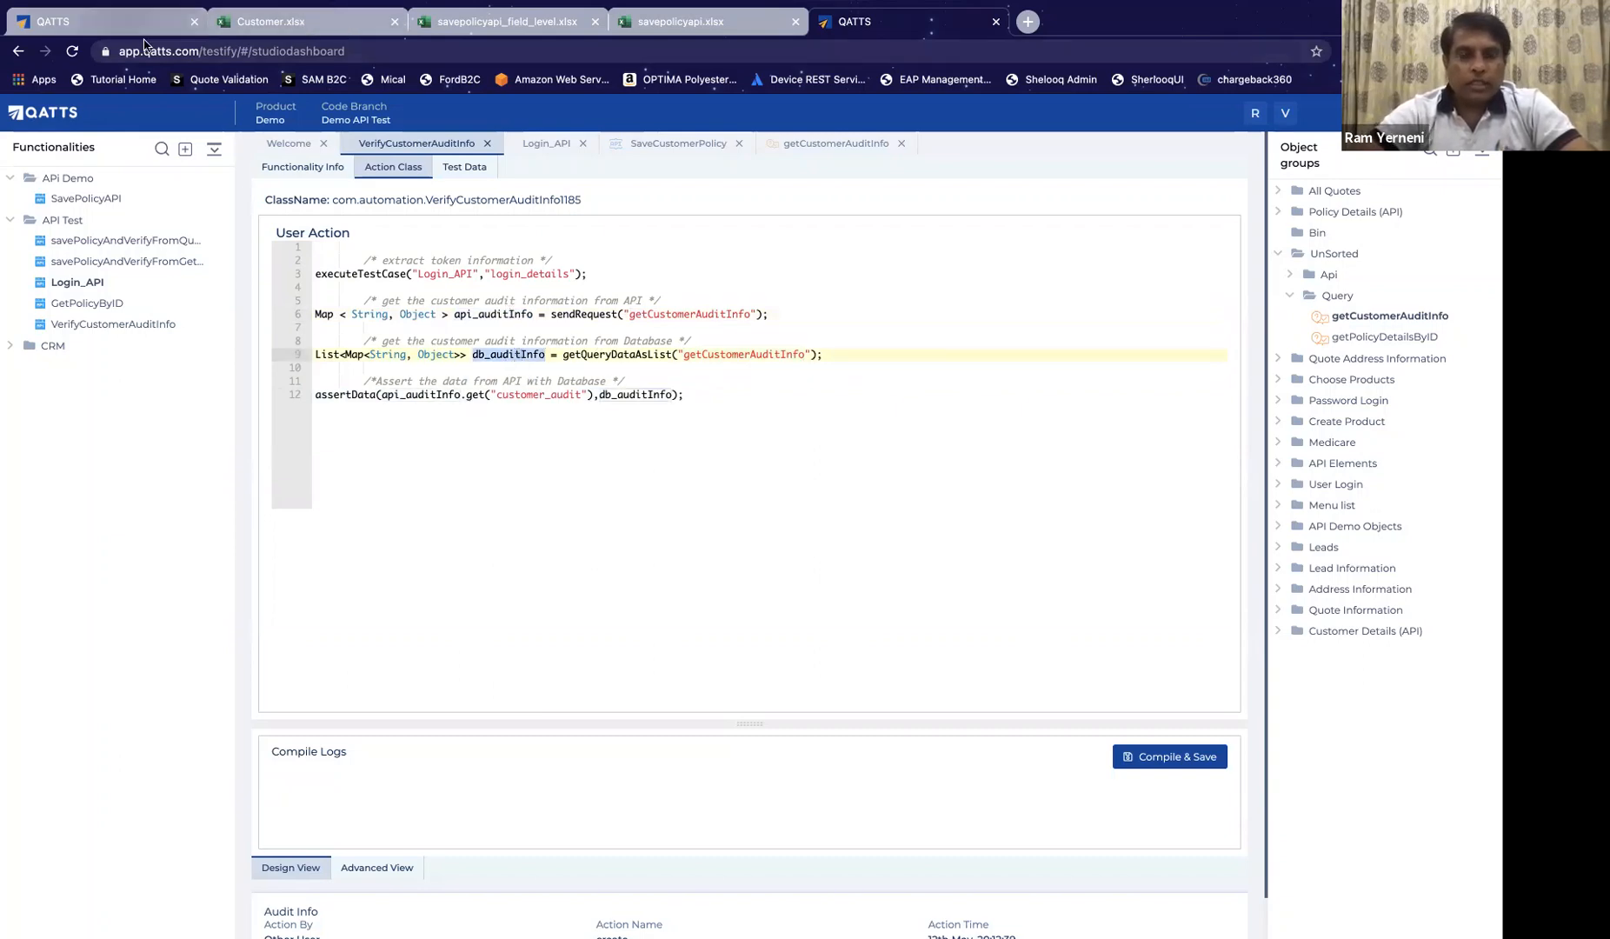
Step: Return to the test run results and inspect the extracted response, response headers and response body of sendRequest getCustomerAuditInfo
left_click(113, 21)
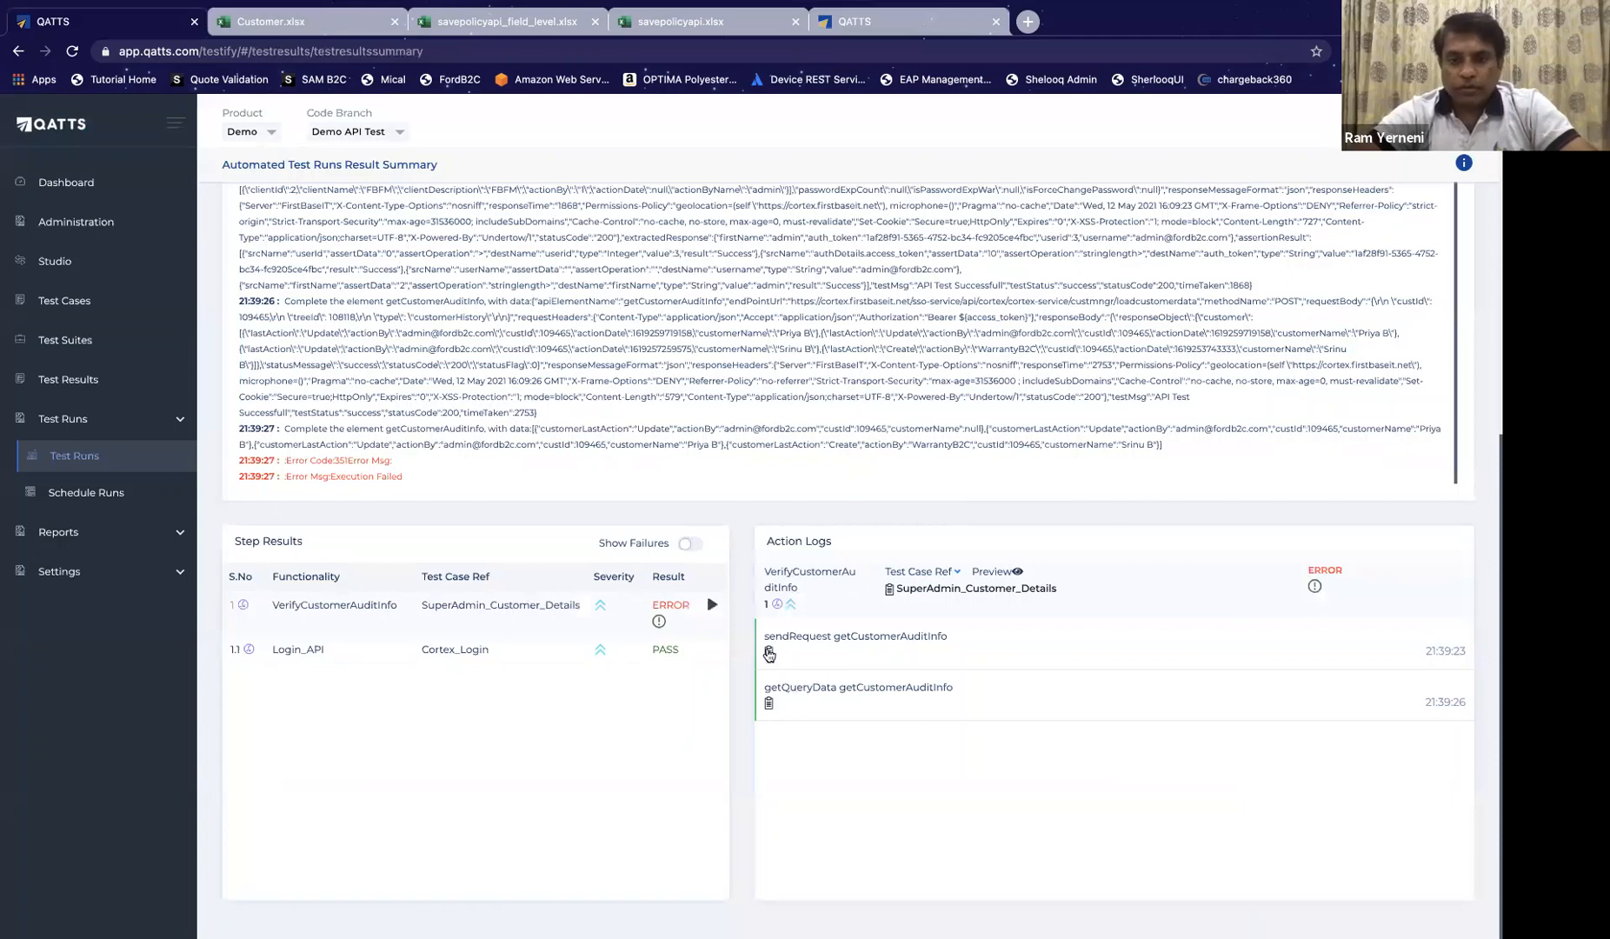
left_click(769, 653)
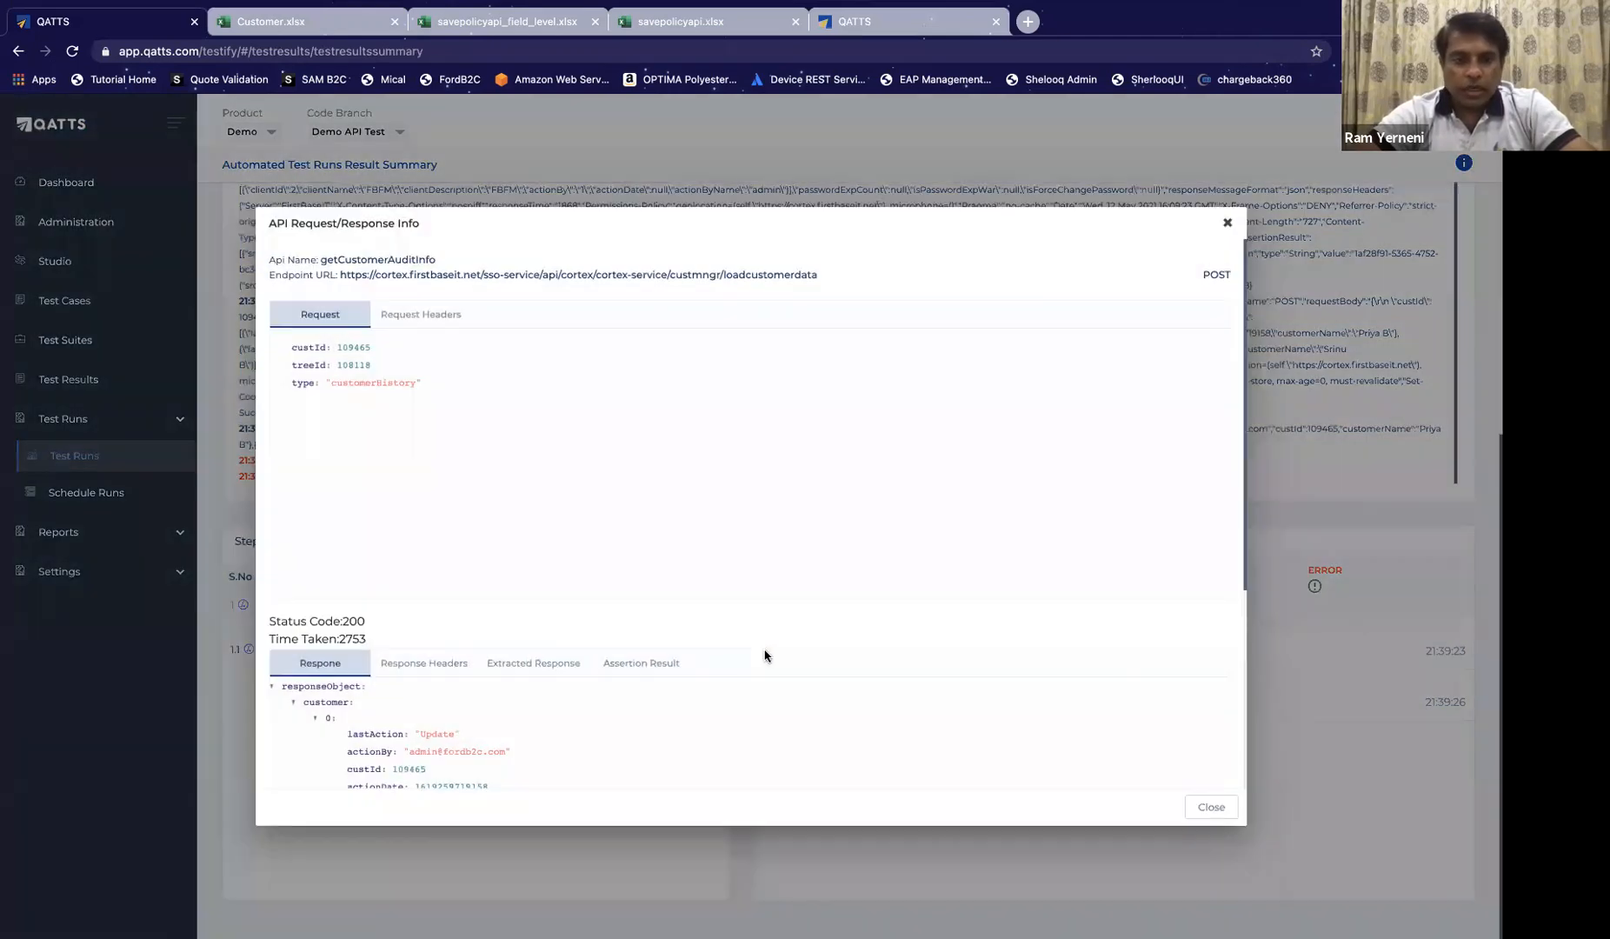
left_click(533, 667)
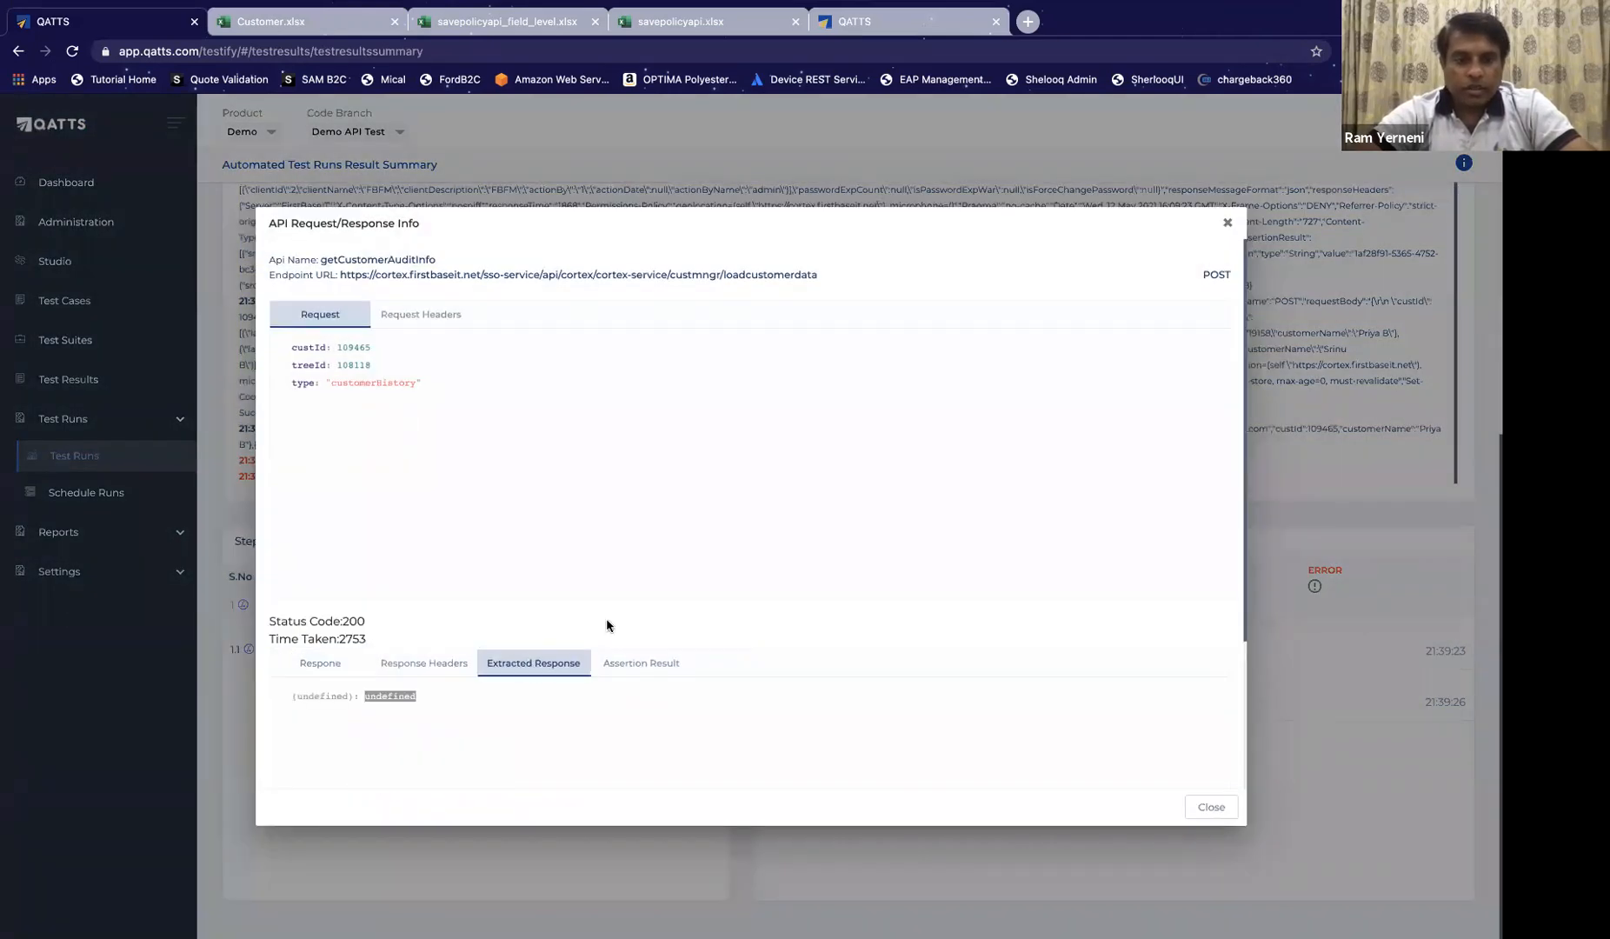
scroll(606, 624, "down", 3)
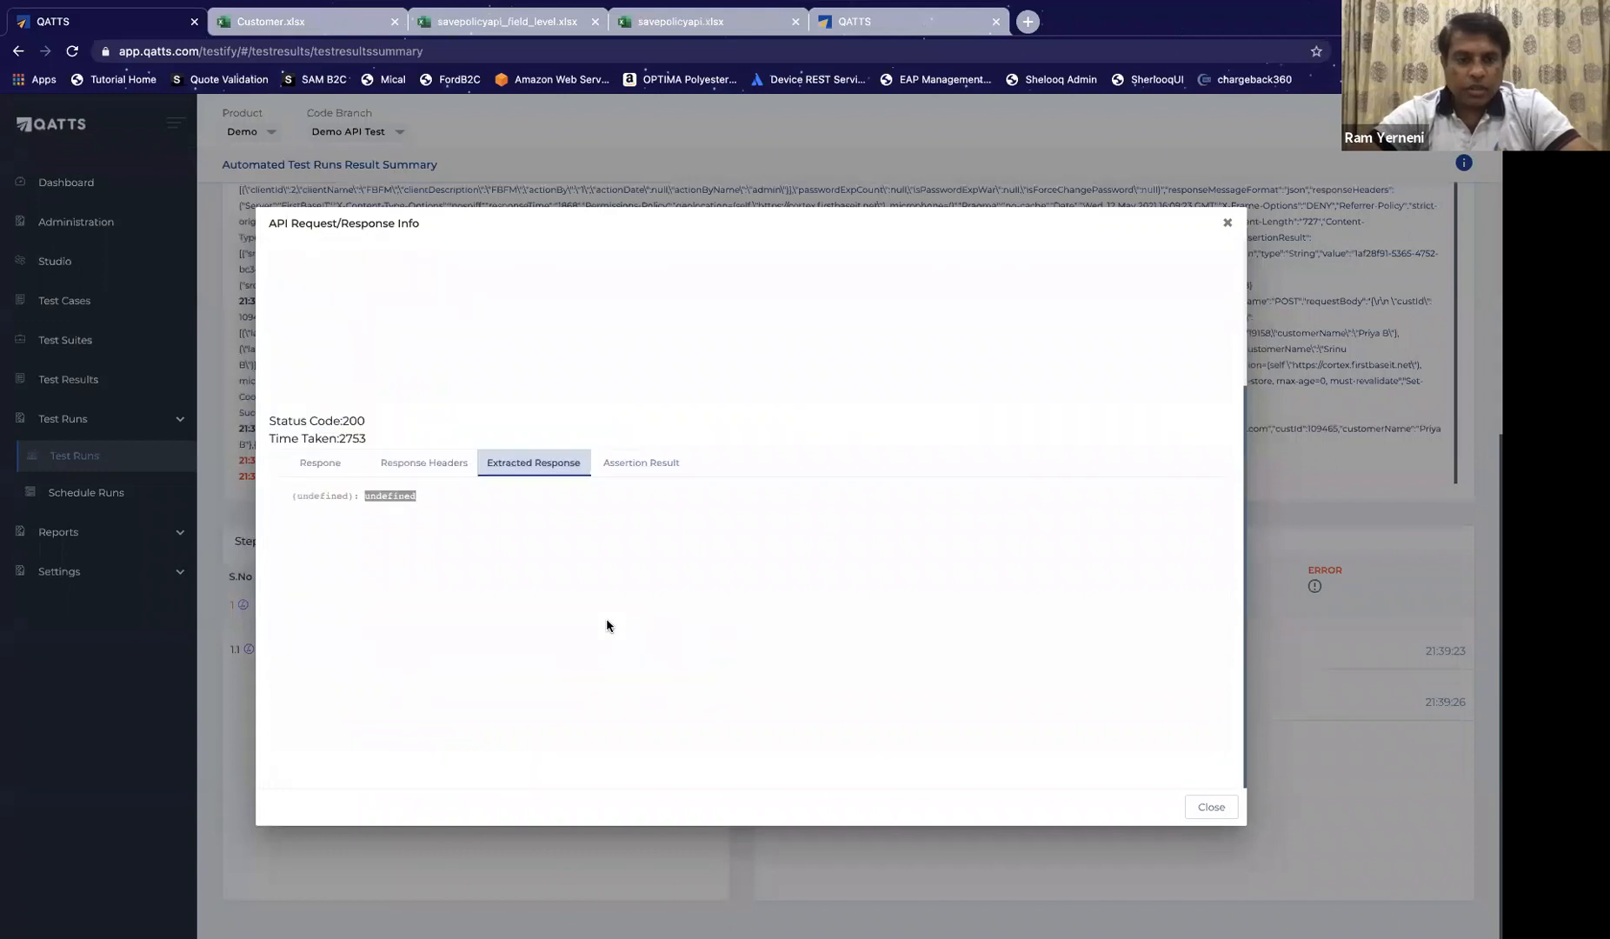
left_click(418, 470)
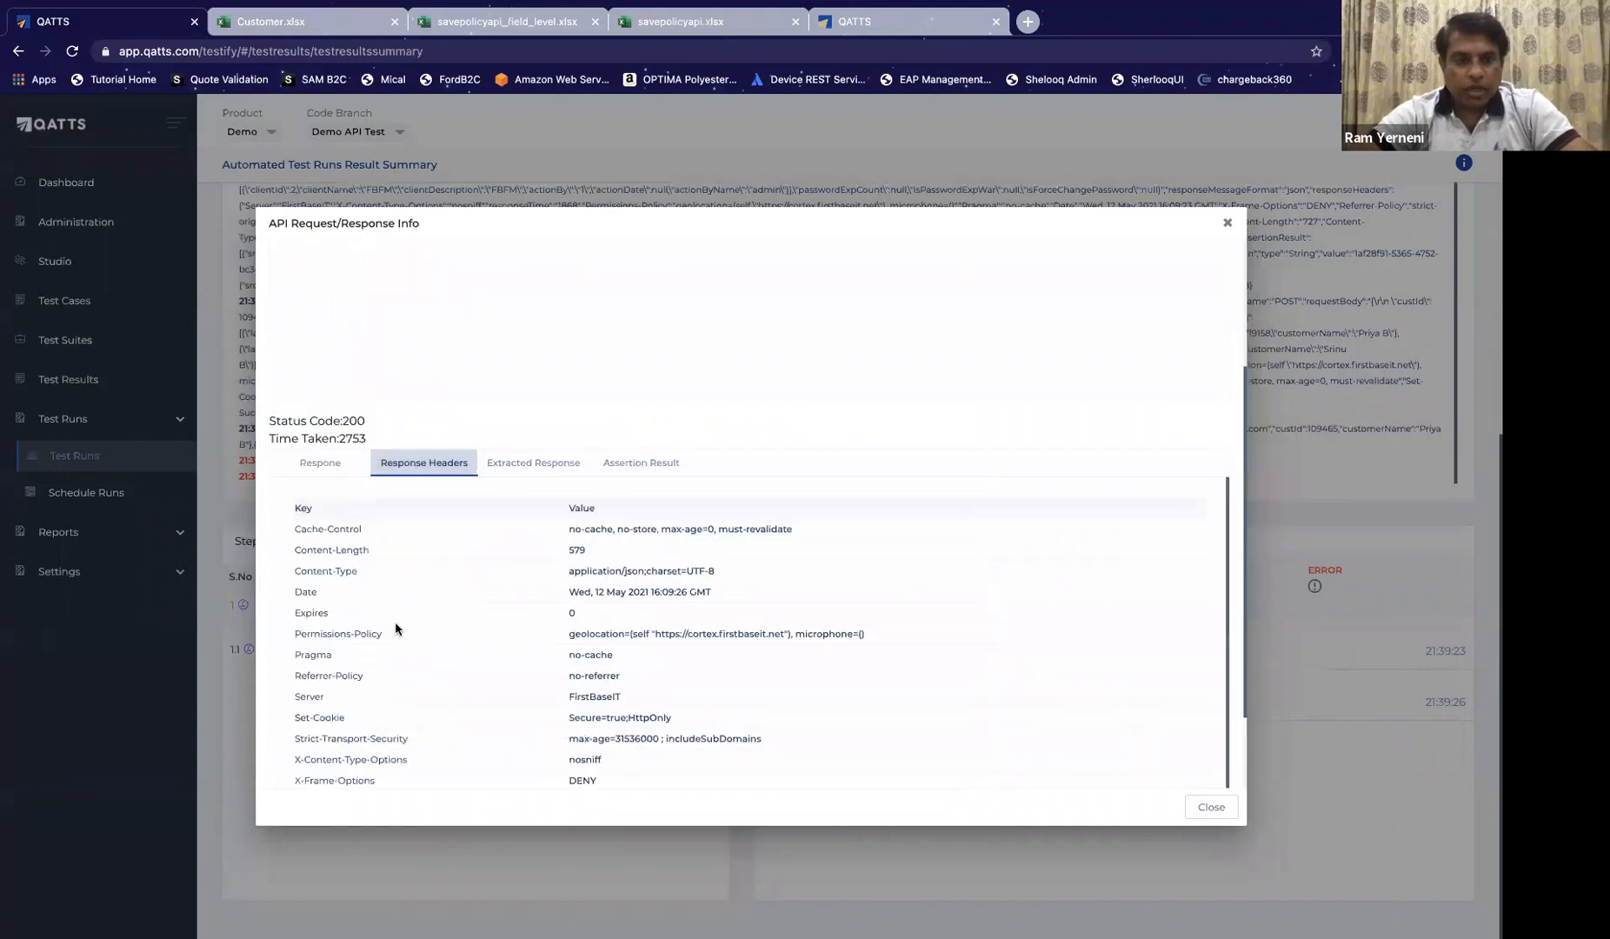
left_click(318, 464)
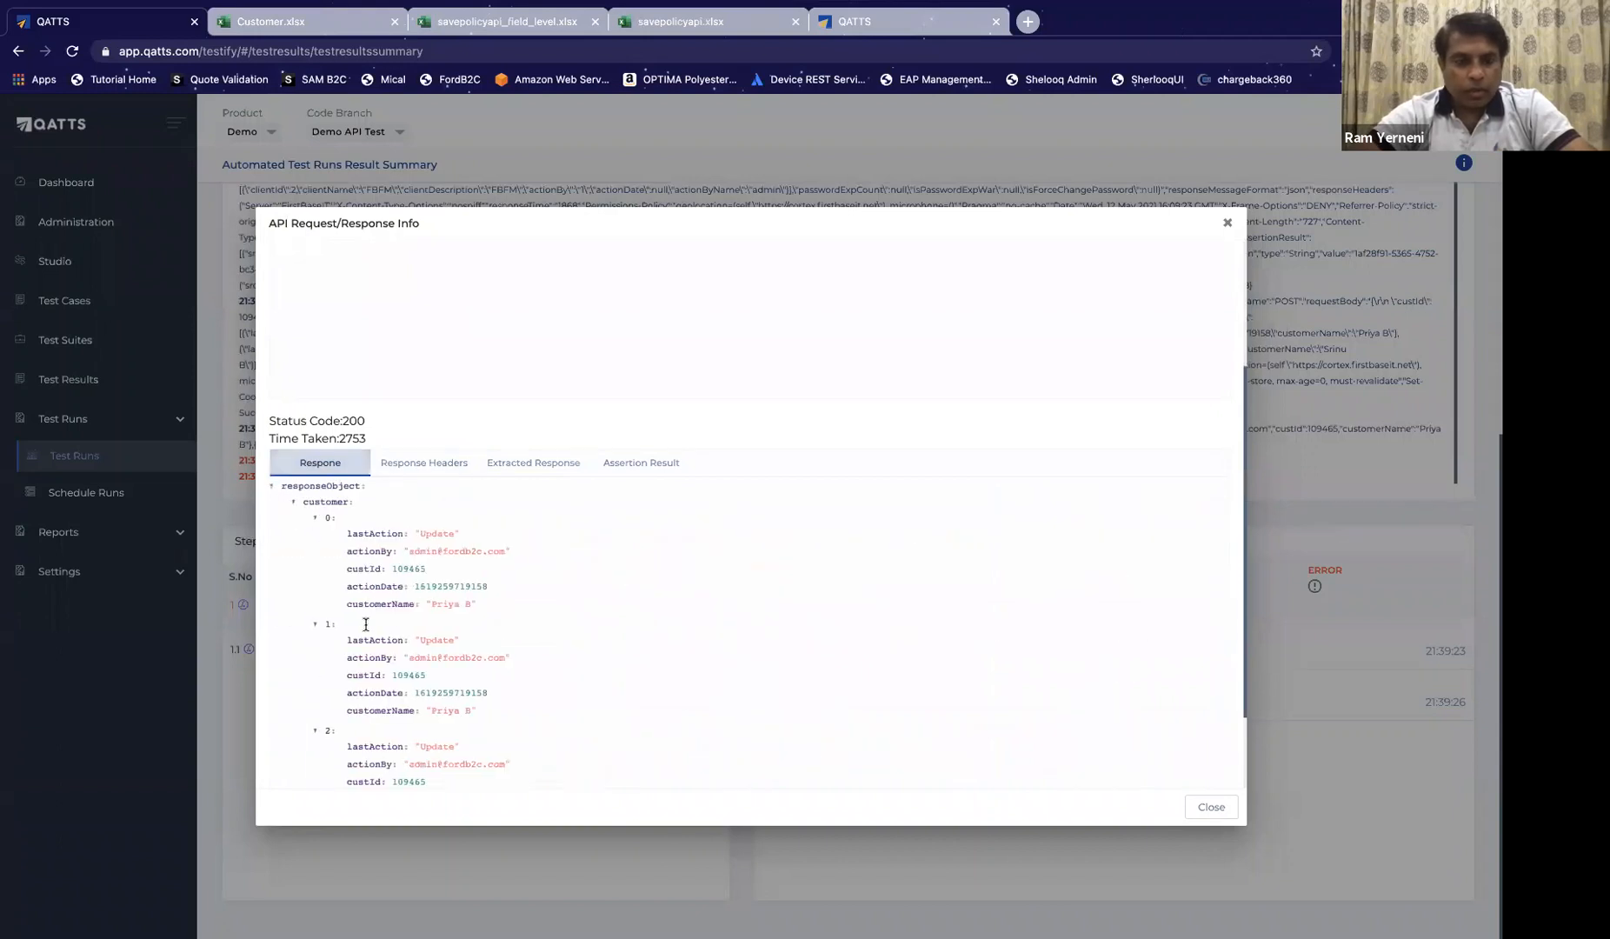
Step: Collapse the four customer entries in the API response to compare them, and close the request details
left_click(315, 518)
left_click(315, 535)
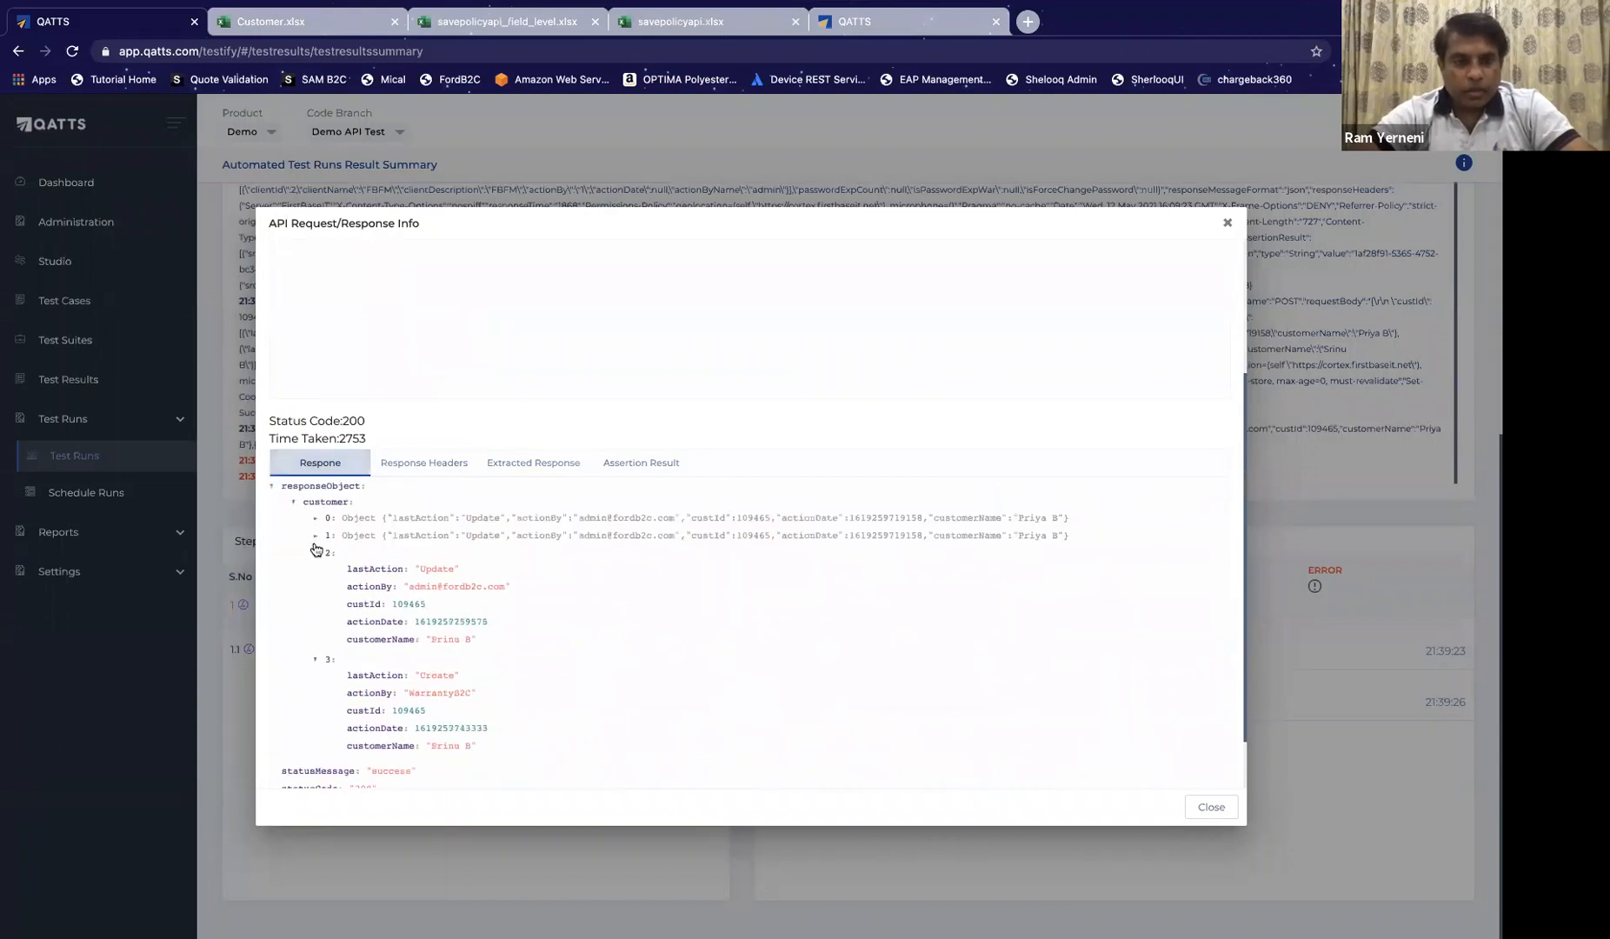
left_click(315, 551)
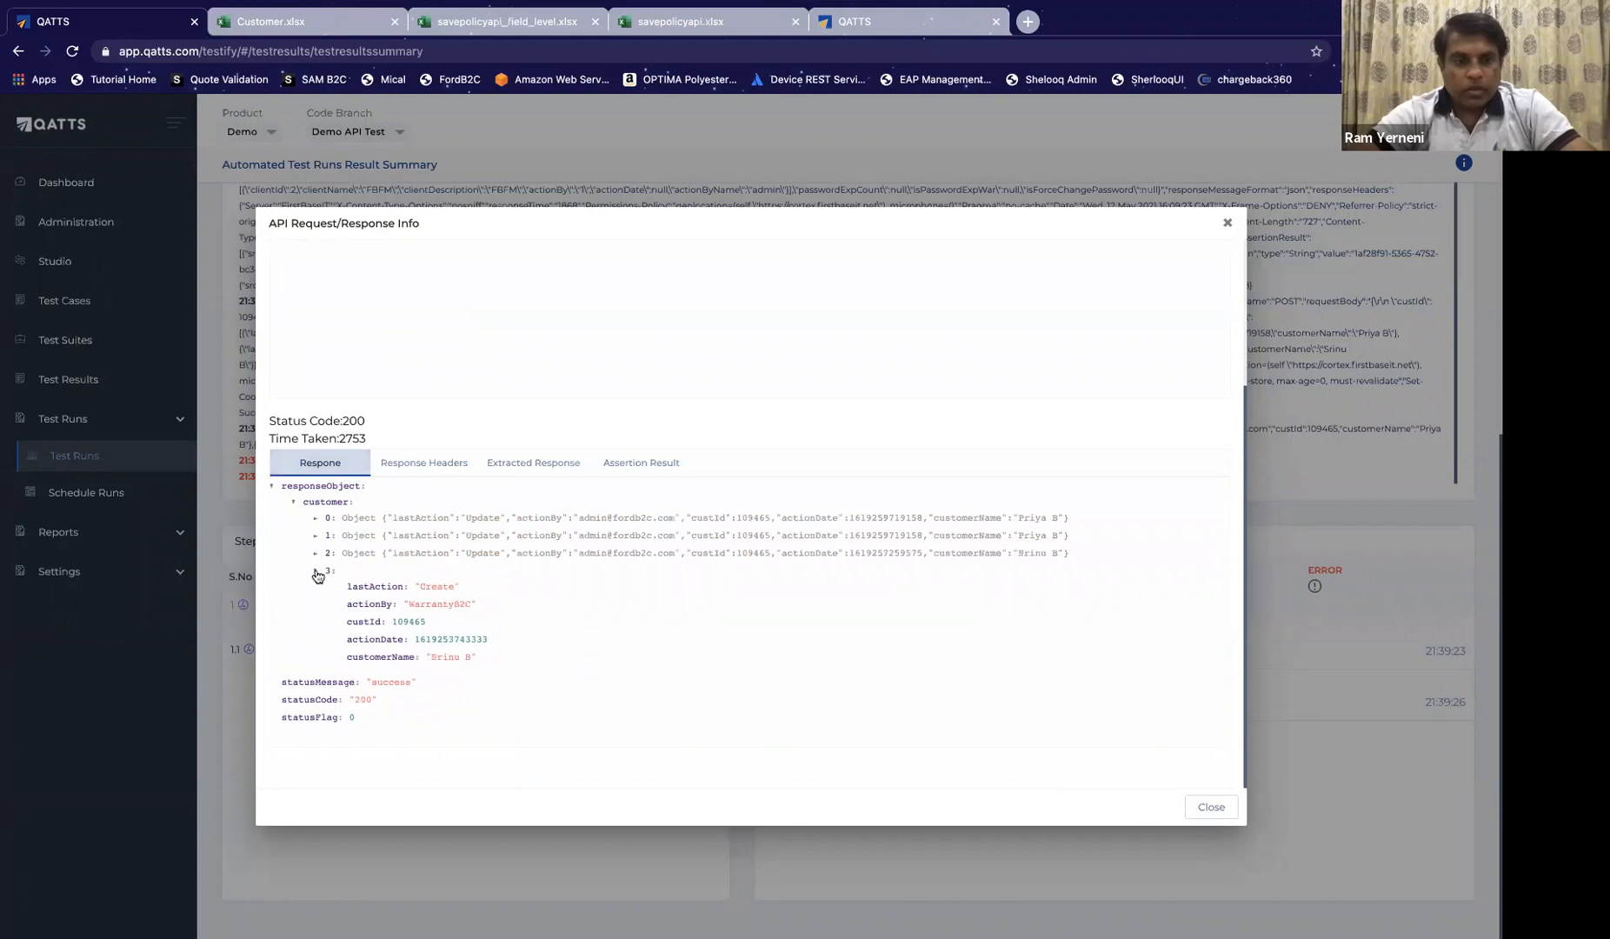
left_click(316, 571)
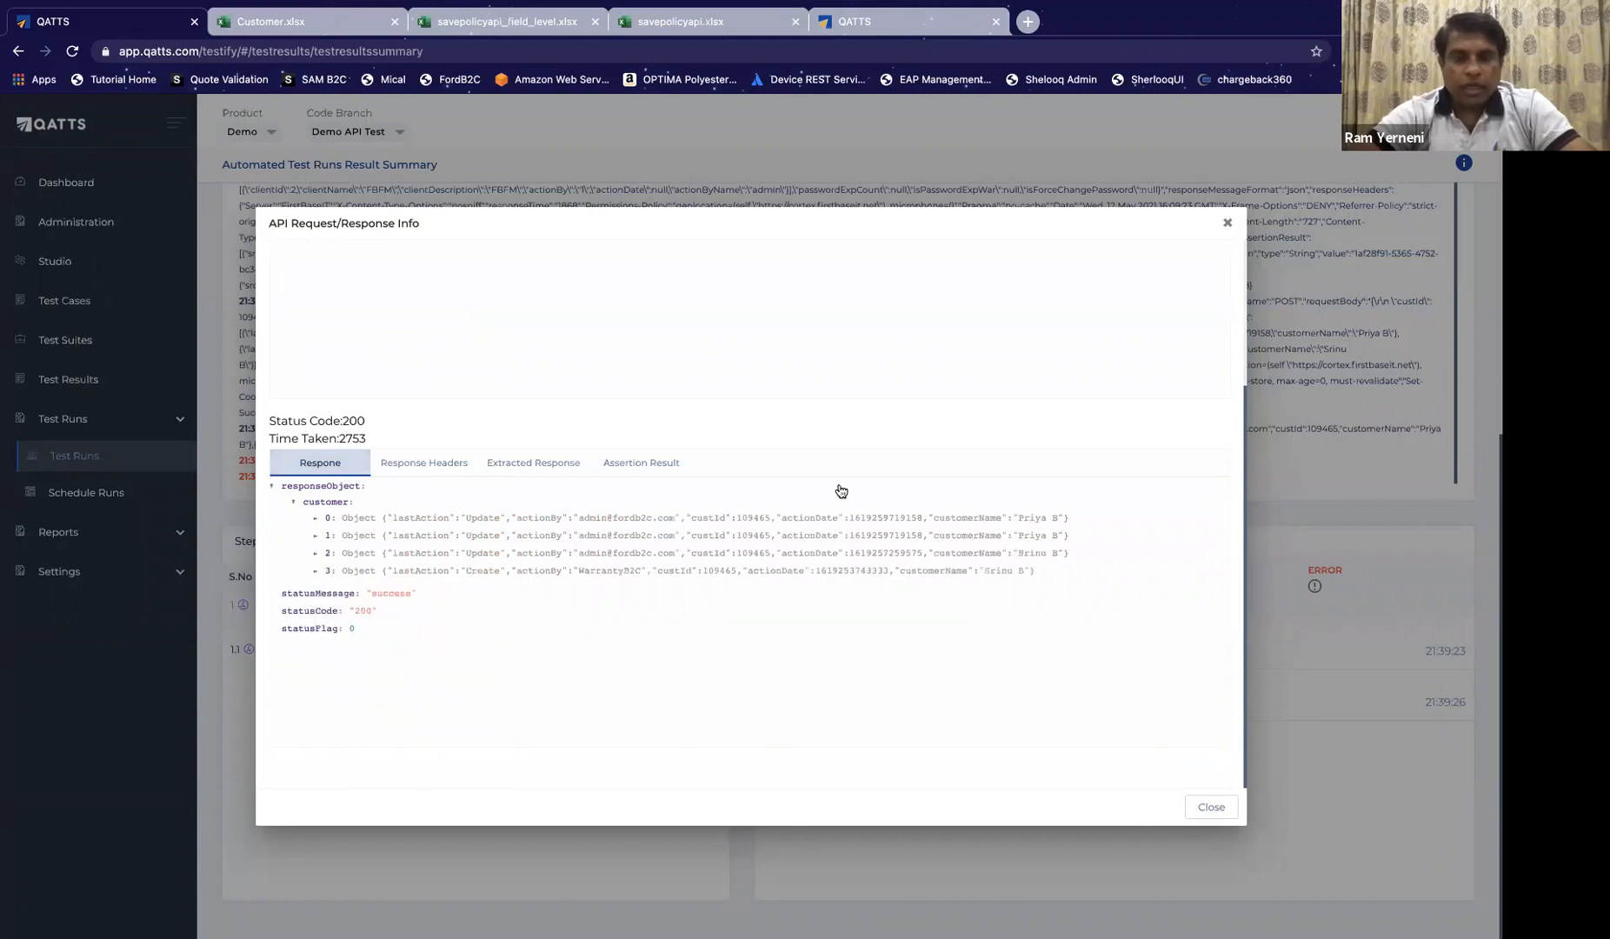
left_click(1196, 812)
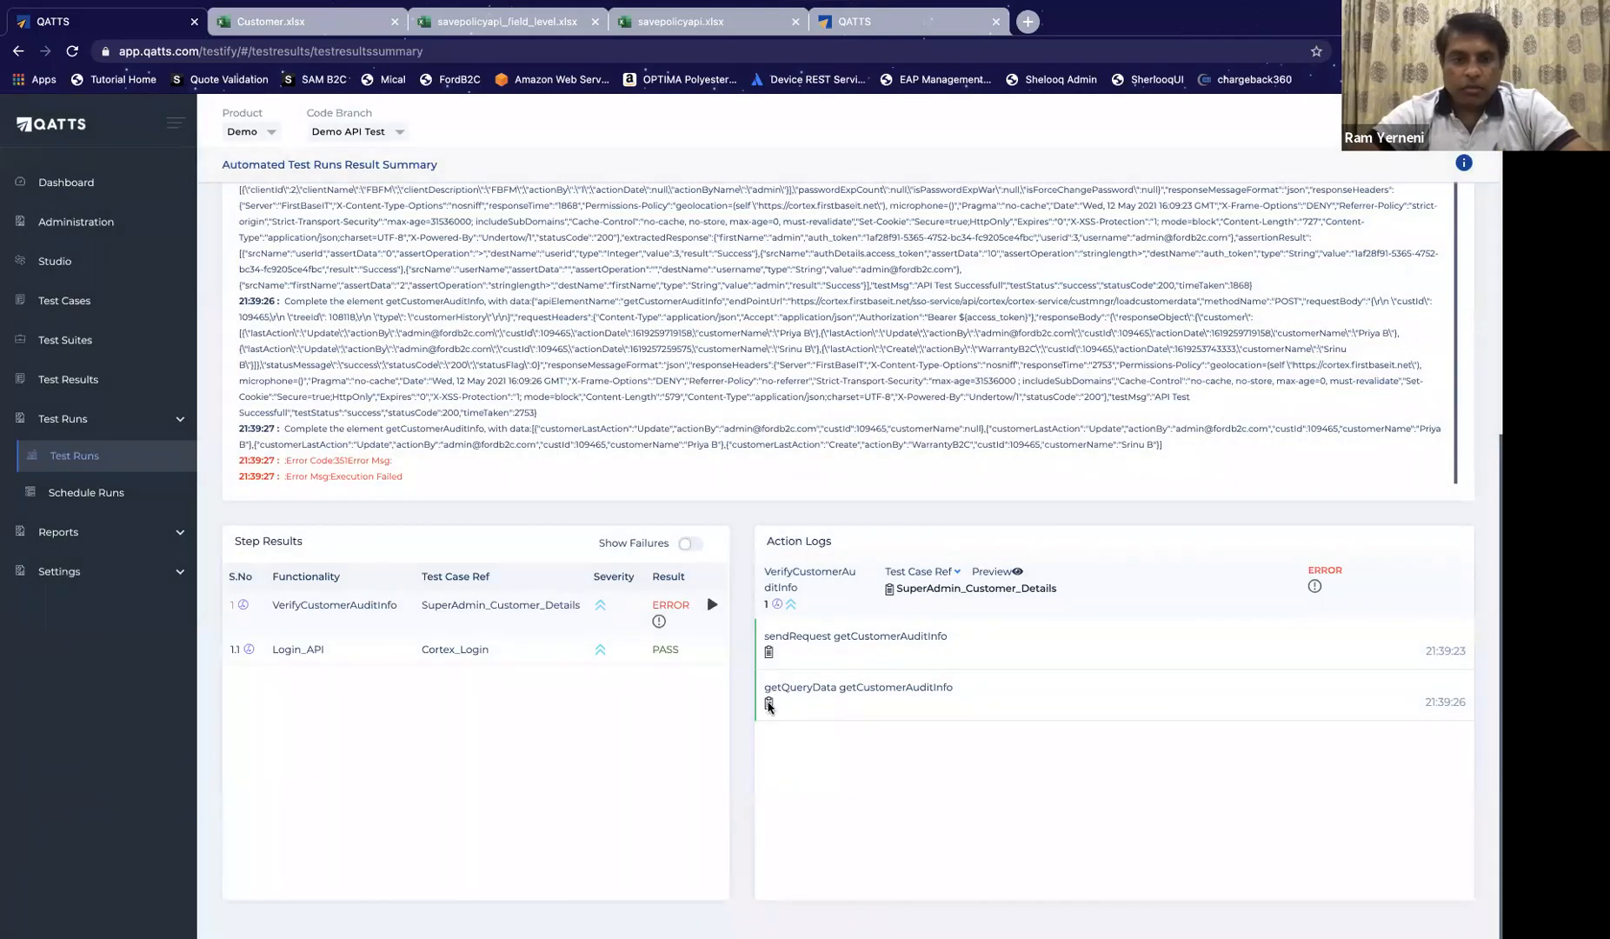
Step: Open the query data of getQueryData getCustomerAuditInfo, expand records 0, 1 and 3 to examine them, and close it
left_click(768, 703)
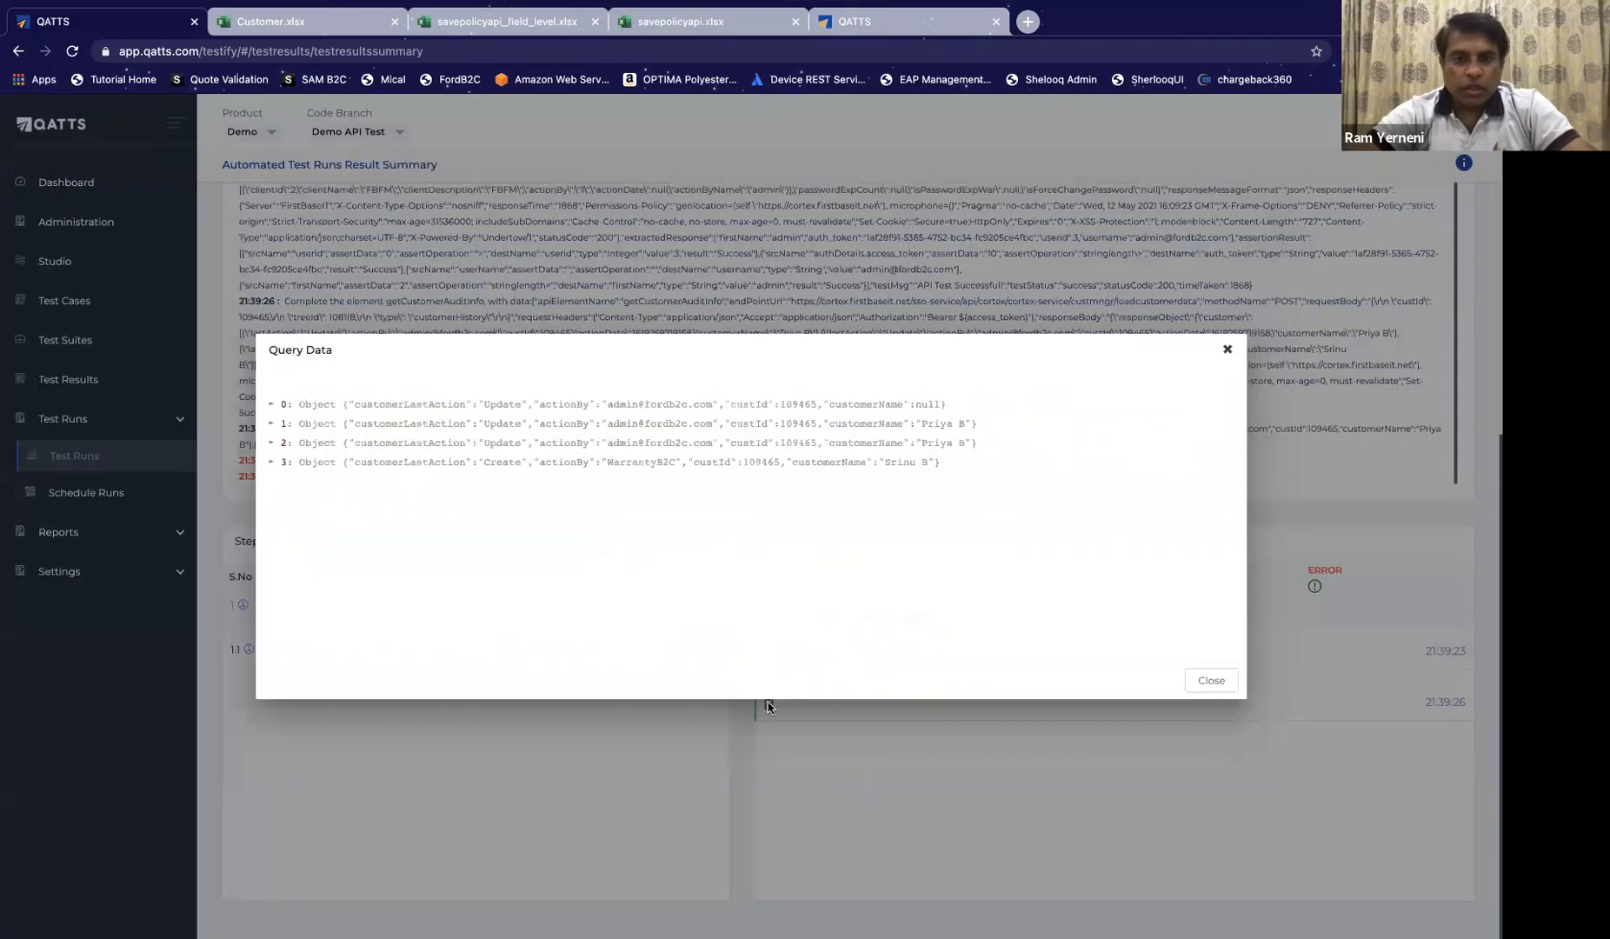
left_click(271, 405)
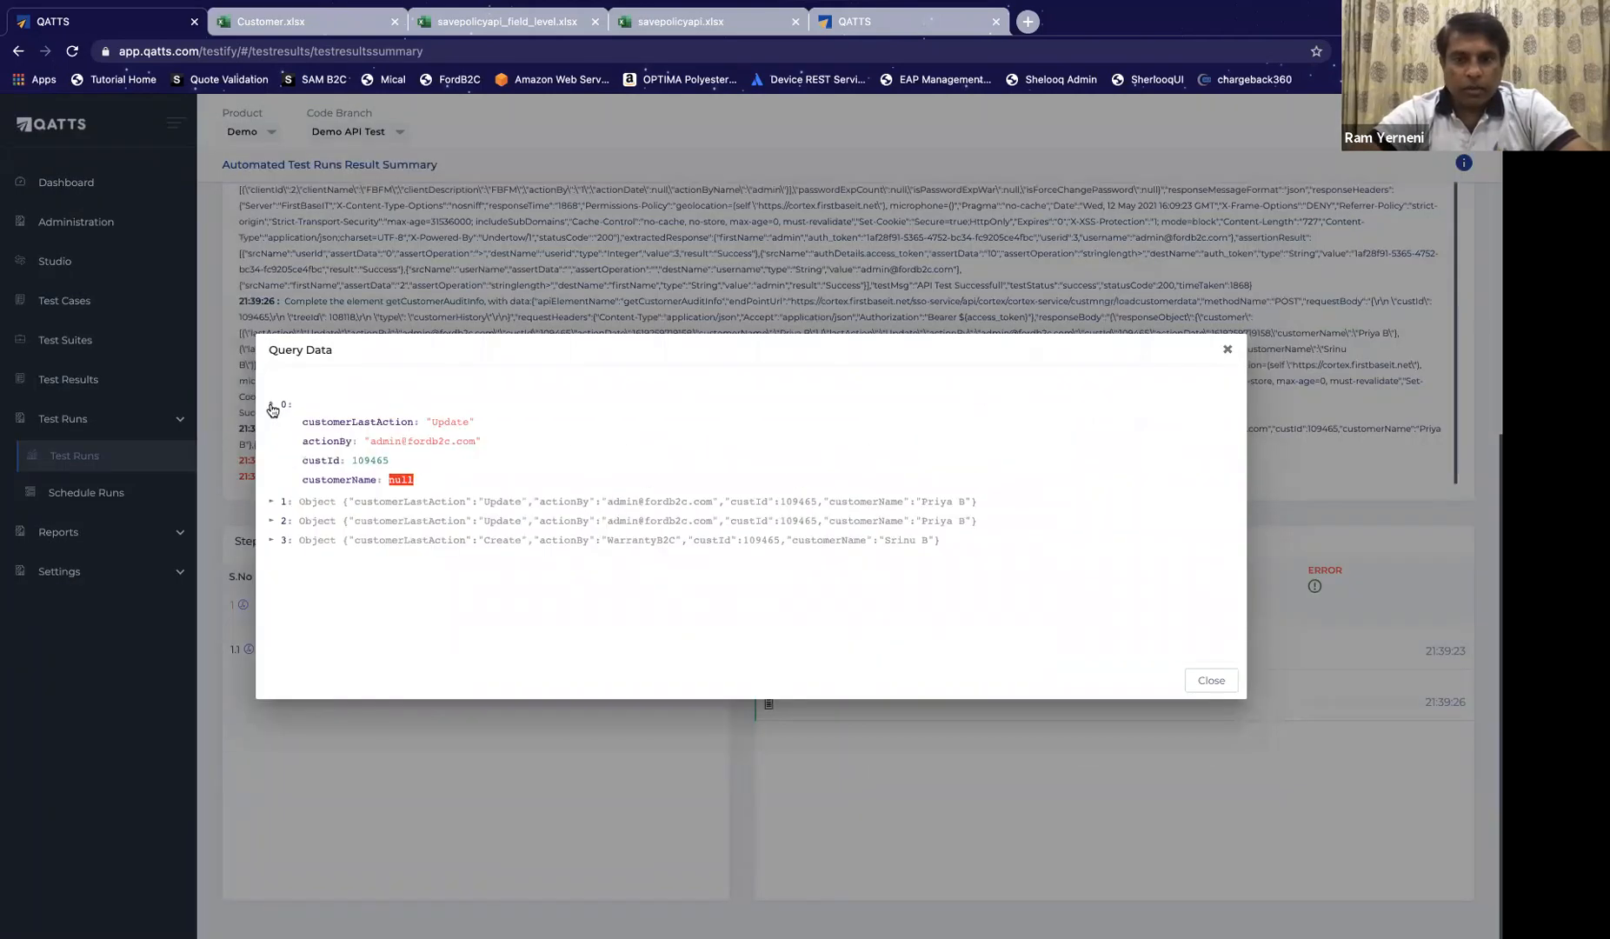
left_click(270, 503)
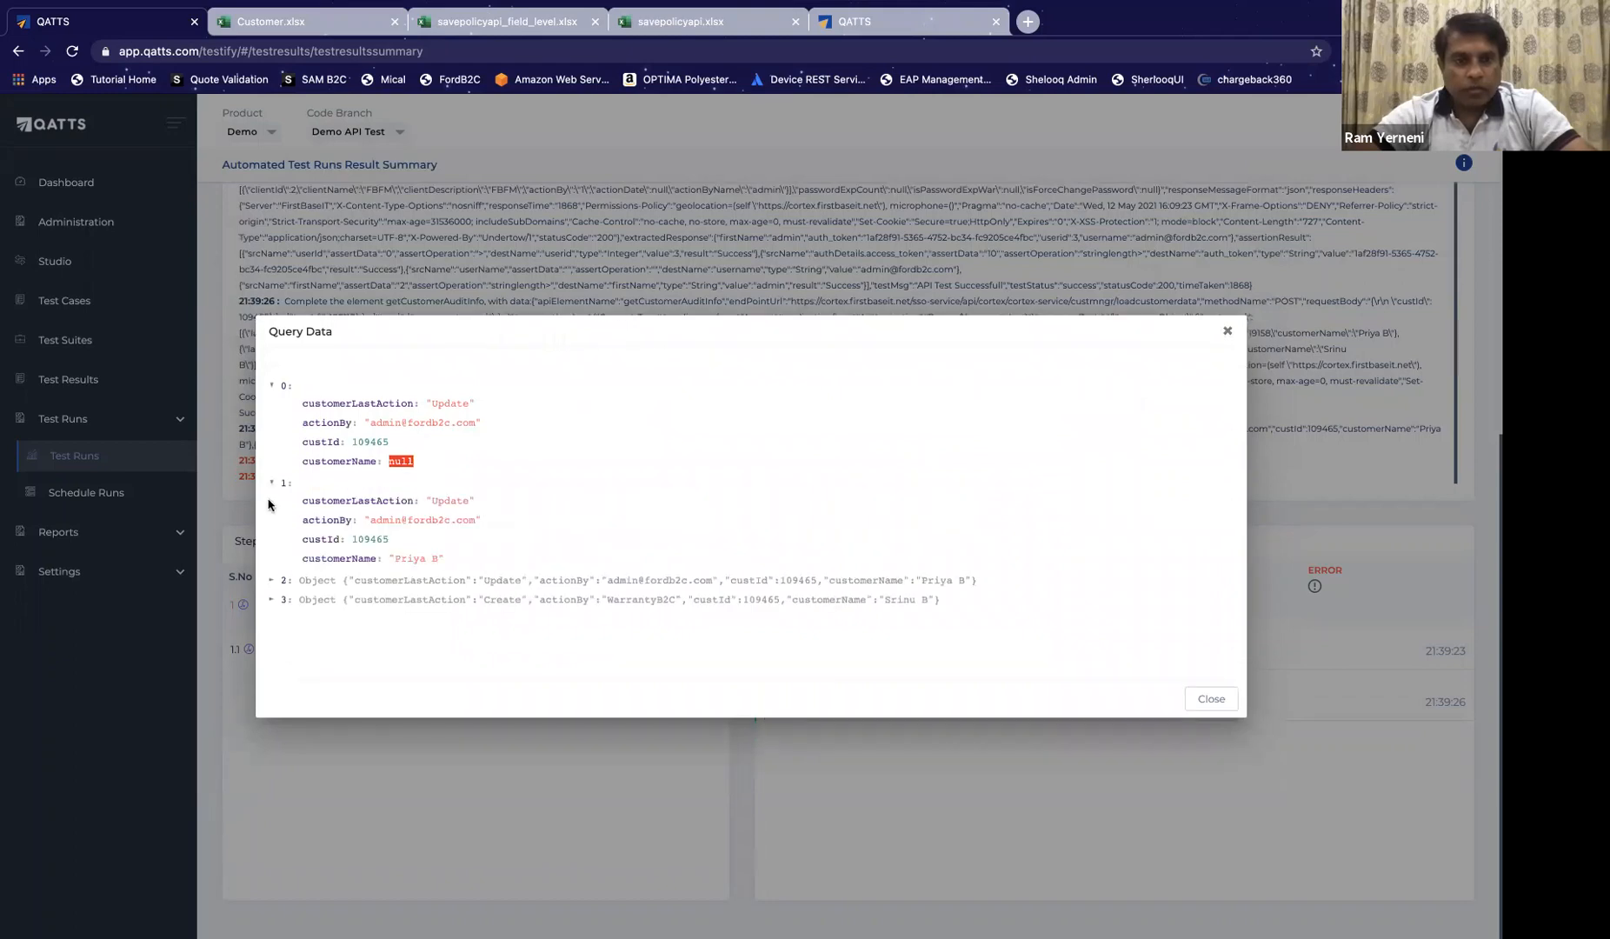
left_click(271, 599)
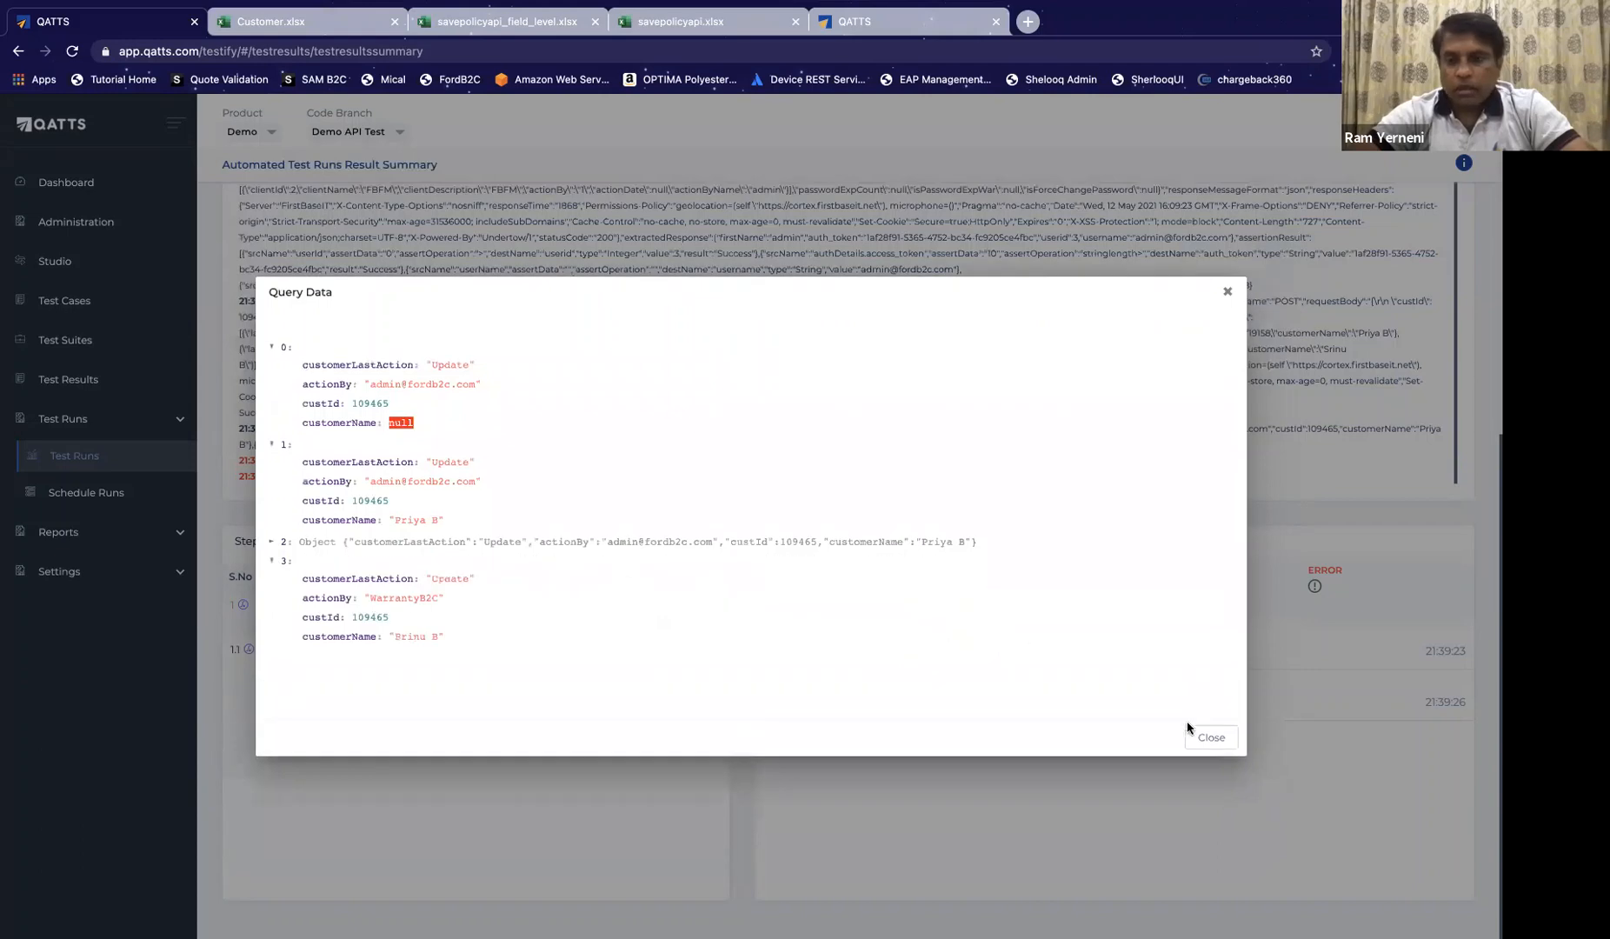
left_click(819, 802)
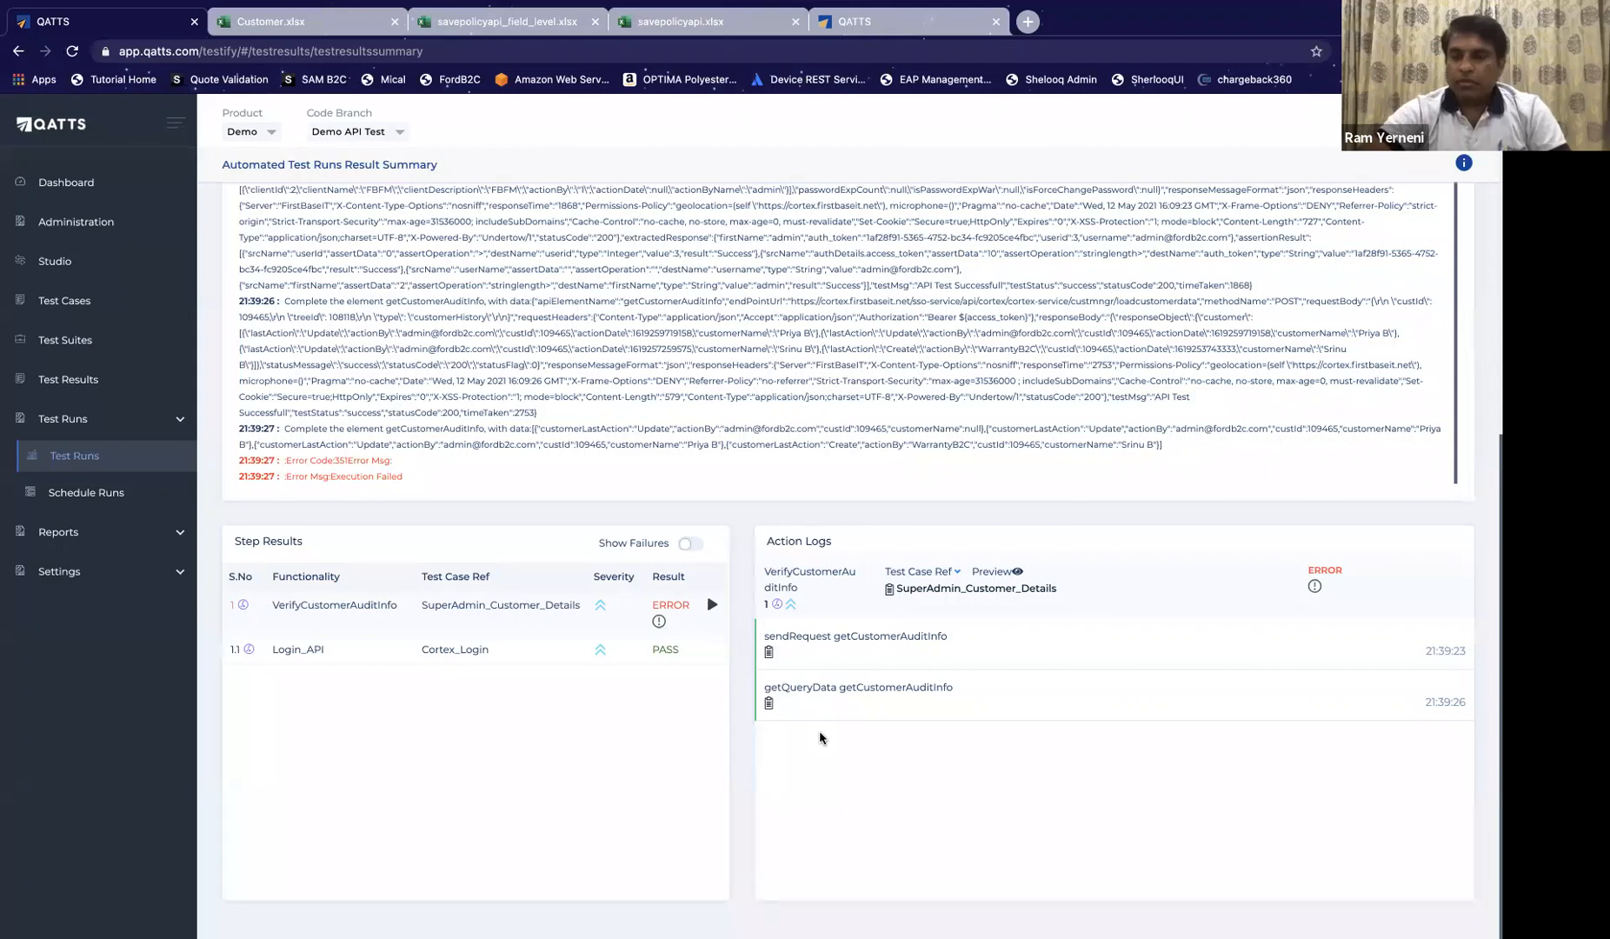
scroll(819, 738, "up", 2)
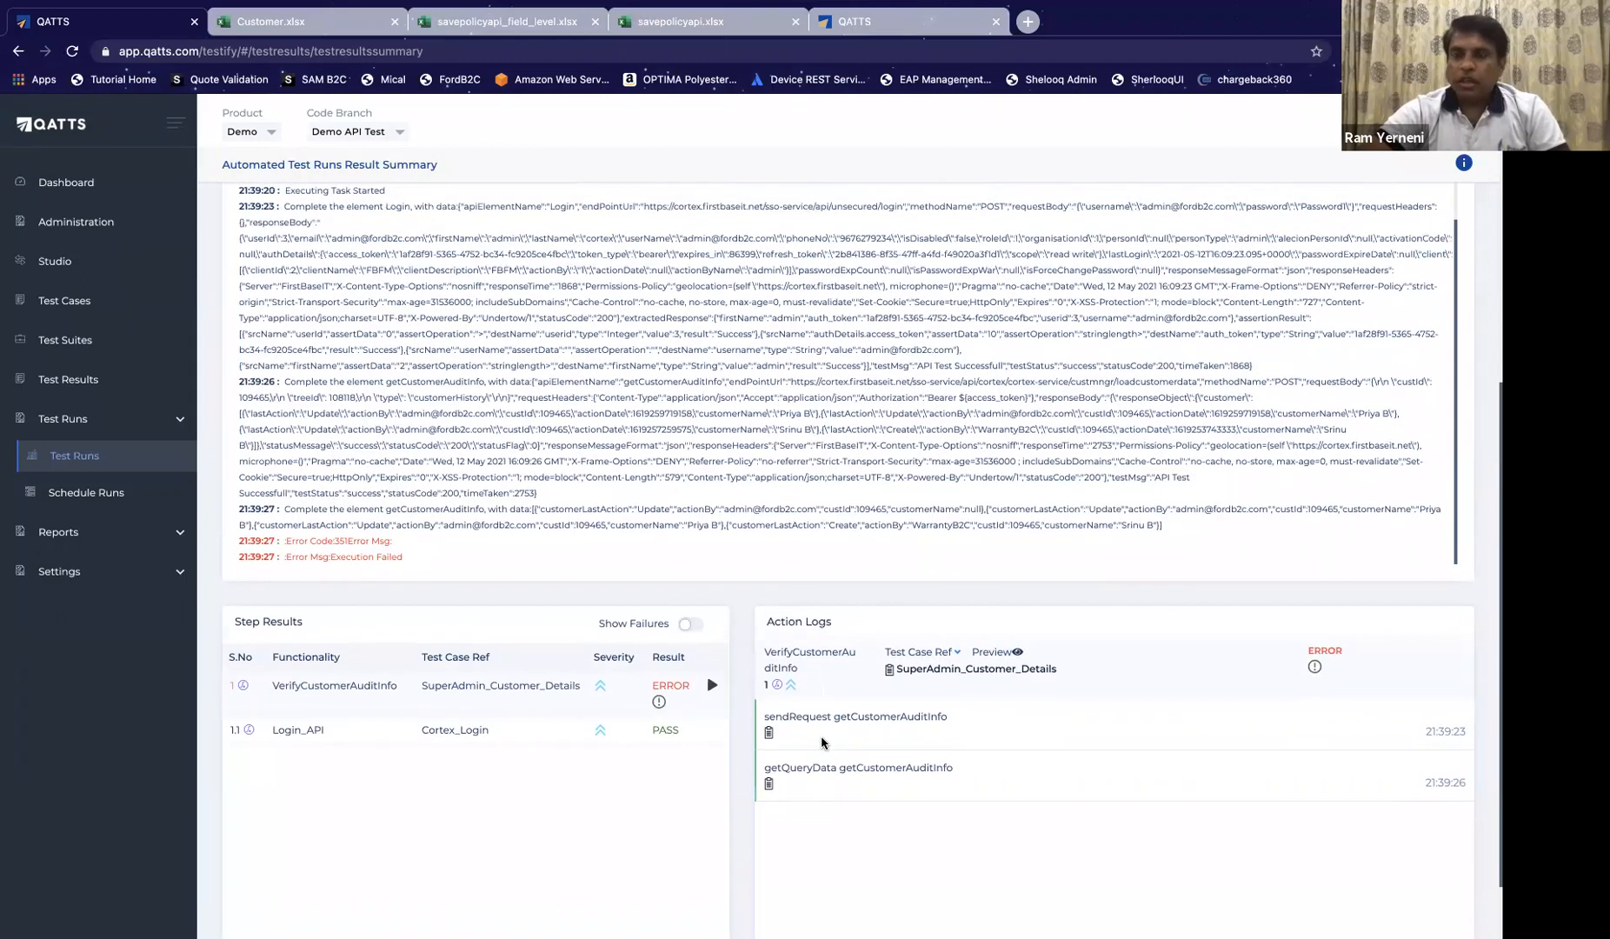
scroll(821, 742, "up", 6)
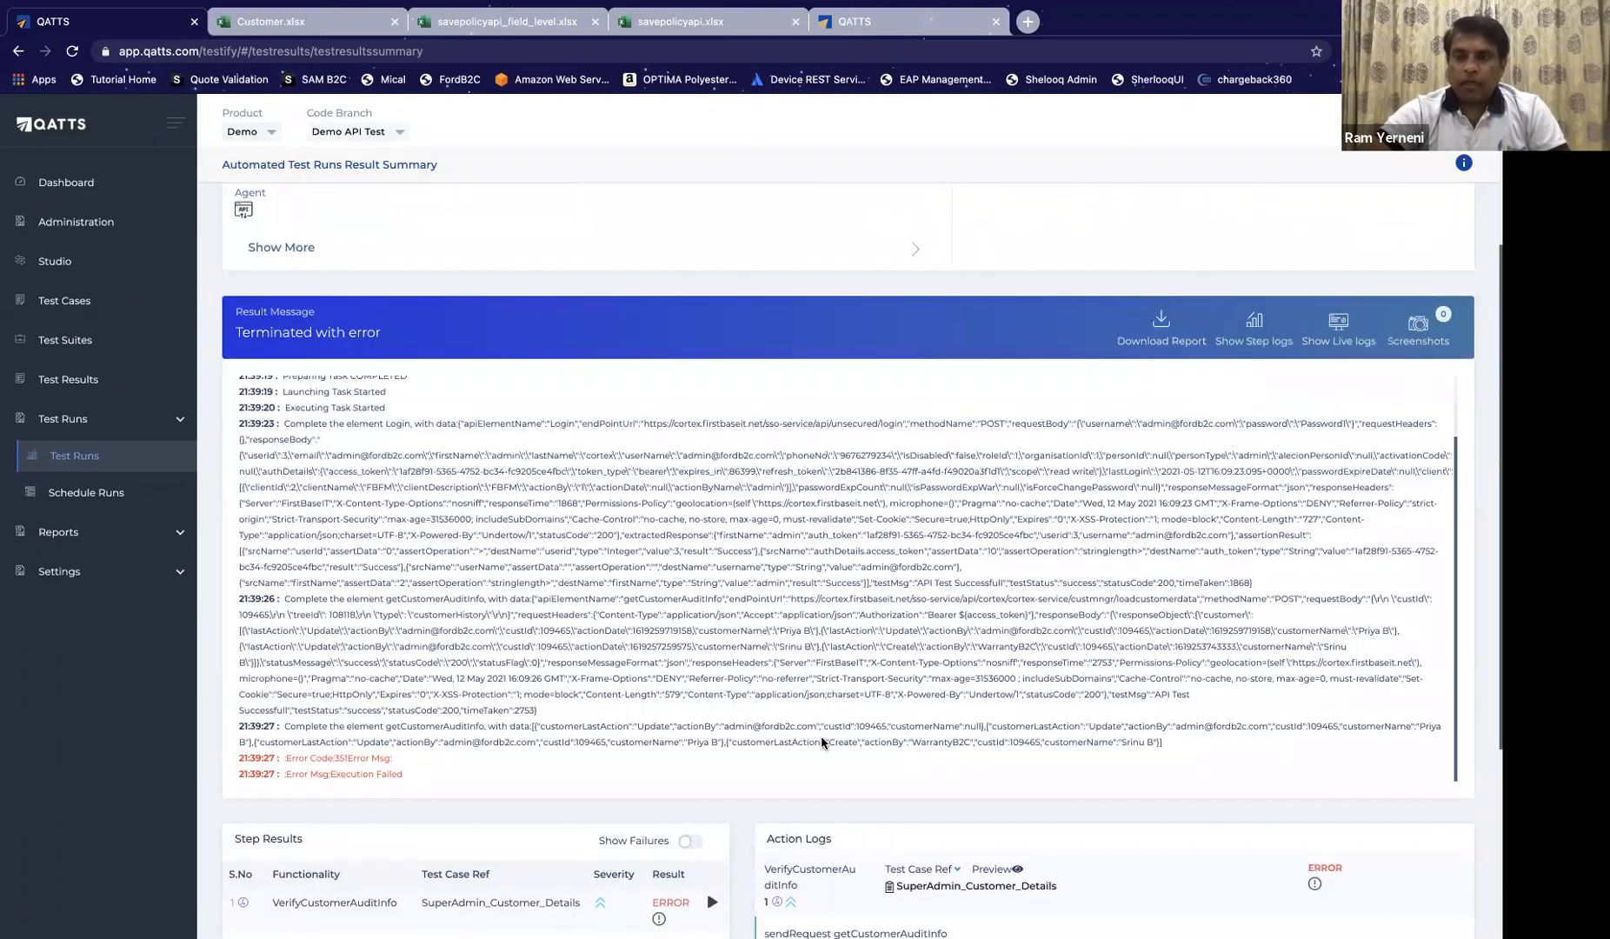
scroll(822, 742, "up", 2)
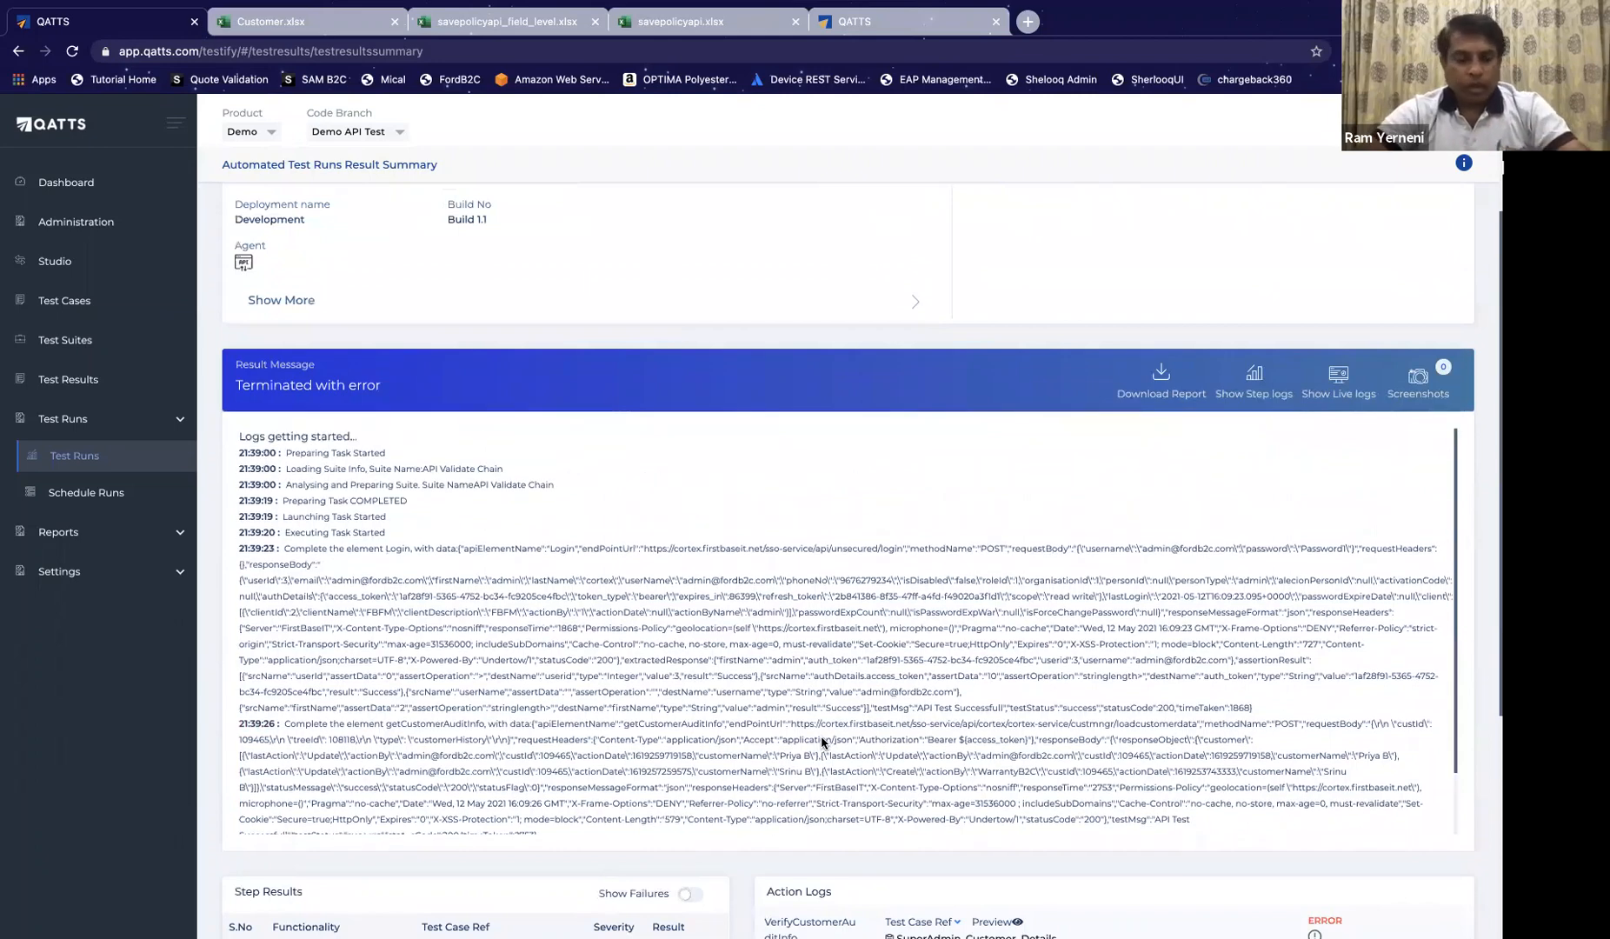
Step: Switch to the presentation slideshow and advance past the Integrated API & DB testing slide to the closing questions slide
key("super+Tab")
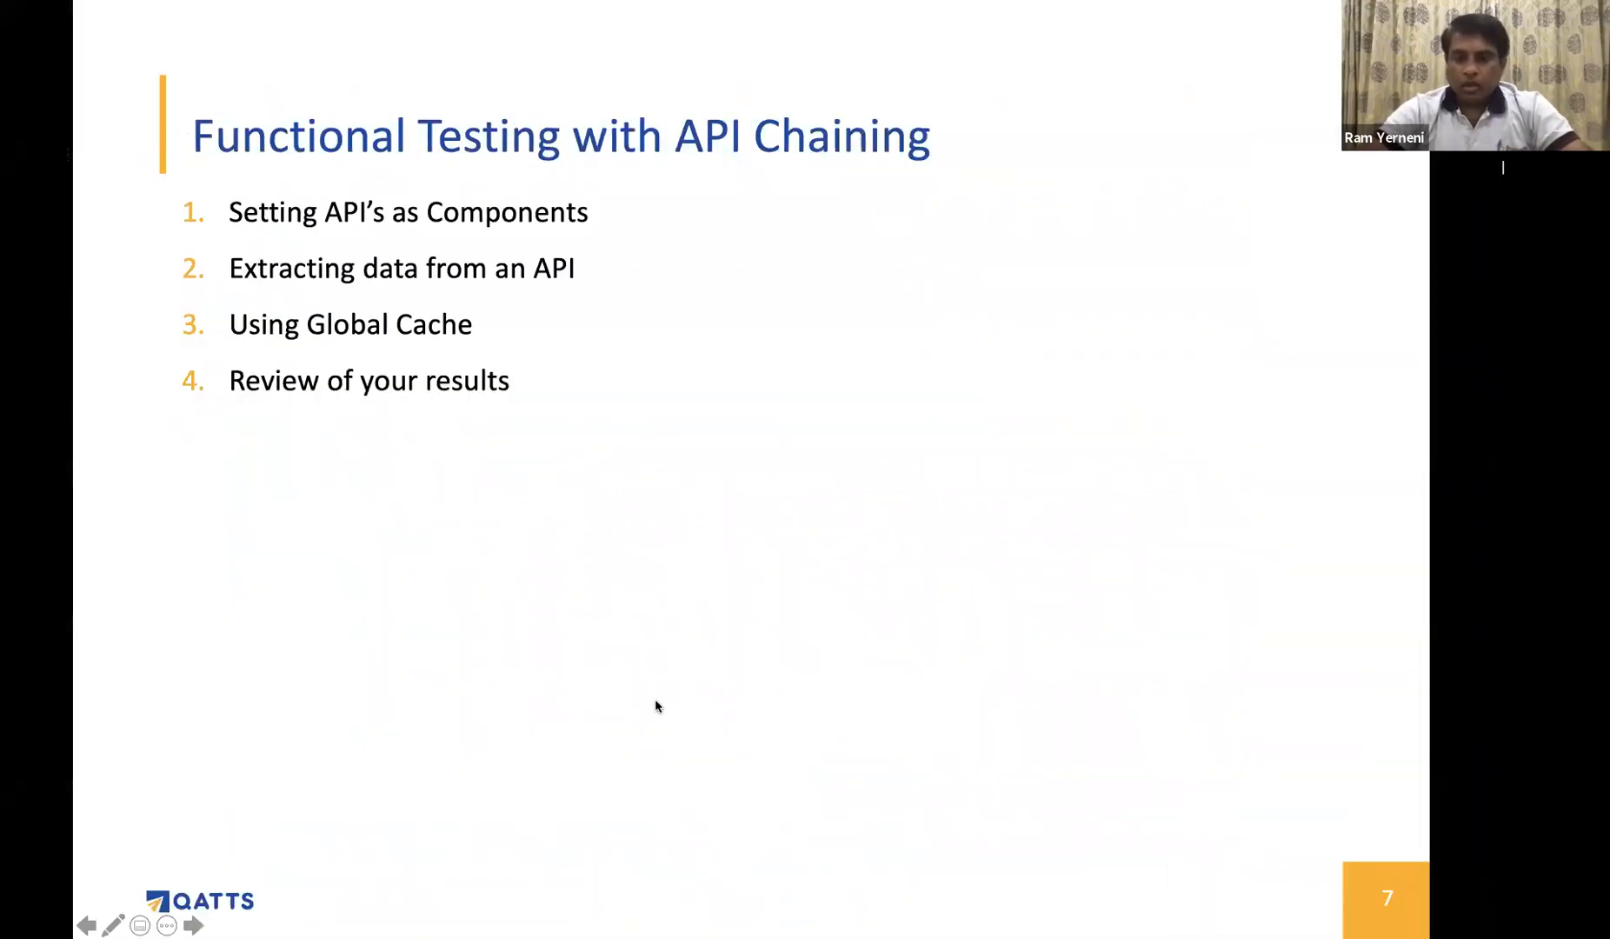
key("Right")
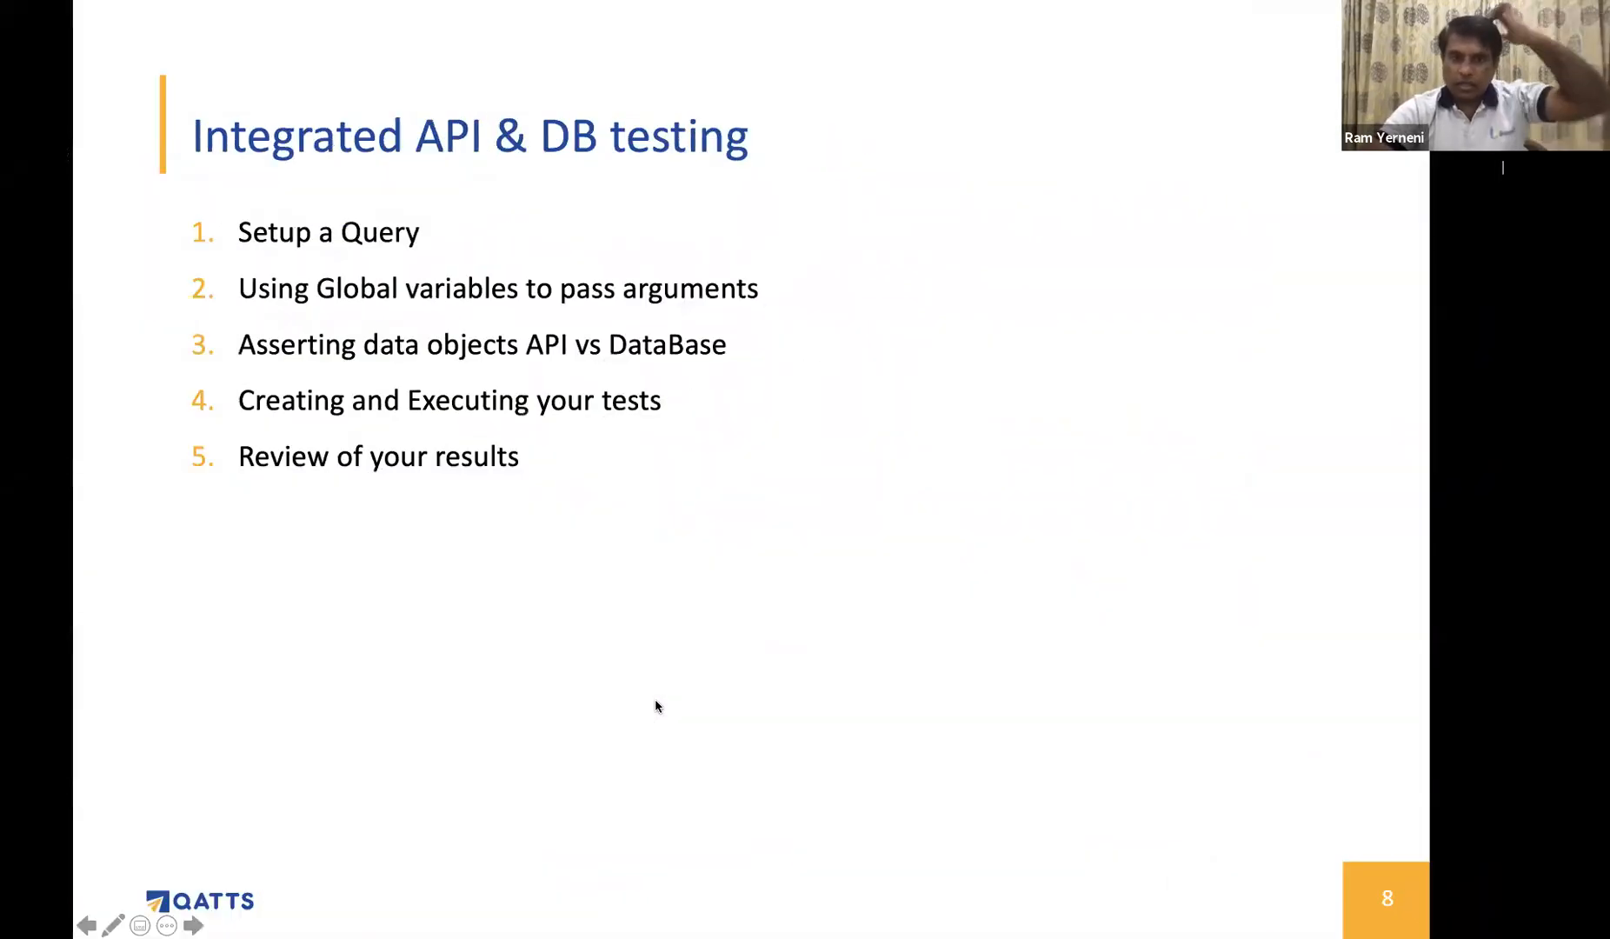
key("Right")
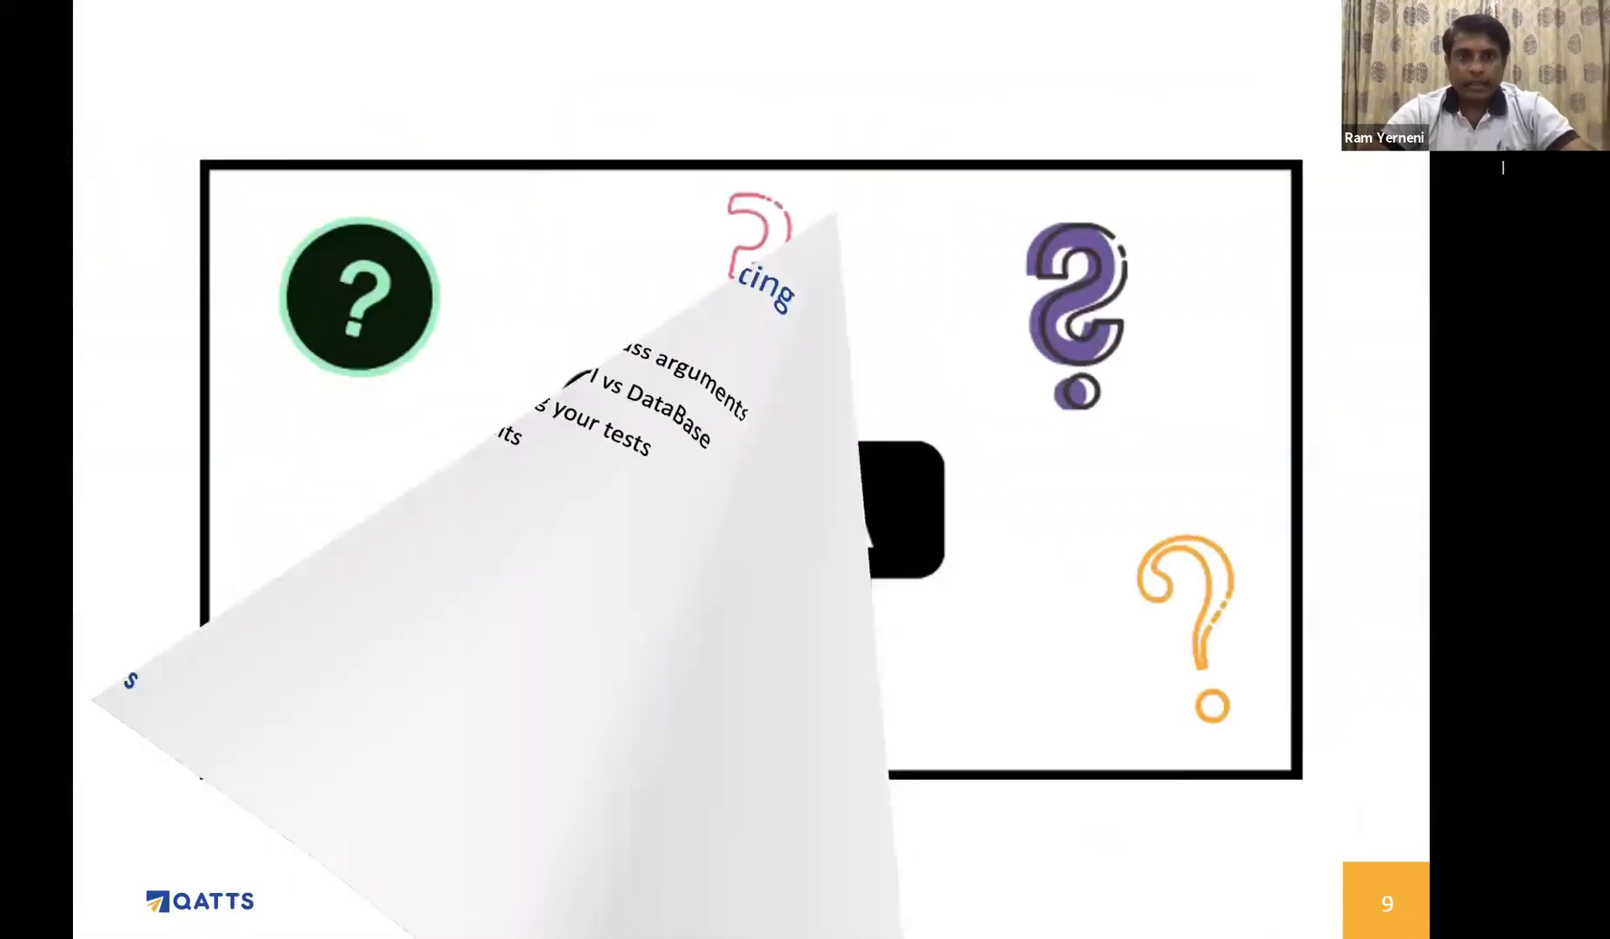